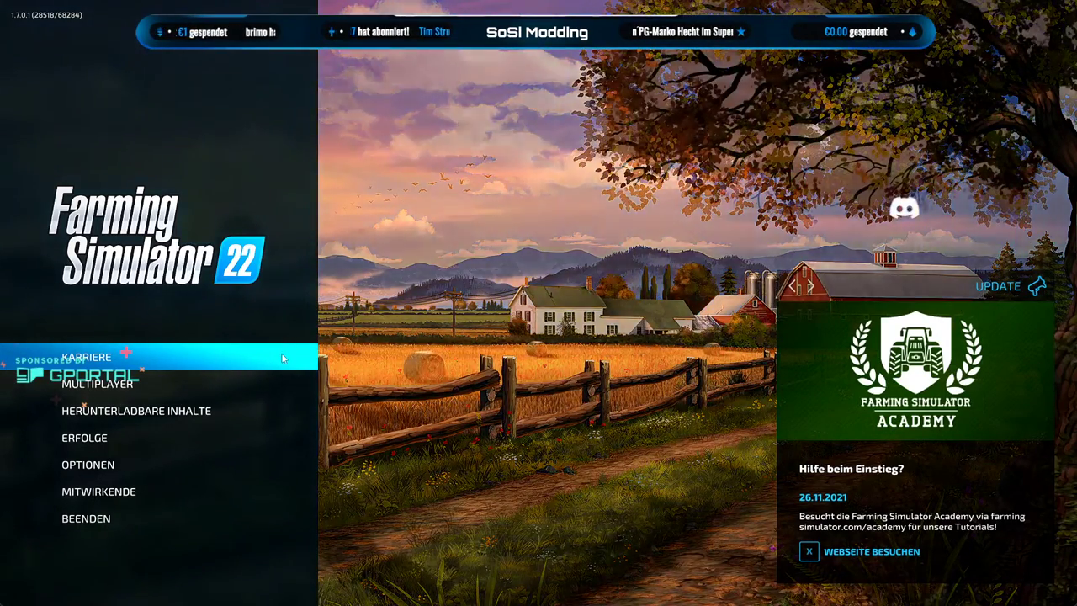
Step: Load career savegame 3 on Mittelberg, start the game and dismiss the AutoDrive route prompt
click(283, 358)
click(824, 261)
key(Return)
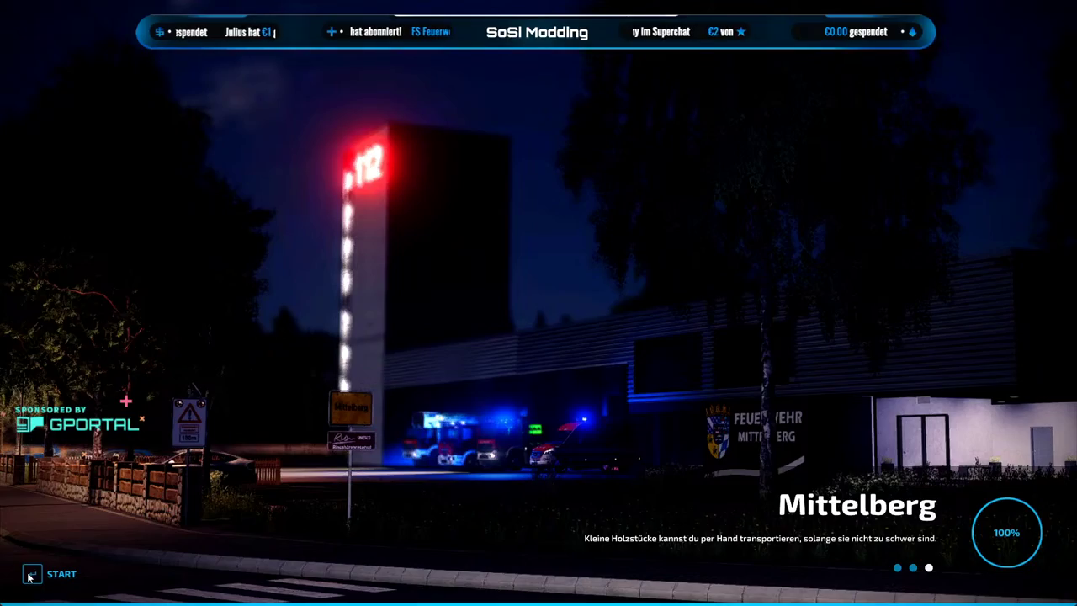
click(29, 576)
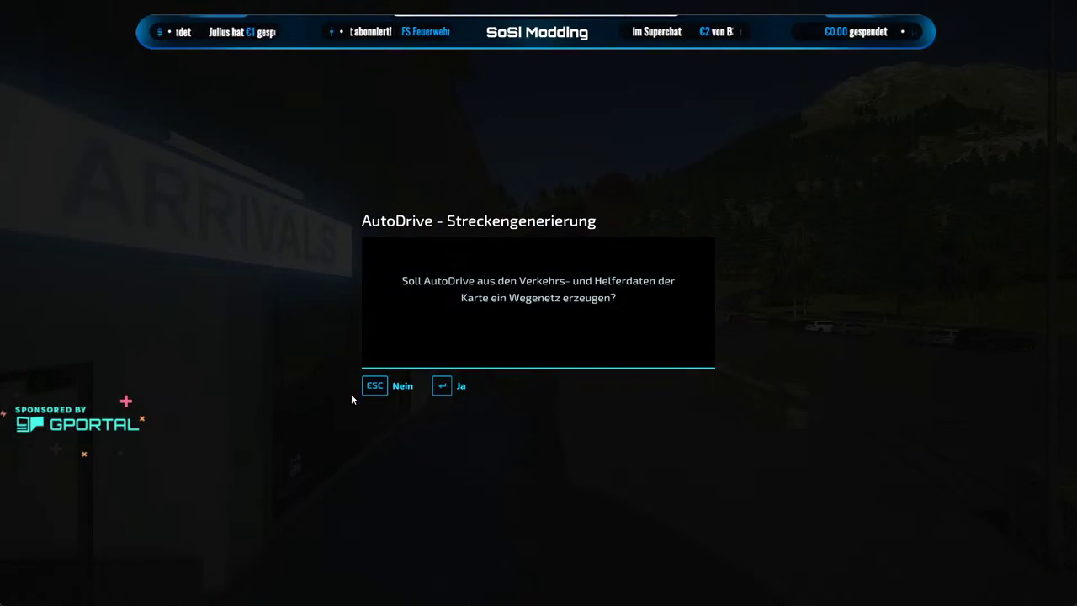
click(377, 387)
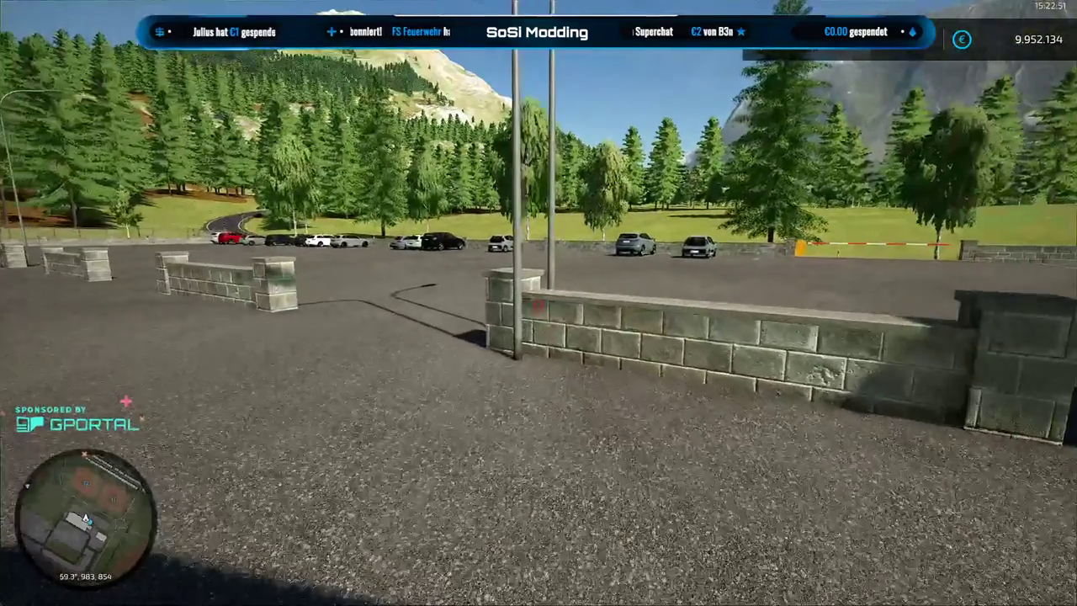
Step: Walk past the stone wall along the row of parked cars toward the buildings
key(w)
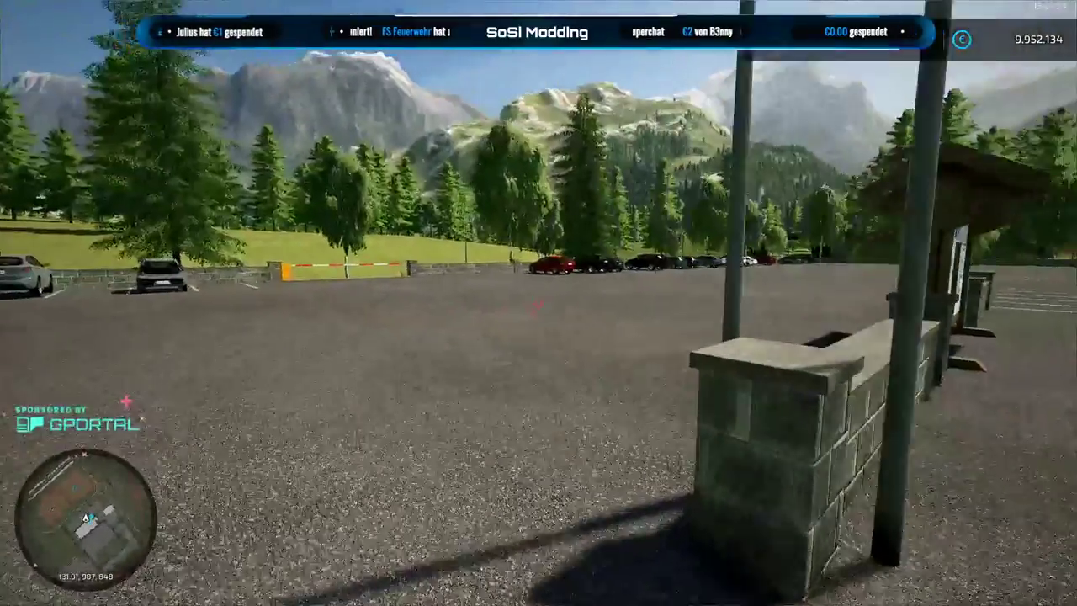
key(w)
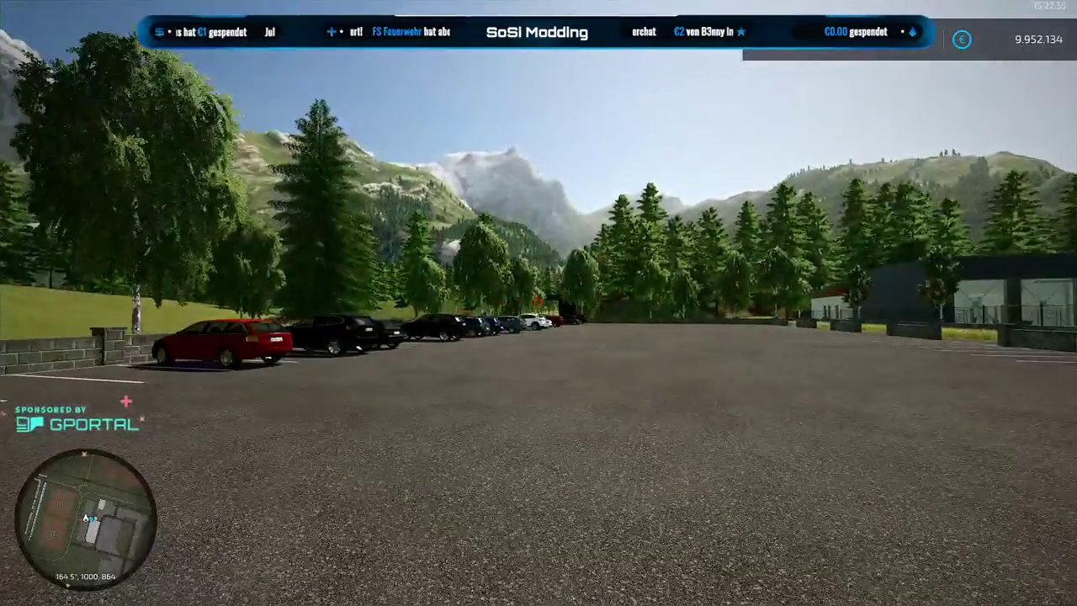
key(w)
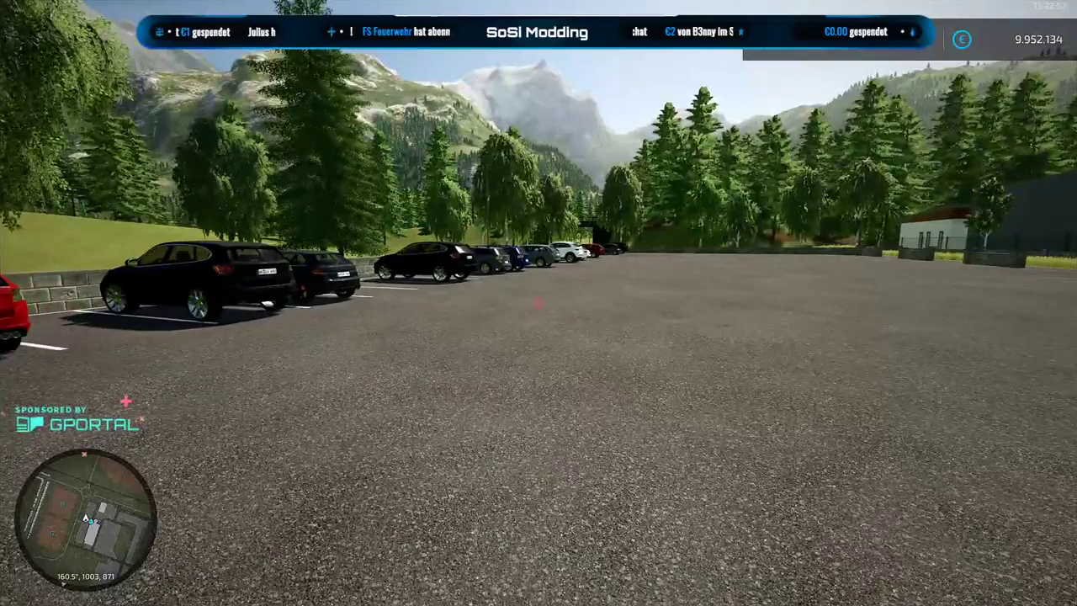
key(w)
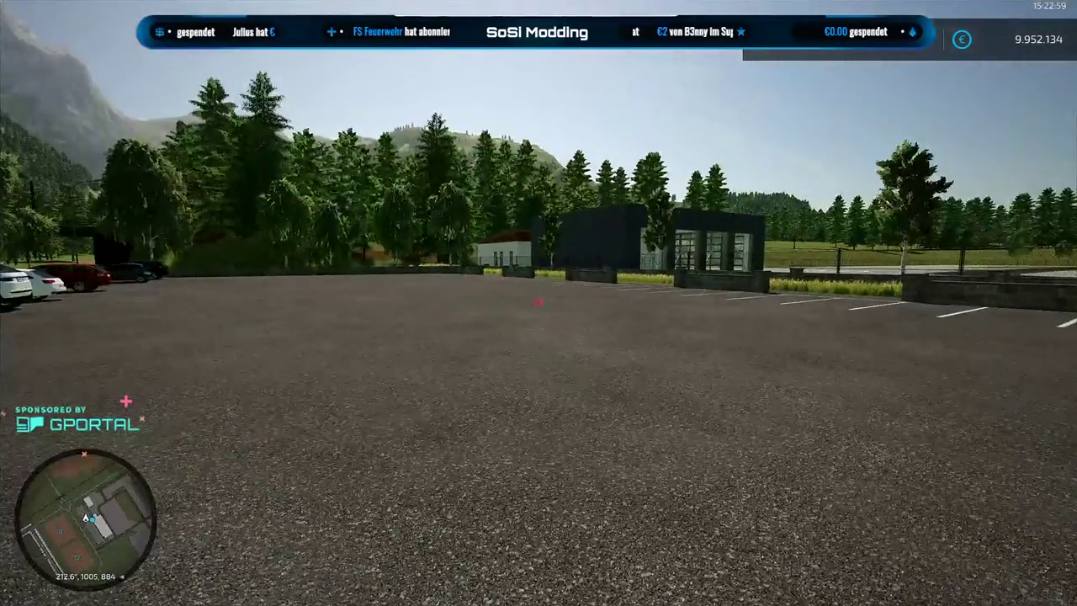
key(super)
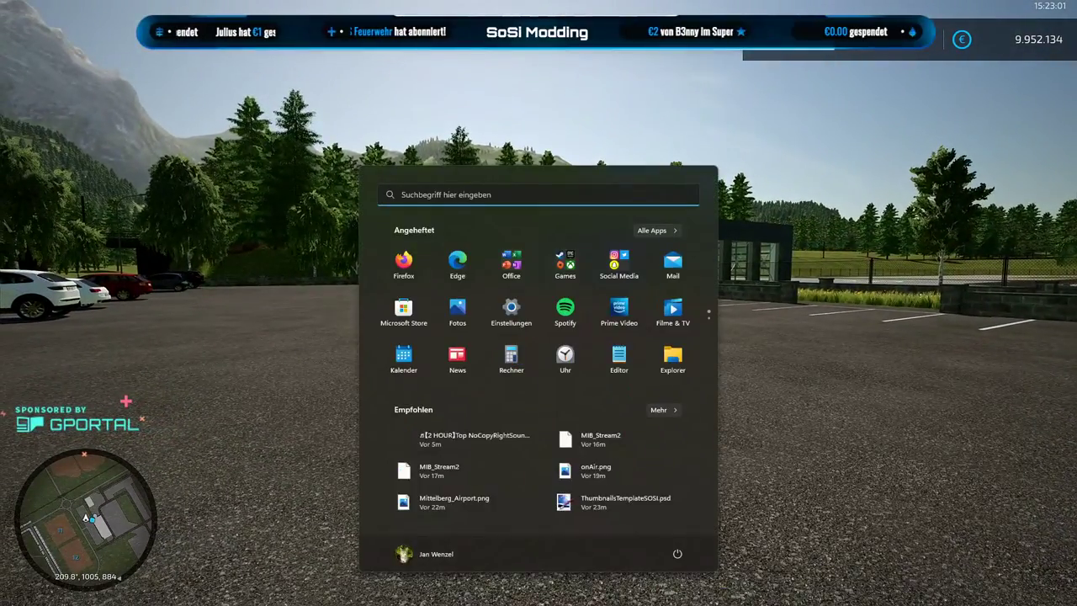
key(super)
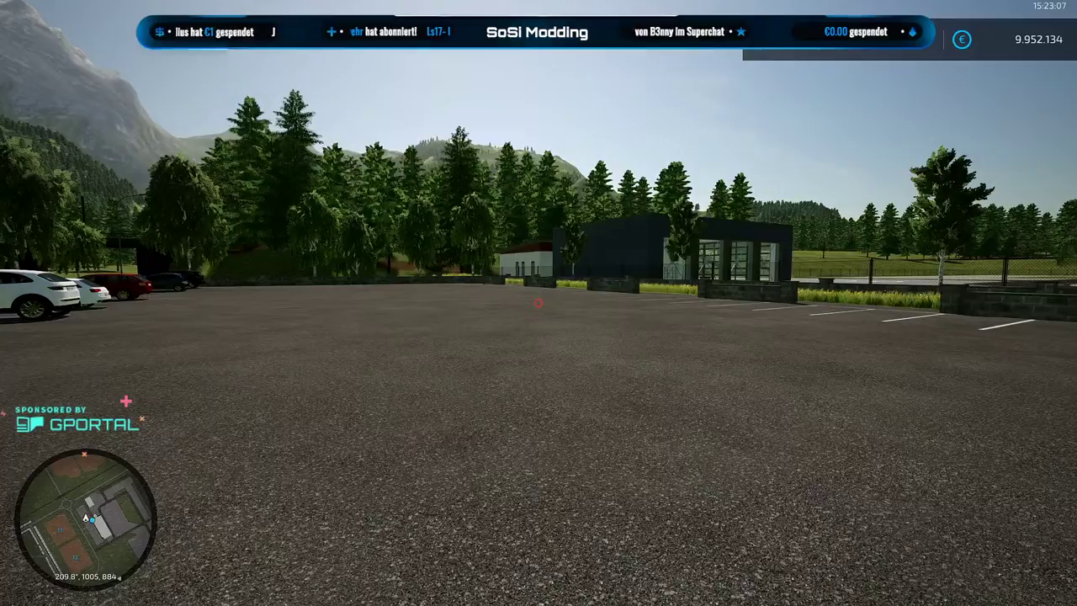
Step: Walk to the Airport Mittelberg Terminal 1 and along its glass frontage past the planters
key(w)
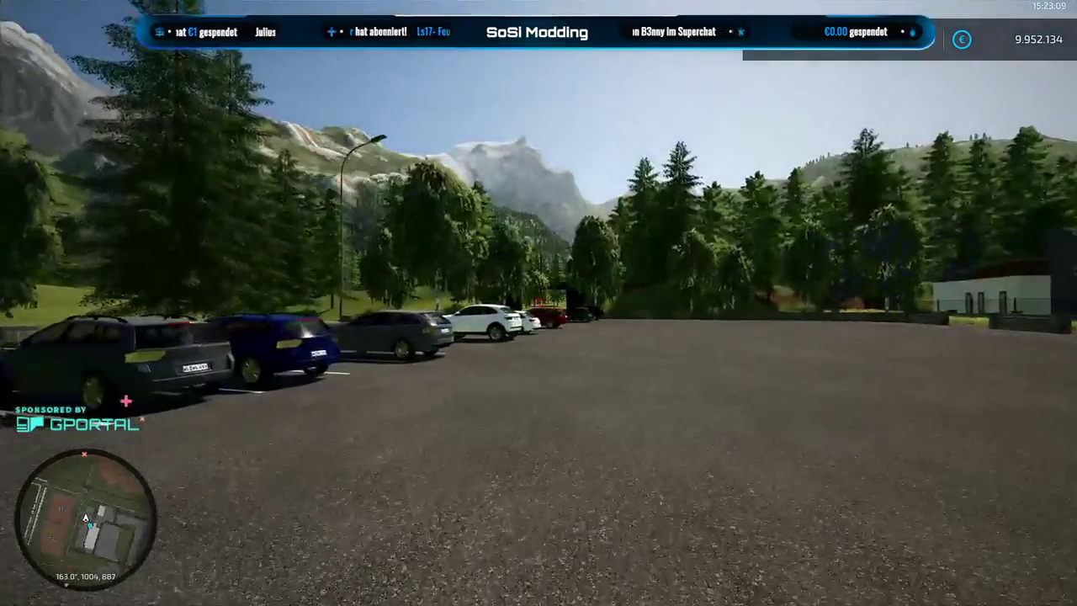
key(w)
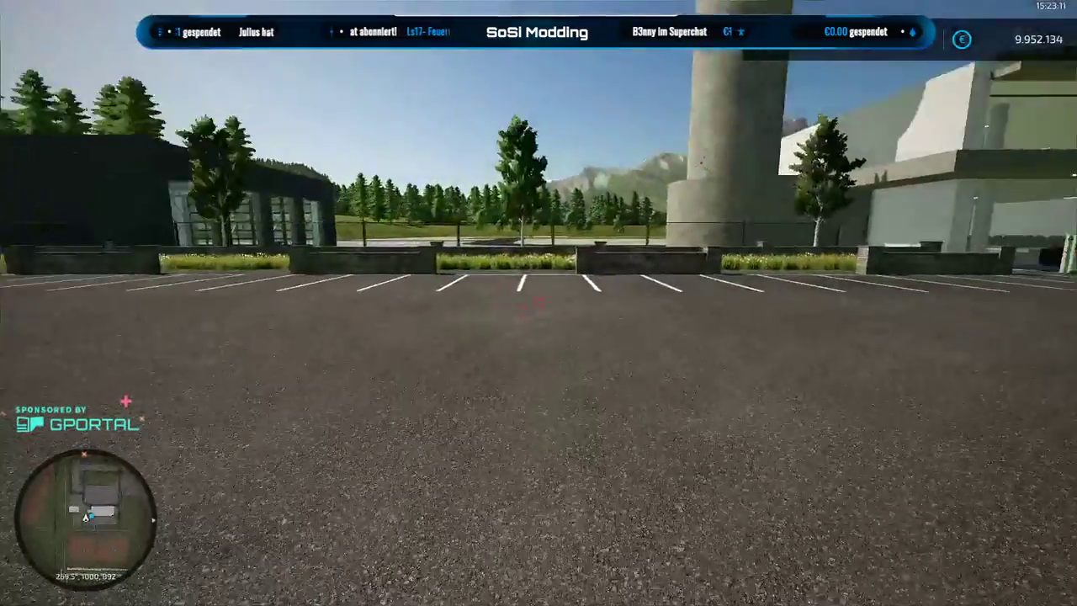
key(w)
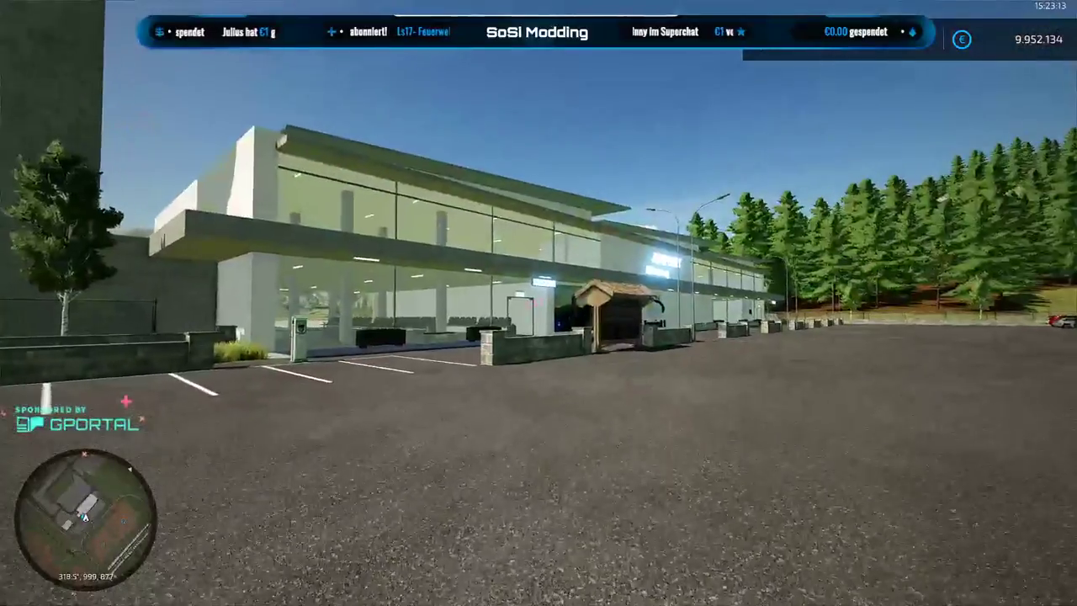
key(w)
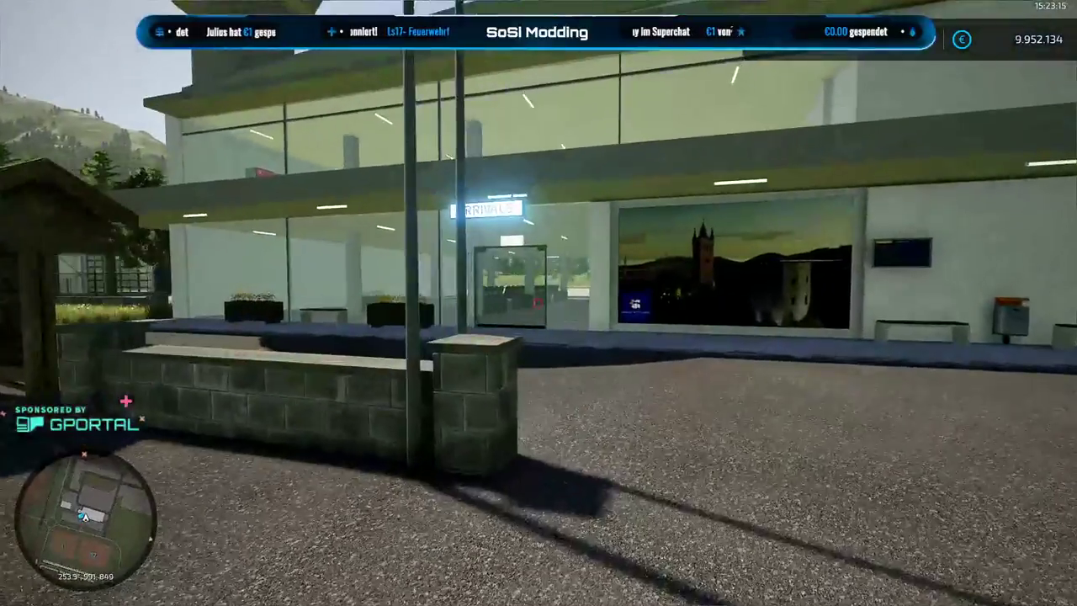
key(w)
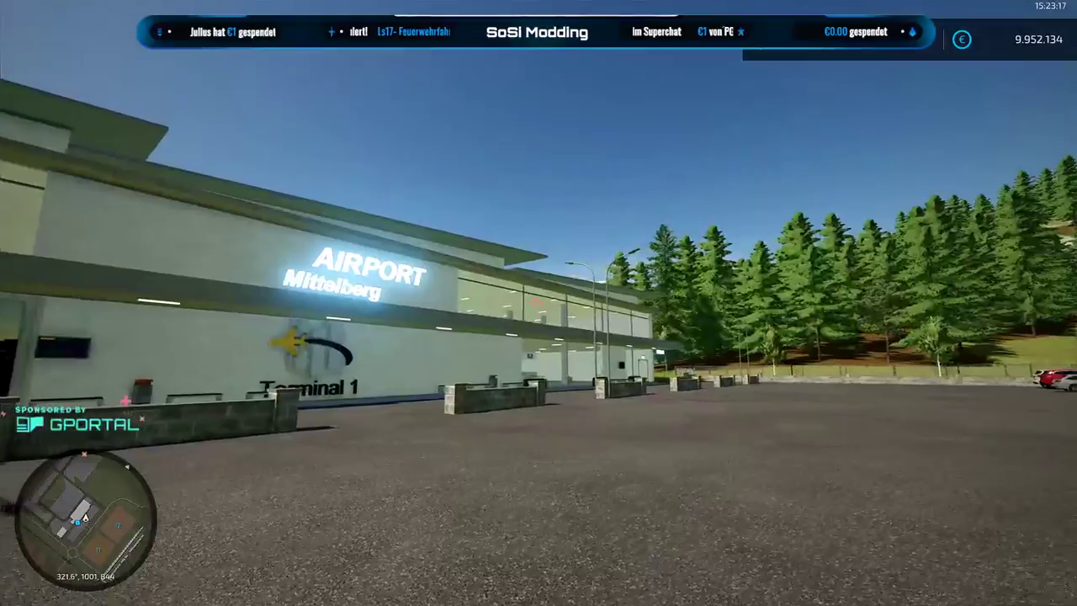
key(w)
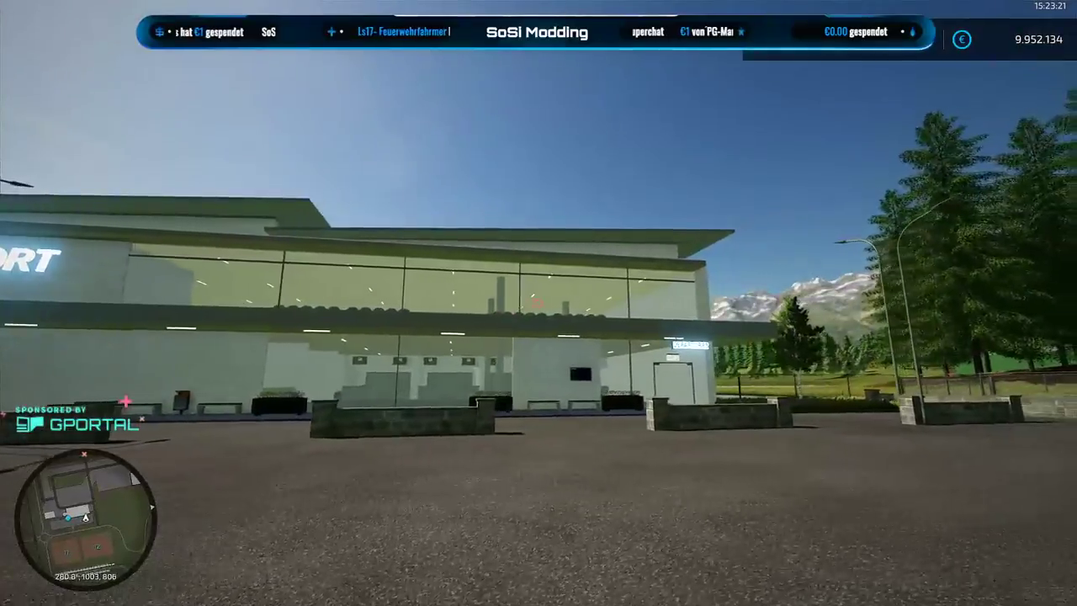
key(w)
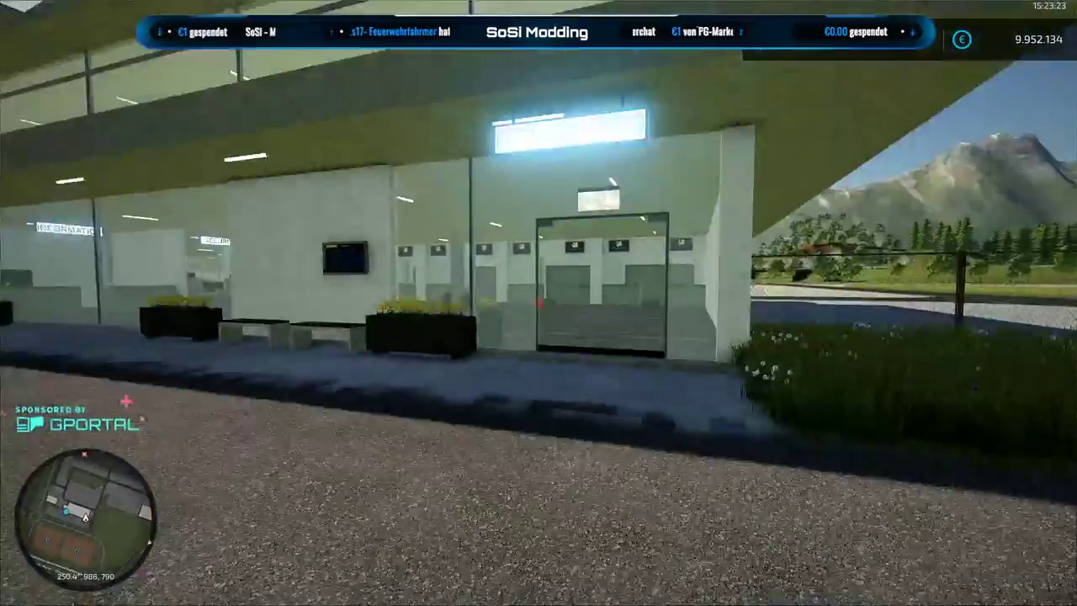
key(w)
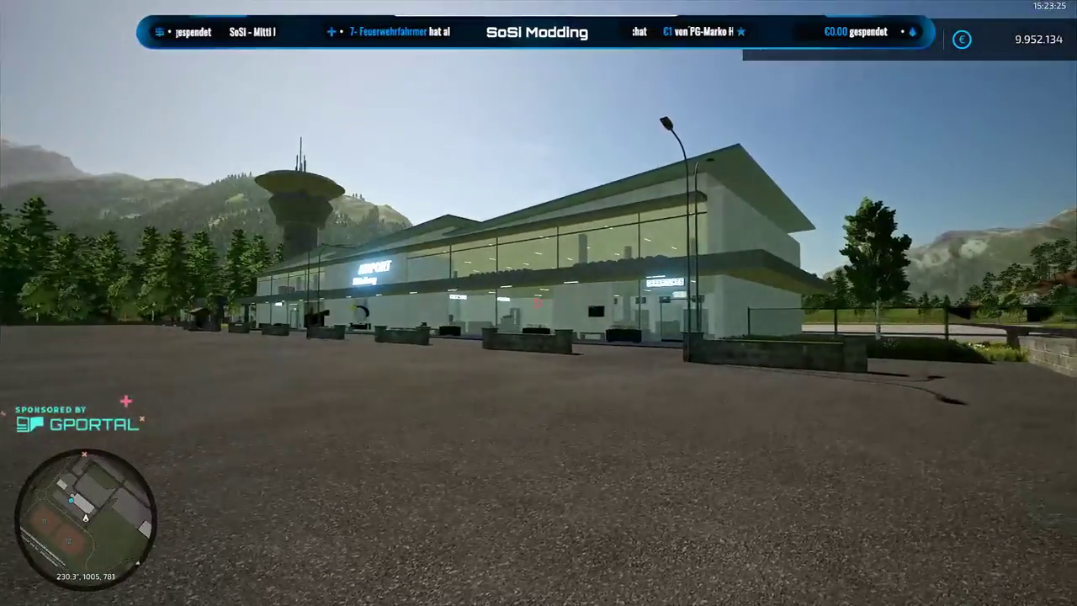
key(s)
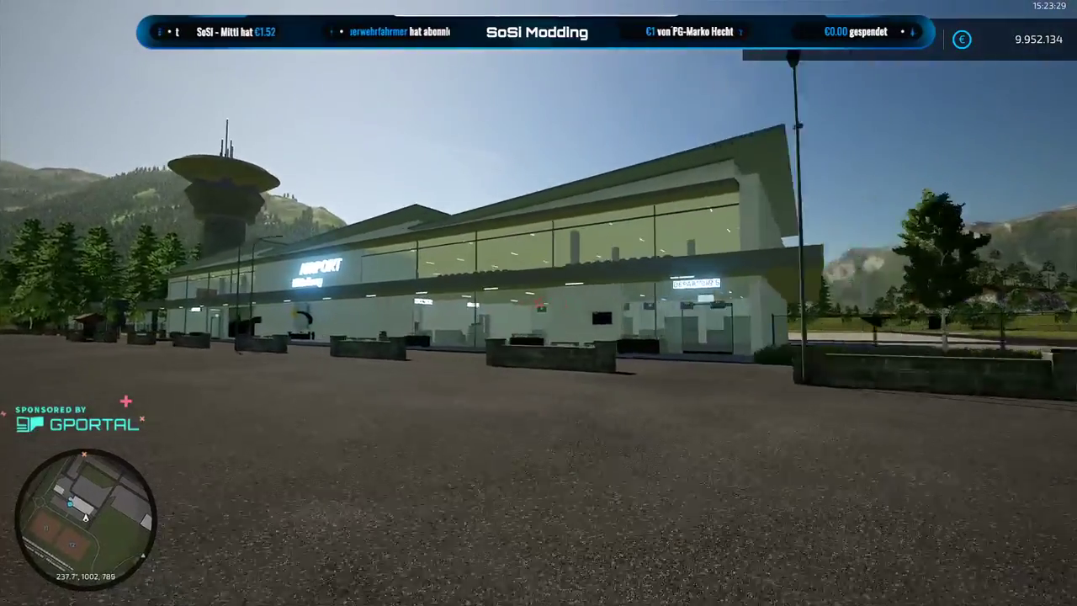
Step: Walk past the Airport Mittelberg sign up to the terminal's glass entrance
key(w)
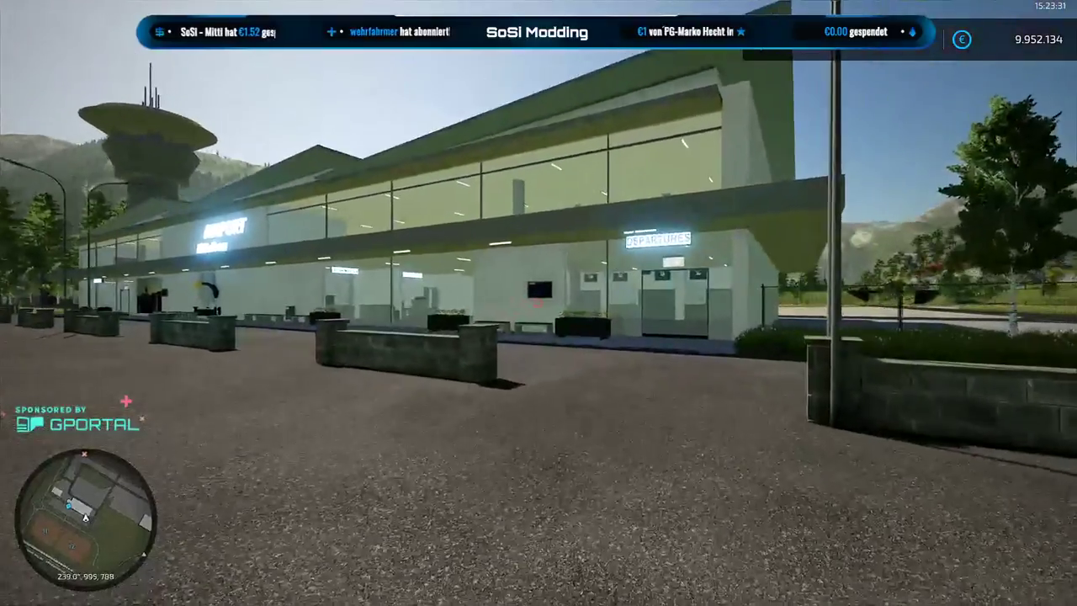
key(w)
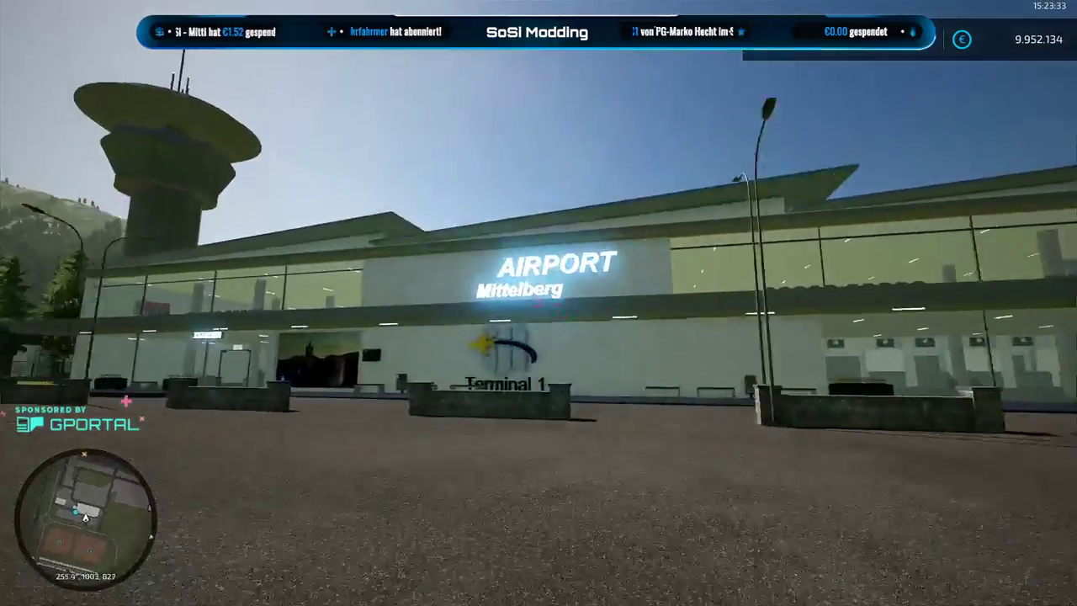
key(w)
key(w)
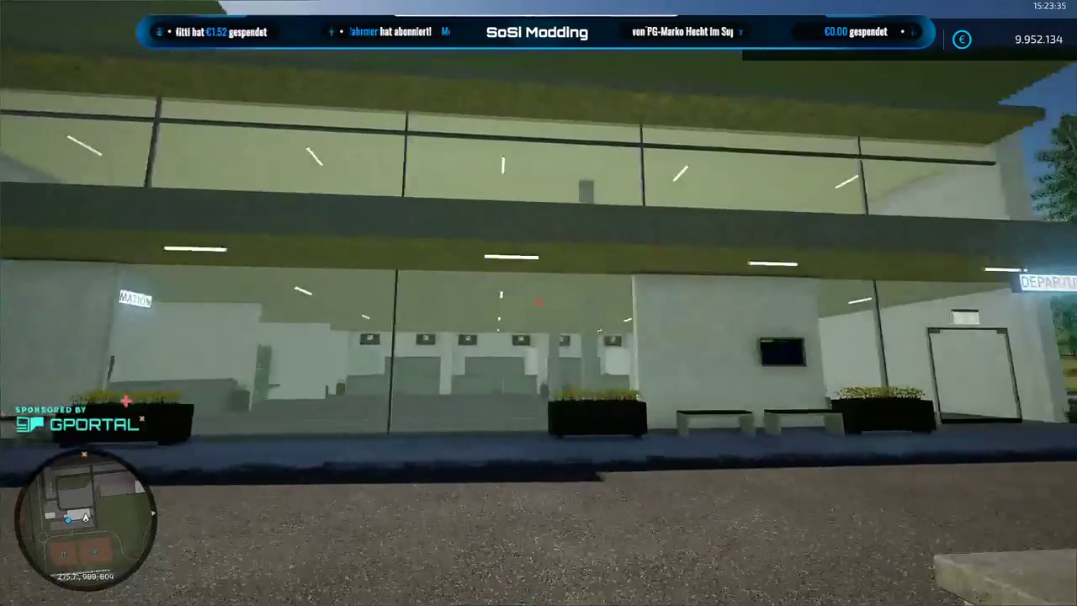
key(w)
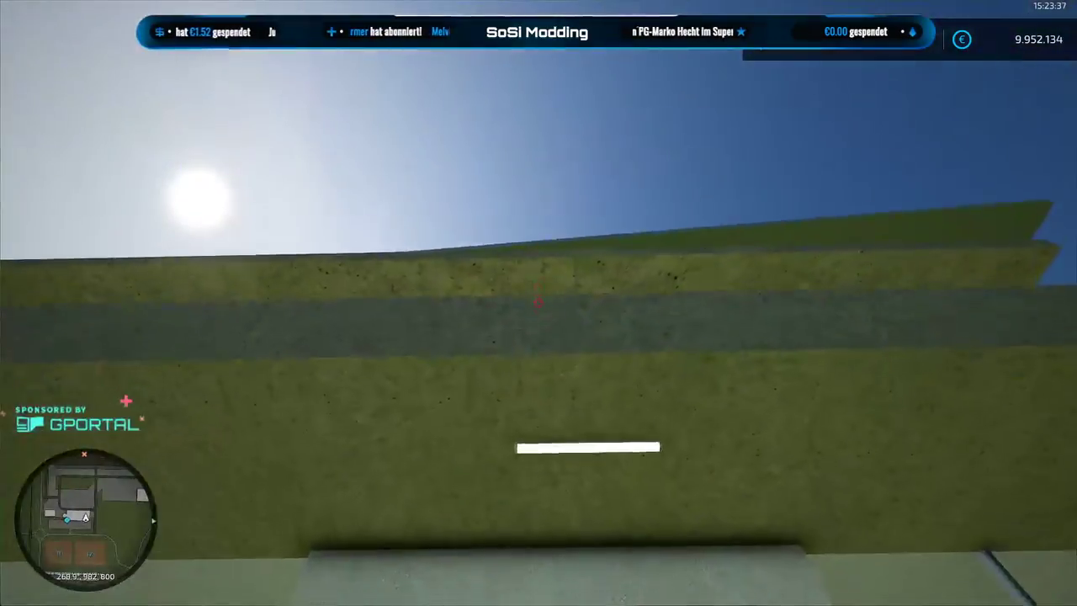
key(w)
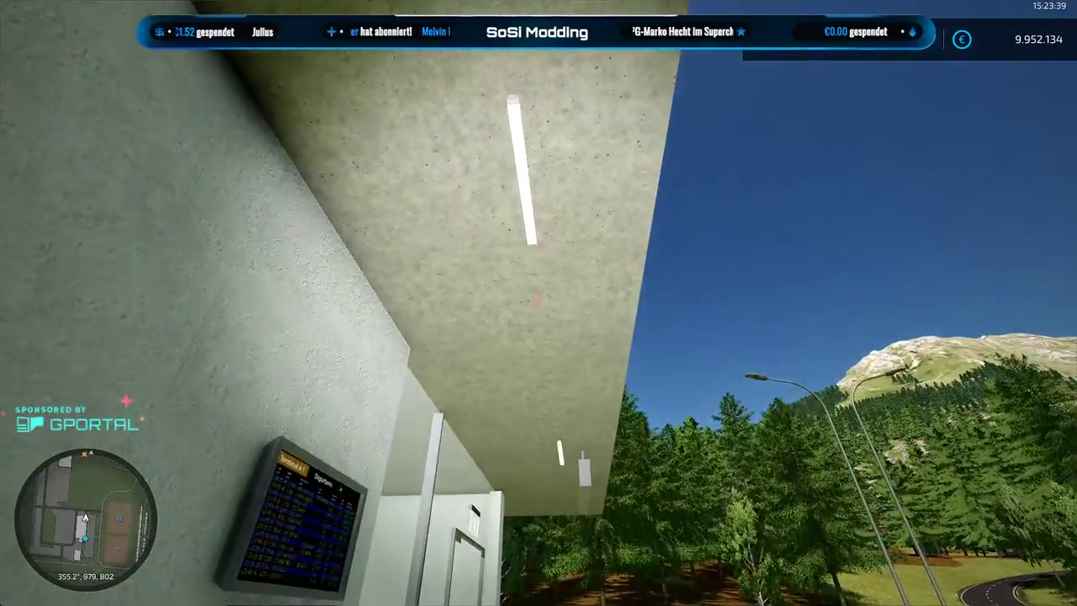
key(w)
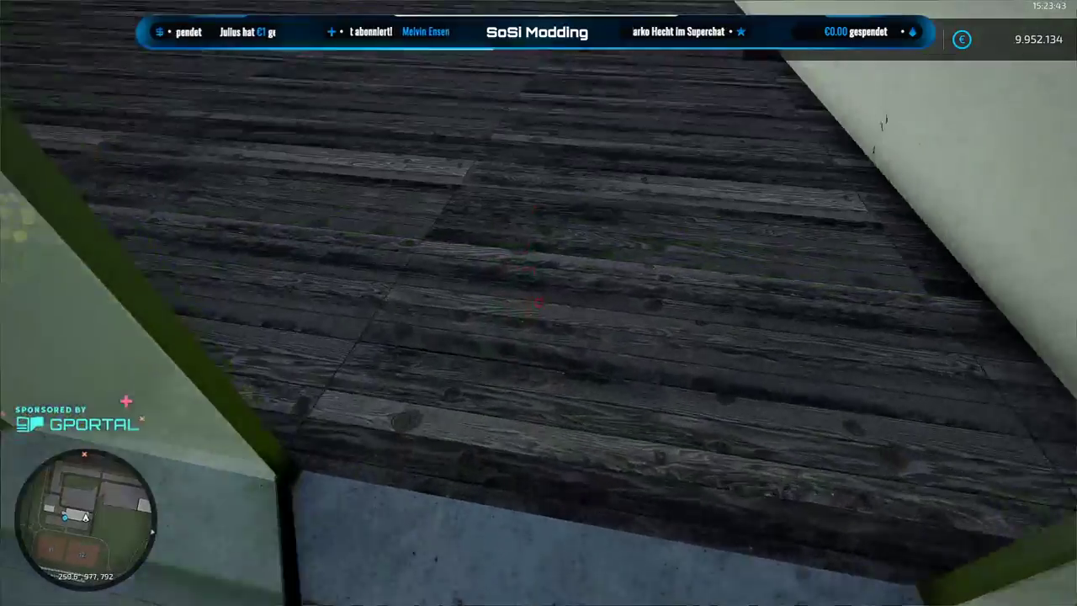
key(w)
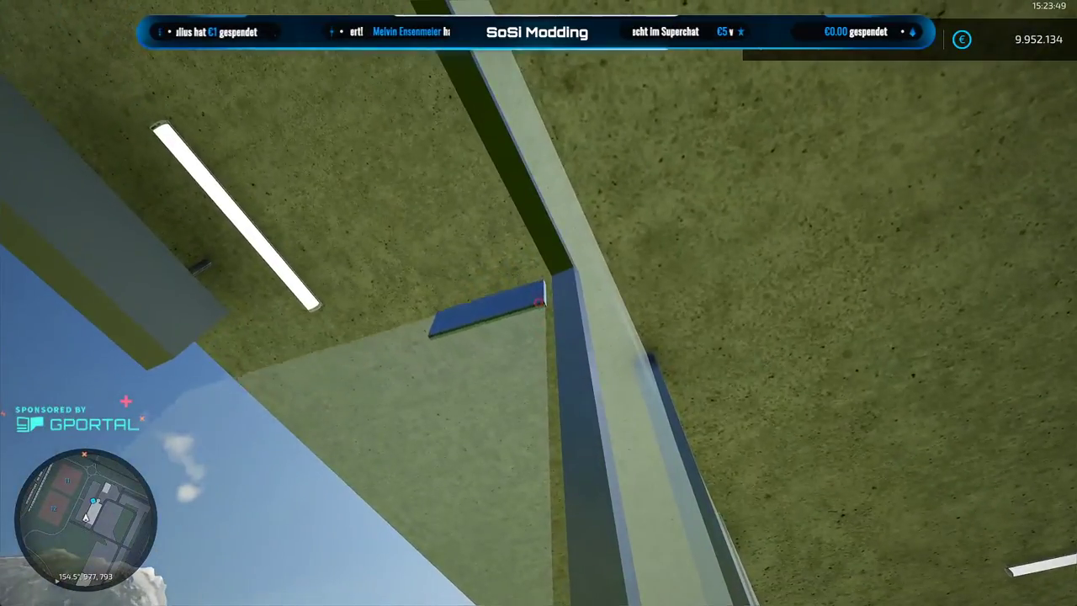
Step: Walk past the check-in counters and security gates to the glass wall facing the tarmac
key(w)
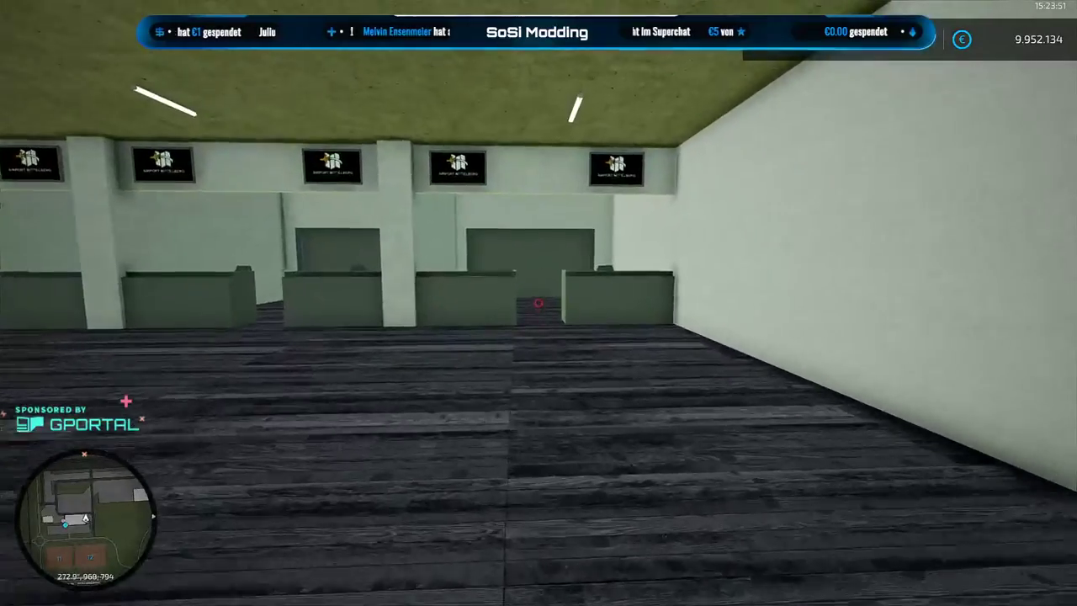
key(w)
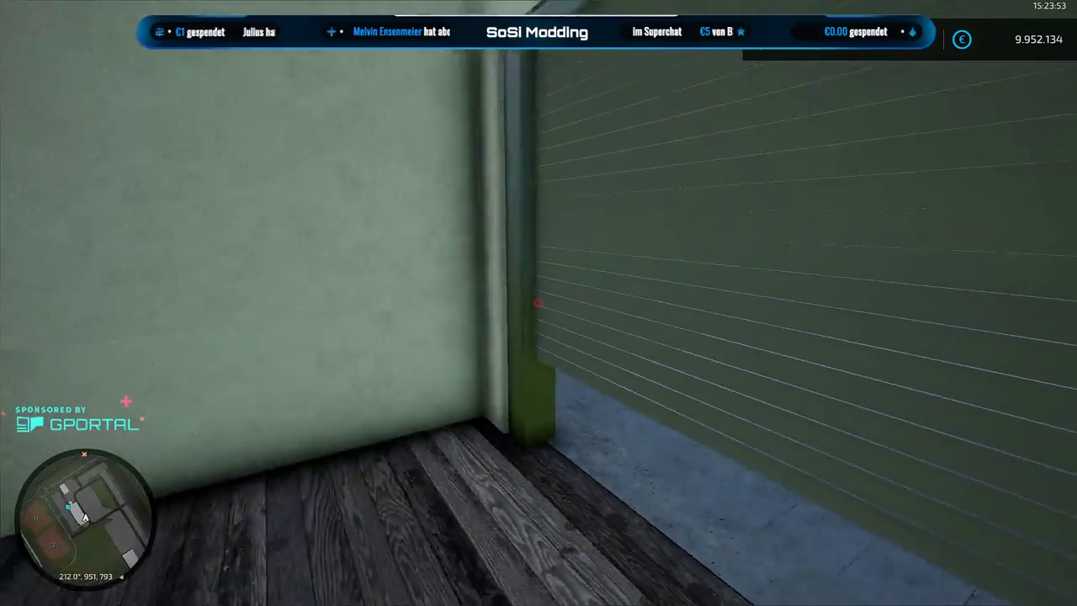
key(w)
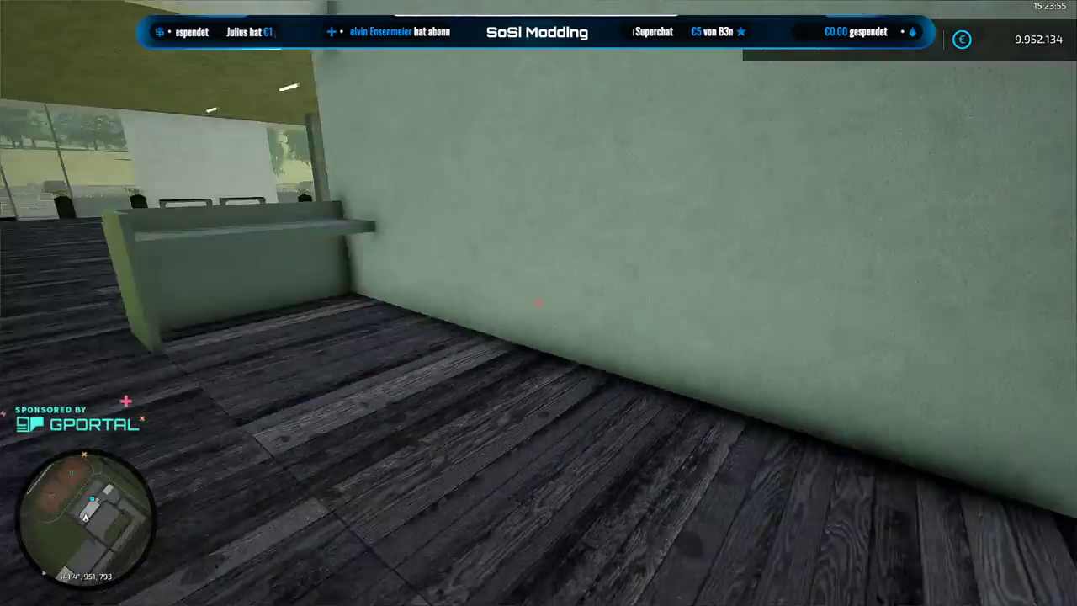
key(w)
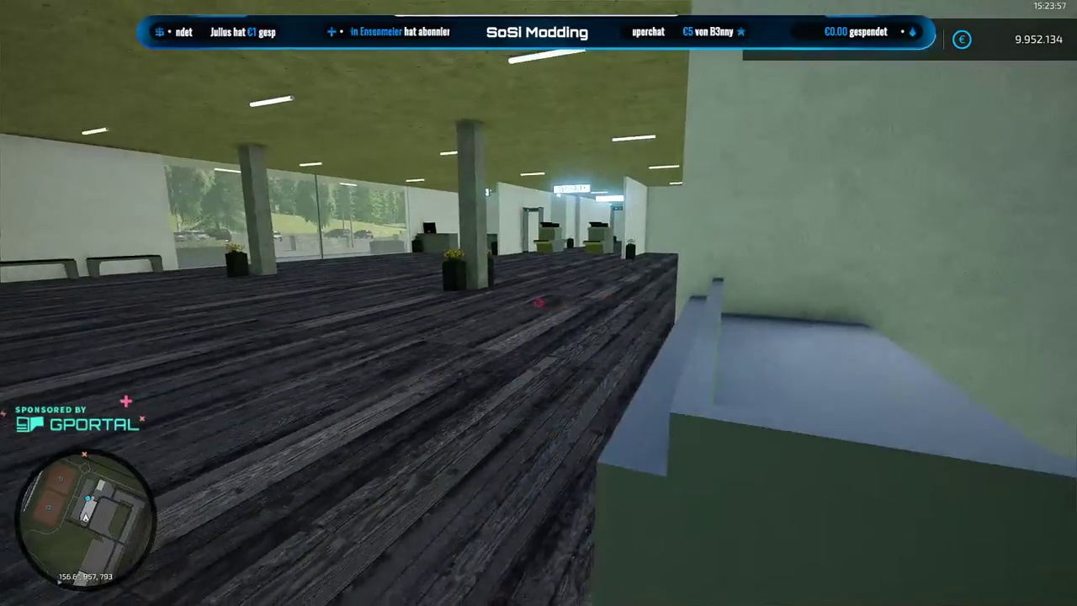
key(w)
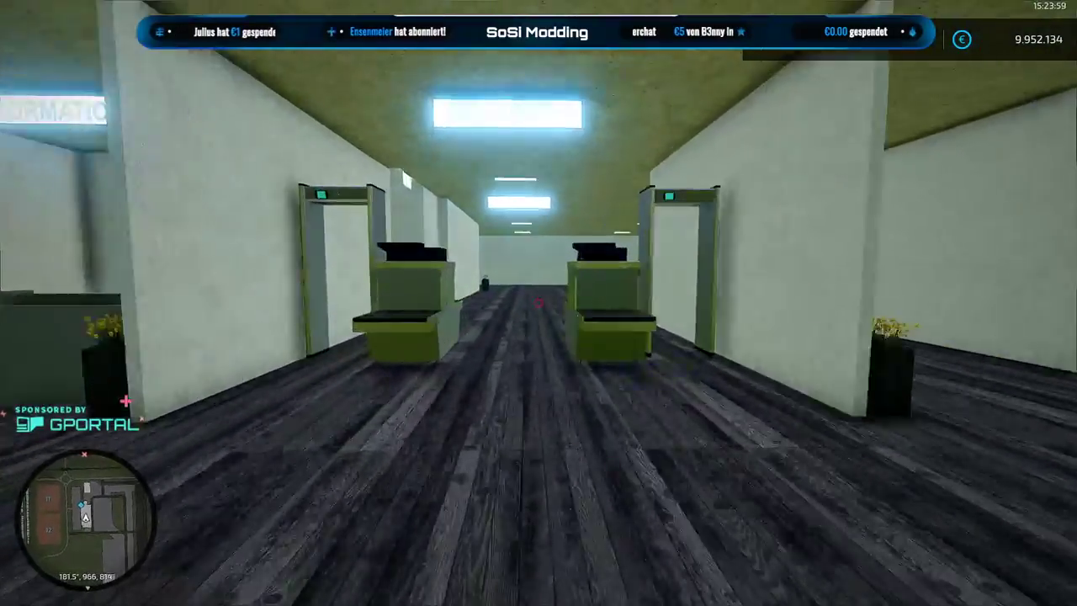
key(w)
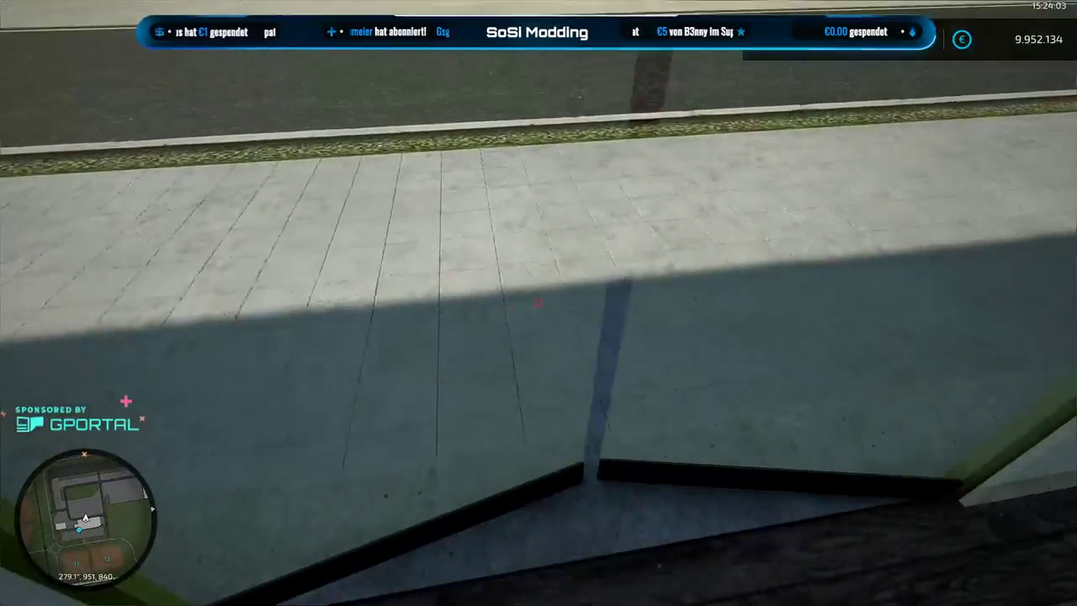
Step: Enter the player fly command in the developer console and fly over the airfield
key(grave)
text(gsPla)
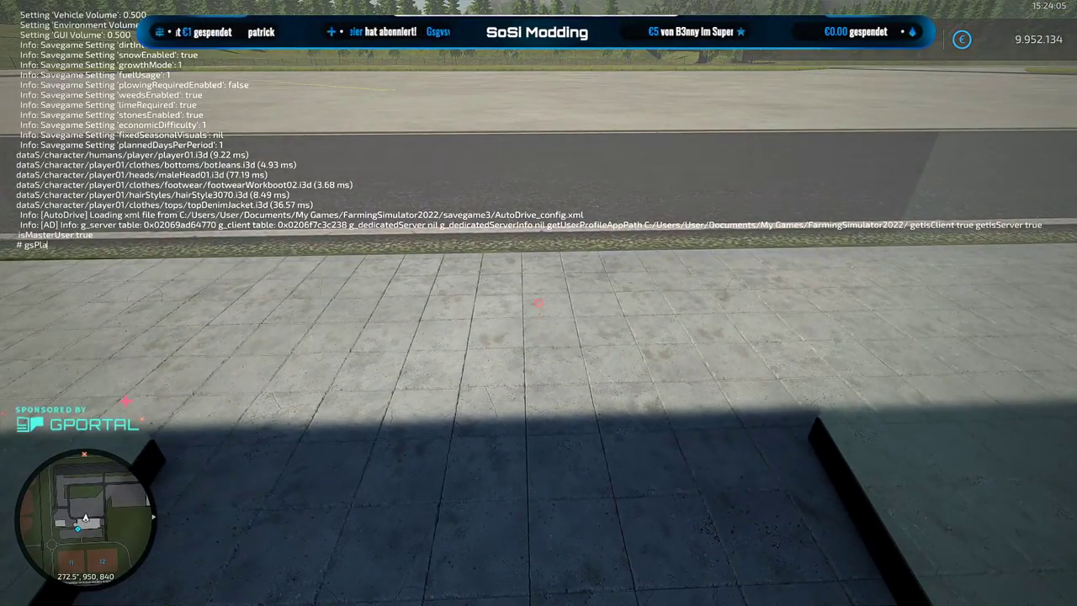
text(w)
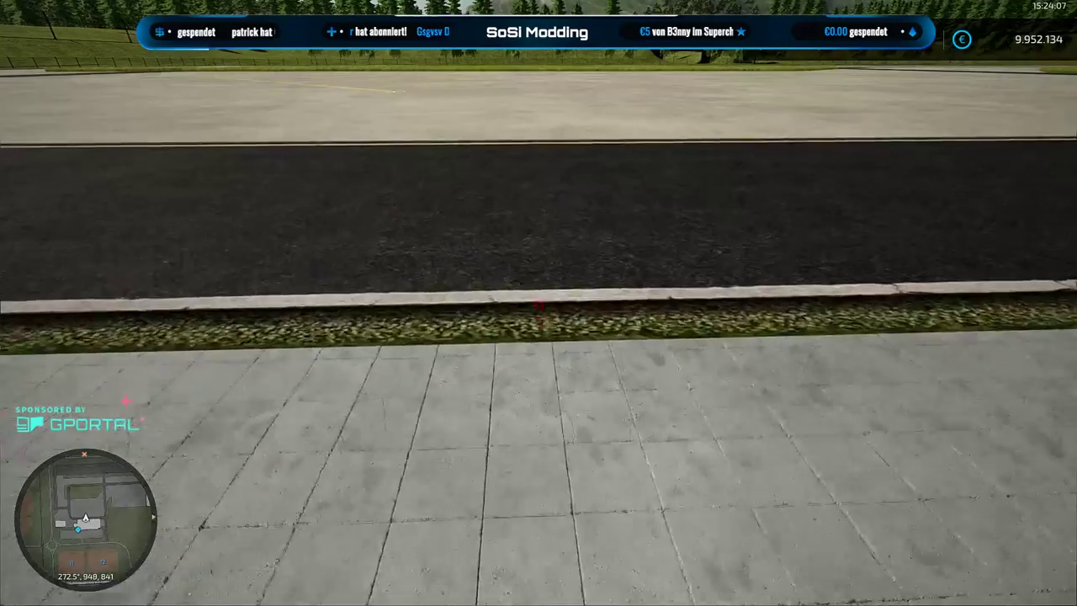
text(w)
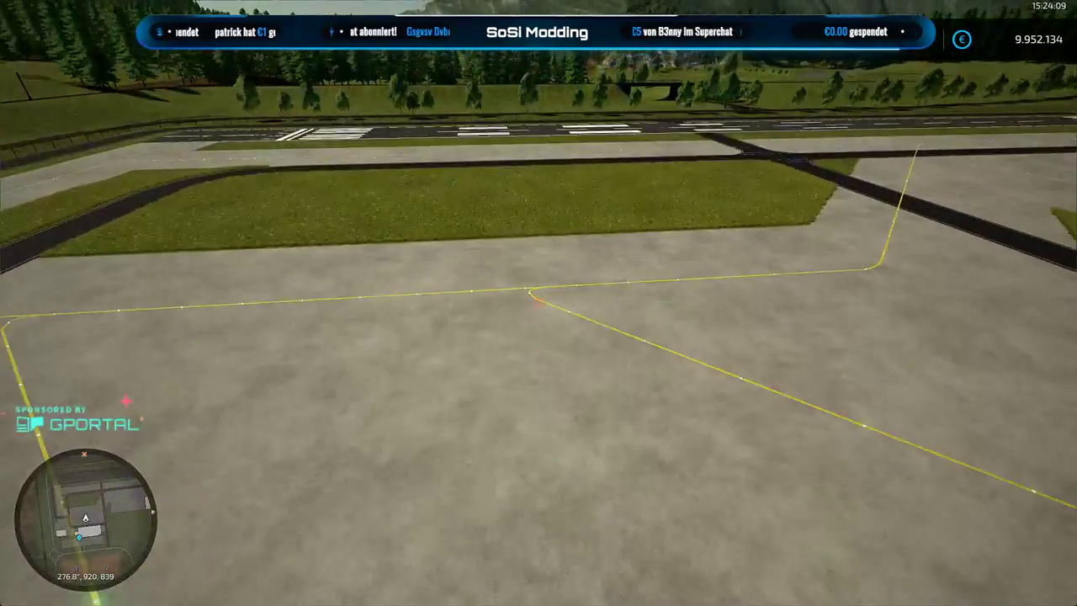
text(w)
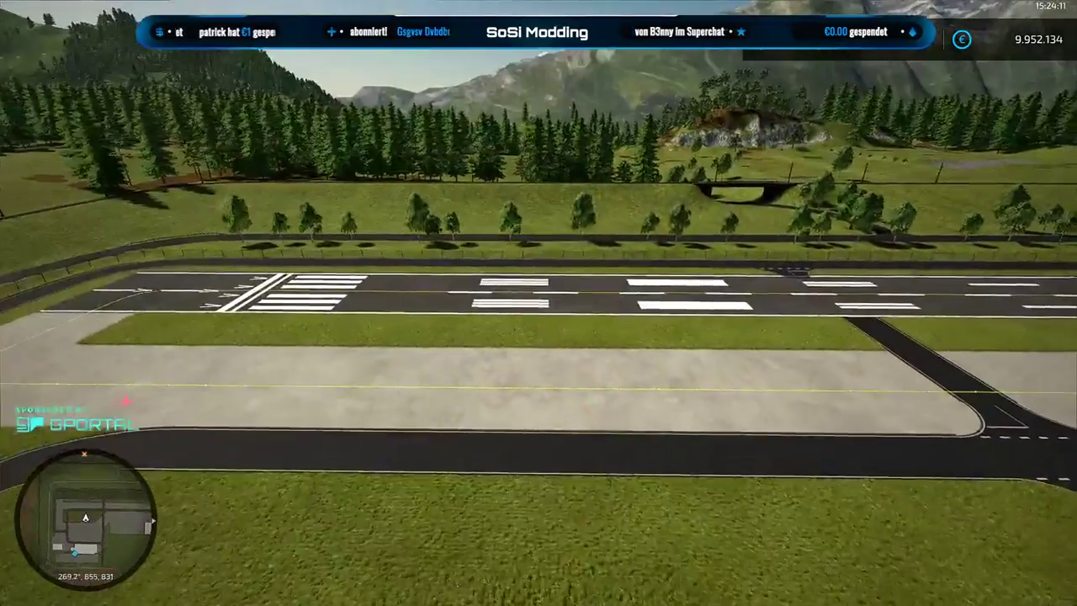
text(w)
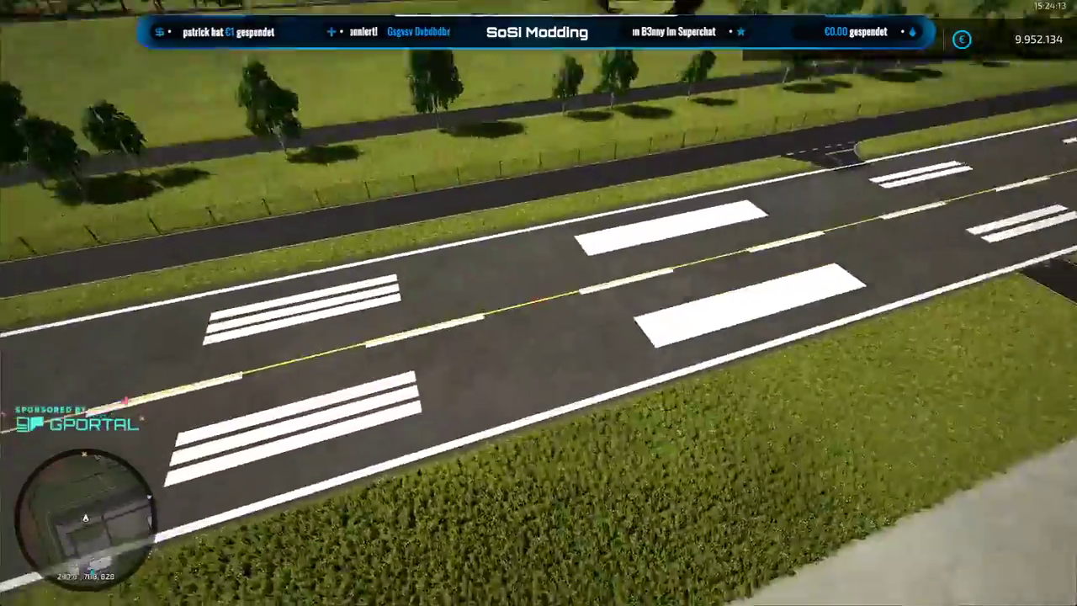
text(w)
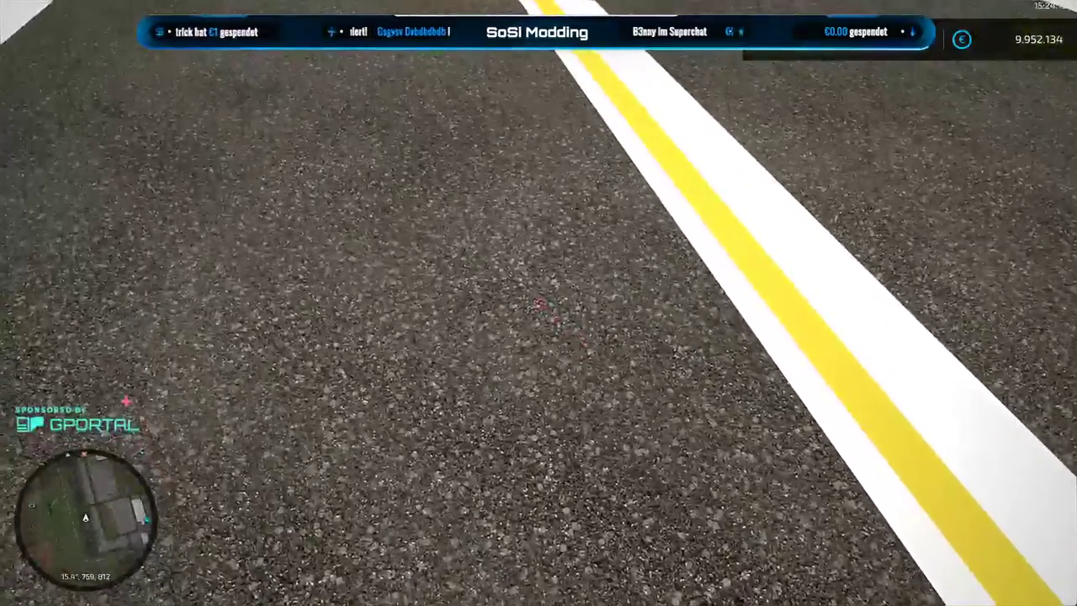
text(w)
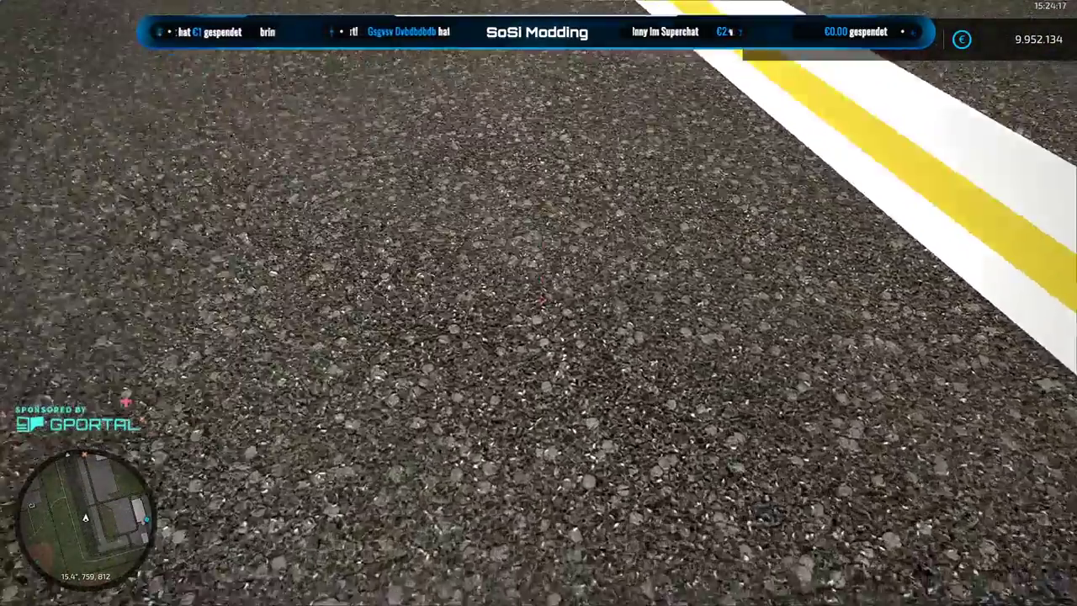
text(w)
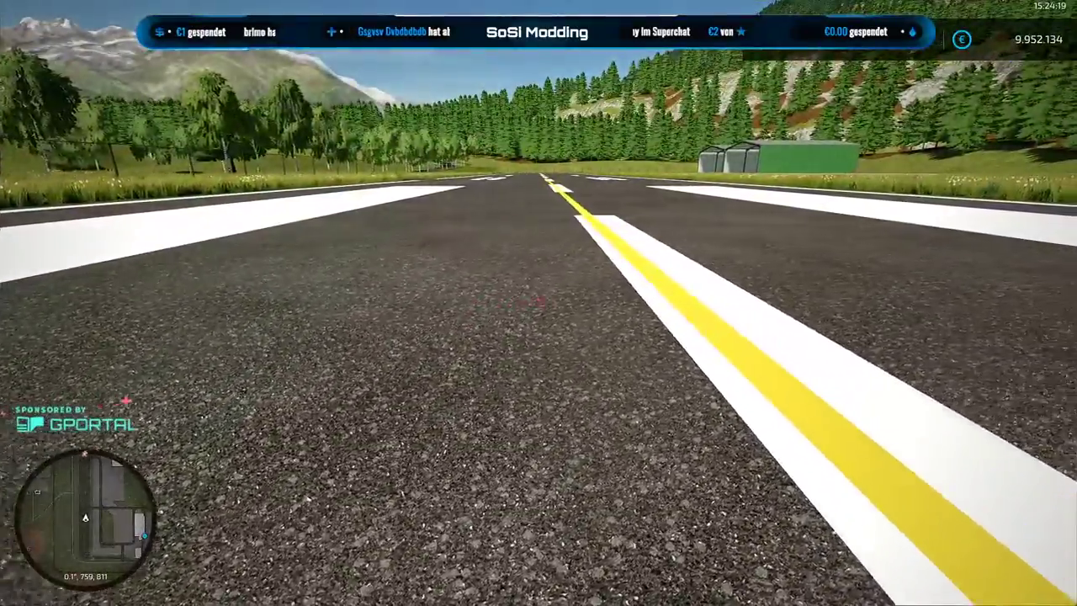
text(w)
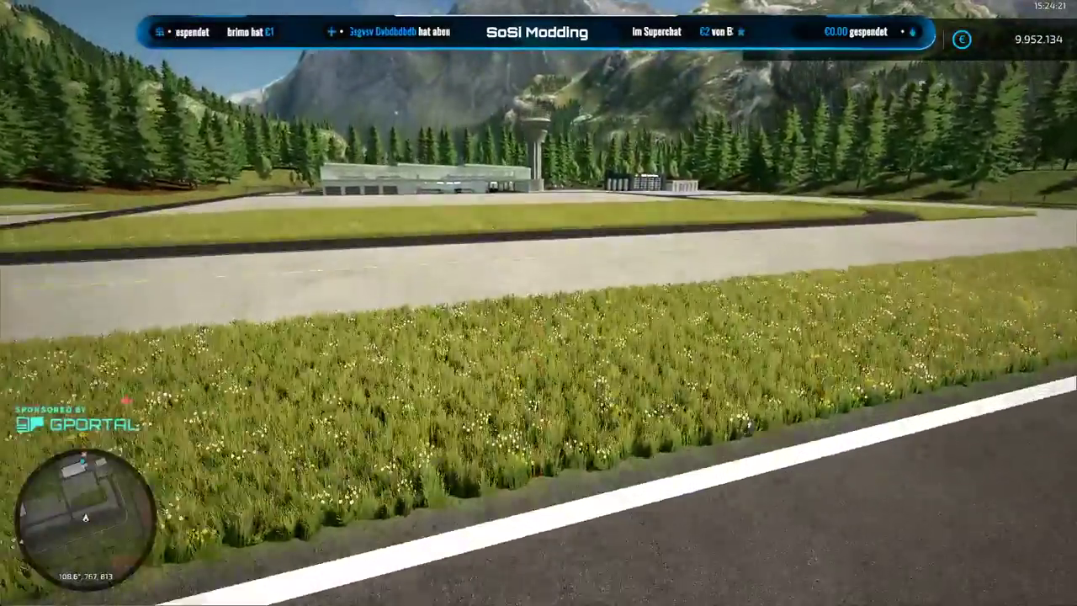
text(w)
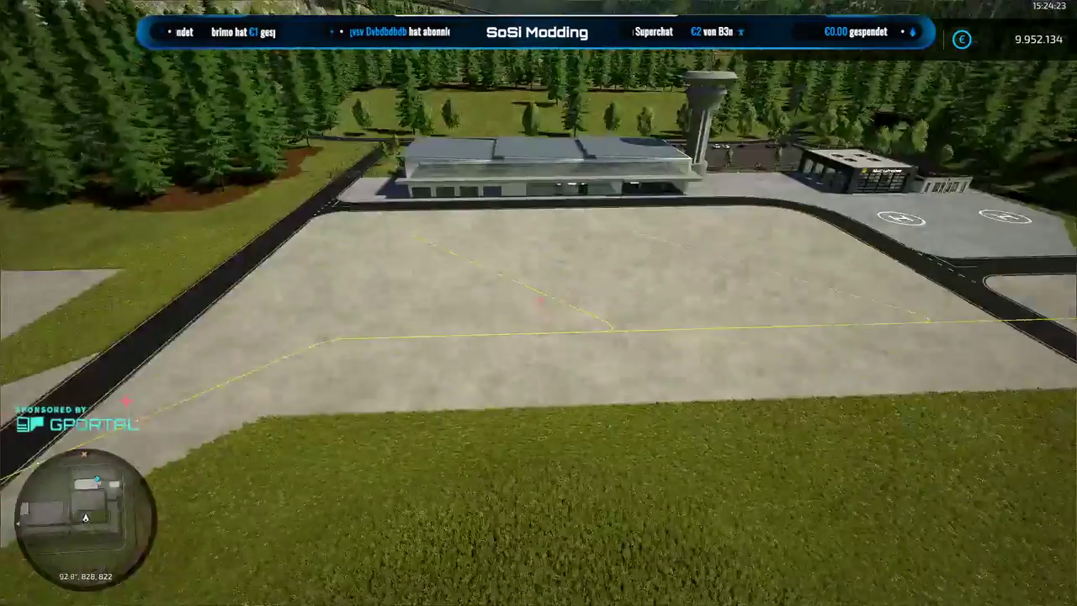
text(w)
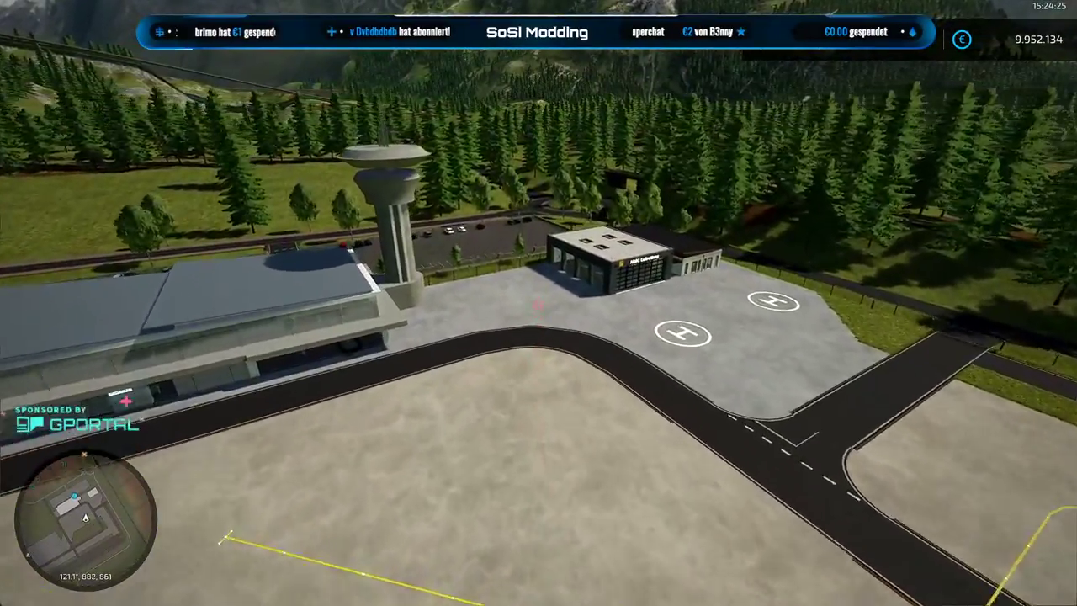
text(w)
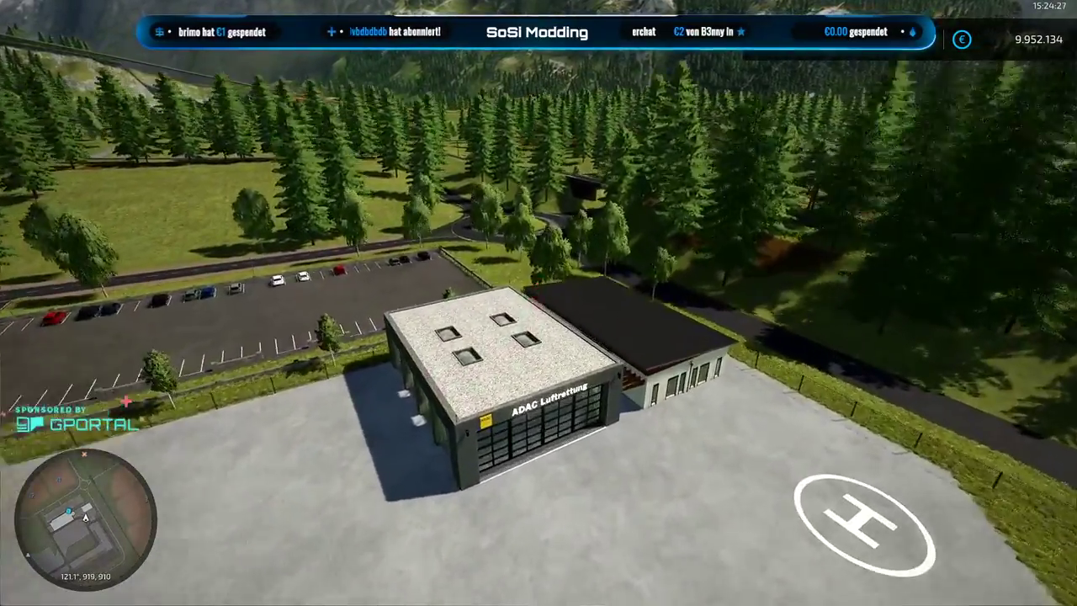
text(w)
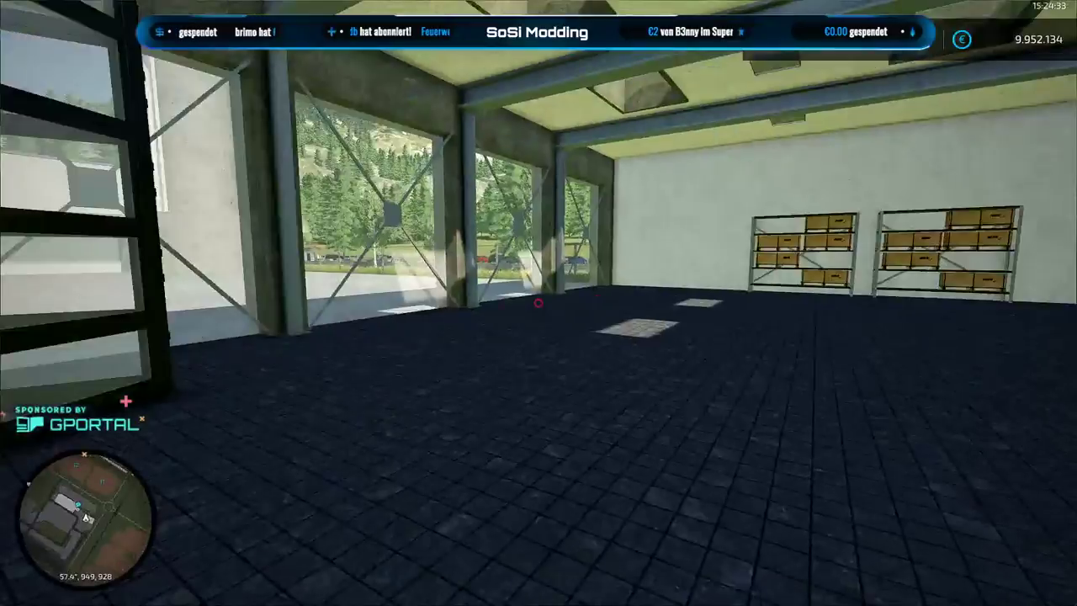
Step: Leave the ADAC hangar and enter the white office building through its side door
key(Escape)
key(Escape)
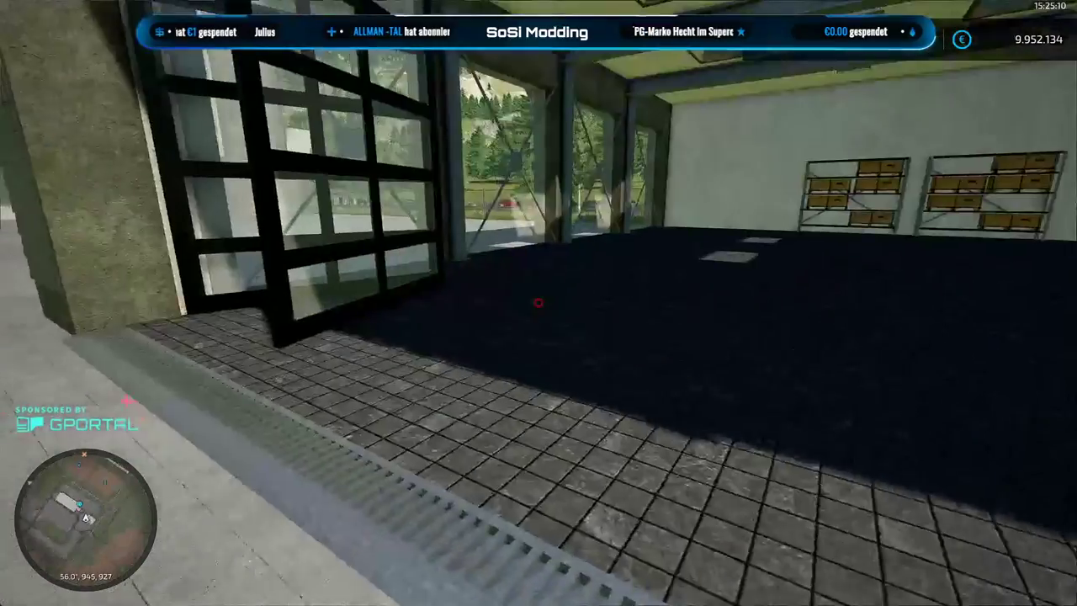
key(s)
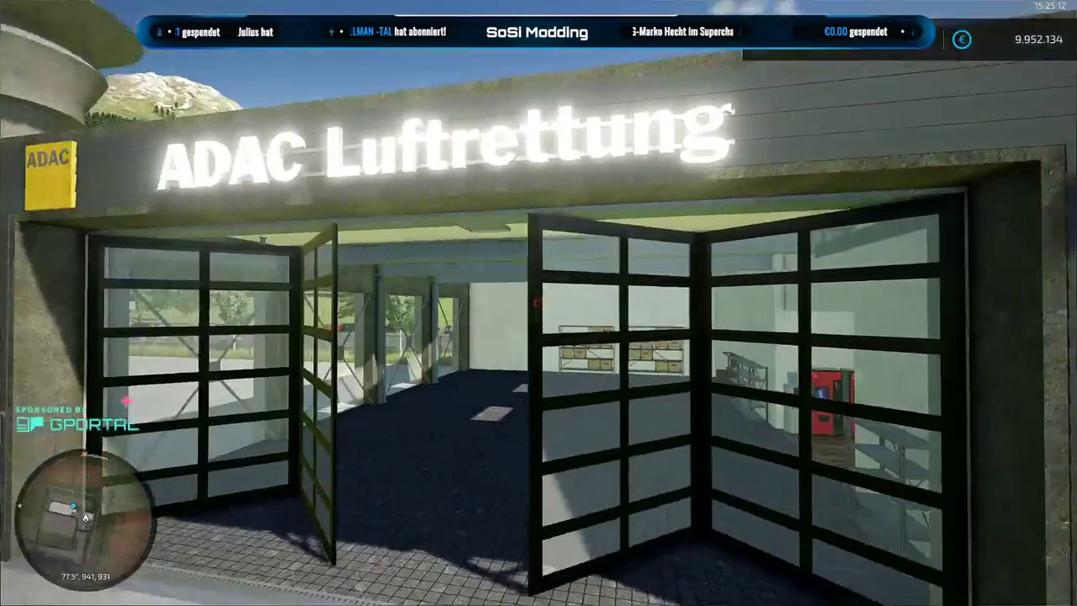
key(d)
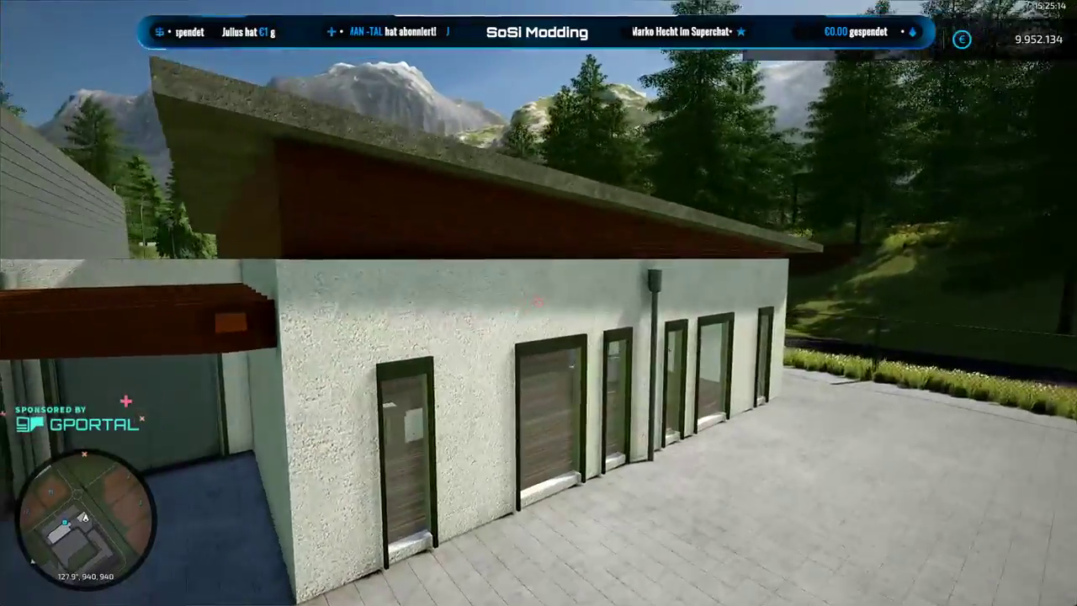
key(d)
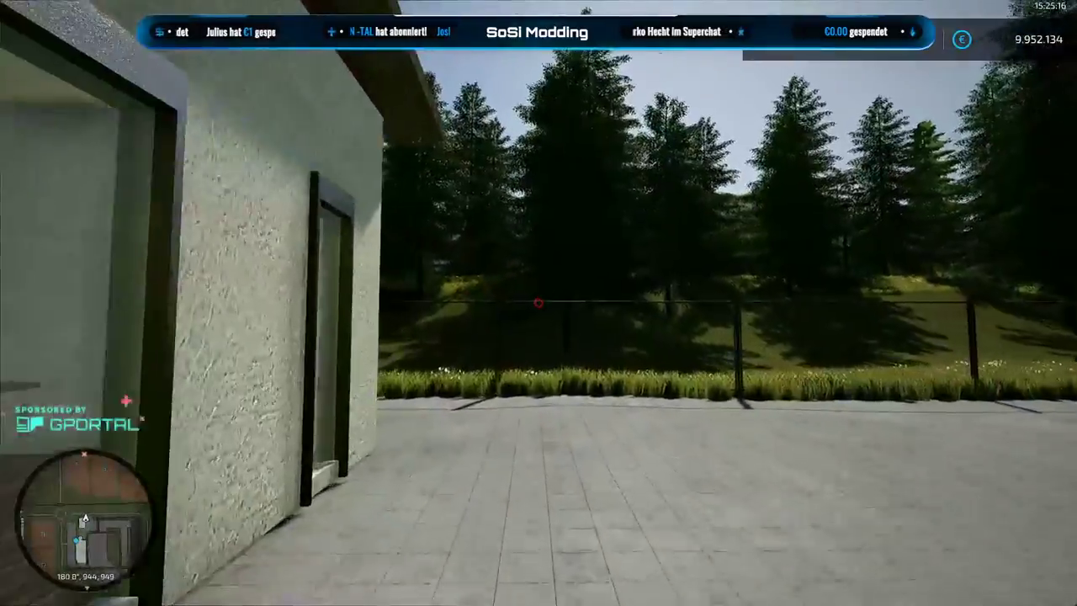
key(w)
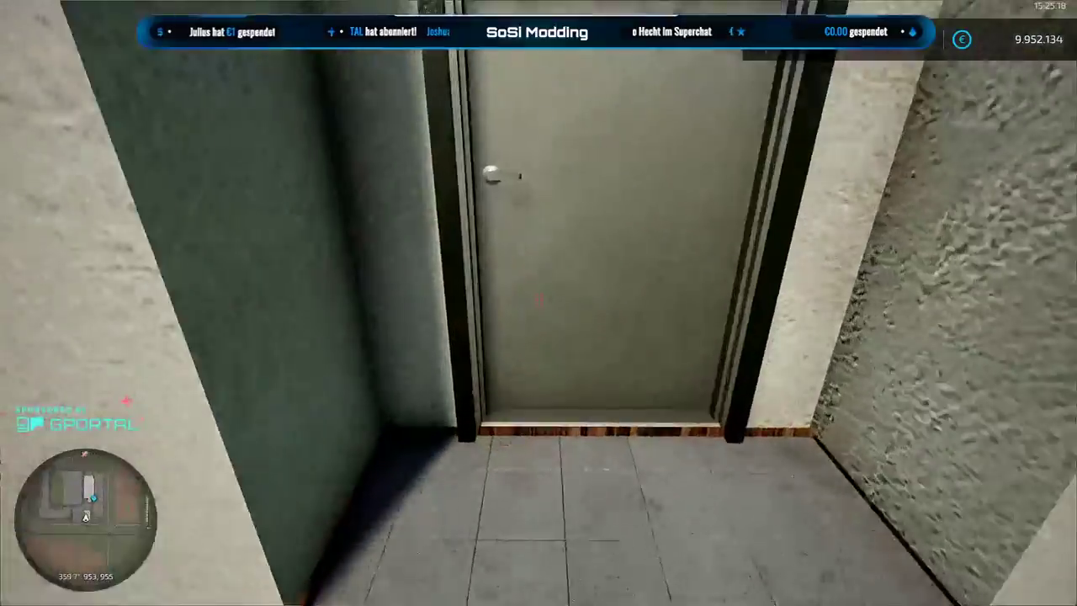
key(w)
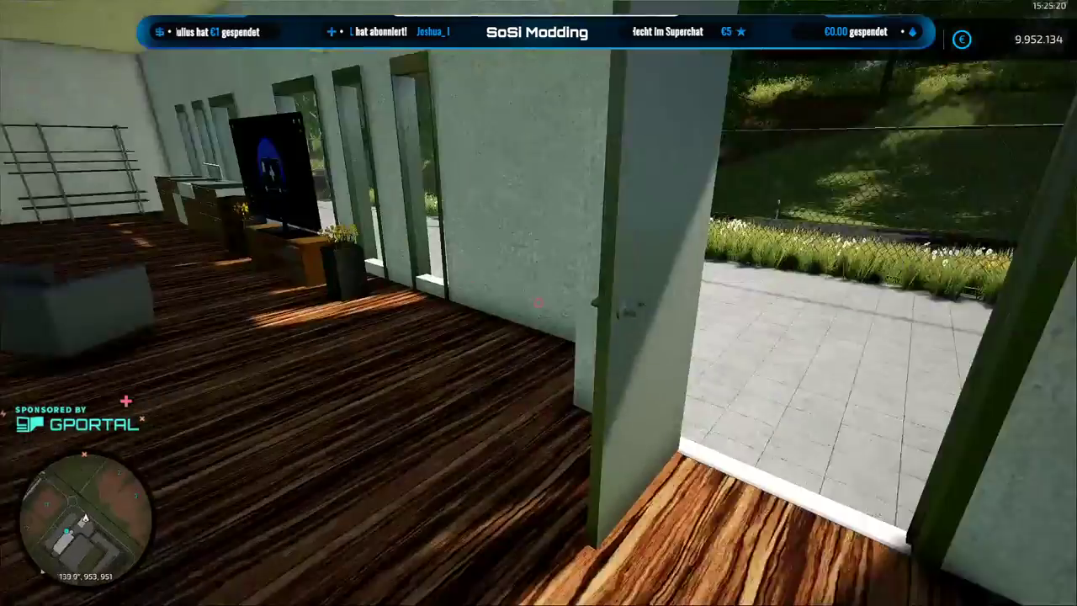
key(w)
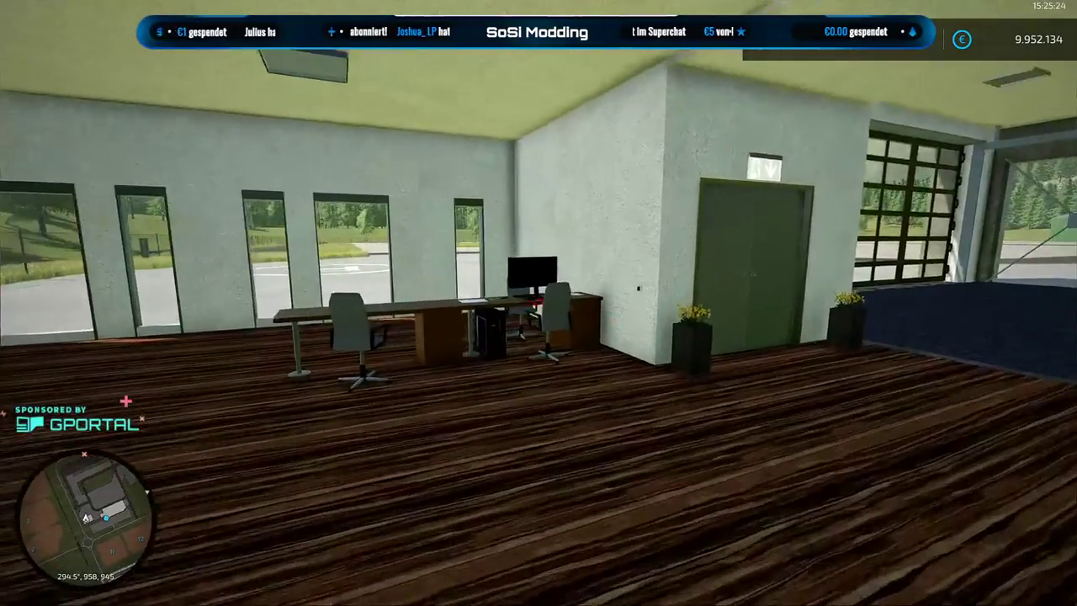
Step: Open the green double doors, walk the corridor to the elevator, then fly up over the yard
key(w)
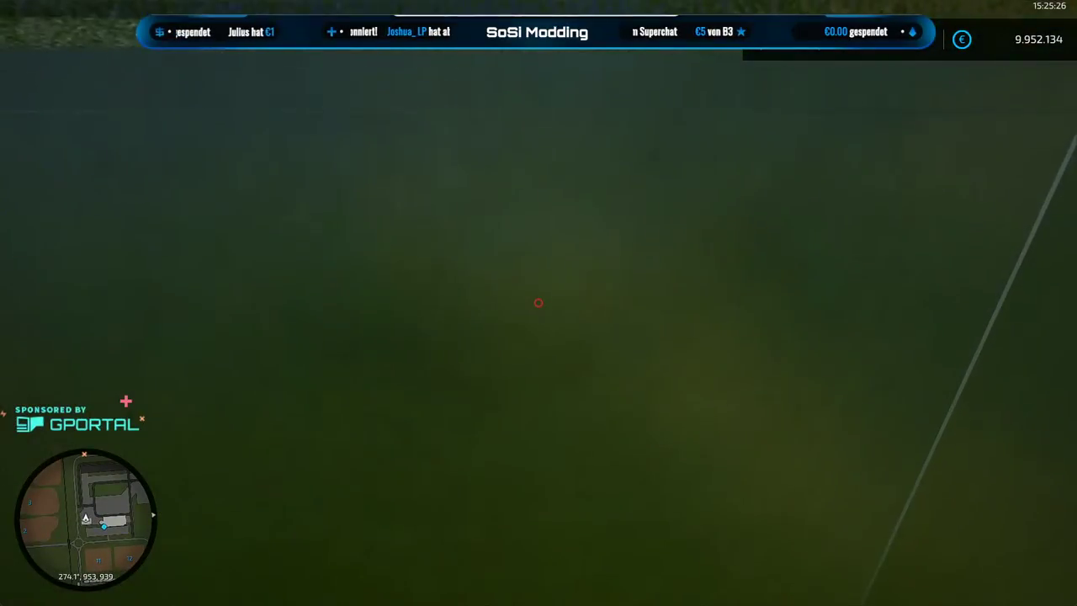
key(r)
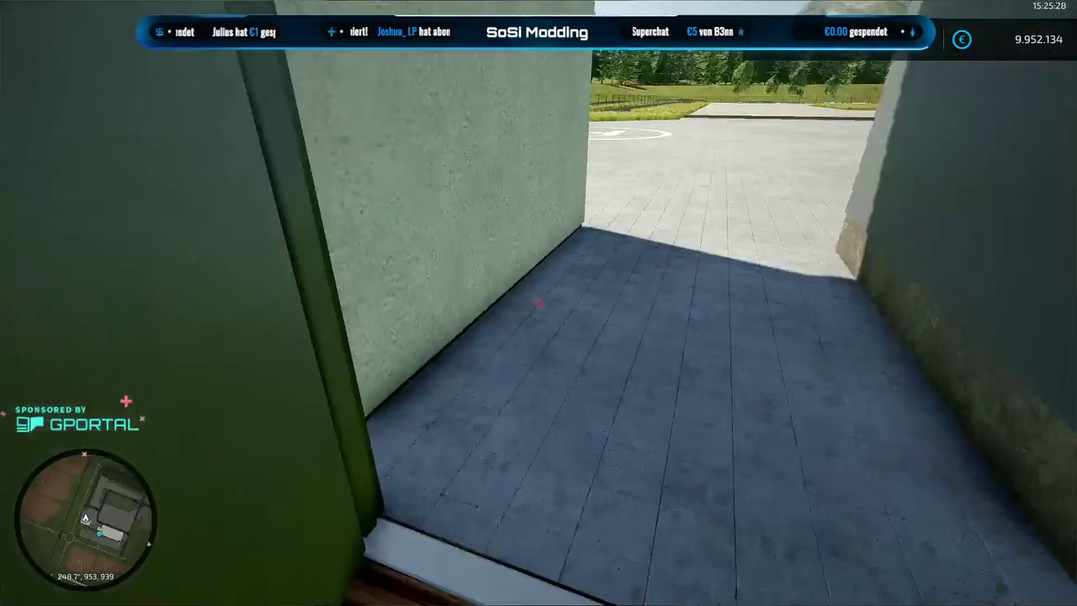
key(w)
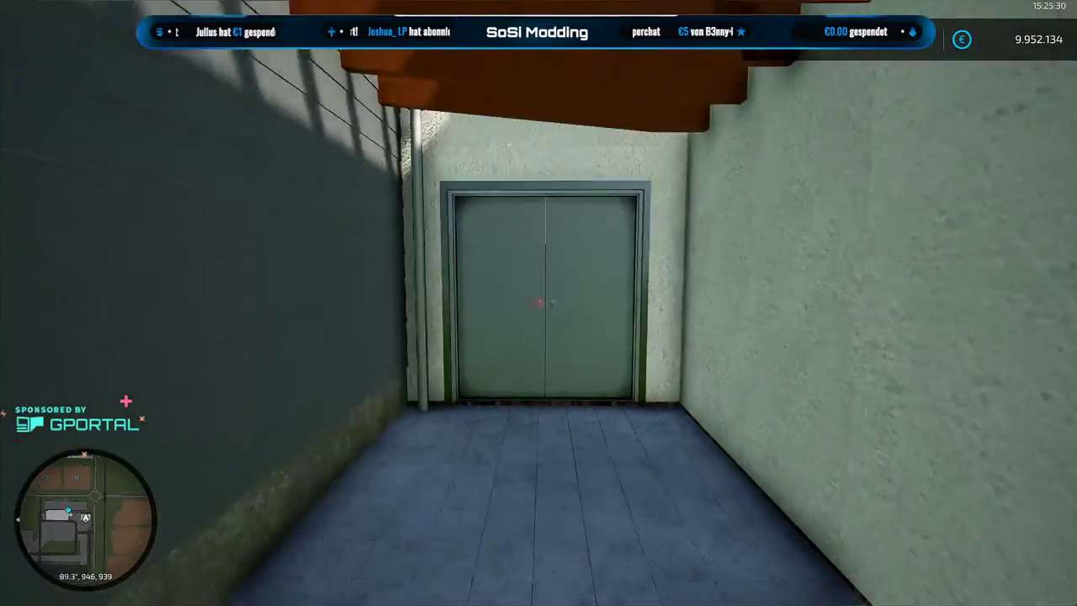
key(s)
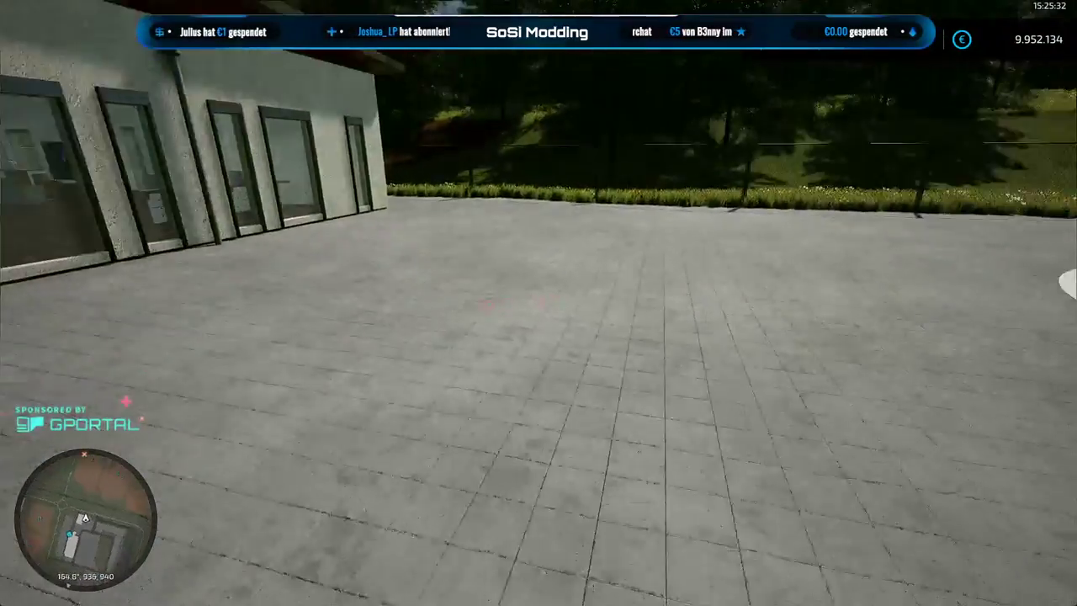
key(Escape)
key(Escape)
Step: Fly over the runway and fire station to the red-roofed hall, circling the shop roof
key(w)
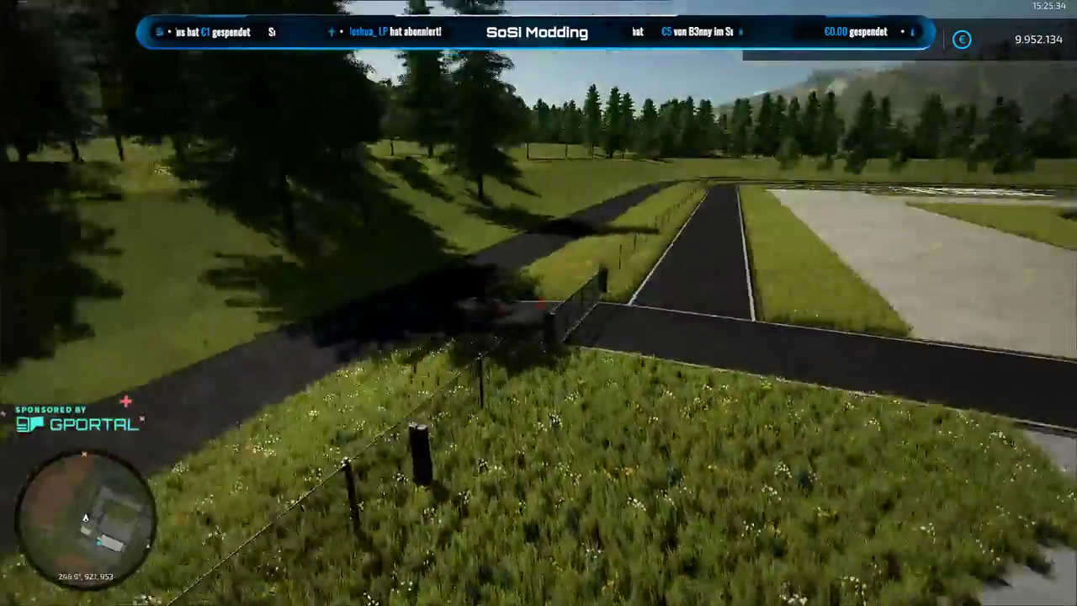
key(w)
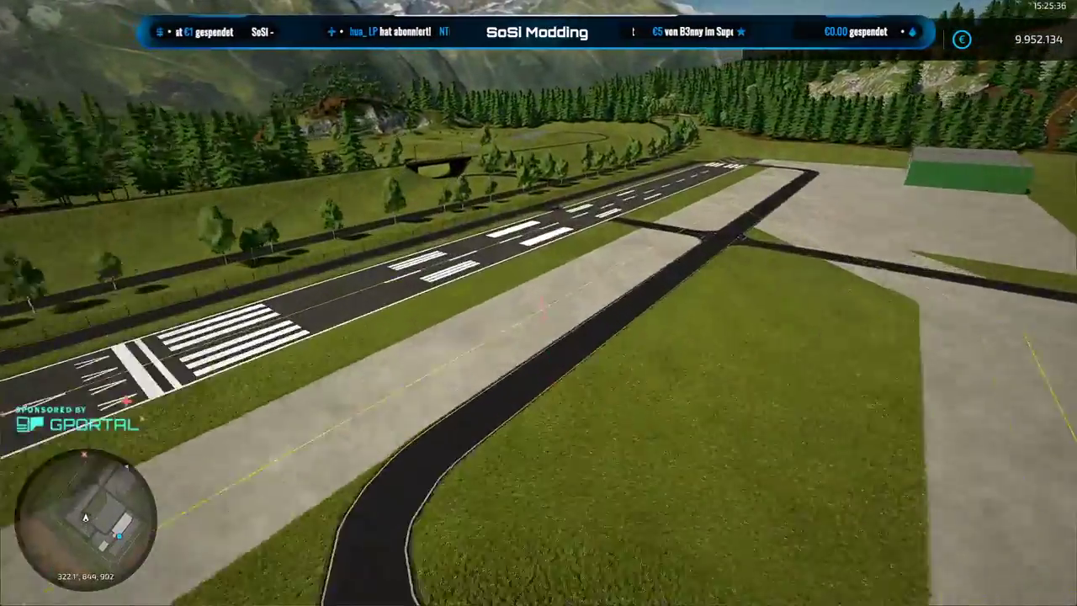
key(w)
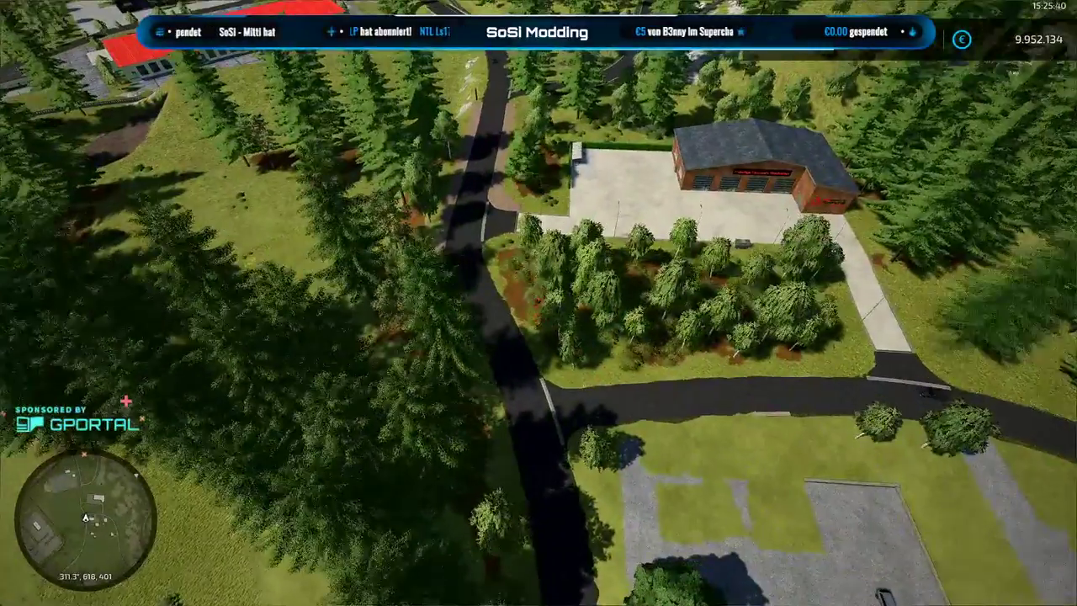
key(w)
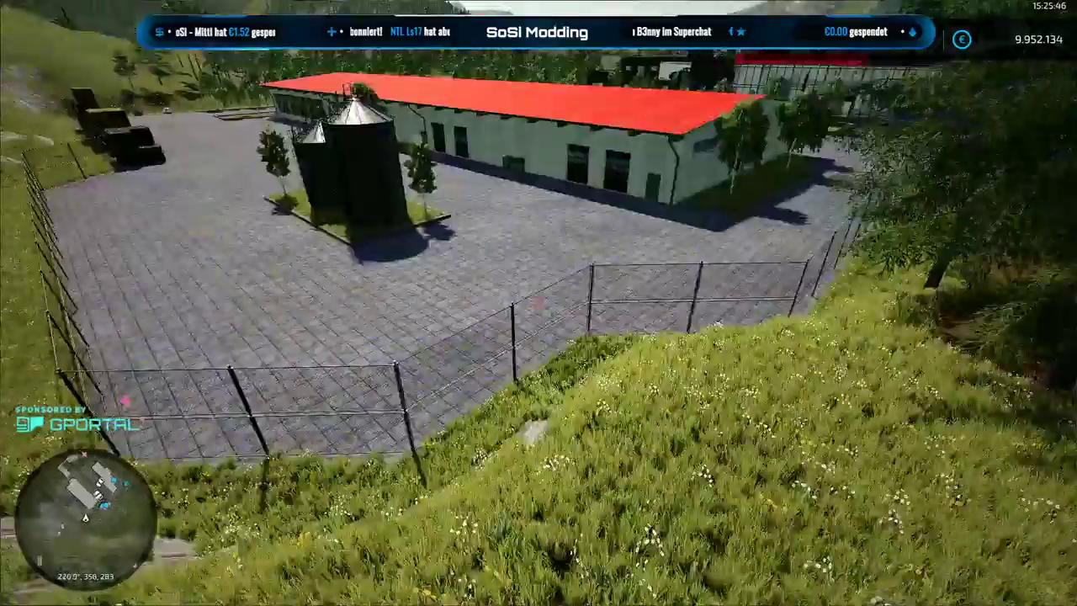
key(w)
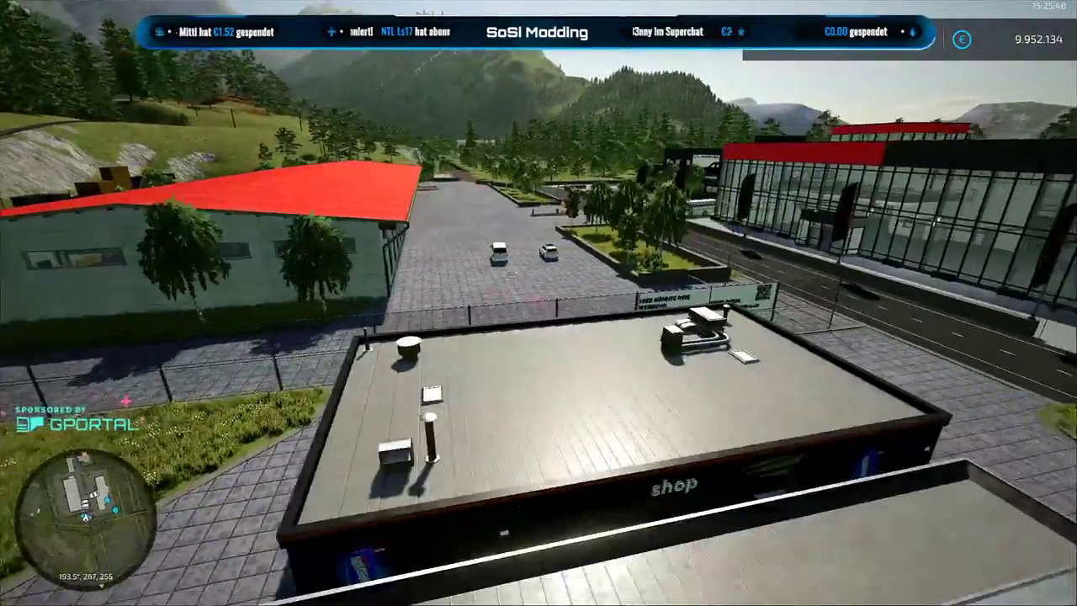
key(w)
key(w)
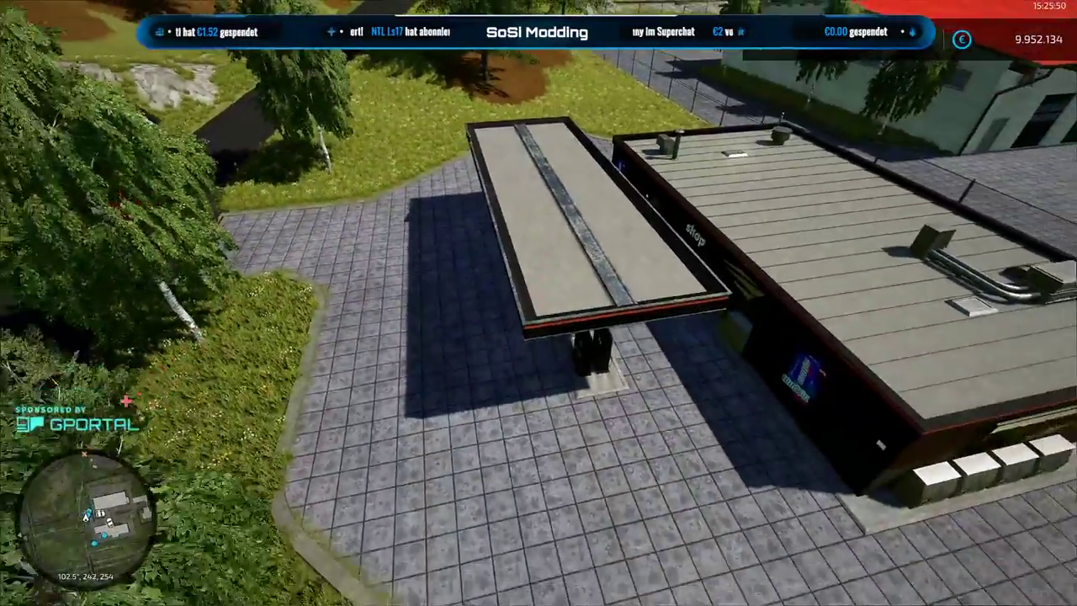
key(w)
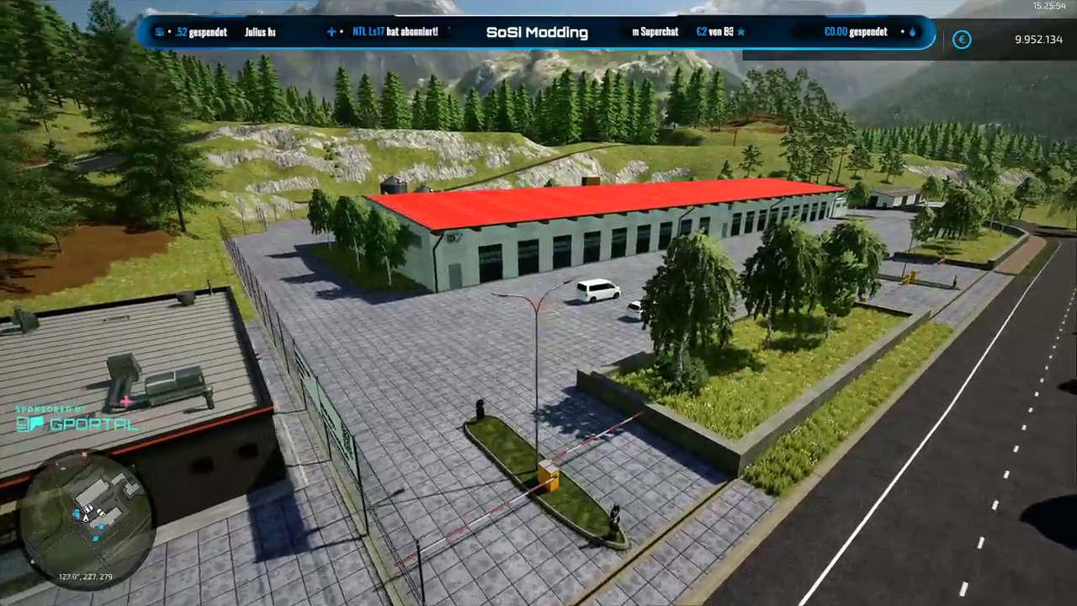
Step: Fly past the gas-station building to the grassy meadow above the riverside town
key(w)
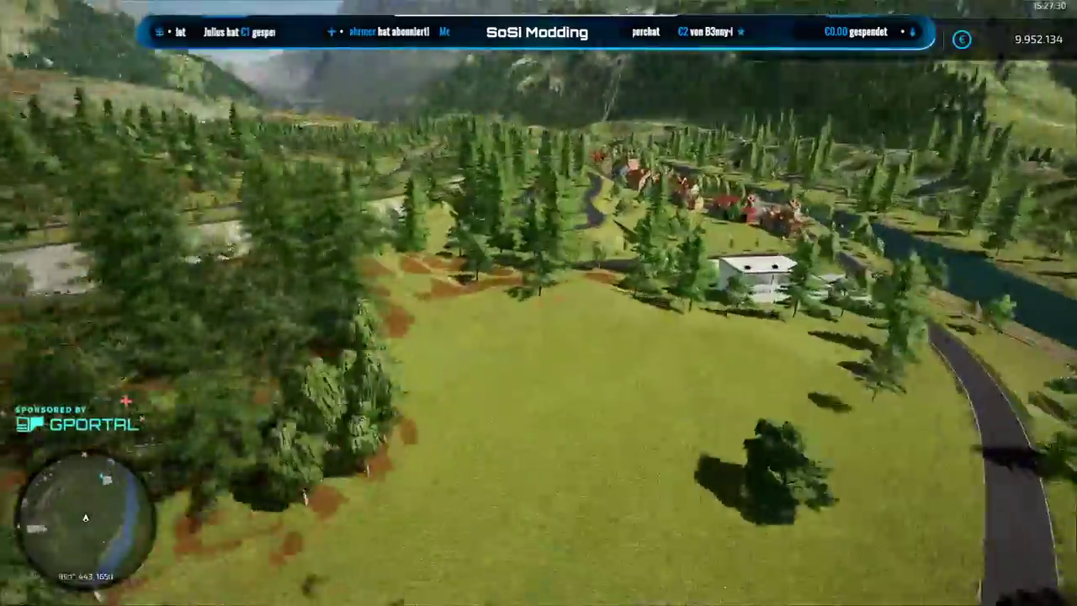
Step: Fly along the riverside town, circle the white 112 building, and descend to the construction yard lot
key(w)
key(w)
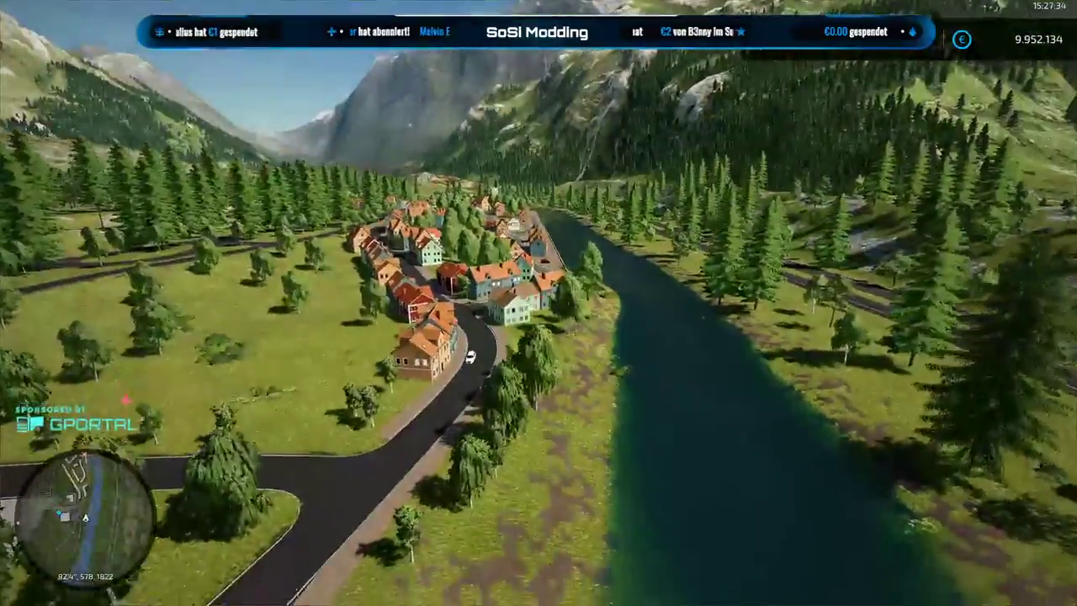
key(w)
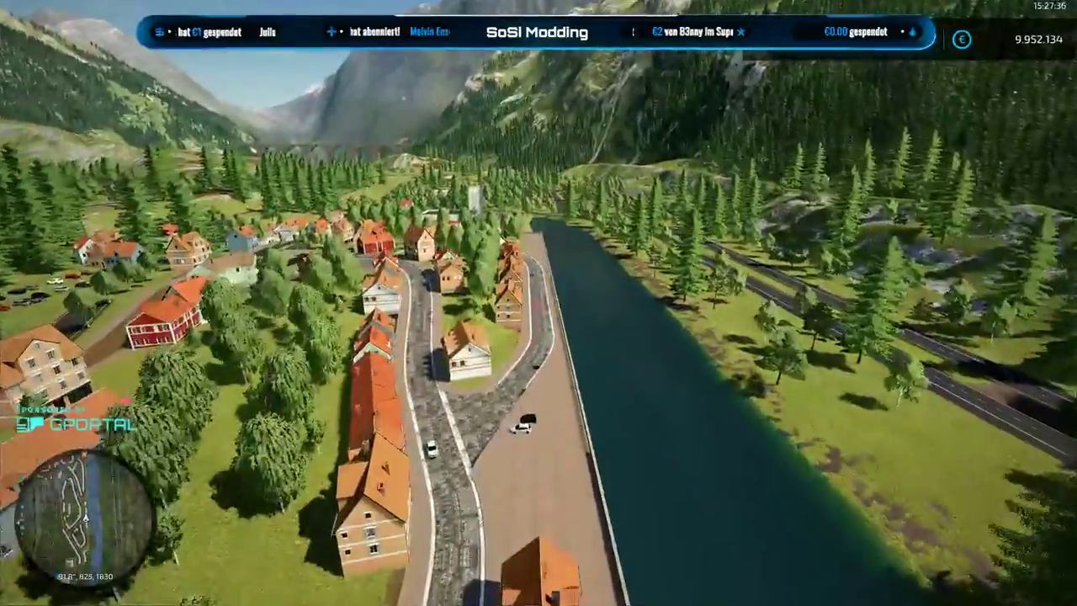
key(w)
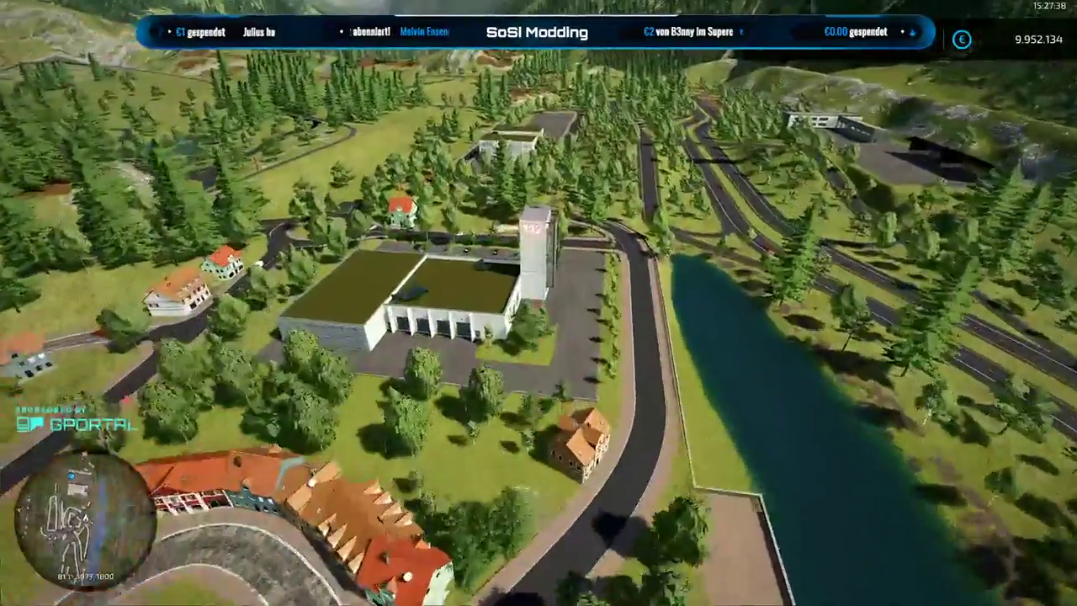
key(w)
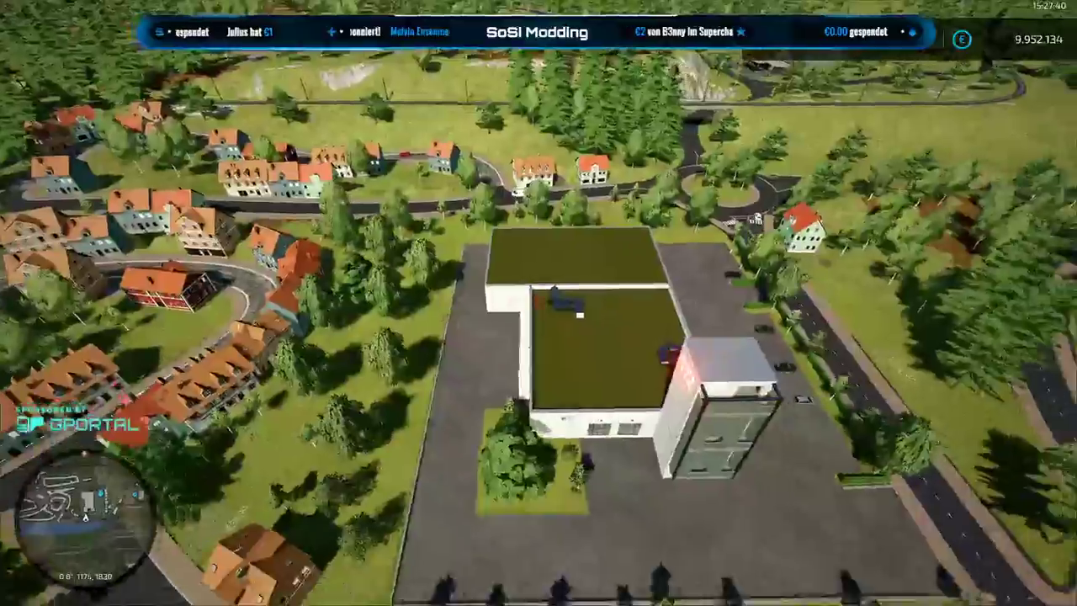
key(w)
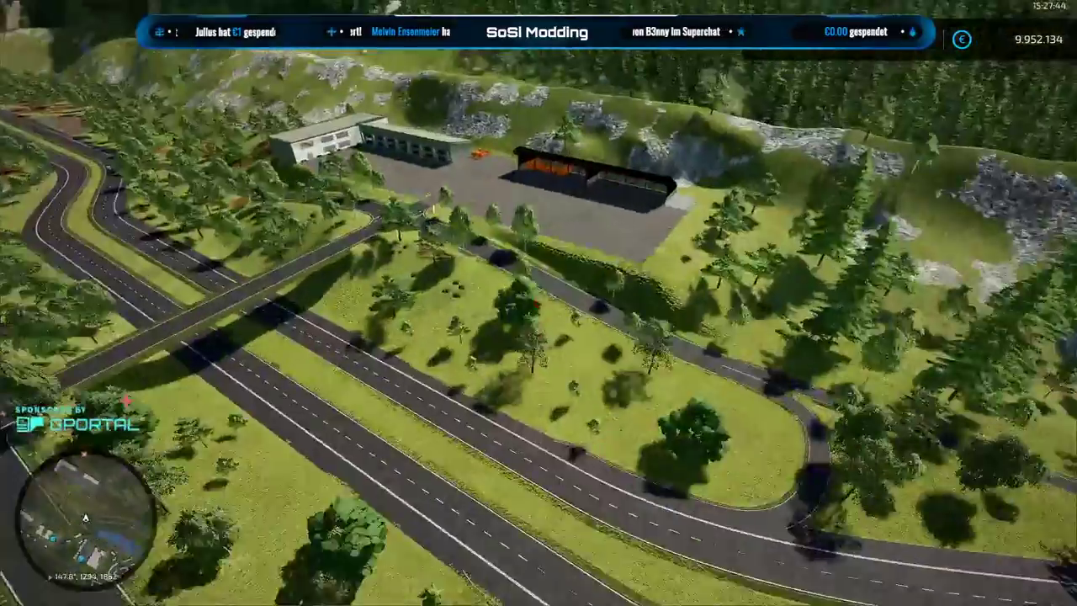
Step: Walk up to the Bauhof Mayer wall, then along the building to the office entrance
key(w)
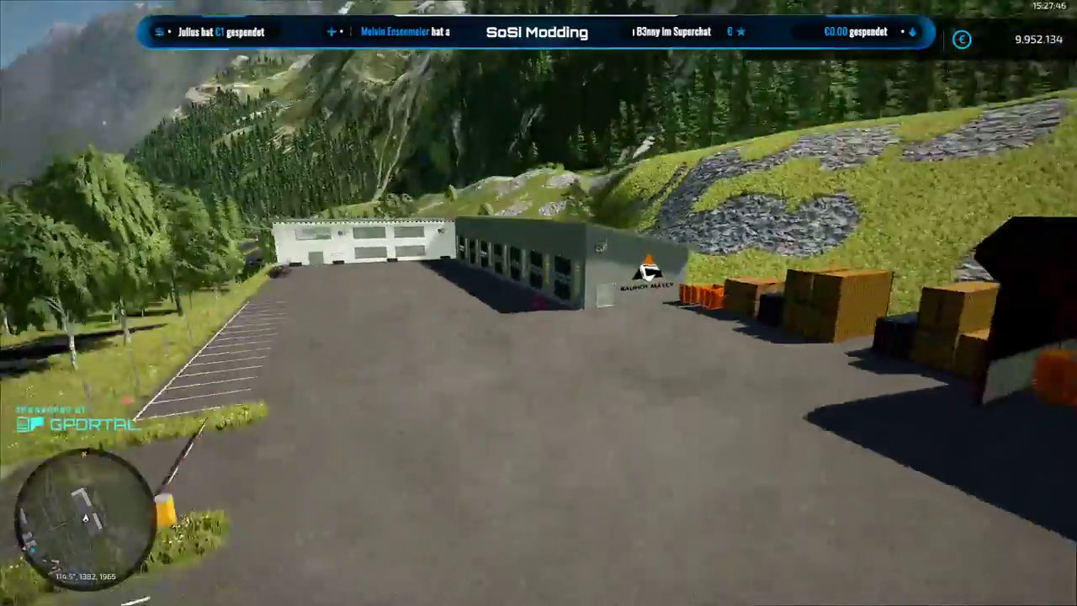
key(w)
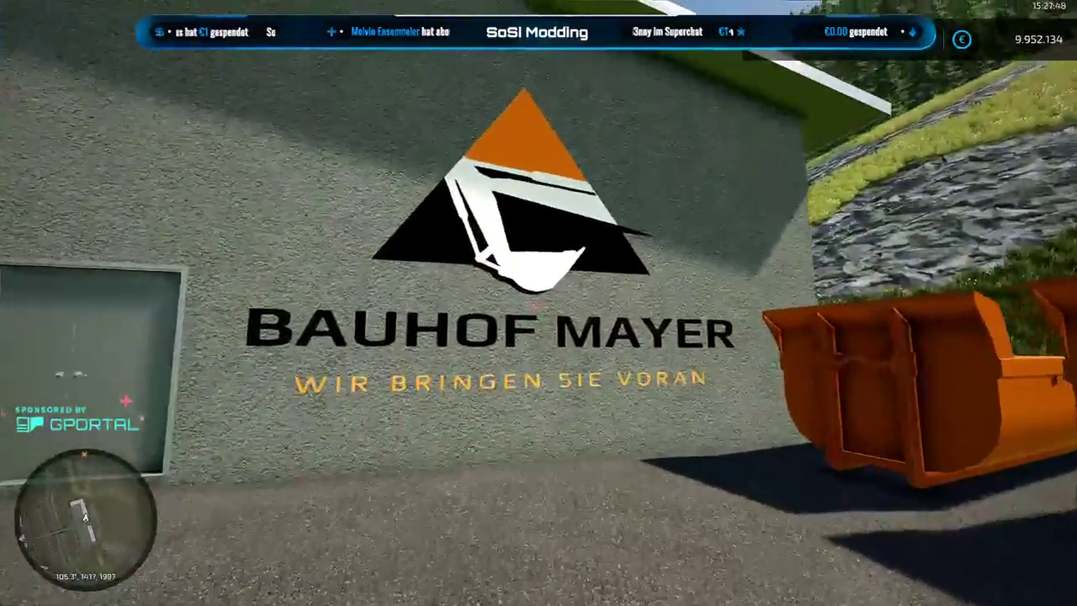
key(w)
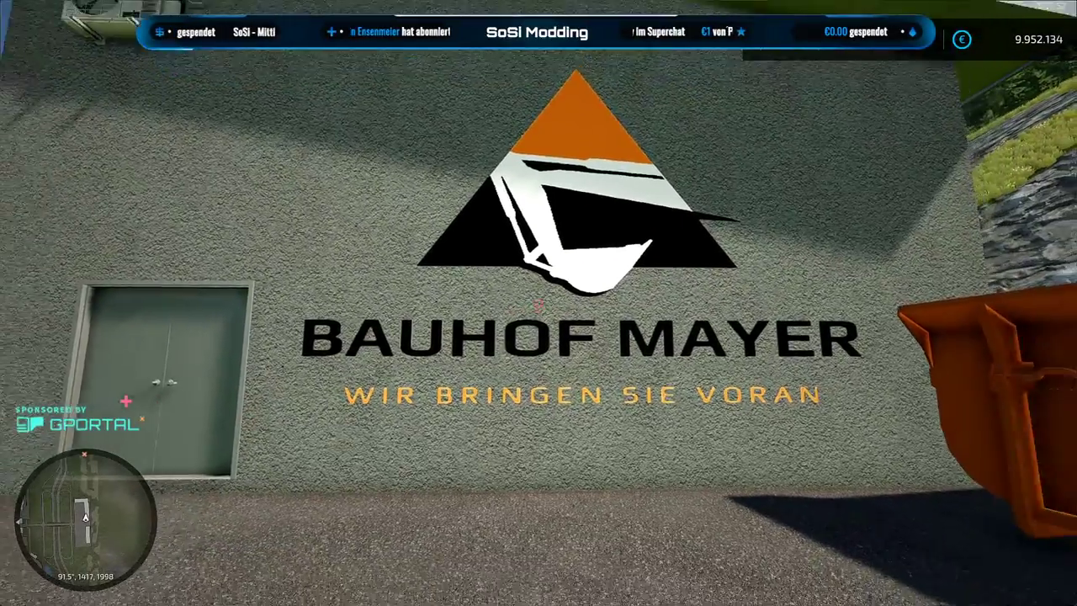
key(w)
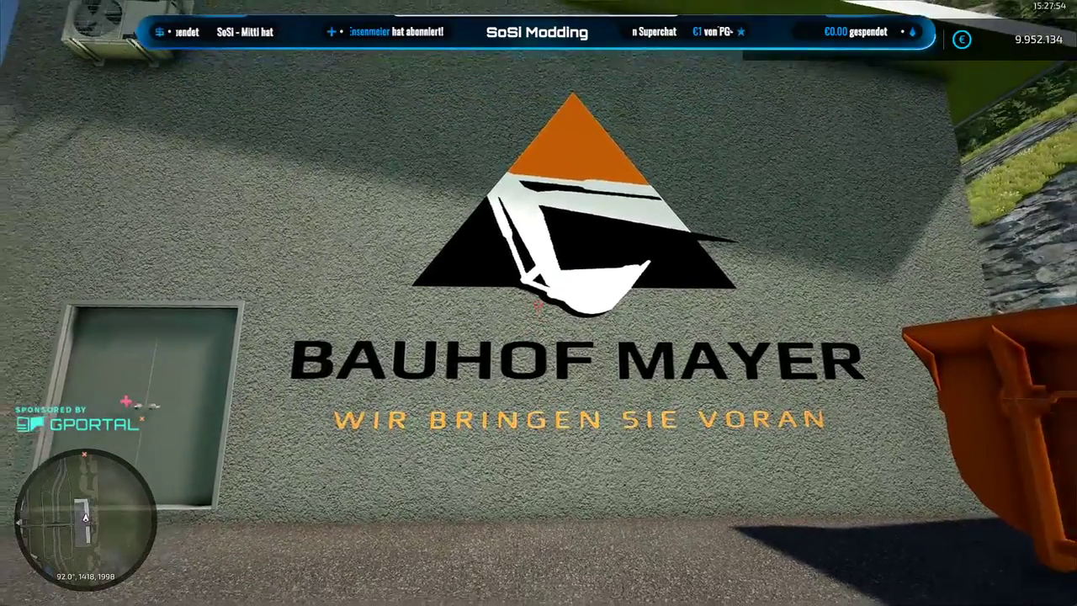
key(s)
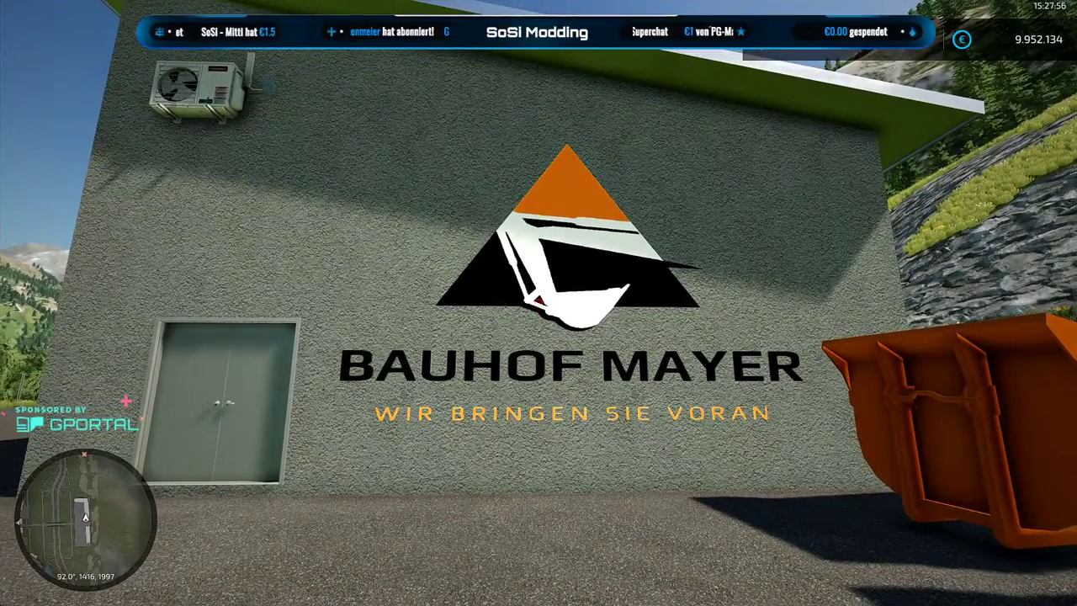
key(w)
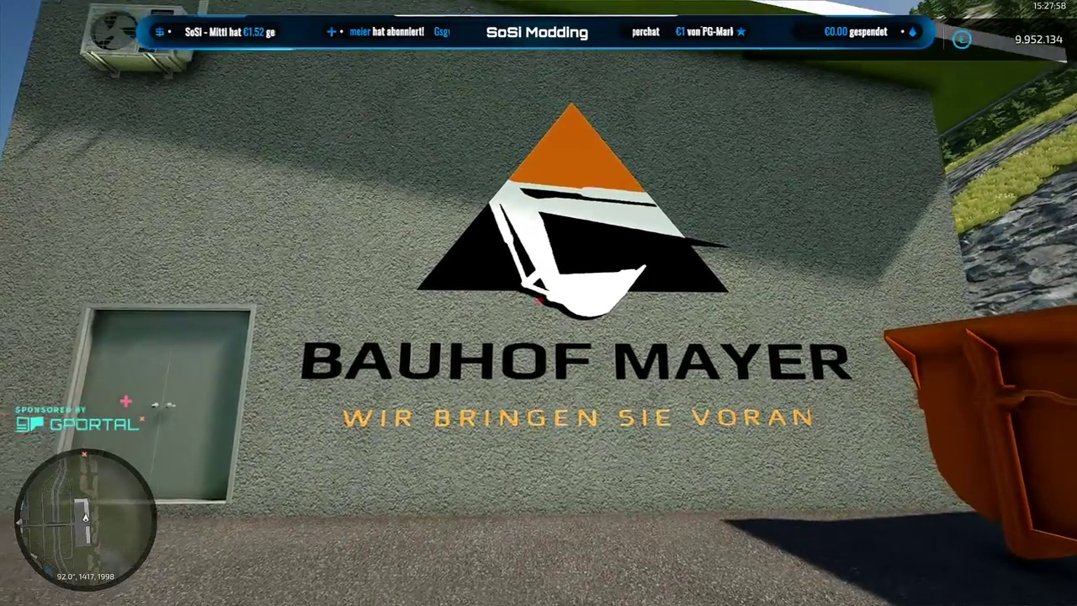
key(w)
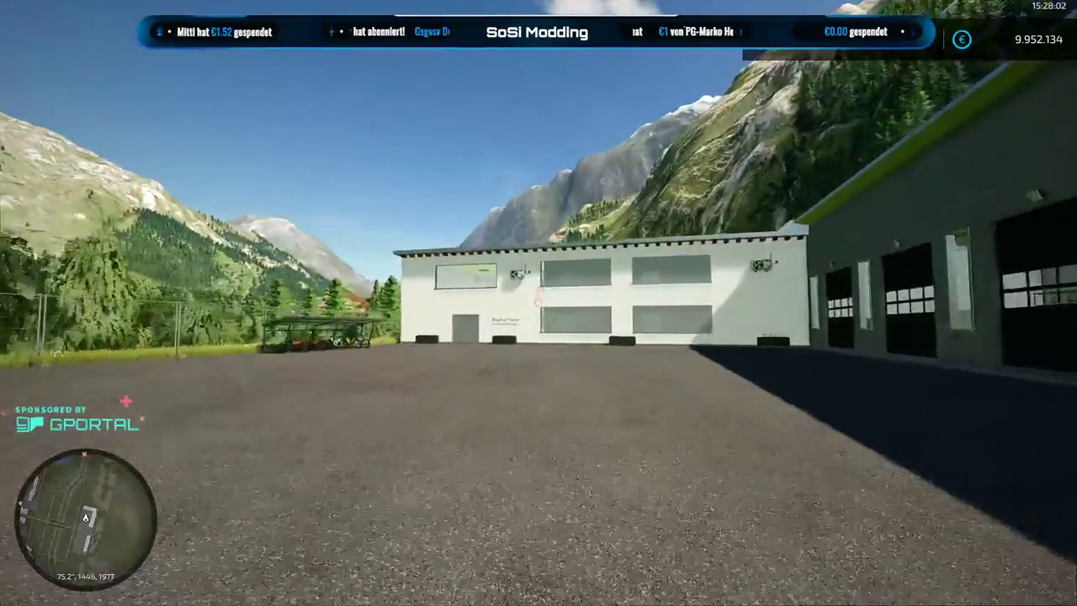
key(w)
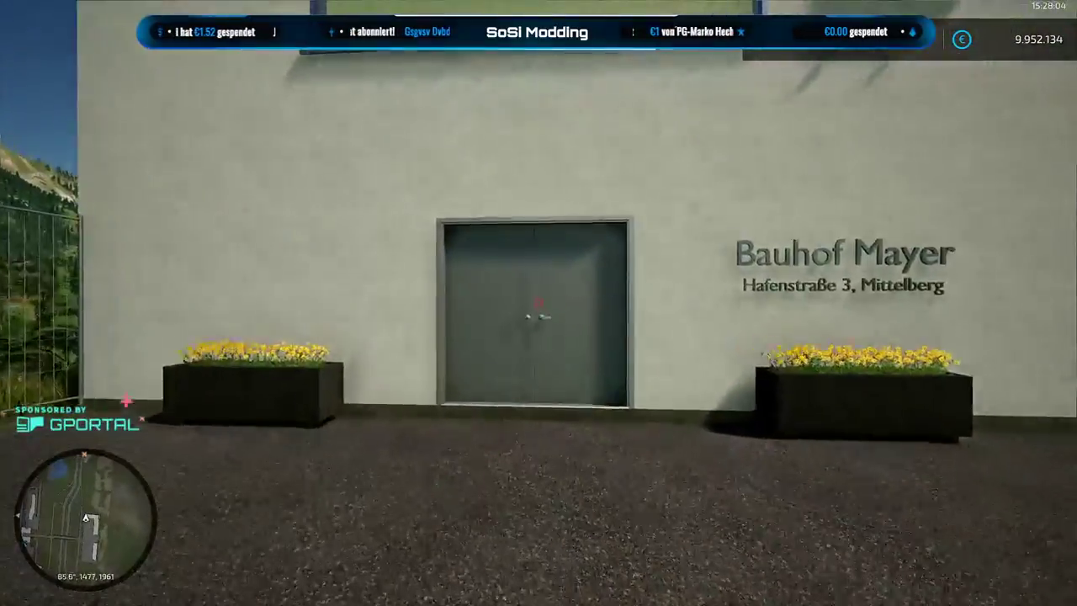
Step: Enter past the Empfang desk, climb upstairs and look through the bedroom and lounge
key(w)
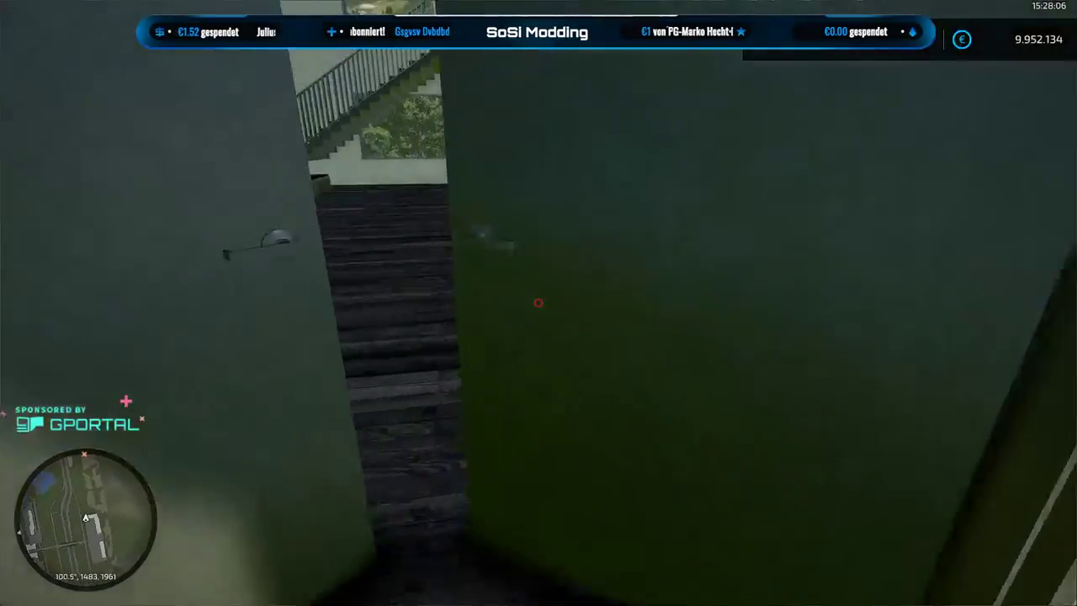
key(w)
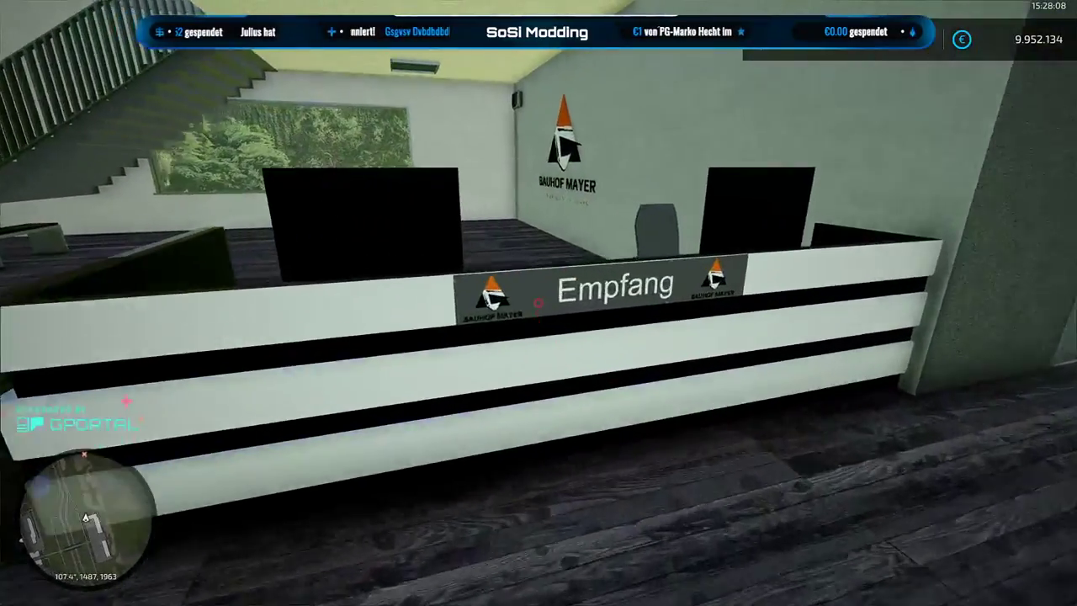
key(w)
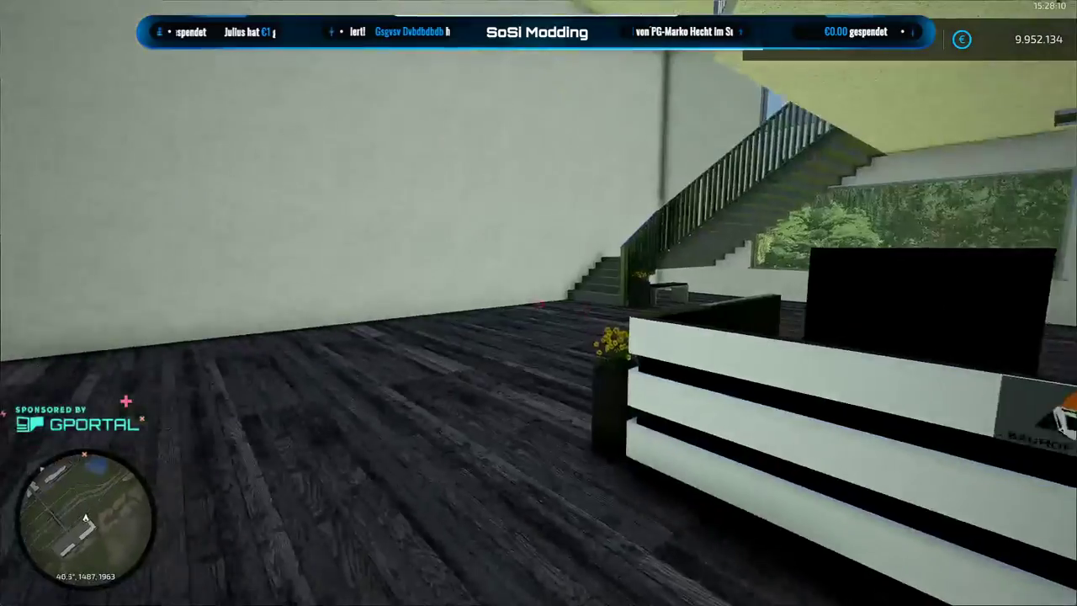
key(w)
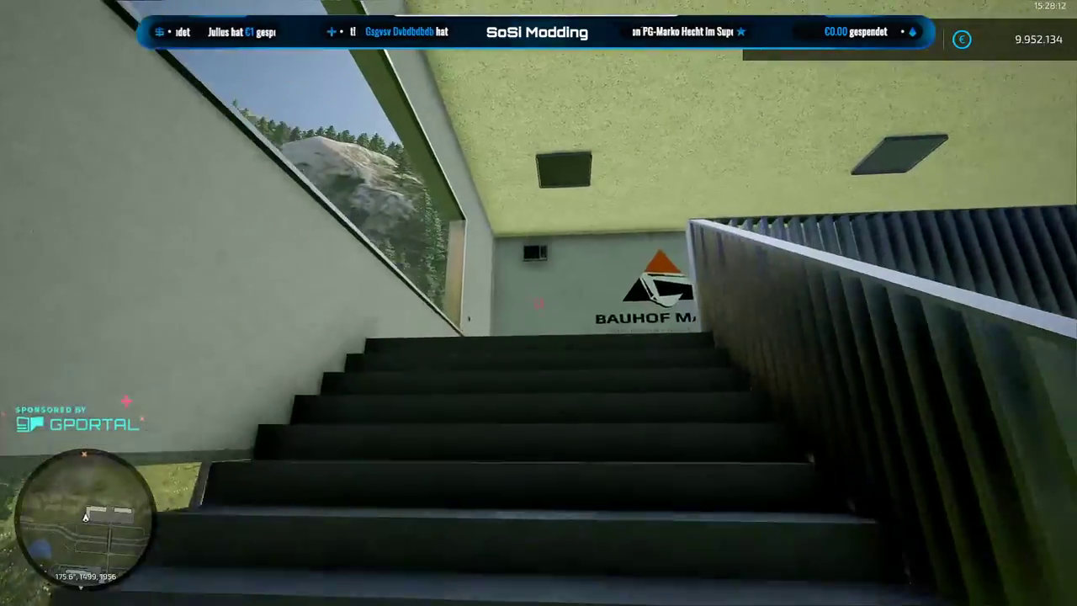
key(w)
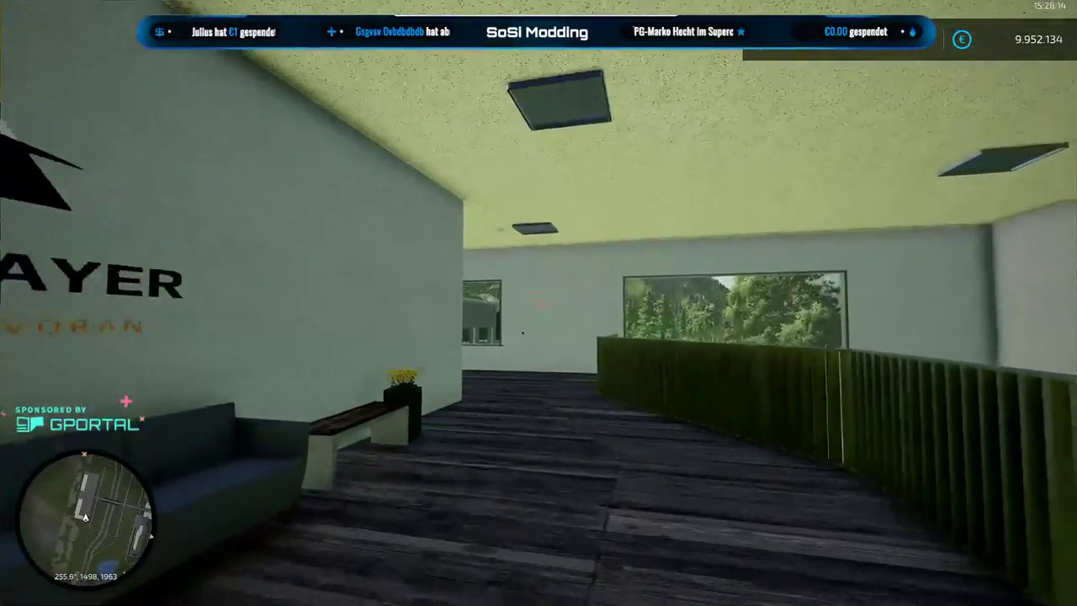
key(w)
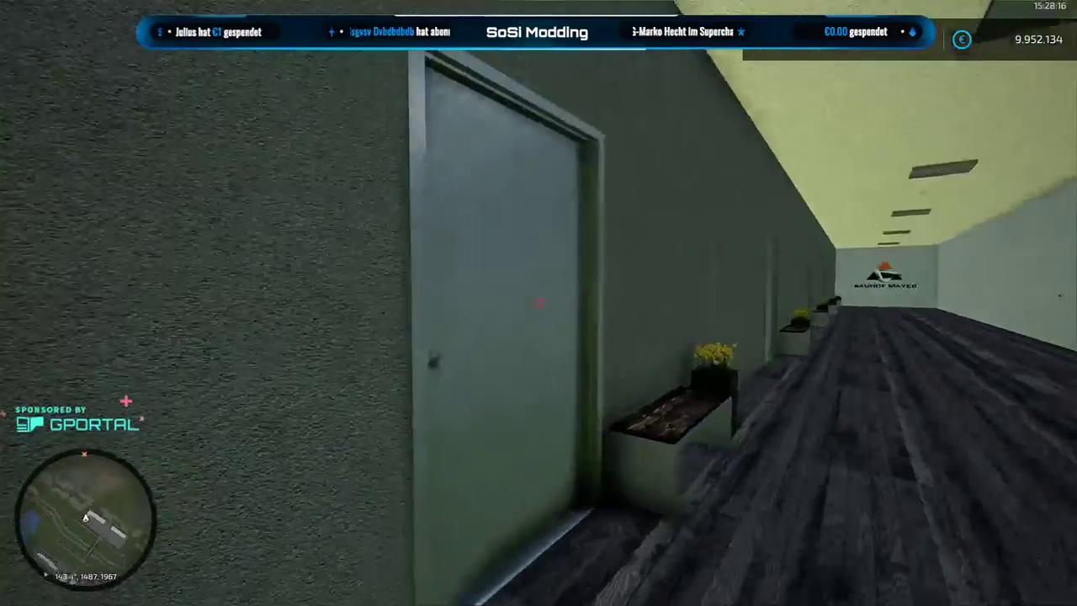
key(e)
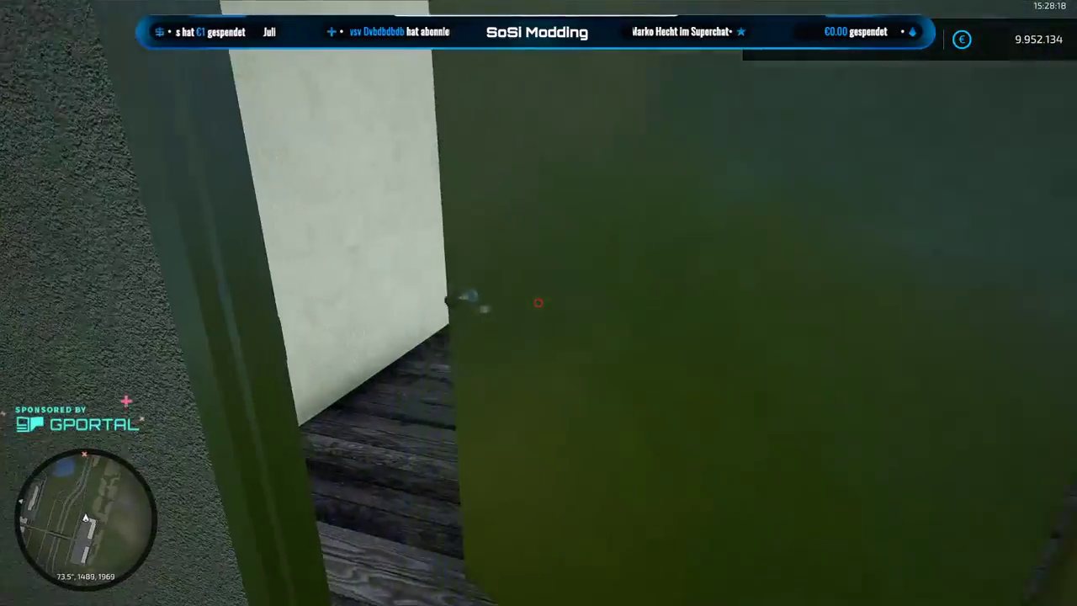
key(w)
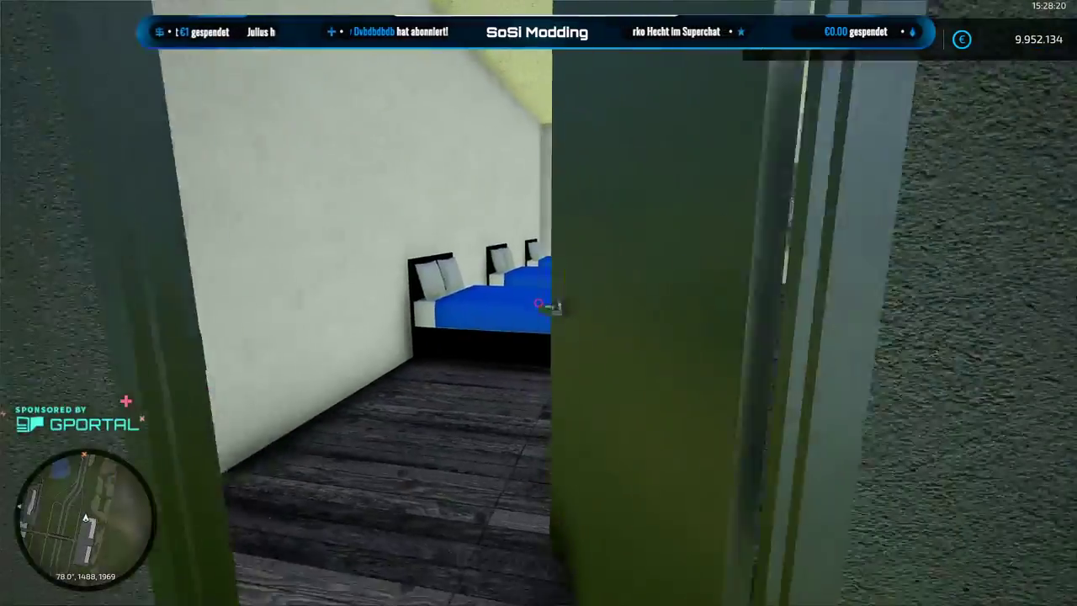
key(w)
key(w)
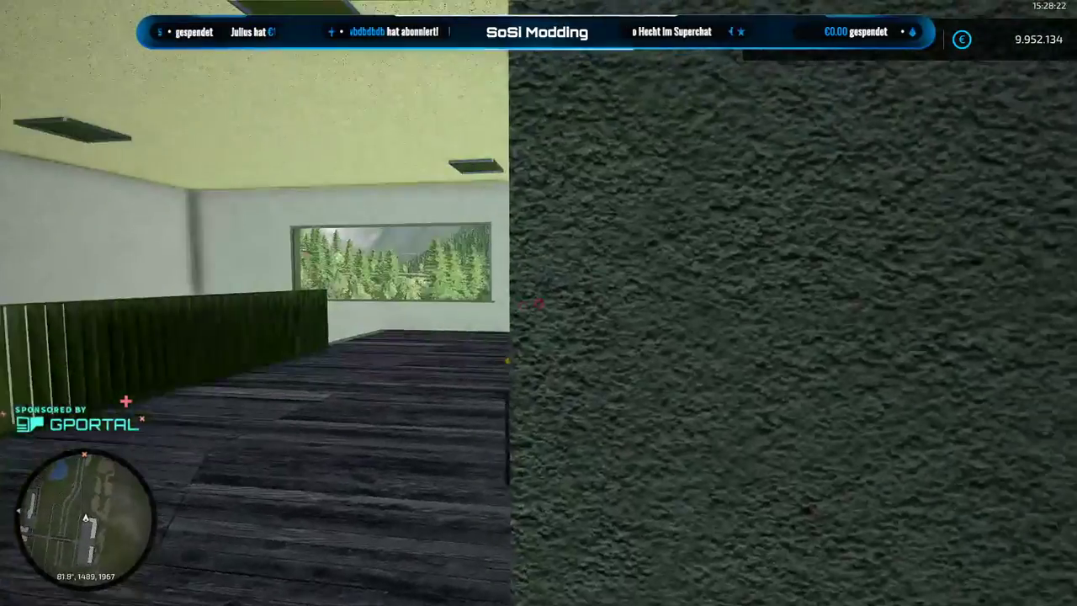
key(w)
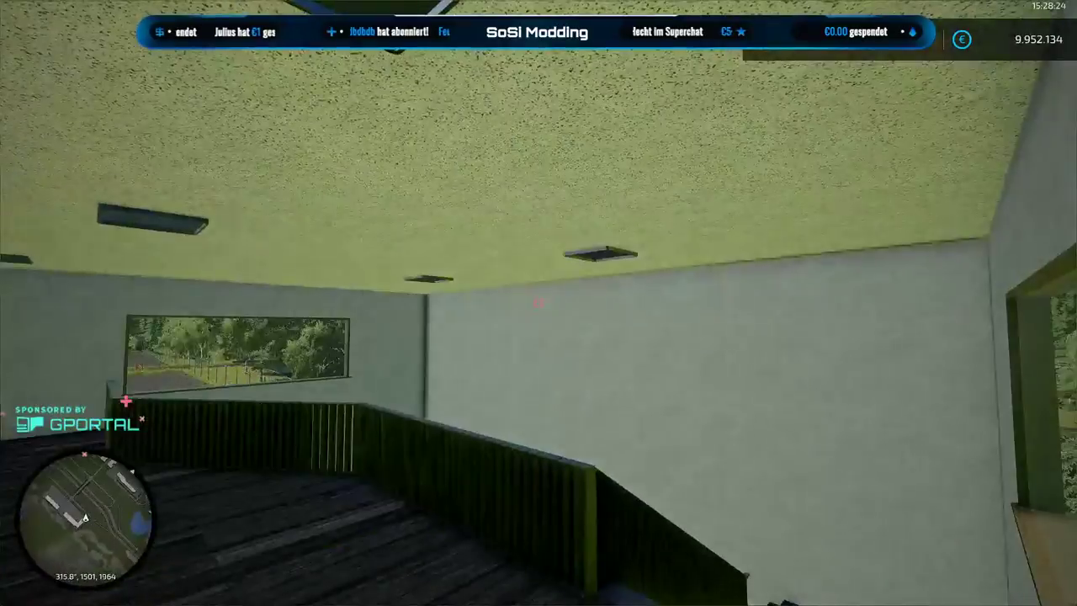
Step: Go downstairs, along the hallway and through the warehouse, then exit by the double doors
key(w)
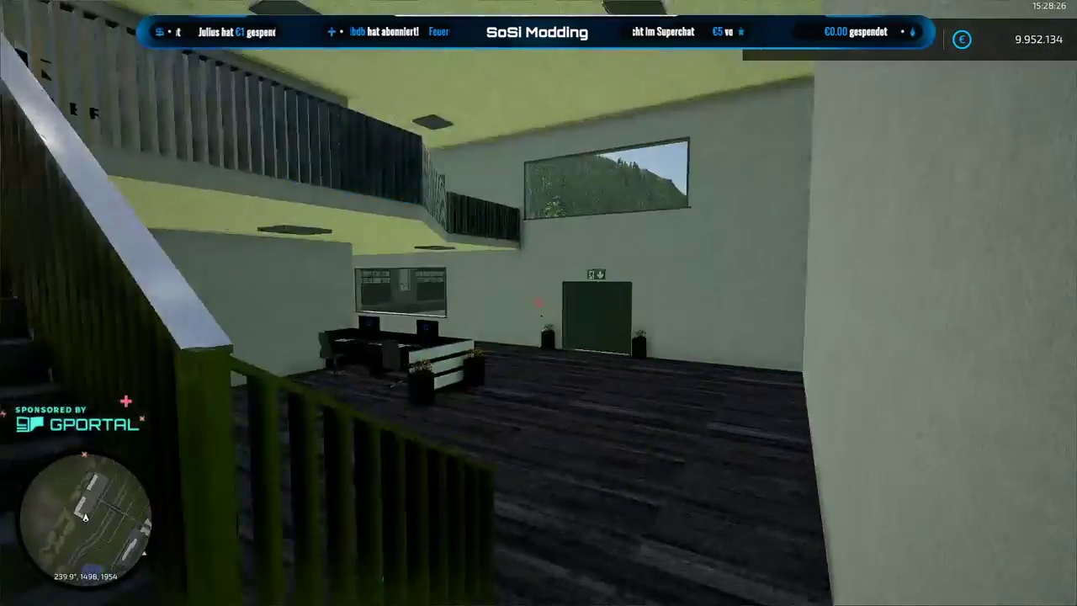
key(w)
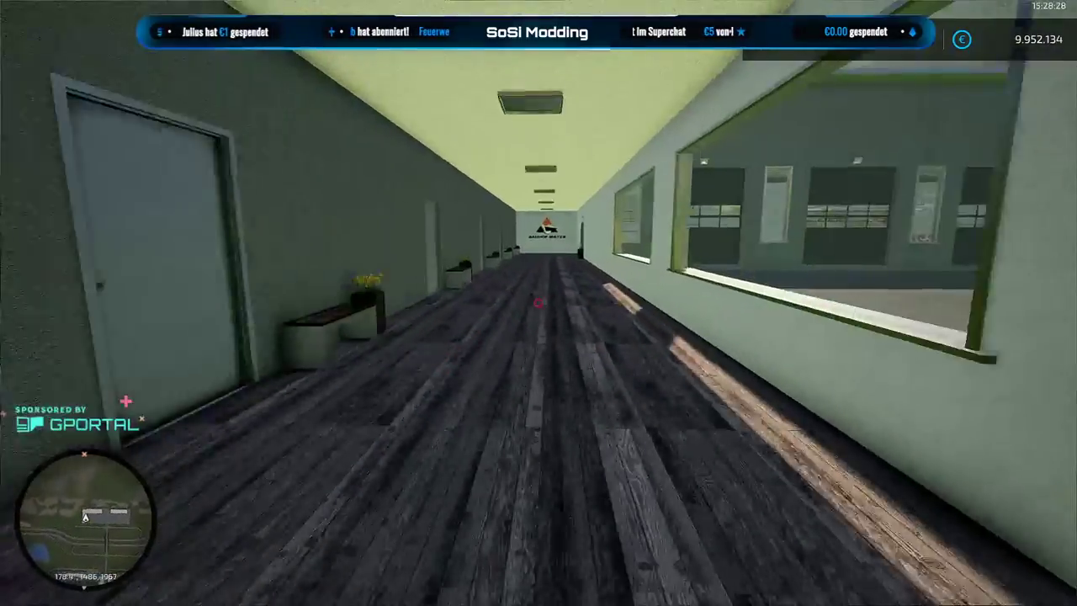
key(w)
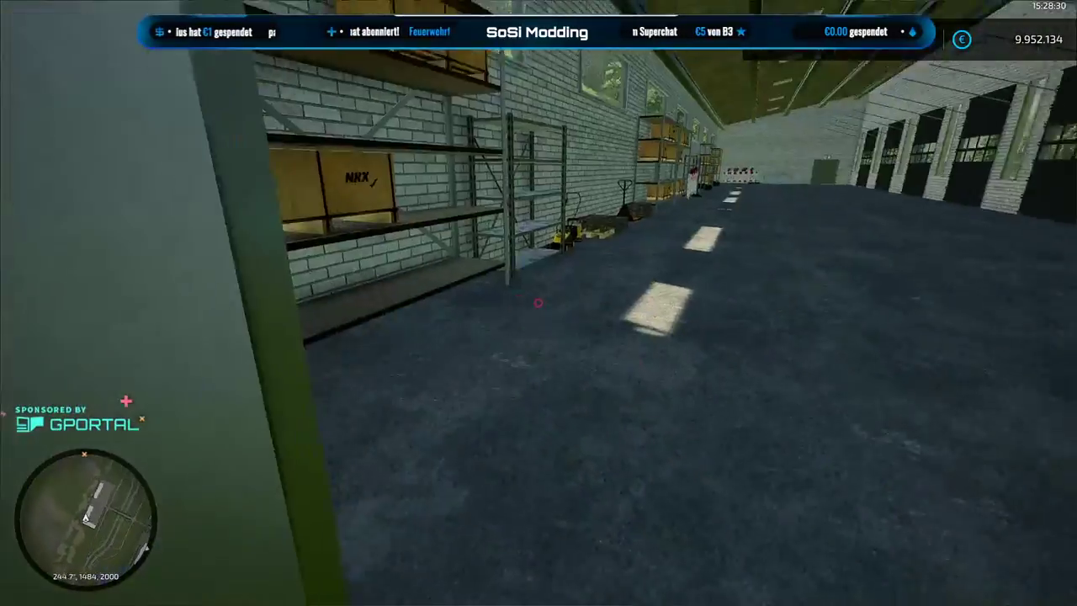
key(w)
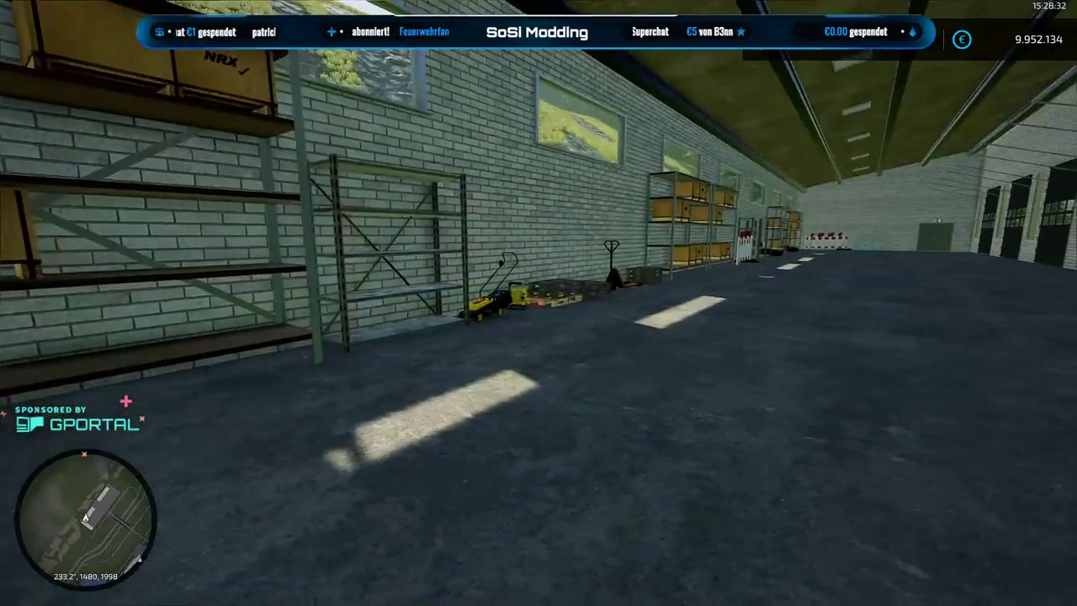
key(Escape)
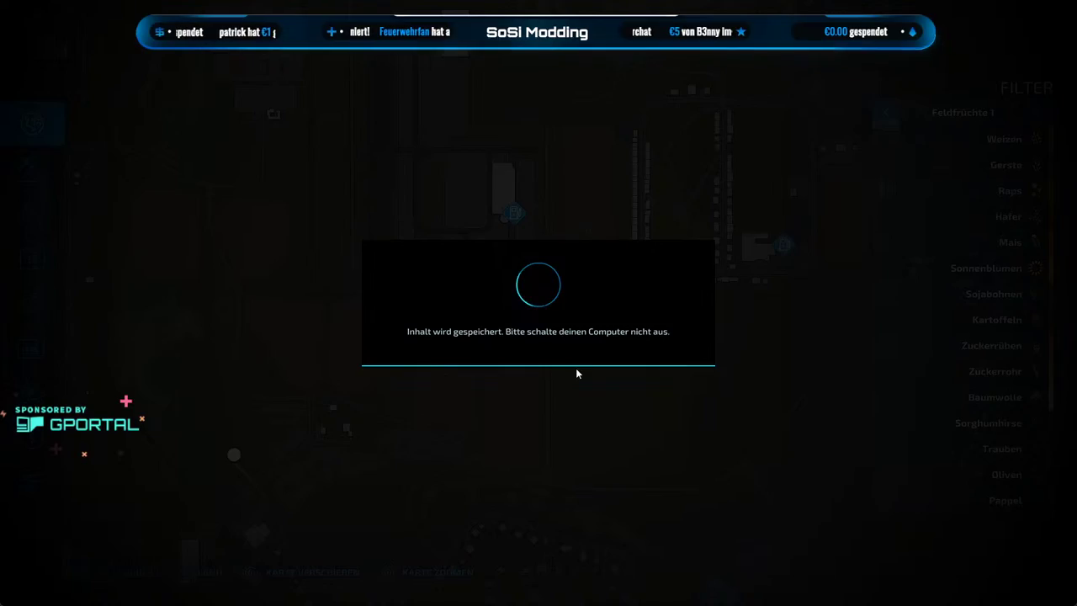
key(Escape)
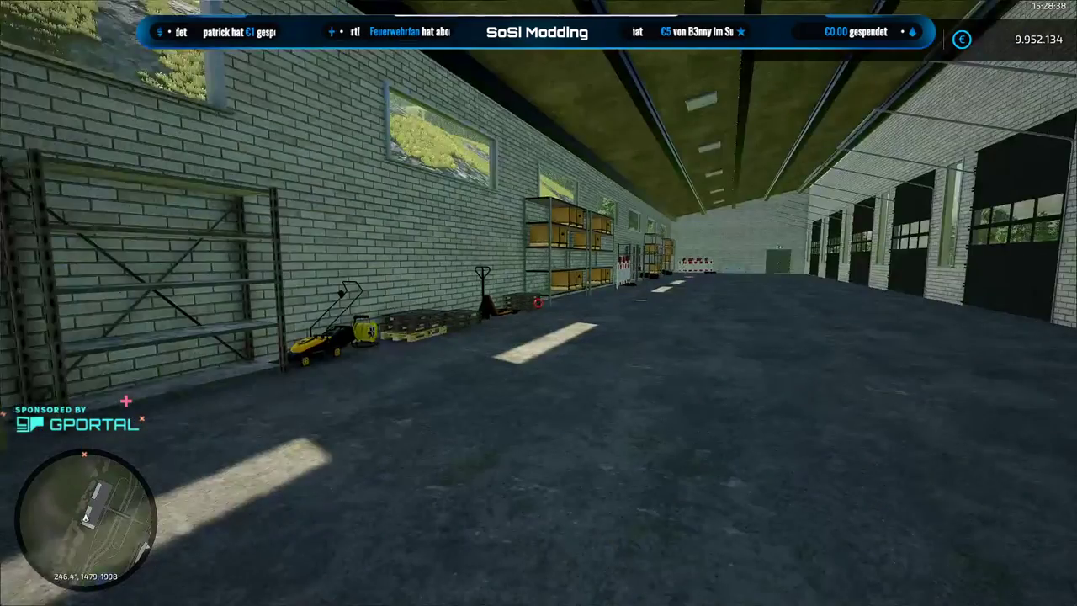
key(w)
key(w)
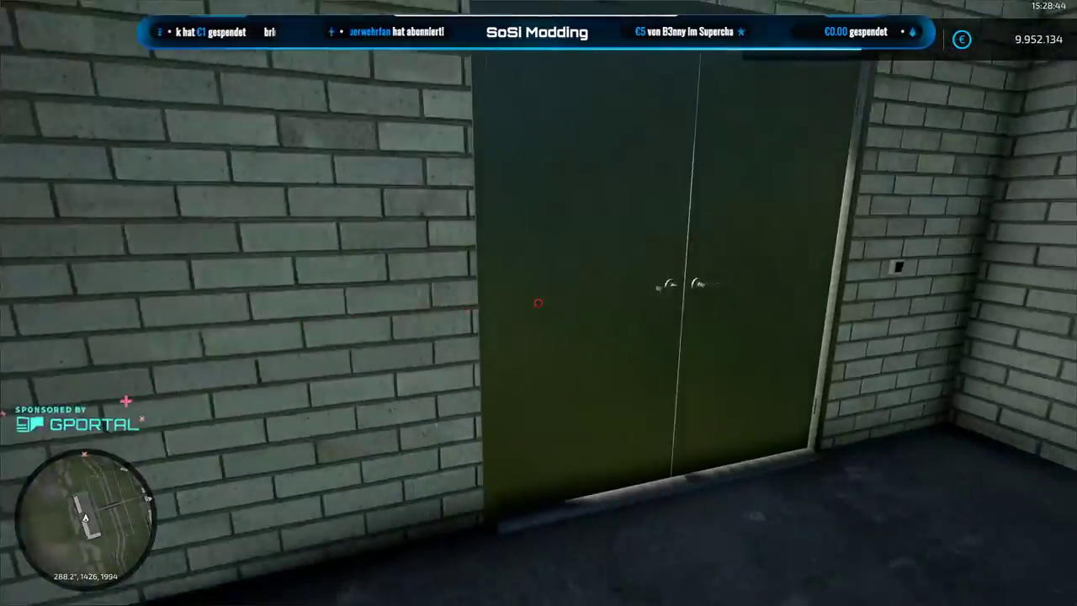
key(w)
key(w)
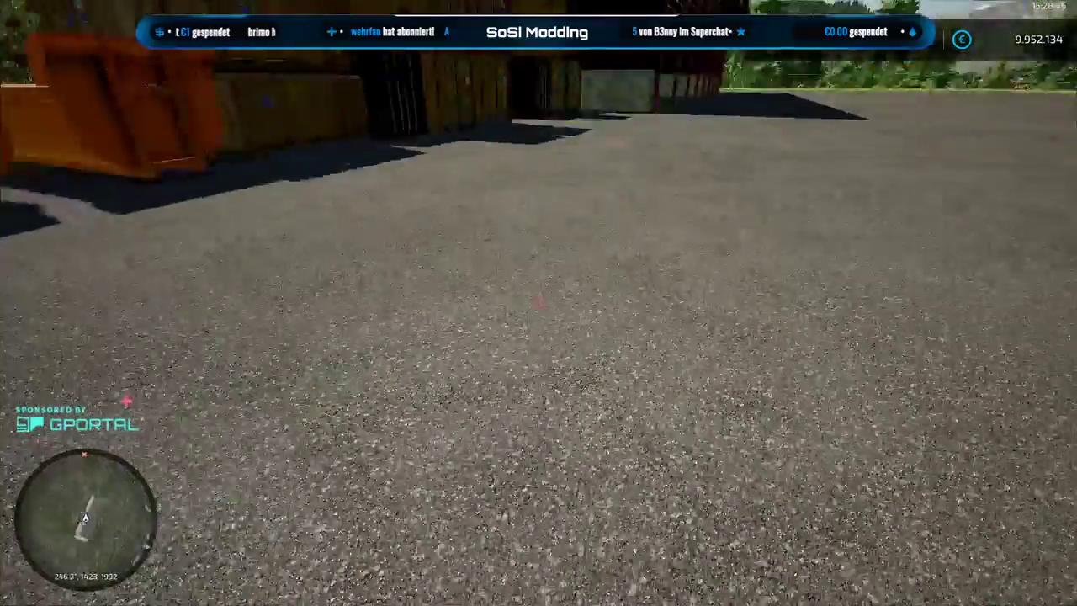
key(super)
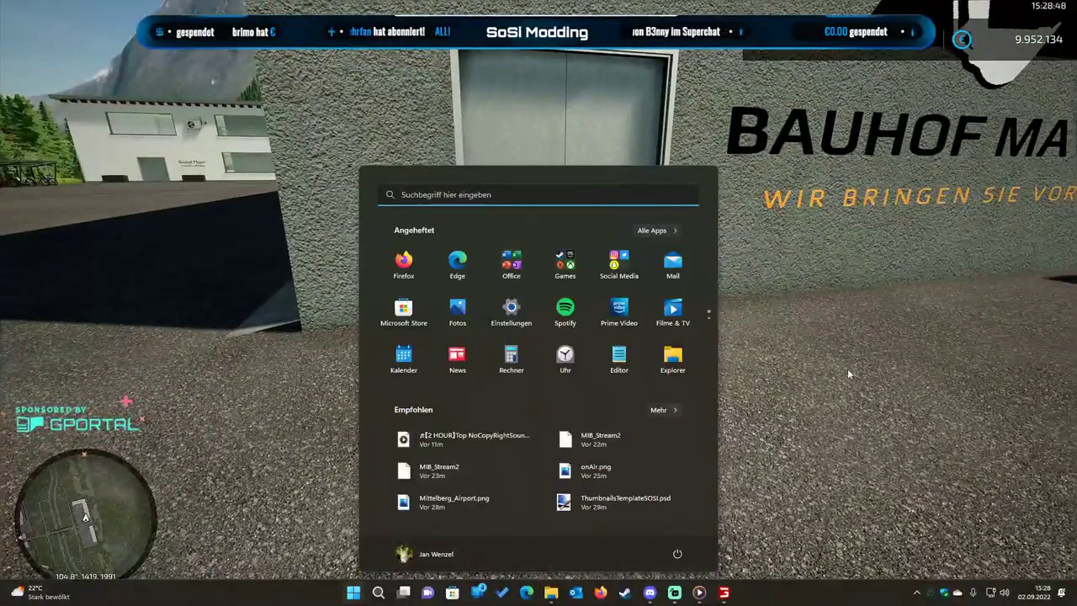
key(super)
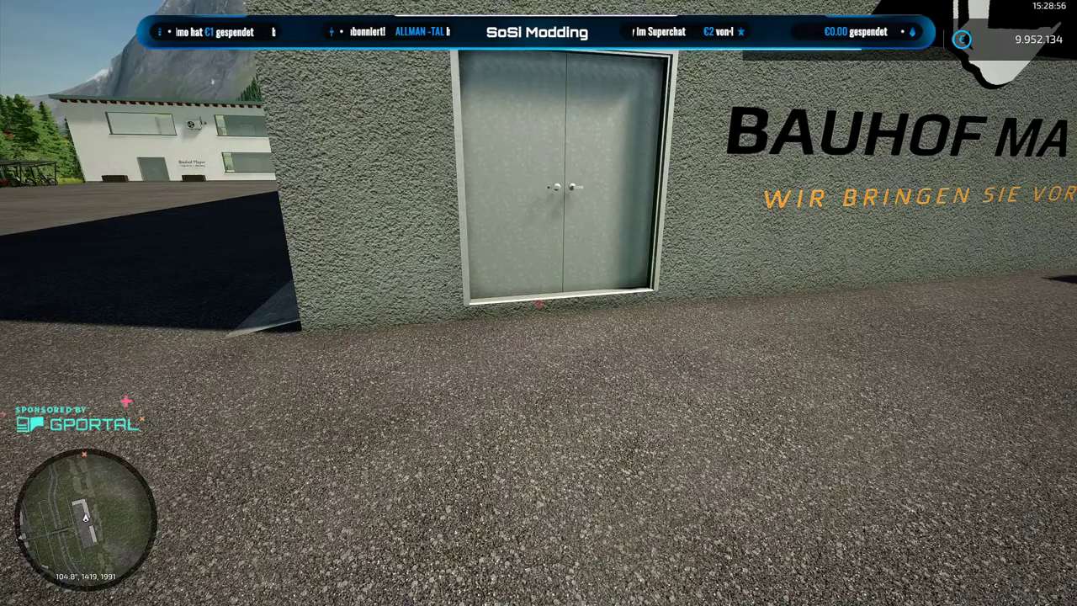
key(alt+Tab)
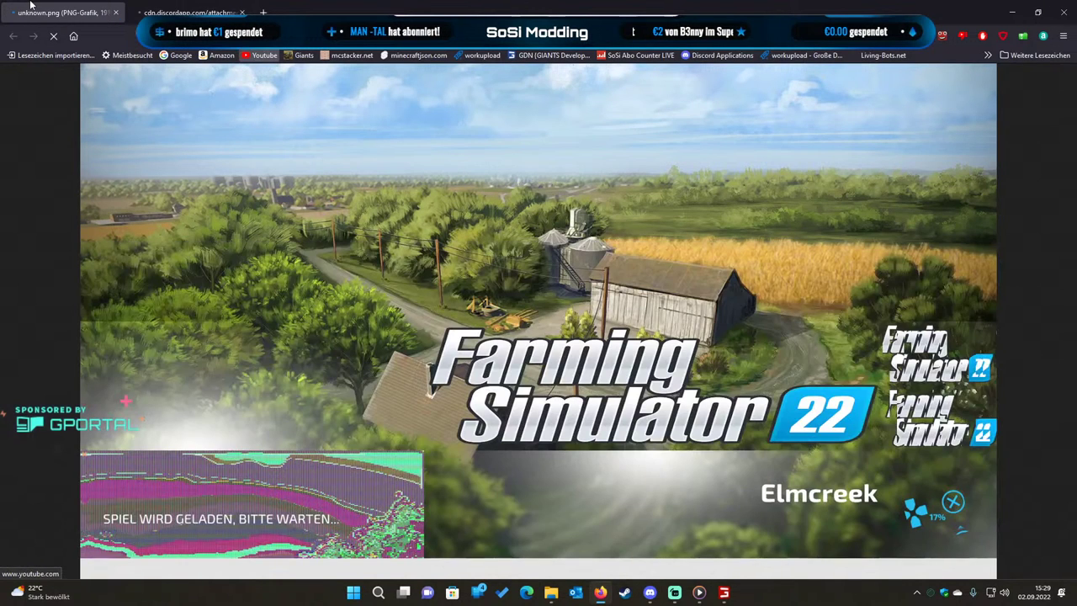
key(F11)
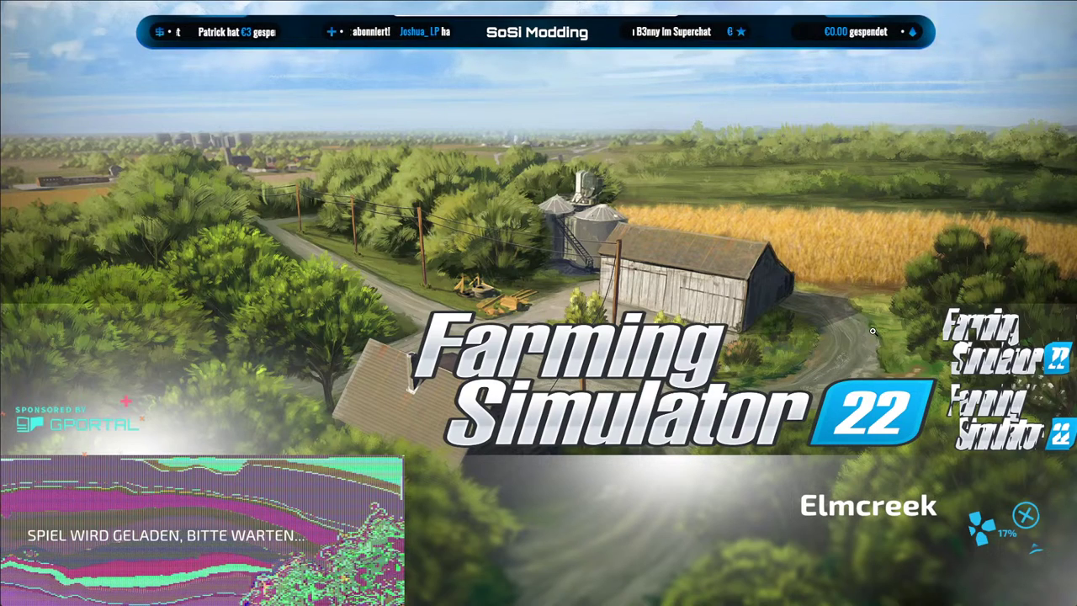
key(F11)
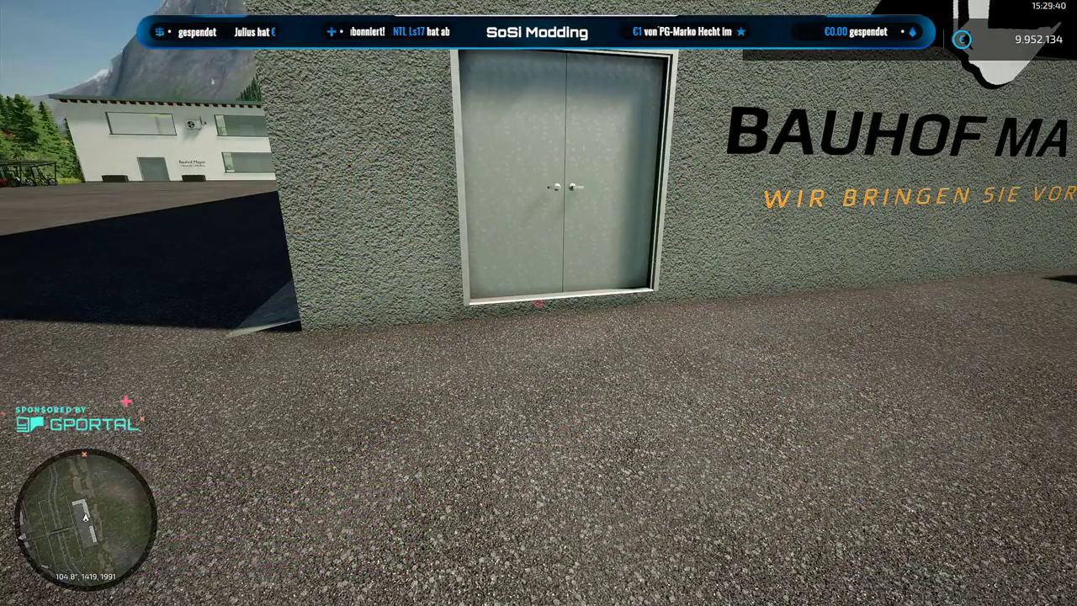
Step: Step back to face the white office building, cancelling an Alt+Tab window switch
key(s)
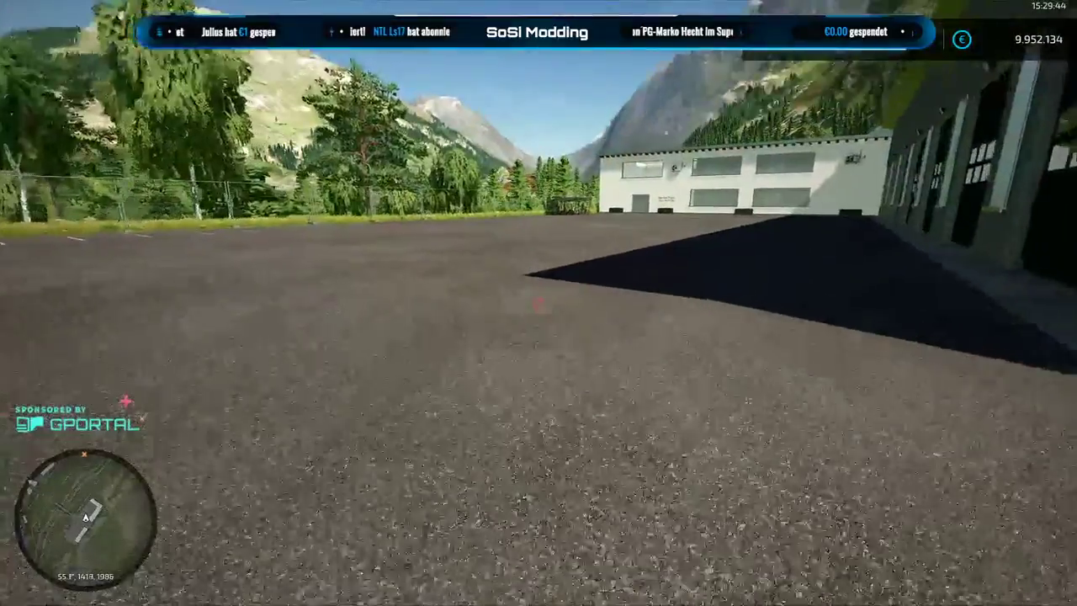
key(alt+Tab)
key(Escape)
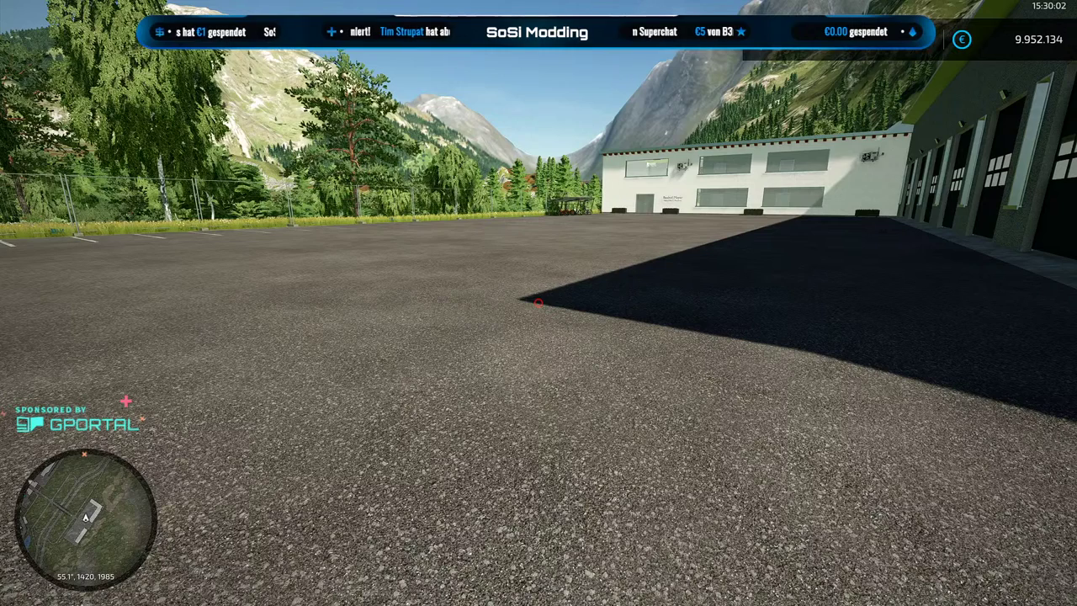
key(alt+Tab)
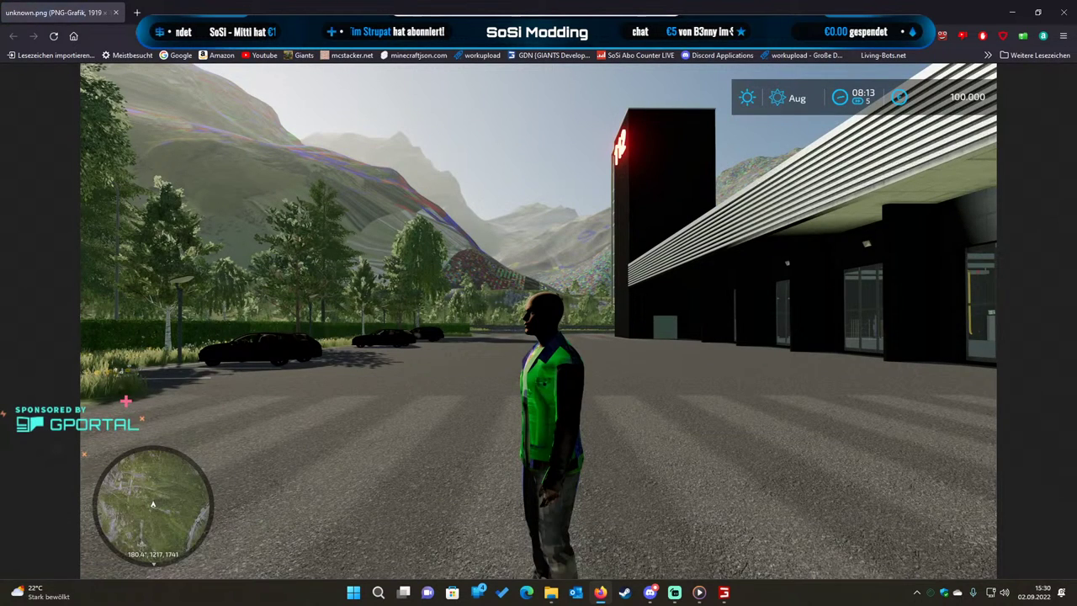
key(alt+Tab)
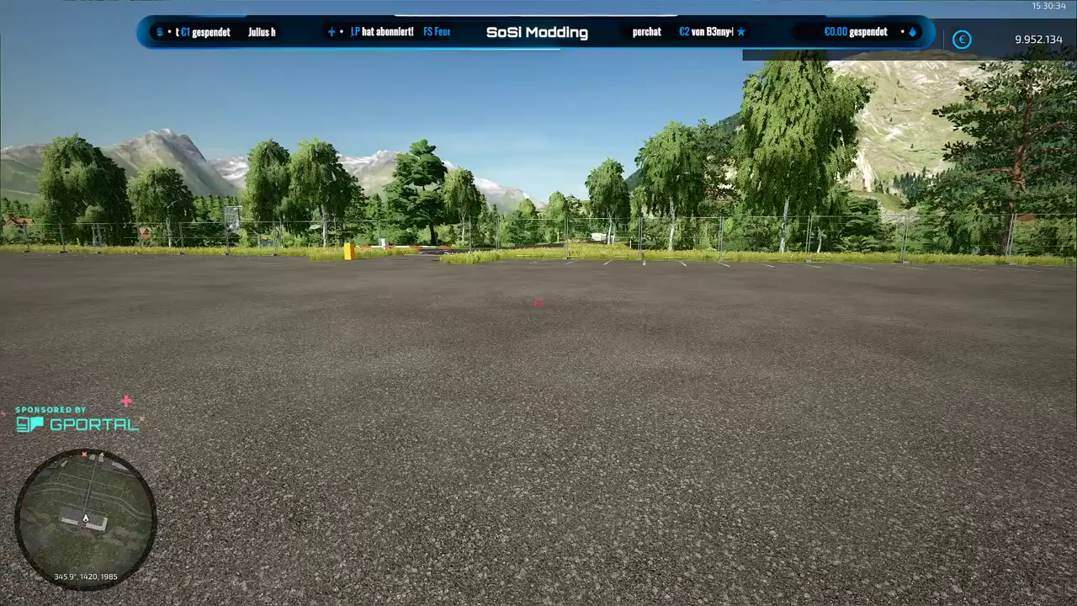
Step: Fly the free camera from the white building over roads and the lake into the river gorge
key(w)
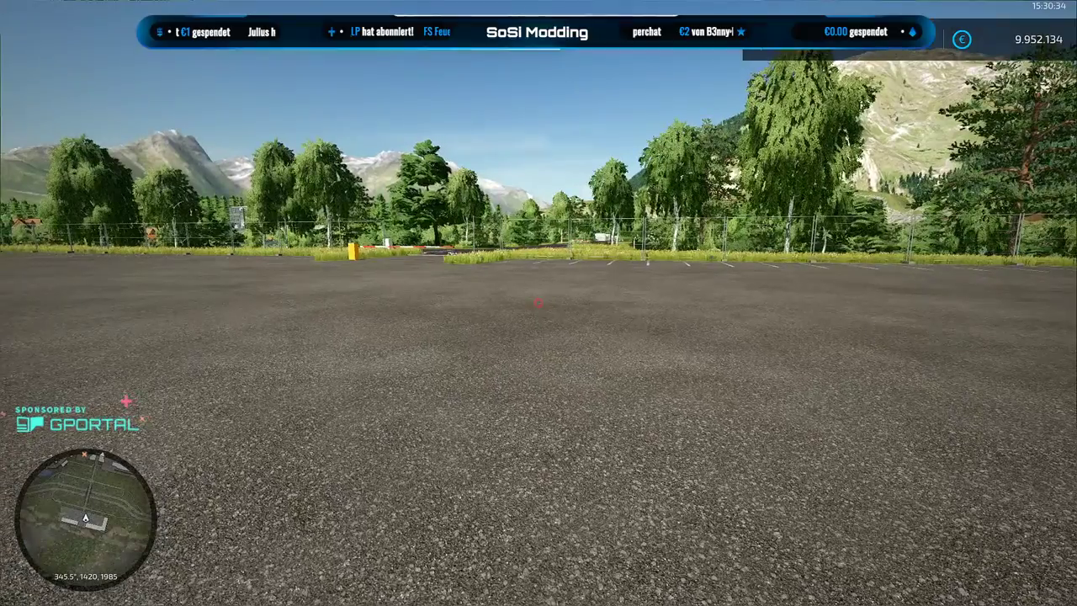
key(w)
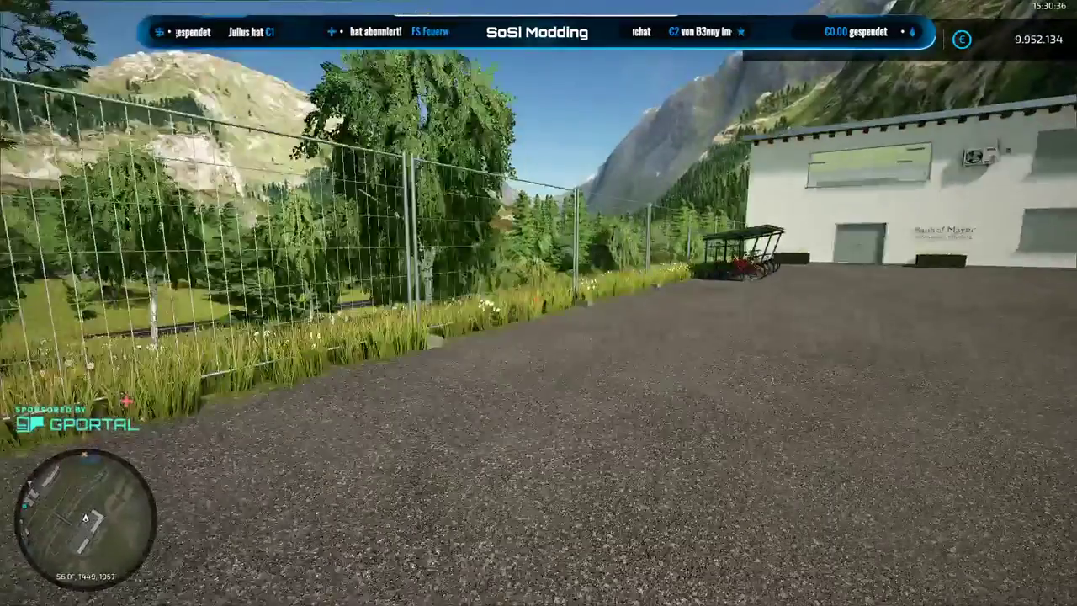
key(w)
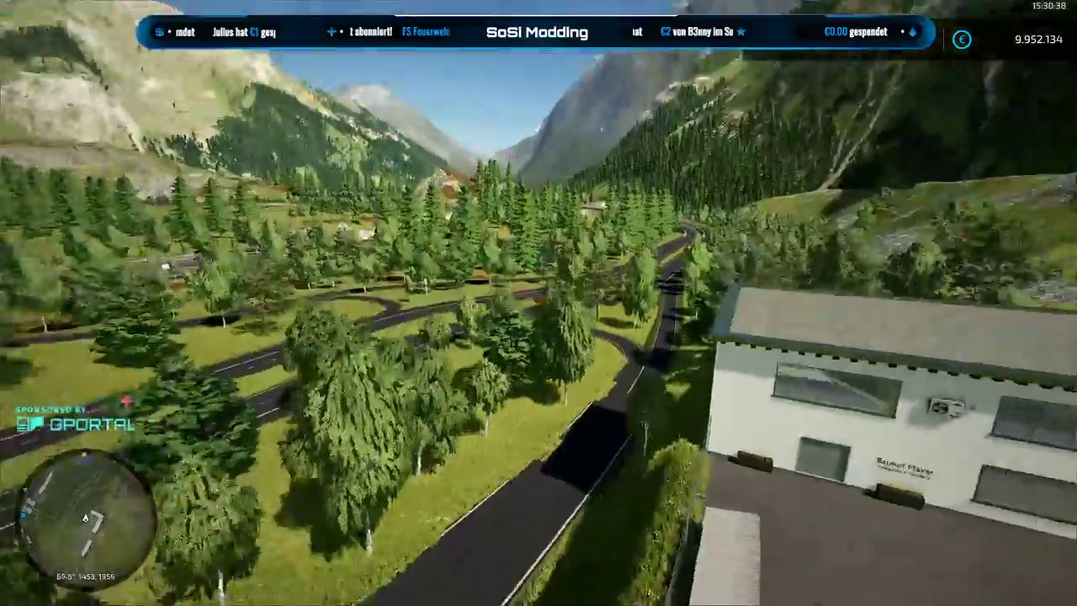
key(w)
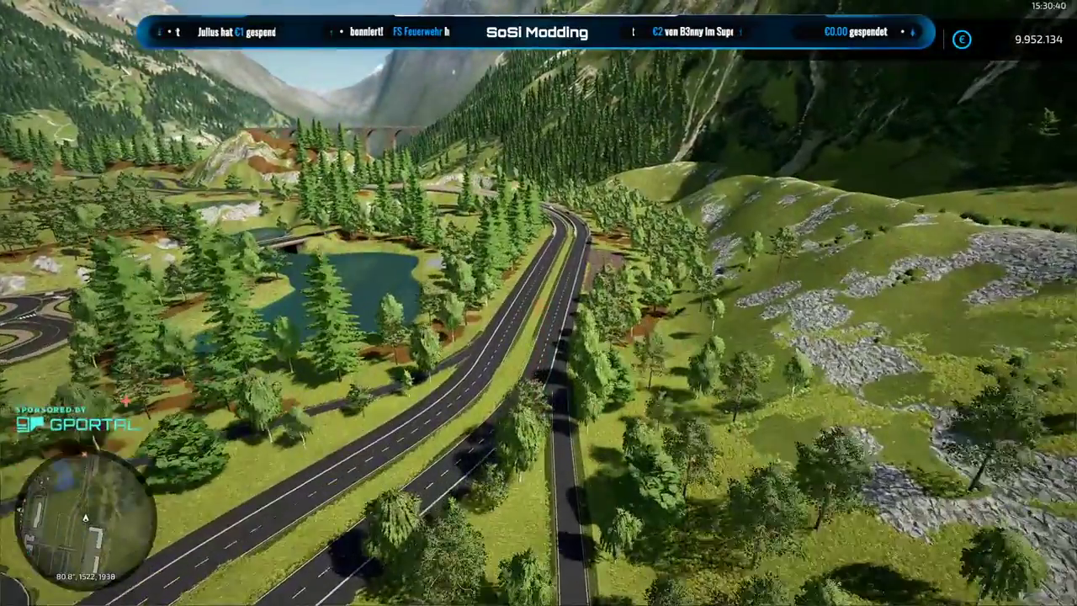
key(w)
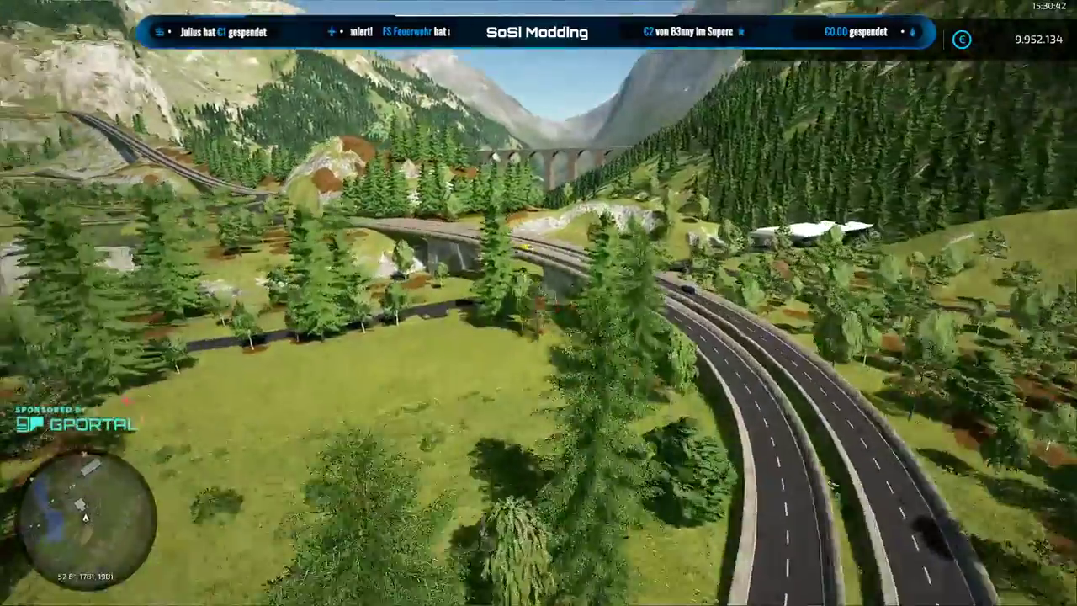
key(w)
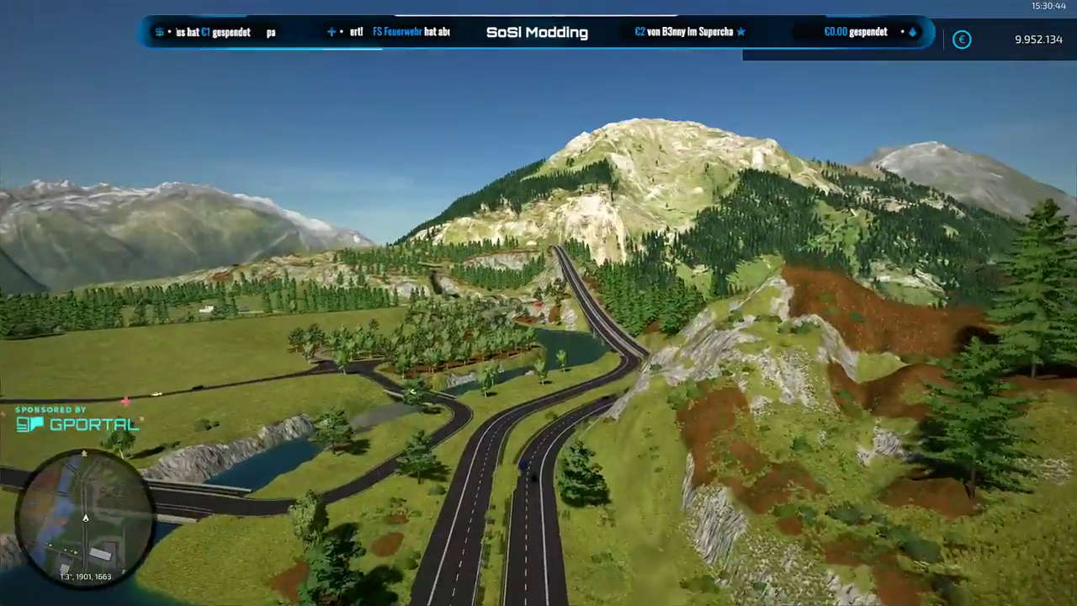
key(w)
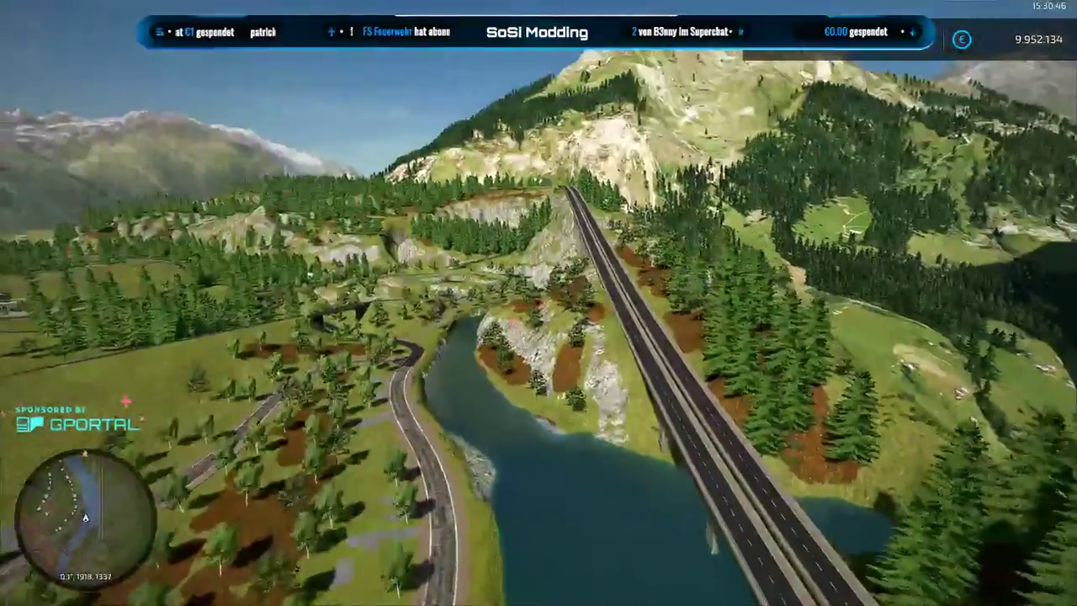
key(w)
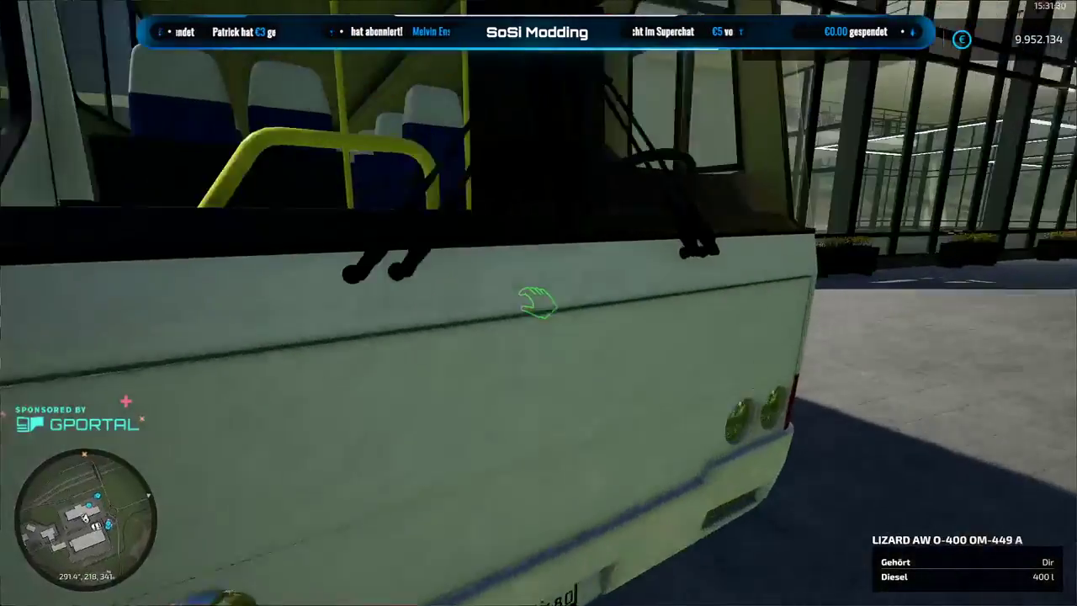
Step: Board the bus, step out to inspect its side logos, then get back in
key(e)
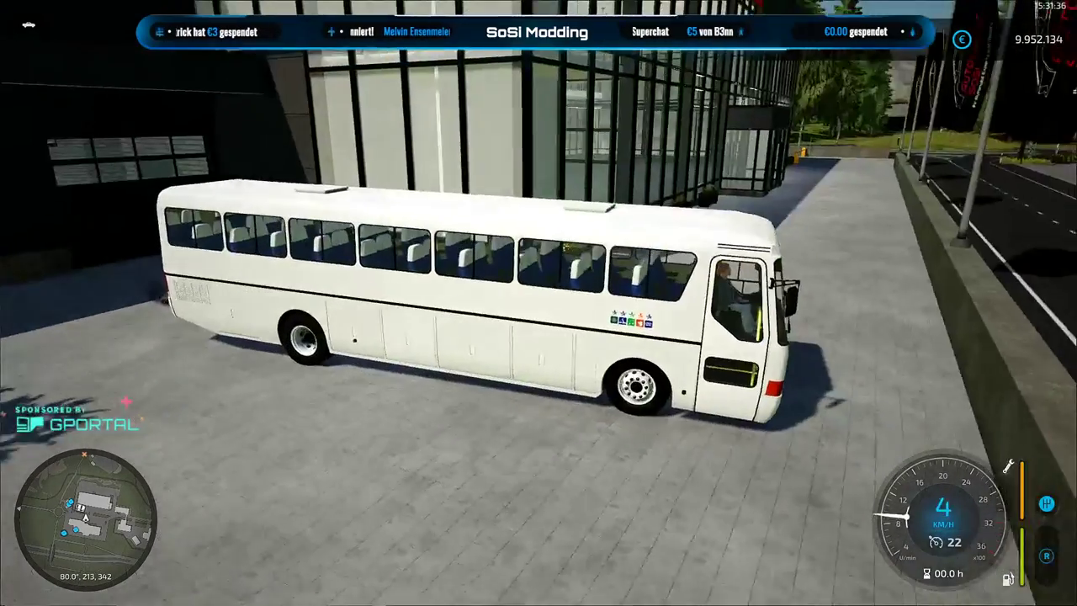
key(e)
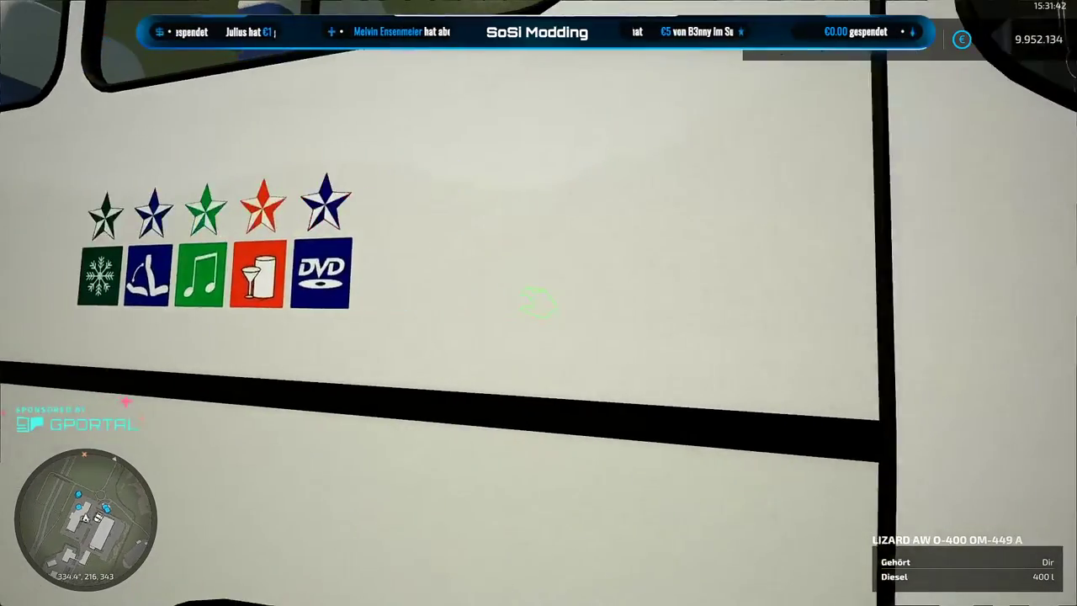
key(e)
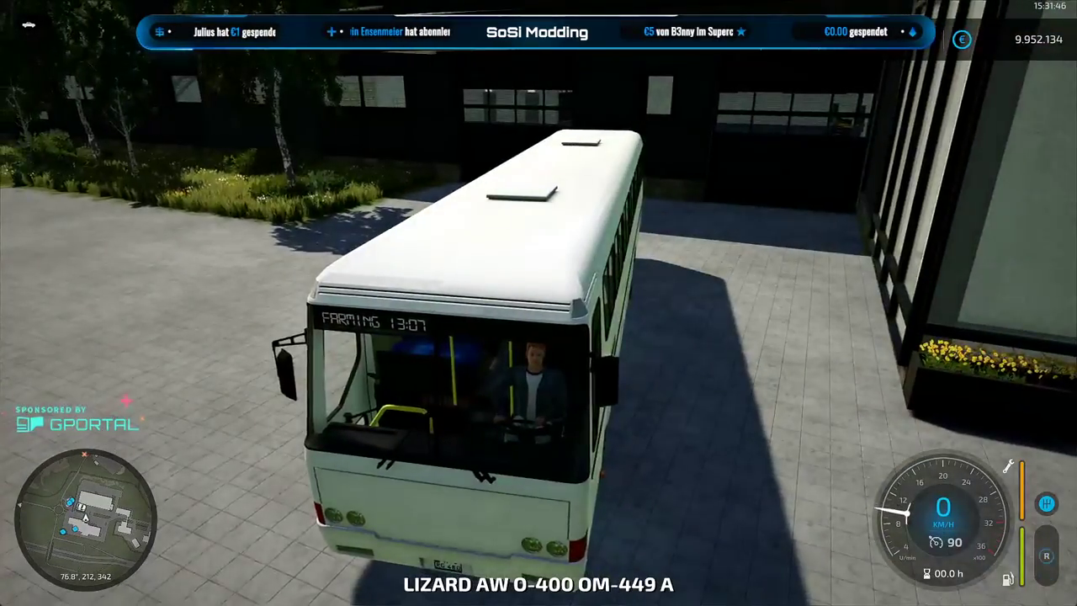
Step: Drive the bus forward, brake almost to a stop, then drive off past the showroom
key(w)
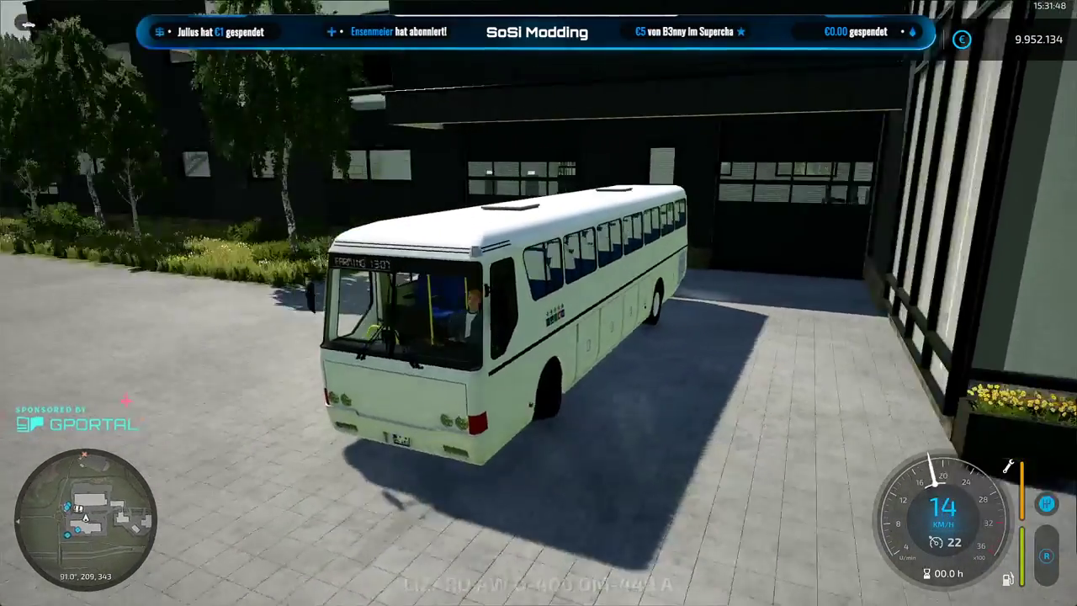
key(s)
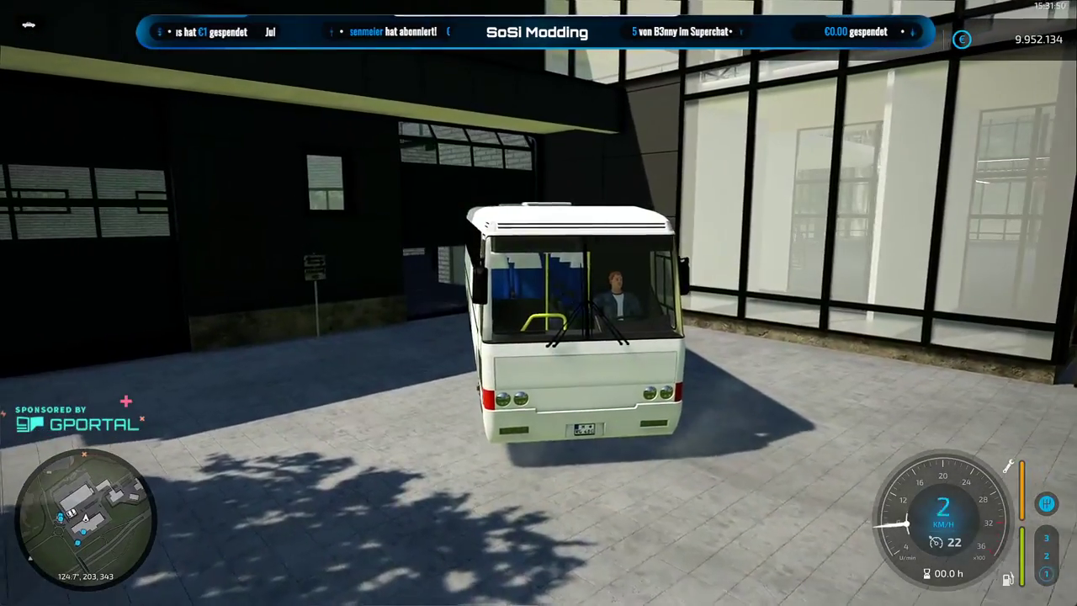
scroll(589, 353, up, 3)
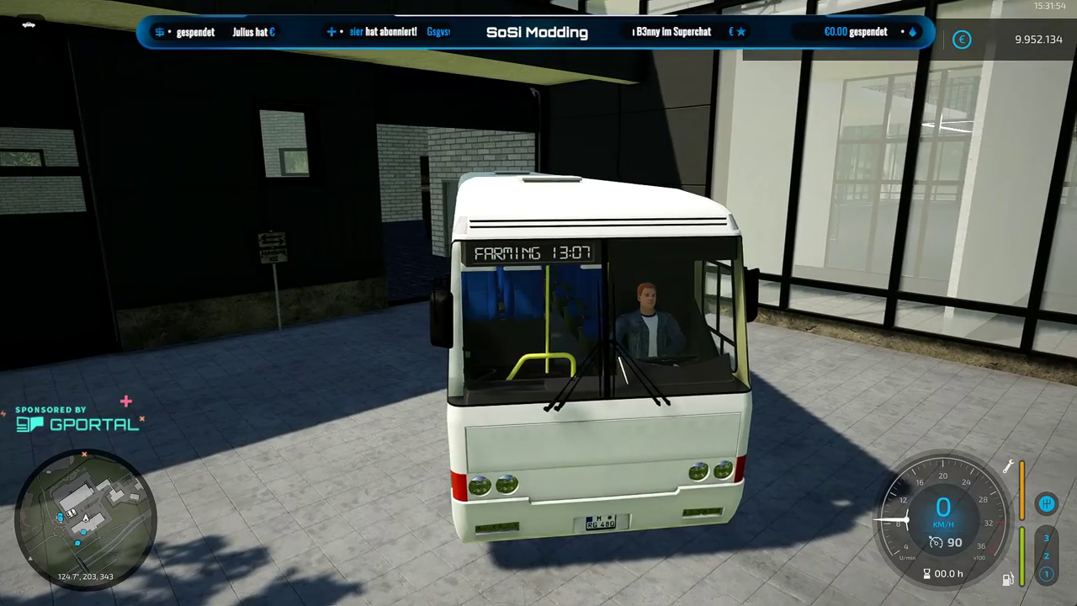
scroll(589, 353, down, 3)
key(w)
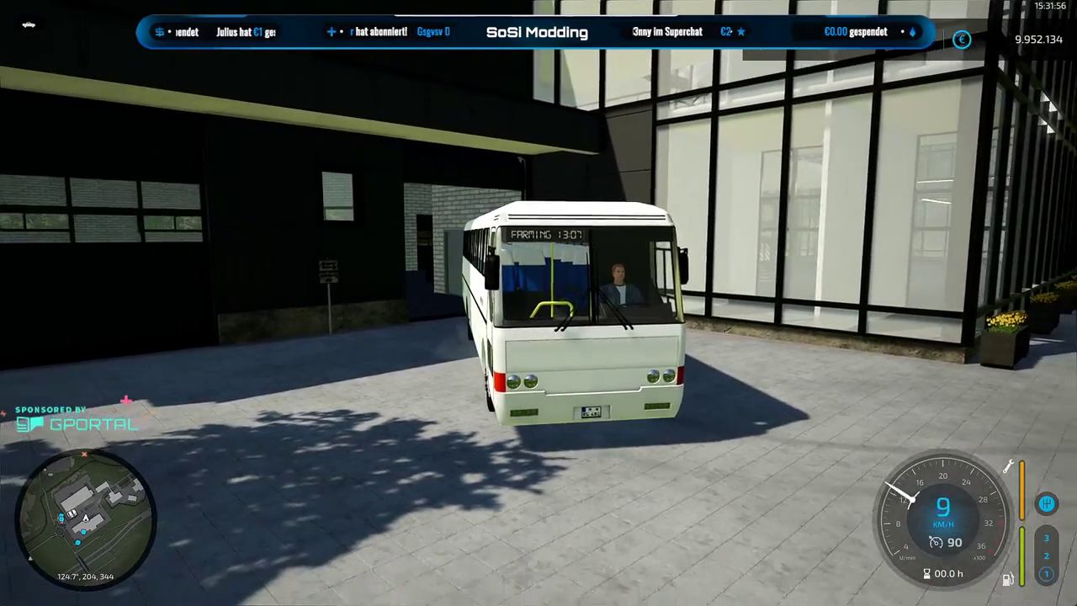
key(w)
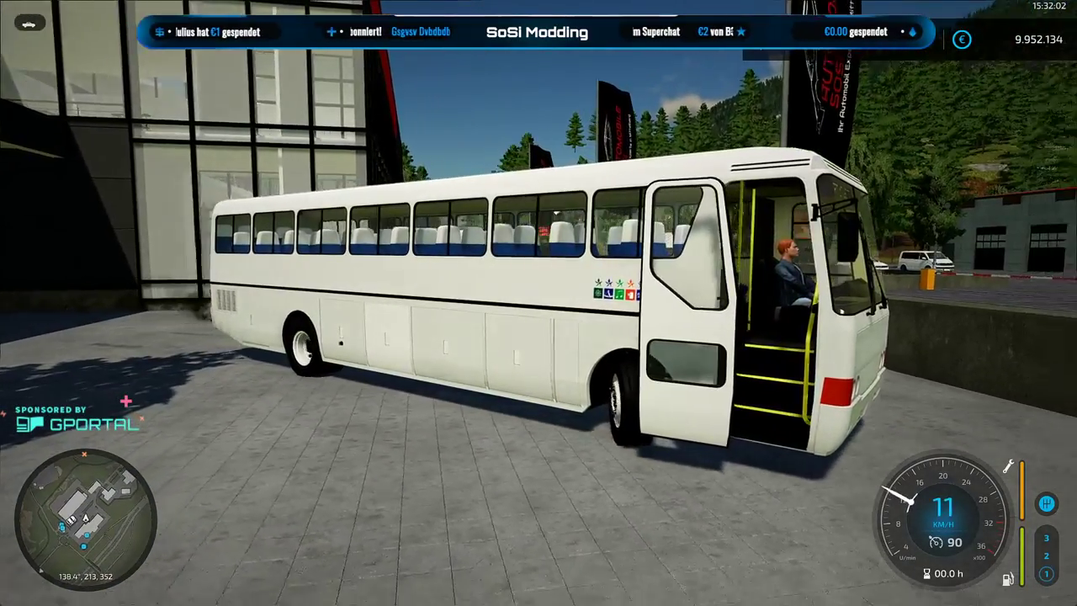
Step: Switch between the bus cockpit and outside camera views, then exit the bus on foot
key(w)
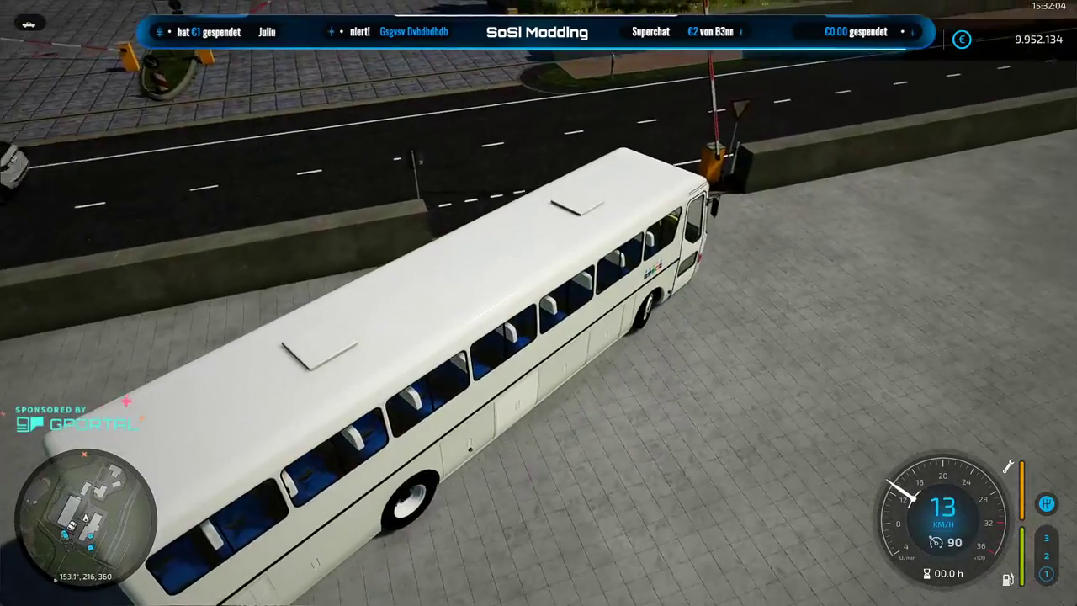
key(c)
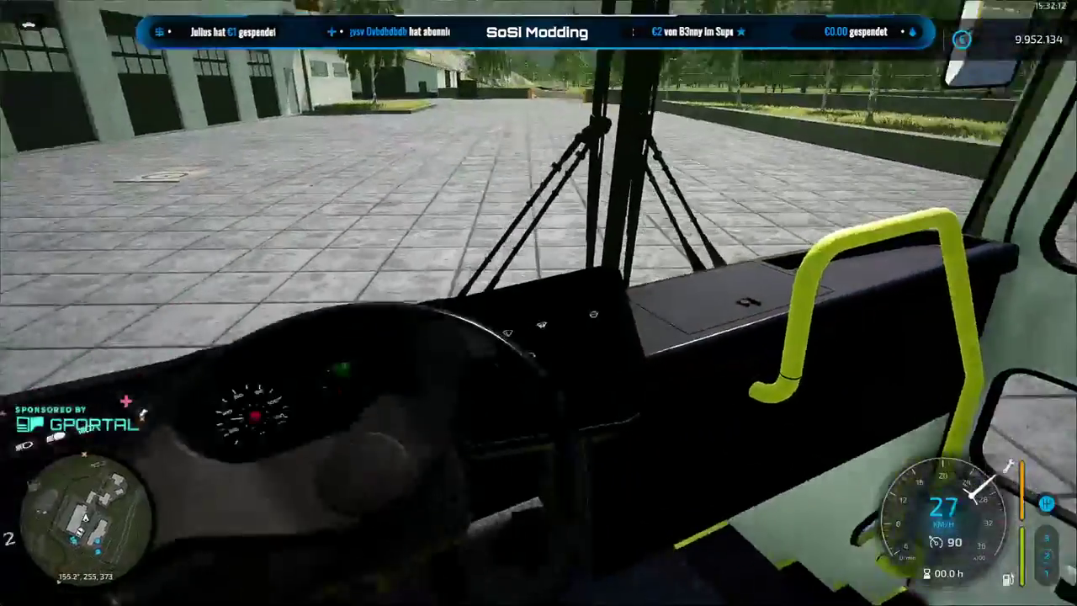
key(c)
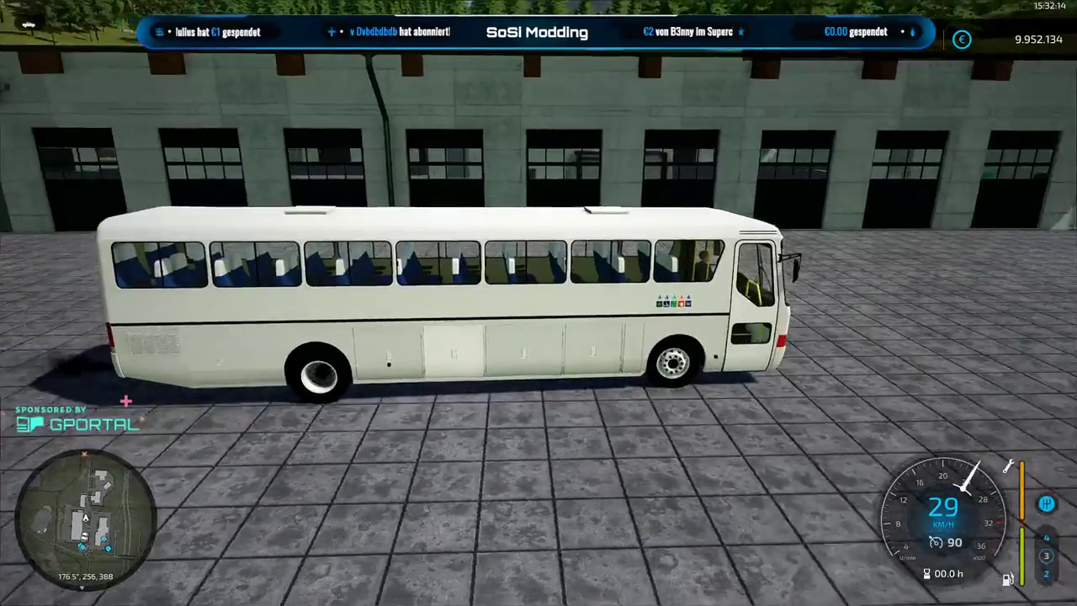
key(e)
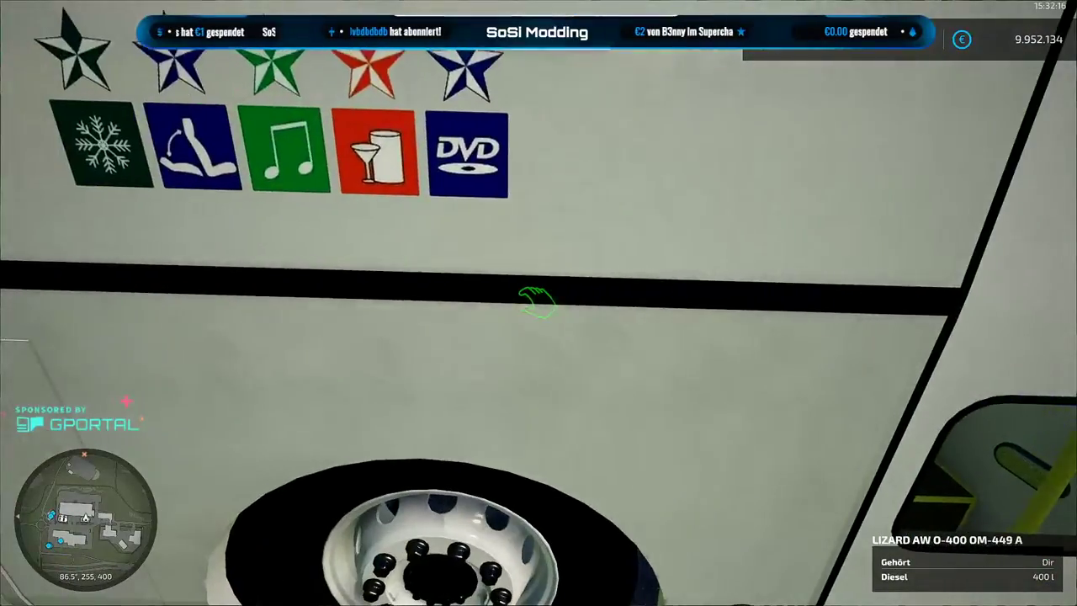
key(alt+Tab)
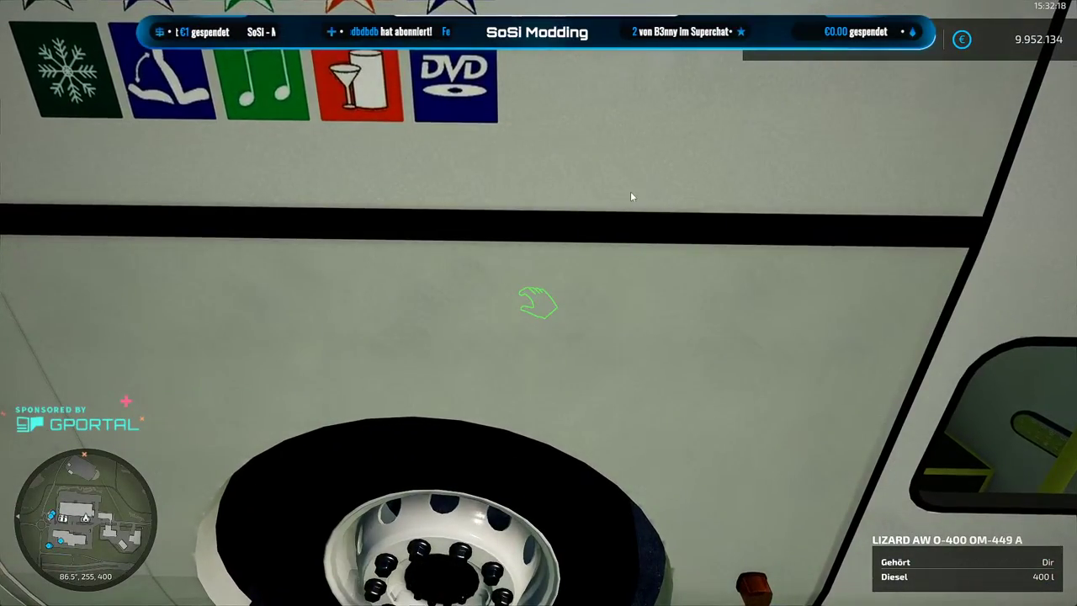
click(632, 196)
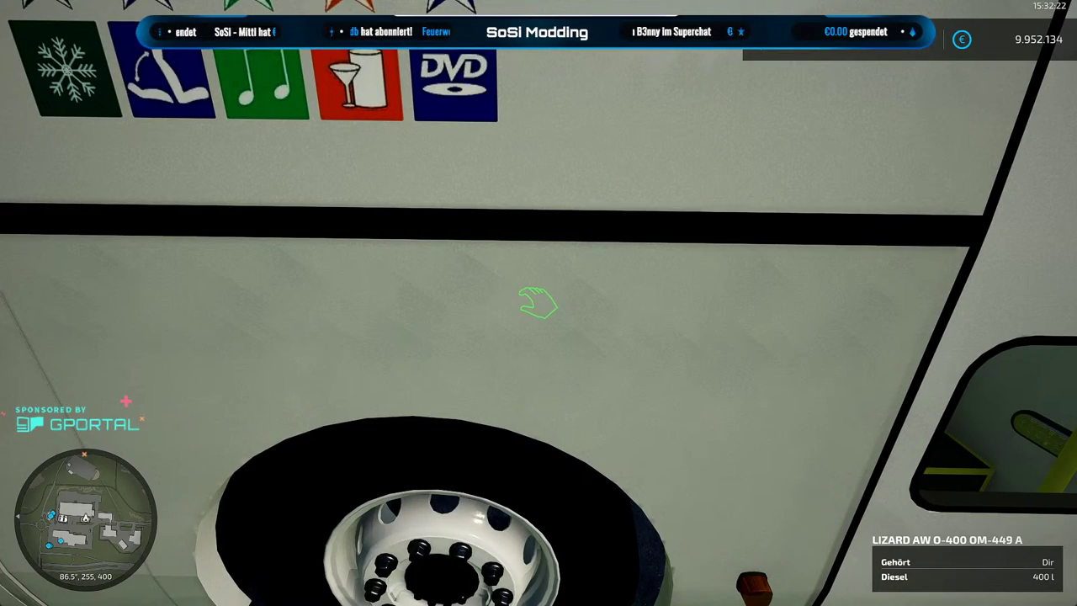
Step: Walk around the bus, past the parked VW cars and through the barrier toward the roundabout
key(s)
key(d)
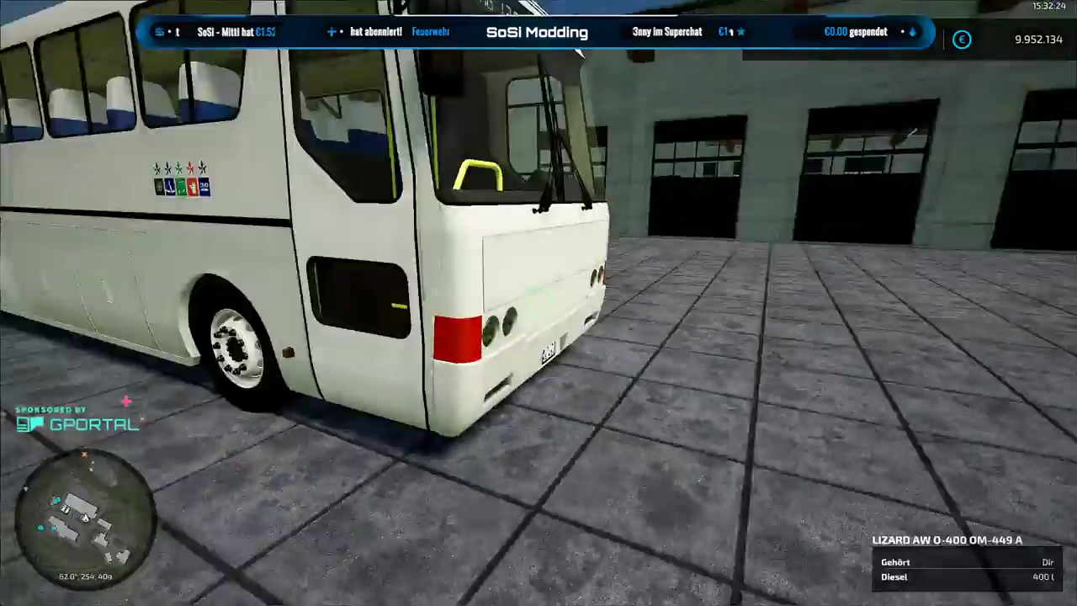
key(d)
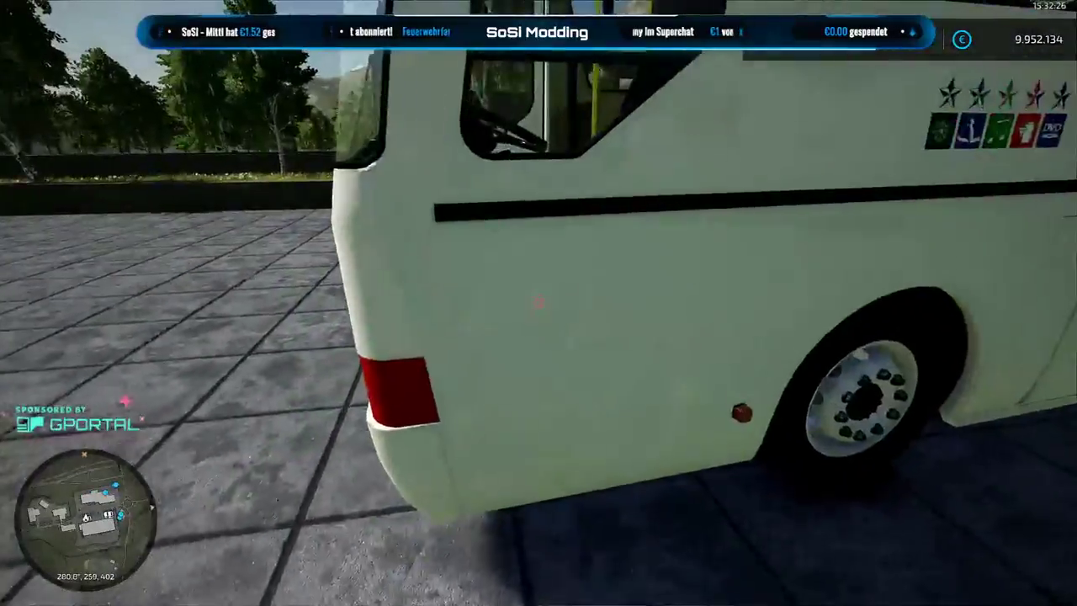
key(w)
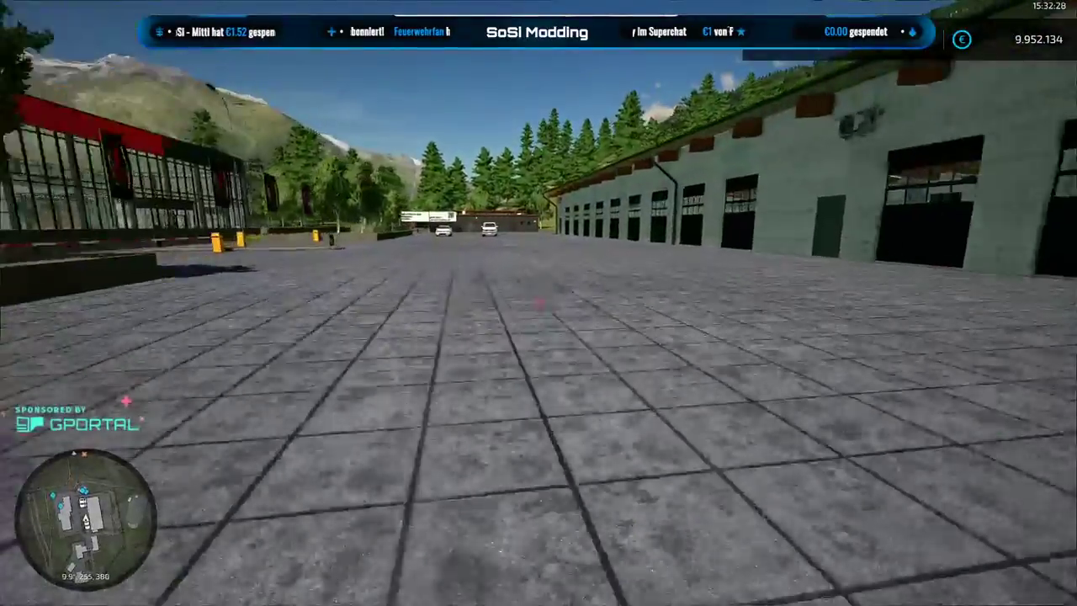
key(w)
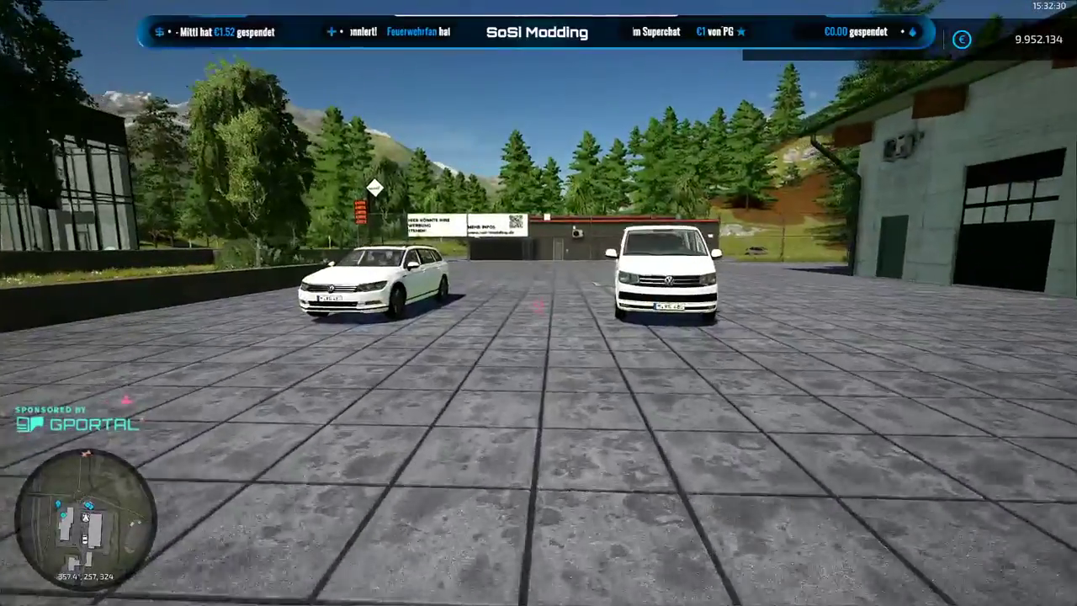
key(w)
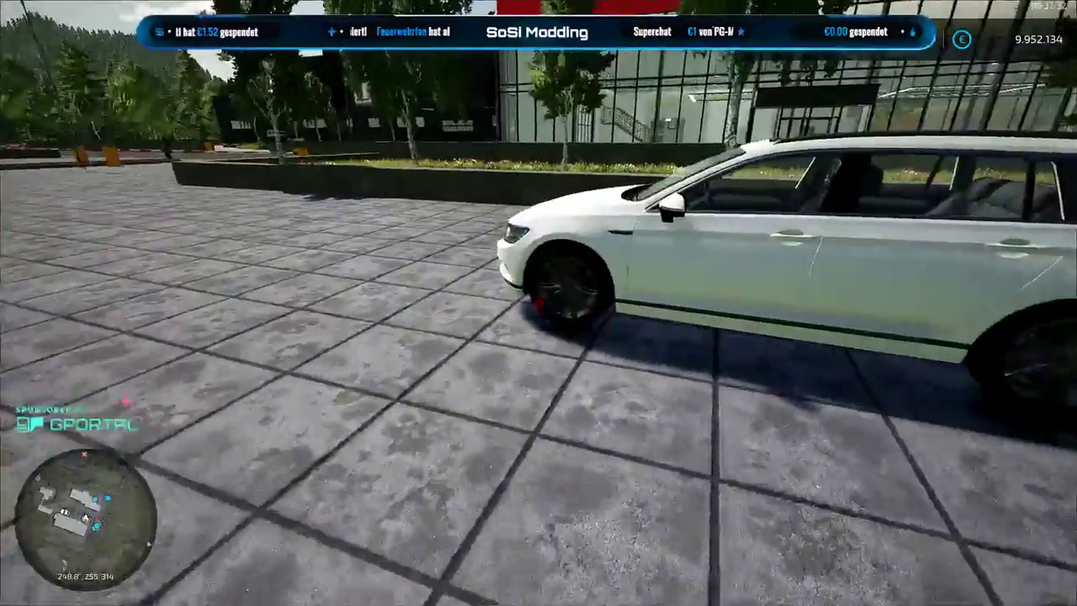
key(w)
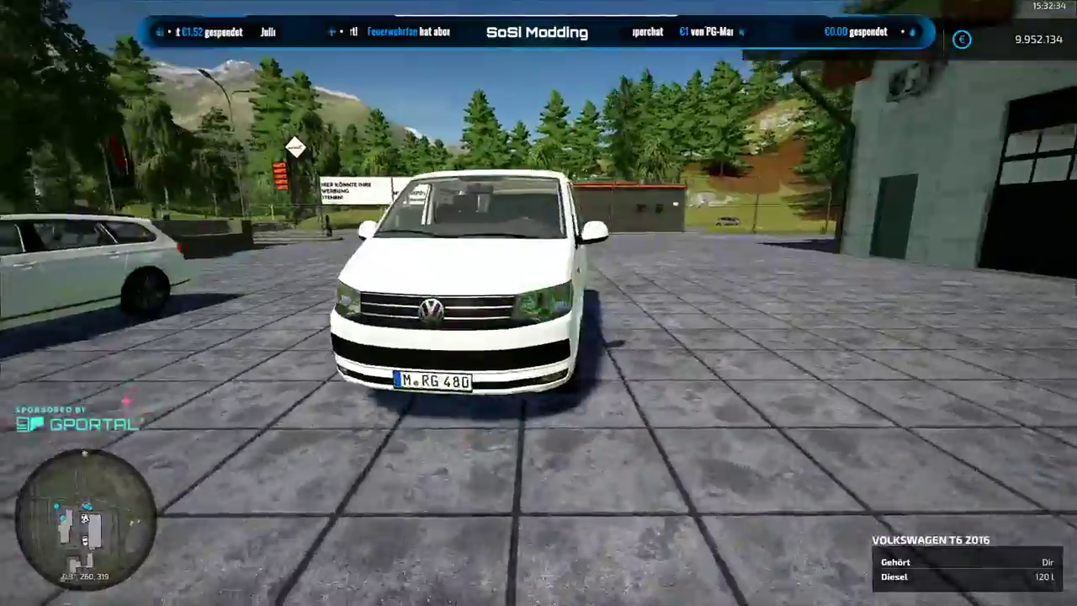
key(w)
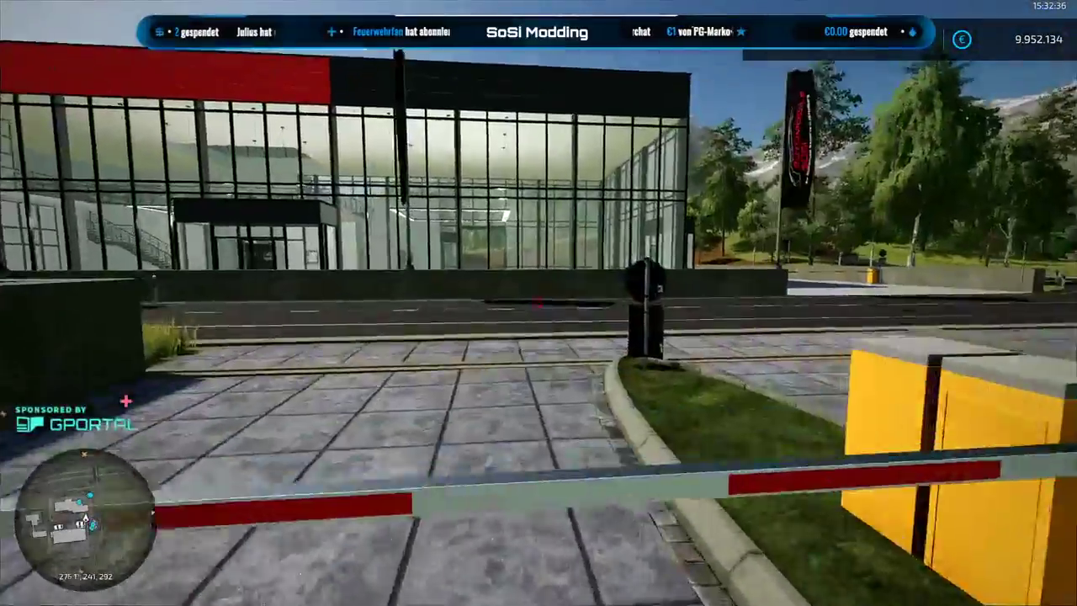
key(w)
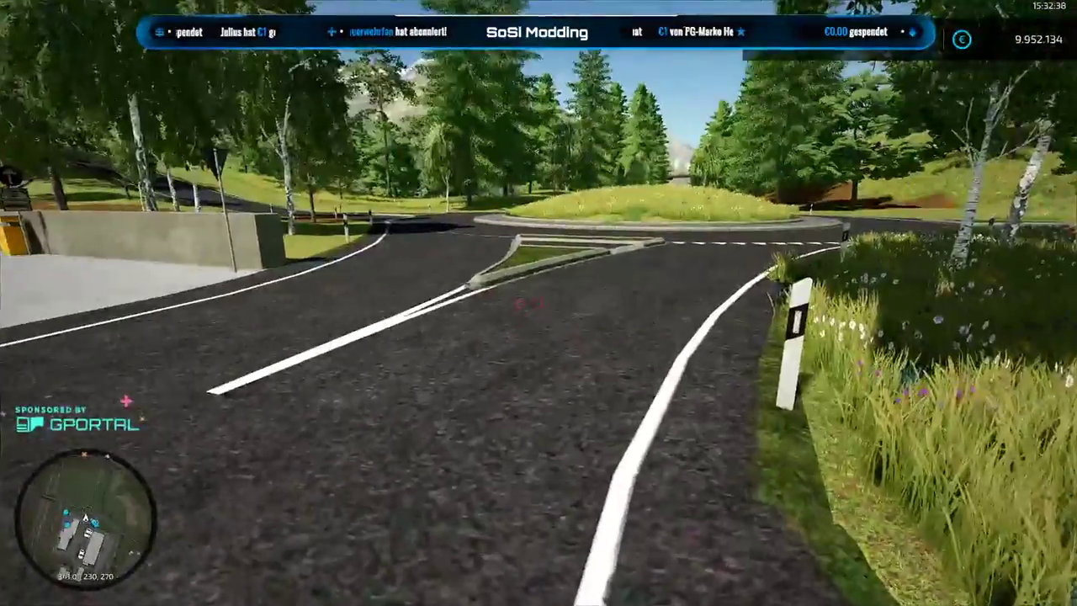
Step: Buy the Airbus Helicopter H160 from the Hubschrauber category for 45.000 €
key(w)
key(p)
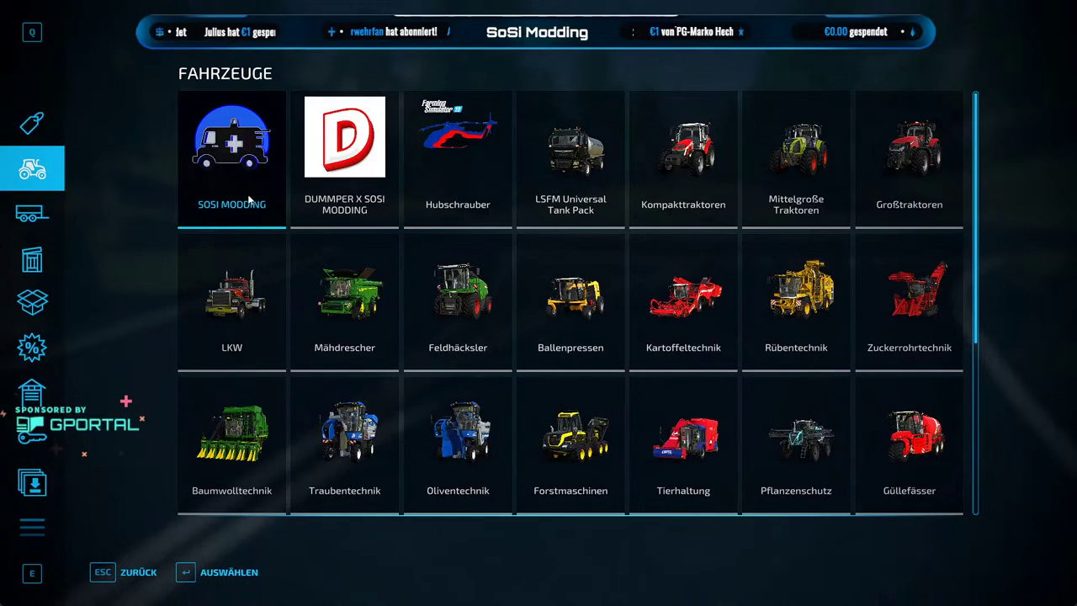
click(424, 137)
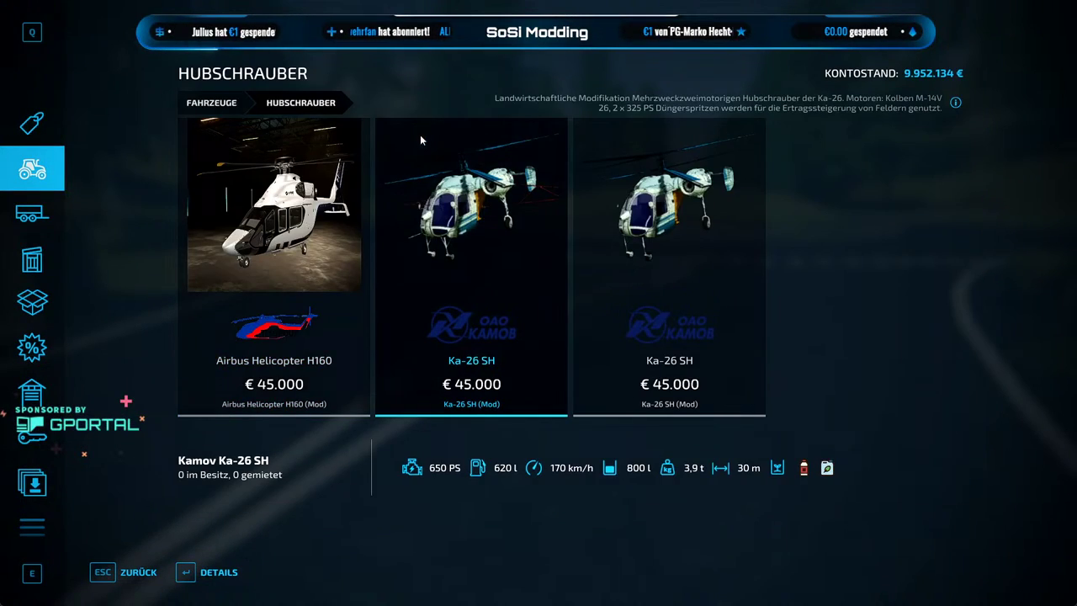
click(315, 269)
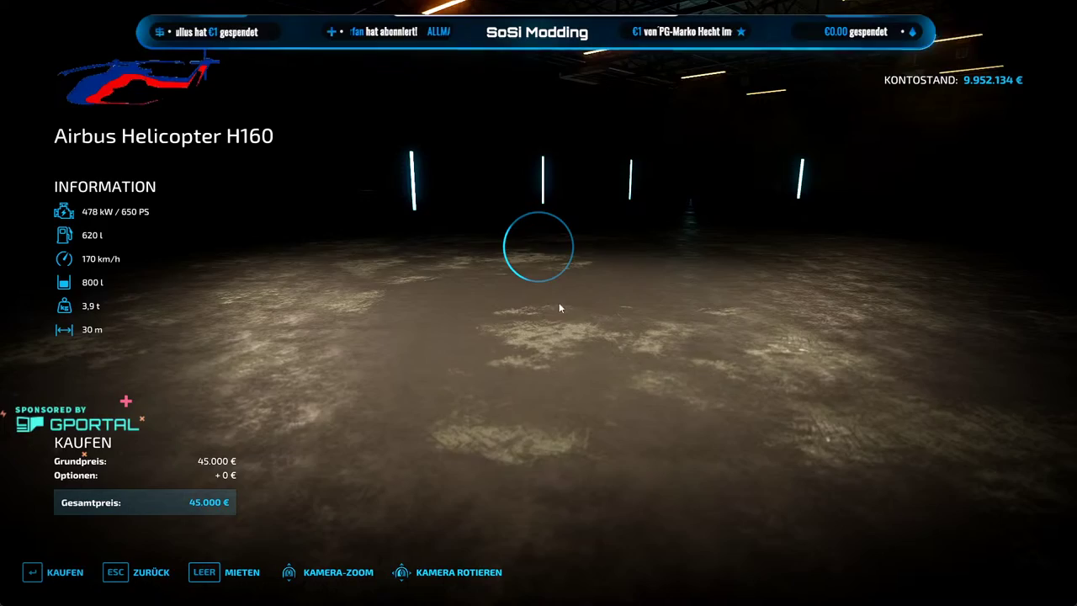
key(Return)
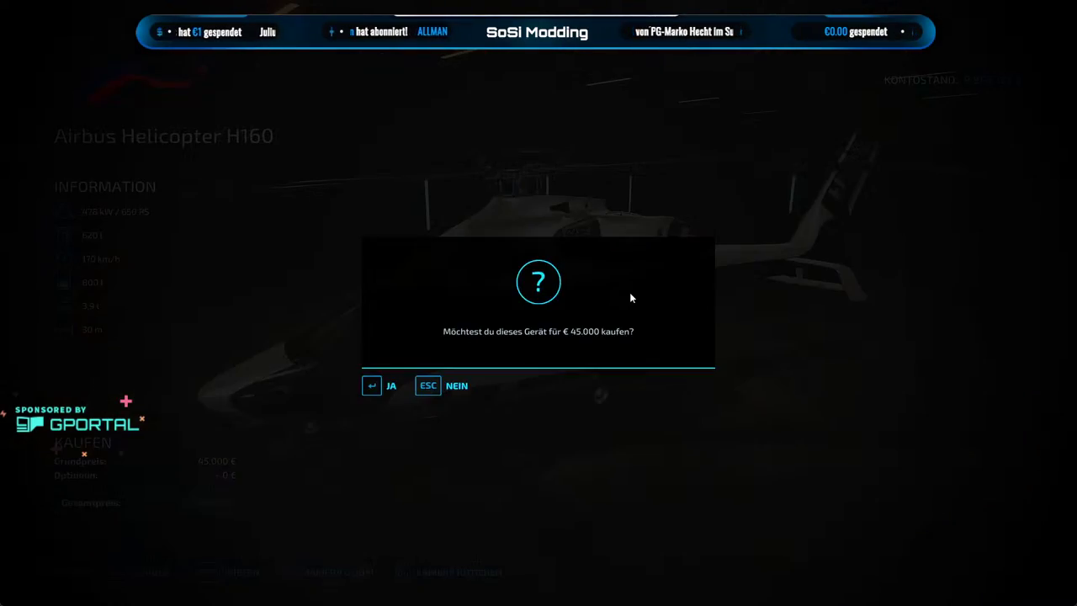
key(Return)
key(Return)
key(Escape)
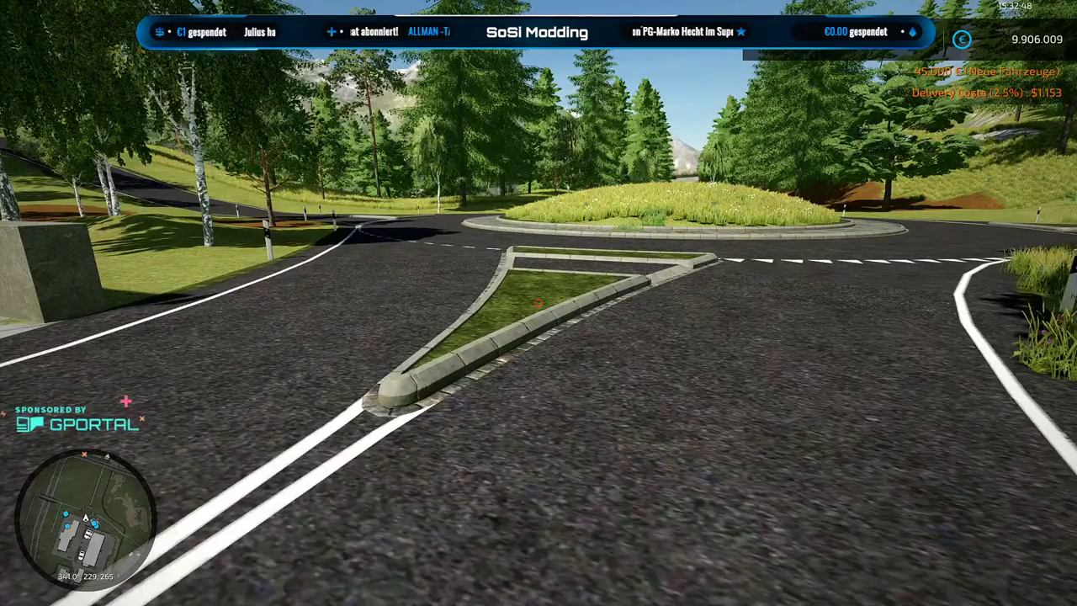
key(Tab)
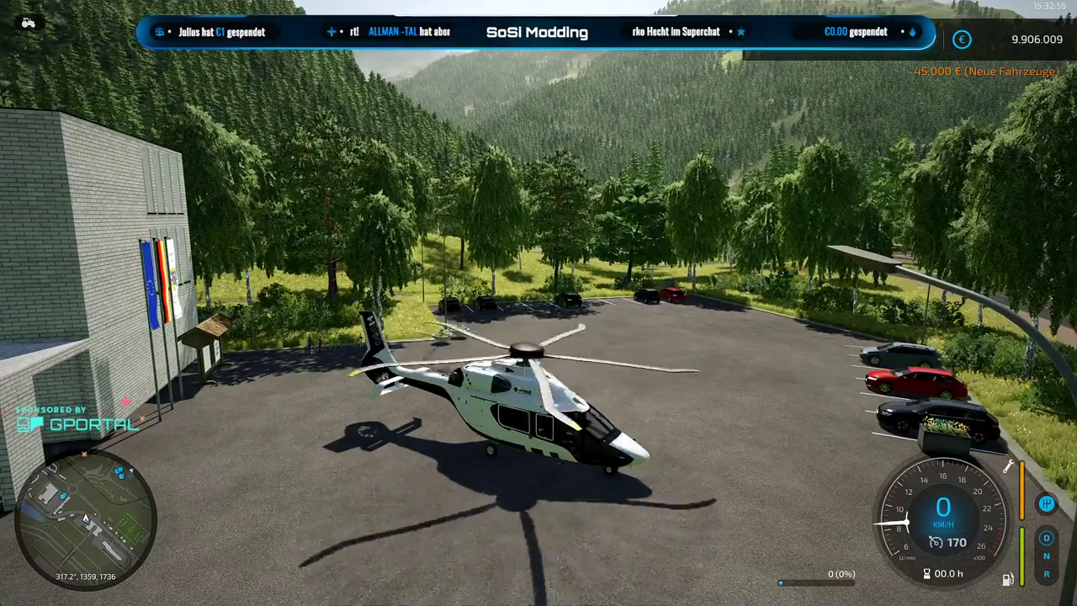
Step: Fly the H160 up over the village and valley, then Alt+Tab out of the game
key(w)
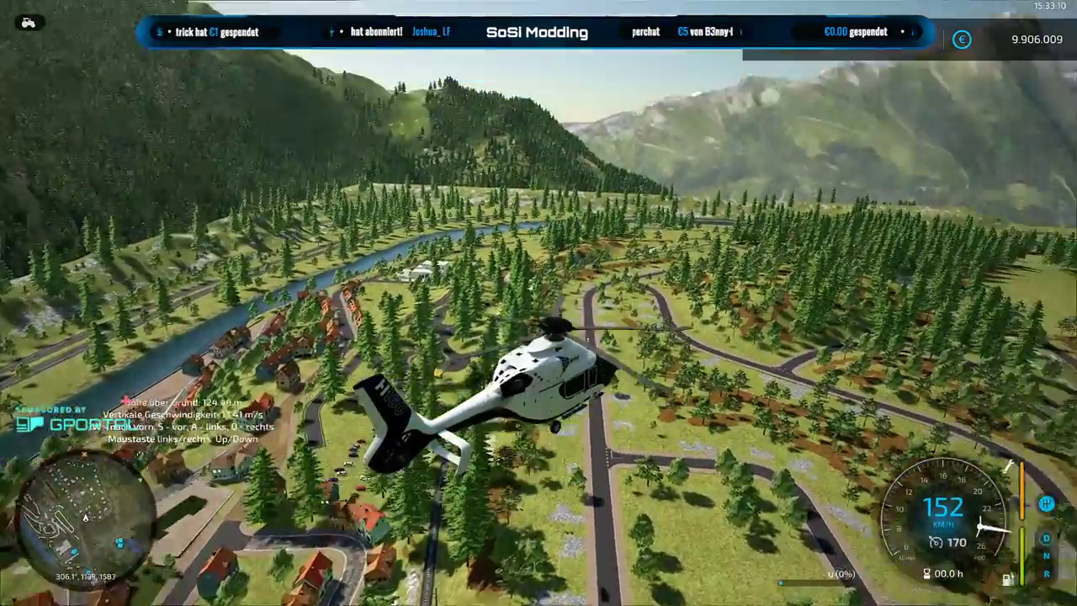
key(alt+Tab)
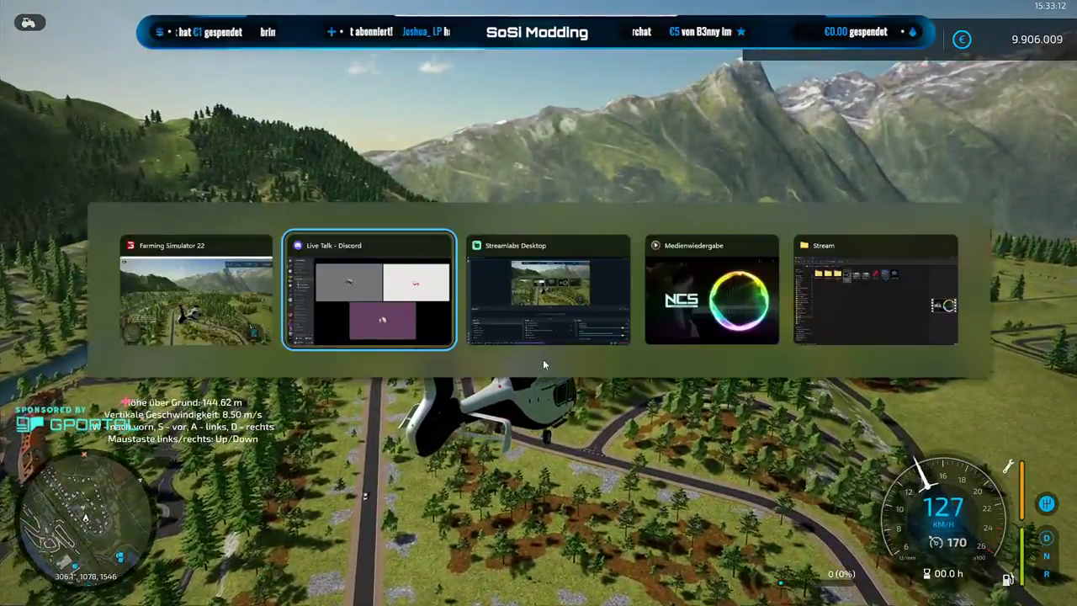
click(505, 320)
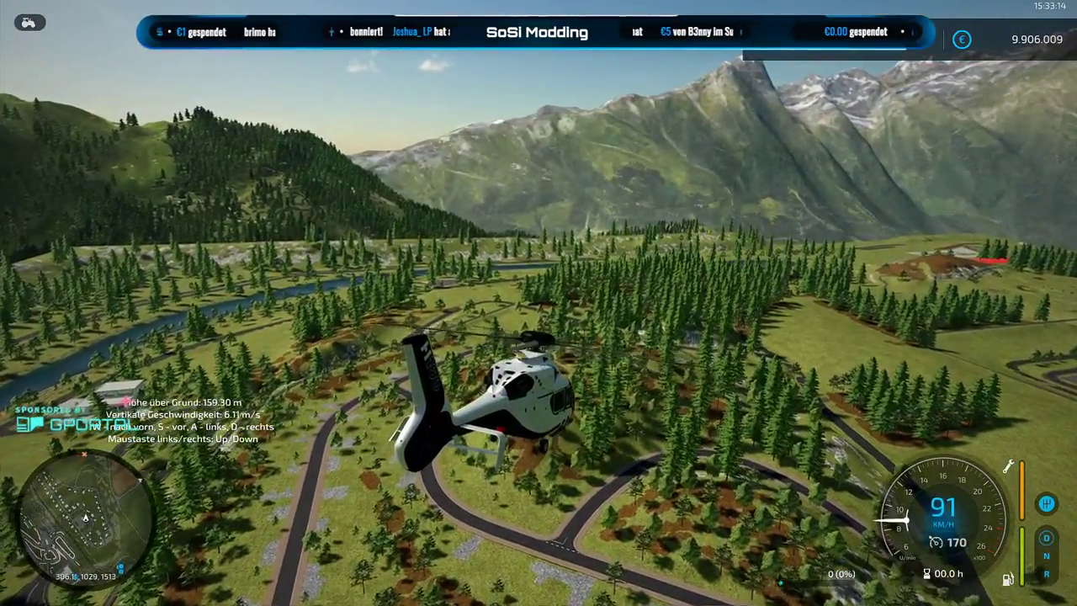
key(alt+Tab)
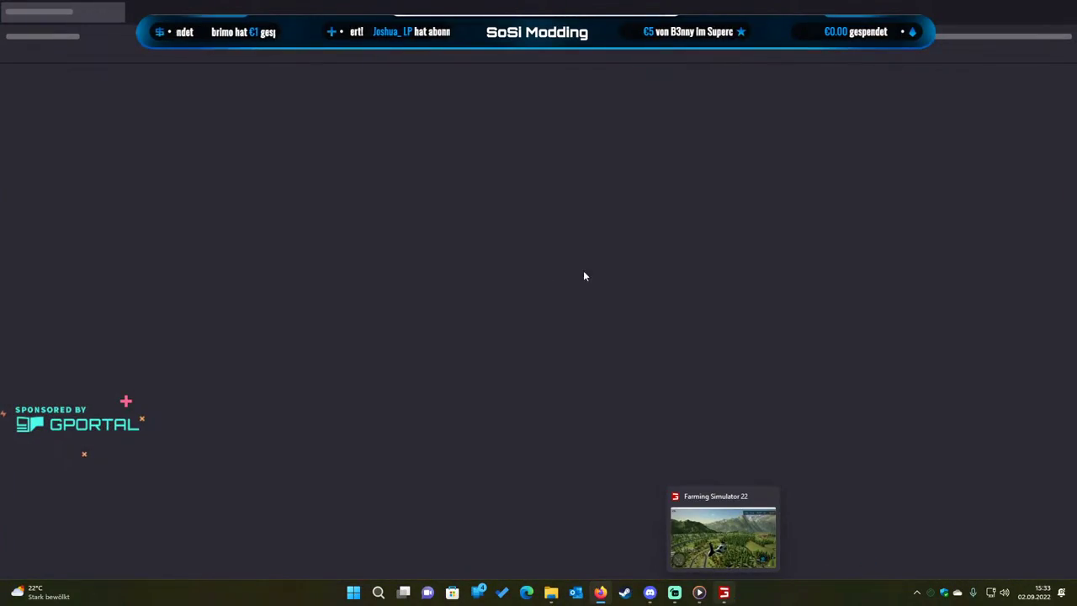
Step: Bring the game forward briefly, then switch over to the Firefox browser
click(722, 557)
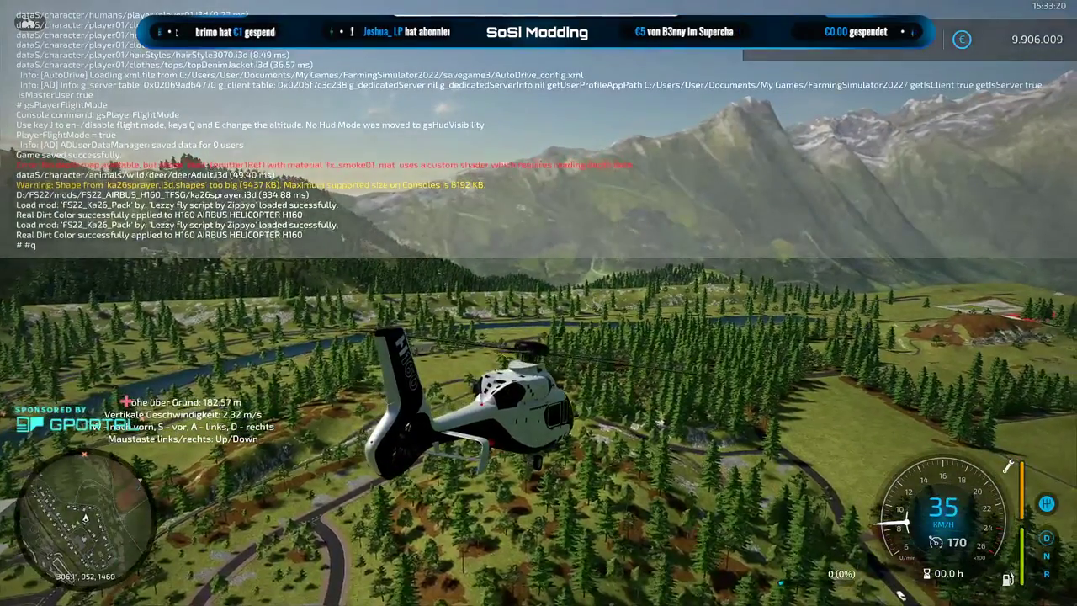
text(q)
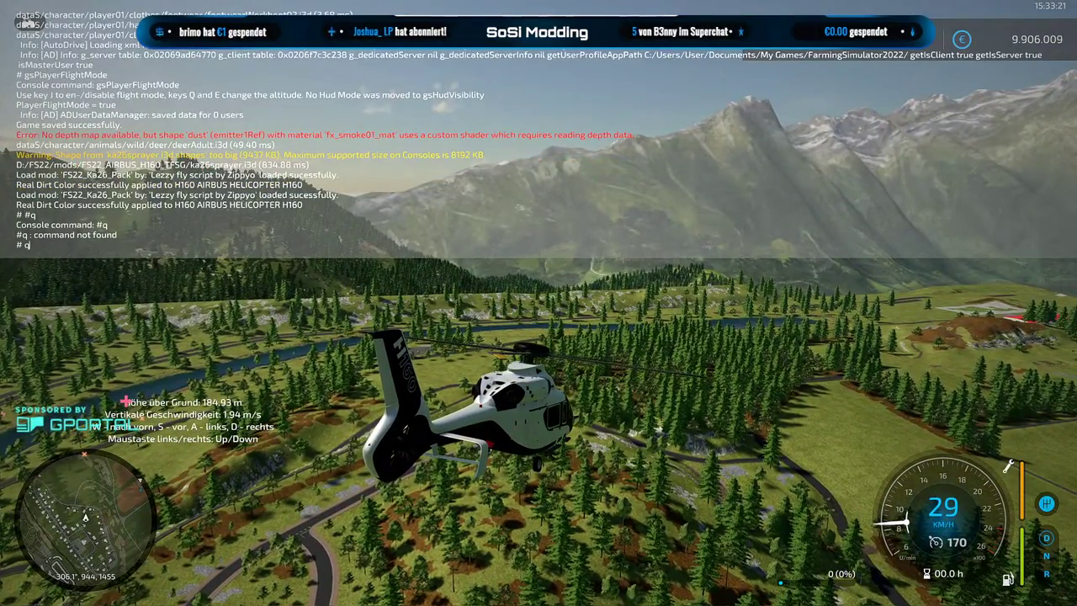
key(alt+Tab)
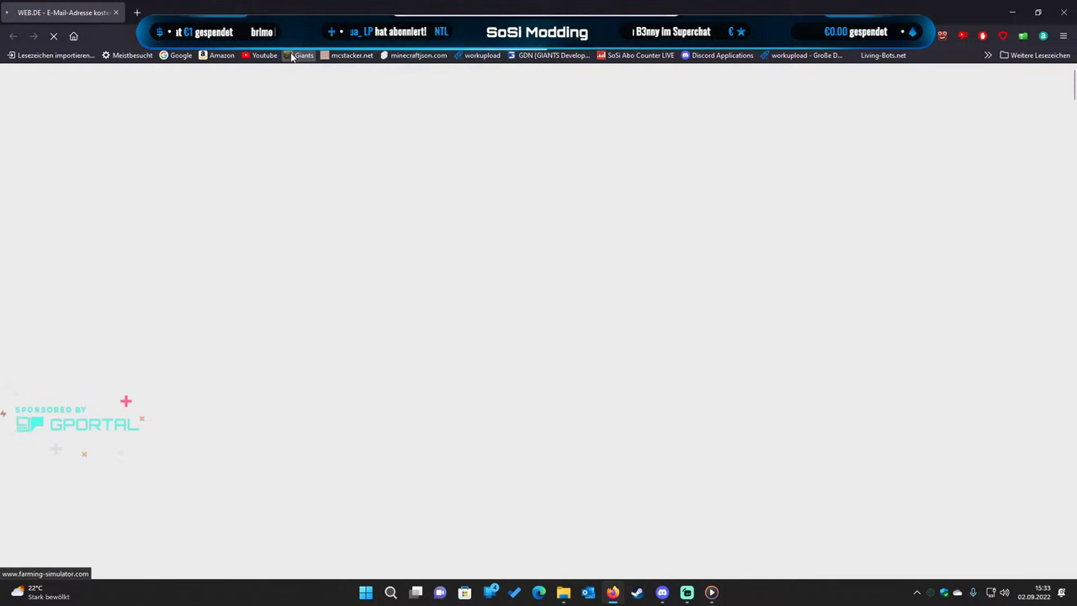
Step: Open the Giants website from its bookmark and browse the ModHub mods list
click(291, 54)
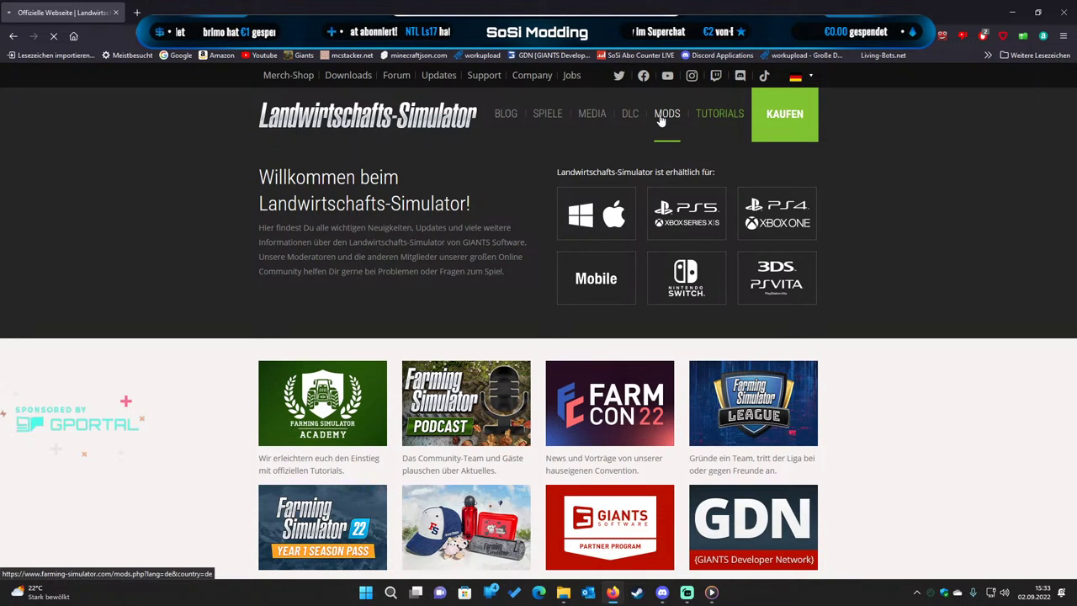
click(661, 121)
scroll(668, 265, down, 5)
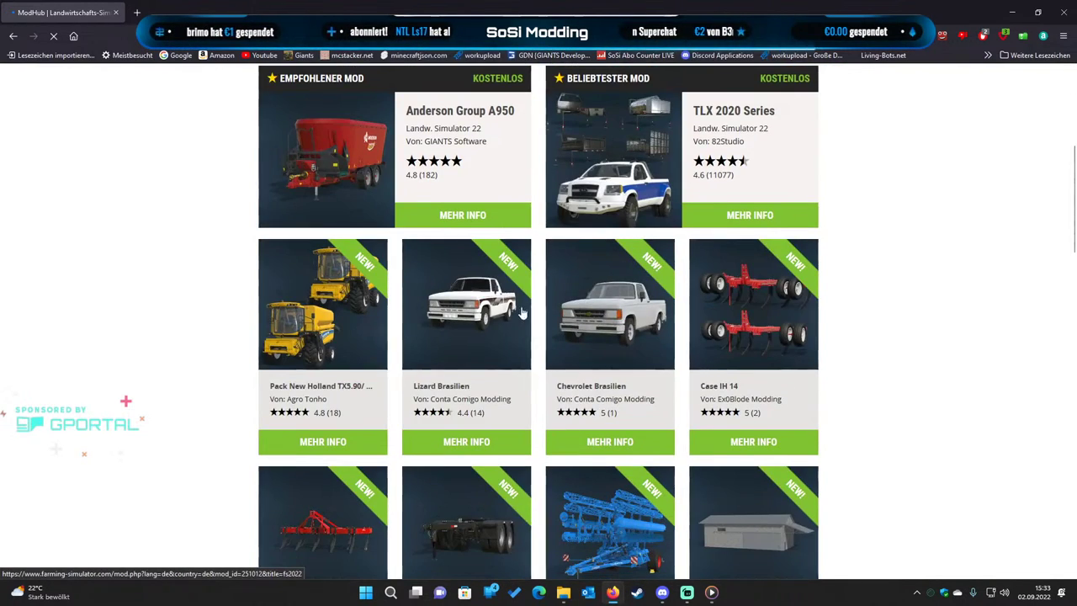
scroll(668, 266, up, 3)
scroll(669, 269, down, 2)
scroll(777, 313, down, 3)
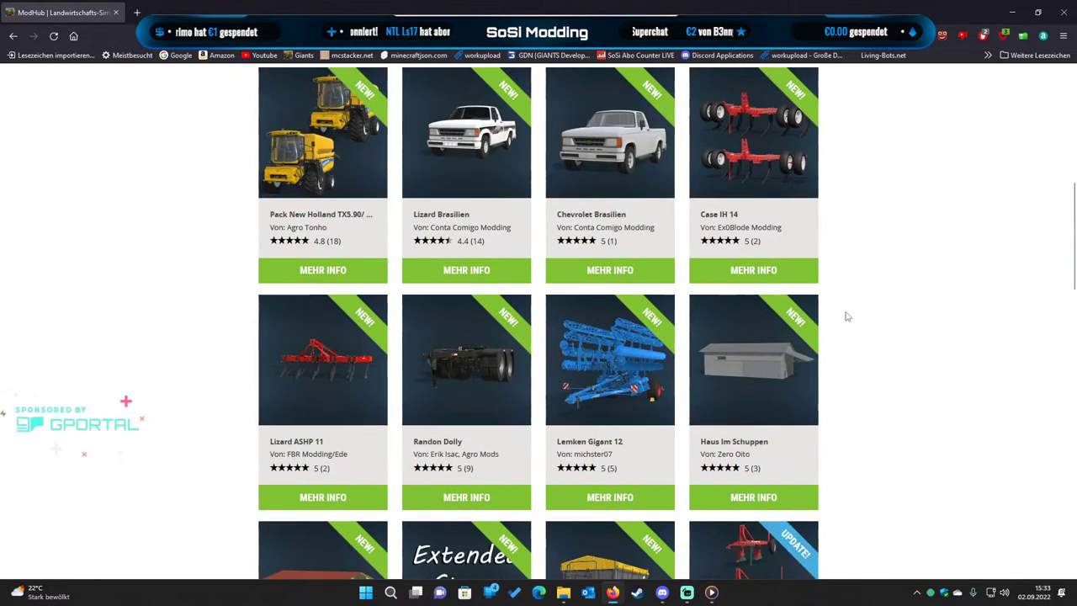
scroll(860, 383, down, 3)
scroll(860, 383, up, 3)
scroll(847, 373, up, 5)
scroll(880, 368, up, 3)
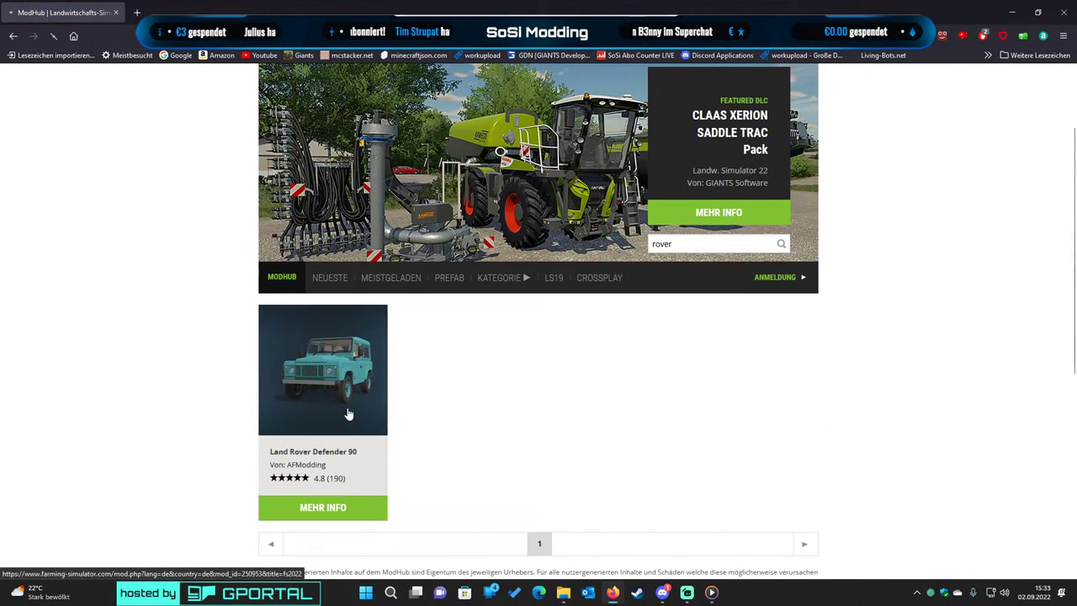
Step: Open the Land Rover Defender 90 mod page and save FS22_LandRoverDefender90.zip
click(349, 411)
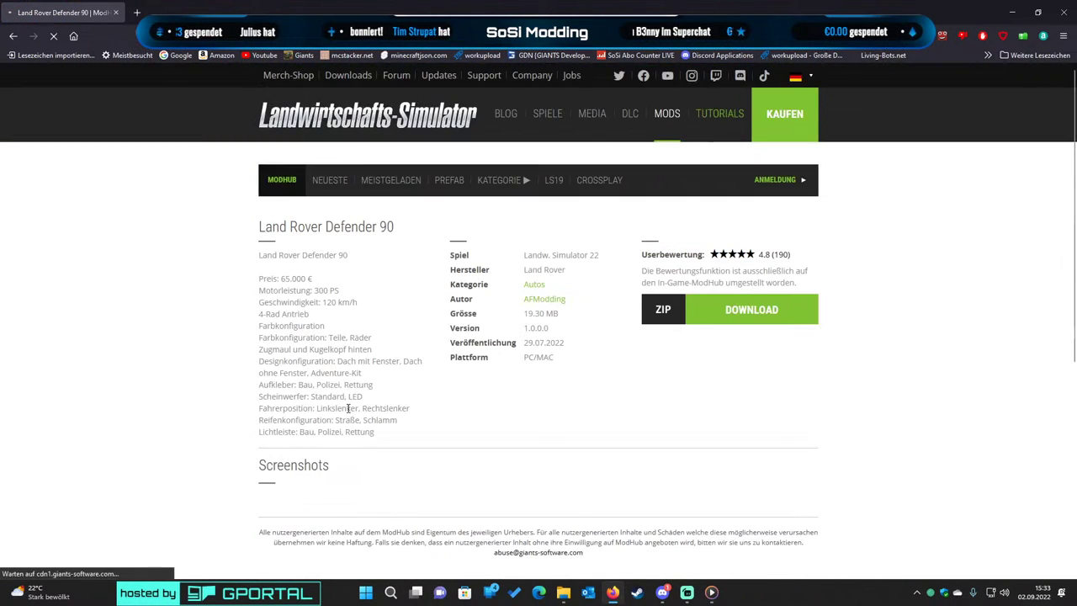
scroll(578, 395, down, 4)
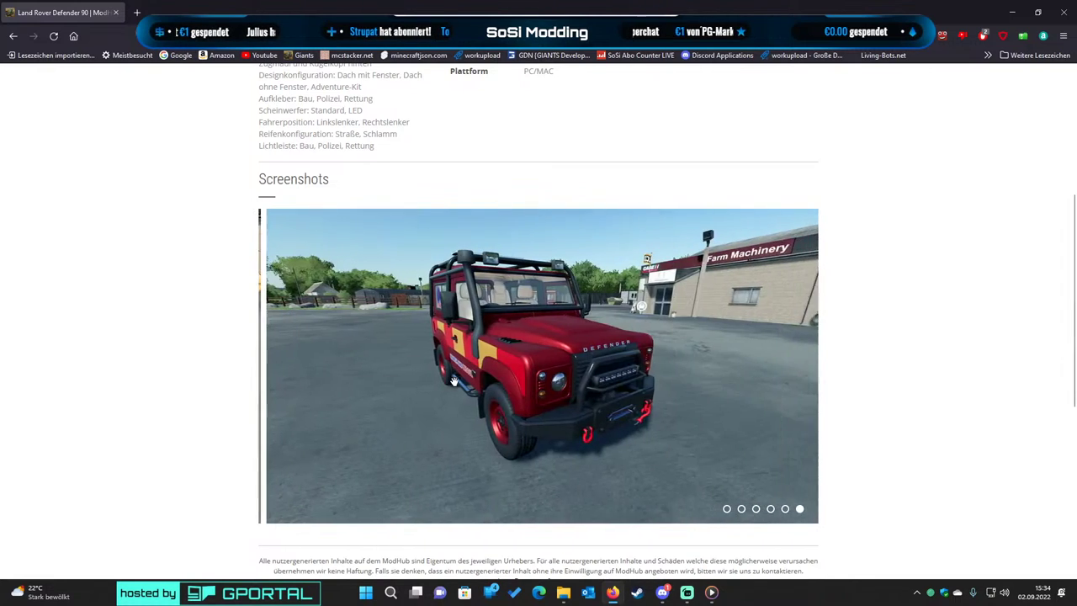
scroll(667, 303, up, 4)
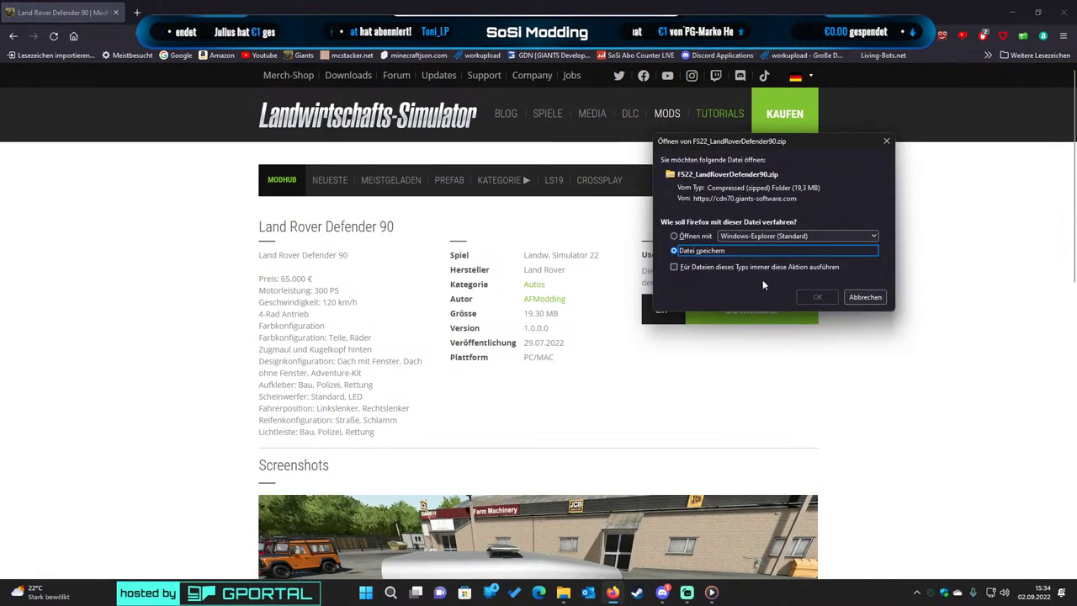
click(817, 297)
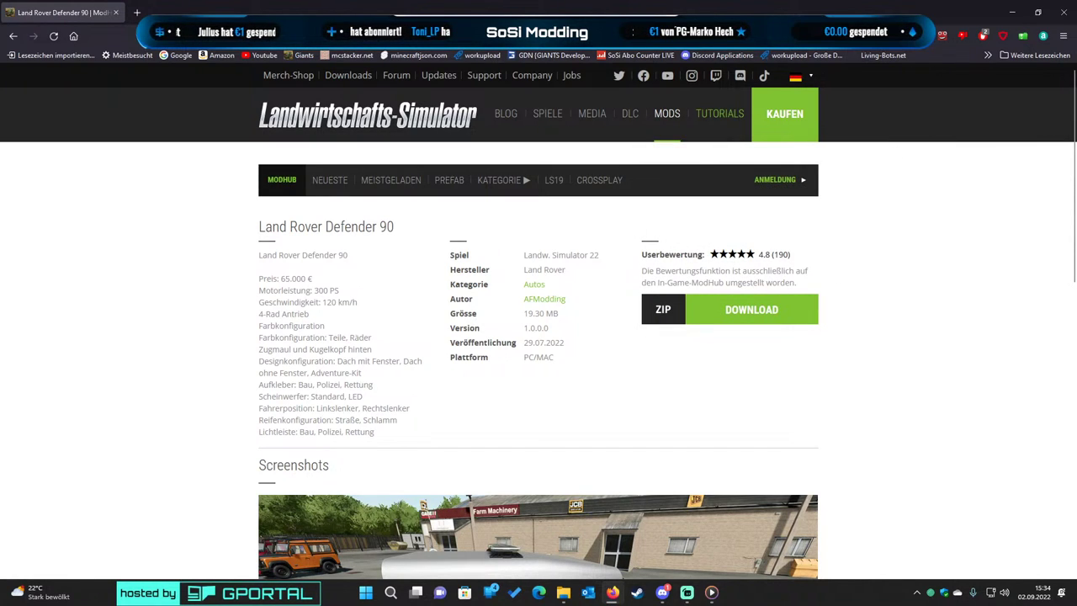
Step: Flip through the Defender 90 mod's screenshot carousel
scroll(922, 202, down, 3)
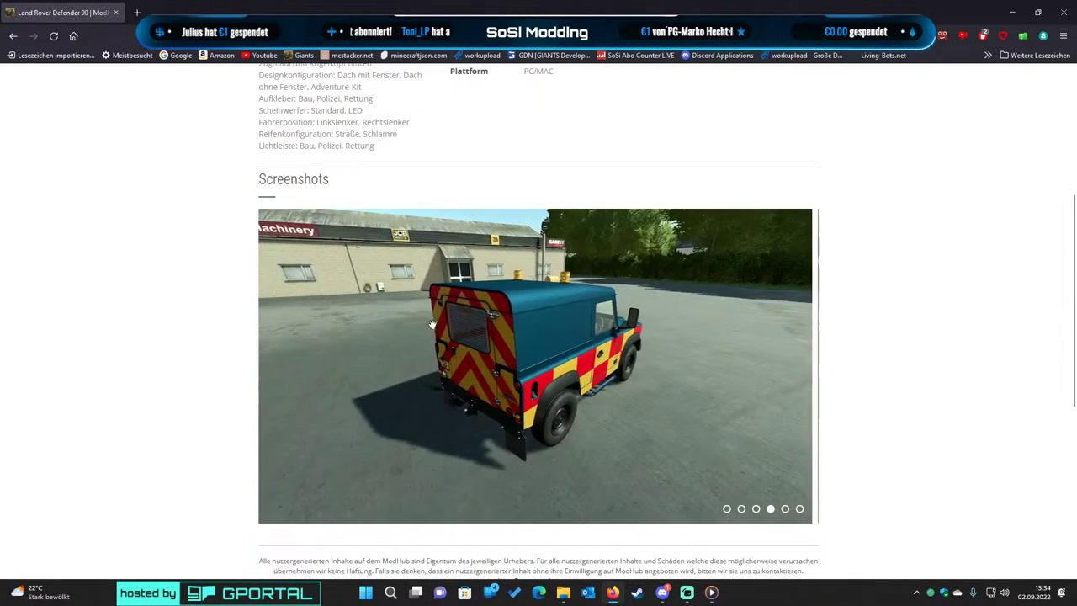
mouse_move(733, 346)
mouse_down()
mouse_move(356, 344)
mouse_move(354, 354)
mouse_up()
drag(715, 371, 325, 375)
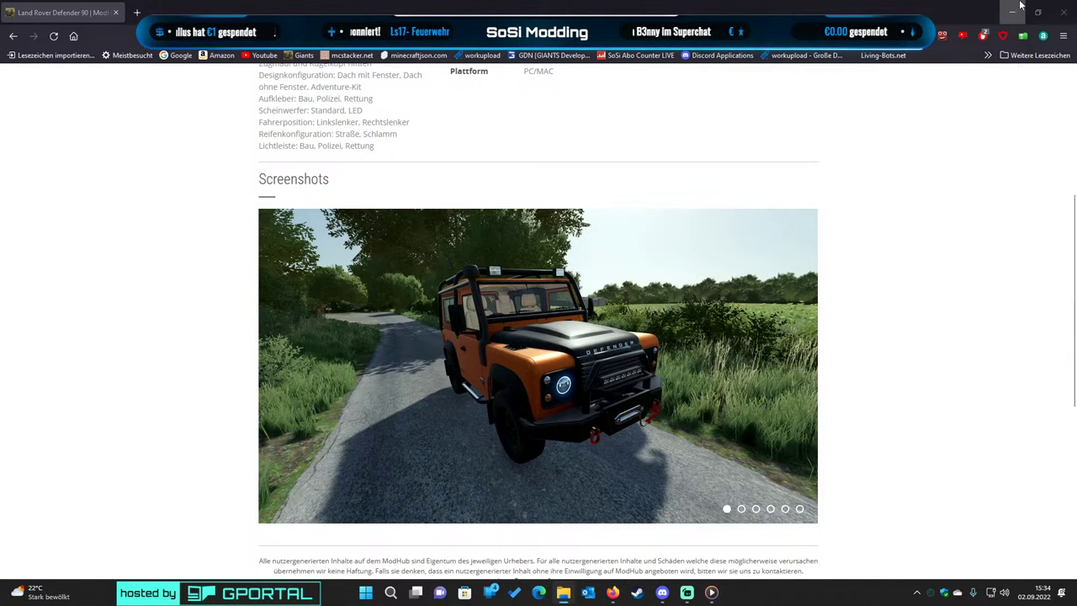
Step: Close Firefox and load the Mittelberg savegame Spielstand 3 from the career menu
click(1065, 20)
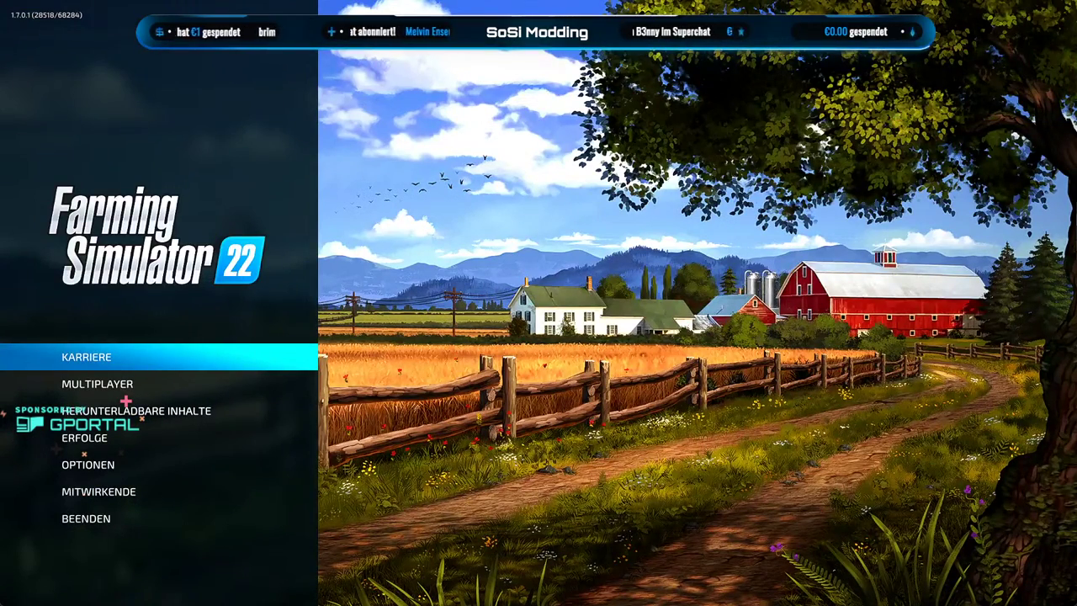
key(Return)
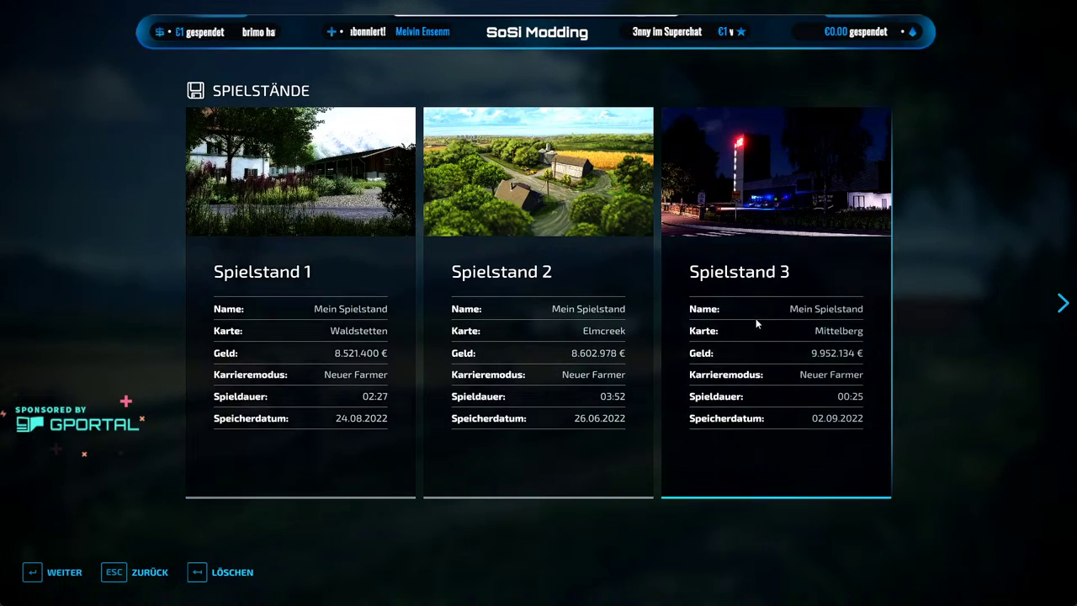
click(755, 320)
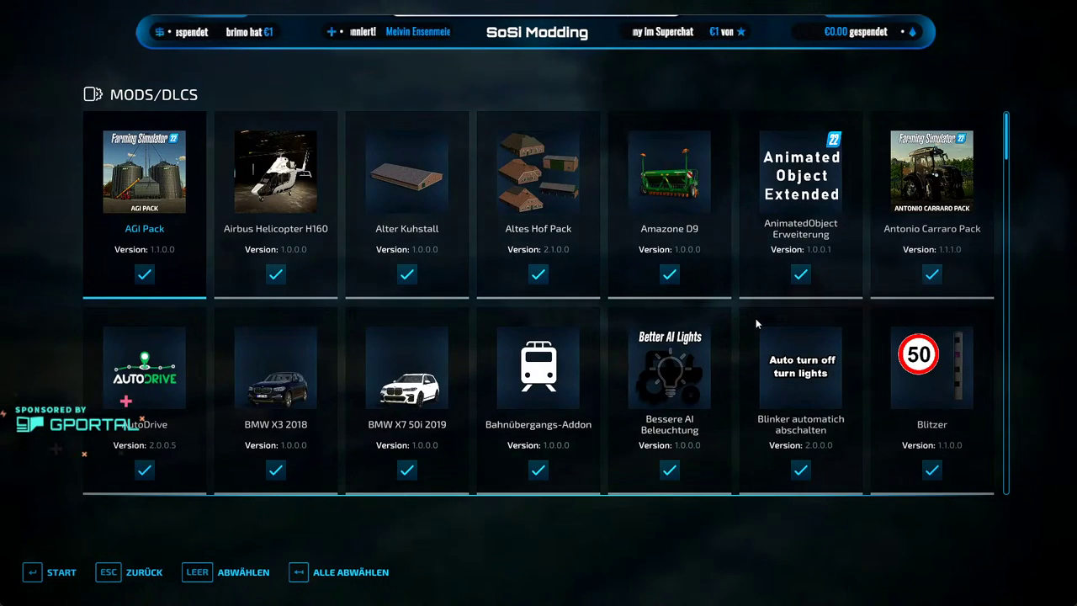
key(Return)
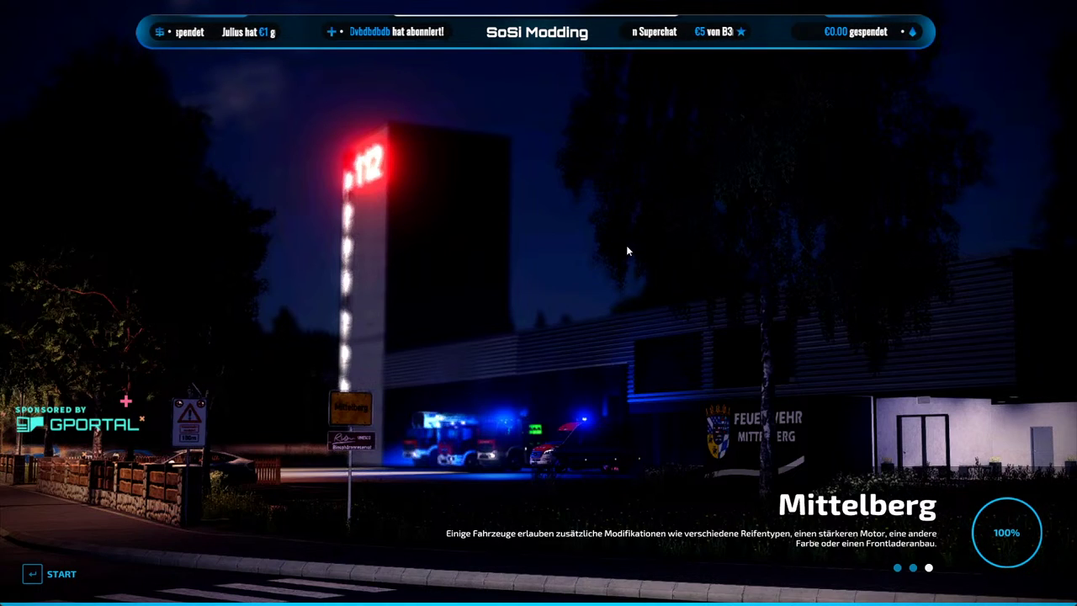
Step: Enter the Mittelberg world and view the Defender 90 in the shop's Autos category
key(Return)
key(Escape)
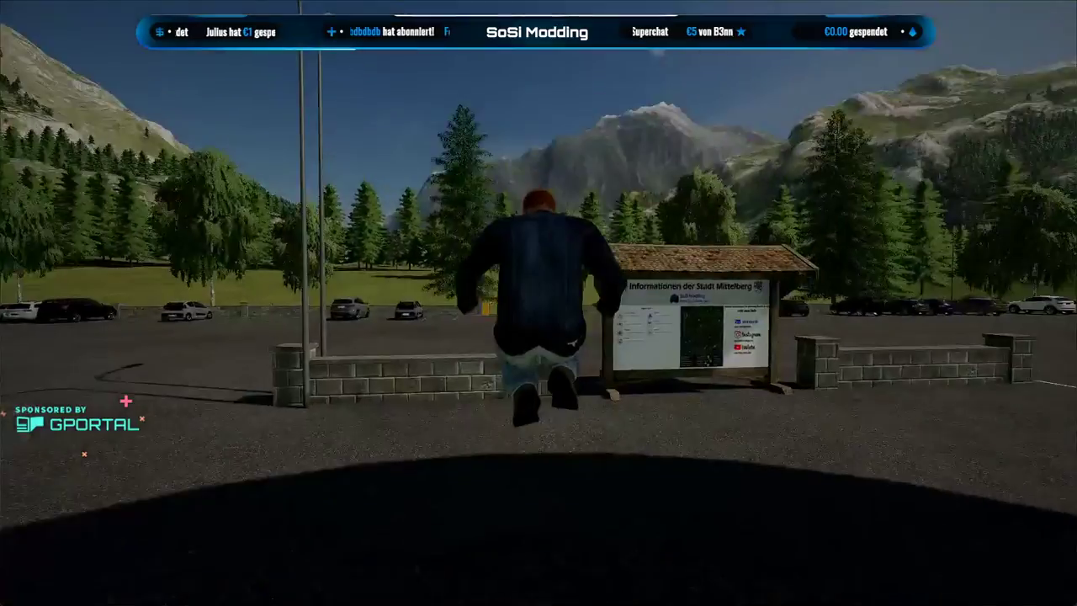
key(w)
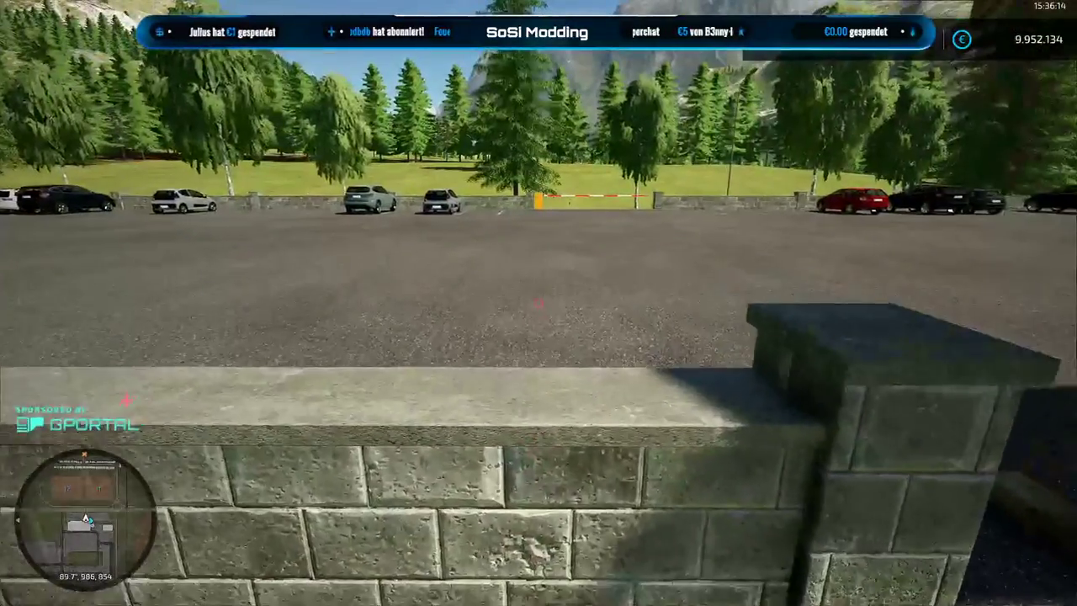
key(p)
scroll(585, 389, down, 3)
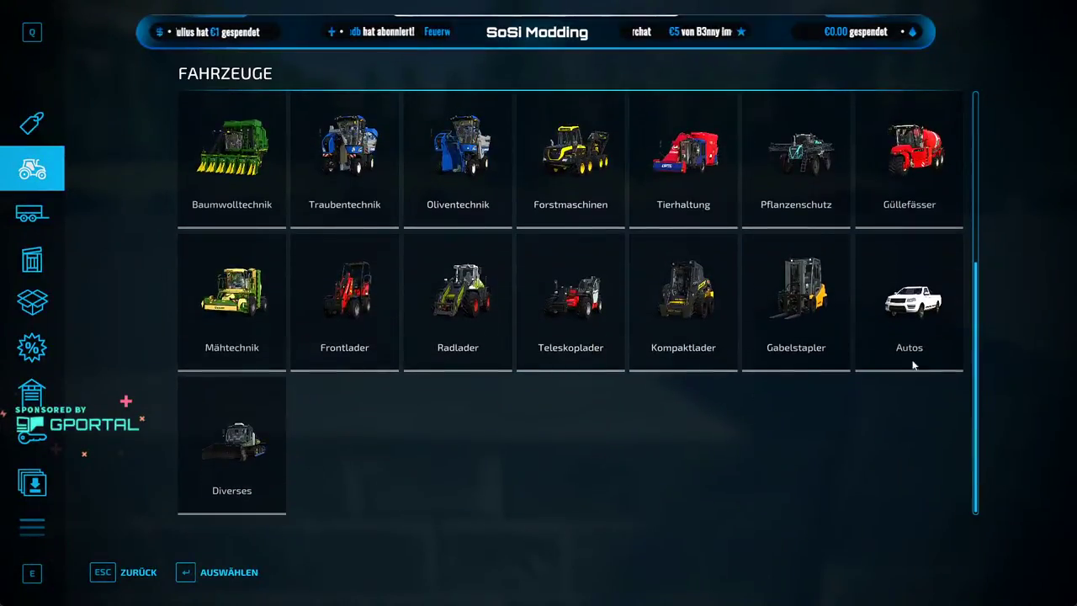
click(914, 319)
scroll(310, 263, down, 3)
scroll(307, 262, down, 3)
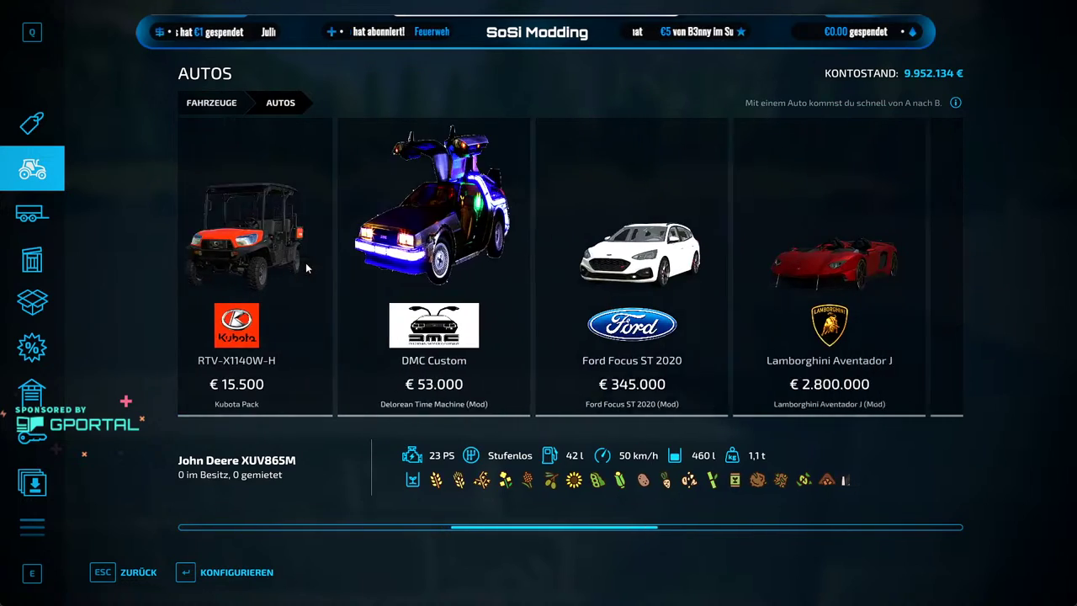
scroll(305, 262, up, 1)
scroll(292, 262, down, 3)
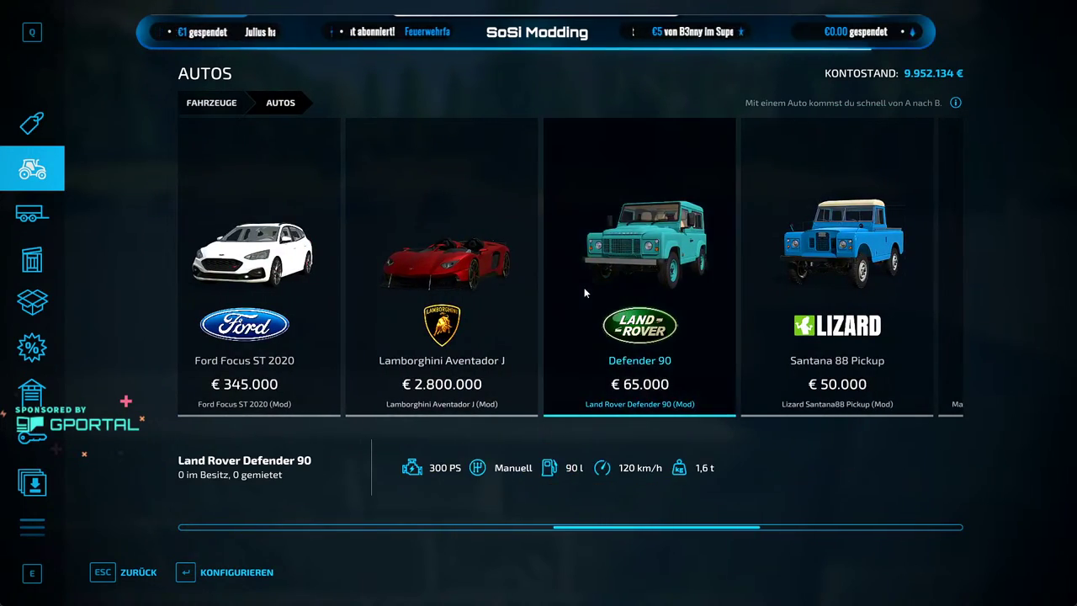
click(584, 293)
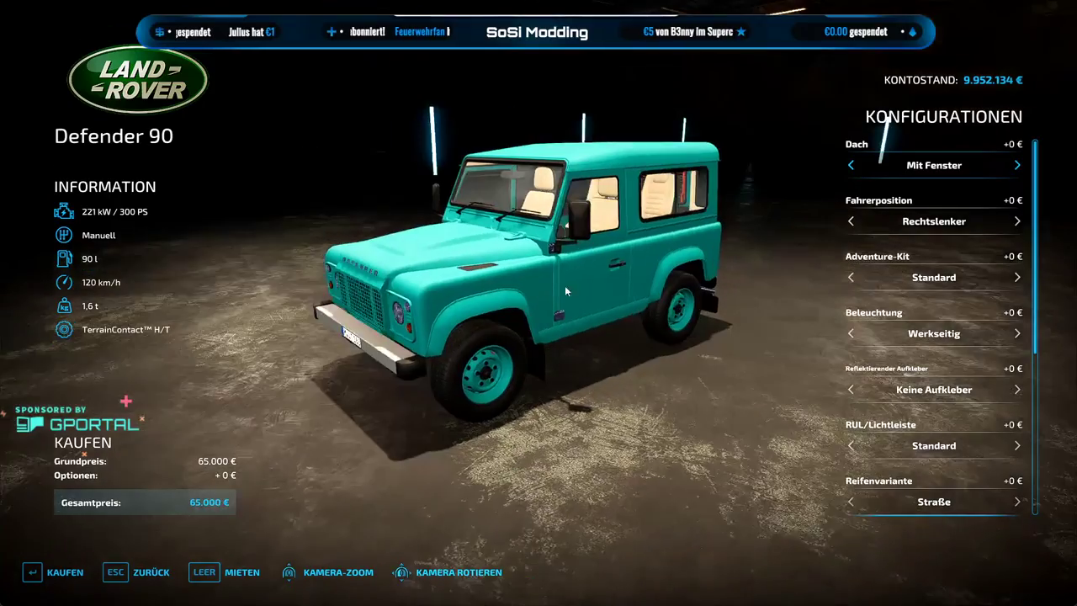
Step: Leave the shop and cycle through vehicles into the Volkswagen Passat 2015
key(Escape)
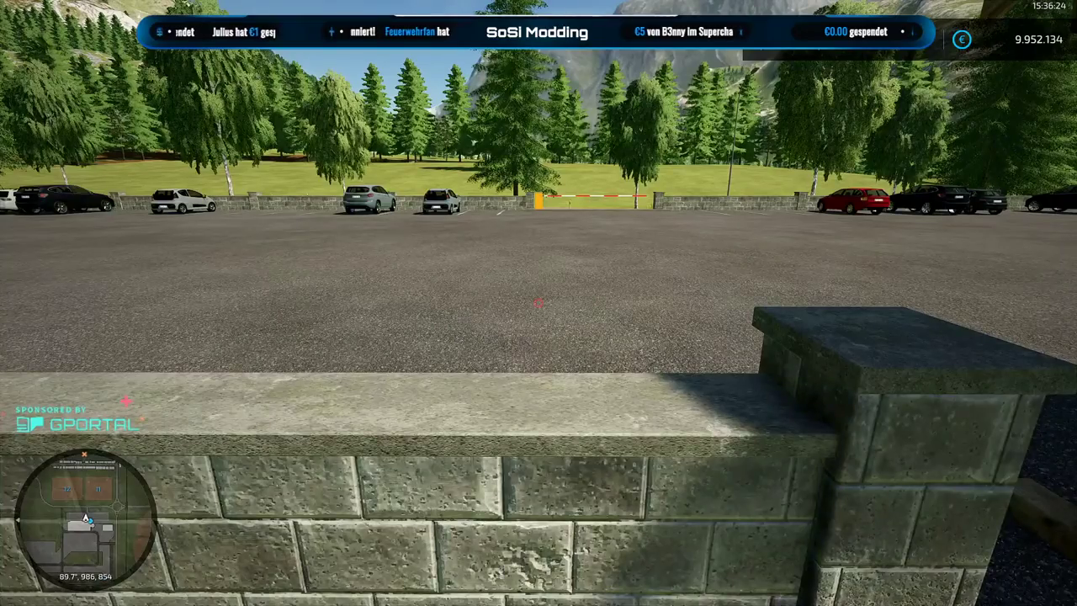
key(Tab)
key(Tab)
key(Tab)
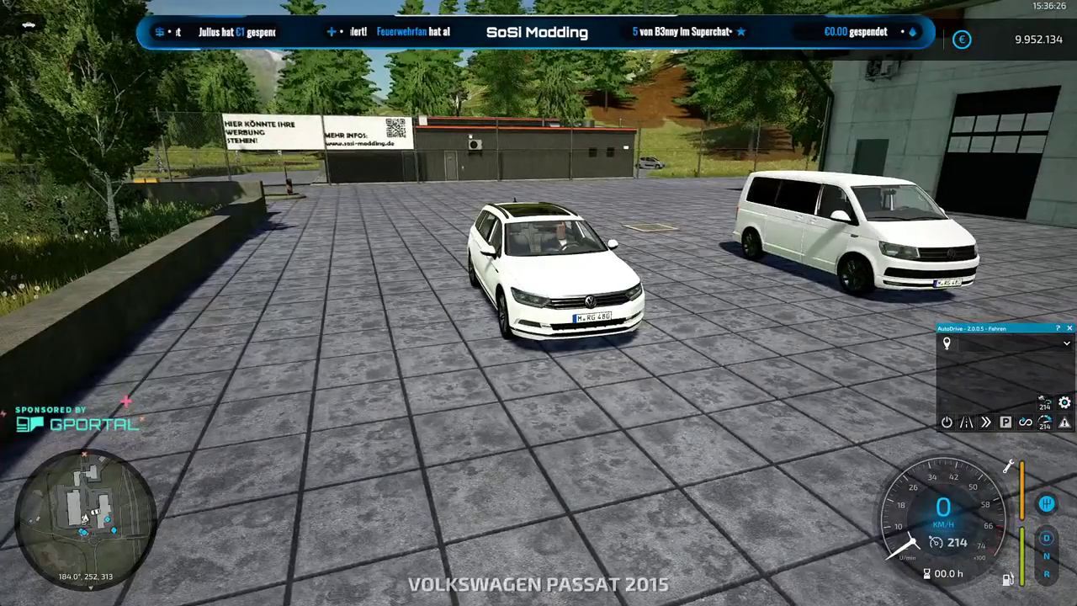
key(Tab)
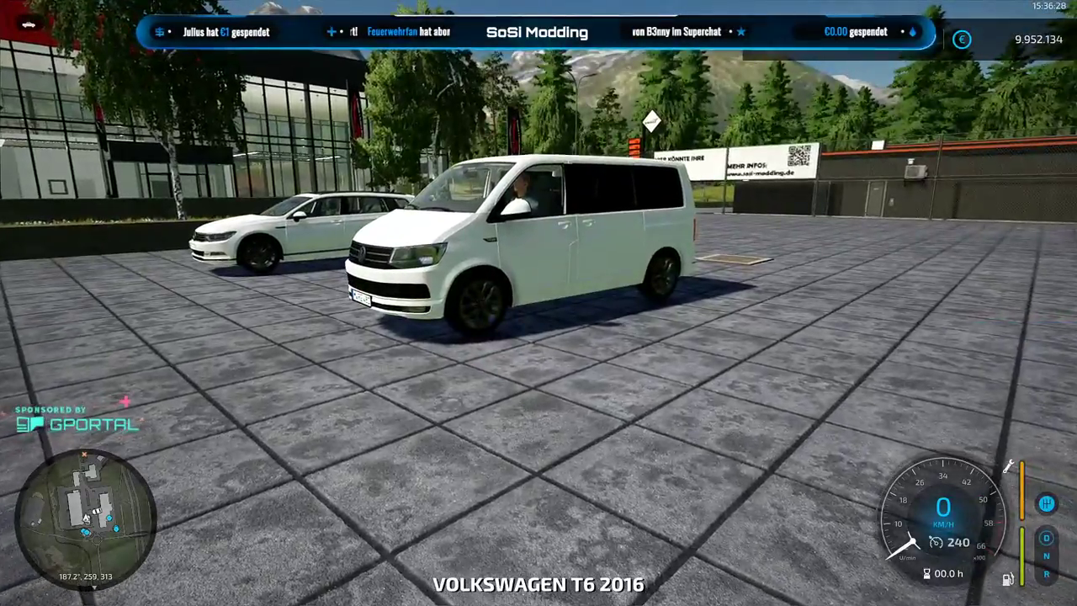
Step: Get out of the white VW T6 on foot, walk to its rear and open the tailgate
key(w)
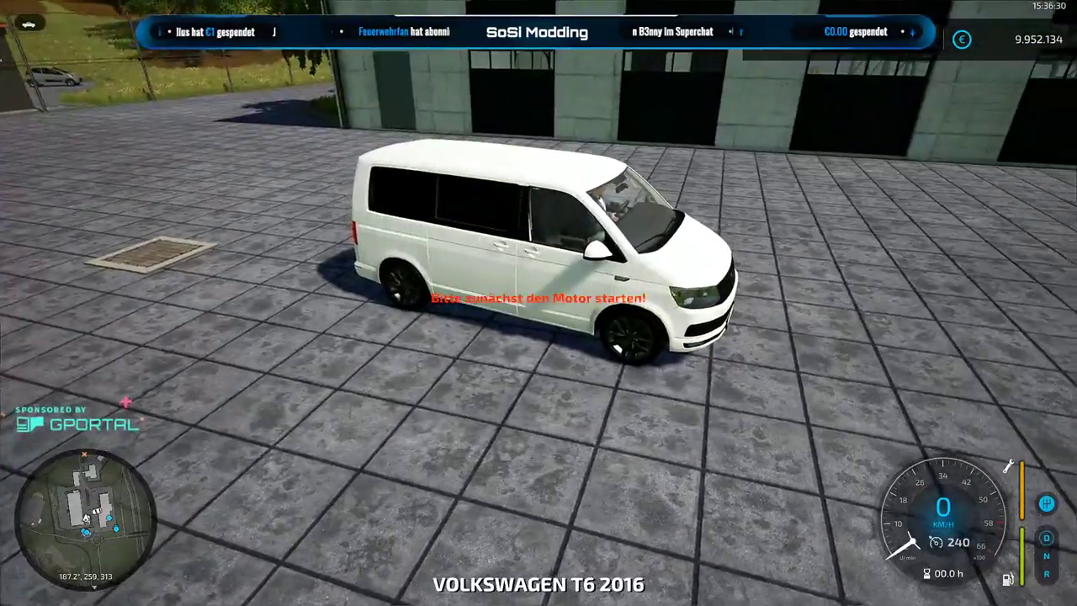
key(e)
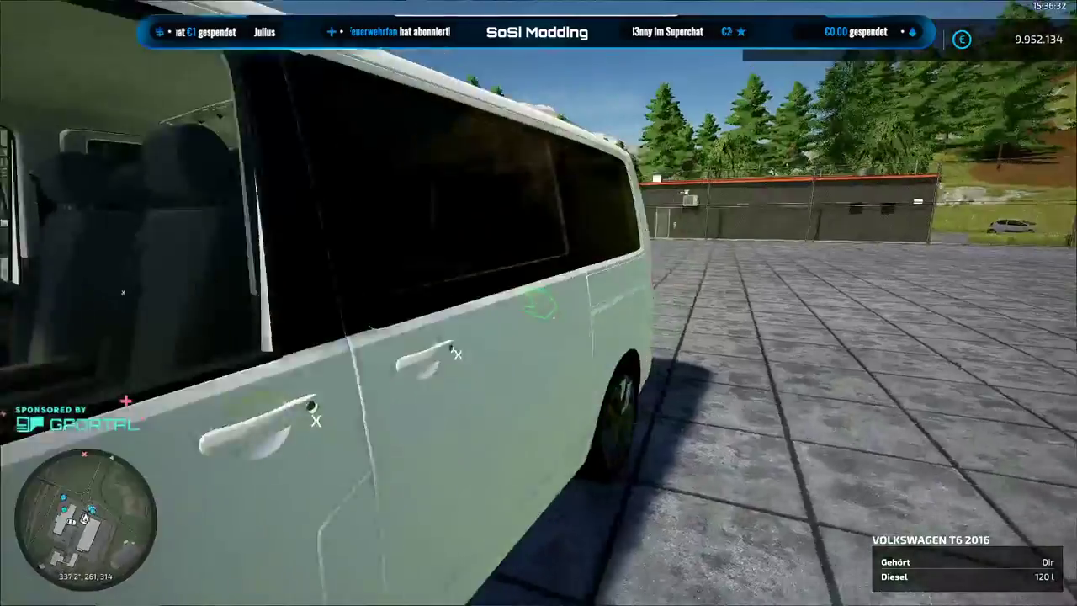
key(w)
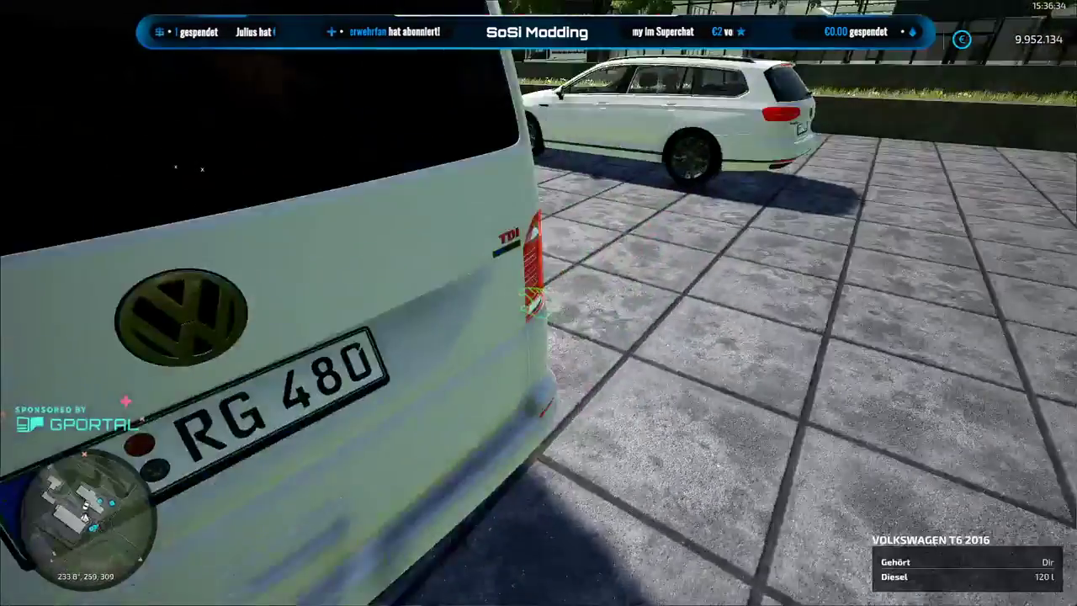
click(539, 302)
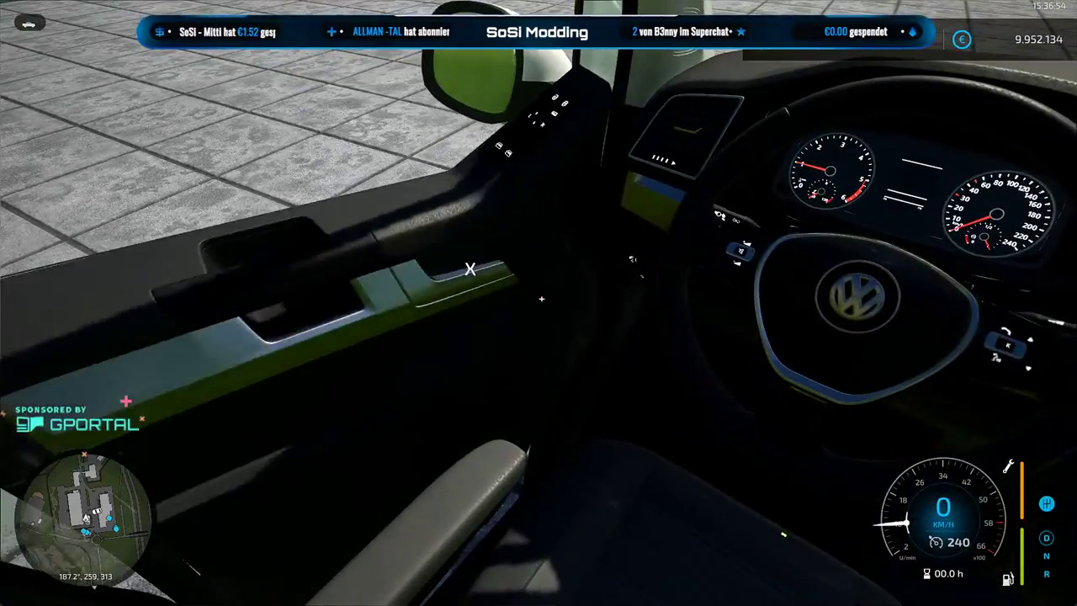
Step: Drive the T6 van briefly forward and to the right, then get out
key(w)
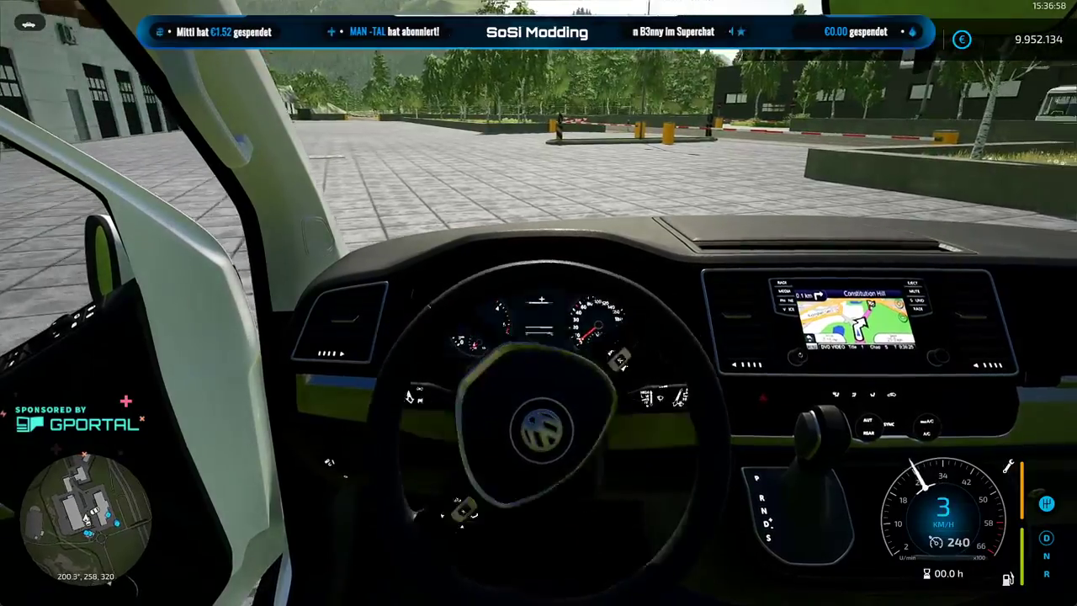
key(d)
key(w)
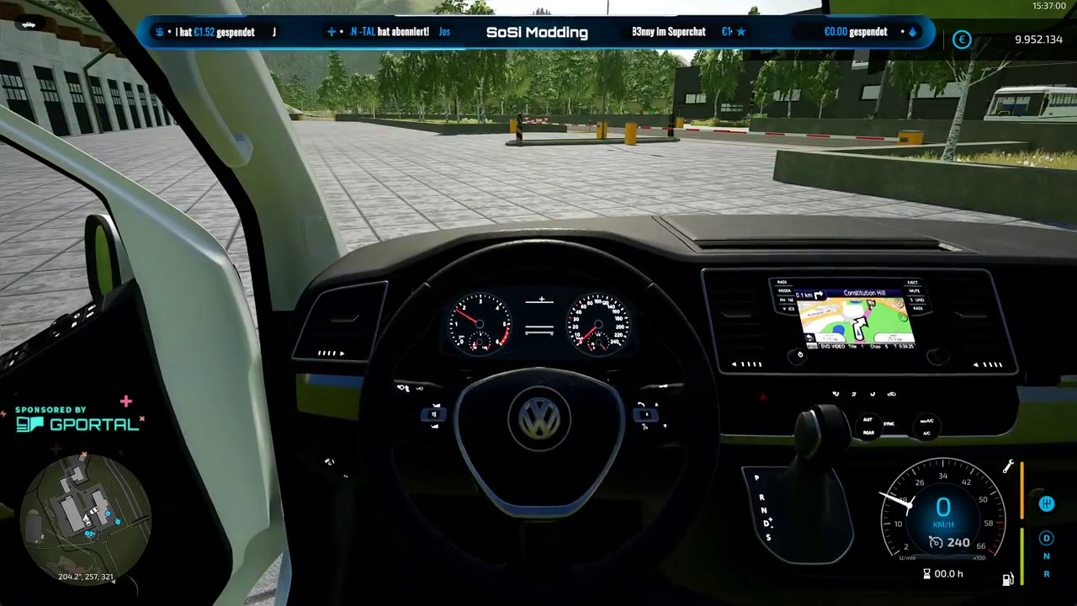
key(e)
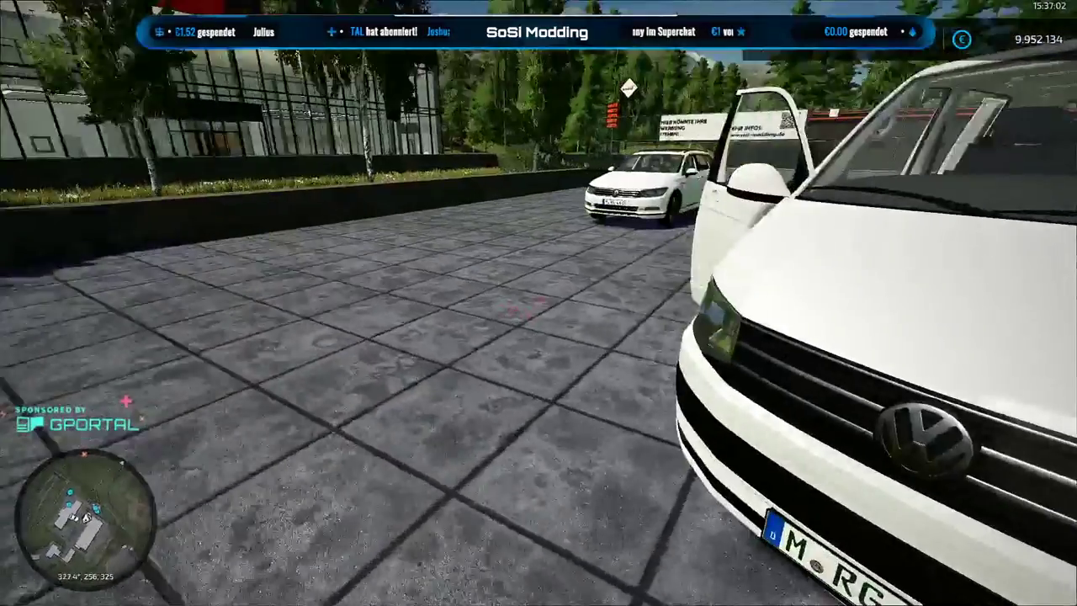
Step: Get into the white Passat, drive it in chase-camera view, then cycle through the vehicles
key(w)
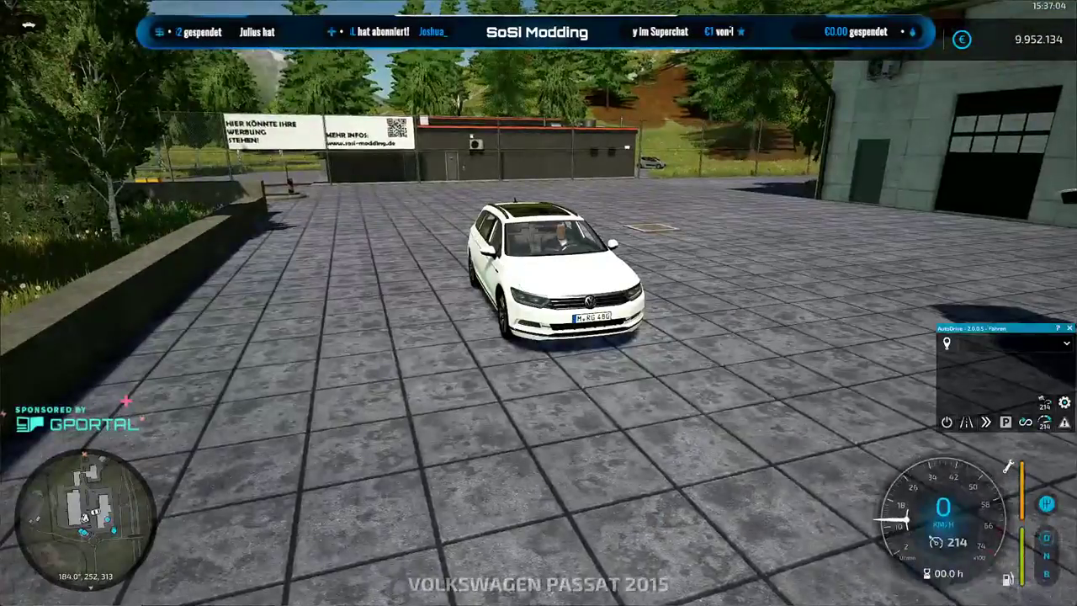
key(e)
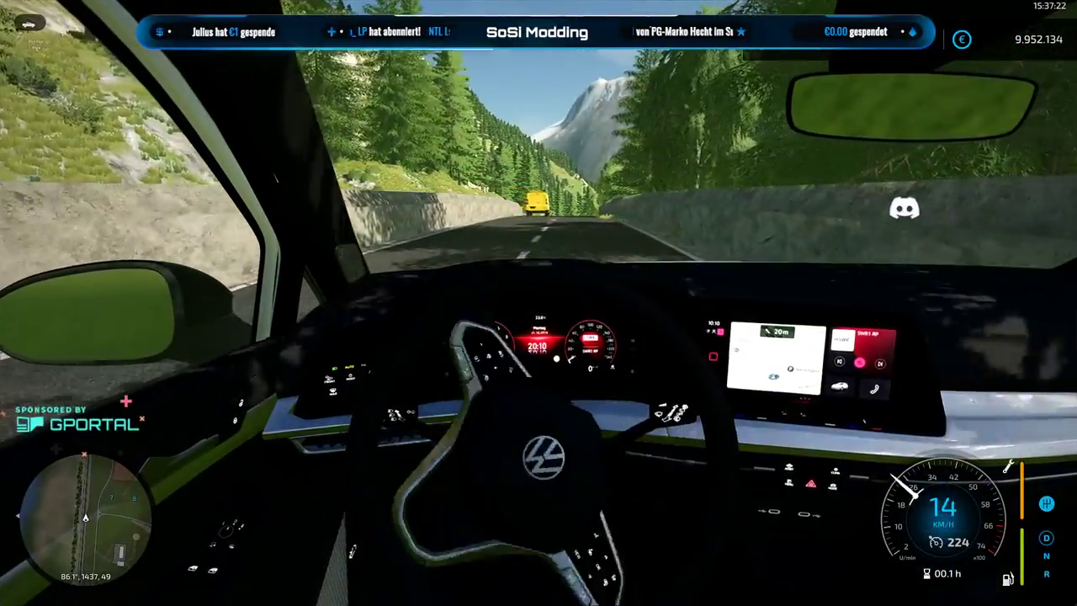
key(c)
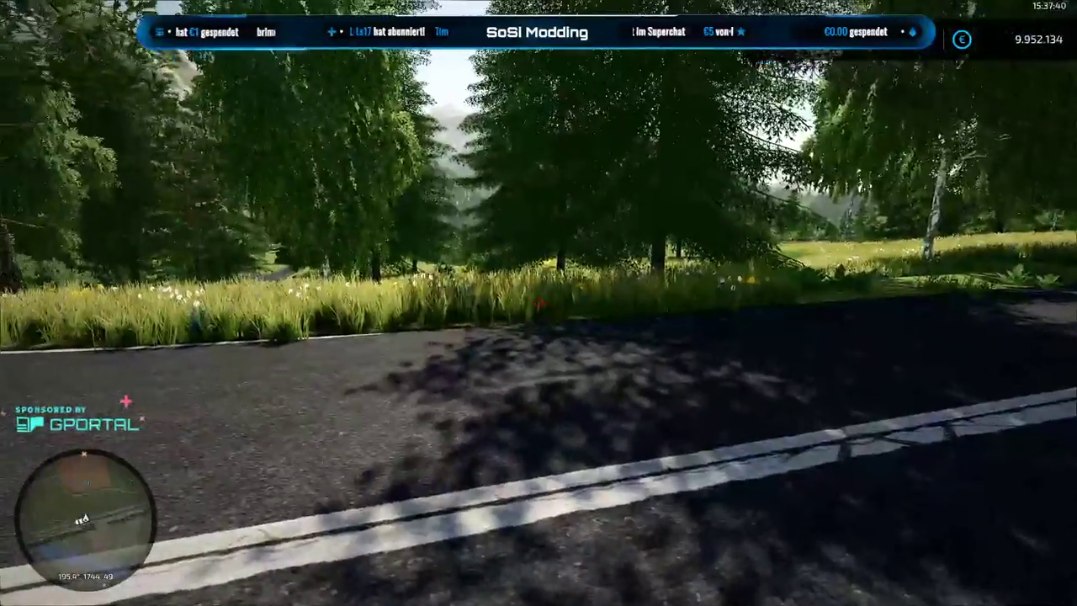
key(Tab)
key(Tab)
key(Tab)
key(Tab)
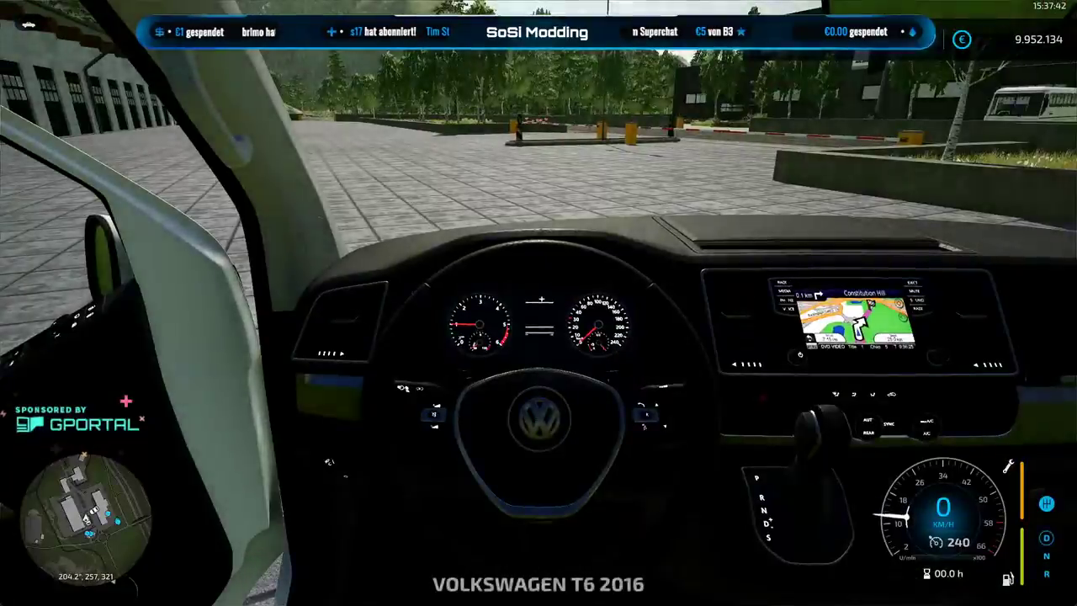
key(Tab)
Step: Open the shop's Autos category and select the Defender 90 for configuration
key(p)
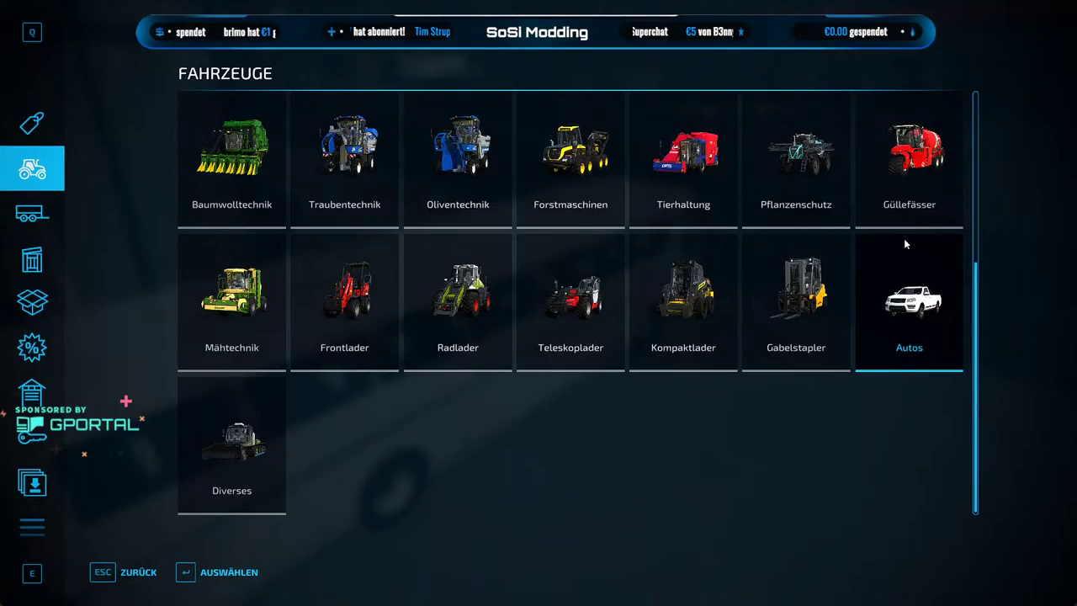
click(905, 244)
scroll(643, 276, down, 4)
scroll(643, 275, down, 2)
scroll(609, 310, down, 2)
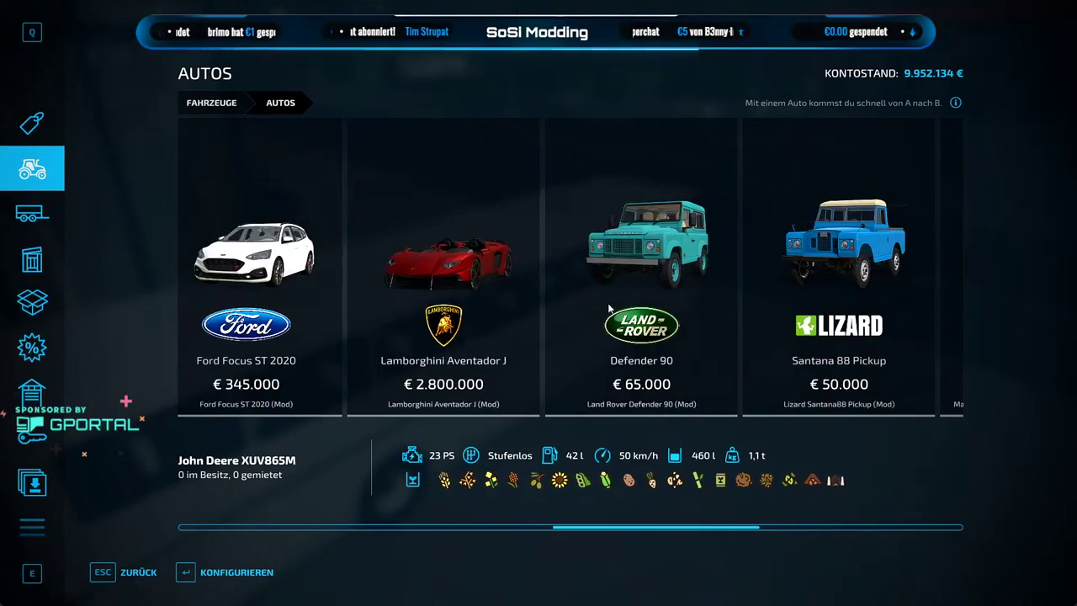
click(609, 308)
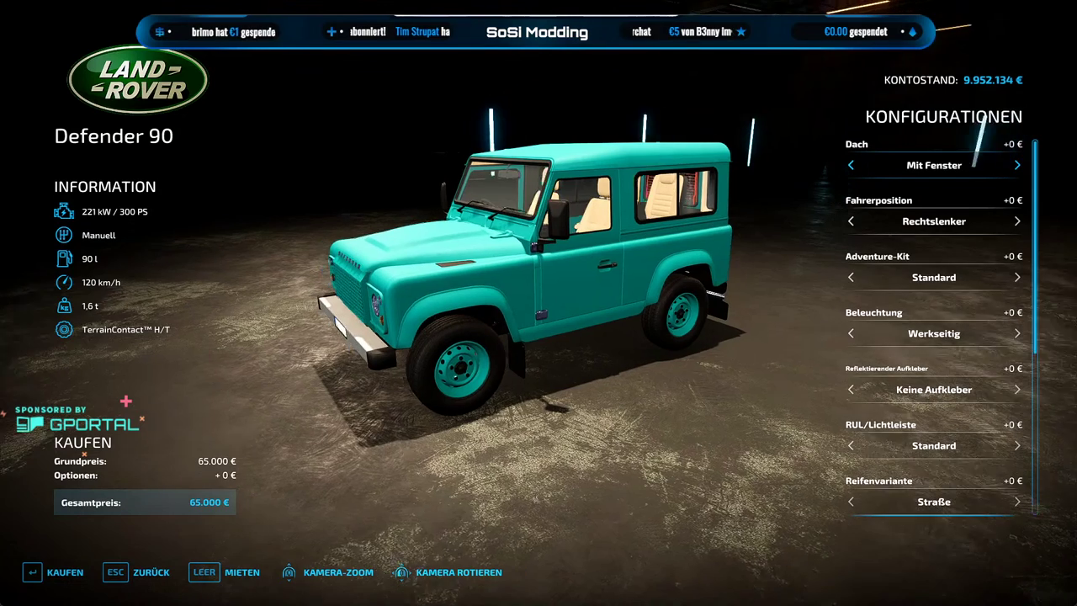
Step: Try the Adventure-Kit options, leaving it Standard, with lighting set to Werkseitig
click(1018, 279)
click(1018, 279)
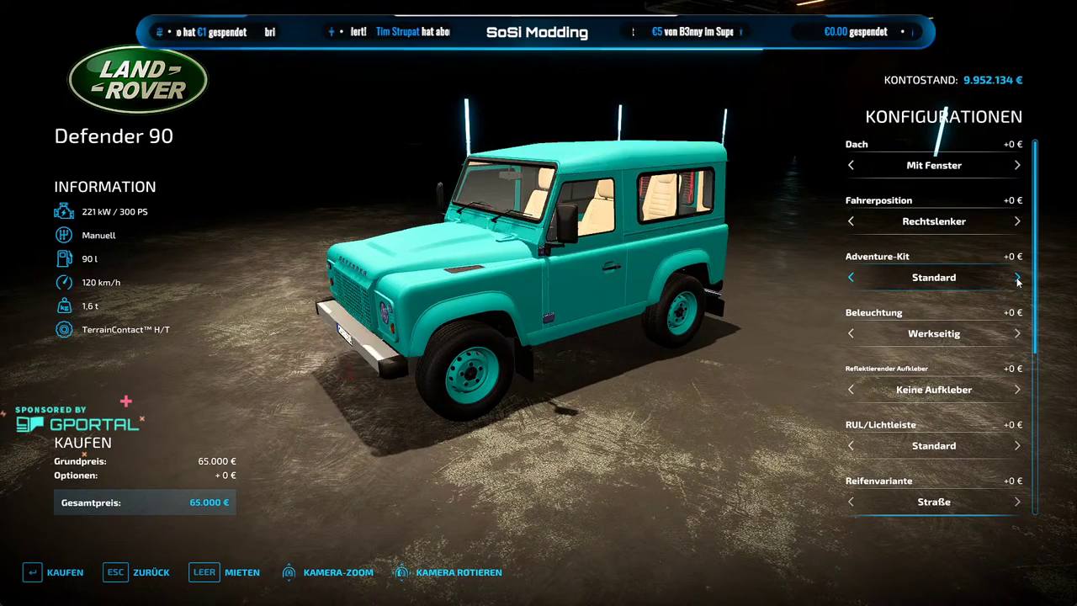
click(851, 279)
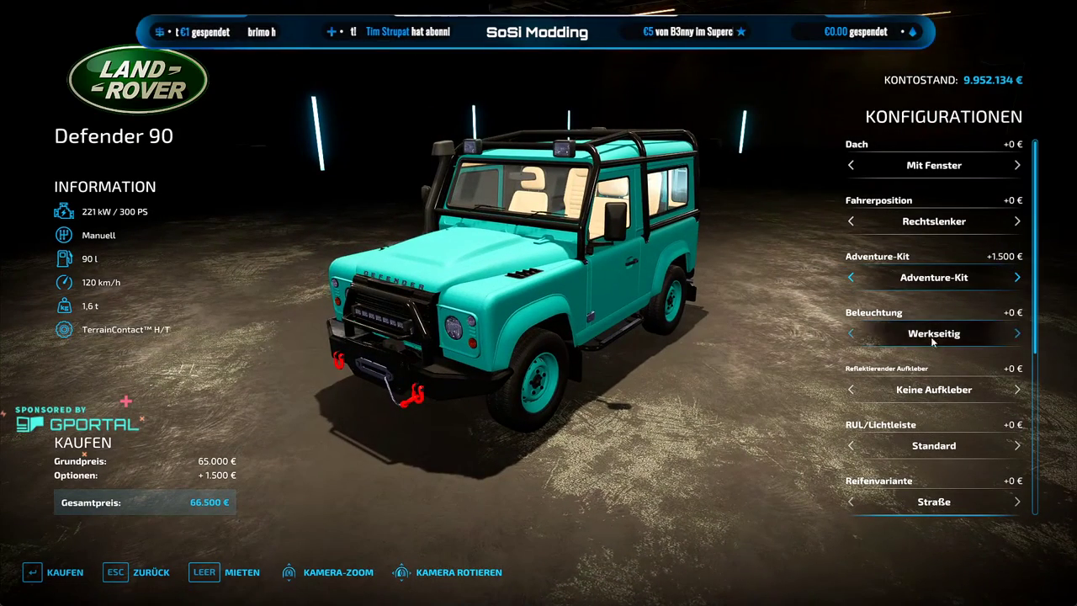
click(1015, 283)
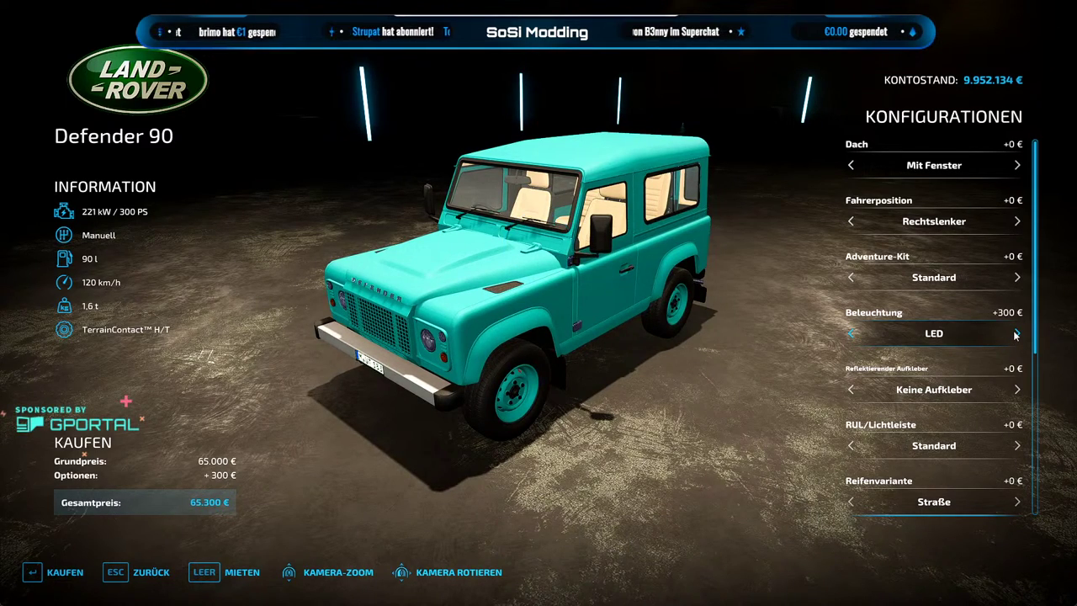
click(1016, 335)
Step: Cycle the reflective decals through Bau, Polizei and Rettung, settling on Polizei
click(1018, 389)
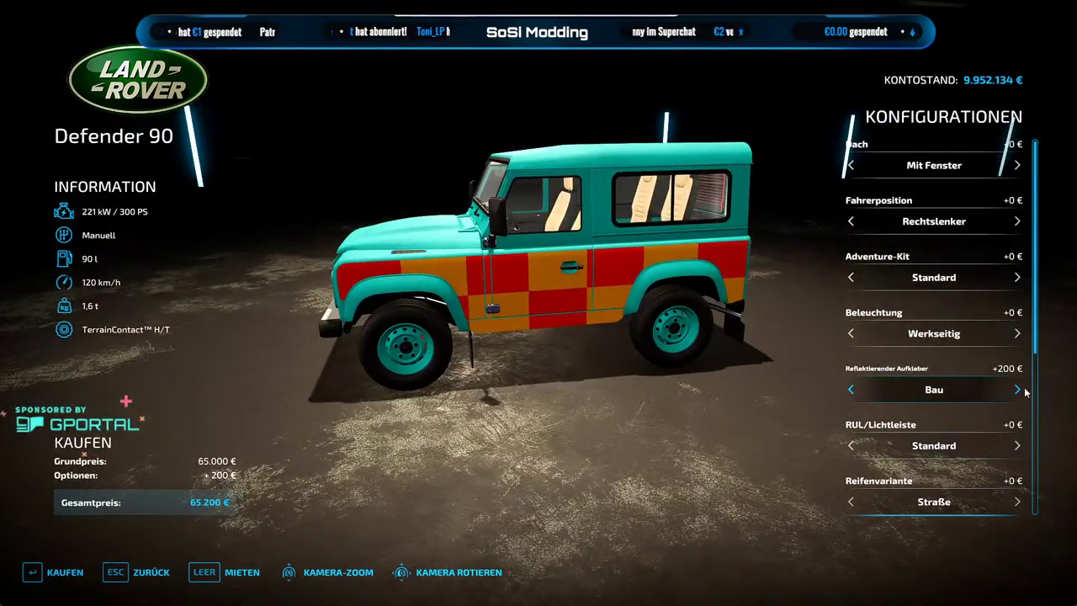
click(1018, 390)
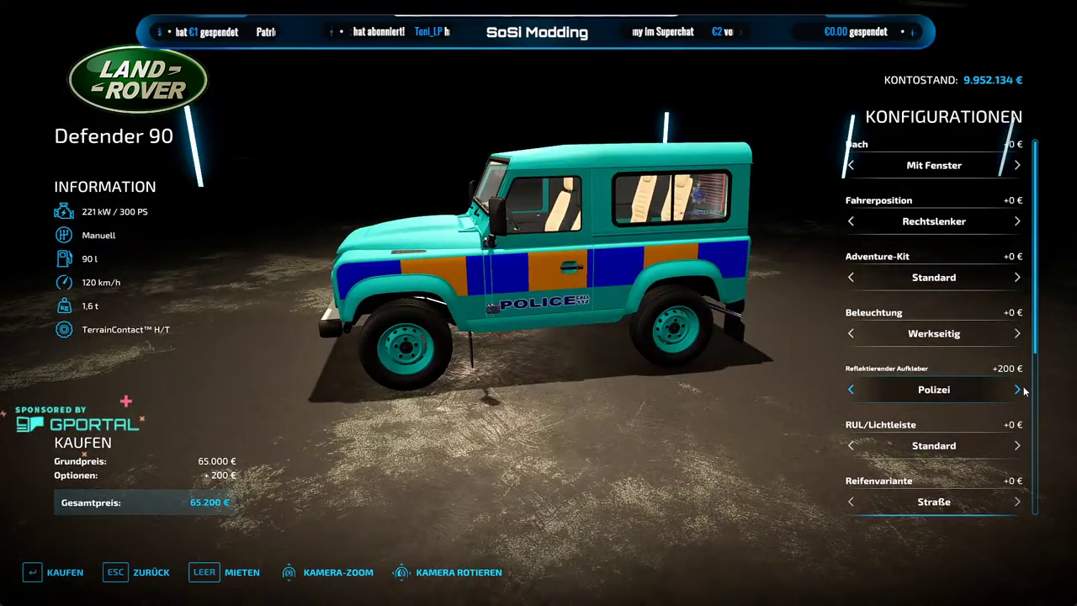
scroll(580, 326, up, 5)
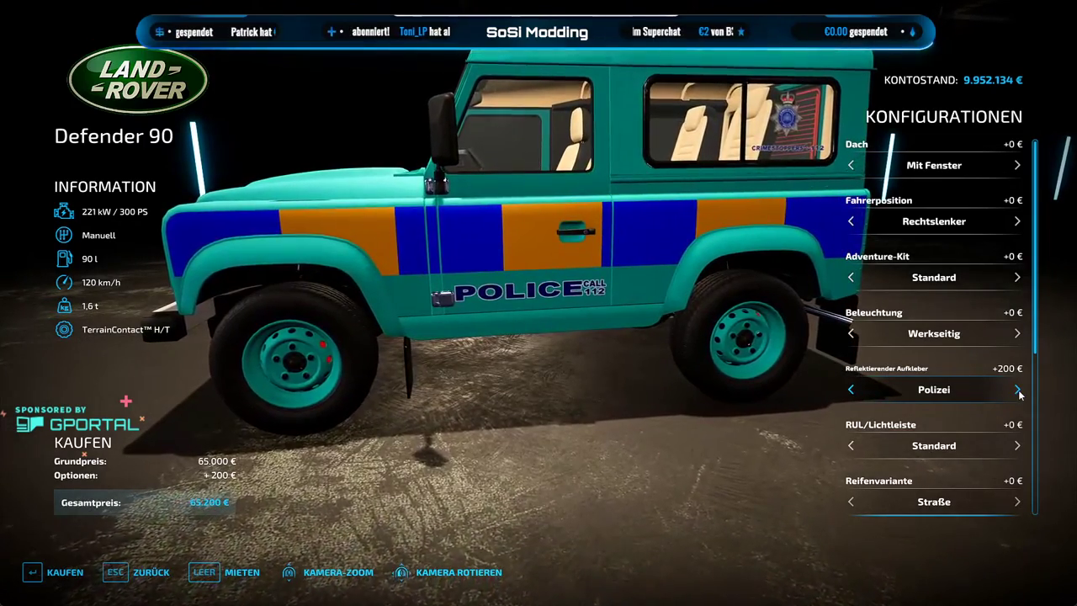
click(1019, 390)
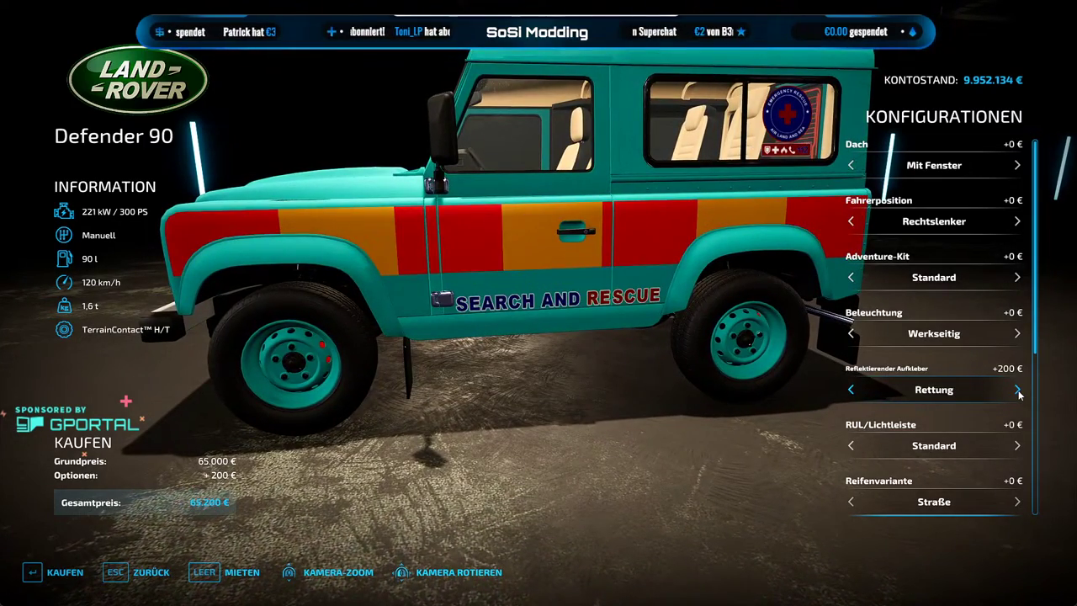
right_drag(988, 387, 892, 387)
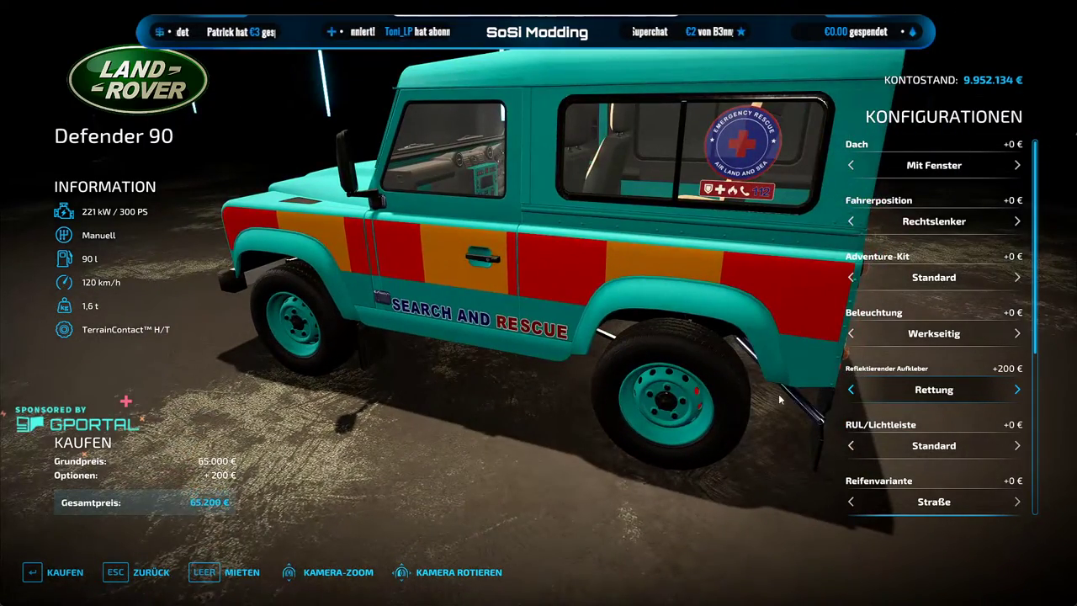
click(1017, 394)
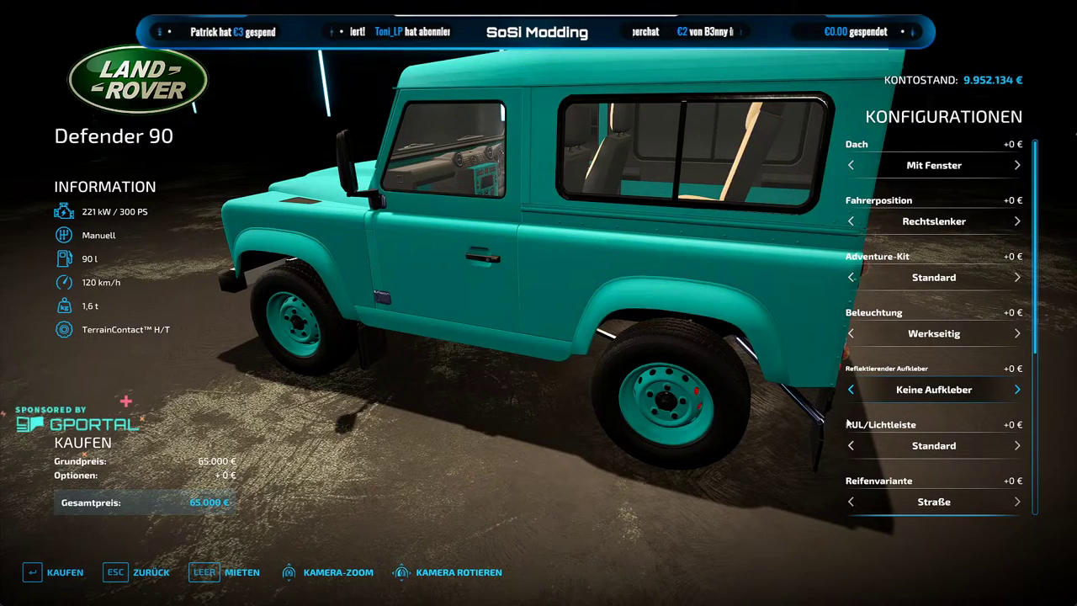
click(851, 390)
click(851, 390)
right_drag(851, 389, 685, 304)
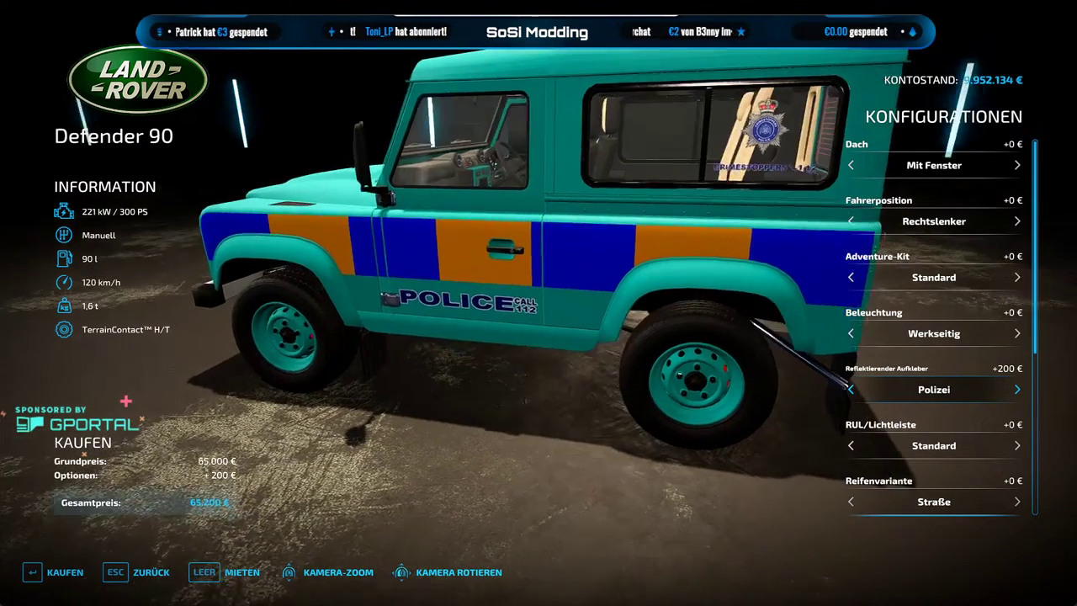
Step: Set the Defender's main body colour to Silber Matt after trying white
scroll(974, 340, down, 5)
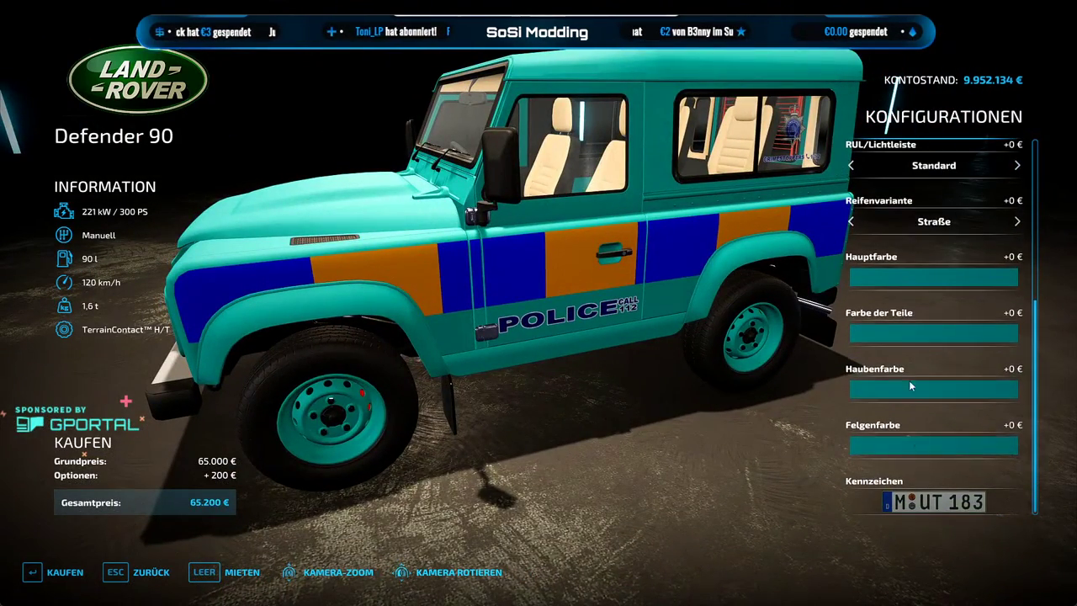
click(894, 275)
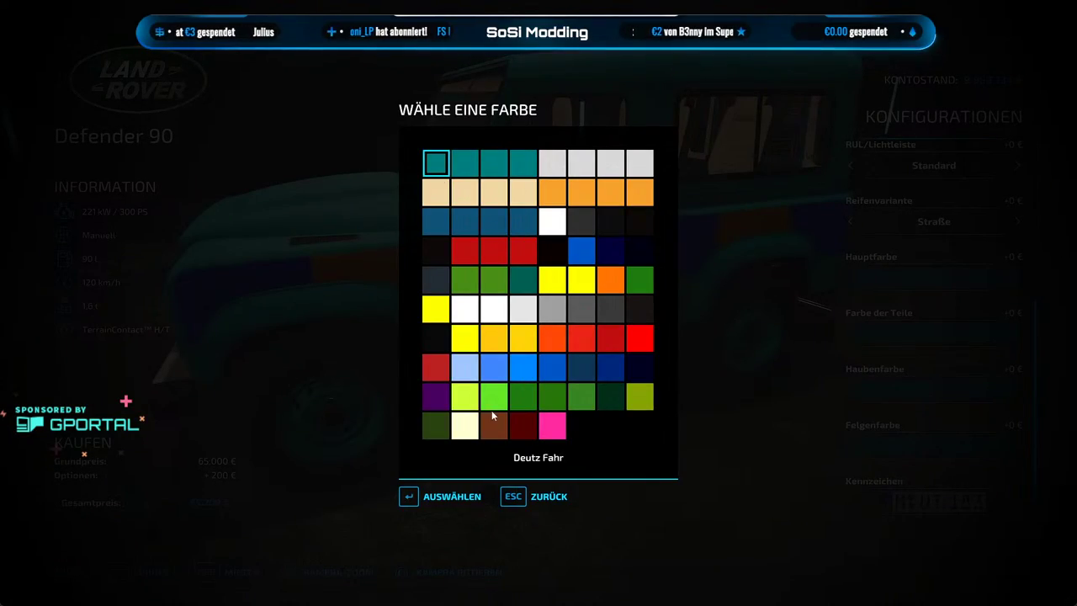
click(483, 320)
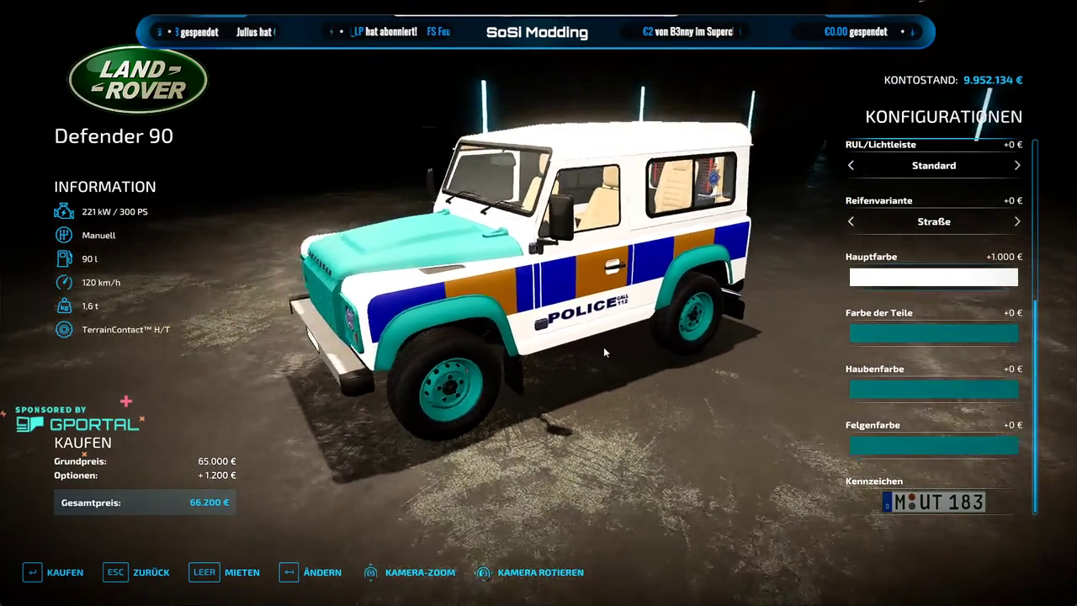
click(930, 275)
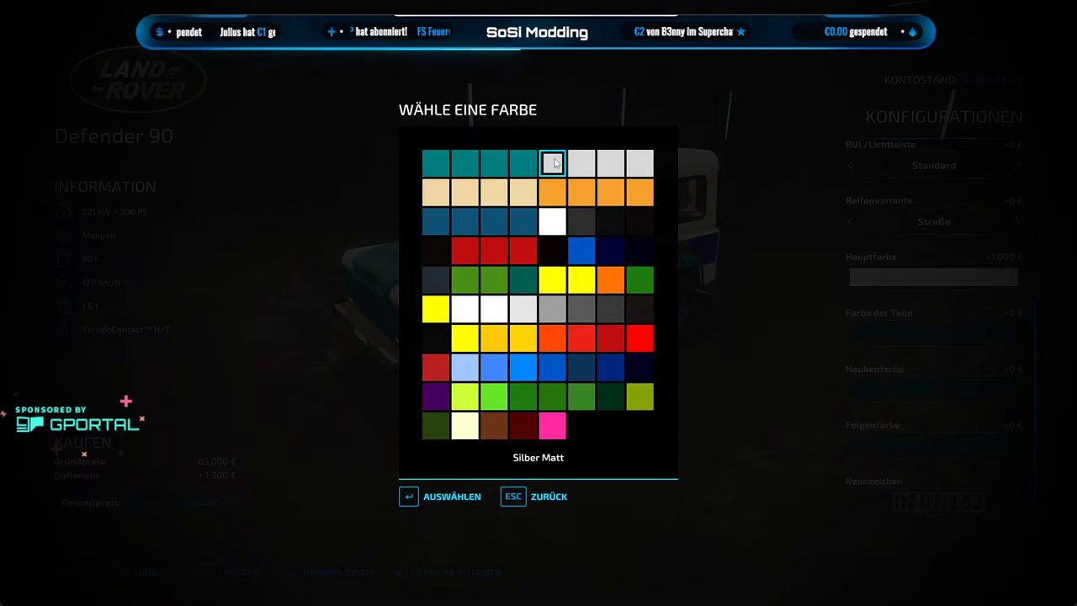
click(554, 162)
click(901, 274)
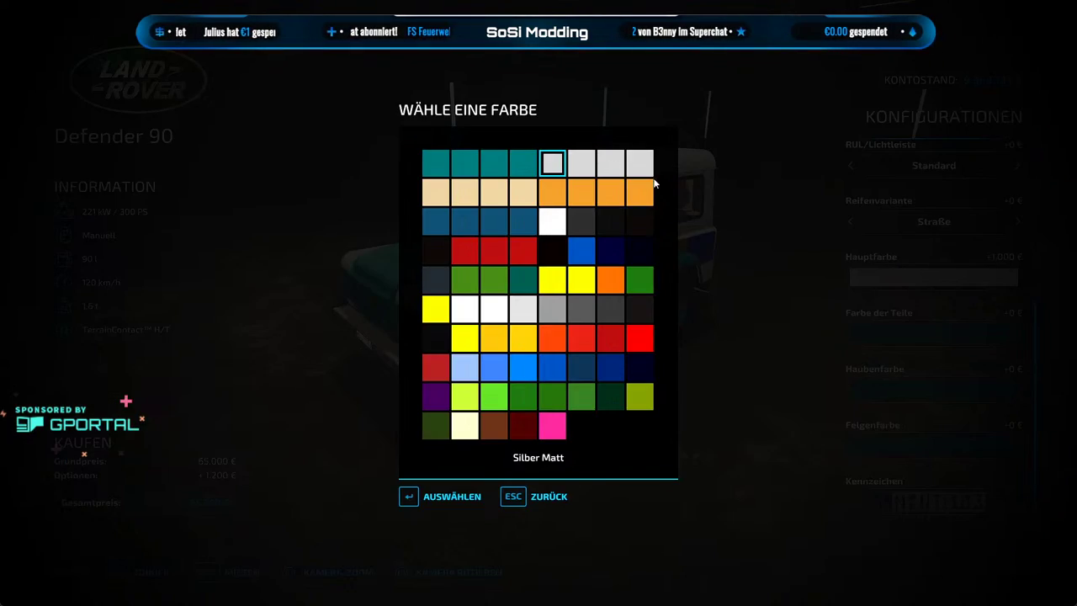
key(Escape)
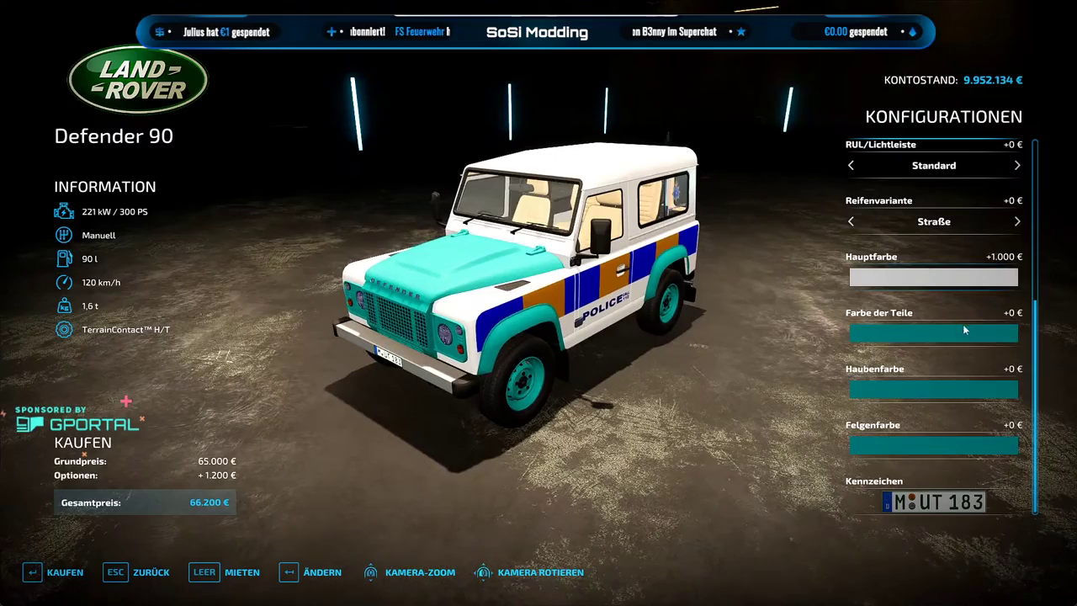
Step: Paint the parts Silber Metallic and the bonnet silver
click(963, 324)
click(639, 164)
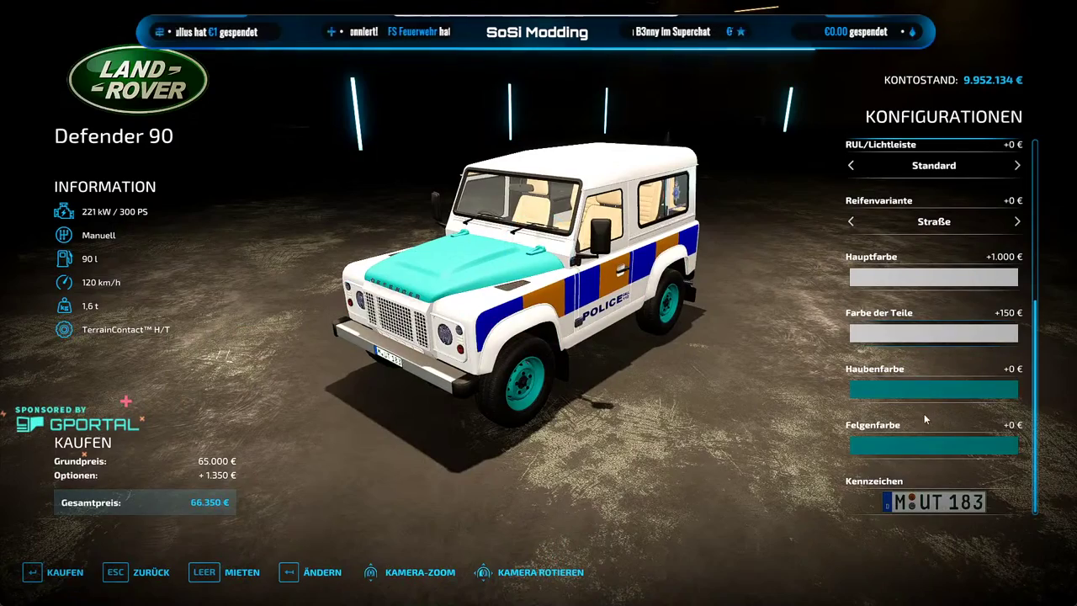
click(909, 335)
click(640, 171)
click(914, 454)
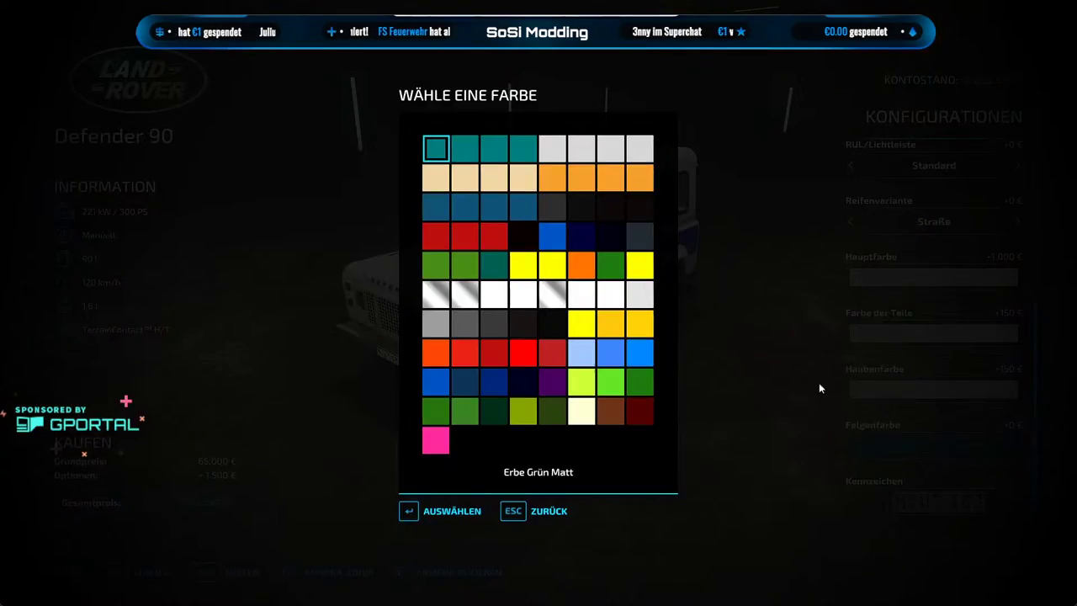
click(639, 149)
Step: Set the roof light bar to the second police variant, Polizei (2), after trying the construction one
scroll(952, 359, up, 1)
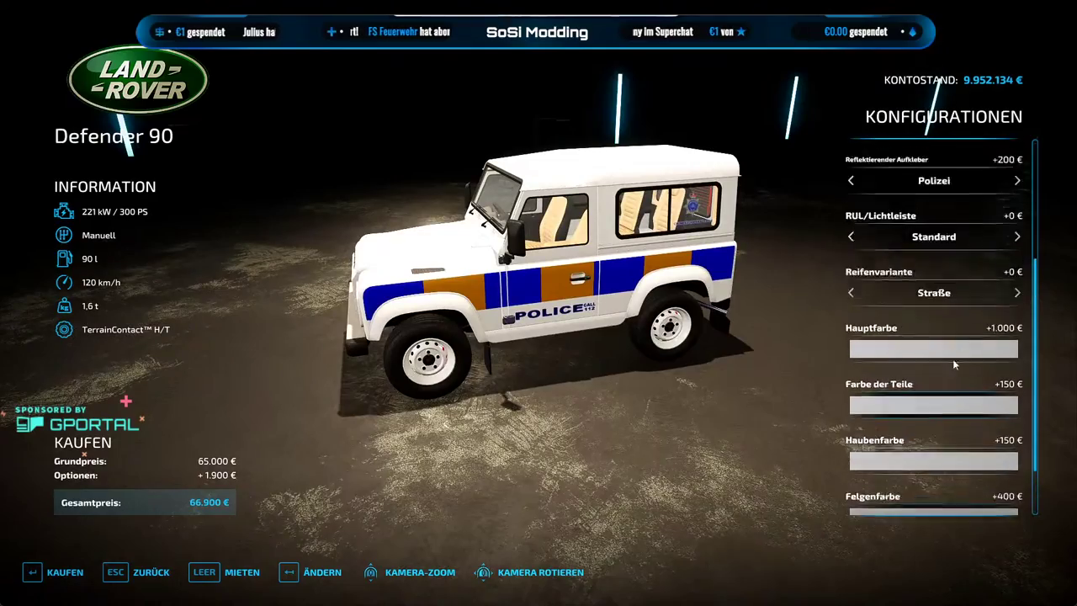
scroll(993, 309, up, 1)
click(1018, 263)
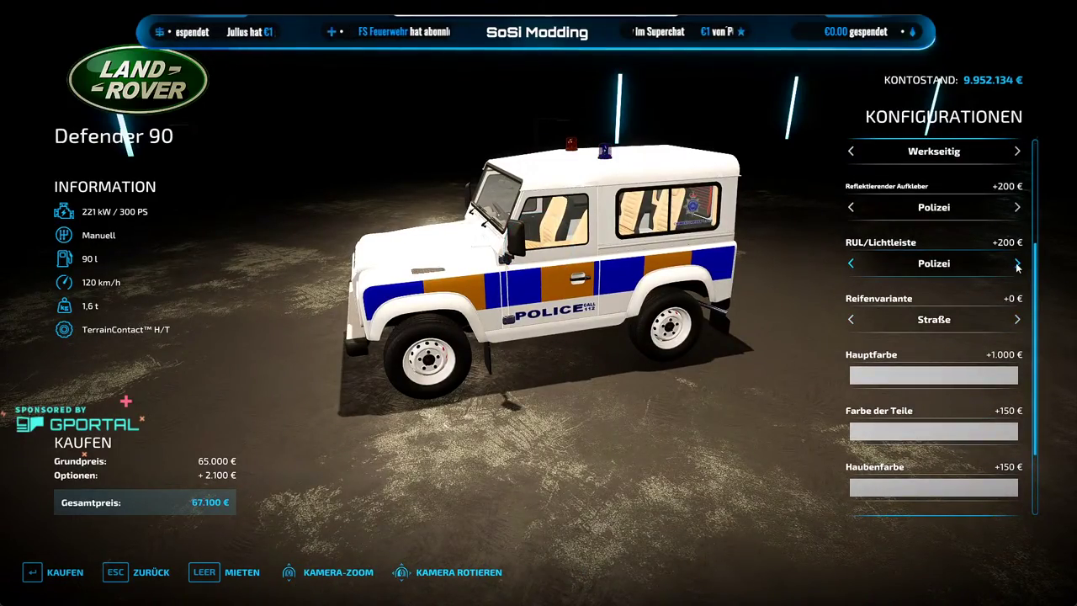
mouse_move(827, 276)
right_down()
mouse_move(757, 404)
mouse_move(539, 395)
mouse_move(995, 341)
right_up()
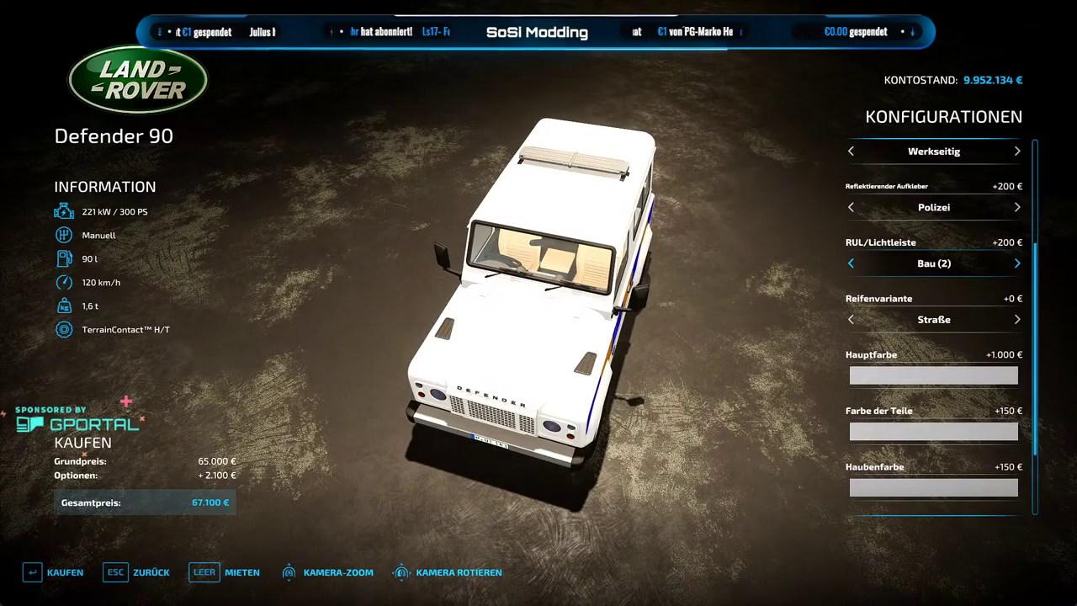
right_drag(1017, 319, 373, 149)
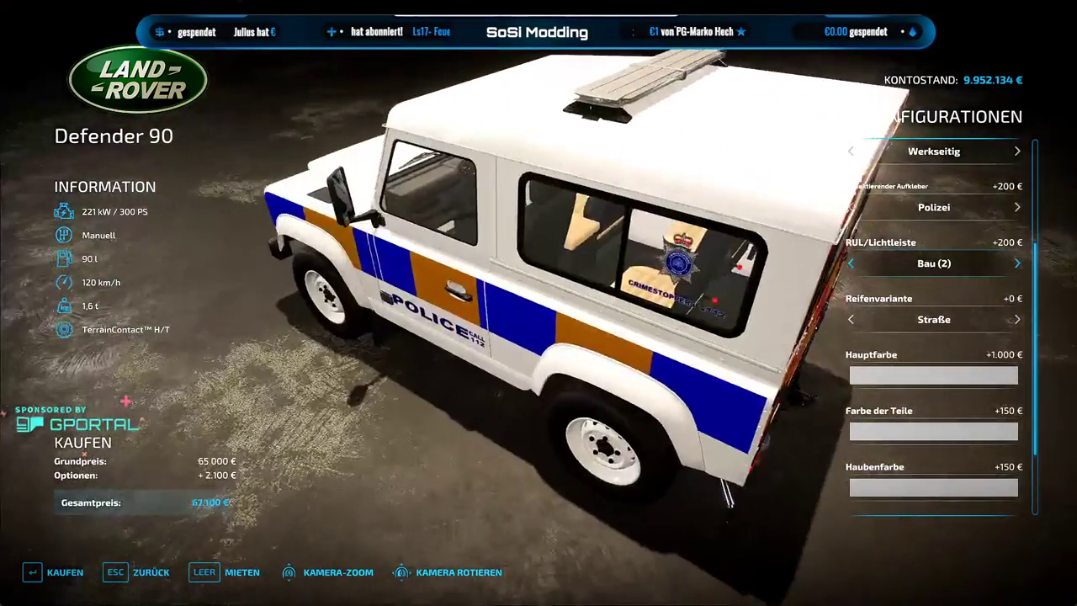
right_drag(372, 149, 1031, 259)
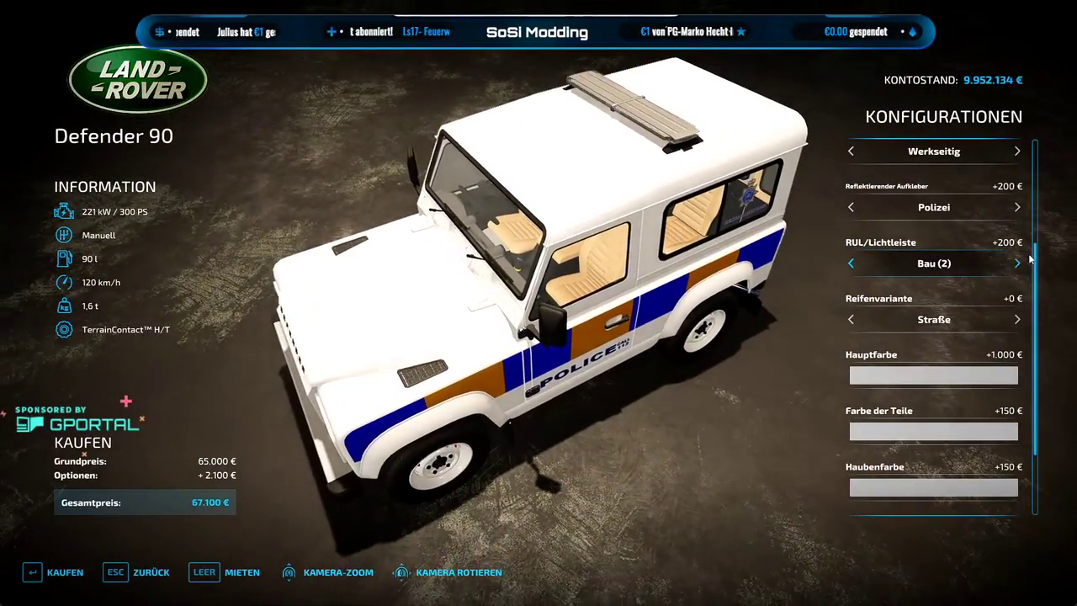
click(1019, 264)
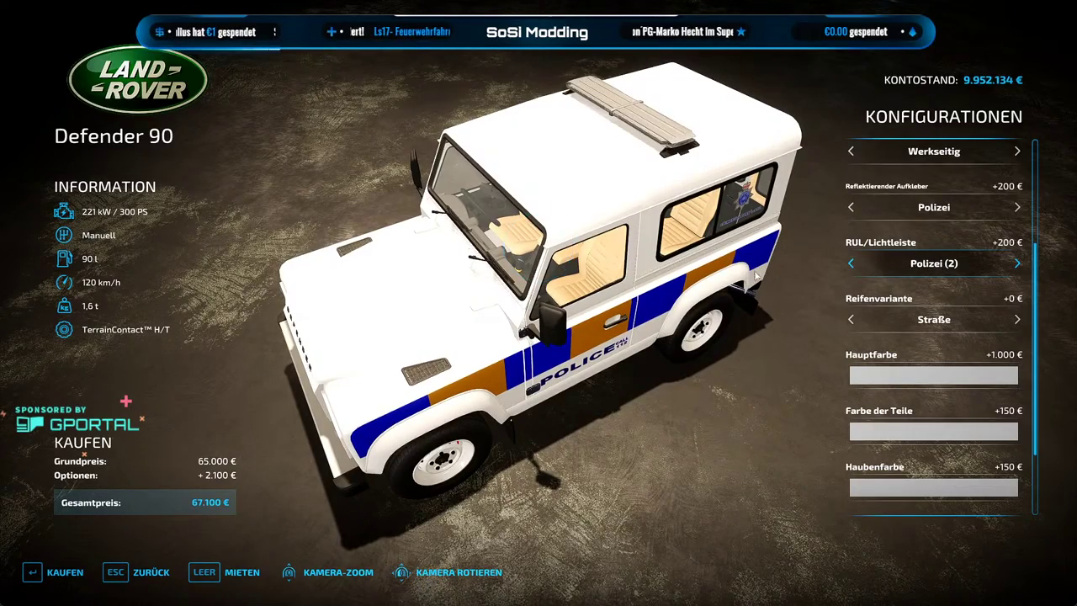
right_drag(756, 276, 940, 151)
Step: Fit the full Adventure-Kit with roll cage and snorkel, inspecting it from several angles
scroll(965, 248, up, 2)
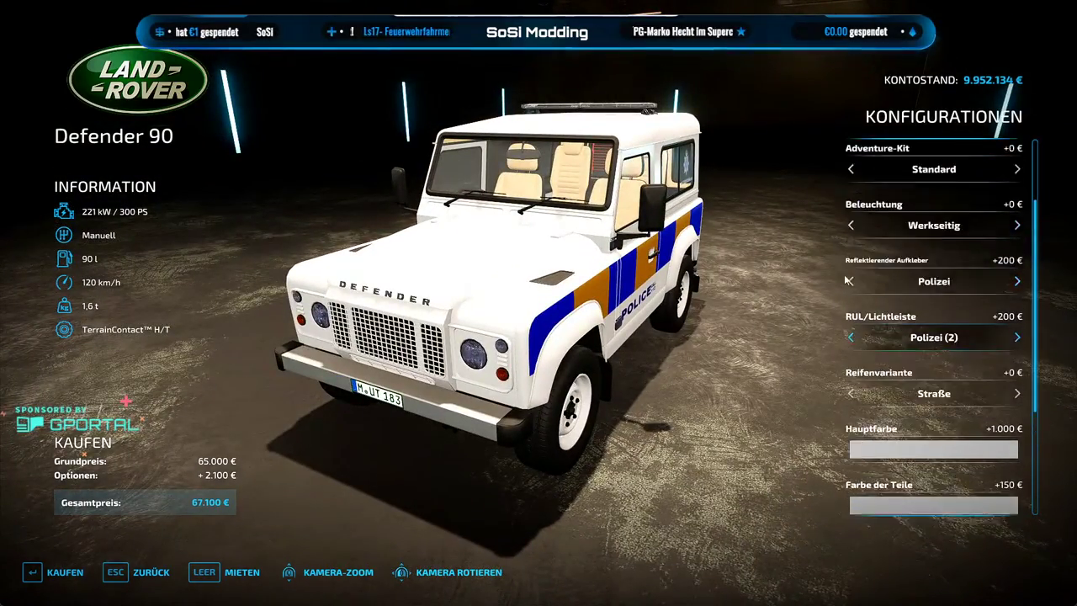
right_drag(965, 248, 825, 303)
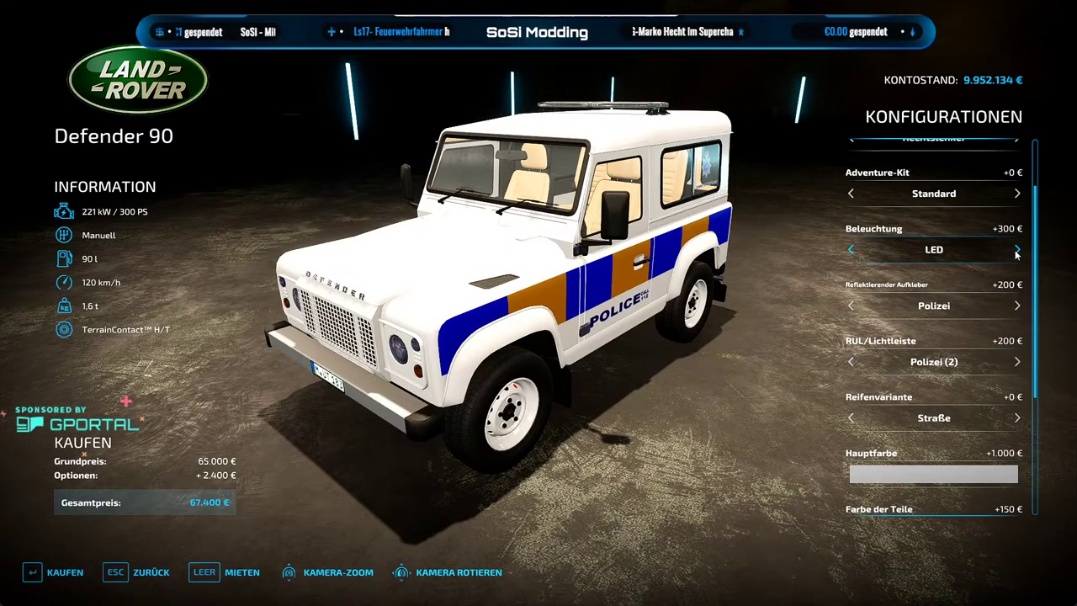
right_drag(722, 279, 985, 210)
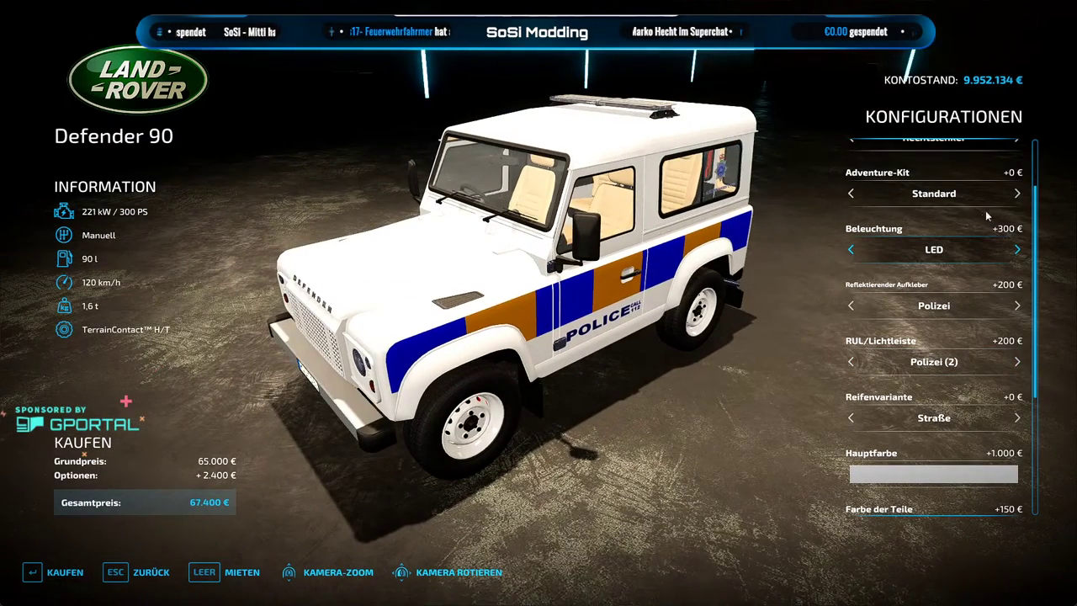
scroll(986, 211, up, 2)
click(1018, 277)
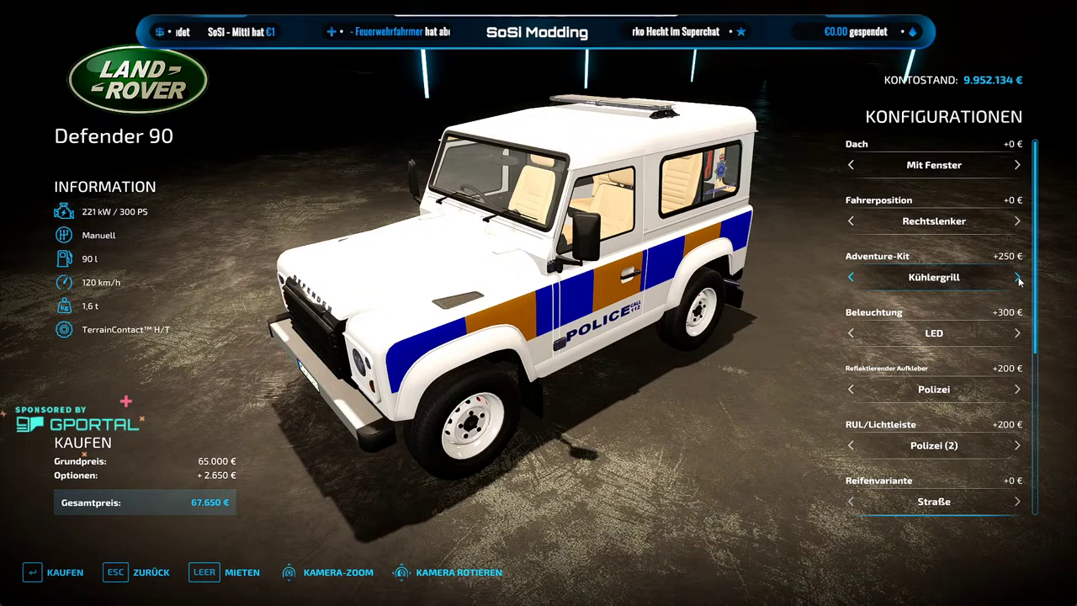
click(1018, 277)
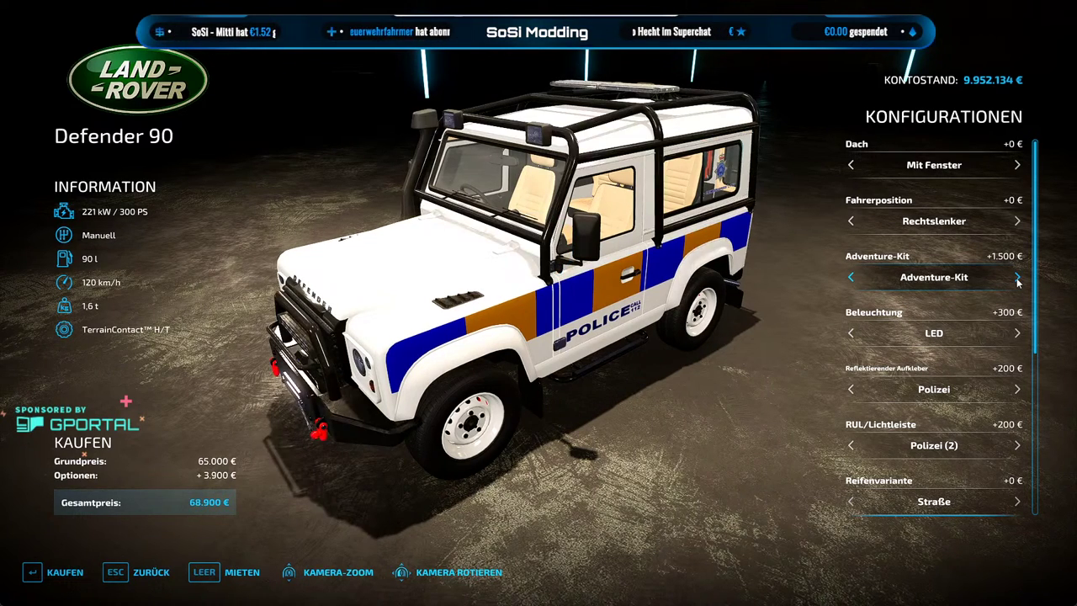
right_drag(757, 252, 383, 215)
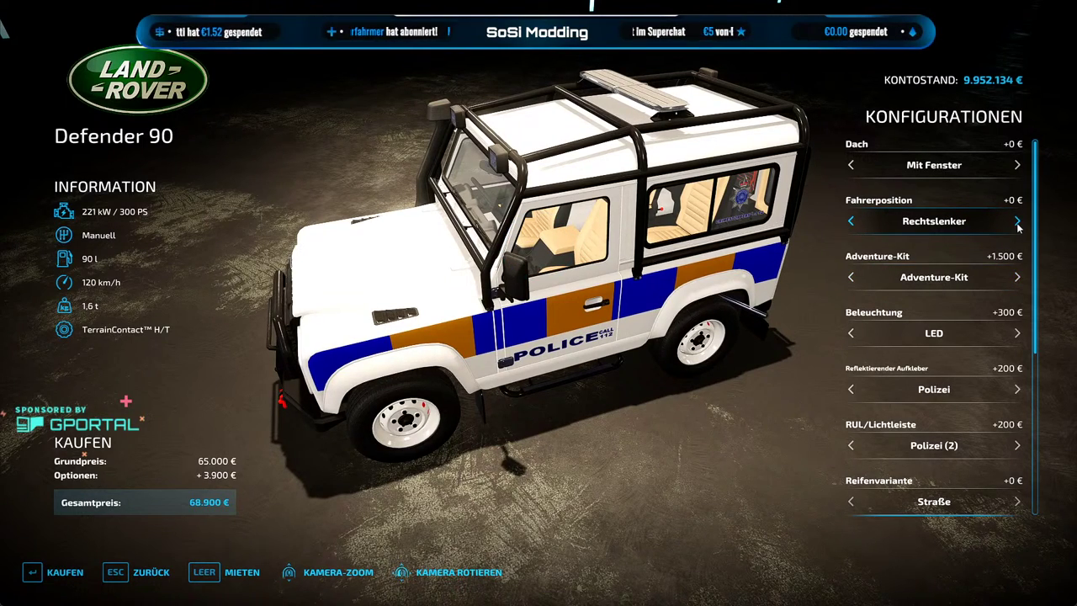
mouse_move(542, 272)
right_down()
mouse_move(471, 278)
mouse_move(995, 218)
right_up()
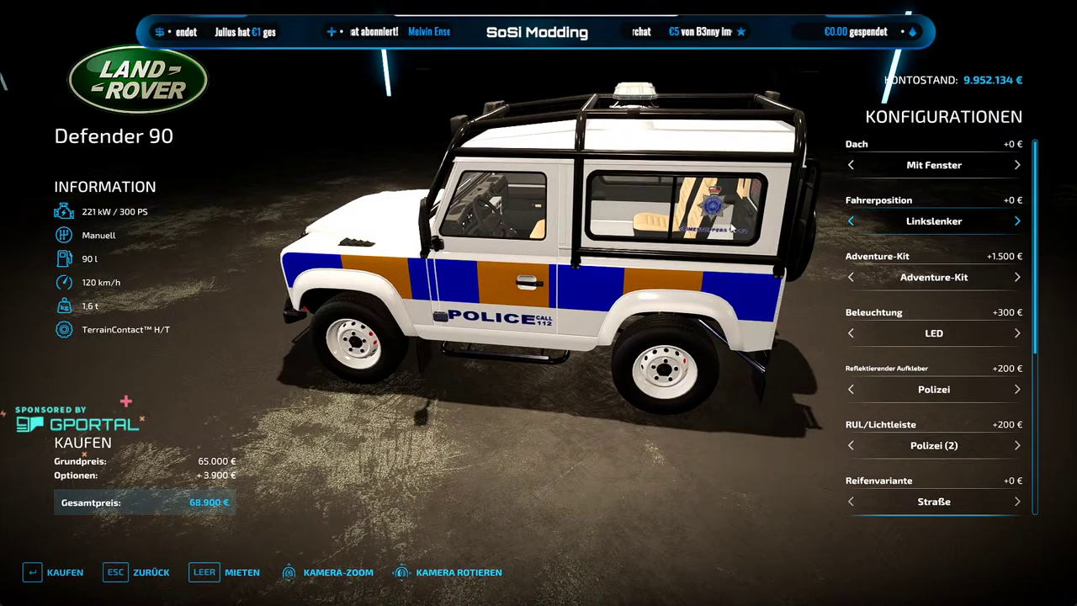
right_drag(1018, 223, 780, 244)
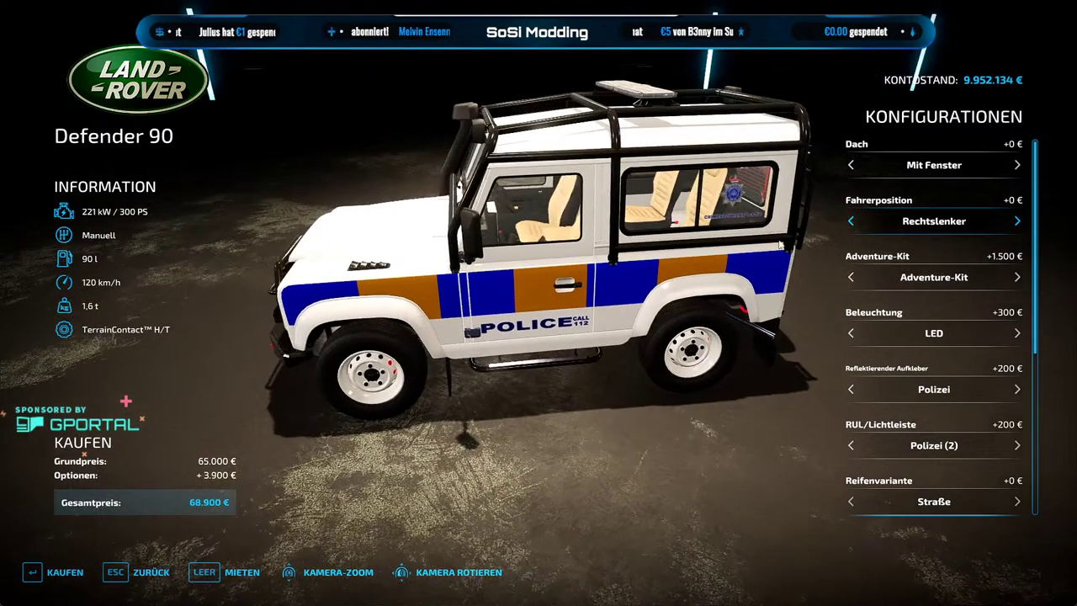
right_drag(1008, 221, 891, 243)
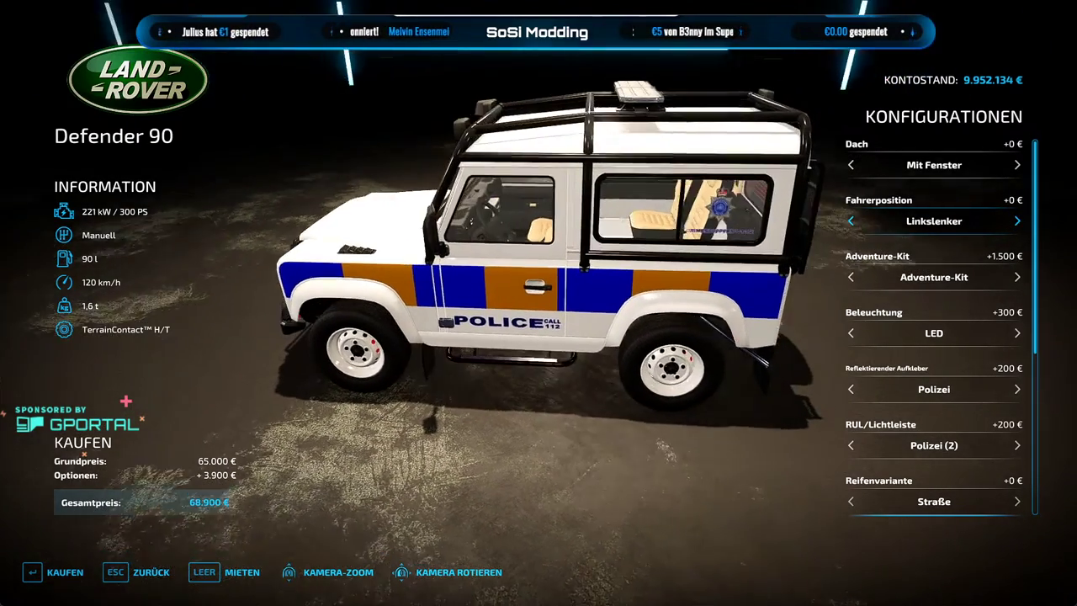
Step: Switch the roof to the windowless version and buy the configured Defender
click(1008, 172)
right_drag(1007, 172, 806, 191)
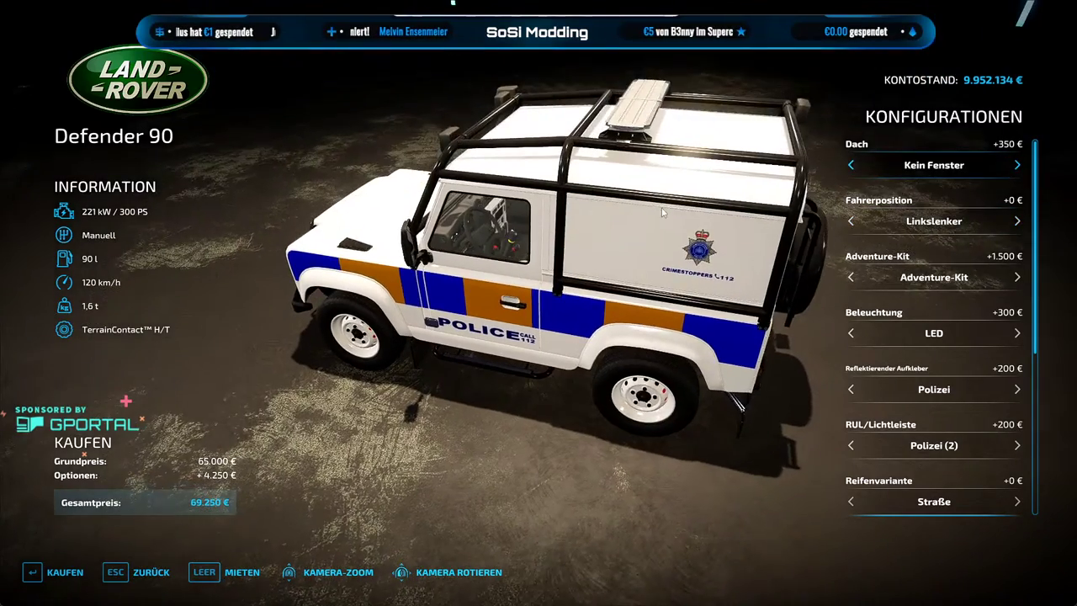
right_drag(606, 224, 685, 200)
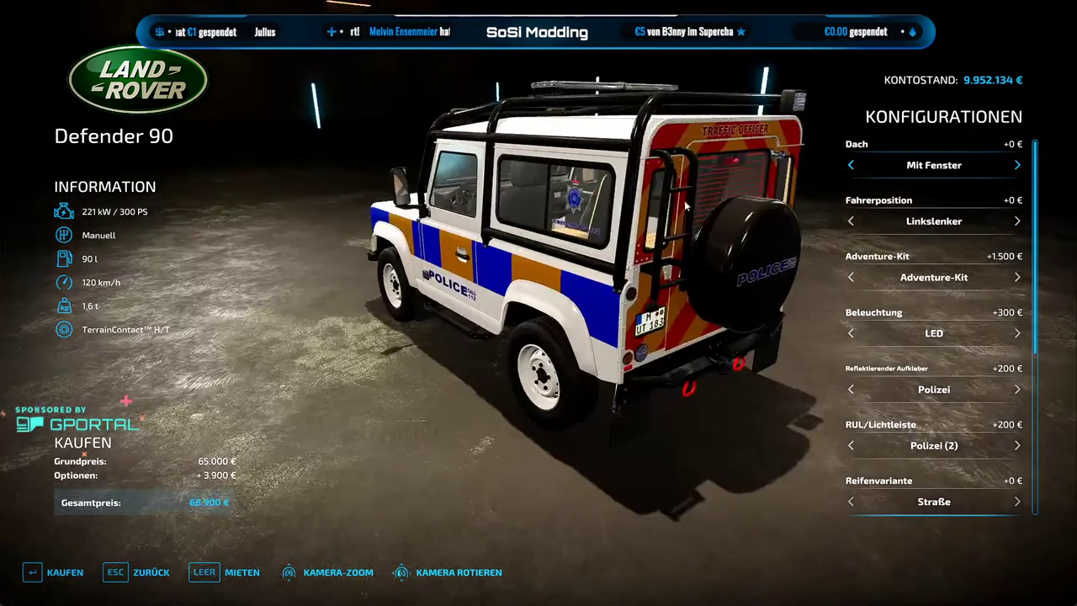
right_drag(1014, 171, 882, 171)
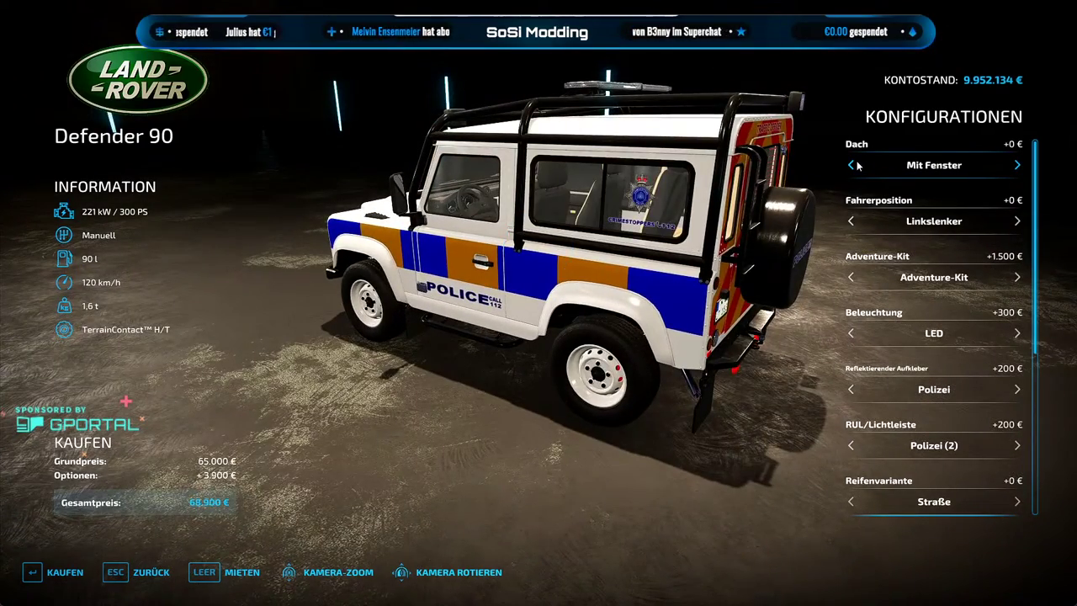
click(852, 166)
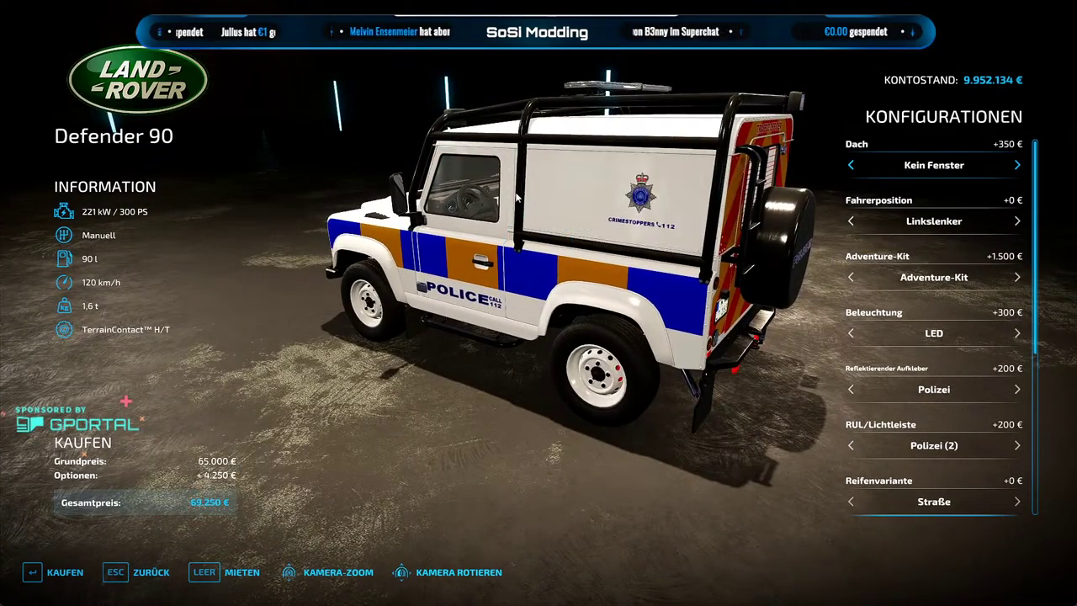
right_drag(858, 166, 755, 213)
key(Return)
Step: Confirm the Defender purchase, leave the shop and take control of the new Defender
key(Return)
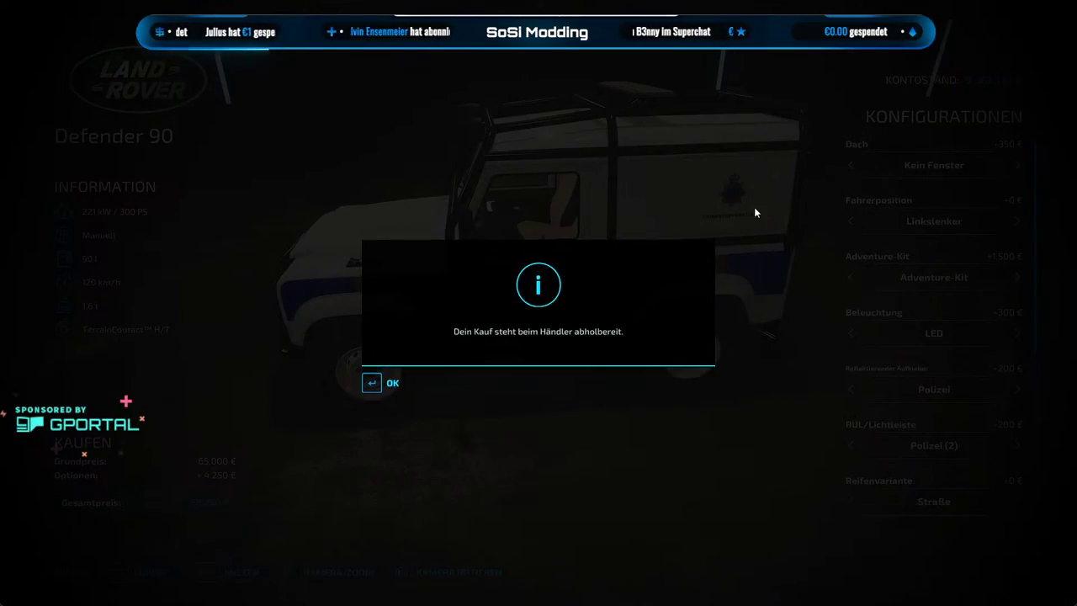
key(Return)
key(Escape)
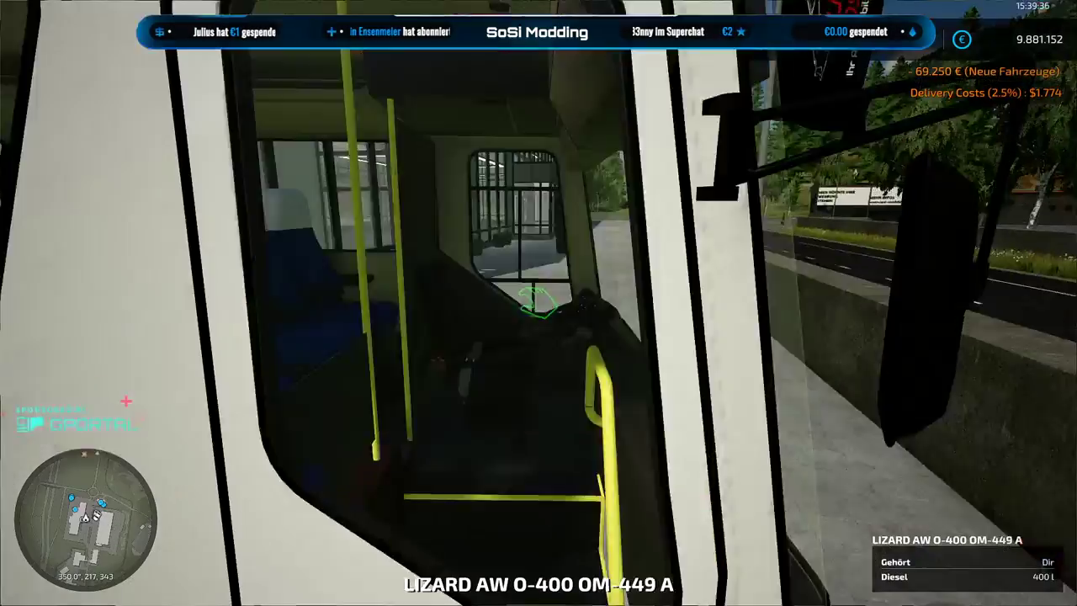
key(Tab)
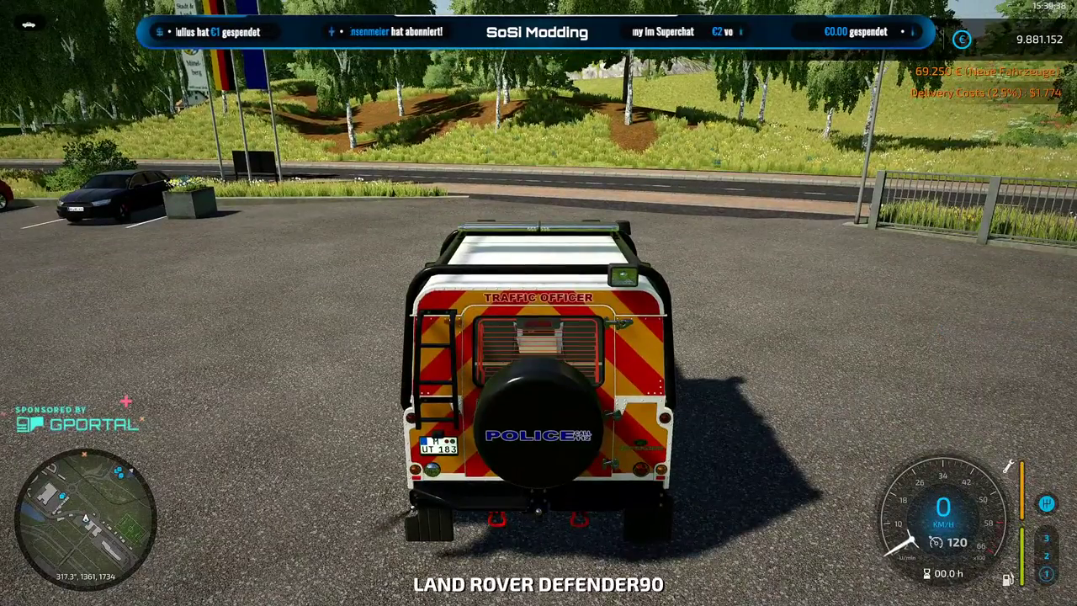
Step: Drive the police Defender forward, turn left onto the road and accelerate along it
key(w)
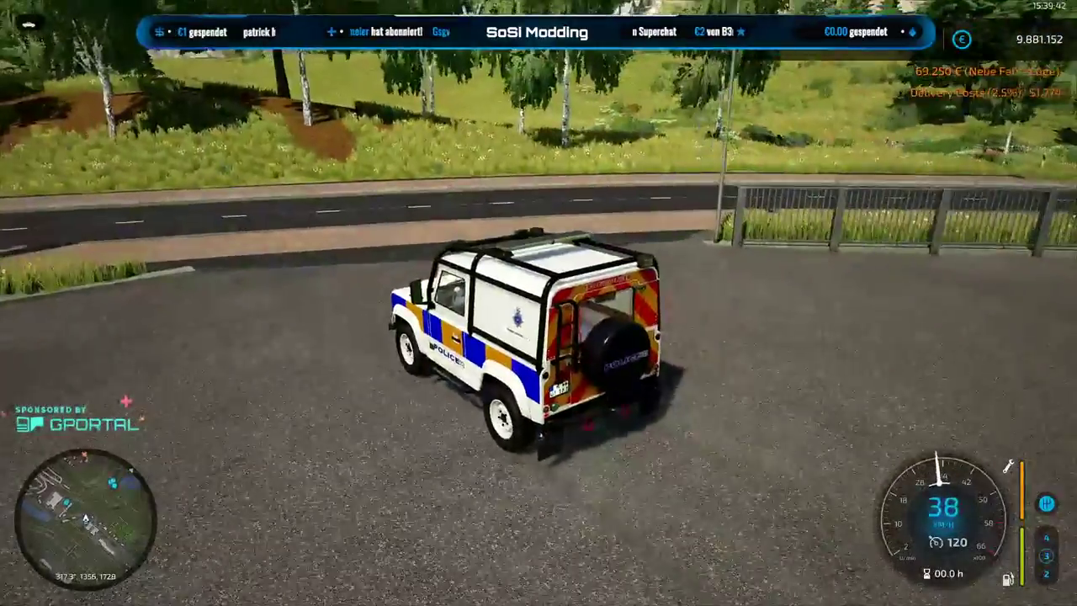
key(a)
key(h)
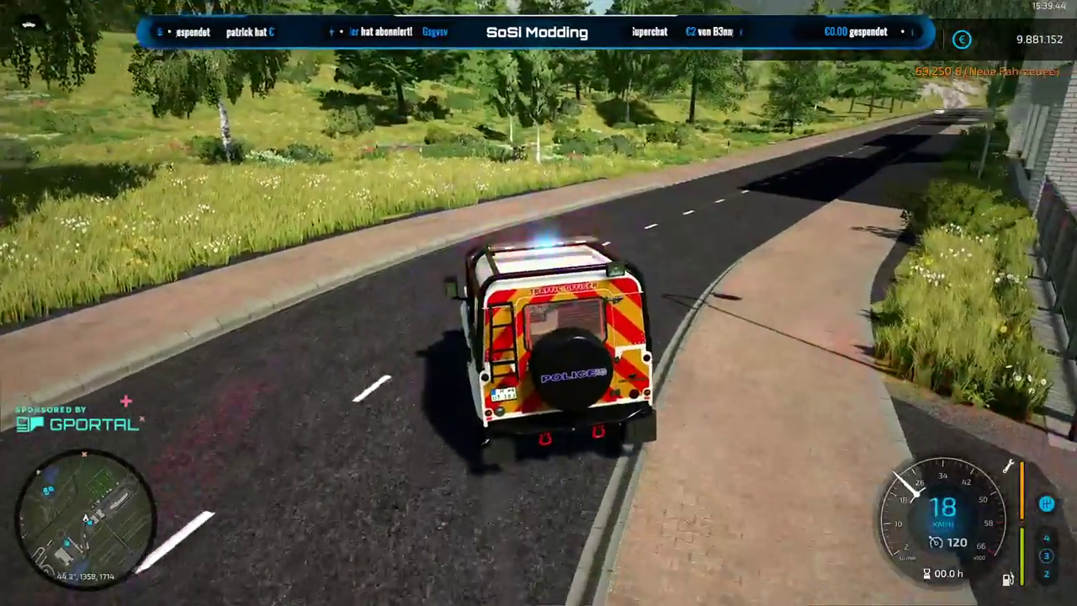
key(d)
key(w)
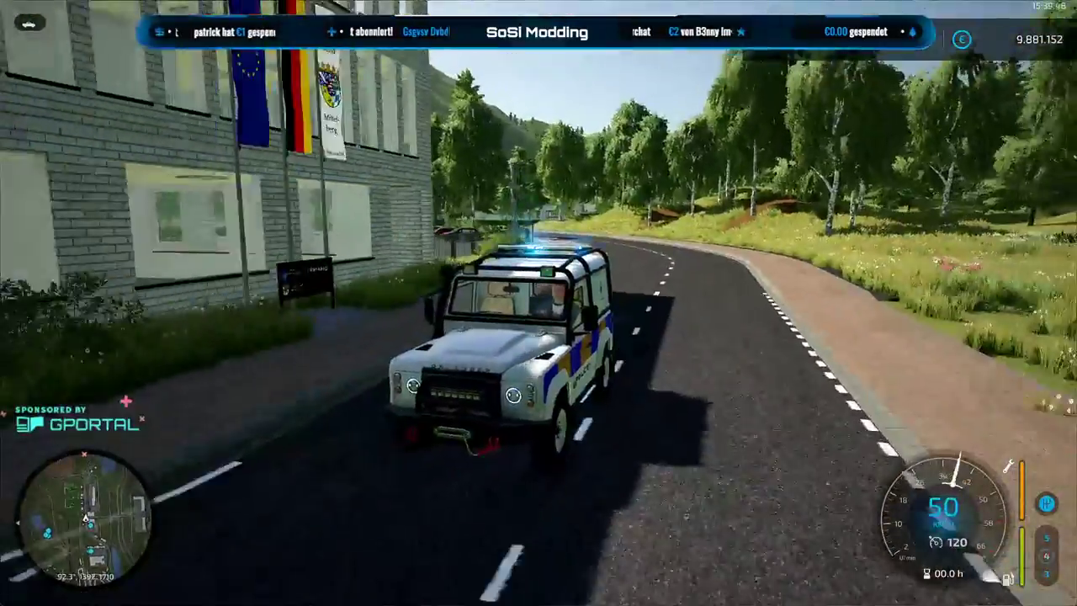
Step: Drive the Defender past the building while swinging the camera to side and front views
key(s)
key(w)
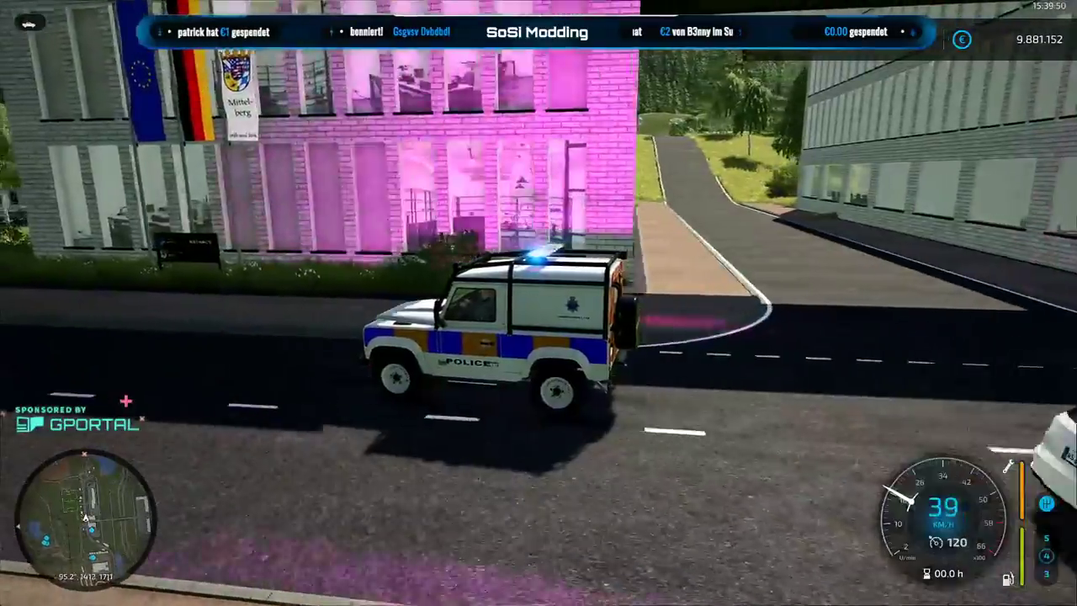
key(s)
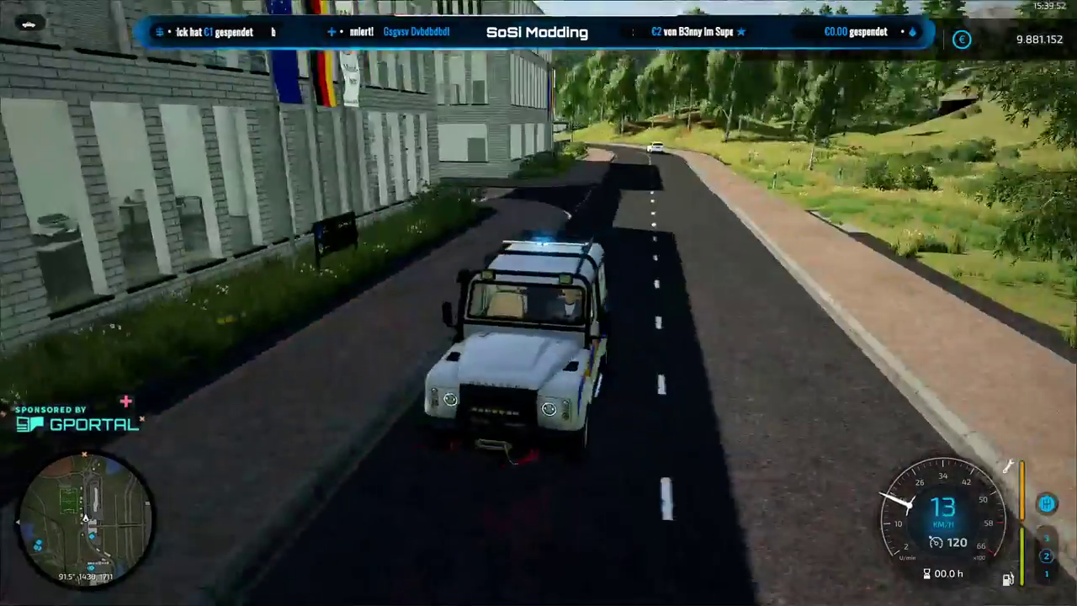
key(w)
Step: Browse the map, statistics and general settings pages, then return to driving the Defender
key(m)
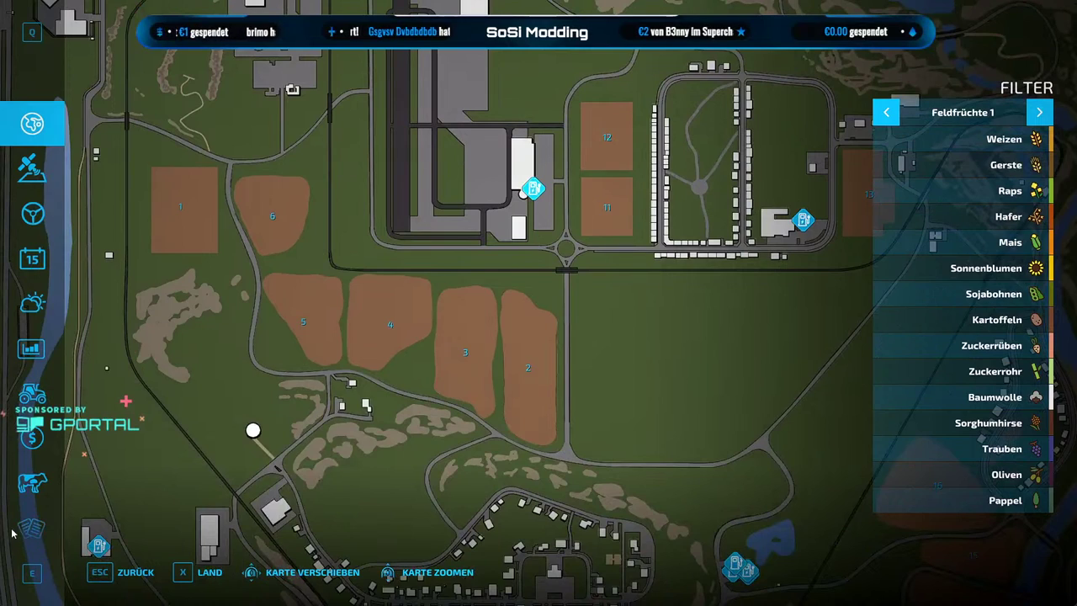
click(32, 347)
click(32, 482)
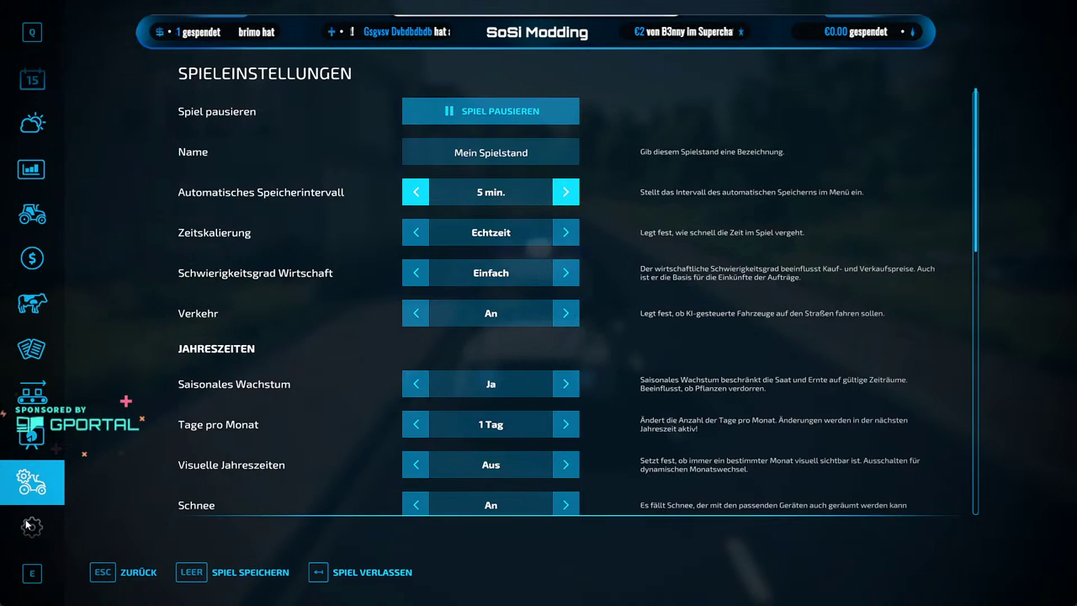
click(29, 525)
scroll(197, 403, down, 5)
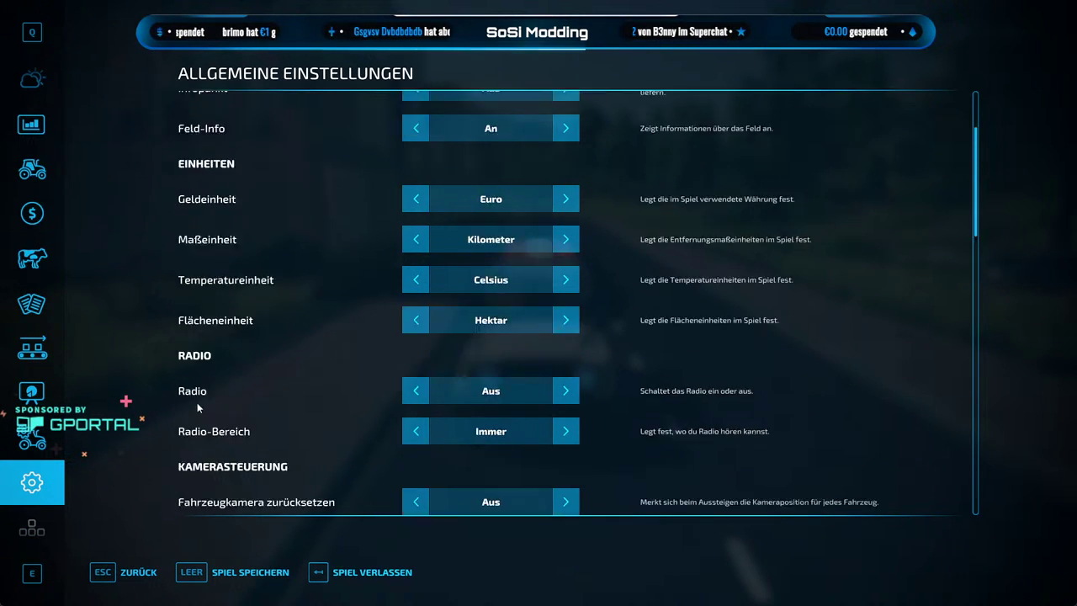
scroll(197, 403, down, 10)
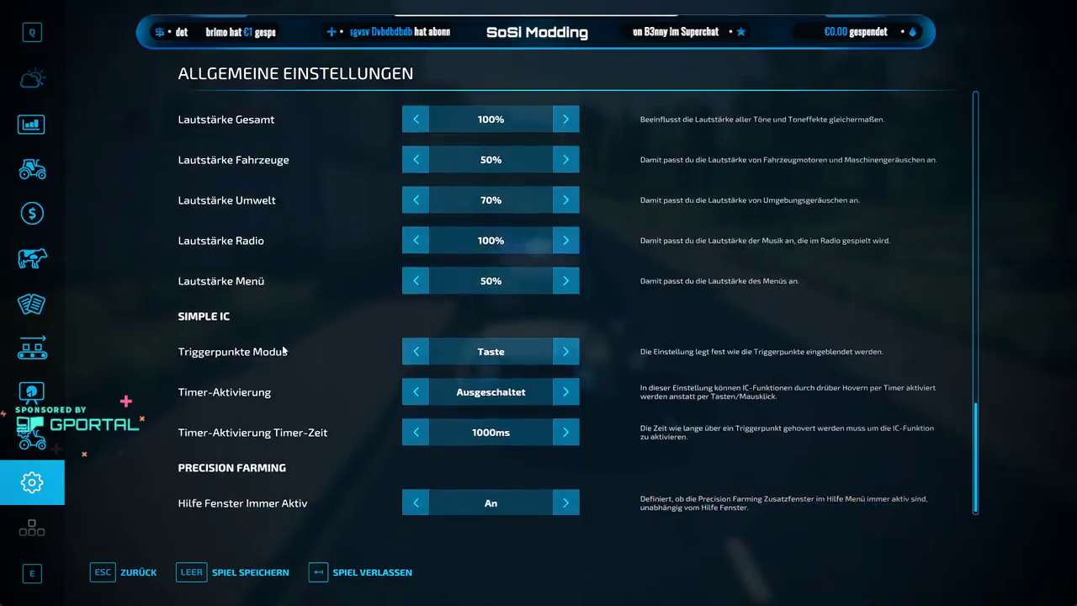
scroll(301, 348, up, 5)
scroll(301, 349, down, 1)
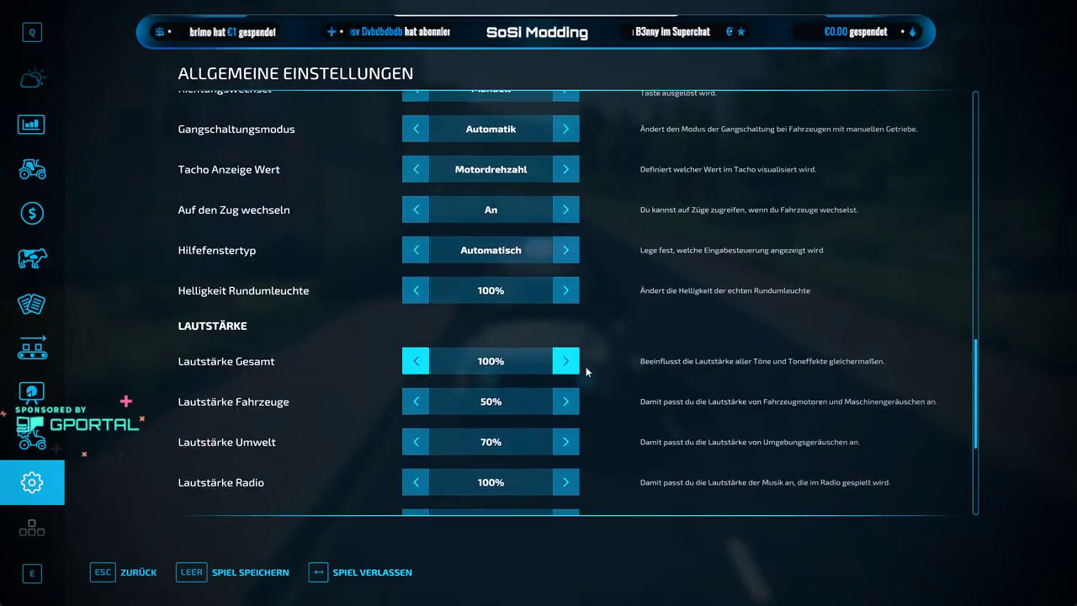
key(Escape)
key(w)
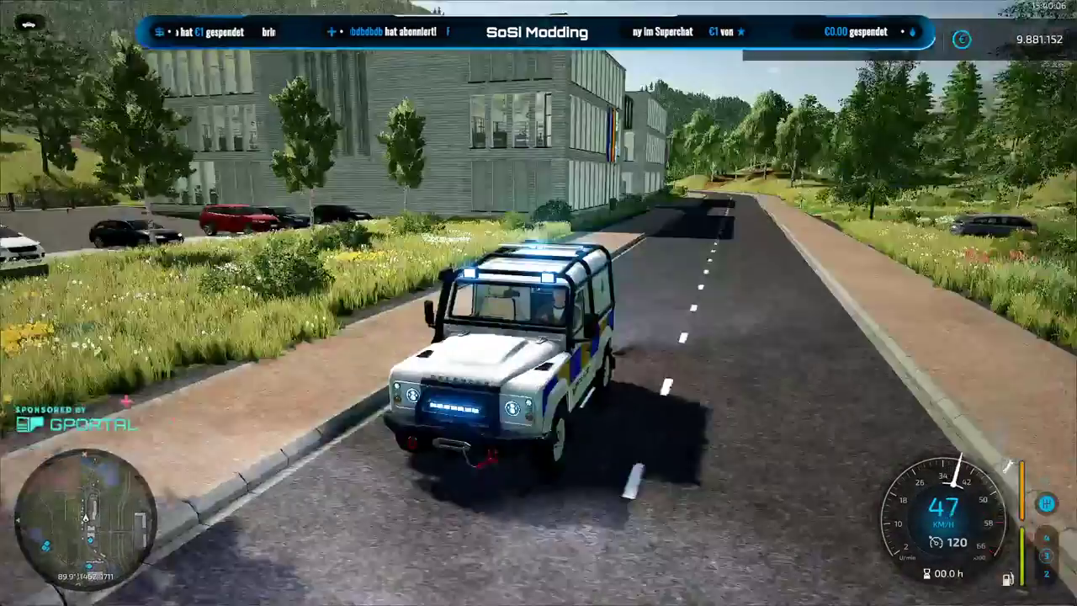
Step: Drive the police Defender while swinging the camera around it, then brake to a halt
key(s)
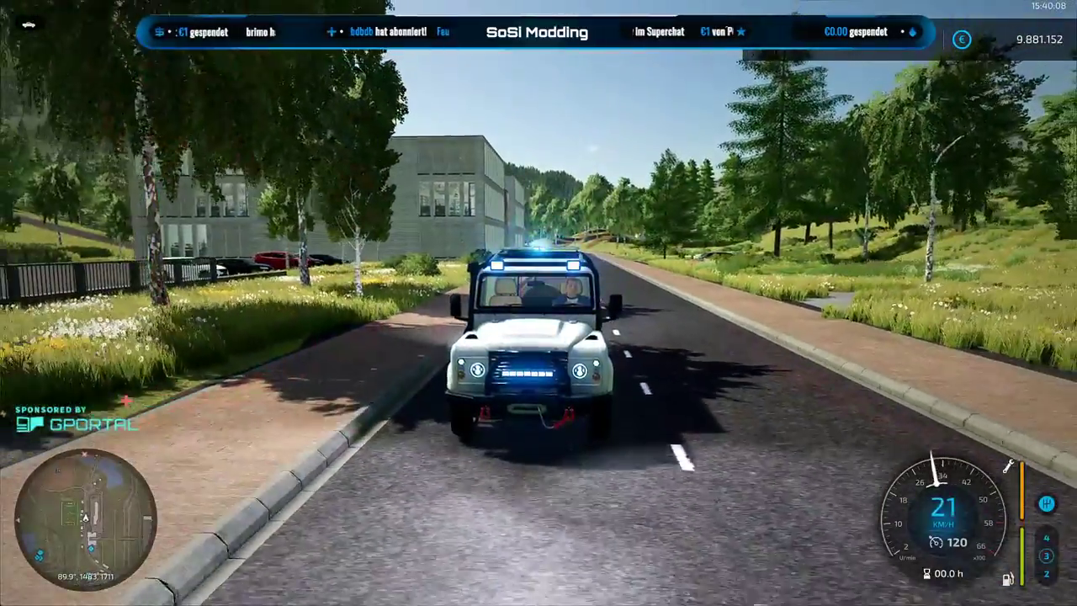
key(w)
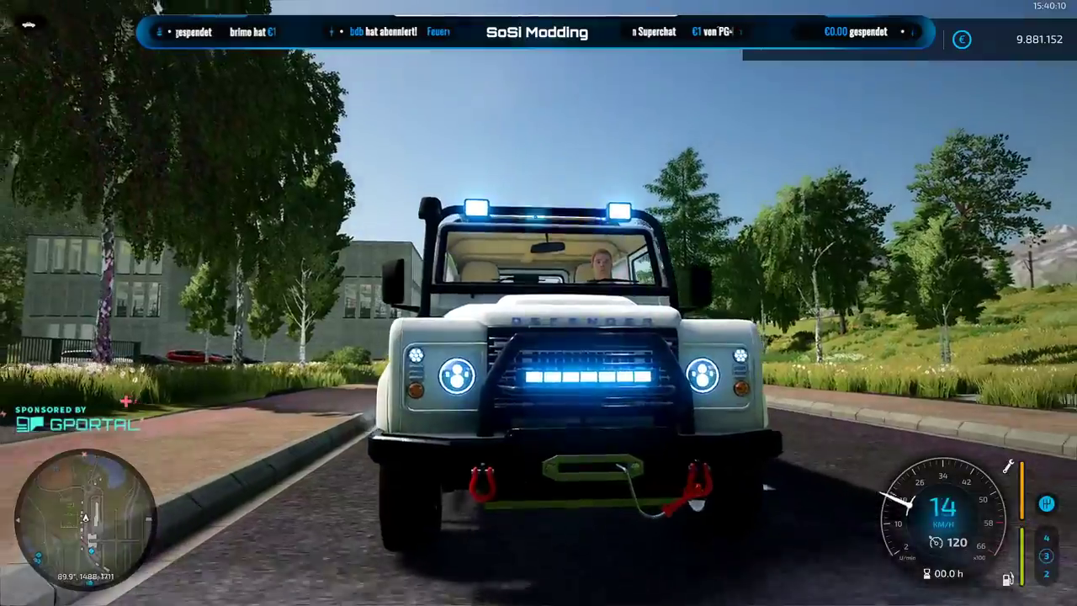
key(s)
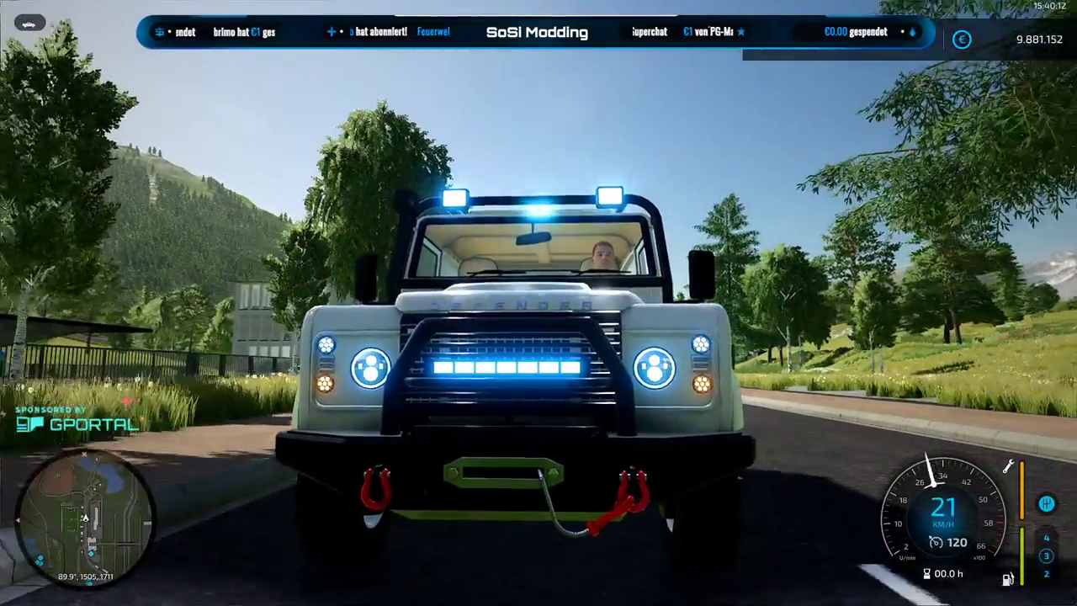
key(w)
key(w)
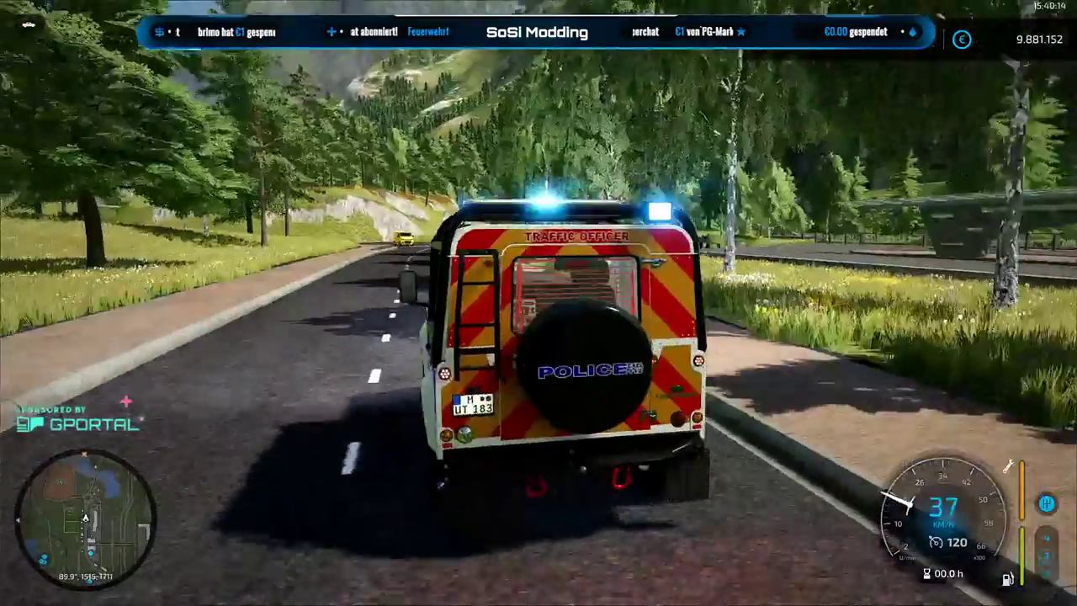
key(s)
key(F1)
key(F1)
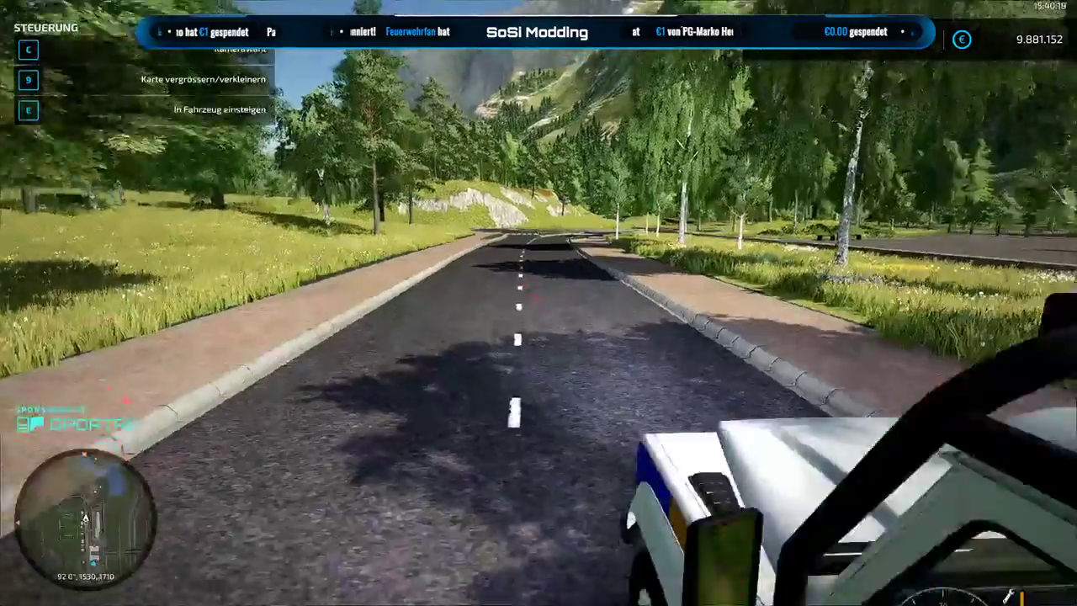
Step: Get out, open the Defender's rear door and walk around inspecting the cargo area and rear livery
key(w)
click(539, 301)
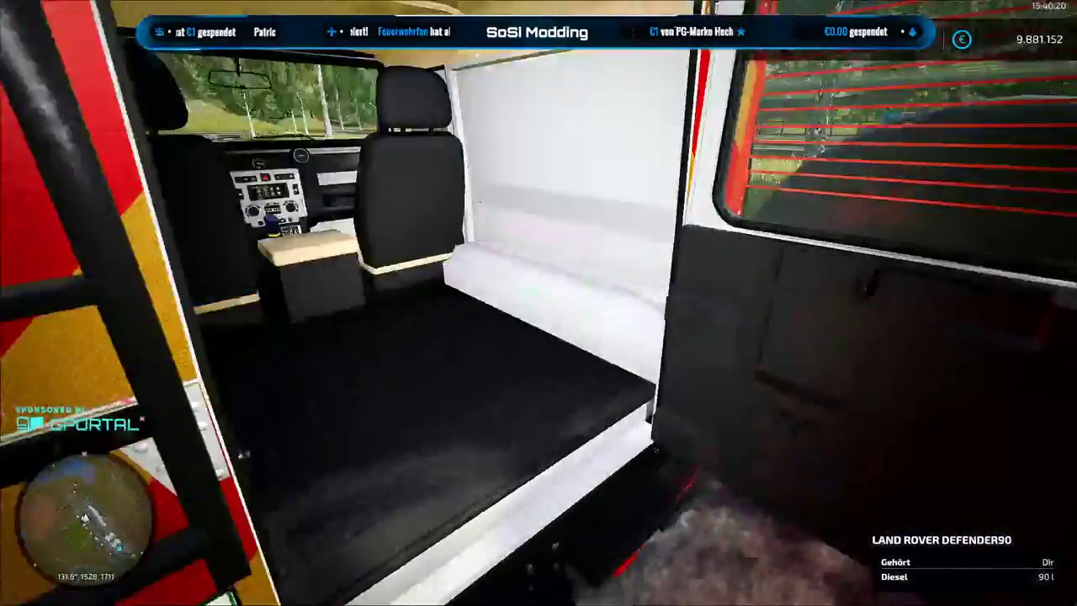
key(s)
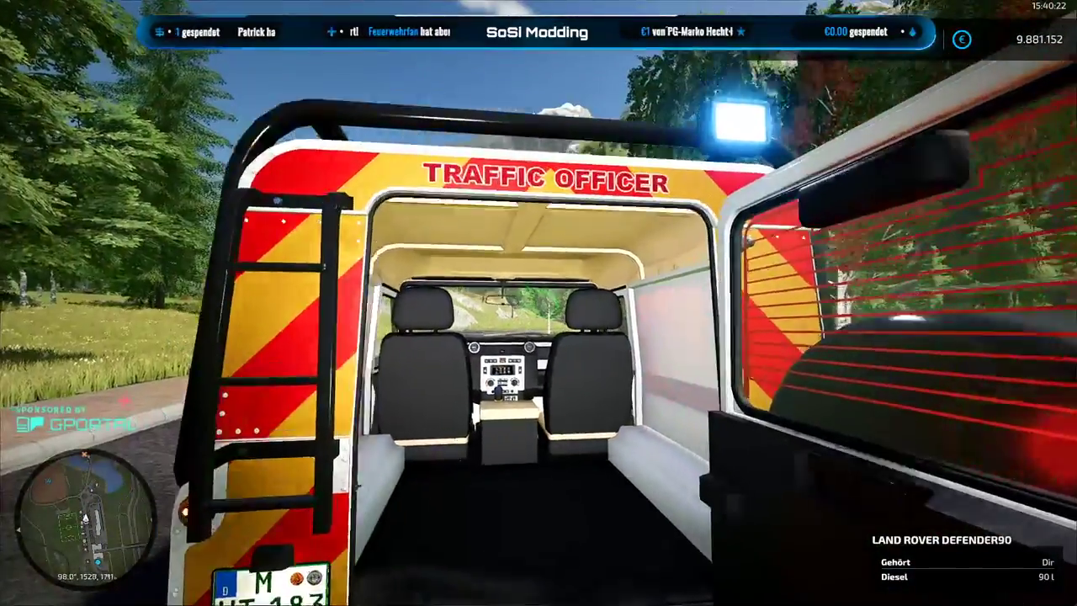
key(w)
key(s)
key(w)
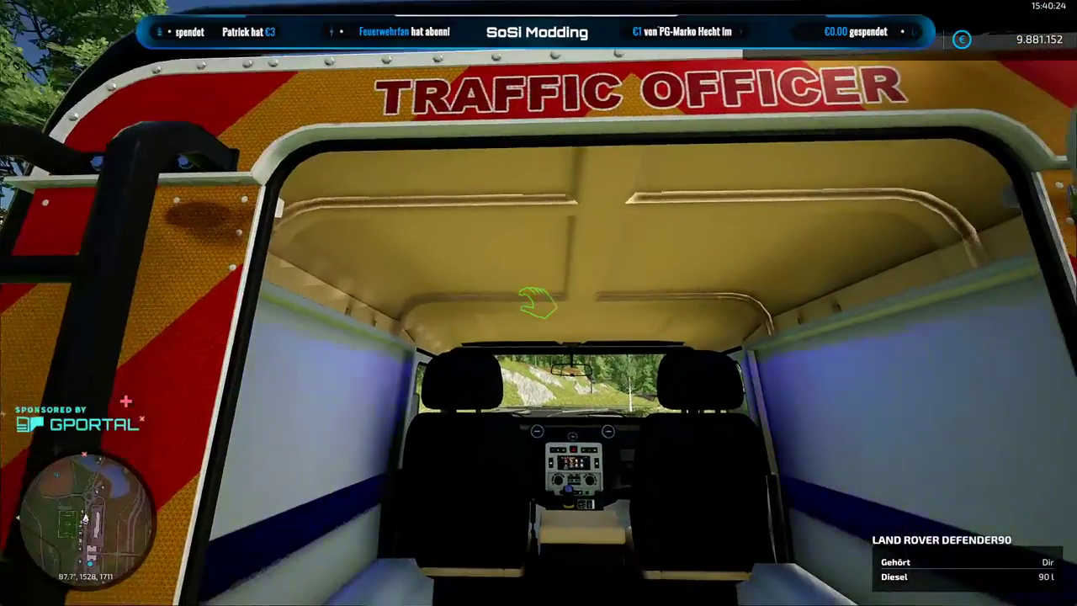
key(s)
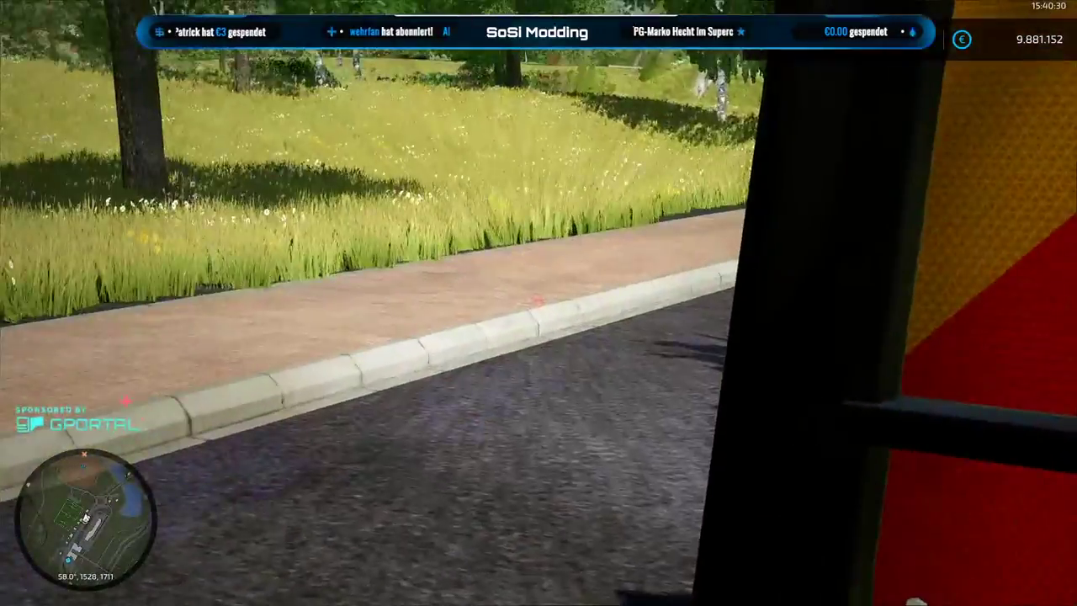
key(w)
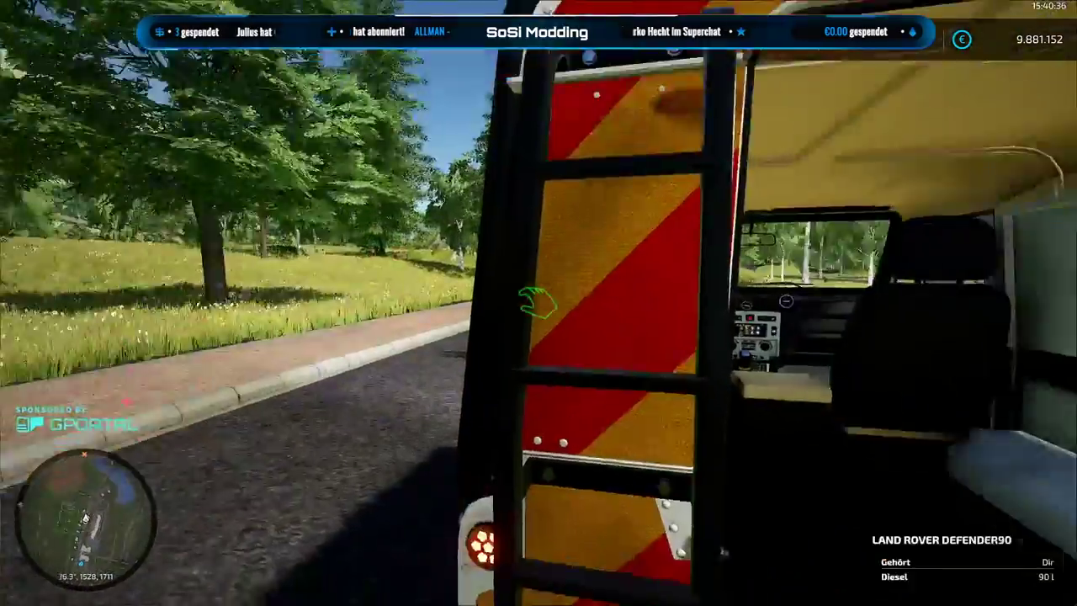
Step: Get back into the Defender, drive it forward along the road and slow down
key(e)
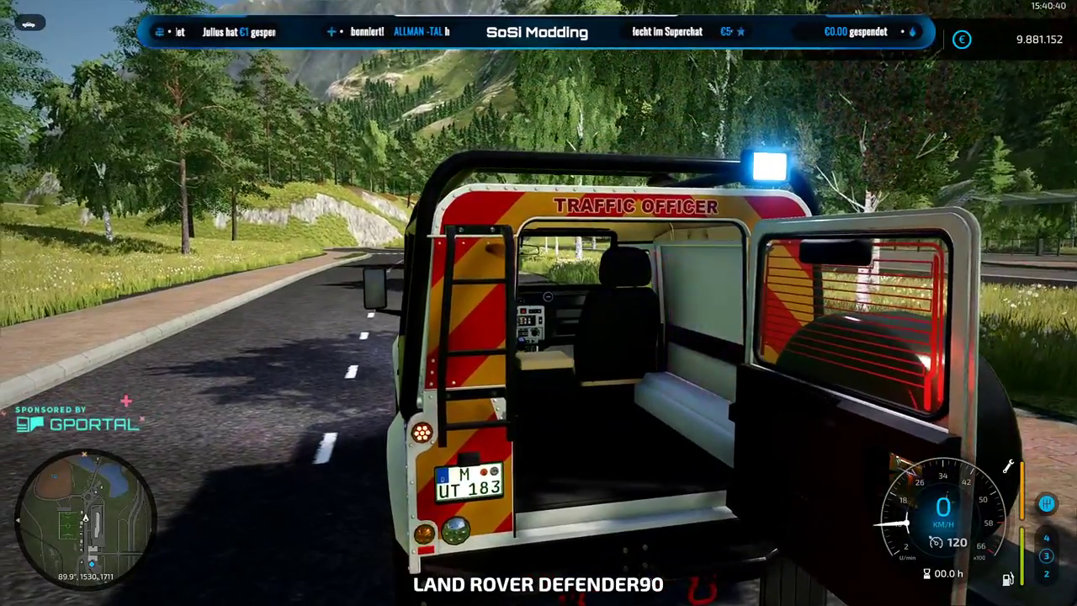
key(w)
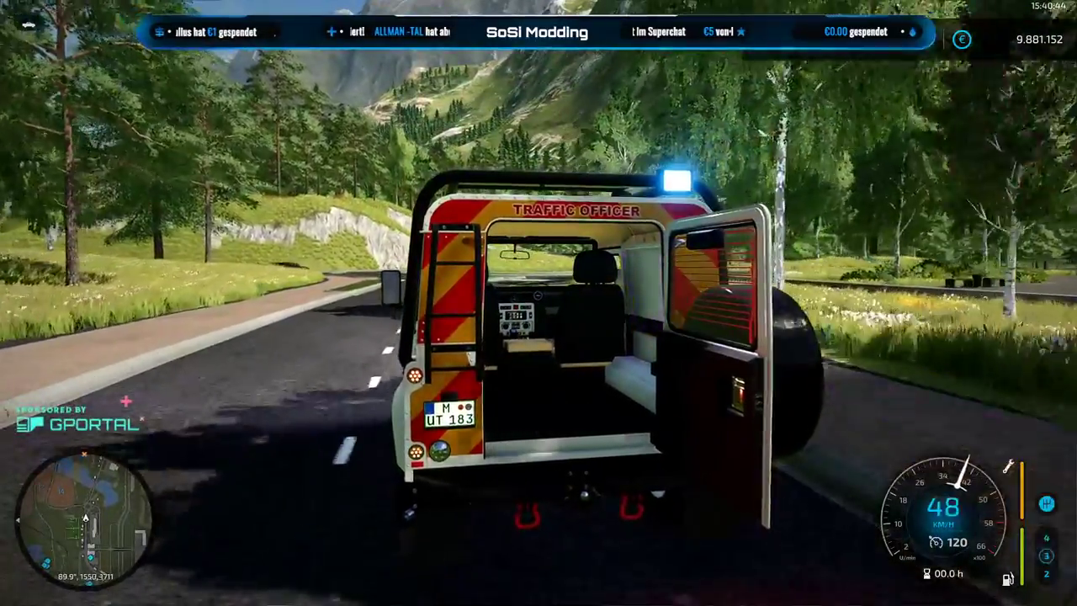
key(s)
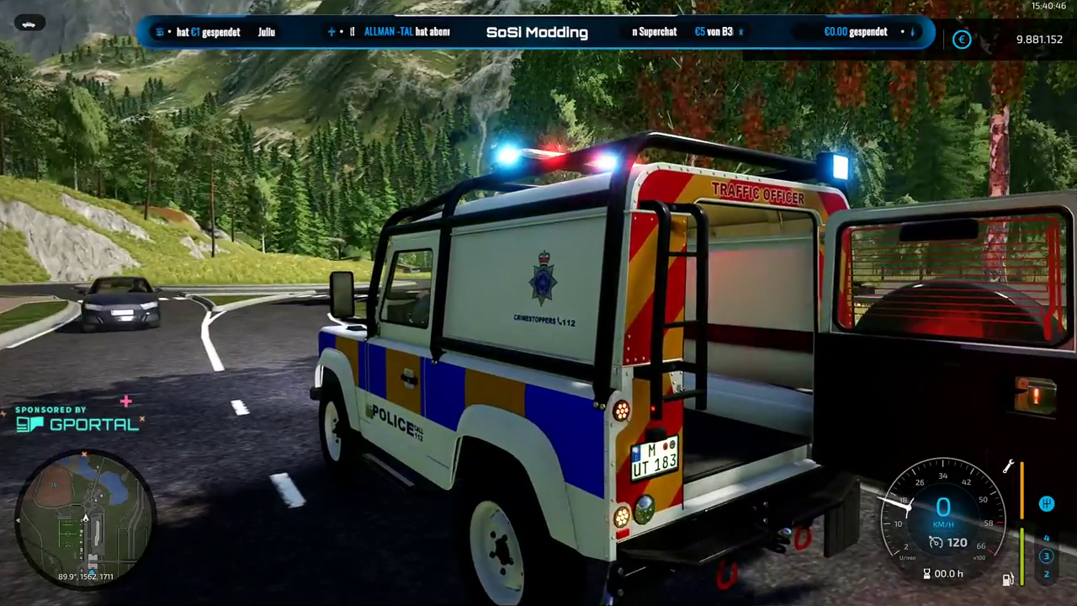
Step: Drive the police Defender from a stop through the crossing and around the roundabout
key(F1)
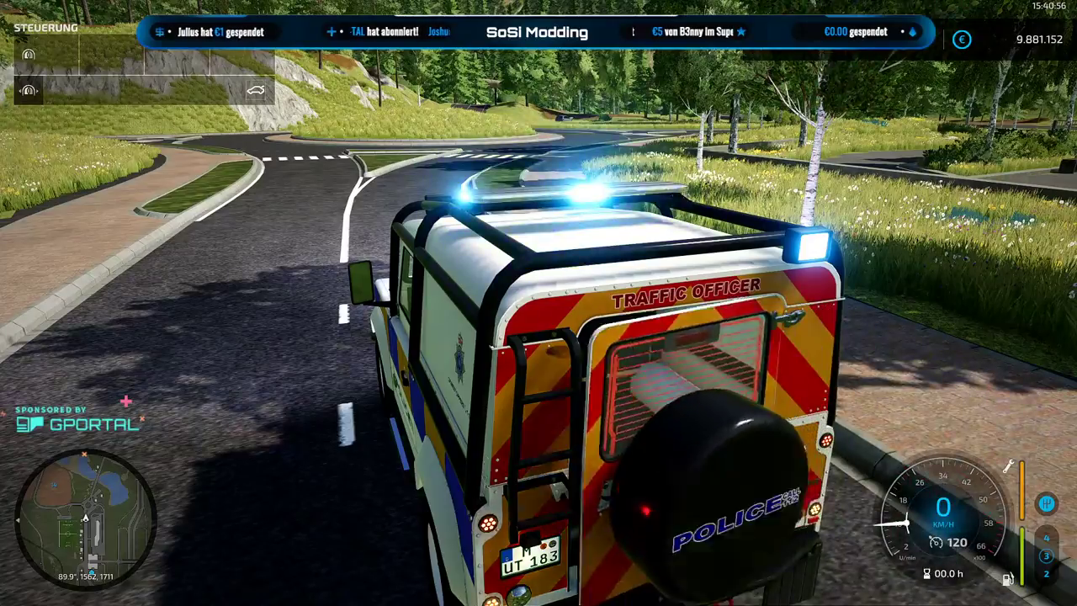
key(w)
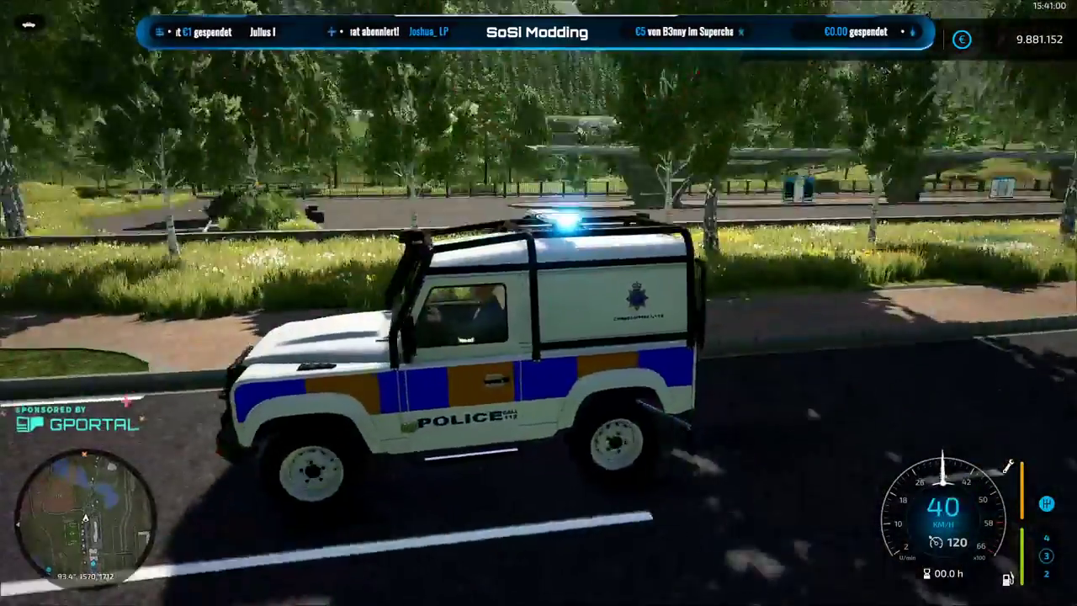
key(F1)
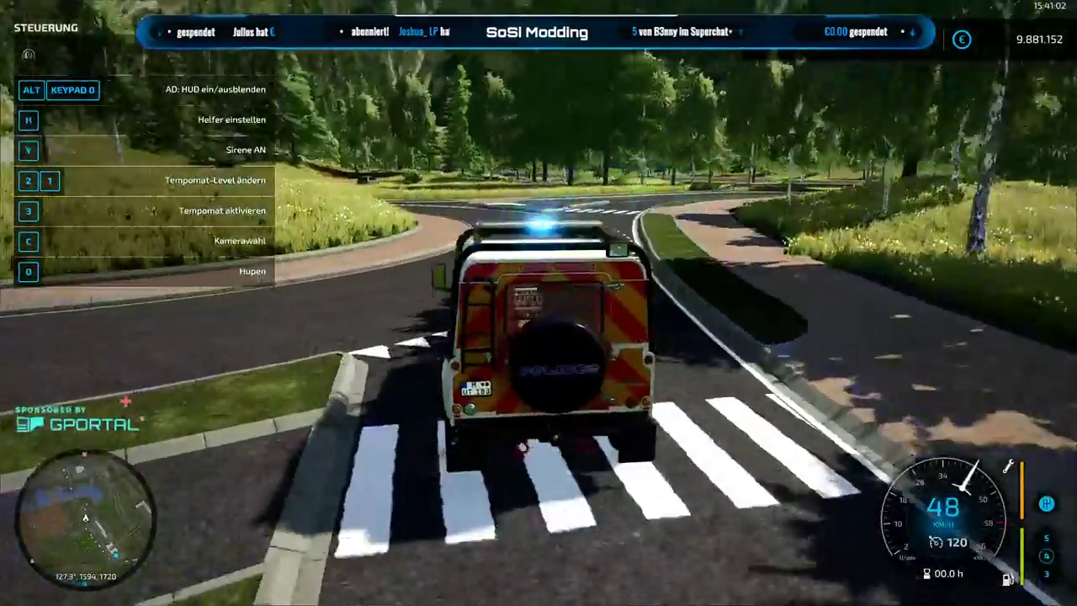
key(d)
key(a)
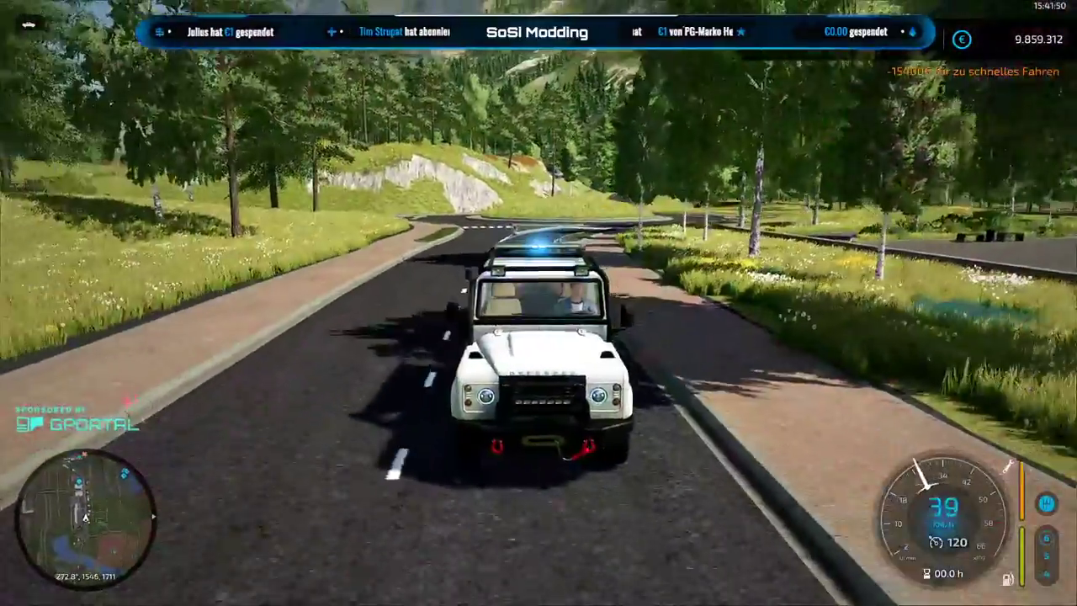
key(alt+Tab)
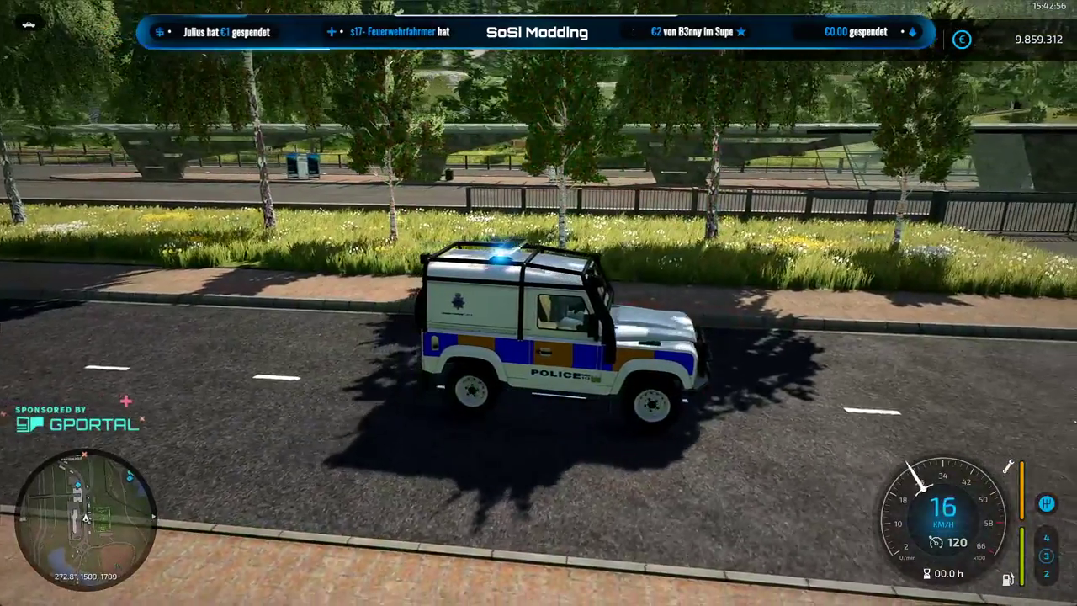
Step: Open the shop with P and scroll to the top of the Fahrzeuge category grid
key(p)
scroll(252, 210, up, 2)
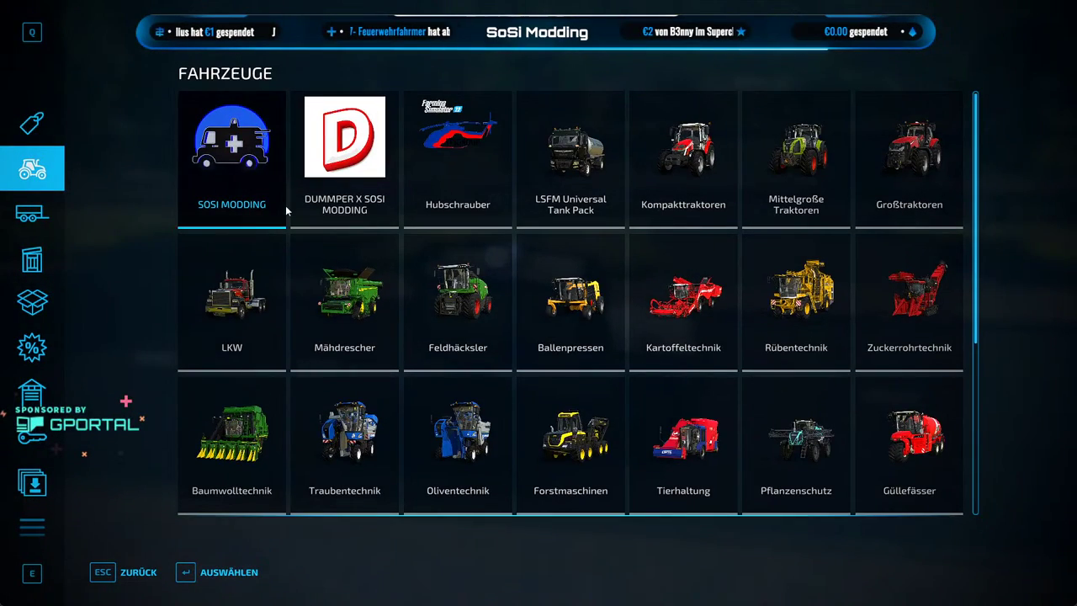
Step: Browse the SOSI MODDING vehicle carousel, then Alt+Tab out to the Windows desktop
click(249, 181)
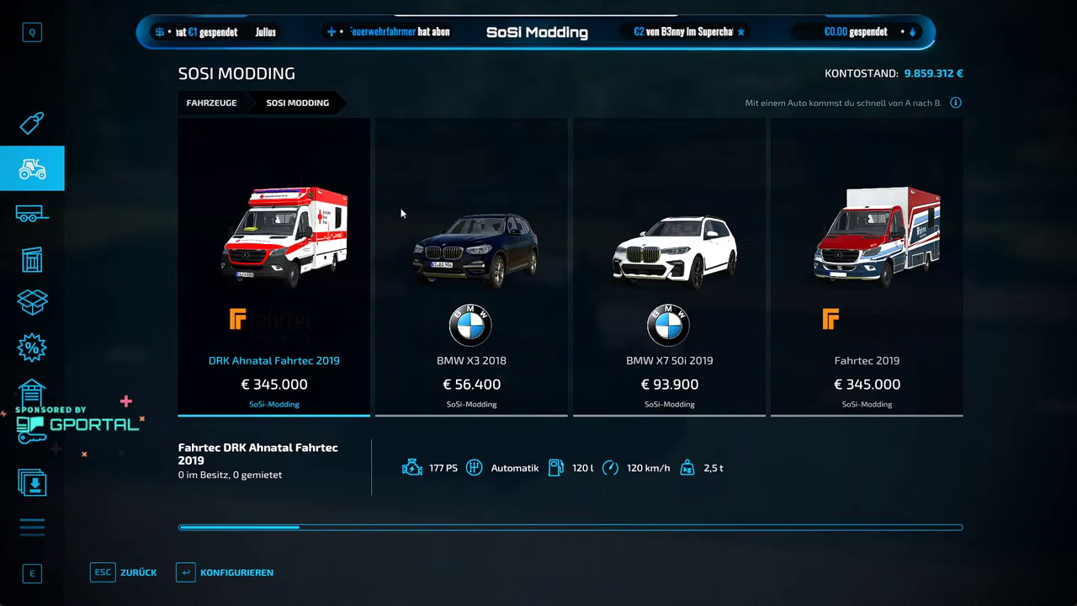
scroll(401, 213, down, 3)
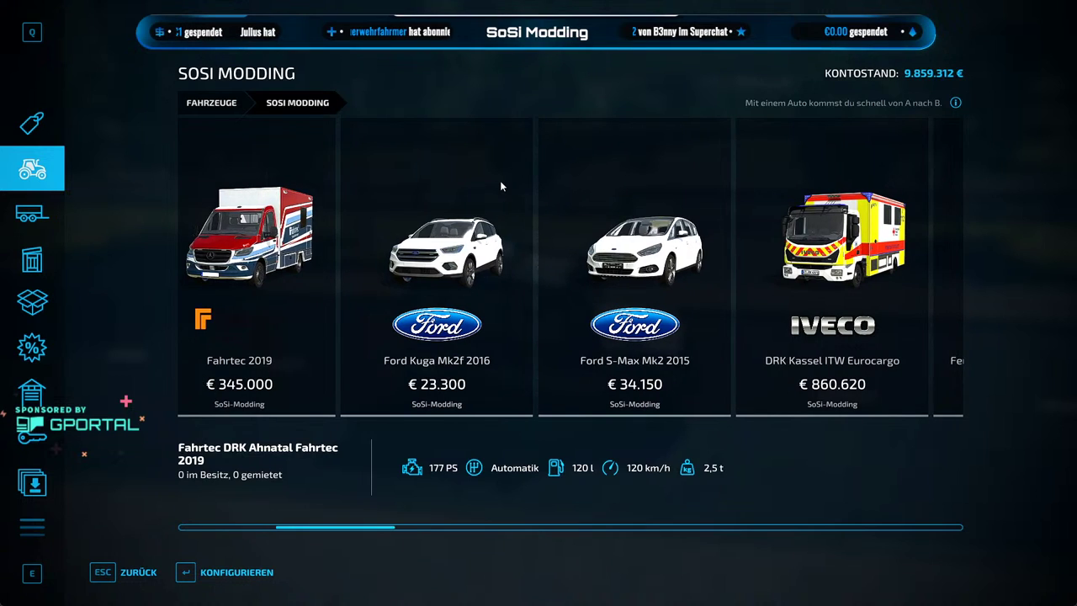
scroll(500, 186, down, 2)
scroll(488, 228, down, 3)
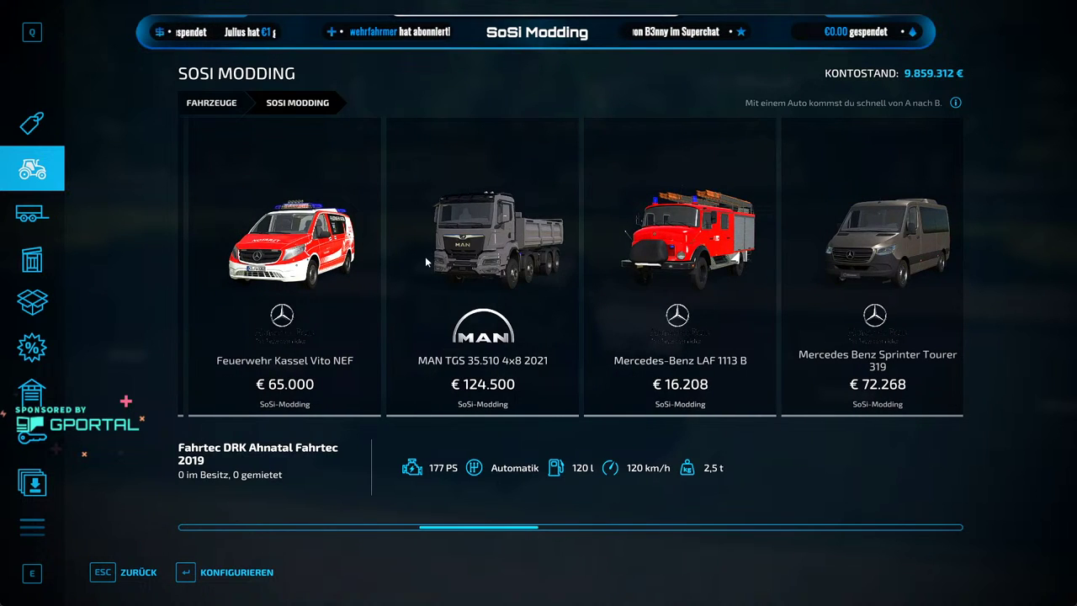
scroll(425, 261, down, 3)
scroll(405, 274, down, 2)
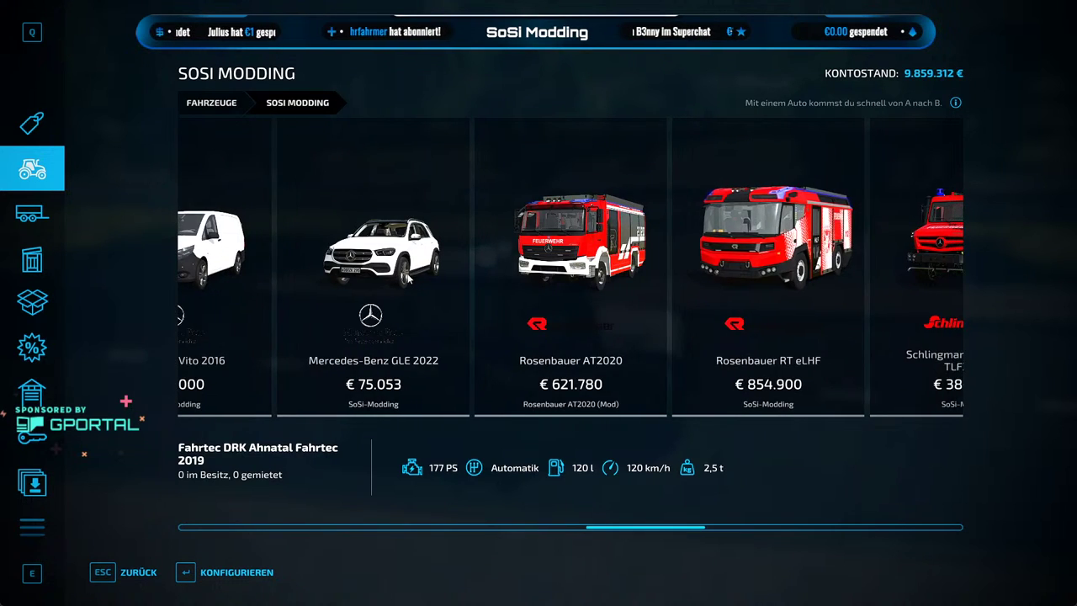
scroll(408, 280, down, 1)
scroll(408, 280, down, 5)
scroll(408, 282, down, 4)
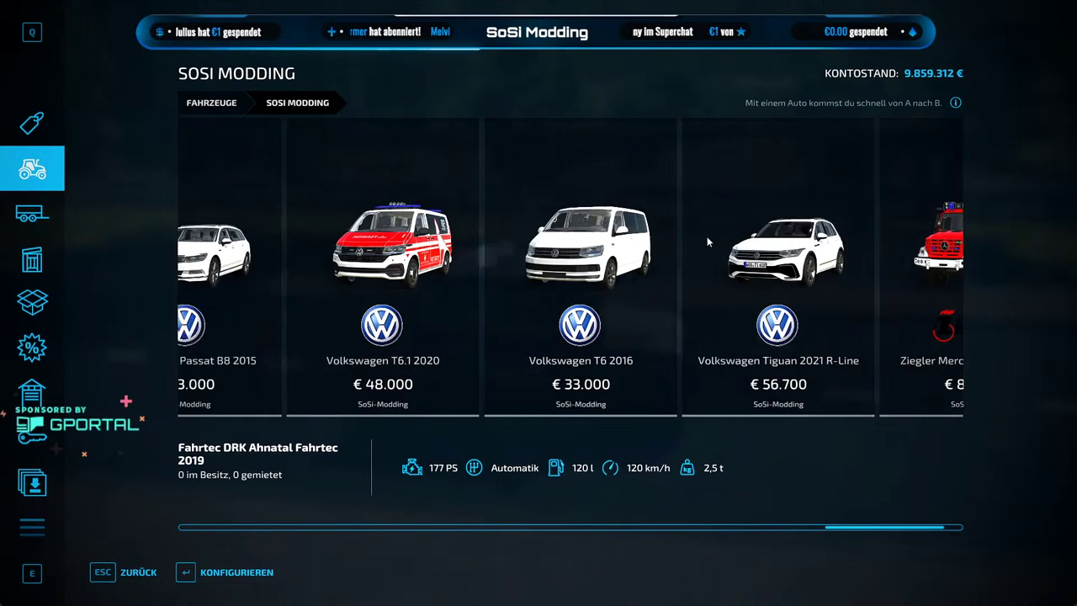
scroll(421, 269, up, 1)
scroll(454, 244, down, 1)
key(alt+Tab)
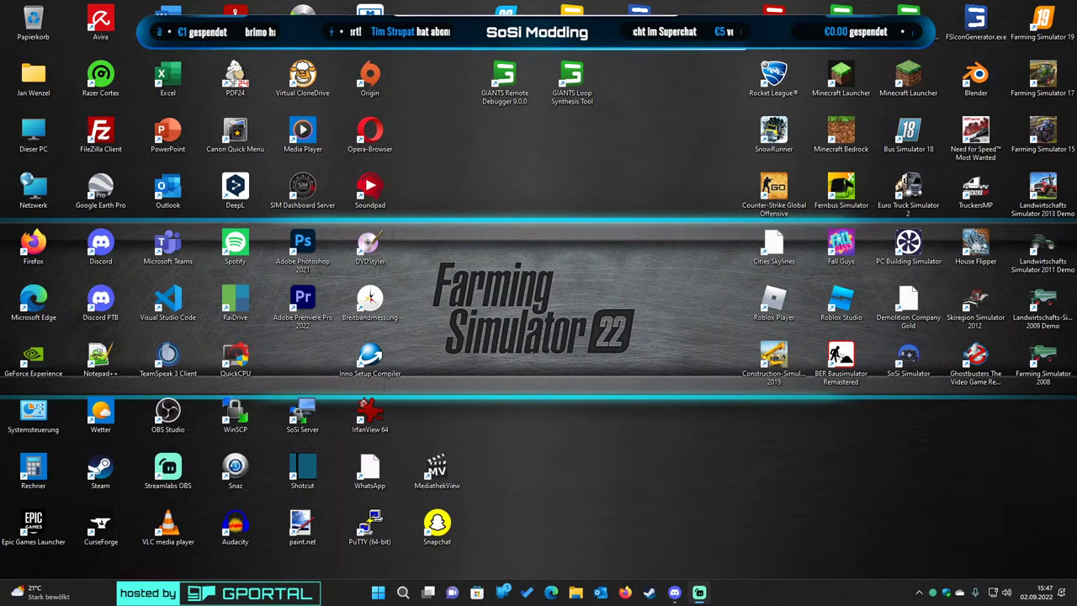
Step: Close the RaiDrive tray pop-up window with its X
click(1058, 367)
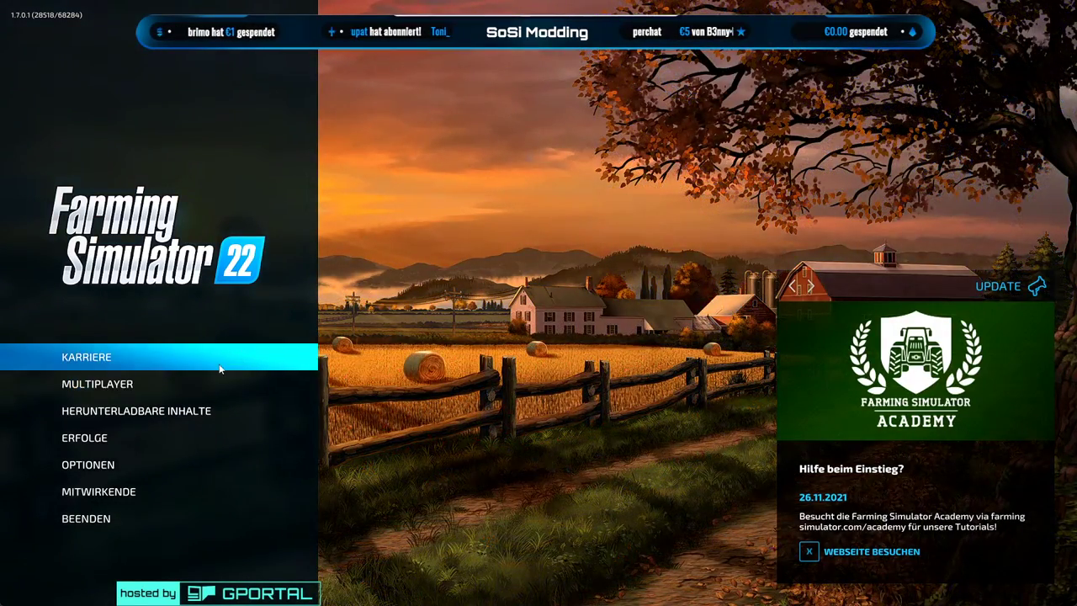
Step: Load the Mittelberg career save (Spielstand 3), confirming the mods
click(222, 364)
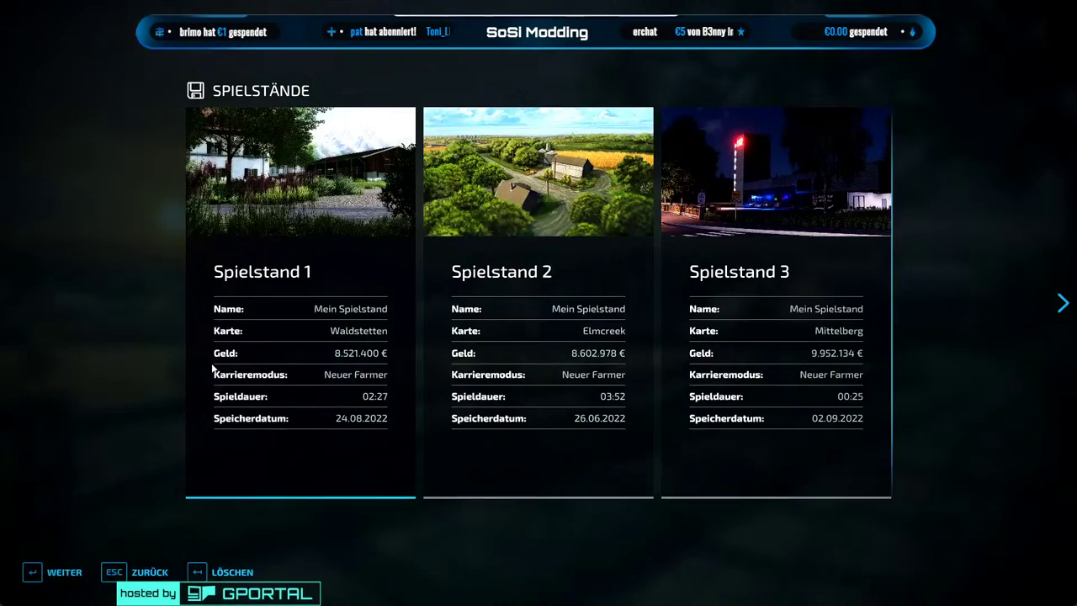
click(717, 317)
key(Return)
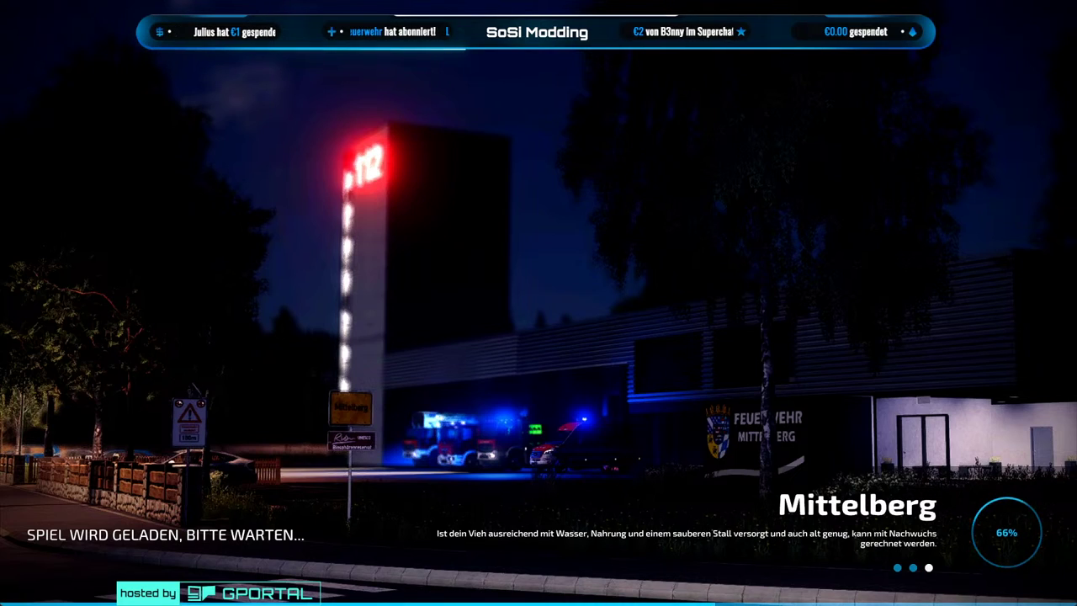
Step: Dismiss the Razer Cortex tray menu, then quit the game from the ^ console with q
click(919, 592)
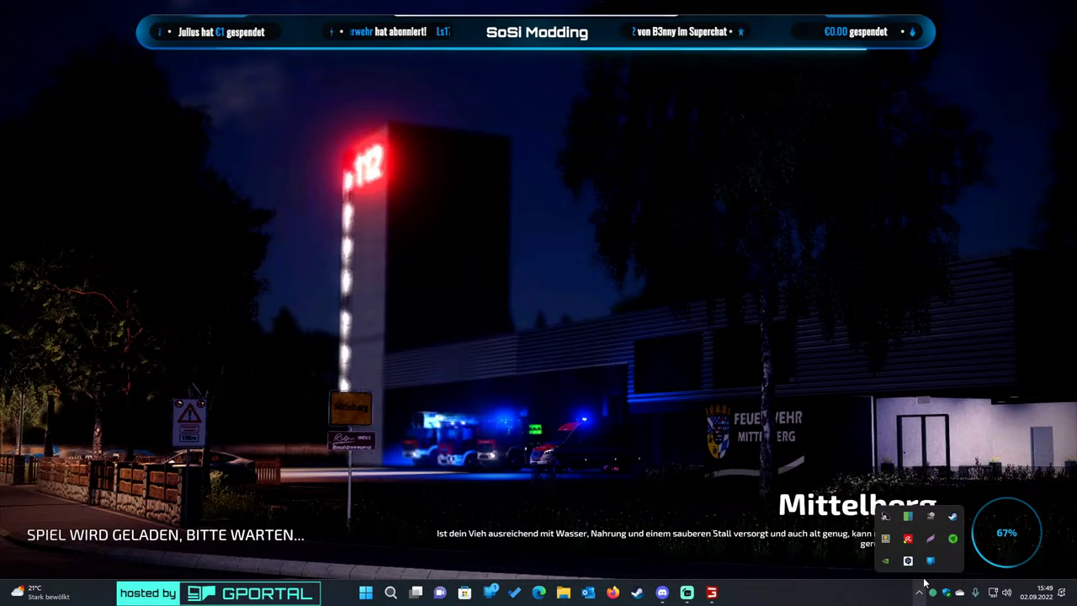
right_click(952, 540)
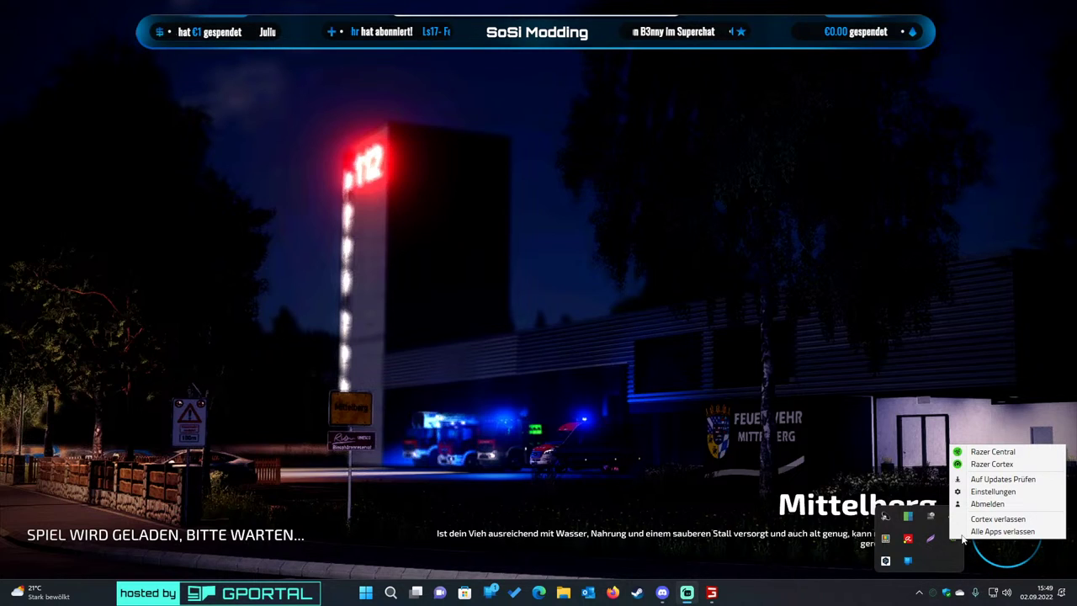
click(963, 535)
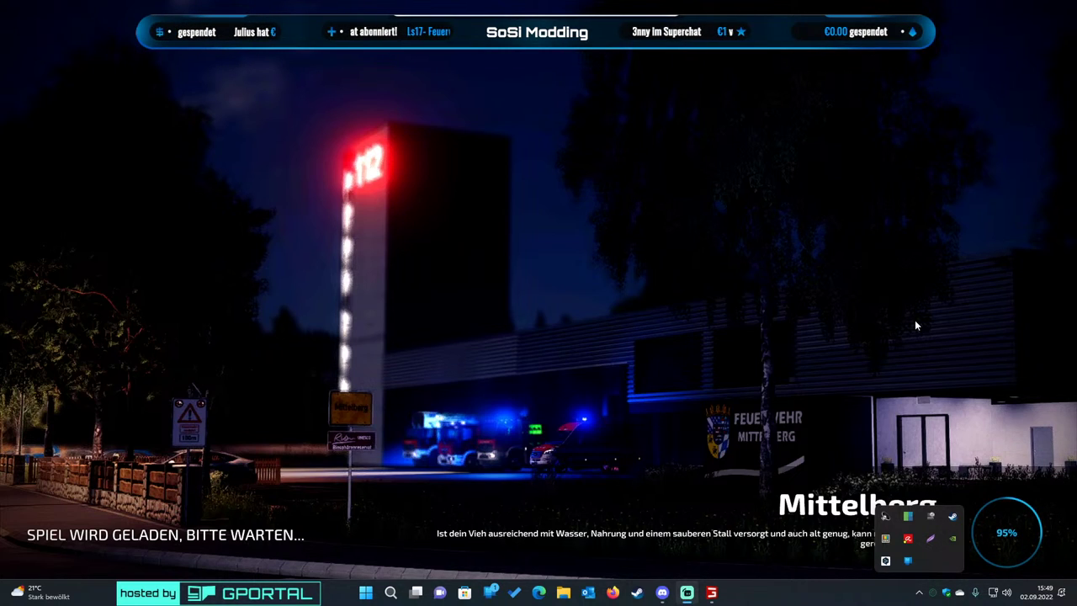
click(678, 325)
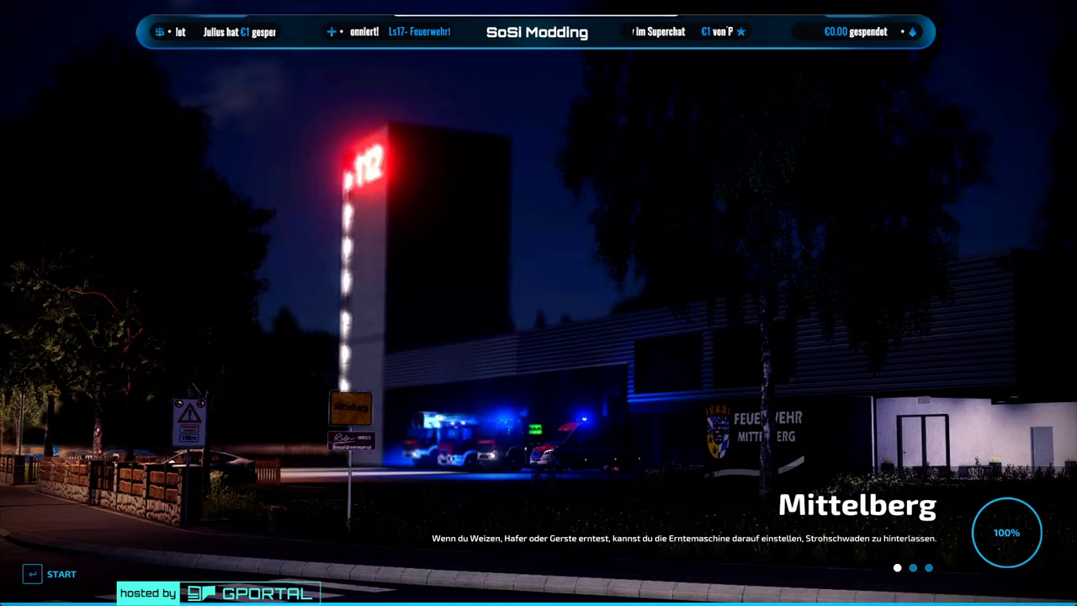
key(grave)
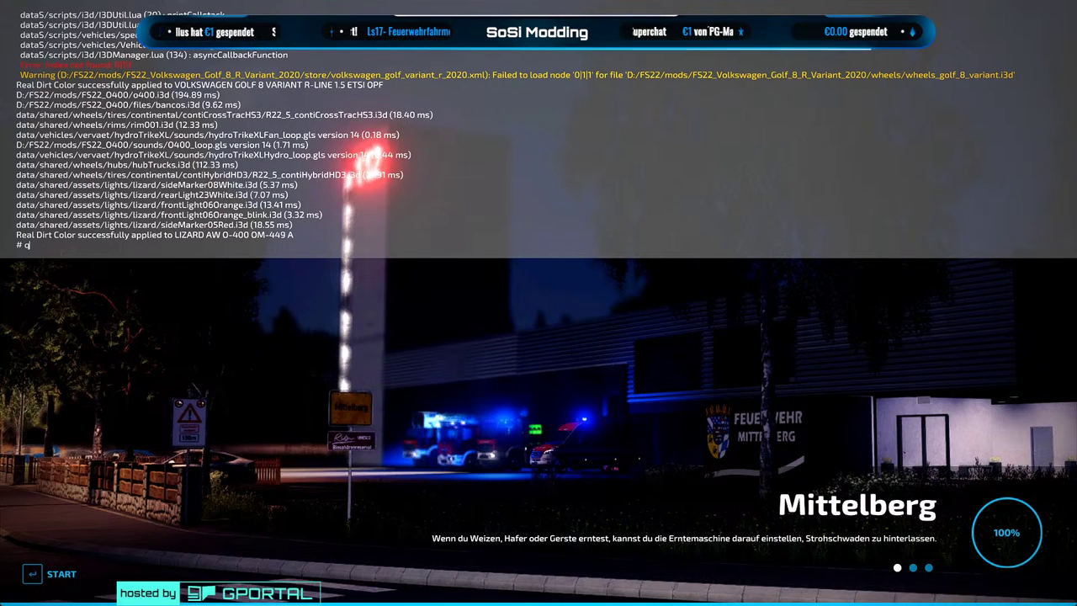
key(Return)
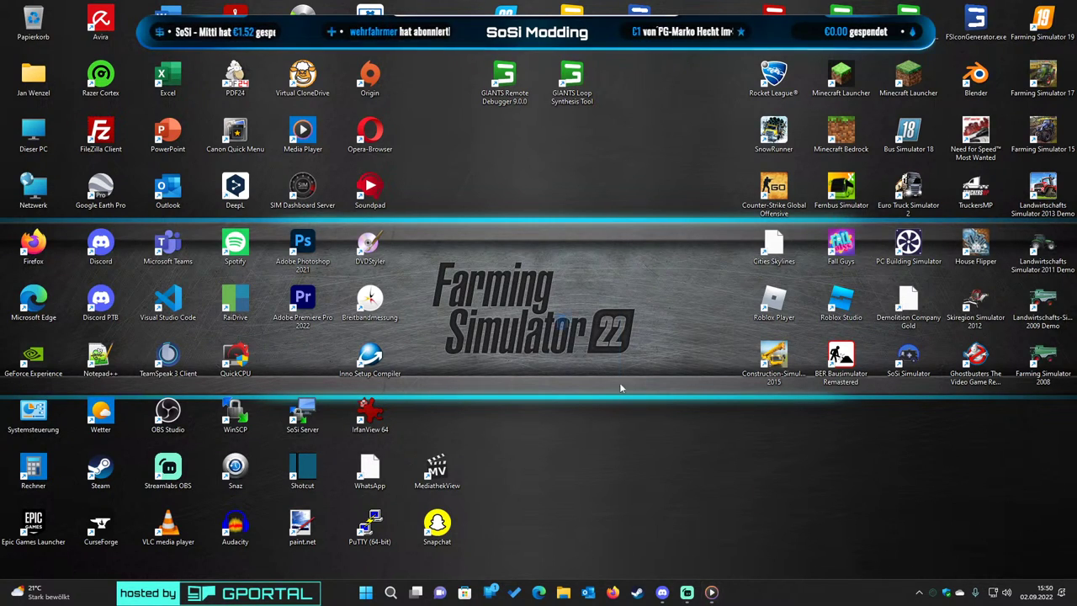
Step: Relaunch Farming Simulator 22 from the desktop
mouse_move(613, 289)
mouse_down()
mouse_move(648, 324)
mouse_move(589, 309)
mouse_up()
click(917, 592)
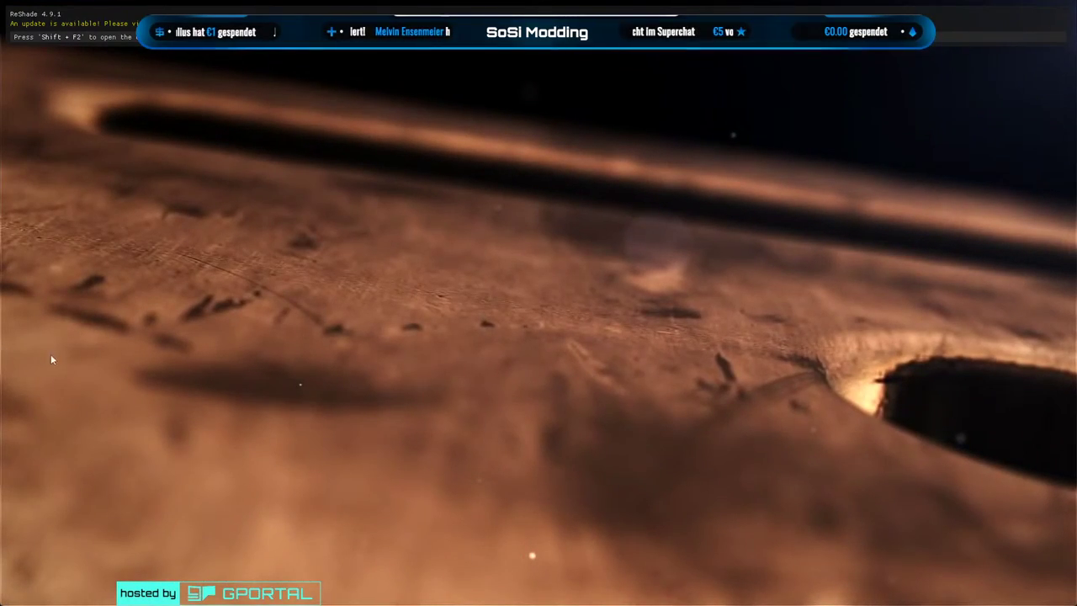
Step: Skip the intro and load the Mittelberg save (Spielstand 3) again, confirming mods
click(50, 359)
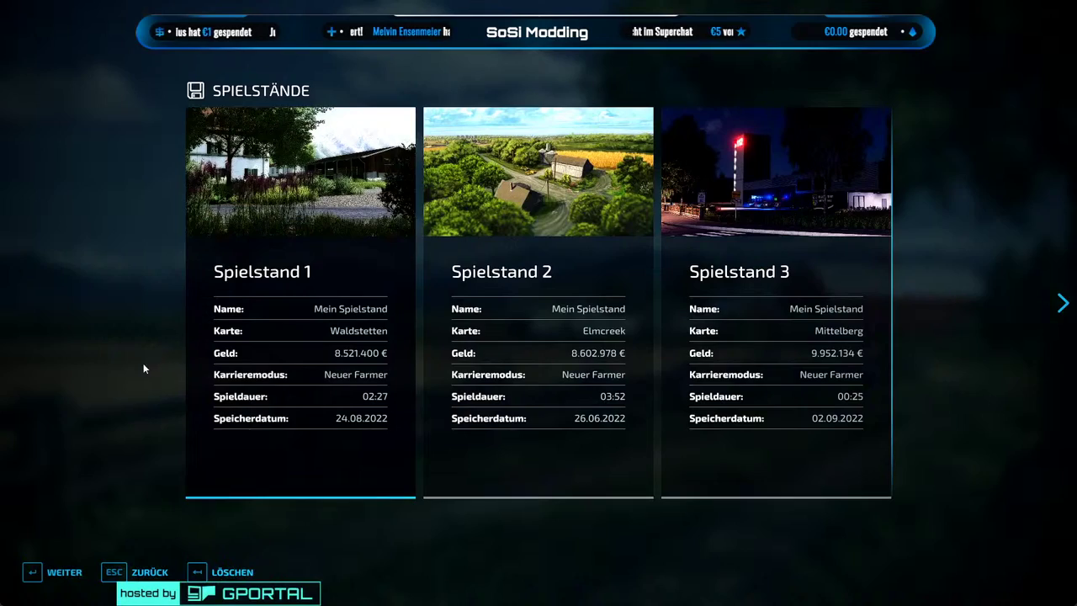
click(135, 573)
click(74, 357)
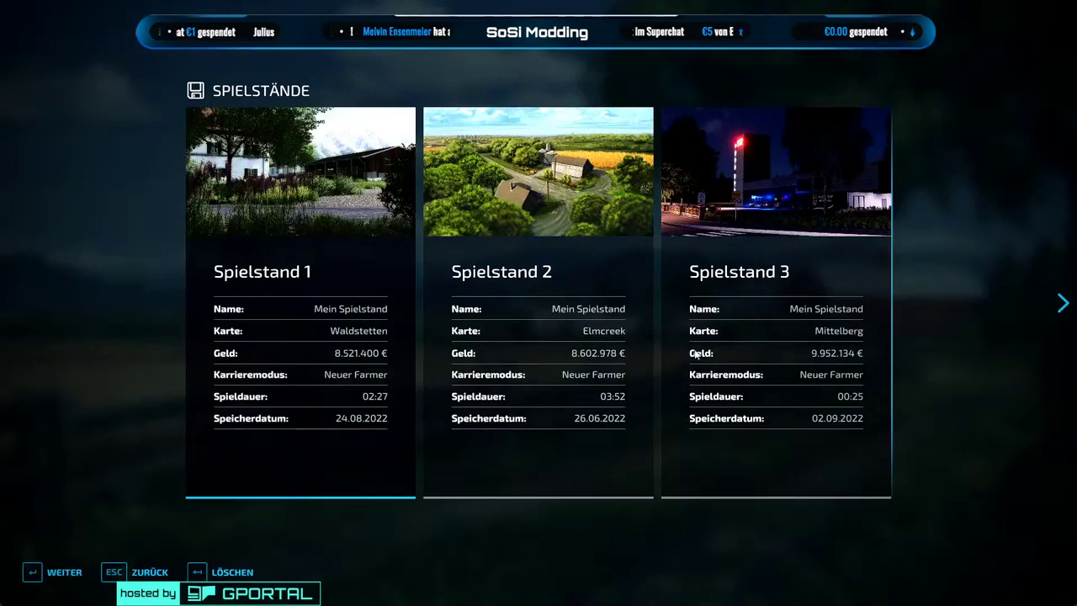
click(765, 331)
key(Return)
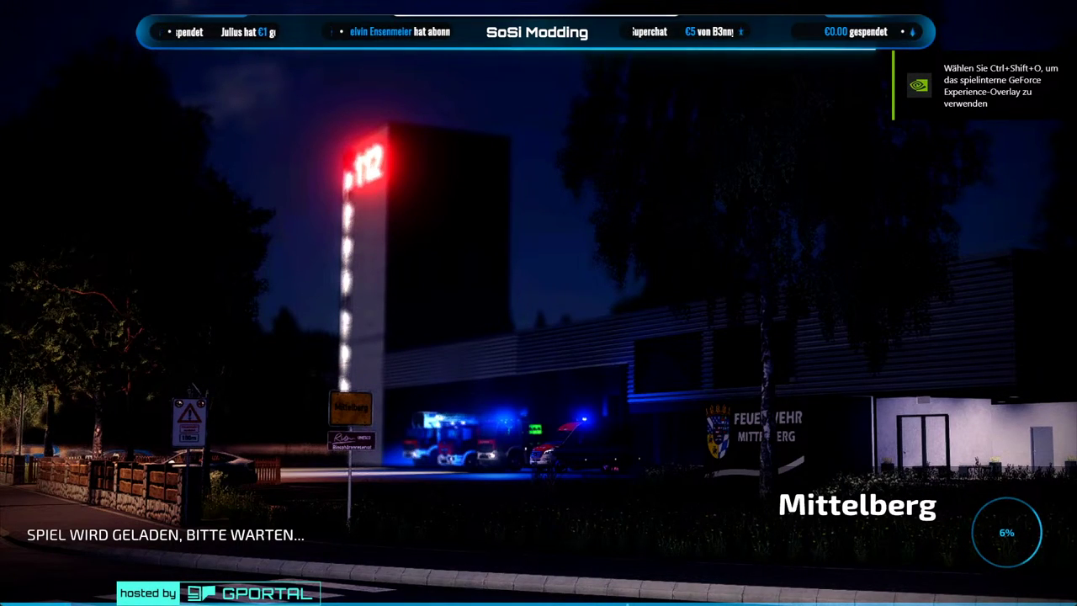
Step: Open Windows Settings to the volume mixer while the save loads
key(super)
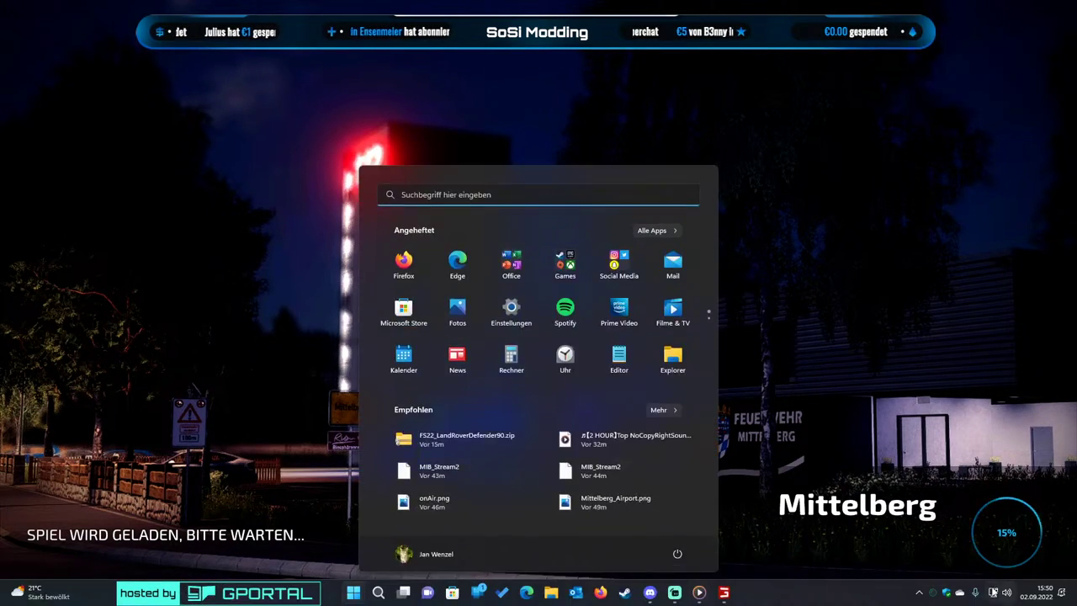
click(983, 377)
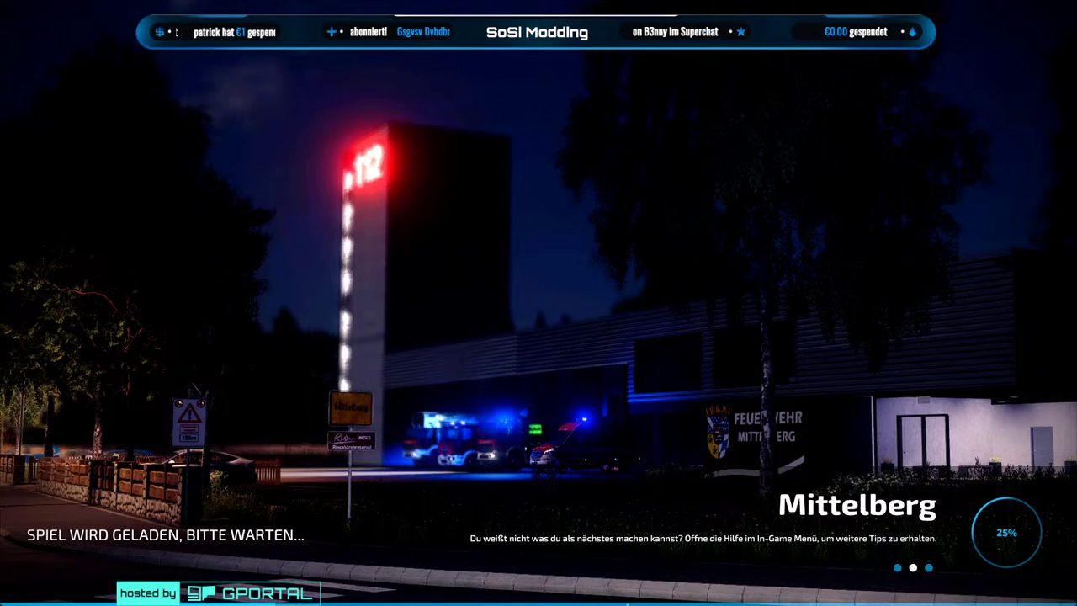
key(super)
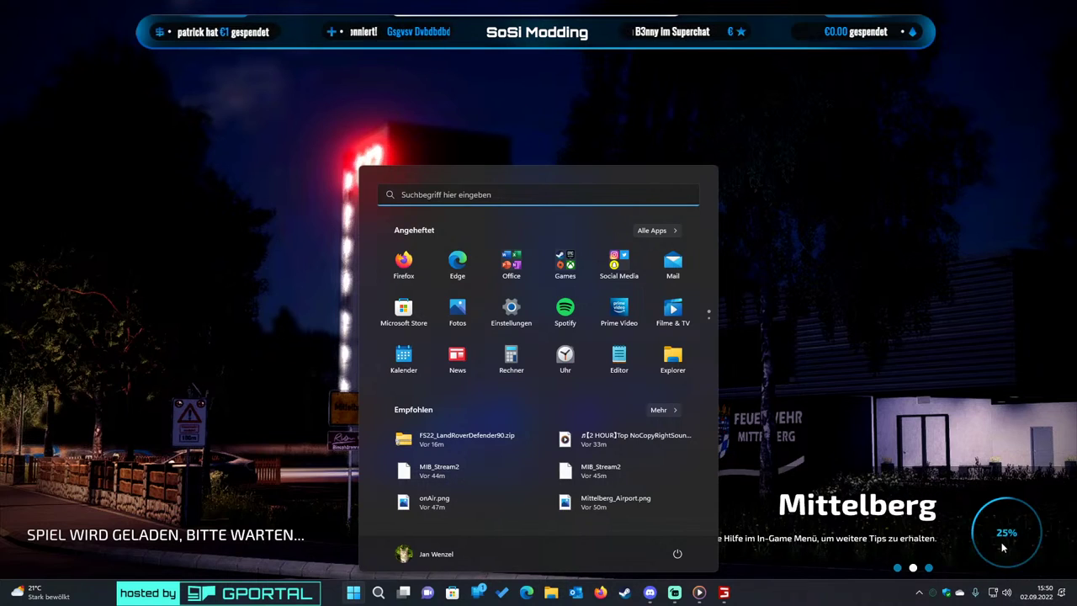
key(super+i)
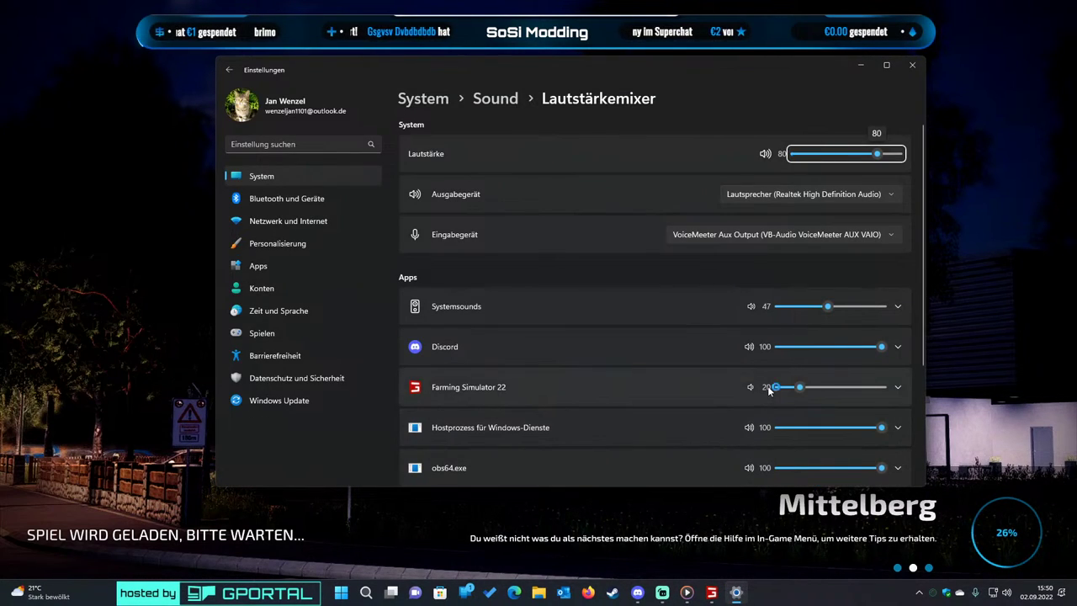
Step: Lower the Windows Medienwiedergabe volume from 100 to 29 in the volume mixer
scroll(639, 373, down, 3)
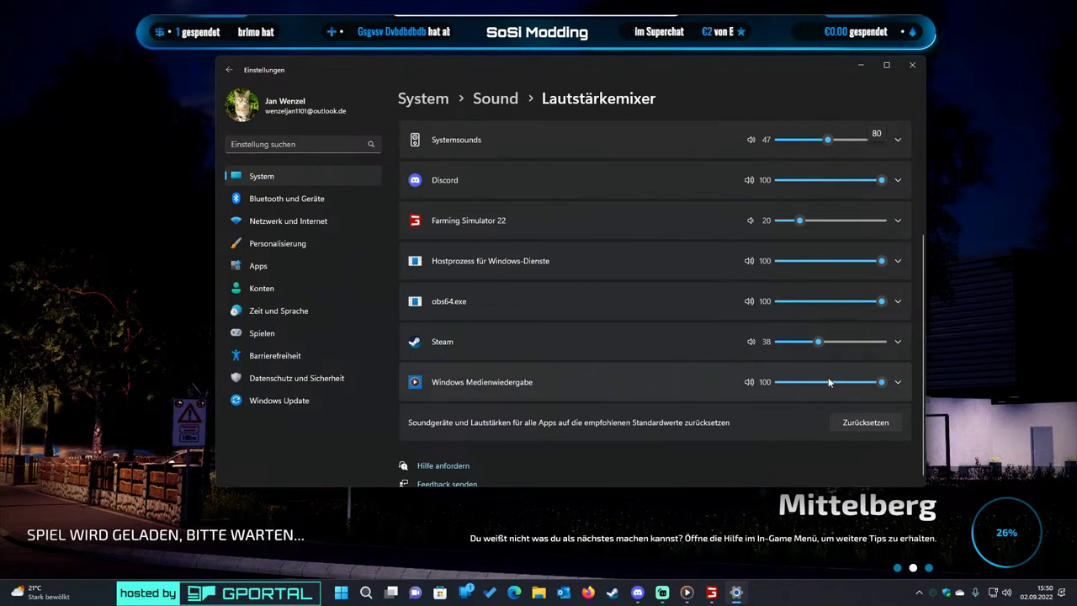
mouse_move(829, 382)
mouse_down()
mouse_move(800, 383)
mouse_move(810, 384)
mouse_up()
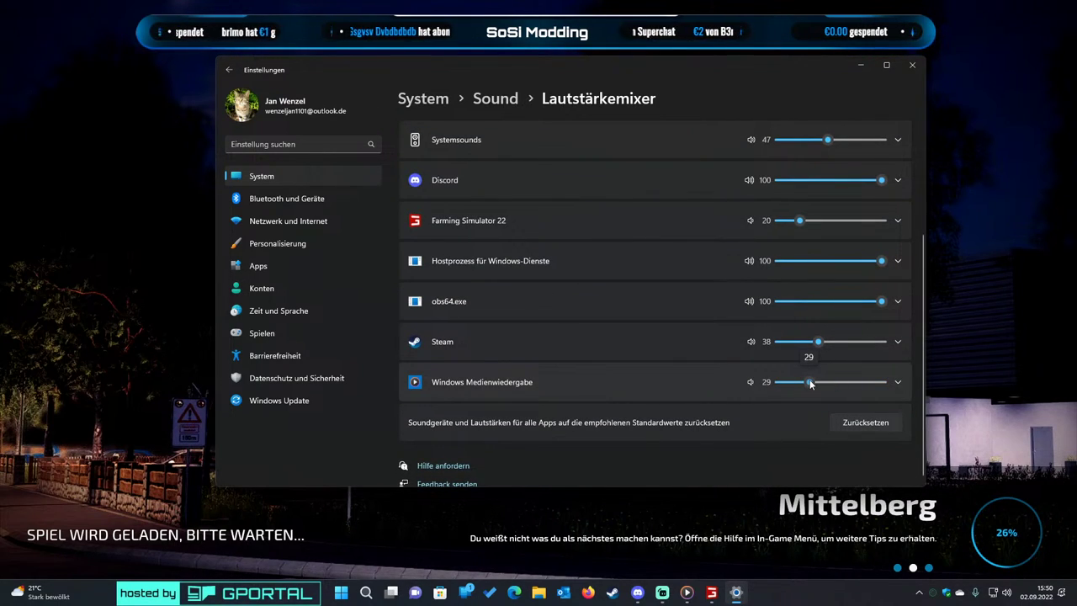
Step: Close Settings, return to the game and start Mittelberg, answering the AutoDrive prompt
click(912, 65)
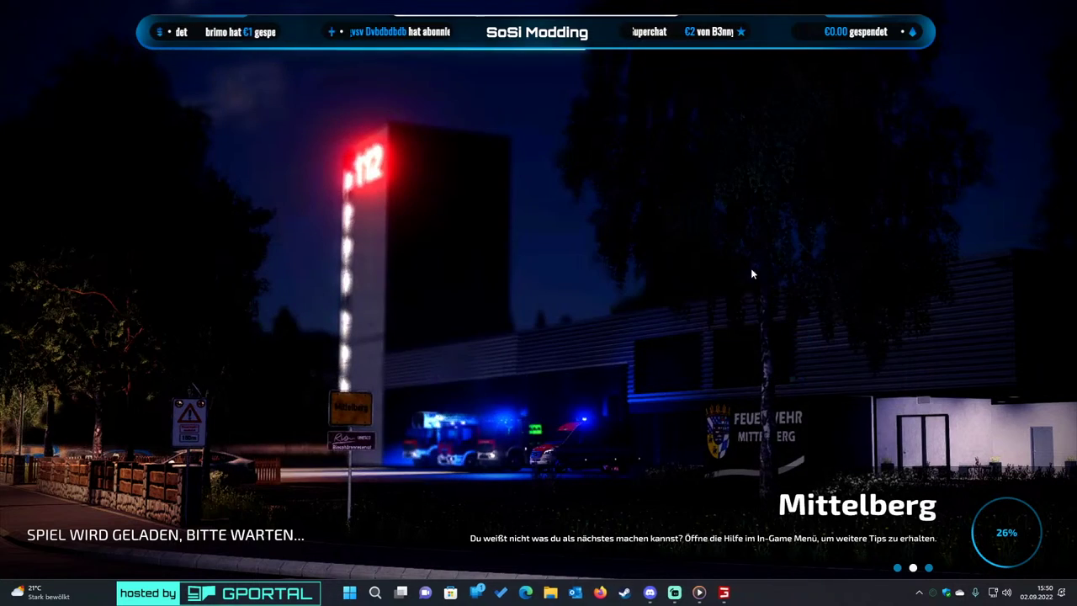
click(734, 281)
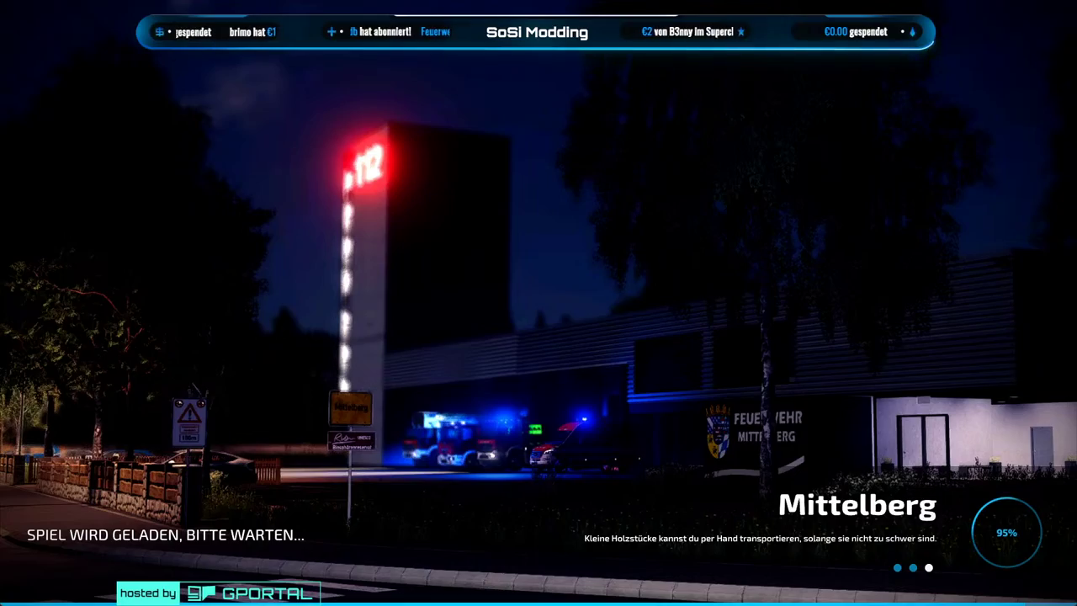
key(Return)
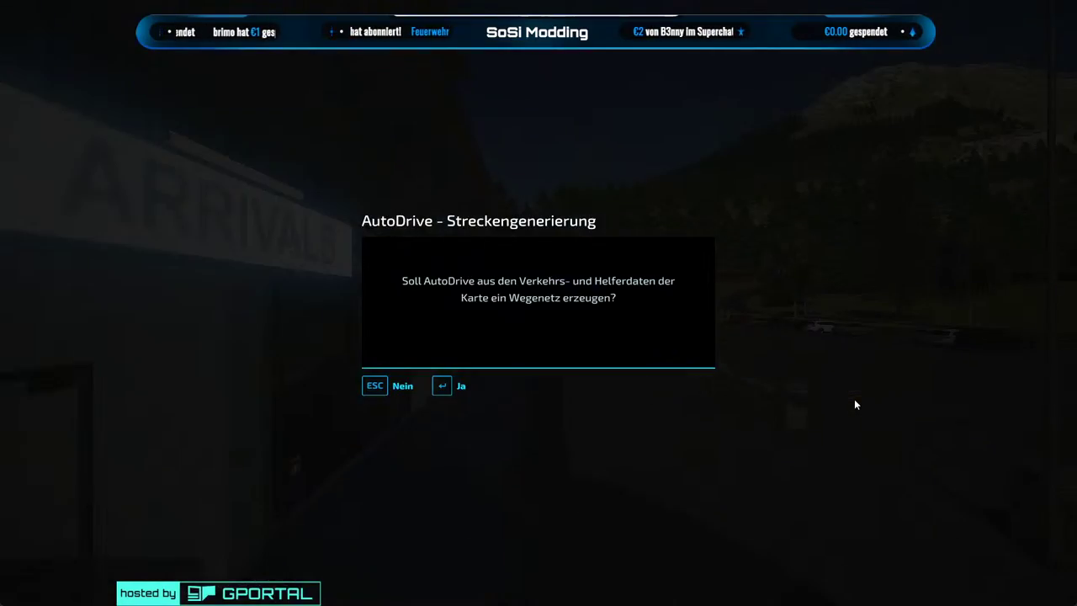
key(Return)
Step: Switch to first-person view and walk across the parking lot
key(c)
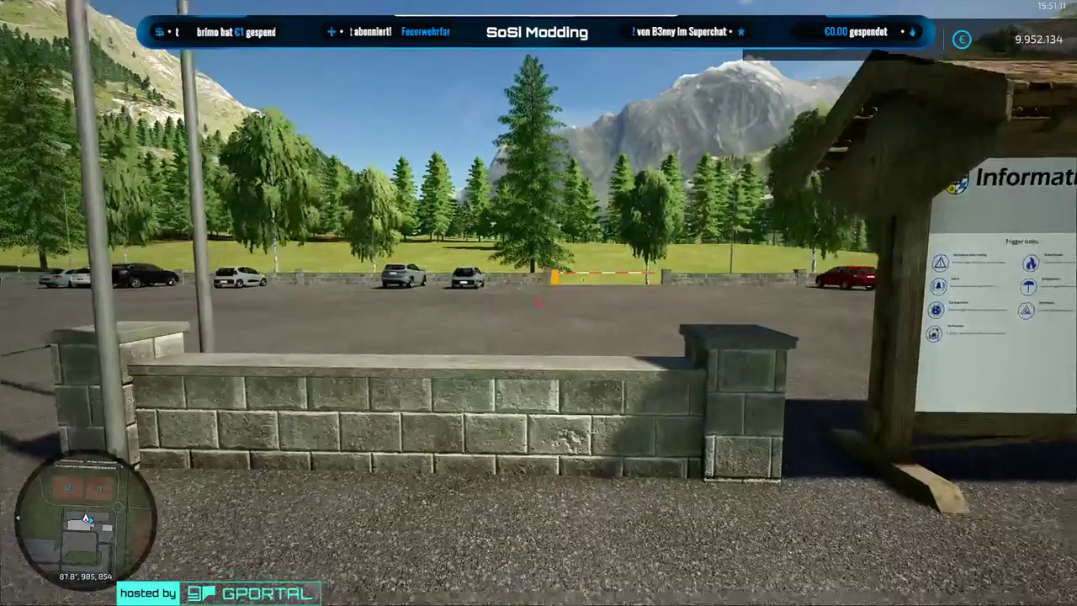
key(w)
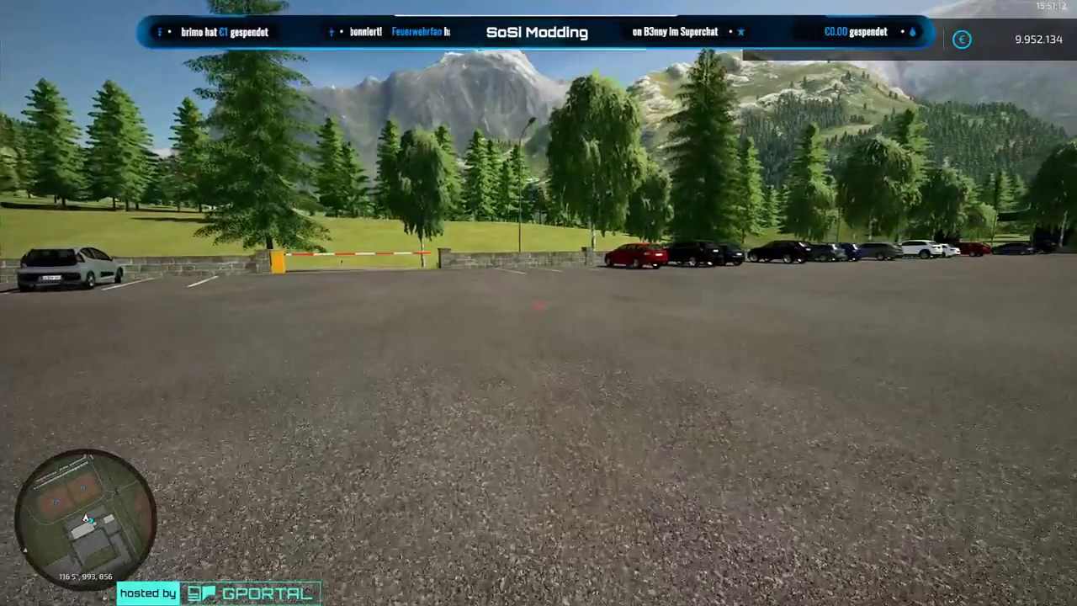
key(w)
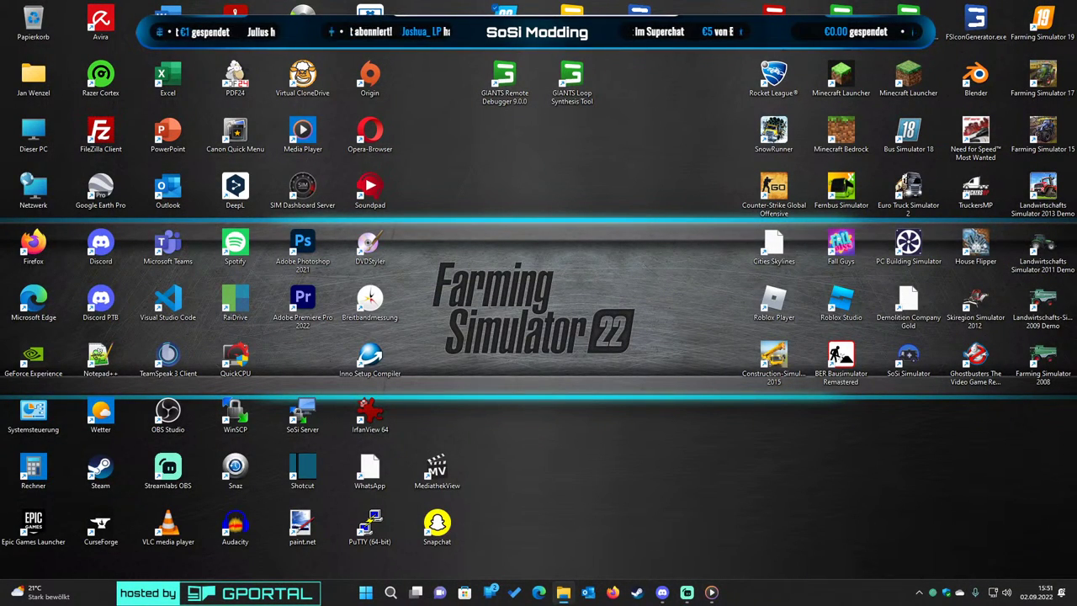
Step: Open FS22_Mittelberg > maps > map.i3d in GIANTS Editor 9.0.3
click(563, 593)
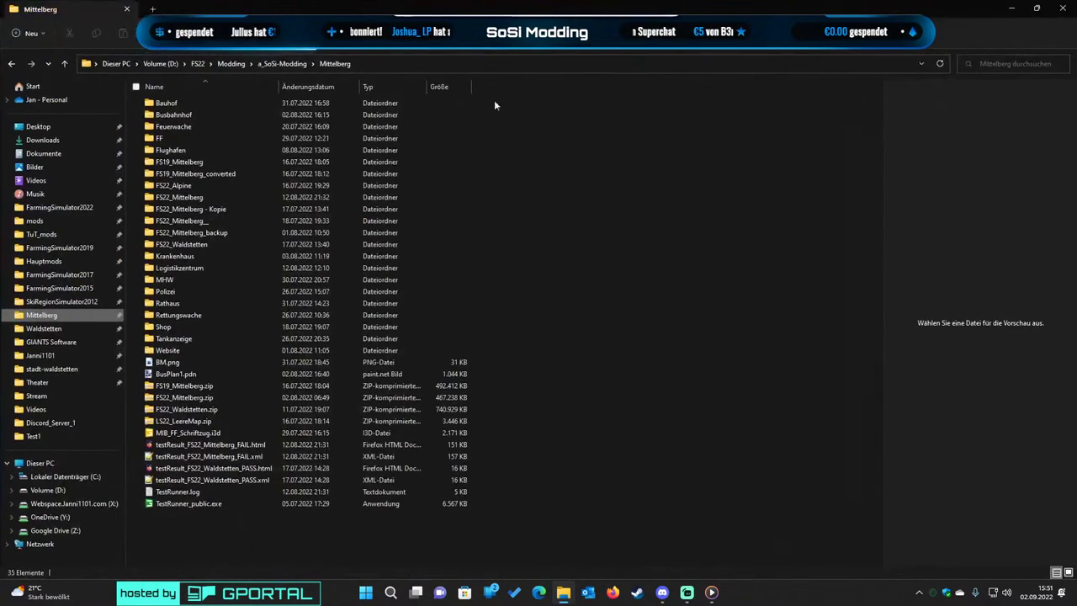
double_click(183, 197)
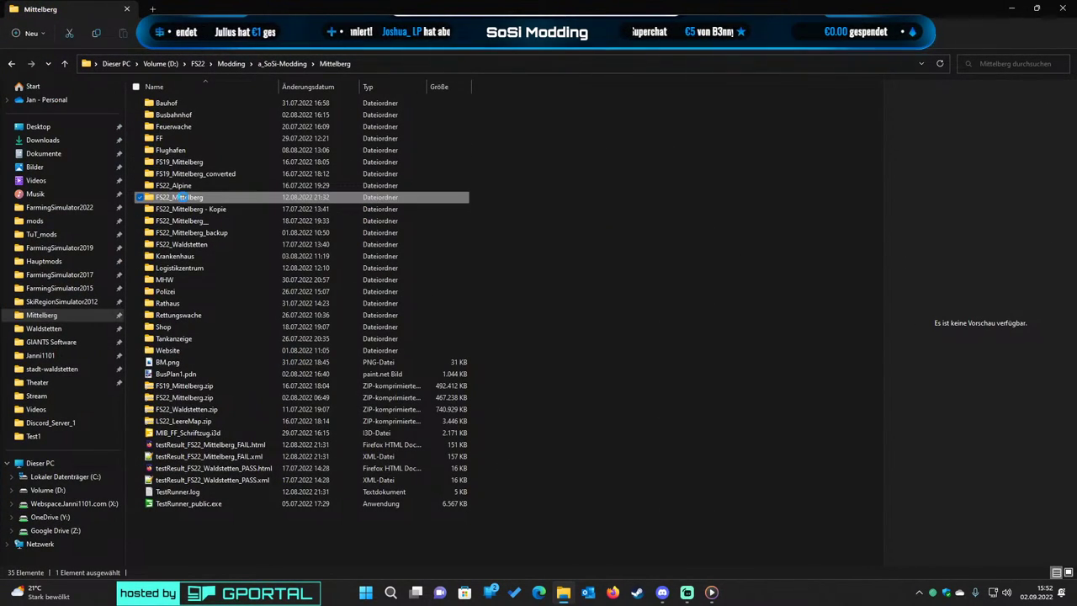
double_click(180, 114)
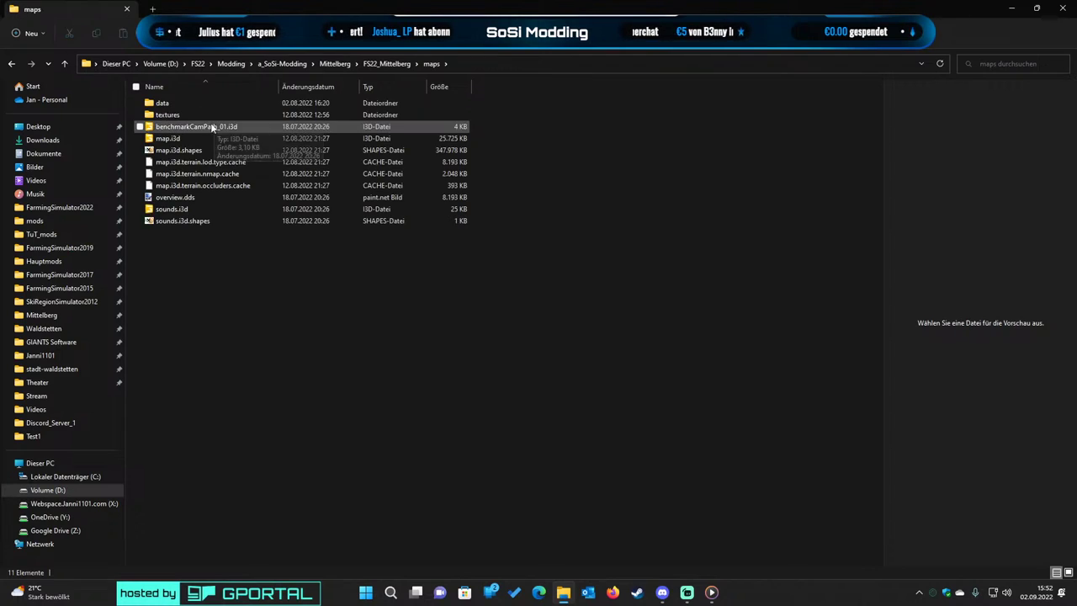
click(180, 138)
double_click(180, 138)
click(547, 364)
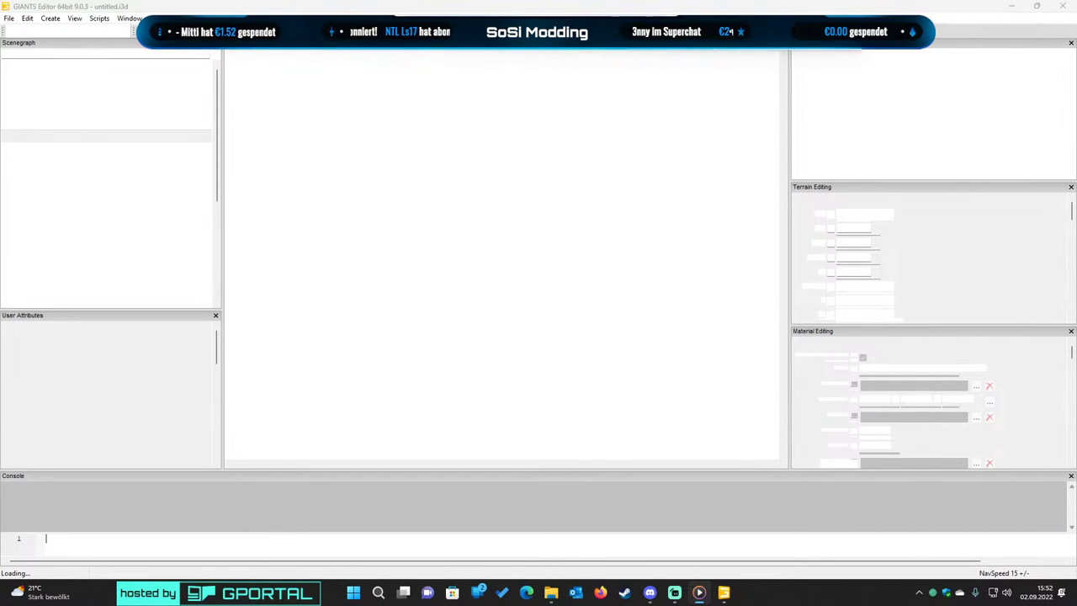
mouse_move(1076, 132)
mouse_down()
mouse_move(941, 163)
mouse_move(1076, 163)
mouse_up()
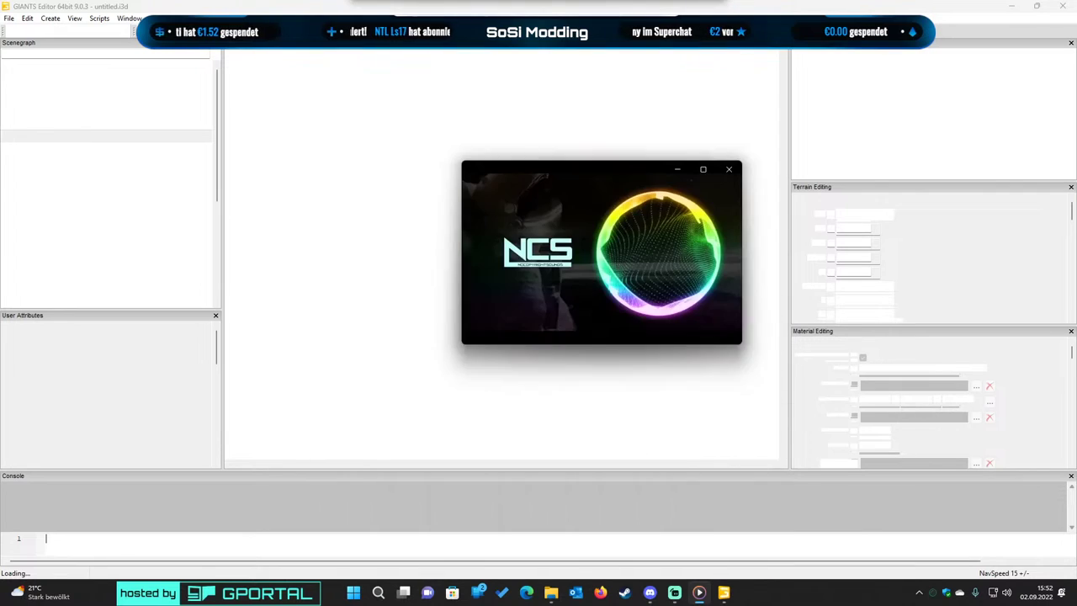
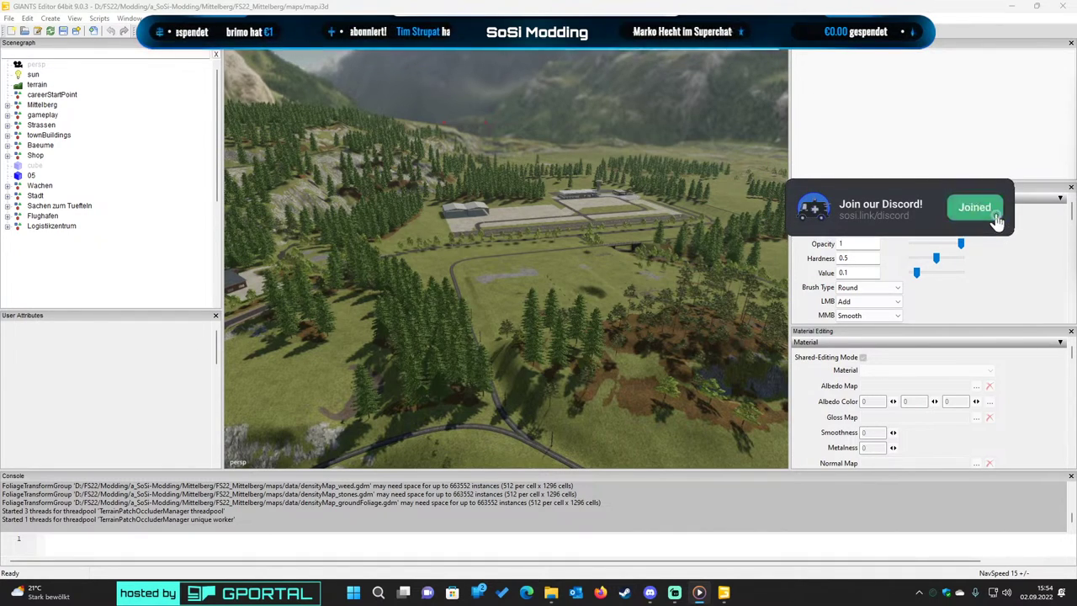
Step: Orbit the view over the grid area, mountains, roundabout, red-roofed building and airfield
middle_drag(733, 236, 533, 326)
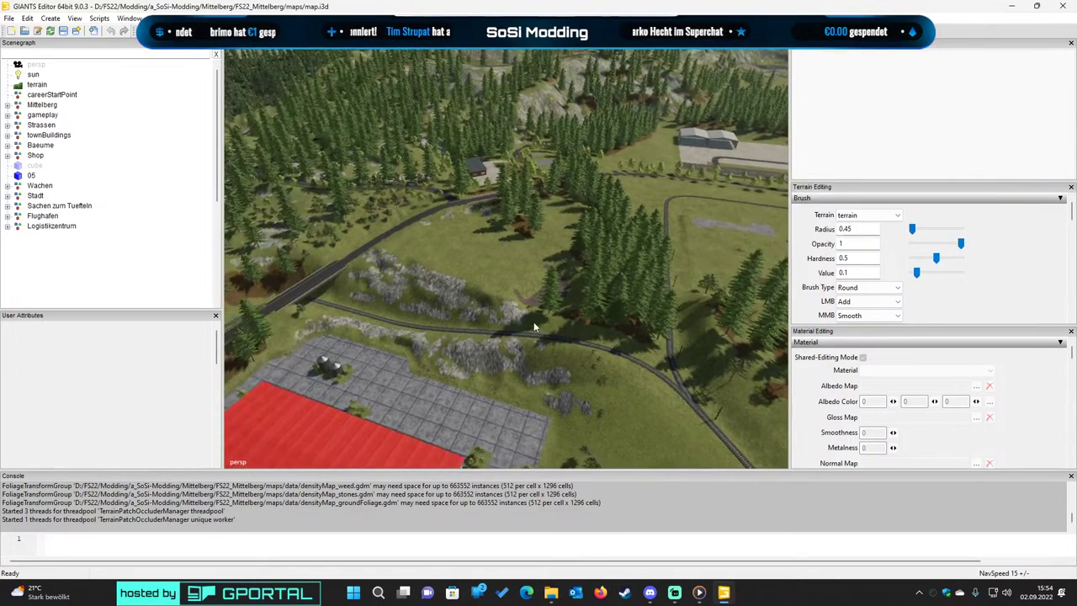
middle_drag(427, 330, 579, 271)
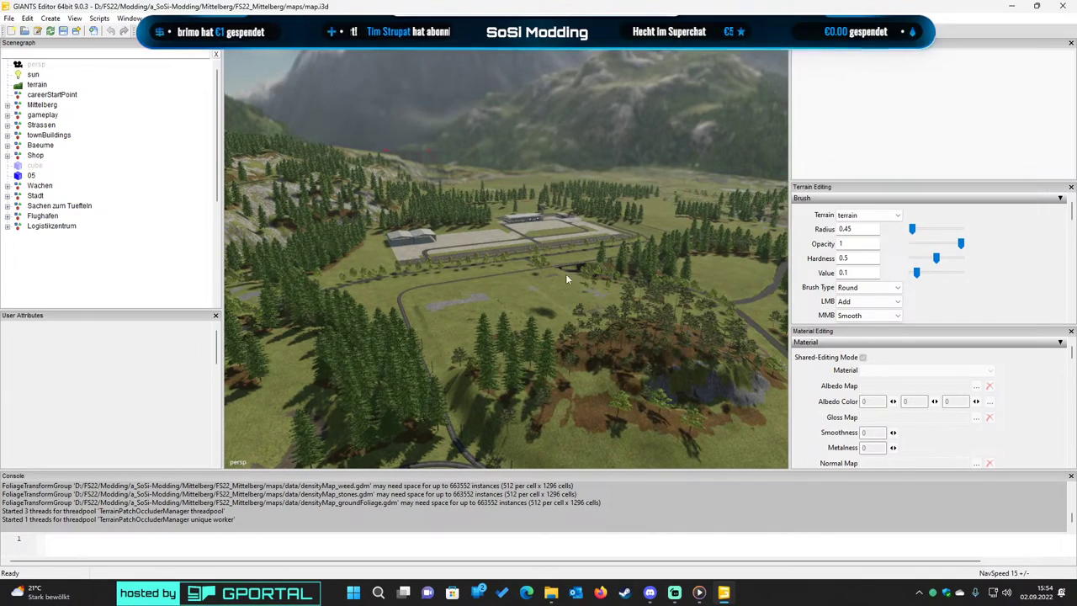
mouse_move(635, 212)
middle_down()
mouse_move(421, 253)
mouse_move(618, 153)
mouse_move(527, 177)
mouse_move(529, 192)
middle_up()
mouse_move(565, 252)
middle_down()
mouse_move(465, 328)
mouse_move(714, 252)
mouse_move(601, 199)
middle_up()
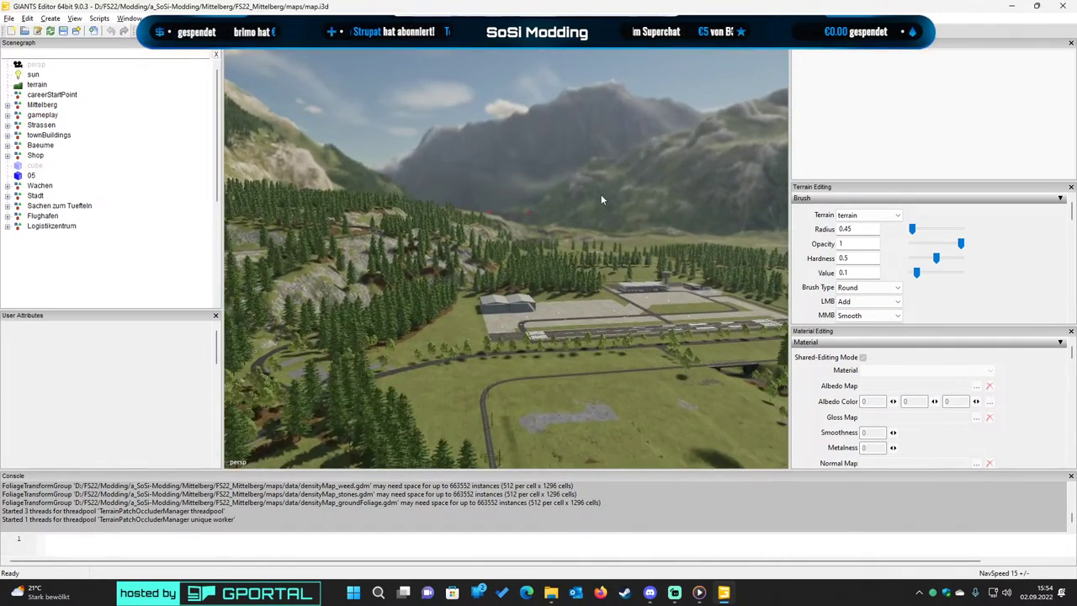
mouse_move(580, 275)
middle_down()
mouse_move(728, 318)
mouse_move(678, 305)
mouse_move(446, 351)
mouse_move(505, 341)
mouse_move(498, 244)
mouse_move(423, 280)
mouse_move(420, 339)
mouse_move(494, 293)
mouse_move(521, 347)
mouse_move(462, 150)
mouse_move(435, 252)
mouse_move(537, 247)
middle_up()
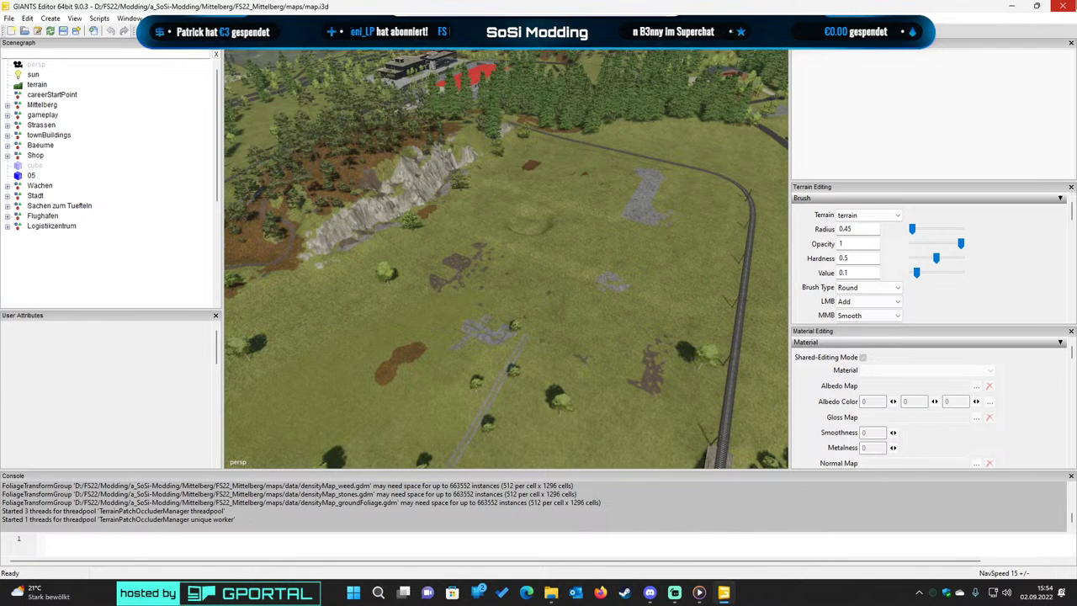
Step: Close the editor, choose Abbrechen at the save prompt, and minimize the window
click(1062, 6)
click(652, 292)
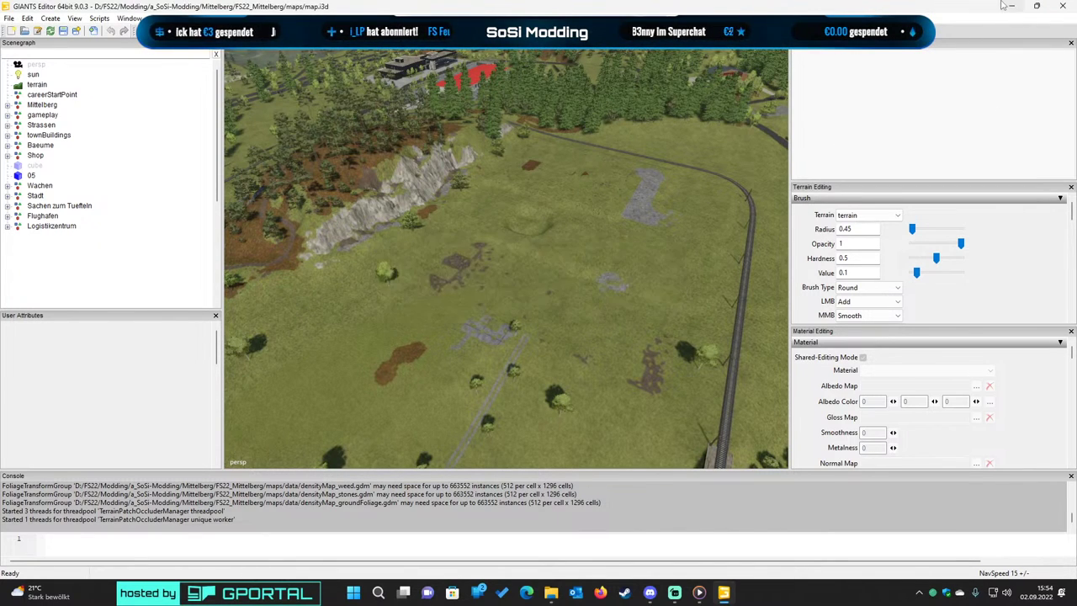
click(1008, 6)
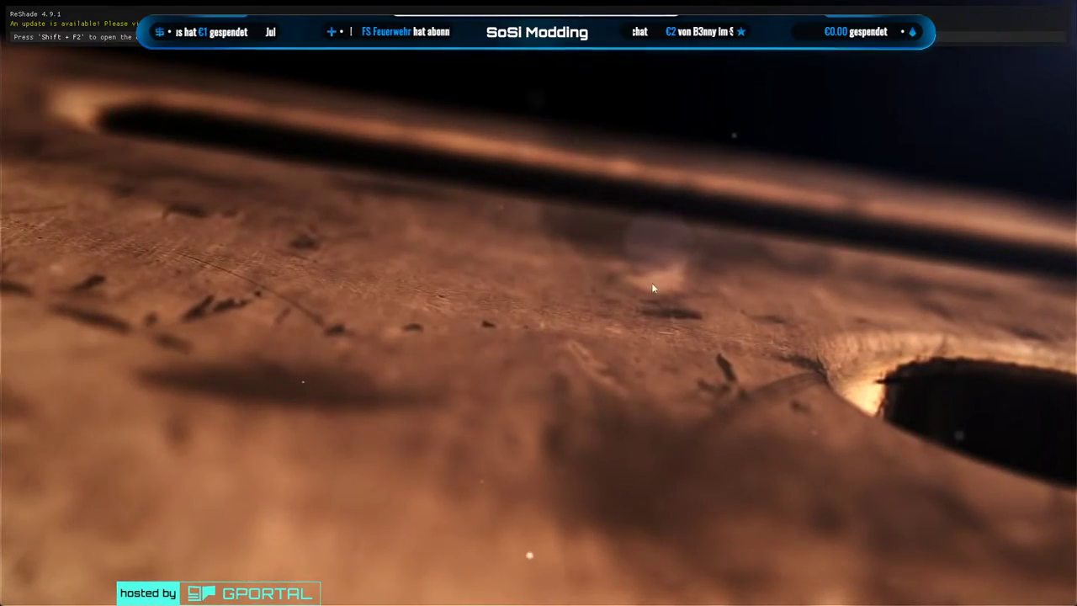
Step: Skip the intro, load the Mittelberg career savegame past the mods list, and enter the game
click(653, 287)
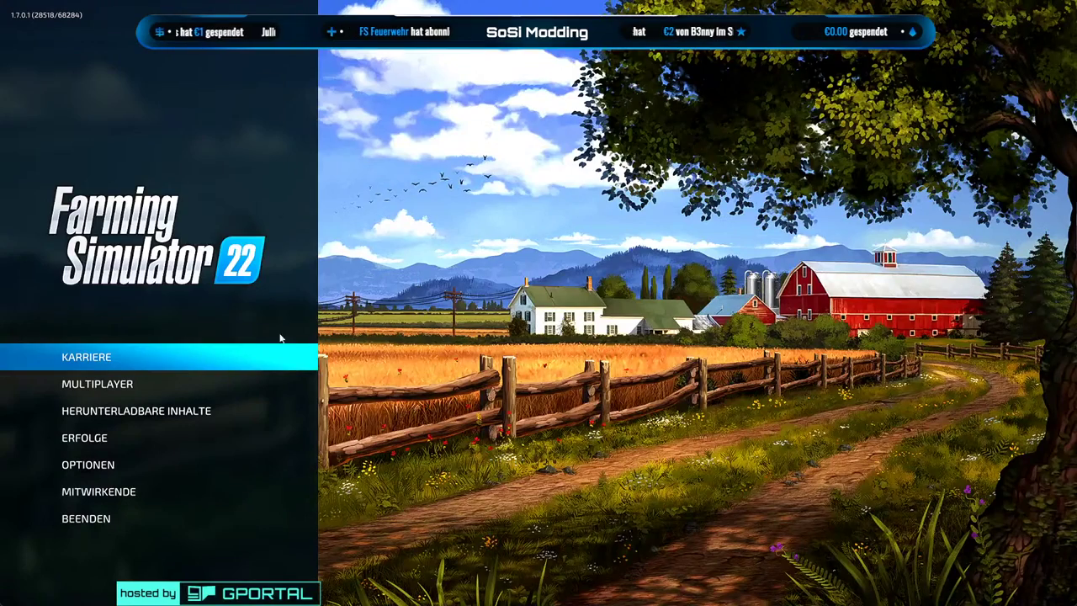
click(252, 354)
click(750, 370)
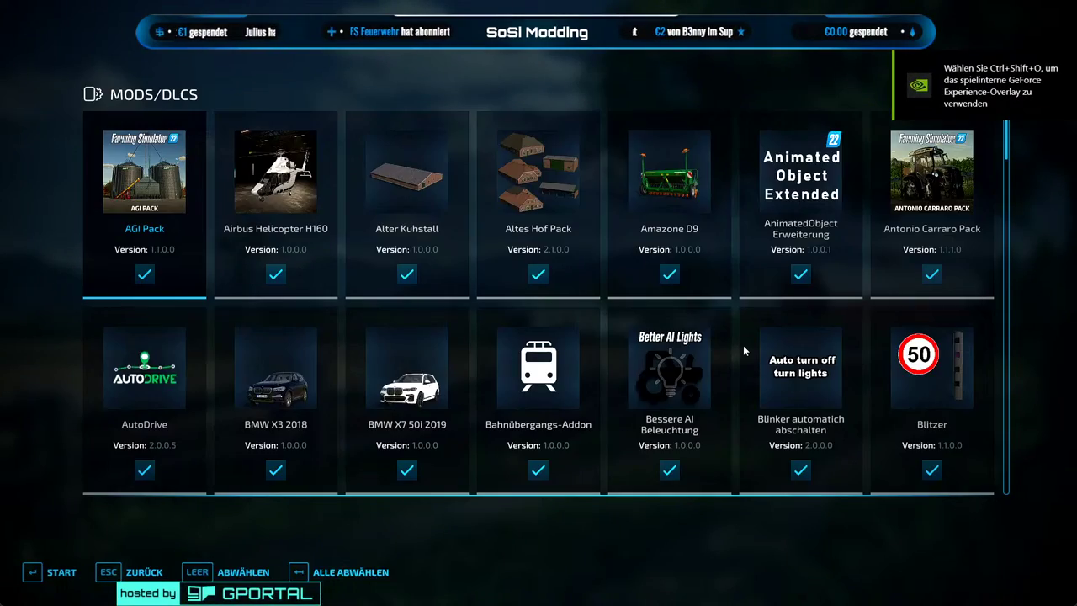
key(Return)
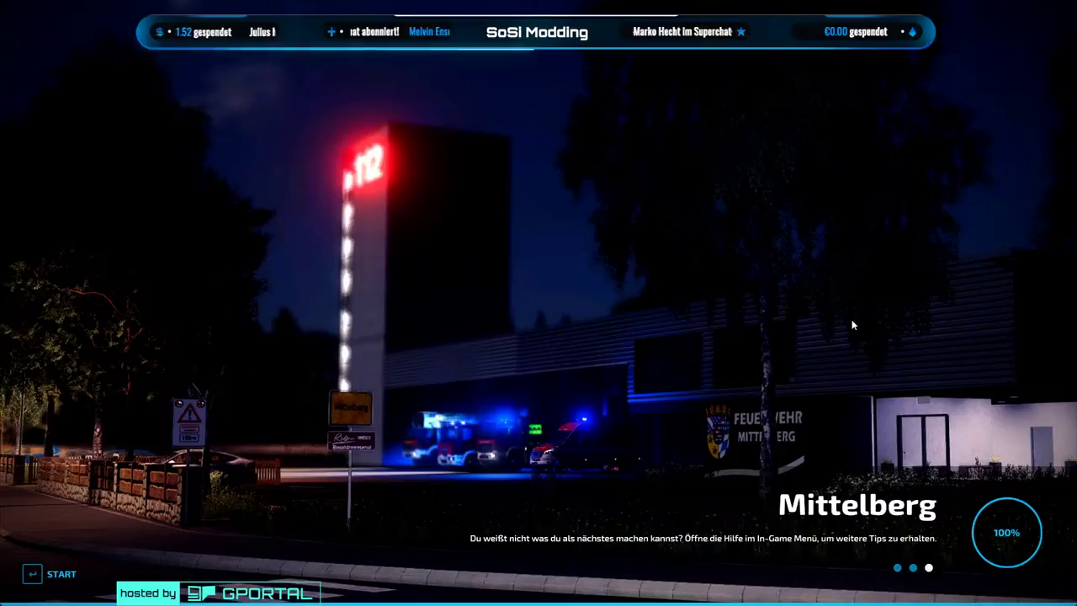
key(Return)
Step: Decline AutoDrive route generation and walk from the parking lot across the railway onto the meadow
click(399, 386)
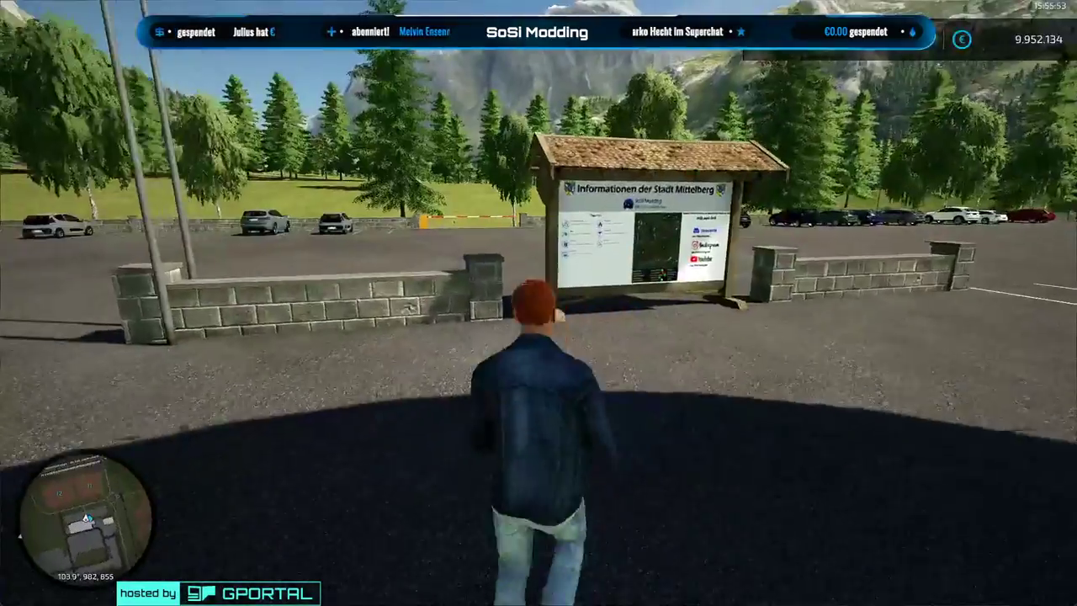
key(w)
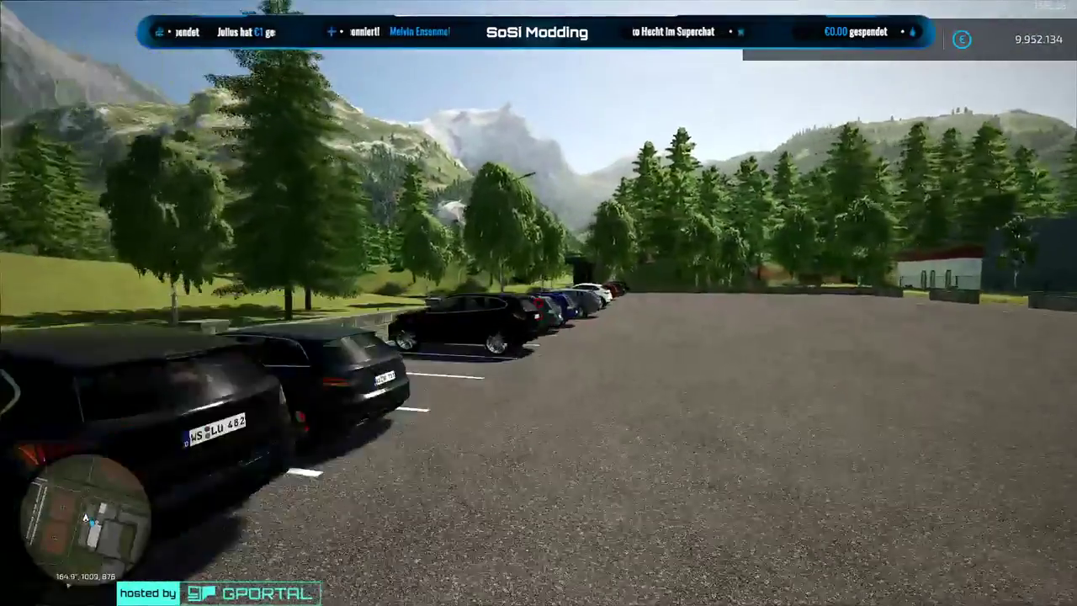
key(w)
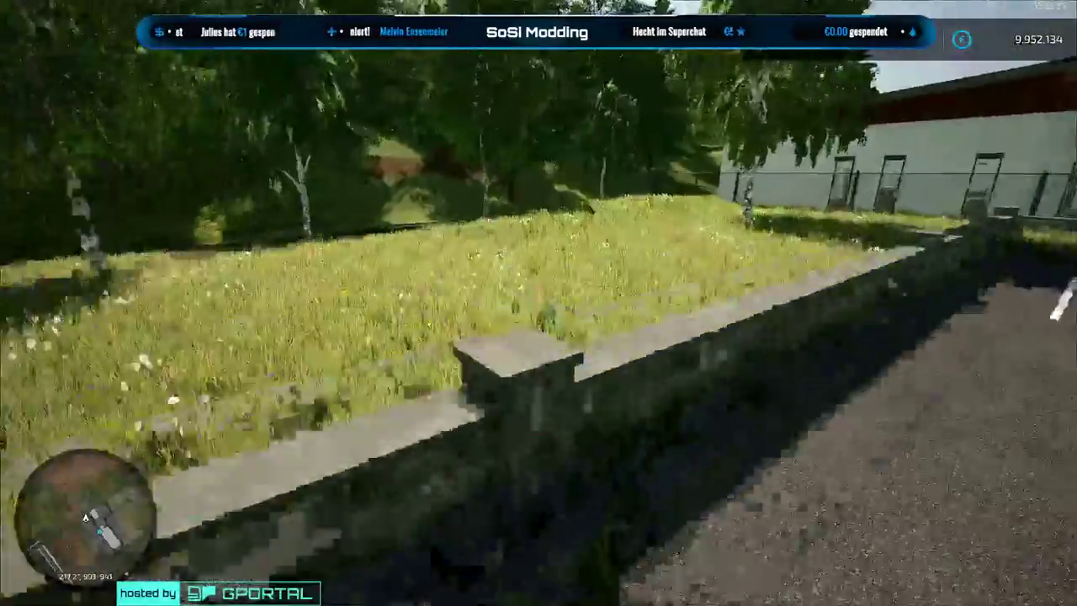
key(w)
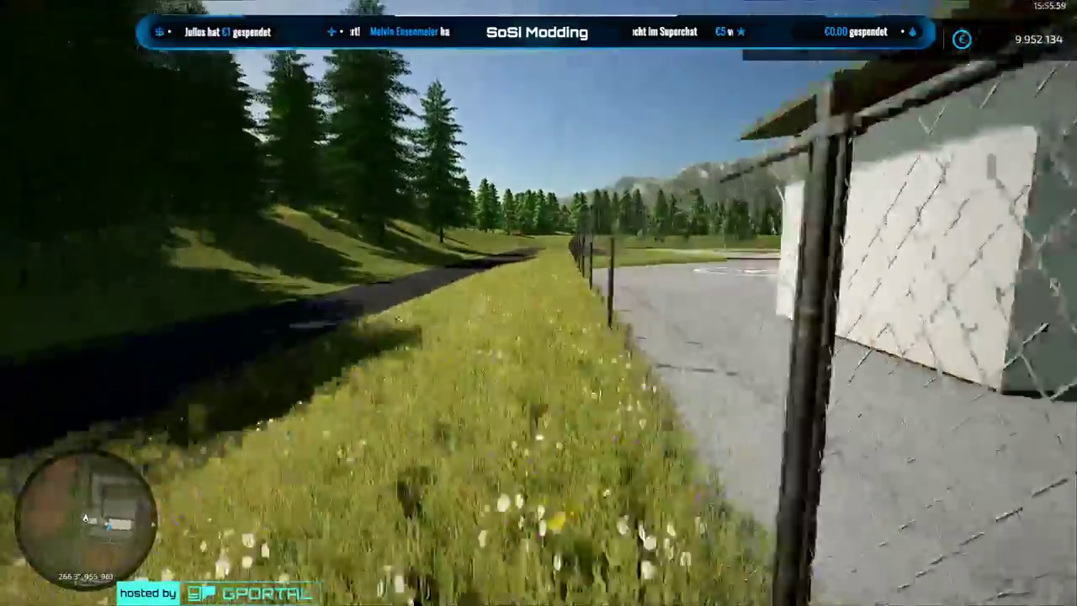
key(w)
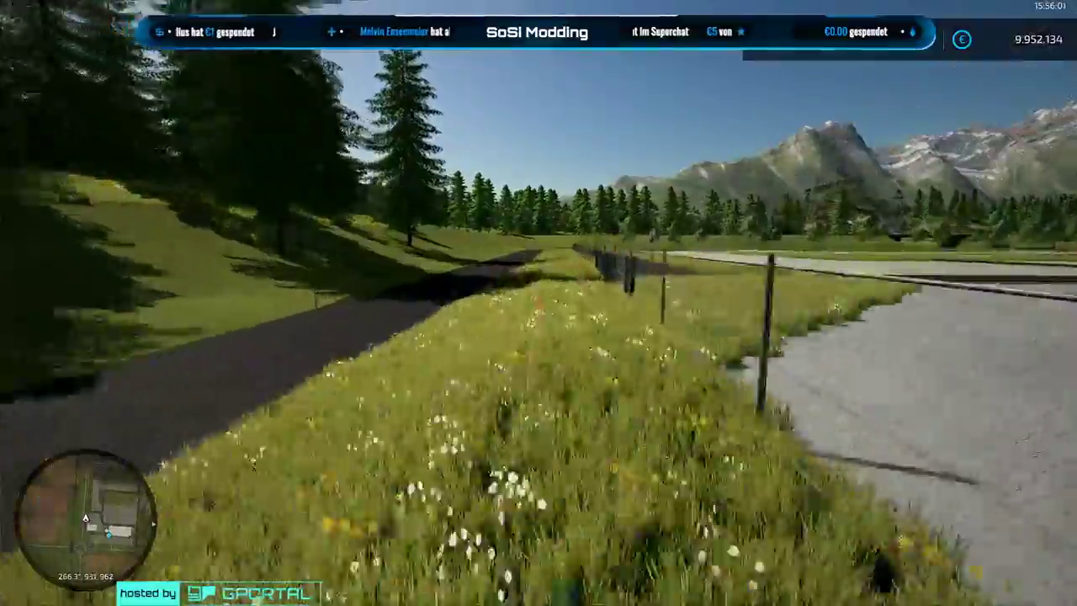
key(w)
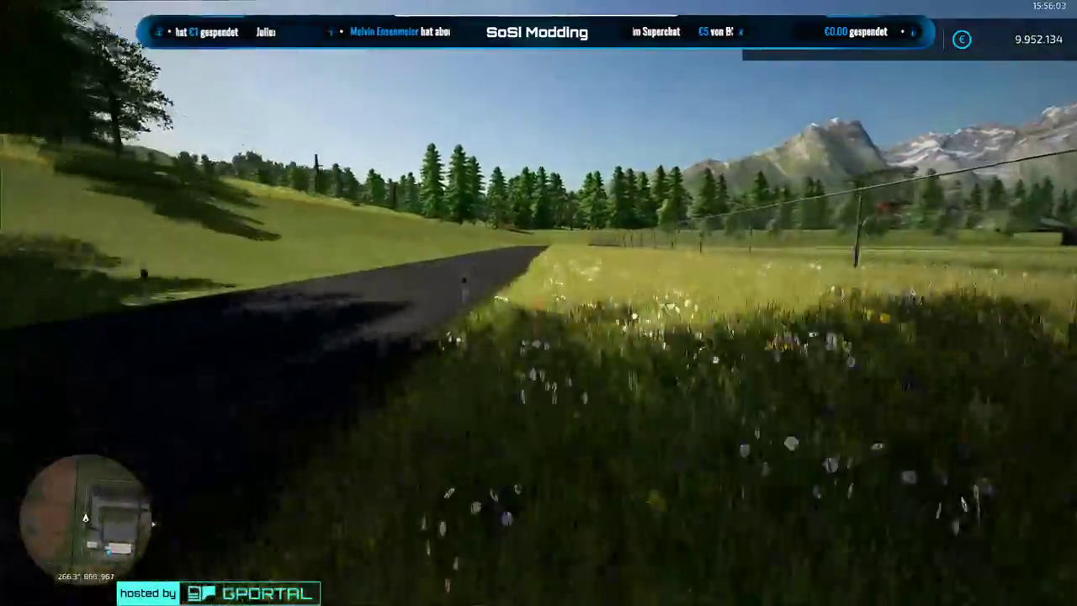
key(w)
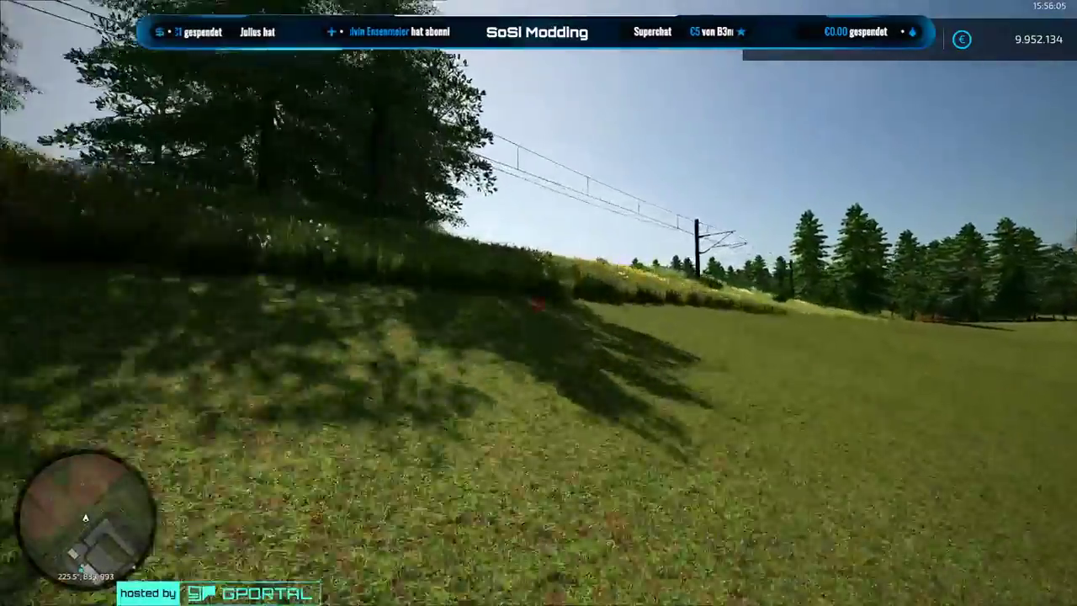
key(w)
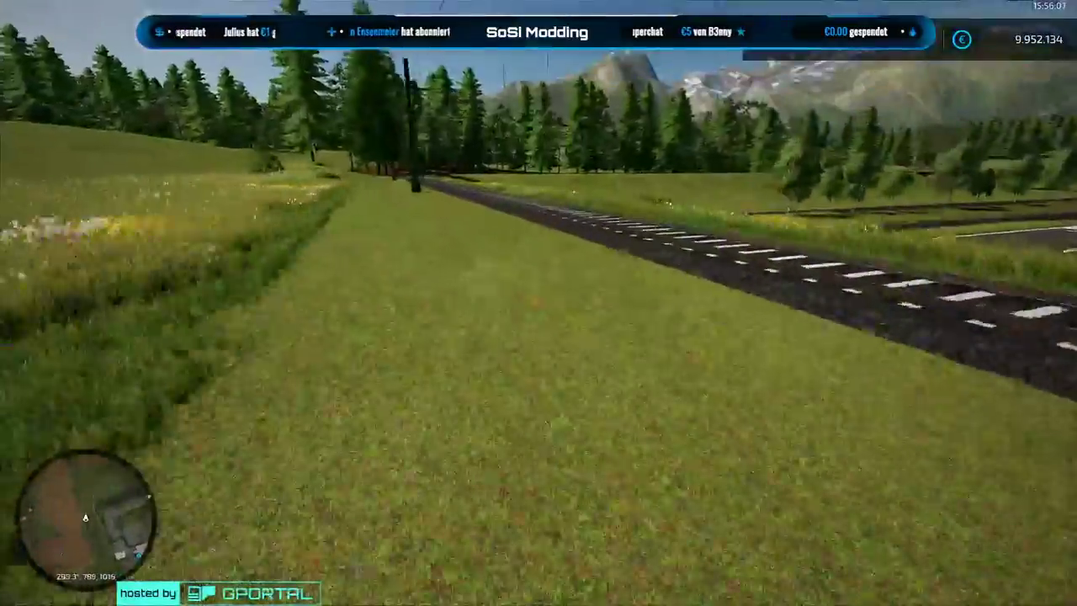
key(w)
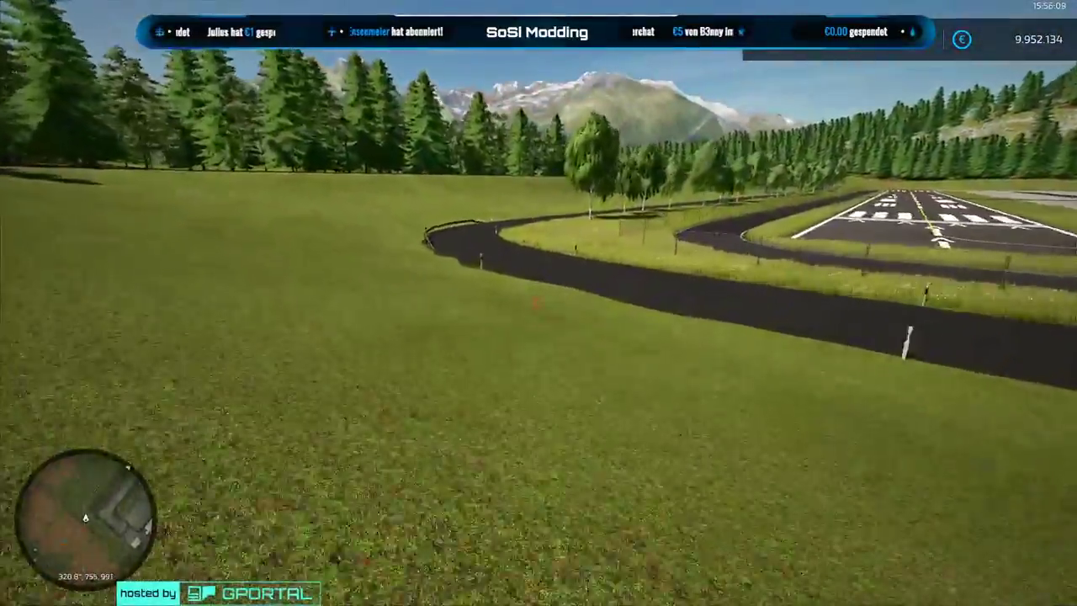
key(w)
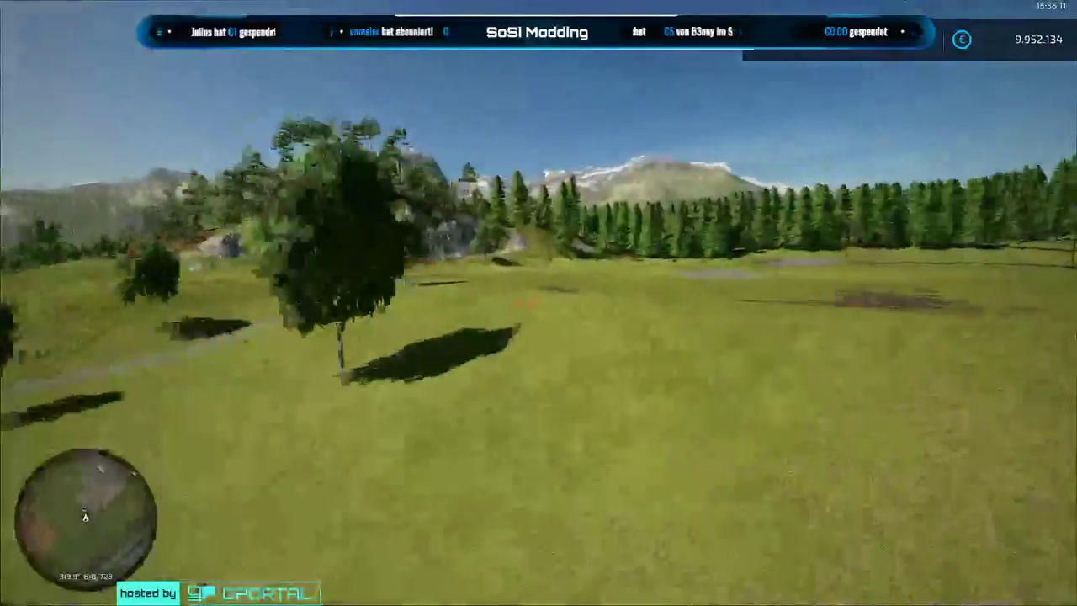
Step: Enter construction mode with B and preview the €20.000 hall on the meadow
key(b)
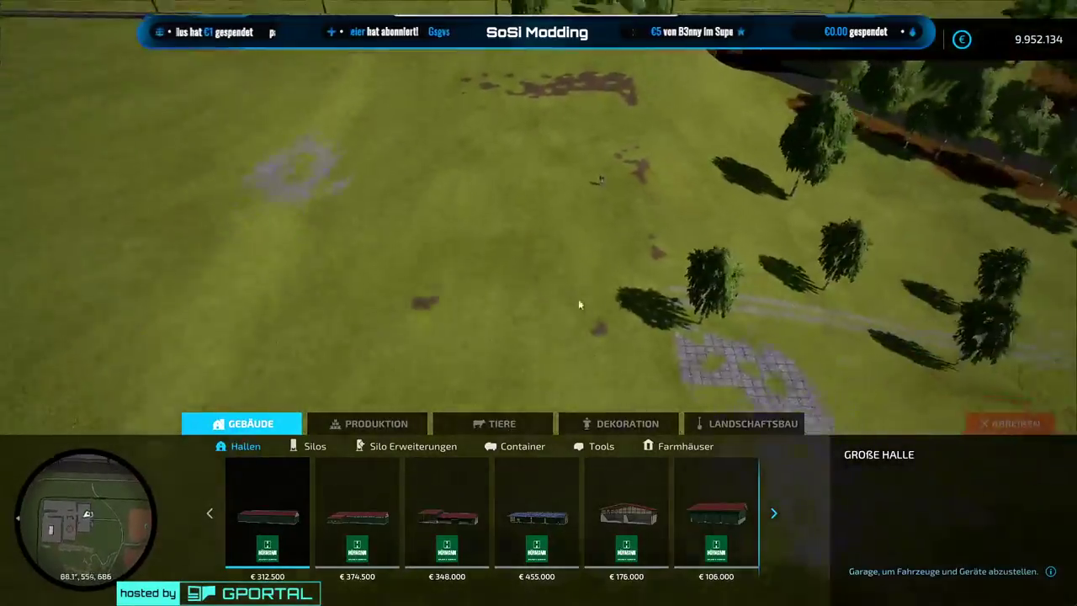
right_drag(578, 303, 517, 384)
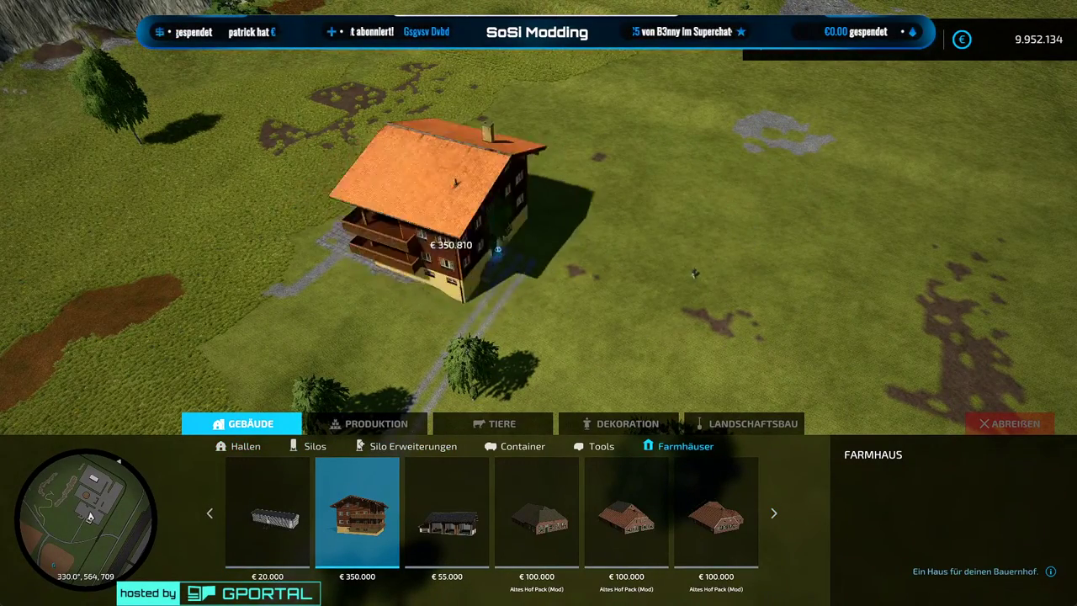
scroll(471, 320, down, 2)
click(294, 540)
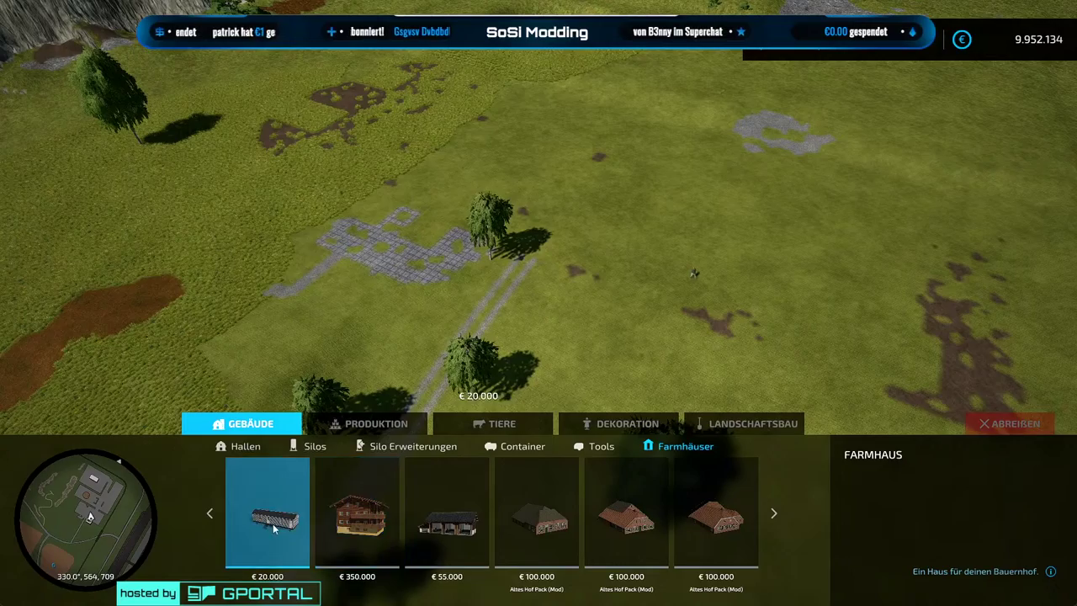
scroll(533, 328, up, 10)
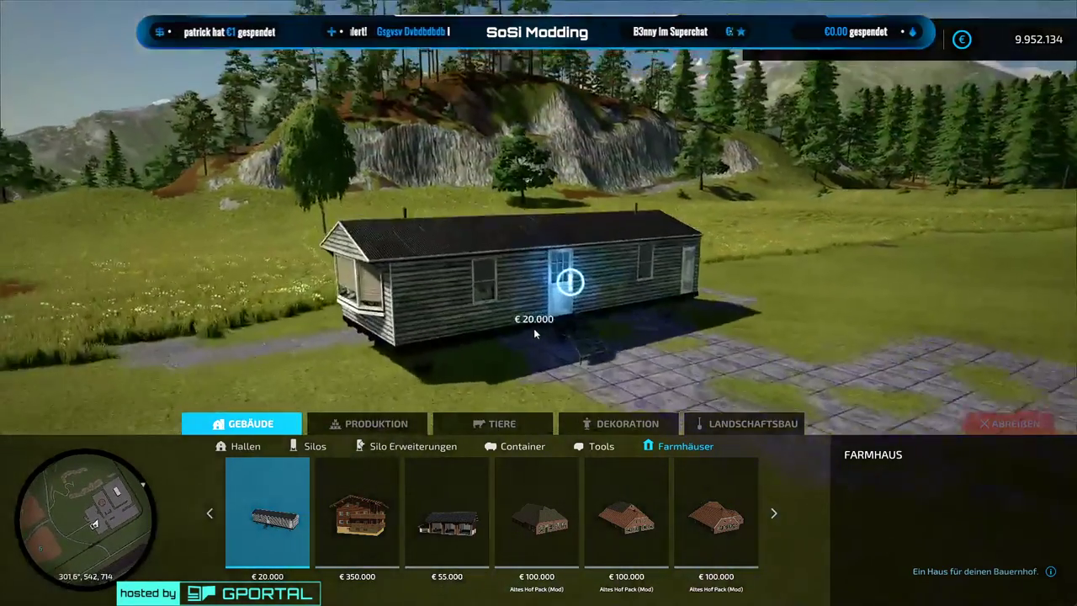
scroll(534, 329, down, 4)
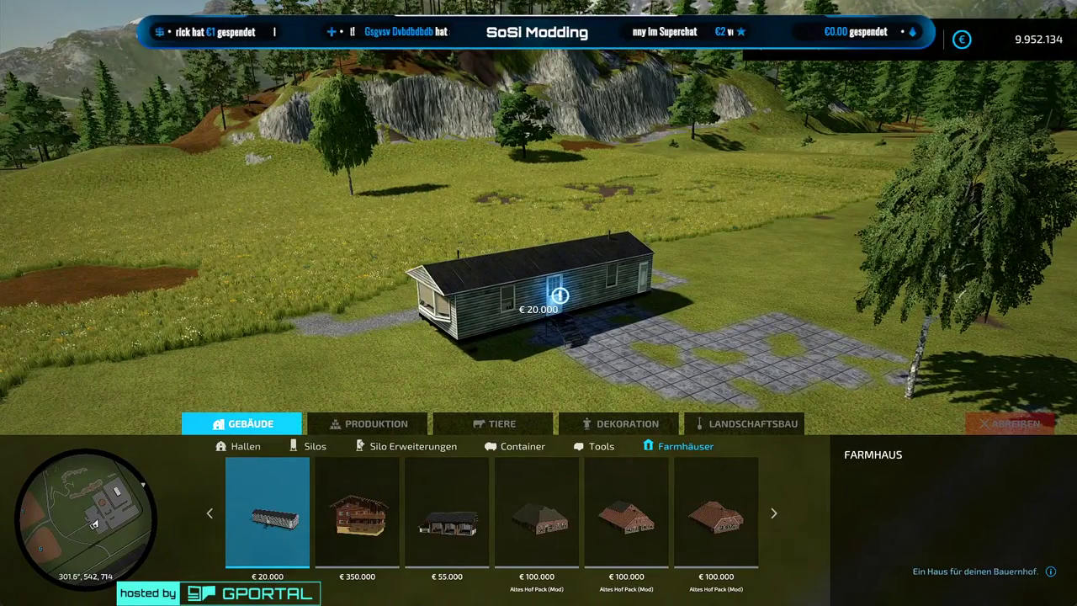
Step: Compare the €350.000 farmhouse and €20.000 hall previews, then switch to the Silos category
click(357, 514)
shift+scroll(481, 314, down, 10)
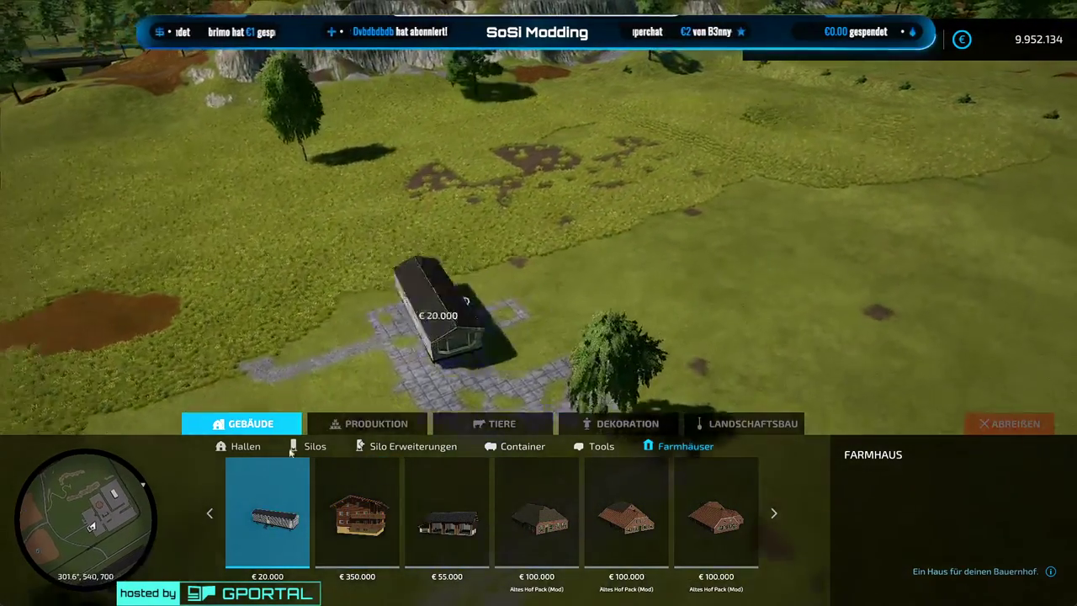
click(349, 525)
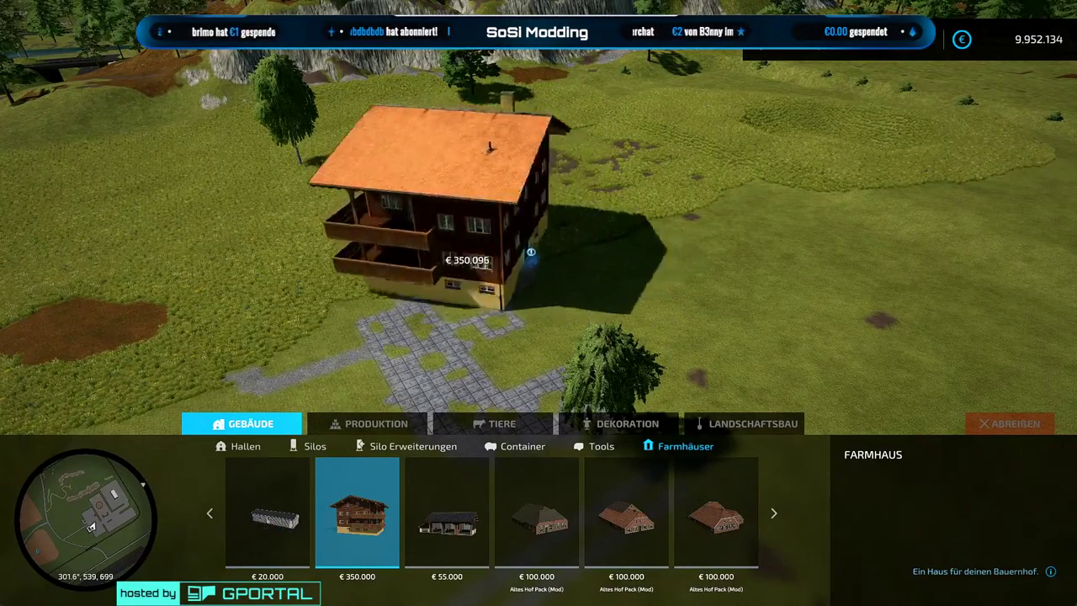
click(272, 506)
scroll(441, 267, up, 5)
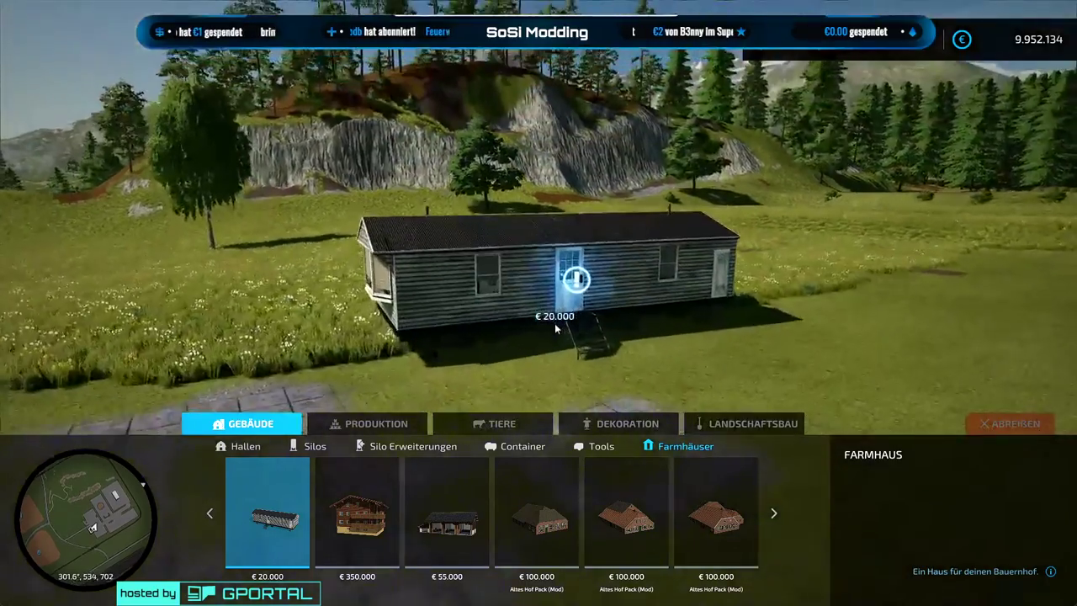
scroll(560, 270, down, 3)
click(357, 514)
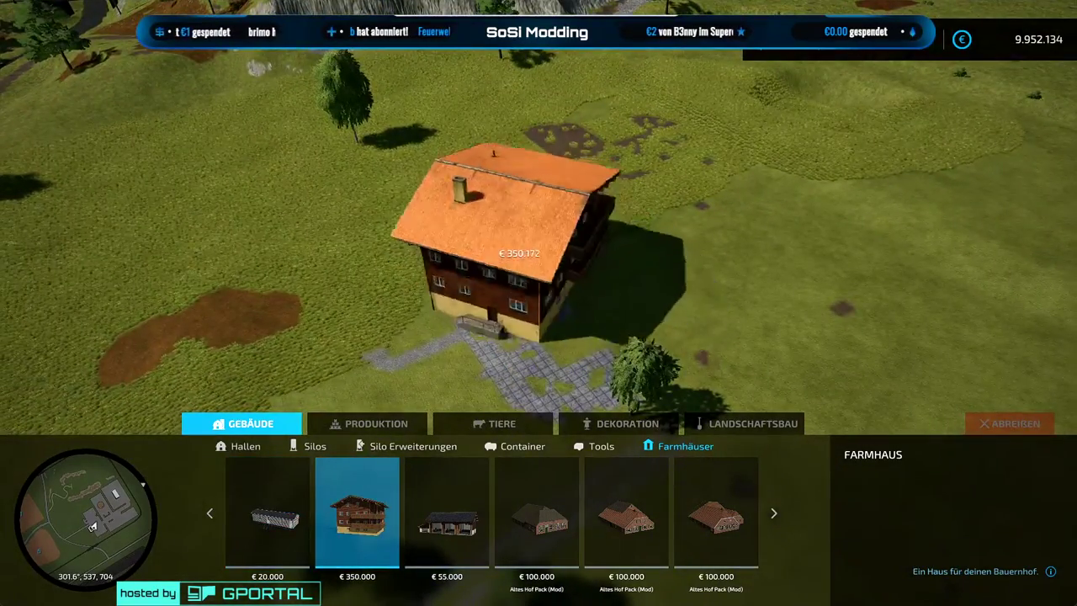
scroll(521, 268, up, 5)
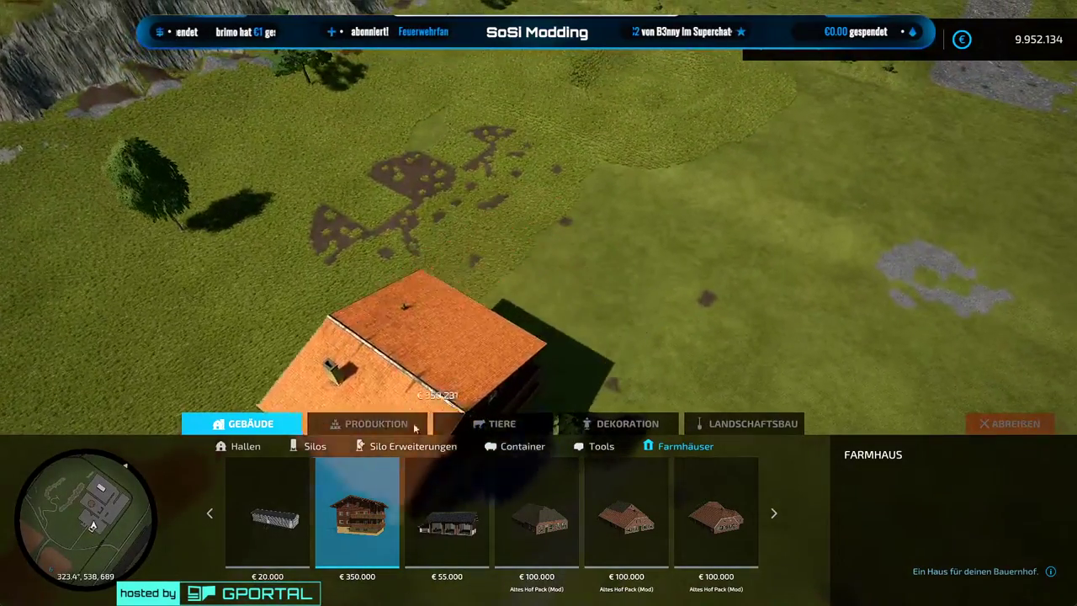
click(315, 447)
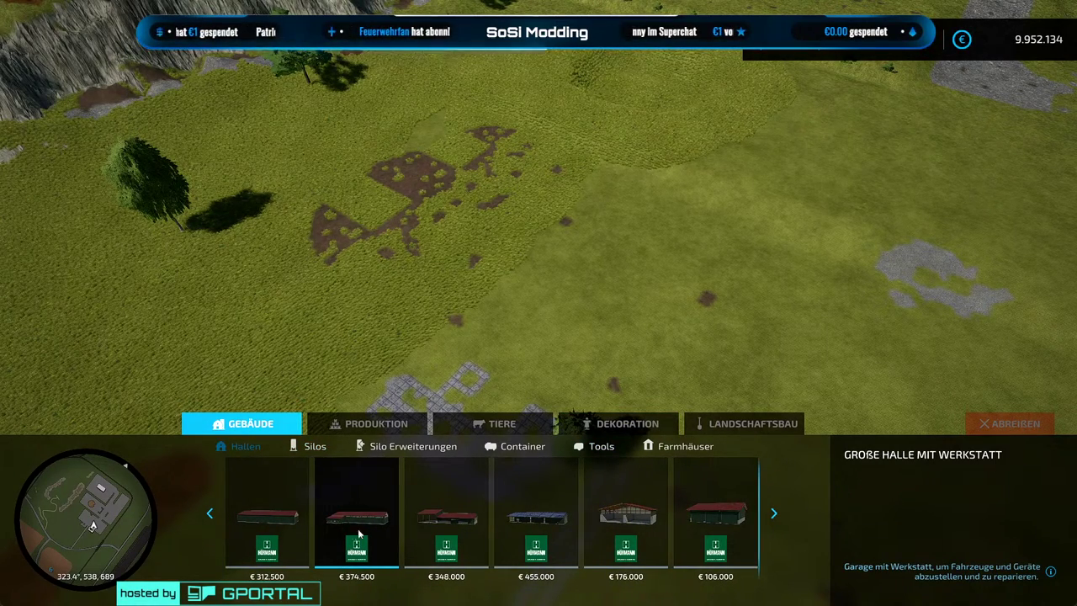
Step: Preview the €455.000 hall and the large wooden hall on the meadow
click(541, 515)
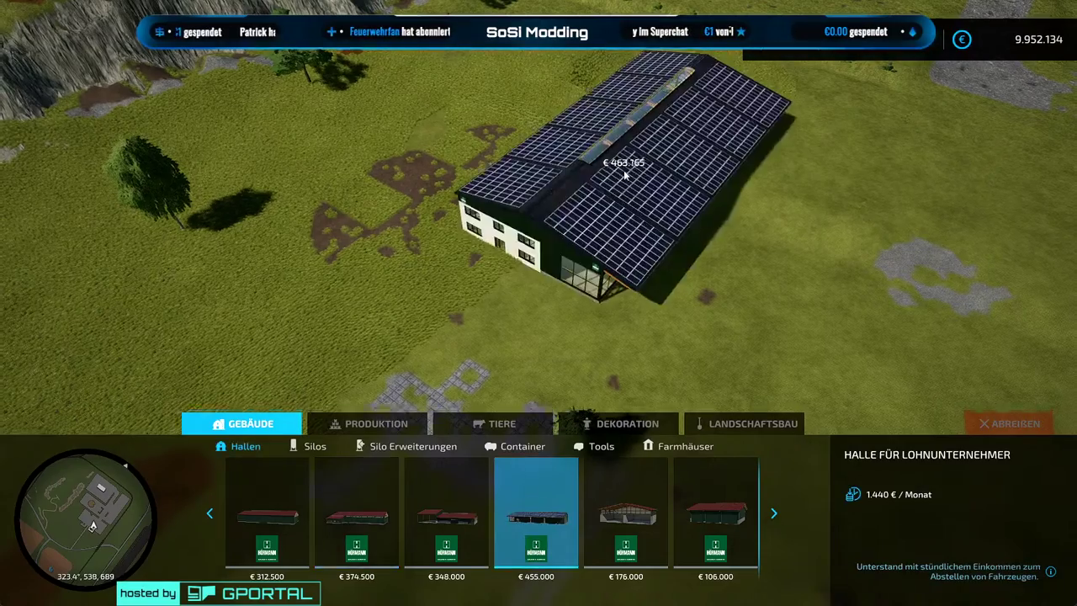
key(w)
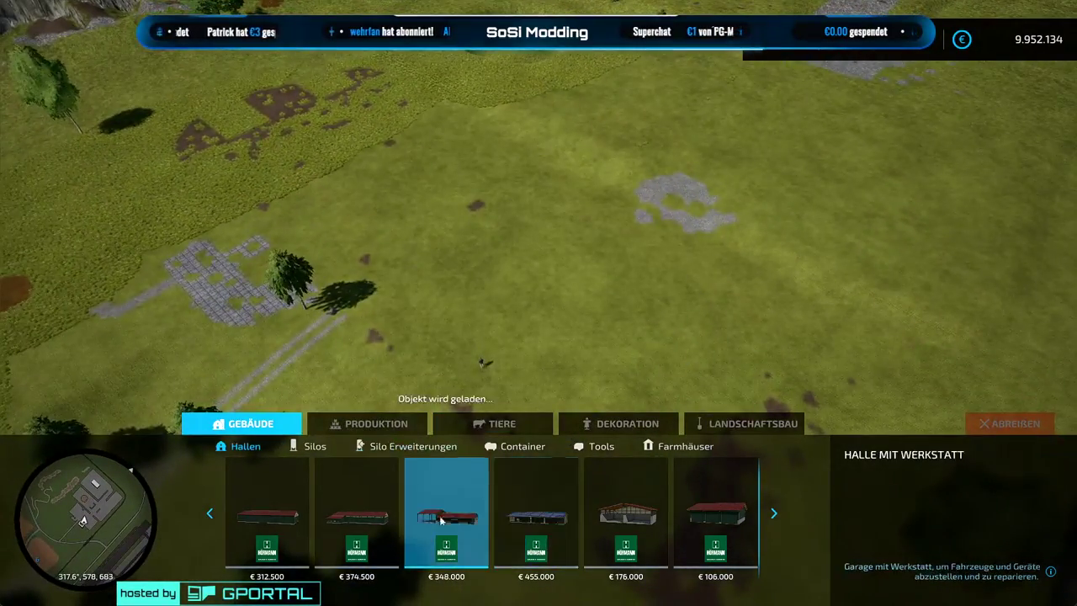
key(w)
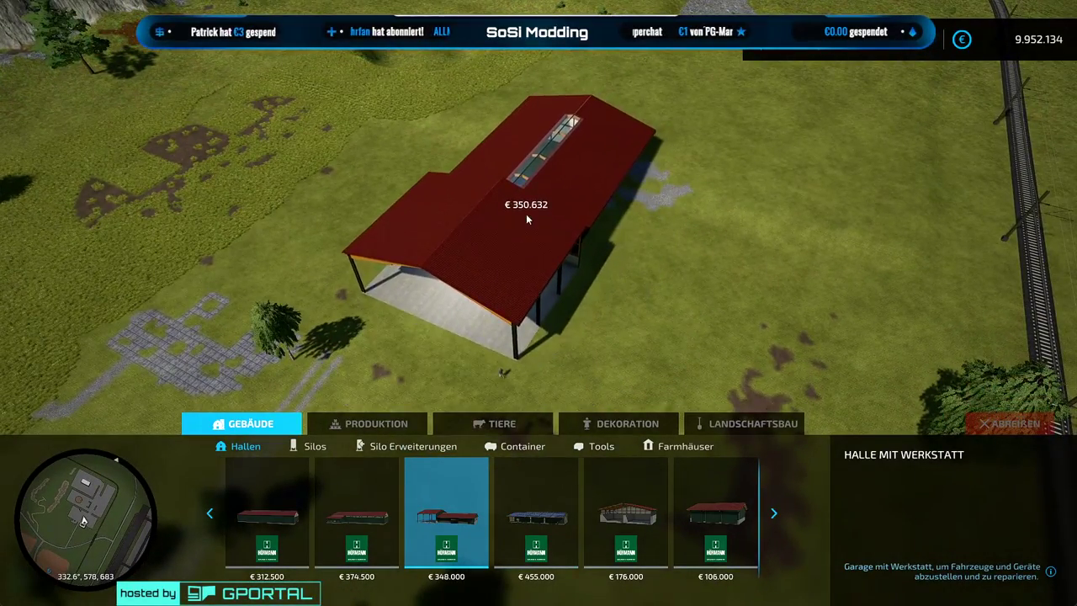
scroll(508, 495, down, 4)
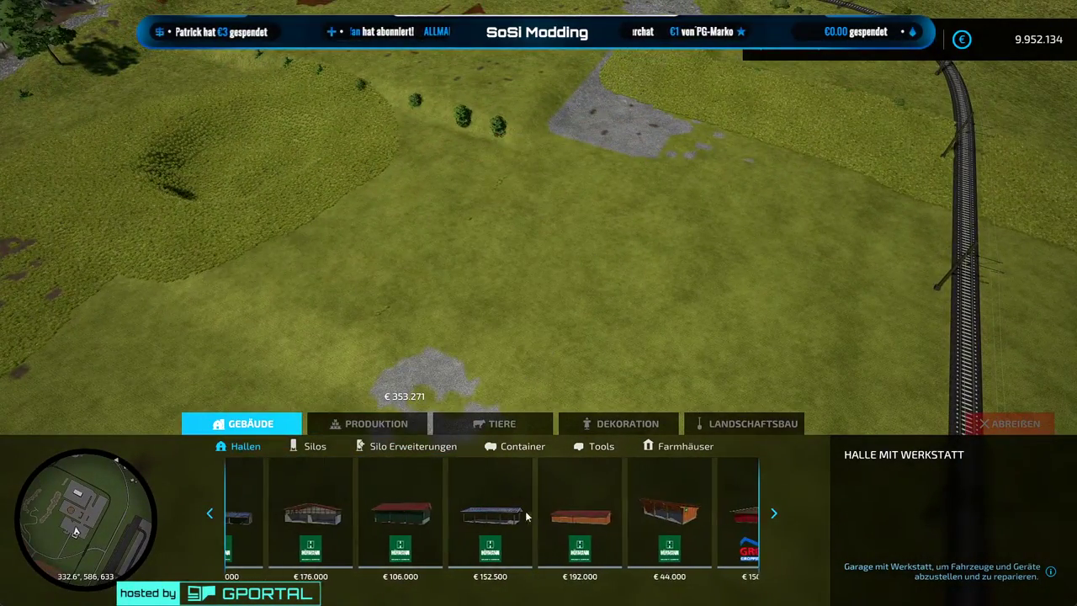
click(576, 515)
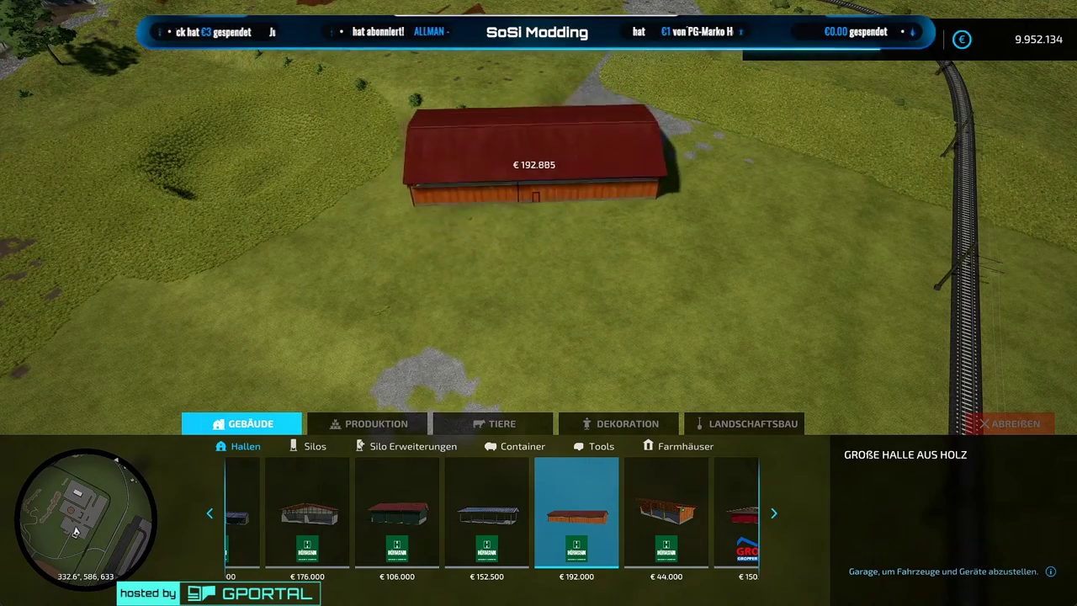
key(a)
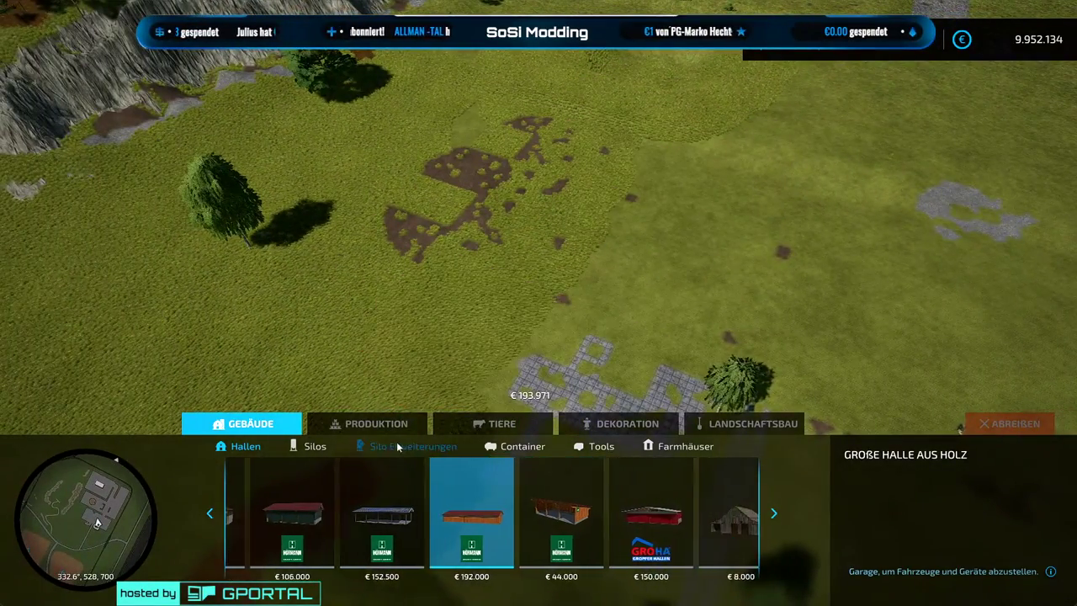
Step: Switch to Silos and preview the €5.000 manure heap and €32.000 large bunker silo
click(302, 444)
scroll(488, 498, down, 5)
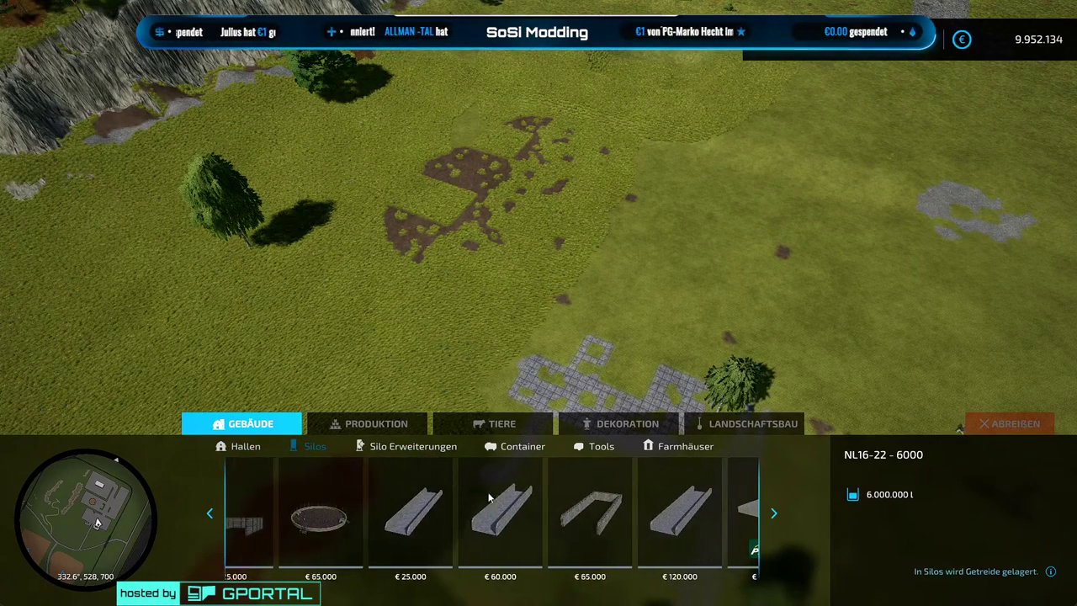
scroll(532, 543, down, 2)
scroll(521, 545, down, 2)
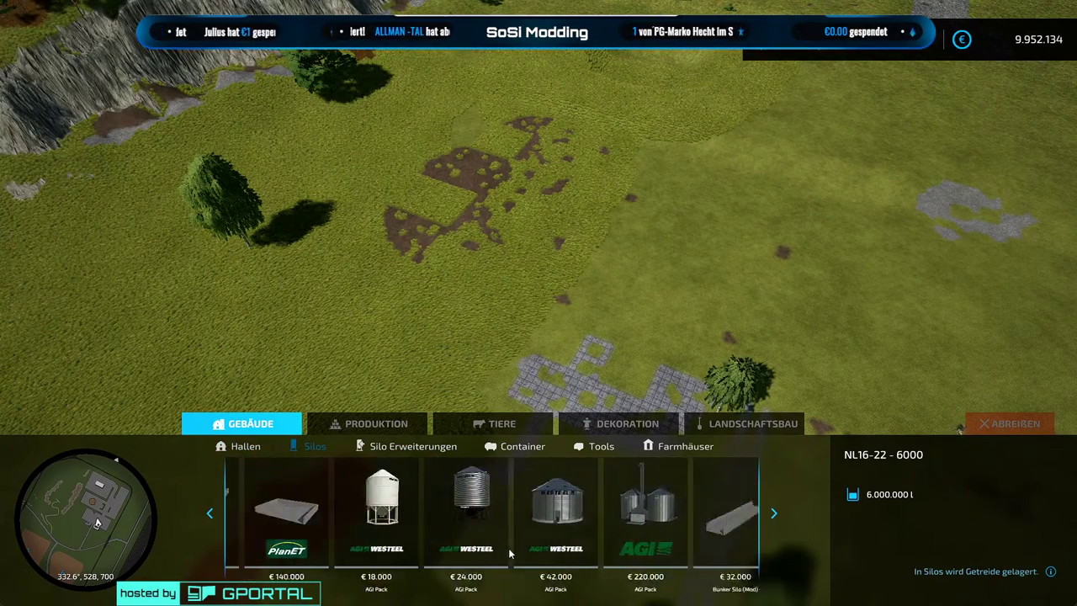
scroll(508, 547, down, 2)
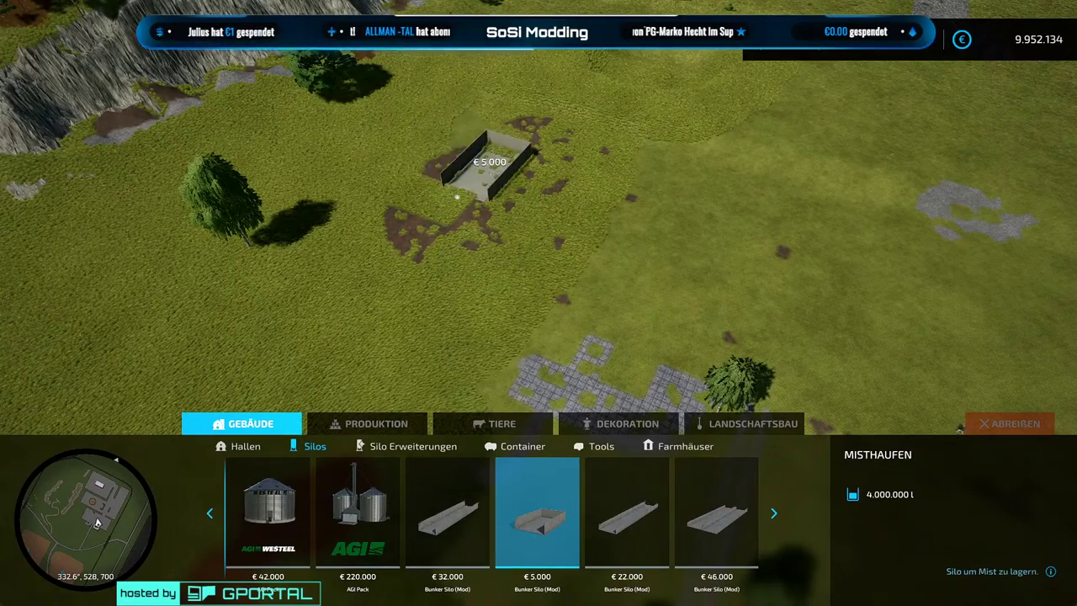
key(w)
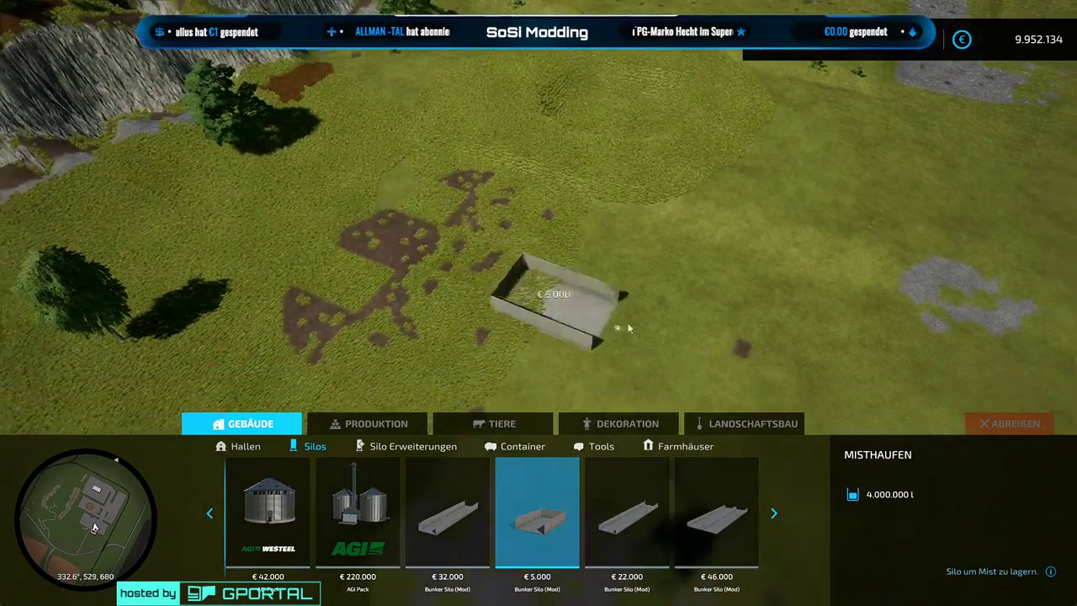
key(a)
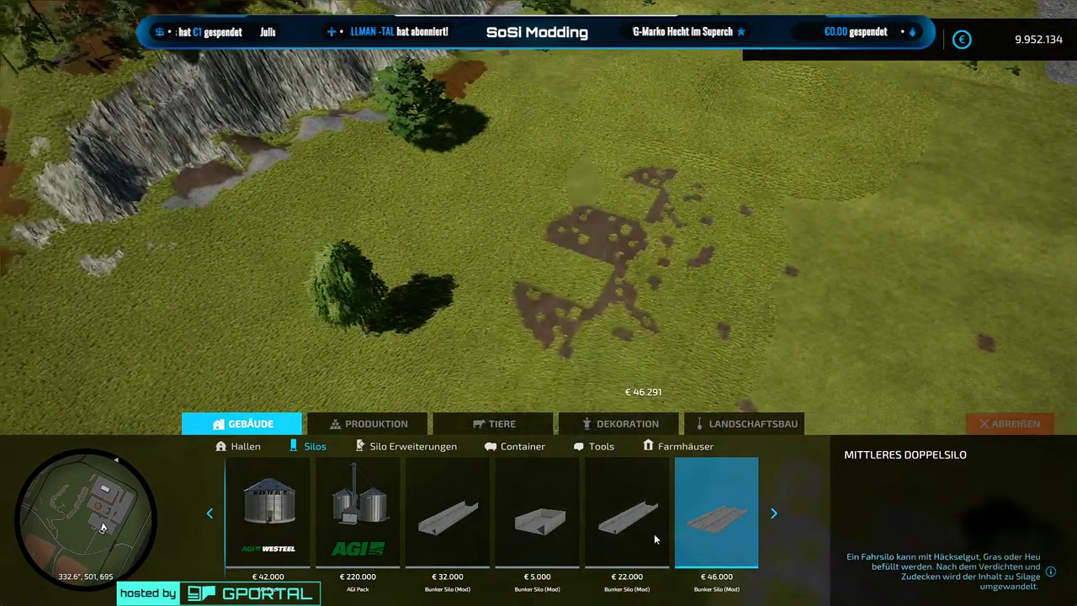
click(560, 505)
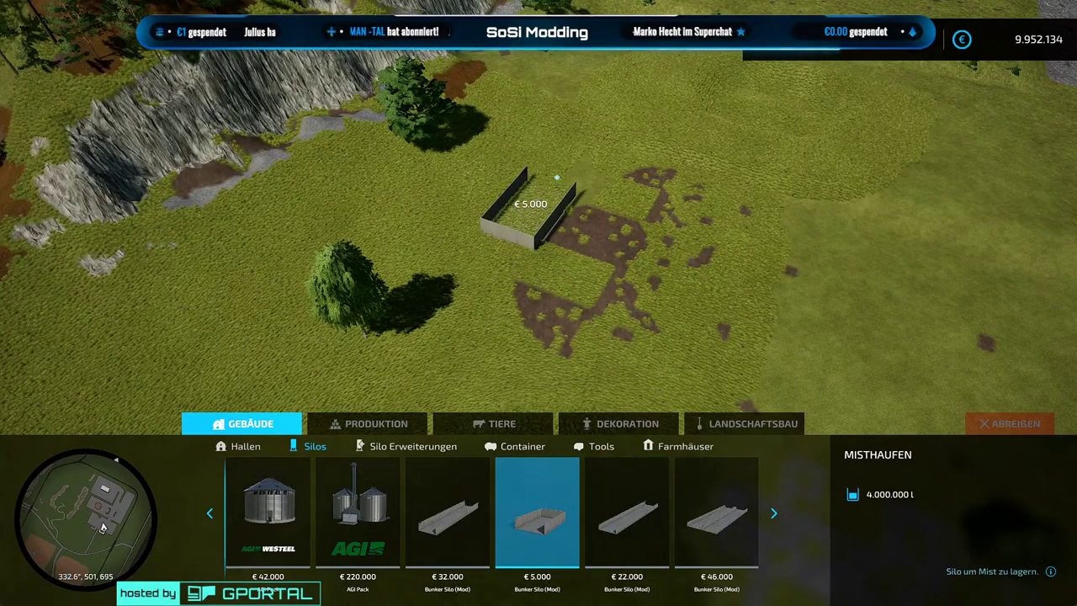
click(436, 564)
Step: Preview the €120.000 large and €25.000 small drive-in silos and the €65.000 U-shaped silo
scroll(394, 525, up, 4)
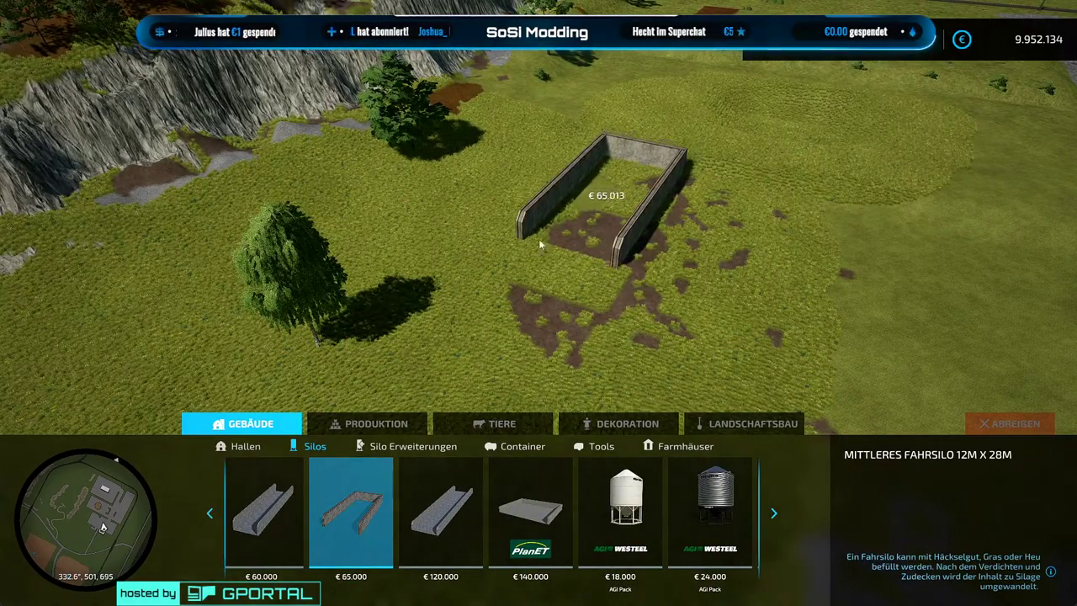
scroll(541, 244, up, 3)
click(444, 518)
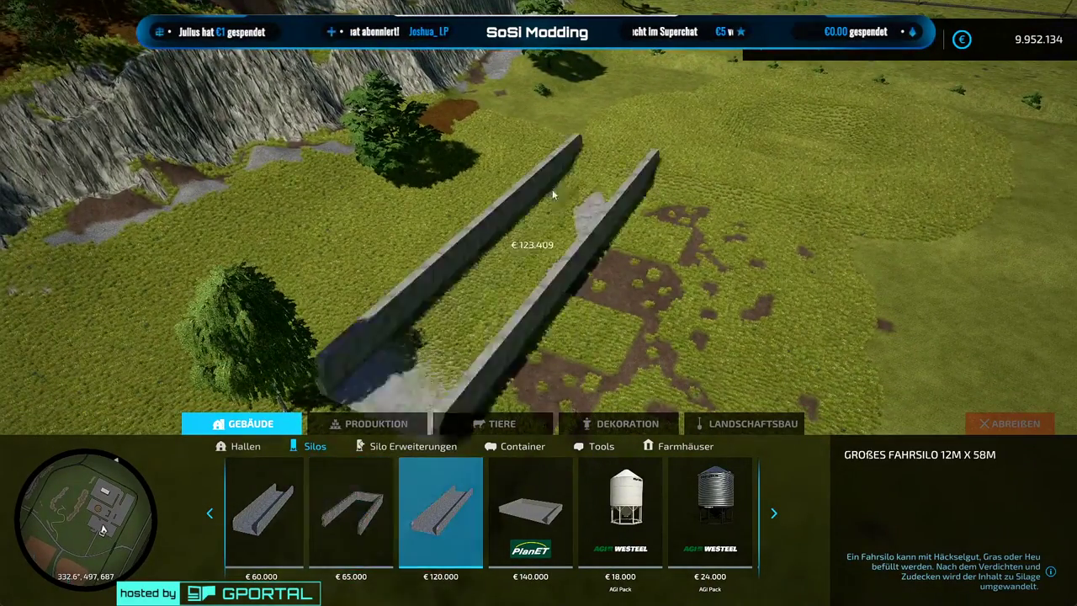
scroll(387, 522, up, 2)
click(387, 533)
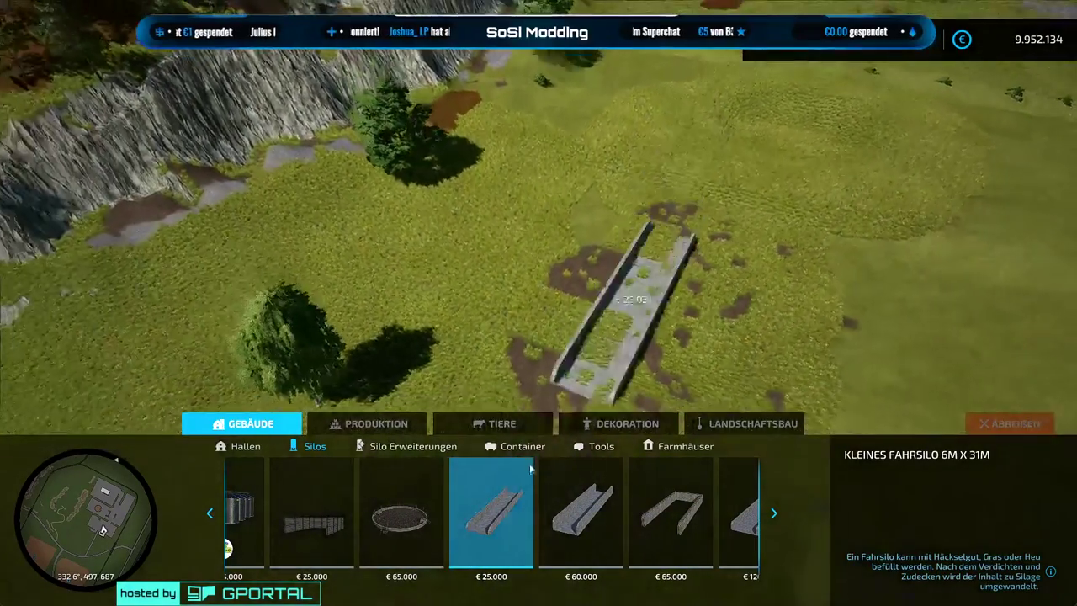
scroll(589, 513, up, 4)
scroll(581, 497, down, 5)
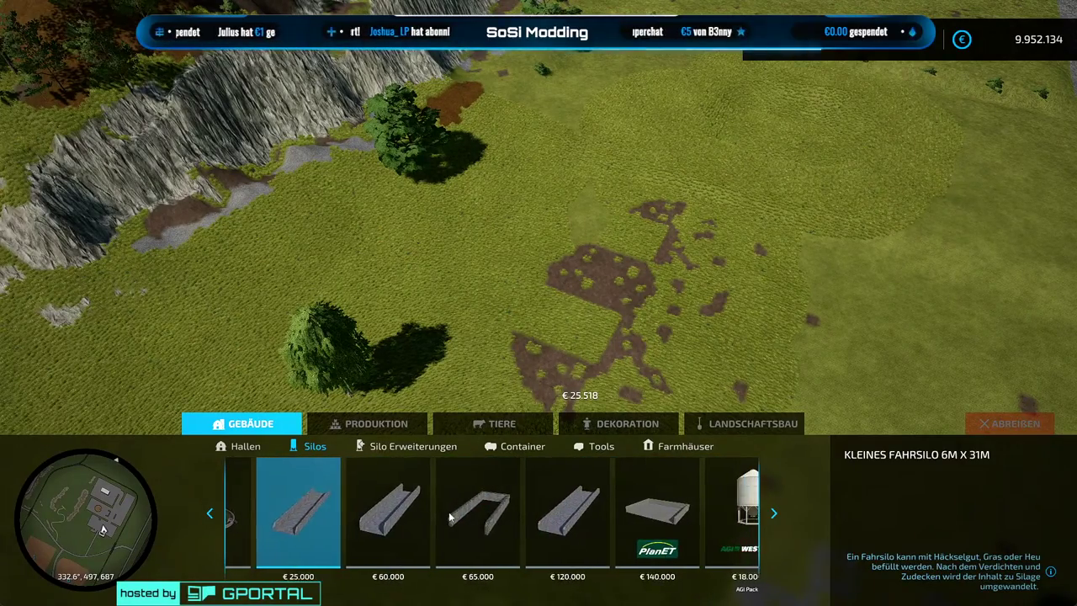
click(476, 513)
Step: Preview the €140.000 PlanET silo on the meadow
scroll(614, 325, up, 3)
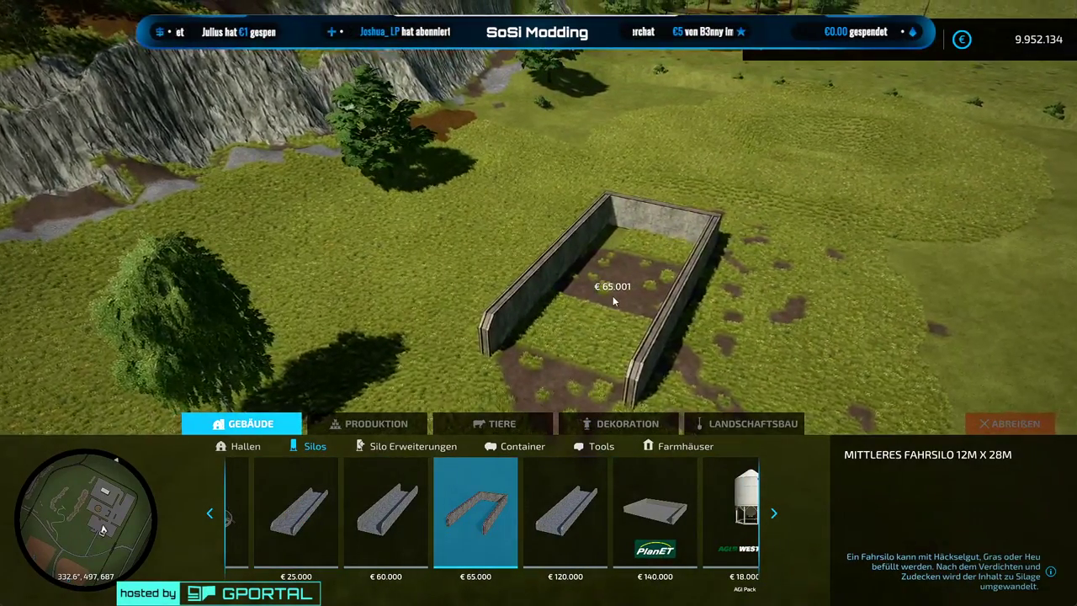
scroll(686, 330, up, 3)
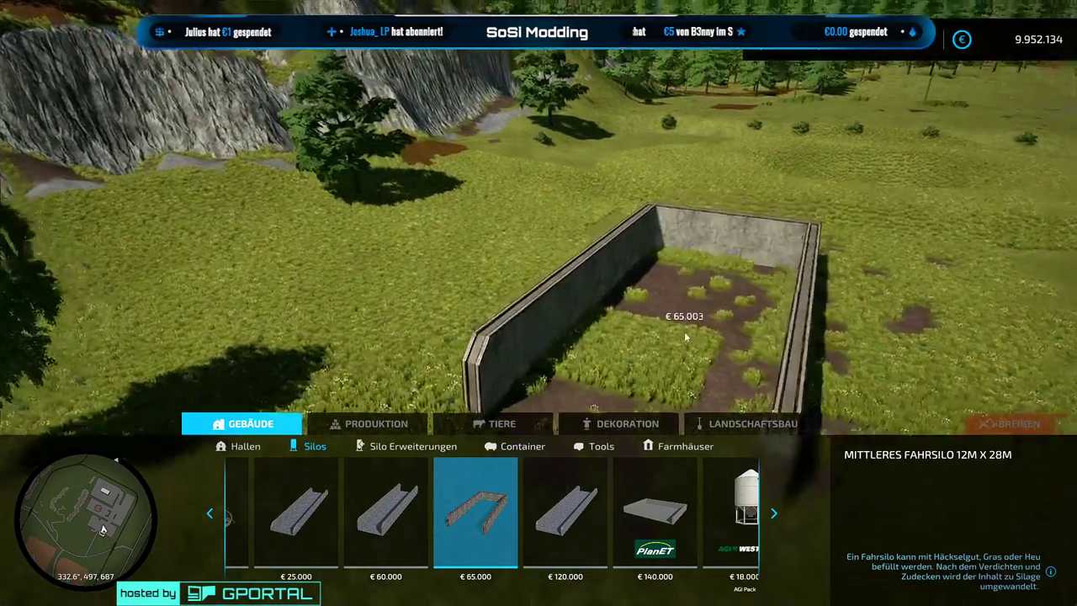
scroll(685, 332, down, 5)
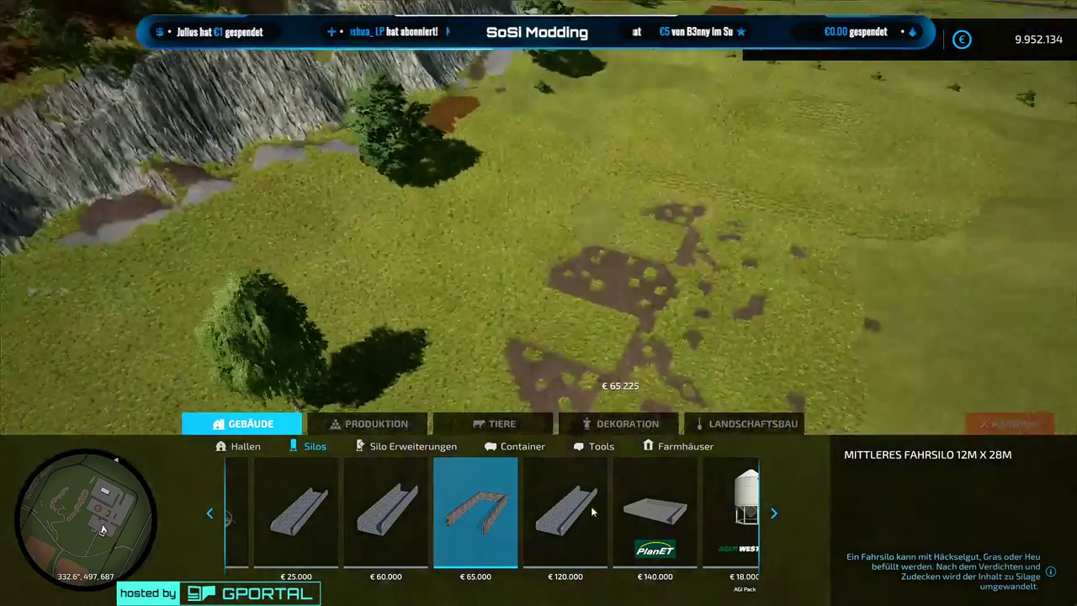
scroll(591, 506, up, 1)
scroll(529, 524, down, 2)
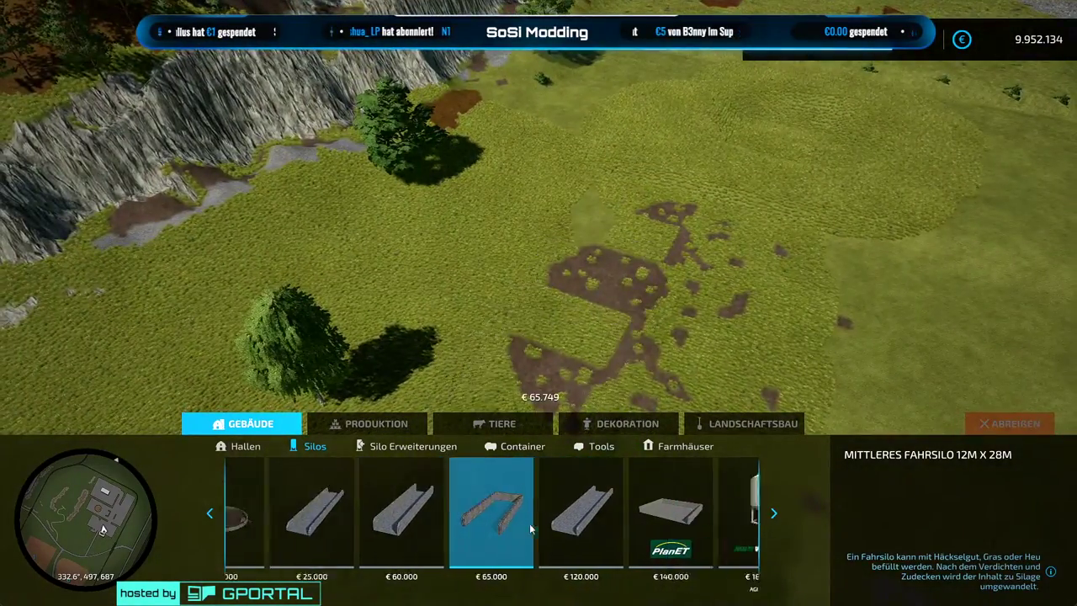
click(549, 513)
shift+scroll(561, 244, down, 2)
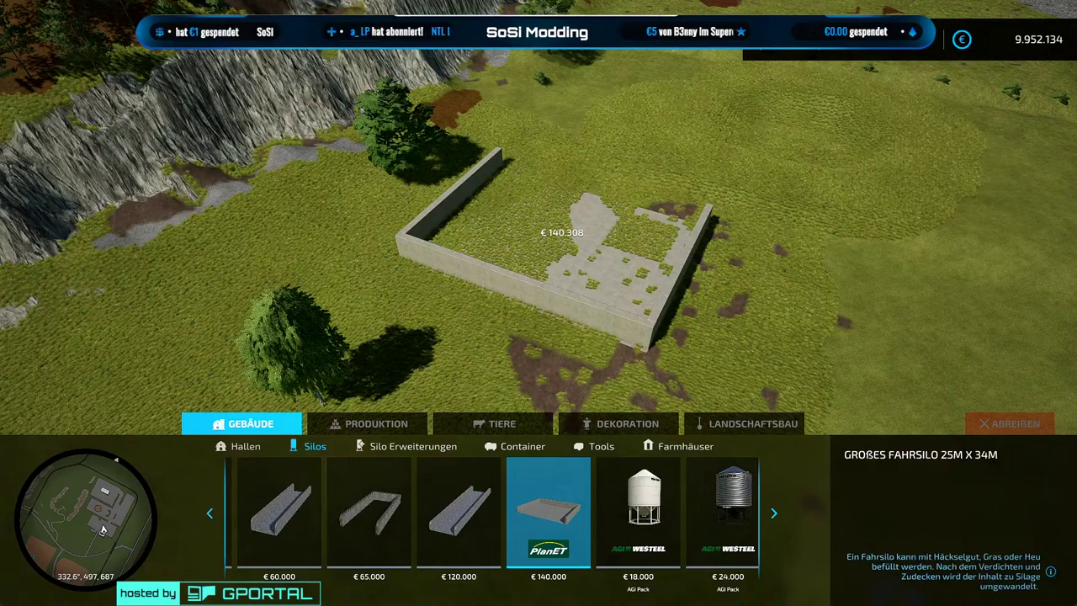
scroll(538, 530, down, 5)
scroll(539, 532, down, 1)
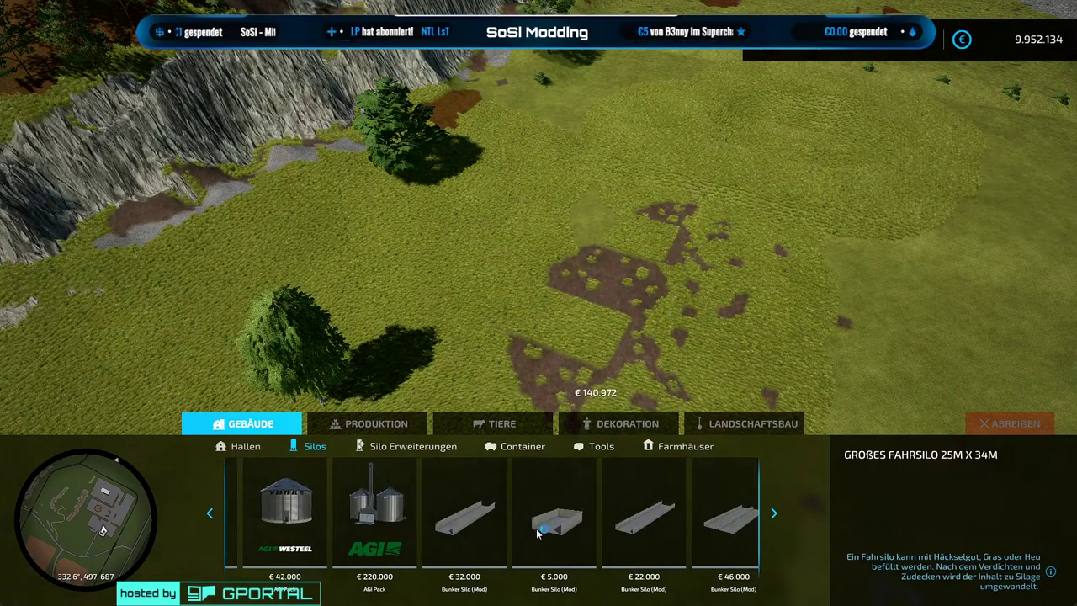
scroll(586, 132, up, 3)
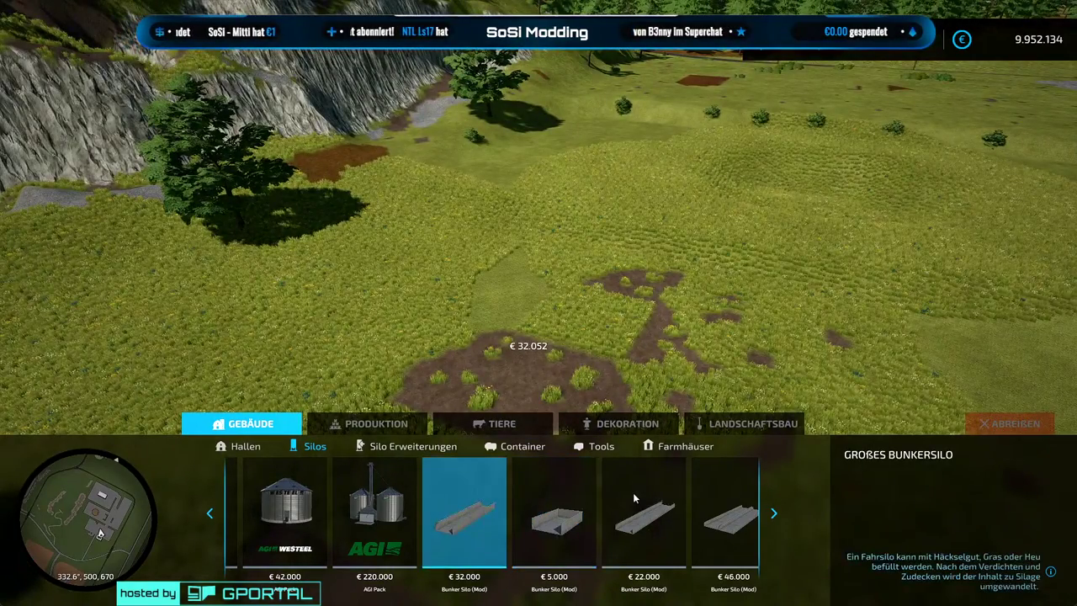
Step: Preview the €22.000 medium drive-in silo, then settle on the €25.000 small 6M x 31M one
click(634, 498)
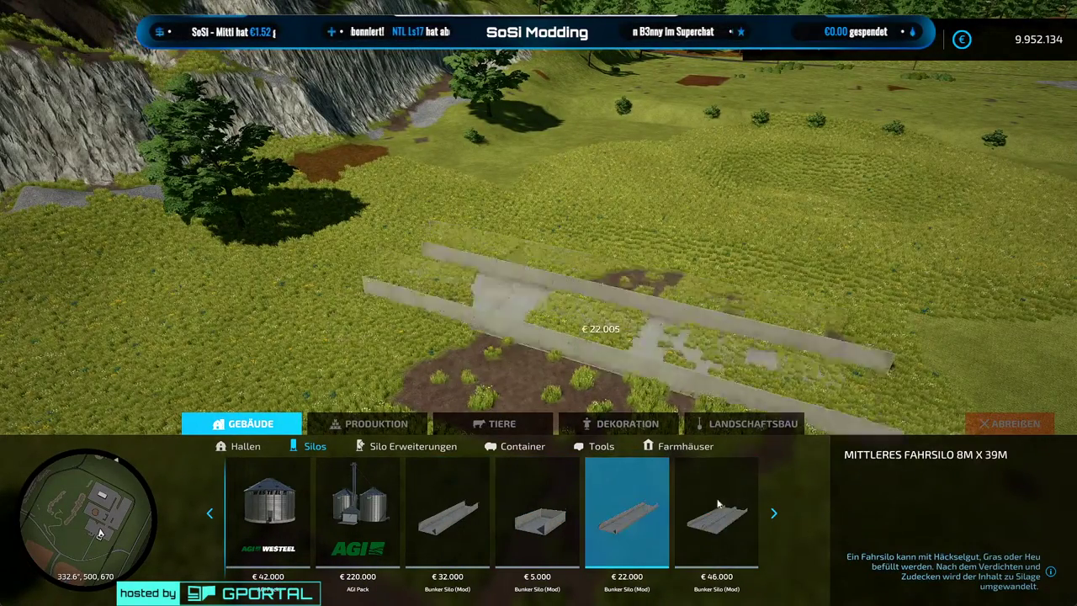
scroll(415, 540, up, 5)
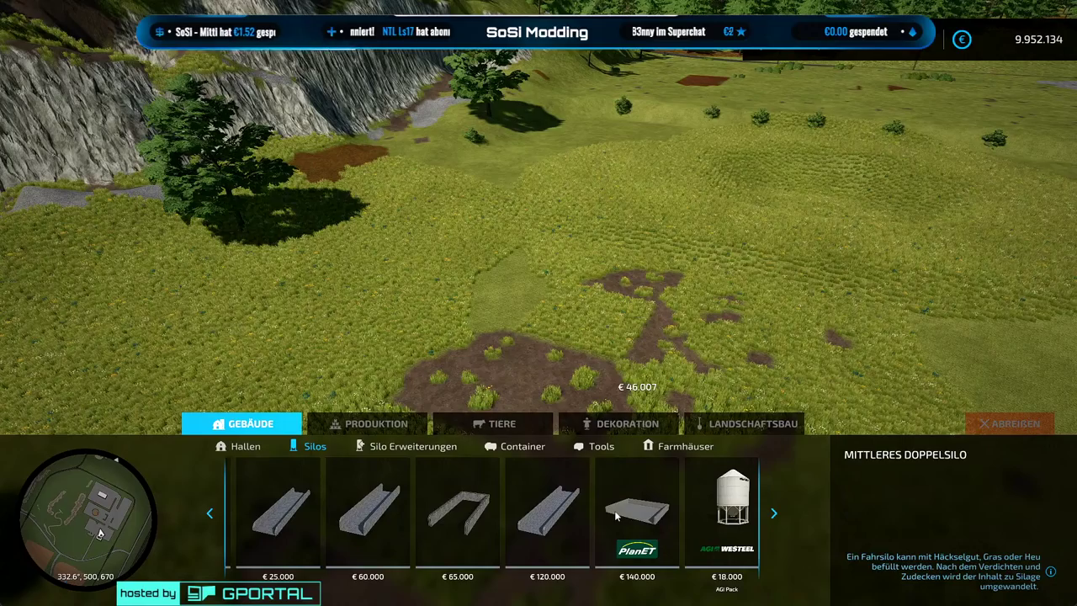
scroll(308, 515, up, 1)
click(385, 497)
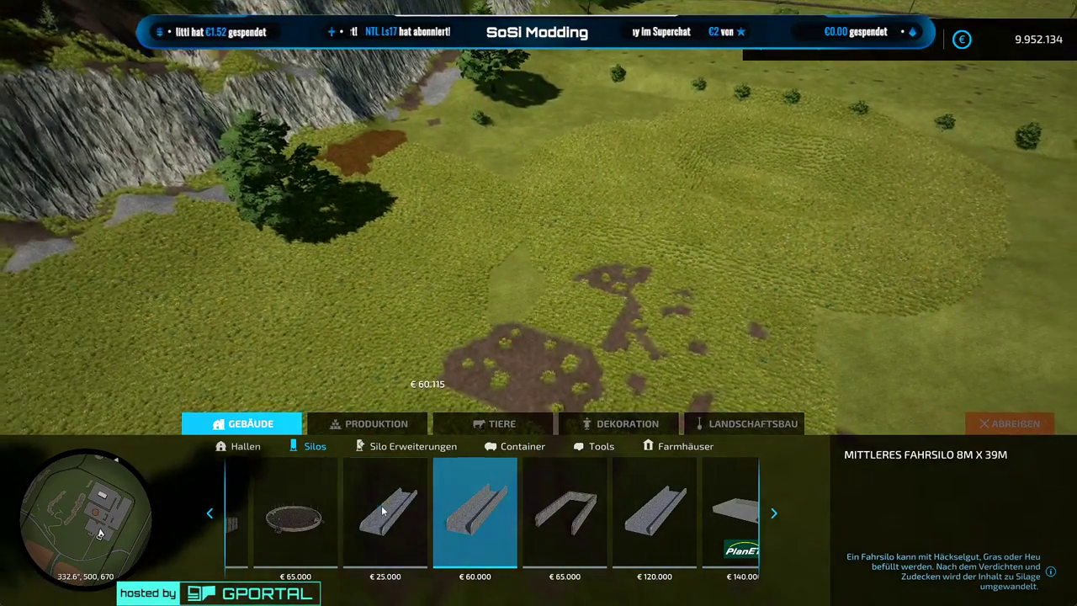
click(381, 505)
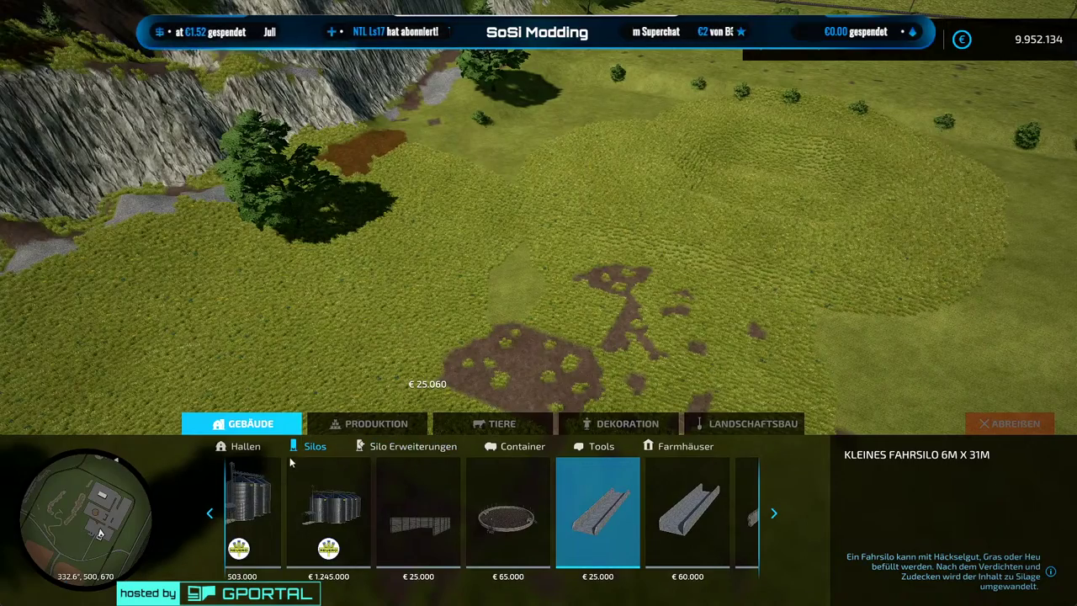
scroll(290, 462, down, 1)
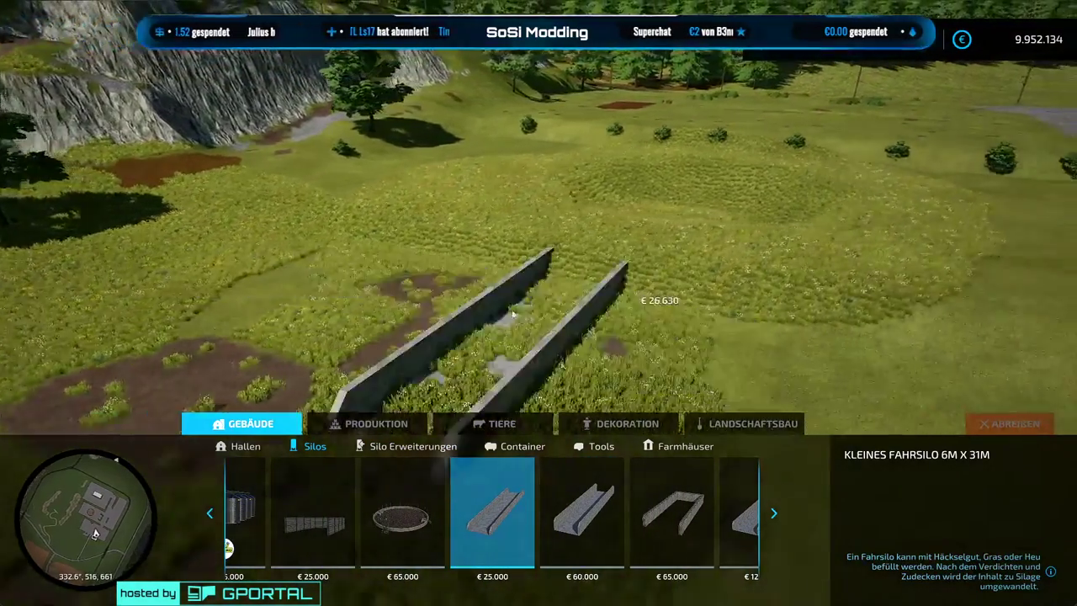
Step: Preview the larger grain silo, then select the €125.000 FARMA 500 + OBI 1000 silo
scroll(345, 513, up, 3)
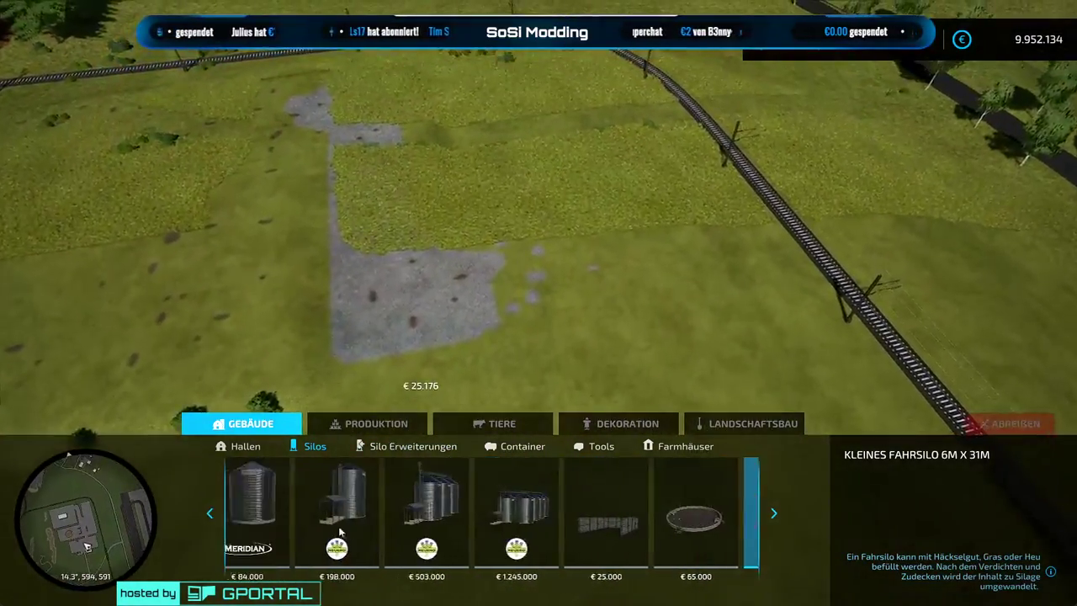
scroll(341, 532, up, 5)
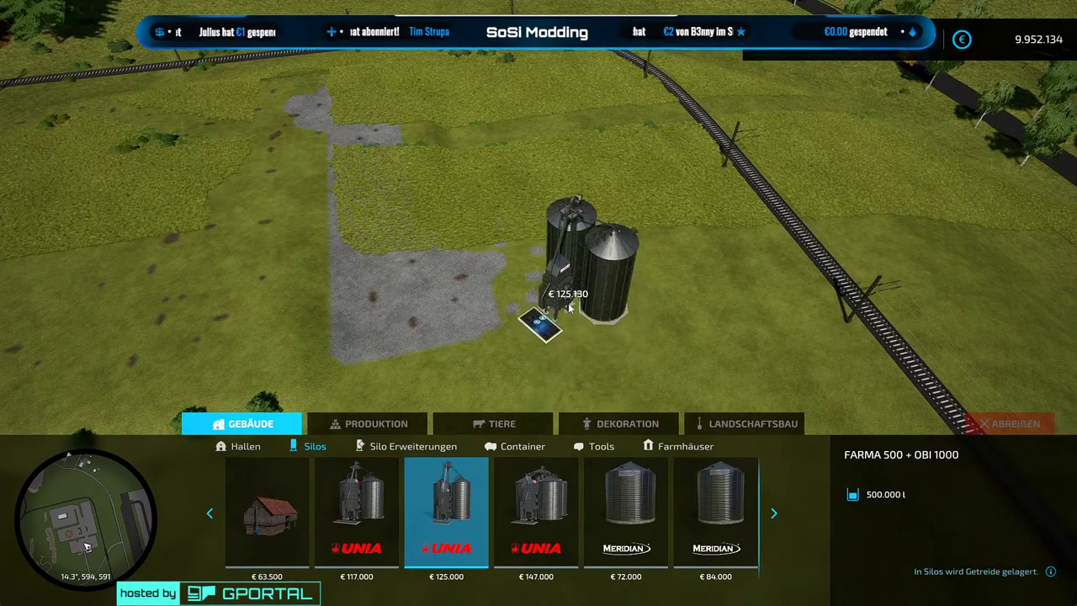
click(536, 509)
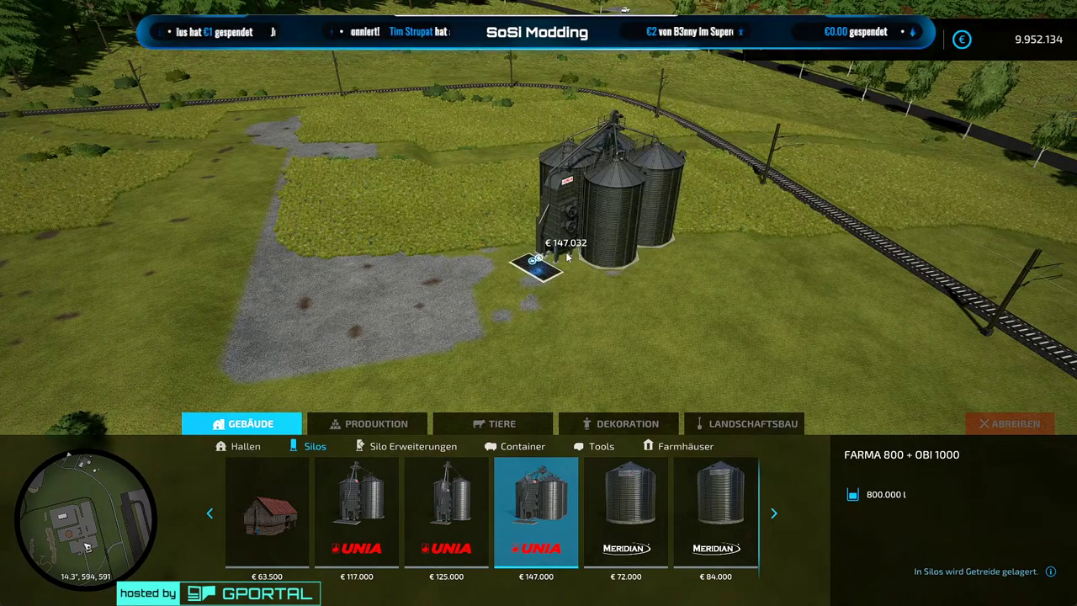
click(456, 506)
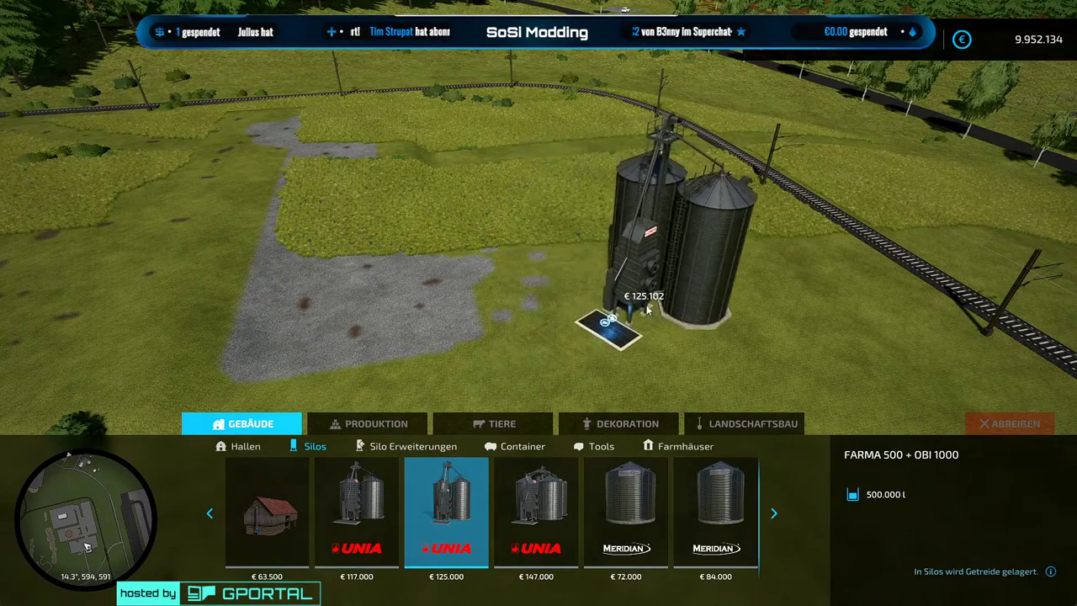
Step: Position the silo on the meadow beside the railway and place it for 125.077 €
key(s)
key(d)
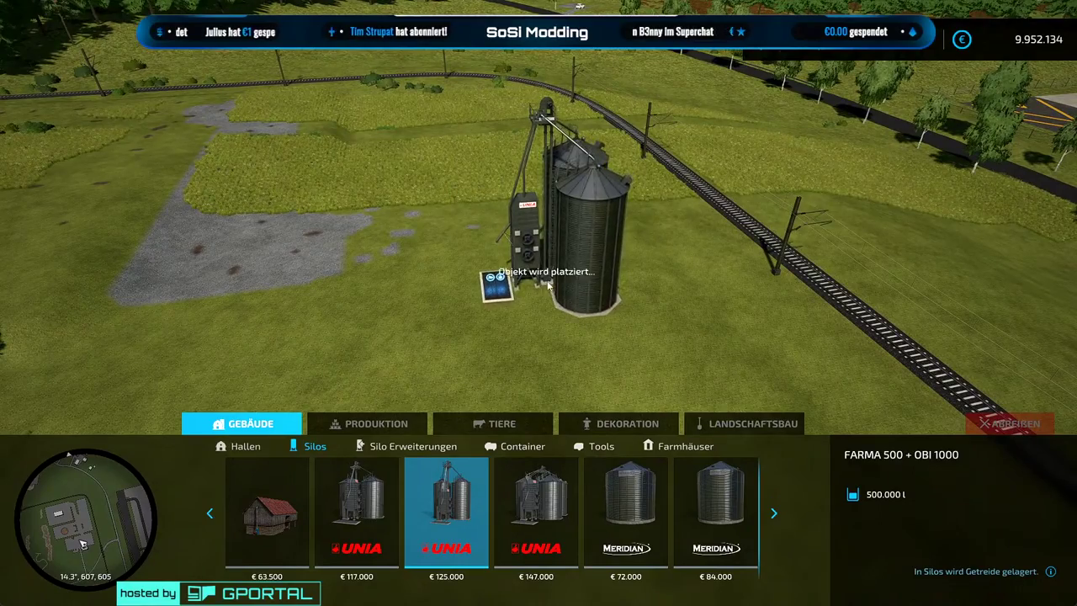
key(w)
key(a)
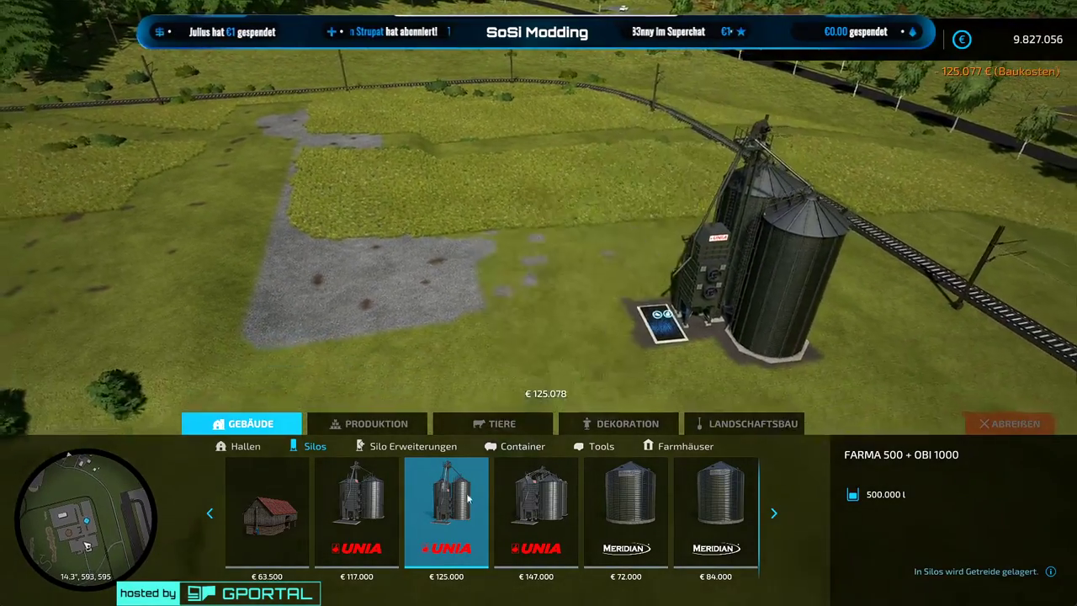
key(d)
key(s)
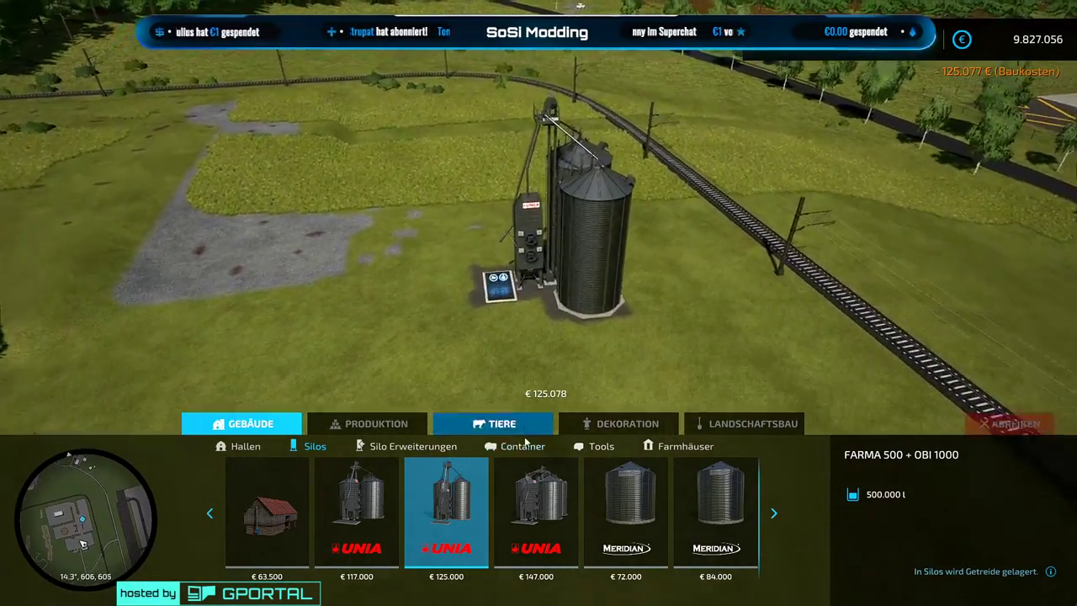
key(s)
Step: Pick the hay barn from the building list for placement
scroll(546, 515, down, 3)
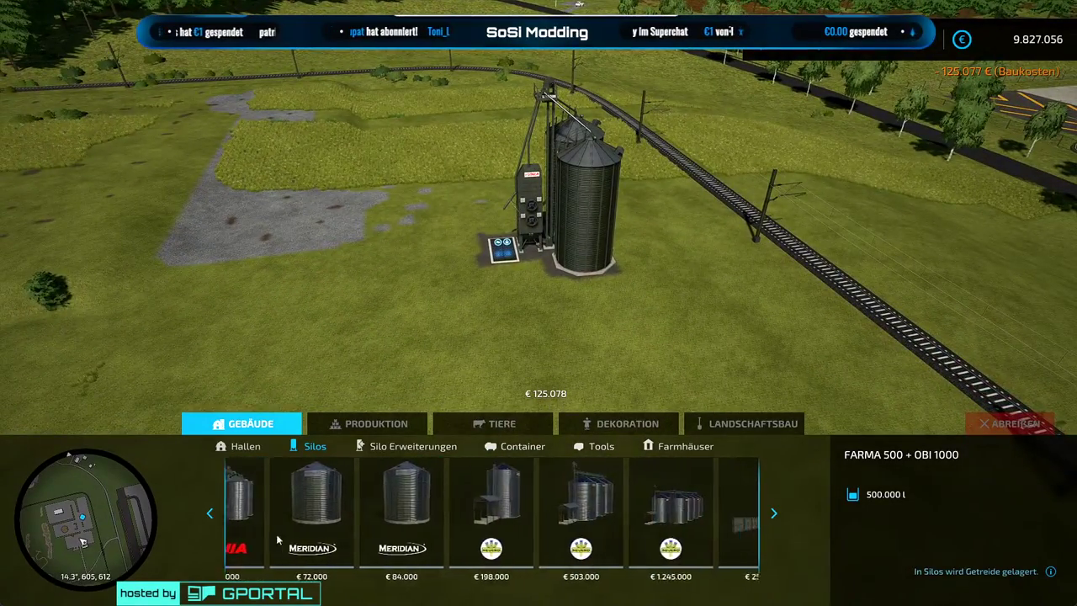
scroll(277, 538, down, 1)
scroll(434, 531, up, 2)
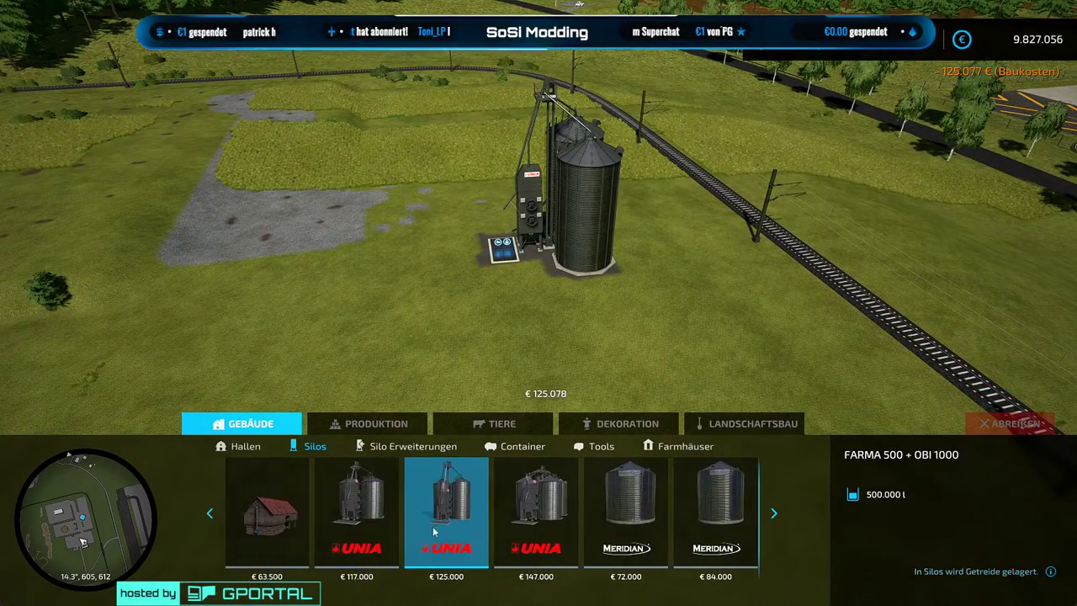
click(288, 525)
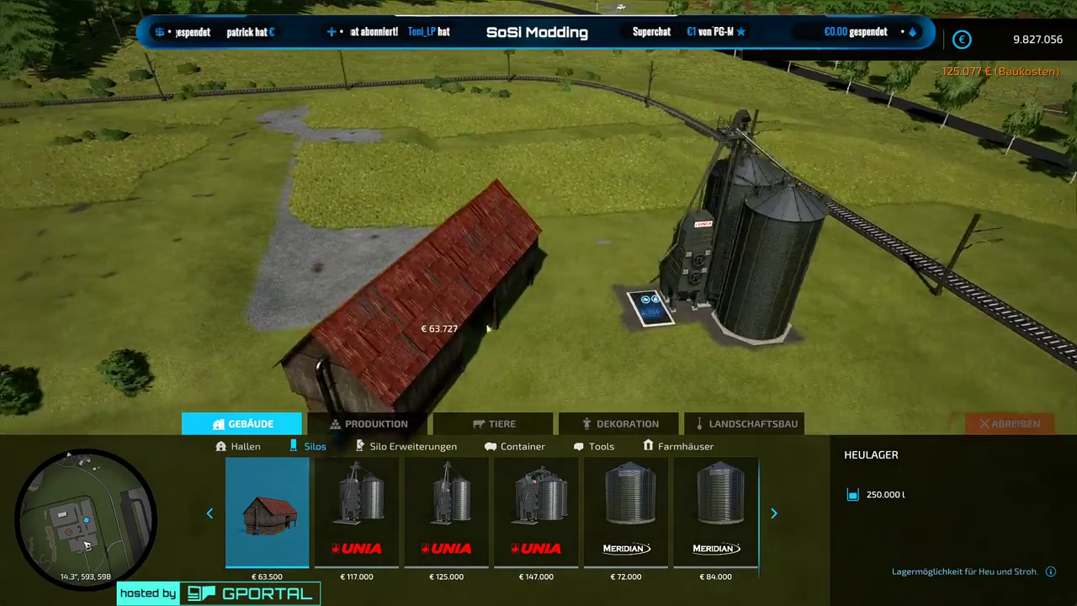
Step: Preview the small manure pit extension, then show the Tiere section's cow barns
scroll(674, 354, down, 2)
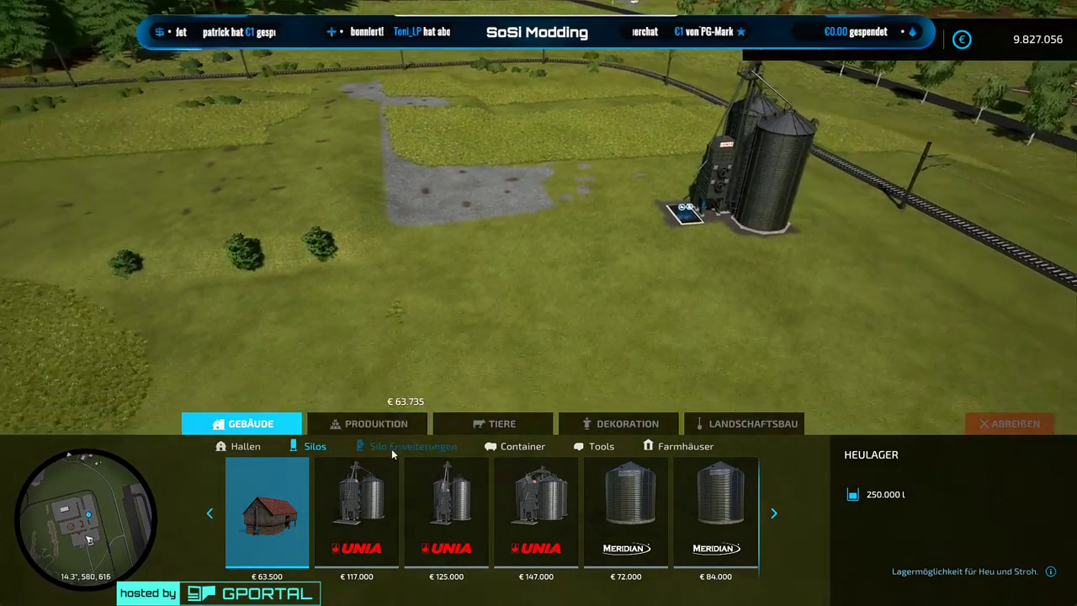
click(410, 447)
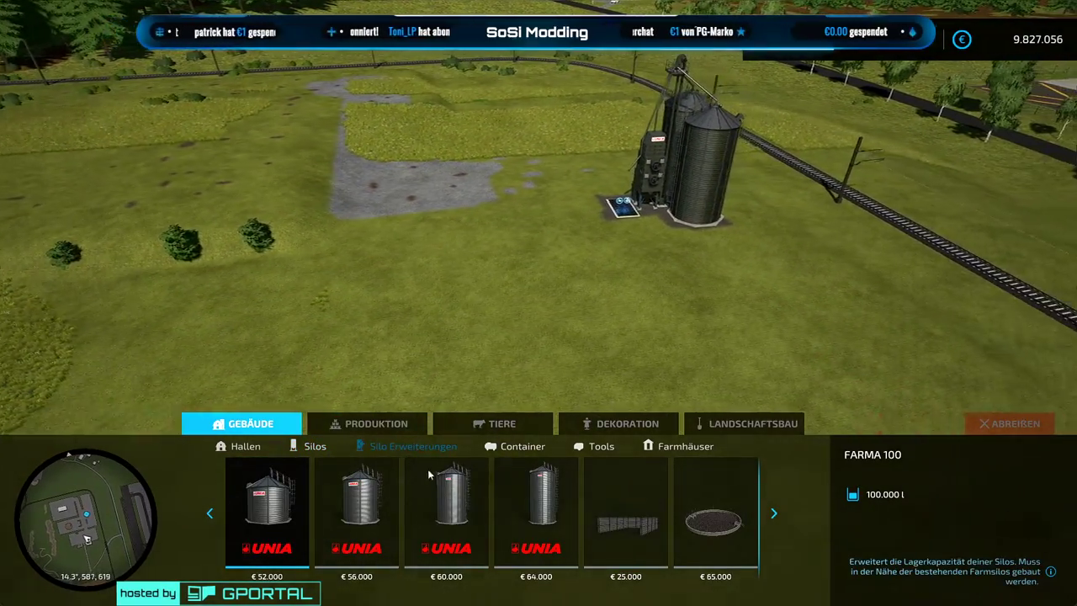
scroll(676, 528, down, 2)
click(642, 500)
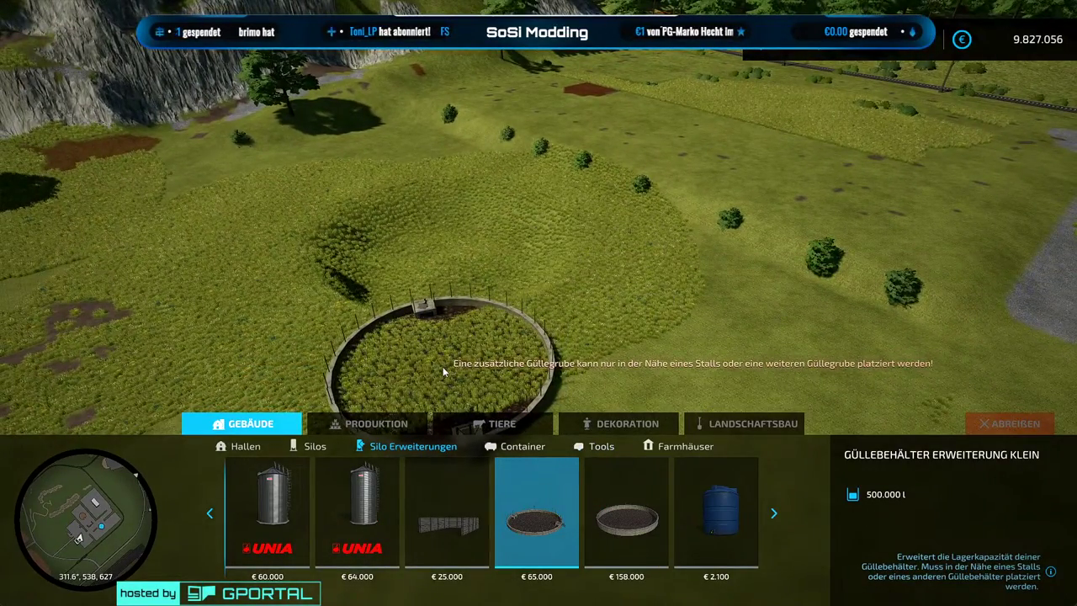
scroll(442, 366, down, 3)
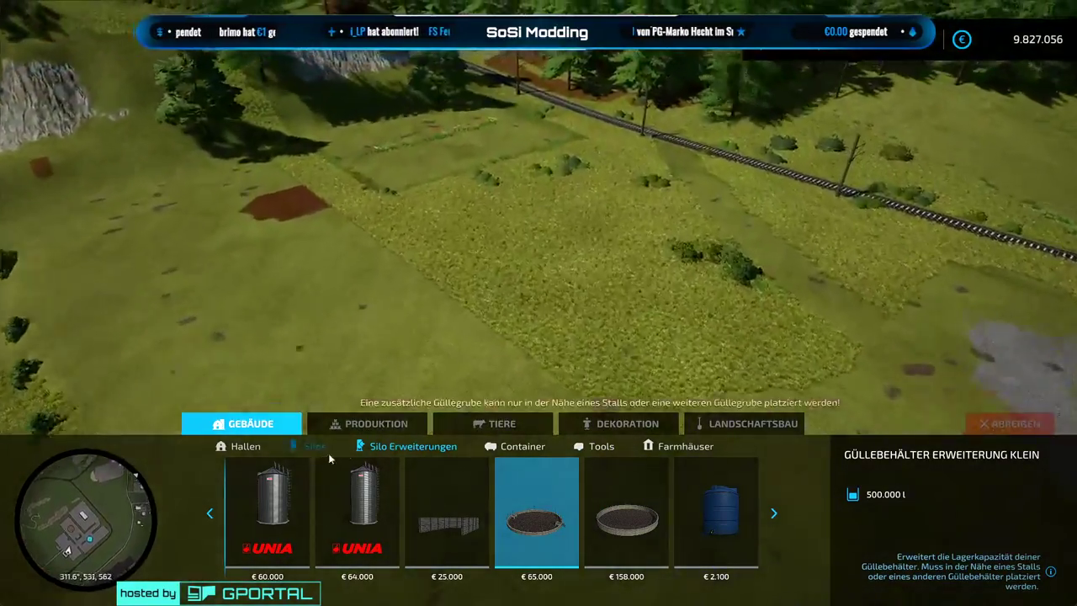
click(473, 427)
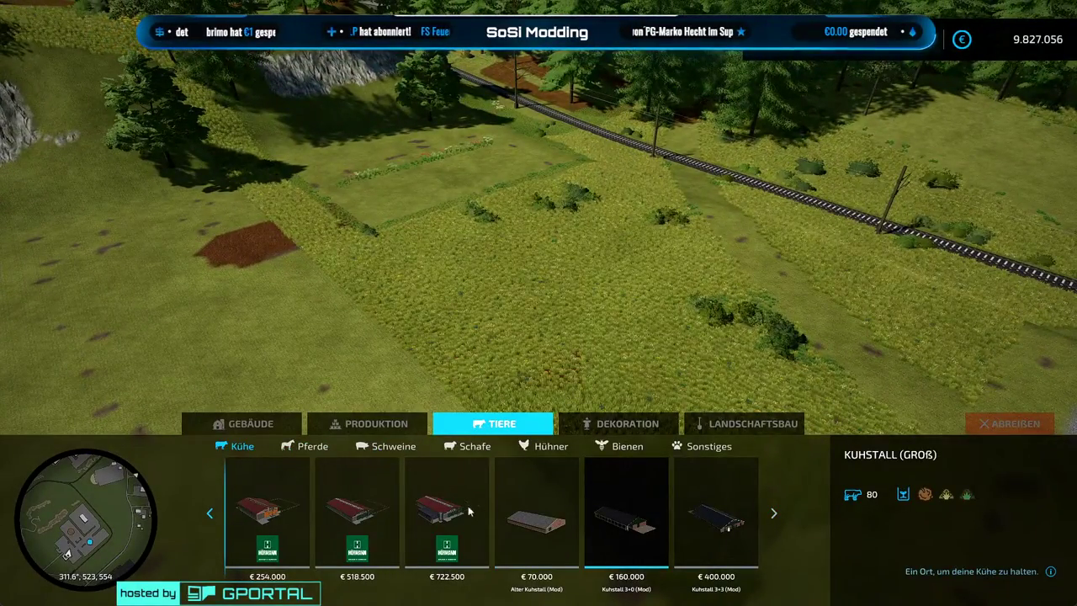
Step: Preview the large cow barn and the cow barn with feeding robot on the meadow
scroll(469, 511, up, 1)
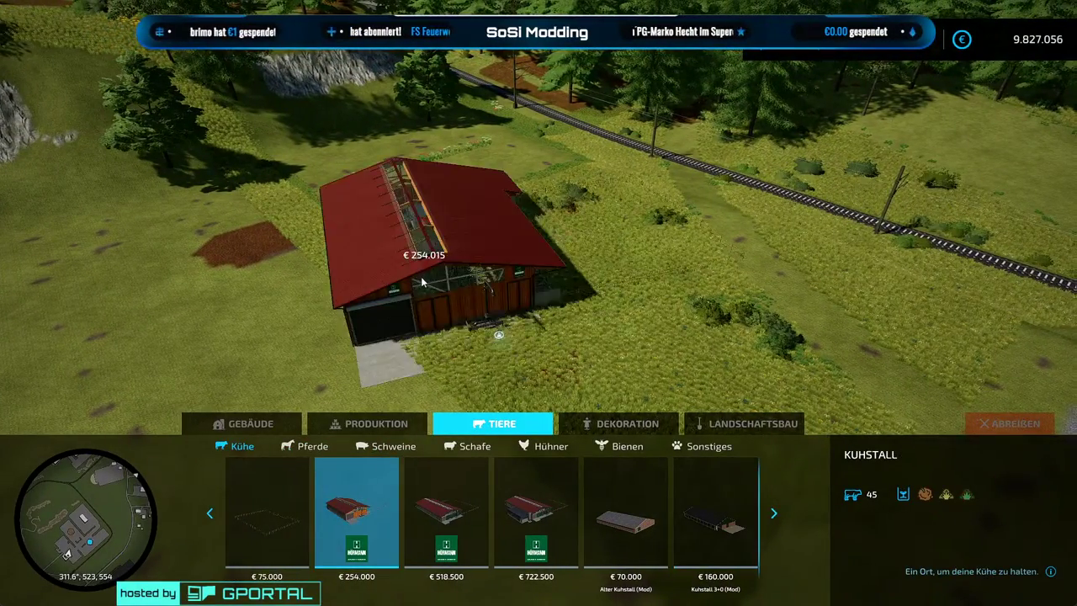
key(d)
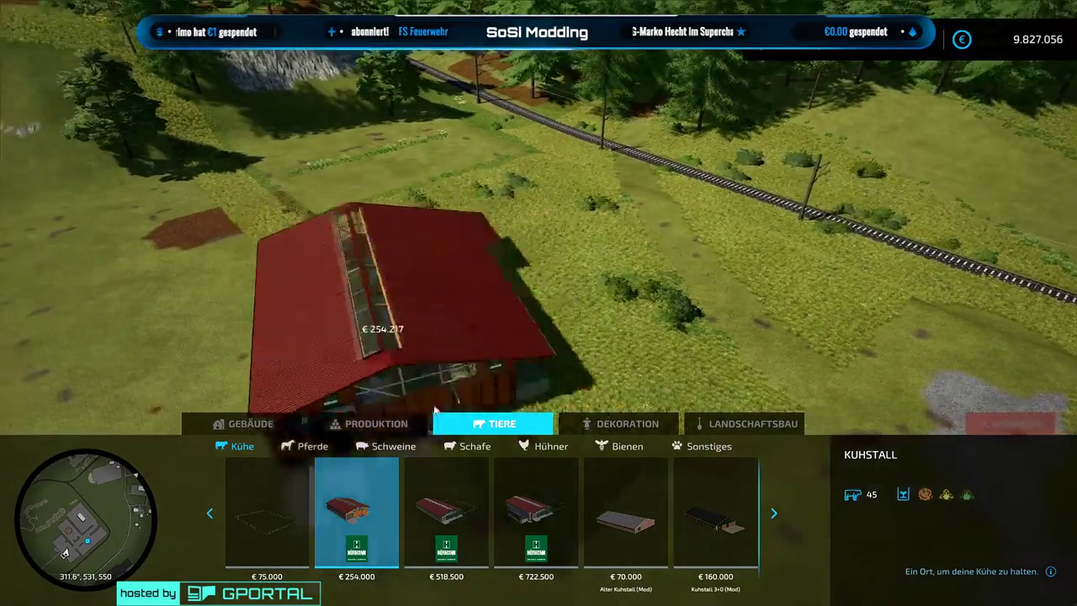
click(446, 513)
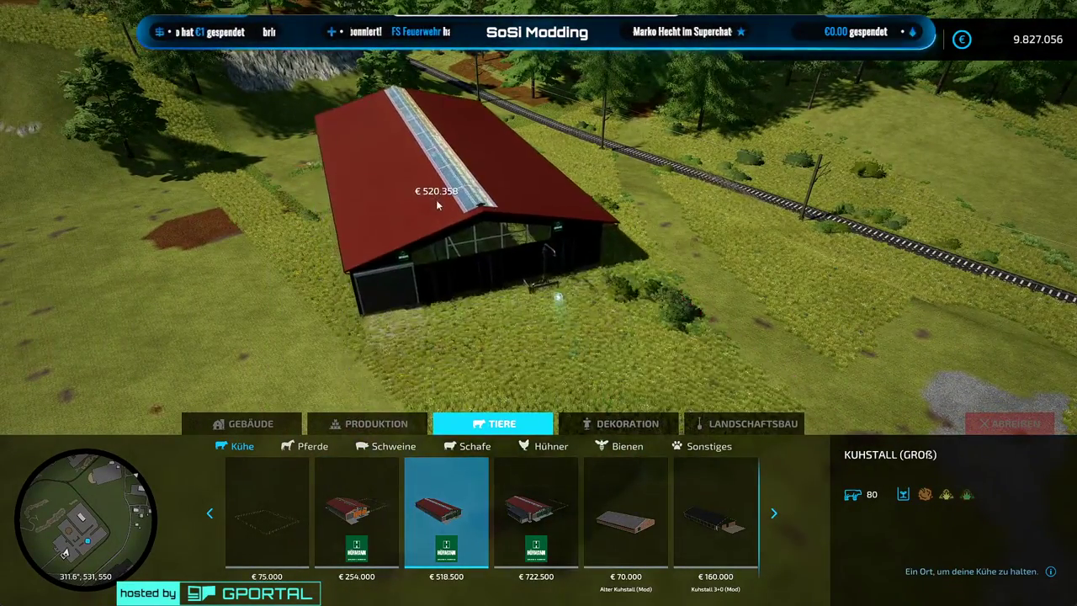
scroll(609, 460, down, 1)
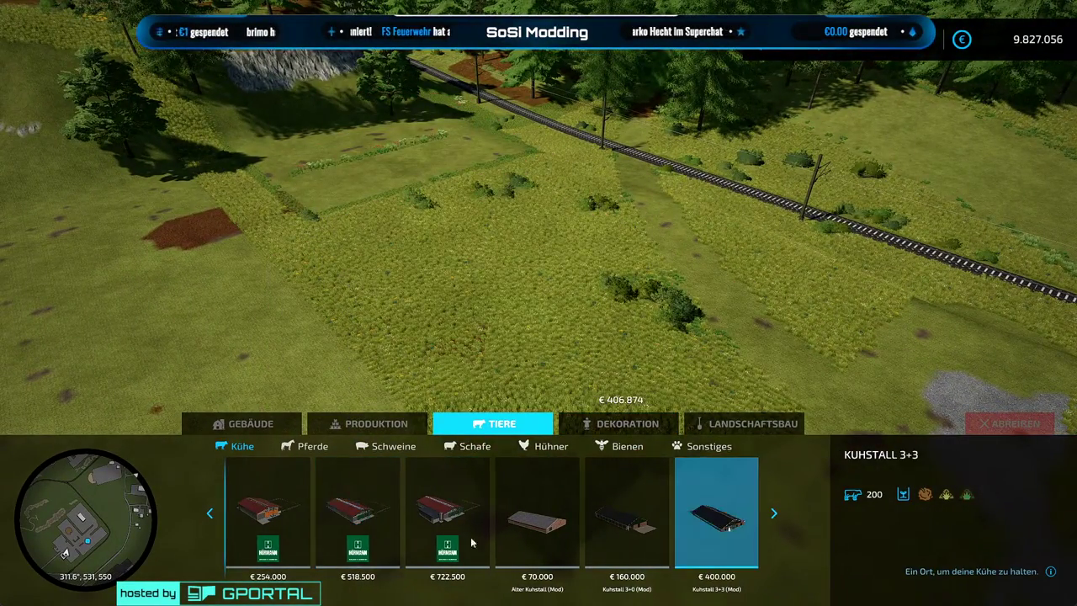
scroll(640, 514, up, 1)
click(537, 513)
scroll(513, 199, down, 5)
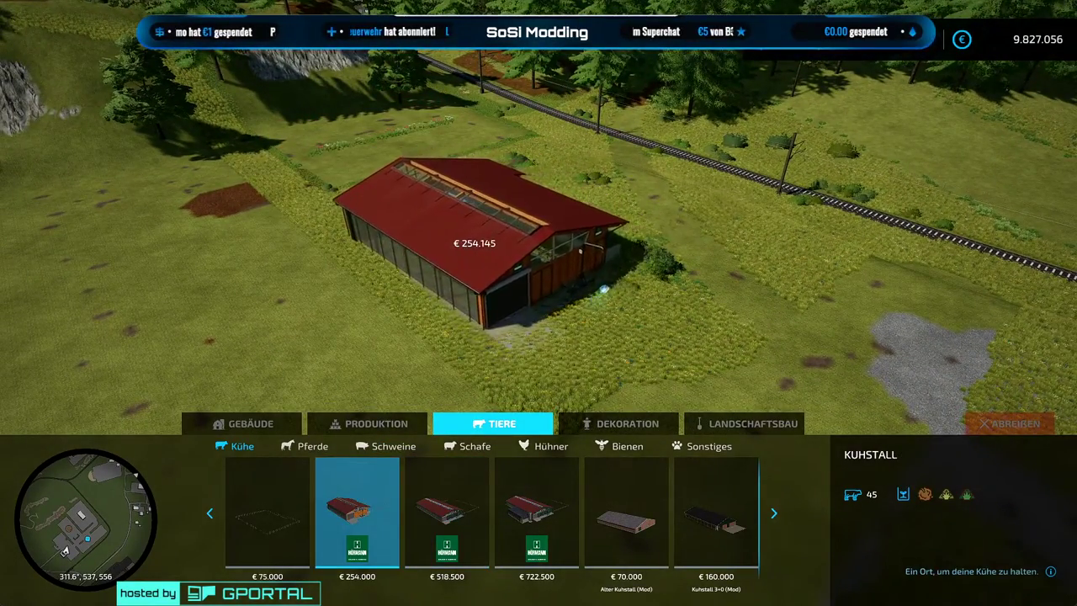
scroll(468, 274, up, 3)
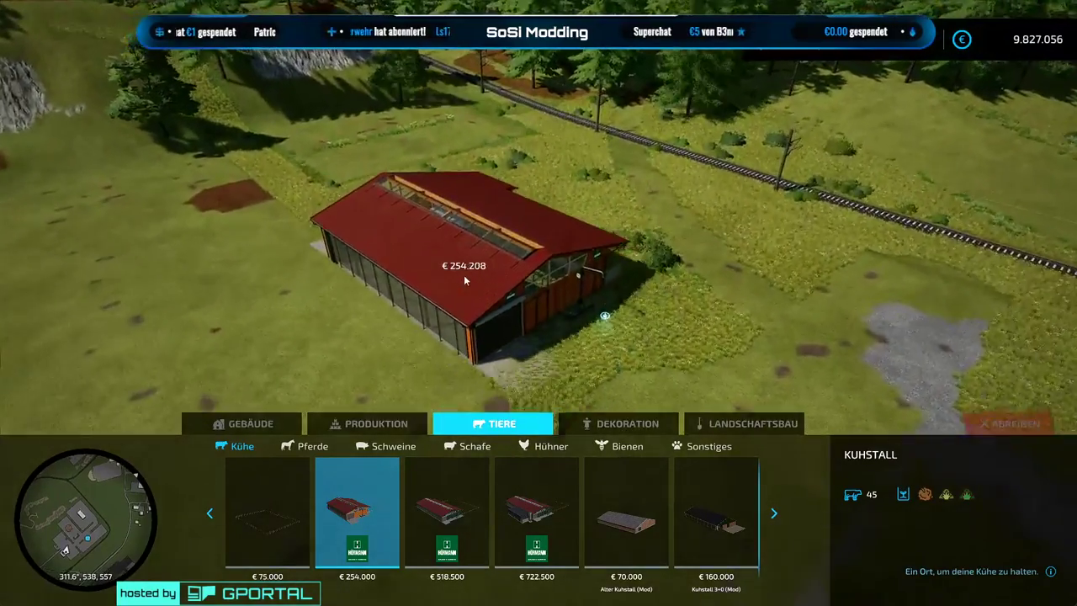
scroll(464, 275, down, 3)
right_drag(464, 275, 461, 258)
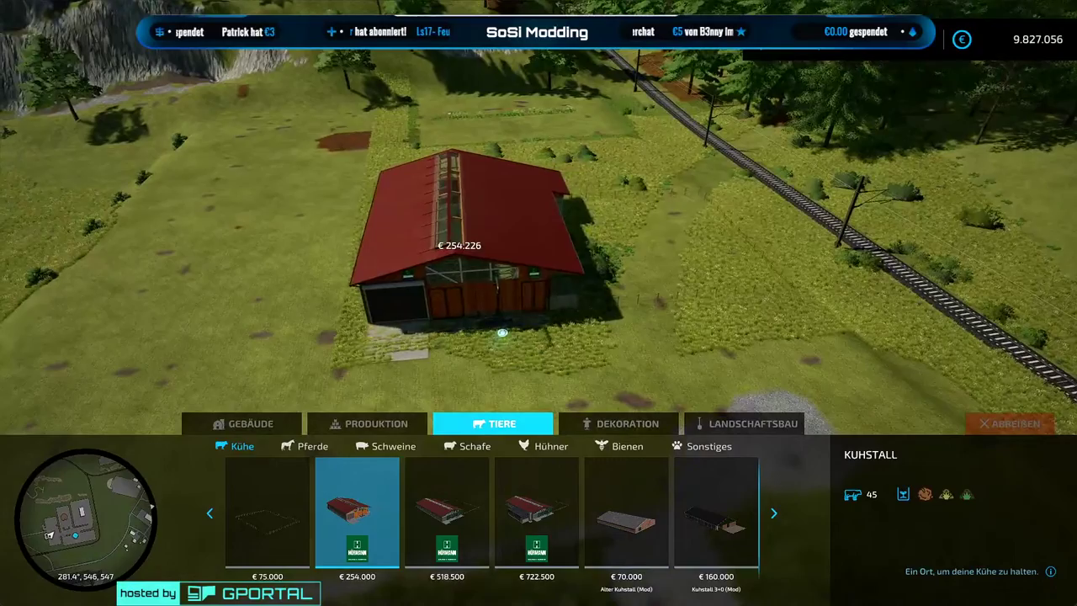
click(450, 218)
Step: Browse production buildings, previewing the Schreinerei workshop and the €70.000 dairy
right_drag(537, 236, 538, 302)
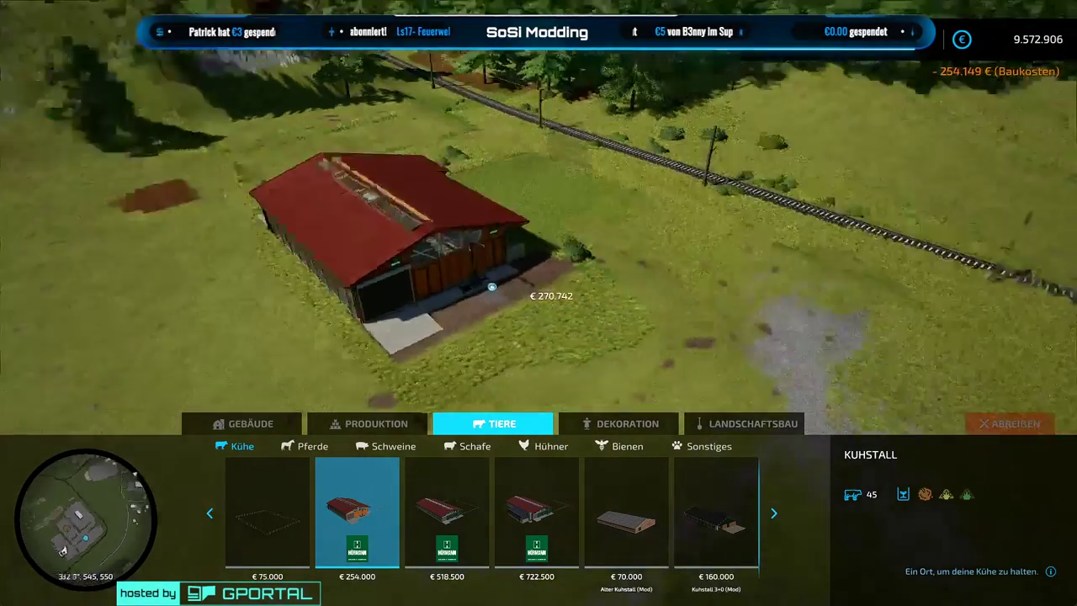
key(w)
key(w)
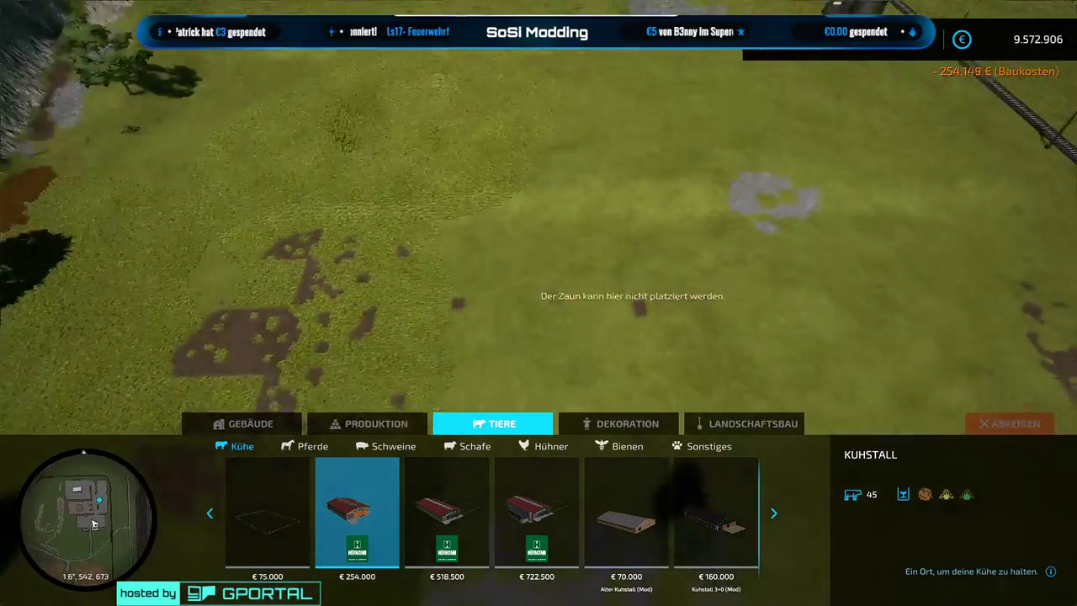
click(375, 424)
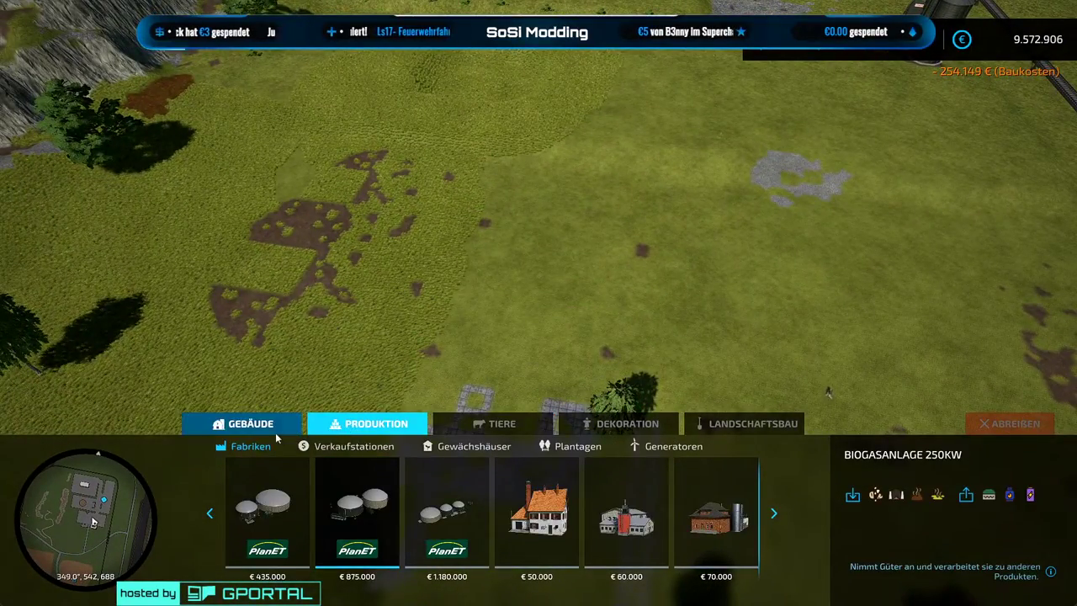
click(251, 424)
right_drag(411, 379, 505, 379)
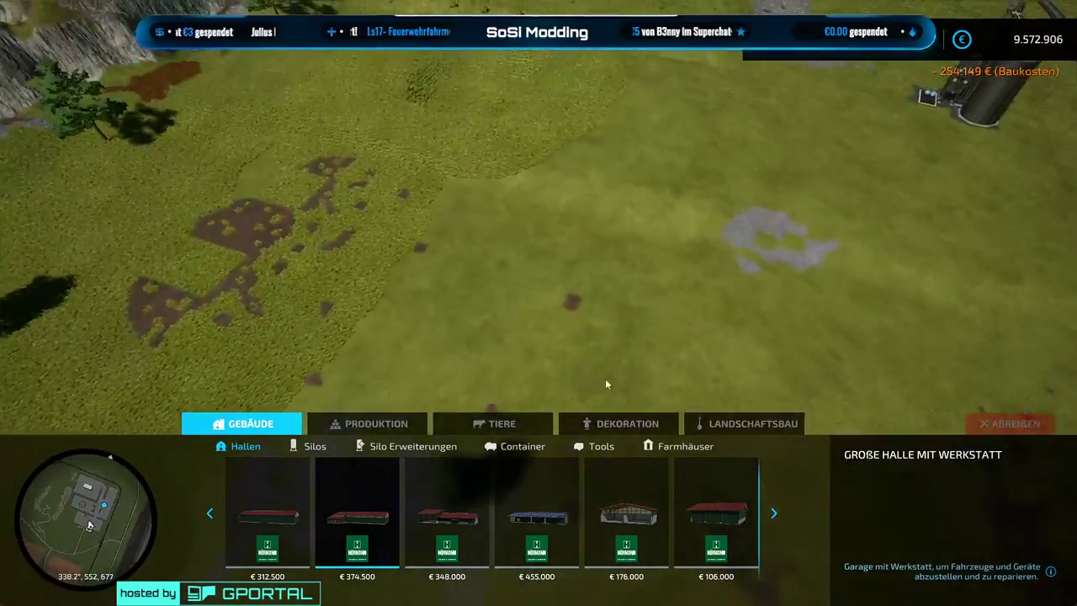
right_drag(605, 379, 386, 410)
click(385, 423)
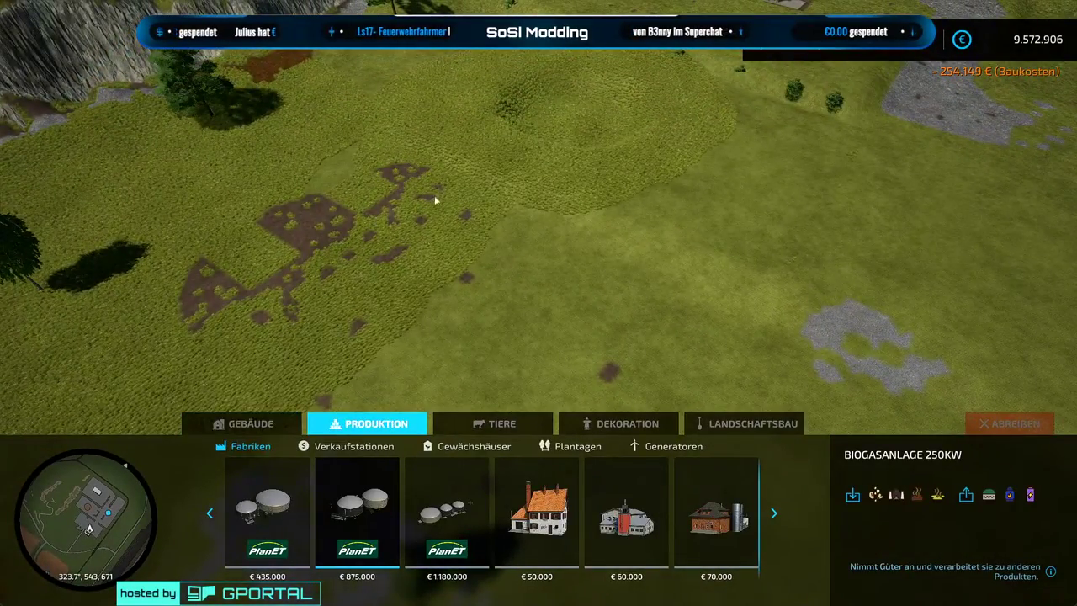
key(s)
click(630, 506)
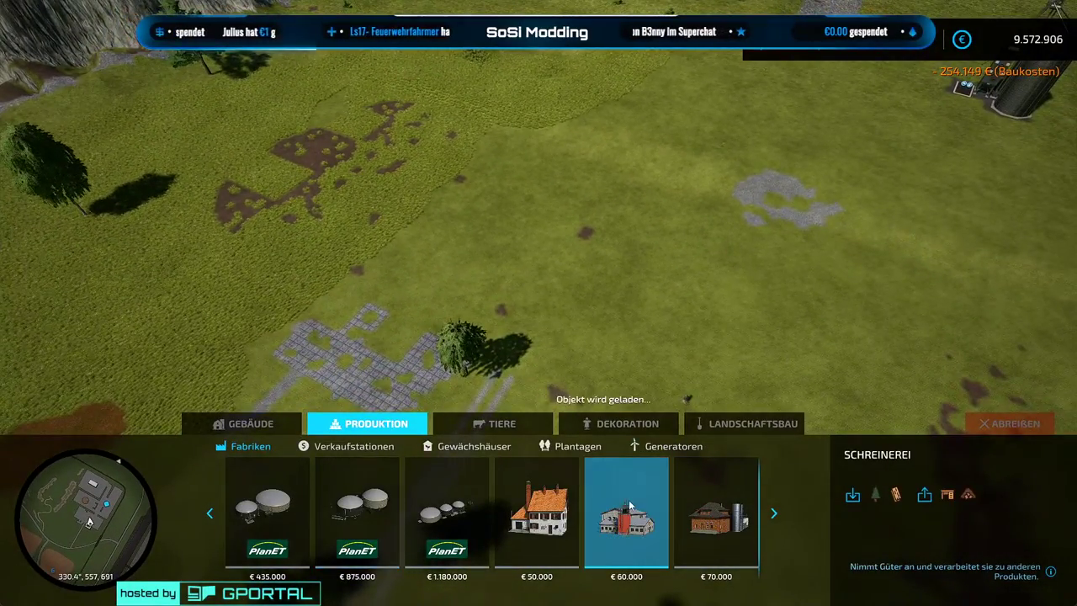
click(695, 515)
Step: Return to halls and preview the Große Halle aus Holz on the meadow
click(244, 424)
key(s)
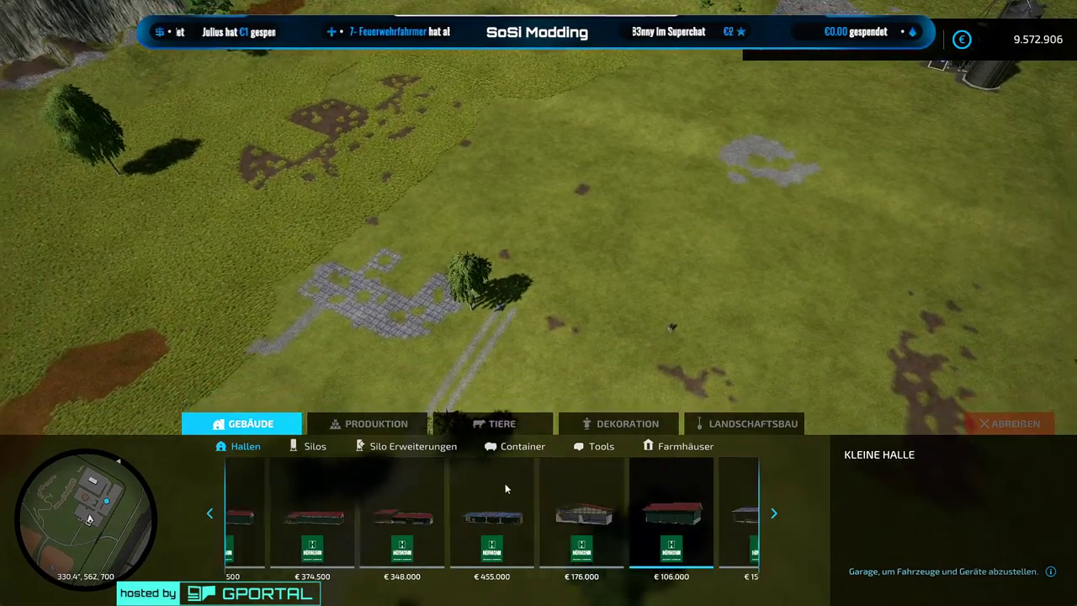
scroll(505, 488, down, 3)
click(589, 526)
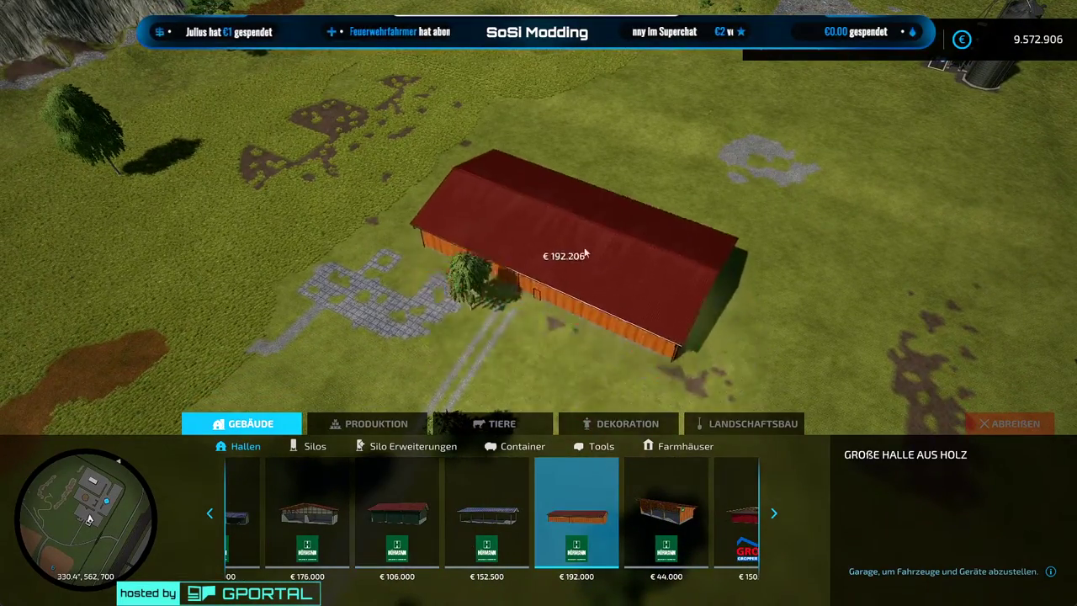
key(s)
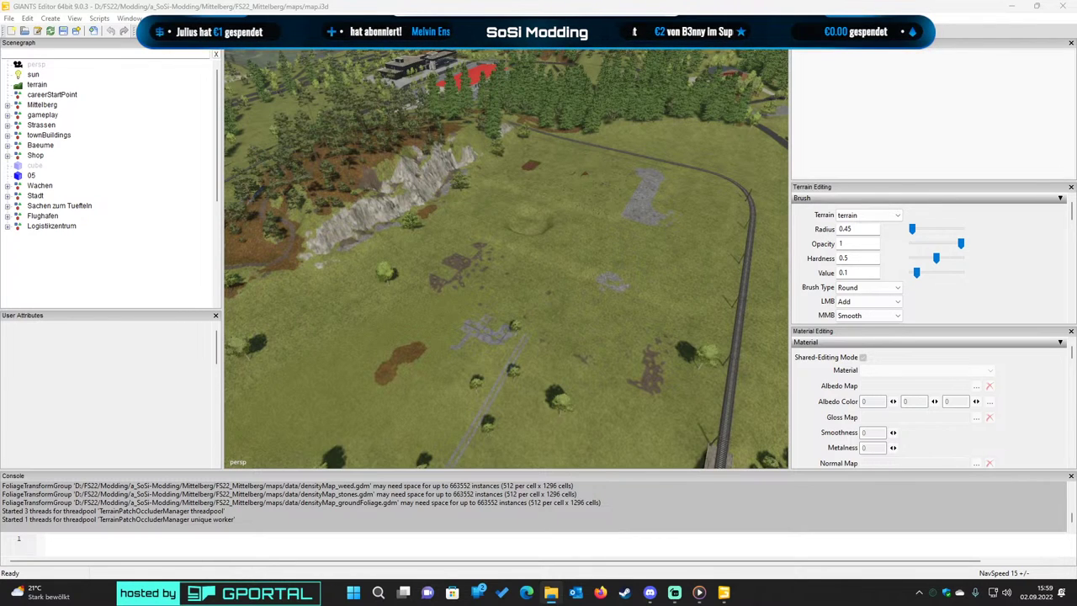
Step: In File Explorer, open the game's data folder, look into objects, then open placeables
key(alt+Tab)
double_click(160, 138)
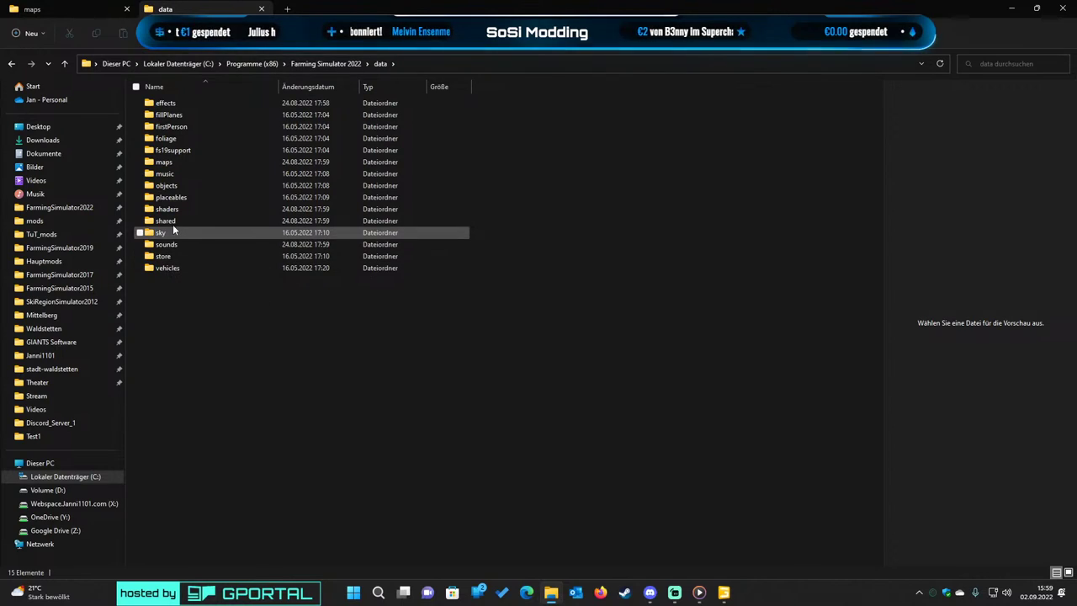
click(171, 223)
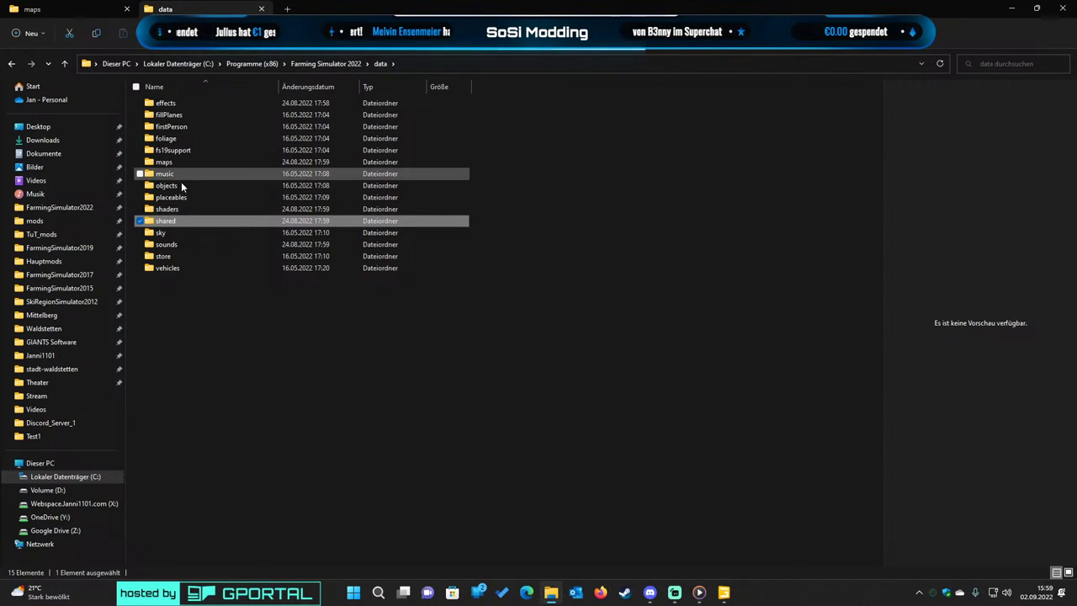
click(178, 185)
double_click(177, 187)
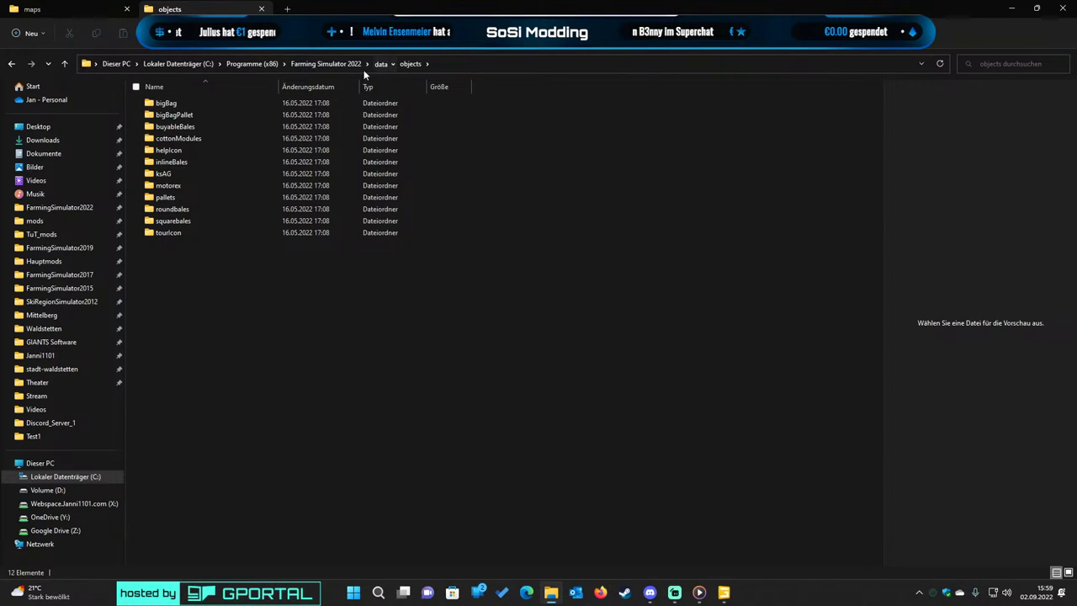
click(381, 63)
double_click(182, 195)
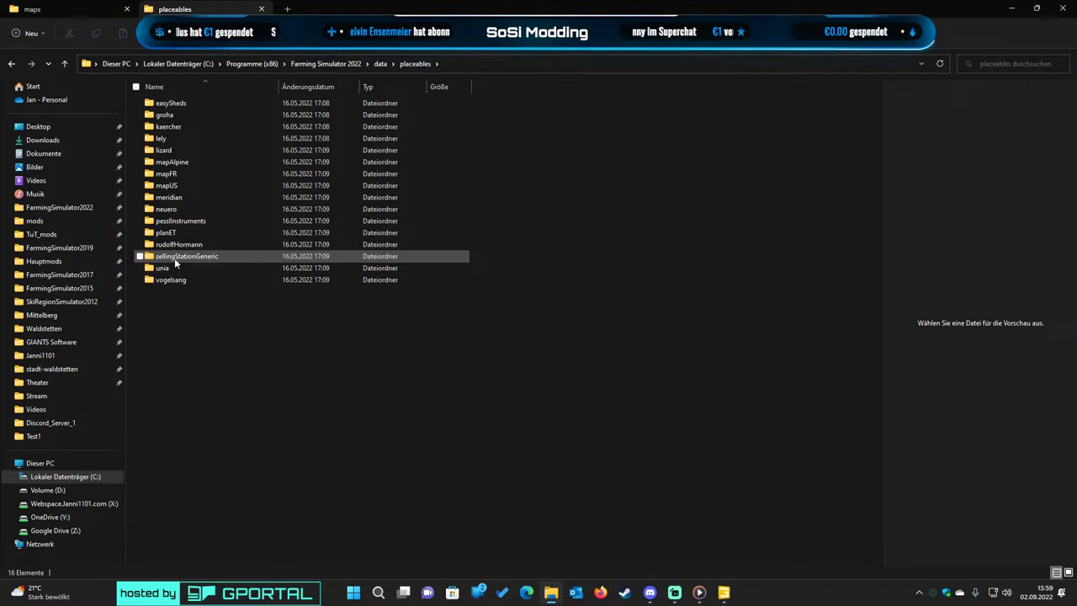
Step: Look inside the groha and unia folders, then open placeables\lizard
double_click(168, 115)
key(alt+Left)
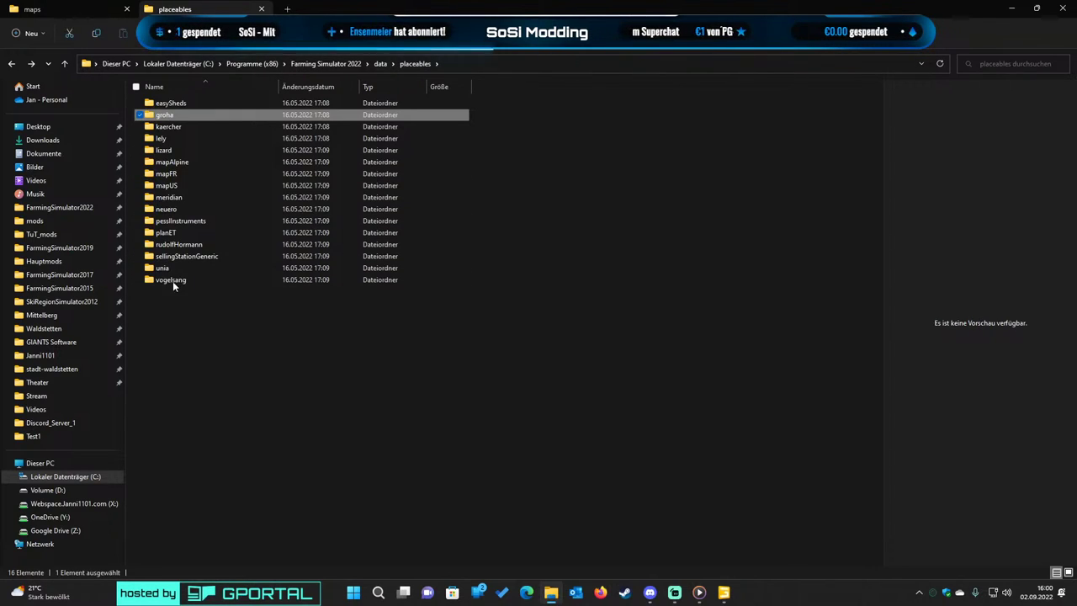
double_click(172, 268)
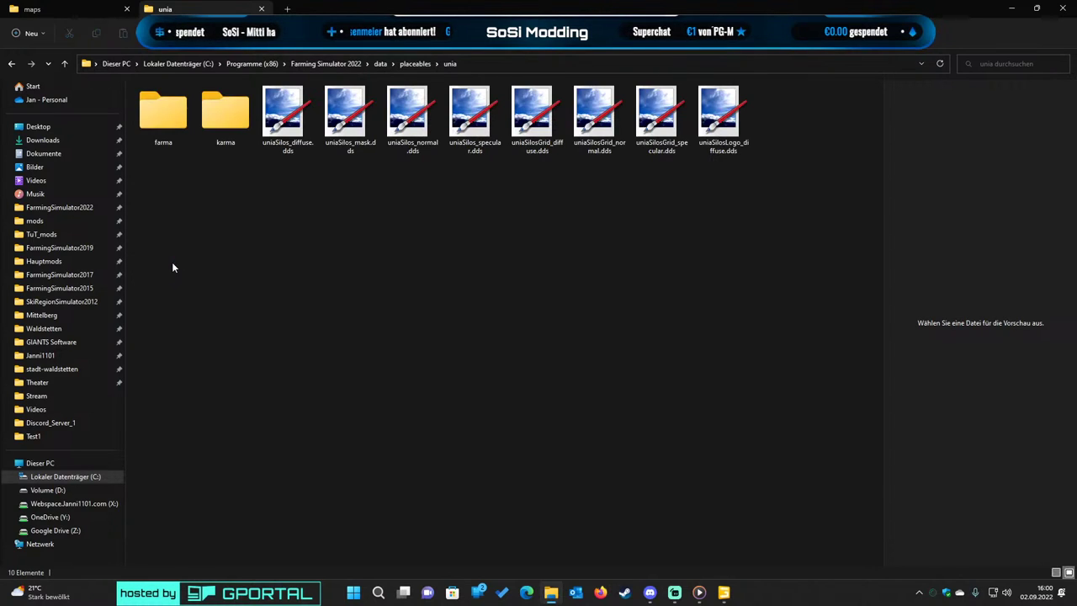
key(alt+Left)
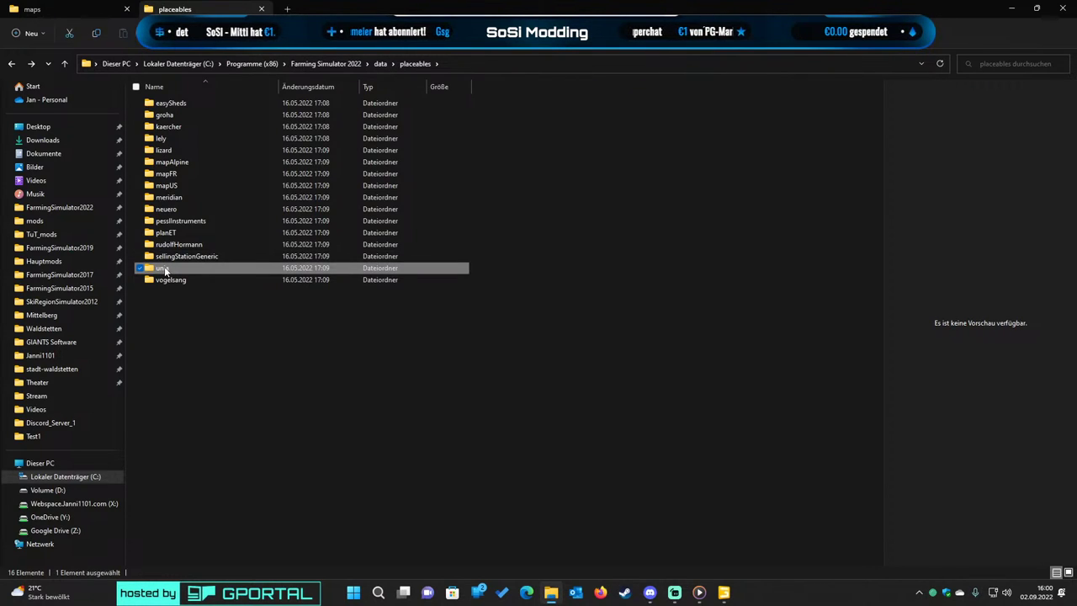
double_click(165, 270)
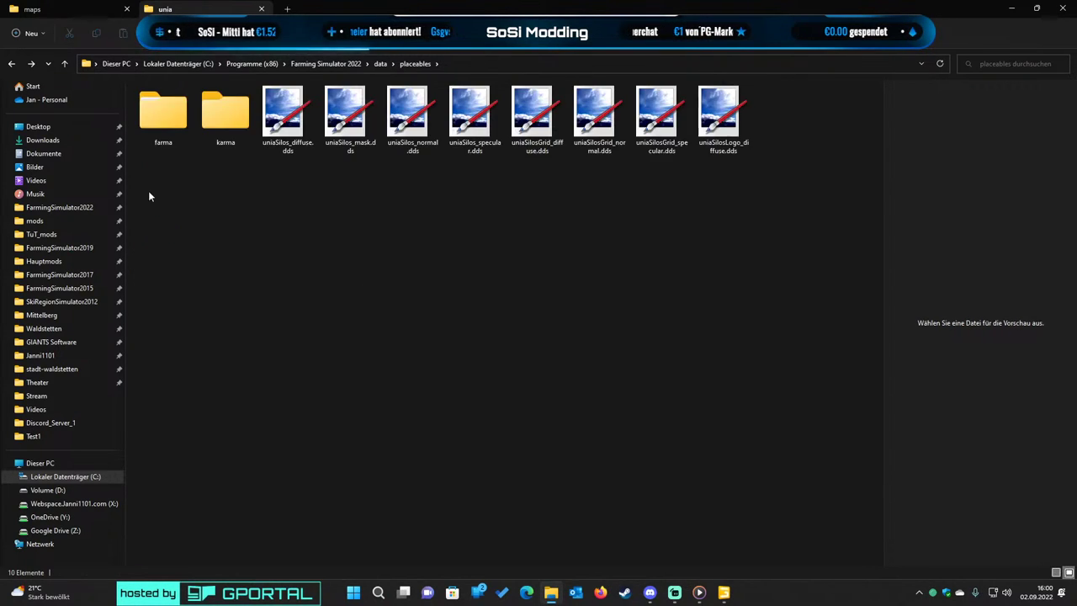
click(411, 63)
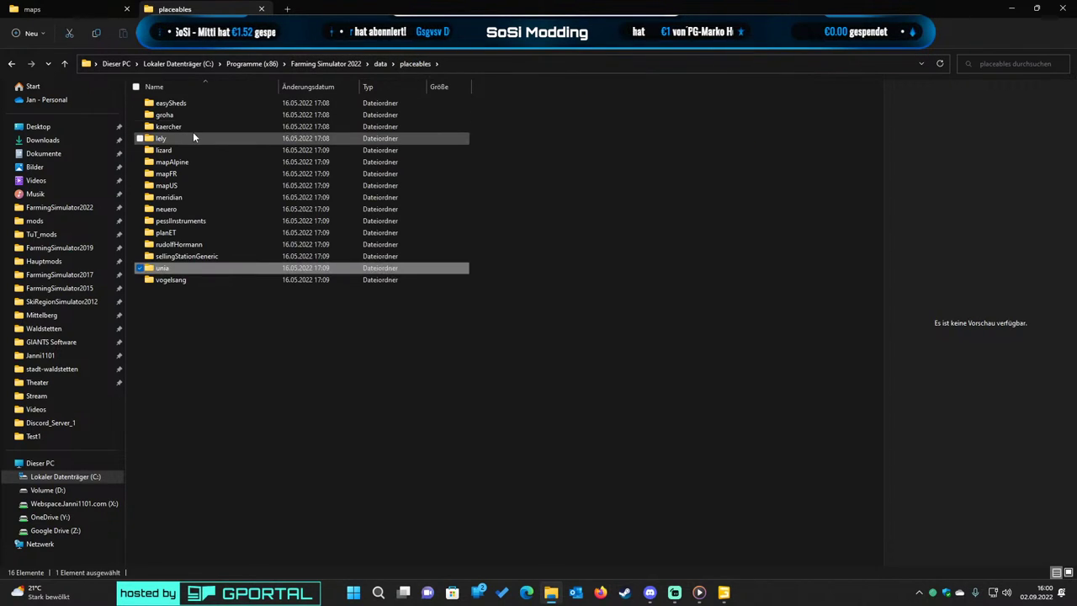
double_click(185, 148)
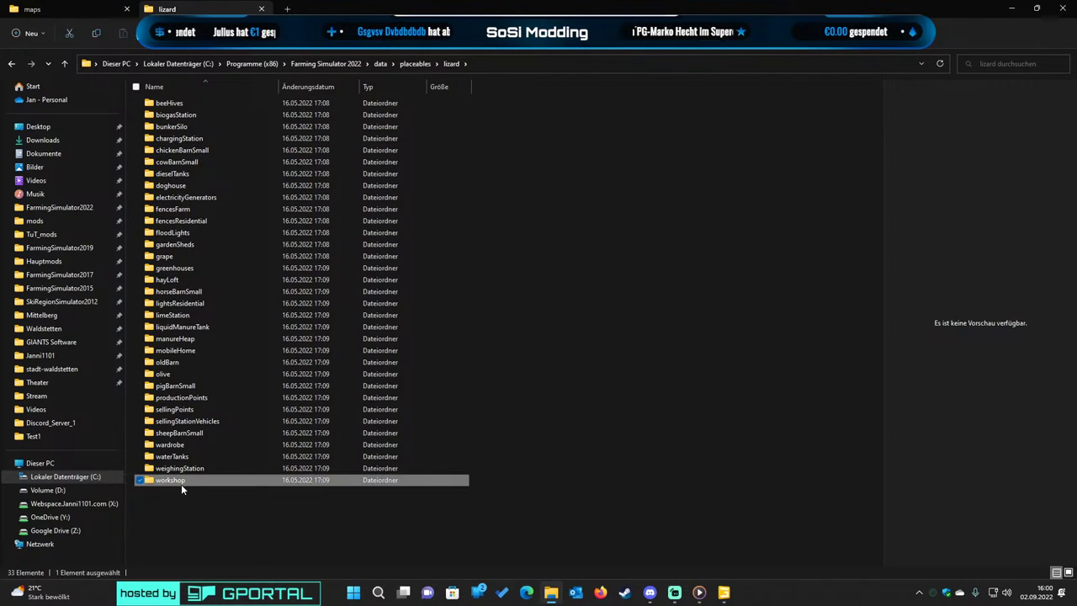
Step: Browse the placeables subfolders and look through the mapAlpine folder's contents
click(174, 456)
click(173, 446)
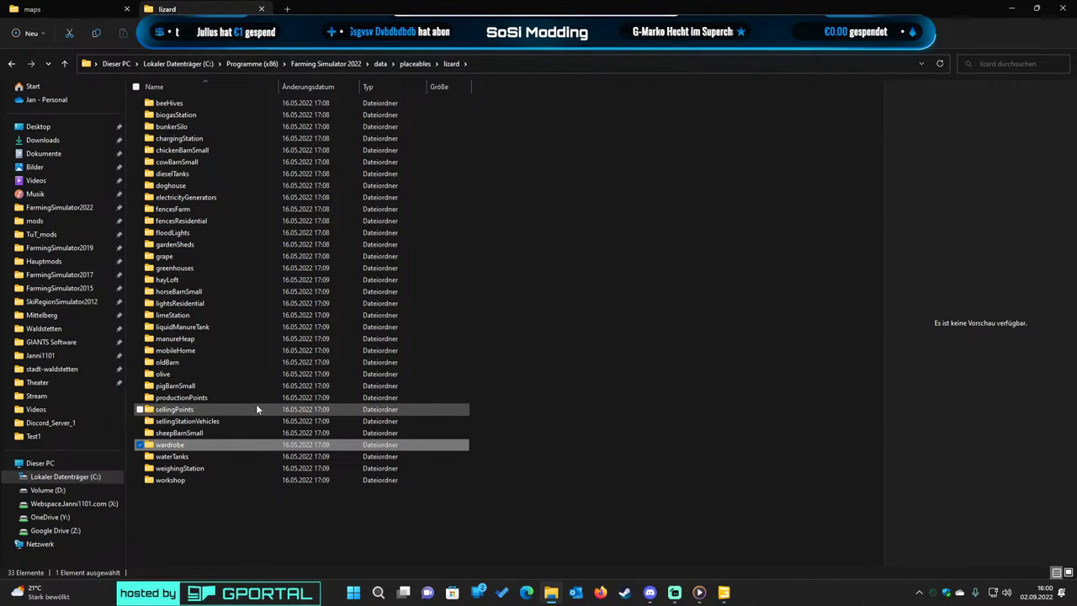
key(alt+Up)
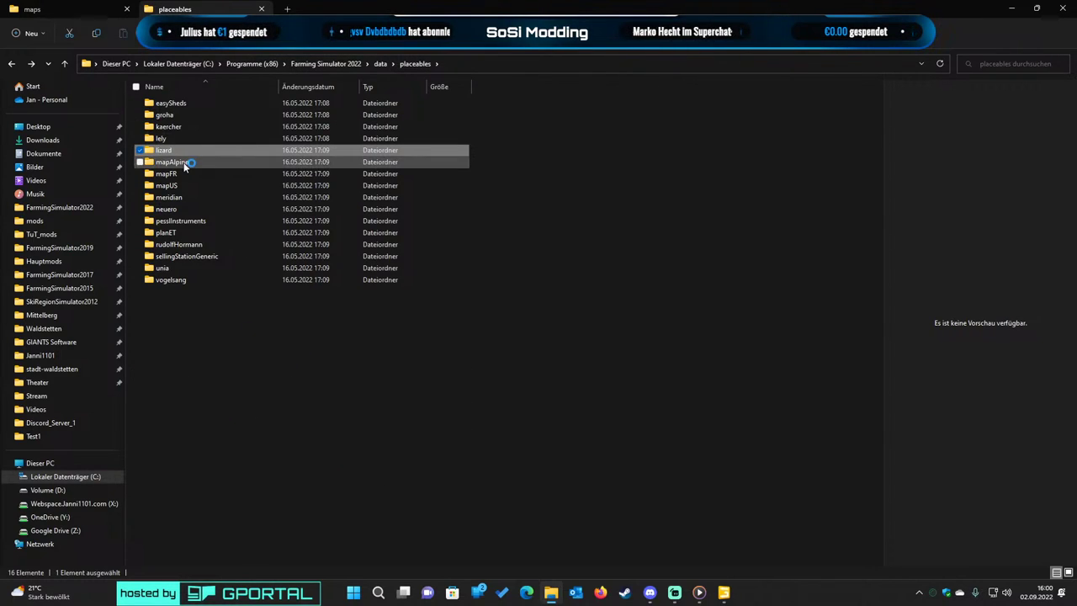
double_click(186, 160)
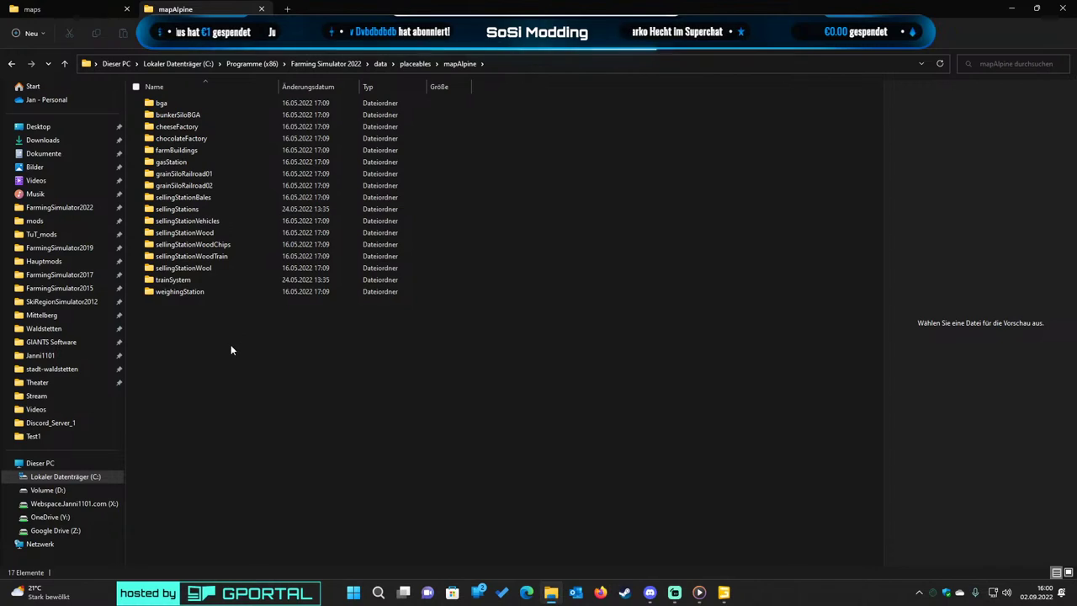
drag(269, 342, 487, 113)
click(474, 154)
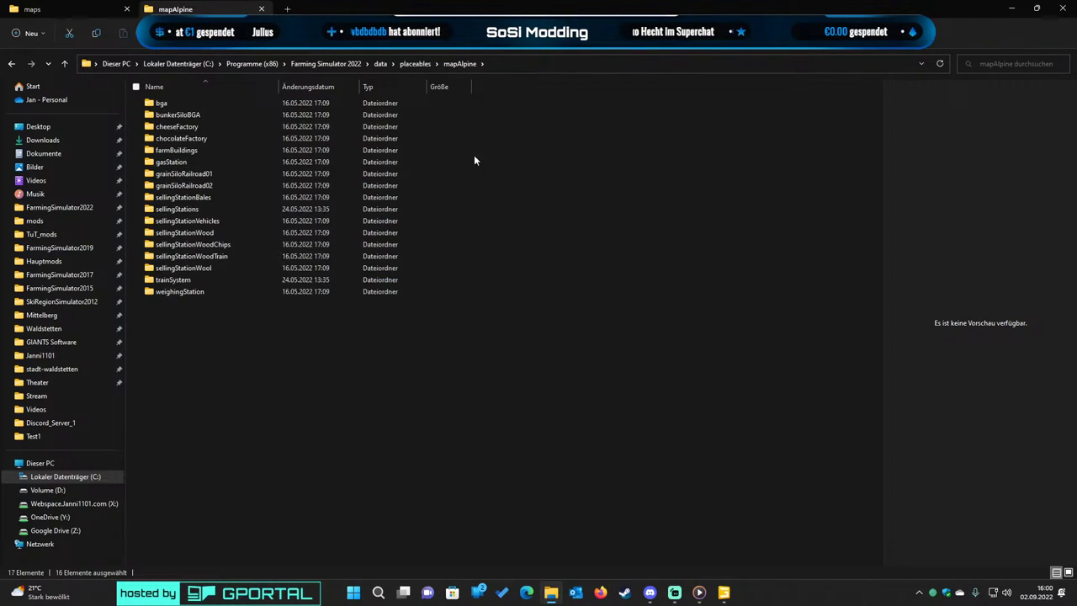
click(194, 281)
click(198, 269)
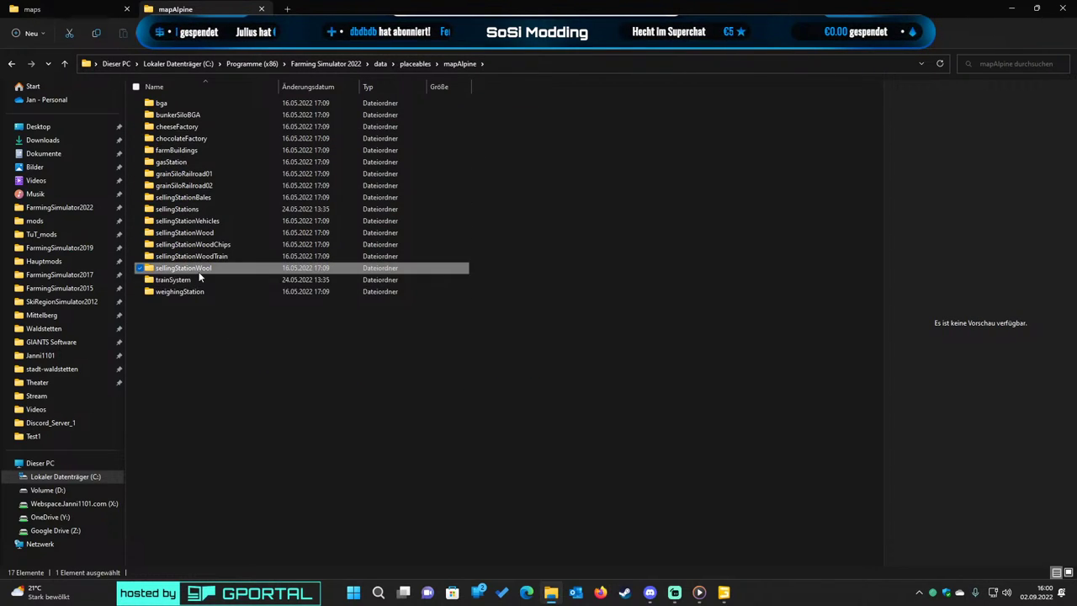
click(201, 163)
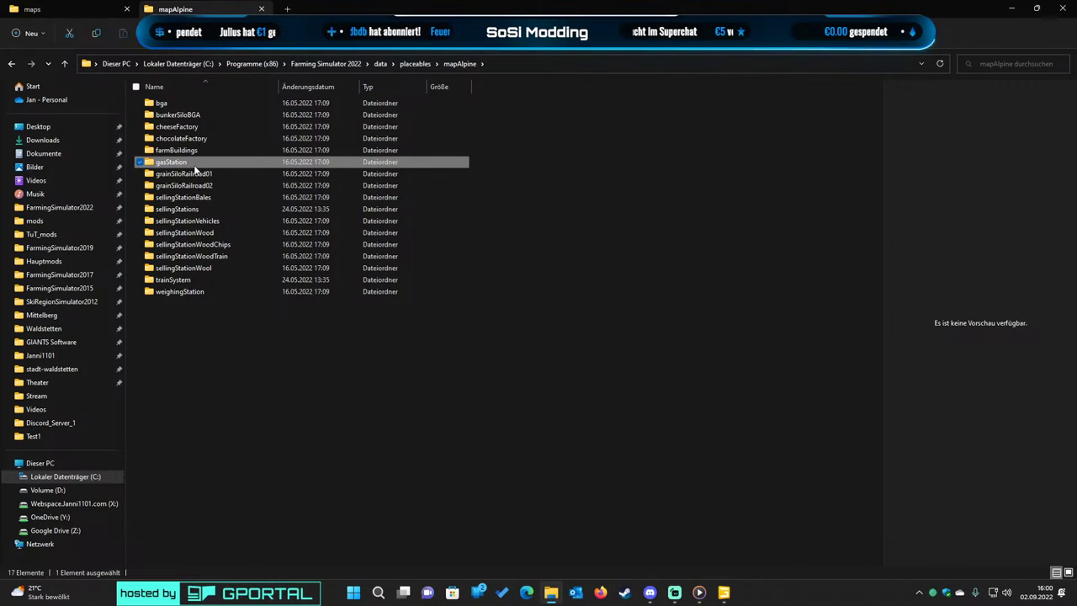
Step: Open placeables\mapFR\farmBuildings, then return to GIANTS Editor
key(BackSpace)
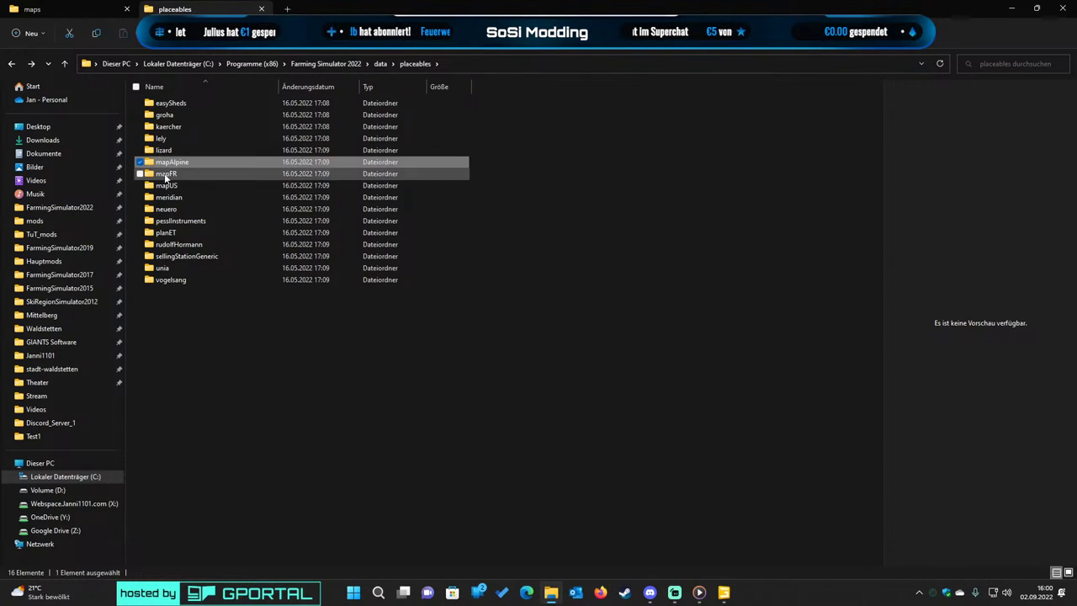
double_click(166, 174)
double_click(206, 102)
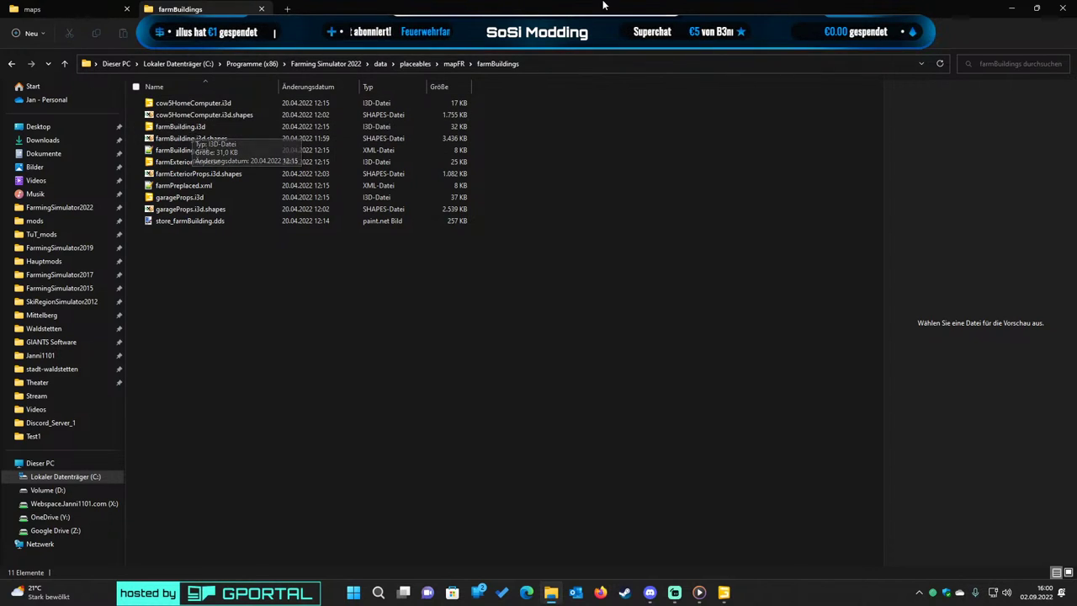
key(alt+Tab)
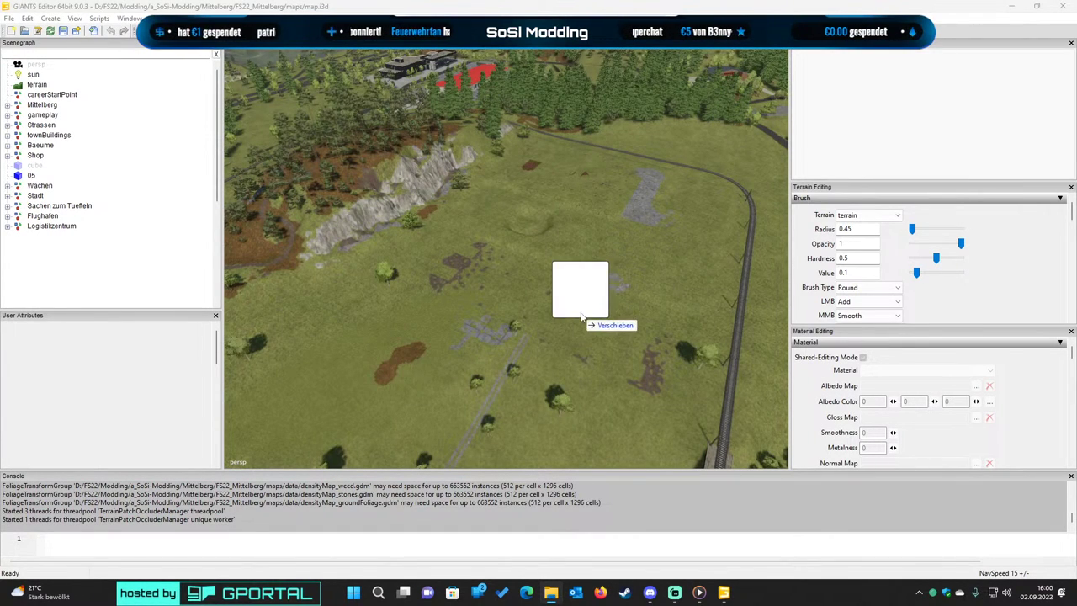
Step: Drop the farmBuilding model into the map and frame it with the camera
drag(599, 318, 599, 318)
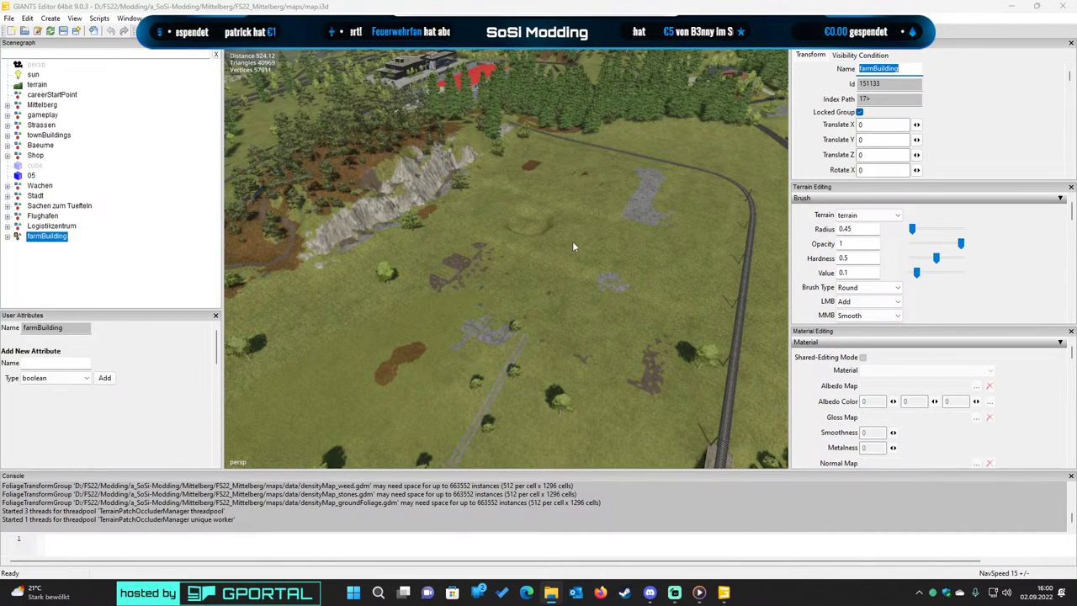
right_drag(572, 241, 508, 267)
key(f)
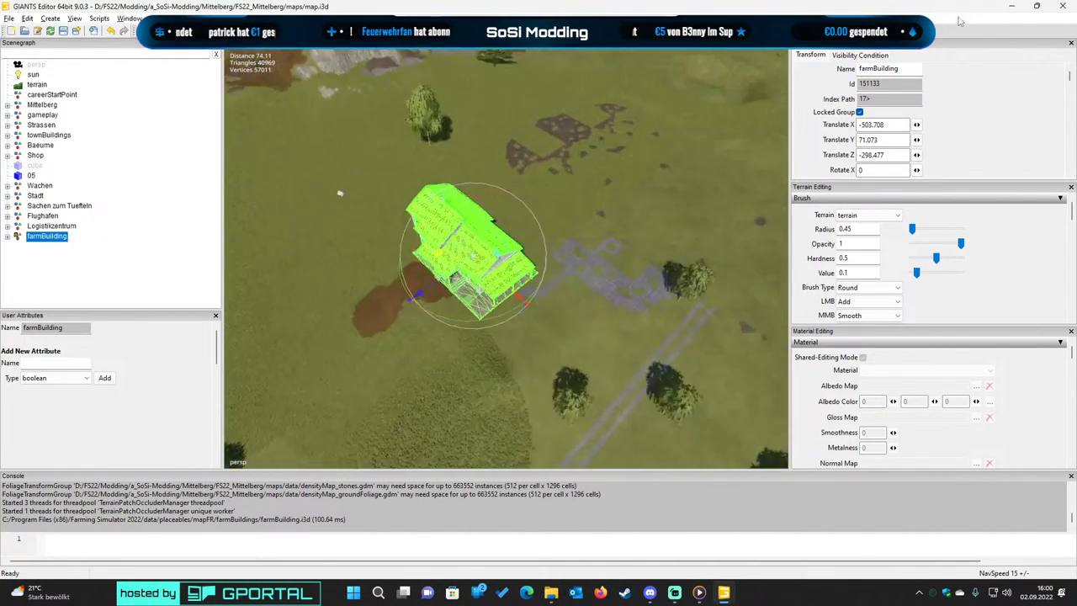
right_drag(595, 125, 305, 248)
right_drag(449, 257, 555, 287)
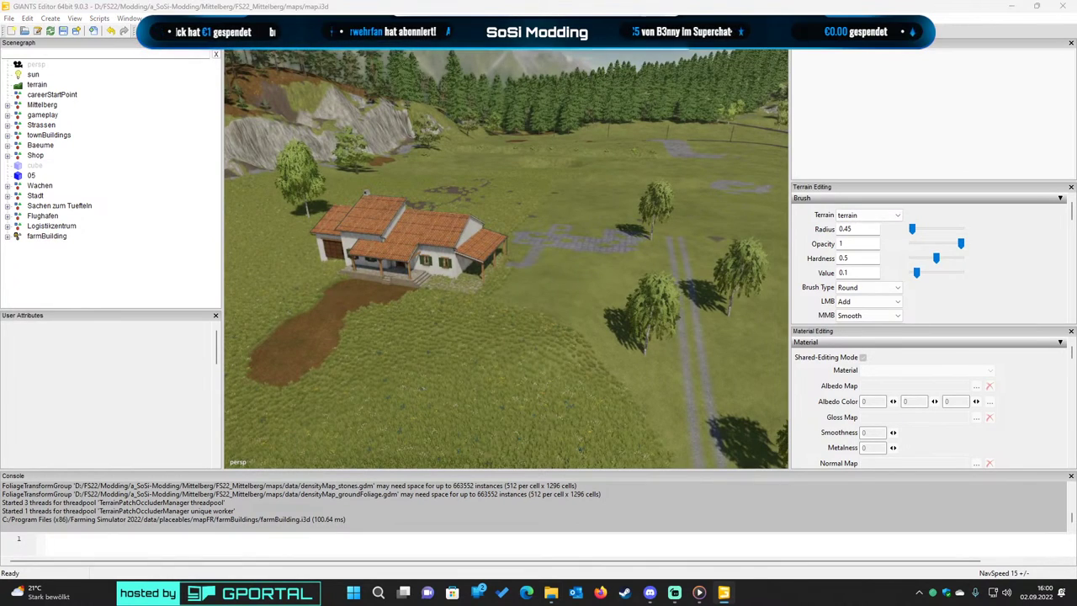
Step: Place the cow5HomeComputer model beside the house, then delete it again
drag(664, 257, 623, 261)
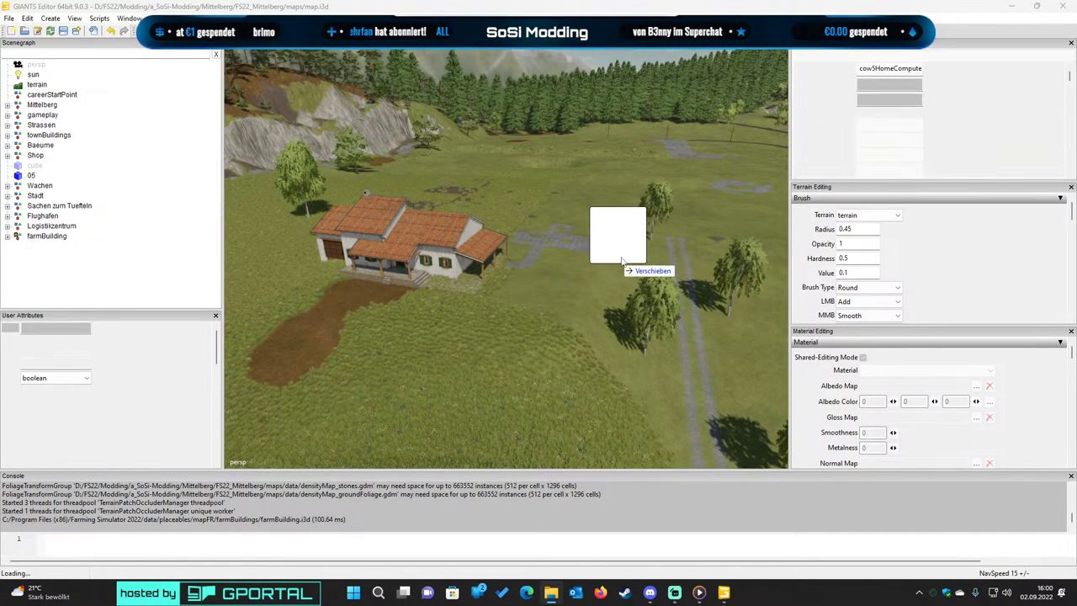
drag(543, 317, 547, 320)
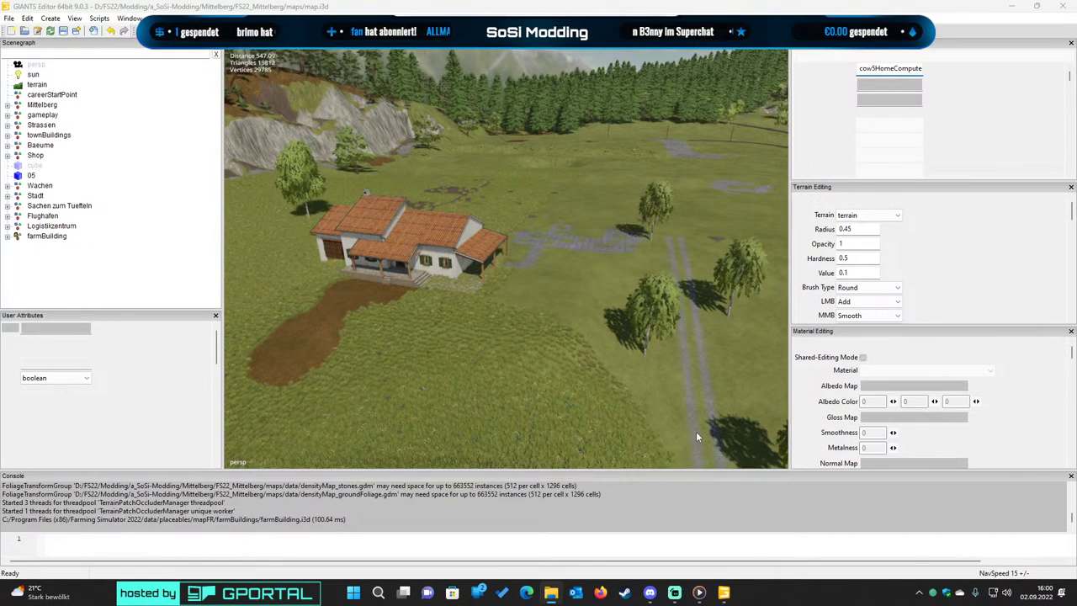
right_drag(696, 431, 570, 234)
scroll(580, 266, up, 3)
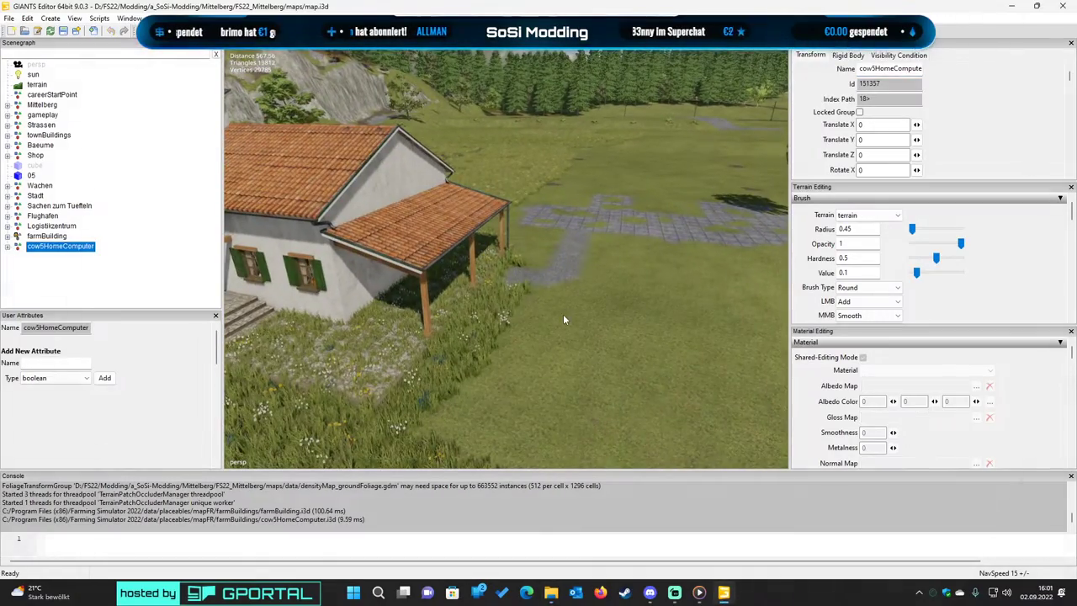
scroll(604, 291, up, 5)
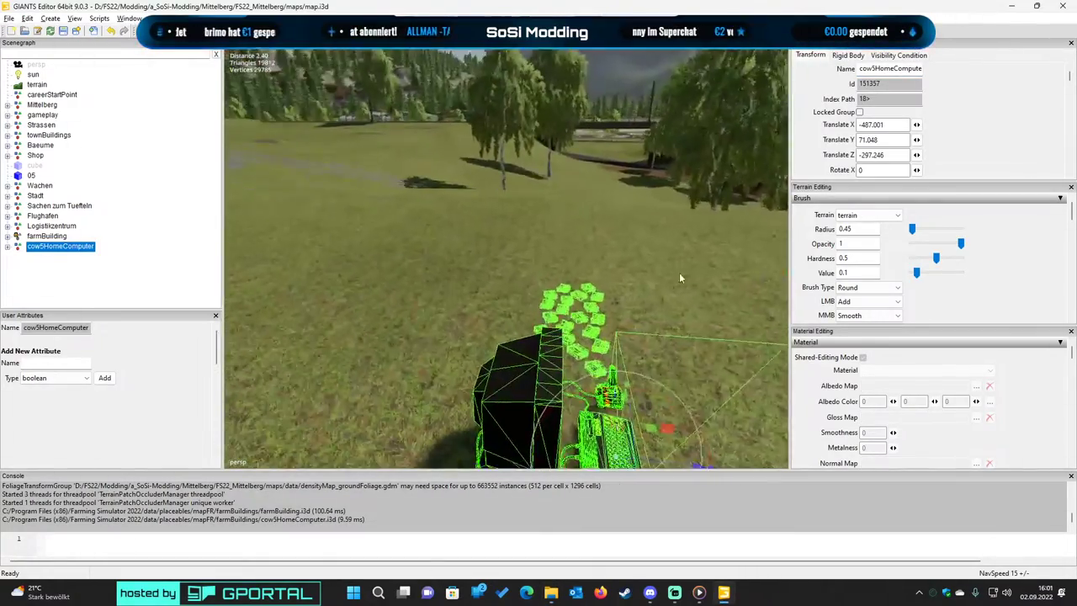
mouse_move(608, 338)
right_down()
mouse_move(341, 314)
mouse_move(595, 291)
right_up()
scroll(330, 319, down, 5)
key(Delete)
Step: Select farmBuilding in the Scenegraph and delete it from the map
scroll(594, 292, down, 5)
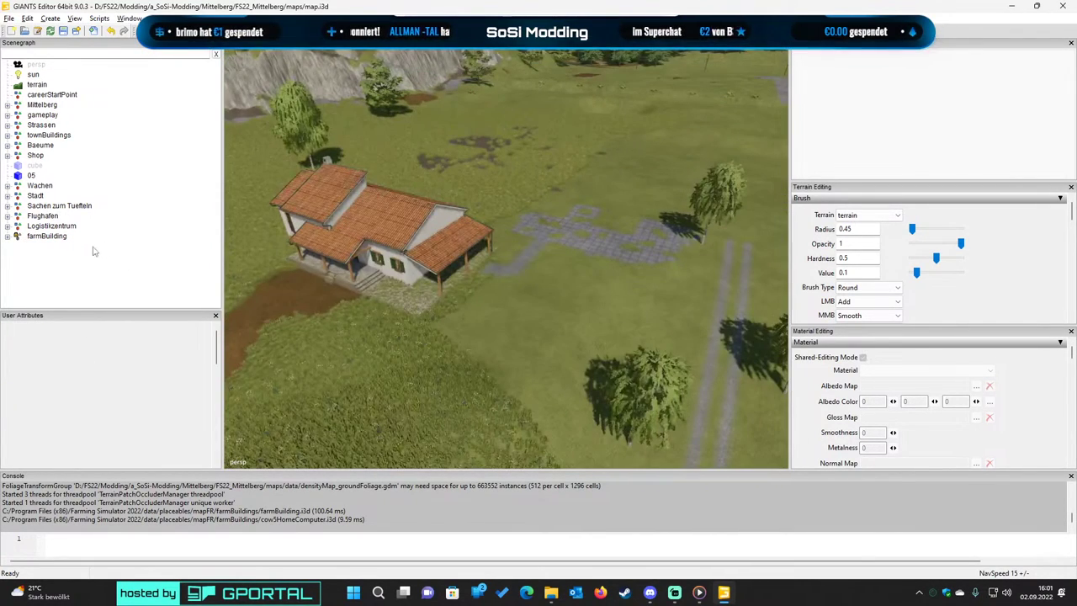
click(37, 238)
key(Delete)
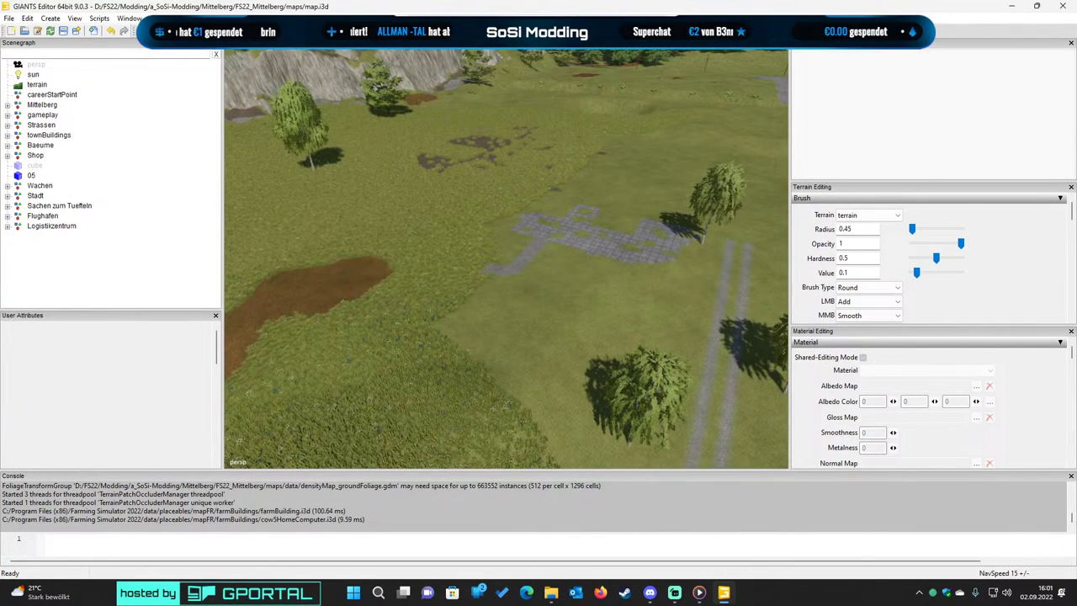
key(alt+Tab)
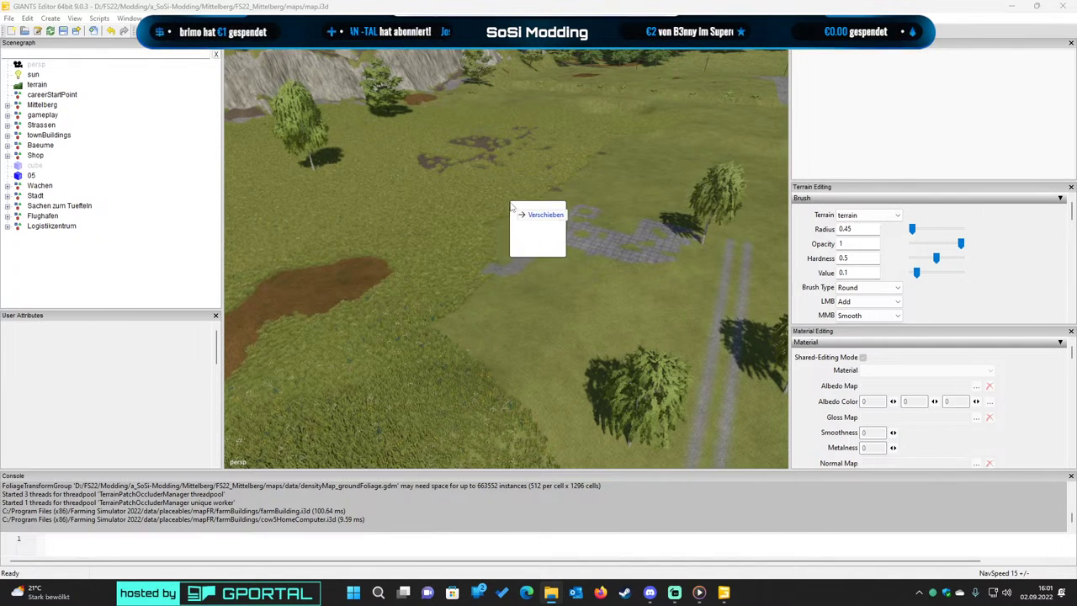
drag(536, 253, 522, 215)
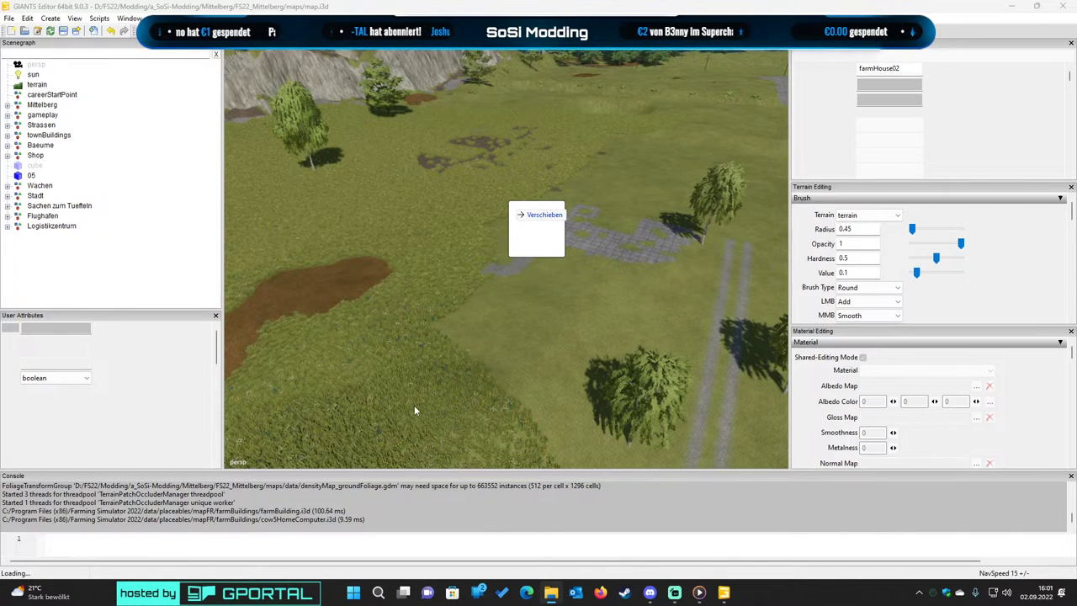
right_drag(561, 360, 506, 361)
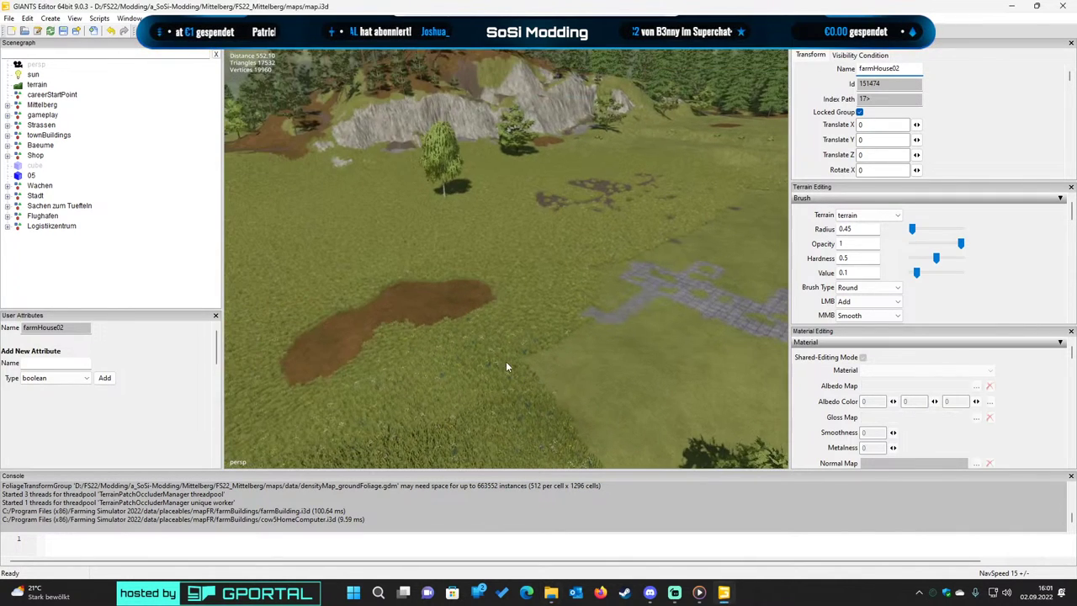
key(ctrl+shift+m)
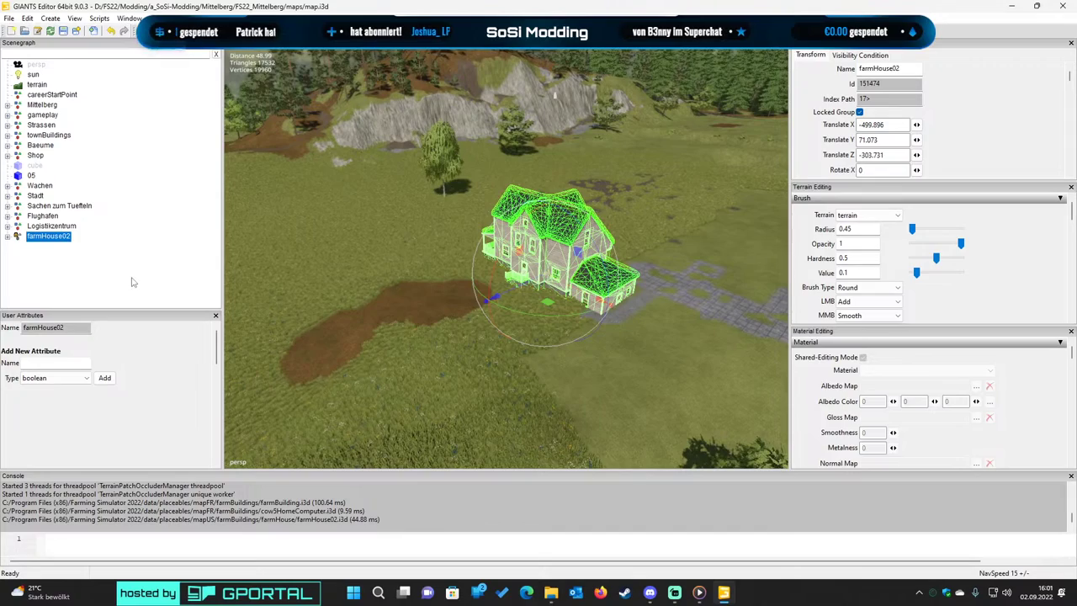
click(131, 282)
mouse_move(491, 350)
right_down()
mouse_move(663, 251)
mouse_move(507, 310)
mouse_move(550, 357)
mouse_move(401, 291)
right_up()
click(49, 237)
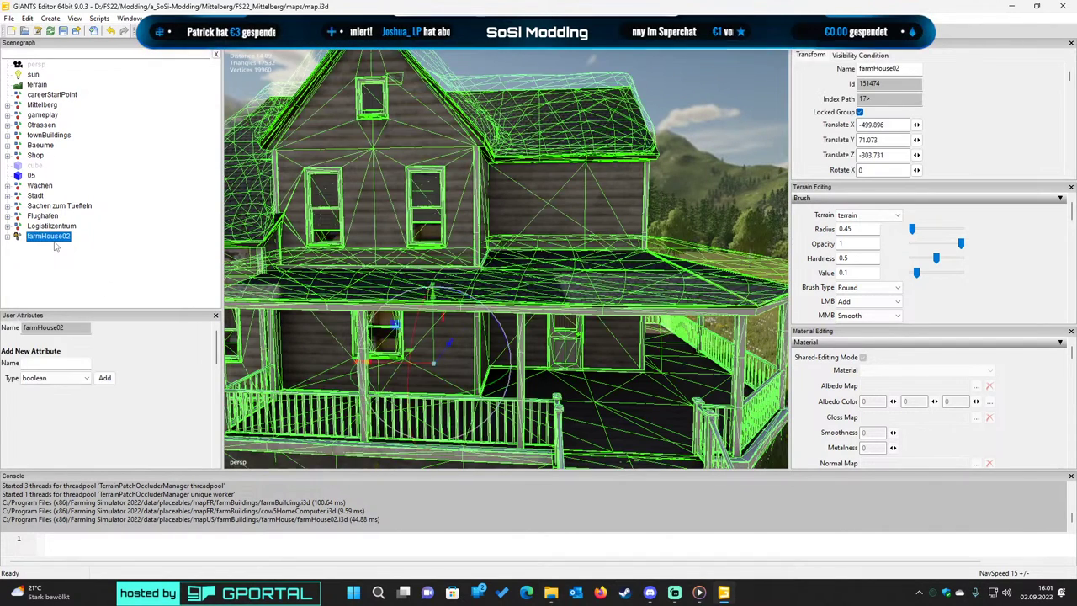
key(Delete)
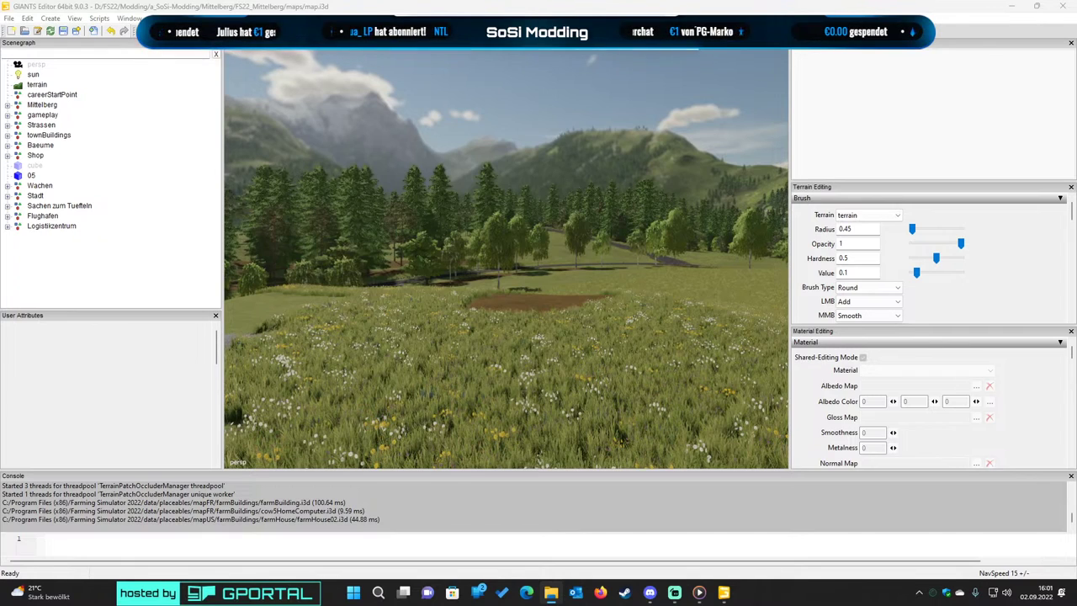
right_click(633, 310)
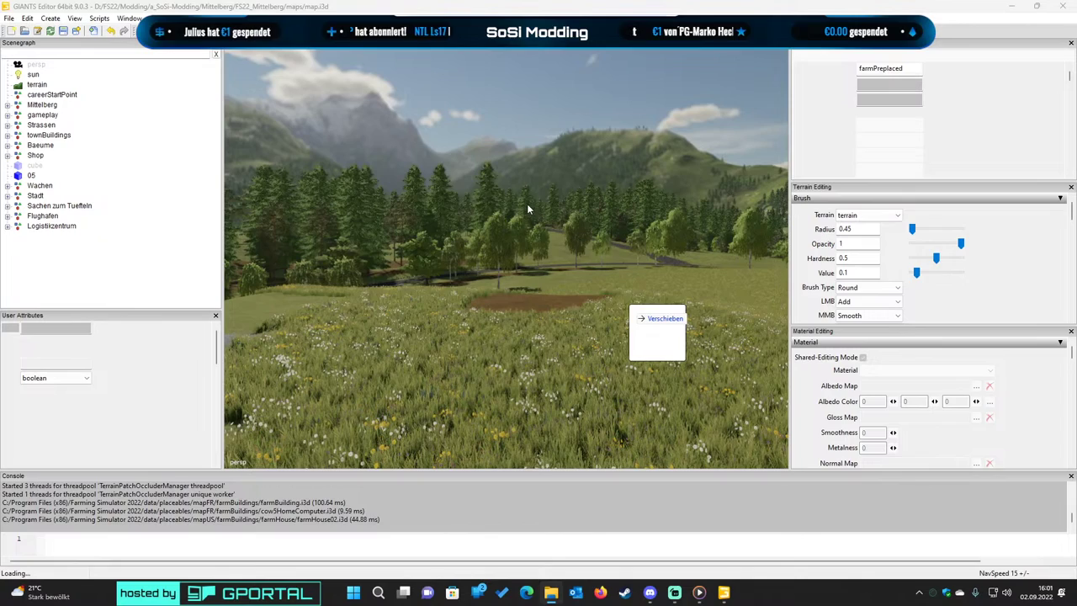
key(f)
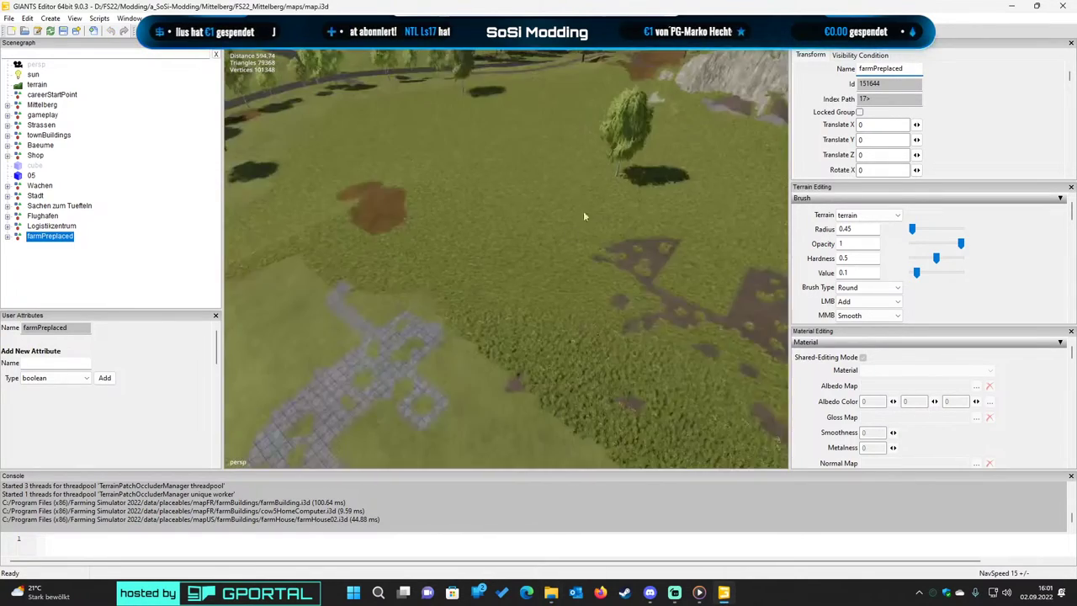
key(f)
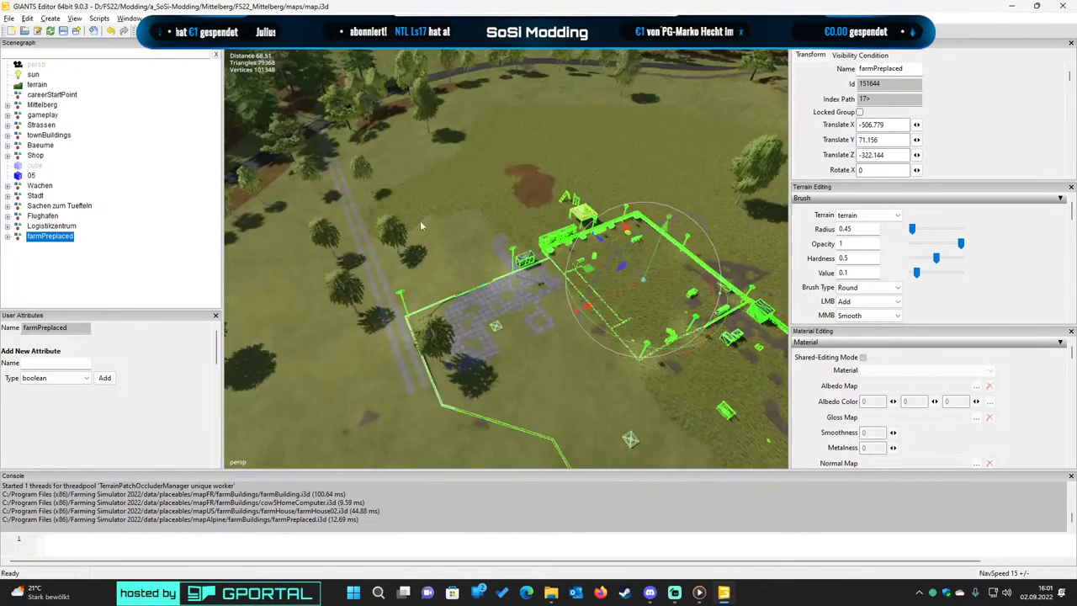
right_drag(420, 221, 496, 292)
key(Delete)
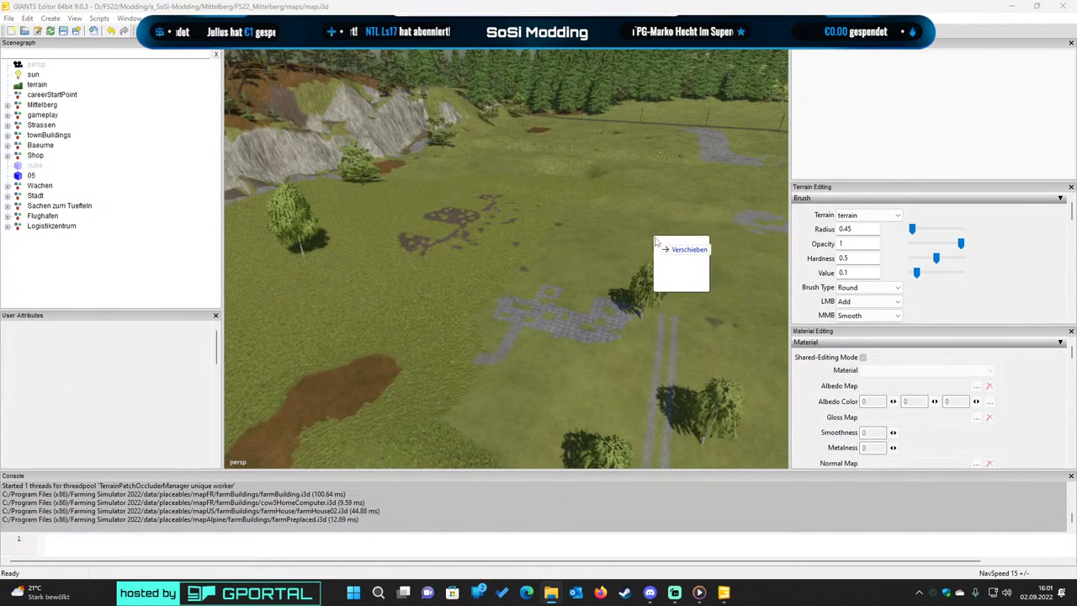
drag(656, 250, 656, 241)
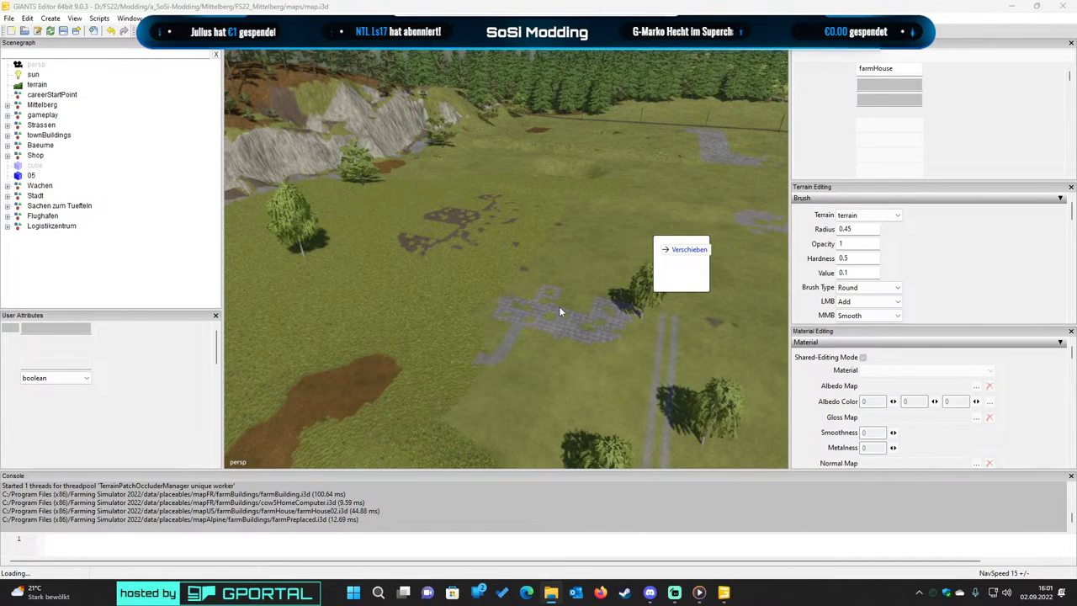
click(506, 294)
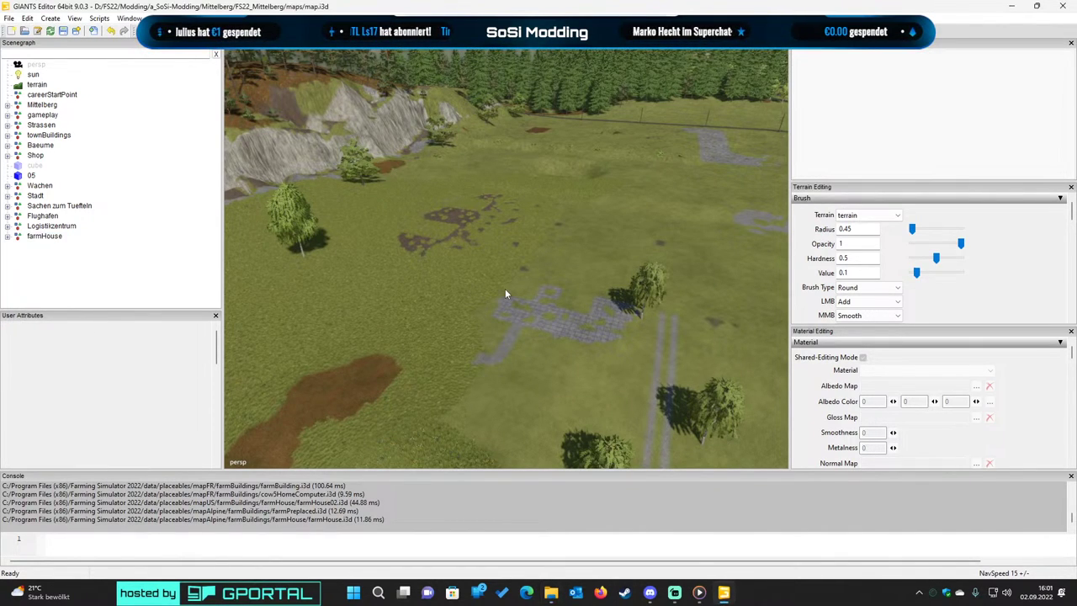
click(49, 237)
key(f)
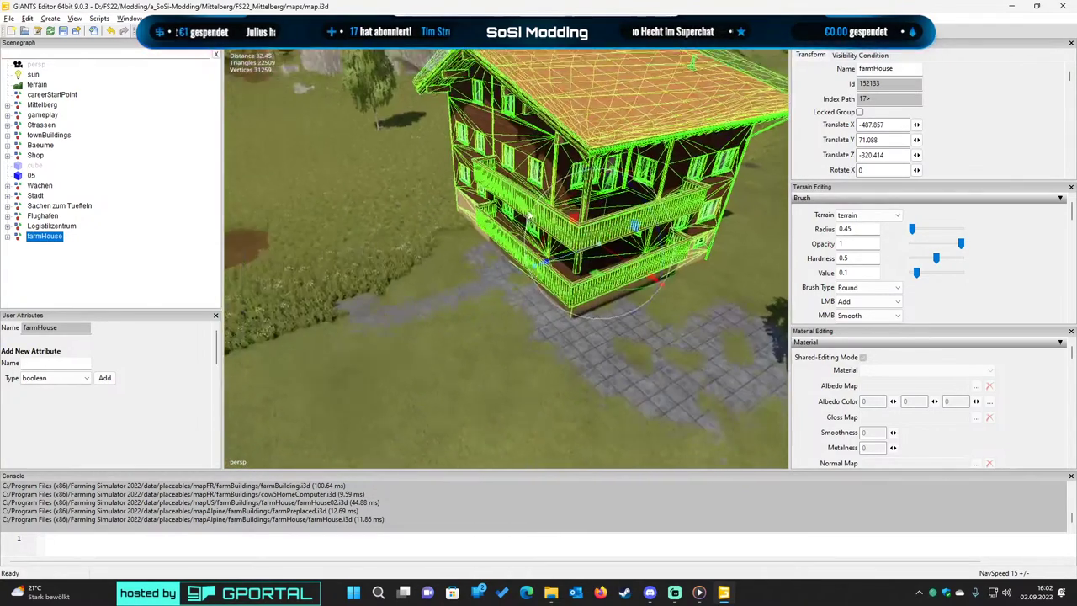
click(147, 223)
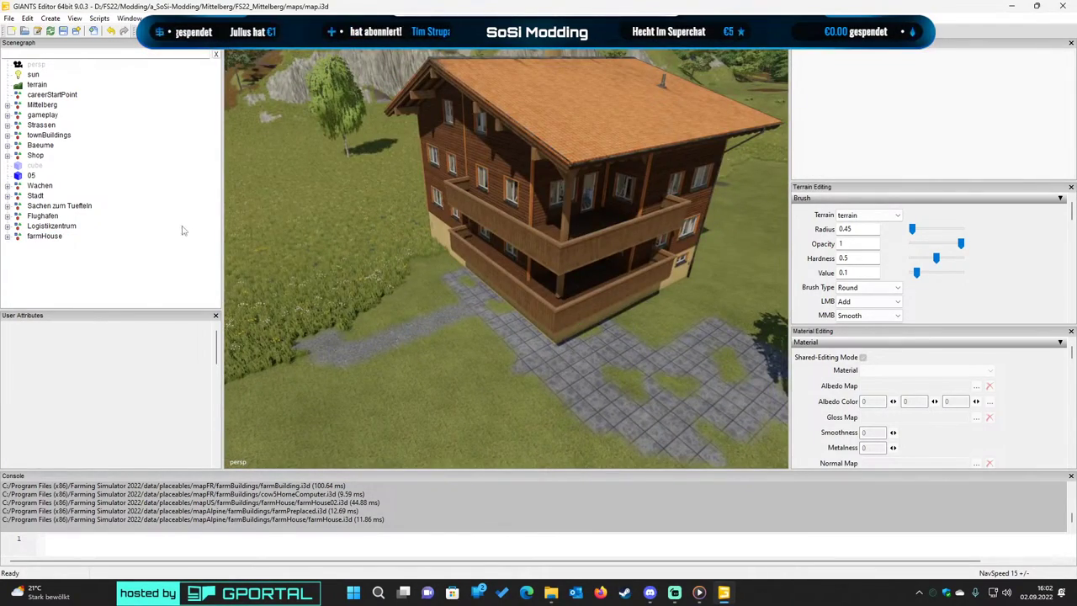
click(44, 237)
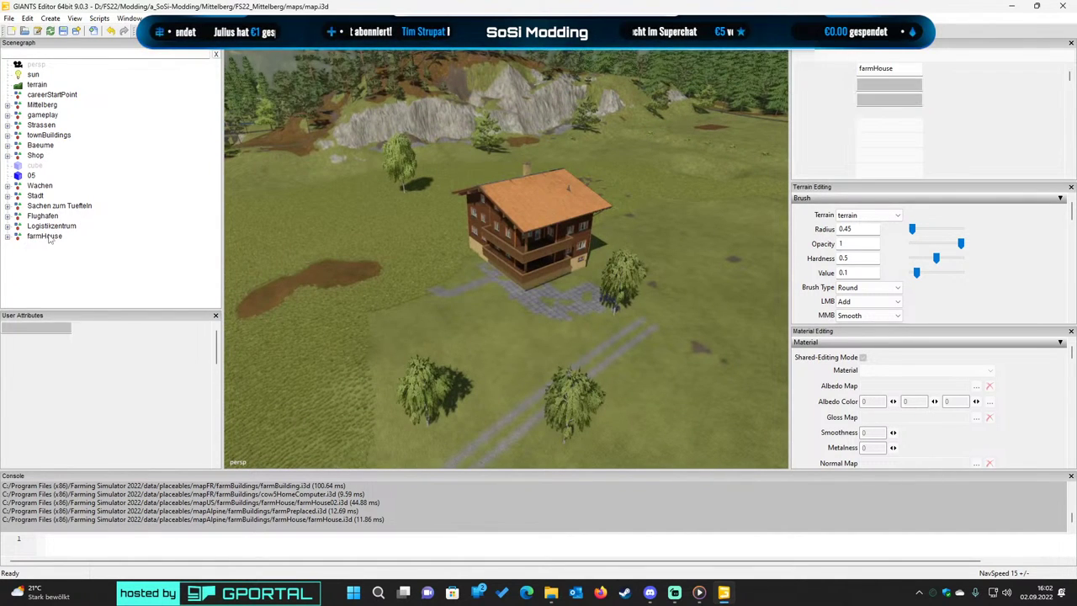
key(Delete)
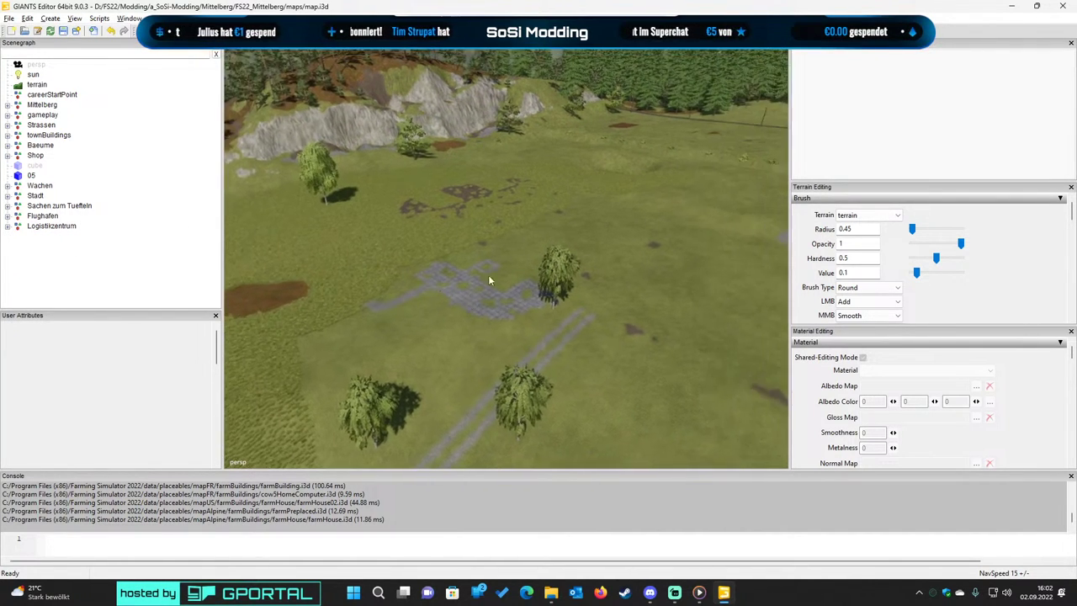
Step: Raise the terrain brush radius to 11.2 while flying over the cleared area and cliff
right_drag(488, 274, 263, 52)
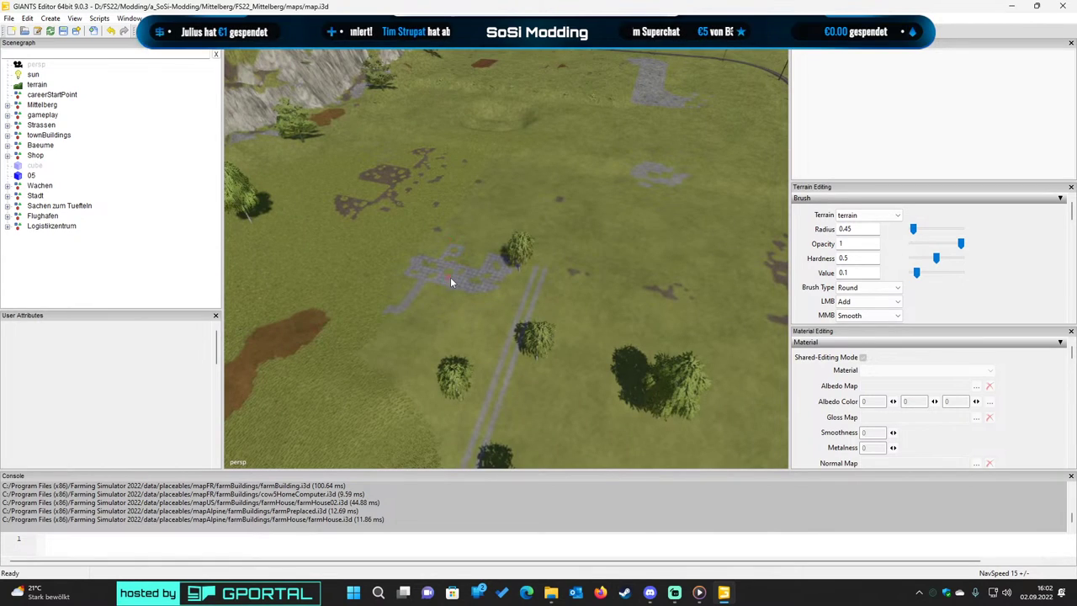
ctrl+scroll(450, 287, up, 2)
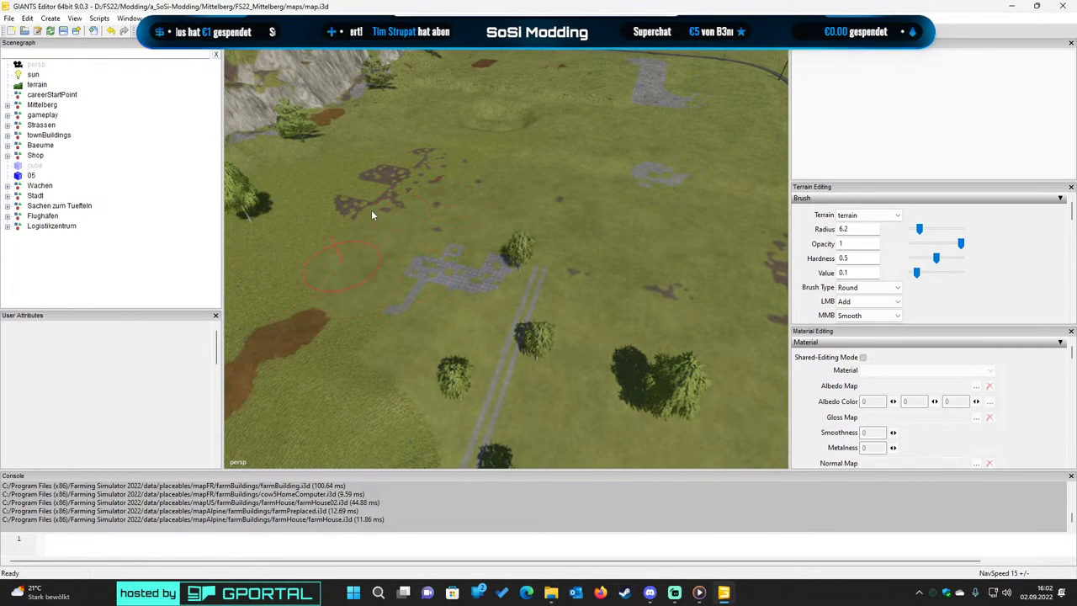
right_drag(596, 350, 431, 320)
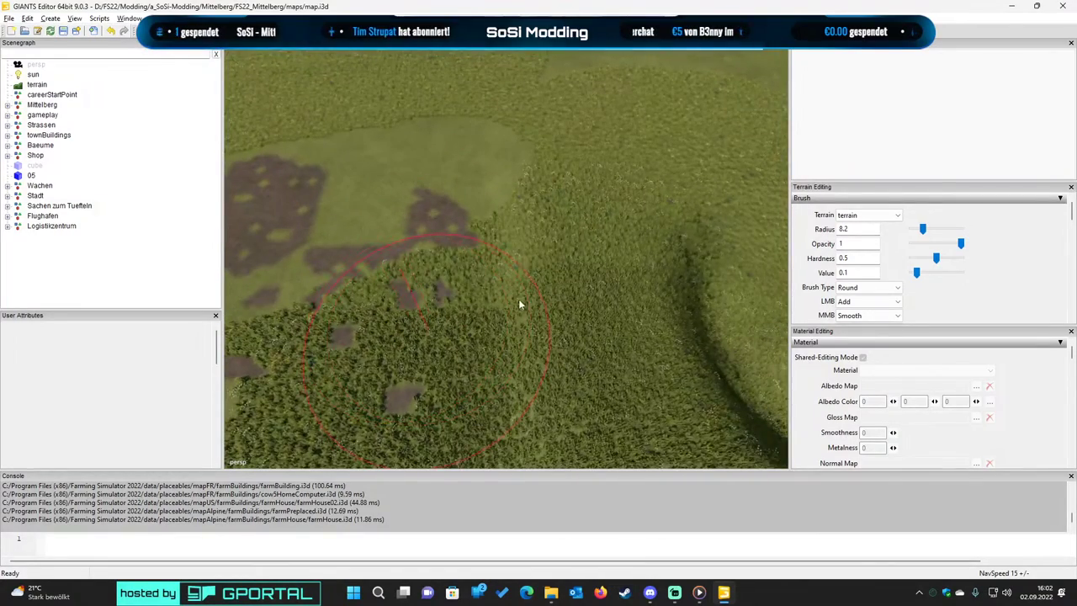
scroll(518, 299, down, 5)
ctrl+scroll(432, 306, up, 3)
right_drag(520, 361, 626, 299)
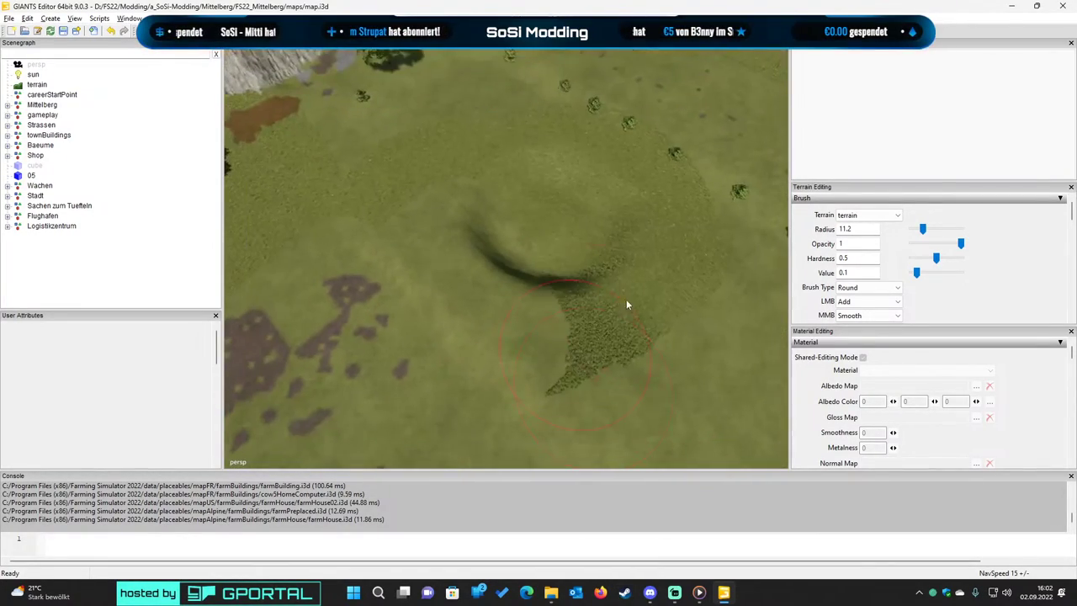
right_drag(680, 181, 448, 356)
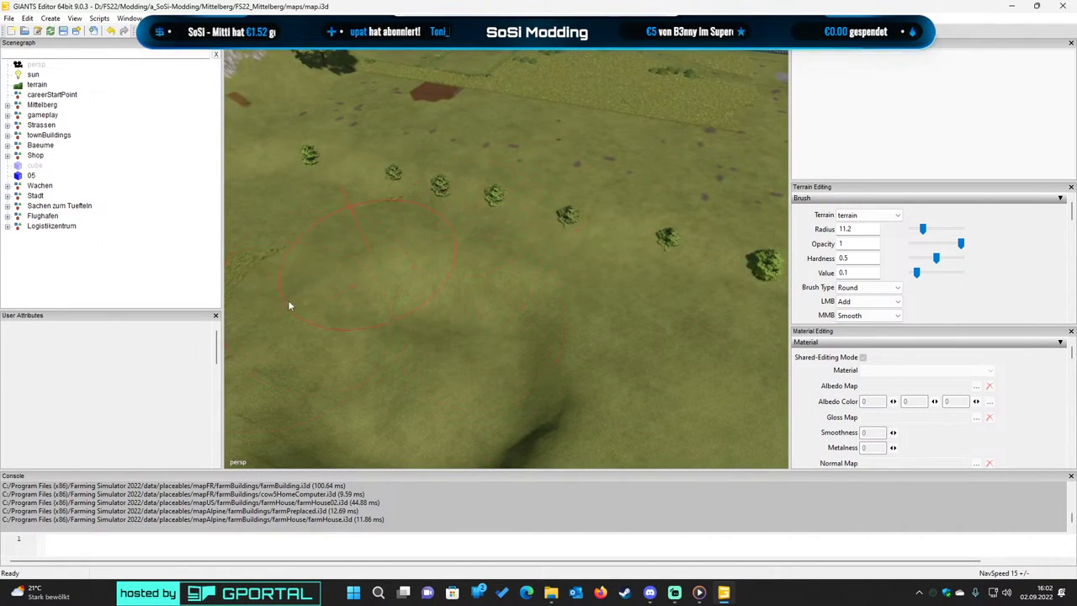
mouse_move(288, 299)
right_down()
mouse_move(472, 278)
mouse_move(739, 298)
right_up()
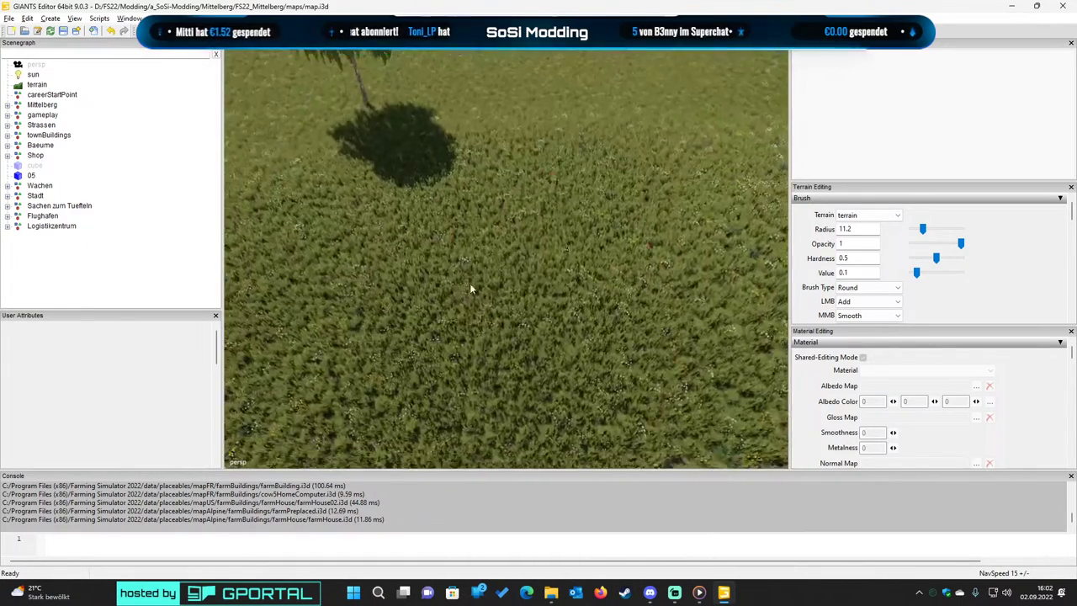
right_drag(550, 361, 449, 289)
right_drag(441, 325, 418, 359)
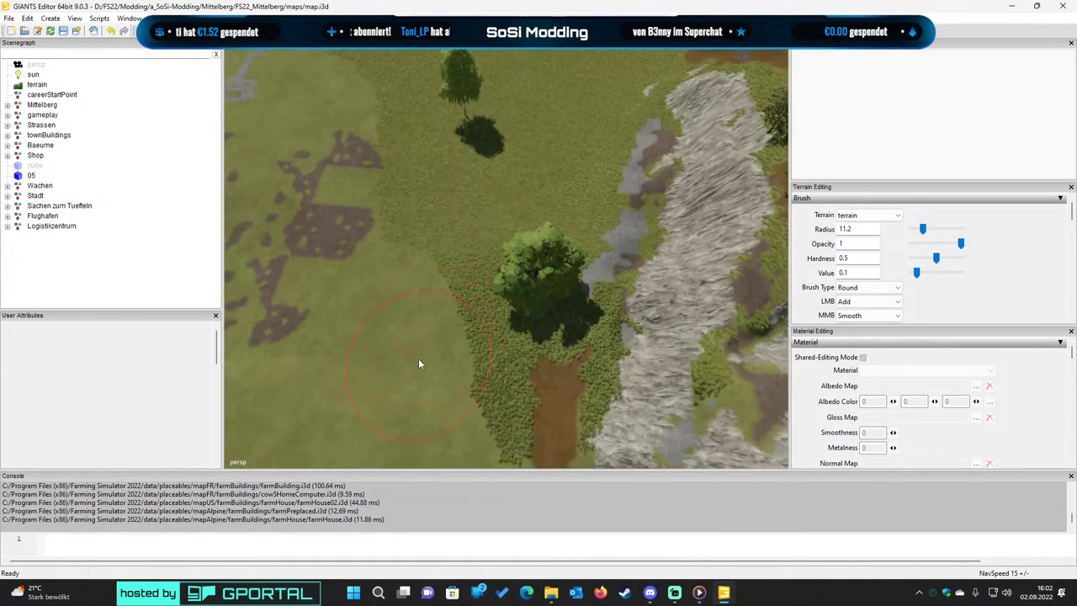
mouse_move(456, 236)
right_down()
mouse_move(490, 326)
mouse_move(418, 185)
mouse_move(533, 256)
mouse_move(495, 341)
mouse_move(402, 280)
right_up()
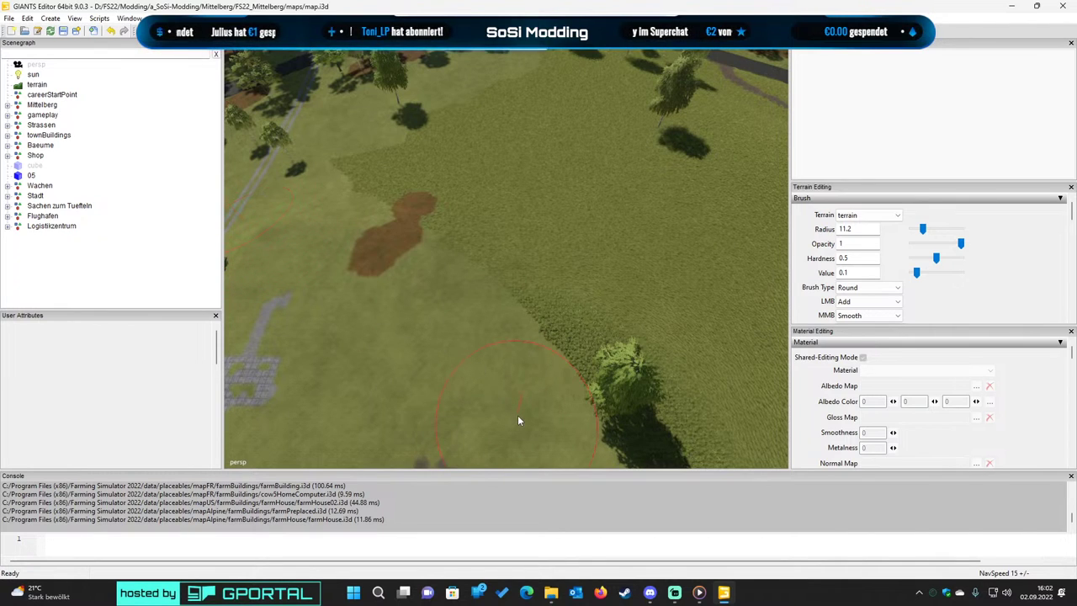
Step: Move near the paved patch and drag bunkerSiloLarge.i3d from File Explorer into the scene
mouse_move(522, 410)
right_down()
mouse_move(493, 236)
mouse_move(577, 271)
mouse_move(488, 260)
mouse_move(510, 305)
mouse_move(447, 306)
mouse_move(457, 348)
mouse_move(439, 357)
right_up()
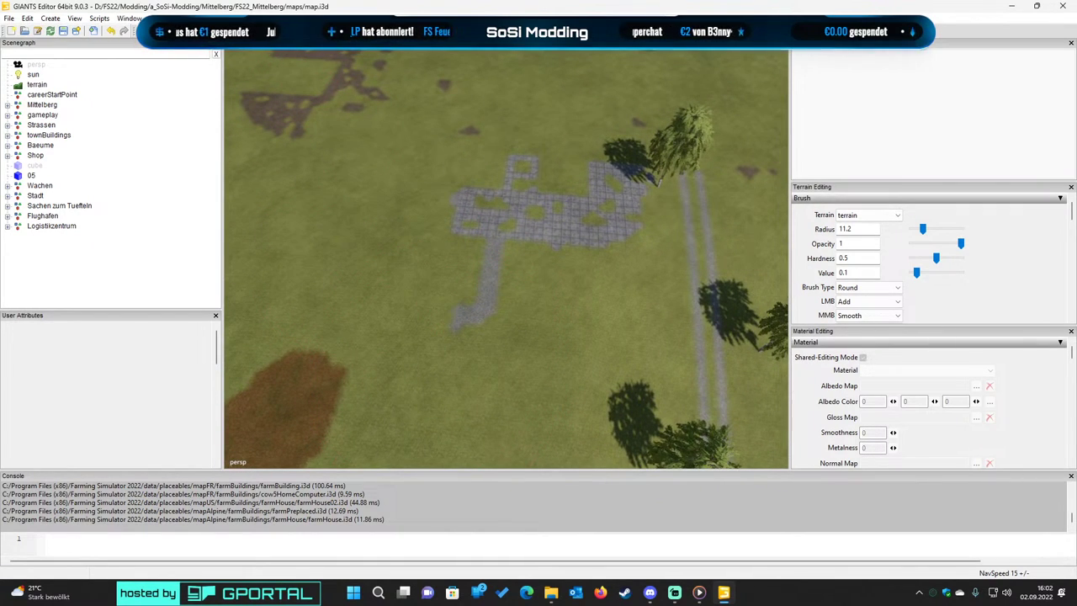
mouse_move(434, 130)
right_down()
mouse_move(595, 248)
mouse_move(643, 226)
mouse_move(577, 272)
mouse_move(548, 360)
mouse_move(669, 185)
mouse_move(737, 244)
right_up()
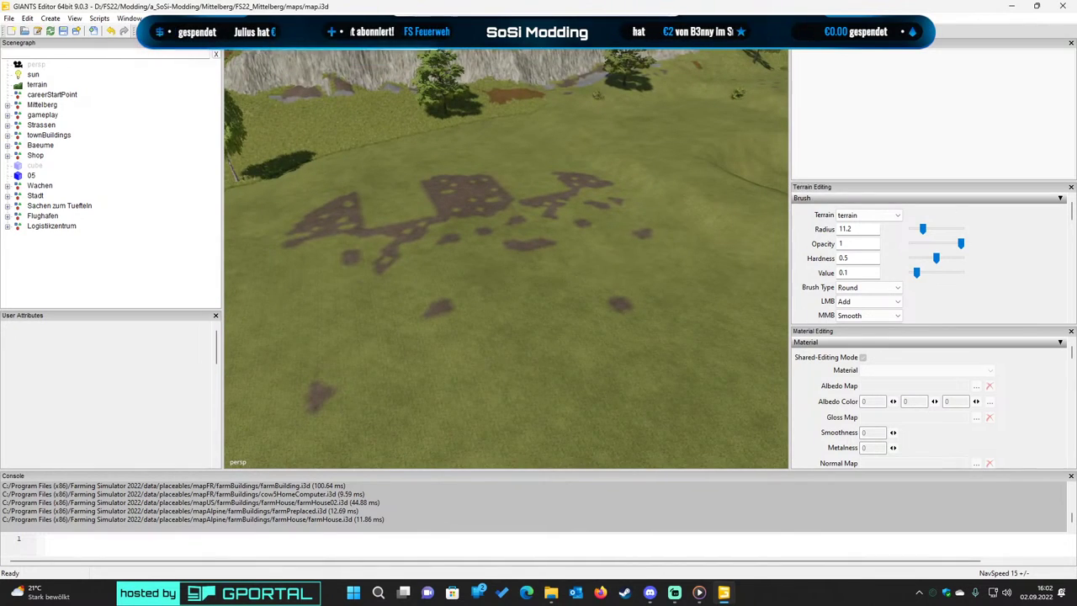
key(super+e)
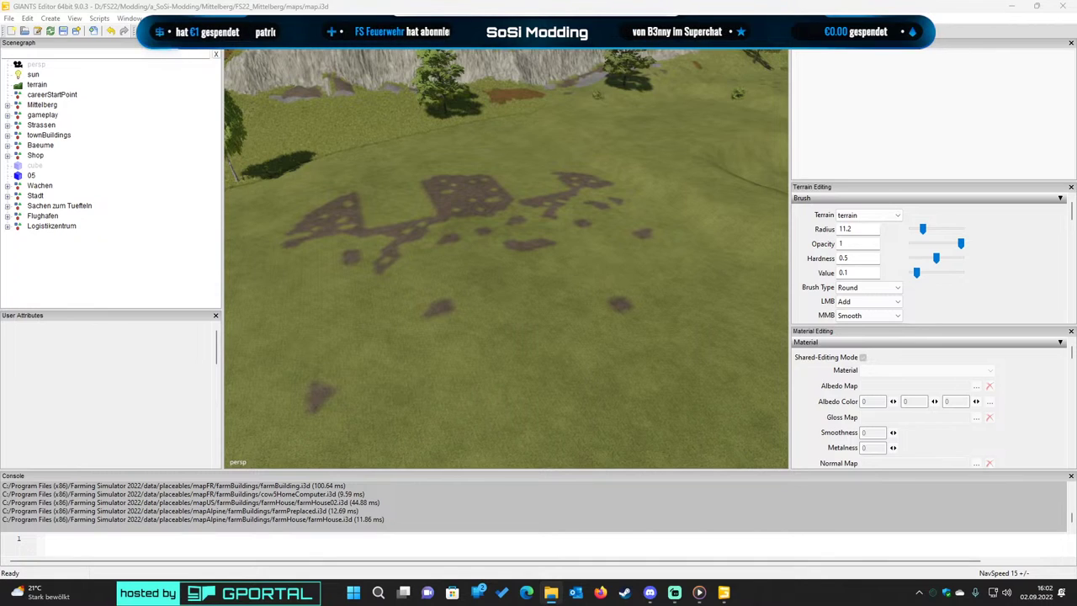
drag(707, 232, 404, 206)
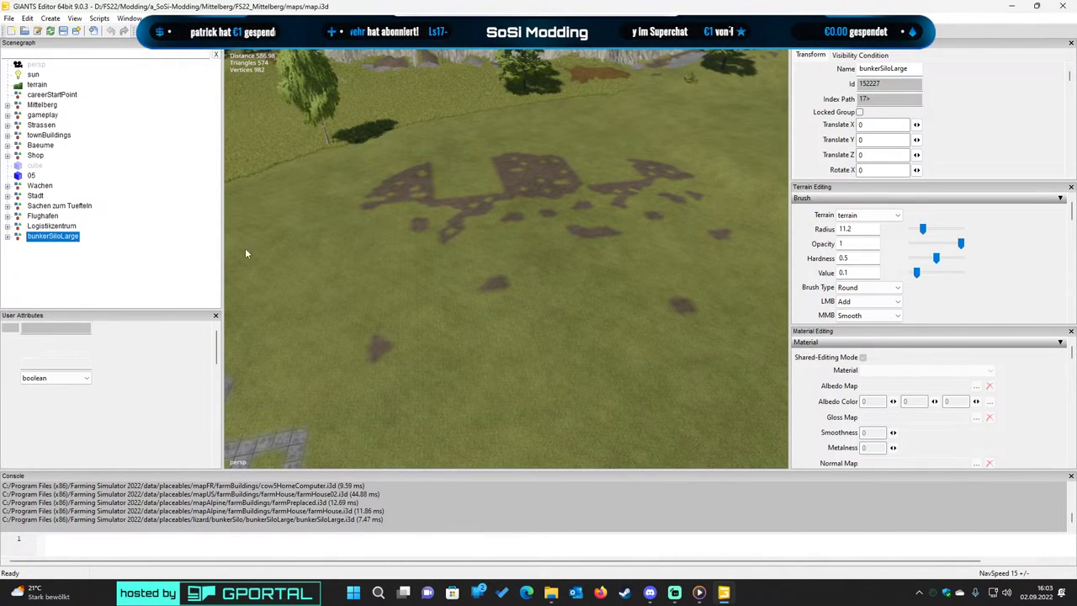
Step: Select bunkerSiloLarge under the Logistikzentrum node and delete it
click(38, 228)
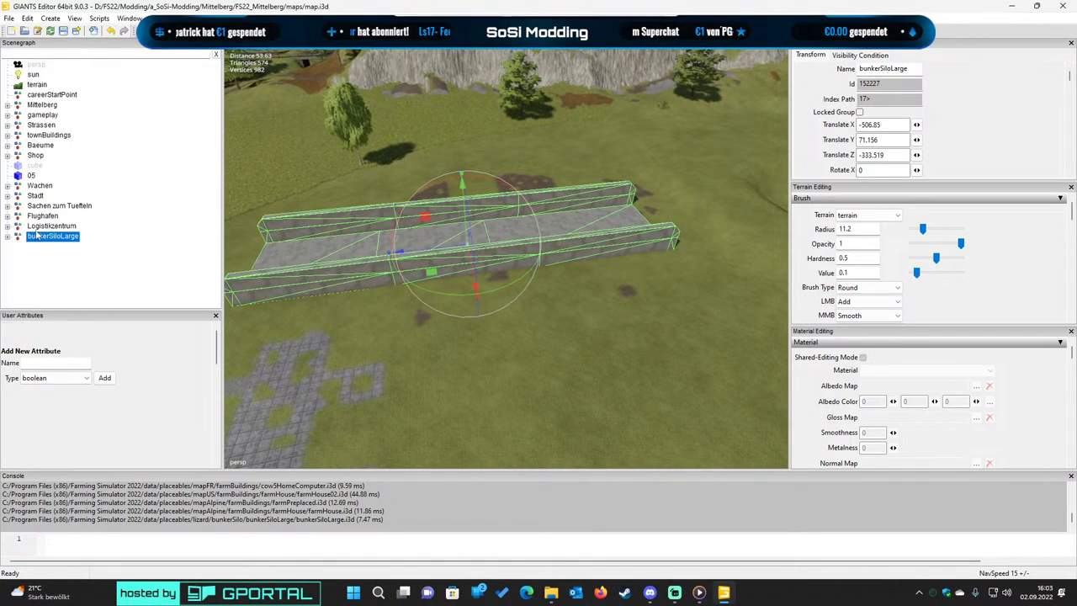
click(55, 238)
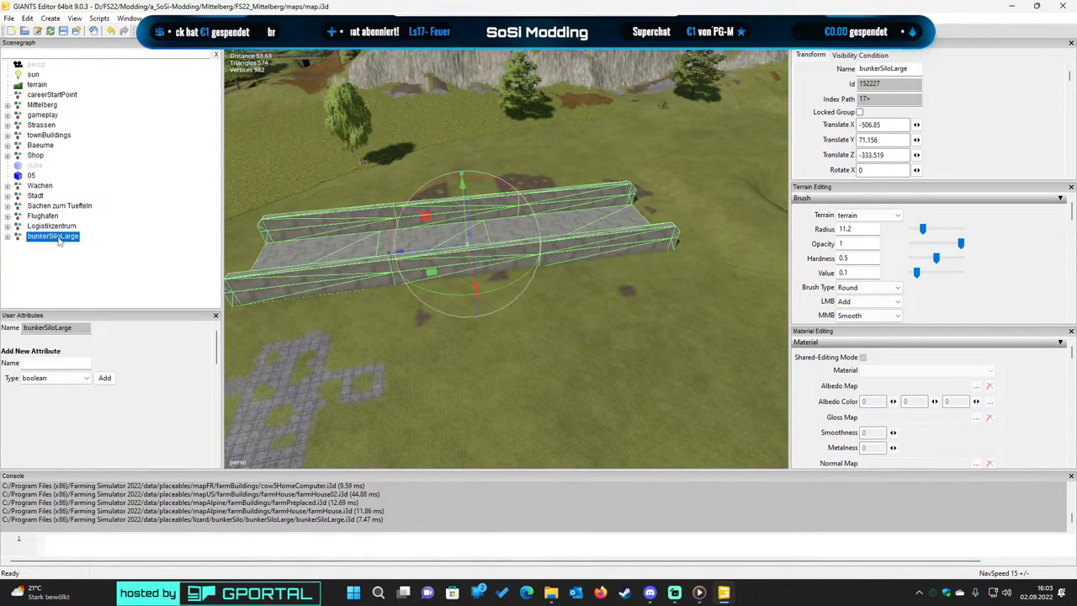
key(Delete)
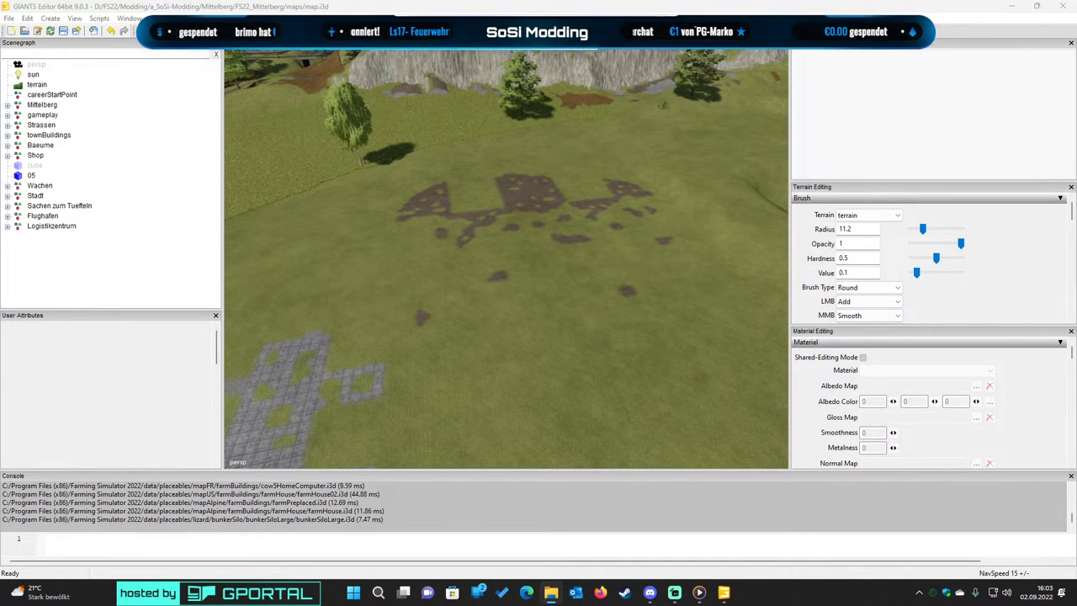
Step: Add bunkerSiloMedium to the map, center the view on it, then delete it
drag(1076, 191, 843, 190)
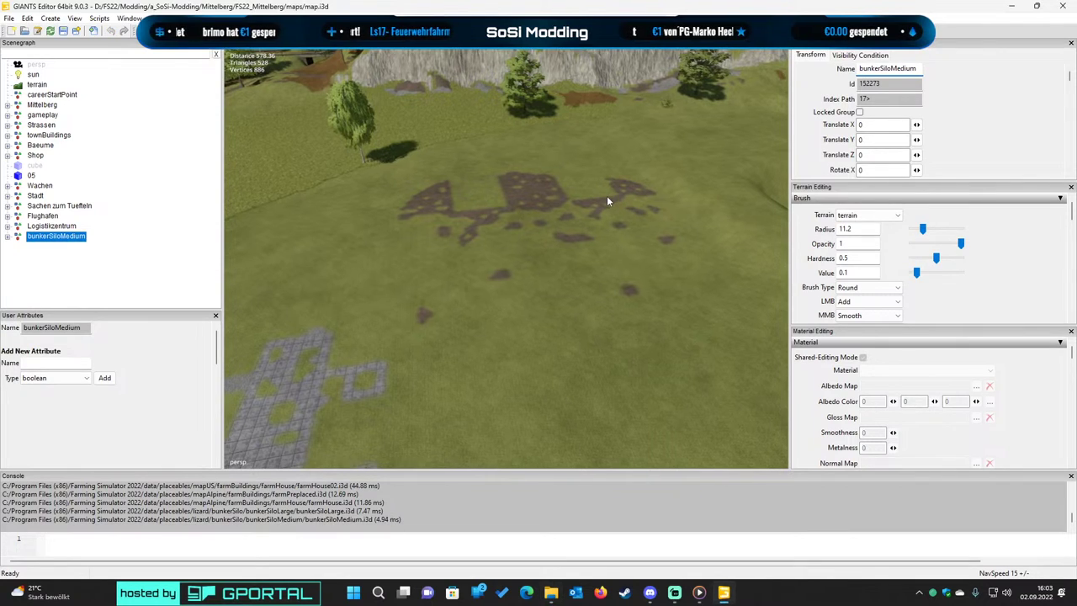
key(ctrl+shift+m)
key(f)
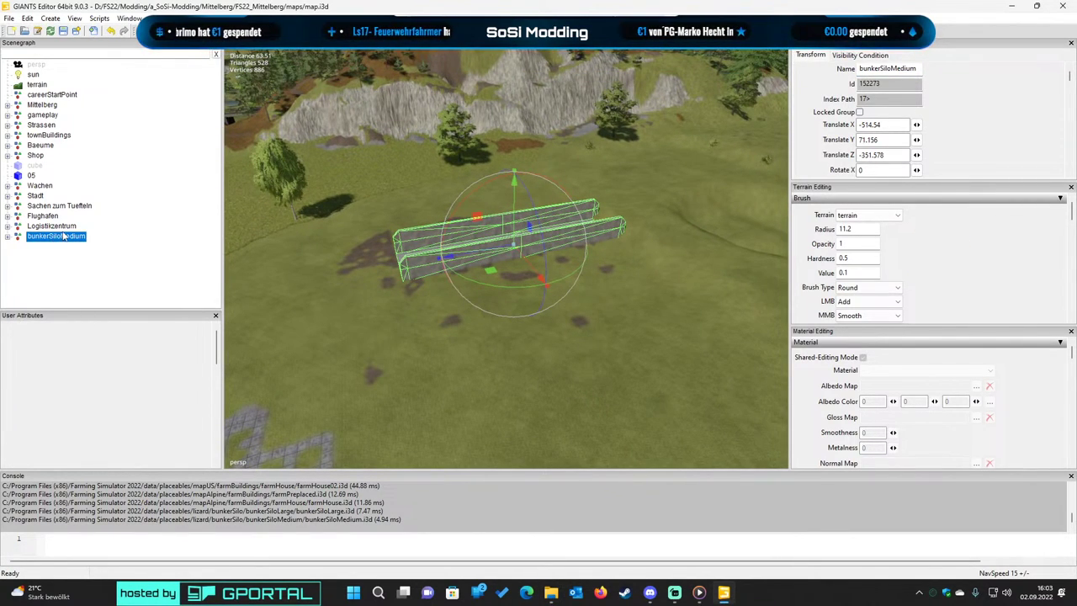
key(Delete)
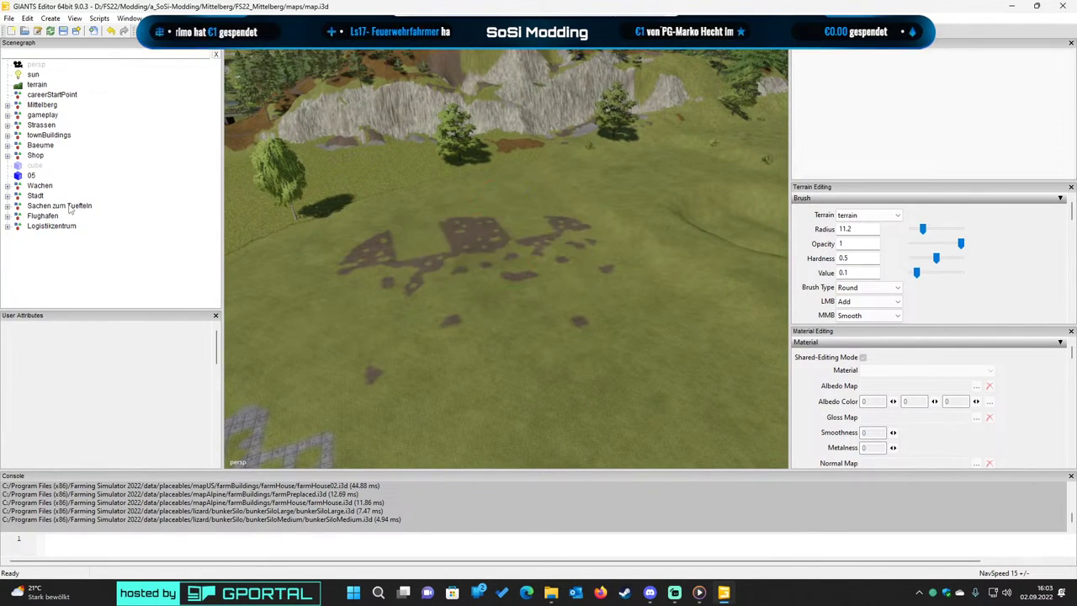
scroll(592, 228, up, 5)
right_drag(593, 223, 186, 464)
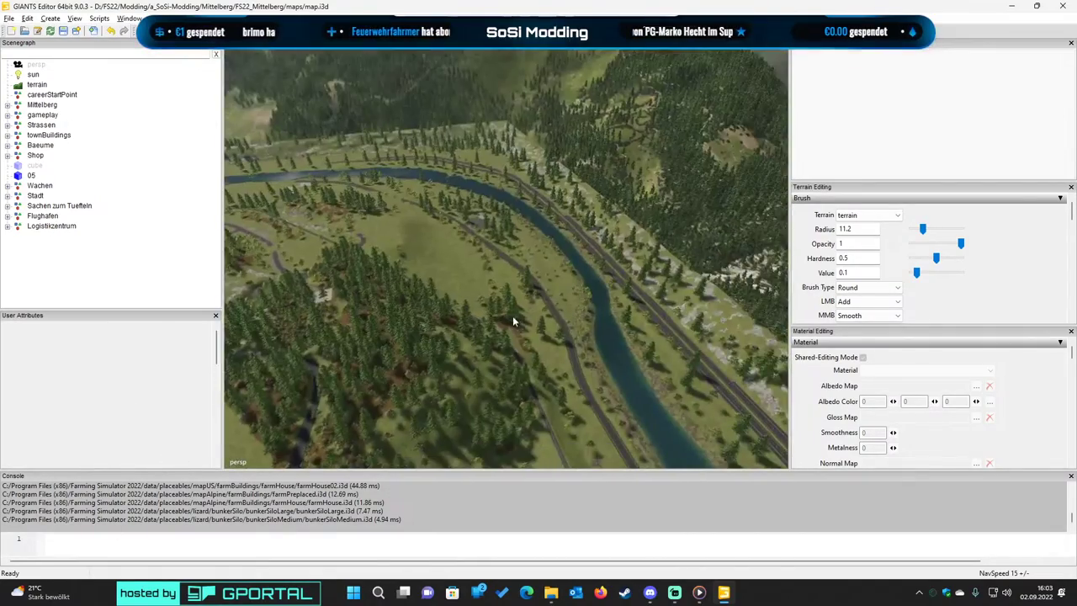
Step: Fly the view across the forest and river valley to the meadow beside the road
mouse_move(186, 463)
right_down()
mouse_move(430, 318)
mouse_move(660, 152)
mouse_move(609, 190)
mouse_move(536, 166)
mouse_move(530, 193)
right_up()
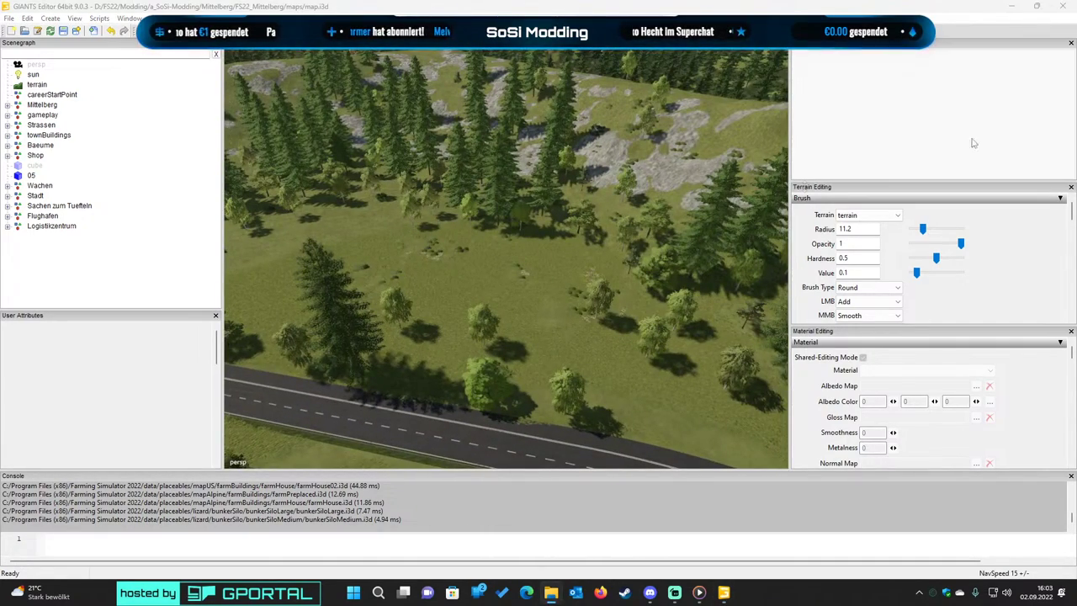
right_drag(469, 291, 451, 302)
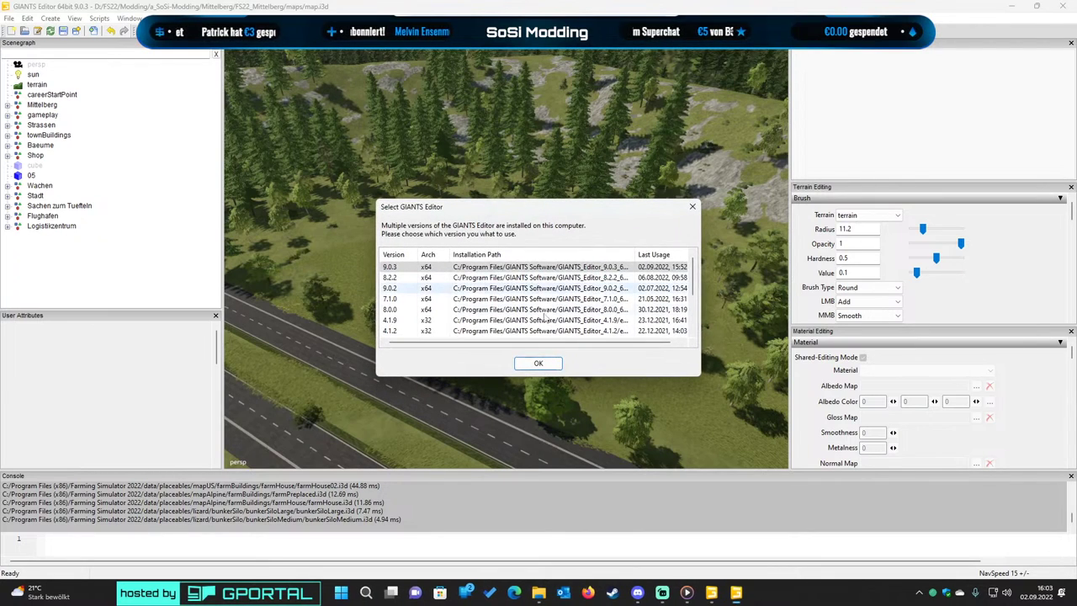
Step: Confirm the editor version in the chooser and start an empty new scene
click(539, 363)
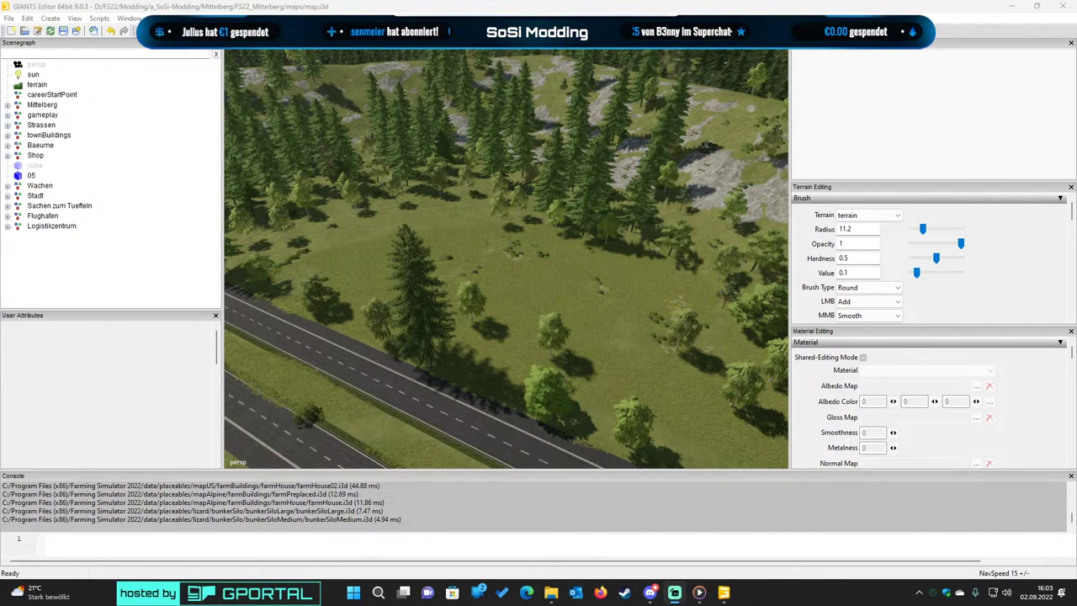
key(ctrl+n)
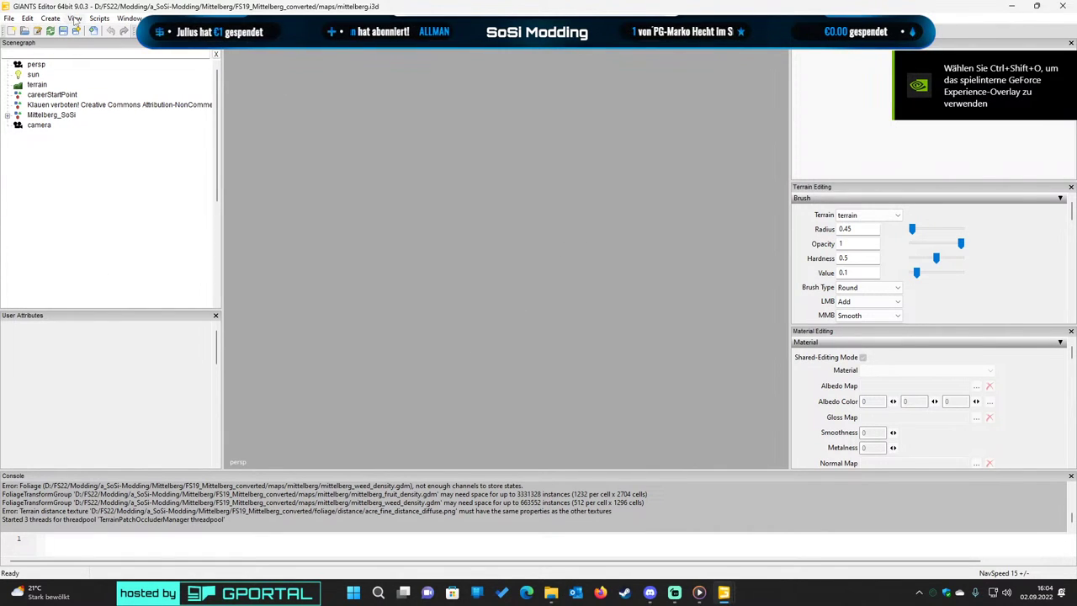
Step: Switch to the map's scene camera and fly over the fields to the rest-stop parking lot
click(75, 19)
click(217, 53)
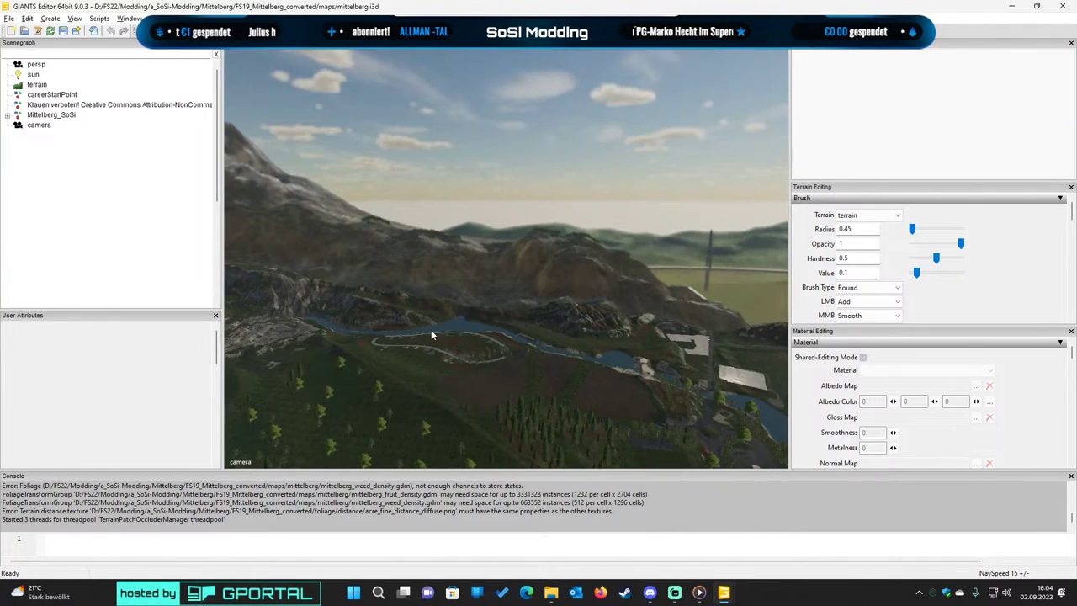
mouse_move(485, 309)
right_down()
mouse_move(331, 344)
mouse_move(408, 338)
mouse_move(307, 298)
right_up()
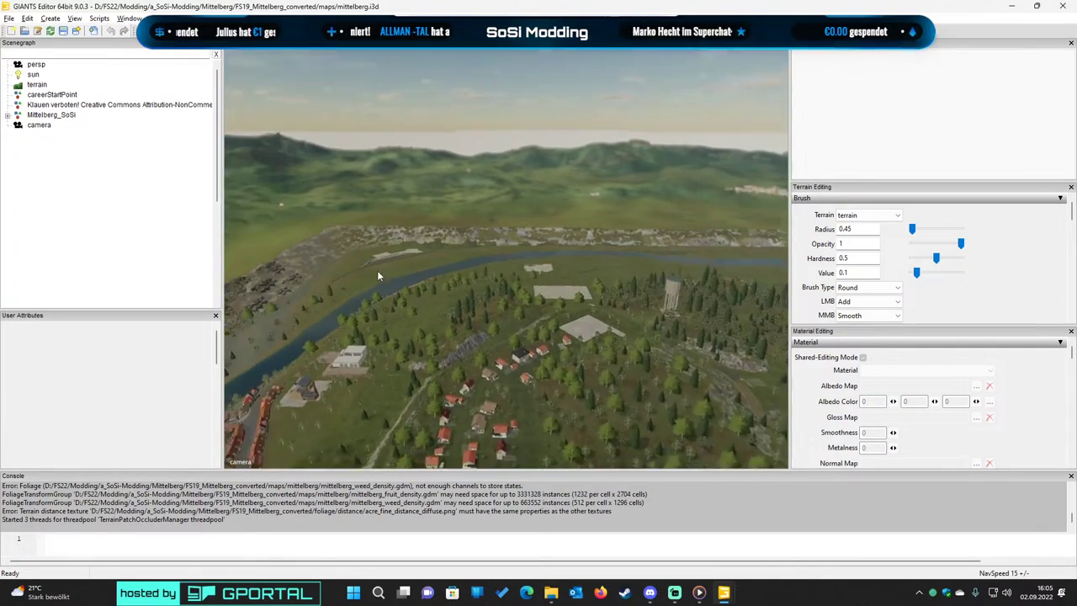
right_drag(377, 270, 461, 244)
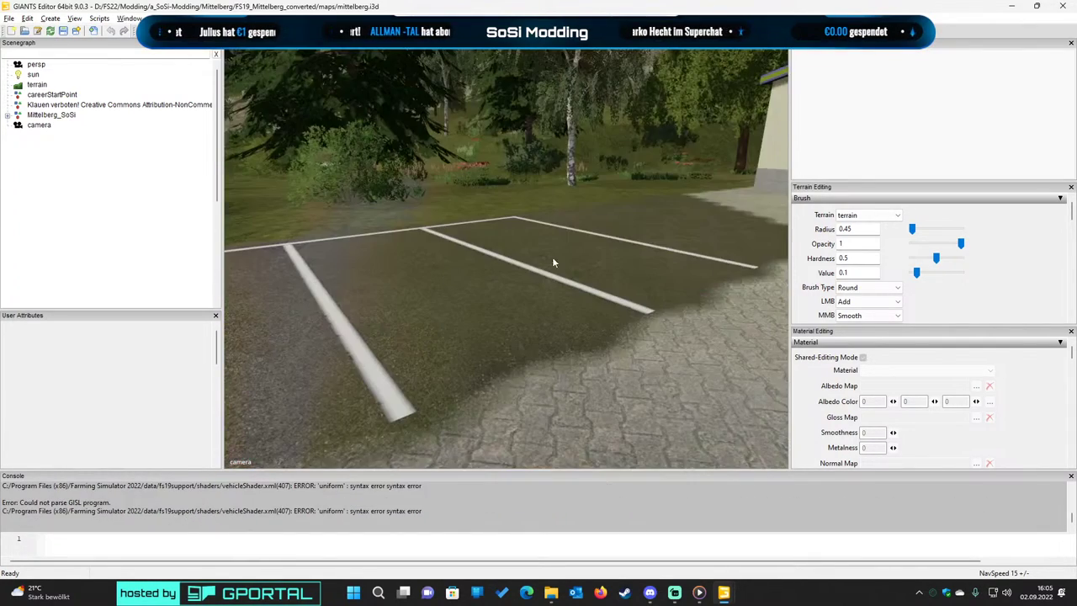
mouse_move(553, 261)
right_down()
mouse_move(385, 398)
mouse_move(515, 271)
mouse_move(491, 282)
right_up()
Step: Locate the rest stop's Rasthof group in the FS19 map's Scenegraph
click(491, 282)
mouse_move(723, 593)
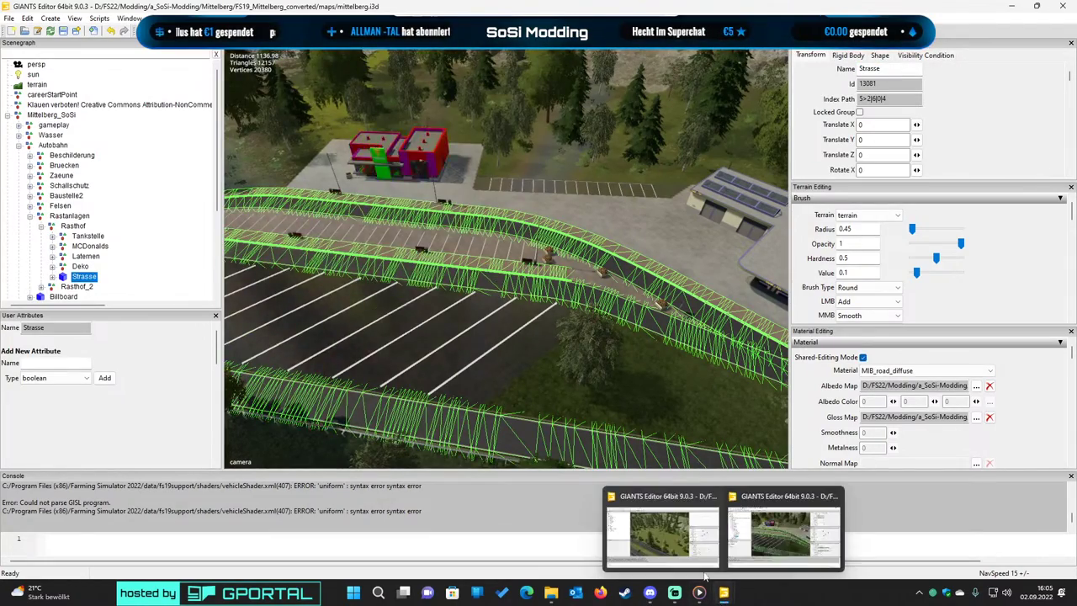
click(660, 534)
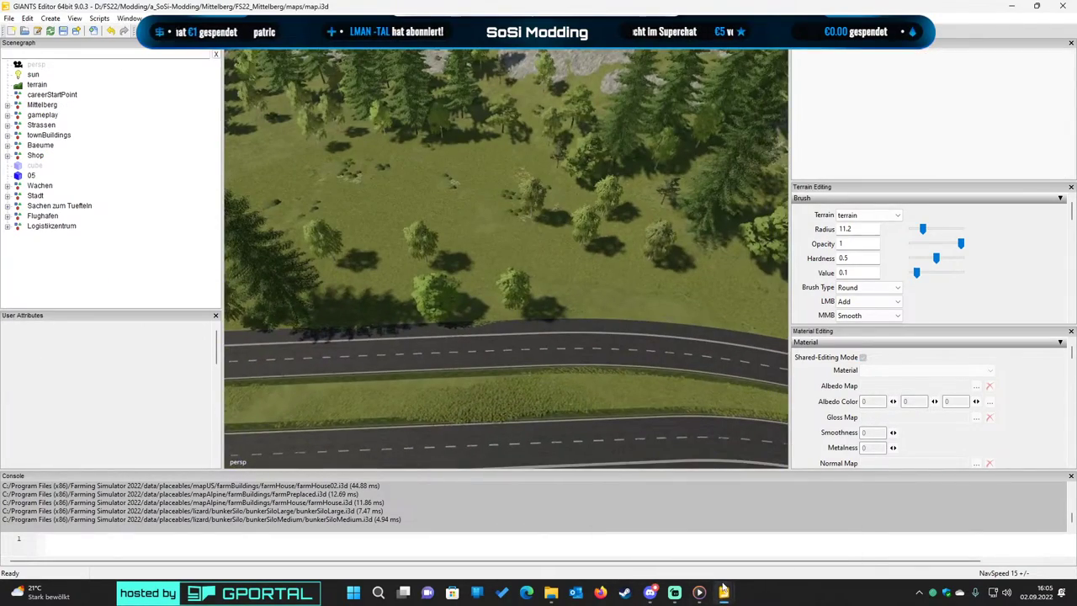
click(765, 530)
right_drag(589, 404, 270, 278)
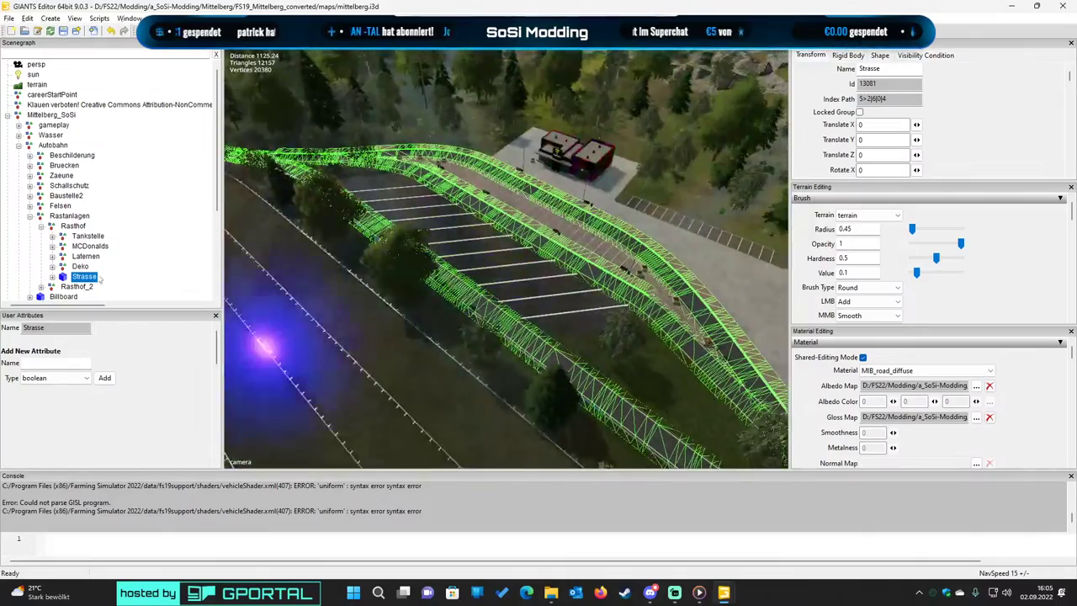
click(74, 227)
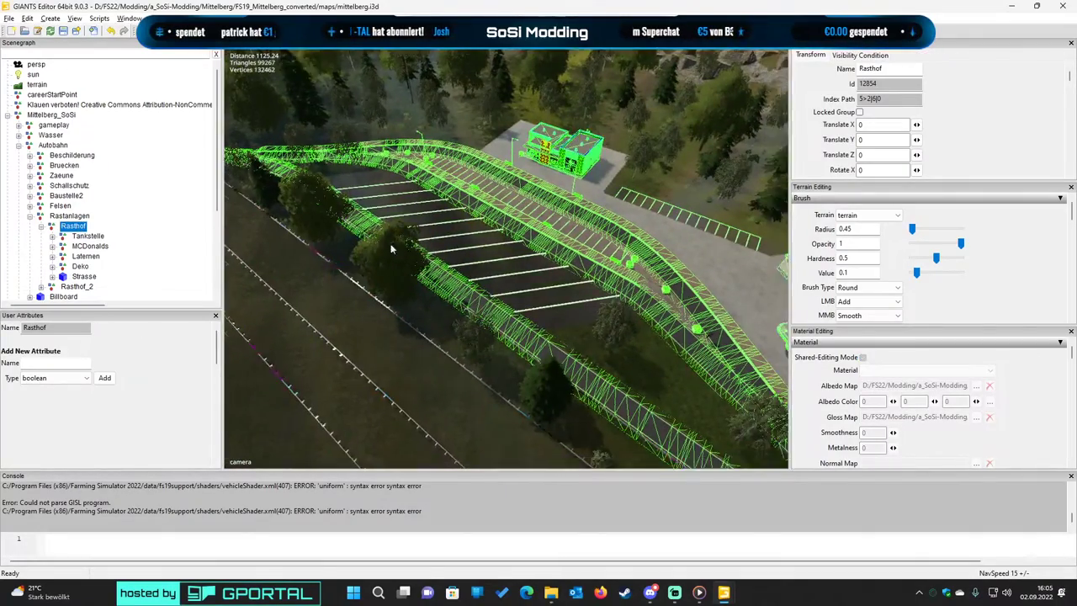
mouse_move(384, 241)
right_down()
mouse_move(508, 250)
mouse_move(436, 356)
mouse_move(380, 362)
mouse_move(322, 339)
right_up()
Step: Delete the Tankstelle gas station and the MCDonalds building
key(Down)
key(Delete)
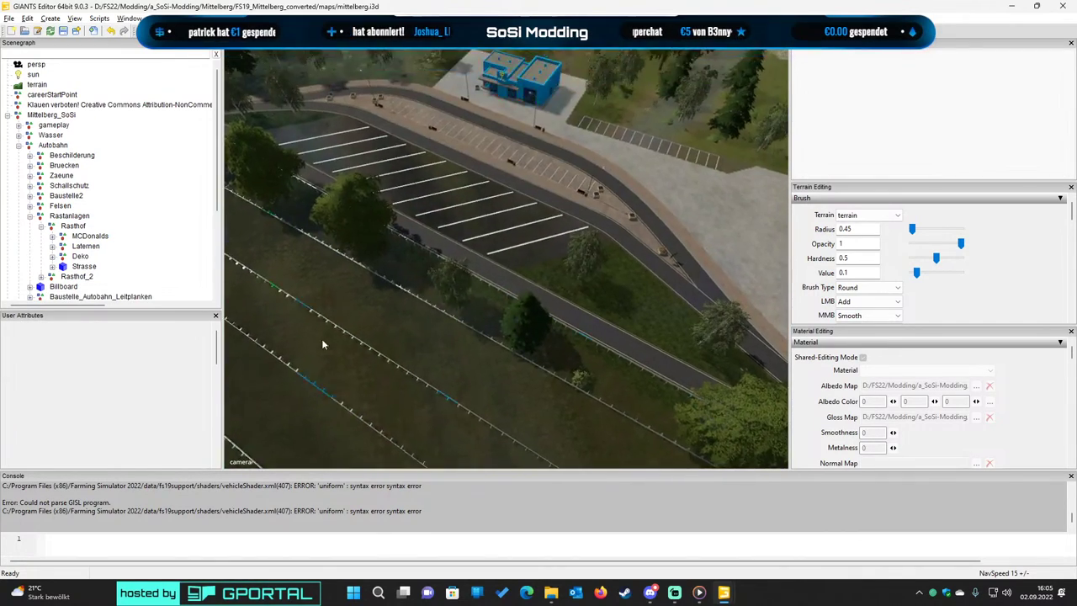
click(90, 236)
mouse_move(379, 286)
right_down()
mouse_move(377, 233)
mouse_move(381, 252)
right_up()
key(Delete)
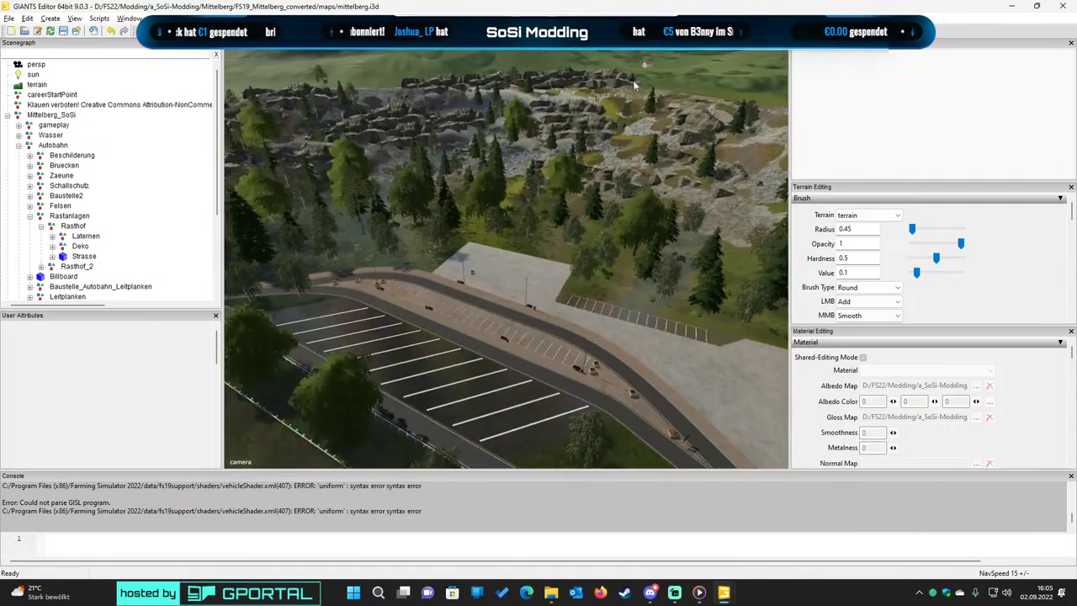
Step: Delete the Laternen street lamps around the parking lot
right_drag(633, 80, 554, 126)
scroll(554, 126, up, 5)
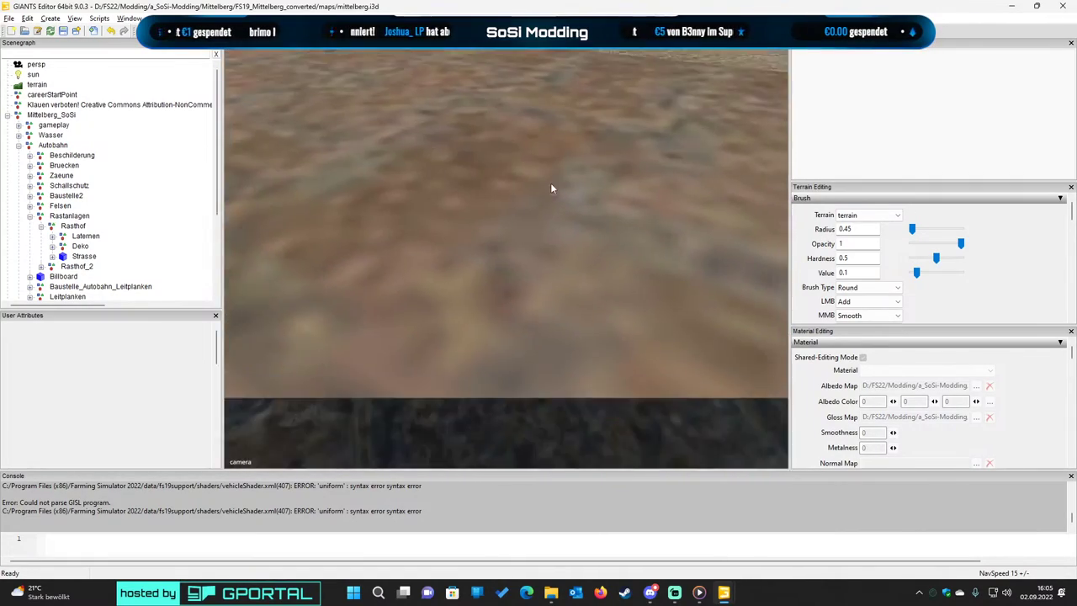
right_drag(553, 188, 468, 293)
scroll(468, 293, down, 3)
scroll(394, 288, down, 3)
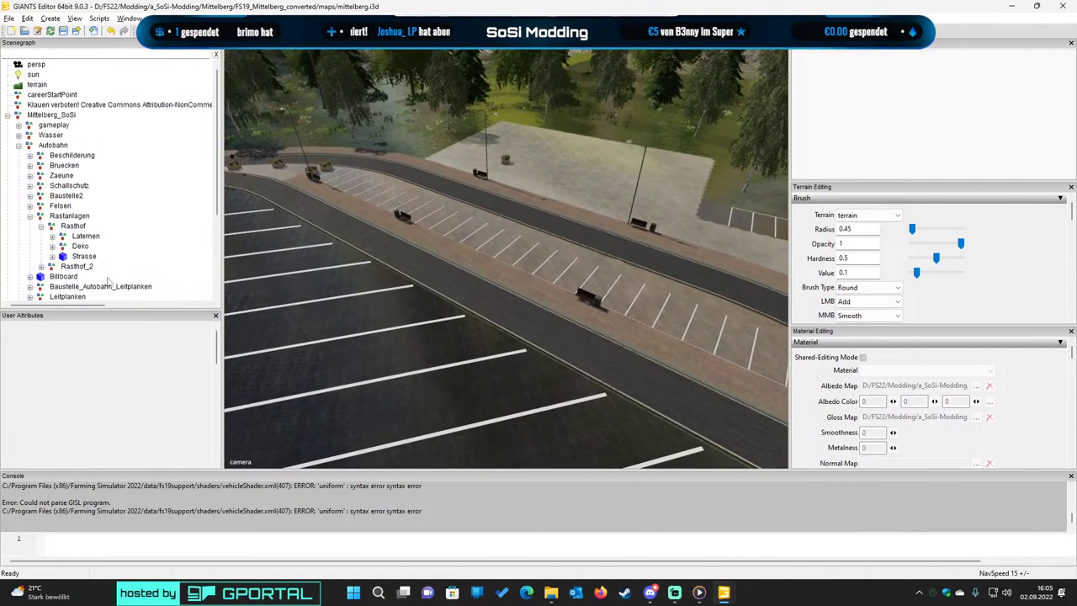
click(84, 237)
mouse_move(251, 323)
right_down()
mouse_move(475, 263)
mouse_move(318, 242)
right_up()
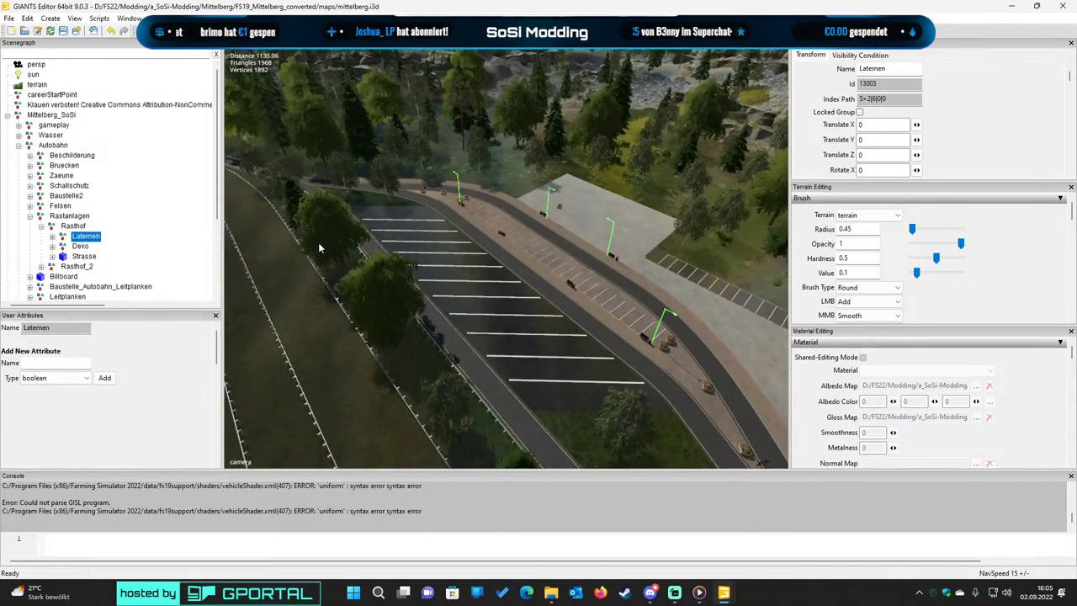
key(Delete)
Step: Check the Strasse, Billboard, Rasthof_2 and Rasthof groups, then focus the view on Deko
click(473, 339)
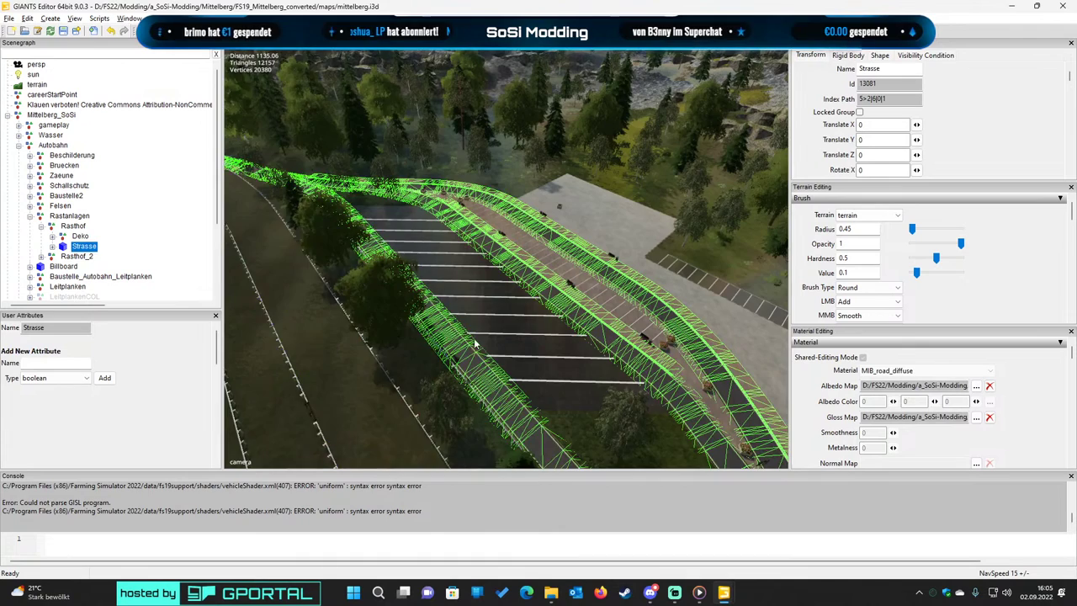
right_drag(474, 339, 438, 320)
ctrl+click(63, 266)
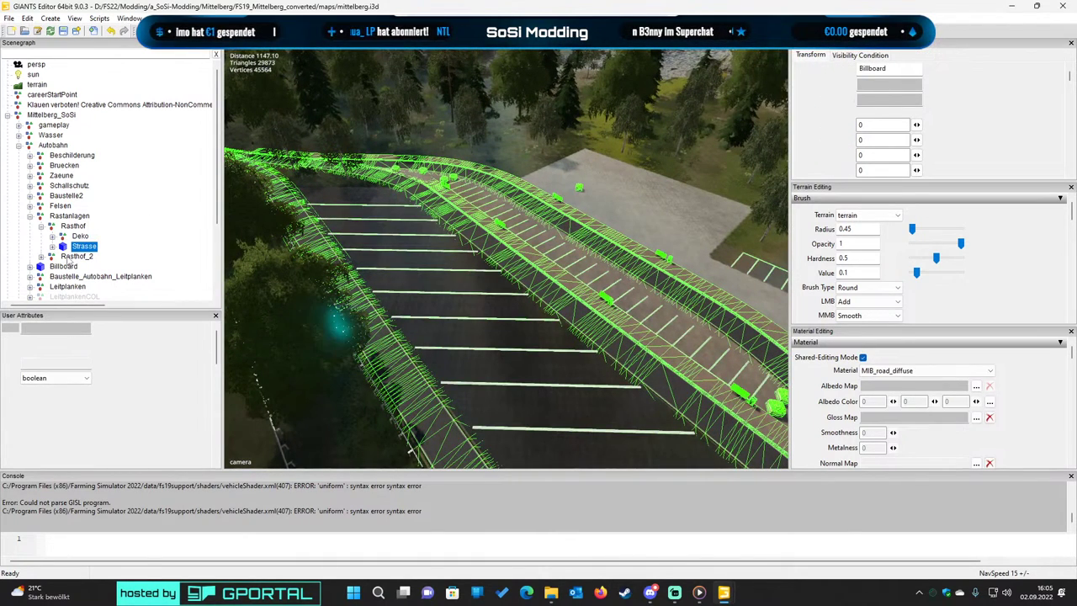
ctrl+click(66, 257)
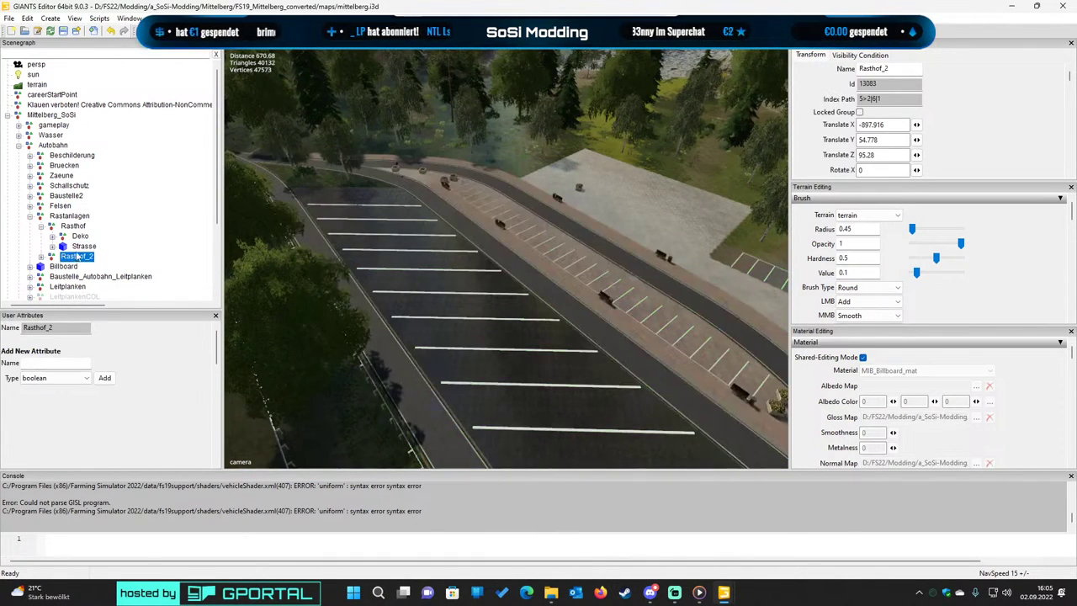
click(312, 244)
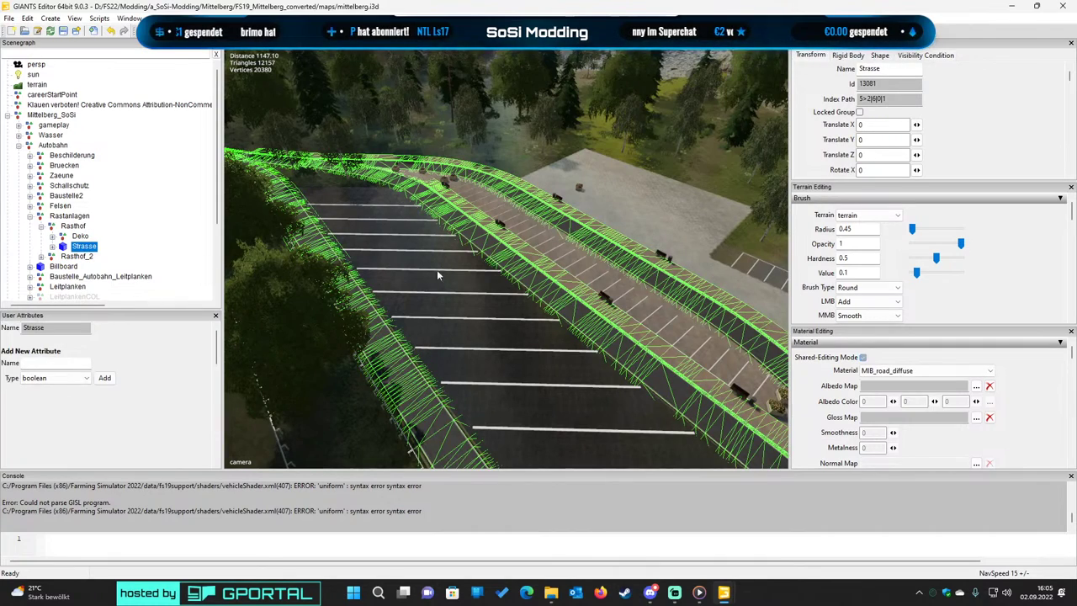
right_drag(437, 270, 506, 127)
ctrl+click(75, 227)
click(74, 227)
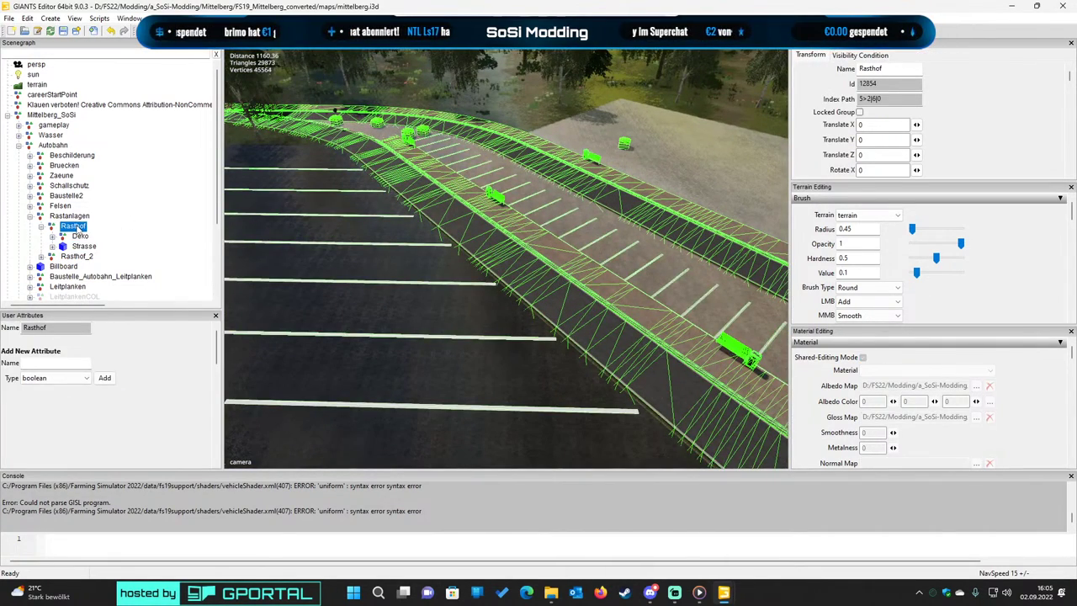
click(80, 237)
right_drag(379, 219, 281, 193)
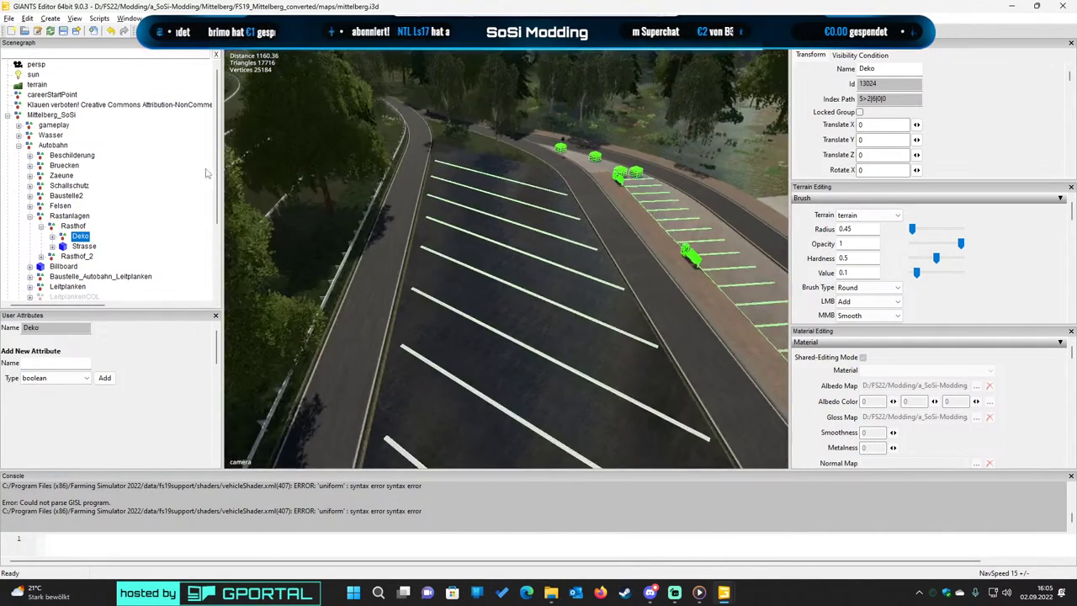
double_click(80, 236)
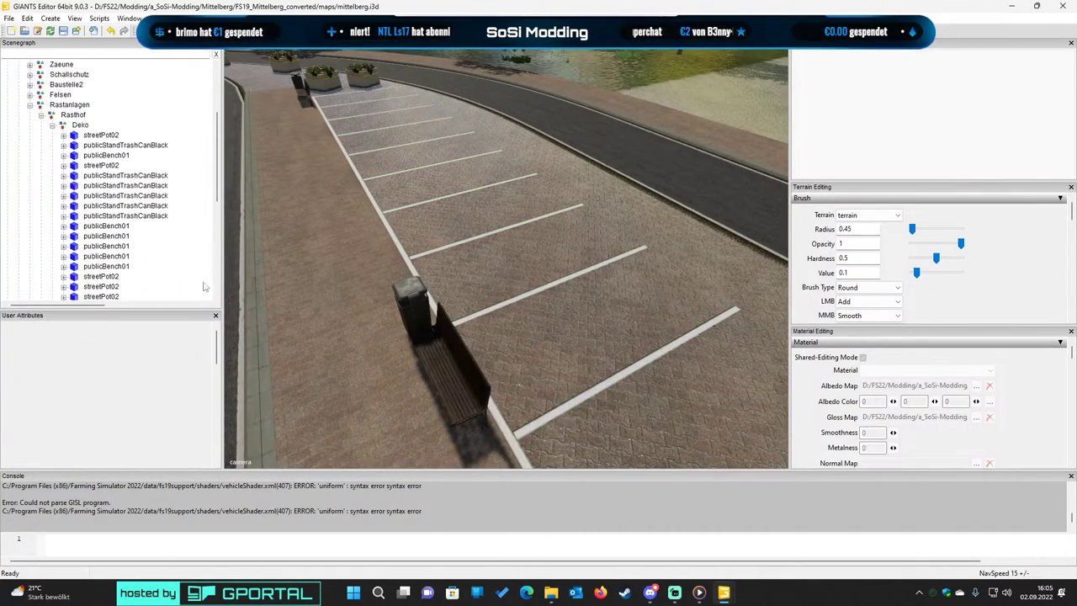
Step: Delete the bench and trash can beside the flower planters
click(622, 350)
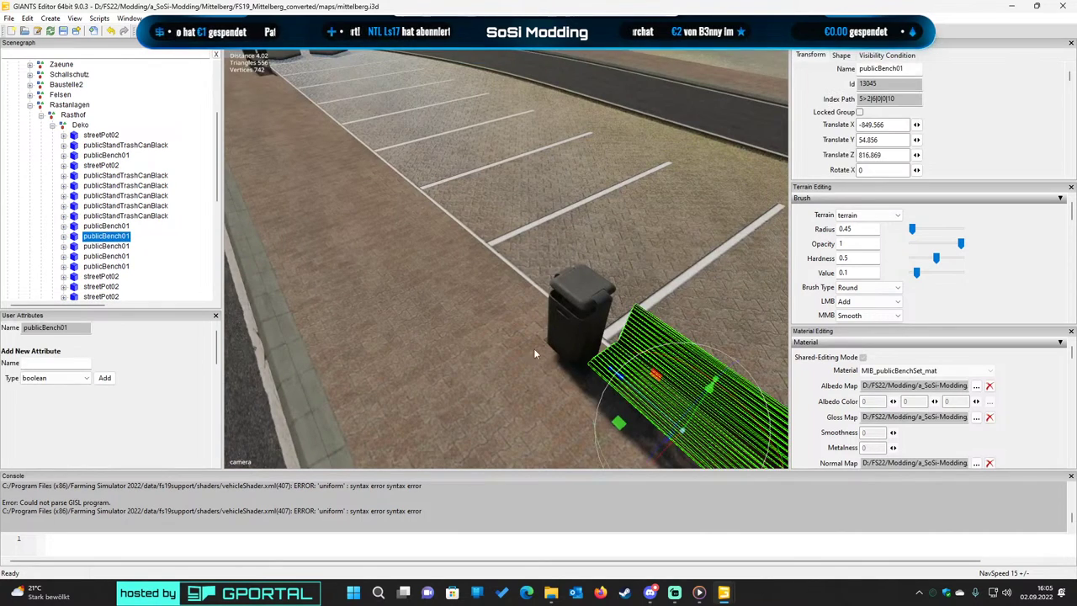
right_drag(534, 348, 444, 285)
ctrl+click(463, 283)
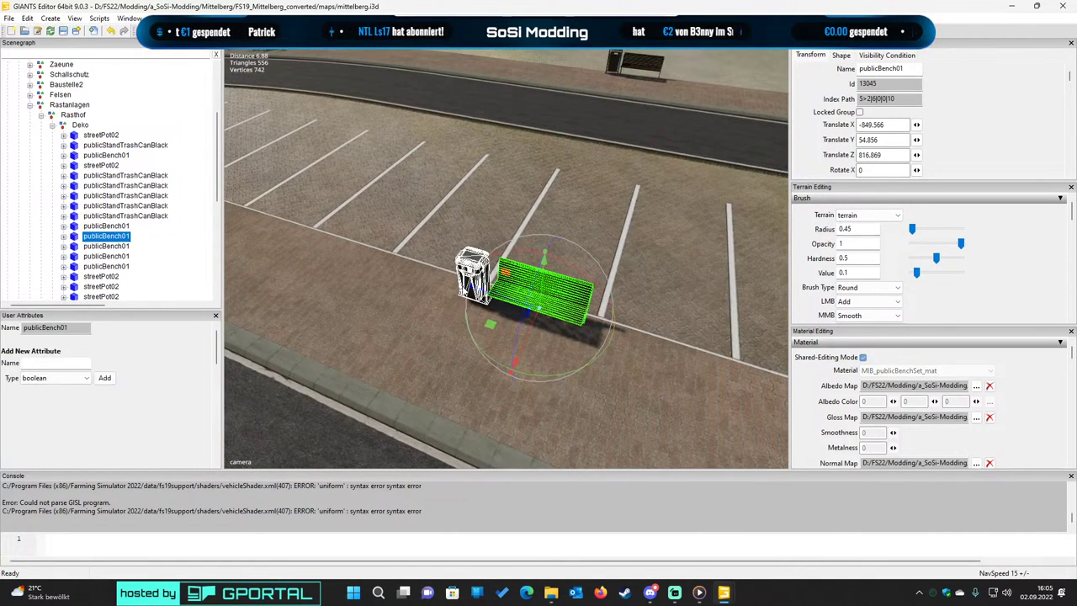
click(372, 257)
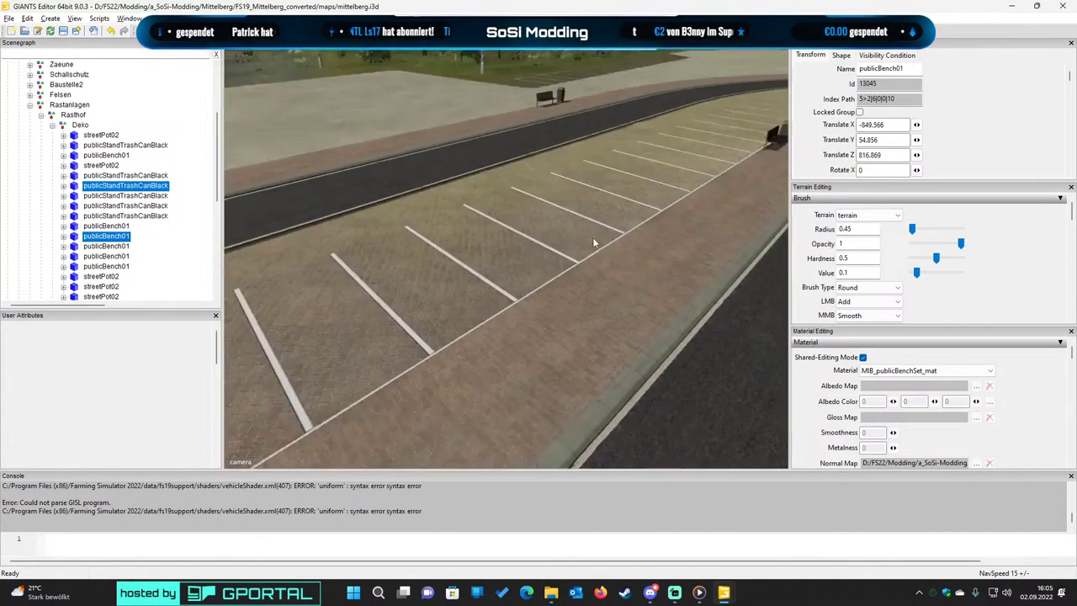
mouse_move(372, 256)
right_down()
mouse_move(641, 212)
mouse_move(591, 238)
right_up()
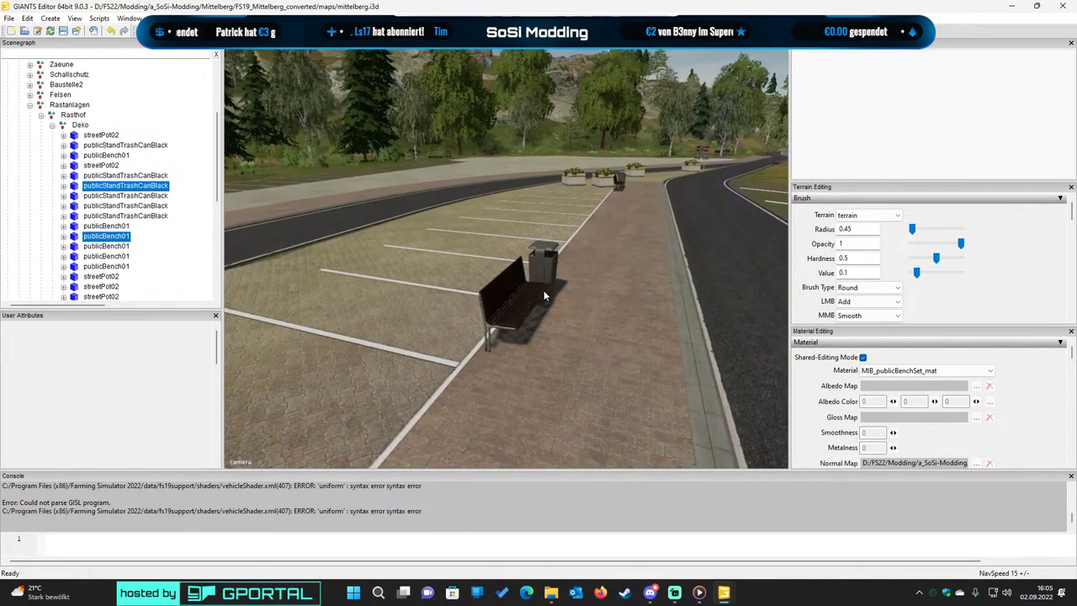
click(543, 276)
ctrl+click(546, 271)
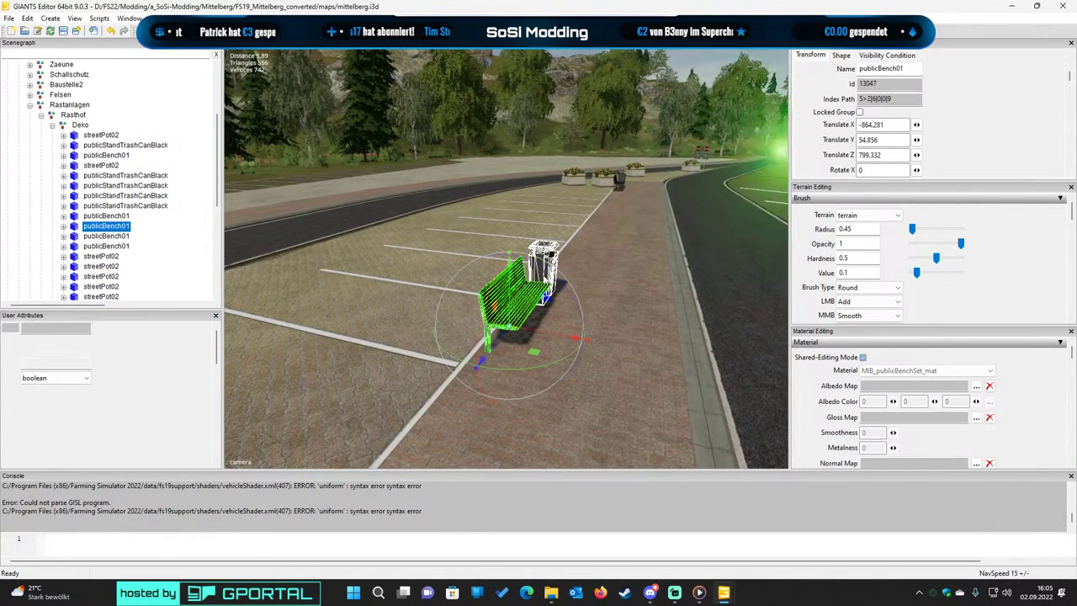
click(515, 250)
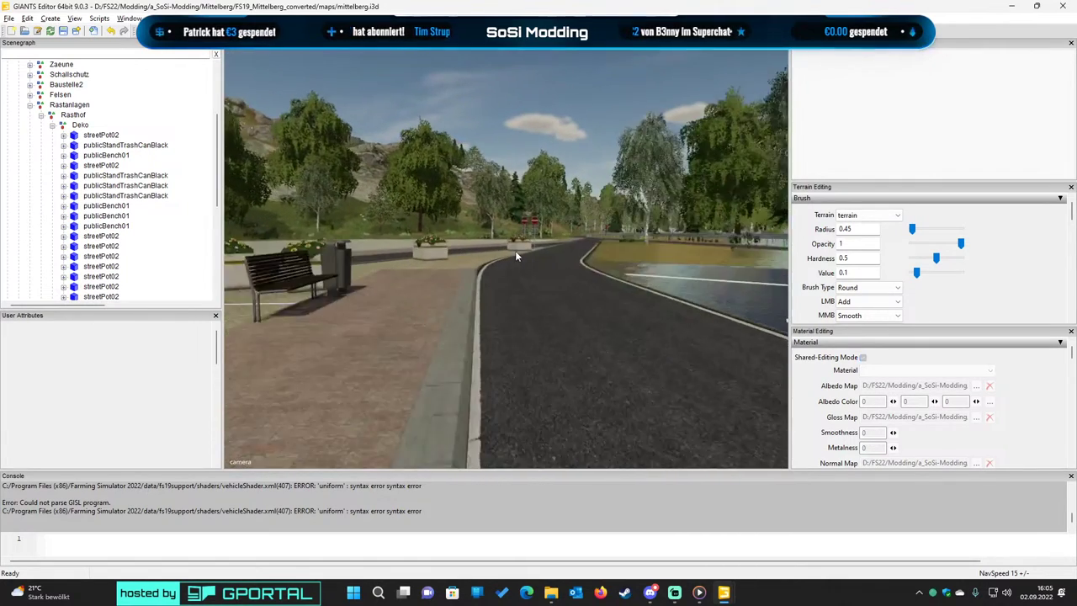
right_drag(515, 251, 446, 176)
click(446, 177)
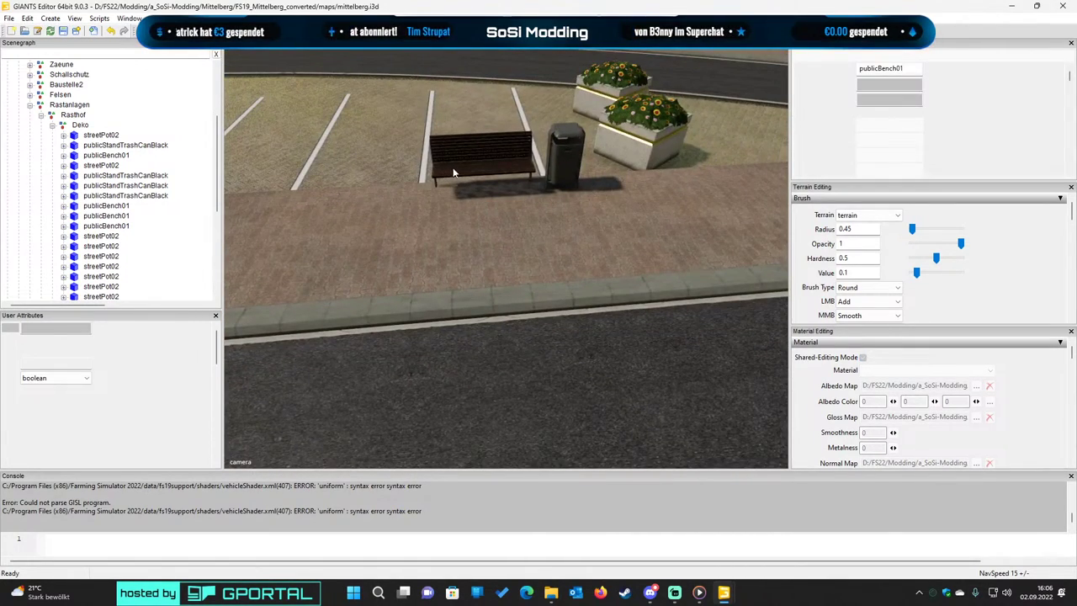
ctrl+click(565, 168)
key(Delete)
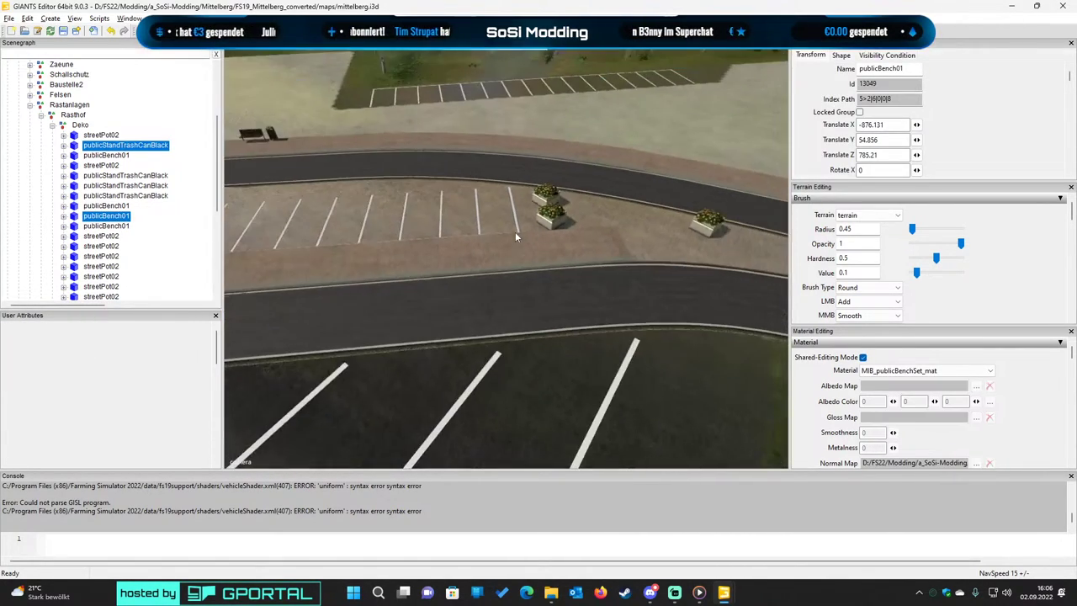
Step: Delete two more walkway benches and their trash can
mouse_move(562, 171)
right_down()
mouse_move(593, 187)
mouse_move(580, 169)
mouse_move(510, 280)
right_up()
click(455, 303)
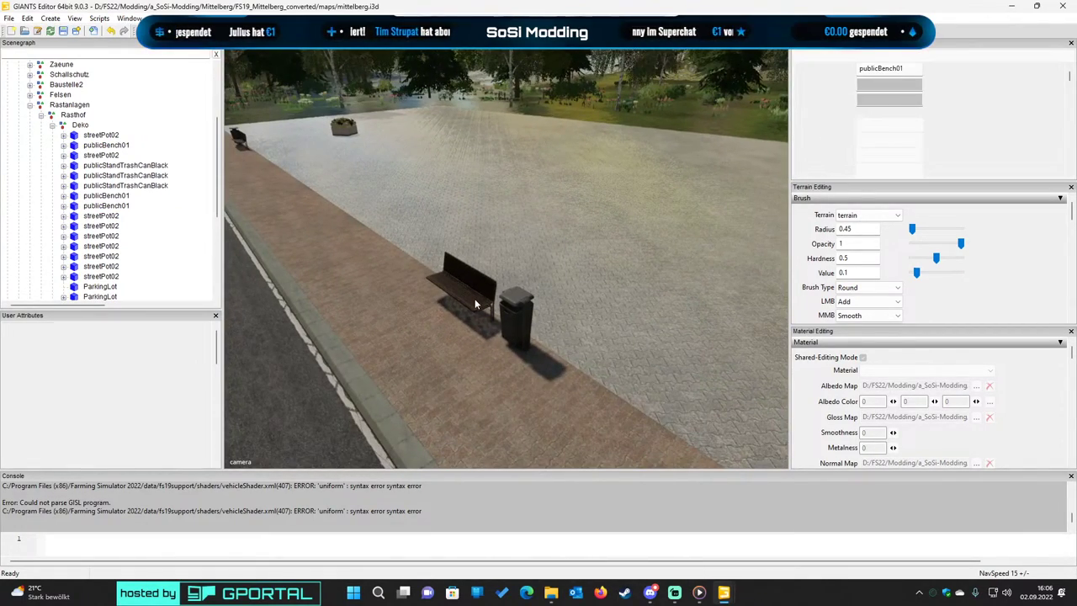
right_drag(505, 331, 511, 311)
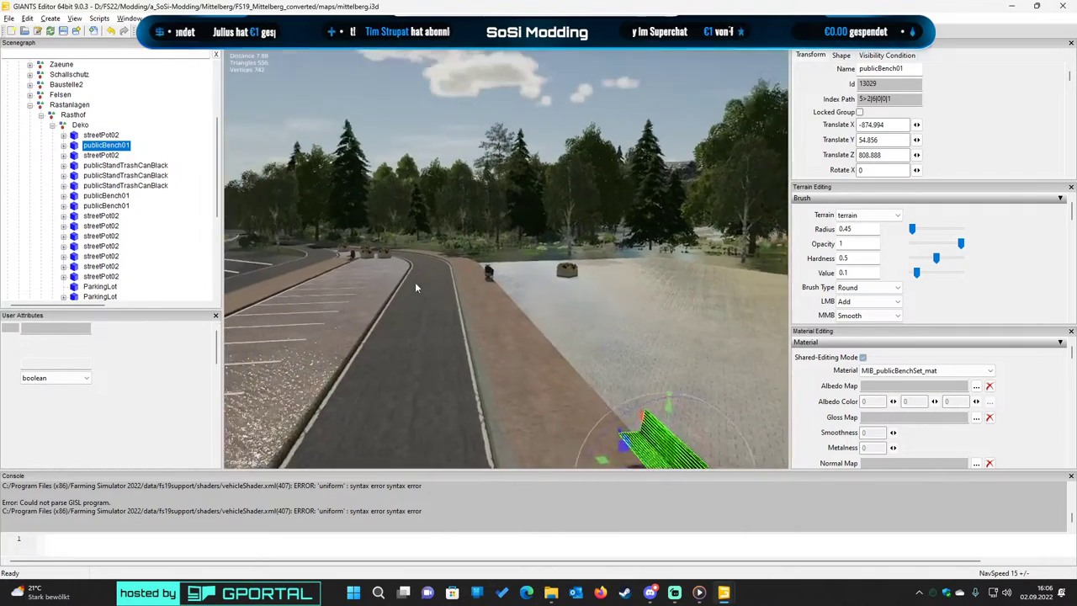
shift+click(518, 364)
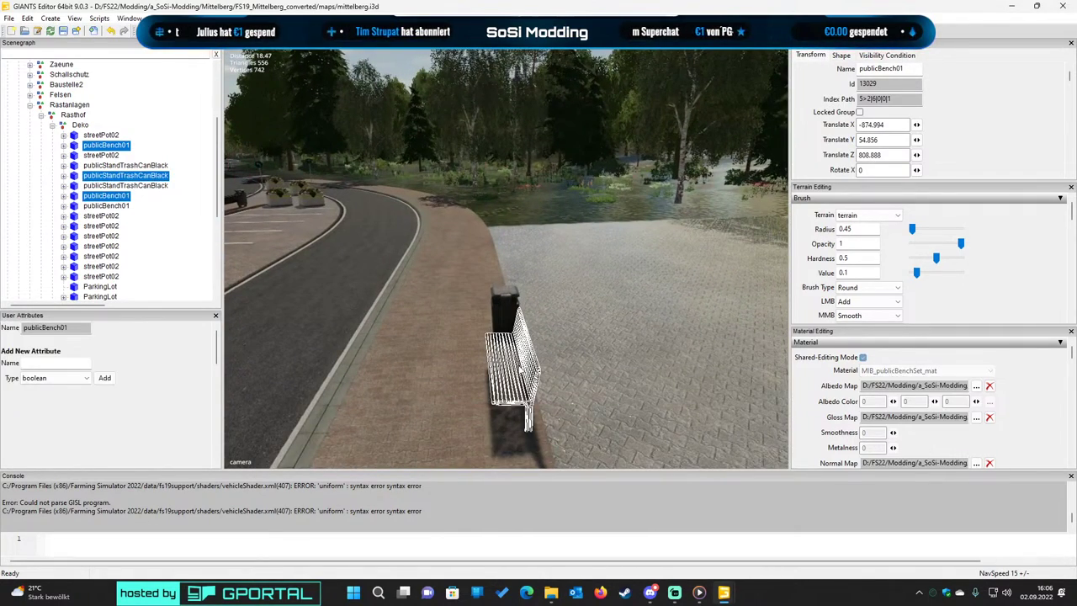
shift+click(502, 315)
mouse_move(502, 315)
right_down()
mouse_move(546, 224)
mouse_move(467, 310)
right_up()
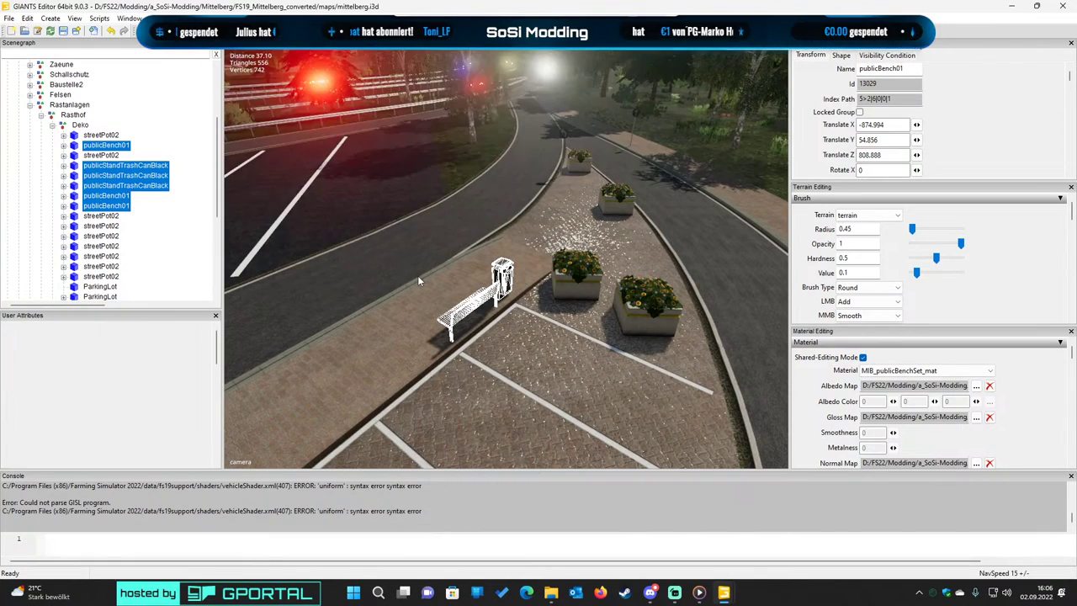
key(Delete)
right_drag(488, 284, 471, 400)
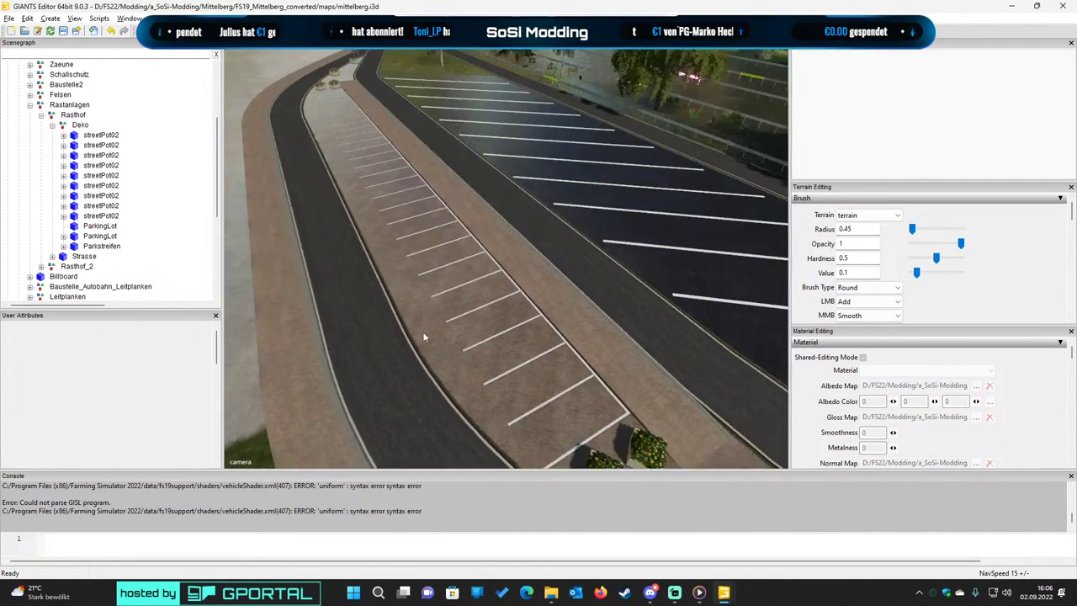
click(473, 415)
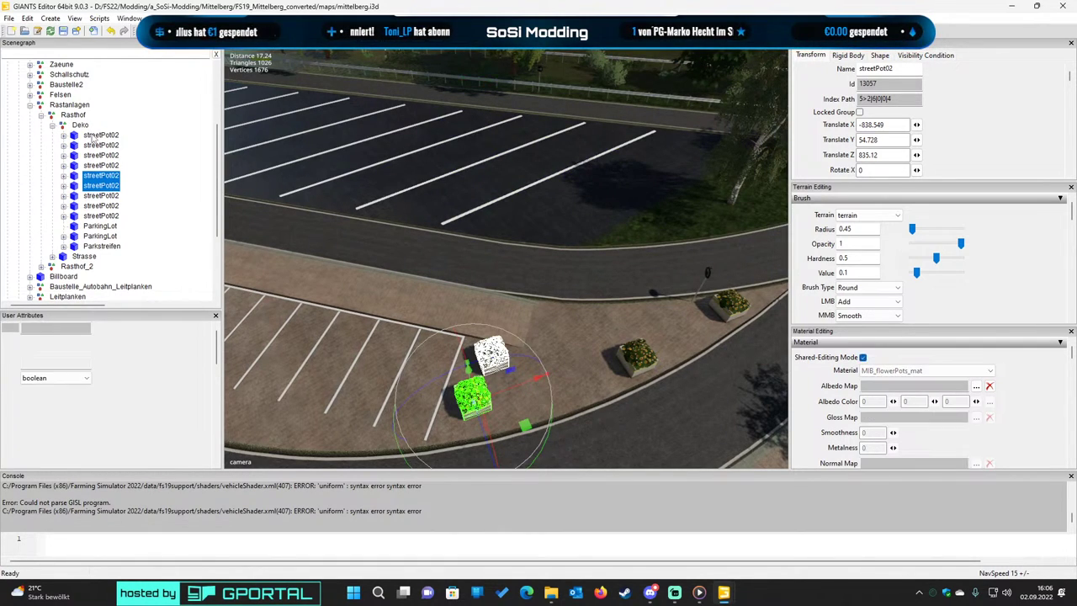
Step: Select all the streetPot02 planters in the Scenegraph and delete them
ctrl+click(101, 185)
click(101, 134)
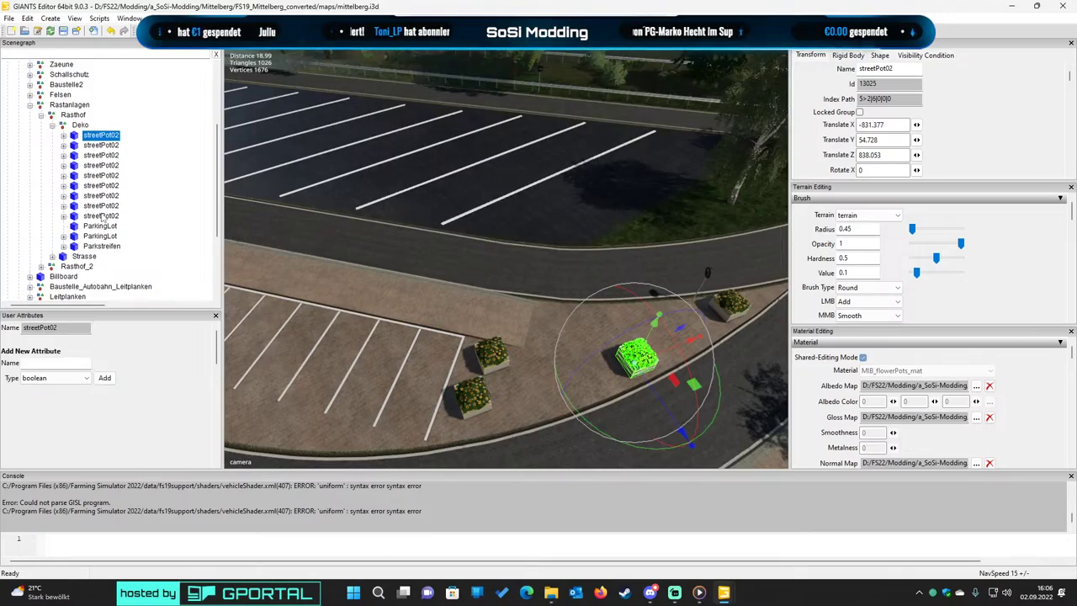
right_click(354, 184)
scroll(476, 156, down, 5)
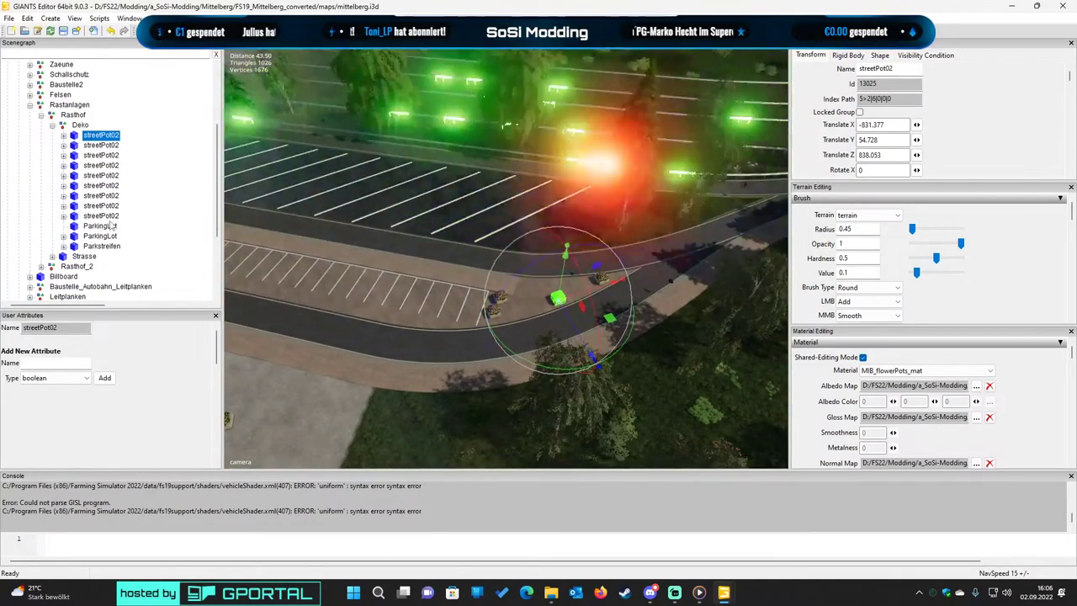
shift+click(101, 216)
mouse_move(418, 243)
middle_down()
mouse_move(381, 313)
mouse_move(476, 243)
middle_up()
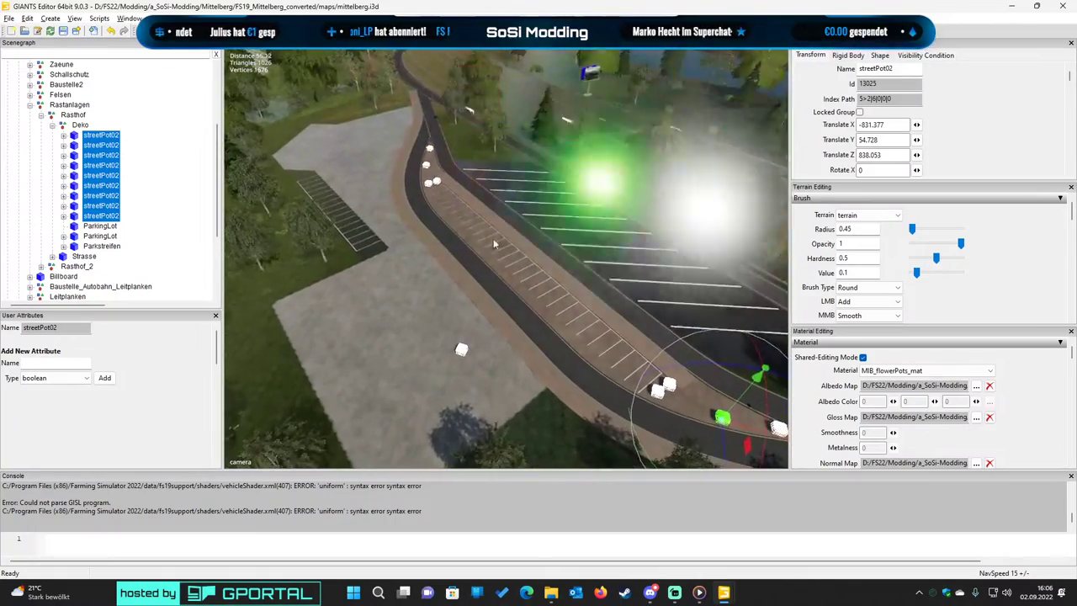
key(Delete)
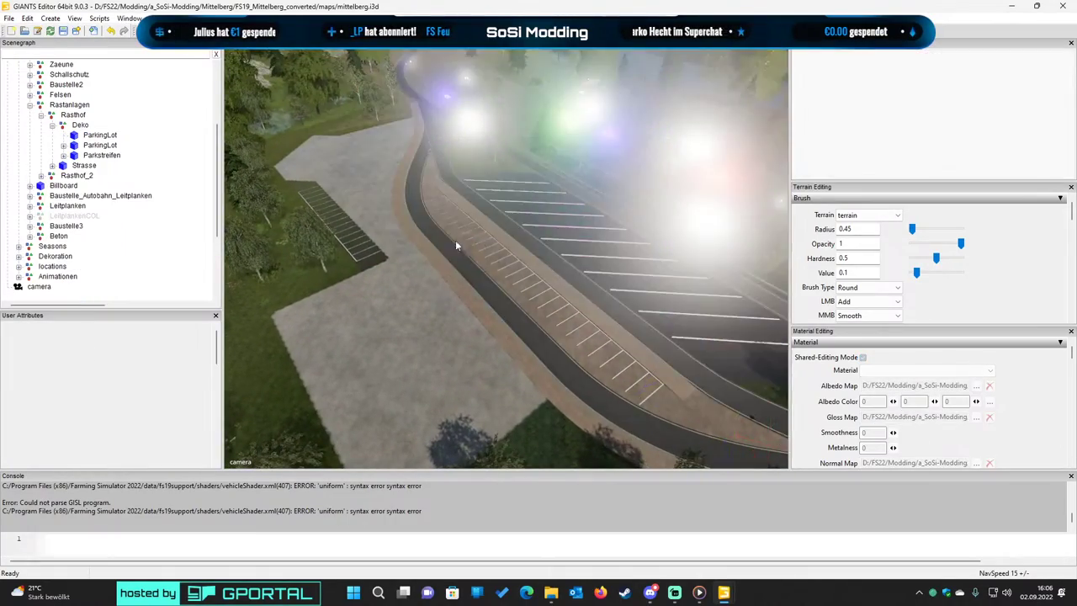
Step: Collapse the Deko group and select the Rasthof group
mouse_move(455, 240)
middle_down()
mouse_move(559, 259)
mouse_move(597, 284)
mouse_move(654, 190)
mouse_move(495, 286)
mouse_move(470, 227)
mouse_move(423, 274)
mouse_move(312, 319)
mouse_move(567, 221)
mouse_move(40, 166)
middle_up()
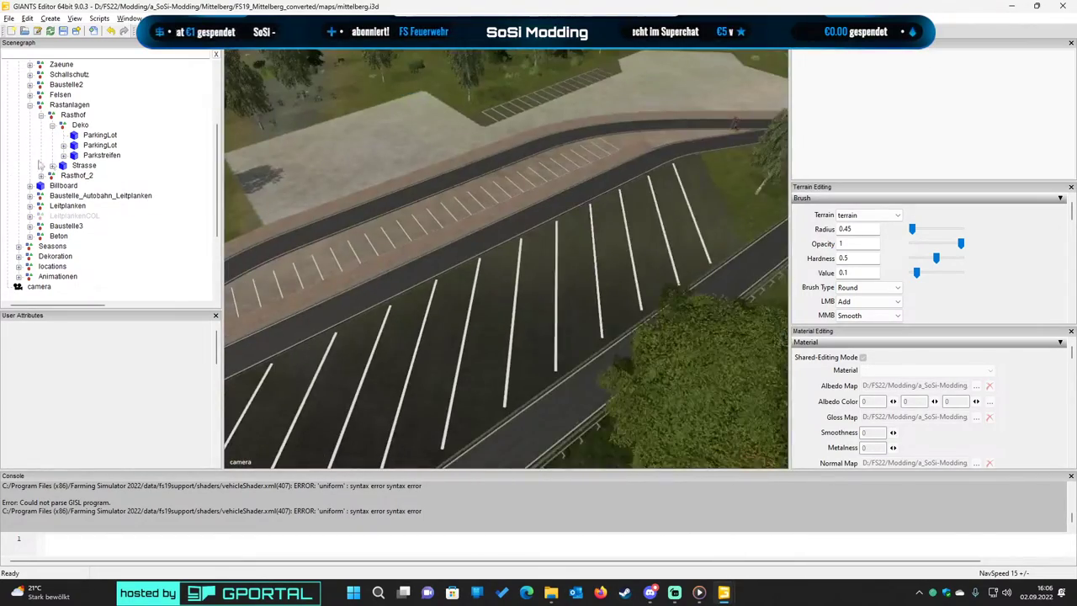
click(62, 125)
click(73, 114)
Step: Frame the Rasthof group and start exporting it to the Mittelberg folder
key(f)
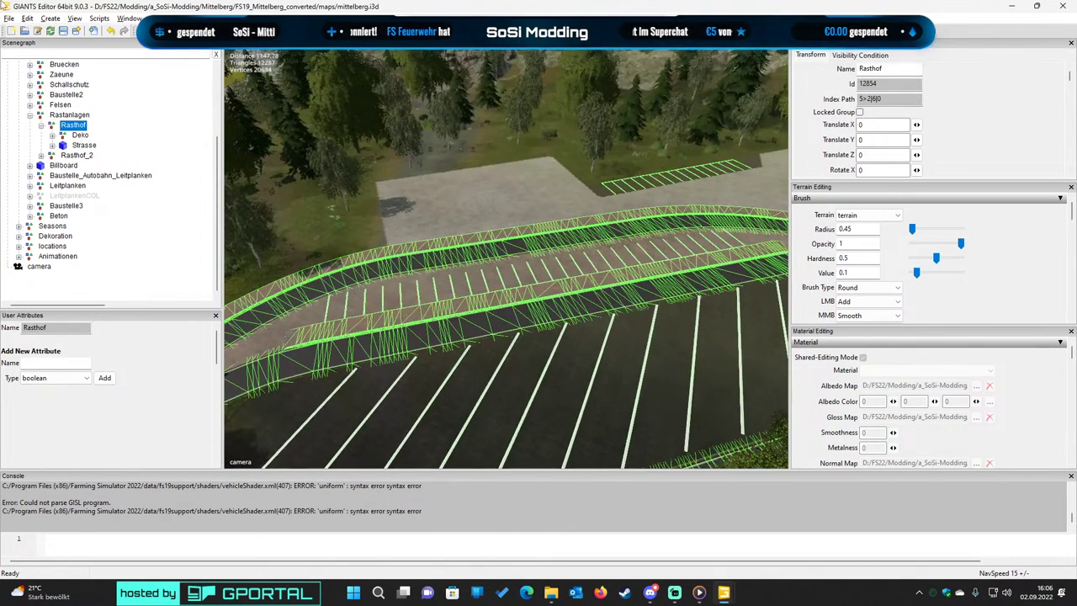
click(10, 18)
click(60, 192)
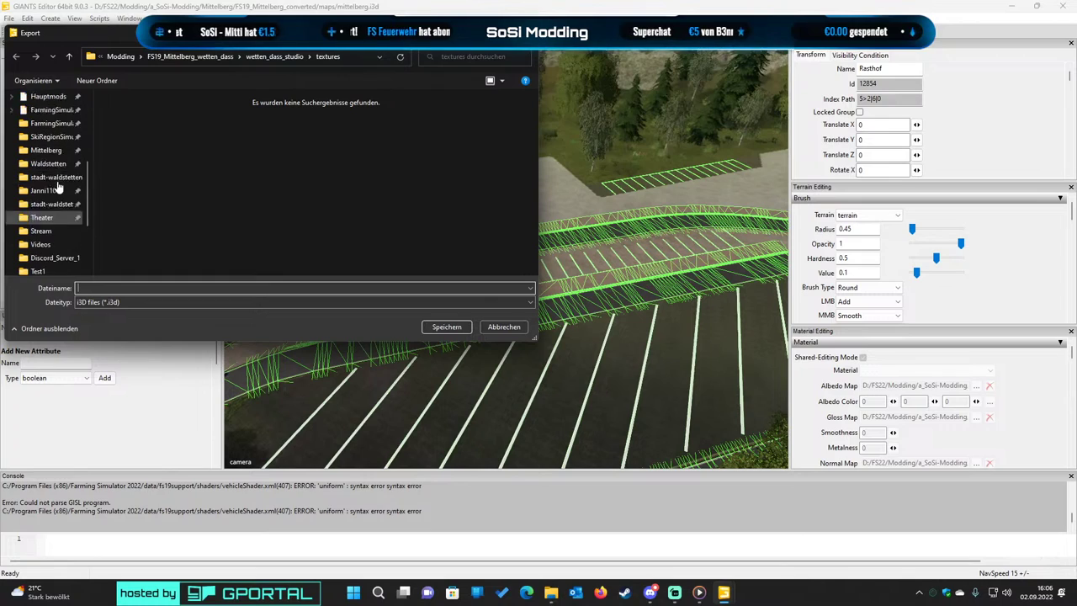
click(59, 165)
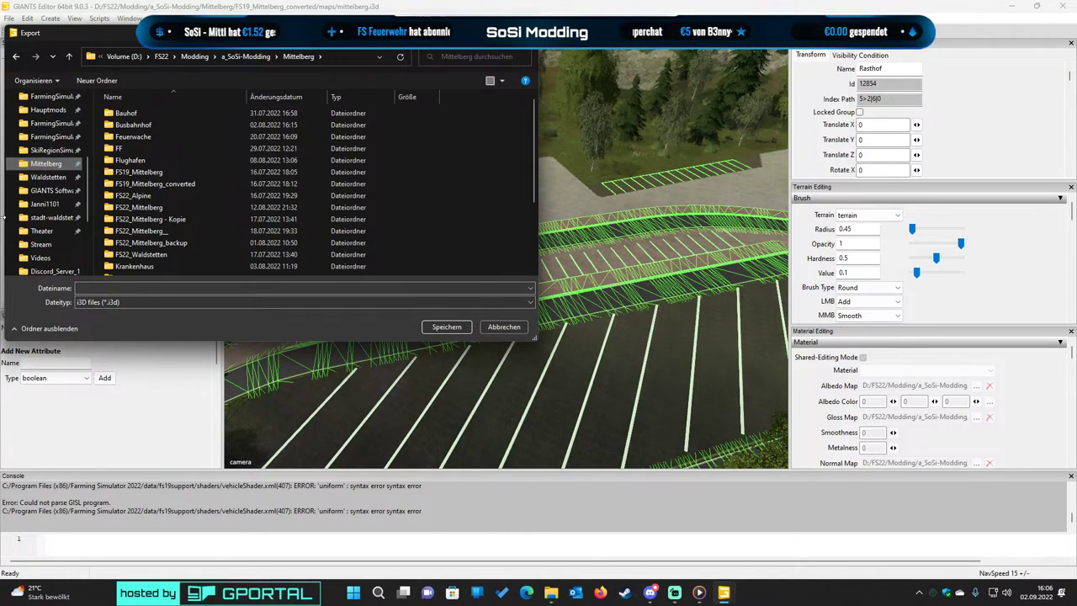
double_click(128, 207)
click(251, 56)
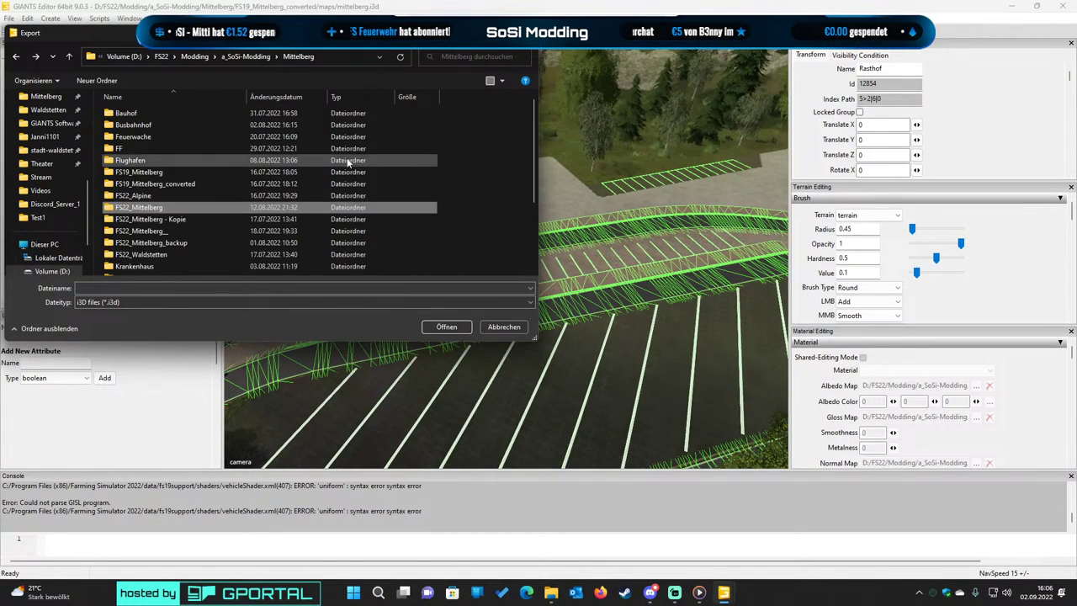
Step: Create a Rasthof1 folder under Mittelberg with a nested Rasthof1 subfolder, and open it
right_click(497, 162)
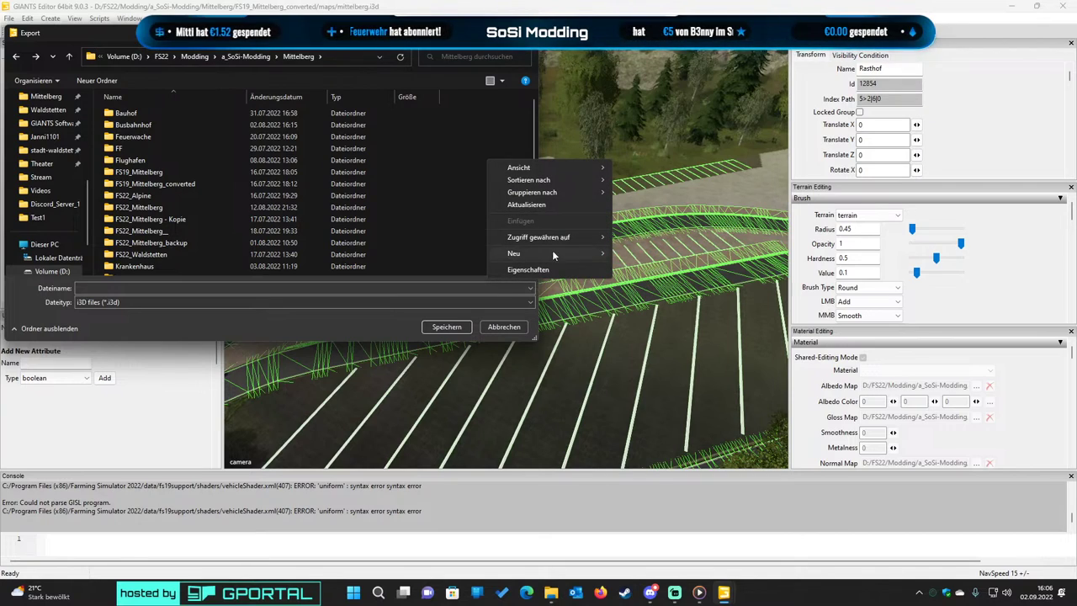
mouse_move(552, 252)
click(648, 252)
text(Rasth)
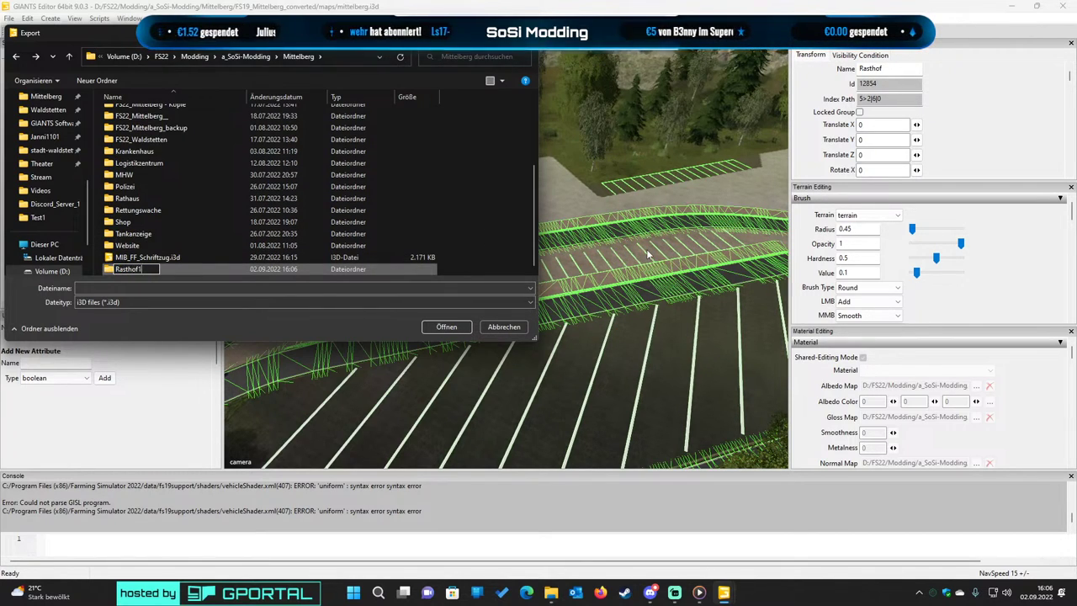
text(of1)
key(Return)
key(Return)
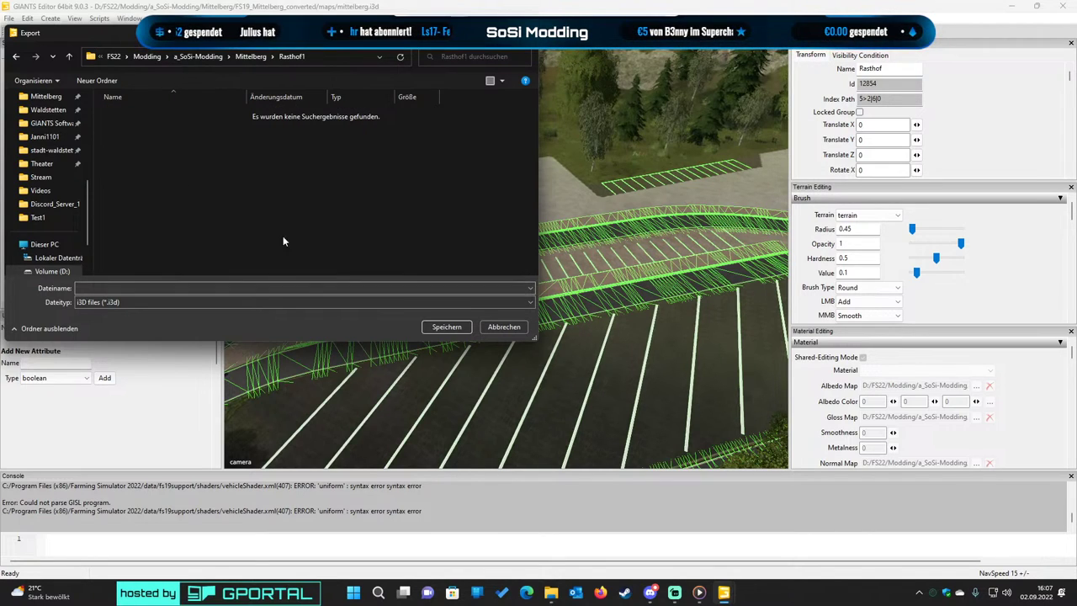
right_click(282, 209)
mouse_move(339, 333)
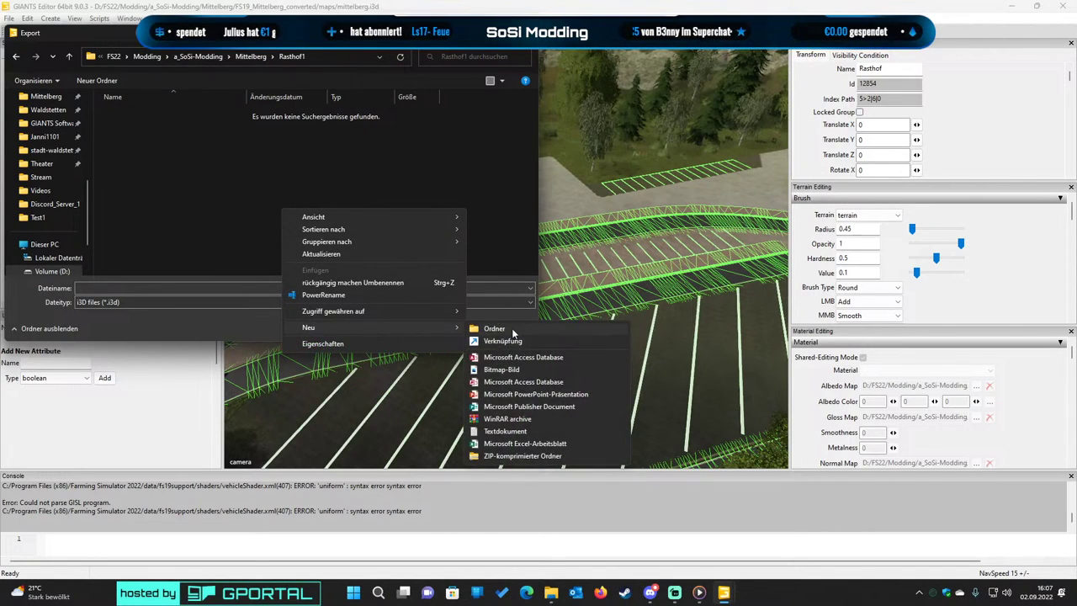
click(505, 328)
text(Rasthof1)
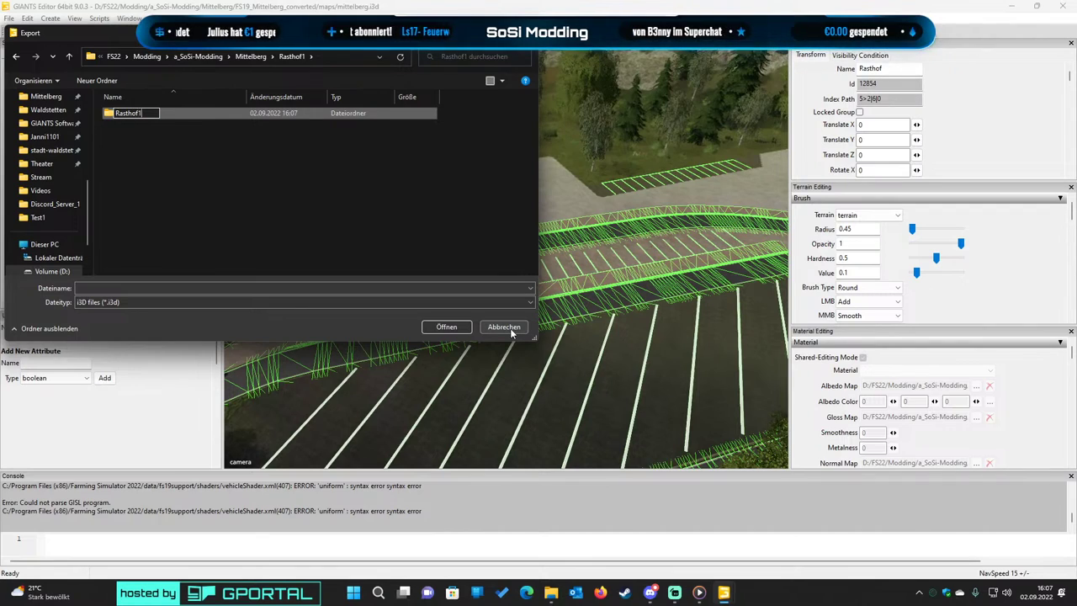
key(Return)
double_click(151, 117)
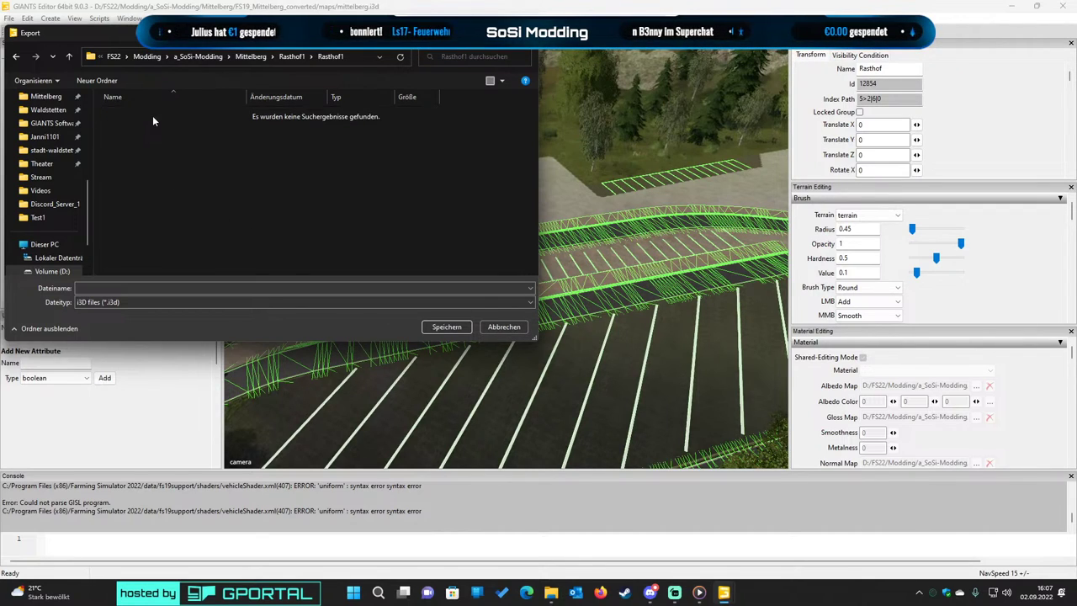
Step: Export the Rasthof group under the file name Rasthof1
click(139, 289)
text(Ras)
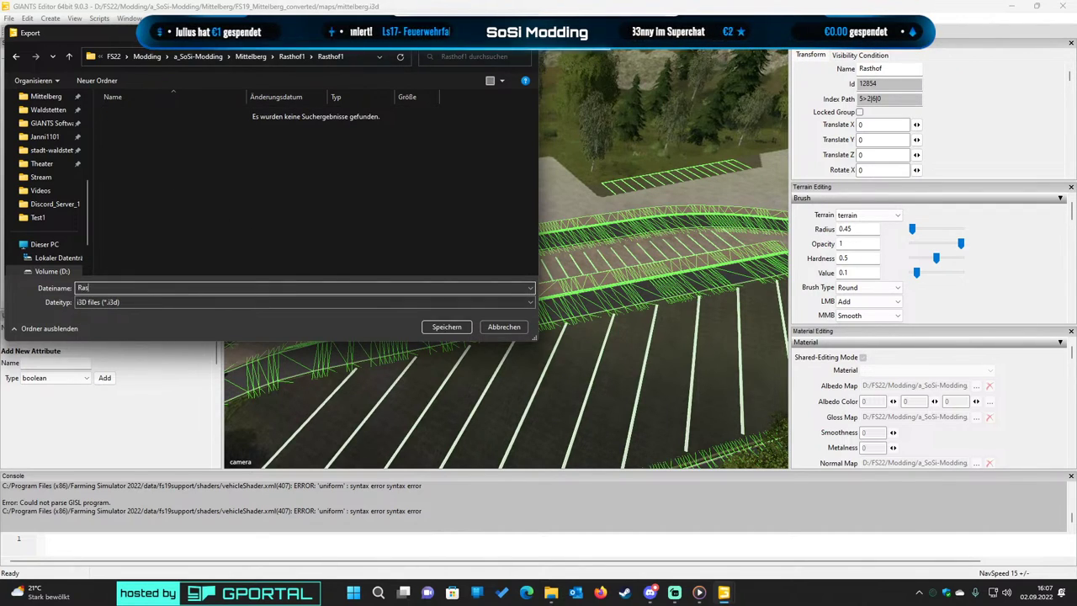
text(thof1)
key(Return)
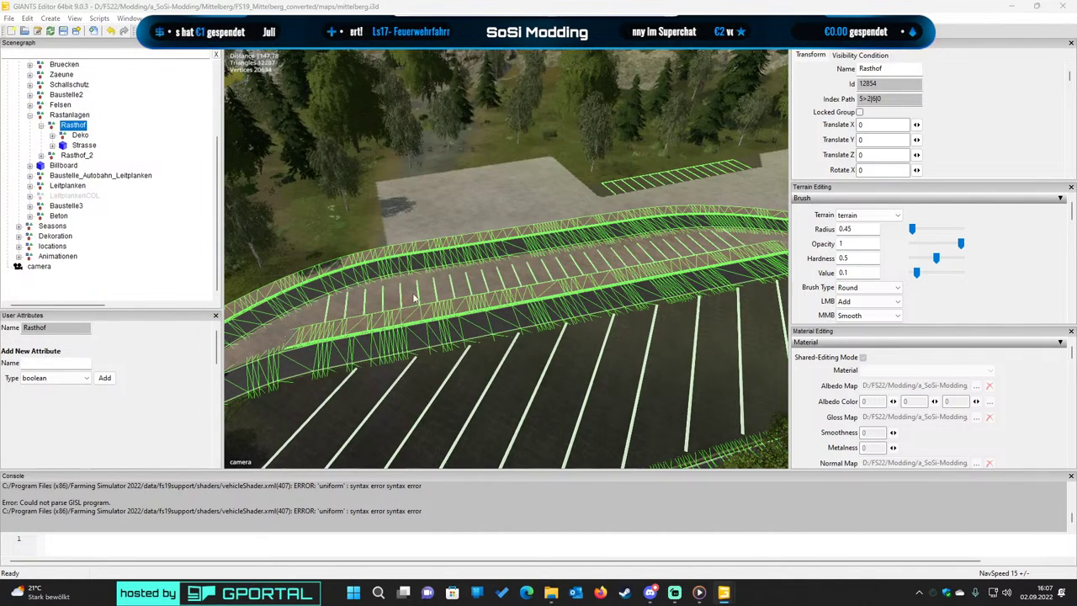
Step: Answer the folder-structure prompt to write Rasthof1.i3d, then view it in Notepad++
click(576, 293)
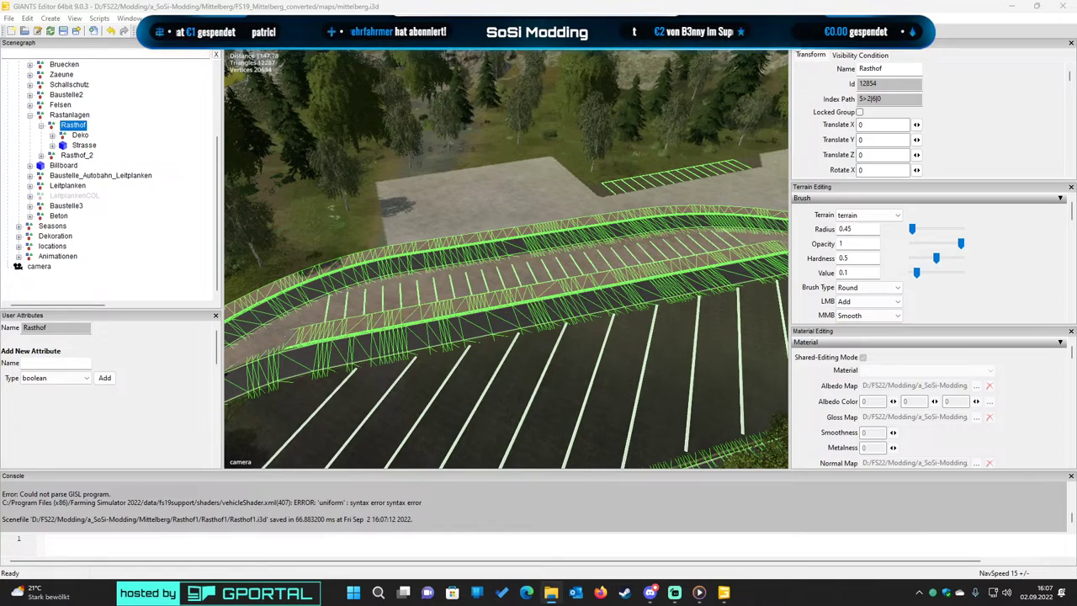
click(735, 593)
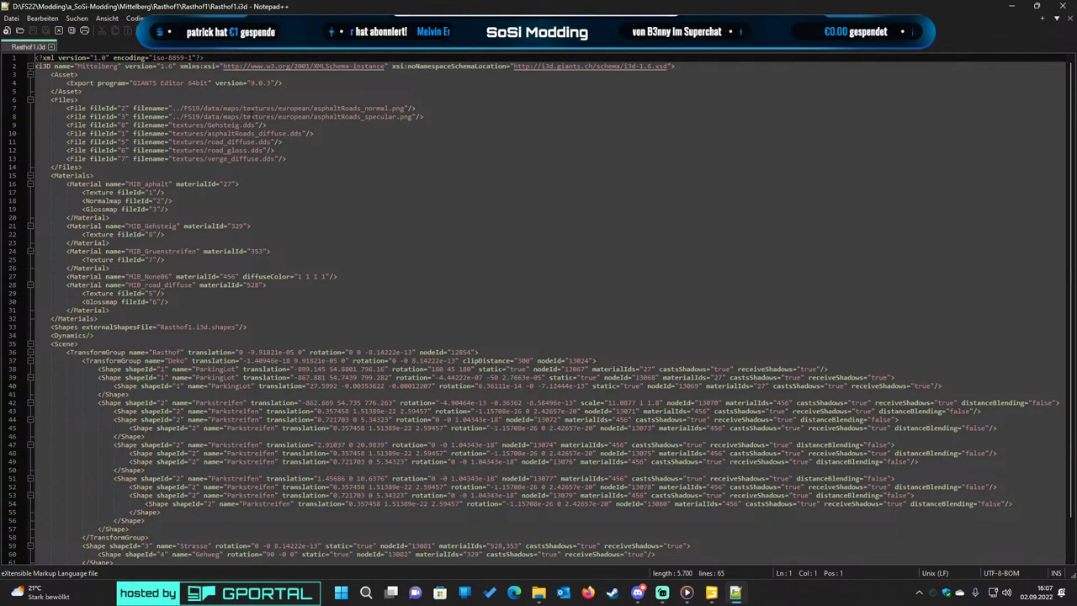
Step: Leave the Rasthof1.i3d XML in Notepad++ and return to the GIANTS Editor scene
key(alt+Tab)
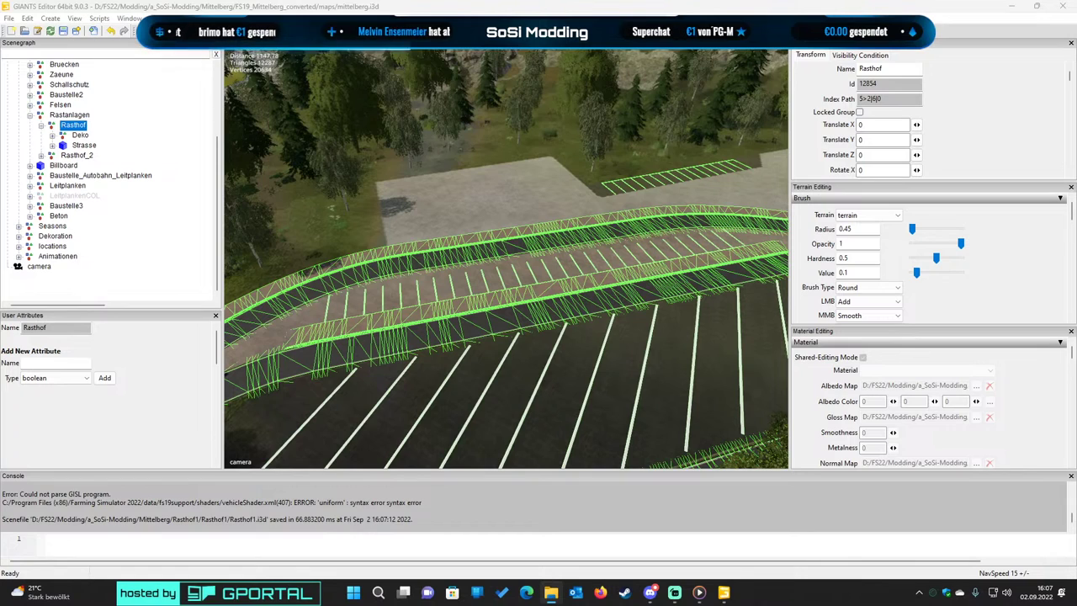
Step: Import Rasthof1.i3d into map.i3d and shrink the terrain brush radius to 2.7
click(1011, 7)
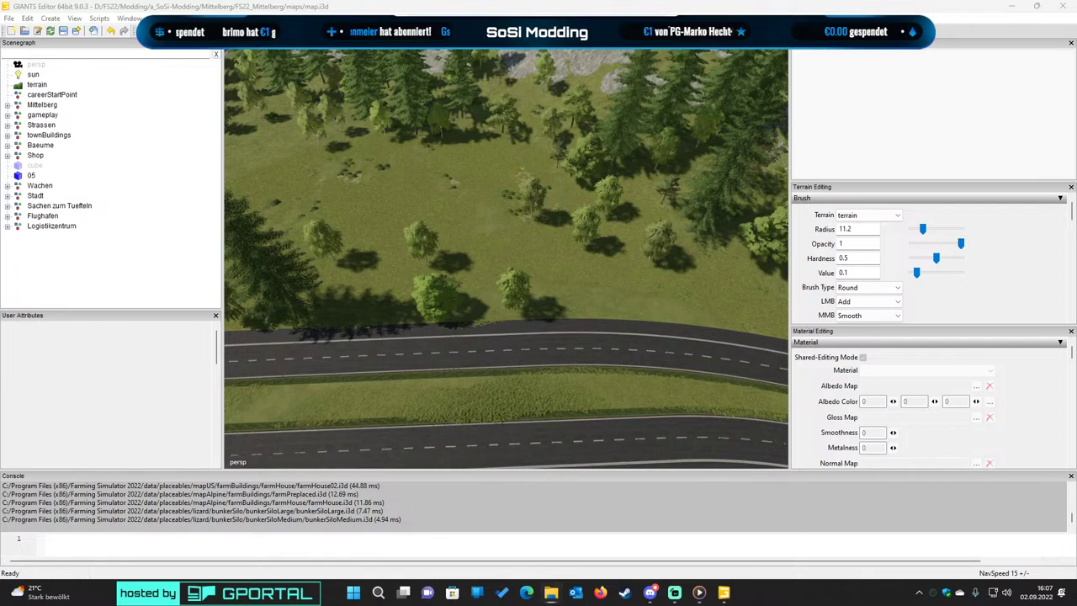
click(550, 343)
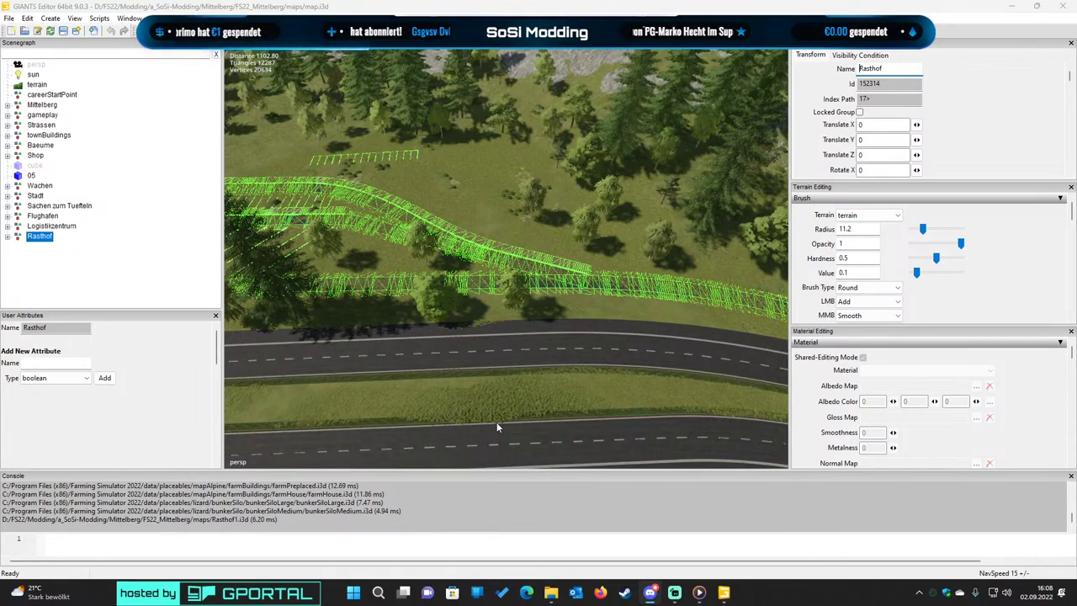
mouse_move(549, 244)
right_down()
mouse_move(611, 327)
mouse_move(627, 217)
mouse_move(247, 77)
right_up()
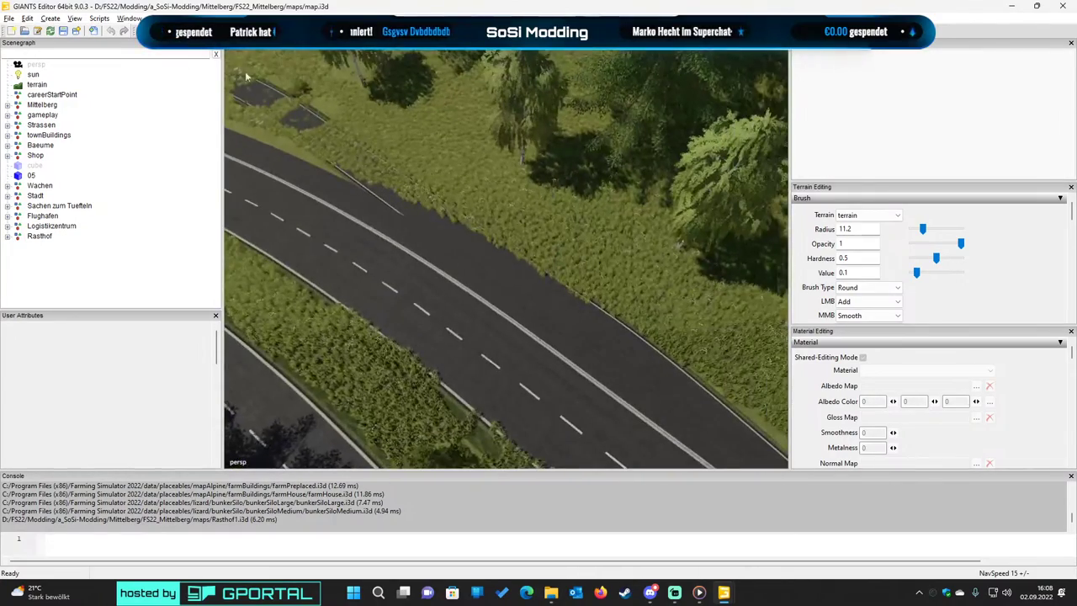
ctrl+scroll(520, 295, down, 8)
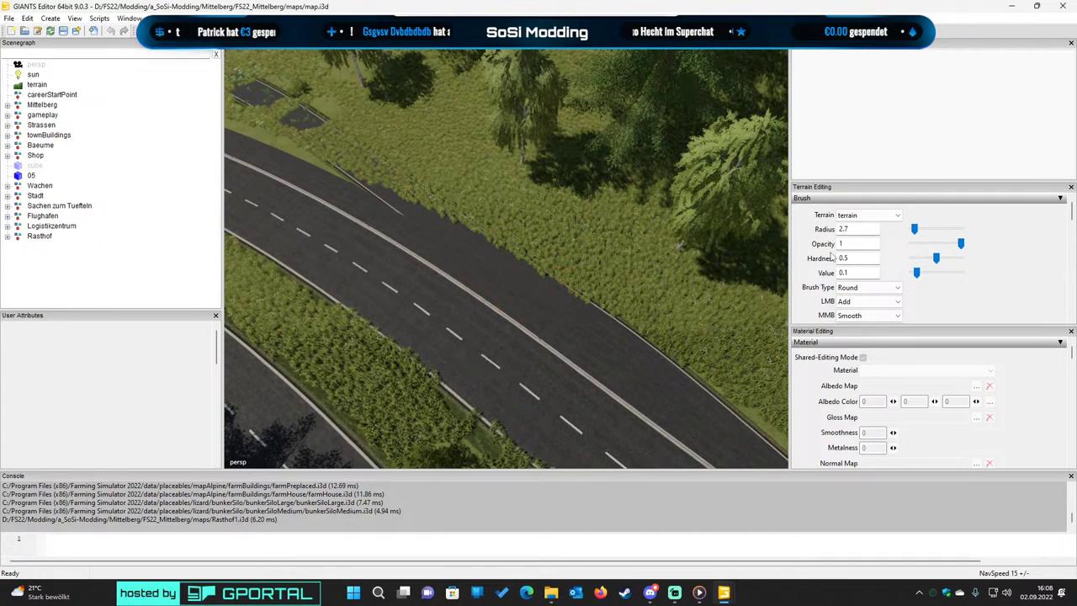
scroll(831, 258, down, 10)
Step: Set the foliage layer state to harvest ready and erase grass along the side road's edge
click(877, 266)
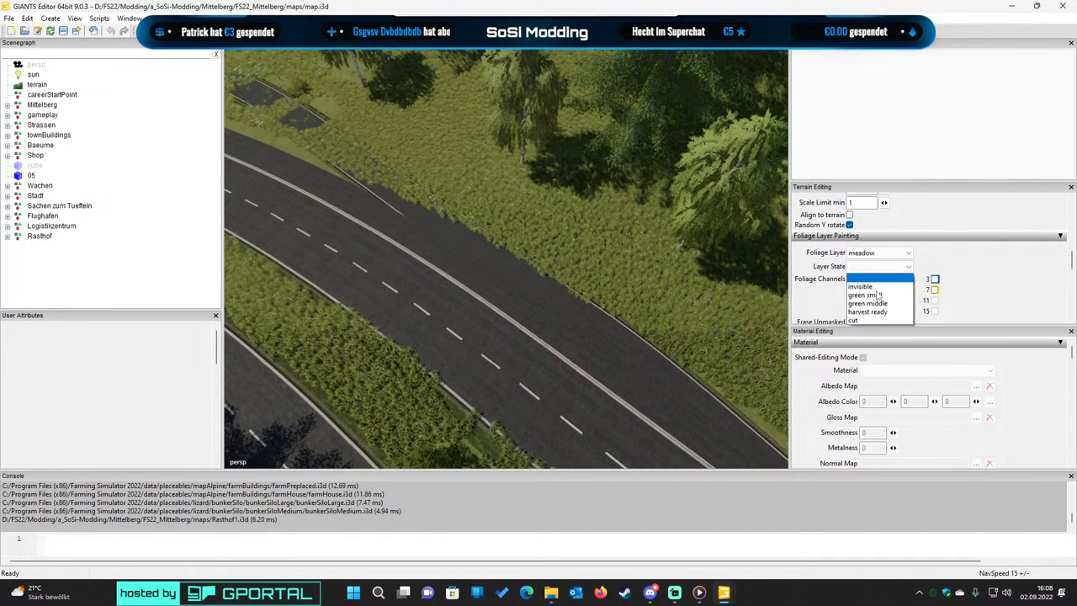
click(867, 311)
right_drag(492, 324, 453, 276)
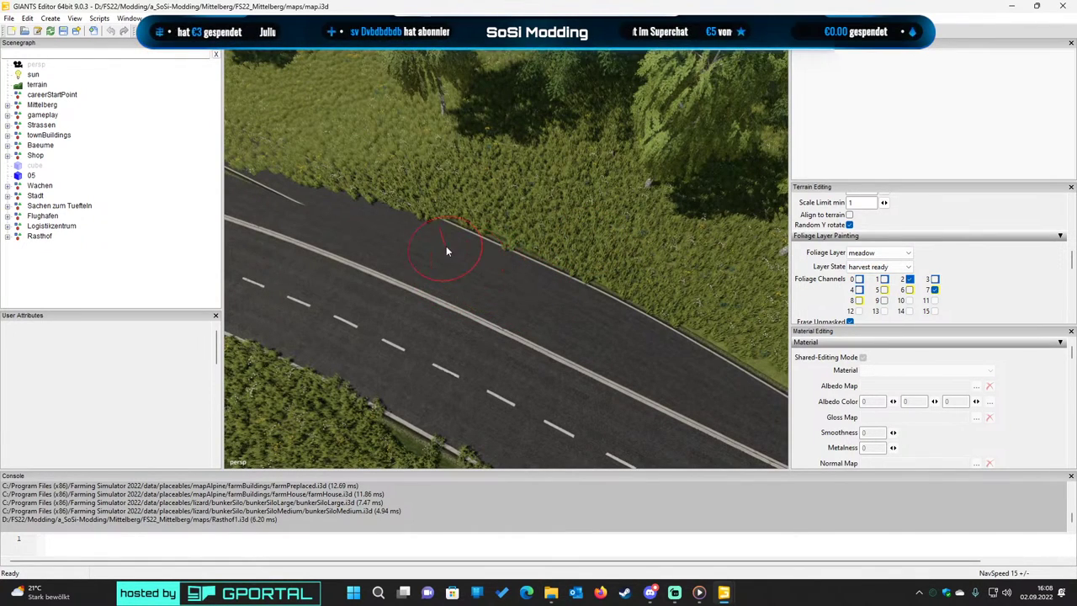
drag(388, 224, 420, 235)
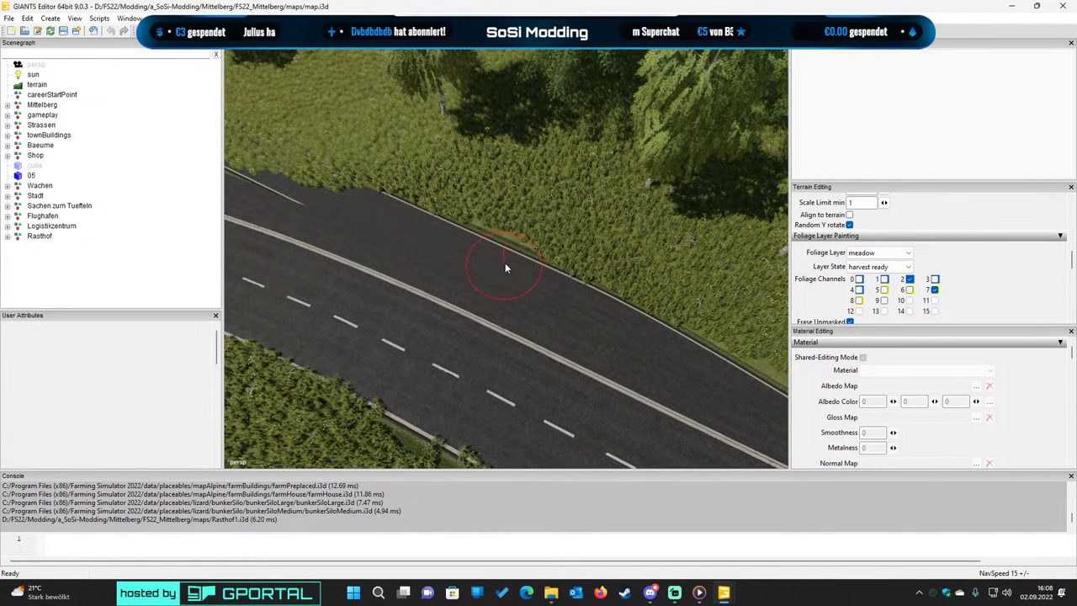
right_drag(496, 295, 515, 232)
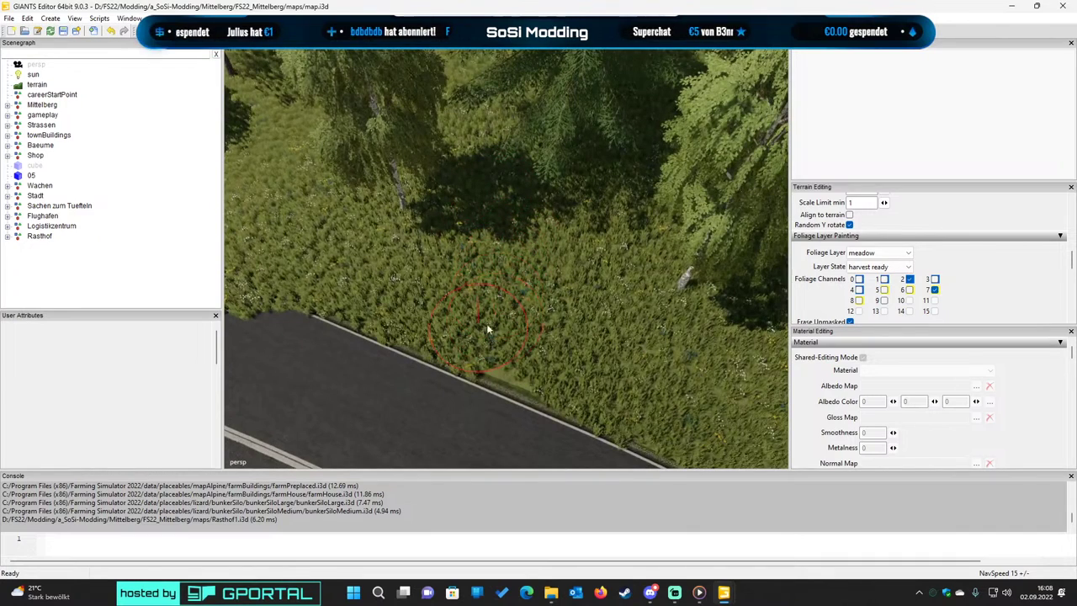
right_drag(540, 327, 418, 261)
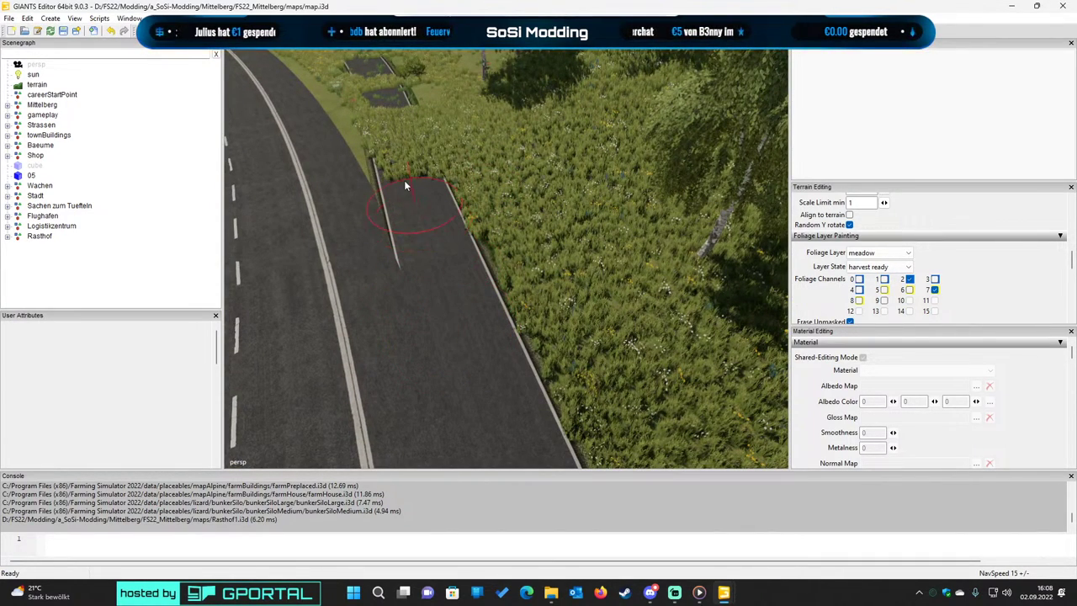
mouse_move(443, 249)
right_down()
mouse_move(493, 274)
mouse_move(458, 205)
right_up()
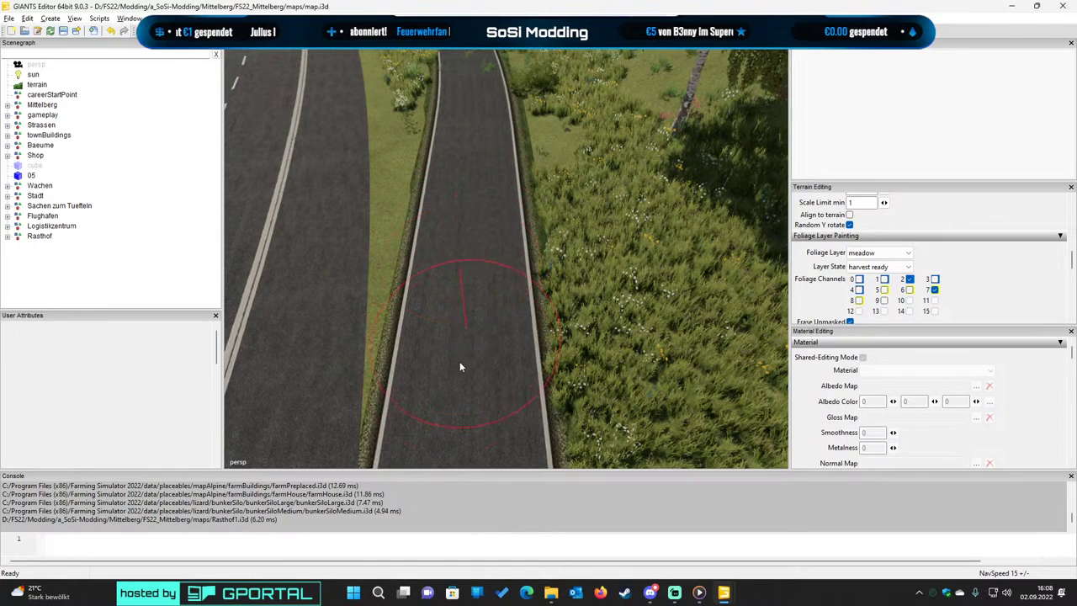
right_drag(459, 361, 465, 385)
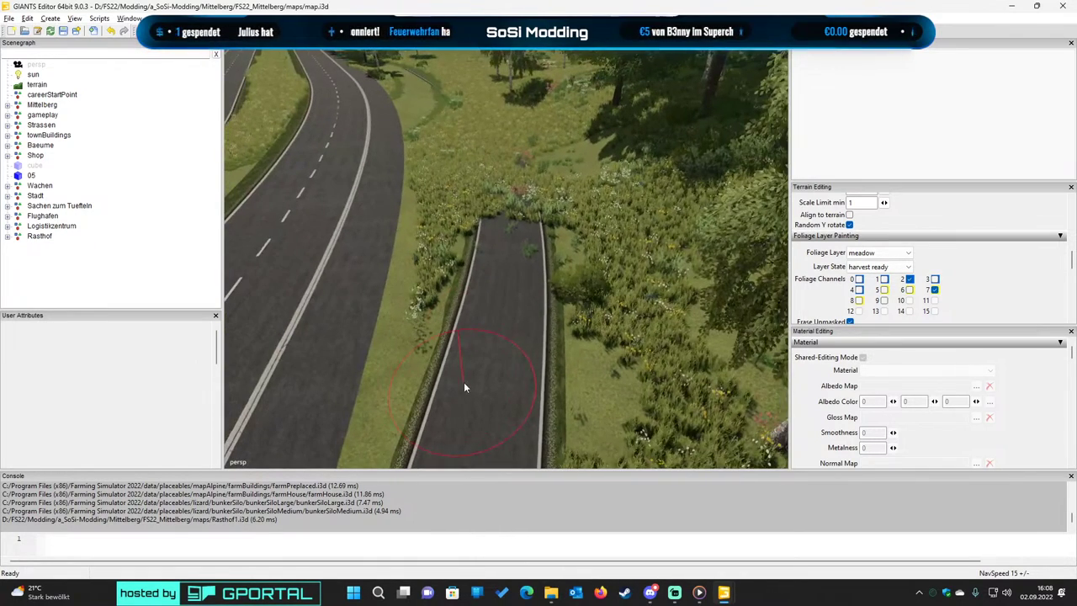
mouse_move(464, 387)
mouse_down()
mouse_move(516, 260)
mouse_move(505, 195)
mouse_up()
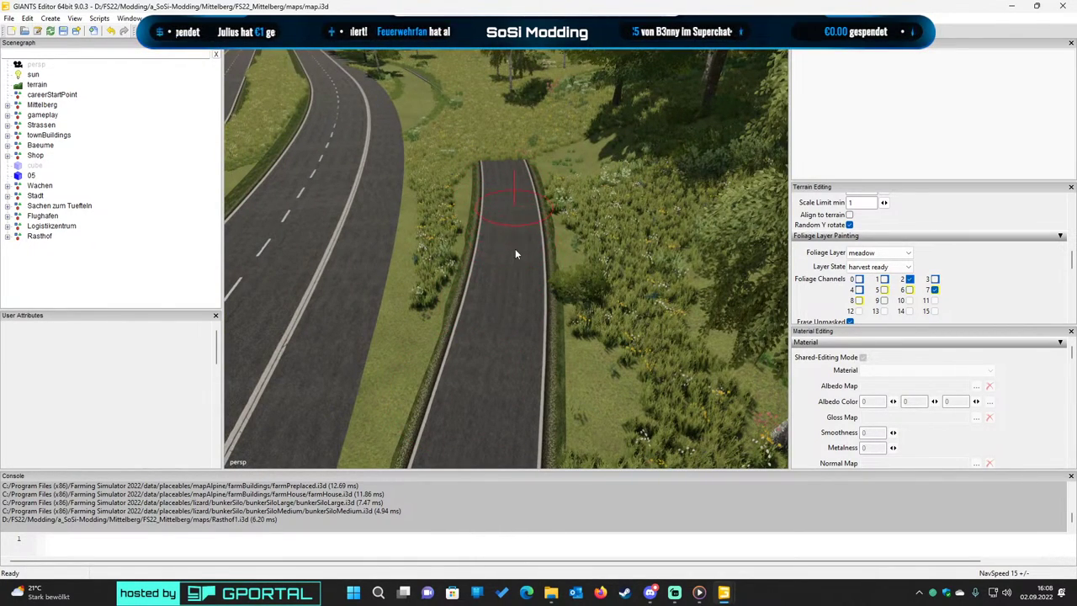
Step: Clear grass off the road surface and verges, repainting meadow over an over-erased strip
mouse_move(517, 295)
right_down()
mouse_move(517, 282)
mouse_move(499, 304)
right_up()
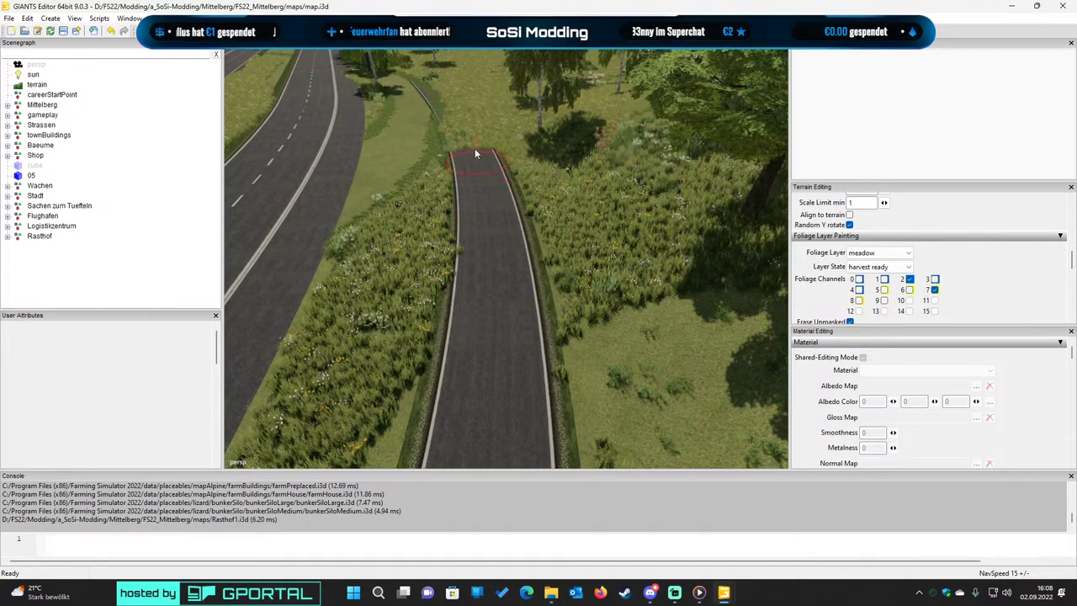
mouse_move(515, 286)
right_down()
mouse_move(569, 259)
mouse_move(505, 286)
right_up()
drag(518, 253, 527, 414)
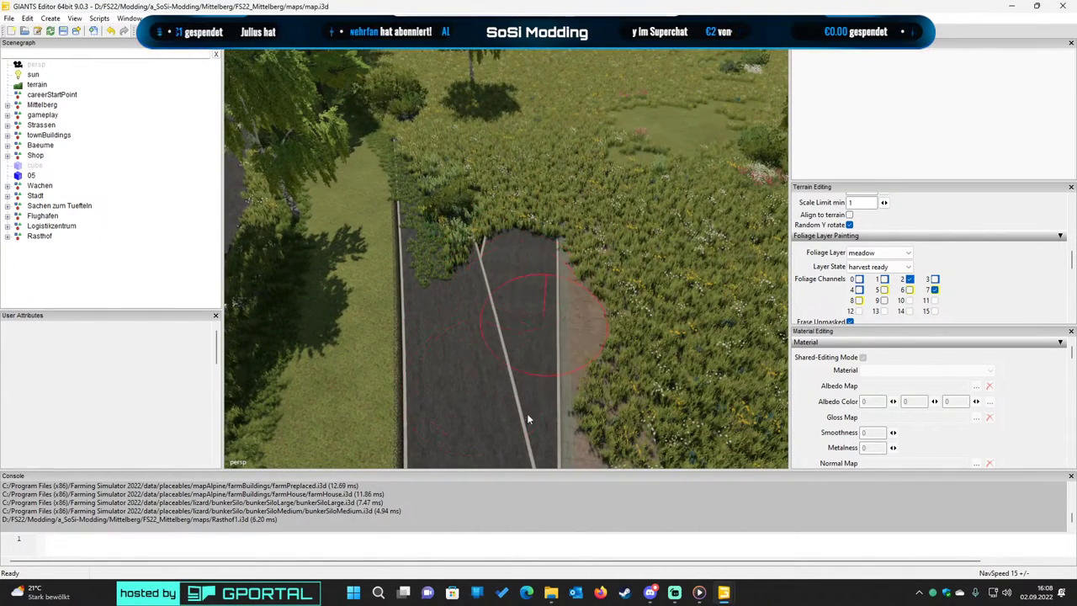
mouse_move(548, 287)
right_down()
mouse_move(505, 246)
mouse_move(458, 249)
right_up()
drag(456, 251, 510, 326)
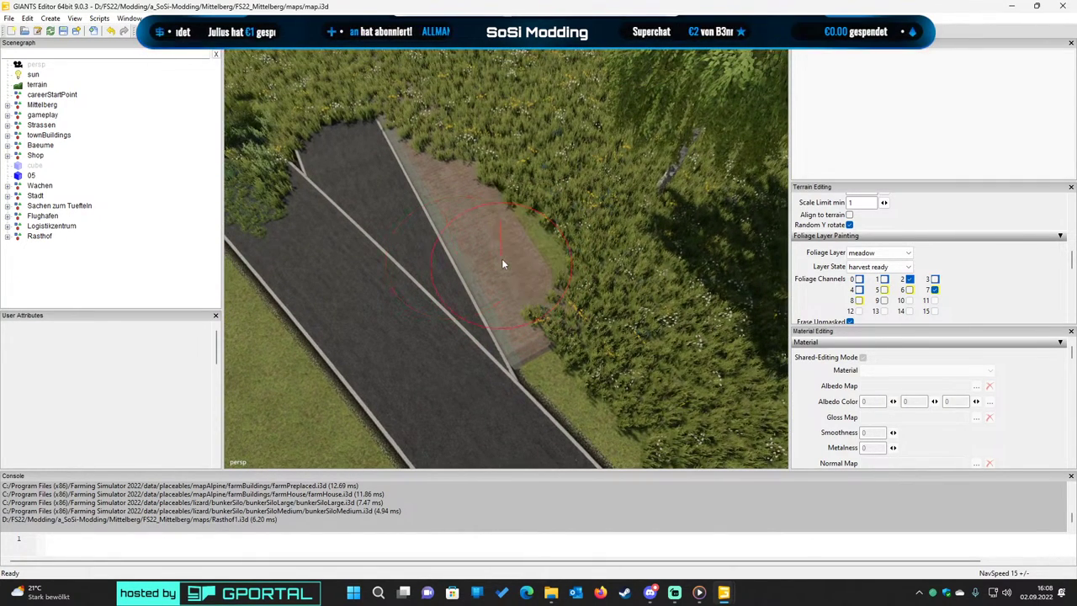
mouse_move(472, 341)
right_down()
mouse_move(565, 232)
mouse_move(579, 338)
mouse_move(466, 268)
mouse_move(477, 290)
mouse_move(361, 364)
mouse_move(409, 322)
right_up()
drag(439, 280, 440, 89)
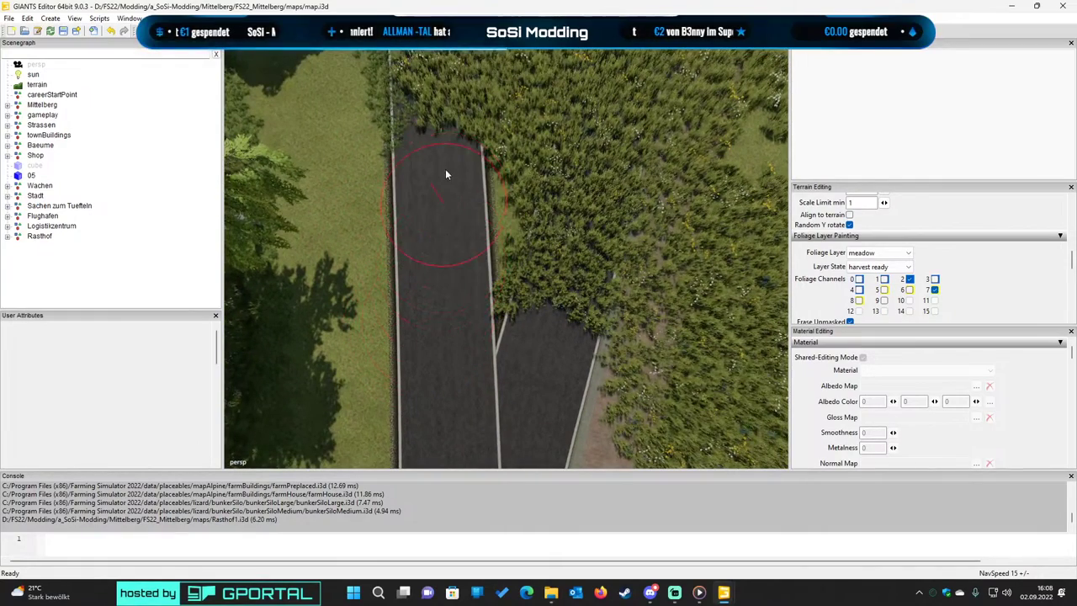
mouse_move(448, 256)
right_down()
mouse_move(525, 247)
mouse_move(576, 295)
right_up()
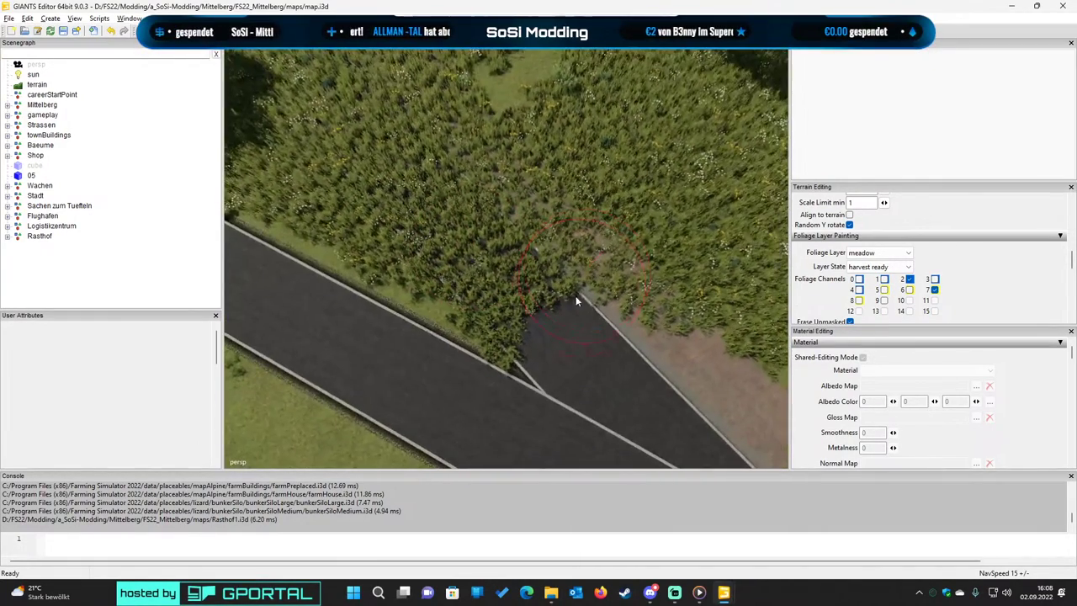
mouse_move(576, 296)
ctrl+mouse_down()
mouse_move(694, 374)
mouse_move(548, 239)
ctrl+mouse_up()
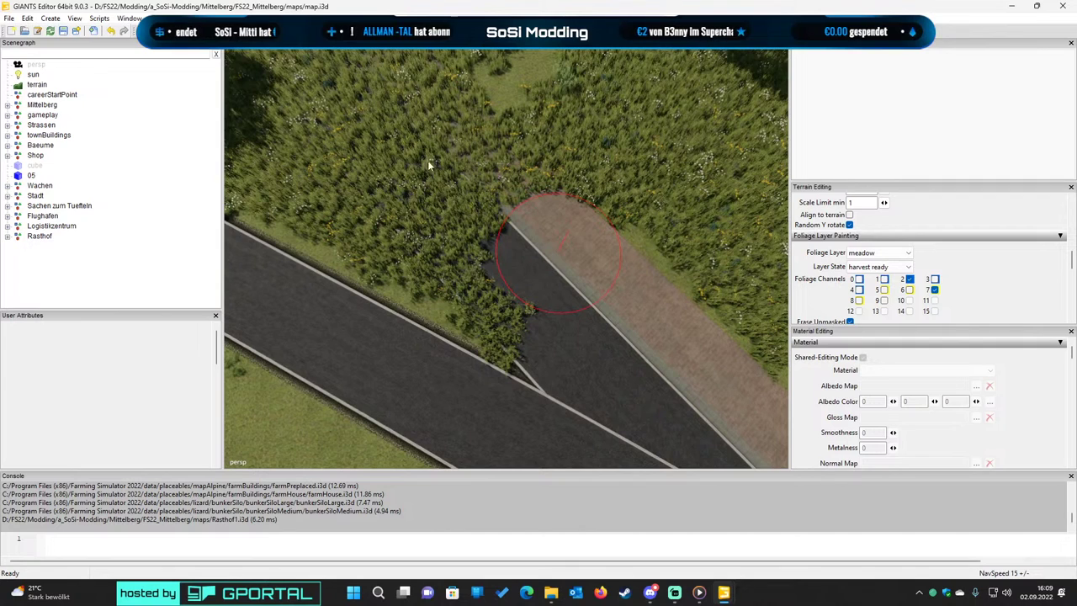
mouse_move(429, 166)
ctrl+mouse_down()
mouse_move(413, 129)
mouse_move(477, 259)
mouse_move(524, 313)
ctrl+mouse_up()
mouse_move(524, 313)
right_down()
mouse_move(487, 208)
mouse_move(392, 364)
right_up()
Step: Erase the foliage over the road end and inspect the painted meadow grass up close
scroll(472, 353, up, 3)
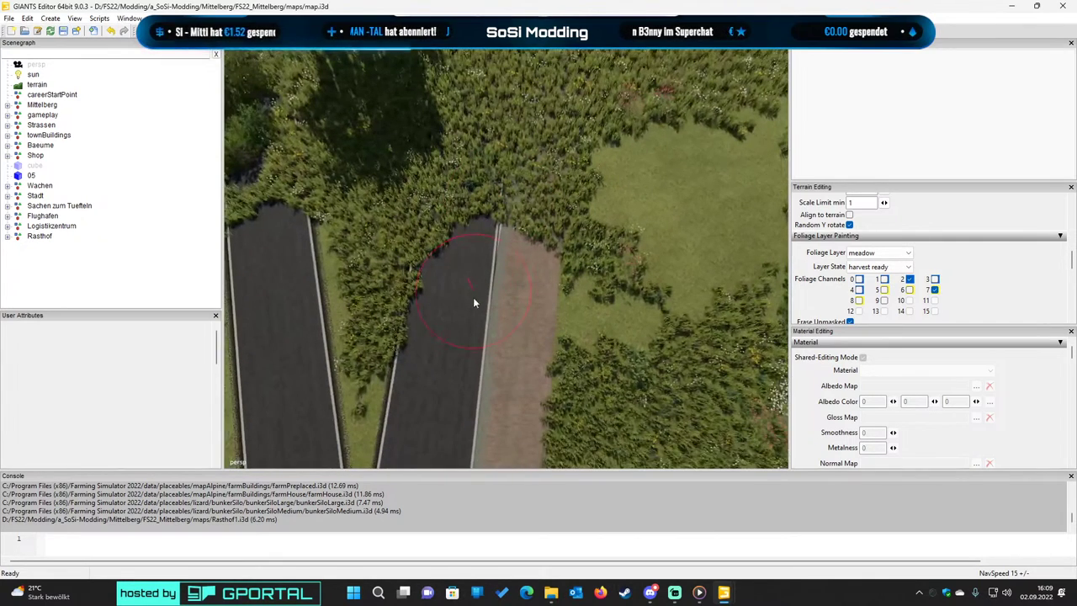
drag(475, 142, 494, 119)
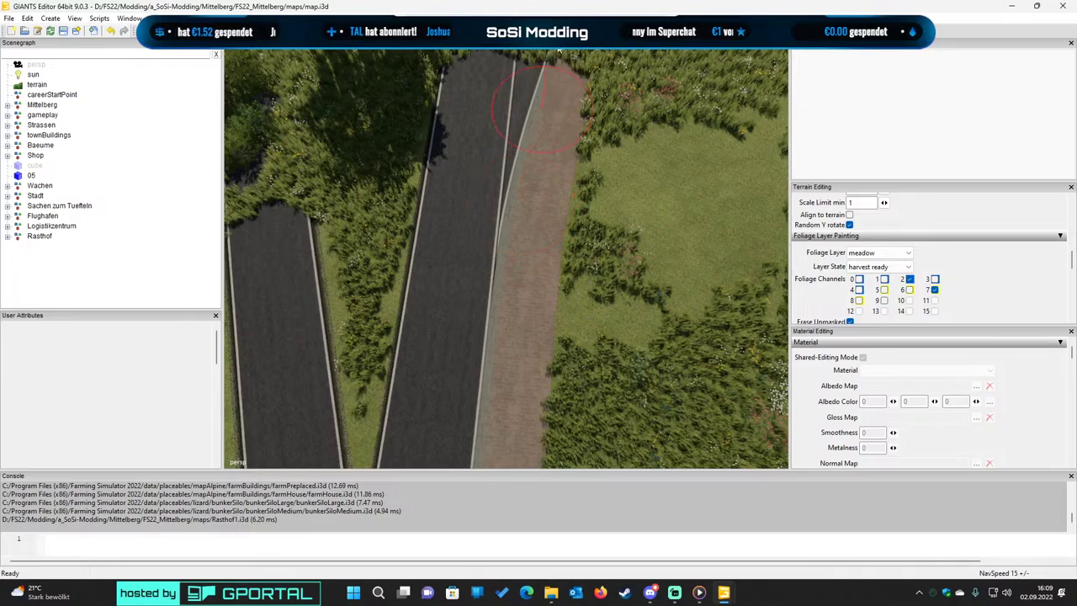
right_drag(558, 50, 521, 200)
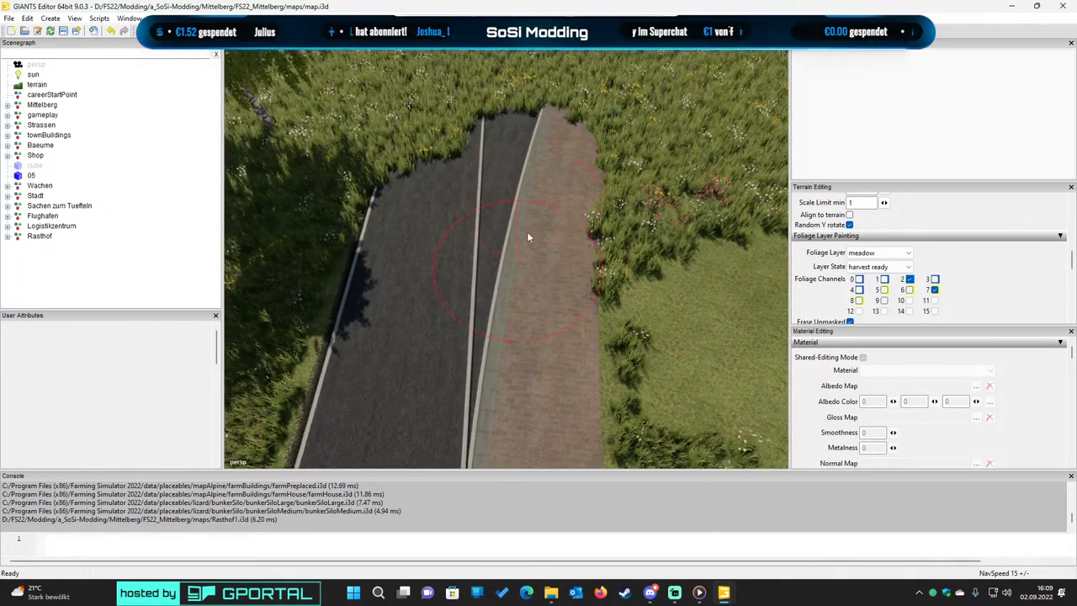
right_drag(497, 319, 496, 335)
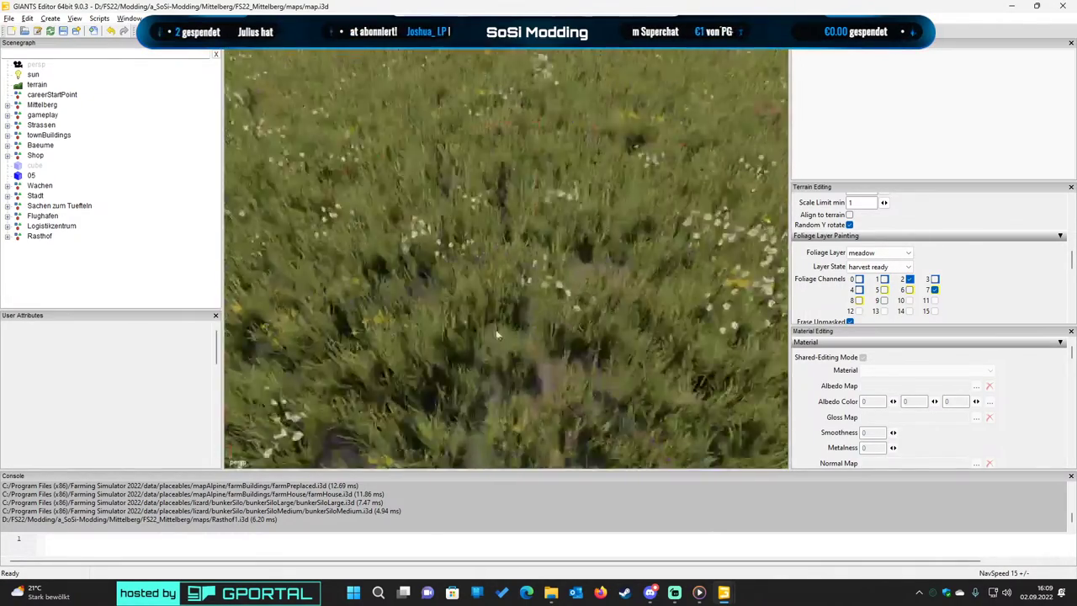
scroll(497, 335, down, 5)
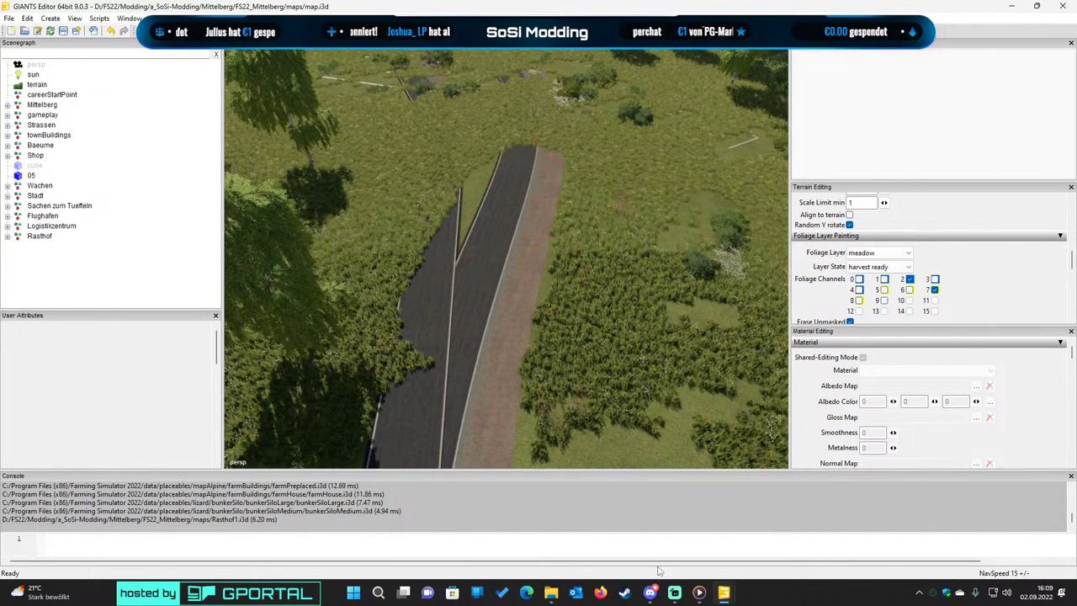
click(707, 598)
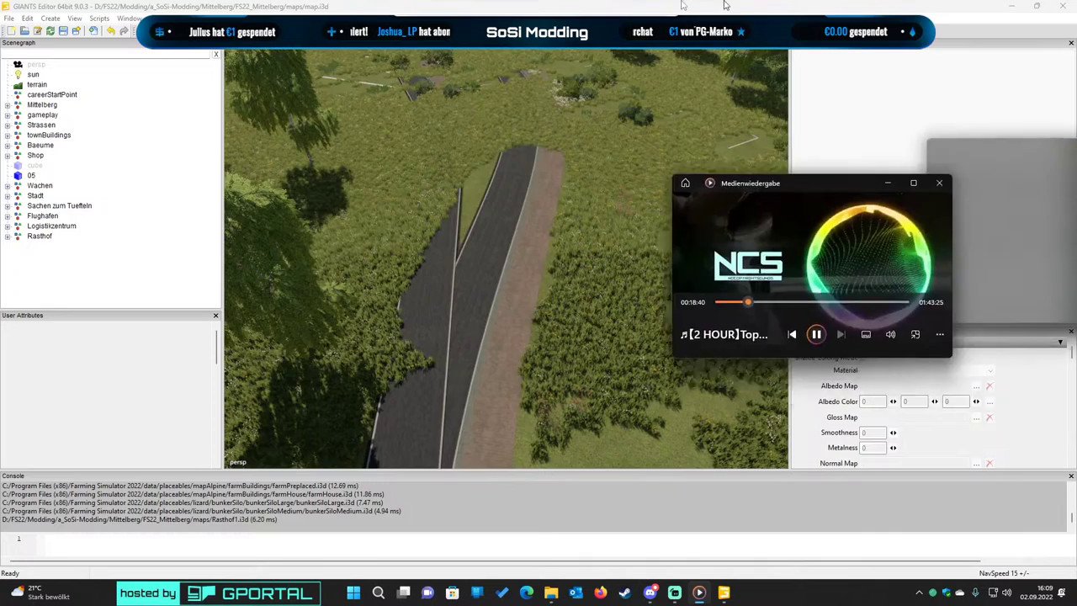
Step: Enlarge the Media Player window, then go back to the GIANTS Editor road map
drag(934, 134, 935, 5)
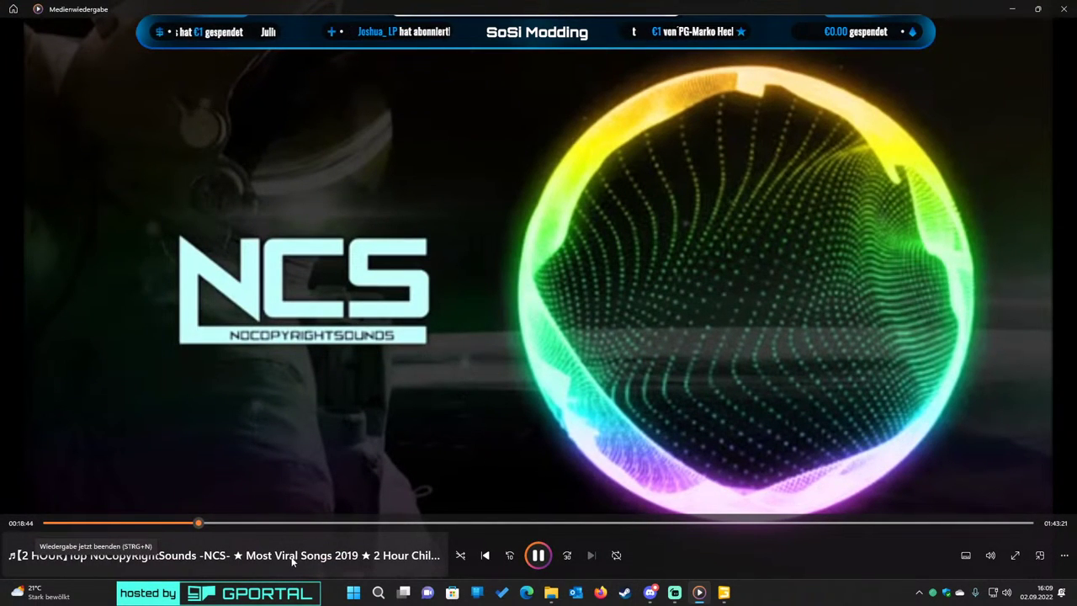
key(alt+Tab)
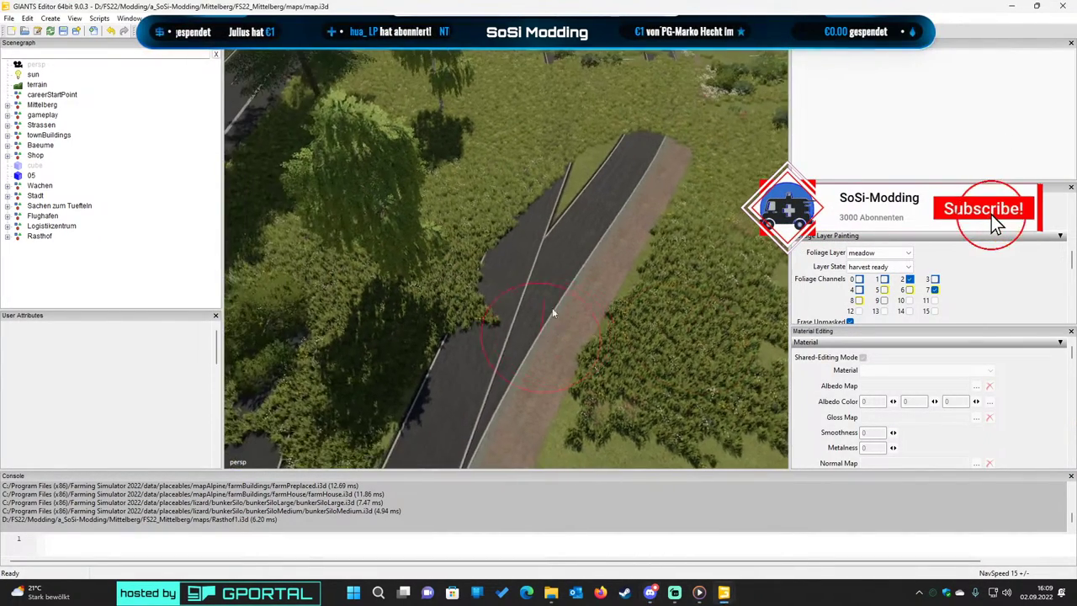
Step: Erase foliage from the diagonal road, the roads beside the parking lot, and the parking bays
mouse_move(552, 307)
right_down()
mouse_move(590, 267)
mouse_move(498, 339)
right_up()
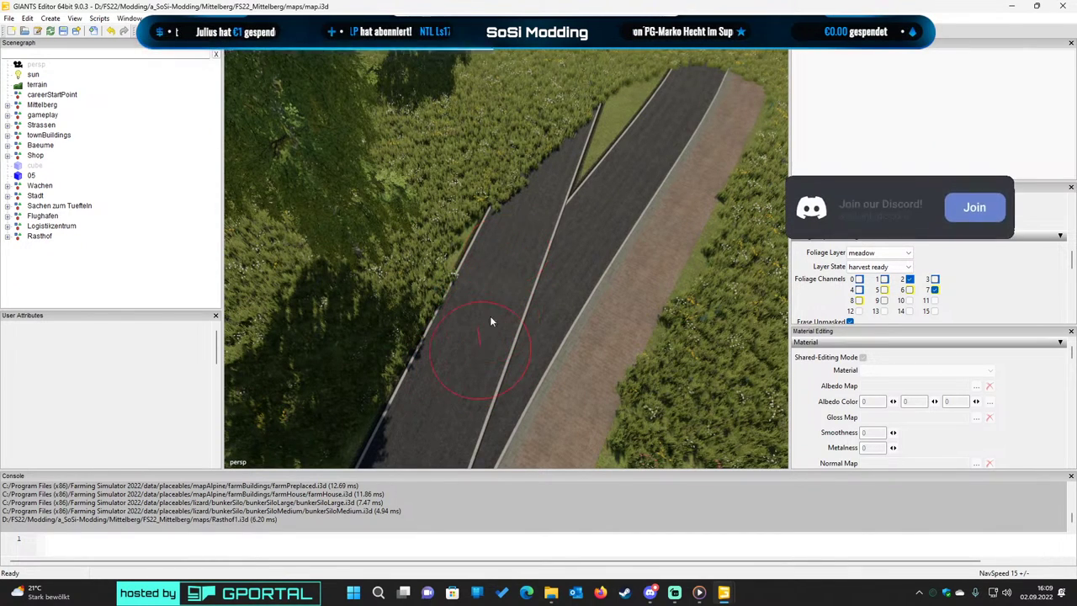
drag(487, 302, 519, 202)
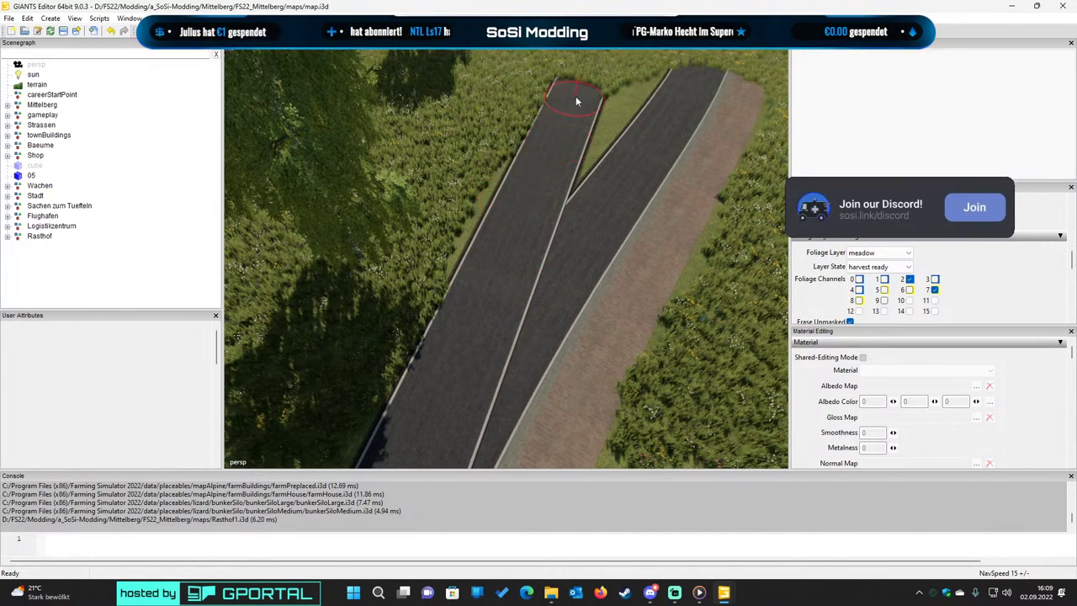
mouse_move(591, 54)
right_down()
mouse_move(532, 259)
mouse_move(446, 215)
right_up()
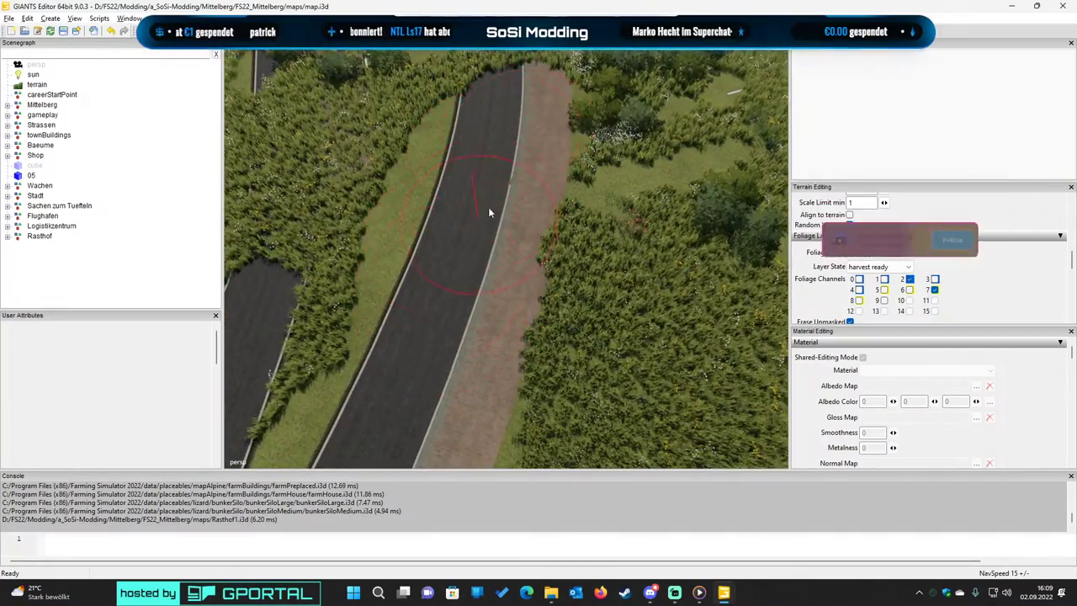
drag(428, 303, 459, 217)
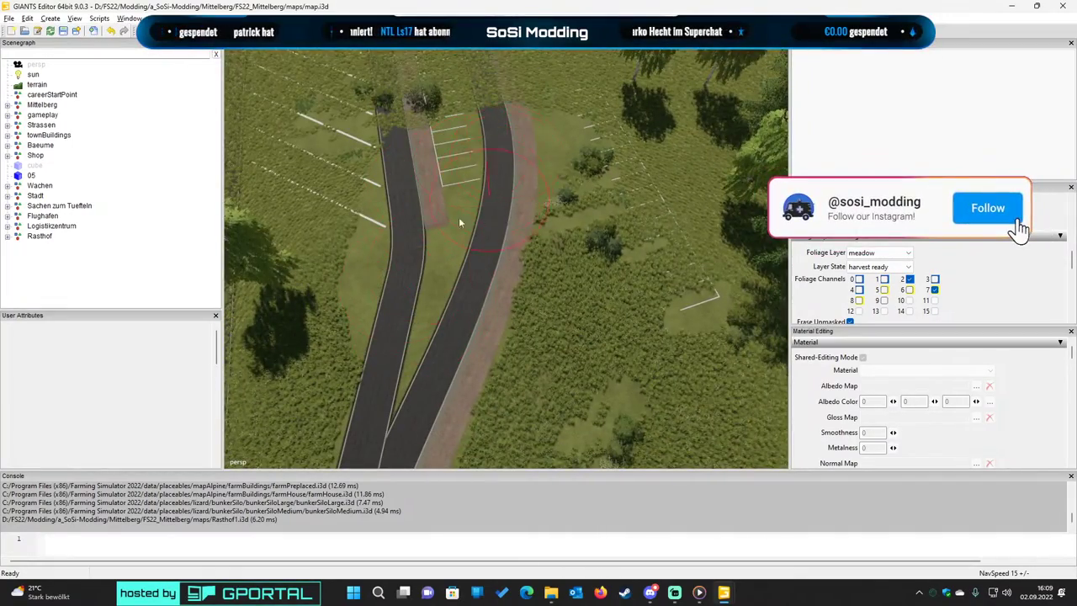
mouse_move(459, 217)
right_down()
mouse_move(490, 284)
mouse_move(467, 213)
right_up()
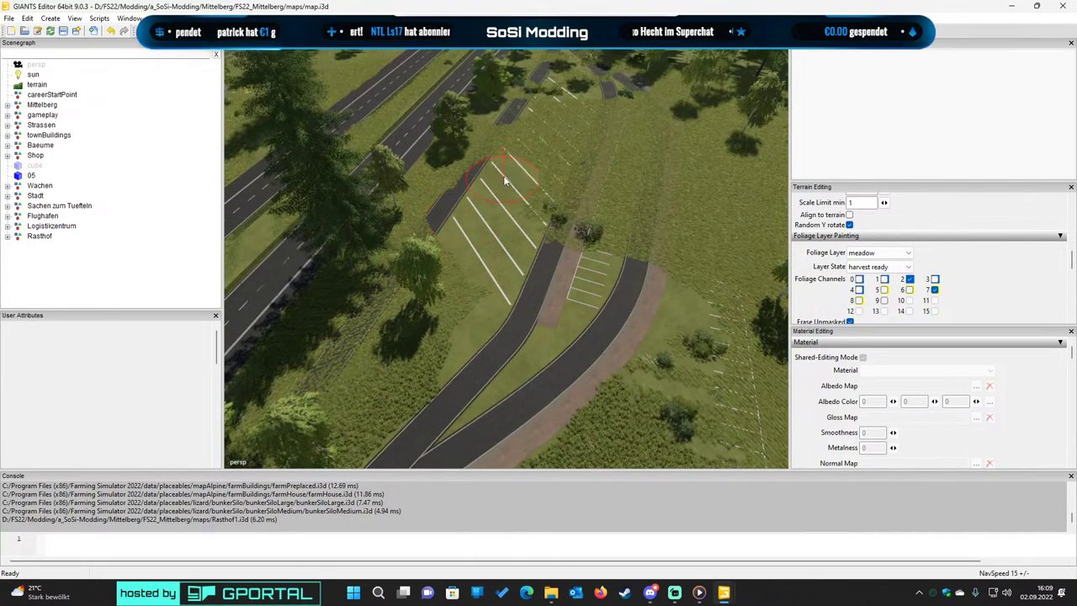
drag(564, 165, 554, 268)
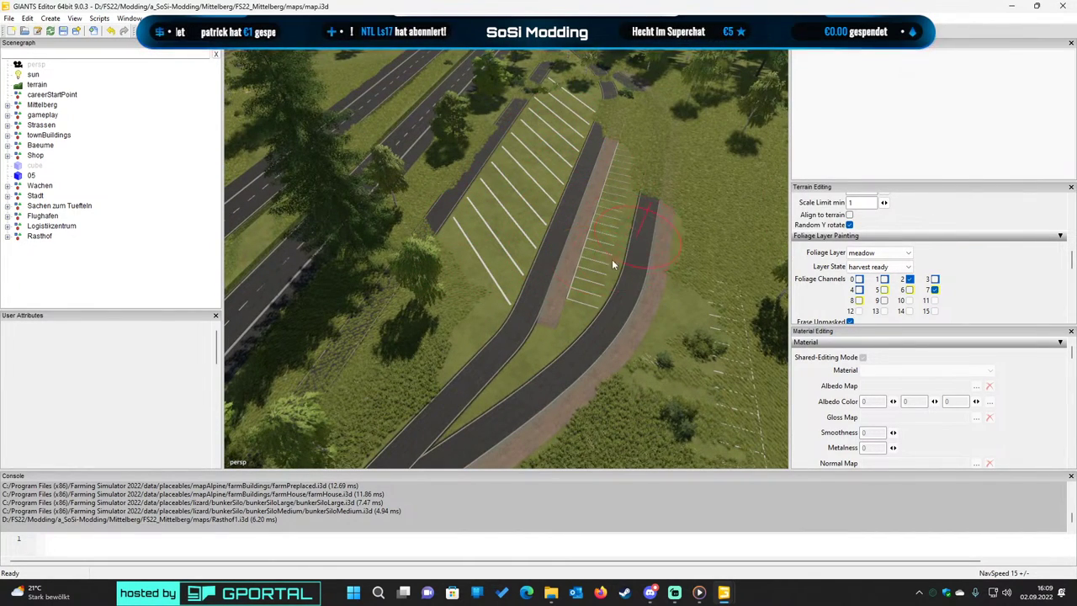
right_drag(612, 260, 568, 235)
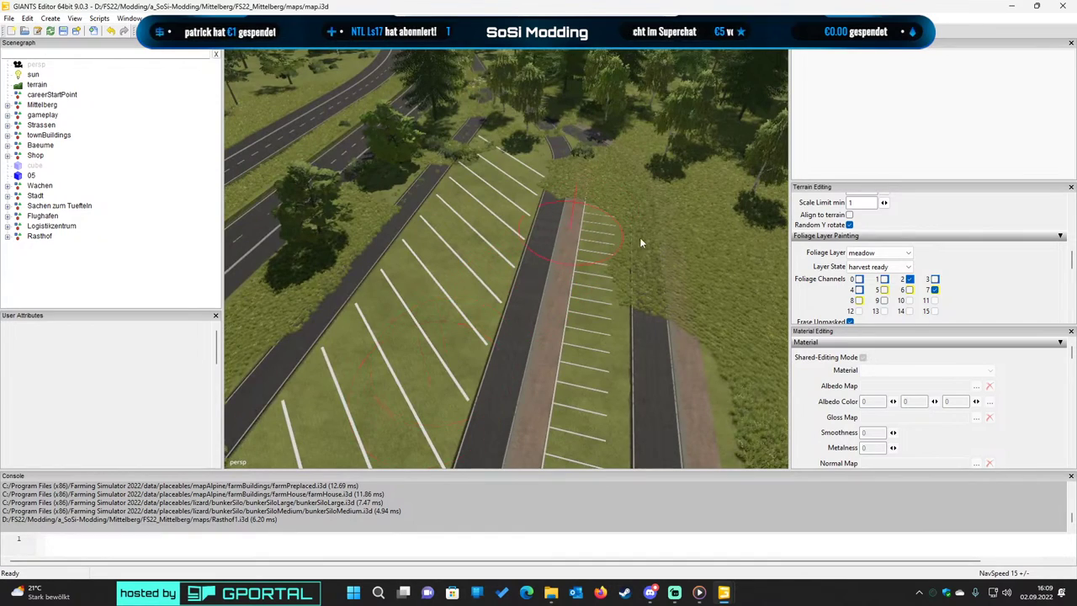
right_drag(485, 407, 461, 302)
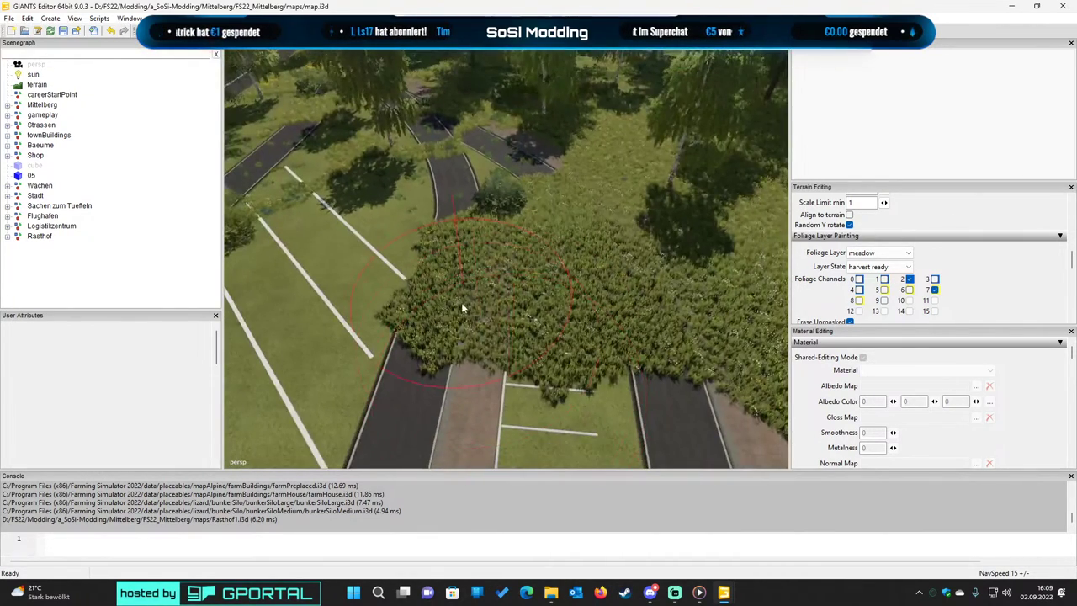
drag(461, 302, 572, 276)
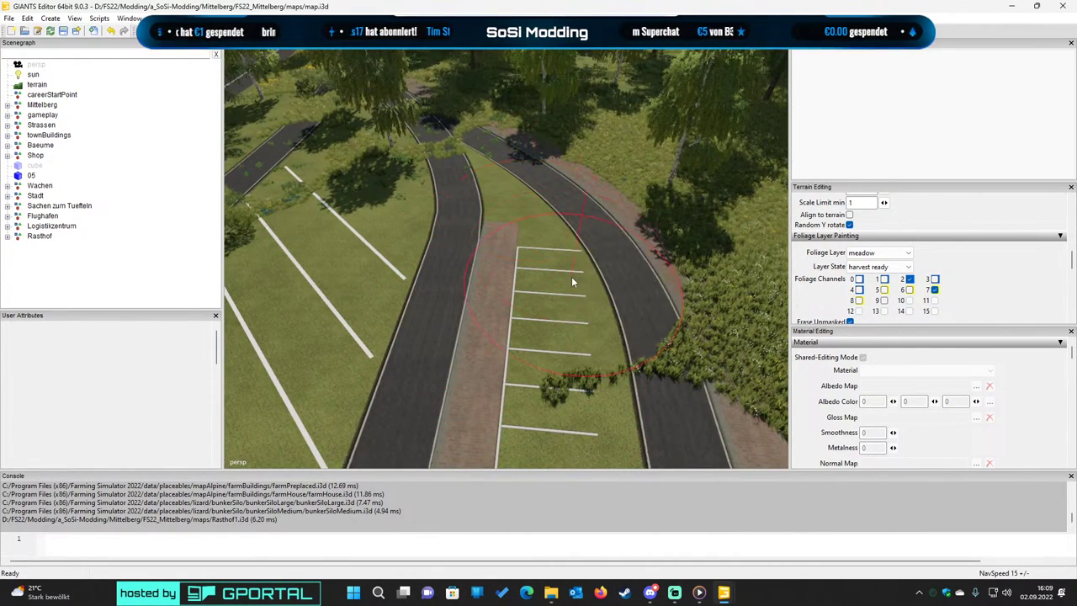
Step: Clear the foliage strip across the curved road and the bushes under the large tree
right_drag(561, 361, 533, 323)
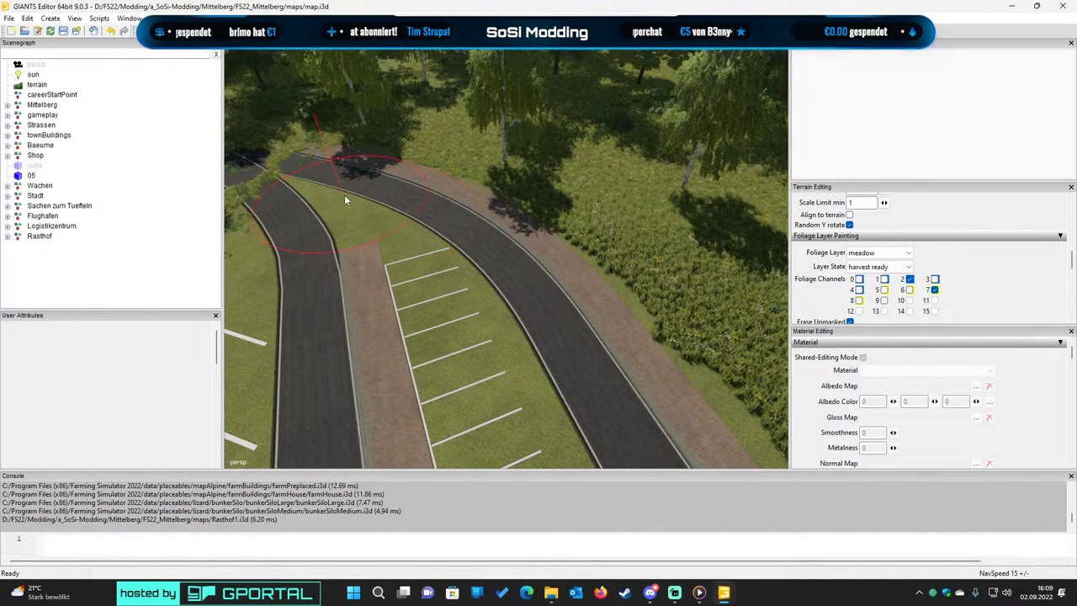
mouse_move(345, 194)
right_down()
mouse_move(544, 238)
mouse_move(462, 278)
right_up()
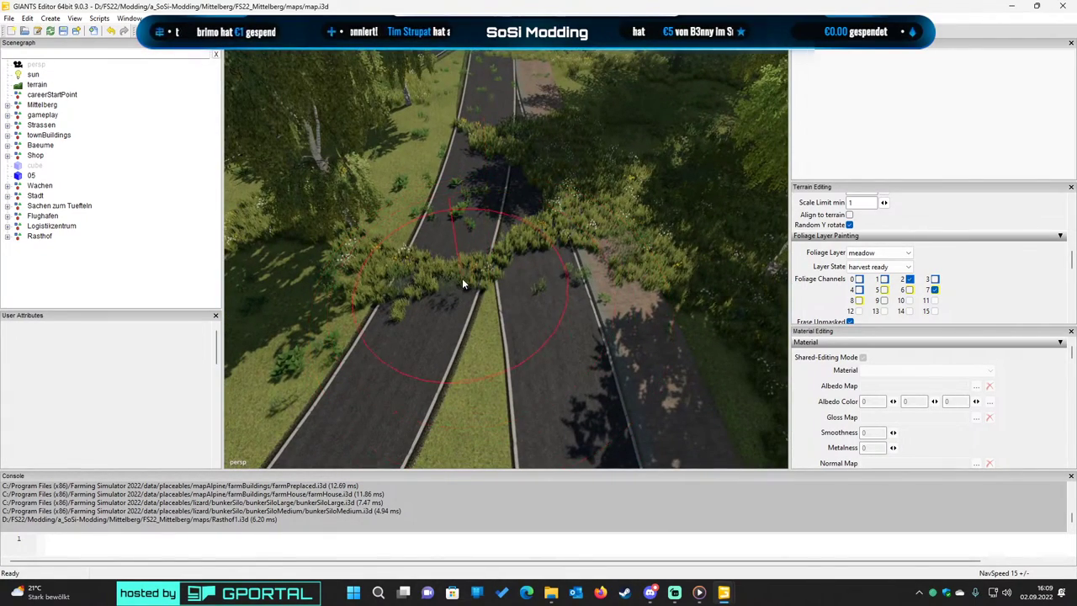
drag(462, 278, 516, 135)
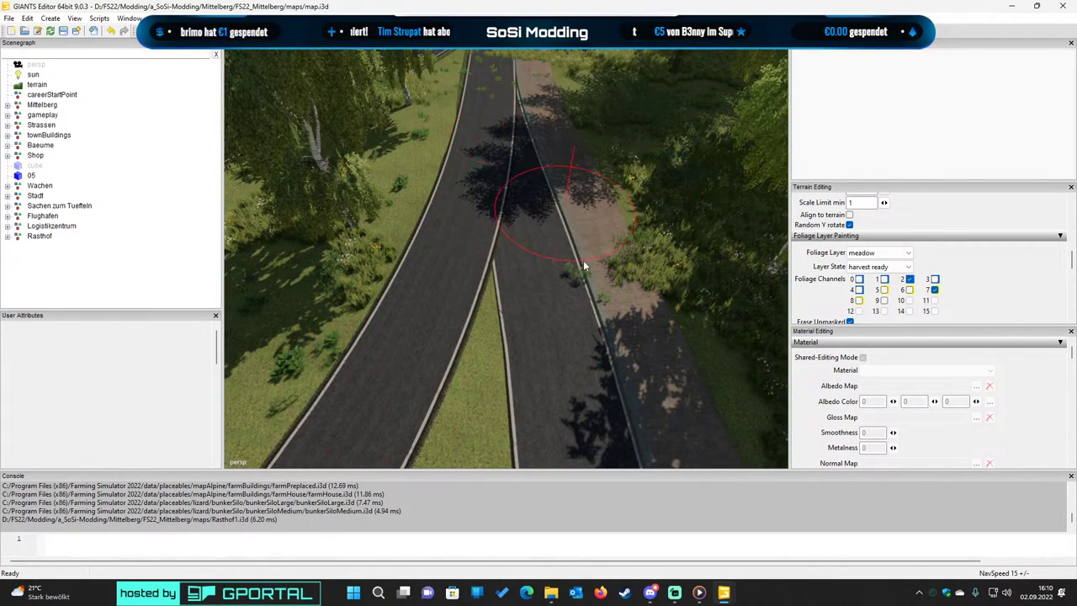
right_drag(591, 318, 434, 334)
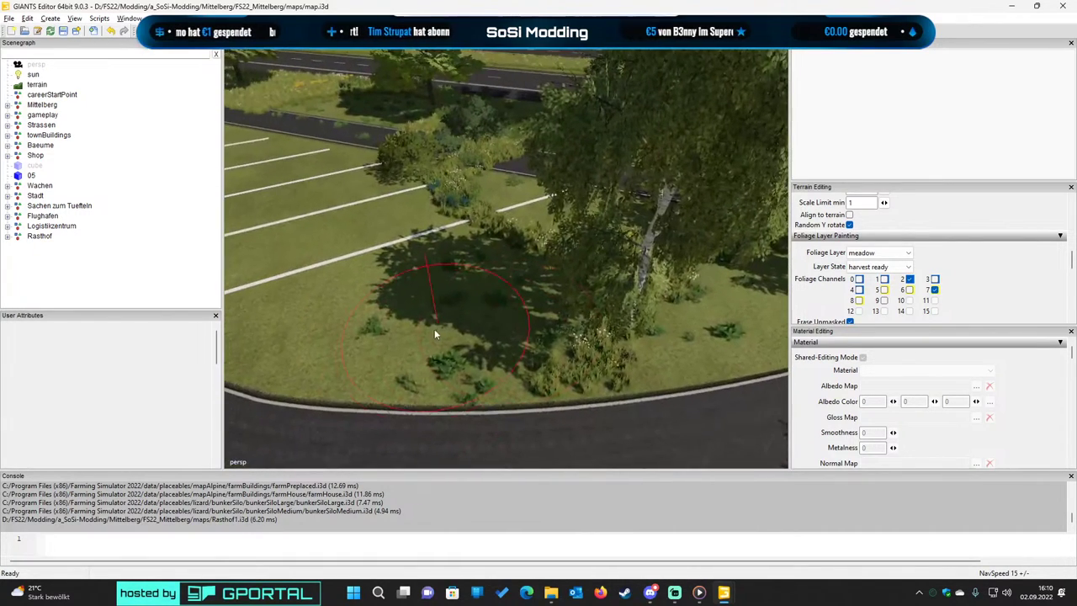
drag(434, 334, 392, 157)
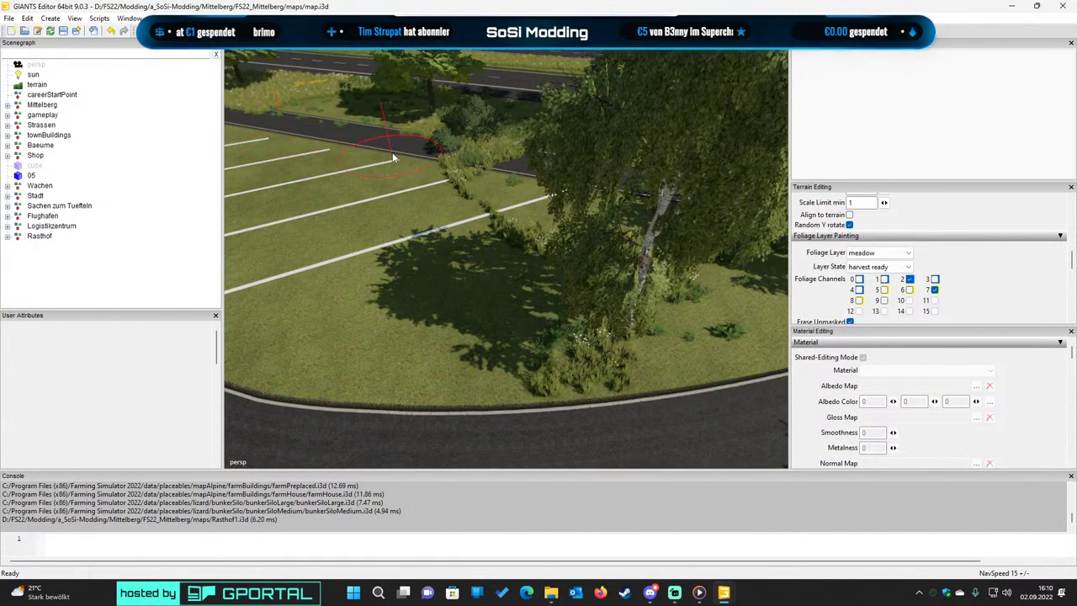
drag(404, 134, 452, 391)
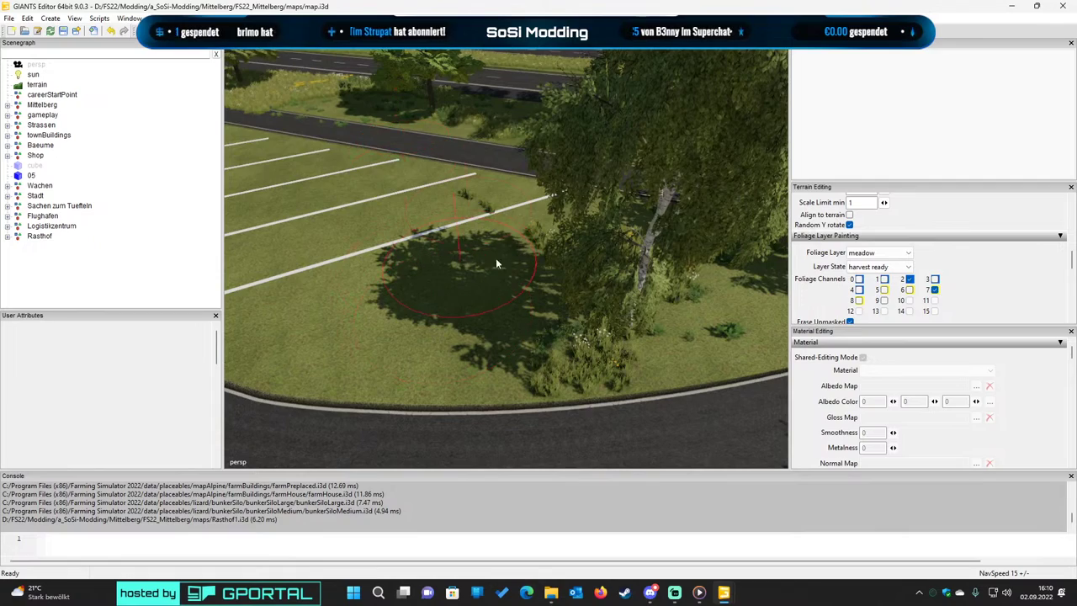
mouse_move(452, 392)
right_down()
mouse_move(431, 339)
mouse_move(623, 482)
right_up()
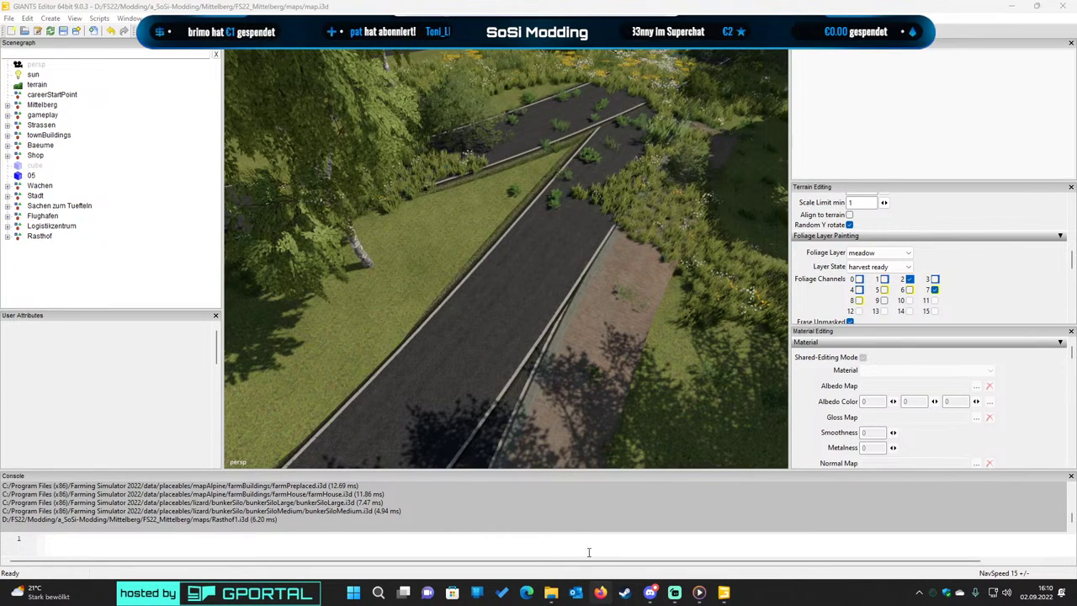
Step: Open a new private Firefox window and type 'steyr feuer' as a search
right_click(600, 592)
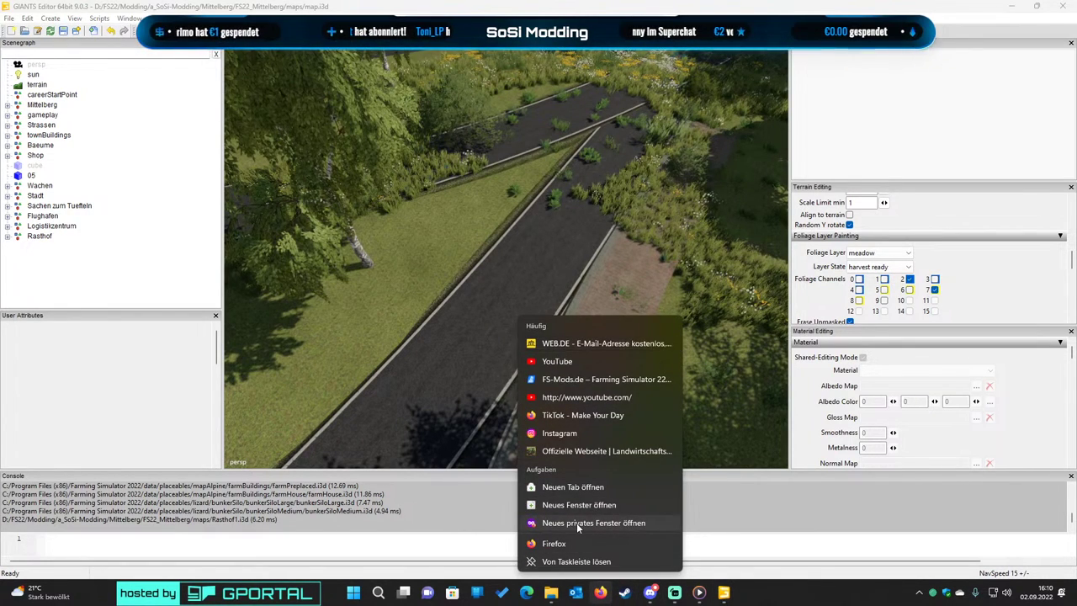
click(577, 523)
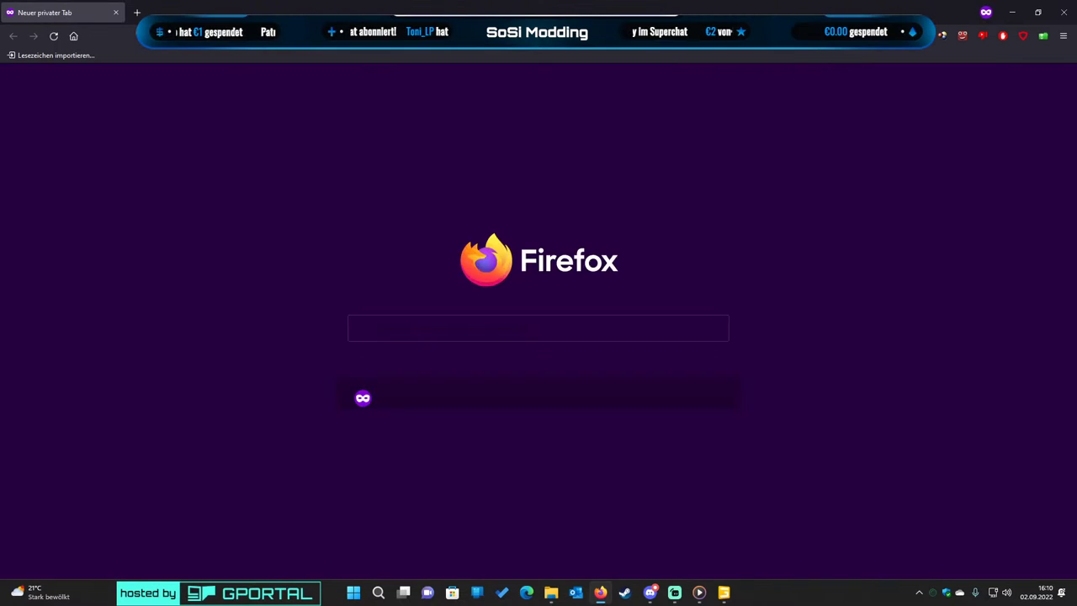
text(steyr f)
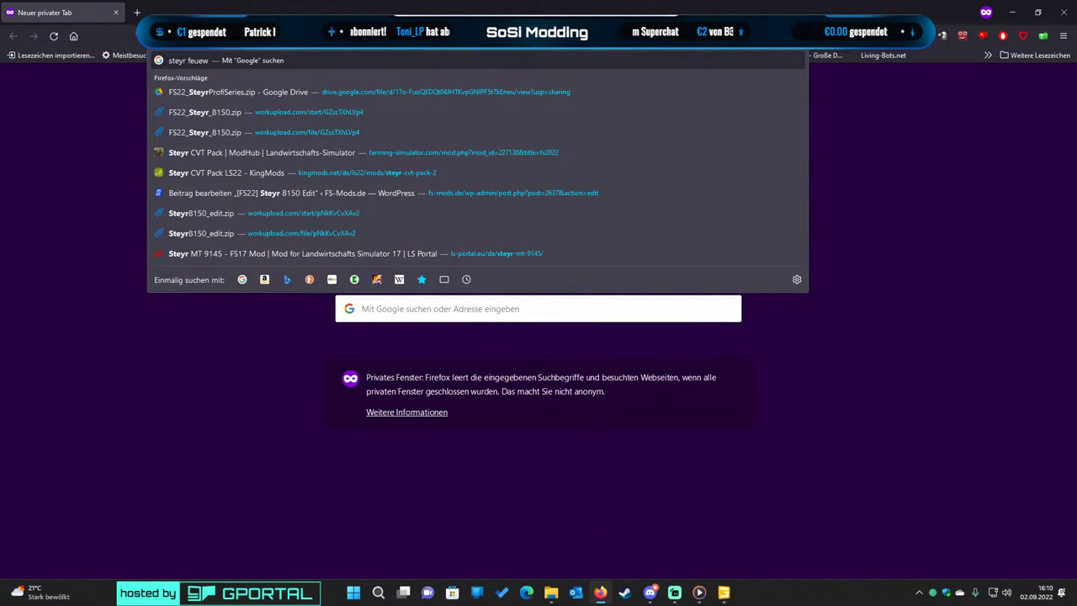
text(eue)
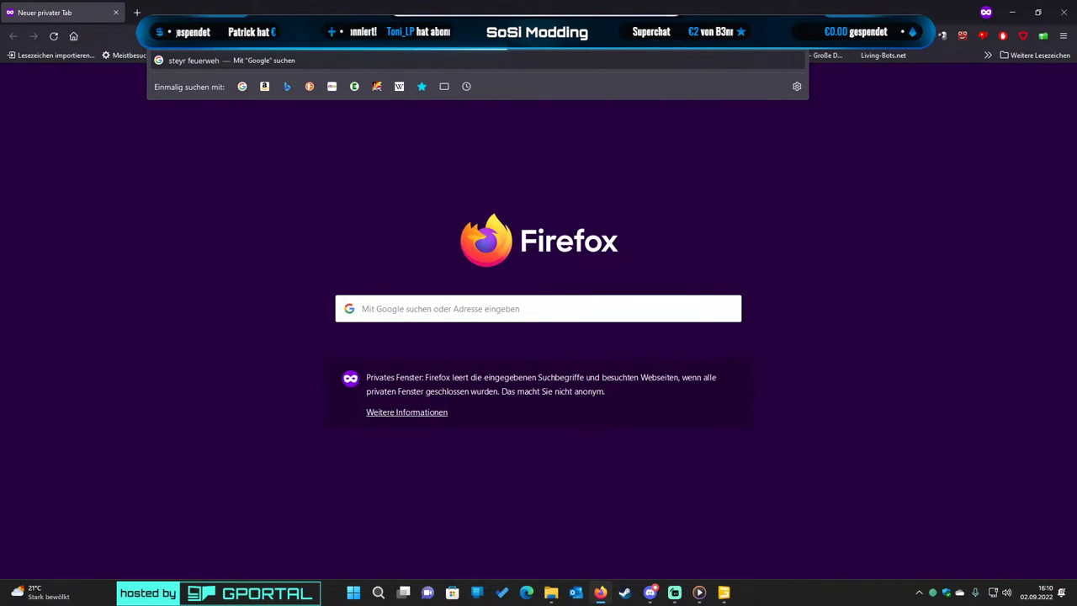
text(r)
Step: Run the Google search for steyr feuerwehr, accept cookies, and show image results
key(Return)
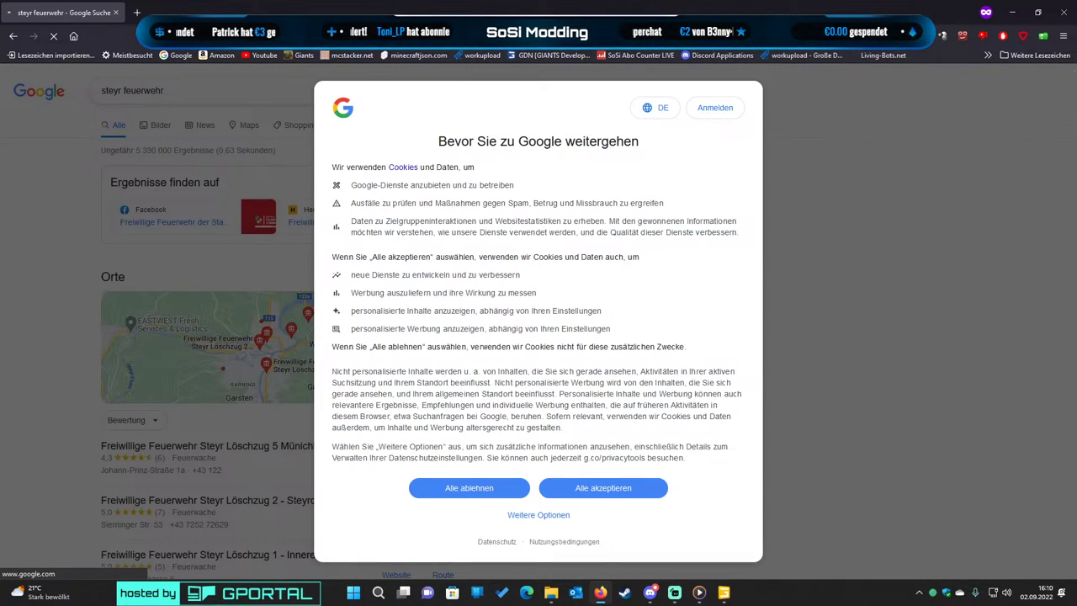
click(603, 488)
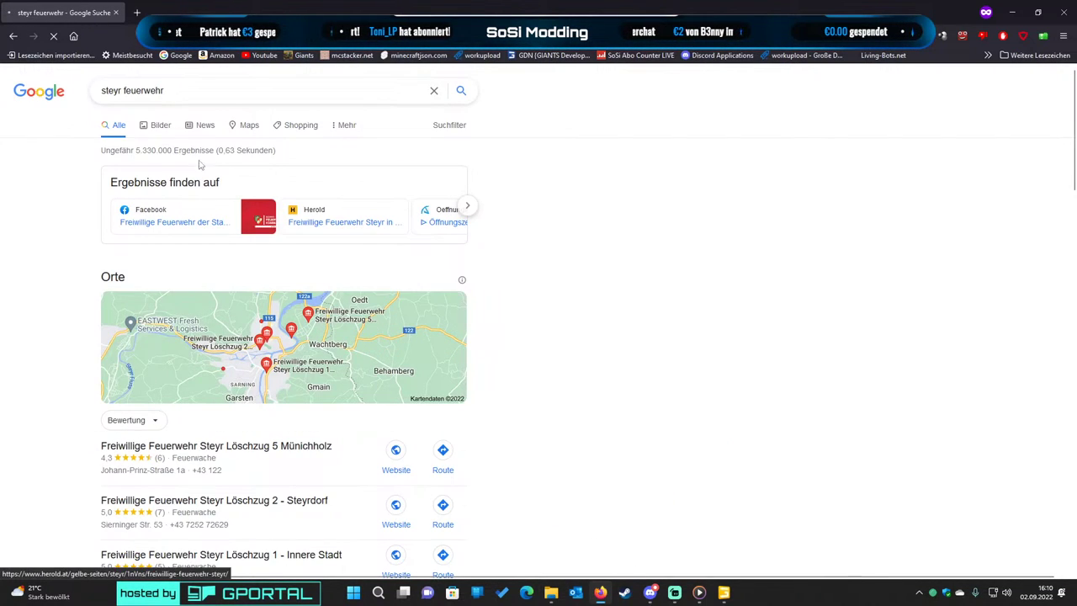
click(159, 130)
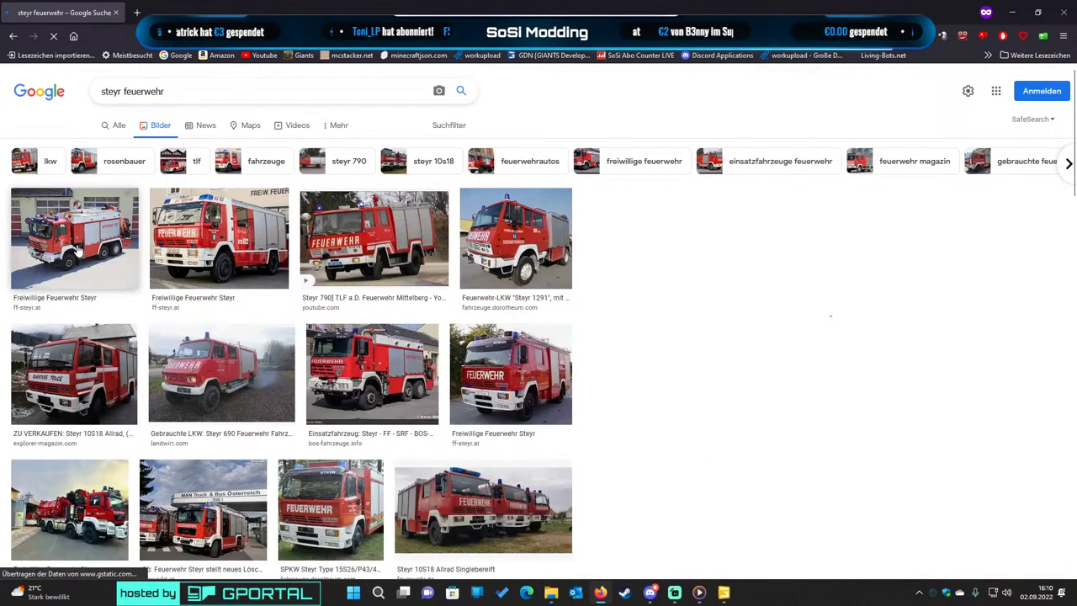
Step: Preview Steyr fire-truck images such as the 790 TLF Mittelberg, 1291, 690 and SRF
click(78, 250)
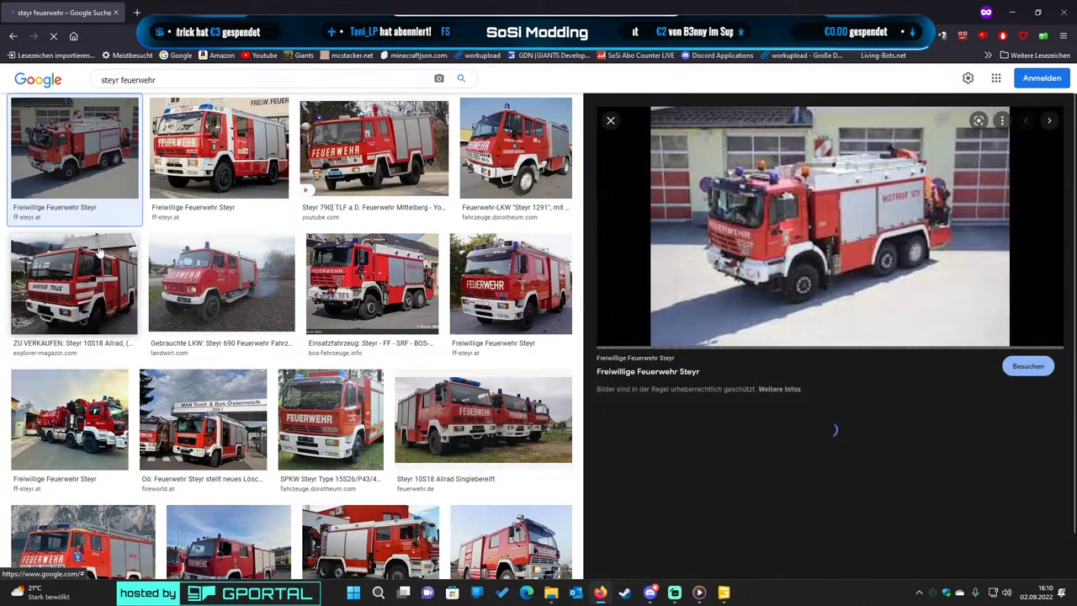
click(223, 158)
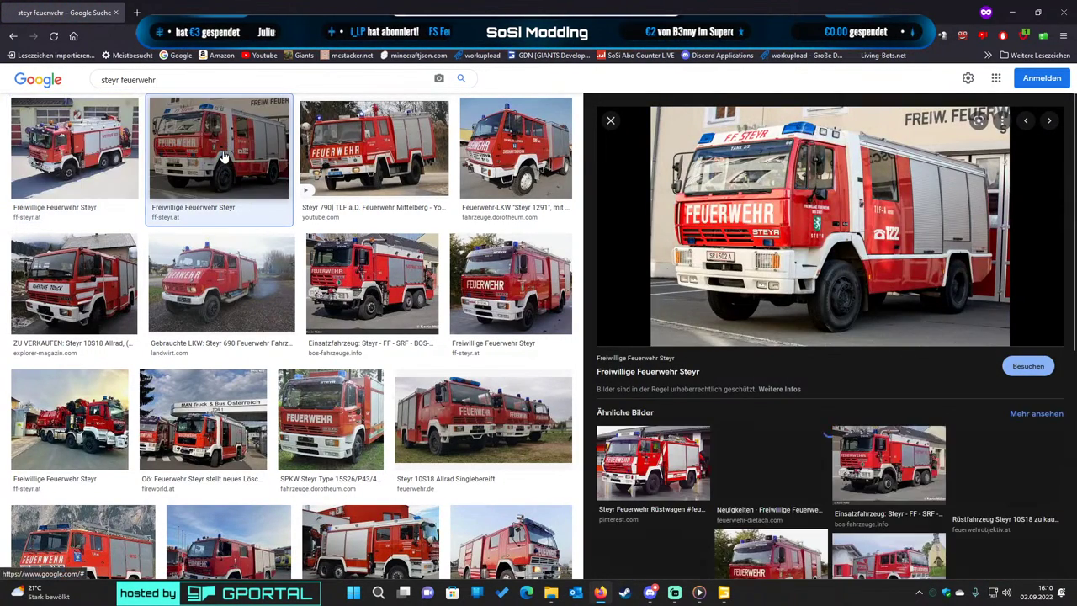
click(355, 128)
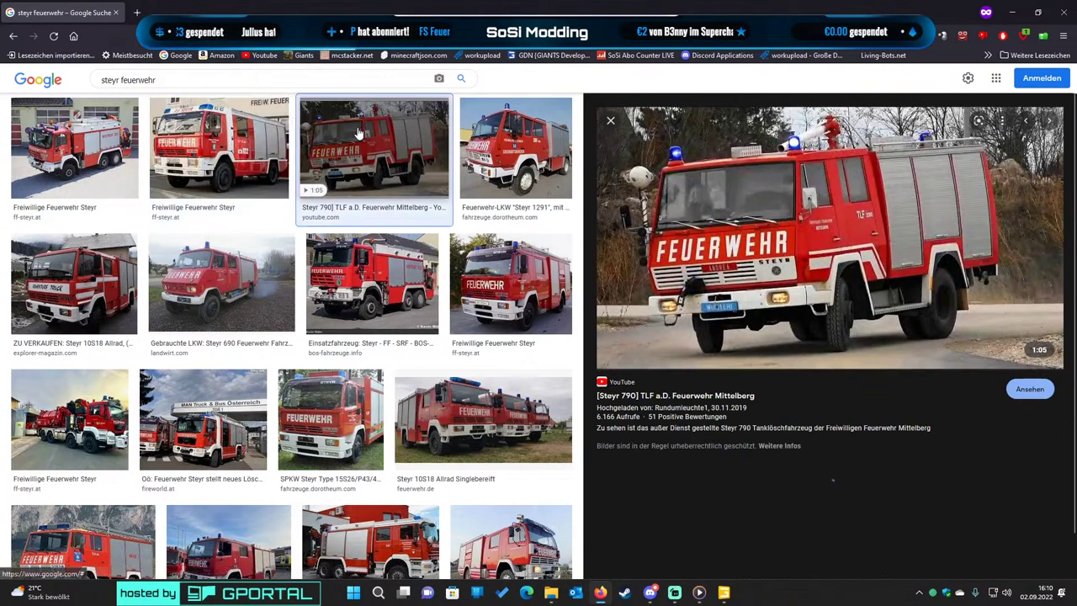
click(515, 147)
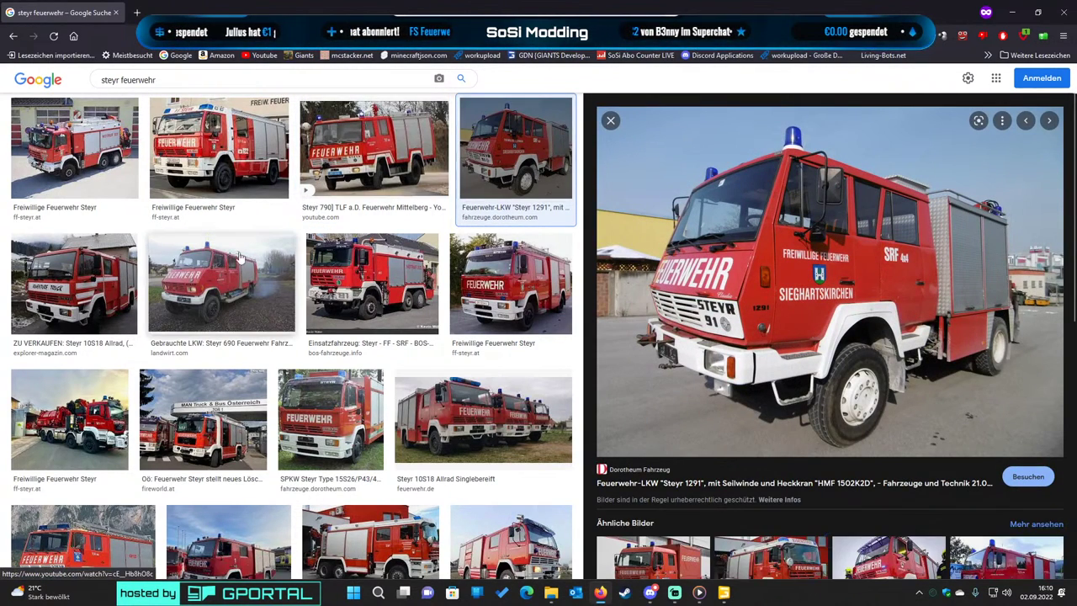
click(74, 283)
click(197, 287)
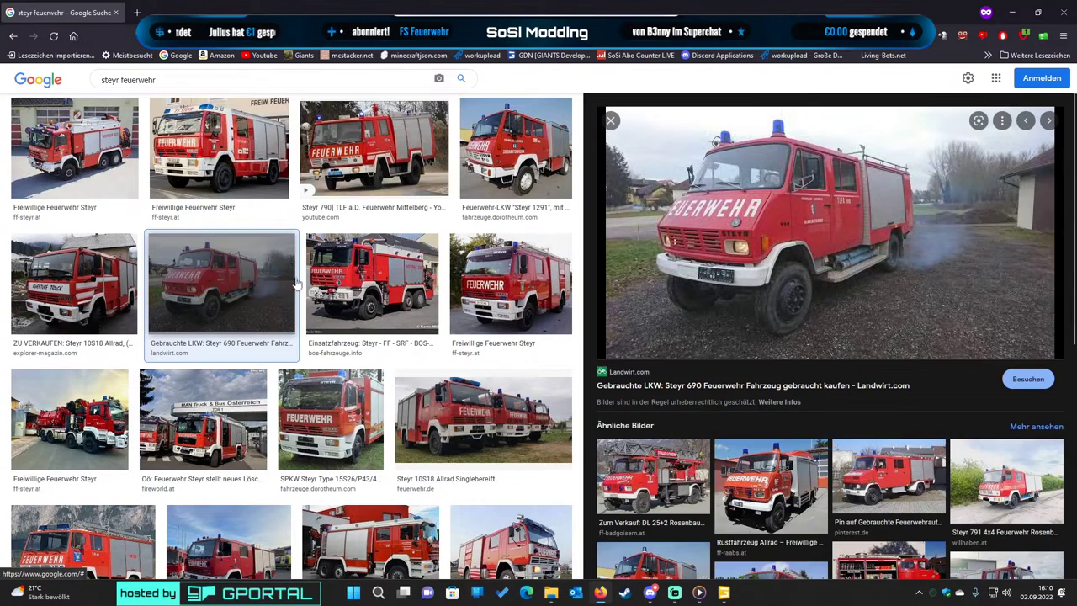
click(354, 289)
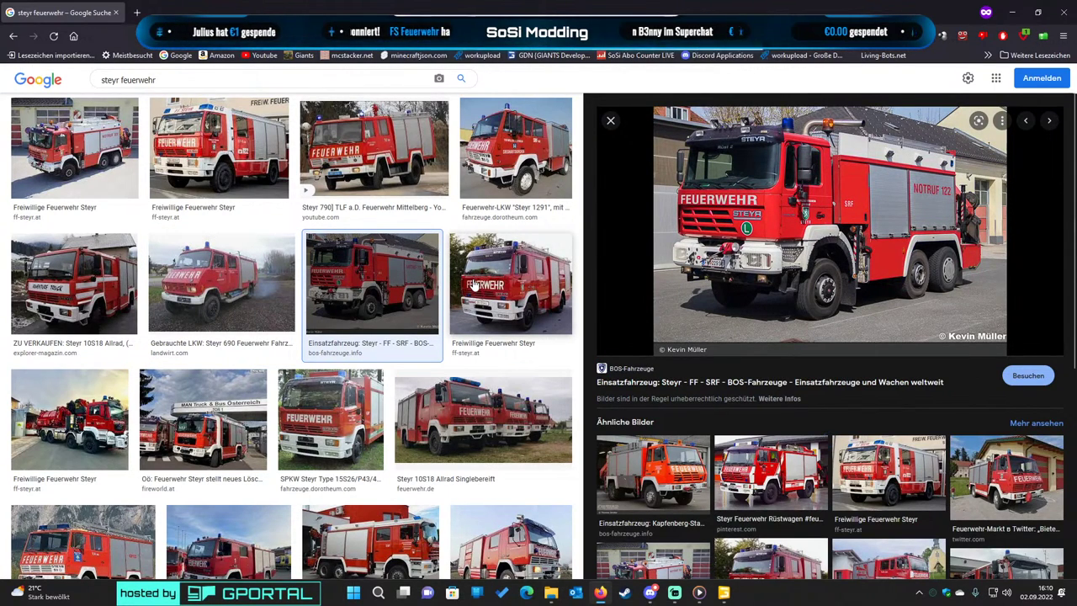
click(480, 285)
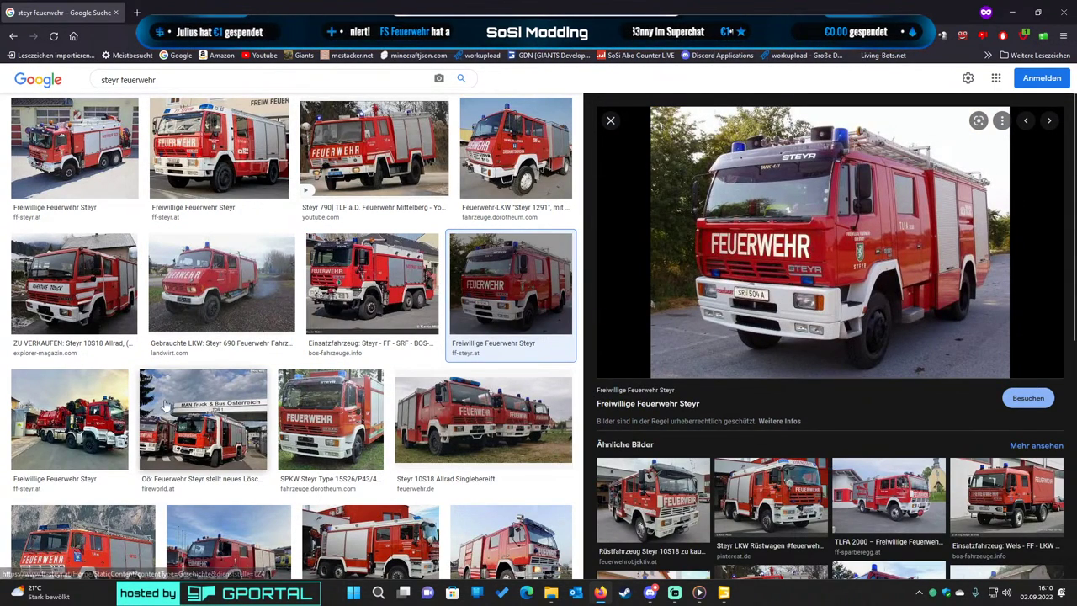
Step: Preview the crane truck and SPKW Steyr Type 15S26 images, then return to GIANTS Editor
drag(101, 429, 116, 436)
click(109, 434)
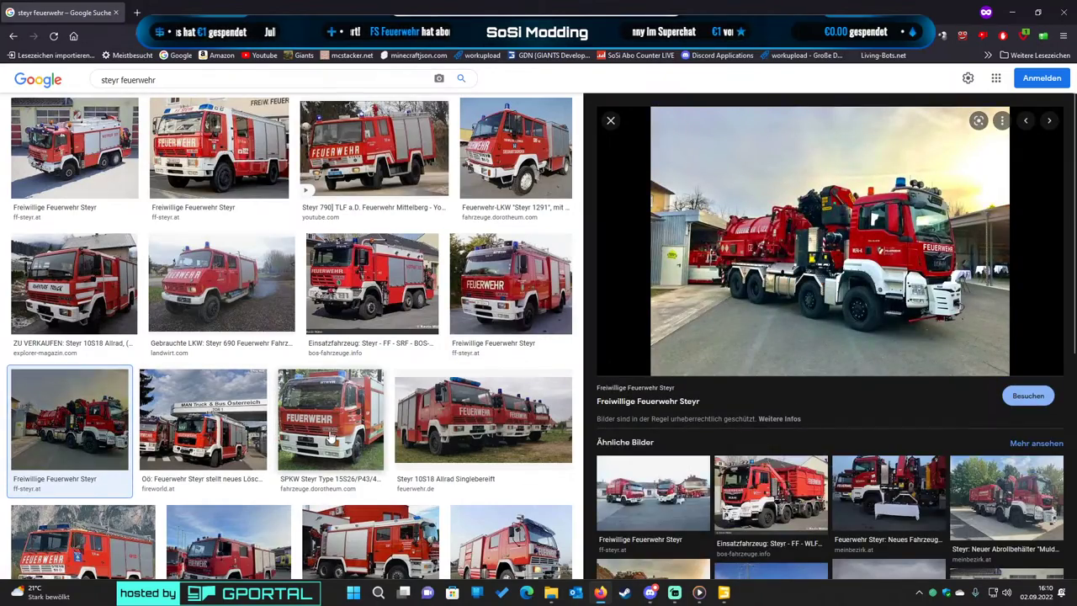
click(335, 436)
scroll(411, 421, down, 1)
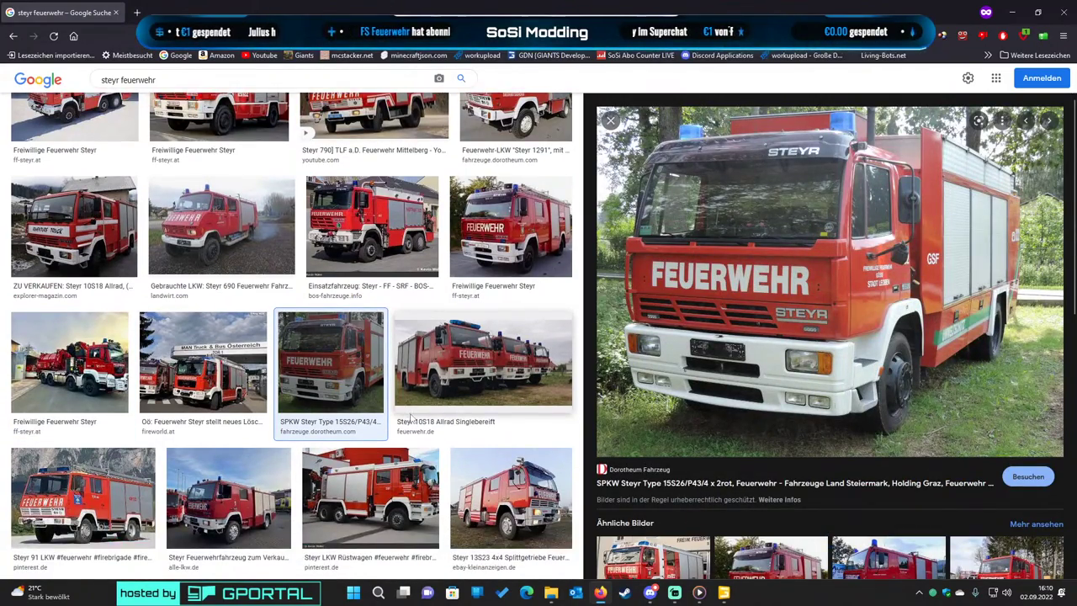
scroll(412, 421, down, 1)
scroll(413, 421, down, 2)
key(alt+Tab)
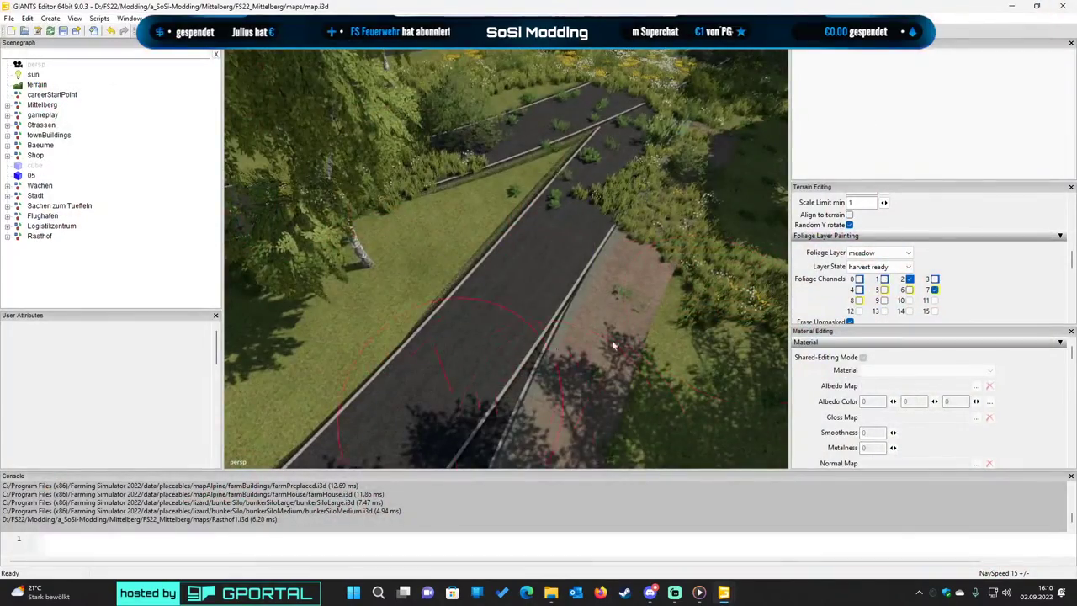
right_drag(553, 296, 520, 336)
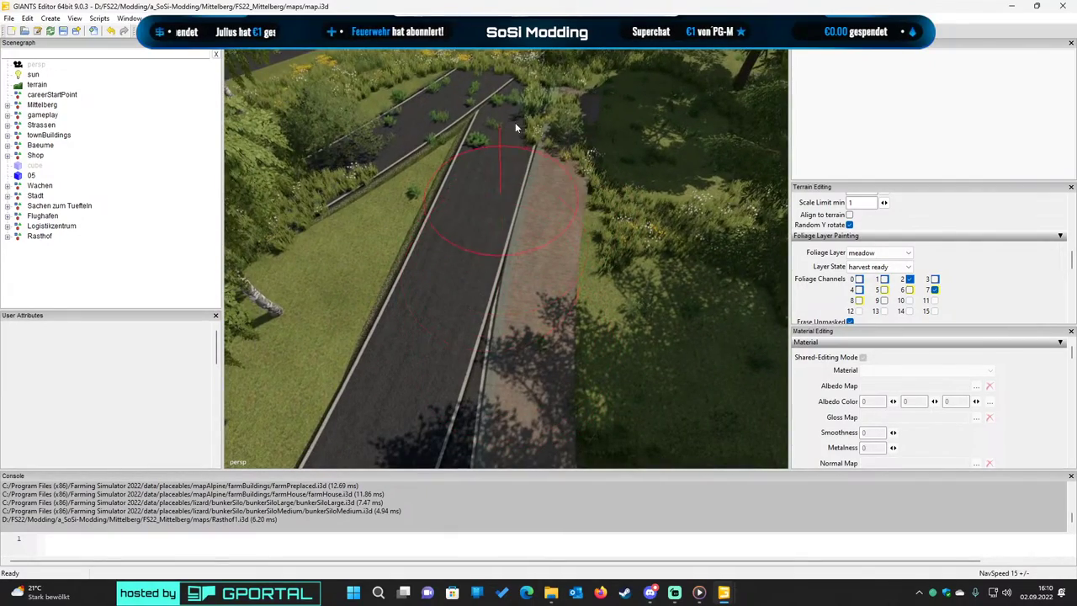
mouse_move(458, 153)
right_down()
mouse_move(400, 300)
mouse_move(568, 416)
right_up()
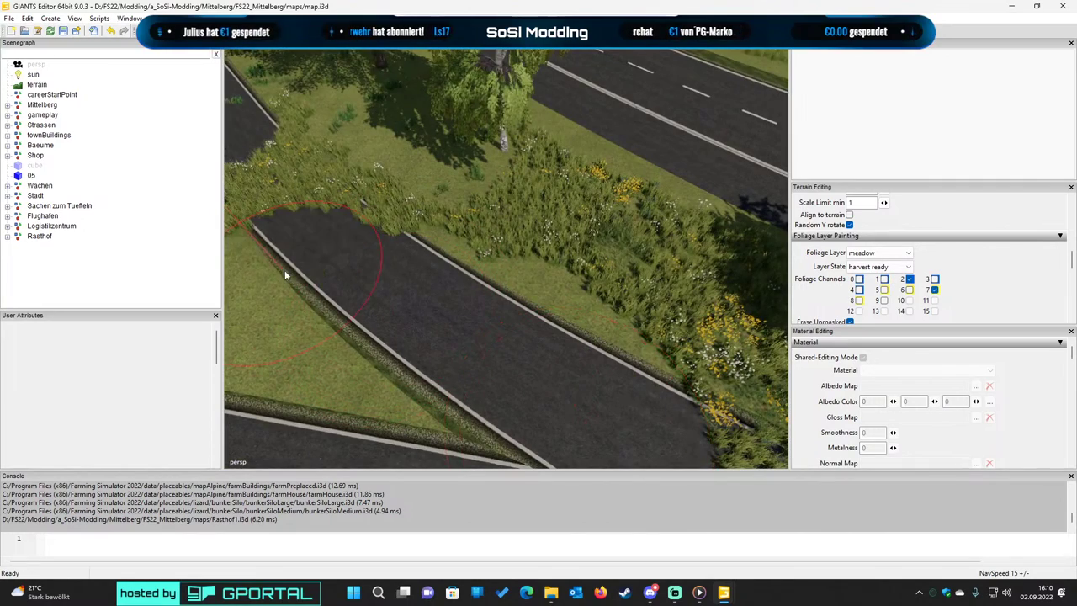
mouse_move(257, 180)
right_down()
mouse_move(388, 341)
mouse_move(438, 363)
mouse_move(444, 244)
mouse_move(426, 311)
mouse_move(399, 218)
right_up()
mouse_move(367, 258)
right_down()
mouse_move(351, 285)
mouse_move(490, 275)
mouse_move(590, 246)
mouse_move(602, 262)
mouse_move(445, 308)
right_up()
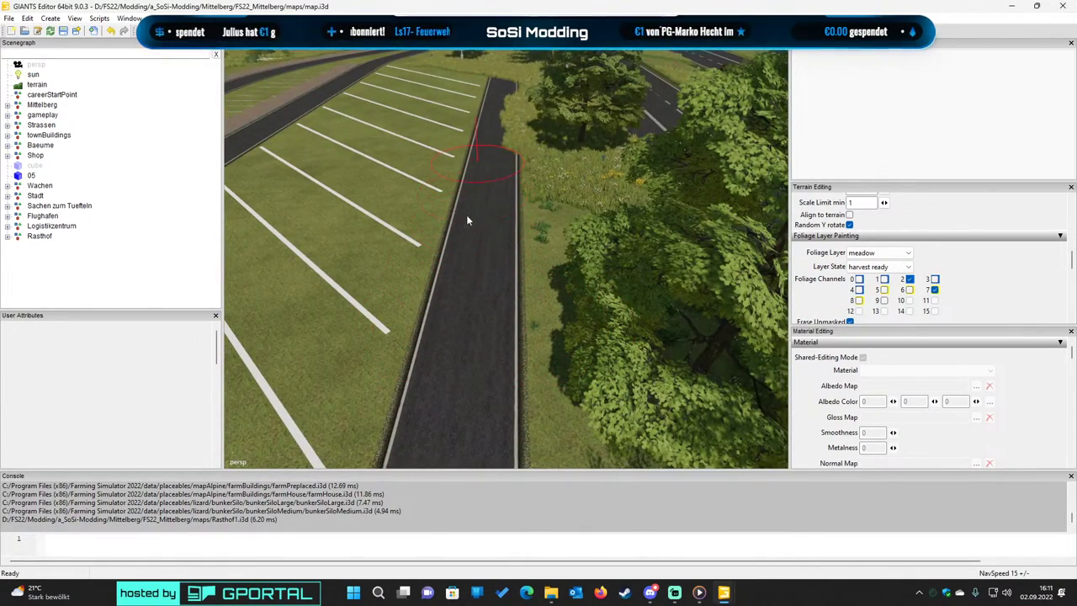
mouse_move(527, 240)
right_down()
mouse_move(522, 313)
mouse_move(455, 371)
right_up()
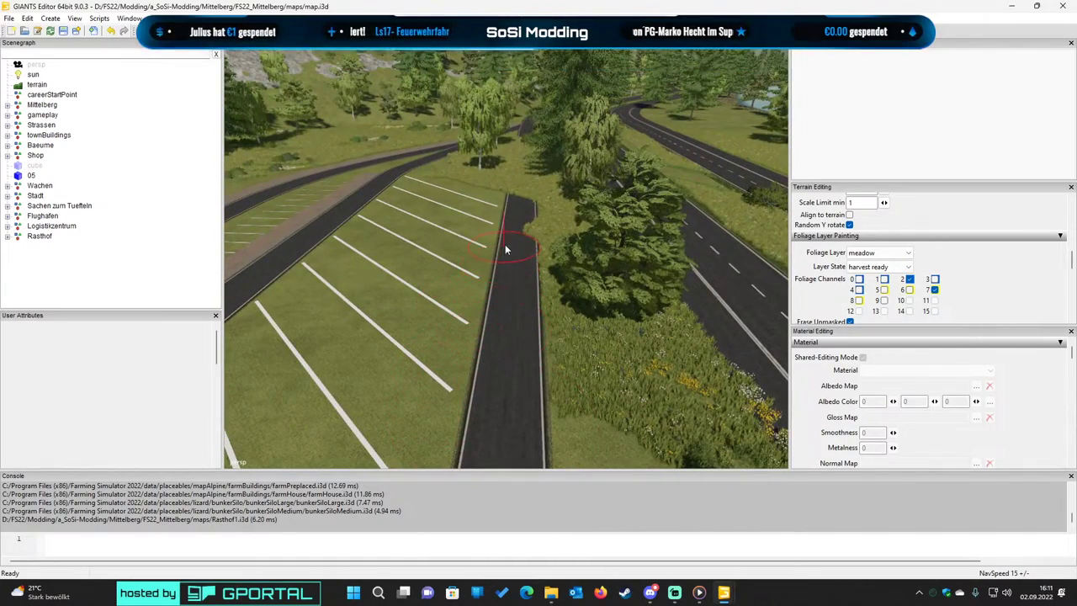
mouse_move(508, 226)
right_down()
mouse_move(476, 292)
mouse_move(499, 271)
mouse_move(437, 228)
right_up()
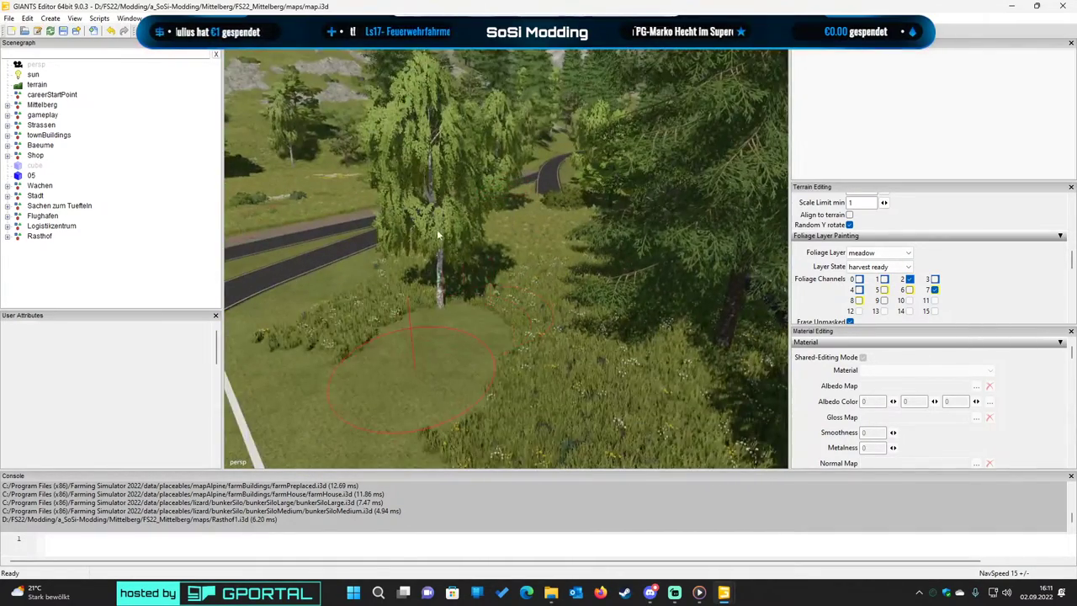
right_drag(414, 334, 510, 337)
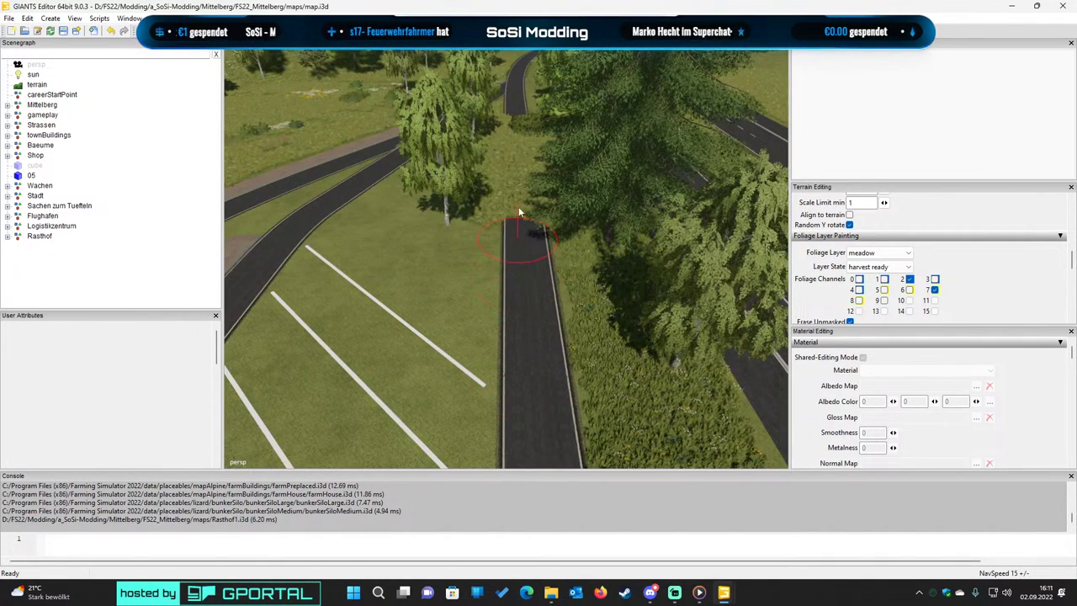
mouse_move(516, 143)
right_down()
mouse_move(346, 310)
mouse_move(396, 317)
mouse_move(360, 303)
right_up()
mouse_move(526, 248)
right_down()
mouse_move(476, 374)
mouse_move(410, 286)
mouse_move(426, 194)
mouse_move(512, 296)
mouse_move(500, 335)
mouse_move(570, 191)
mouse_move(566, 382)
mouse_move(536, 310)
right_up()
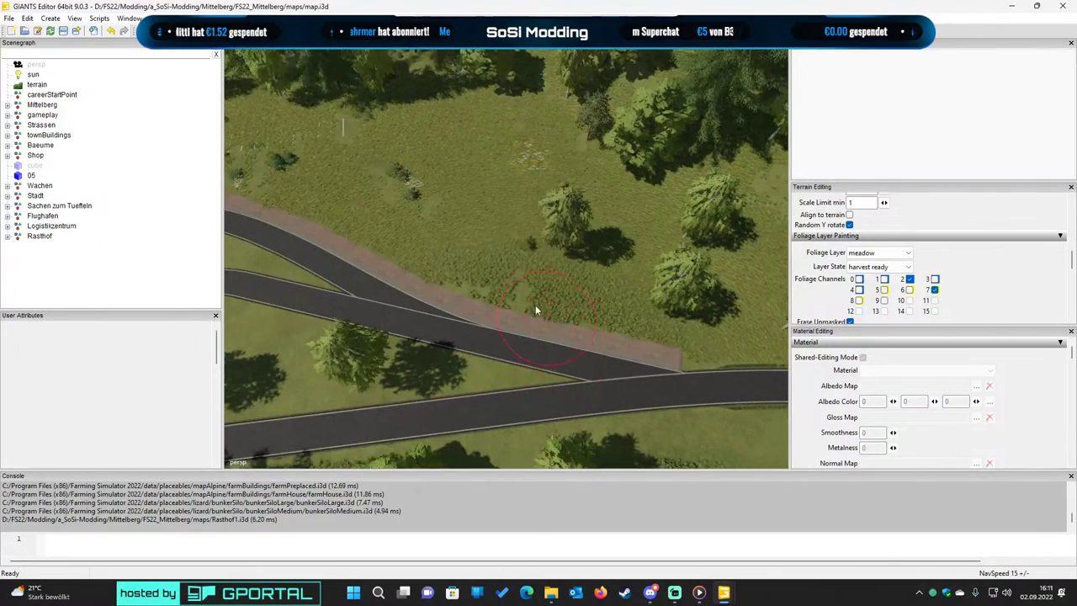
Step: Brush-erase the tall grass beside the angled parking bays and a dense meadow patch nearby
right_drag(530, 154, 347, 139)
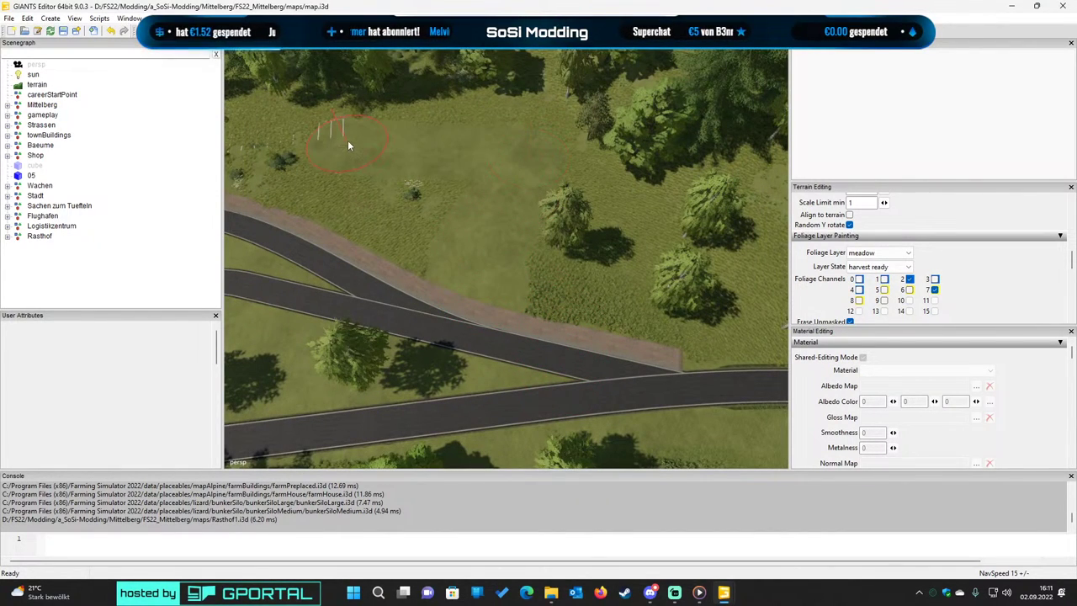
right_drag(385, 241, 569, 293)
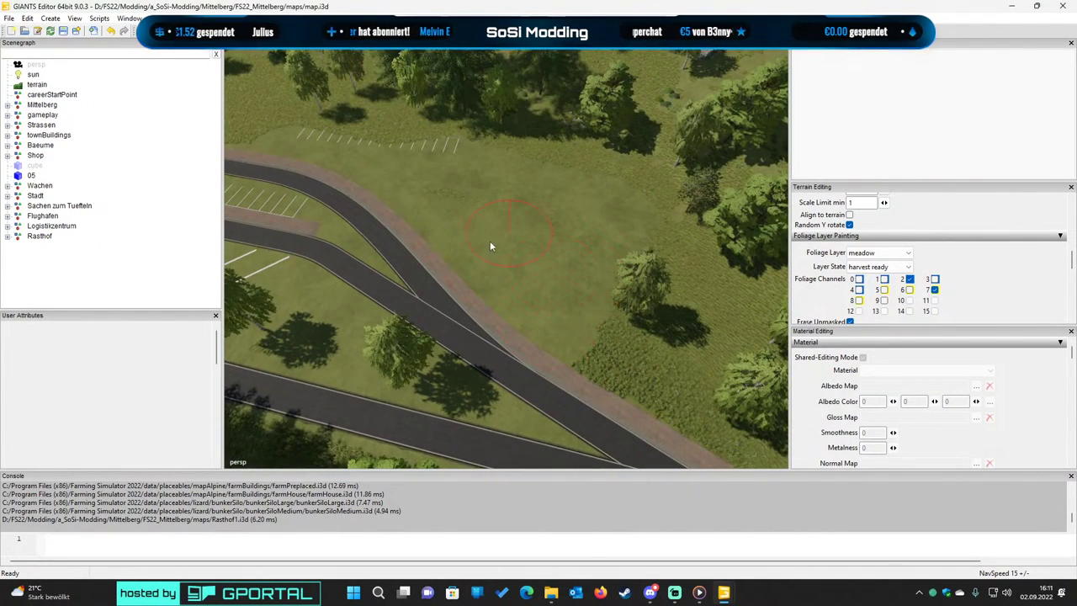
mouse_move(459, 236)
right_down()
mouse_move(507, 272)
mouse_move(397, 210)
mouse_move(550, 181)
mouse_move(602, 312)
right_up()
mouse_move(600, 312)
mouse_down()
mouse_move(617, 192)
mouse_move(361, 159)
mouse_up()
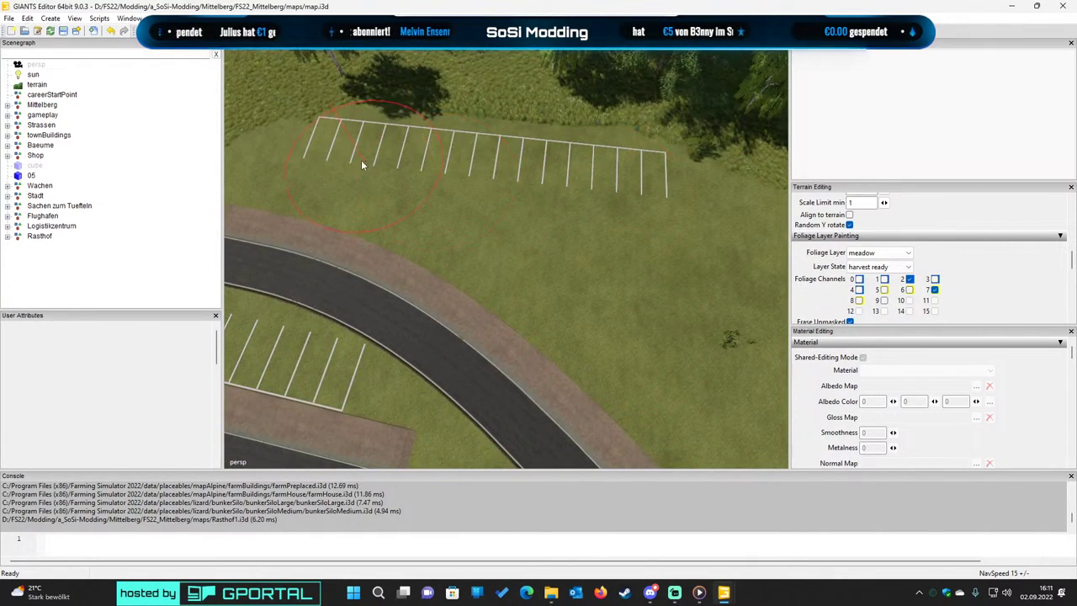
right_drag(691, 377, 640, 421)
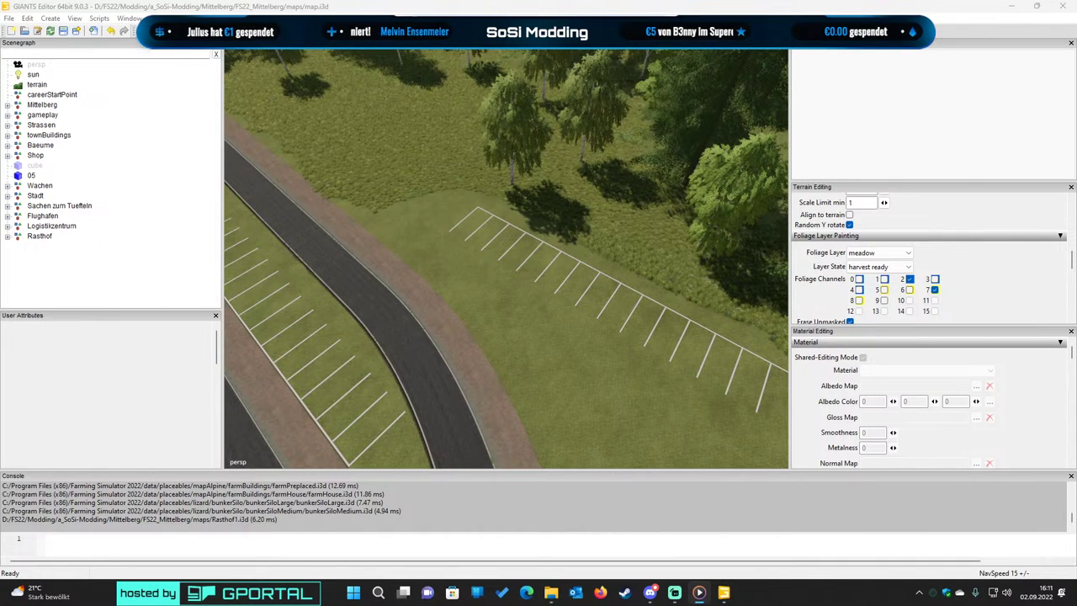
mouse_move(502, 320)
right_down()
mouse_move(485, 305)
mouse_move(571, 281)
mouse_move(447, 322)
mouse_move(637, 330)
mouse_move(460, 327)
right_up()
ctrl+drag(271, 206, 553, 305)
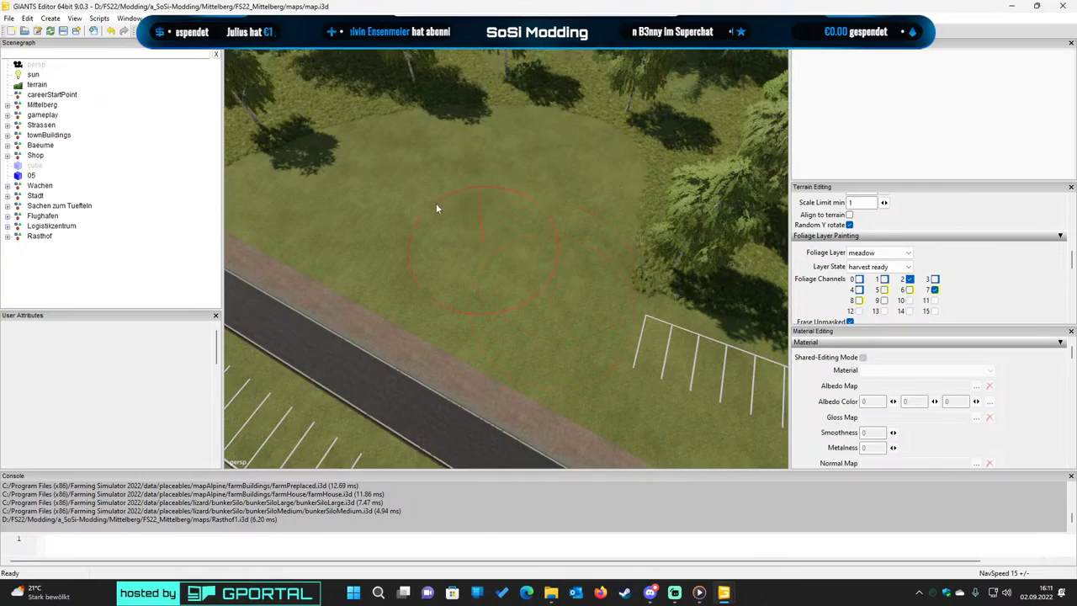
mouse_move(436, 209)
right_down()
mouse_move(548, 312)
mouse_move(429, 303)
mouse_move(624, 204)
mouse_move(527, 264)
mouse_move(528, 182)
mouse_move(439, 260)
right_up()
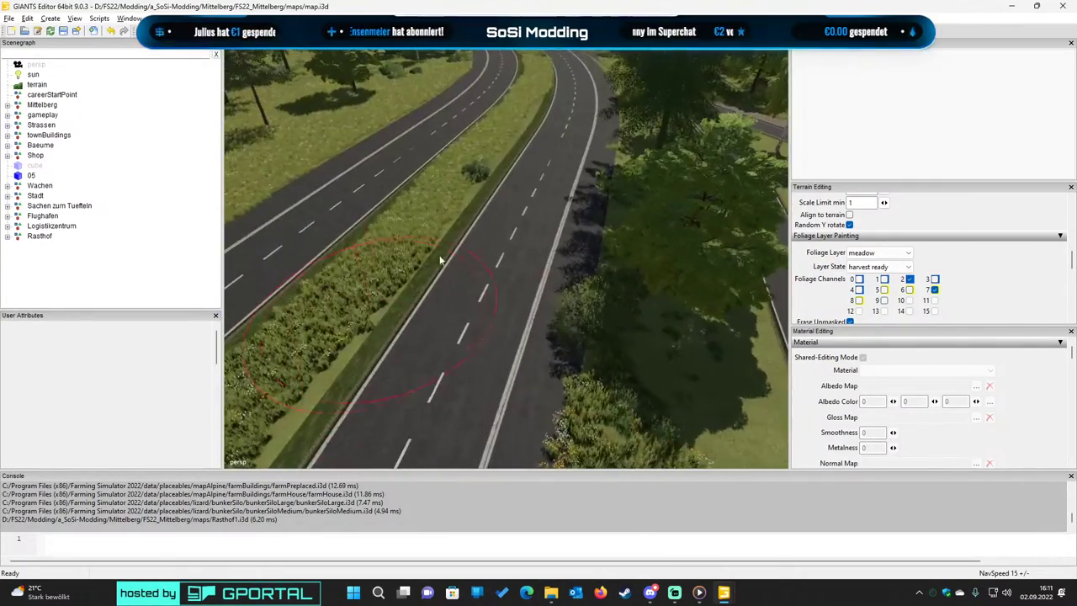
right_drag(508, 305, 531, 359)
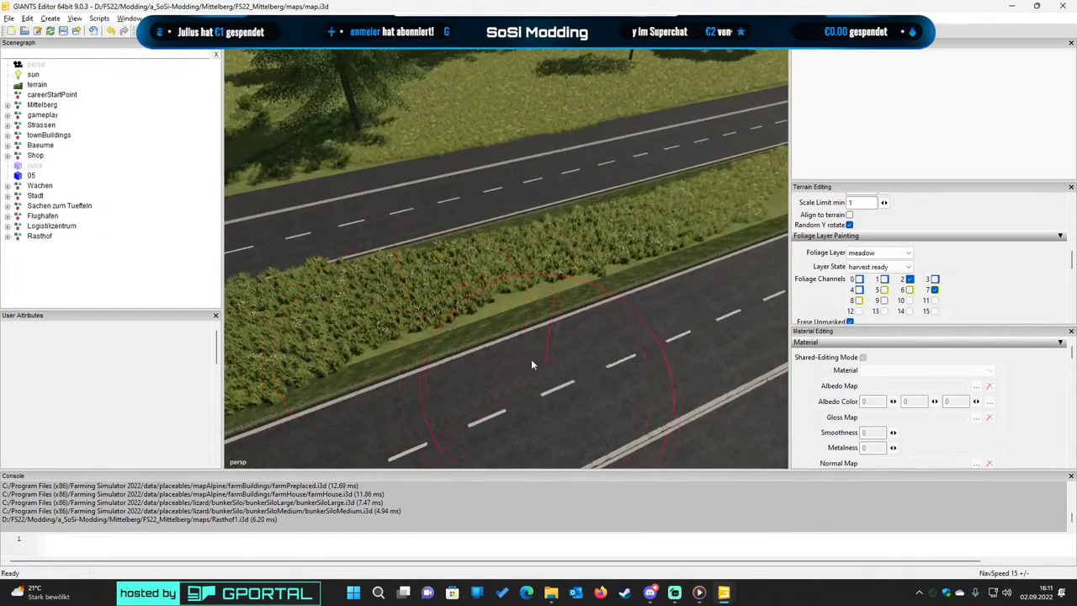
right_drag(506, 307, 563, 210)
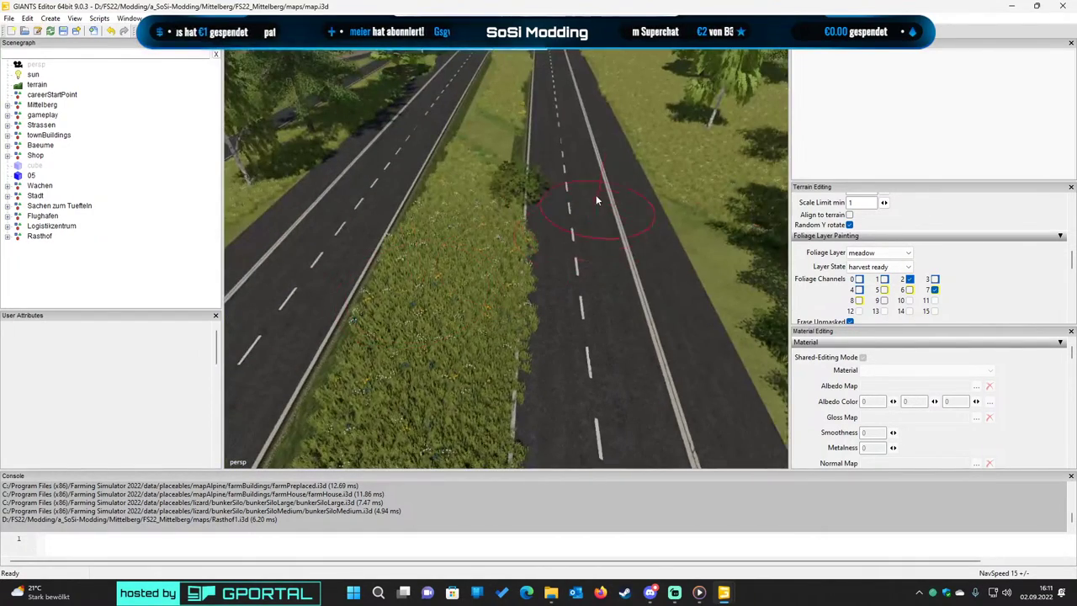
mouse_move(586, 433)
right_down()
mouse_move(566, 202)
mouse_move(507, 307)
right_up()
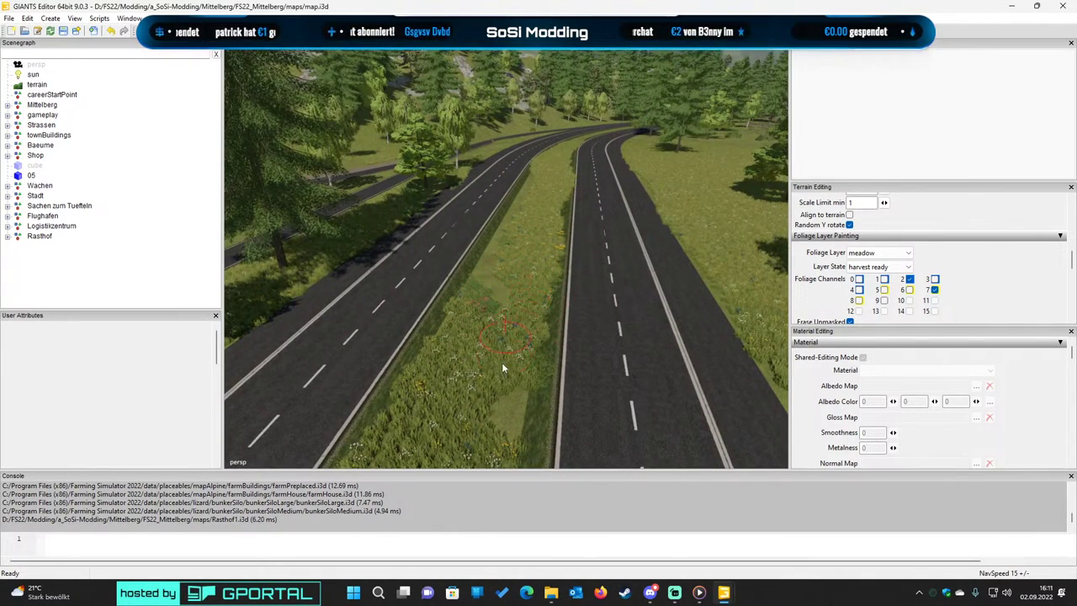
scroll(508, 364, up, 3)
mouse_move(504, 343)
right_down()
mouse_move(551, 204)
mouse_move(475, 248)
right_up()
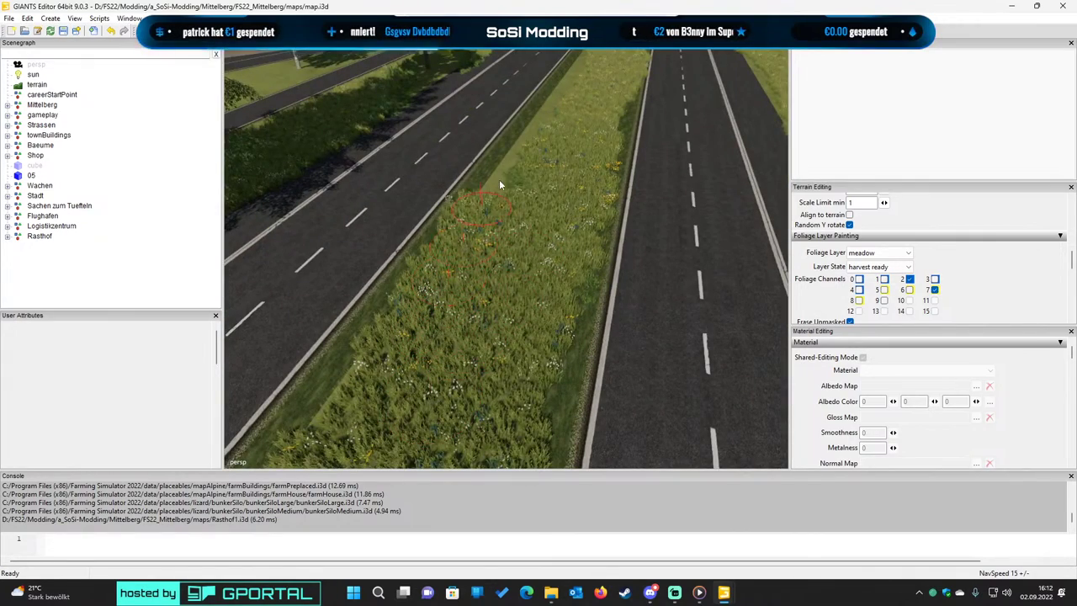
right_drag(500, 179, 466, 281)
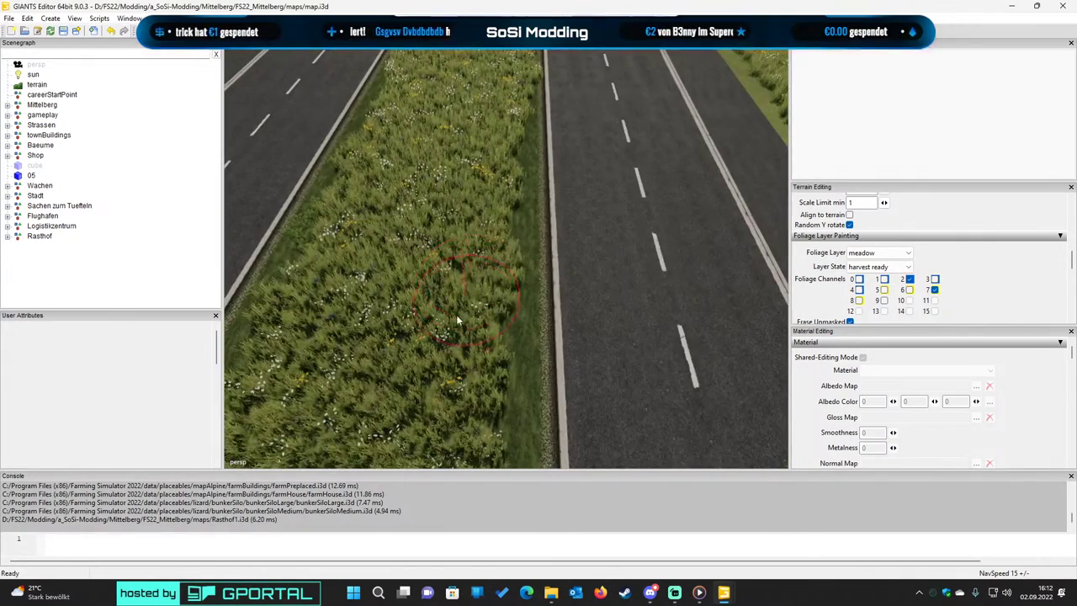
scroll(465, 263, down, 5)
scroll(476, 361, down, 3)
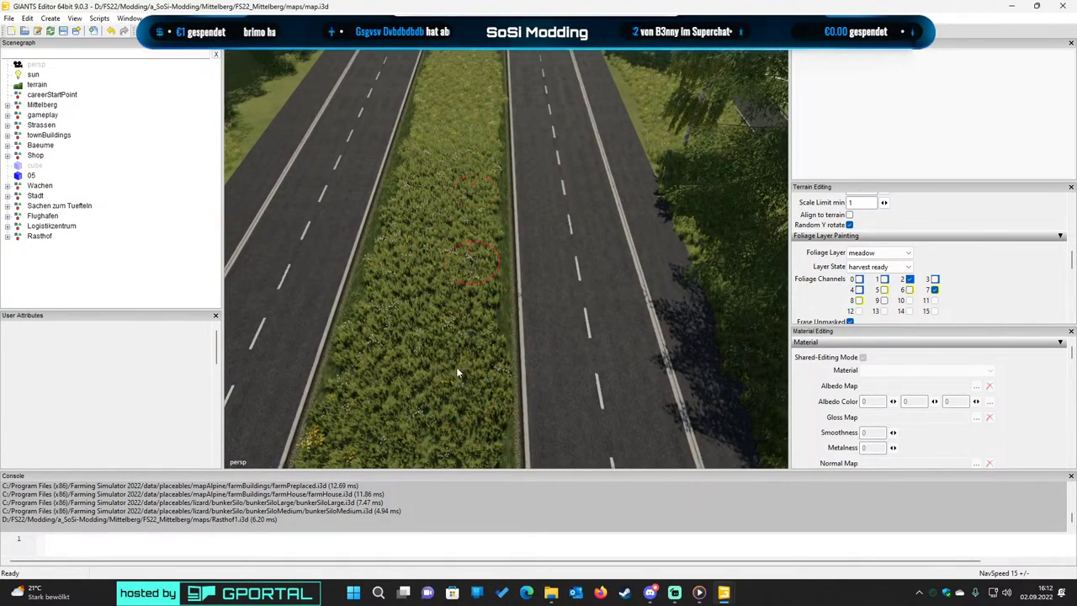
mouse_move(456, 367)
right_down()
mouse_move(435, 315)
mouse_move(378, 254)
right_up()
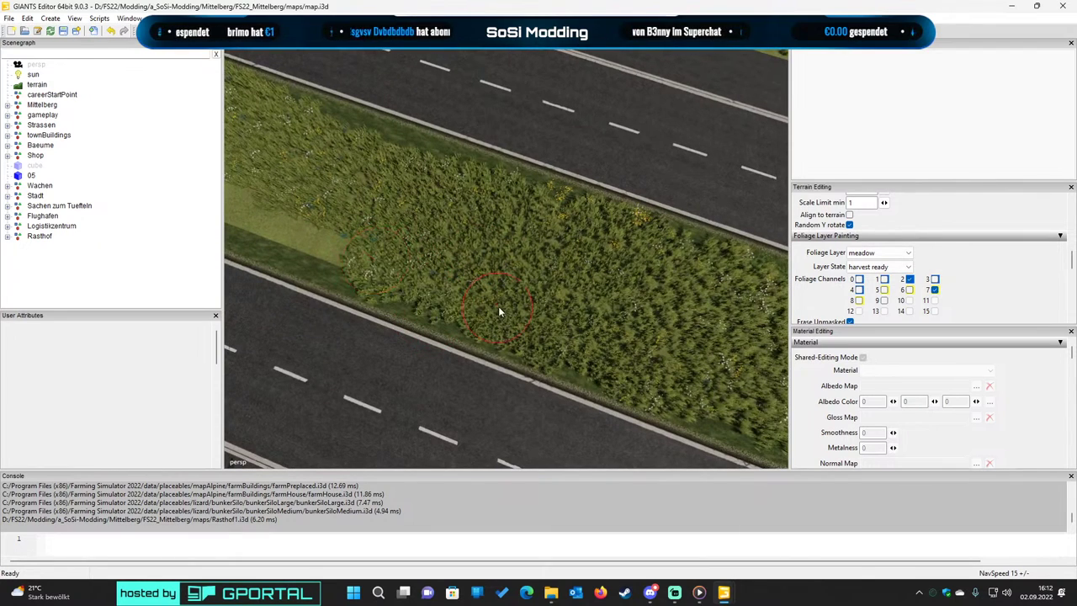
right_drag(498, 309, 373, 249)
right_drag(440, 345, 447, 229)
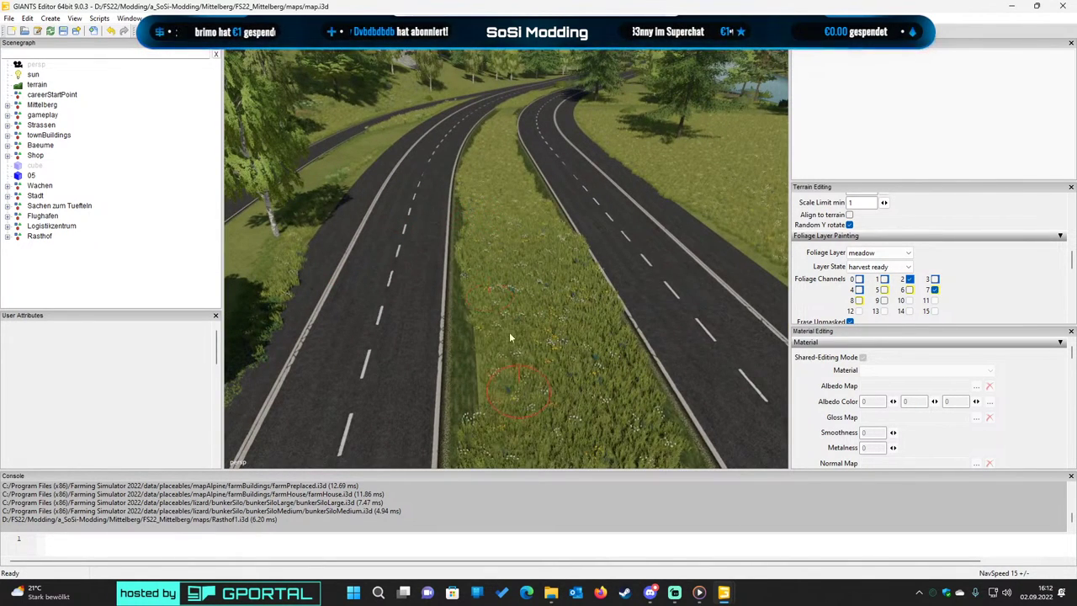
mouse_move(503, 401)
right_down()
mouse_move(474, 252)
mouse_move(646, 181)
mouse_move(578, 317)
right_up()
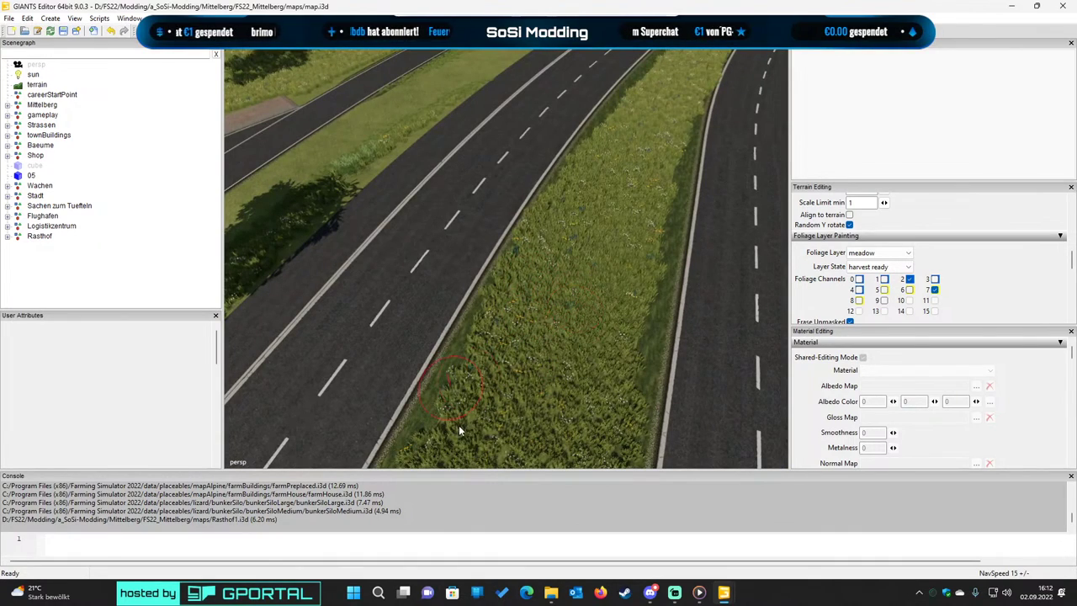
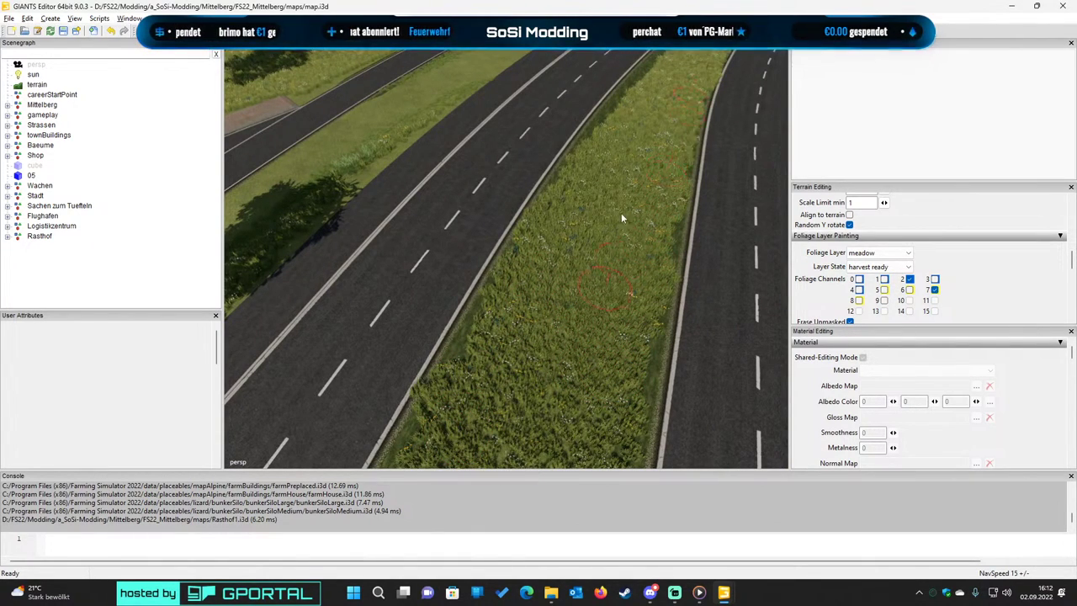
Step: Paint meadow grass over the bare strip in the highway median
mouse_move(621, 213)
right_down()
mouse_move(551, 217)
mouse_move(599, 309)
mouse_move(592, 167)
right_up()
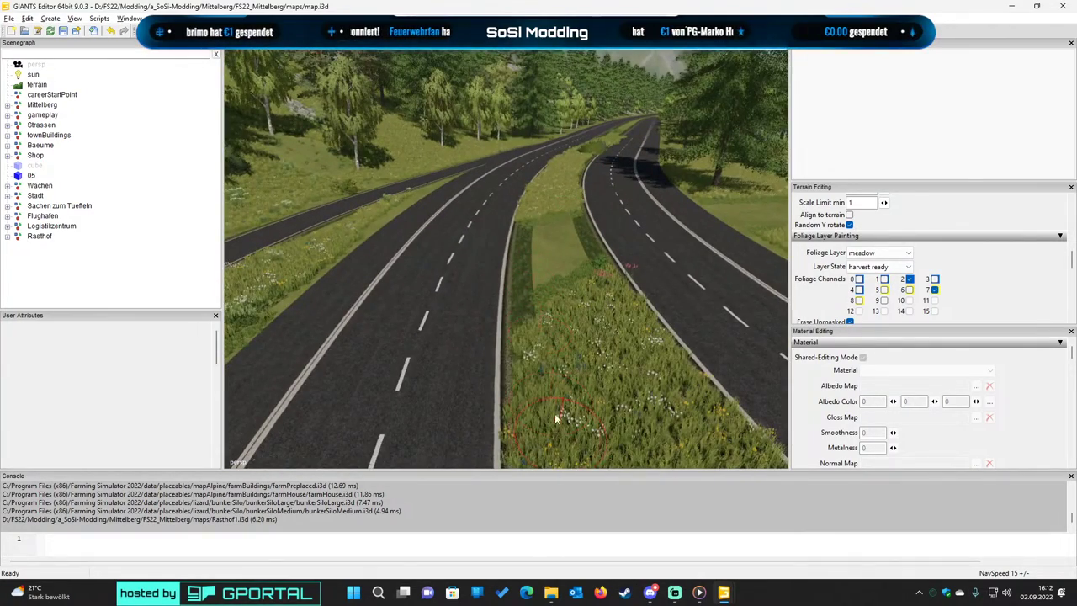
right_drag(555, 413, 509, 291)
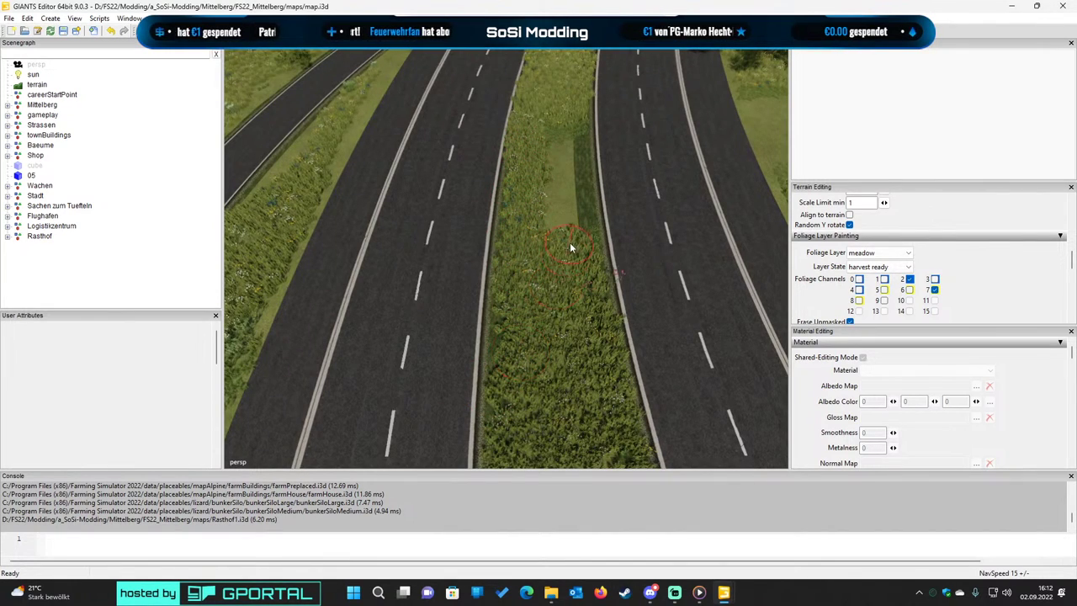
drag(577, 211, 574, 127)
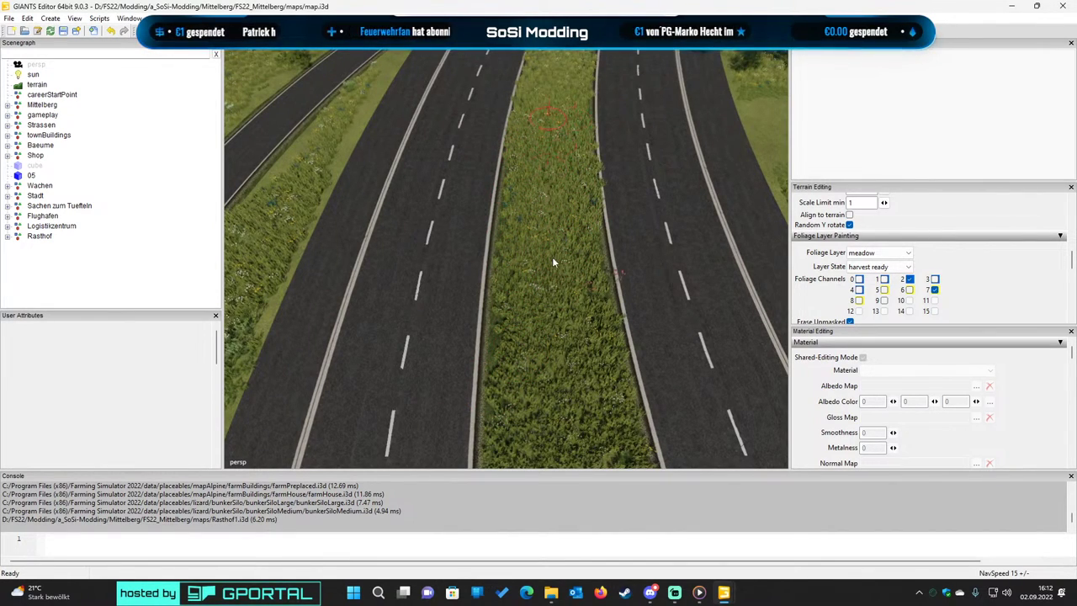
Step: Cover the short-grass meadow patch by the lake with tall harvest-ready grass
right_drag(630, 281, 575, 279)
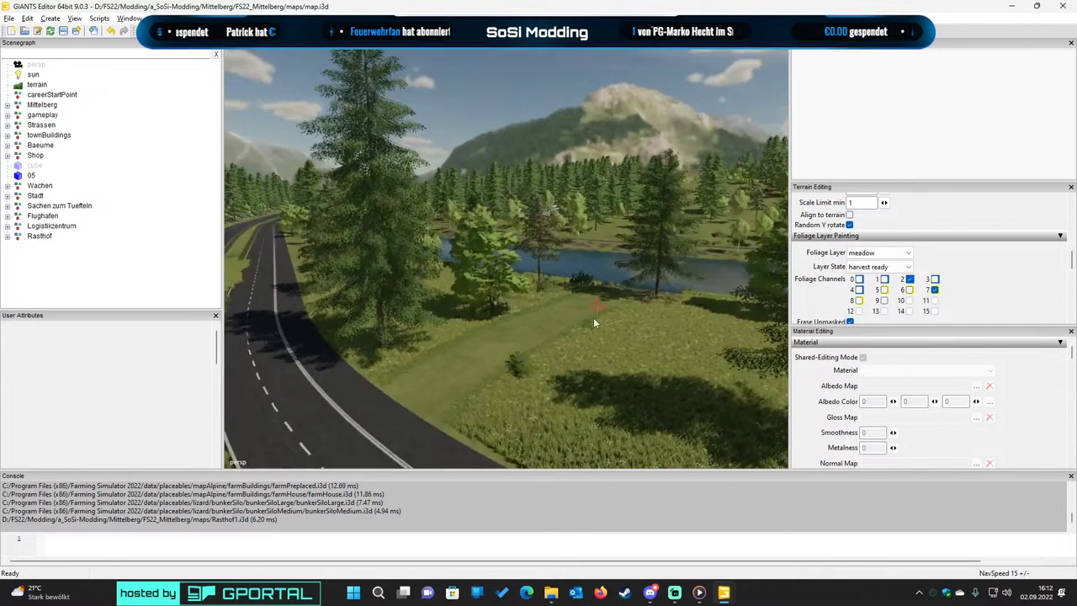
mouse_move(574, 273)
mouse_down()
mouse_move(453, 252)
mouse_move(452, 298)
mouse_up()
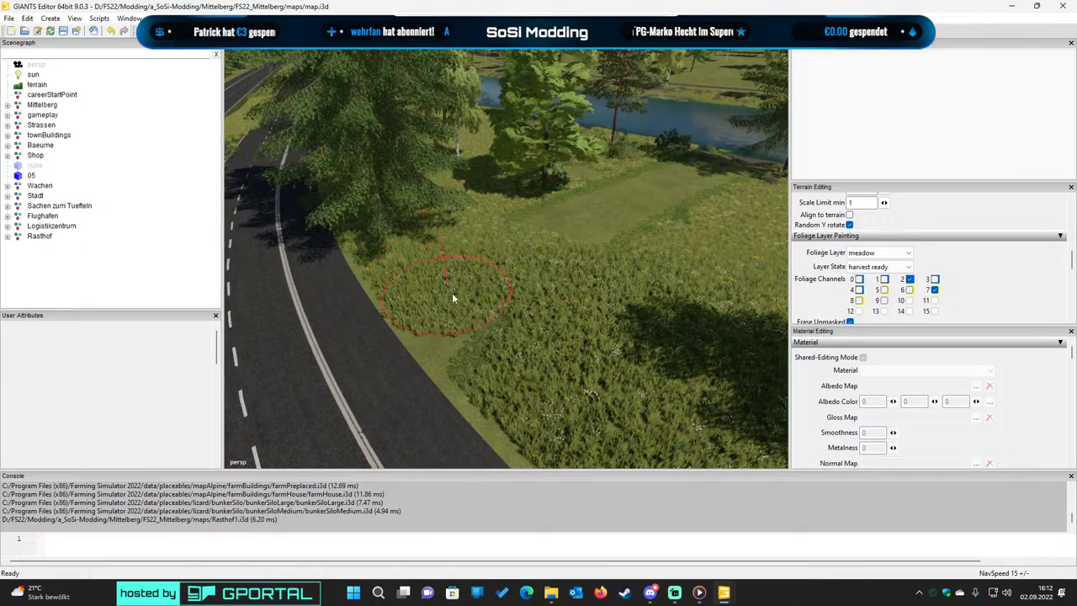
mouse_move(521, 337)
right_down()
mouse_move(414, 360)
mouse_move(448, 251)
right_up()
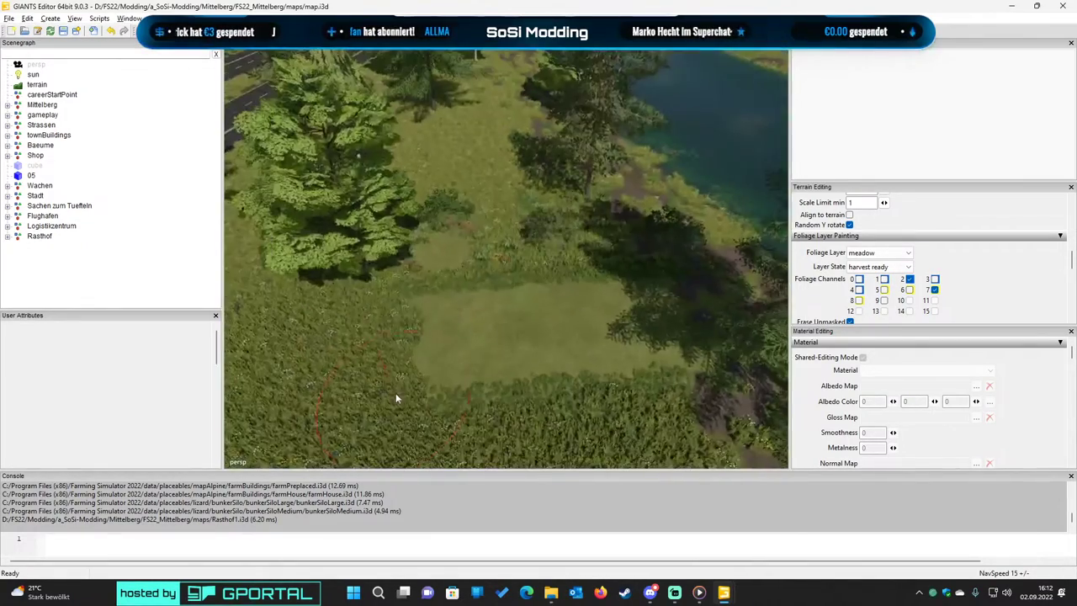
drag(447, 251, 735, 369)
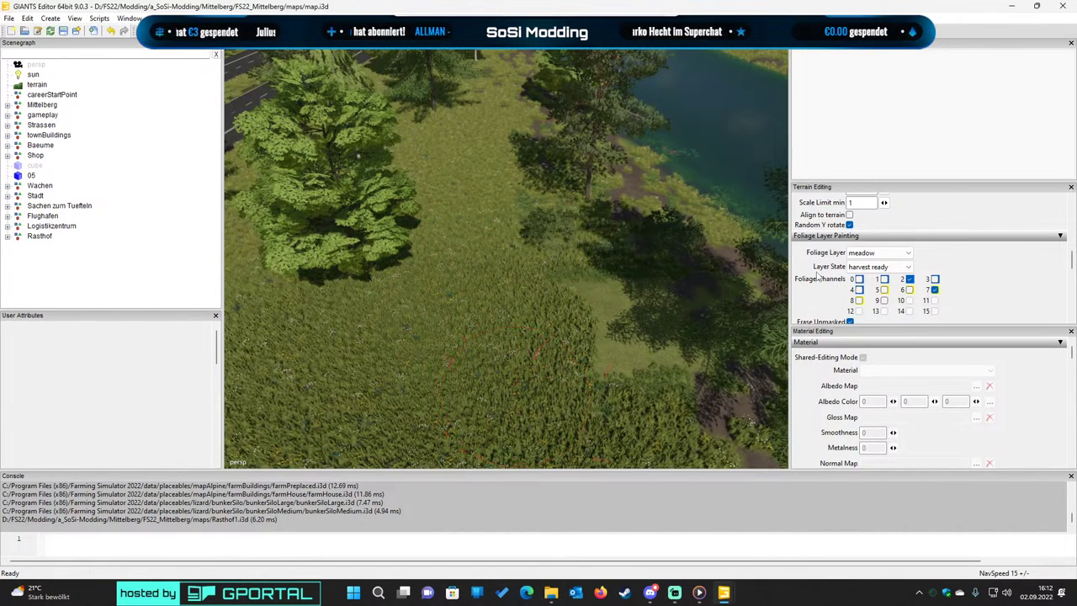
scroll(817, 276, down, 2)
Step: Set Limit to Texture to GRASSALPINE, then briefly switch to another program
click(880, 266)
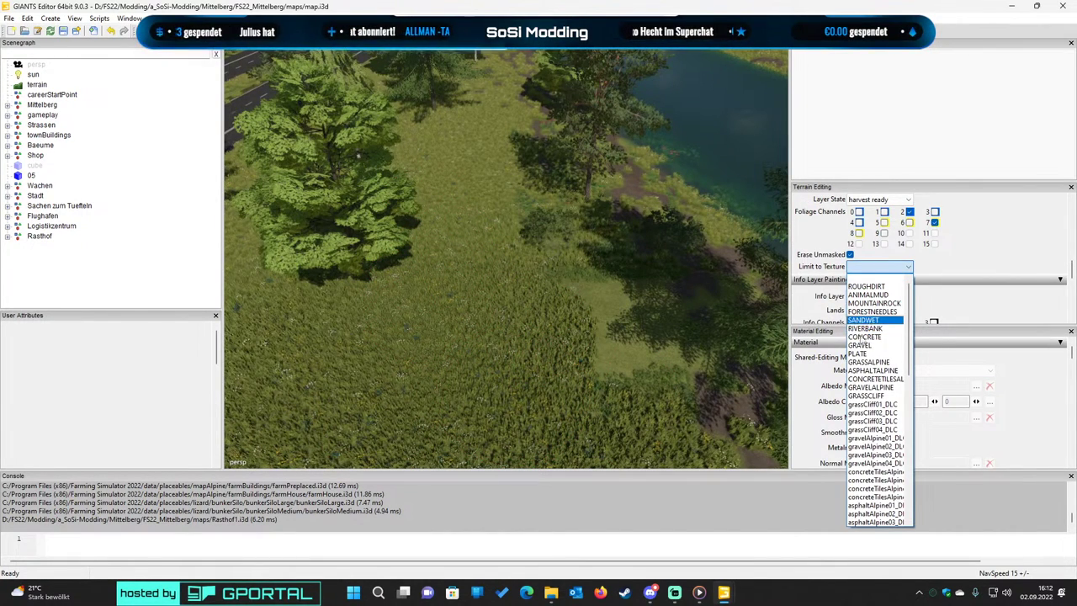
click(869, 362)
mouse_move(434, 309)
right_down()
mouse_move(466, 267)
mouse_move(375, 269)
mouse_move(400, 371)
right_up()
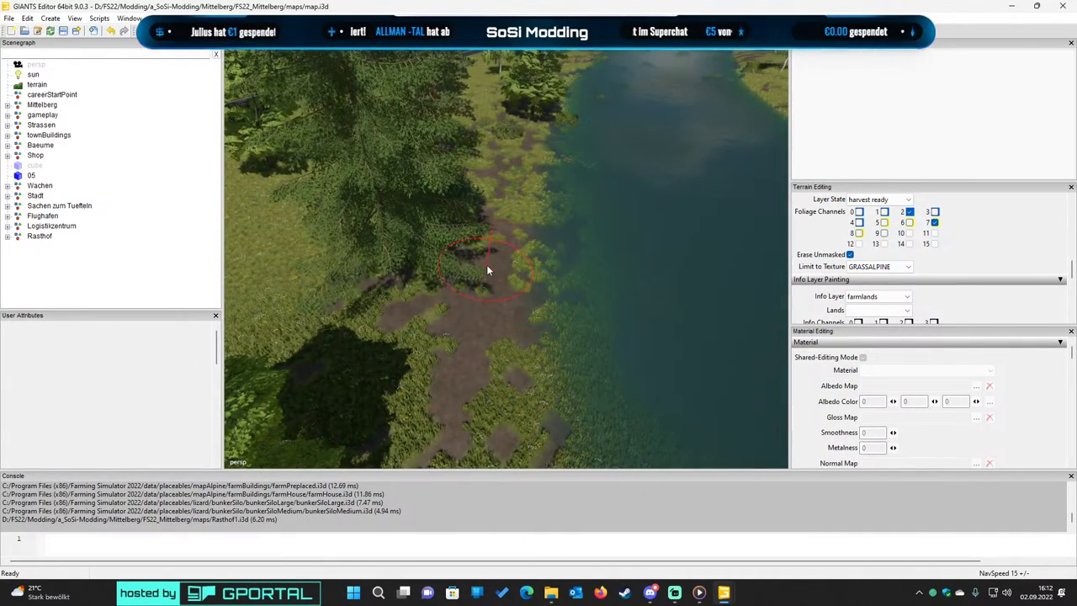
click(658, 595)
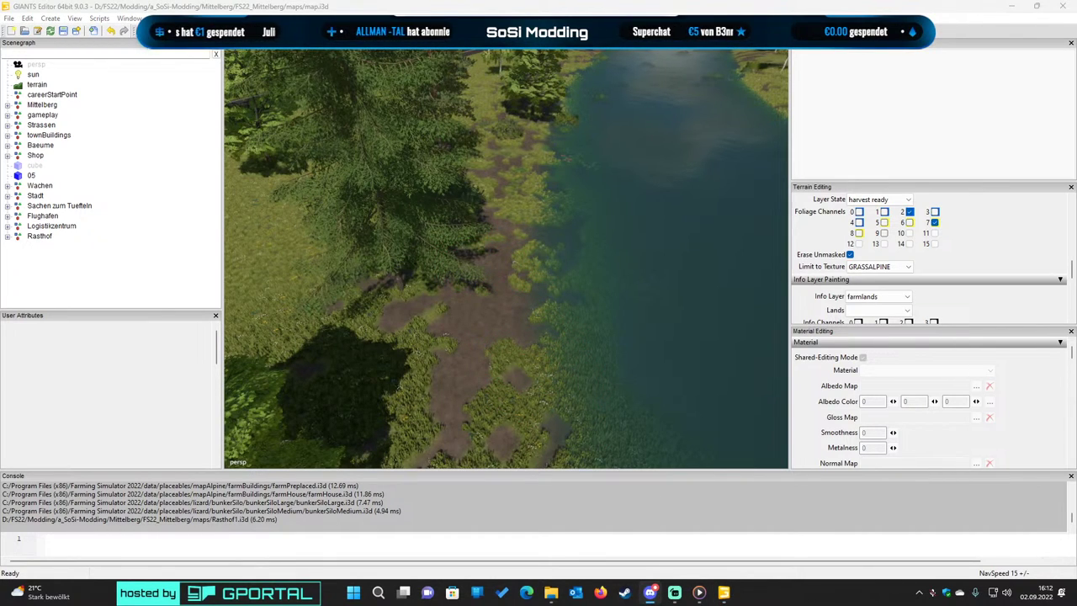
key(super+d)
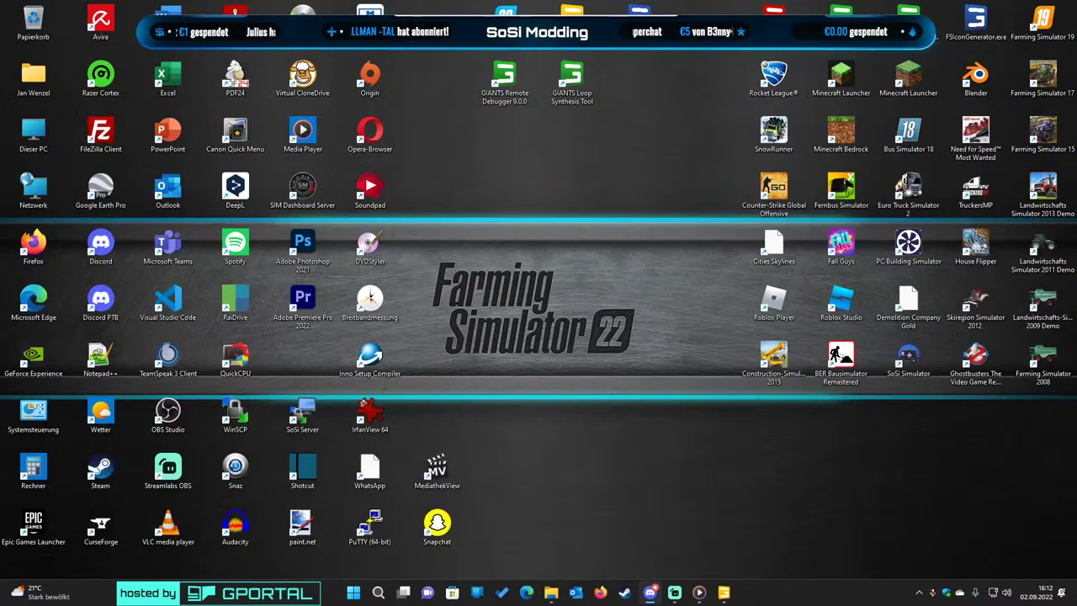
key(super+d)
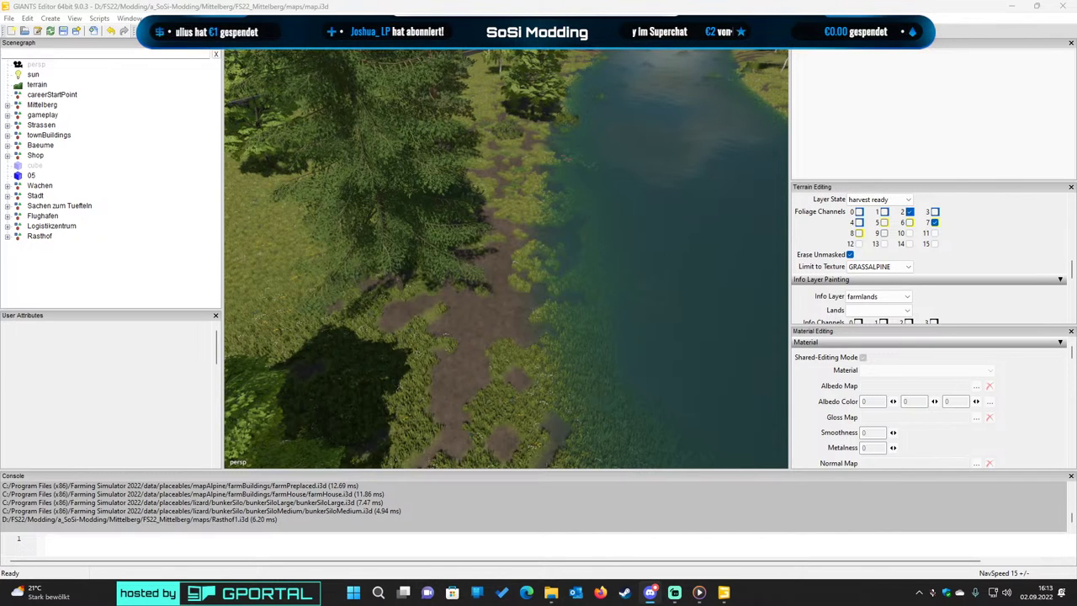
Step: Bring the tree-lined road and its grassy verge into view
mouse_move(424, 290)
right_down()
mouse_move(547, 287)
mouse_move(436, 293)
mouse_move(462, 344)
right_up()
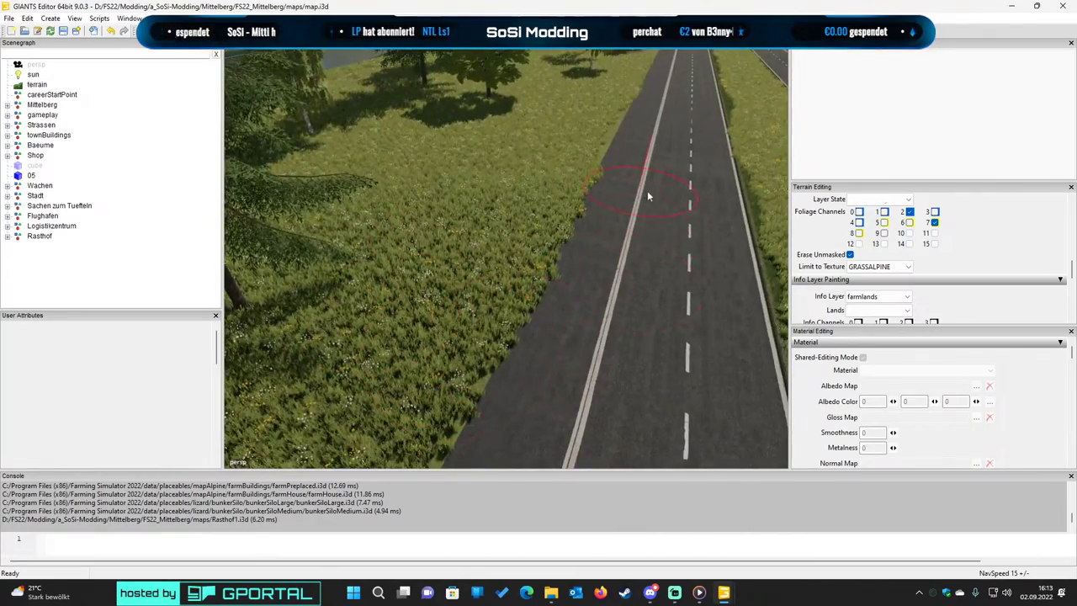
right_drag(653, 152, 537, 292)
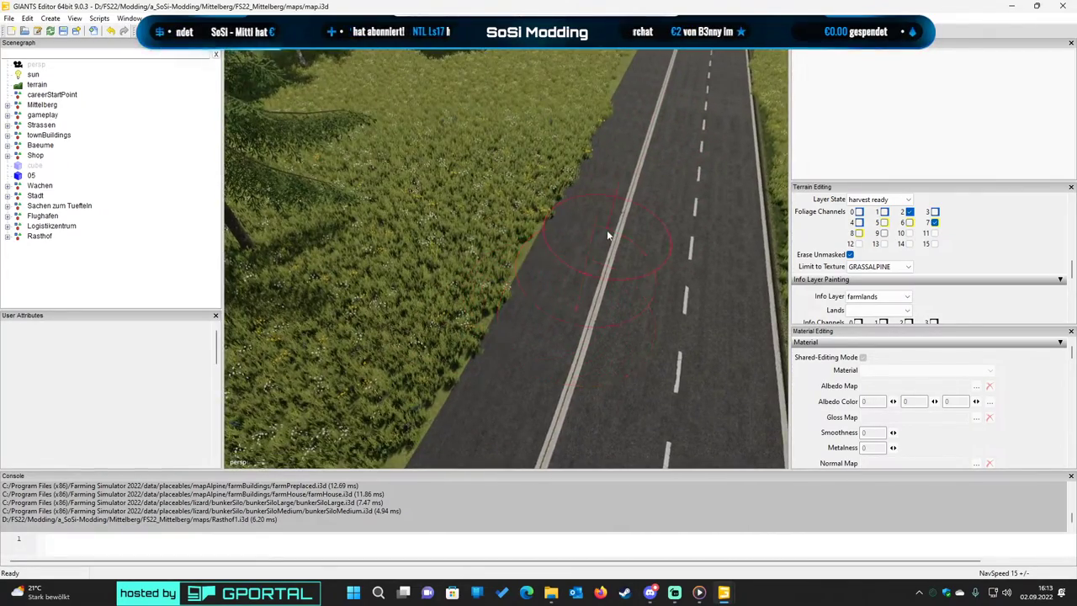
mouse_move(643, 118)
right_down()
mouse_move(518, 278)
mouse_move(591, 232)
mouse_move(527, 238)
mouse_move(478, 285)
right_up()
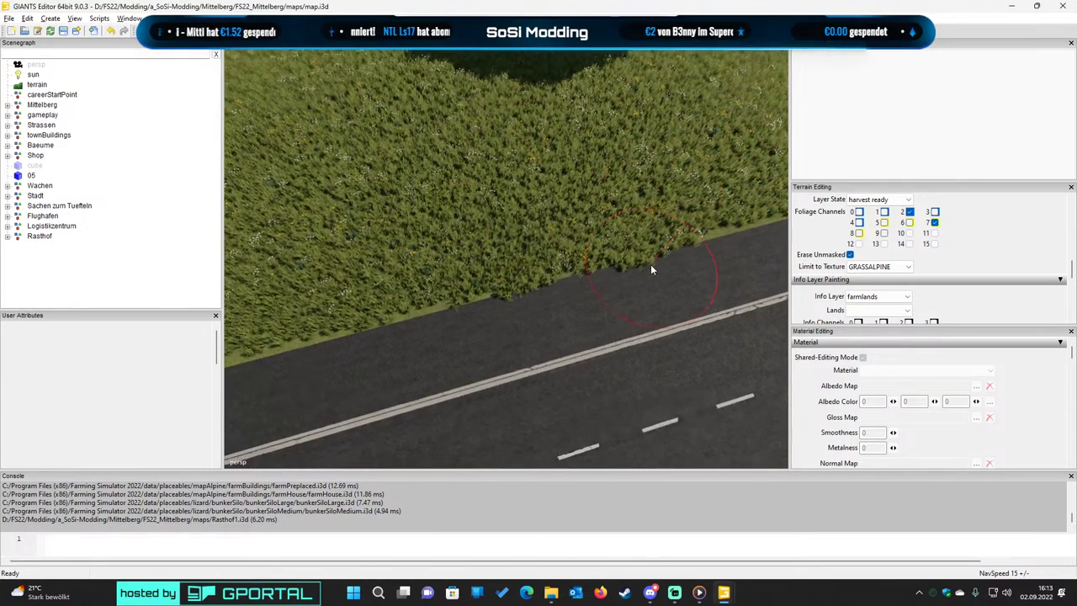
right_drag(651, 264, 682, 326)
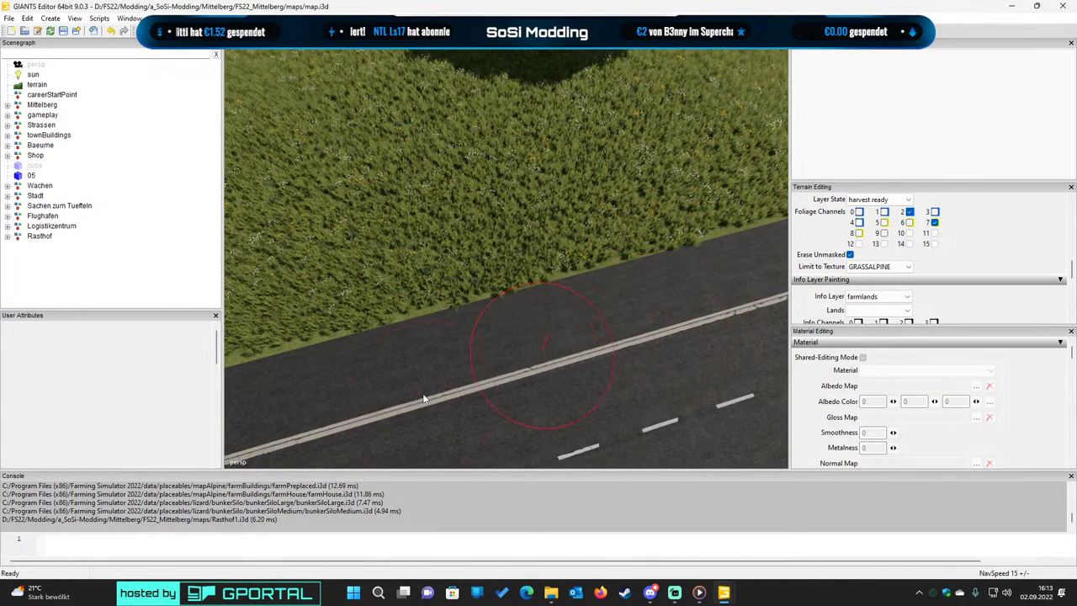
mouse_move(440, 430)
right_down()
mouse_move(509, 358)
mouse_move(568, 427)
right_up()
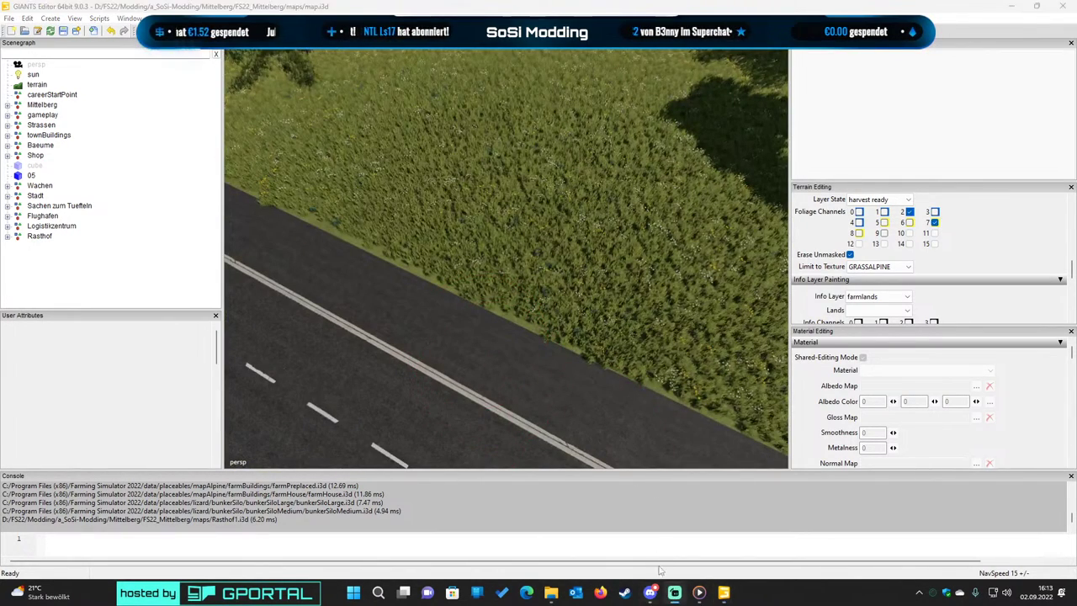
mouse_move(626, 269)
right_down()
mouse_move(516, 286)
mouse_move(453, 411)
mouse_move(480, 288)
mouse_move(521, 318)
mouse_move(527, 300)
right_up()
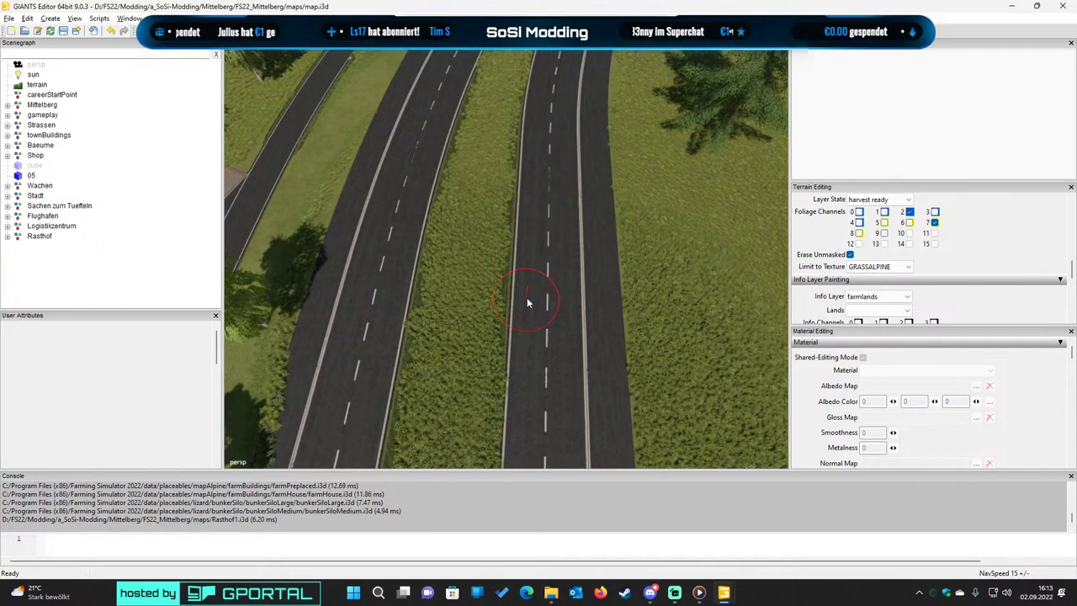
click(752, 599)
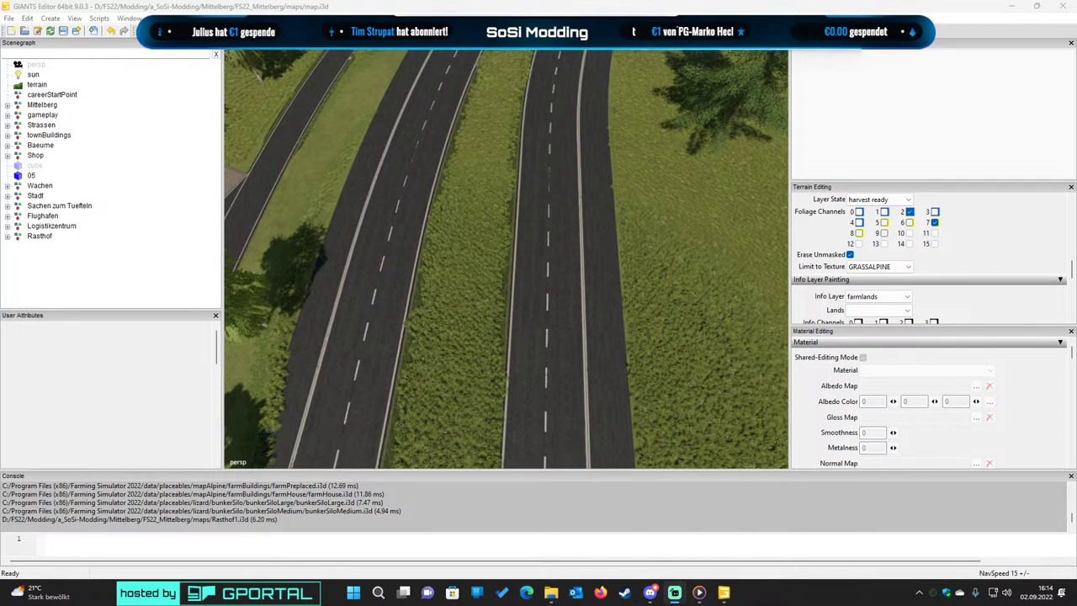
Step: Paint meadow grass into the tree-shaded verge beside the diagonal roads
click(583, 240)
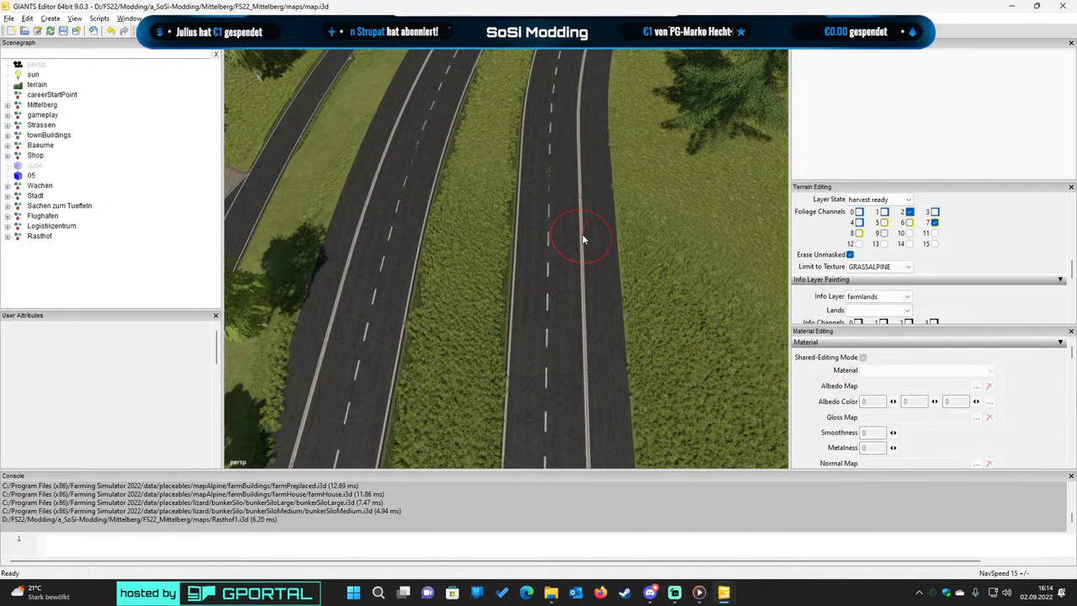
mouse_move(540, 201)
right_down()
mouse_move(613, 304)
mouse_move(590, 265)
mouse_move(399, 230)
mouse_move(537, 231)
right_up()
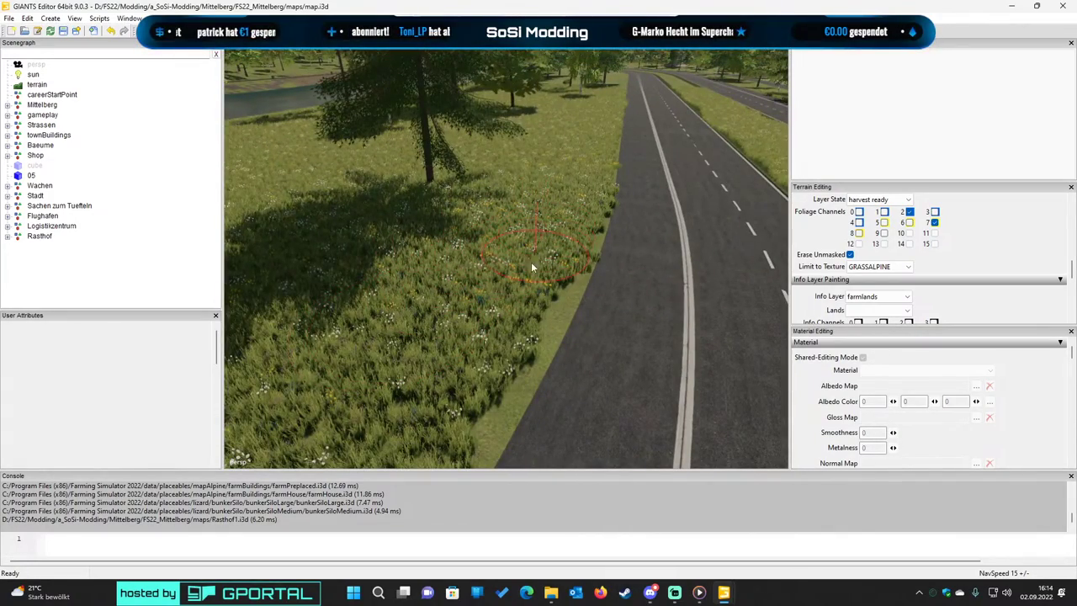
drag(532, 268, 436, 373)
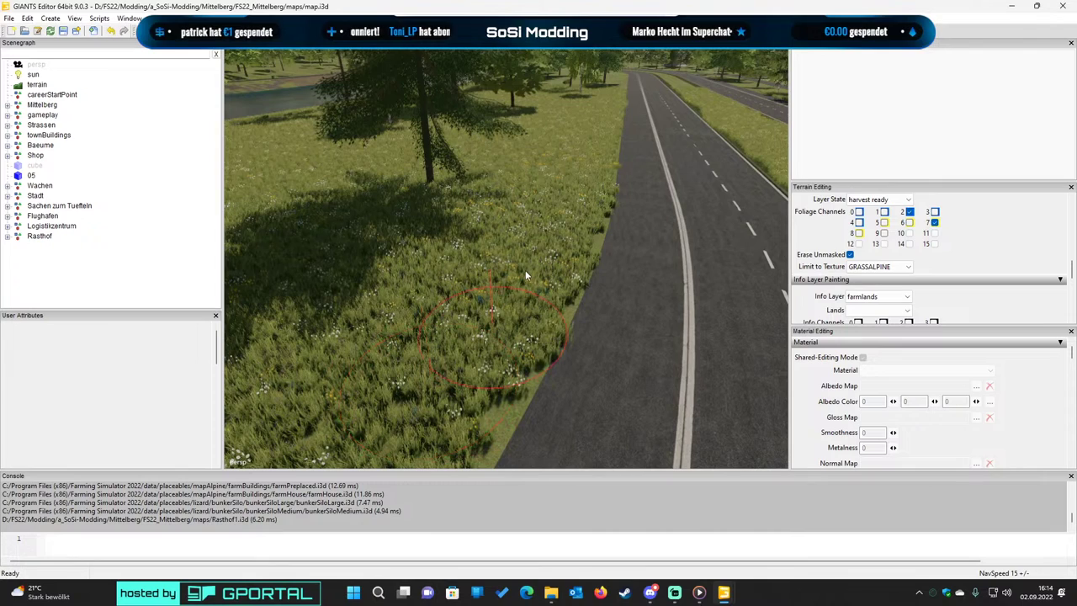
right_drag(548, 239, 433, 164)
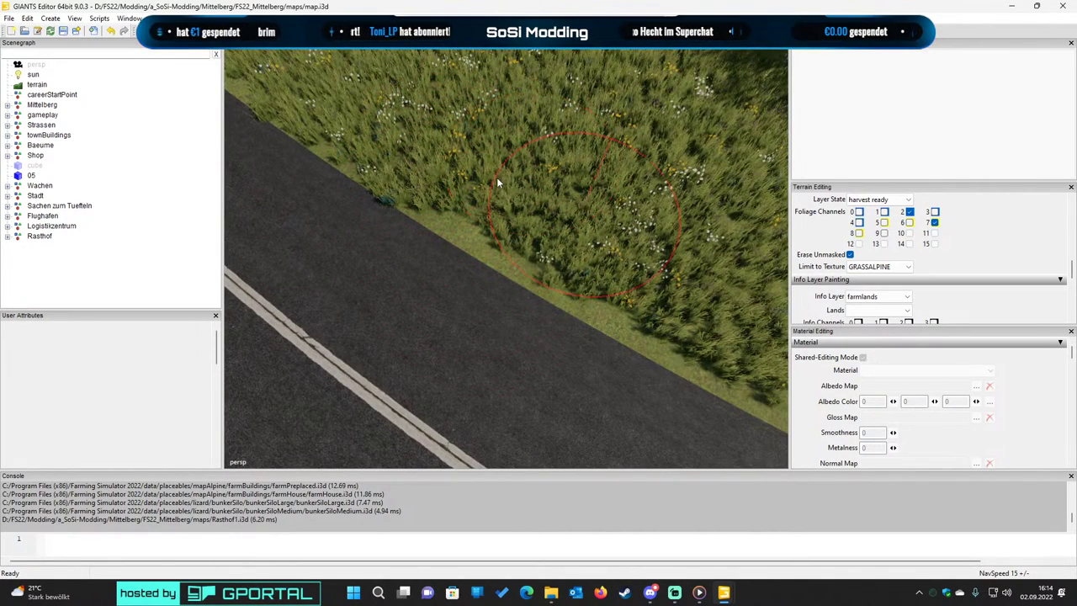
mouse_move(436, 200)
right_down()
mouse_move(569, 238)
mouse_move(587, 364)
mouse_move(459, 188)
right_up()
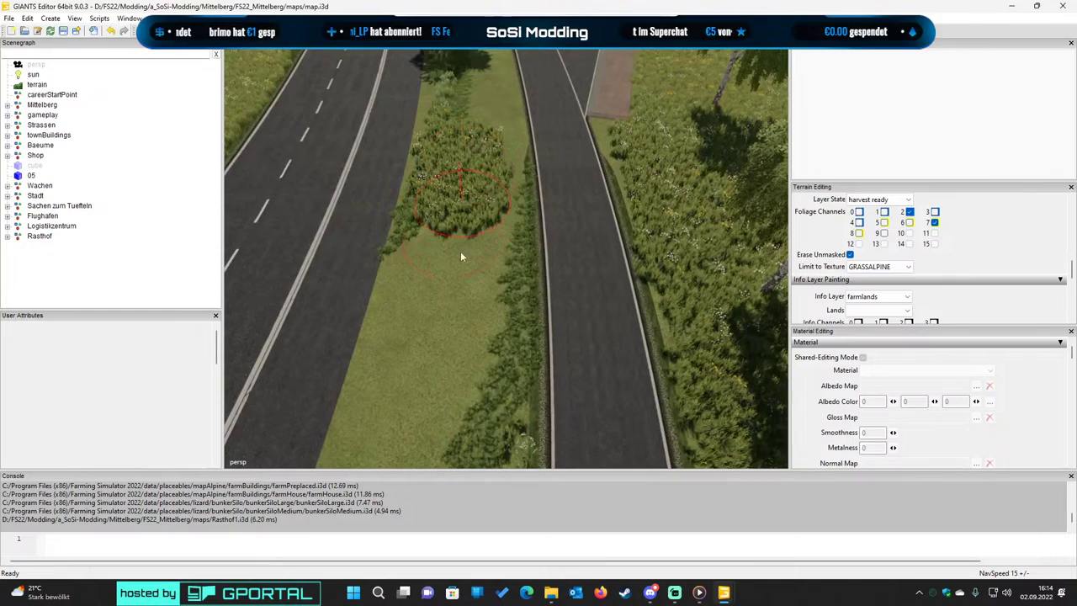
Step: Paint dense meadow grass along the median, thickening its right edge
drag(459, 187, 442, 454)
right_drag(441, 455, 406, 344)
drag(405, 344, 389, 348)
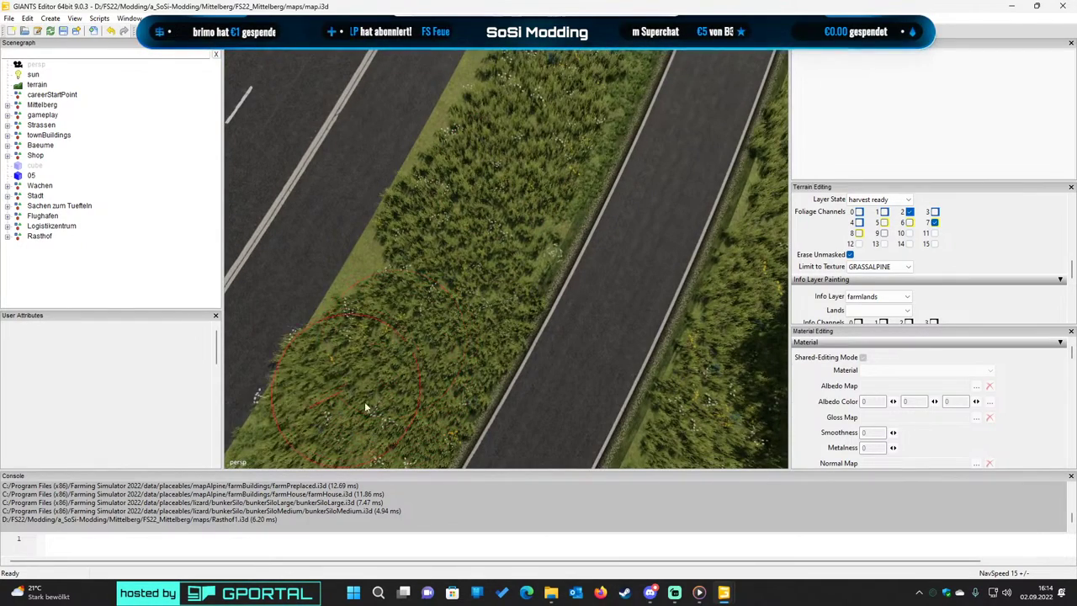
right_drag(365, 401, 514, 217)
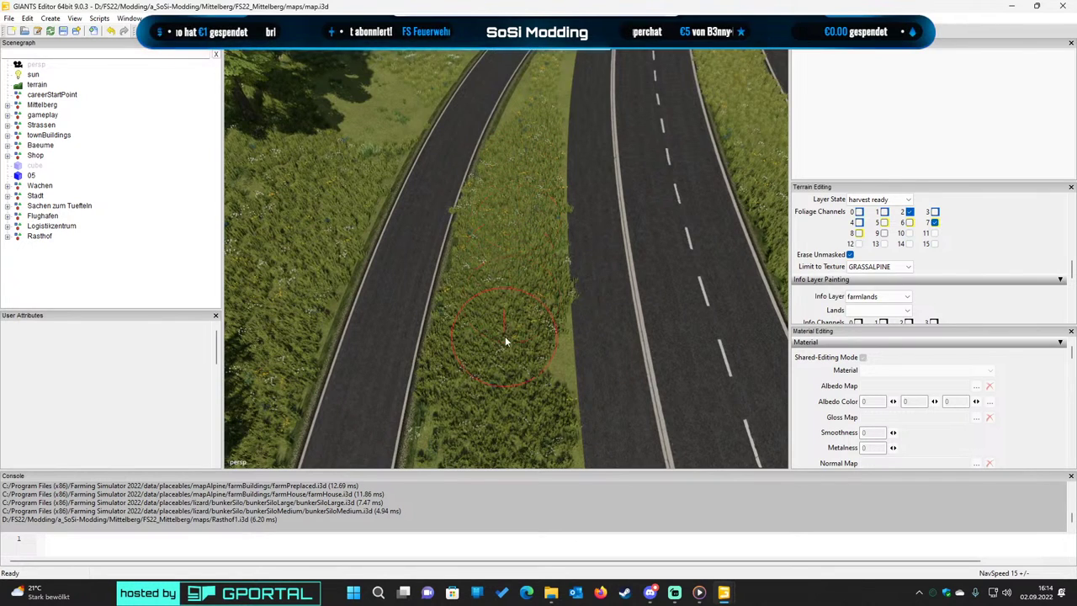
drag(505, 336, 521, 379)
right_drag(475, 446, 504, 347)
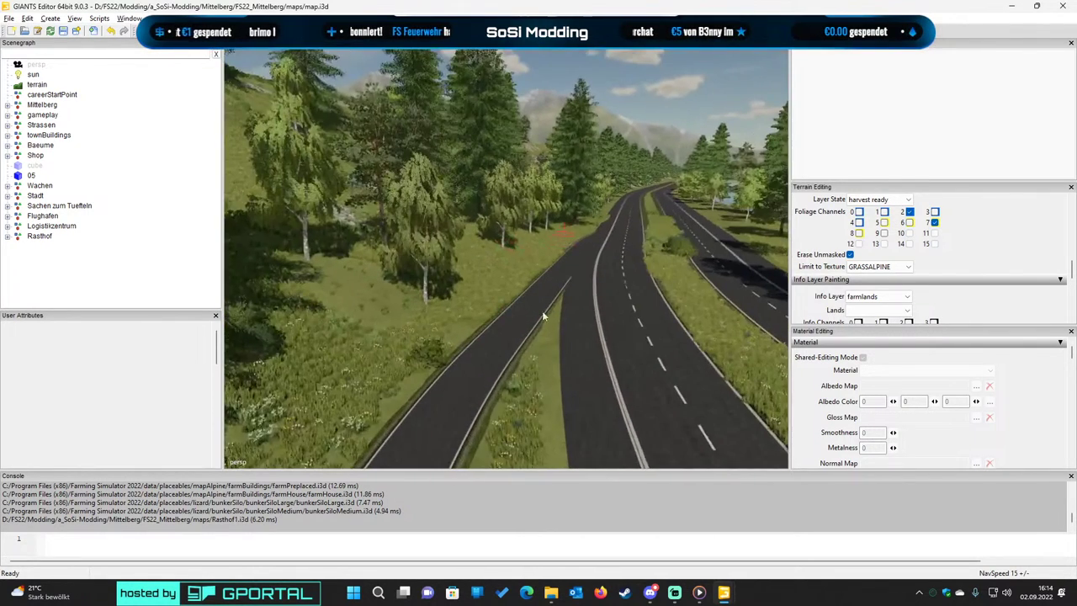
scroll(517, 343, up, 3)
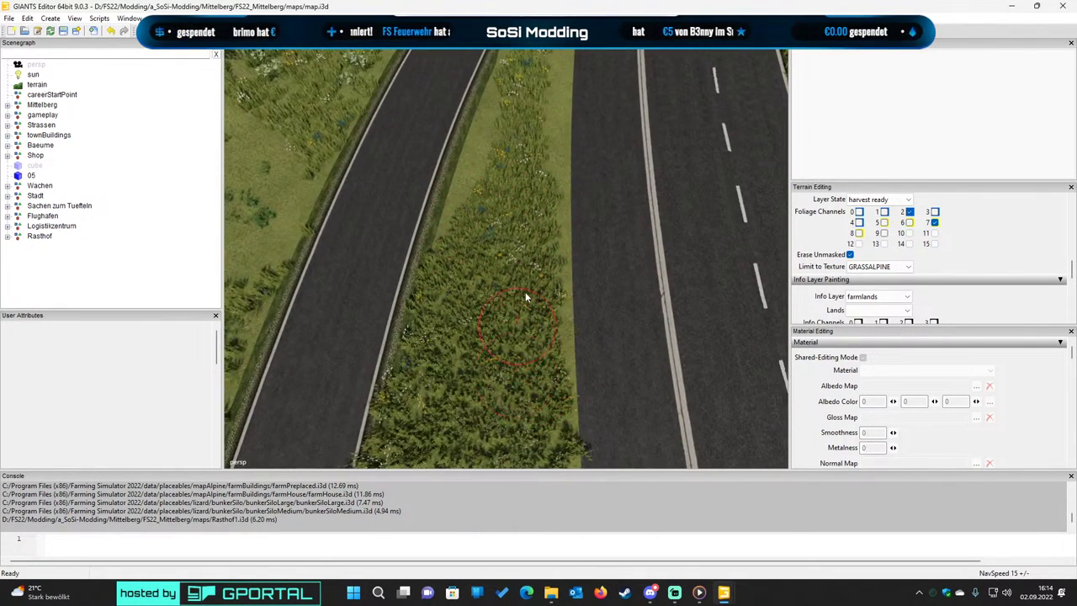
mouse_move(531, 260)
mouse_down()
mouse_move(541, 141)
mouse_move(518, 317)
mouse_move(535, 305)
mouse_up()
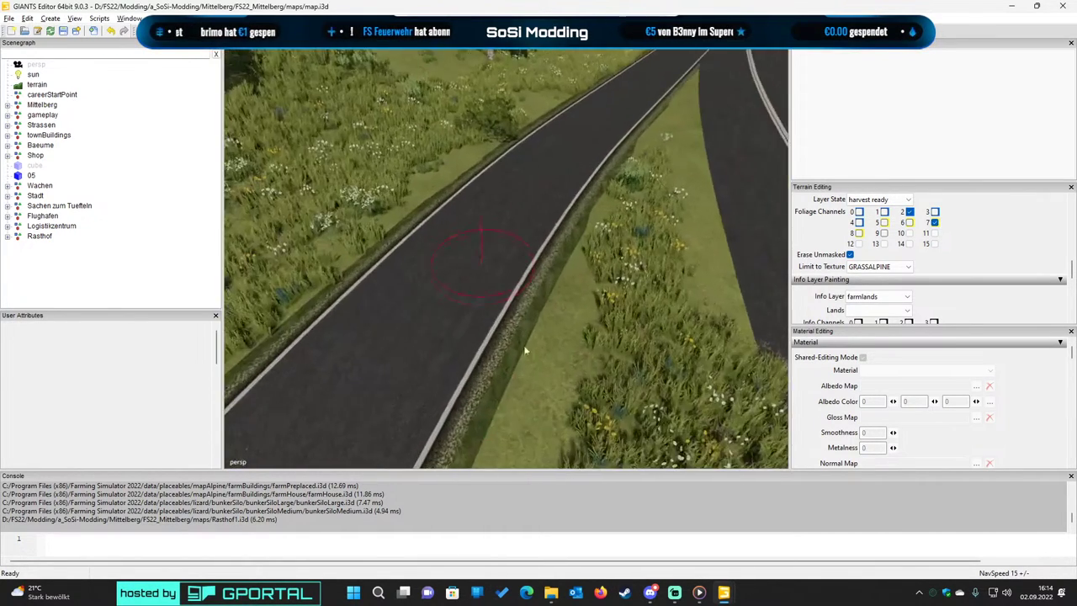
Step: Fill the bare upper part of the median with meadow grass
right_drag(481, 371, 516, 248)
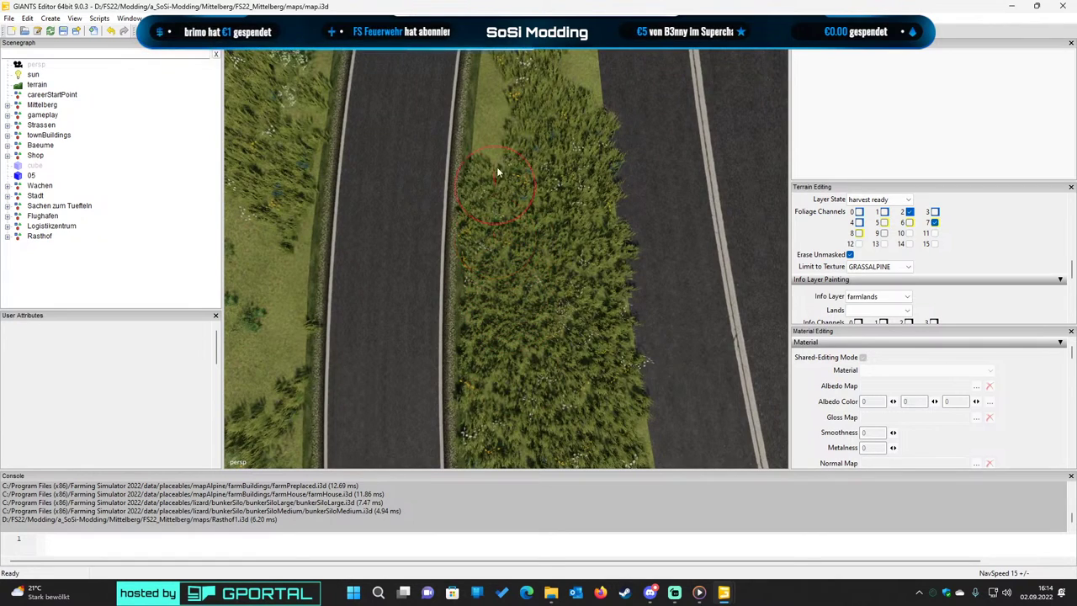
mouse_move(503, 214)
right_down()
mouse_move(500, 204)
mouse_move(543, 343)
mouse_move(526, 279)
right_up()
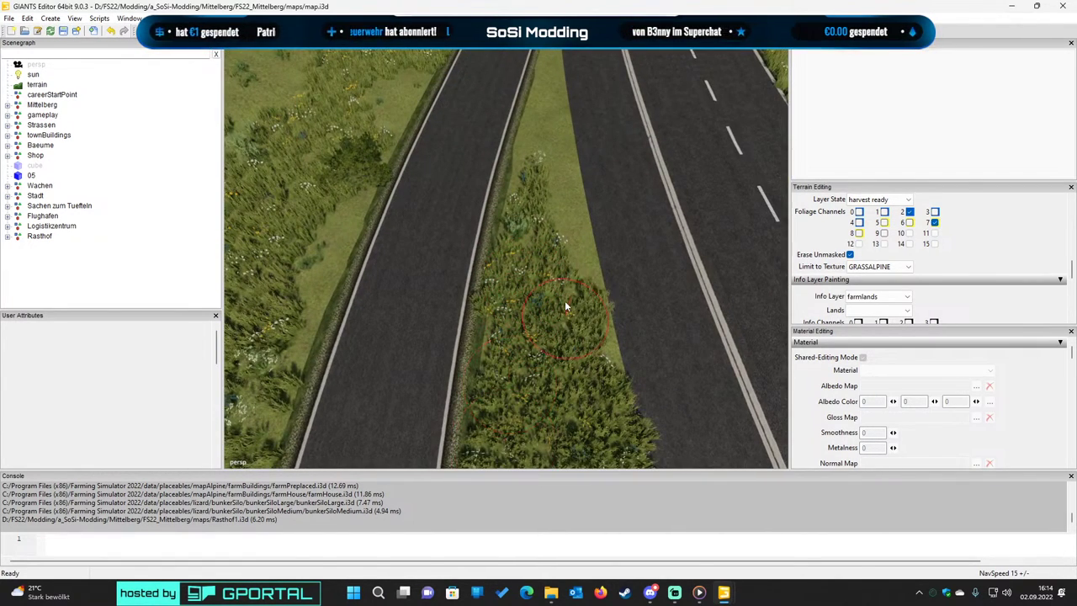
drag(562, 276, 530, 371)
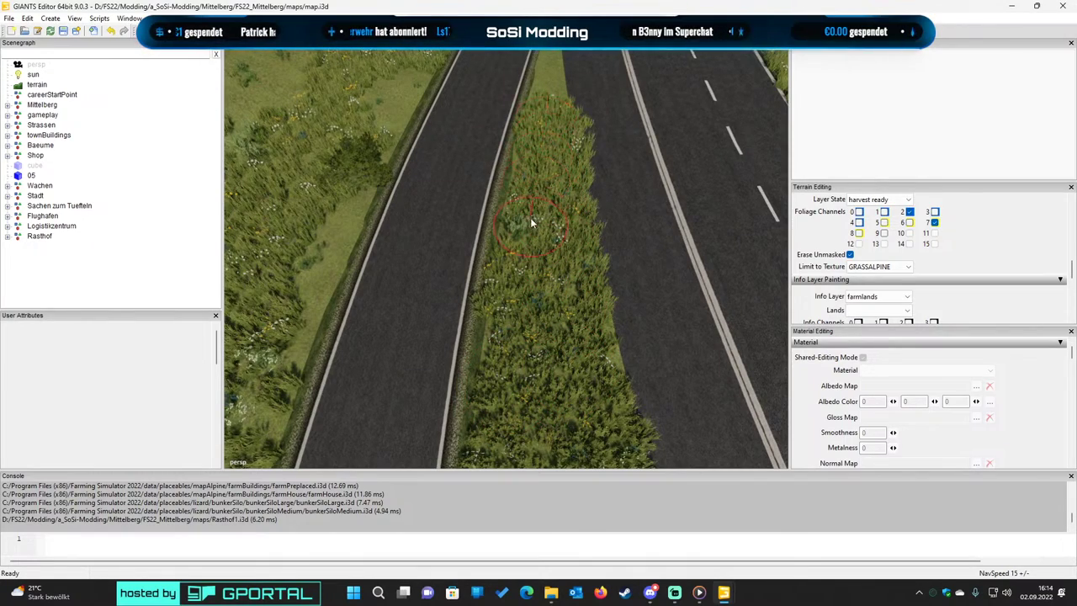
mouse_move(530, 372)
right_down()
mouse_move(591, 171)
mouse_move(329, 305)
mouse_move(441, 265)
mouse_move(344, 255)
right_up()
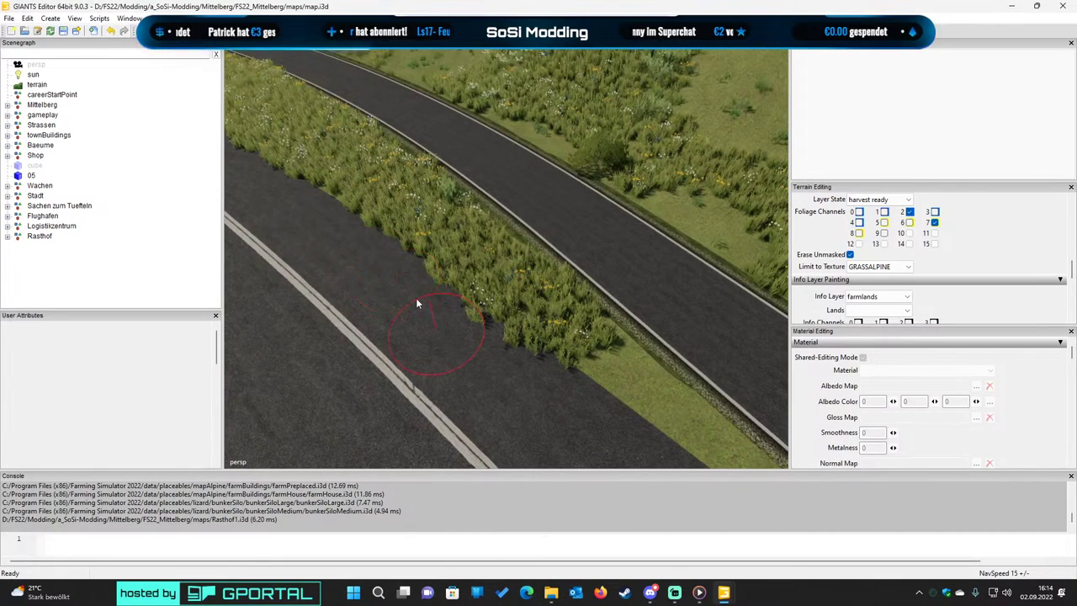
Step: Paint grass up the narrow bare strip beside the road
right_drag(534, 457, 485, 354)
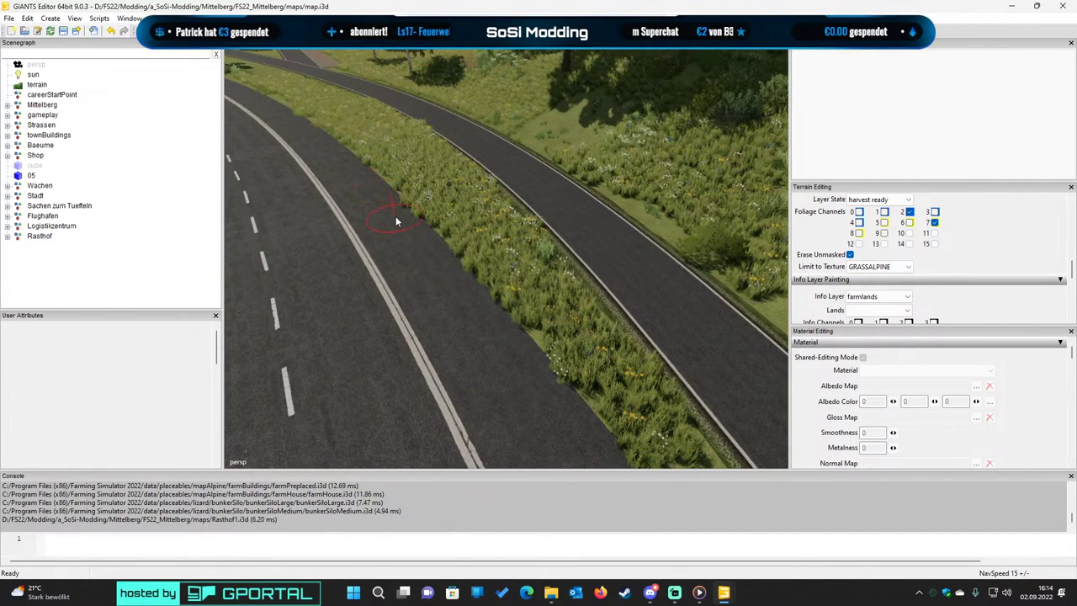
mouse_move(403, 215)
right_down()
mouse_move(508, 355)
mouse_move(459, 332)
right_up()
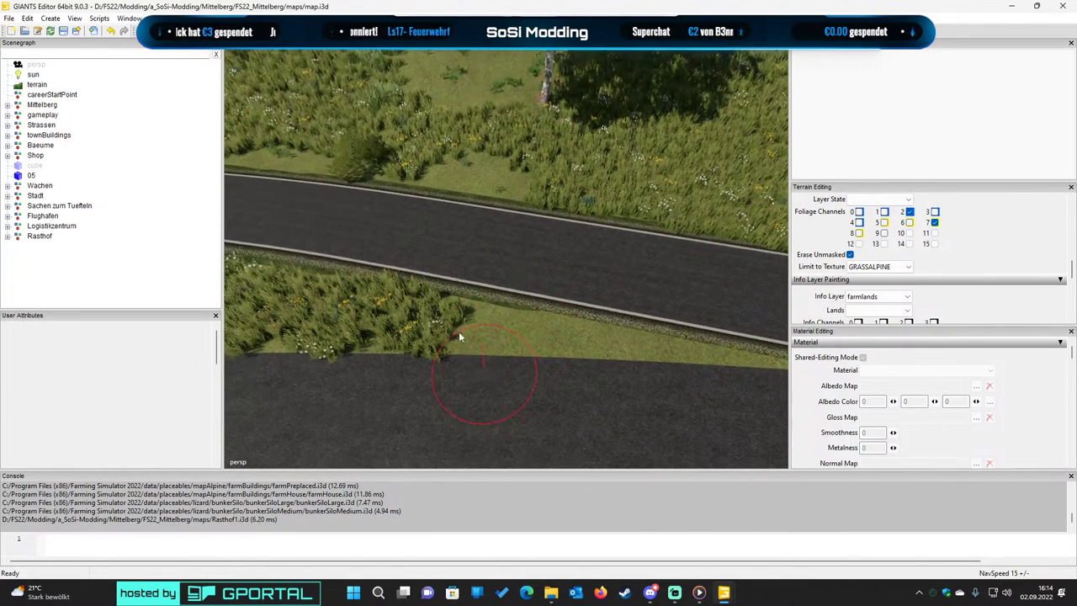
drag(521, 339, 529, 317)
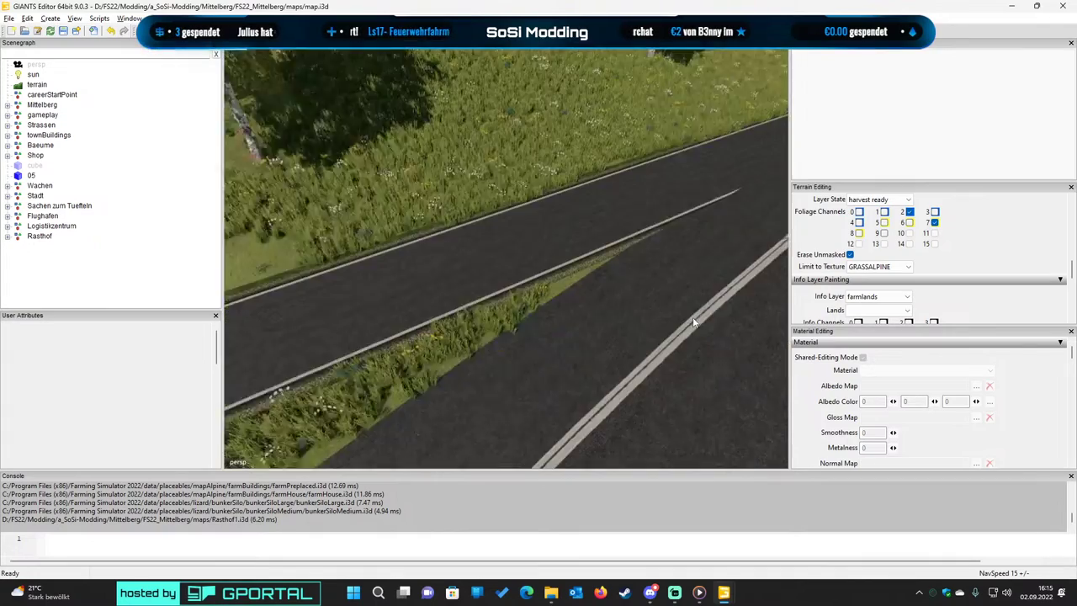
right_drag(720, 353, 529, 302)
drag(508, 298, 539, 276)
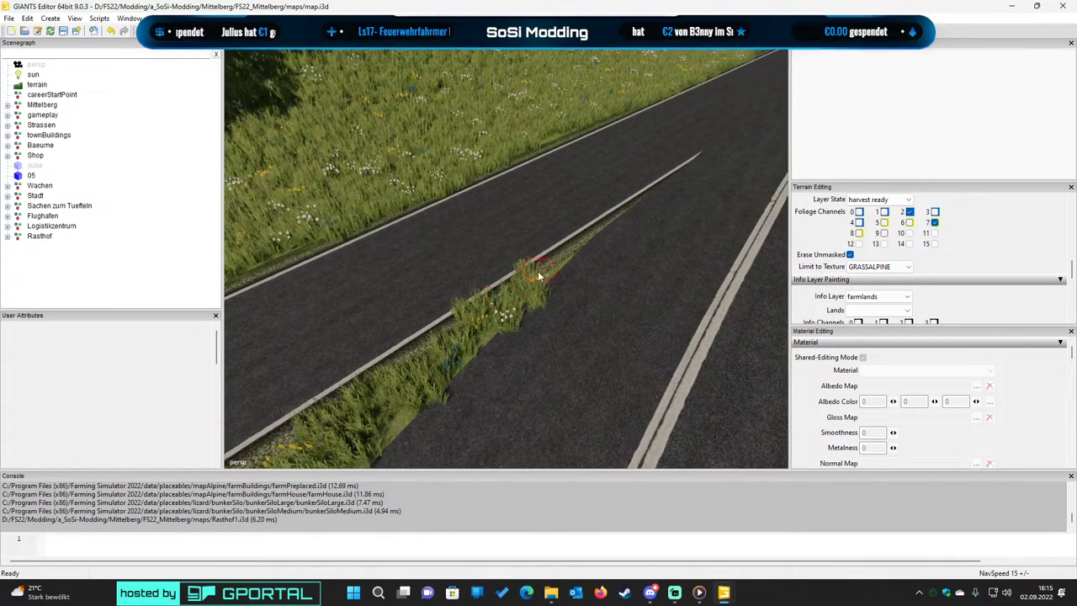
mouse_move(535, 285)
right_down()
mouse_move(378, 308)
mouse_move(473, 300)
right_up()
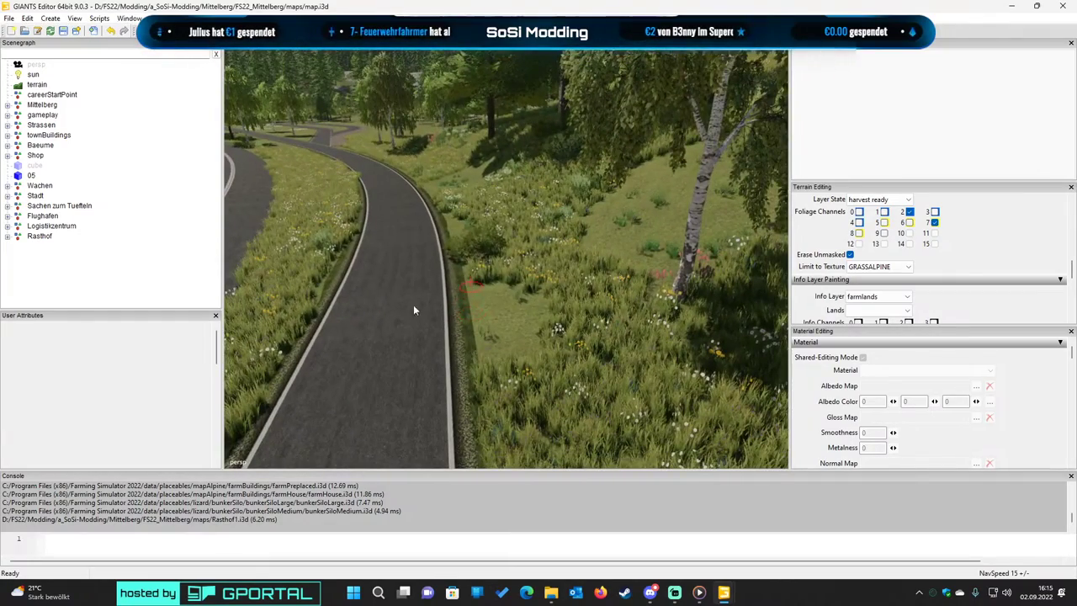
Step: Paint flowering grass over the meadow right of the curving road
right_drag(323, 276, 508, 361)
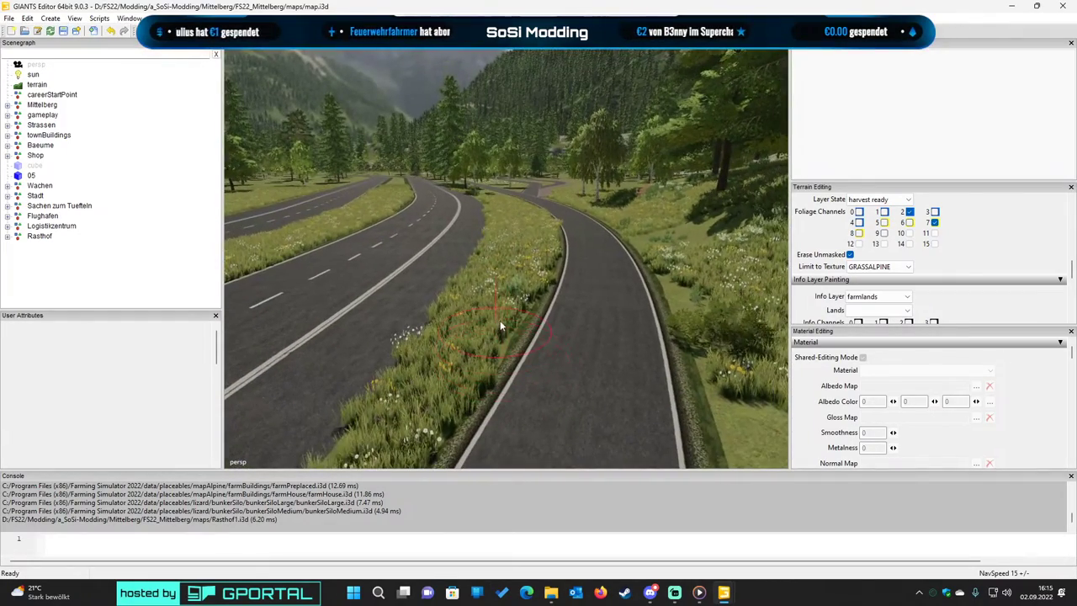
right_drag(518, 295, 563, 333)
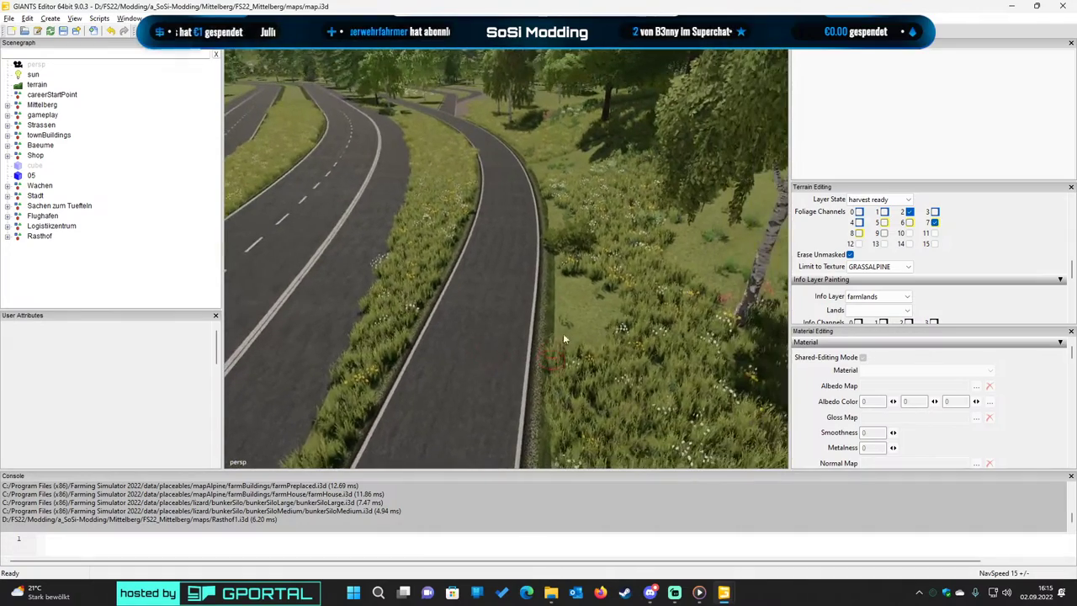
drag(601, 274, 648, 341)
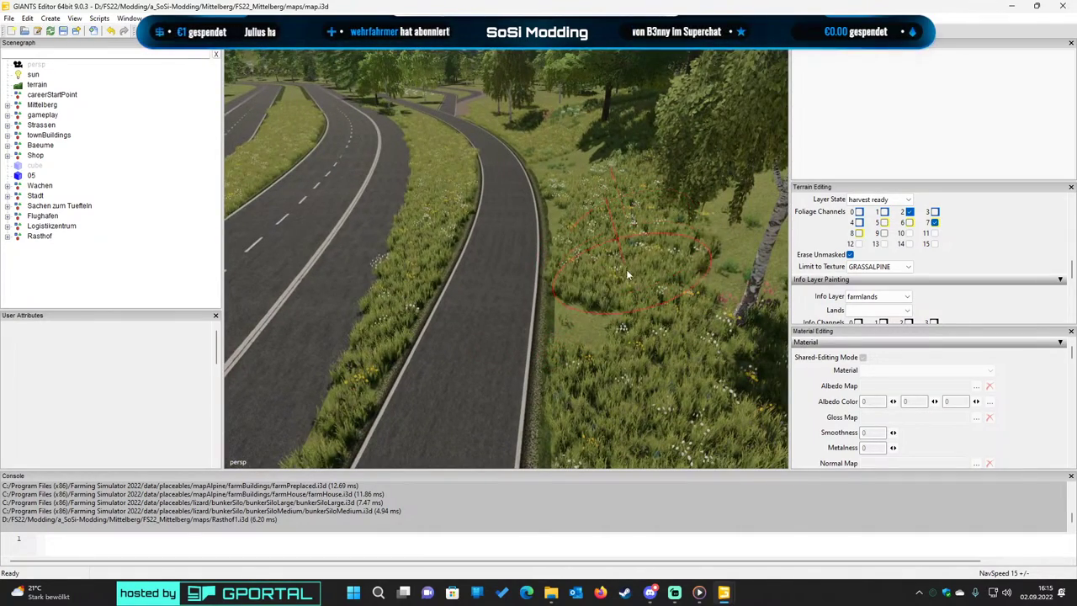
Step: Survey the grass strip between the roads and erase grass spilling over the road edge
mouse_move(648, 341)
right_down()
mouse_move(610, 344)
mouse_move(563, 295)
right_up()
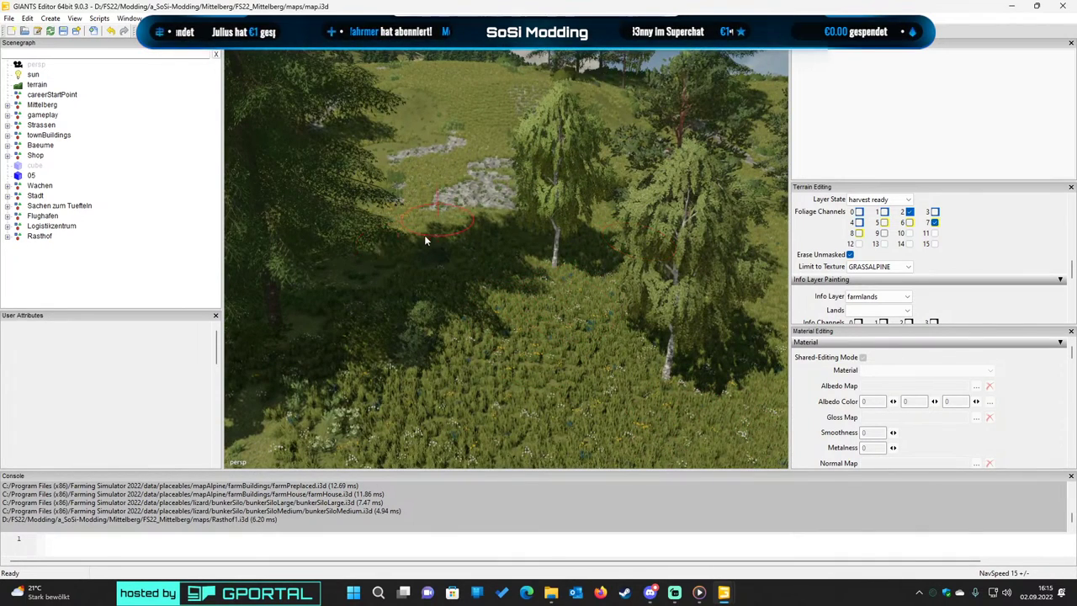
right_drag(464, 161, 331, 319)
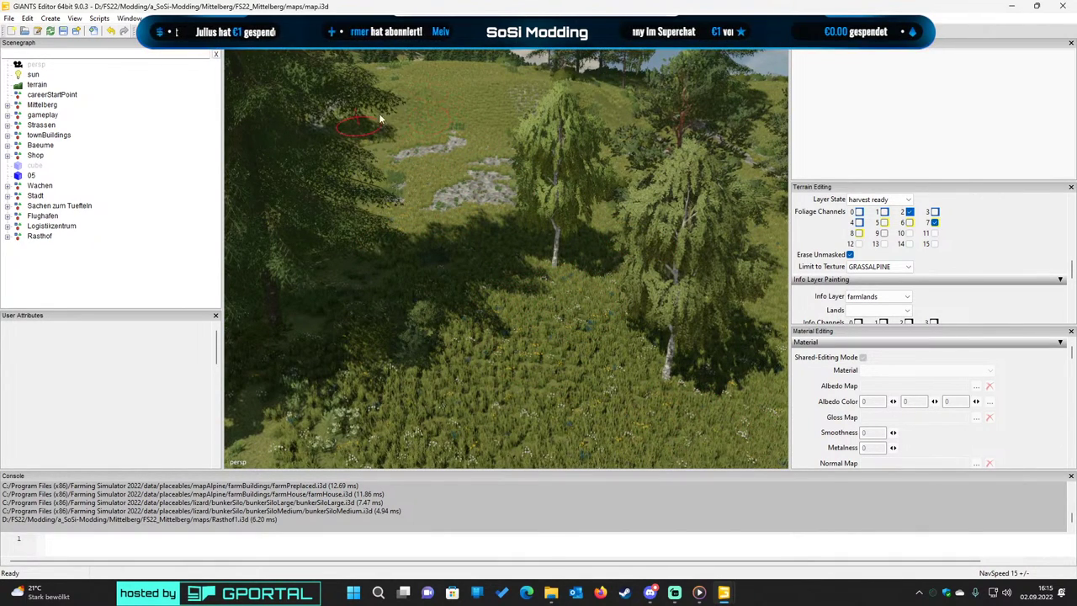
right_drag(405, 236, 512, 288)
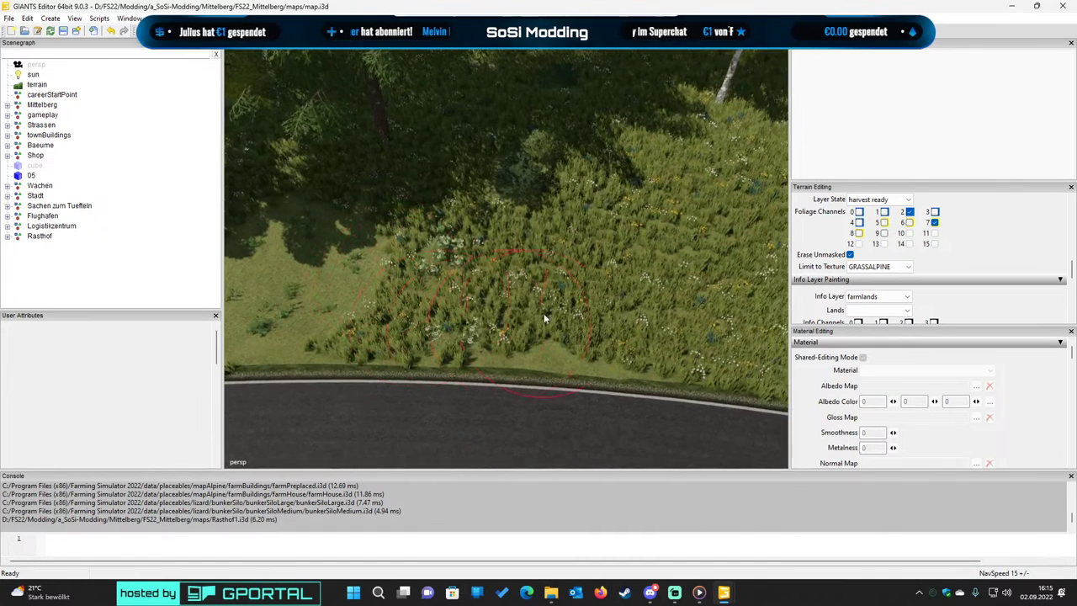
right_drag(651, 313, 463, 299)
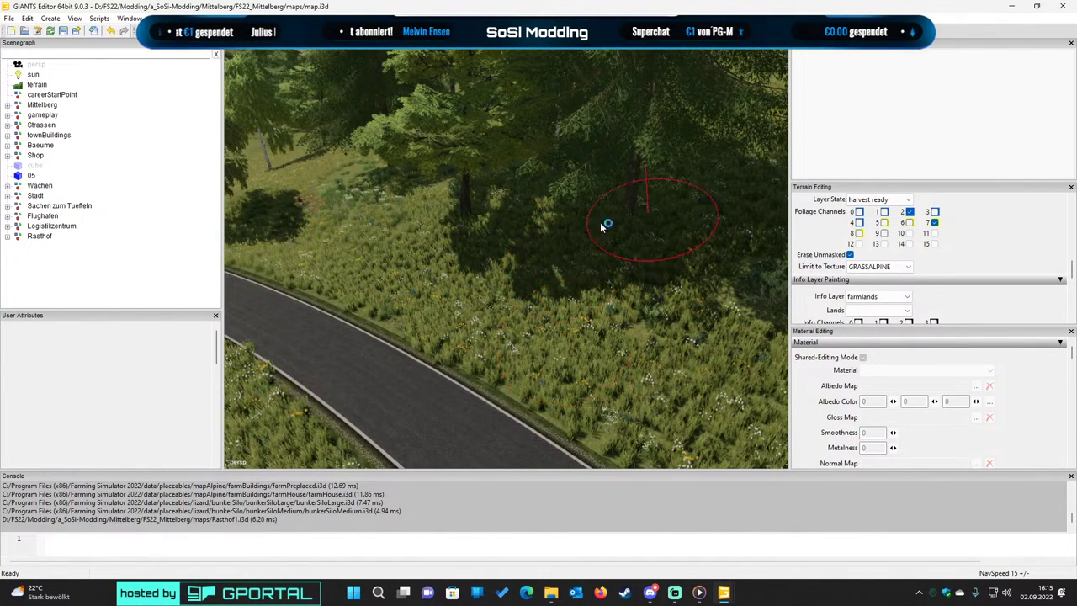
mouse_move(606, 291)
right_down()
mouse_move(442, 202)
mouse_move(489, 209)
mouse_move(400, 332)
mouse_move(407, 227)
mouse_move(529, 200)
right_up()
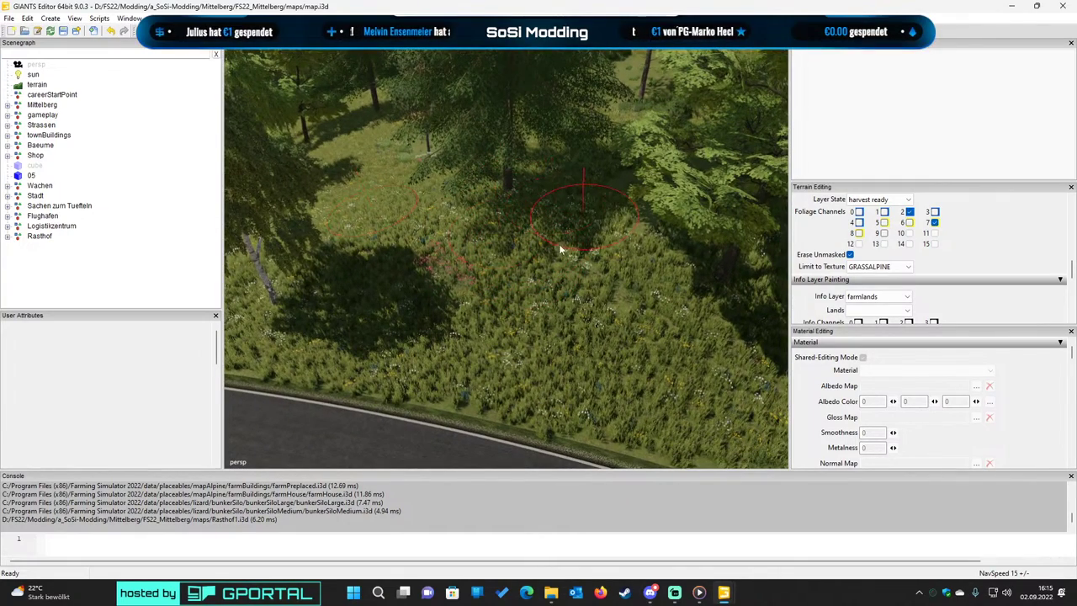
right_drag(617, 233, 266, 278)
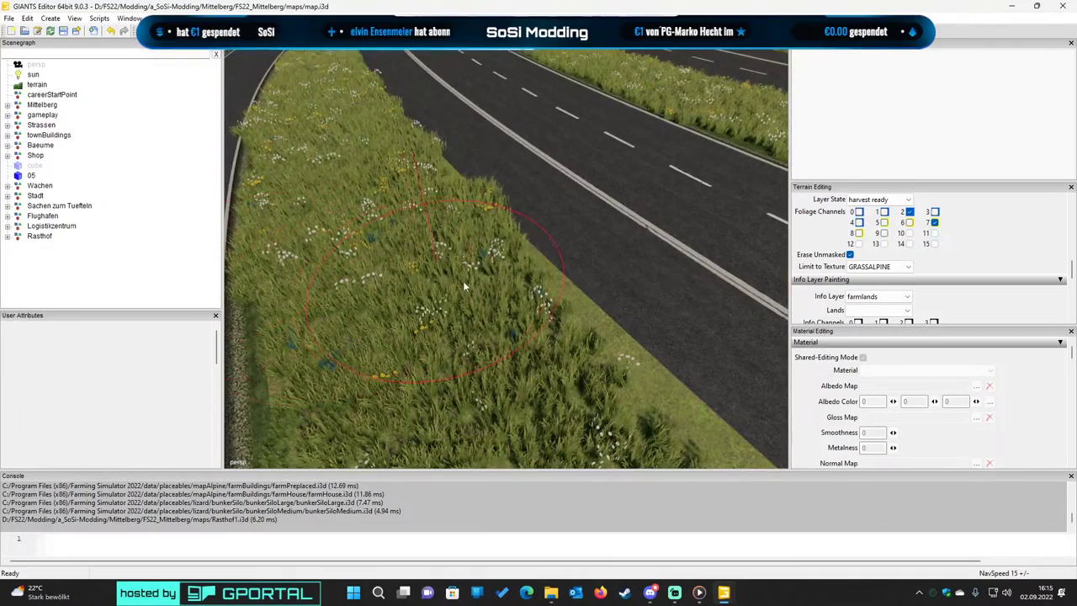
right_drag(489, 323, 529, 246)
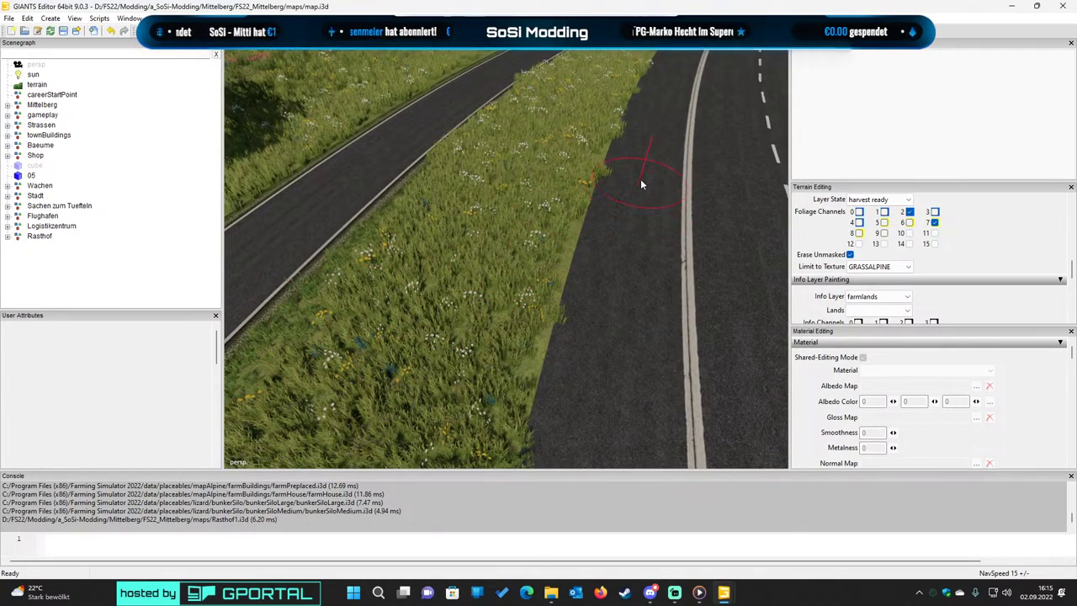
mouse_move(644, 151)
right_down()
mouse_move(579, 291)
mouse_move(383, 298)
right_up()
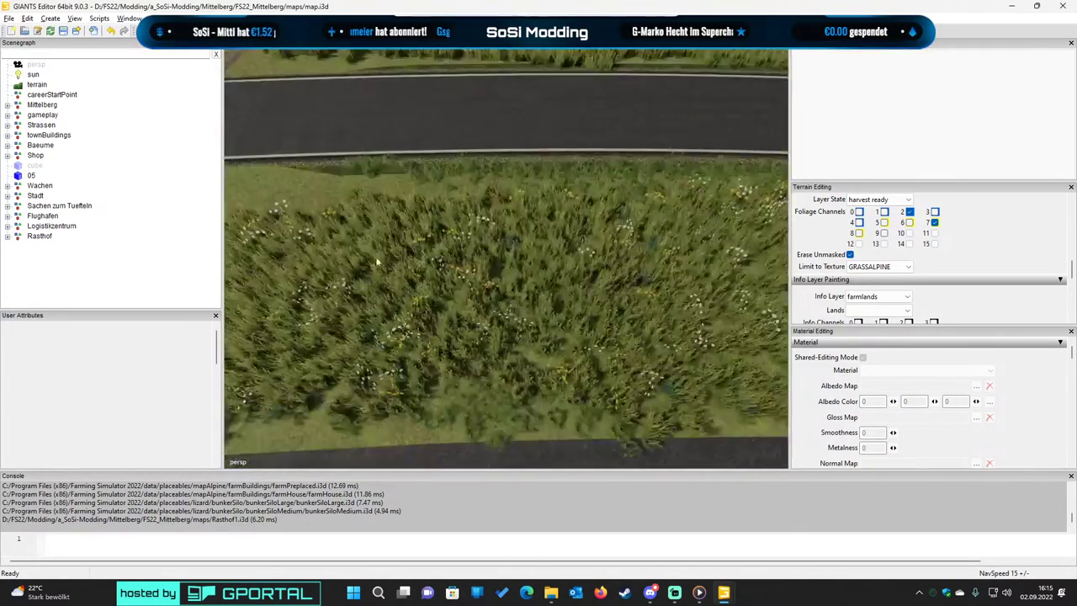
right_drag(572, 283, 475, 238)
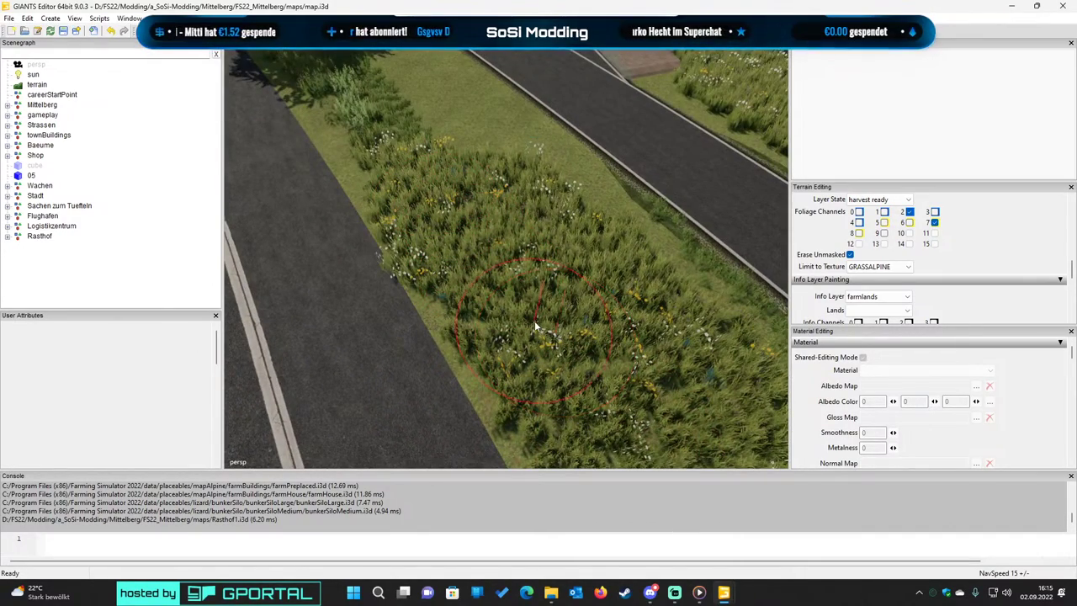
mouse_move(535, 320)
right_down()
mouse_move(593, 236)
mouse_move(485, 329)
mouse_move(483, 354)
right_up()
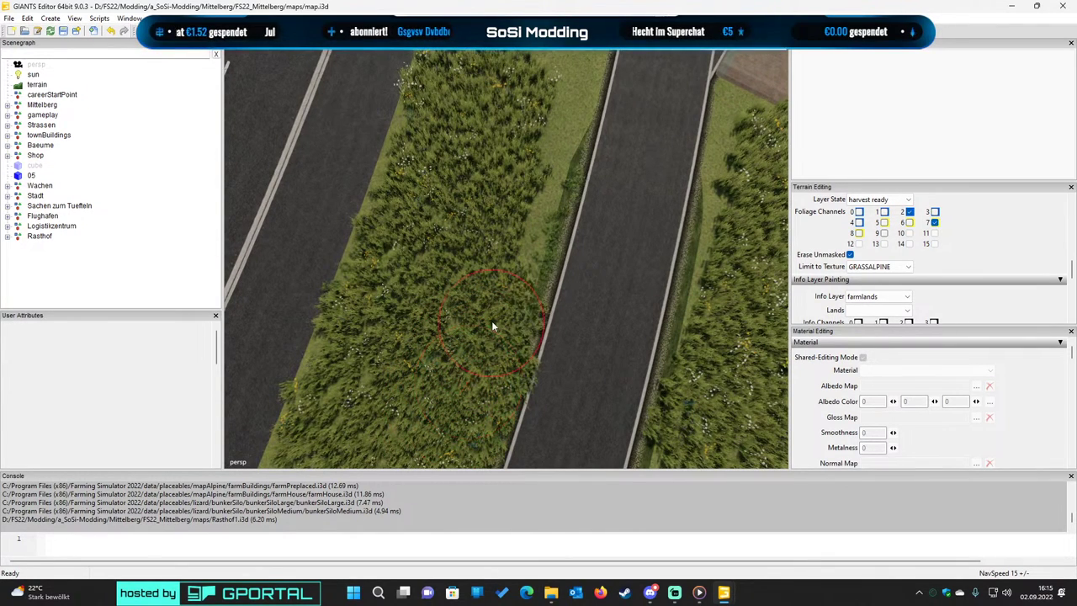
mouse_move(456, 322)
right_down()
mouse_move(531, 211)
mouse_move(450, 187)
right_up()
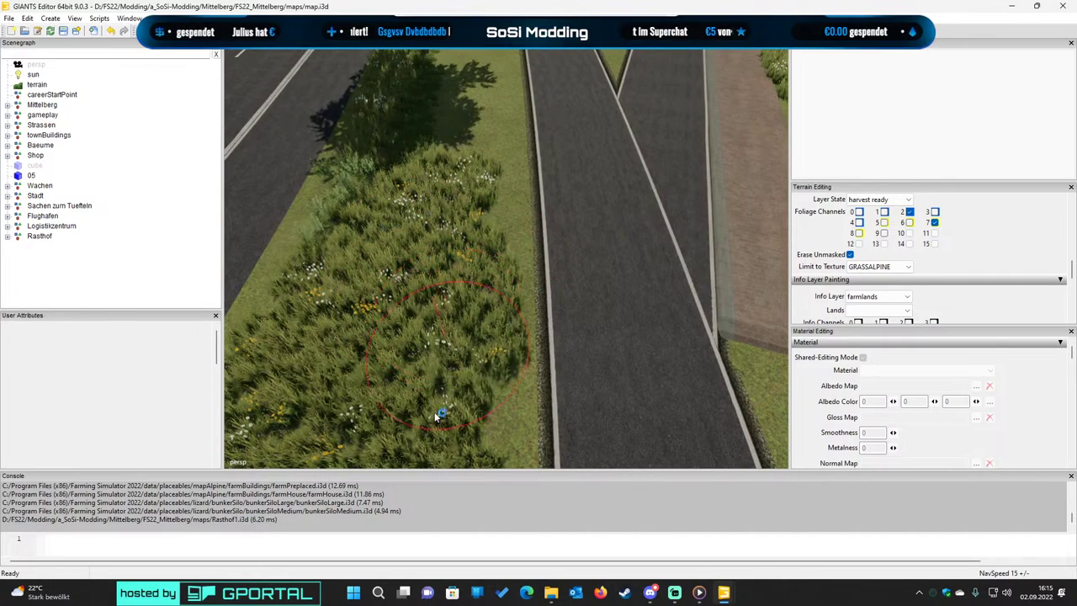
right_drag(454, 414, 438, 249)
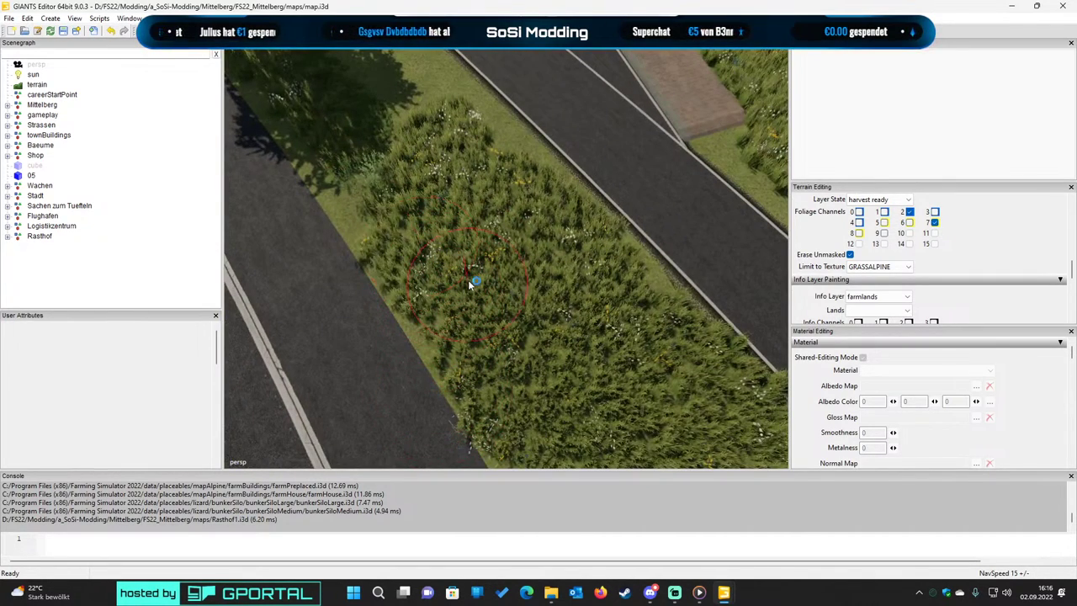
right_drag(471, 281, 356, 263)
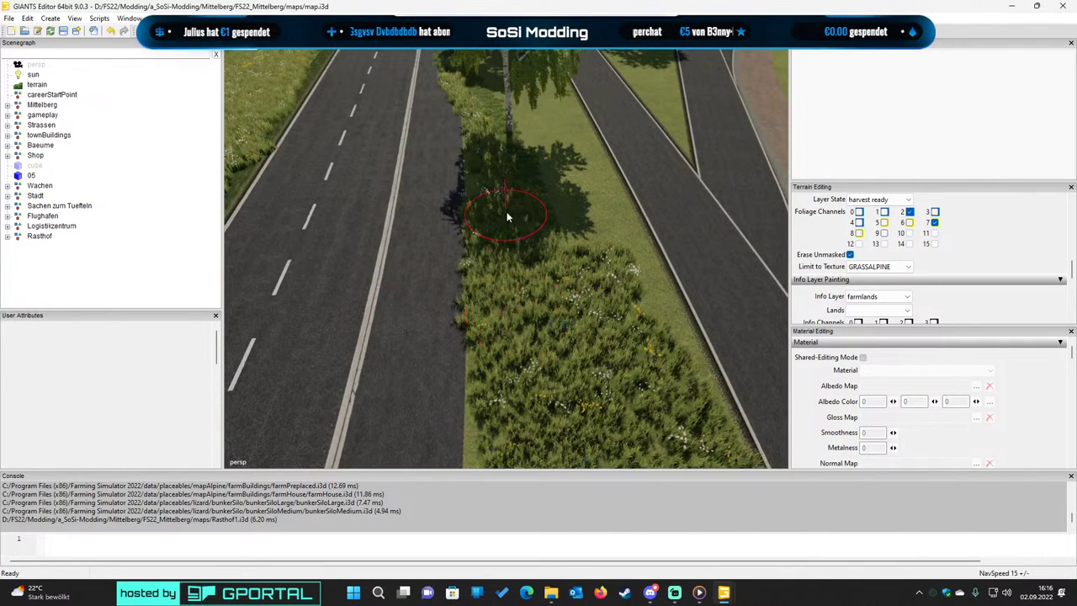
right_drag(519, 314, 566, 317)
scroll(566, 317, down, 3)
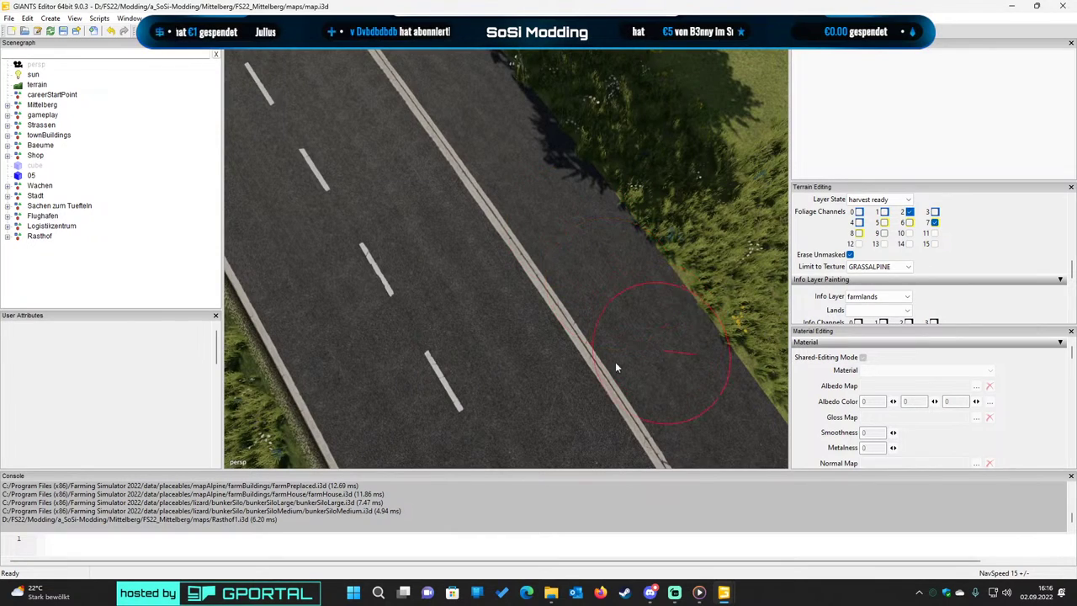
right_drag(615, 362, 456, 285)
drag(457, 279, 395, 252)
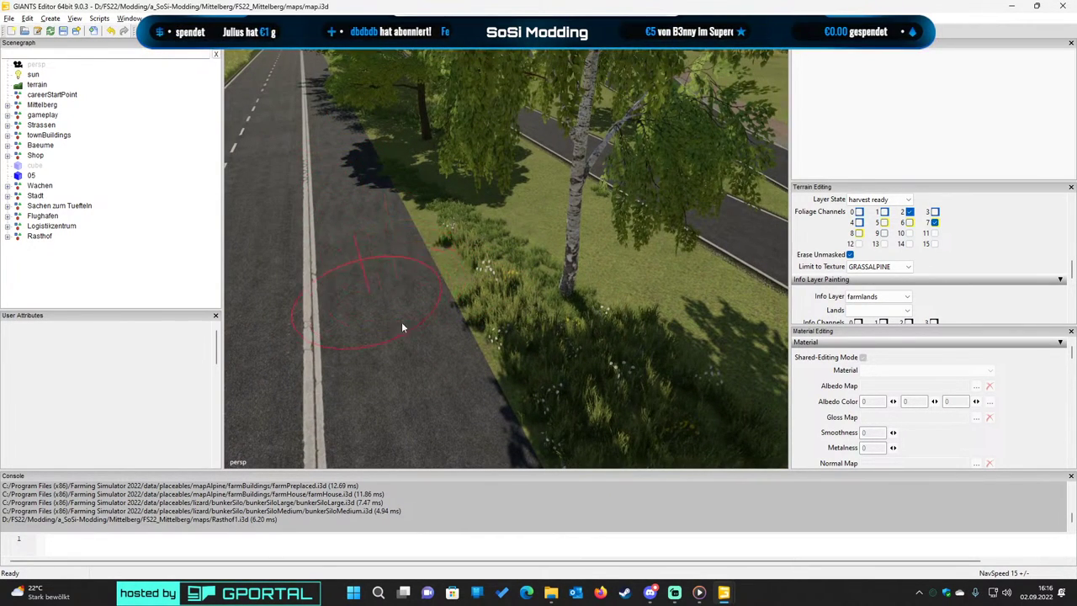
Step: Paint meadow grass into the tree-shaded lawn strip beside the road
right_drag(402, 321, 451, 305)
scroll(356, 263, up, 5)
scroll(511, 306, down, 5)
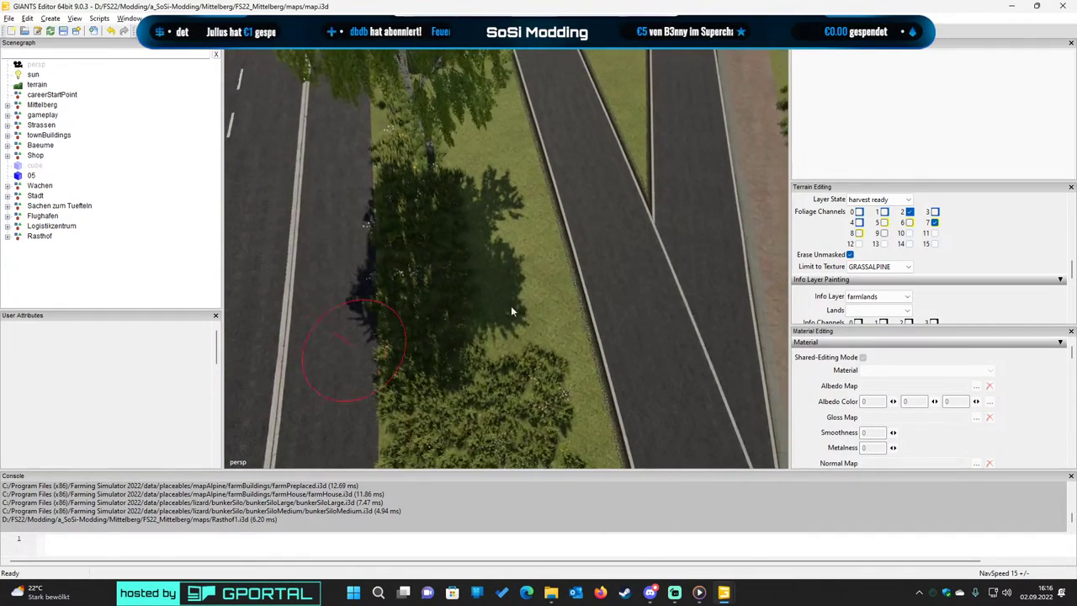
right_drag(516, 344, 448, 301)
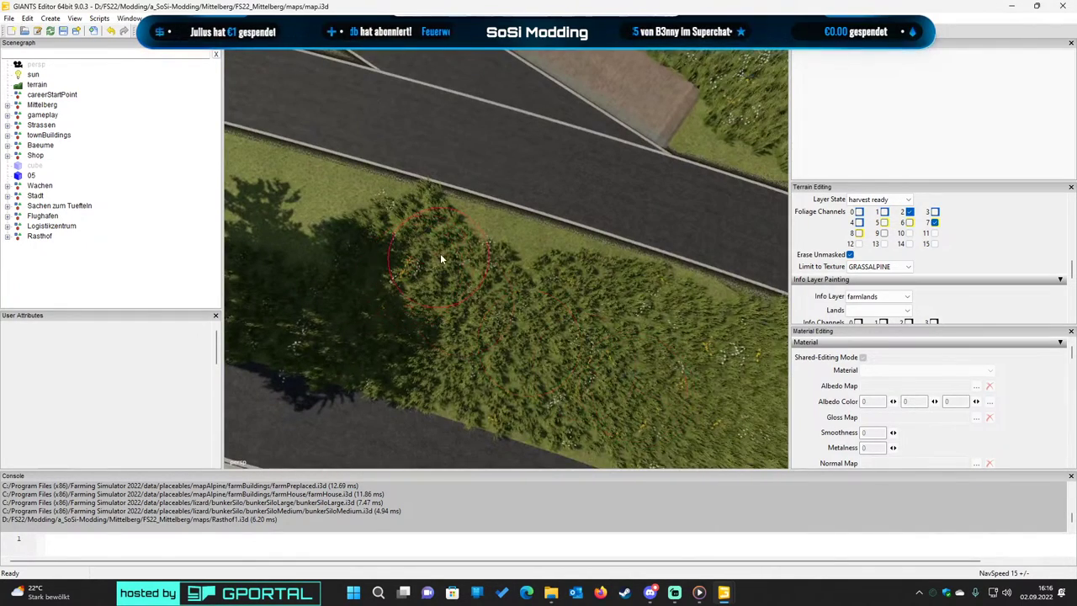
mouse_move(441, 254)
mouse_down()
mouse_move(717, 335)
mouse_move(661, 327)
mouse_move(666, 310)
mouse_move(687, 318)
mouse_up()
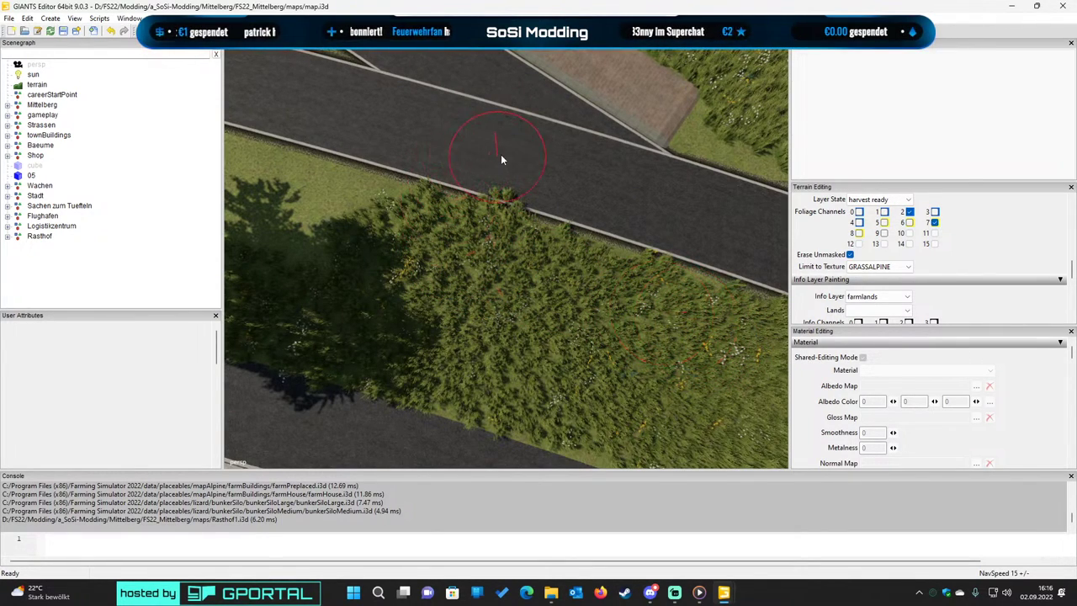
right_drag(491, 298, 420, 293)
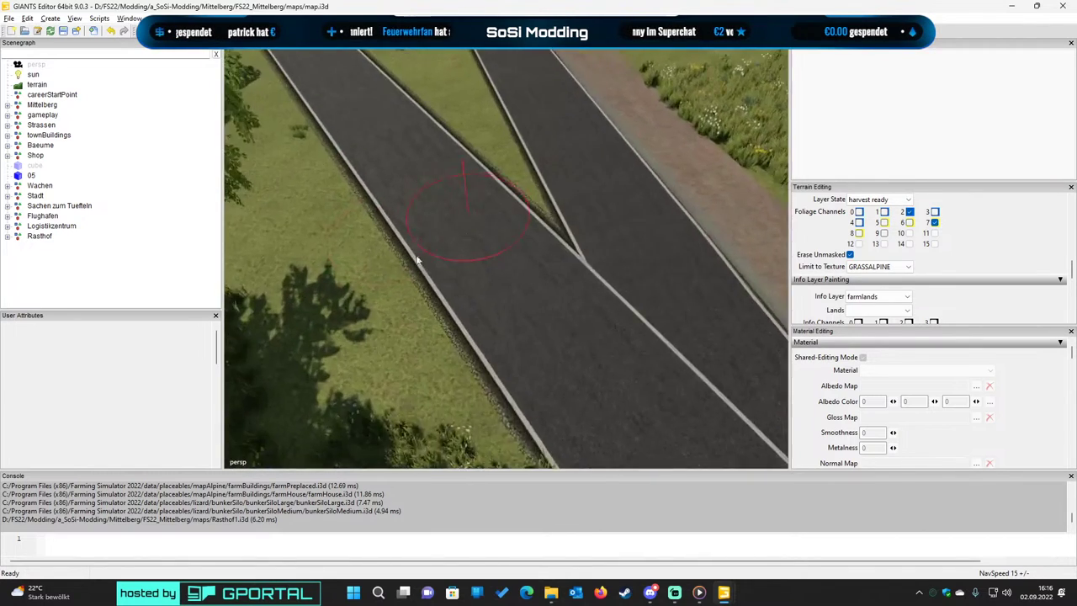
right_drag(463, 366, 450, 276)
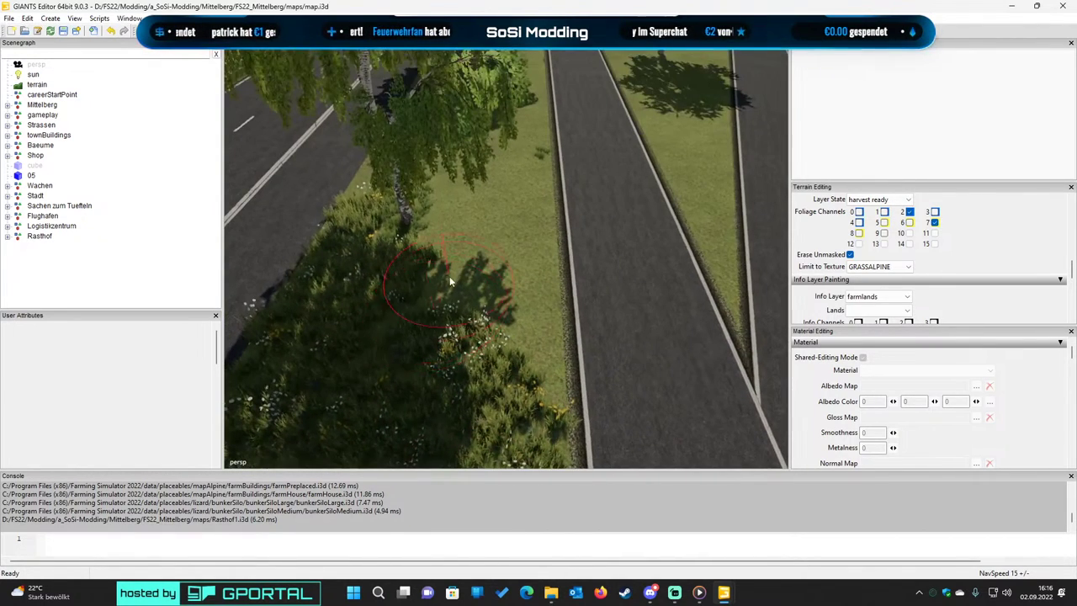
drag(479, 320, 439, 347)
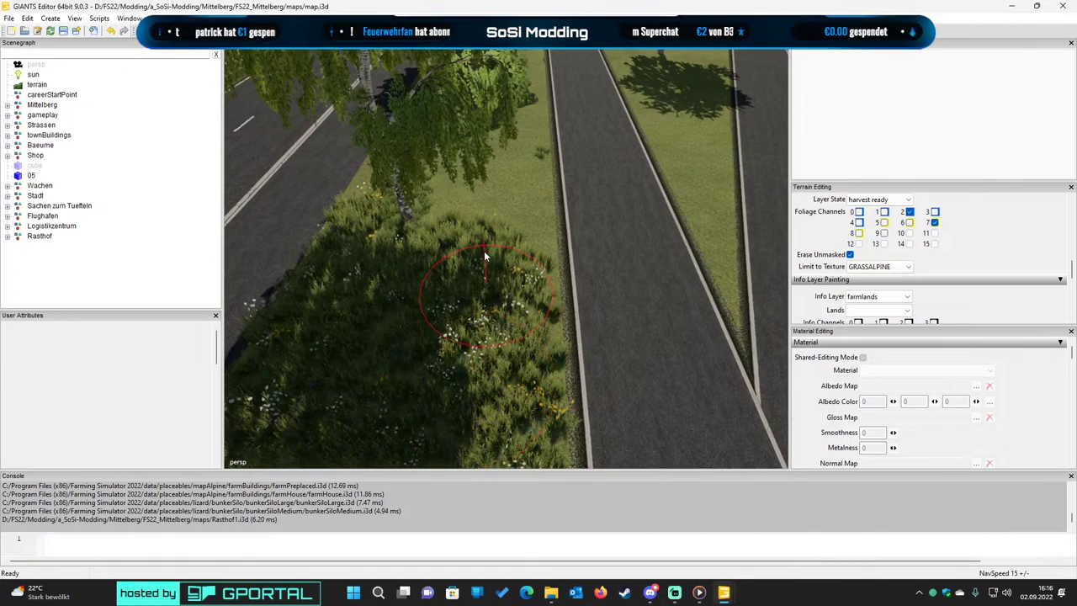
Step: Paint dense meadow grass along the strip beside the road
right_drag(440, 346, 559, 353)
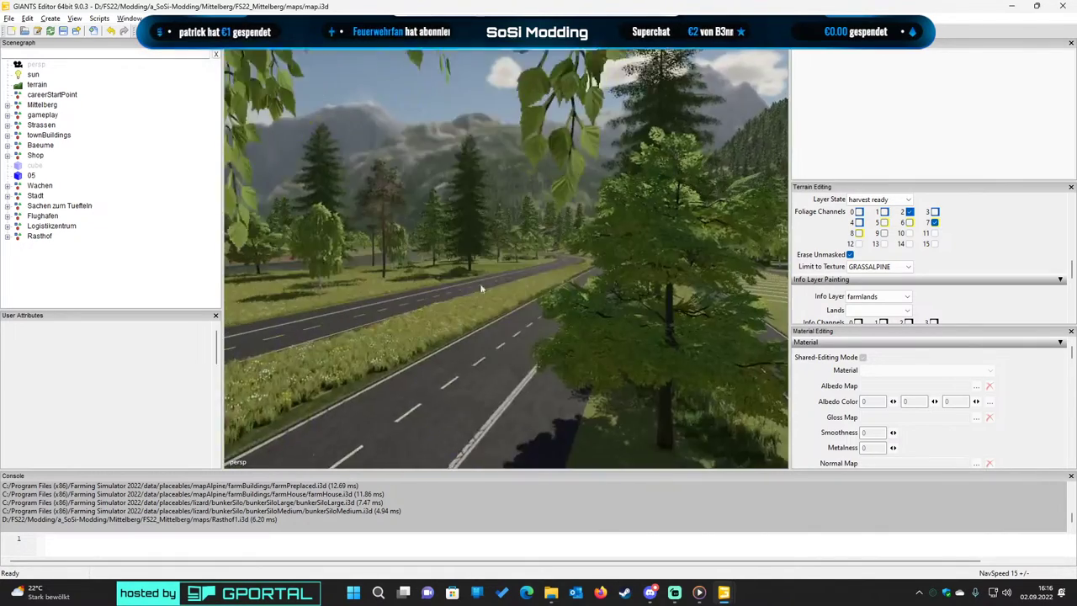
drag(558, 349, 370, 171)
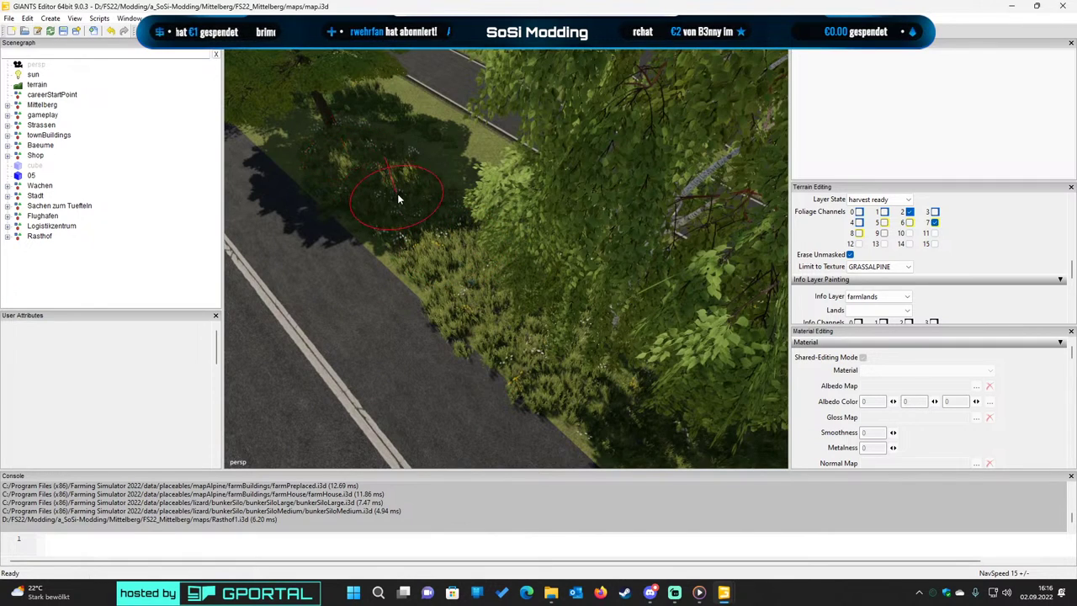
right_drag(370, 171, 415, 281)
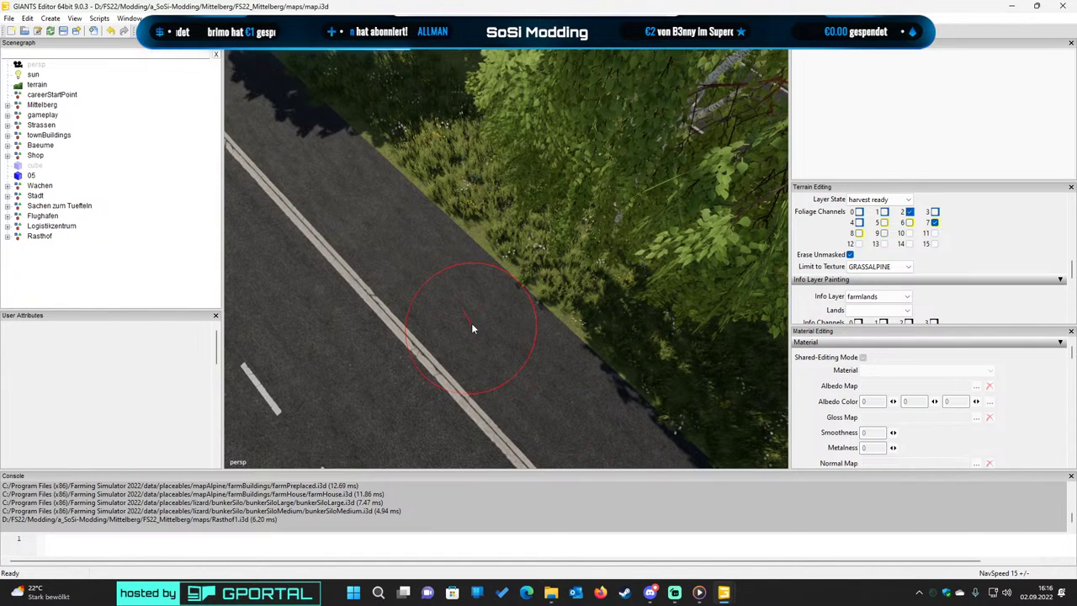
right_drag(471, 323, 372, 250)
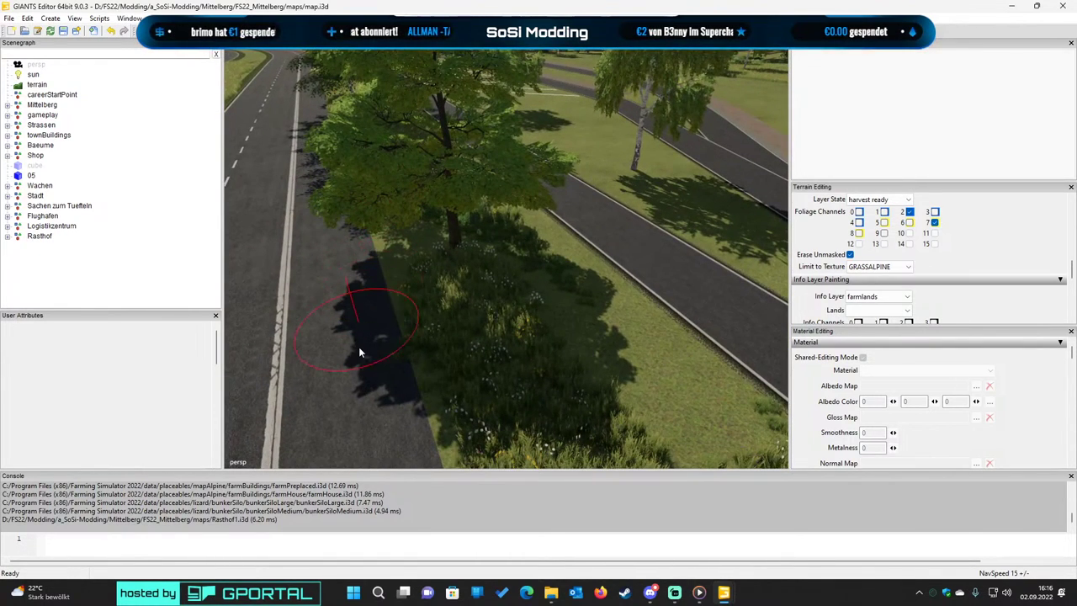
mouse_move(384, 361)
right_down()
mouse_move(505, 335)
mouse_move(485, 377)
right_up()
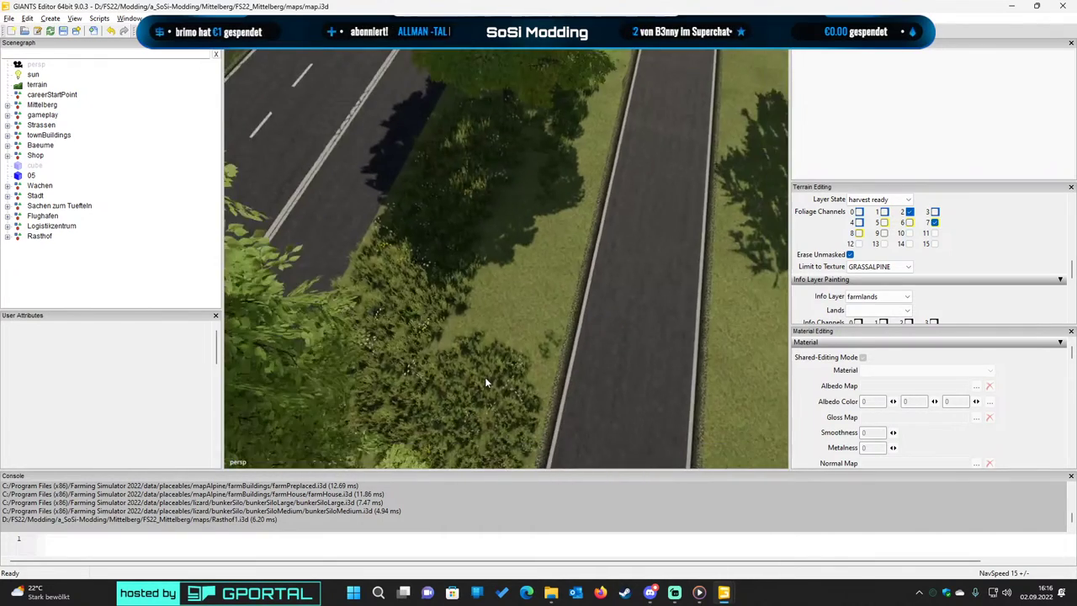
drag(484, 371, 514, 275)
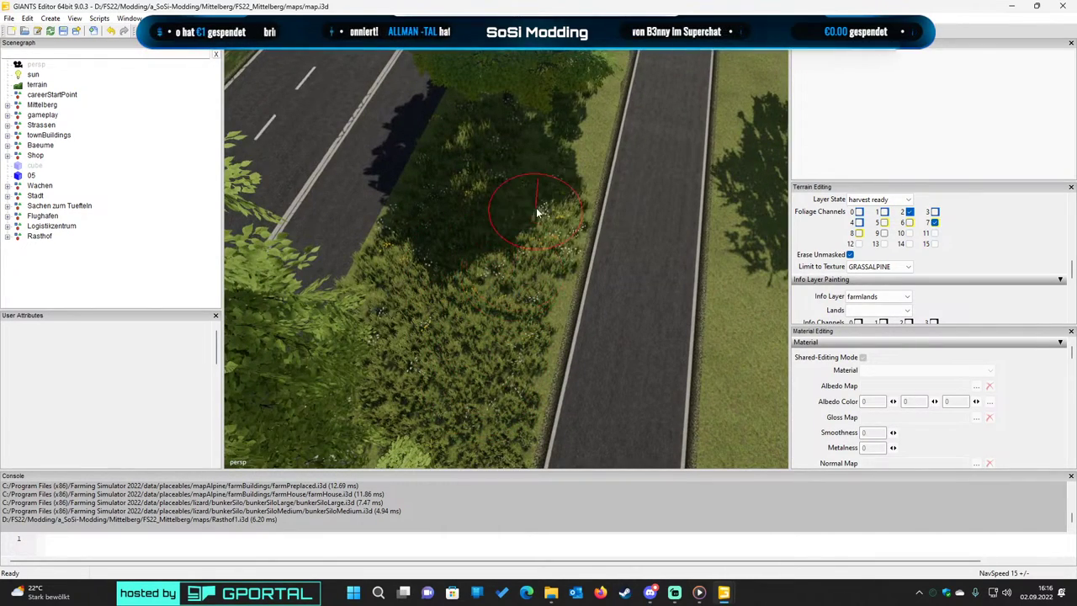
Step: Thicken the grass along the shaded strip under the trees
right_drag(486, 380, 522, 281)
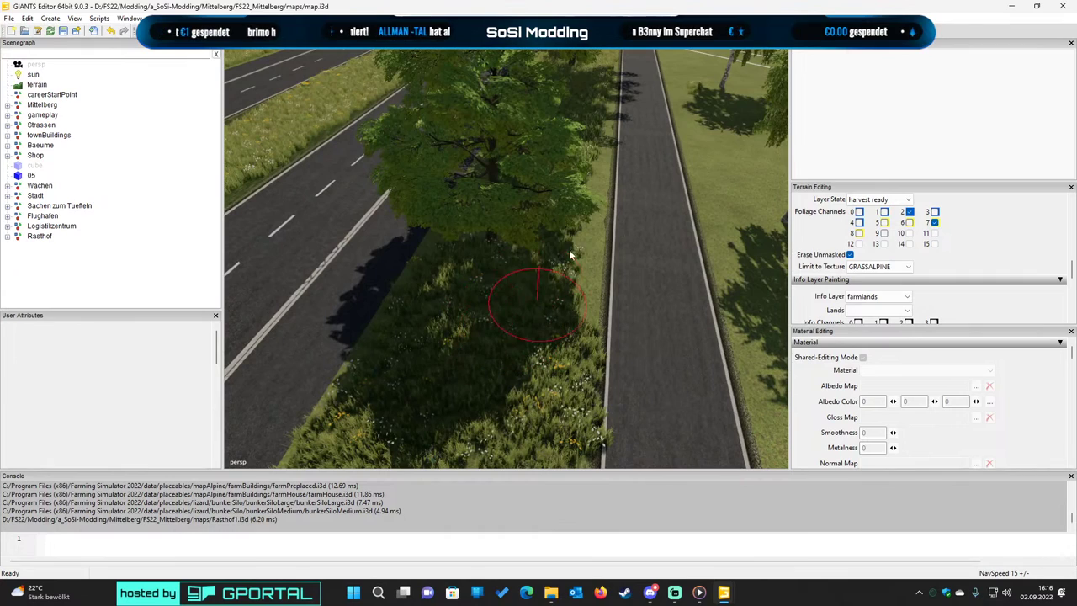
right_drag(526, 353, 598, 358)
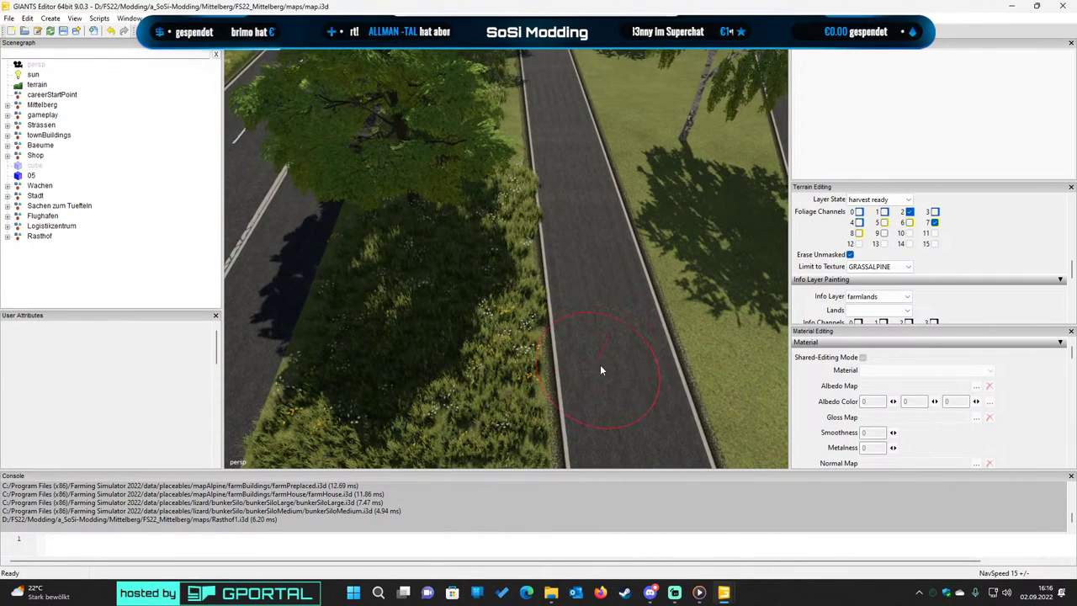
mouse_move(570, 200)
right_down()
mouse_move(551, 266)
mouse_move(385, 231)
right_up()
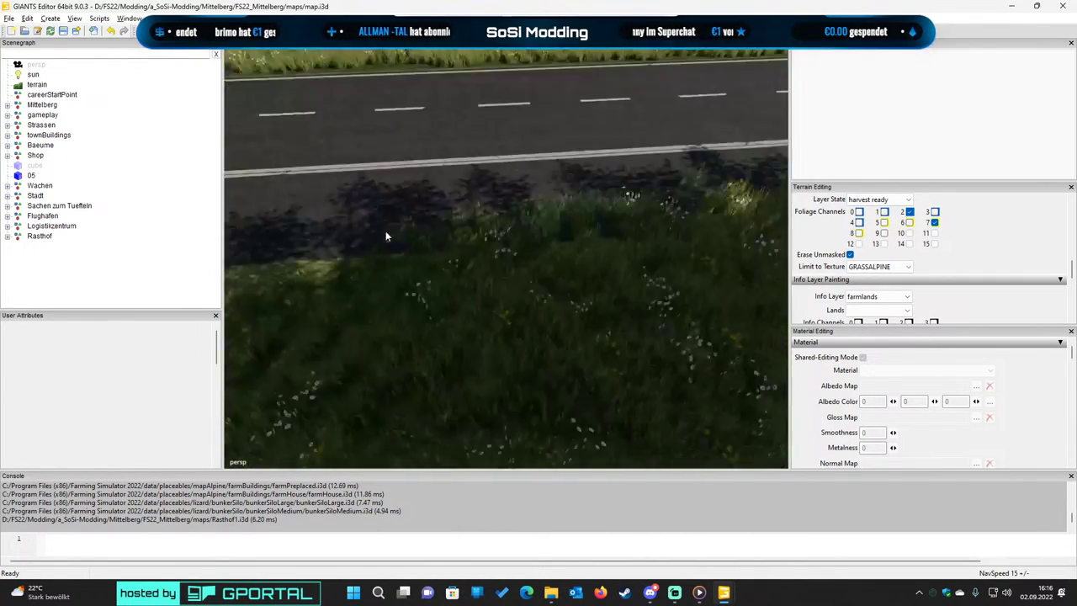
drag(385, 281, 731, 369)
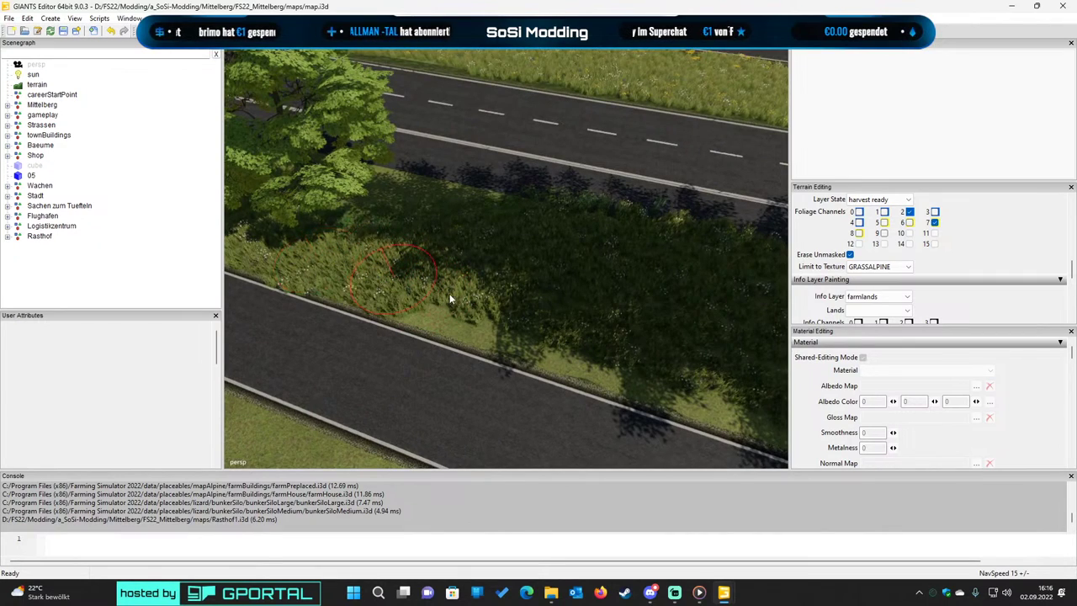
Step: Move along the road to inspect the roadside grass from above
mouse_move(731, 369)
right_down()
mouse_move(608, 312)
mouse_move(392, 288)
mouse_move(479, 203)
mouse_move(517, 231)
mouse_move(548, 220)
mouse_move(416, 312)
mouse_move(376, 314)
mouse_move(437, 352)
mouse_move(580, 289)
right_up()
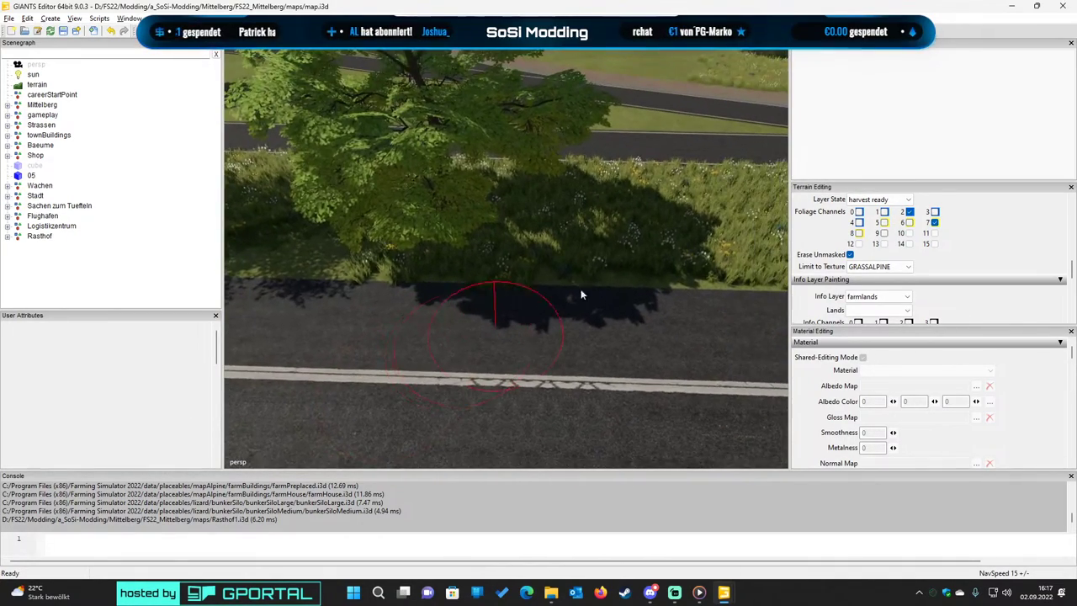
mouse_move(628, 244)
right_down()
mouse_move(493, 250)
mouse_move(569, 260)
right_up()
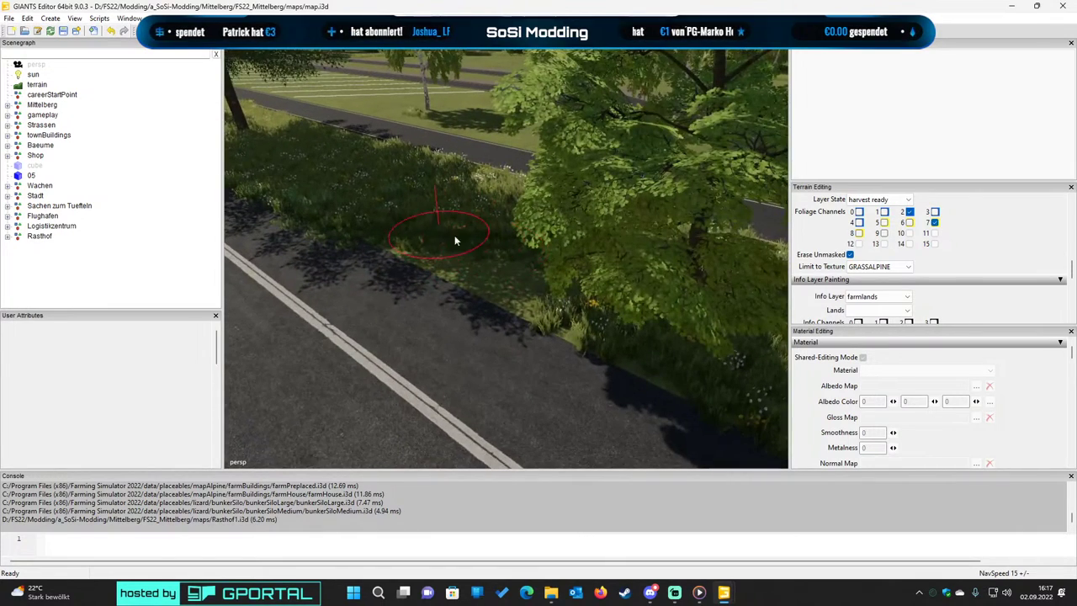
mouse_move(598, 299)
right_down()
mouse_move(505, 277)
mouse_move(519, 308)
mouse_move(496, 349)
right_up()
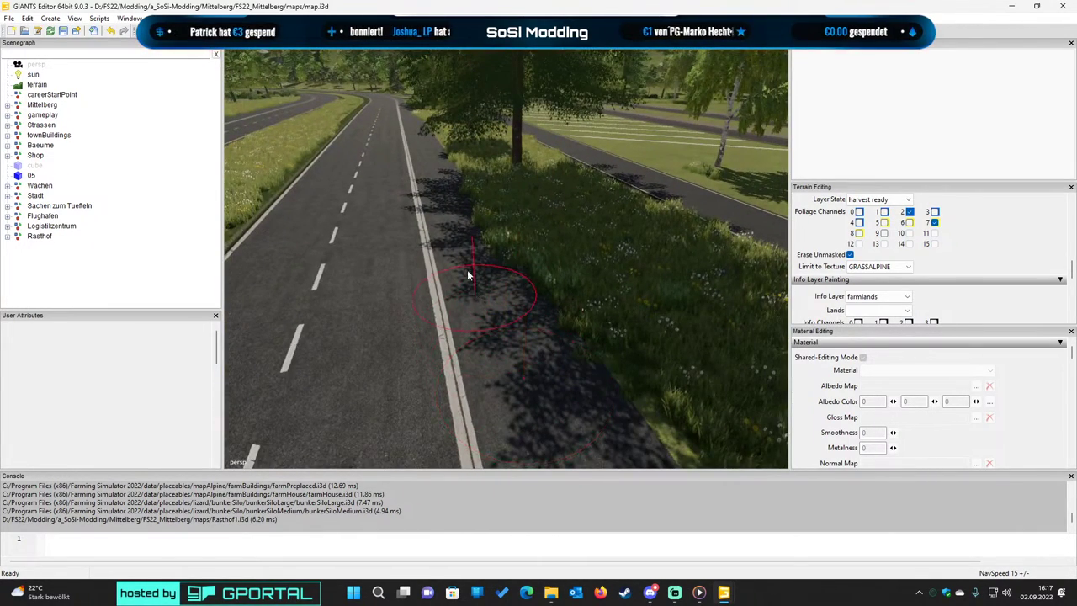
right_drag(518, 406, 448, 340)
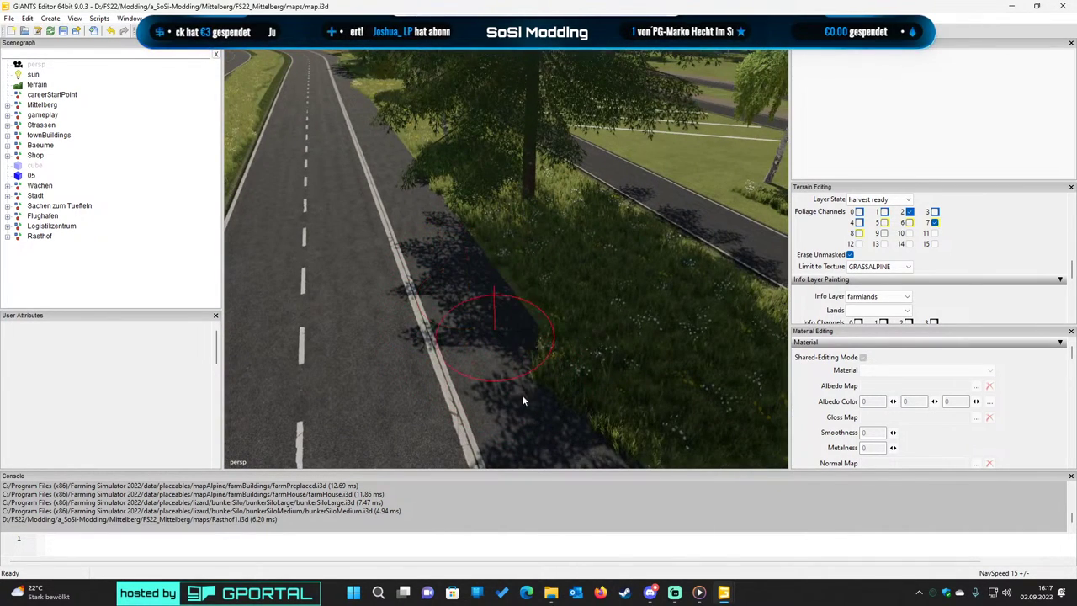
right_drag(522, 395, 526, 369)
mouse_move(391, 344)
right_down()
mouse_move(469, 352)
mouse_move(493, 310)
right_up()
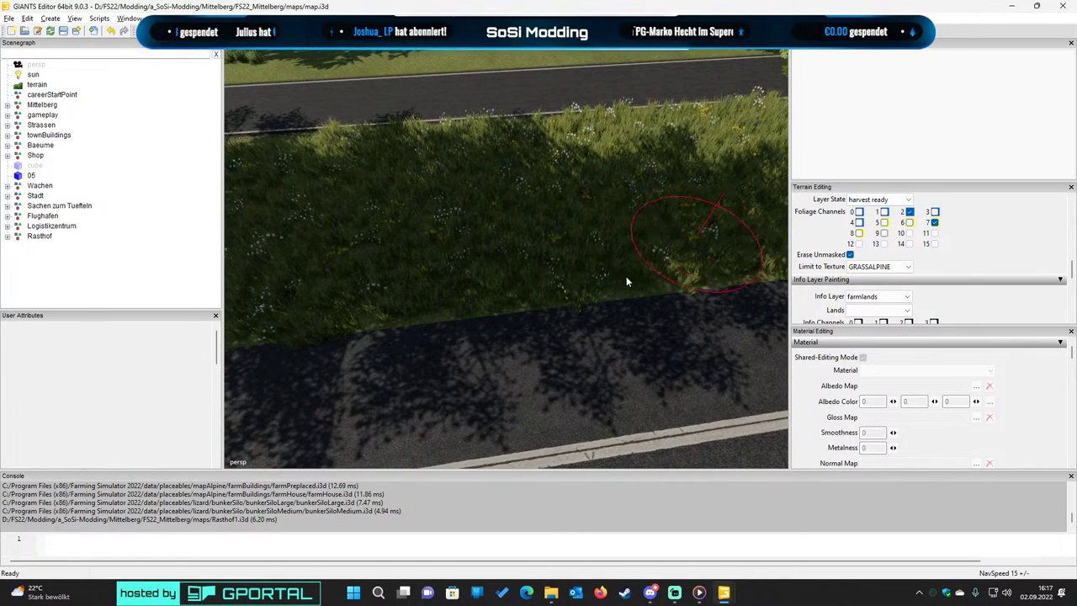
right_drag(626, 276, 492, 243)
right_drag(375, 268, 543, 305)
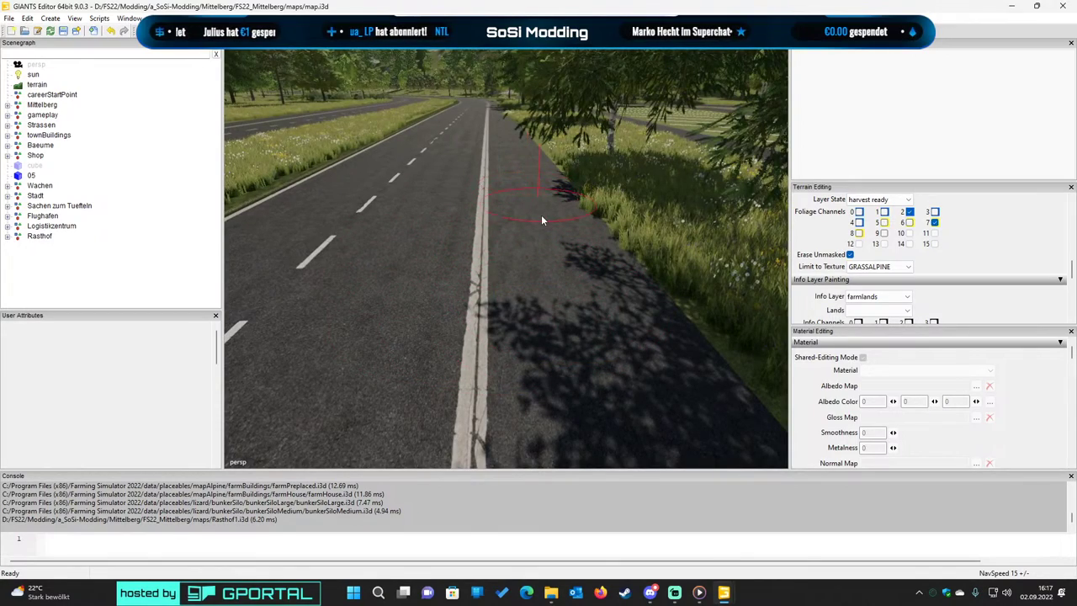
mouse_move(541, 214)
right_down()
mouse_move(621, 383)
mouse_move(492, 237)
right_up()
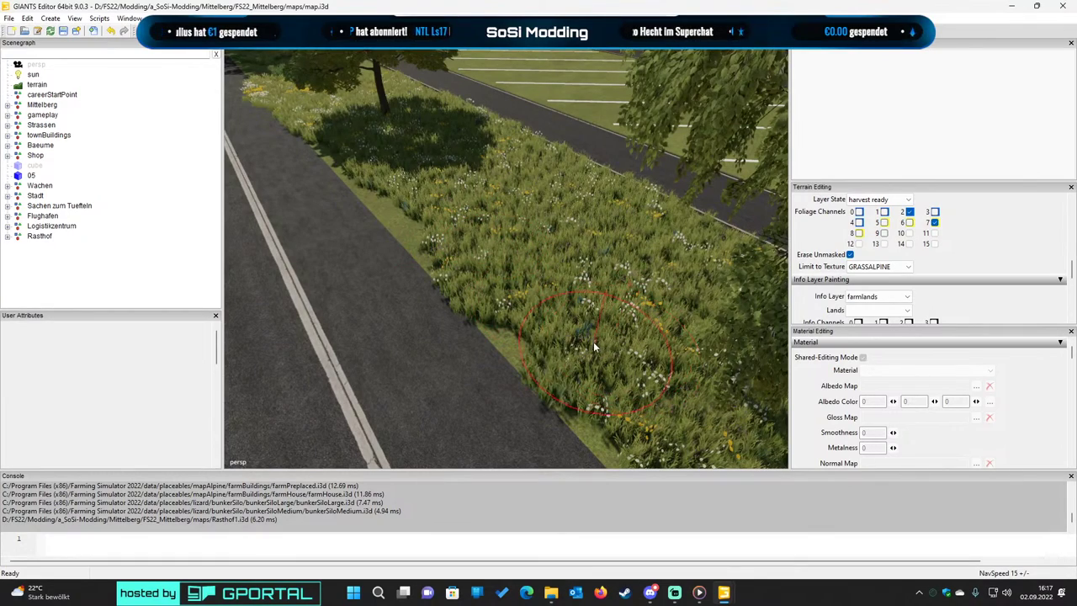
Step: Erase grass spilling onto the road edge toward the parking lot
mouse_move(491, 257)
right_down()
mouse_move(587, 293)
mouse_move(505, 360)
right_up()
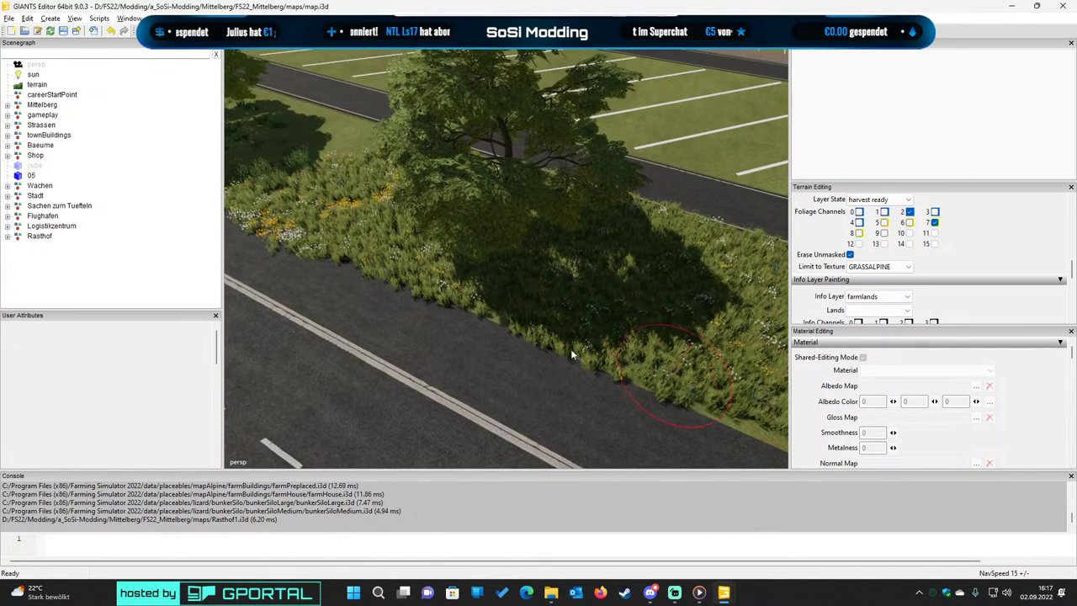
mouse_move(571, 348)
right_down()
mouse_move(646, 340)
mouse_move(449, 306)
right_up()
scroll(448, 307, up, 3)
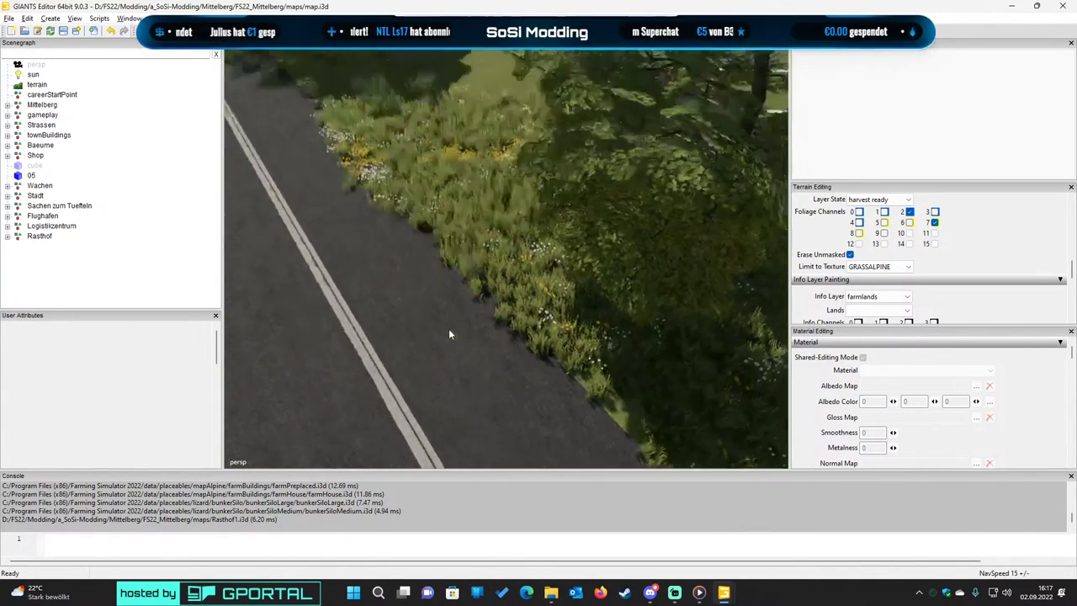
scroll(448, 328, up, 2)
drag(410, 264, 323, 117)
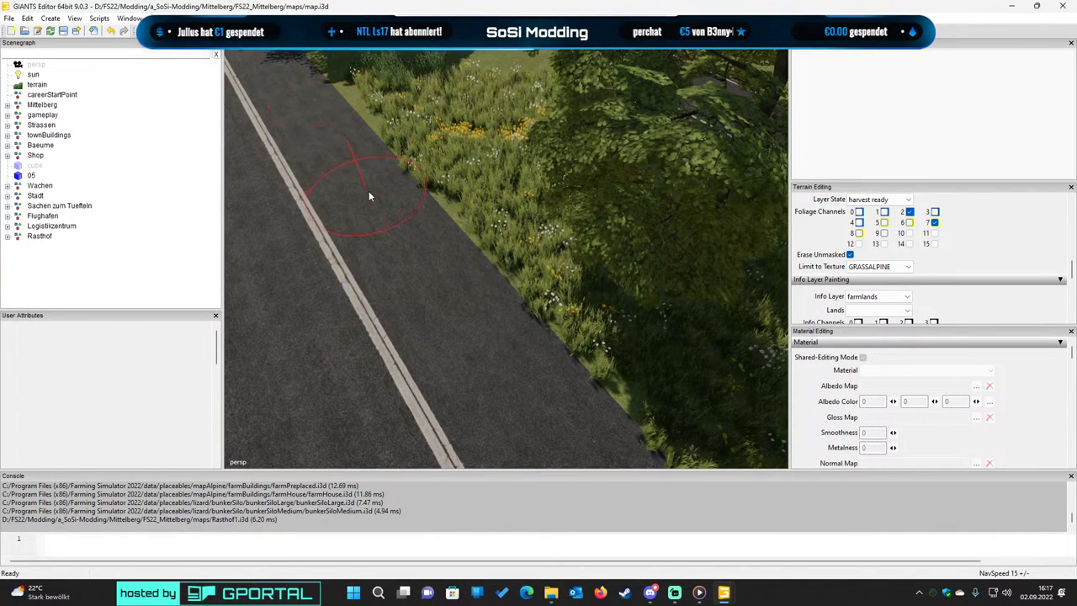
right_drag(440, 288, 469, 241)
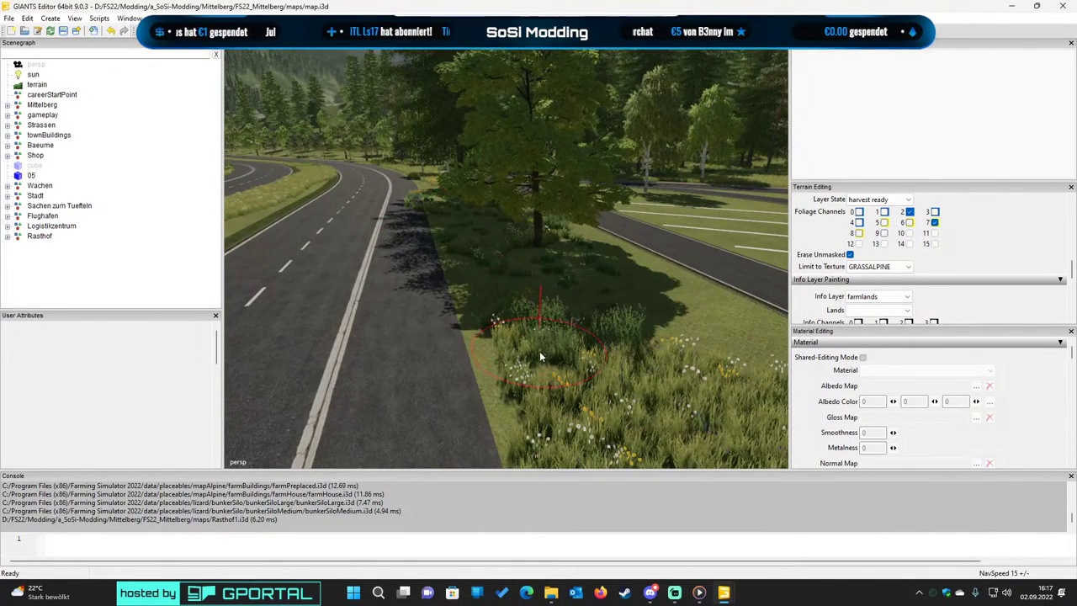
scroll(543, 371, up, 5)
scroll(505, 383, down, 5)
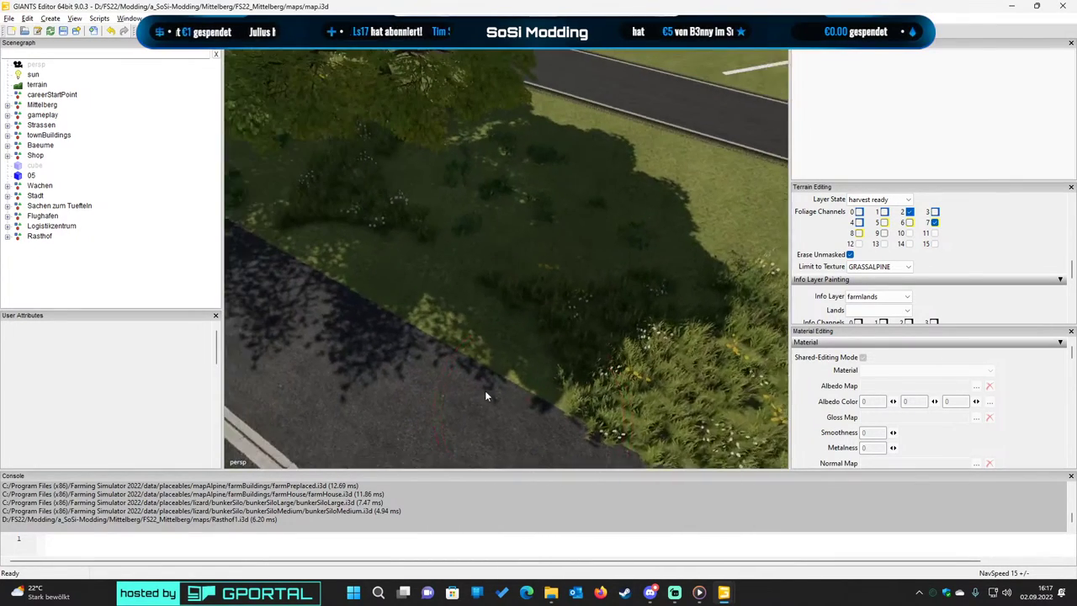
scroll(581, 345, up, 3)
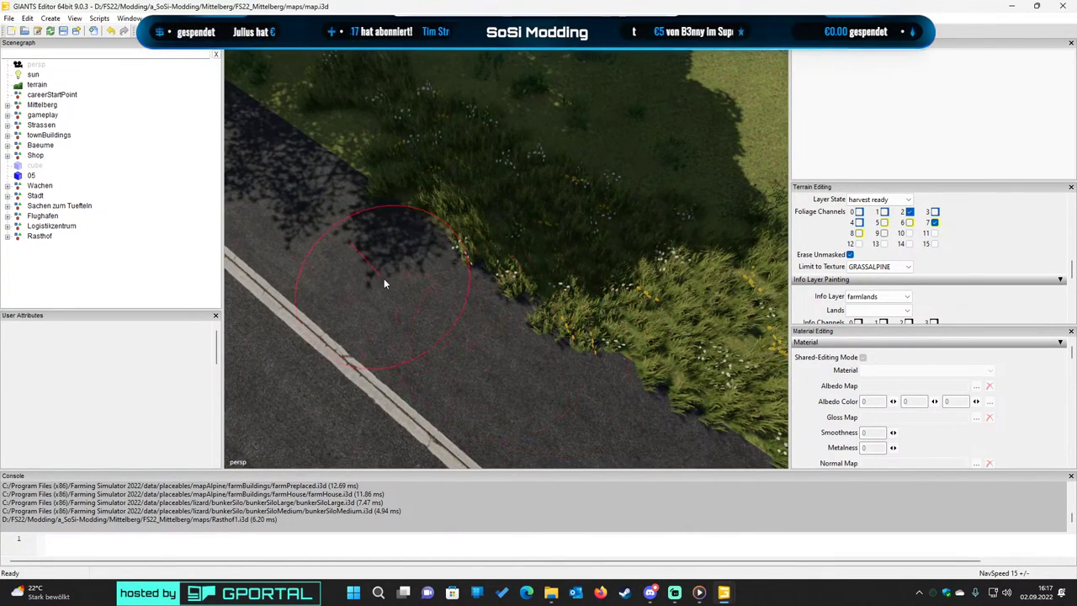
drag(539, 399, 529, 366)
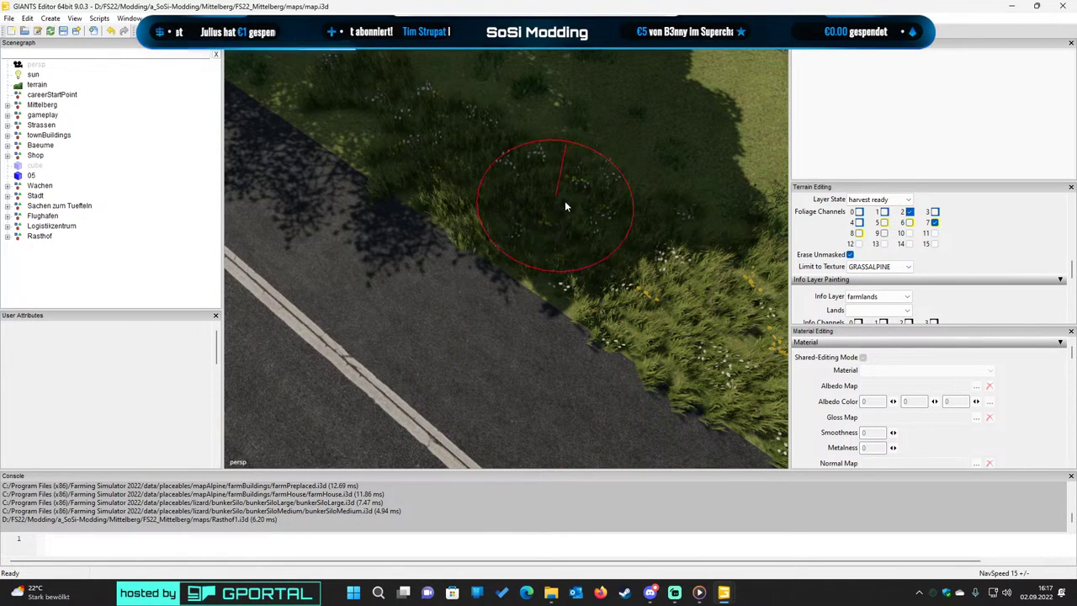
Step: Paint tall flowering grass on the roadside strip under the tree
mouse_move(373, 107)
right_down()
mouse_move(459, 250)
mouse_move(545, 178)
right_up()
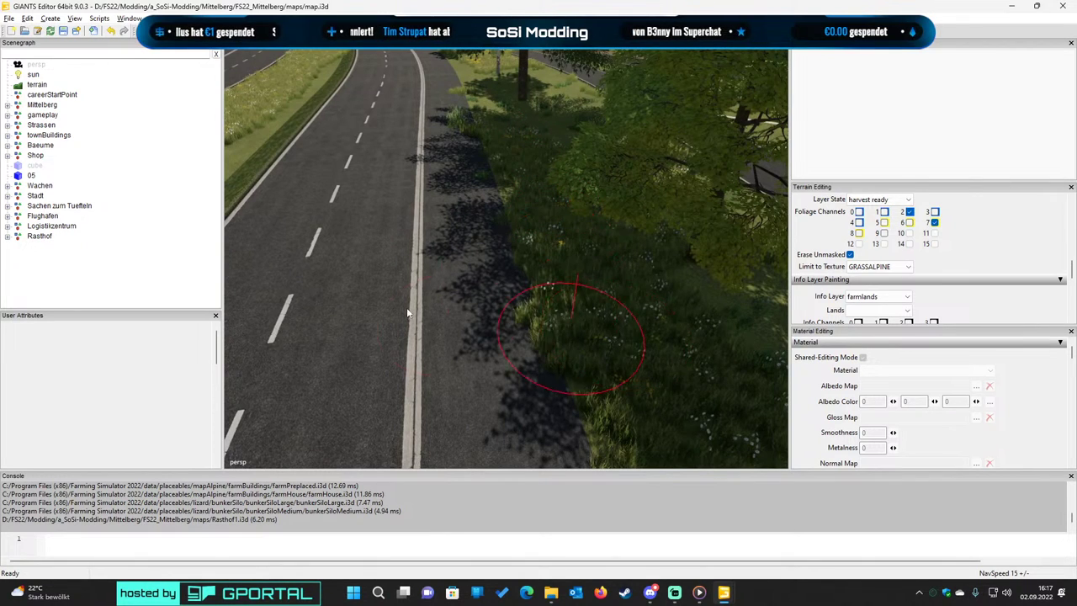
mouse_move(615, 330)
right_down()
mouse_move(351, 302)
mouse_move(441, 263)
mouse_move(488, 355)
right_up()
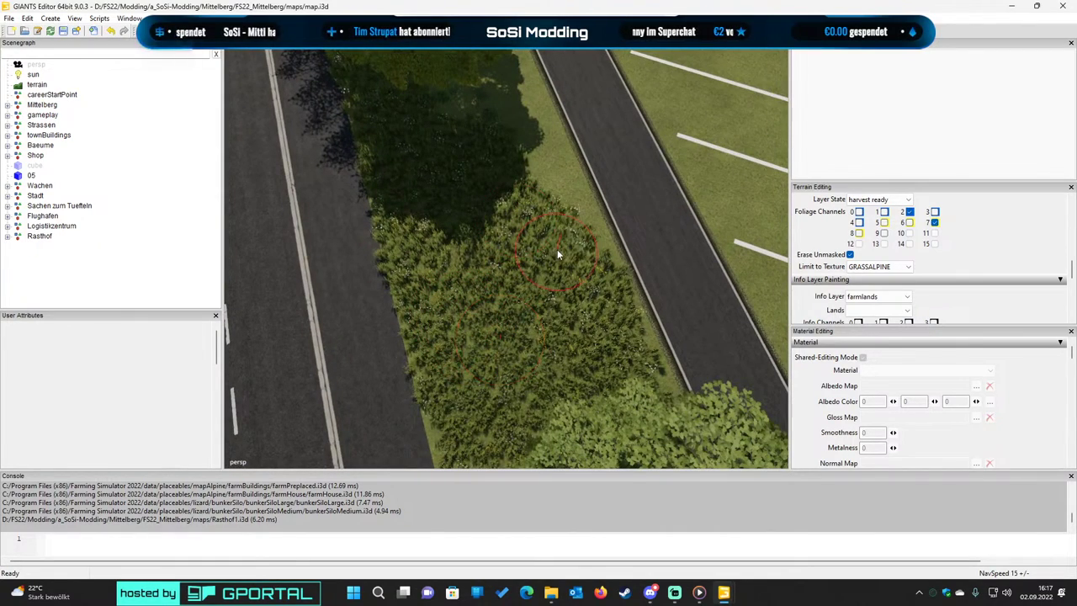
mouse_move(590, 292)
right_down()
mouse_move(467, 241)
mouse_move(606, 352)
right_up()
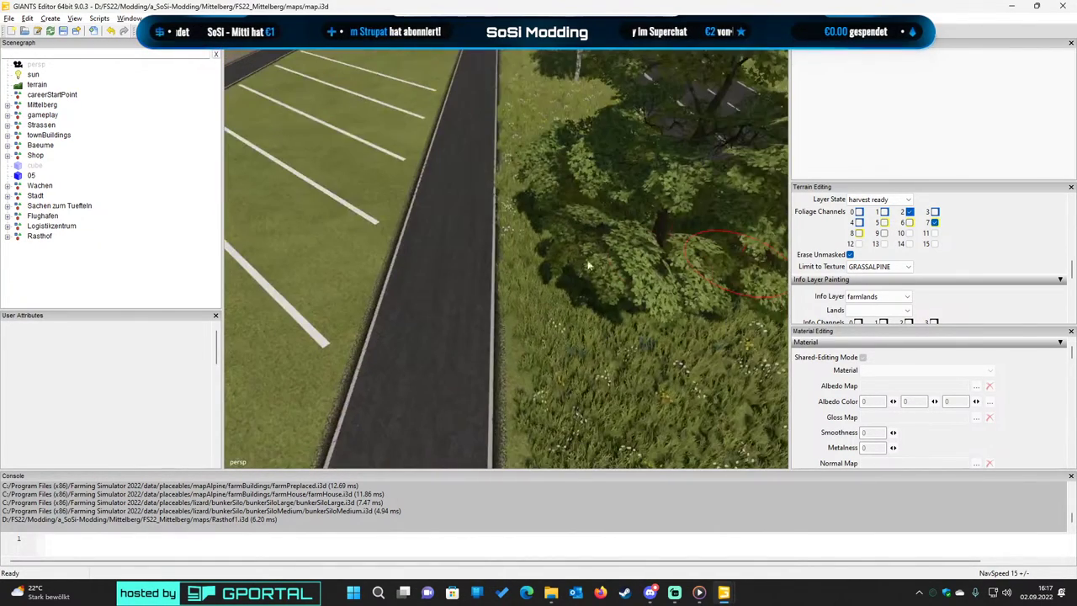
right_drag(585, 432, 494, 337)
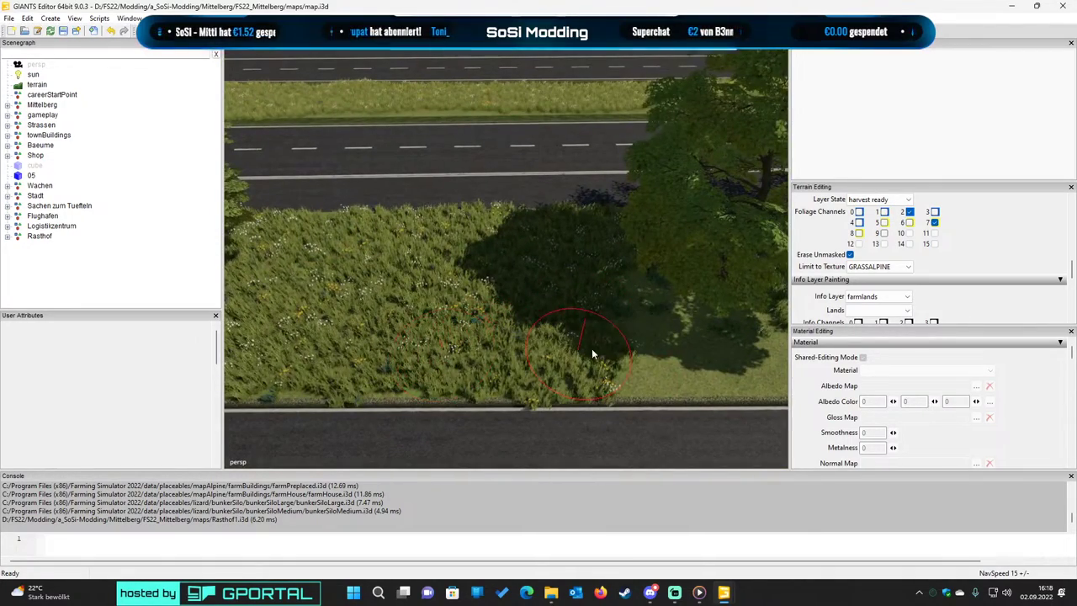
mouse_move(709, 342)
right_down()
mouse_move(400, 291)
mouse_move(505, 370)
right_up()
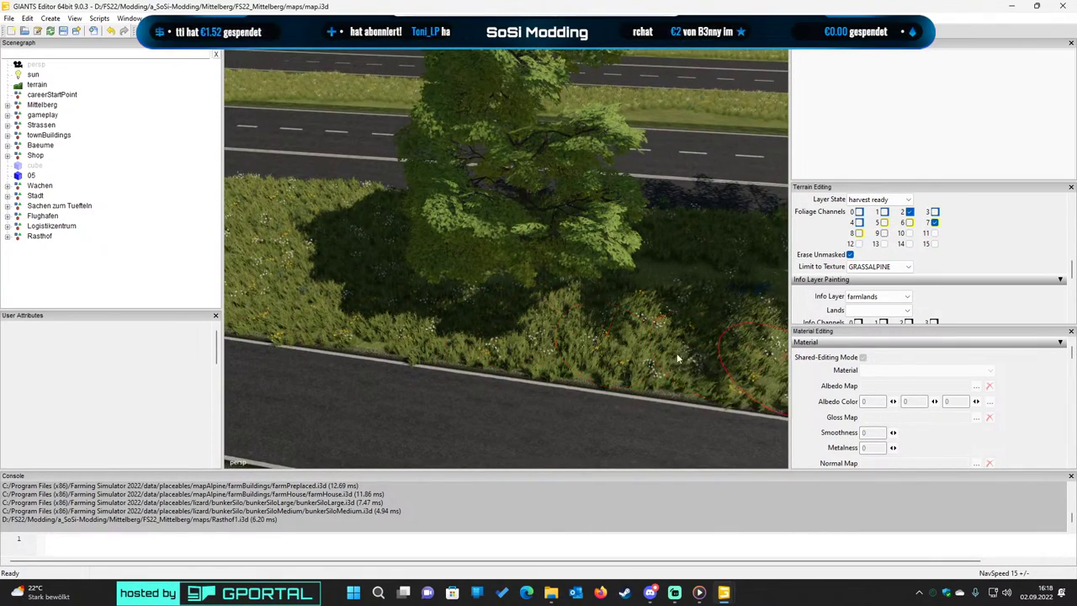
mouse_move(677, 353)
right_down()
mouse_move(428, 252)
mouse_move(339, 231)
mouse_move(550, 229)
mouse_move(607, 184)
mouse_move(622, 240)
mouse_move(496, 278)
mouse_move(544, 361)
mouse_move(442, 284)
mouse_move(367, 256)
mouse_move(447, 291)
right_up()
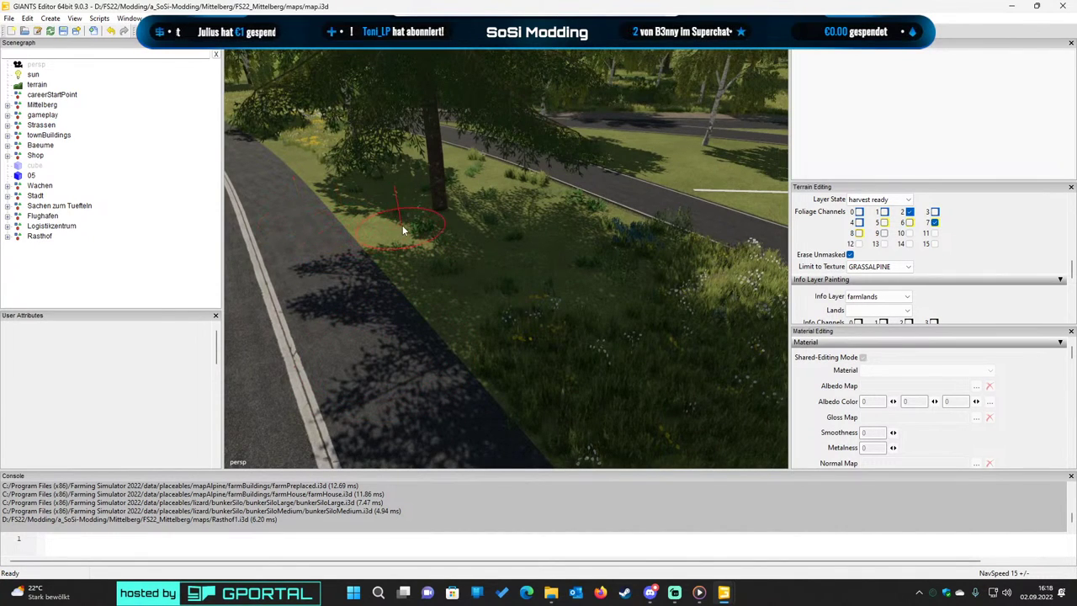
mouse_move(402, 225)
mouse_down()
mouse_move(454, 261)
mouse_move(514, 361)
mouse_up()
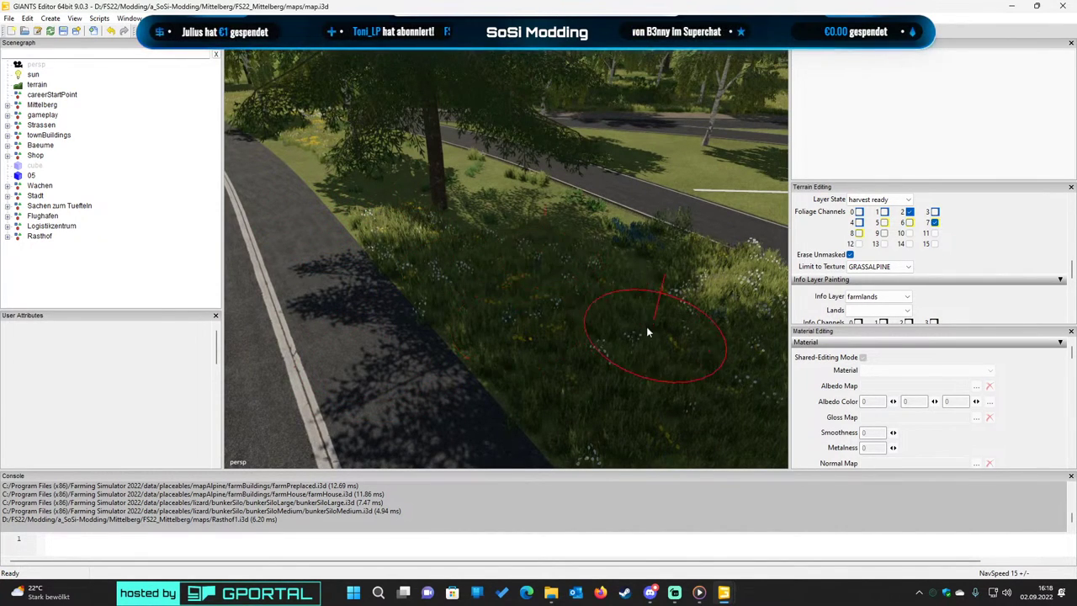
Step: Fill the short lawn on the curving roadside bank with tall flowering grass
mouse_move(646, 331)
right_down()
mouse_move(655, 298)
mouse_move(370, 321)
mouse_move(465, 364)
right_up()
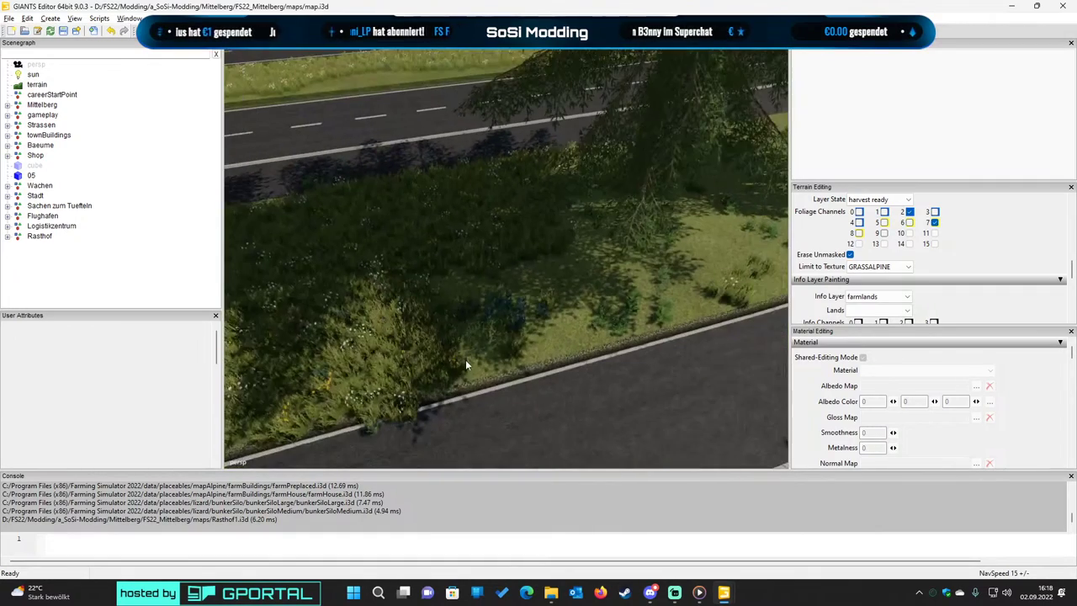
right_drag(493, 312, 491, 309)
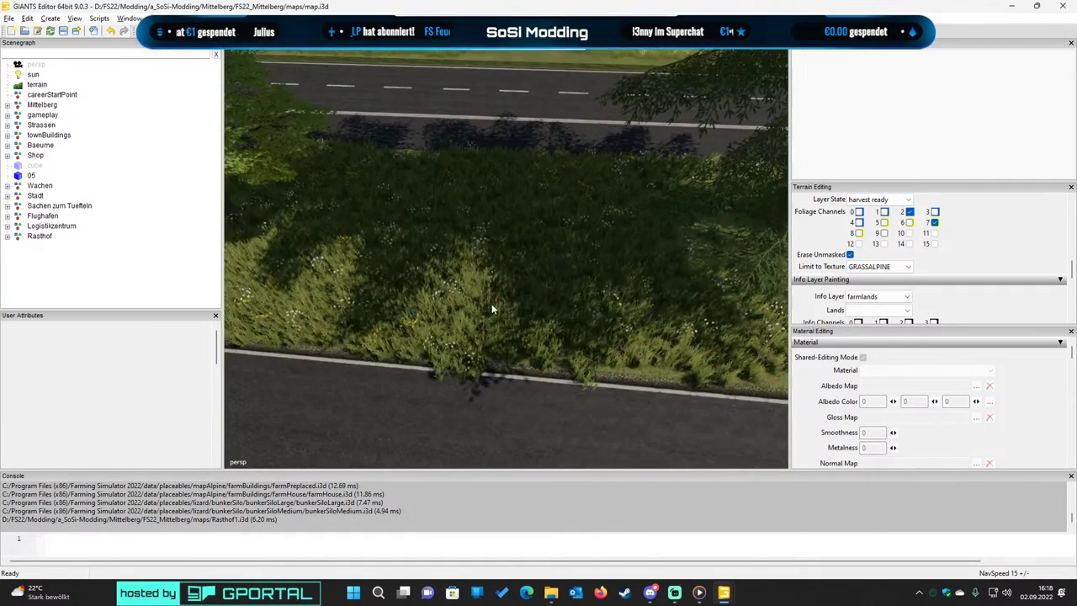
mouse_move(454, 347)
right_down()
mouse_move(587, 347)
mouse_move(482, 413)
mouse_move(507, 382)
right_up()
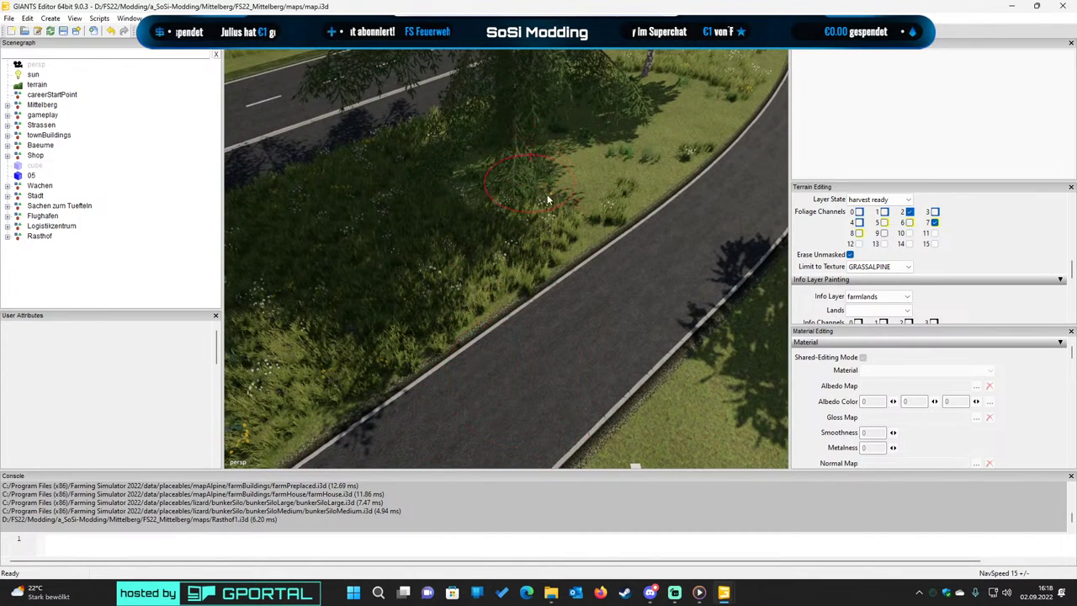
drag(547, 200, 502, 156)
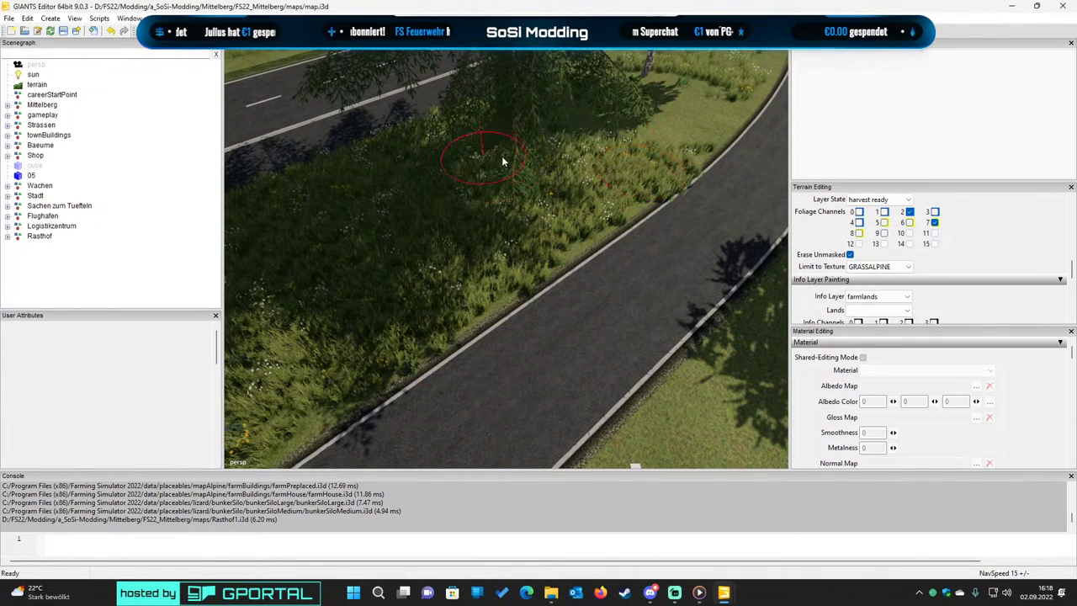
mouse_move(502, 160)
right_down()
mouse_move(547, 229)
mouse_move(486, 219)
mouse_move(436, 283)
mouse_move(487, 303)
mouse_move(473, 279)
mouse_move(390, 242)
right_up()
drag(612, 274, 659, 274)
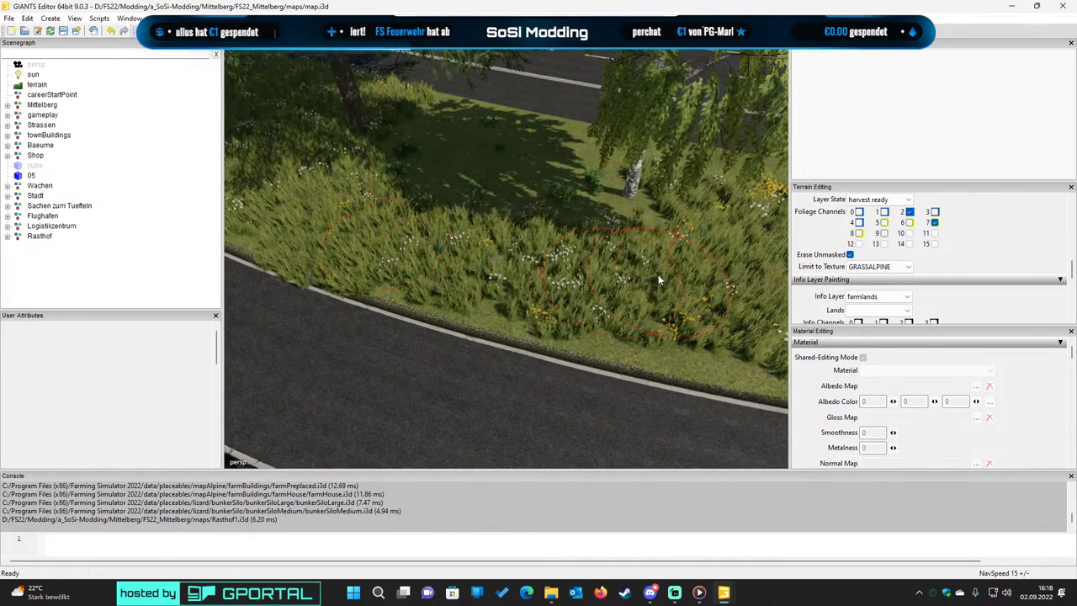
Step: Erase foliage overhanging the road and covering the road's end
right_drag(435, 197, 519, 310)
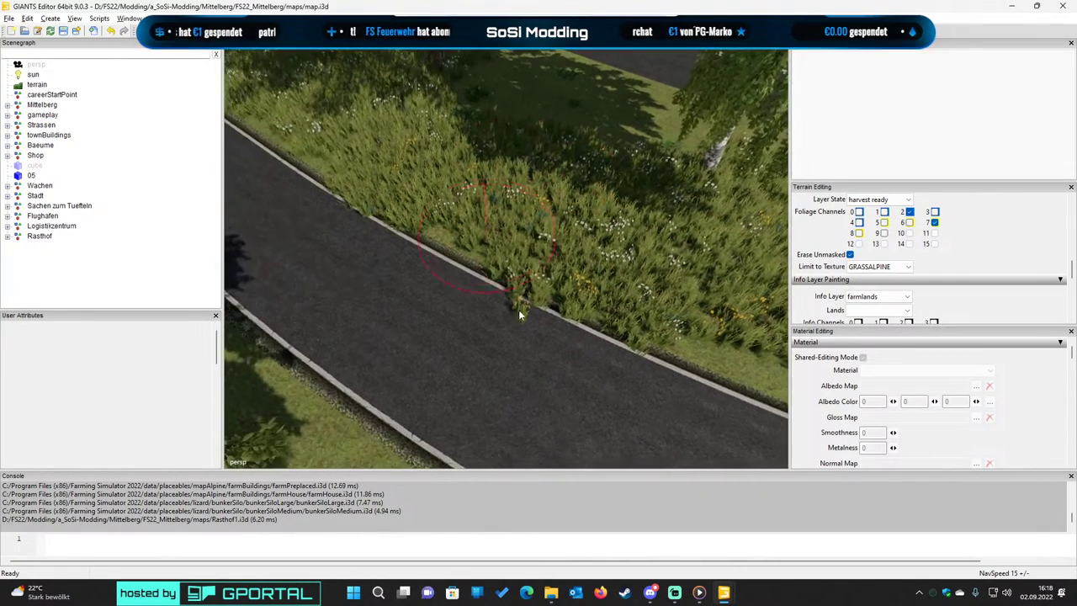
drag(518, 310, 519, 346)
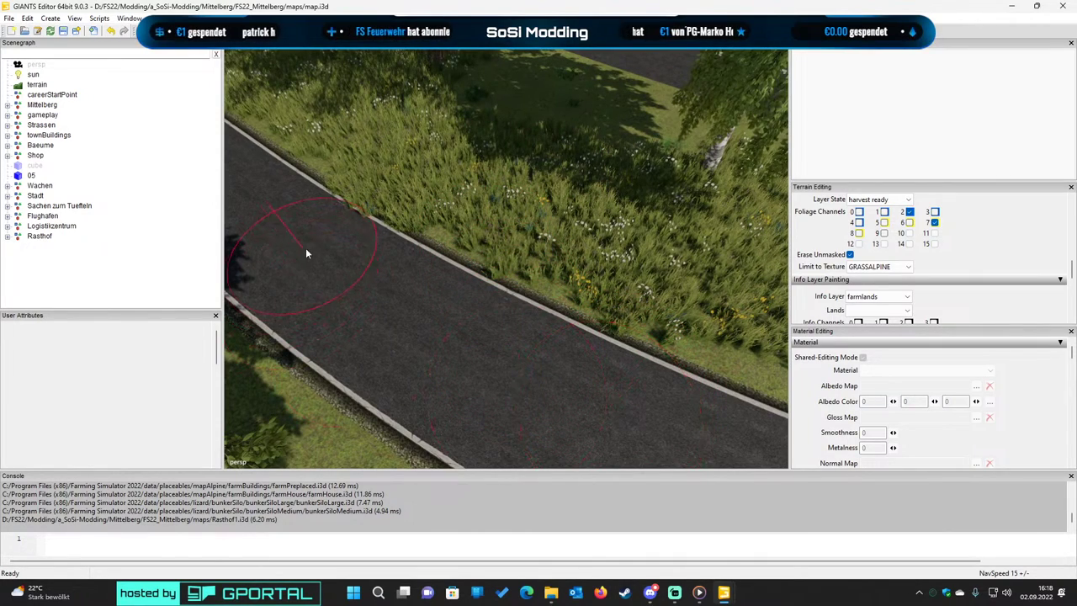
mouse_move(471, 266)
right_down()
mouse_move(387, 255)
mouse_move(488, 346)
mouse_move(573, 346)
right_up()
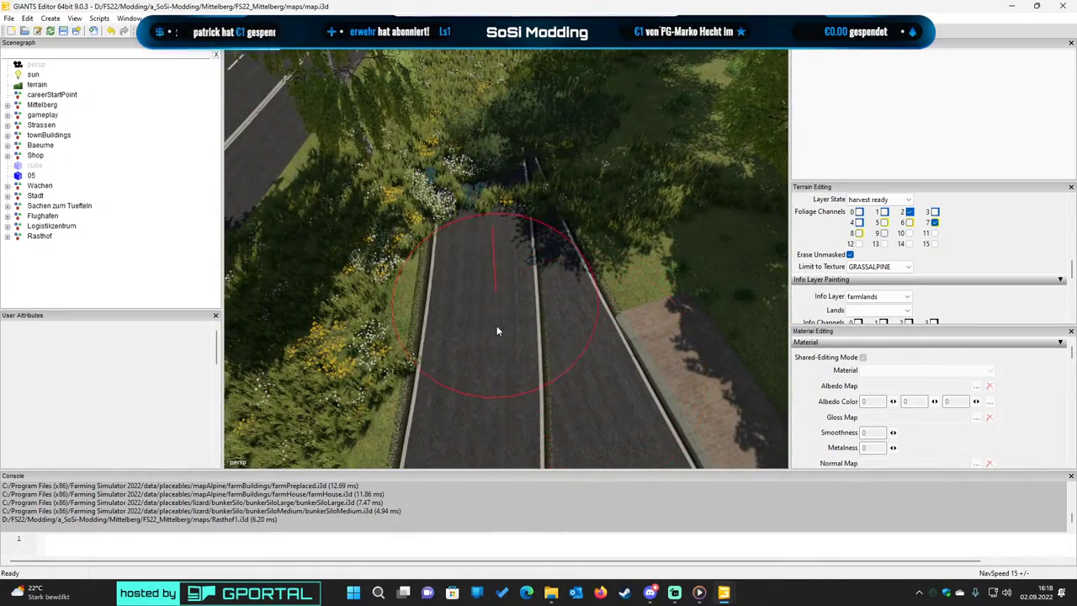
right_drag(499, 356, 494, 297)
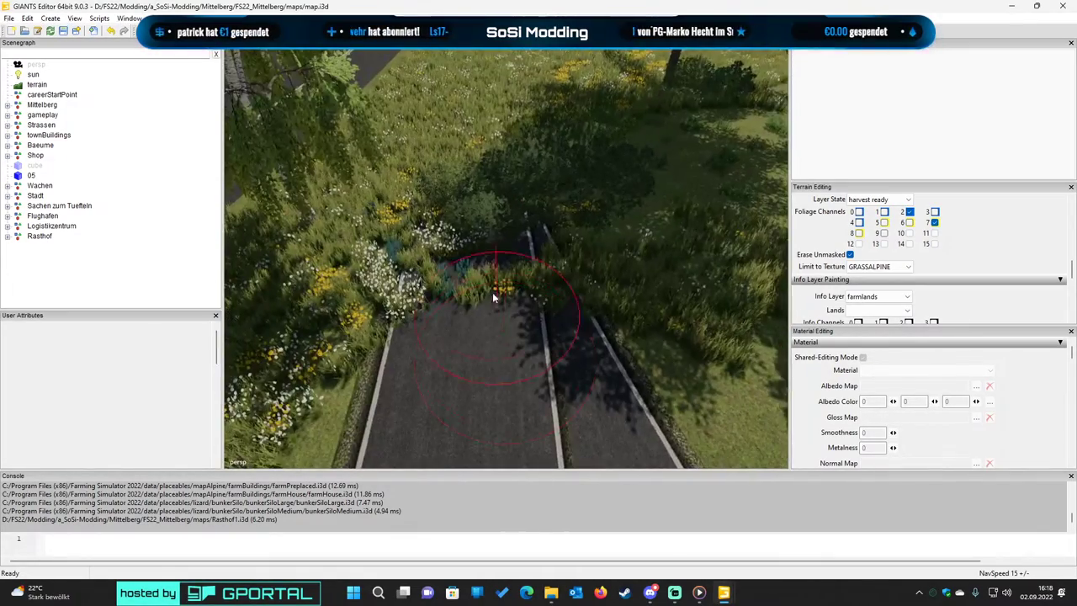
mouse_move(493, 292)
mouse_down()
mouse_move(453, 283)
mouse_move(463, 143)
mouse_move(504, 217)
mouse_move(488, 283)
mouse_move(515, 306)
mouse_move(497, 323)
mouse_up()
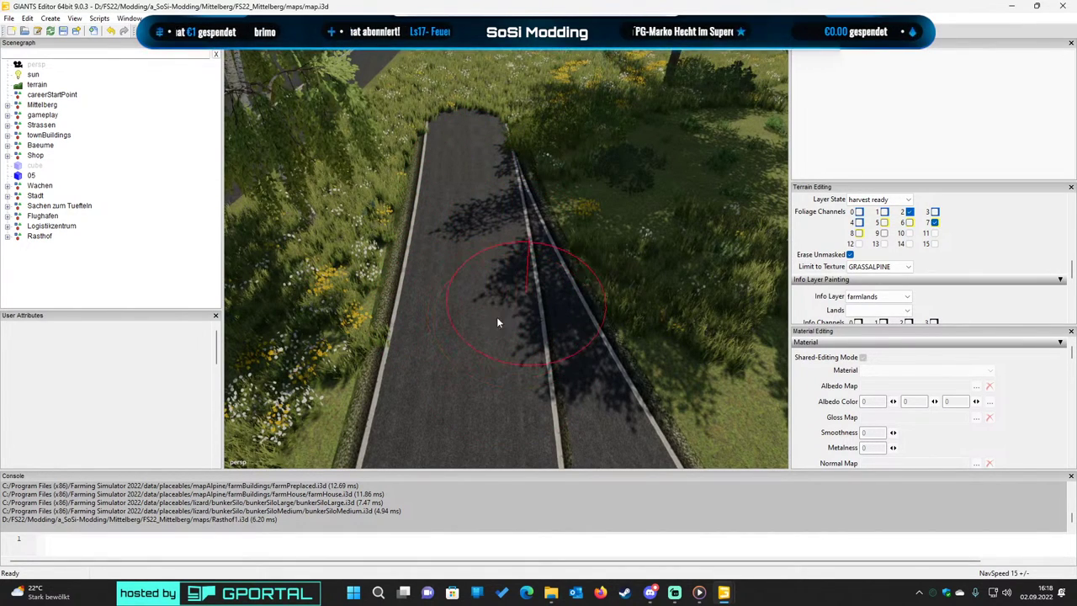
mouse_move(454, 335)
right_down()
mouse_move(446, 266)
mouse_move(488, 344)
mouse_move(497, 329)
right_up()
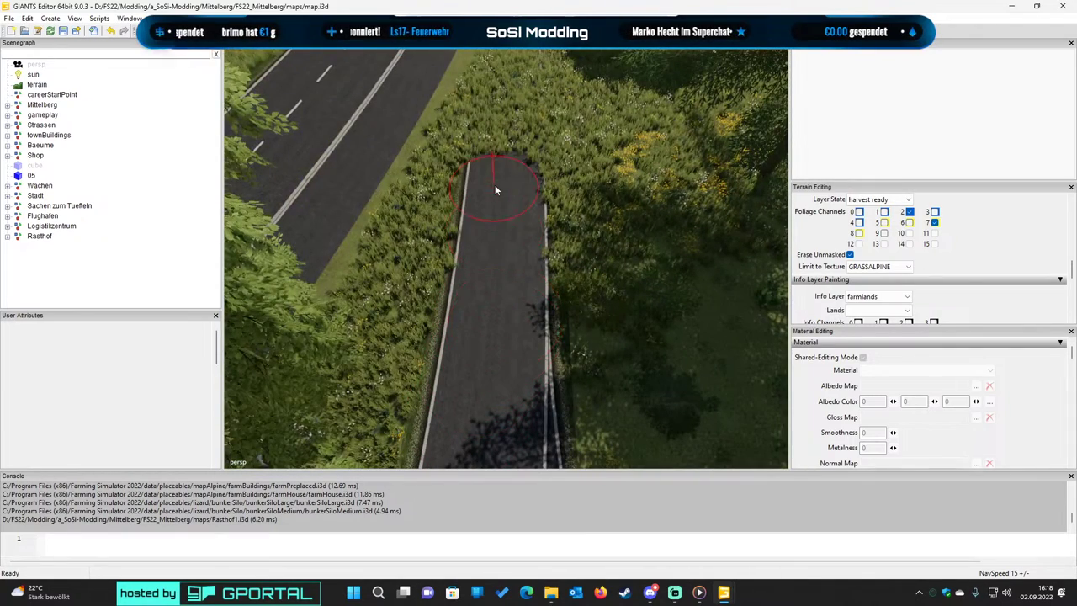
mouse_move(495, 189)
mouse_down()
mouse_move(508, 78)
mouse_move(506, 228)
mouse_up()
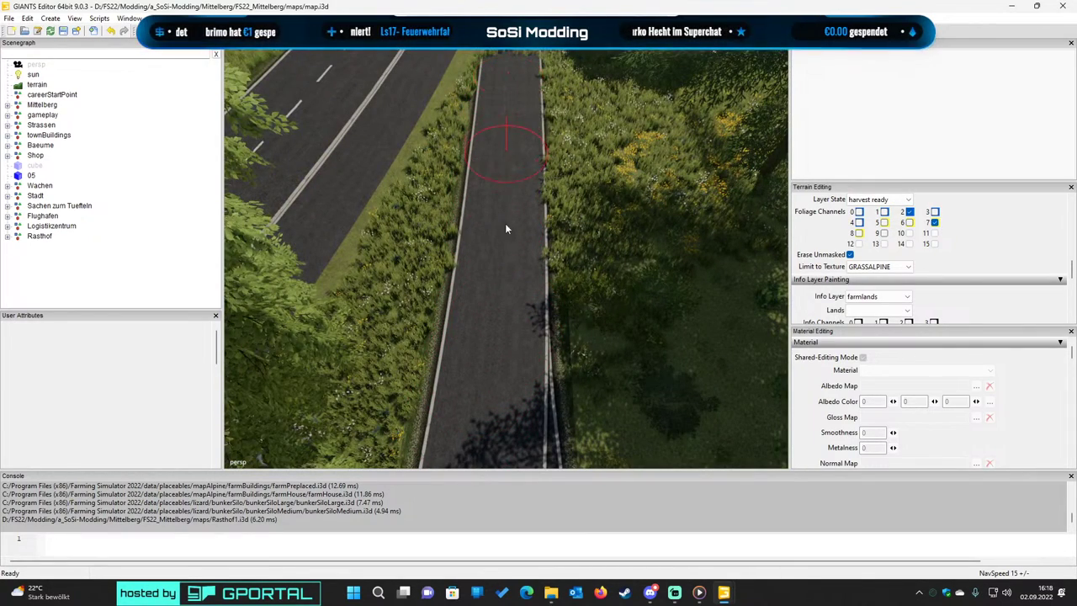
Step: Erase grass and bushes covering the right lane and road edge
mouse_move(497, 225)
right_down()
mouse_move(510, 199)
mouse_move(530, 317)
mouse_move(515, 397)
right_up()
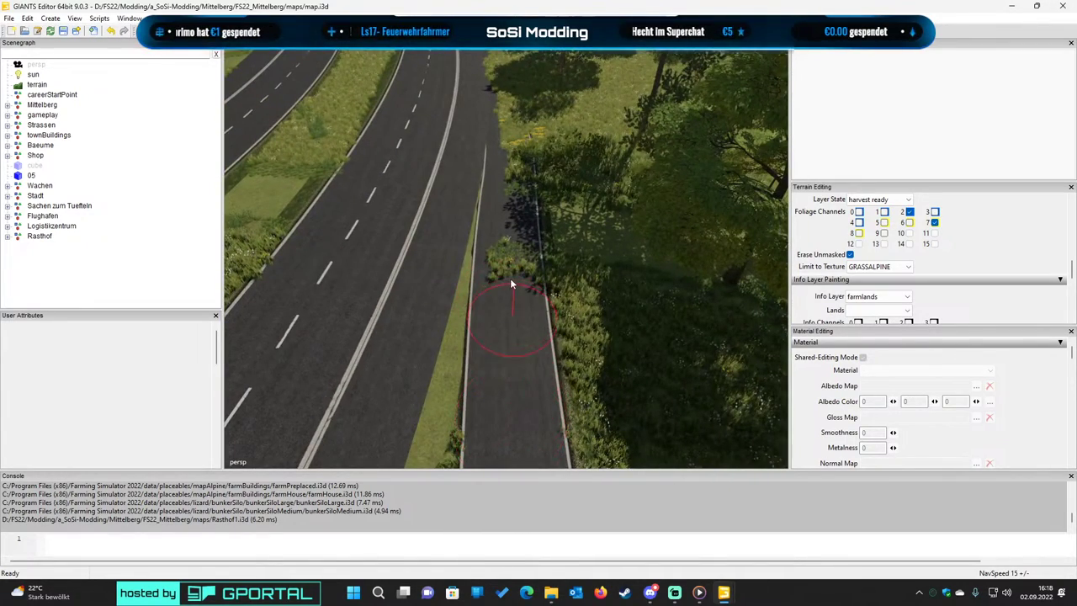
mouse_move(511, 236)
right_down()
mouse_move(487, 304)
mouse_move(535, 236)
mouse_move(518, 330)
right_up()
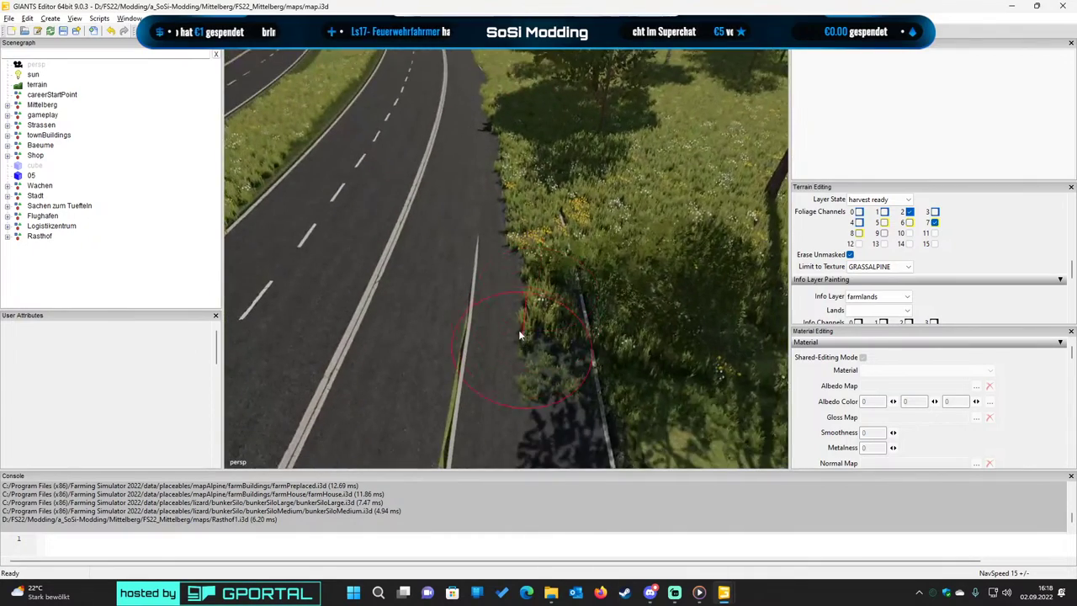
mouse_move(518, 330)
mouse_down()
mouse_move(511, 281)
mouse_move(535, 321)
mouse_move(516, 96)
mouse_move(480, 270)
mouse_up()
mouse_move(480, 269)
right_down()
mouse_move(548, 149)
mouse_move(527, 354)
mouse_move(486, 294)
right_up()
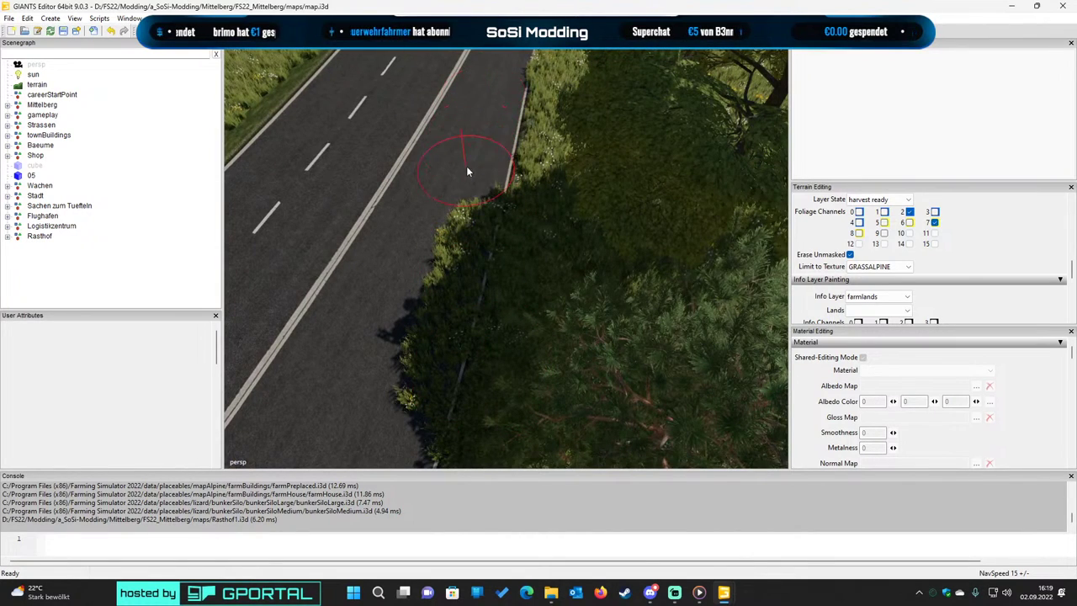
drag(468, 172, 398, 371)
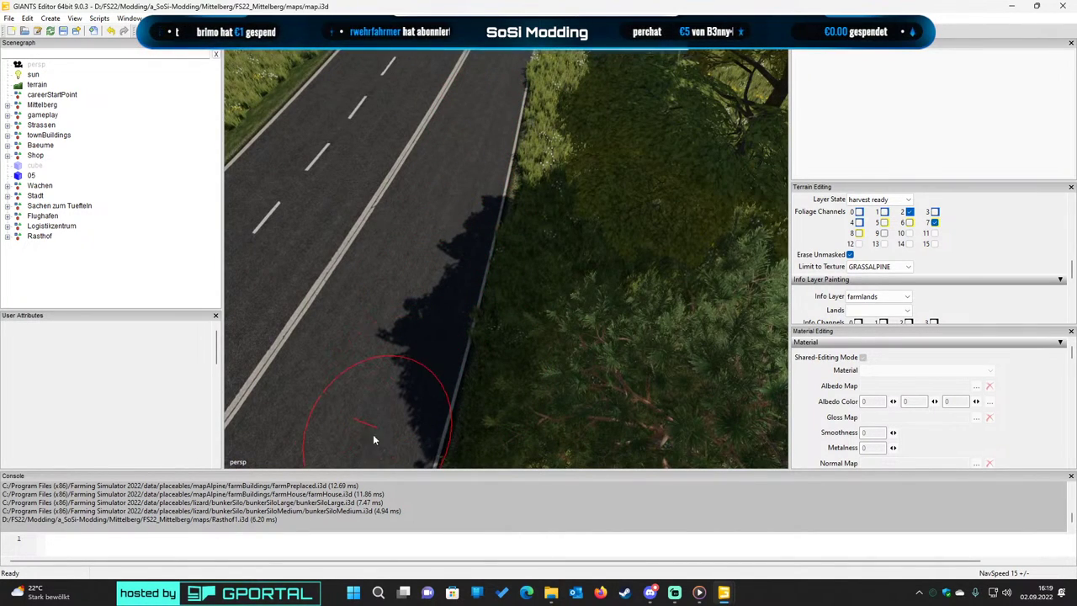
Step: Paint tall grass on the bare strip beside the curb and along the verge
right_drag(378, 432, 420, 283)
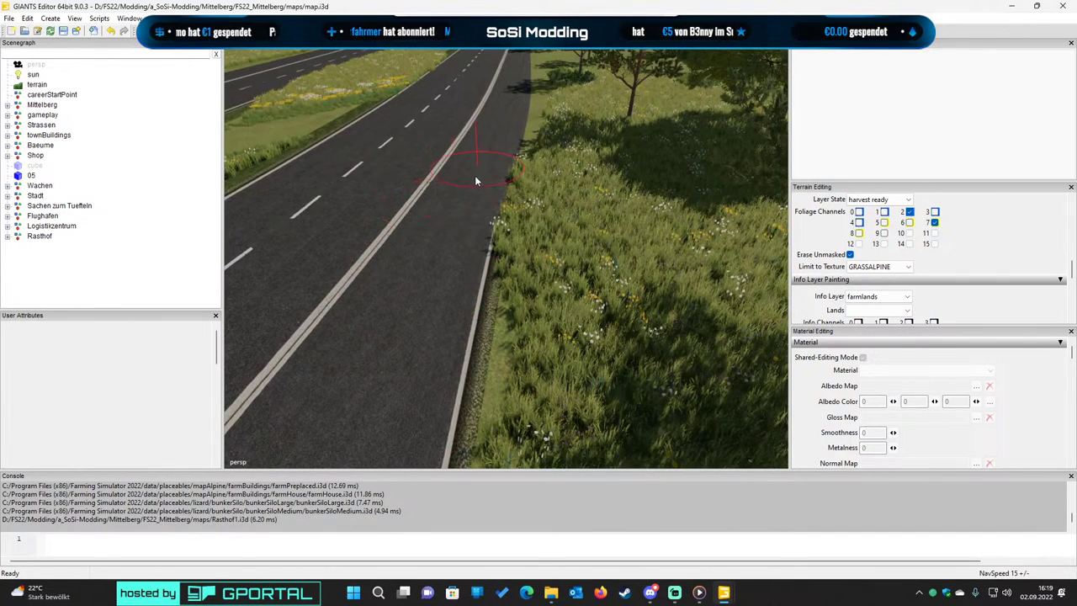
right_drag(471, 267, 577, 287)
drag(577, 282, 565, 253)
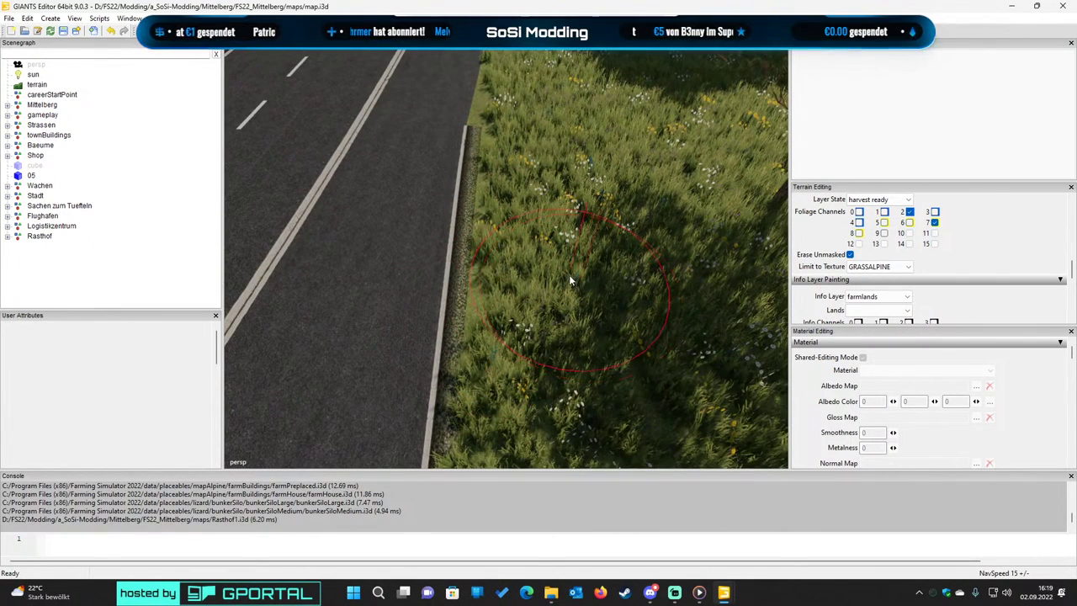
mouse_move(565, 253)
right_down()
mouse_move(379, 248)
mouse_move(493, 275)
mouse_move(594, 200)
mouse_move(528, 252)
mouse_move(397, 266)
right_up()
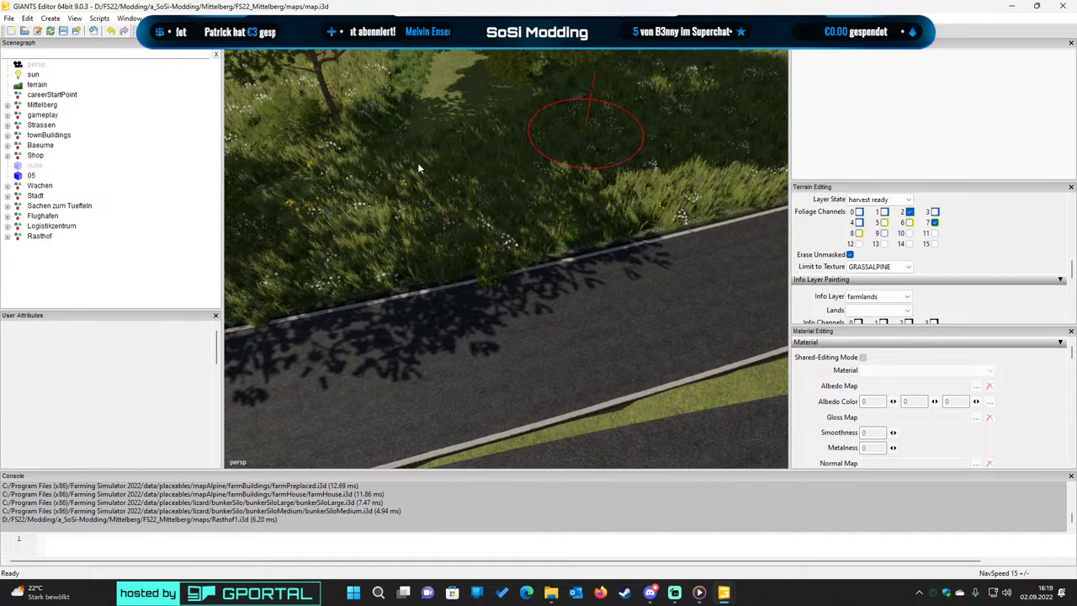
mouse_move(511, 79)
right_down()
mouse_move(445, 195)
mouse_move(539, 335)
mouse_move(532, 266)
mouse_move(484, 284)
mouse_move(542, 172)
right_up()
drag(563, 181, 505, 286)
mouse_move(505, 287)
right_down()
mouse_move(584, 254)
mouse_move(516, 228)
mouse_move(565, 329)
right_up()
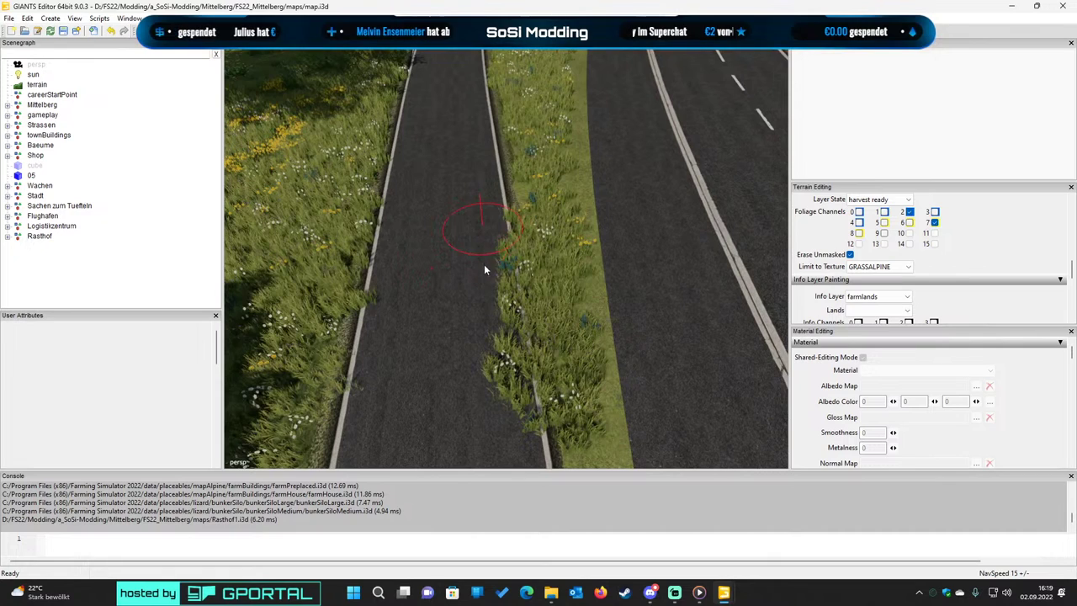
Step: Add grass and bushes along the green verge and tidy its edge against the asphalt
mouse_move(469, 398)
right_down()
mouse_move(484, 371)
mouse_move(477, 277)
right_up()
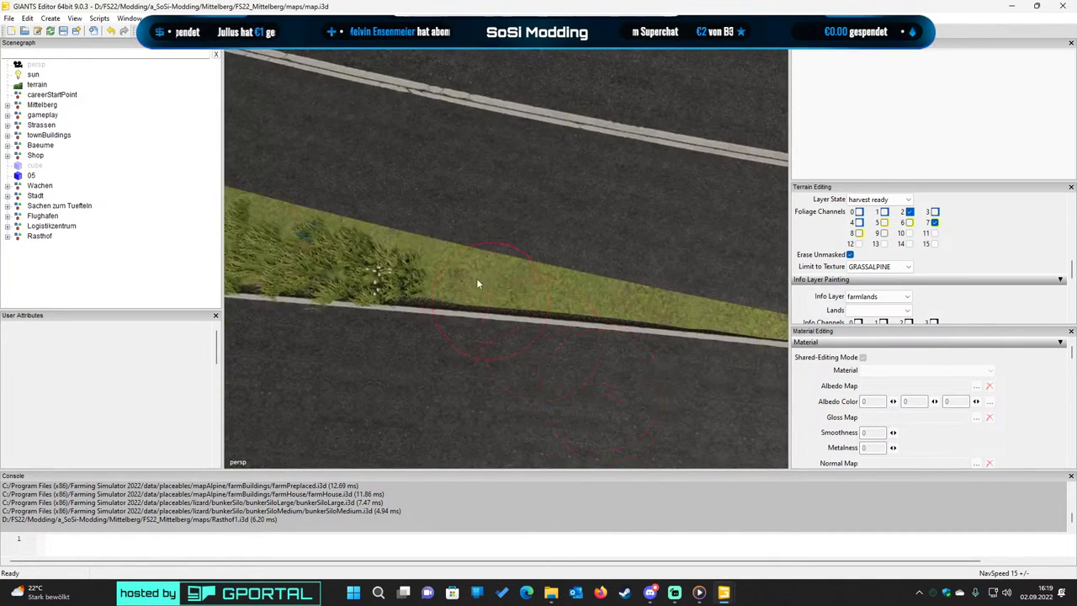
mouse_move(440, 267)
mouse_down()
mouse_move(697, 316)
mouse_move(506, 301)
mouse_move(507, 288)
mouse_up()
mouse_move(507, 288)
right_down()
mouse_move(604, 283)
mouse_move(671, 266)
right_up()
mouse_move(719, 234)
right_down()
mouse_move(675, 252)
mouse_move(640, 217)
mouse_move(497, 284)
mouse_move(399, 225)
right_up()
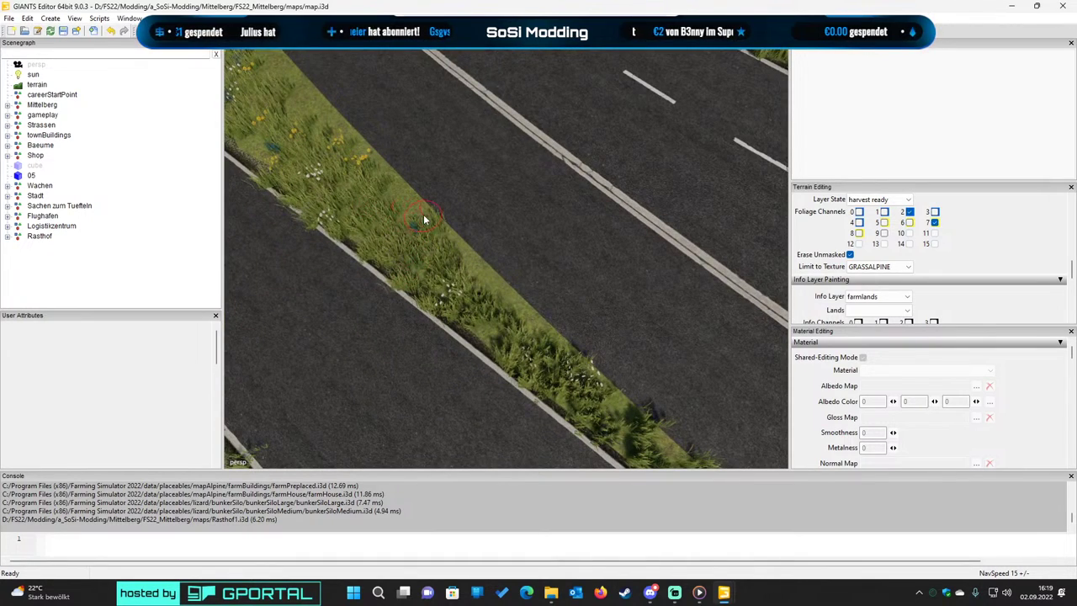
mouse_move(497, 288)
right_down()
mouse_move(507, 198)
mouse_move(550, 134)
right_up()
right_drag(531, 278, 469, 402)
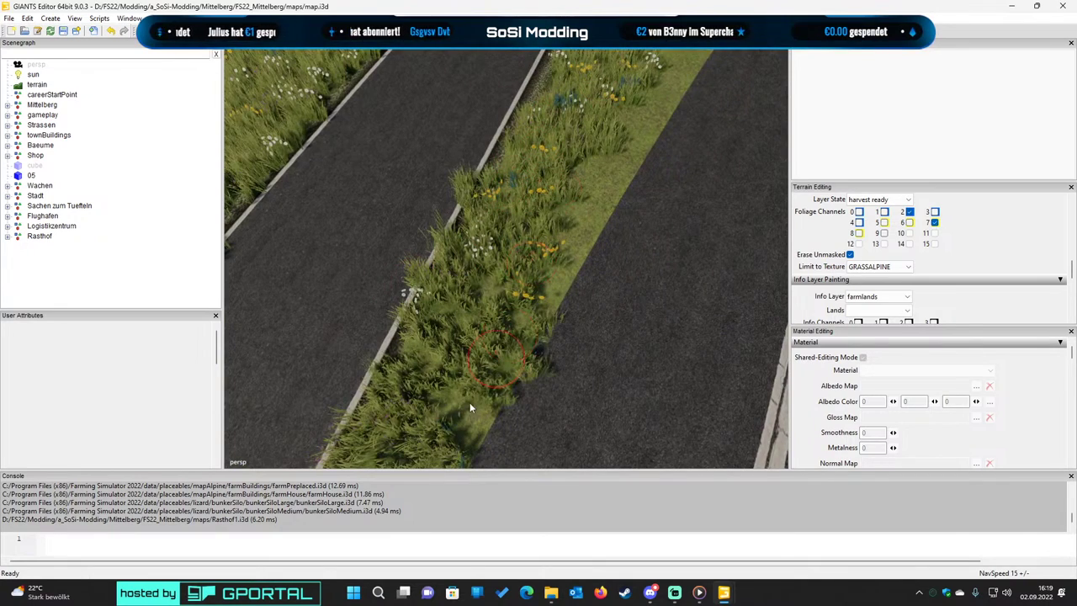
drag(594, 181, 595, 314)
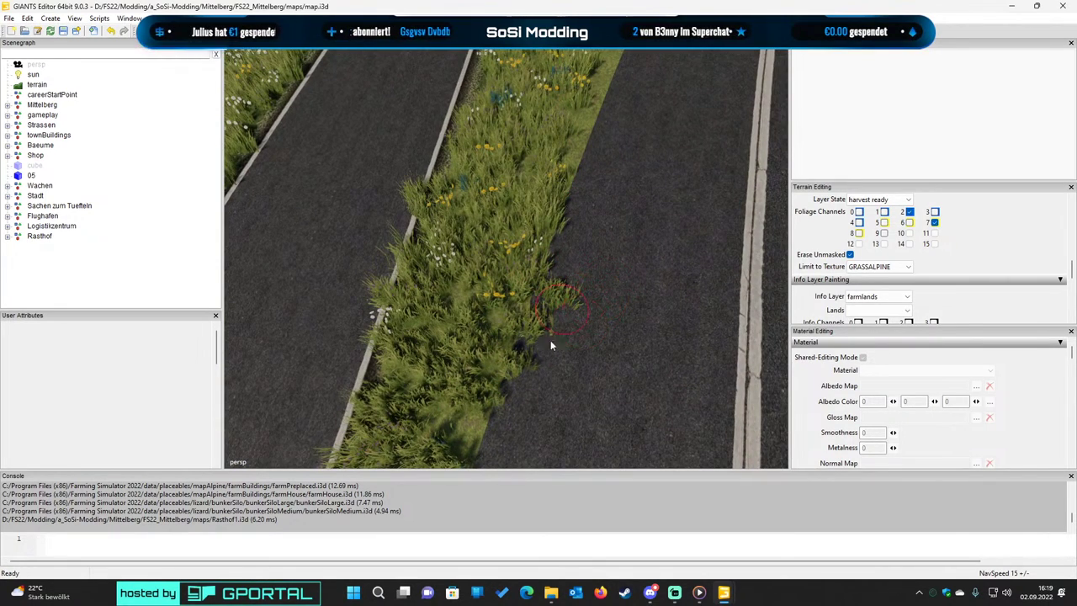
mouse_move(542, 320)
right_down()
mouse_move(574, 299)
mouse_move(494, 321)
mouse_move(523, 305)
right_up()
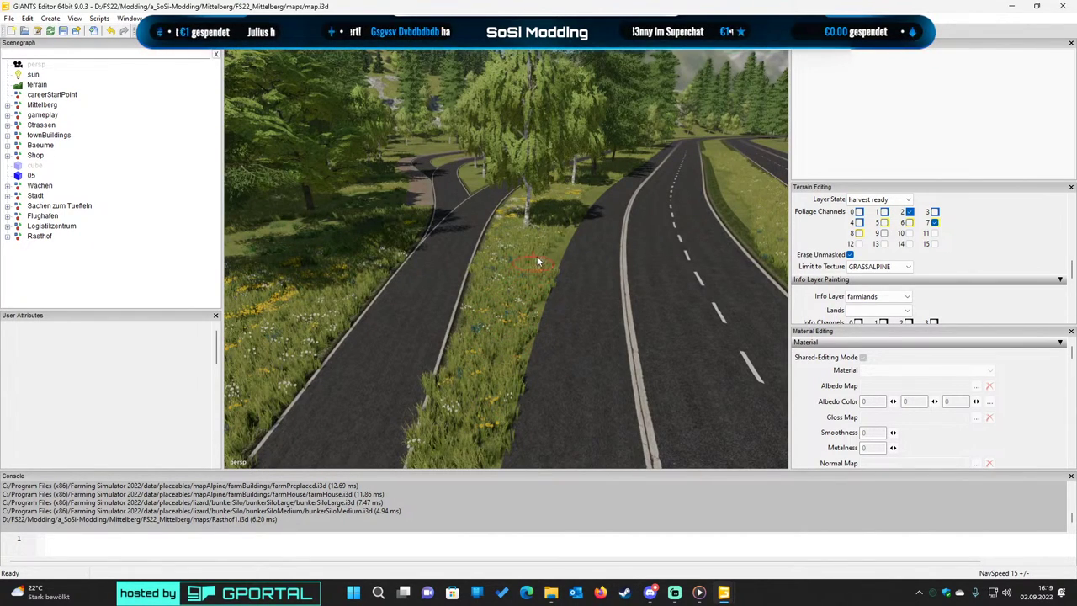
Step: Paint meadow grass over the yellow-flowered verge beside the road
scroll(515, 253, down, 2)
scroll(515, 258, up, 5)
scroll(529, 244, down, 4)
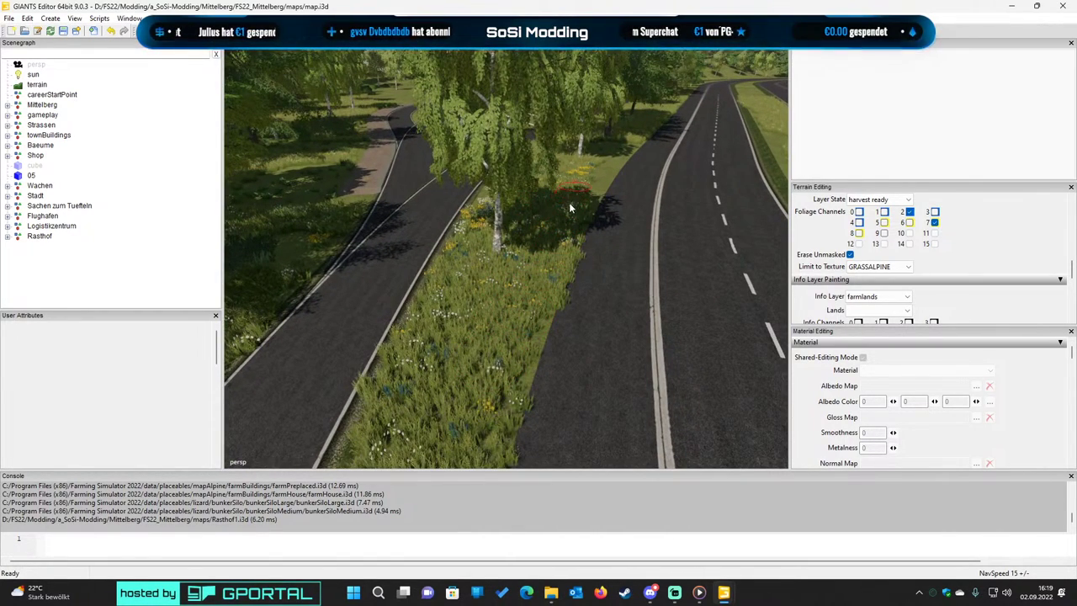
scroll(586, 193, up, 4)
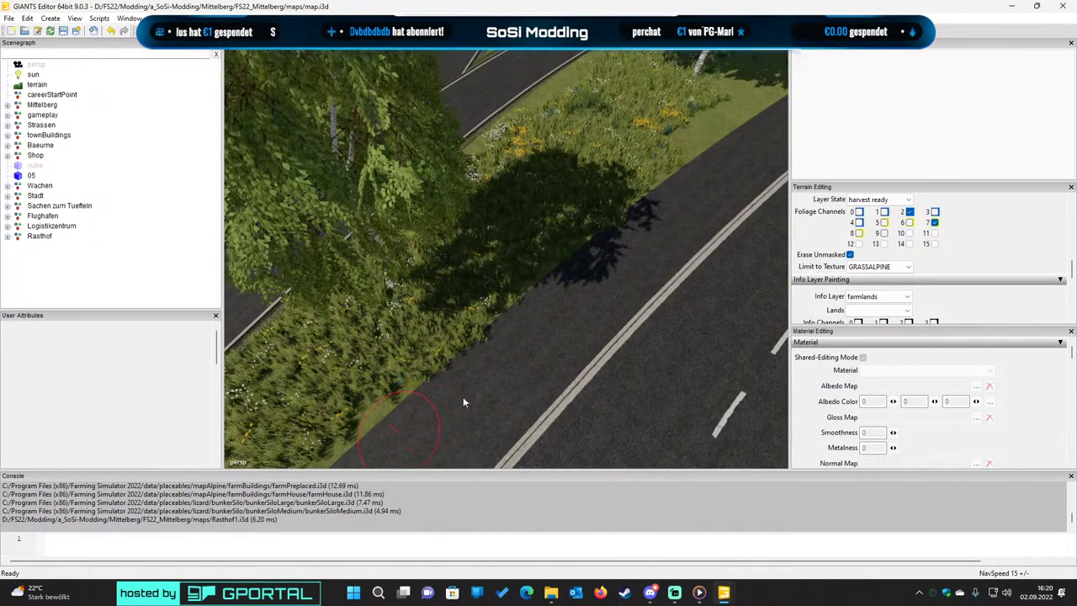
scroll(386, 331, down, 2)
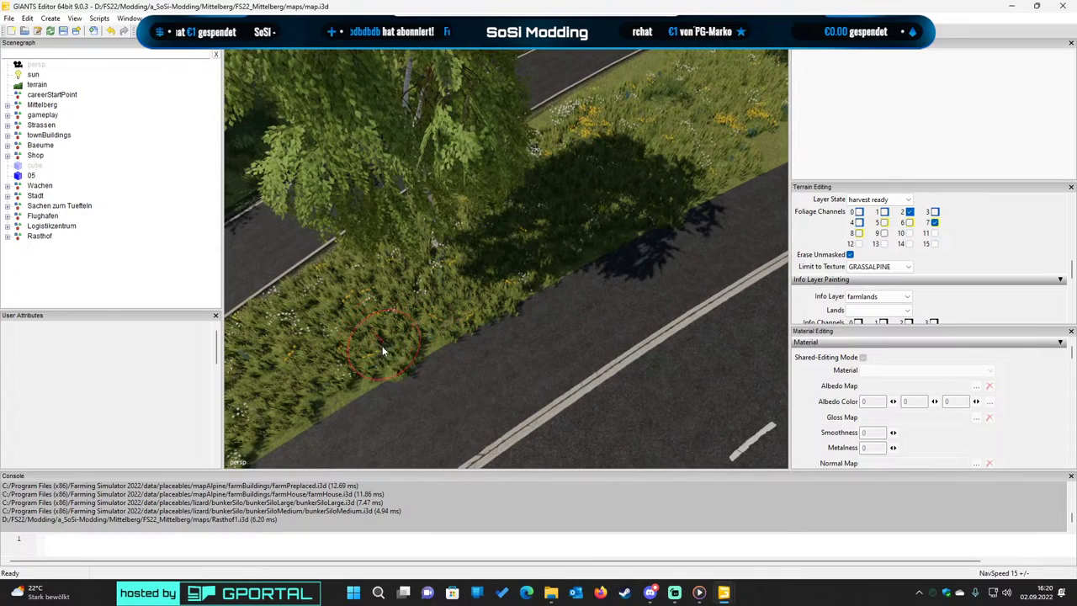
right_drag(383, 352, 507, 276)
scroll(486, 248, up, 3)
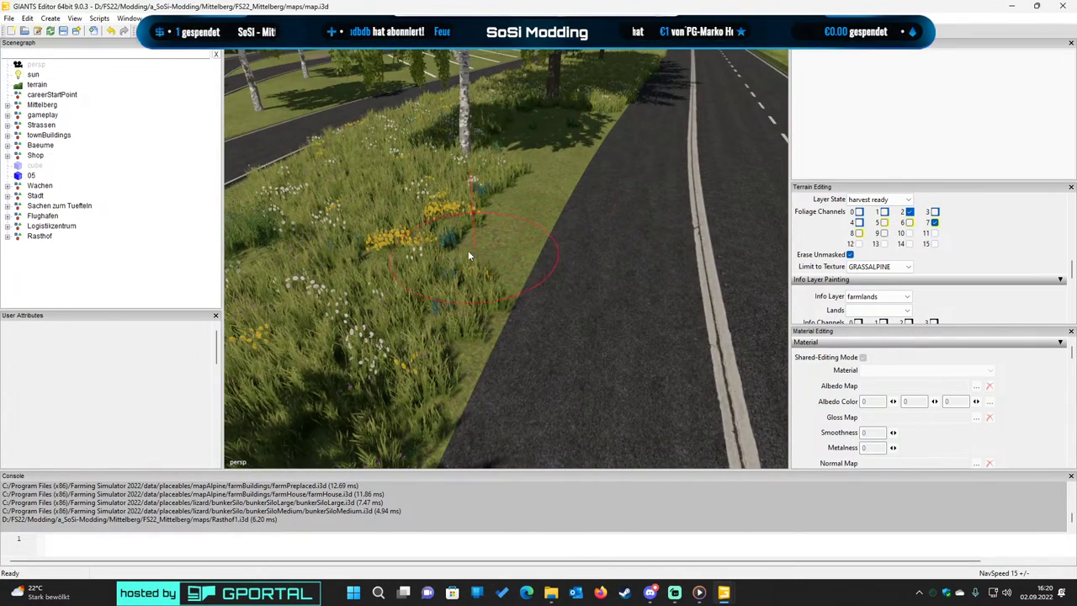
mouse_move(468, 250)
mouse_down()
mouse_move(454, 240)
mouse_move(523, 148)
mouse_move(532, 159)
mouse_up()
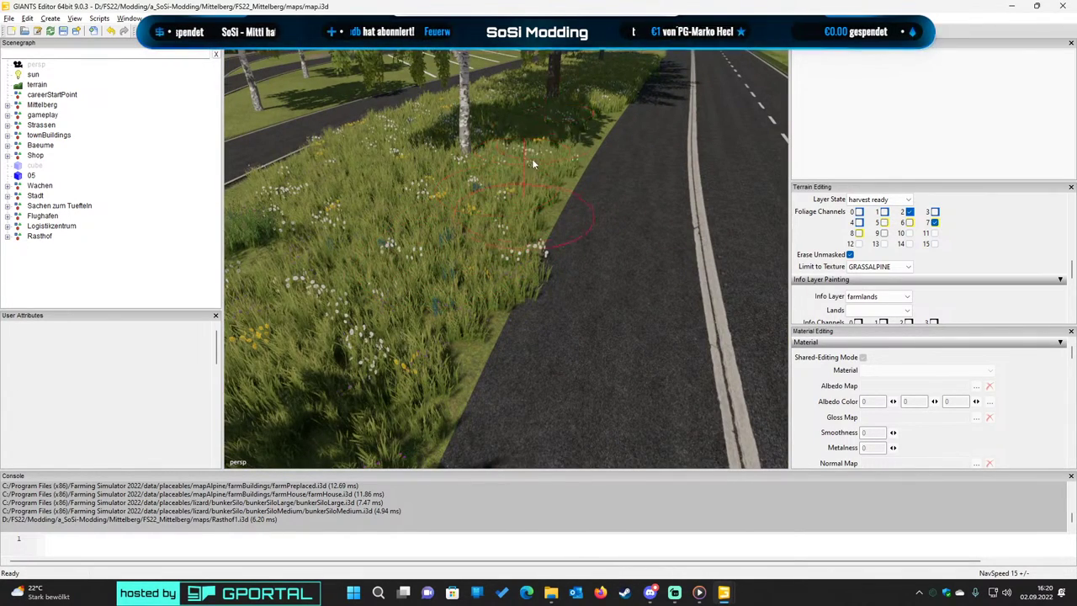
Step: Cover the tree-shaded verge and remaining flower patch along the road with meadow grass
mouse_move(532, 158)
right_down()
mouse_move(537, 190)
mouse_move(501, 273)
mouse_move(424, 383)
mouse_move(418, 353)
mouse_move(517, 325)
mouse_move(536, 284)
right_up()
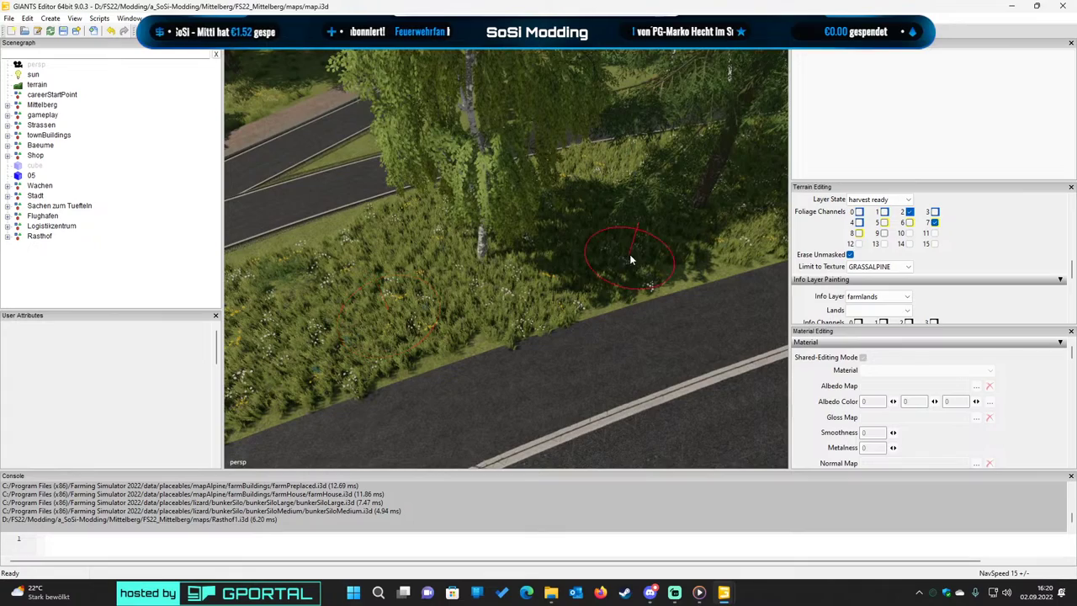
mouse_move(556, 311)
right_down()
mouse_move(425, 263)
mouse_move(640, 152)
mouse_move(510, 221)
mouse_move(320, 234)
mouse_move(409, 229)
right_up()
drag(383, 228, 515, 240)
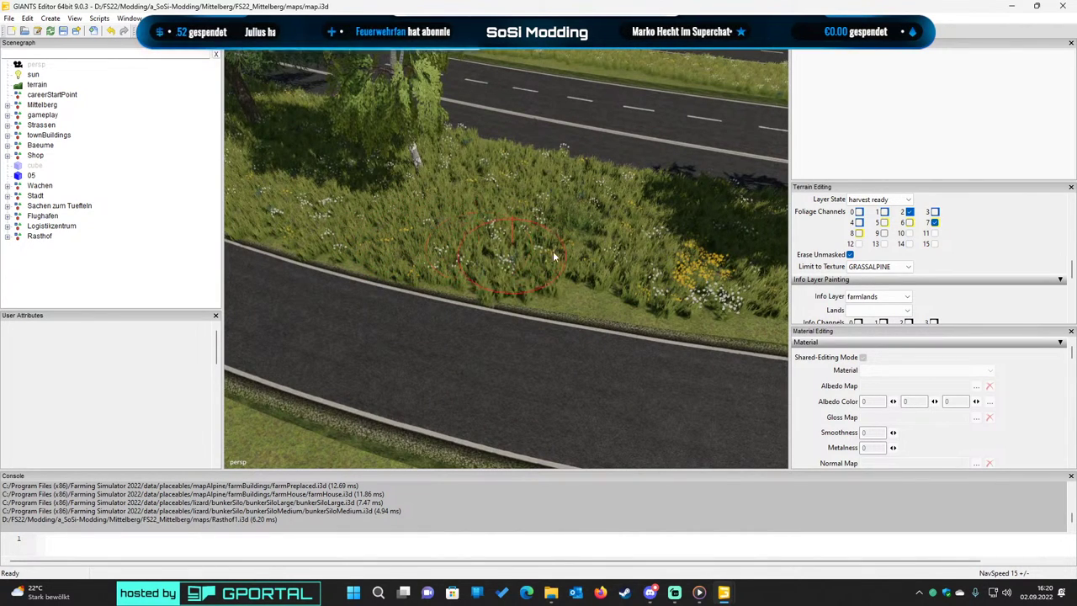
right_drag(623, 299, 589, 286)
mouse_move(589, 286)
mouse_down()
mouse_move(638, 262)
mouse_move(542, 284)
mouse_up()
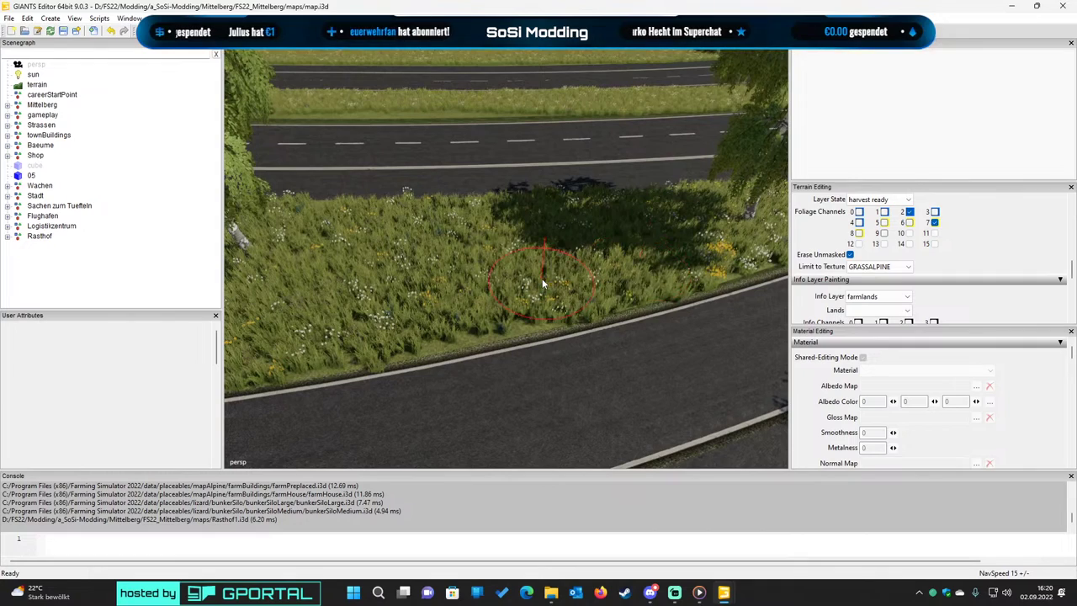
mouse_move(445, 293)
right_down()
mouse_move(300, 258)
mouse_move(428, 305)
mouse_move(294, 301)
mouse_move(383, 162)
right_up()
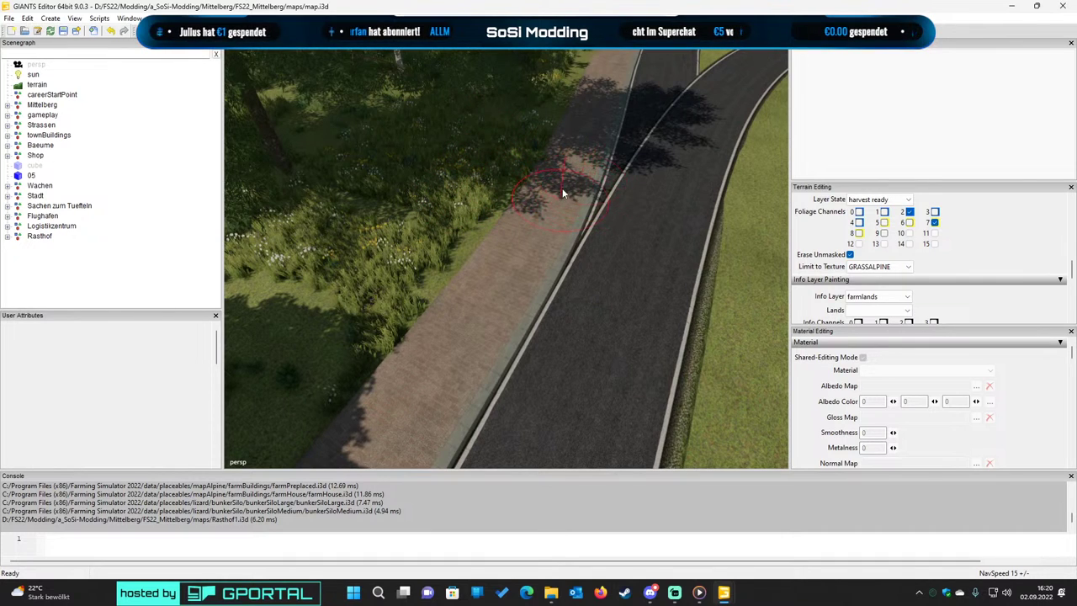
Step: Fill the shaded road edge beside the paved sidewalk with dense tall meadow grass
mouse_move(562, 190)
right_down()
mouse_move(488, 240)
mouse_move(292, 191)
mouse_move(359, 204)
mouse_move(400, 172)
right_up()
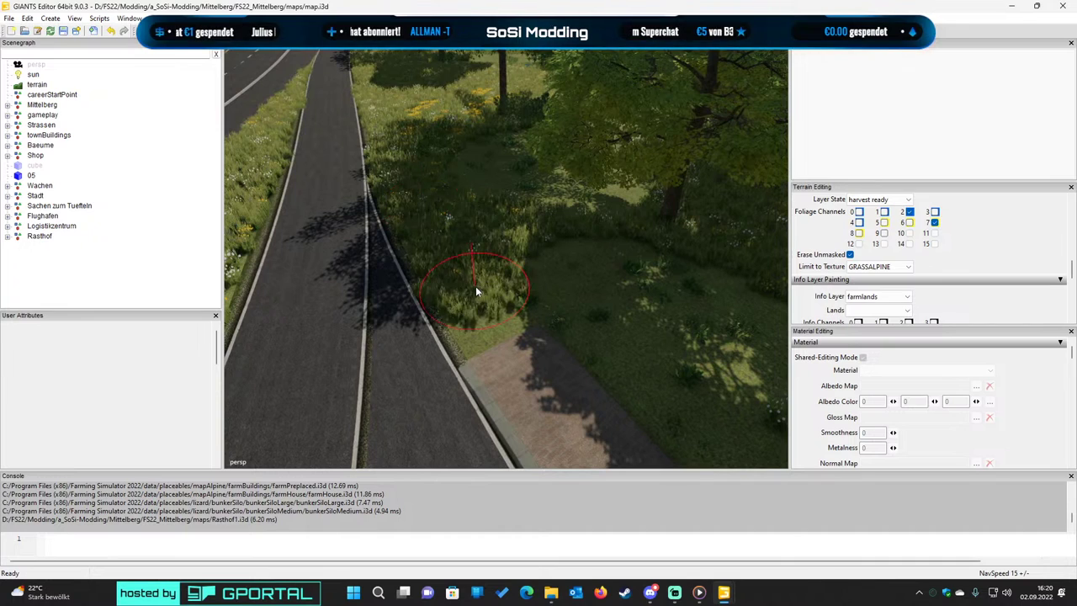
drag(477, 291, 449, 305)
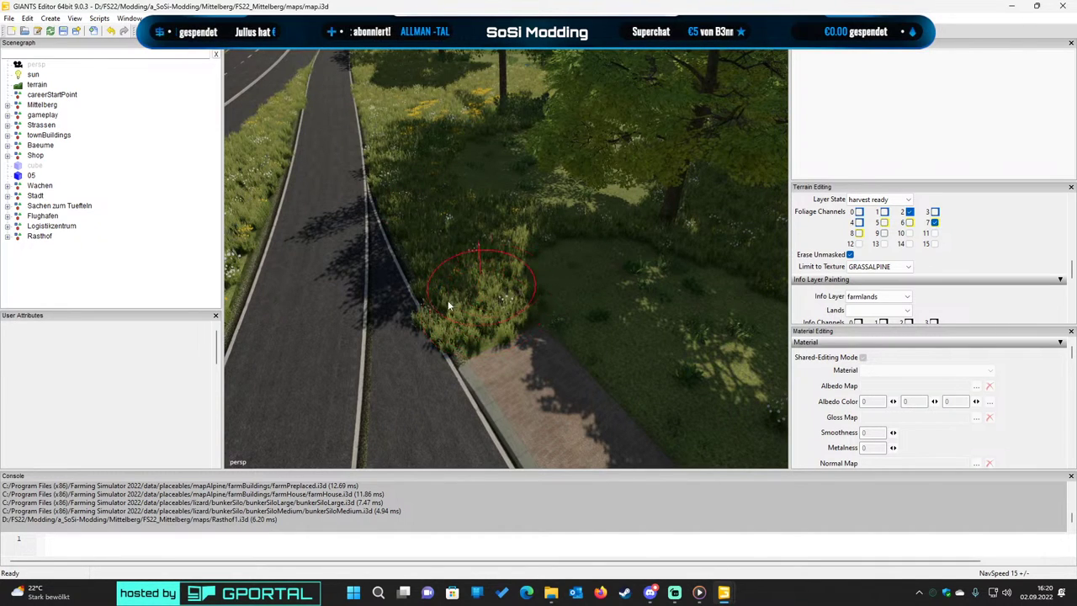
right_drag(390, 366, 486, 281)
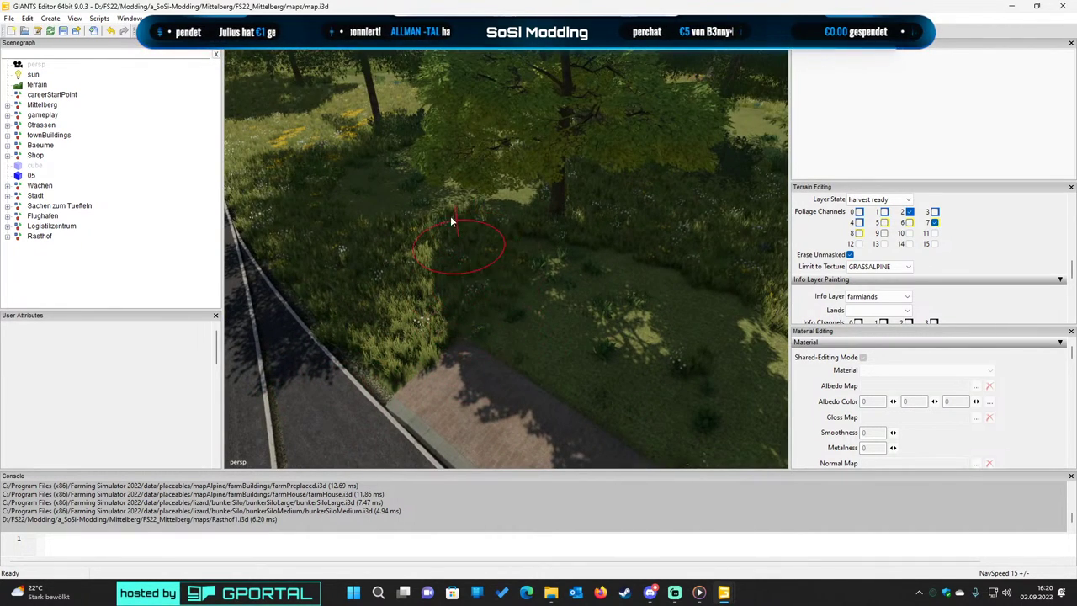
right_drag(662, 278, 629, 311)
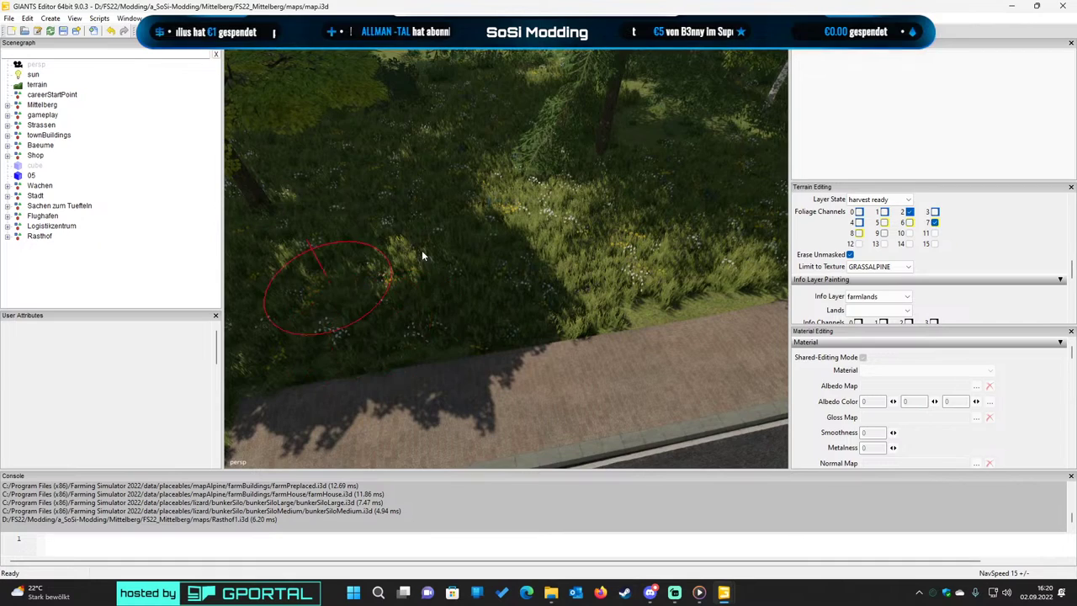
scroll(542, 255, down, 5)
scroll(462, 279, up, 5)
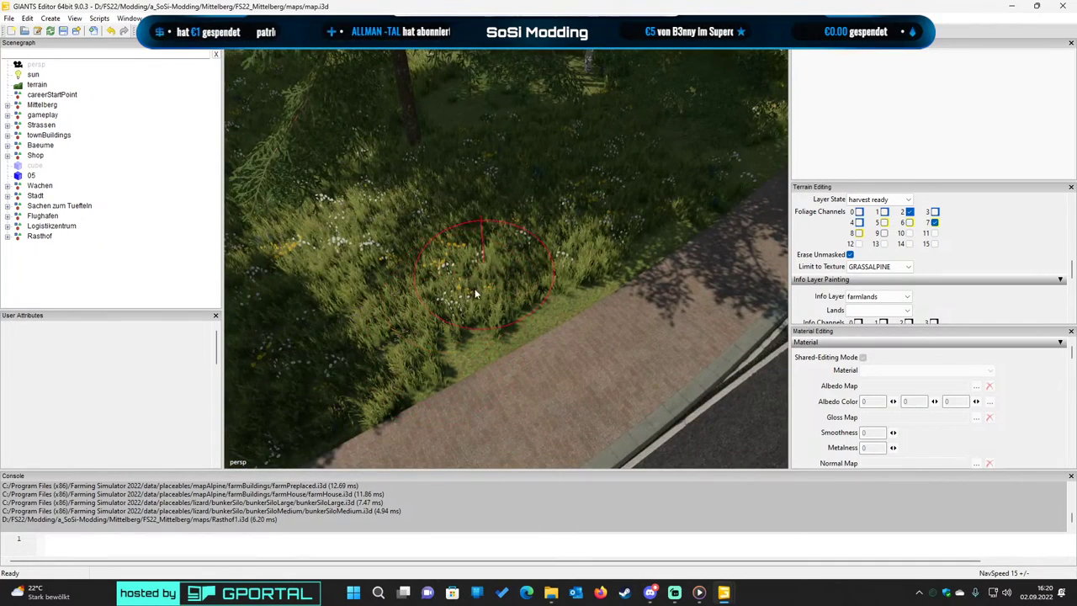
right_drag(674, 163, 577, 271)
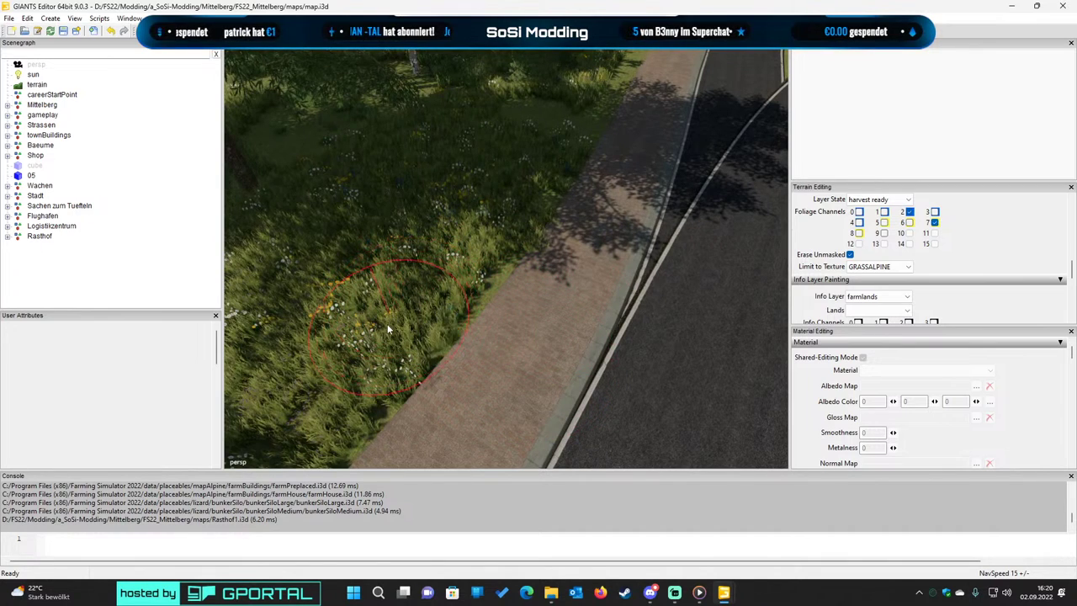
scroll(387, 329, down, 5)
scroll(500, 214, up, 5)
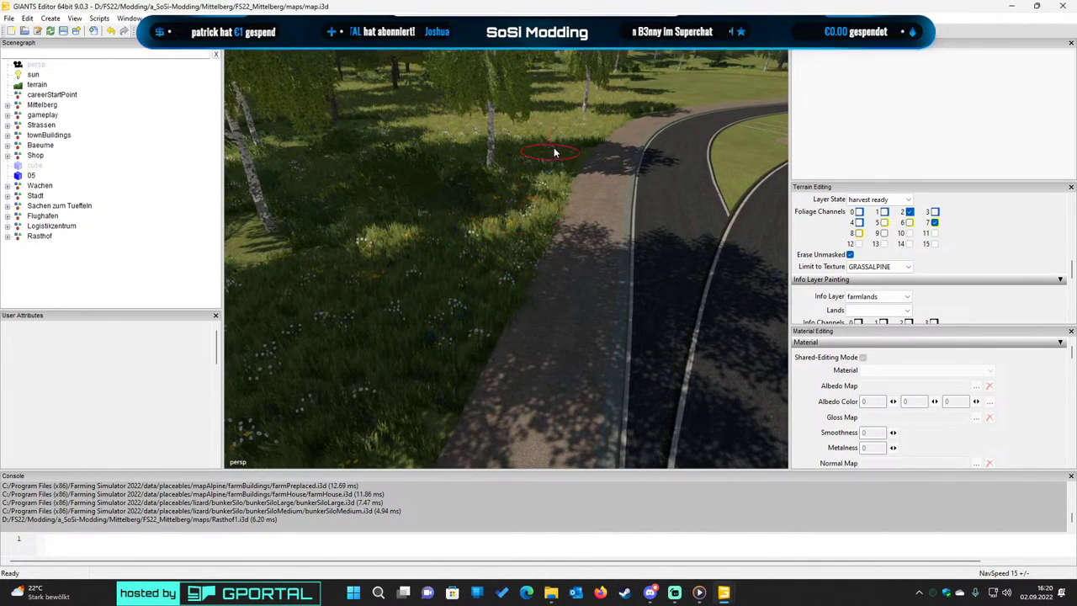
Step: Scroll through the Terrain Editing panel with the rest-stop parking area in view
scroll(581, 303, down, 5)
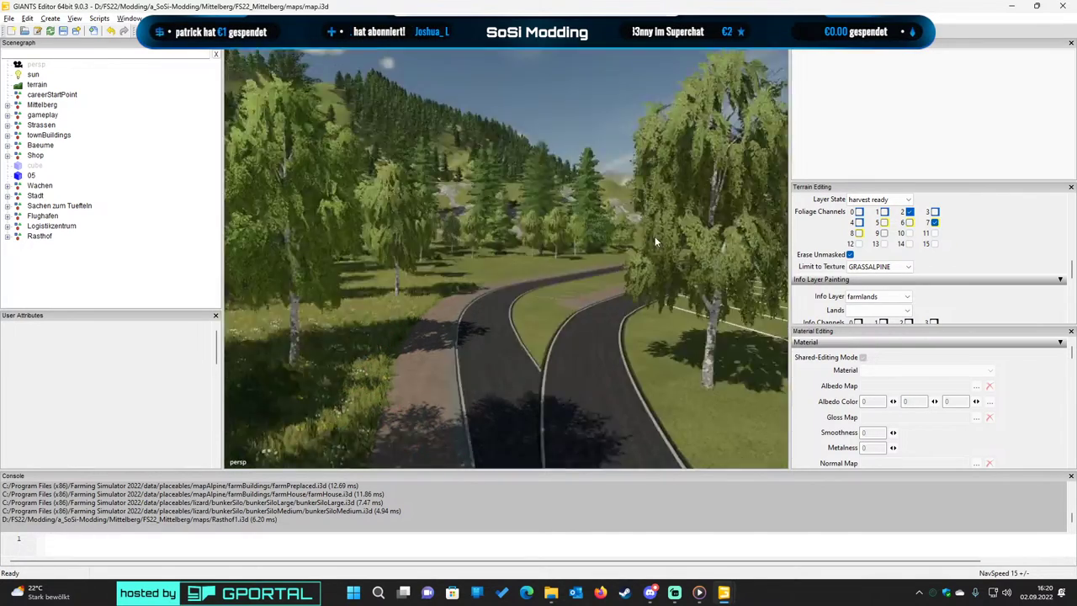
scroll(545, 273, up, 5)
scroll(598, 282, up, 5)
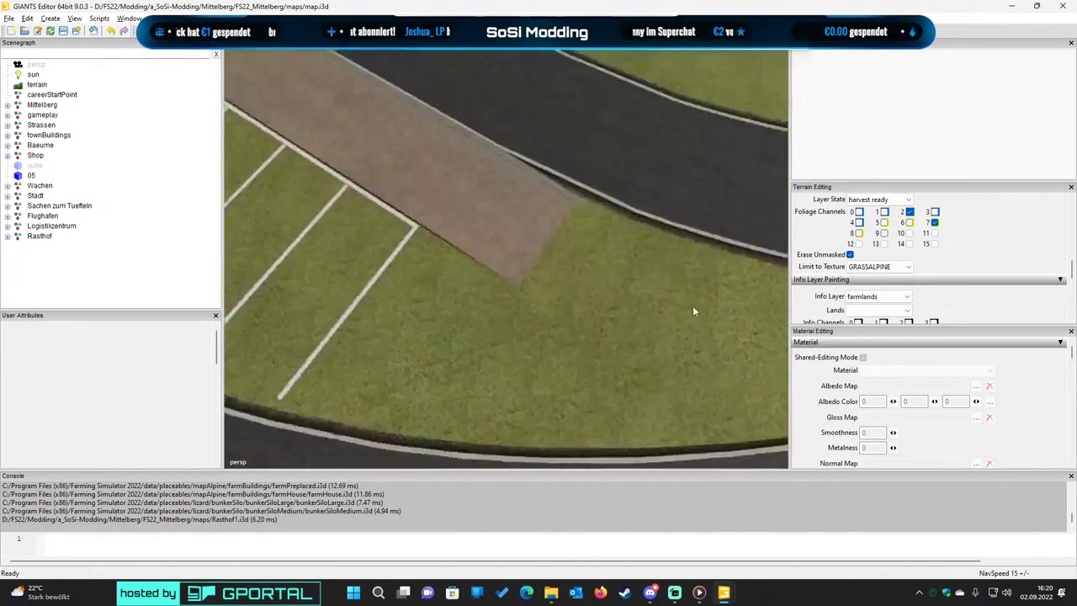
scroll(692, 306, down, 3)
scroll(809, 271, down, 1)
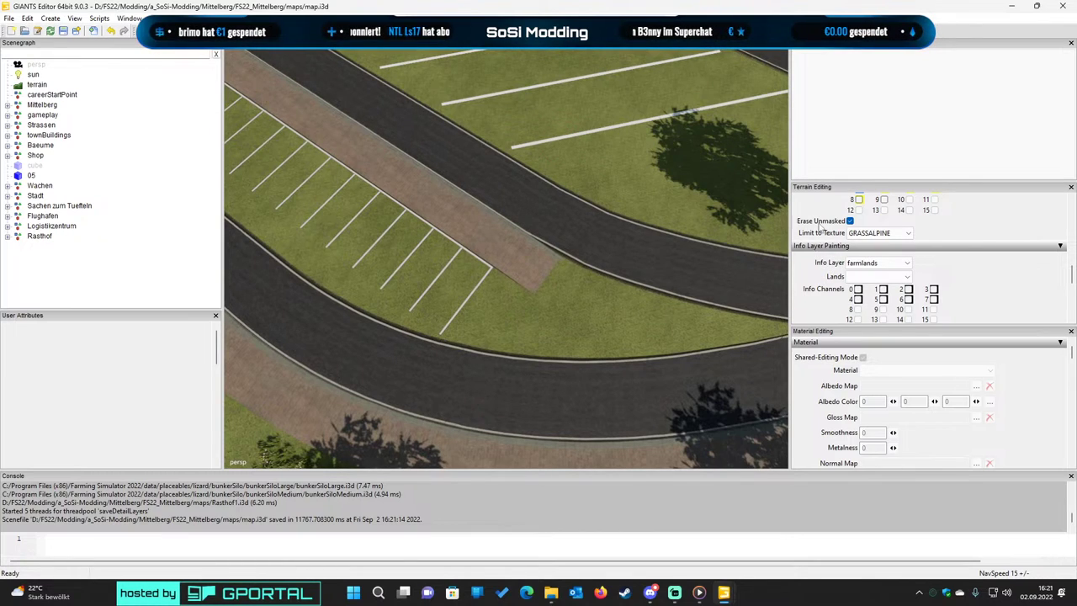
Step: Set the terrain paint texture layer to ASPHALTALPINE
scroll(819, 224, up, 5)
scroll(830, 282, up, 3)
click(884, 223)
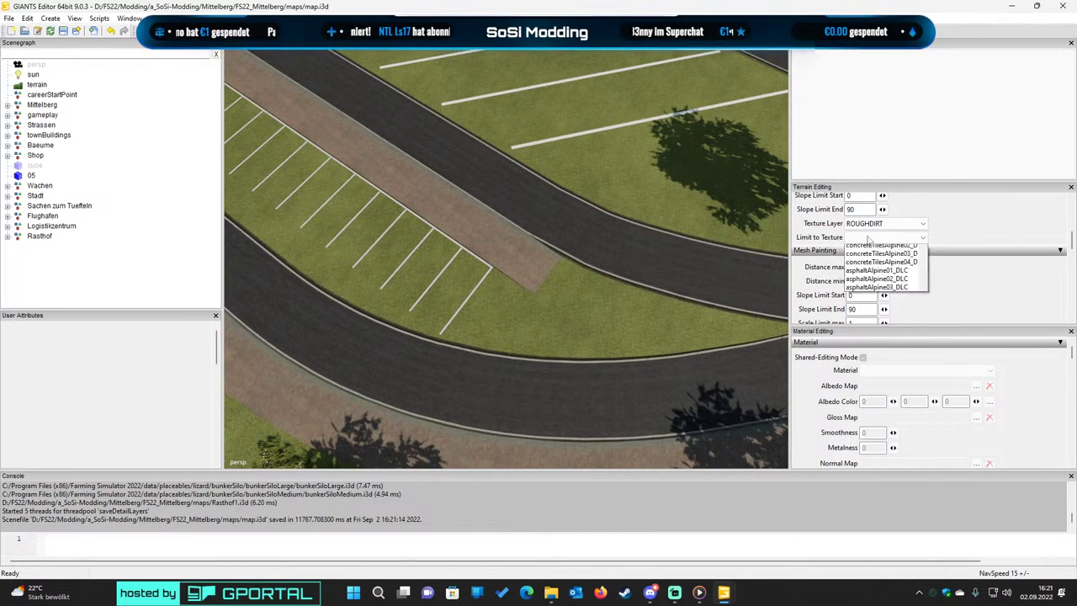
click(867, 311)
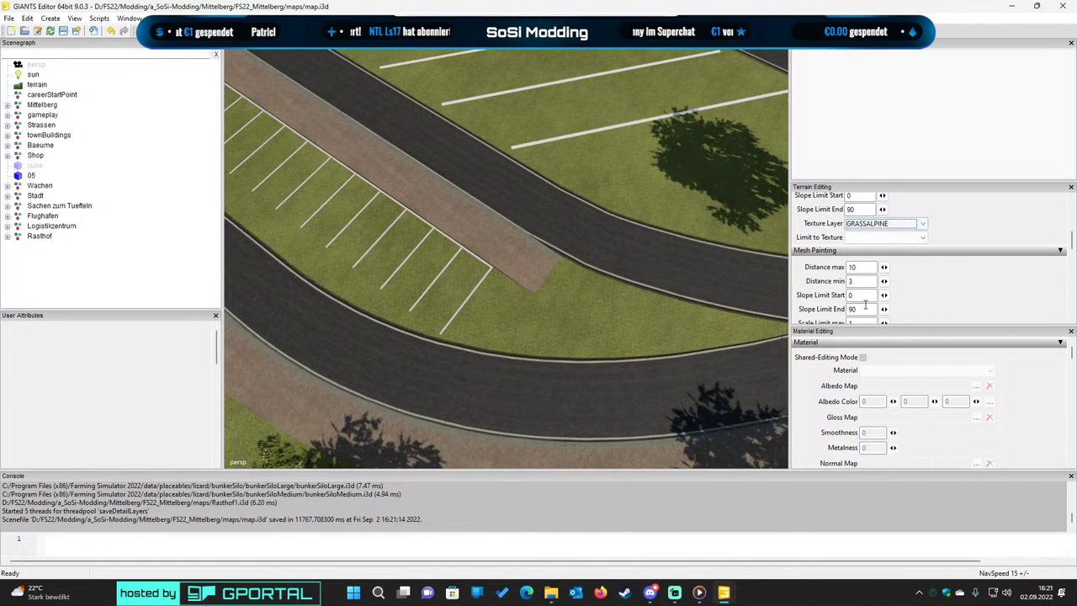
click(884, 223)
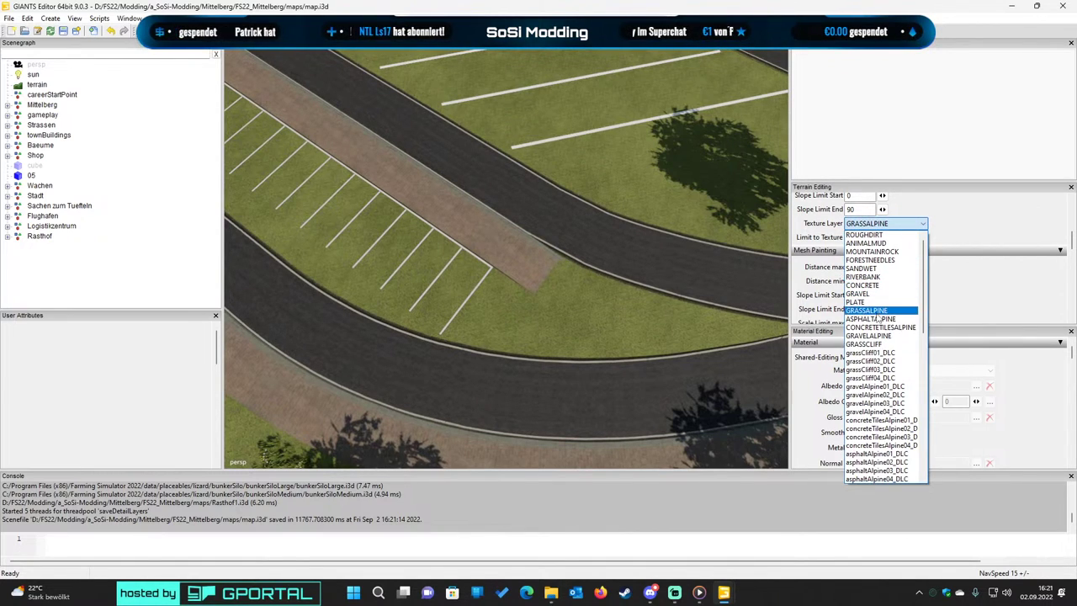
click(871, 244)
Step: Paint asphalt over the grass between the roads, along the parking strip and at the fork
right_drag(687, 331, 782, 267)
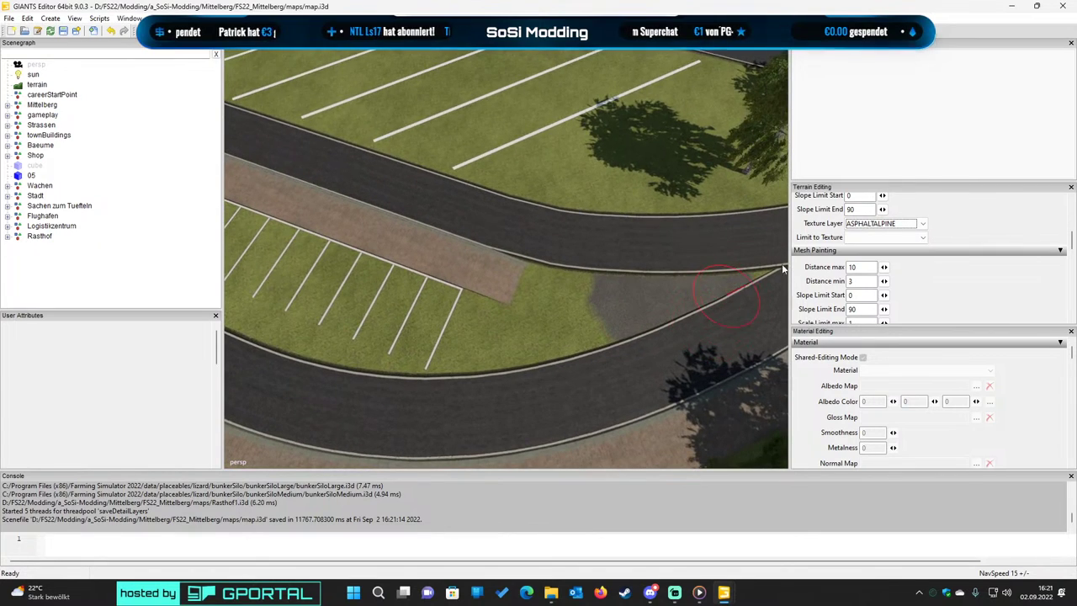
drag(570, 315, 480, 324)
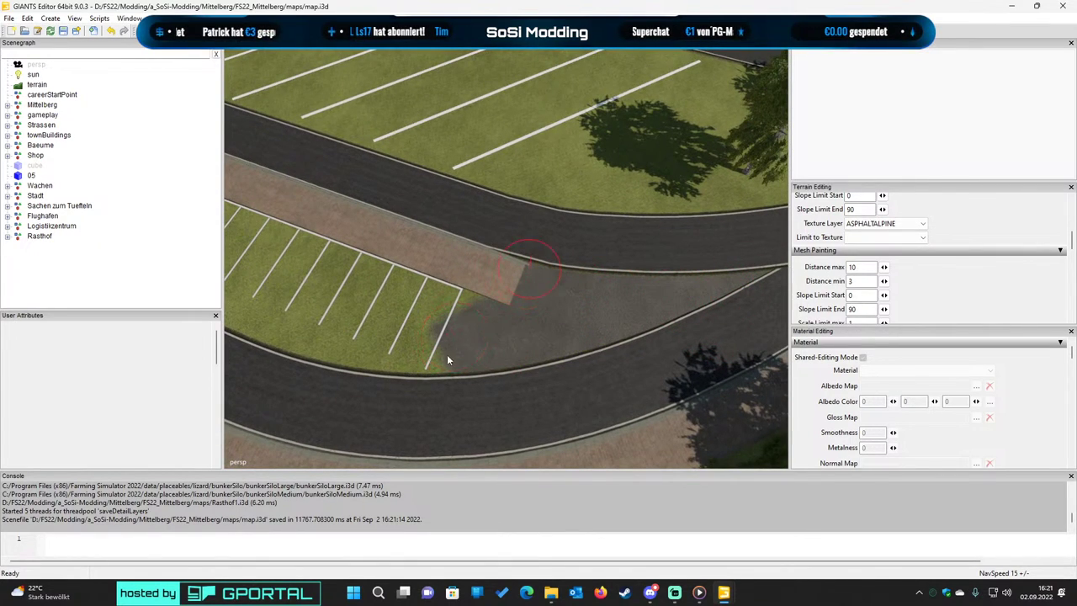
drag(447, 360, 325, 328)
right_drag(337, 329, 399, 283)
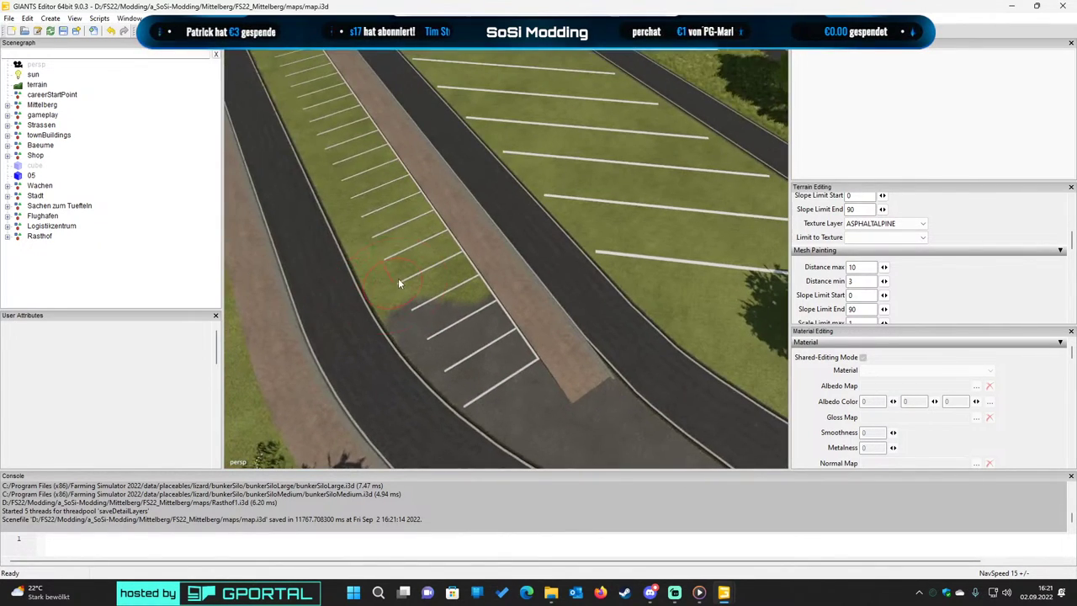
drag(399, 284, 360, 138)
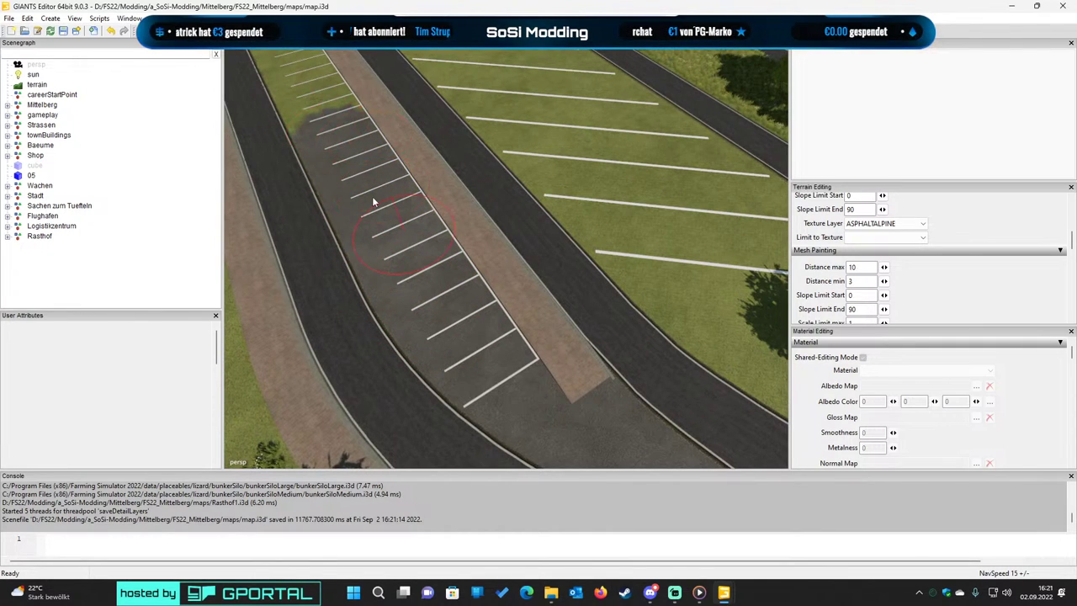
right_drag(367, 297, 383, 245)
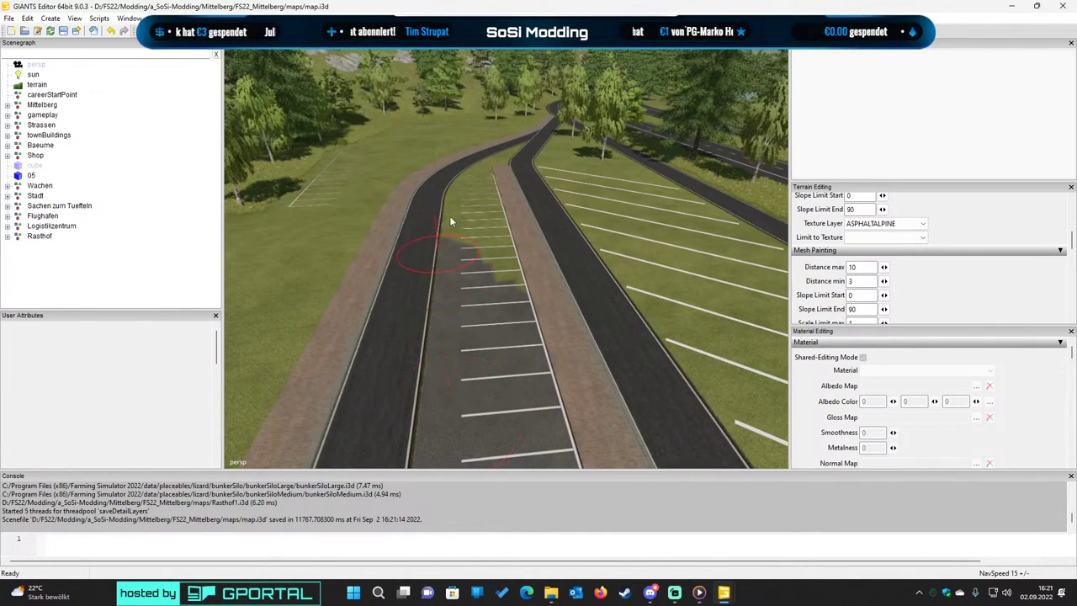
right_drag(502, 264, 476, 344)
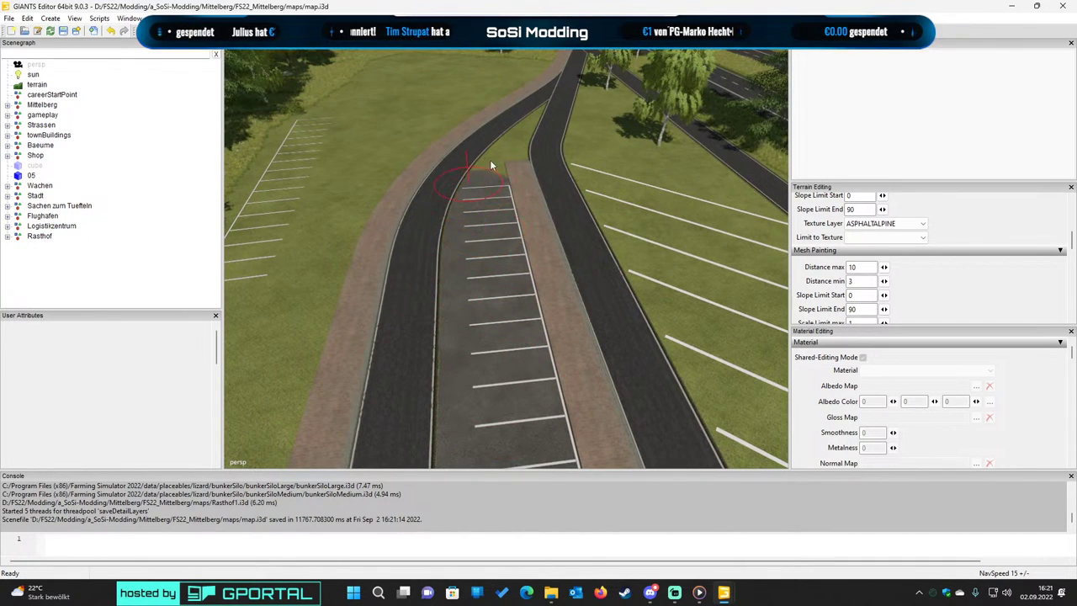
right_drag(504, 173, 569, 256)
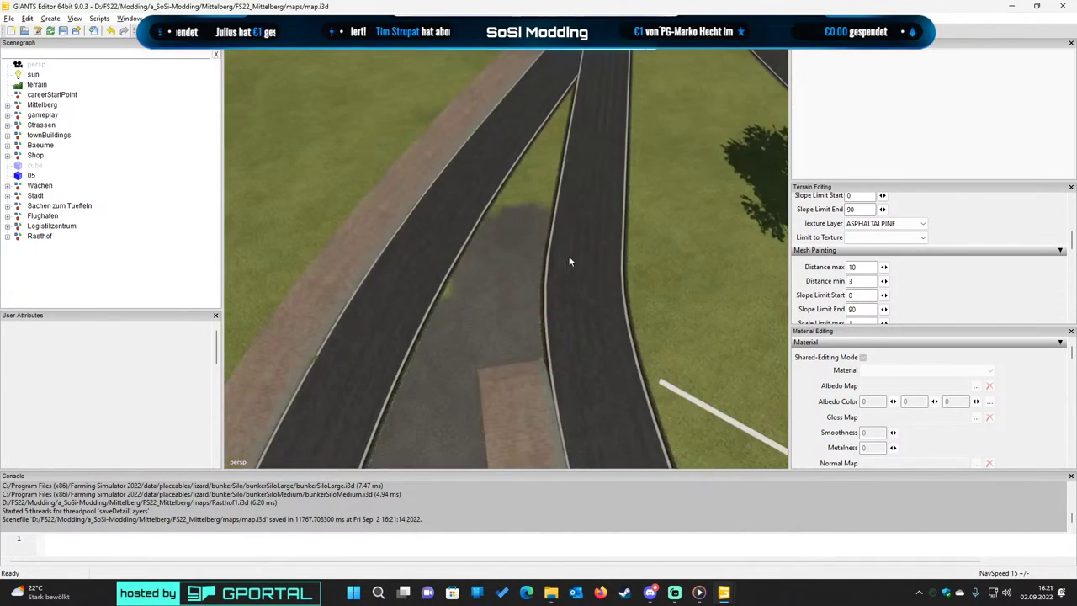
drag(522, 171, 561, 155)
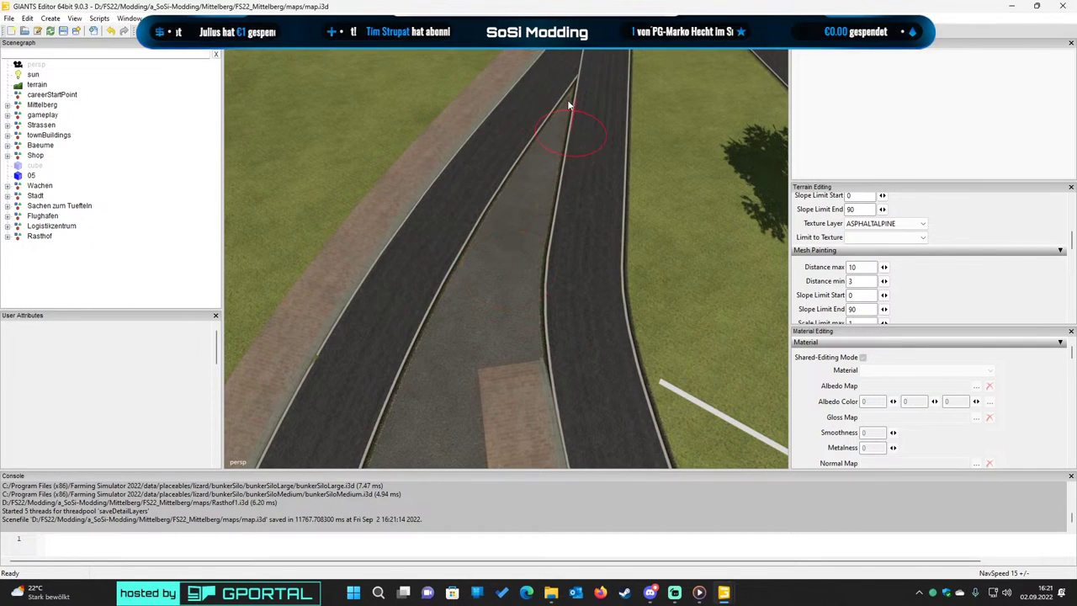
Step: Paint a wide asphalt strip between the parking stripes
mouse_move(569, 87)
right_down()
mouse_move(506, 158)
mouse_move(488, 283)
mouse_move(391, 239)
mouse_move(550, 215)
mouse_move(575, 257)
right_up()
mouse_move(543, 349)
mouse_down()
mouse_move(574, 138)
mouse_move(567, 147)
mouse_up()
right_drag(568, 146, 565, 212)
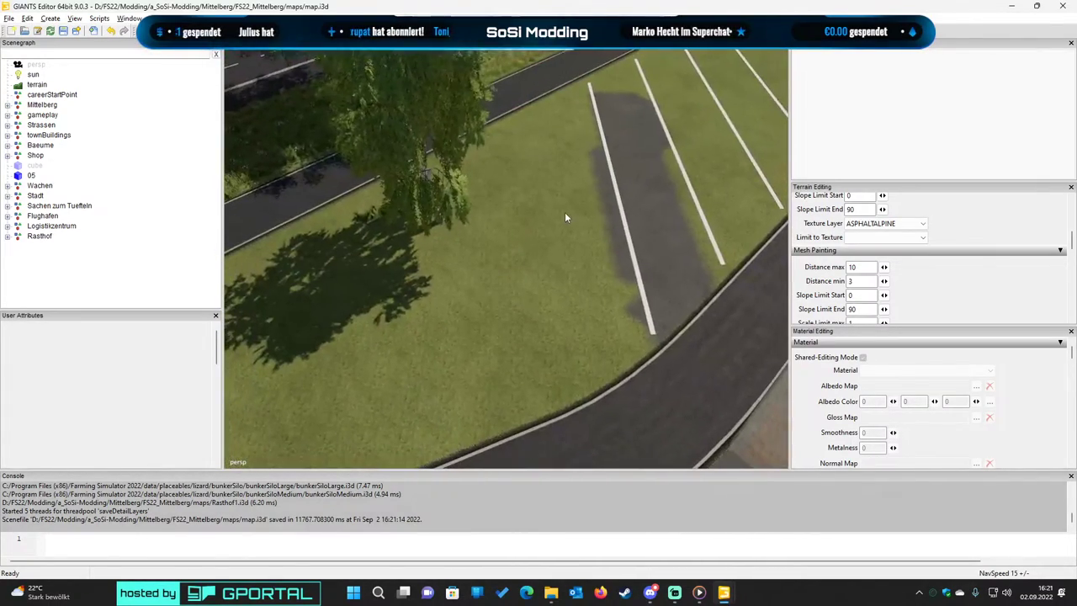
drag(576, 221, 590, 455)
mouse_move(576, 222)
mouse_down()
mouse_move(576, 150)
mouse_move(555, 139)
mouse_up()
scroll(571, 213, down, 5)
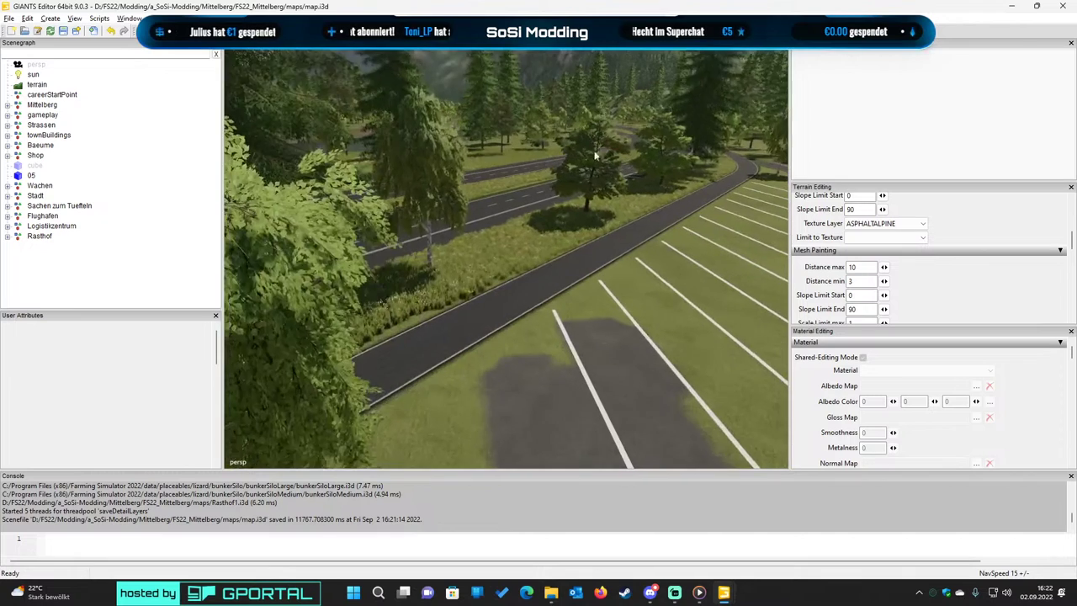
Step: Pave the grass at the top of the parking strip up to the road edge
mouse_move(535, 274)
mouse_down()
mouse_move(527, 259)
mouse_move(588, 244)
mouse_up()
right_drag(588, 243, 612, 290)
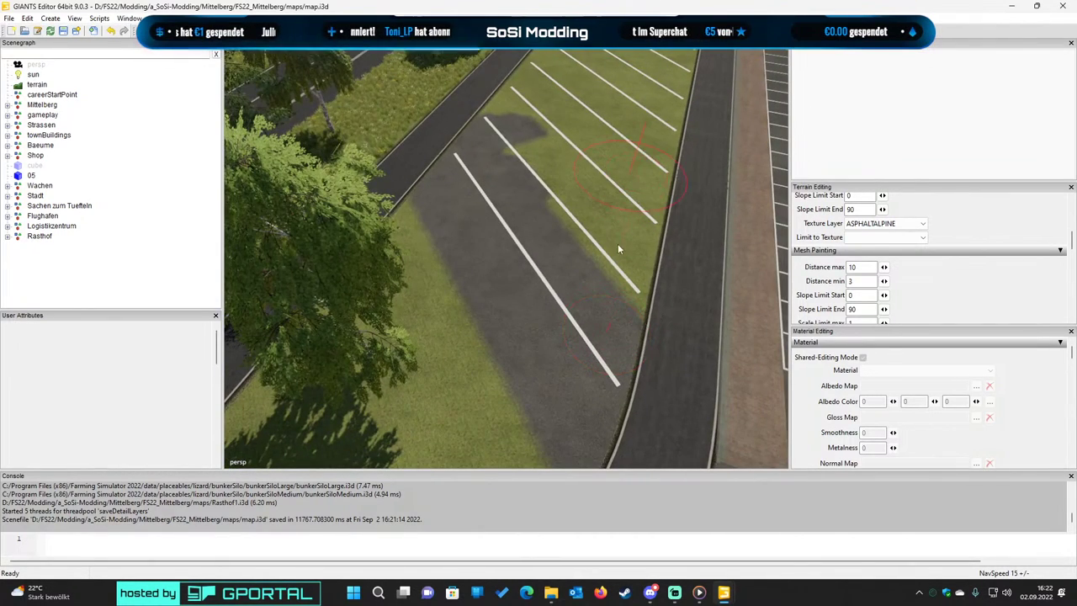
mouse_move(617, 243)
mouse_down()
mouse_move(626, 126)
mouse_move(605, 177)
mouse_up()
mouse_move(605, 178)
right_down()
mouse_move(506, 197)
mouse_move(523, 194)
right_up()
mouse_move(523, 194)
mouse_down()
mouse_move(497, 140)
mouse_move(576, 166)
mouse_up()
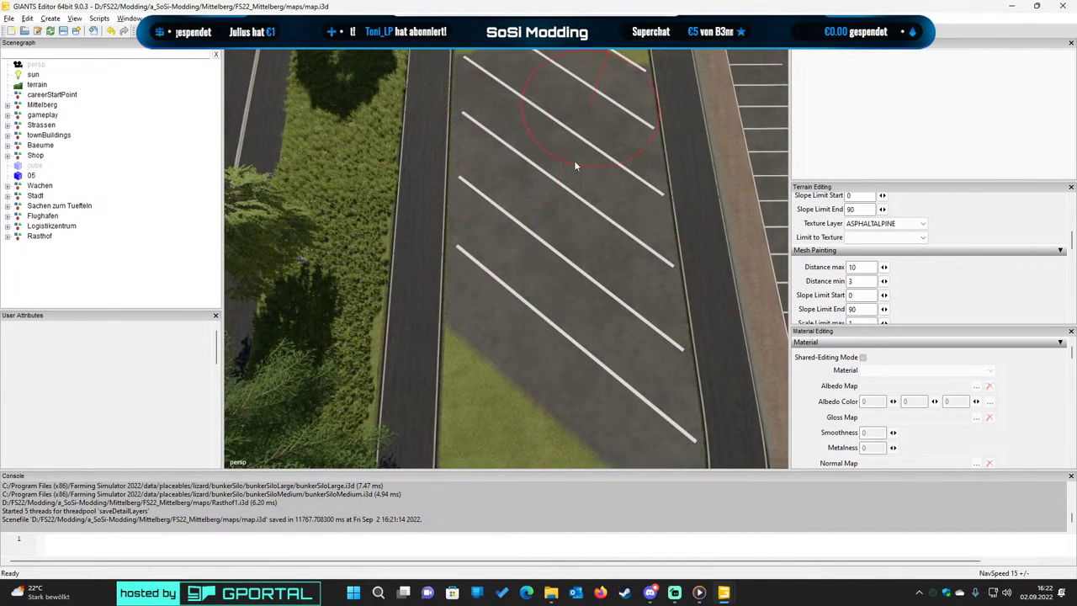
right_drag(576, 166, 508, 170)
mouse_move(520, 106)
mouse_down()
mouse_move(619, 126)
mouse_move(613, 179)
mouse_up()
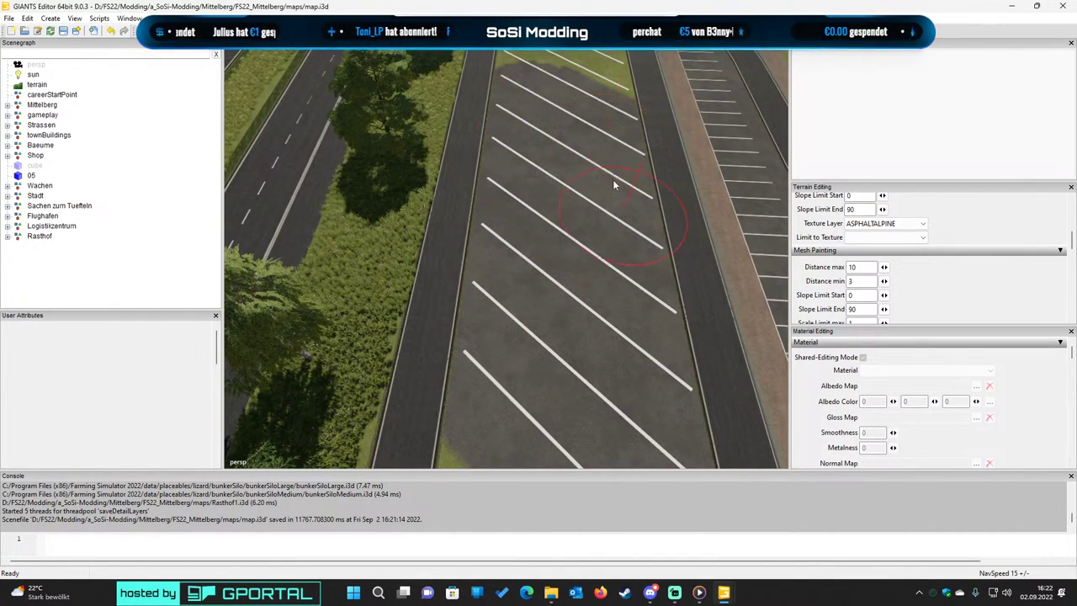
Step: Pave the grassy areas around the parking bays and between the parking lines
right_drag(675, 189, 569, 341)
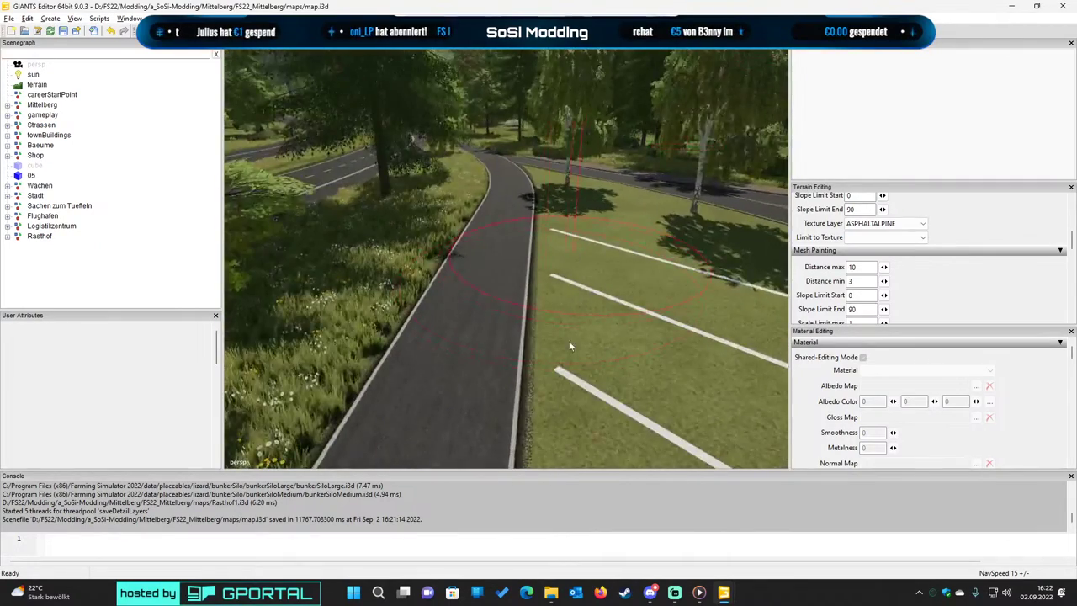
drag(569, 341, 555, 396)
right_drag(556, 396, 527, 357)
drag(527, 357, 581, 371)
right_drag(581, 370, 616, 288)
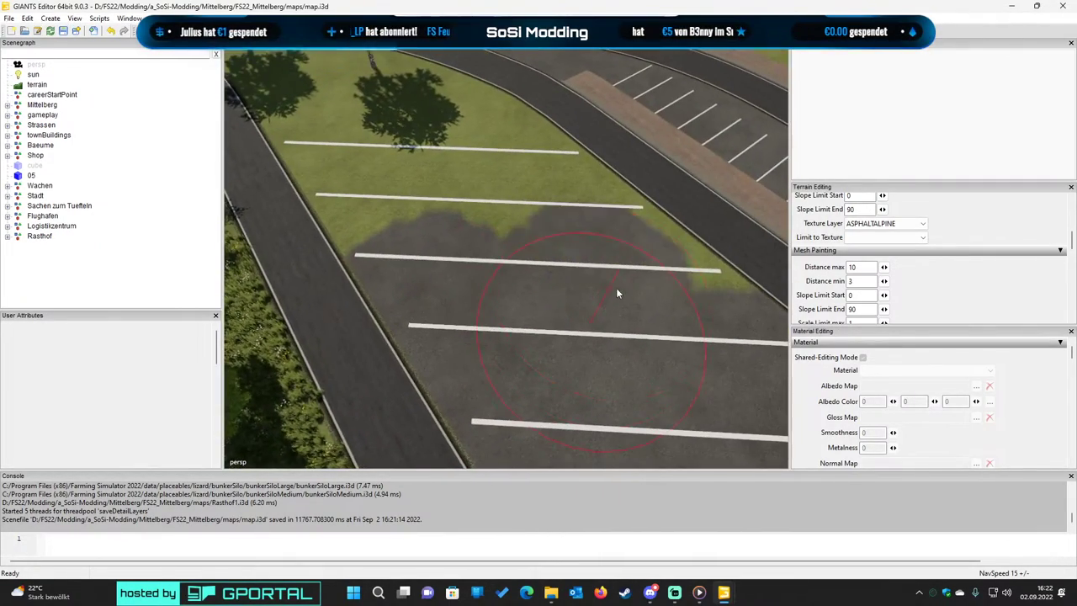
drag(616, 287, 608, 262)
Step: Paint asphalt over the grass between the diagonal parking lines and near the road curve
mouse_move(609, 262)
right_down()
mouse_move(559, 300)
mouse_move(476, 265)
mouse_move(475, 386)
mouse_move(515, 341)
right_up()
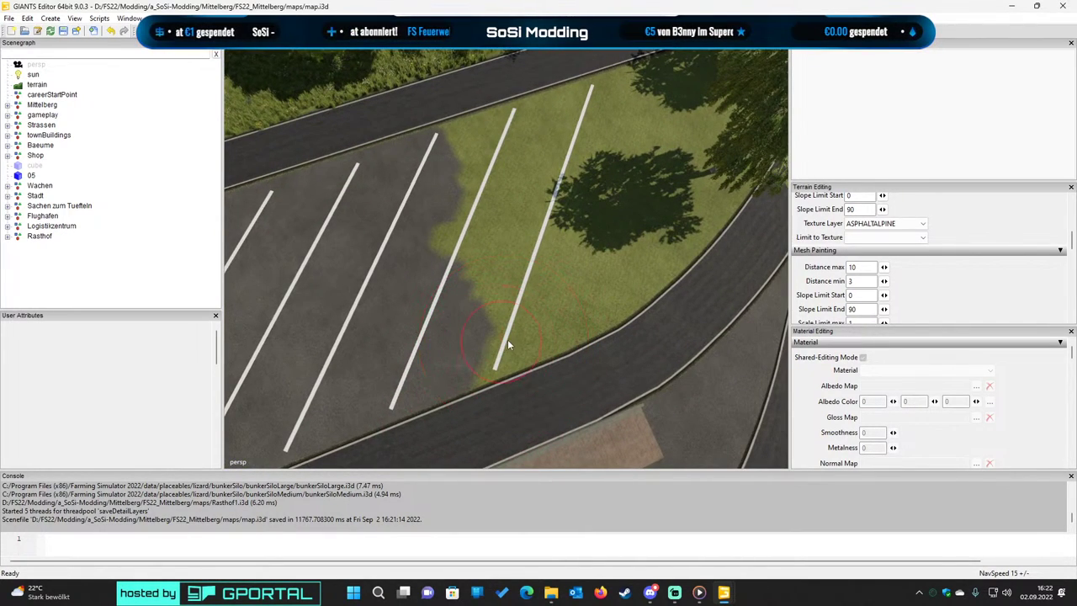
drag(540, 319, 578, 259)
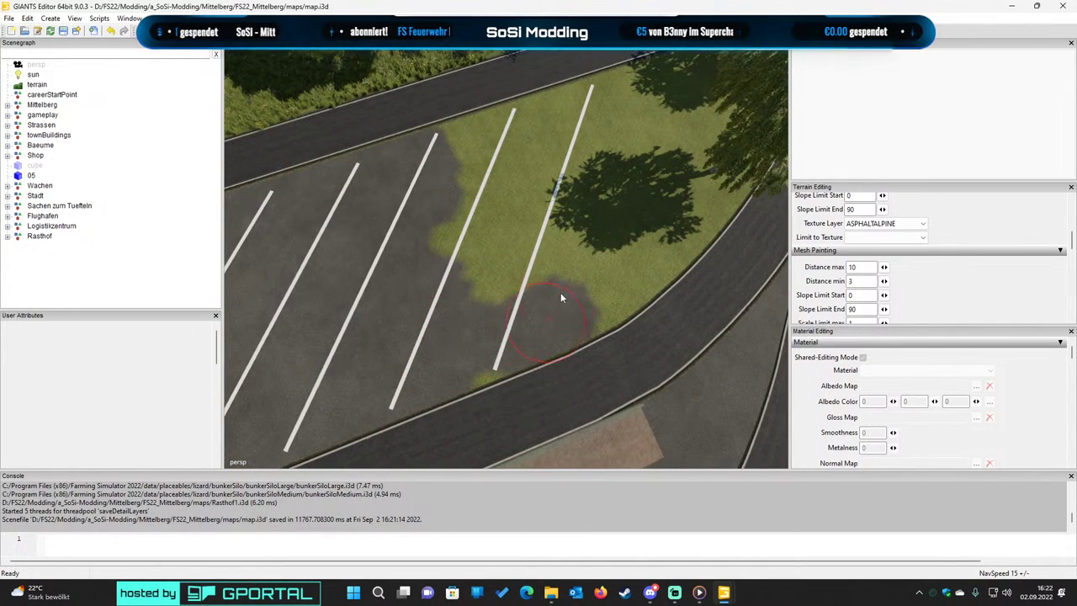
mouse_move(578, 260)
right_down()
mouse_move(574, 231)
mouse_move(576, 268)
mouse_move(378, 236)
mouse_move(366, 171)
right_up()
right_drag(304, 156, 533, 282)
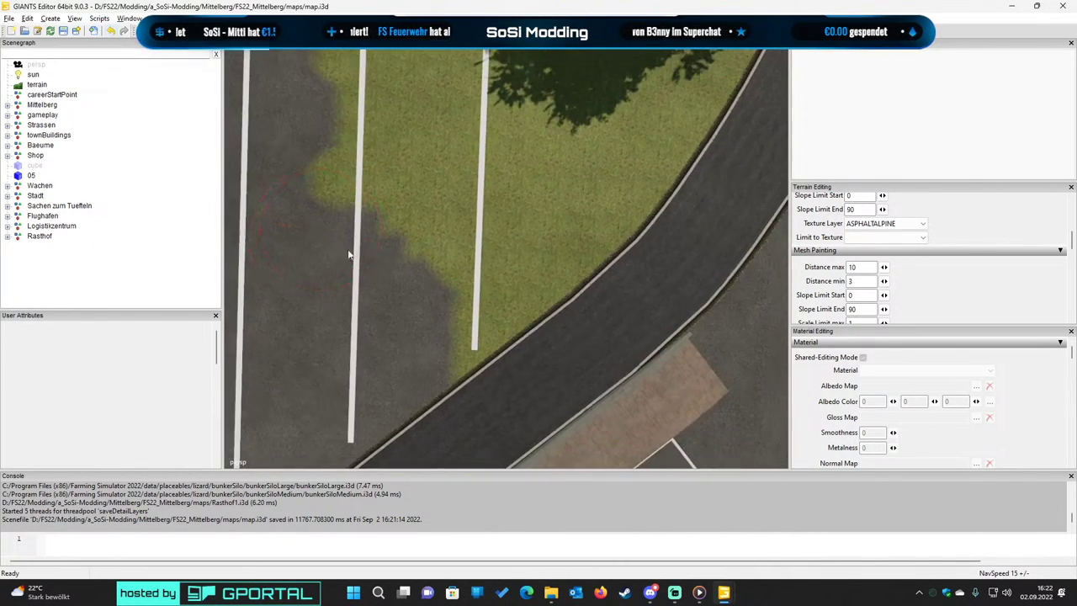
click(534, 282)
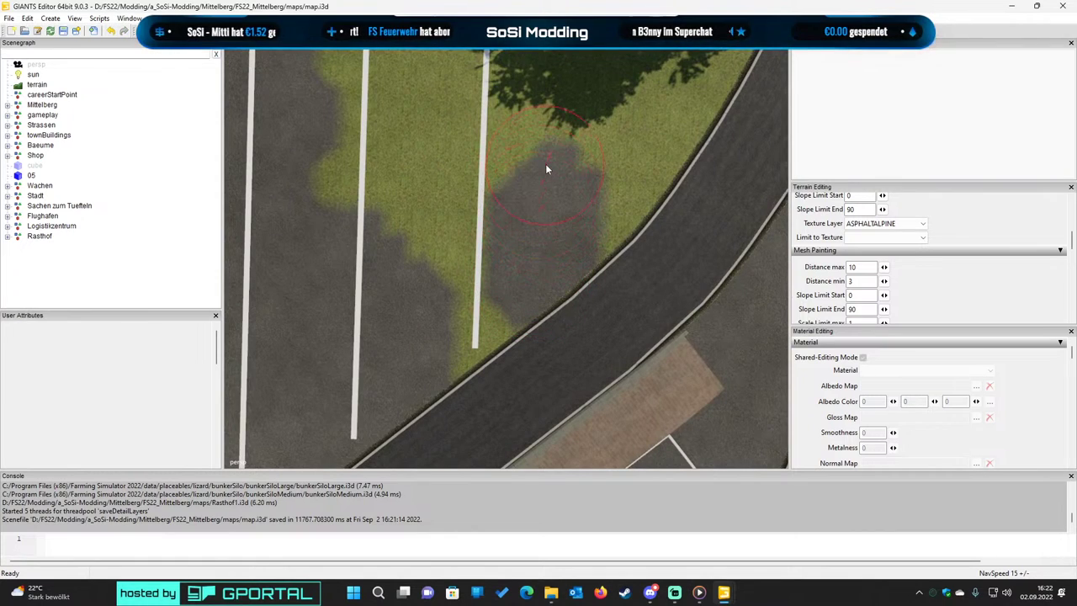
Step: Undo a bad asphalt stroke and repave the grass strip upward
right_drag(530, 228, 516, 232)
drag(521, 254, 522, 155)
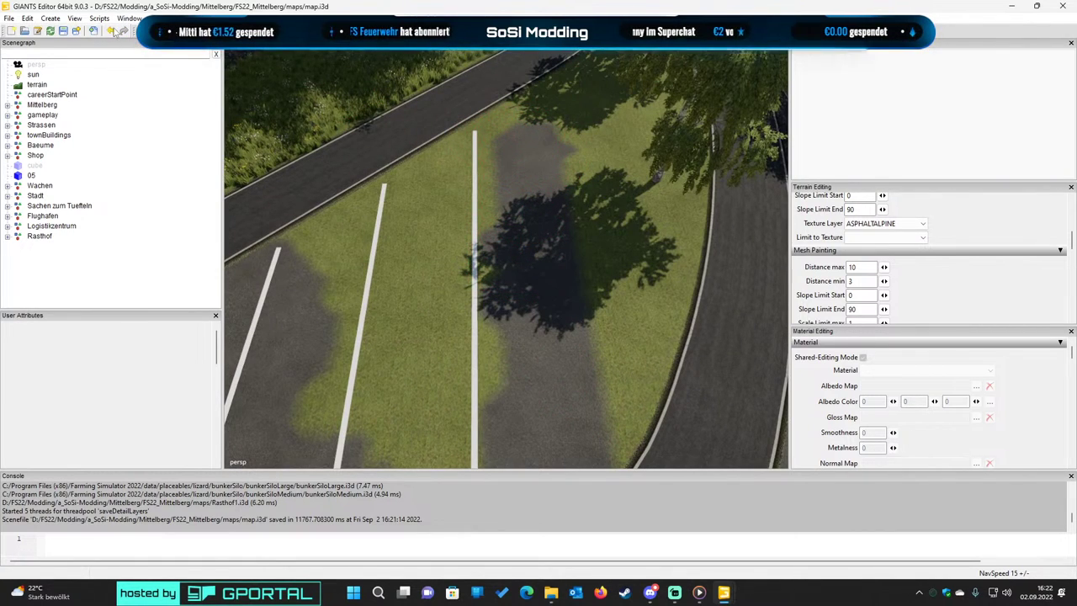
key(ctrl+z)
drag(514, 162, 509, 118)
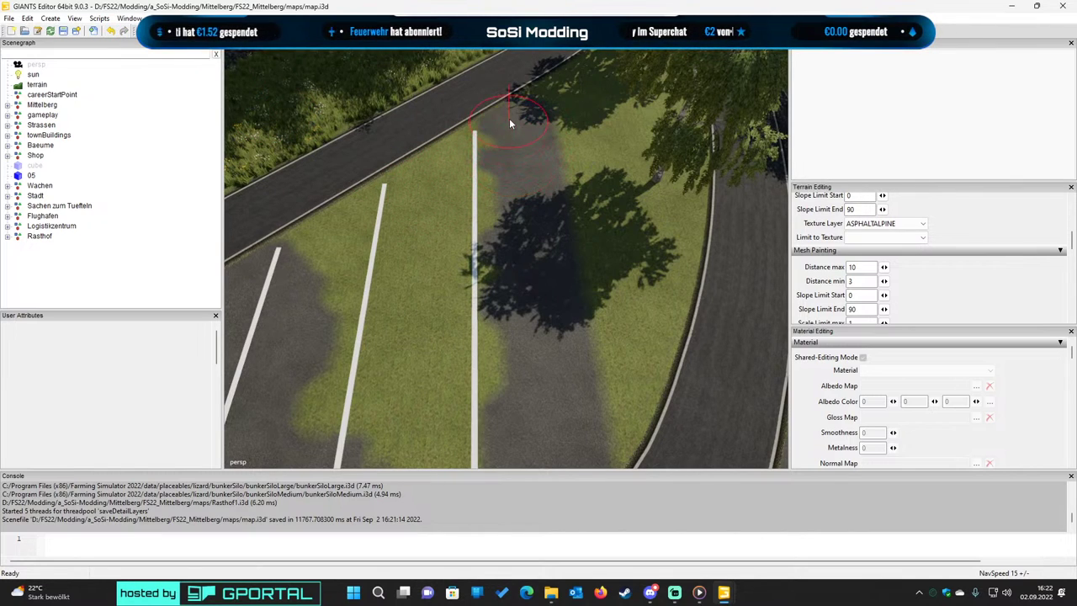
mouse_move(510, 118)
right_down()
mouse_move(482, 172)
mouse_move(595, 323)
mouse_move(558, 262)
mouse_move(701, 280)
mouse_move(606, 320)
mouse_move(435, 296)
right_up()
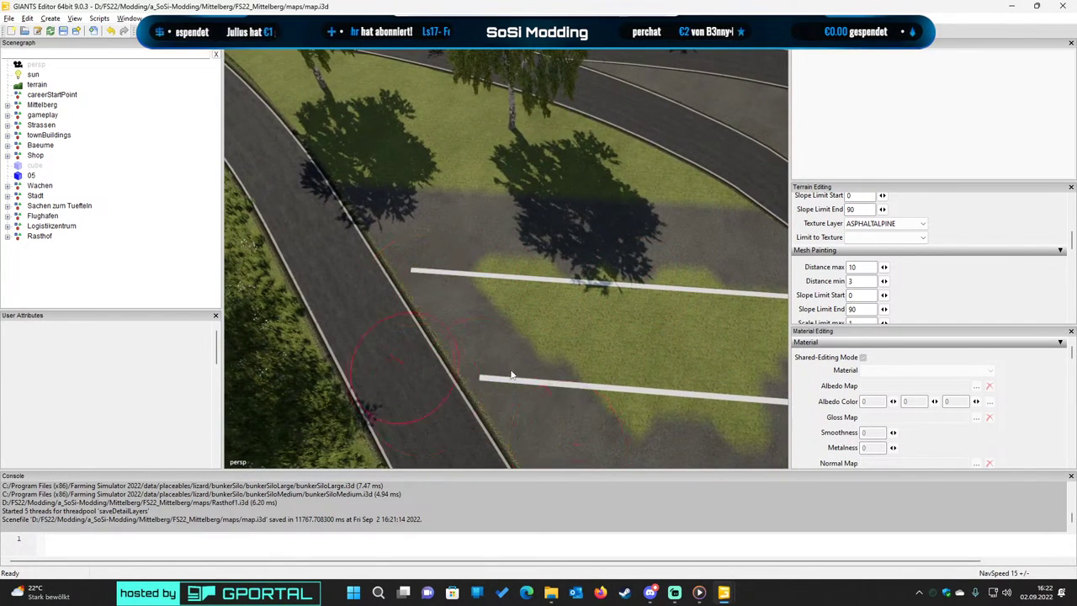
Step: Scroll the Terrain Editing panel to the Foliage Layer Painting section
right_drag(547, 421, 583, 352)
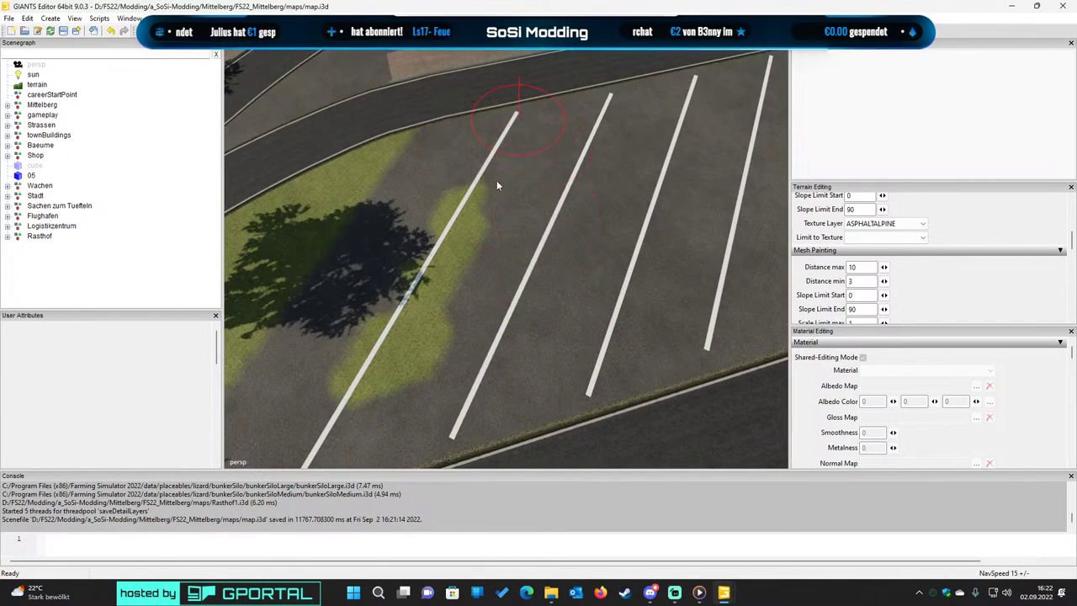
scroll(445, 382, down, 5)
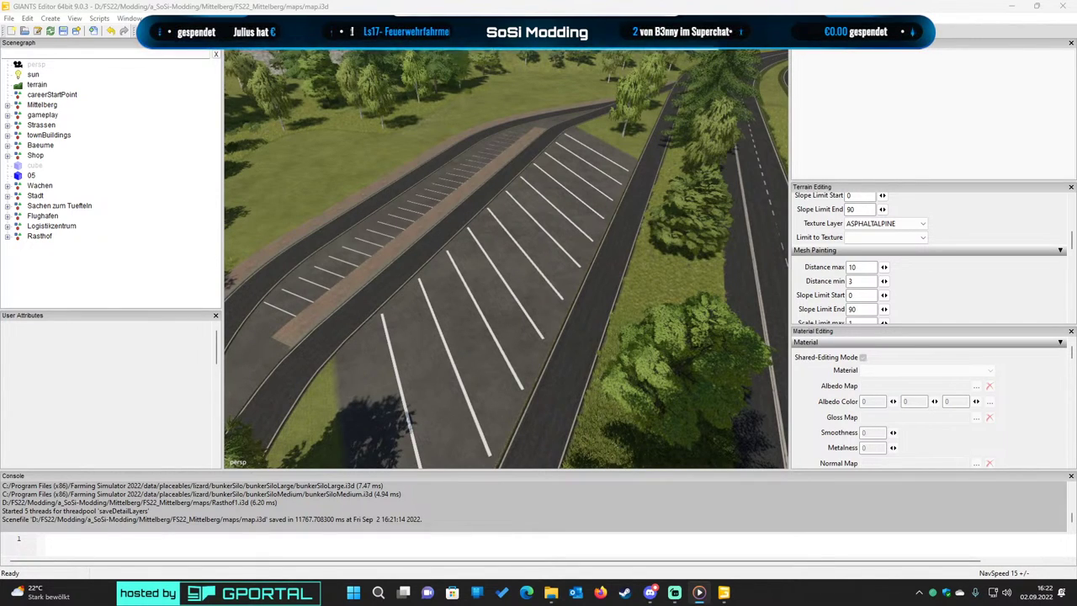
scroll(416, 338, up, 3)
scroll(430, 337, up, 3)
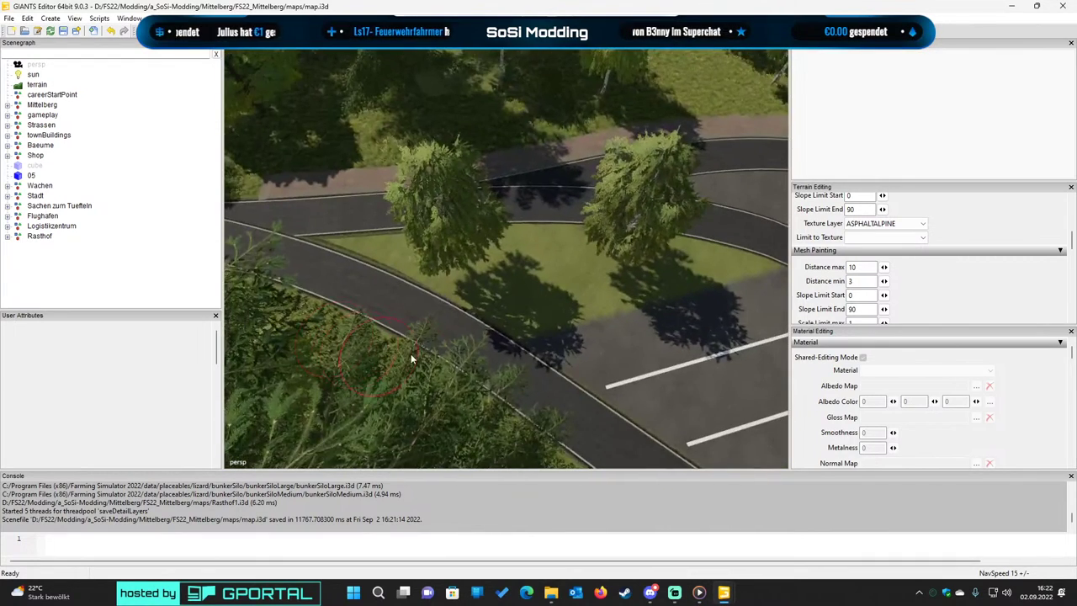
scroll(465, 289, up, 3)
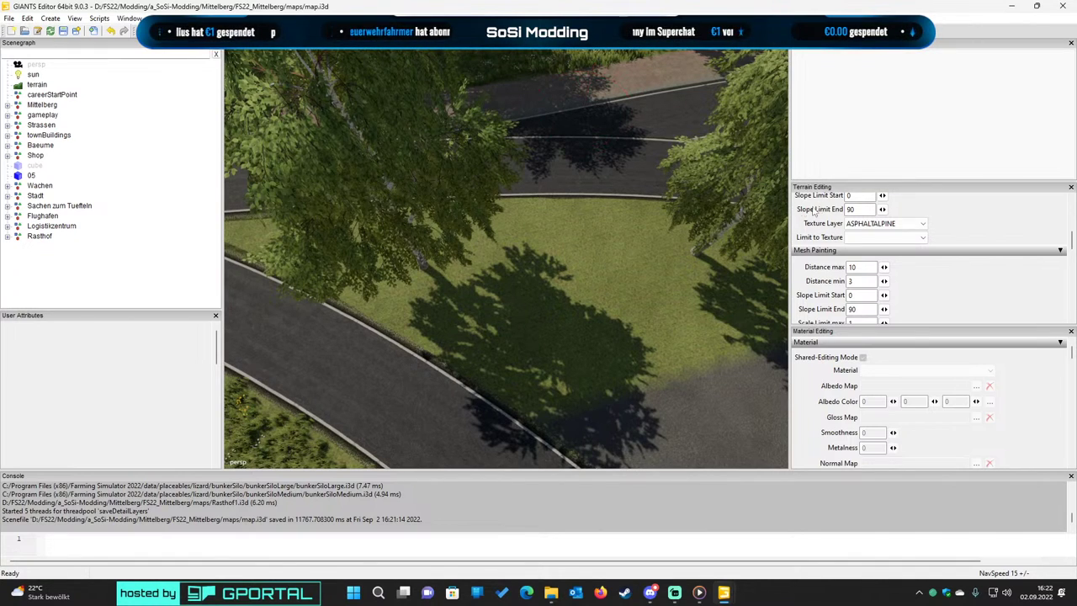
Step: Paint tall meadow grass along the shaded strip up to the road
scroll(804, 252, down, 3)
scroll(804, 253, down, 1)
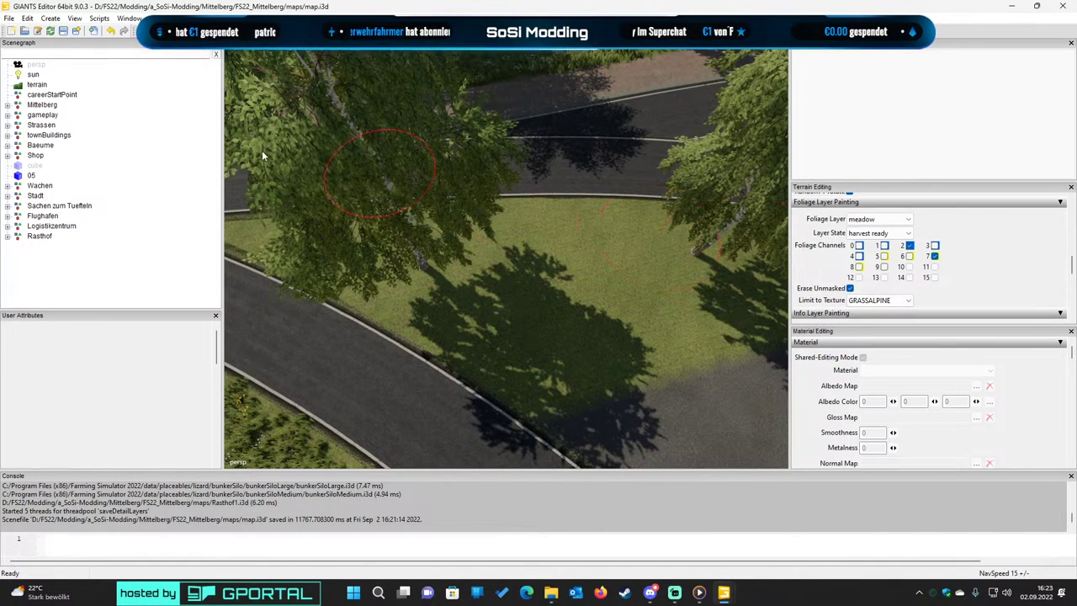
middle_drag(440, 306, 577, 285)
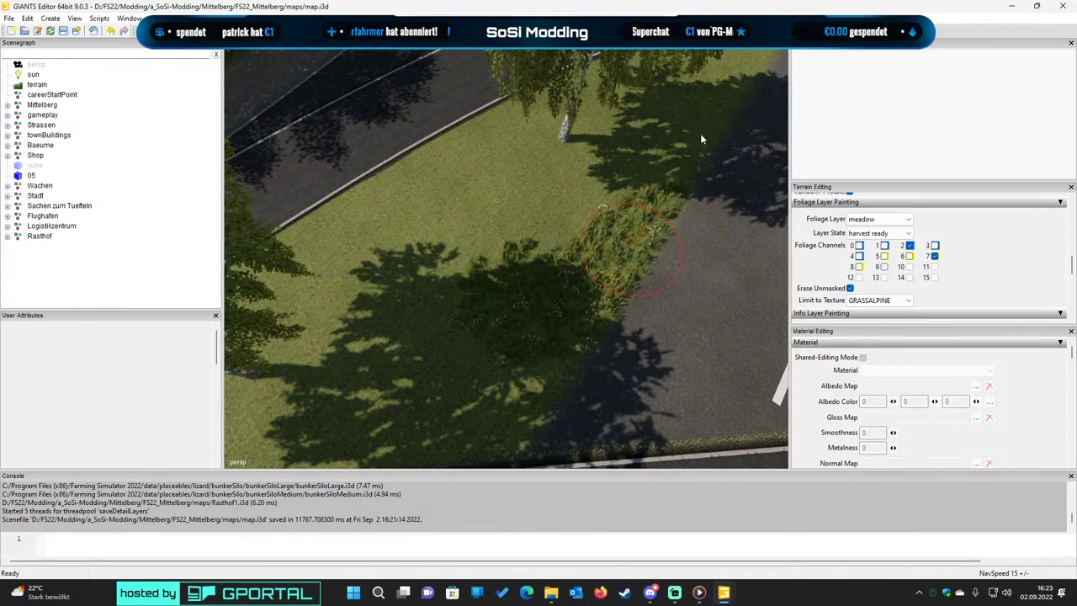
mouse_move(700, 133)
middle_down()
mouse_move(590, 199)
mouse_move(640, 183)
mouse_move(510, 300)
mouse_move(456, 250)
middle_up()
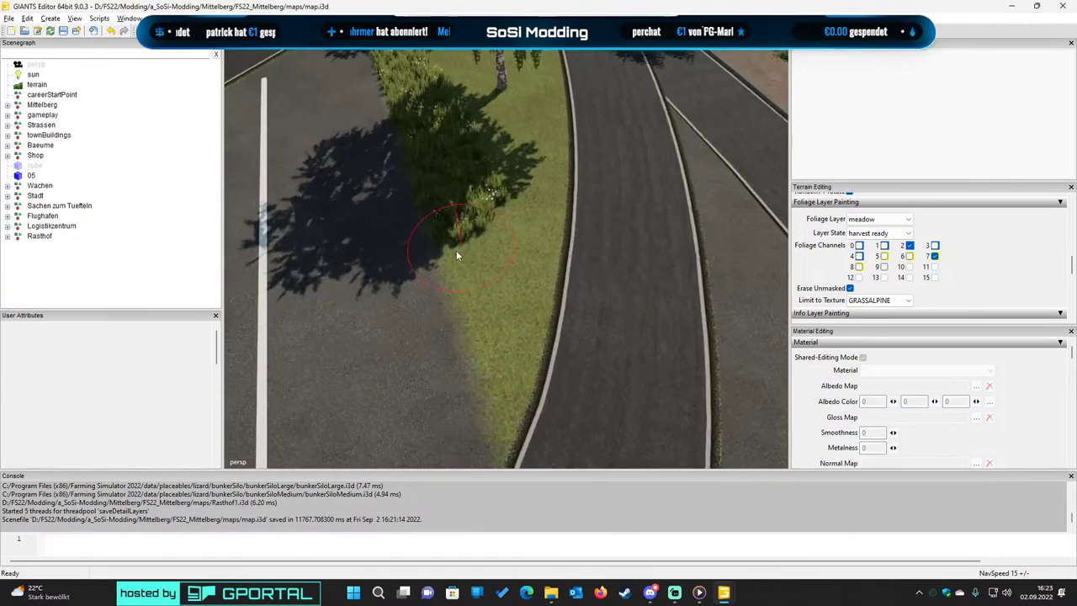
drag(454, 383, 526, 120)
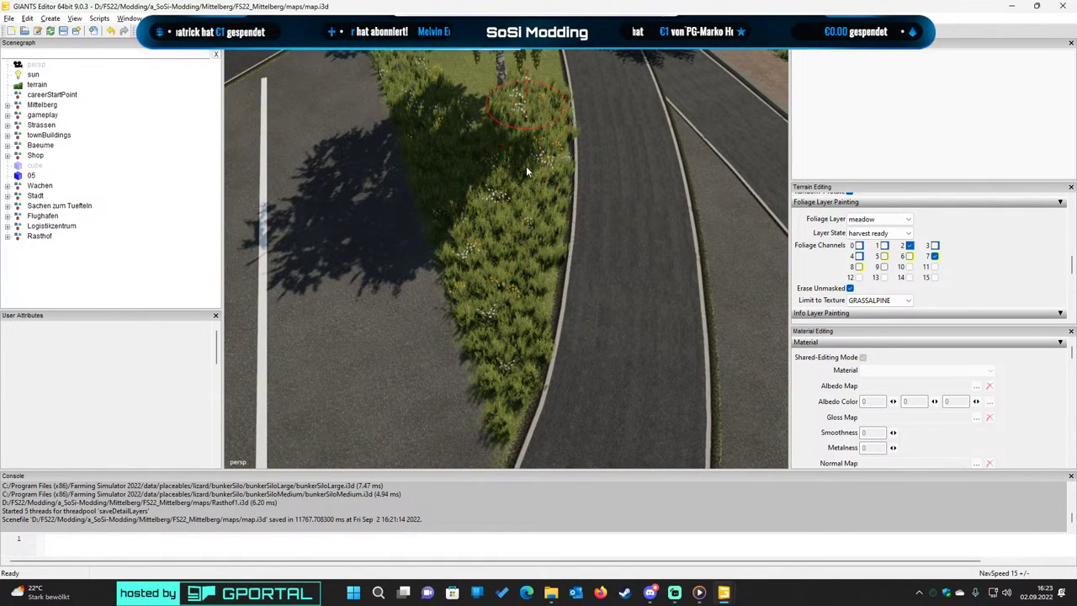
mouse_move(526, 166)
middle_down()
mouse_move(283, 327)
mouse_move(555, 311)
mouse_move(431, 290)
mouse_move(590, 282)
middle_up()
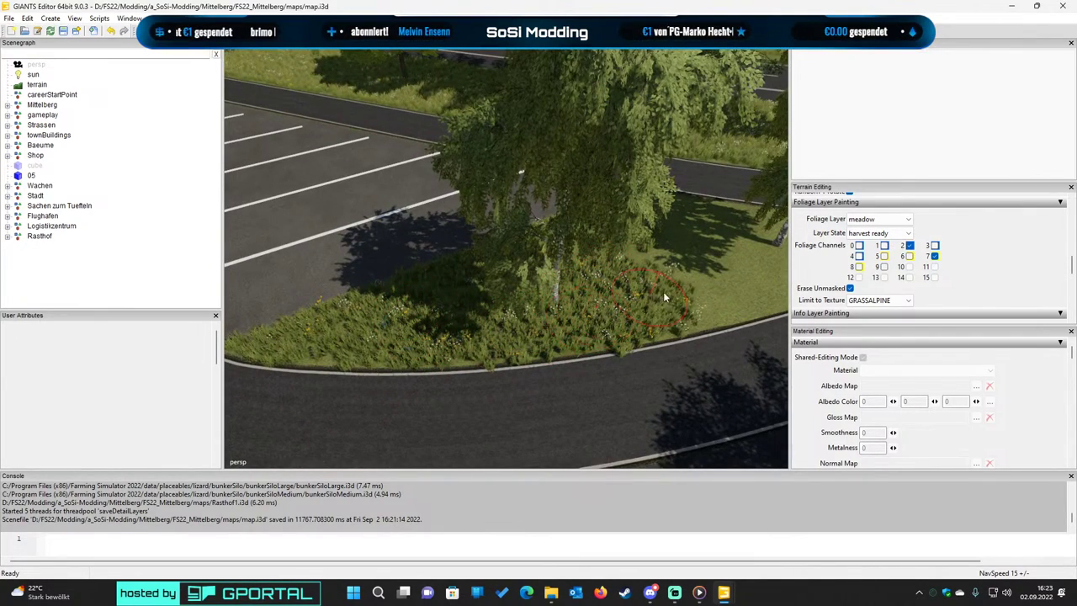
Step: Fill the lawn by the birch tree with dense meadow grass to the road edge
middle_drag(663, 291, 597, 391)
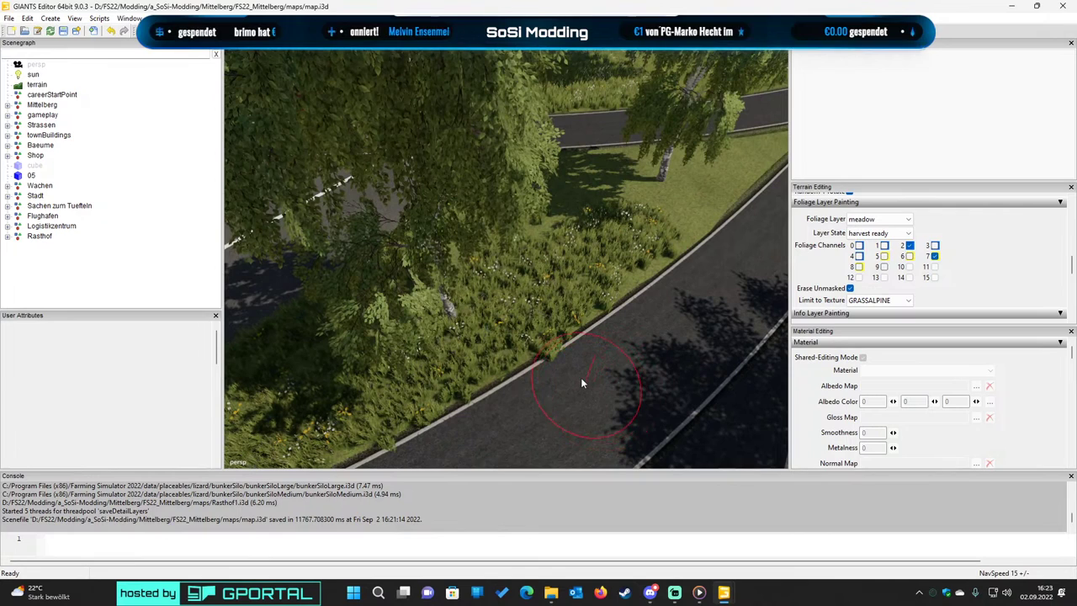
middle_drag(650, 344, 389, 340)
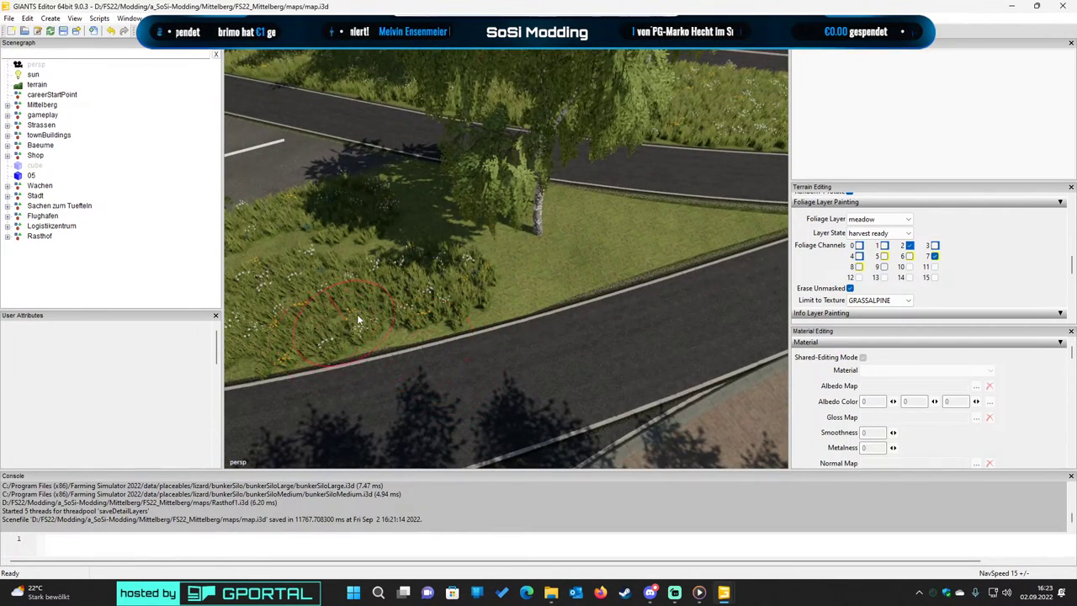
mouse_move(358, 319)
mouse_down()
mouse_move(519, 260)
mouse_move(592, 251)
mouse_move(471, 288)
mouse_up()
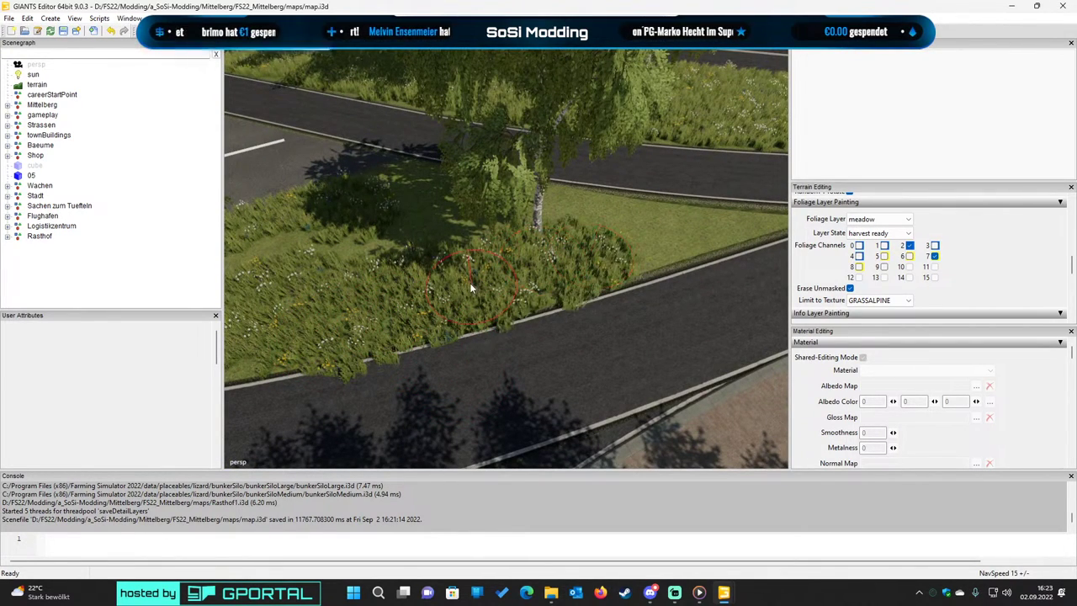
middle_drag(470, 282, 417, 360)
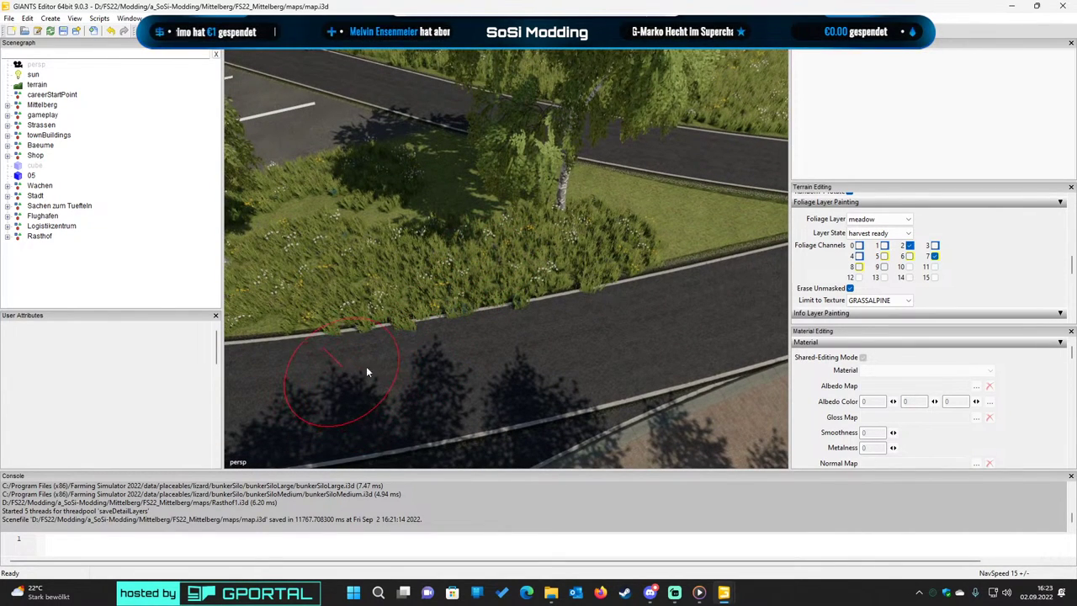
drag(519, 277, 604, 239)
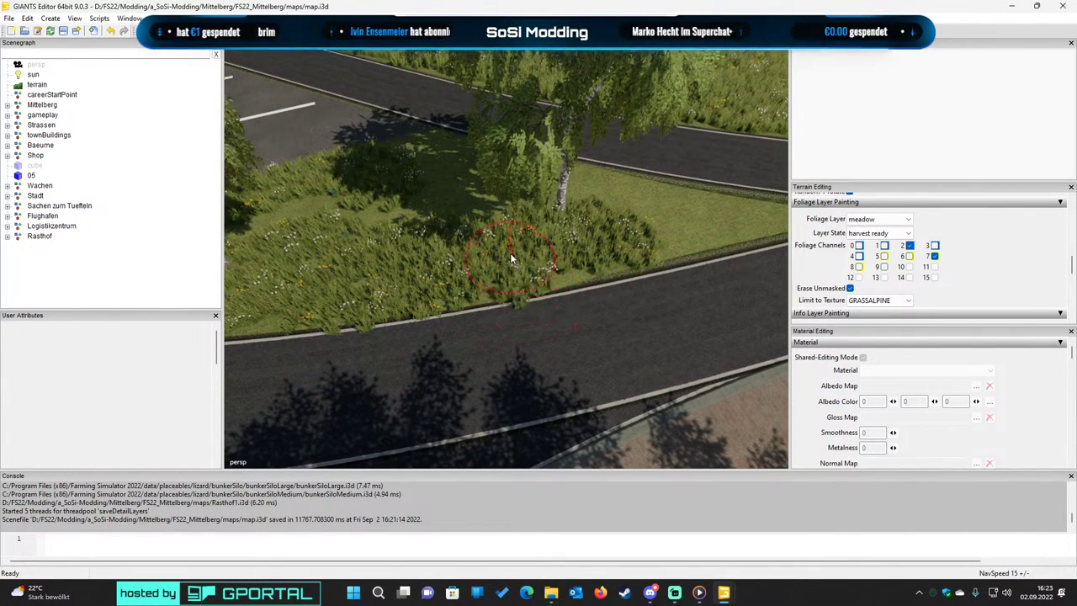
right_drag(529, 338, 551, 265)
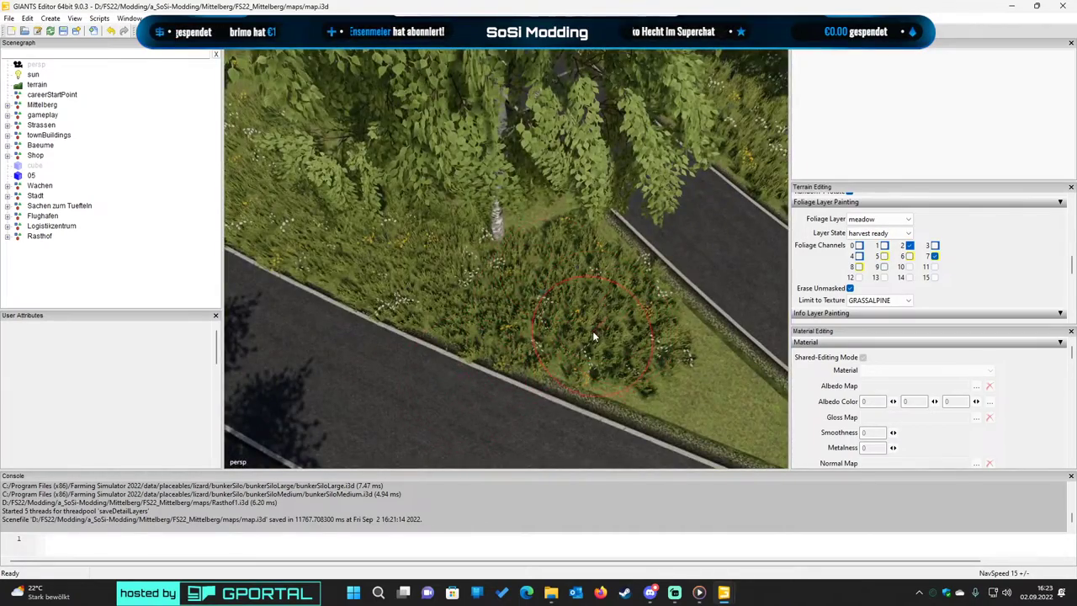
mouse_move(614, 319)
right_down()
mouse_move(658, 288)
mouse_move(526, 237)
mouse_move(467, 303)
right_up()
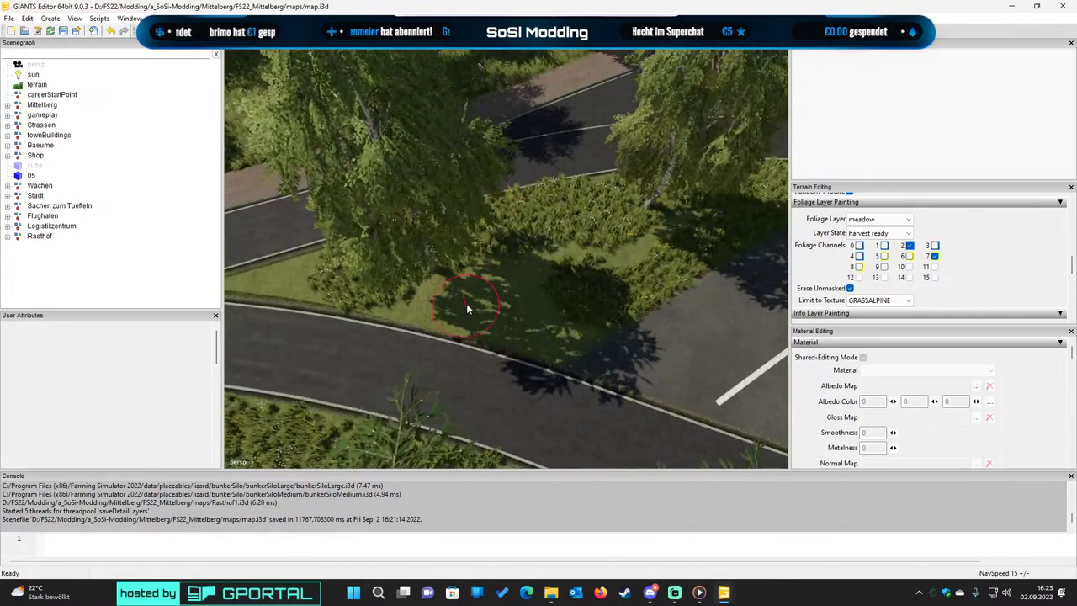
Step: Clear the stray 'sOSI.' entry from Firefox's address bar and close the browser
click(598, 594)
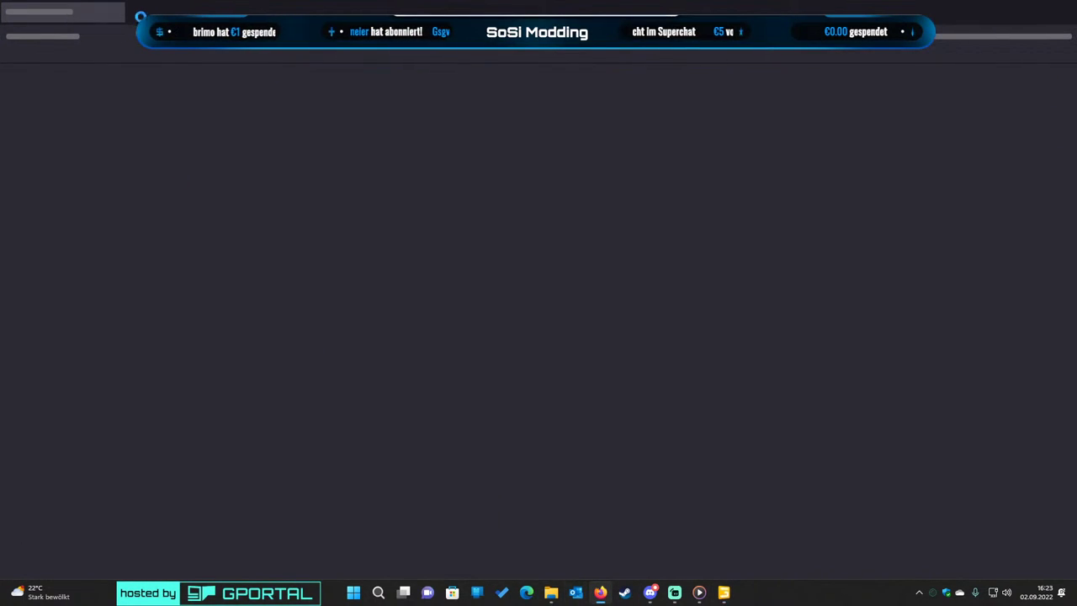
text(s)
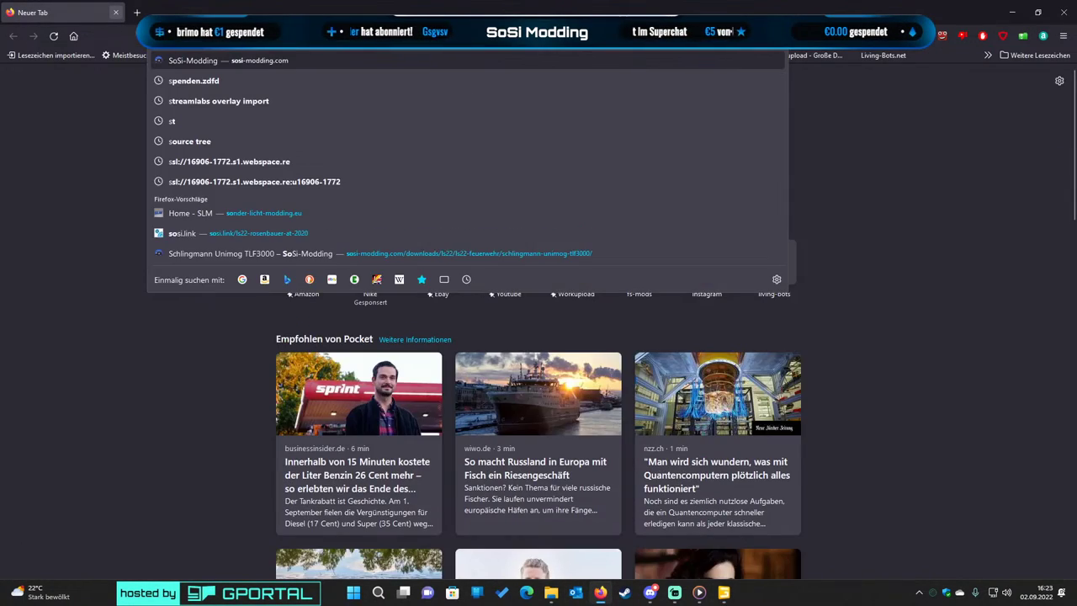
text(OSI:)
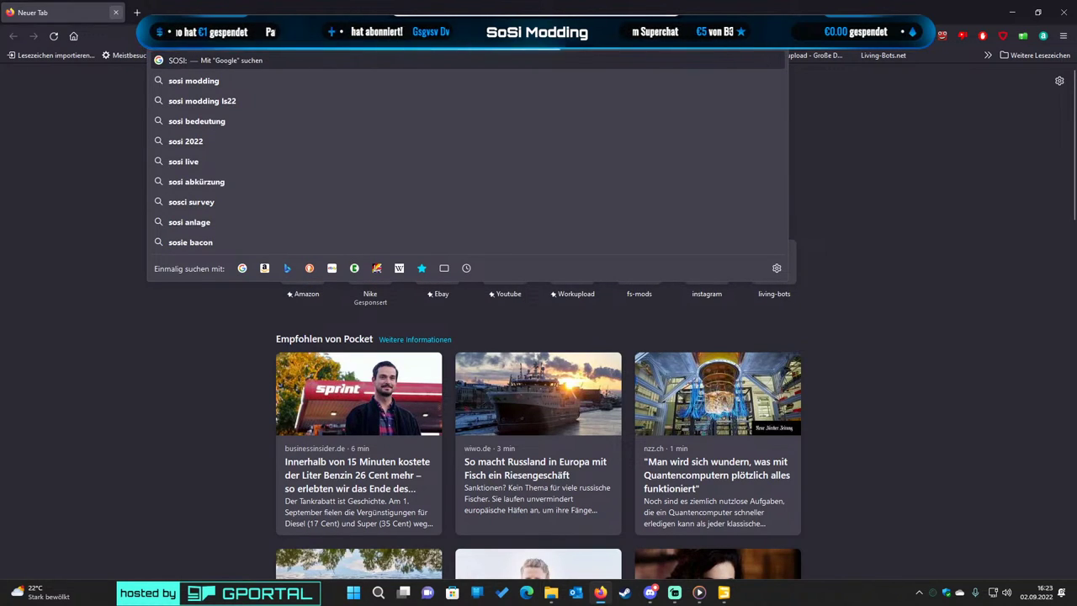
key(BackSpace)
text(.)
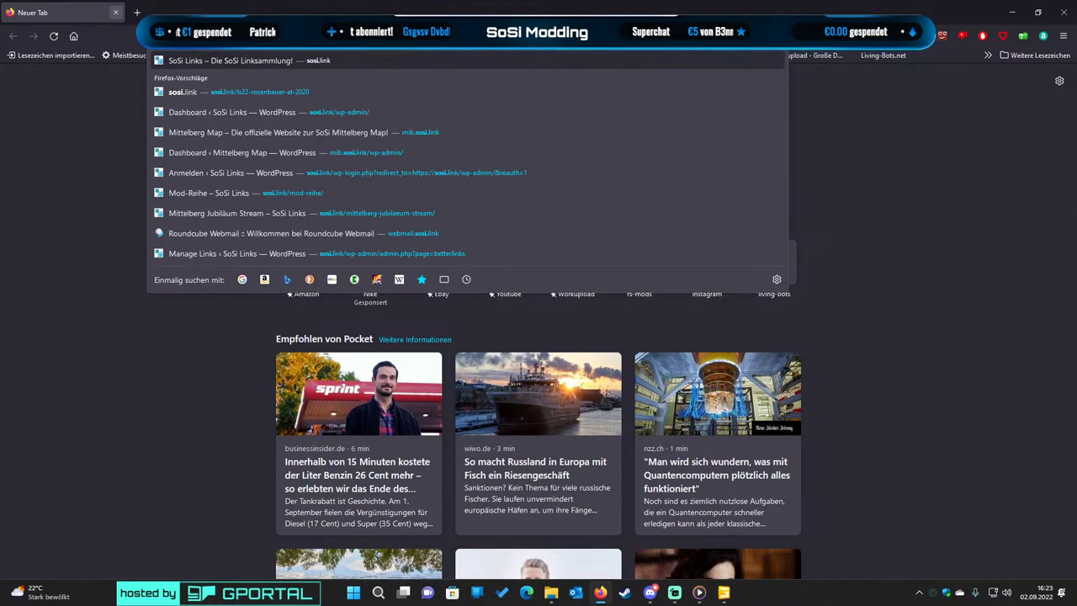
key(Return)
click(115, 12)
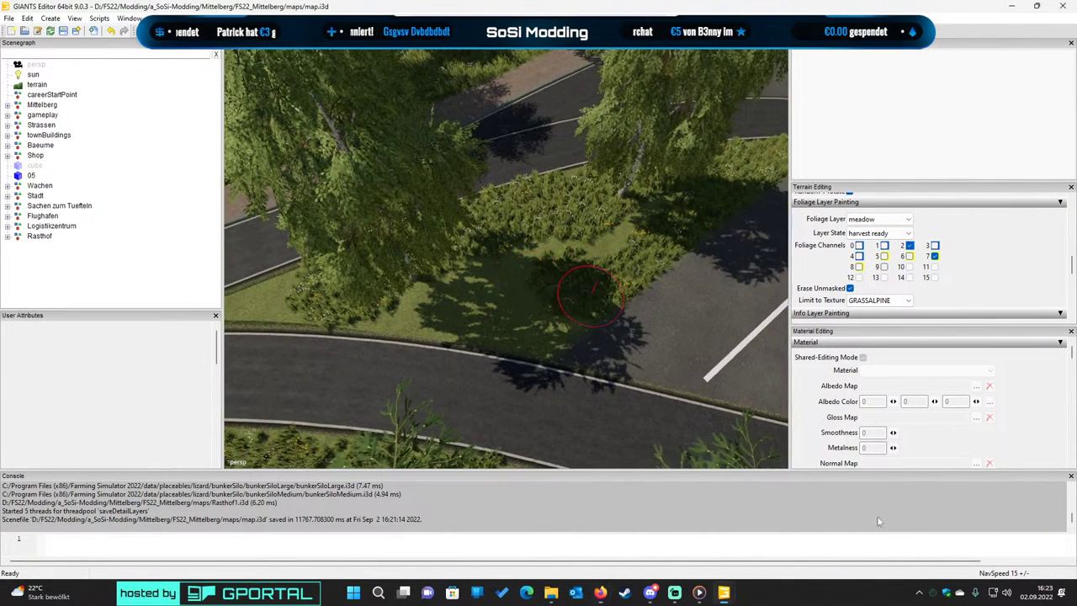
Step: Paint meadow grass onto the tree-shaded verge
mouse_move(617, 295)
right_down()
mouse_move(717, 207)
mouse_move(624, 224)
right_up()
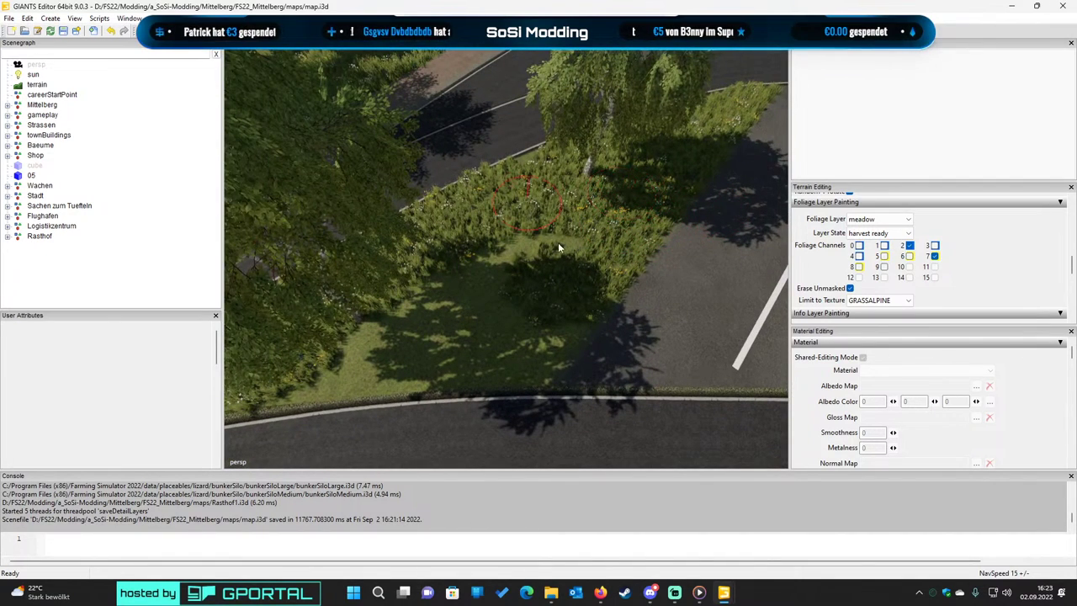
mouse_move(558, 247)
mouse_down()
mouse_move(569, 291)
mouse_move(558, 332)
mouse_move(535, 343)
mouse_up()
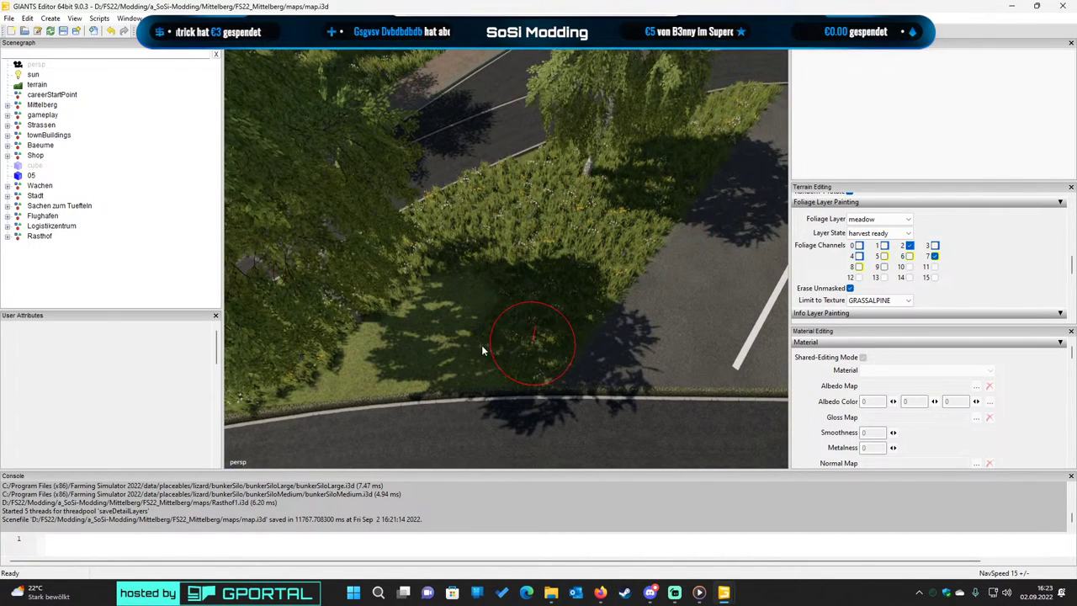
scroll(435, 303, down, 2)
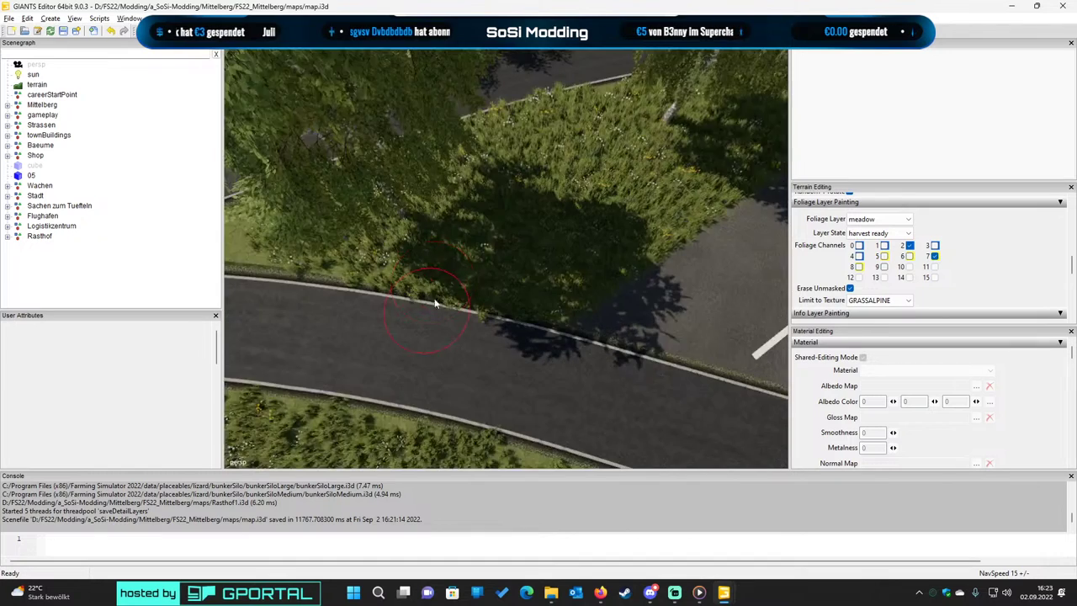
scroll(435, 304, up, 2)
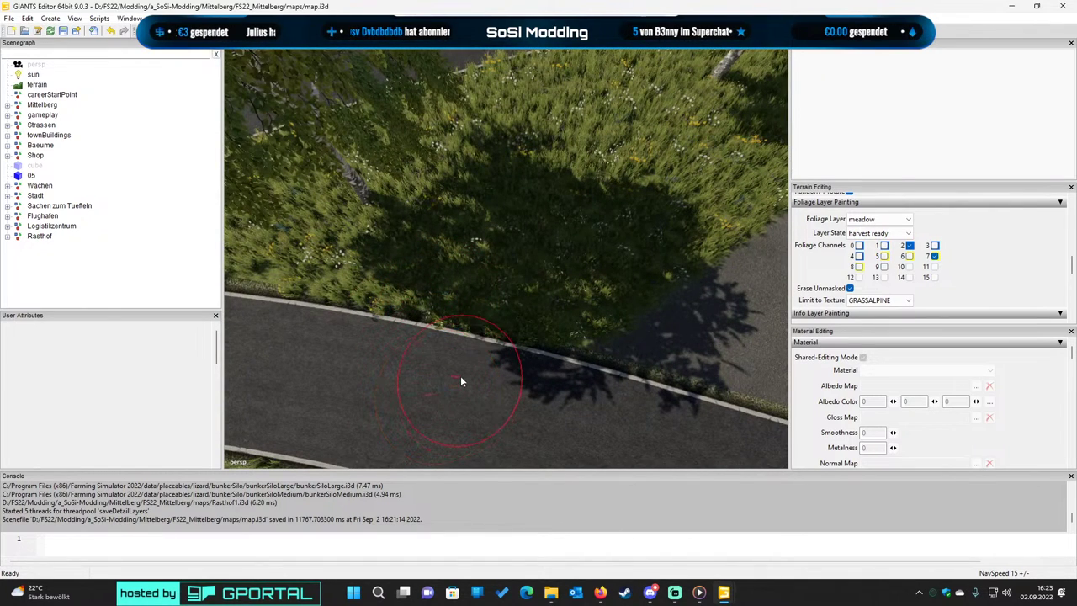
Step: Cover the grass wedge between the two diagonal roads with meadow grass
right_drag(569, 419, 575, 506)
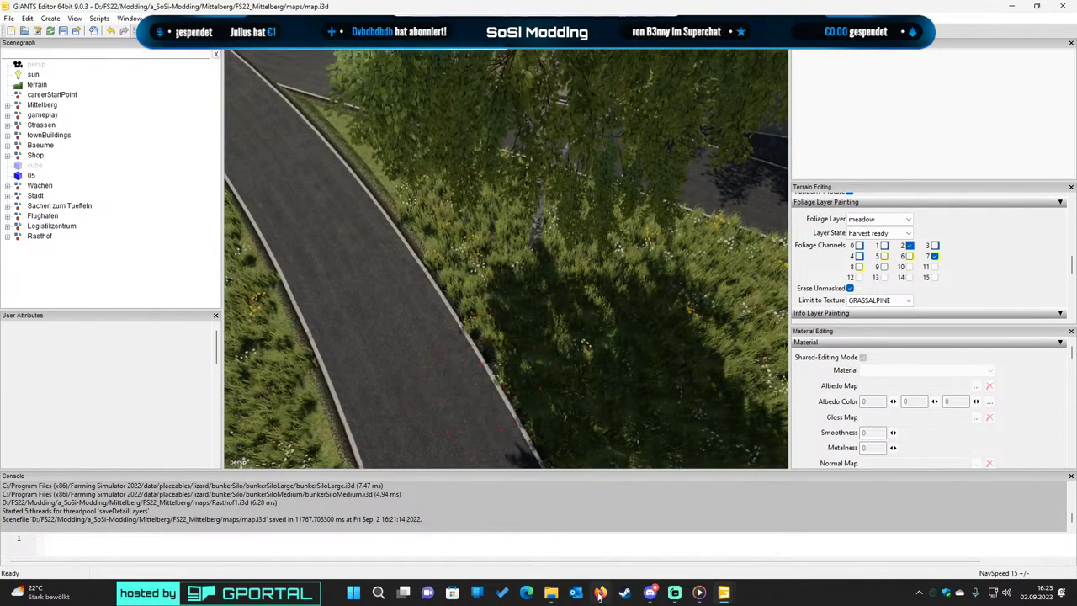
right_drag(498, 330, 626, 277)
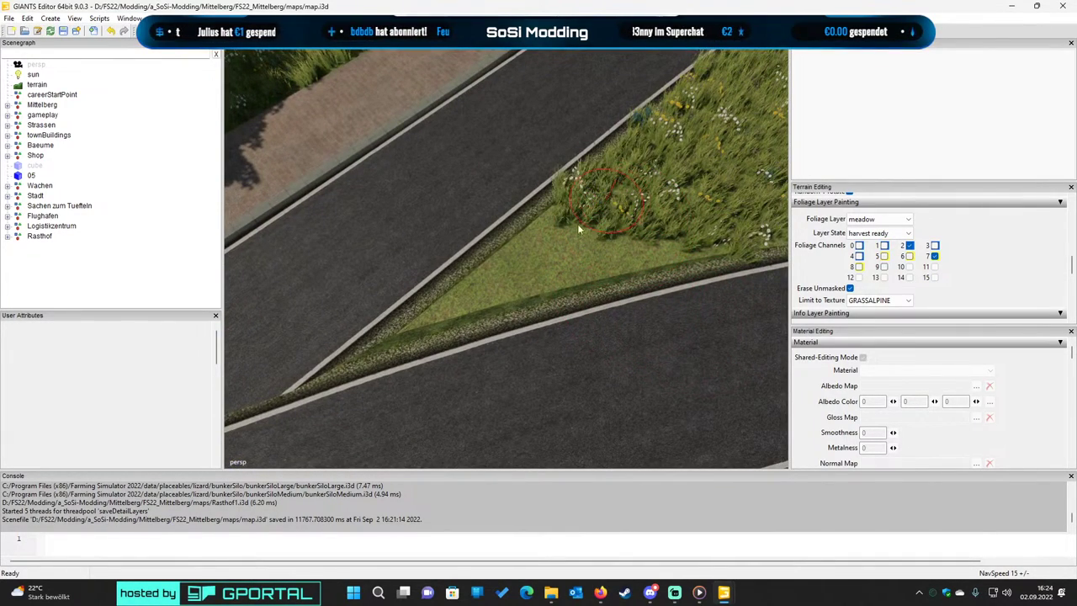
drag(506, 269, 699, 221)
right_drag(699, 221, 507, 256)
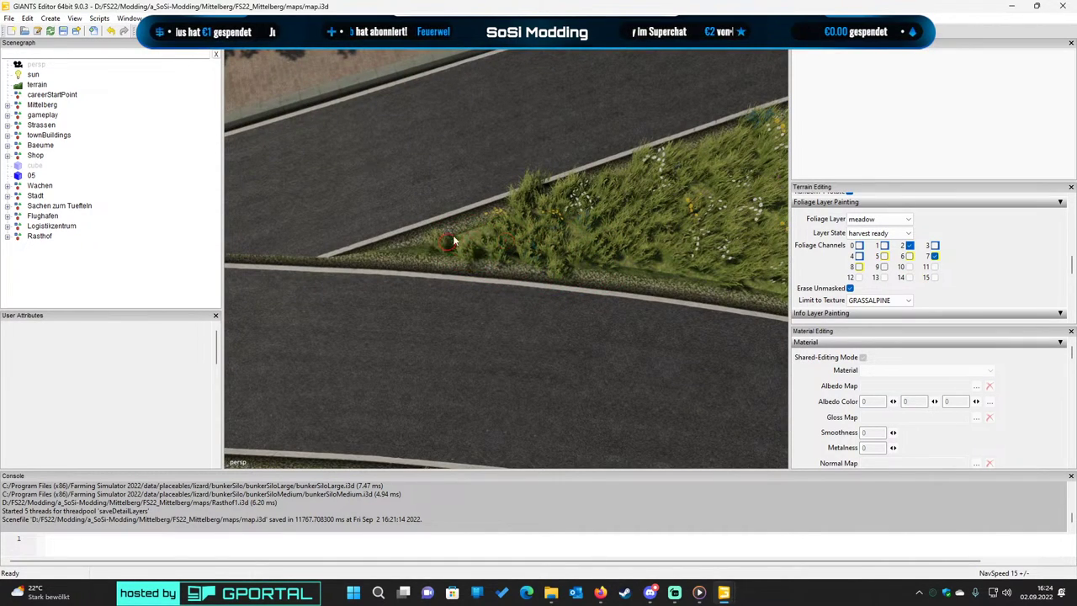
click(606, 592)
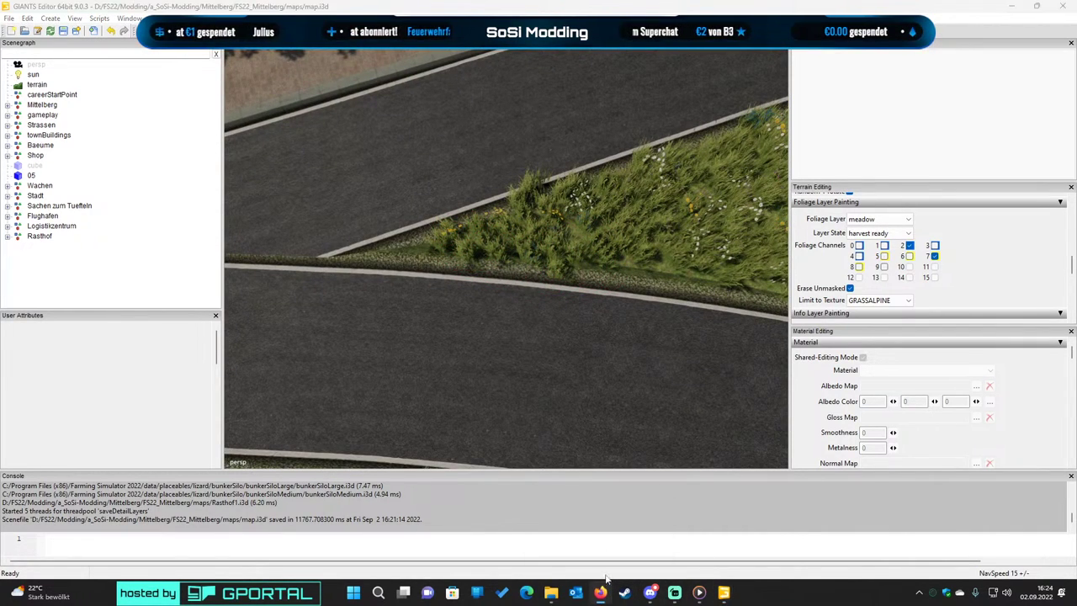
right_drag(540, 277, 604, 255)
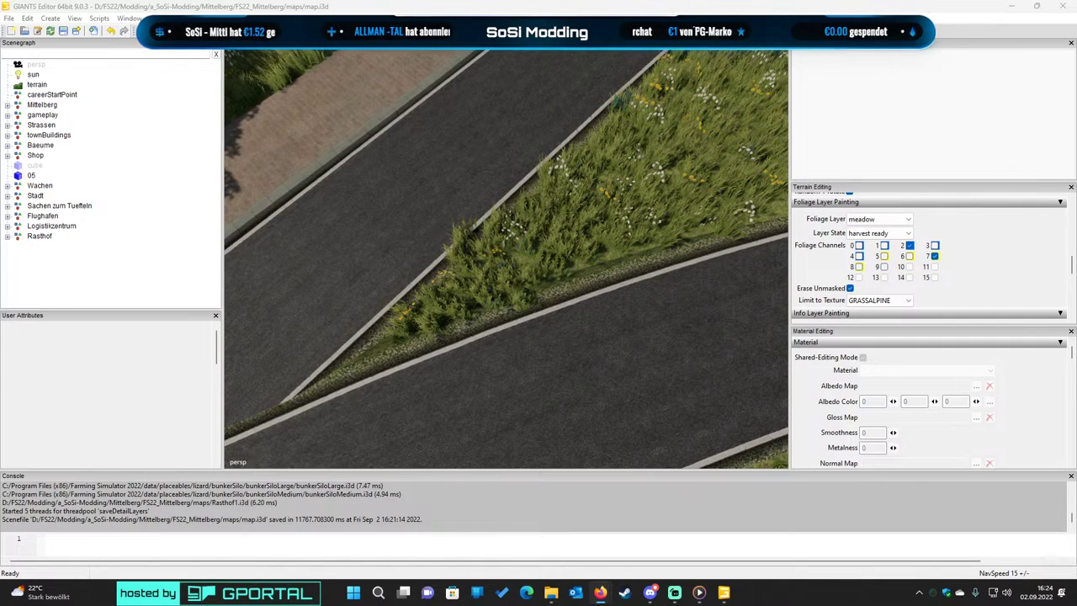
Step: Open PowerToys settings from the tray at Immer im Vordergrund, then return to GIANTS Editor
key(super)
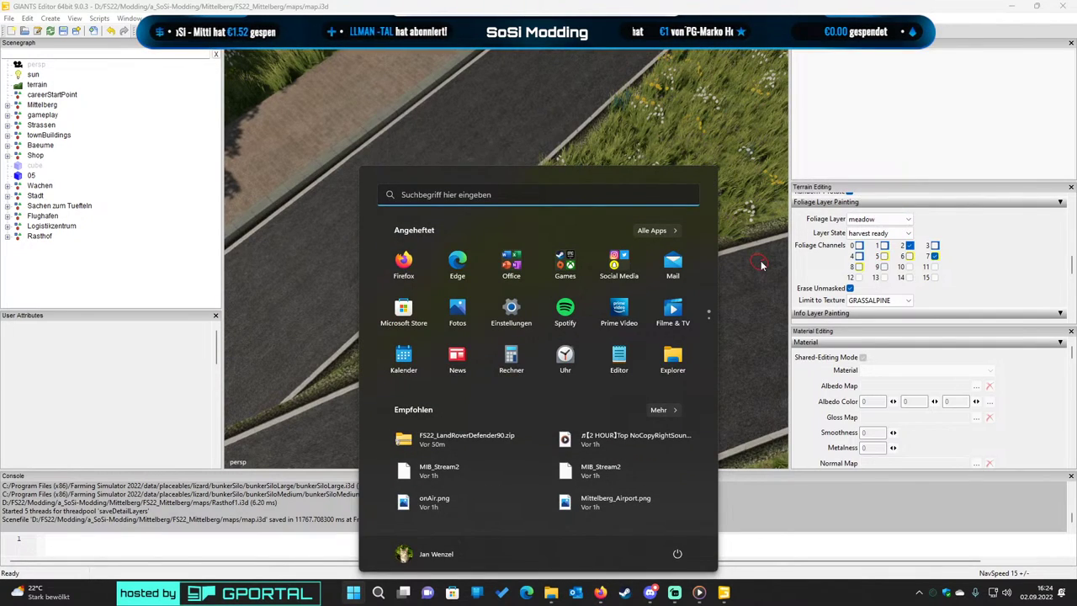
text(powe)
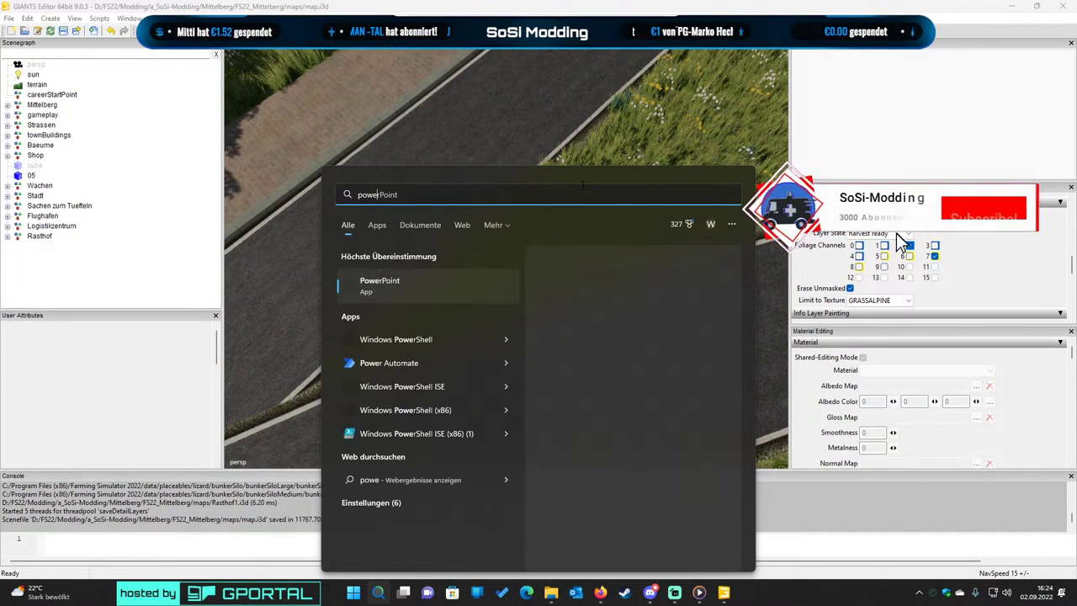
text(rtoy)
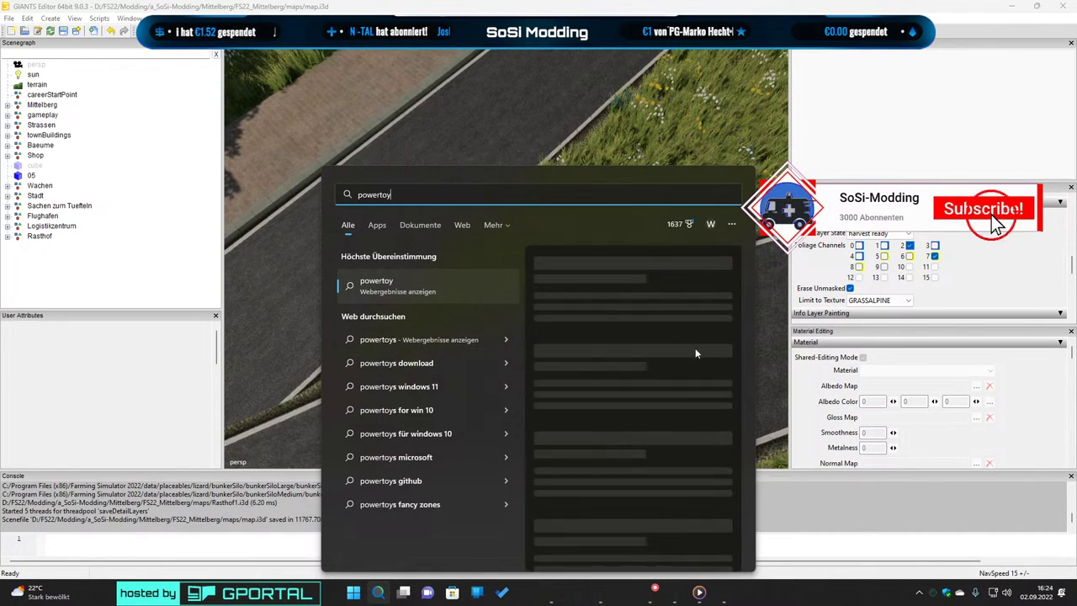
click(919, 593)
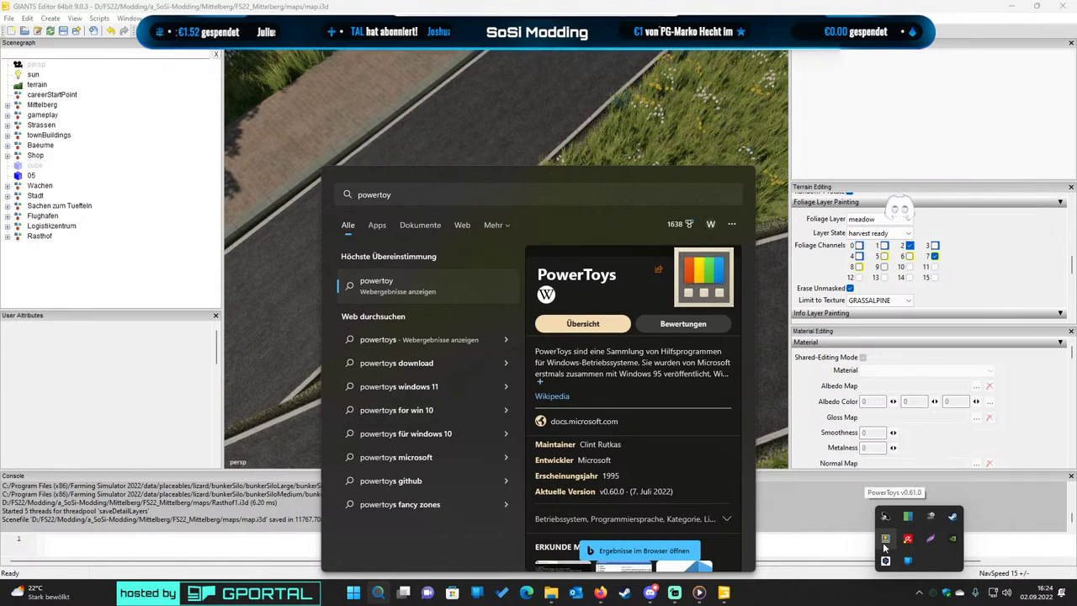
right_click(882, 547)
click(864, 488)
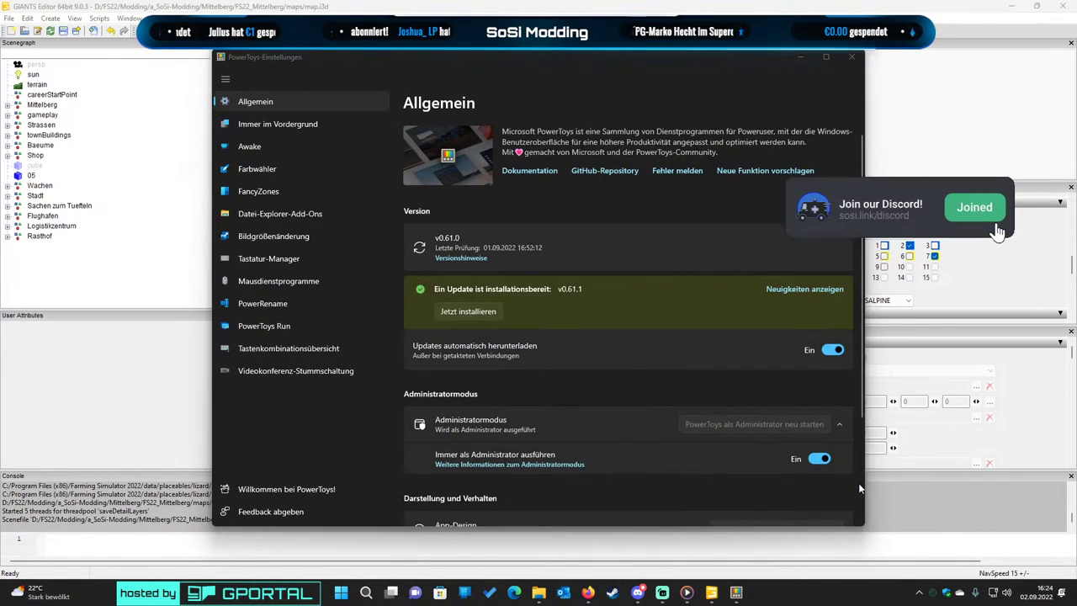
click(298, 124)
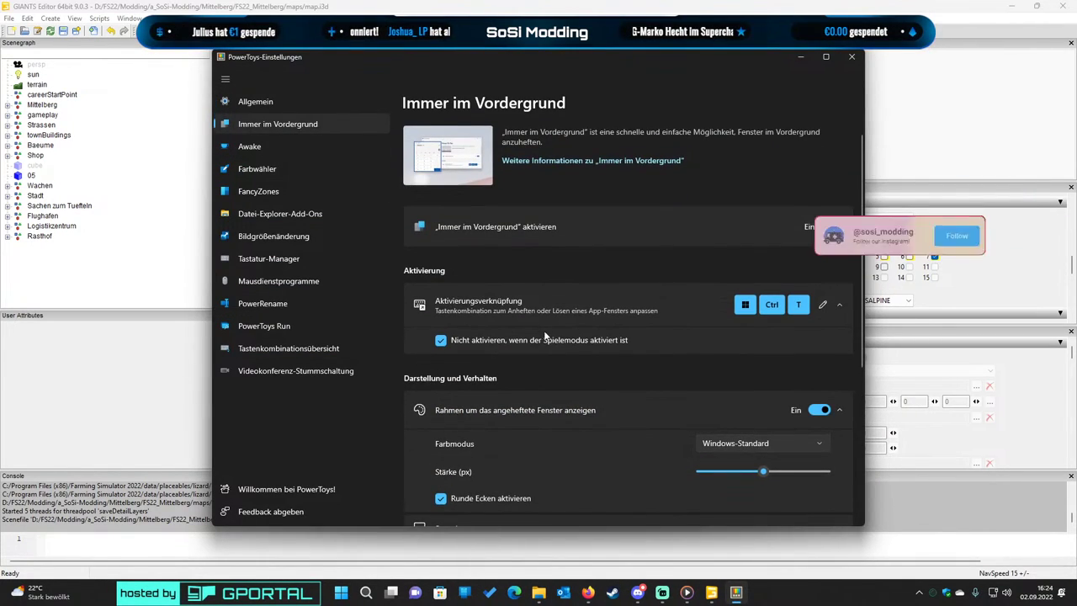
click(1020, 227)
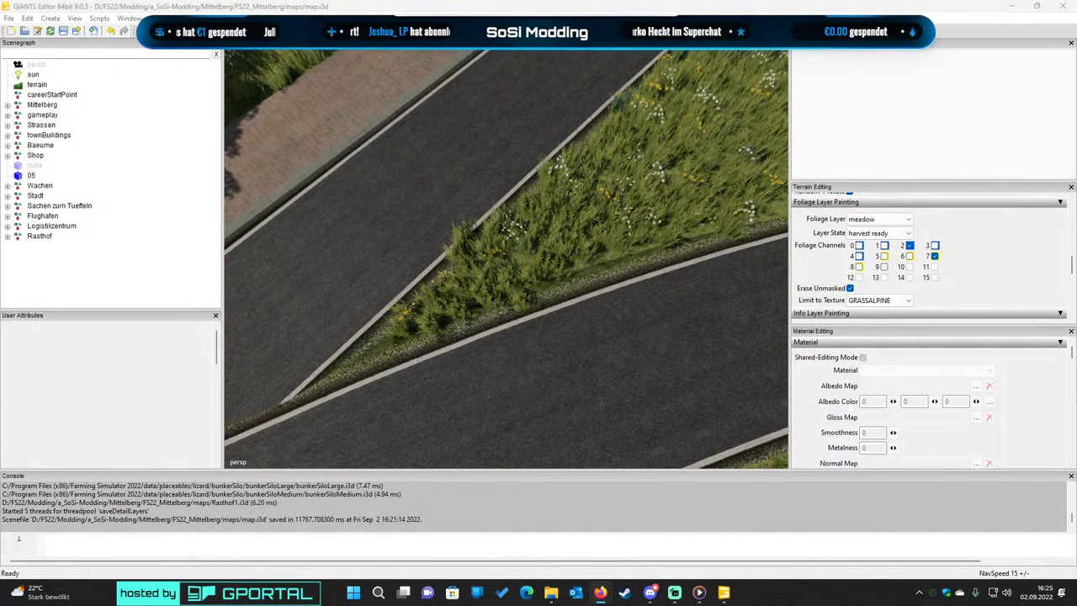
Step: Paint meadow grass under the tree and over the bare patch by the curb
mouse_move(697, 328)
right_down()
mouse_move(548, 308)
mouse_move(626, 342)
mouse_move(403, 207)
mouse_move(430, 197)
mouse_move(522, 216)
mouse_move(647, 221)
mouse_move(512, 307)
mouse_move(483, 247)
right_up()
mouse_move(484, 246)
mouse_down()
mouse_move(432, 280)
mouse_move(340, 257)
mouse_move(566, 425)
mouse_up()
mouse_move(566, 425)
right_down()
mouse_move(536, 295)
mouse_move(433, 320)
mouse_move(466, 308)
right_up()
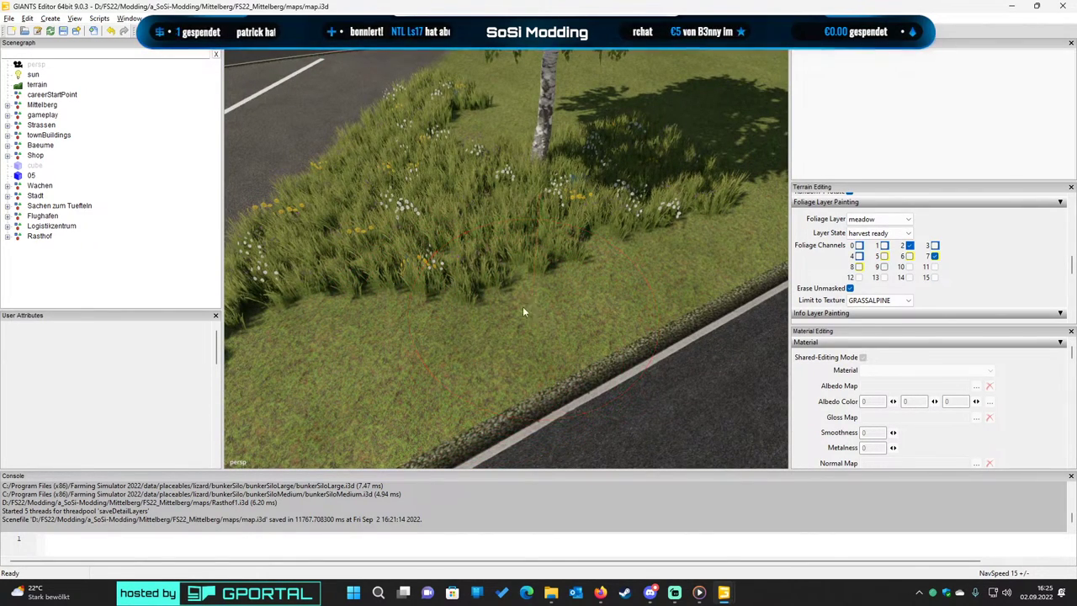
right_drag(522, 306, 461, 264)
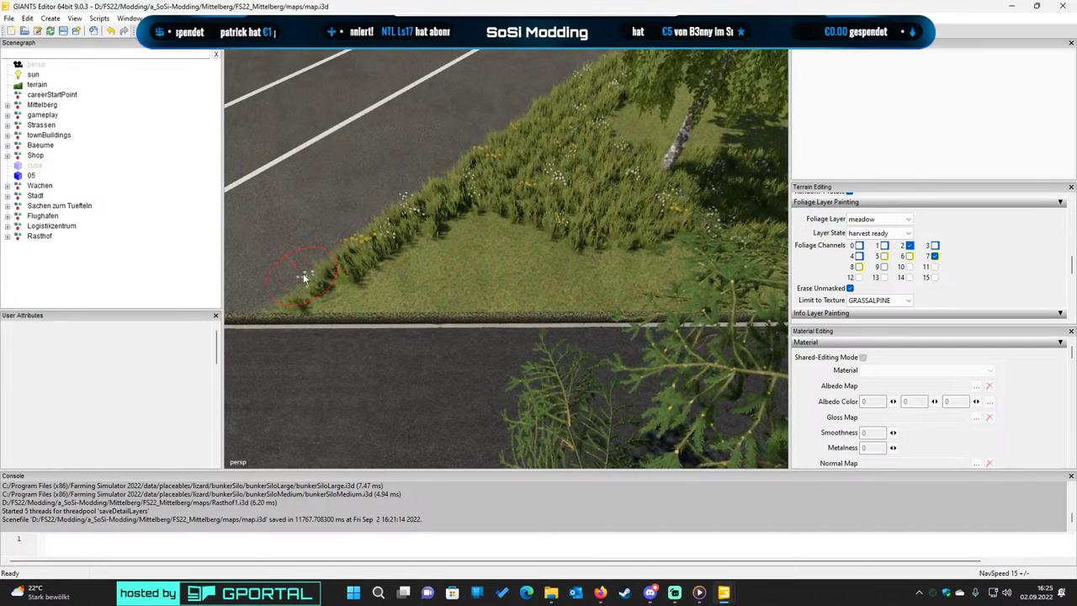
mouse_move(379, 285)
mouse_down()
mouse_move(515, 280)
mouse_move(589, 244)
mouse_up()
mouse_move(589, 244)
right_down()
mouse_move(529, 248)
mouse_move(476, 301)
mouse_move(490, 322)
mouse_move(476, 305)
mouse_move(558, 287)
mouse_move(555, 256)
right_up()
Step: Fill the remaining lawn under the trees with meadow grass down to the road edge
mouse_move(507, 207)
mouse_down()
mouse_move(631, 165)
mouse_move(615, 189)
mouse_move(694, 146)
mouse_move(592, 250)
mouse_up()
mouse_move(591, 250)
right_down()
mouse_move(658, 242)
mouse_move(554, 222)
mouse_move(403, 276)
mouse_move(320, 240)
mouse_move(578, 293)
mouse_move(543, 315)
mouse_move(643, 211)
mouse_move(572, 299)
right_up()
mouse_move(544, 255)
mouse_down()
mouse_move(493, 287)
mouse_move(438, 249)
mouse_move(302, 224)
mouse_move(377, 252)
mouse_up()
right_drag(377, 252, 446, 313)
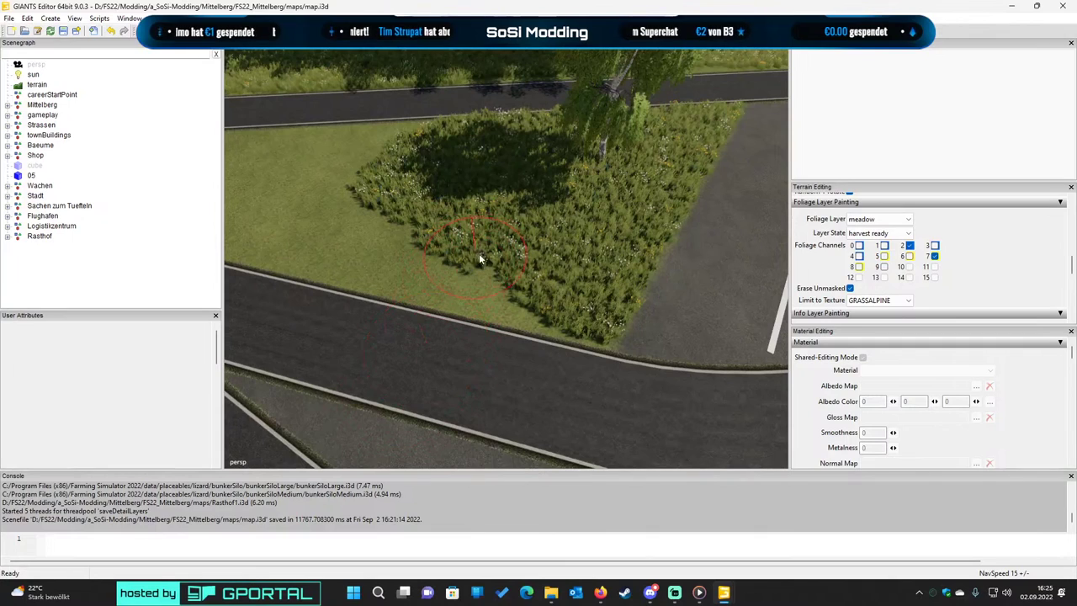
drag(480, 259, 572, 286)
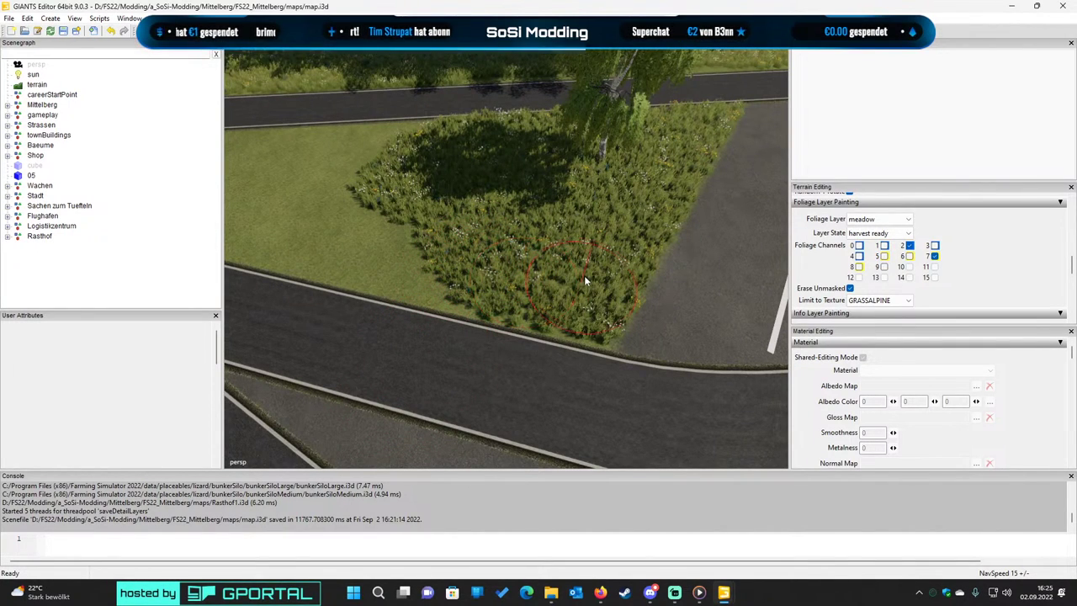
mouse_move(584, 275)
right_down()
mouse_move(519, 276)
mouse_move(547, 210)
mouse_move(544, 267)
right_up()
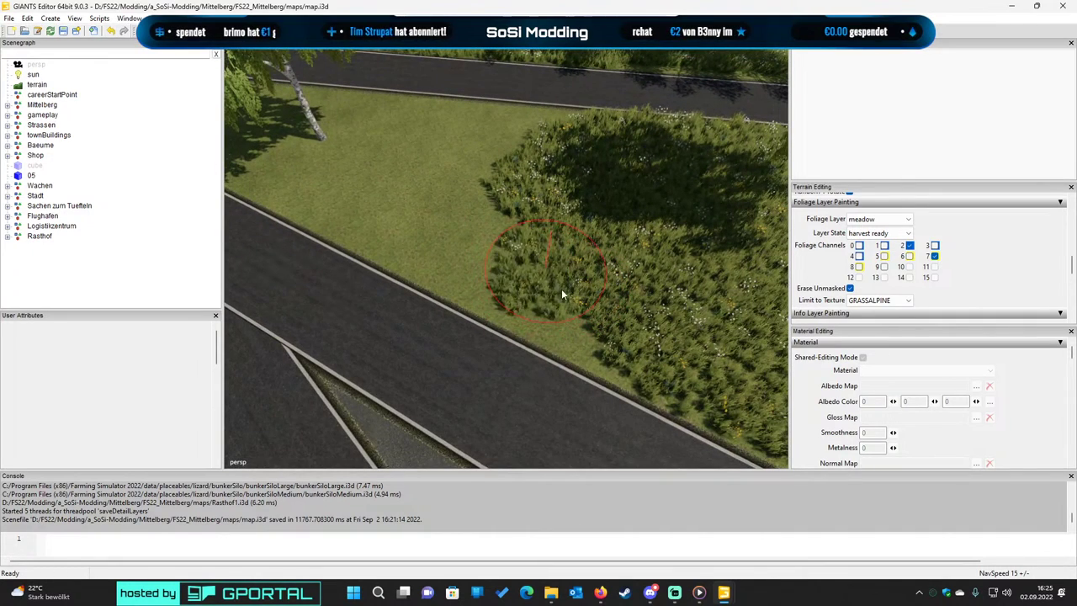
drag(563, 292, 638, 316)
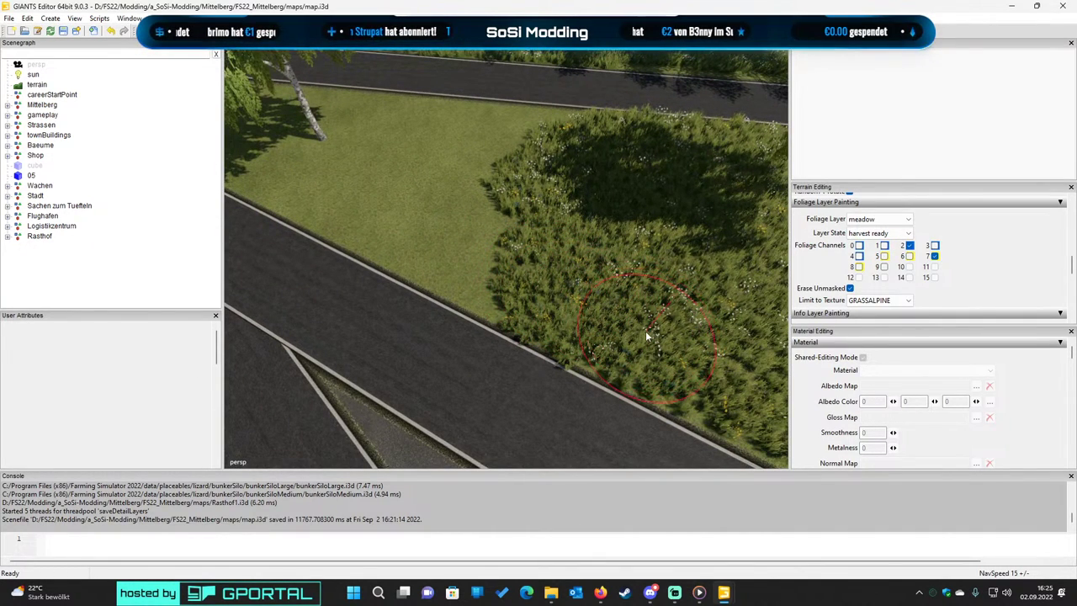
scroll(581, 336, down, 3)
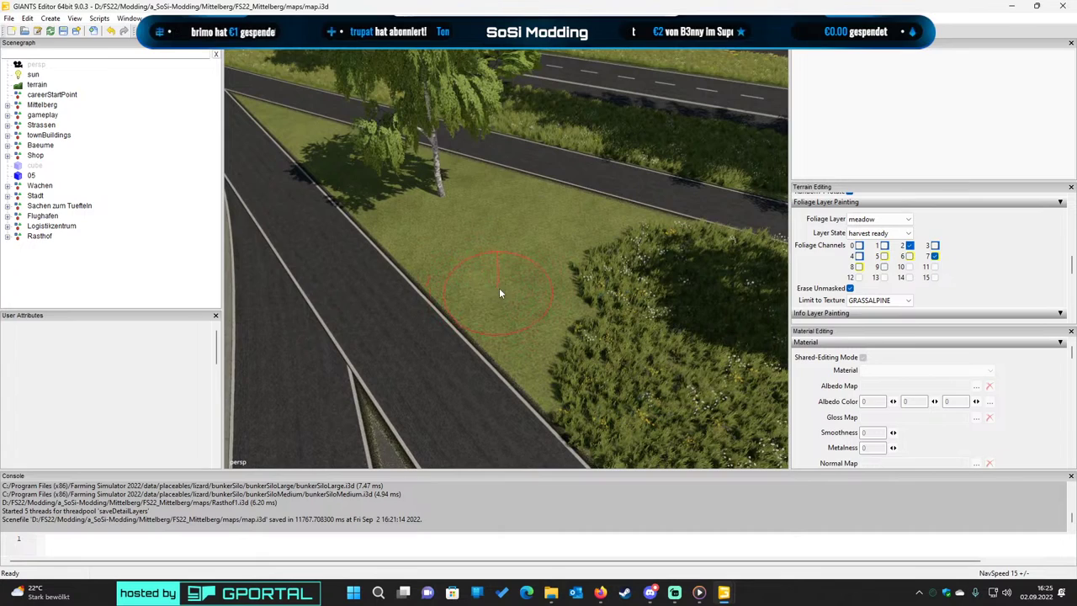
Step: Paint meadow grass in several patches along the first grass strip
drag(499, 288, 570, 359)
right_drag(519, 357, 574, 278)
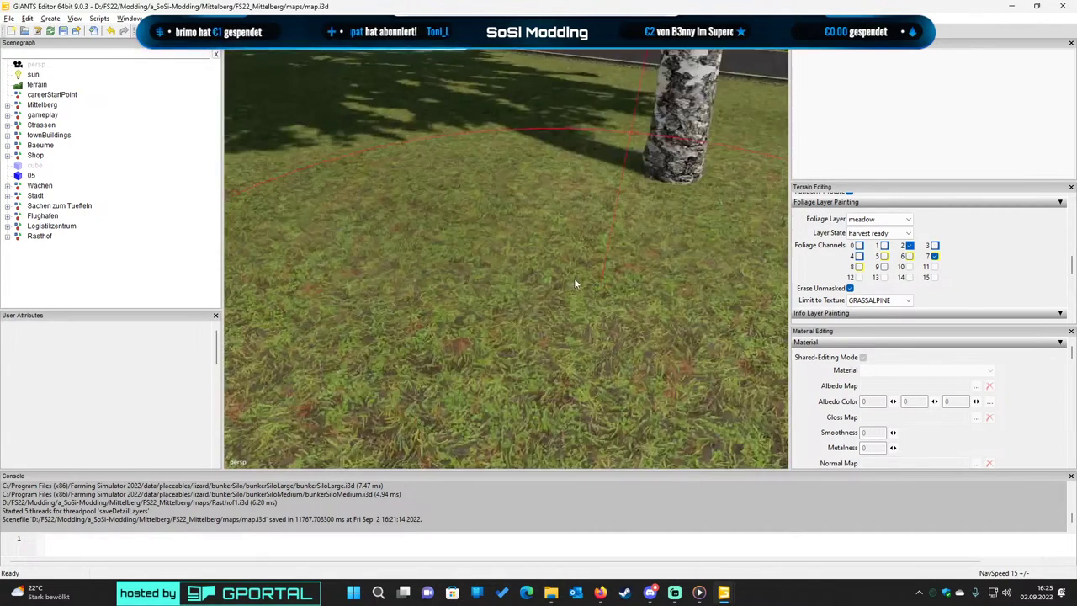
mouse_move(537, 309)
mouse_down()
mouse_move(540, 349)
mouse_move(724, 370)
mouse_up()
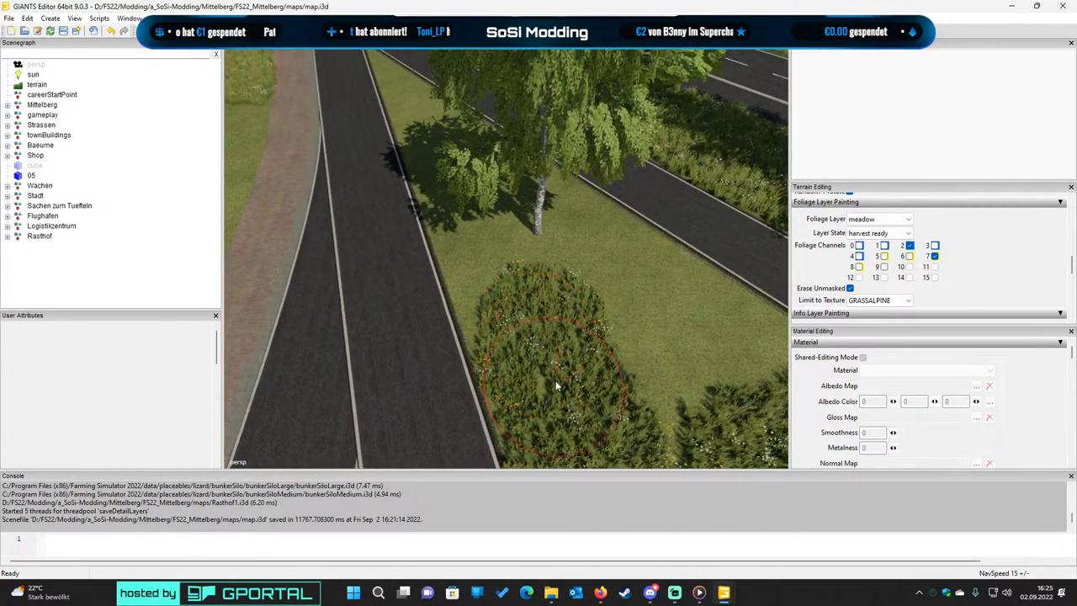
mouse_move(724, 371)
right_down()
mouse_move(705, 267)
mouse_move(419, 340)
mouse_move(524, 318)
right_up()
right_drag(427, 298, 365, 320)
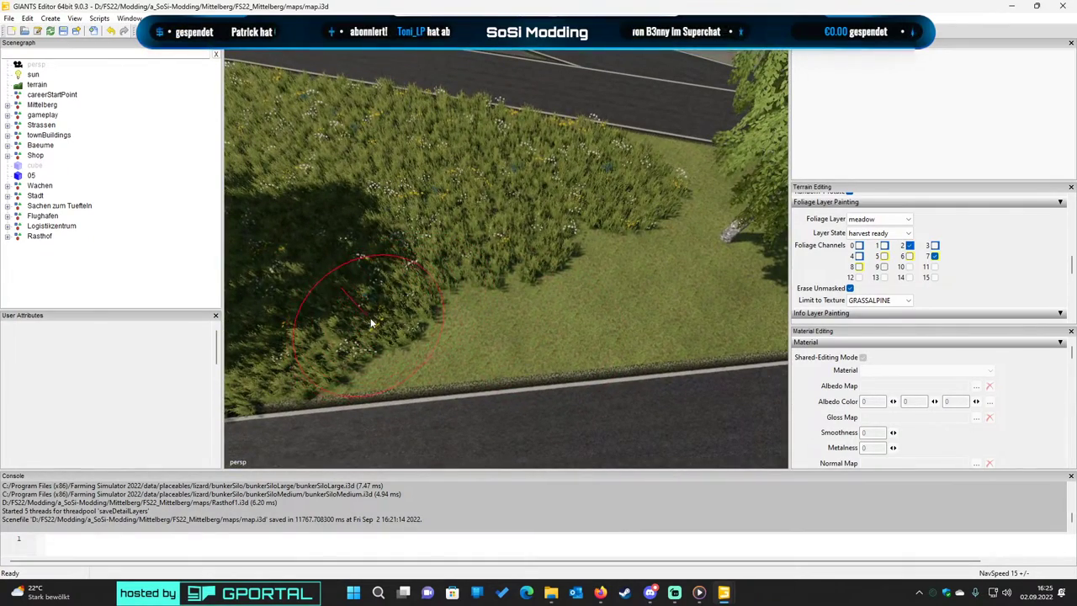
drag(373, 325, 707, 283)
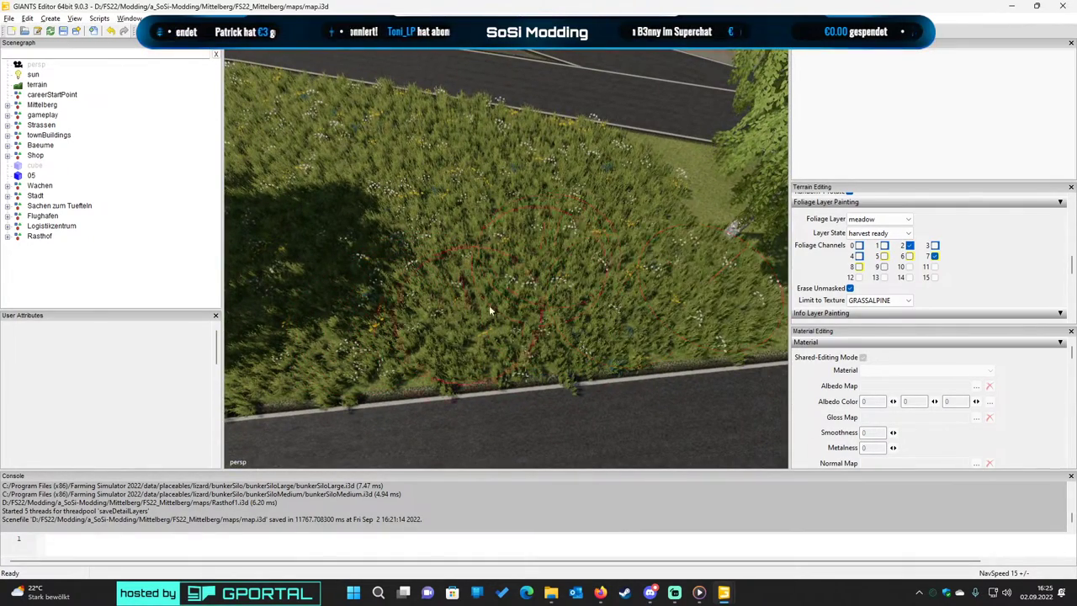
Step: Cover the shaded strip with tall grass, including the leftover short-grass patch
mouse_move(490, 310)
right_down()
mouse_move(648, 236)
mouse_move(382, 338)
mouse_move(492, 265)
right_up()
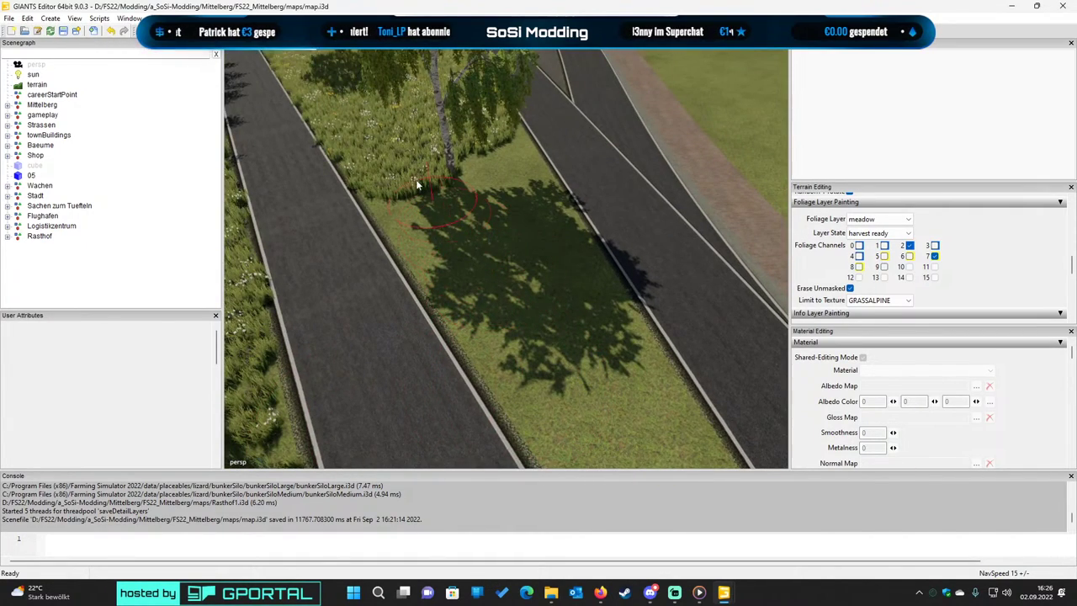
drag(404, 187, 541, 345)
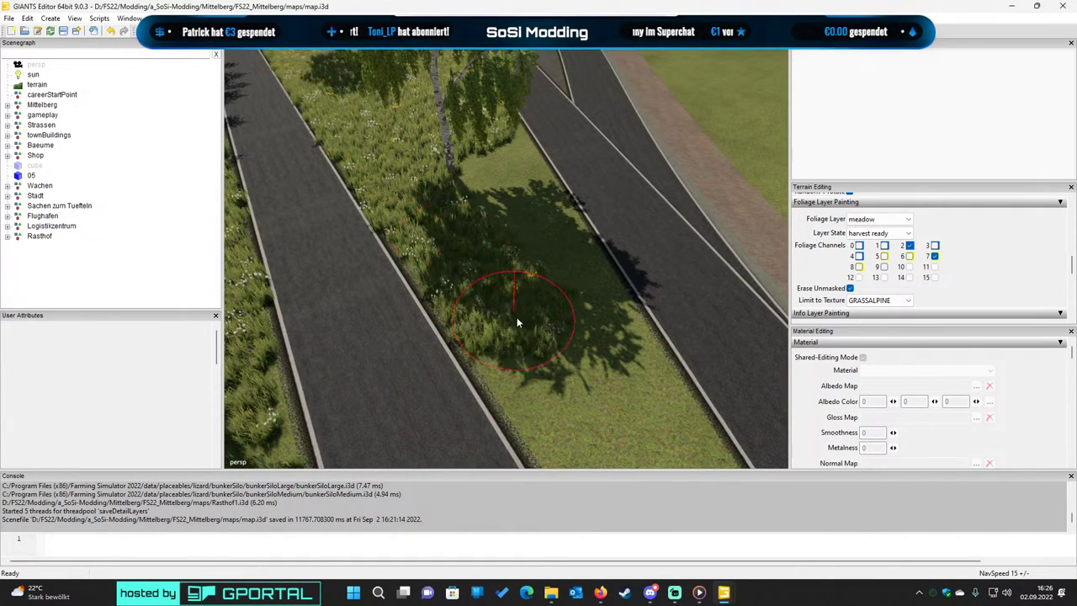
mouse_move(540, 341)
right_down()
mouse_move(569, 261)
mouse_move(382, 317)
mouse_move(659, 218)
right_up()
mouse_move(660, 217)
mouse_down()
mouse_move(590, 271)
mouse_move(500, 315)
mouse_move(623, 228)
mouse_up()
mouse_move(676, 220)
right_down()
mouse_move(657, 214)
mouse_move(644, 231)
right_up()
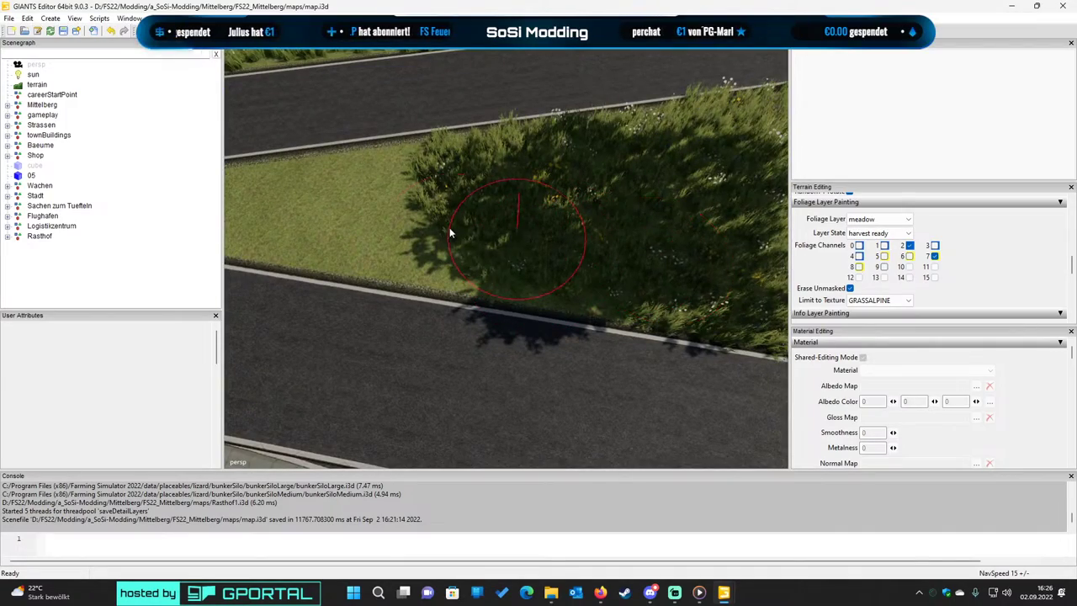
Step: Paint meadow grass down the strip between the diagonal roads
mouse_move(453, 238)
right_down()
mouse_move(443, 200)
mouse_move(590, 276)
right_up()
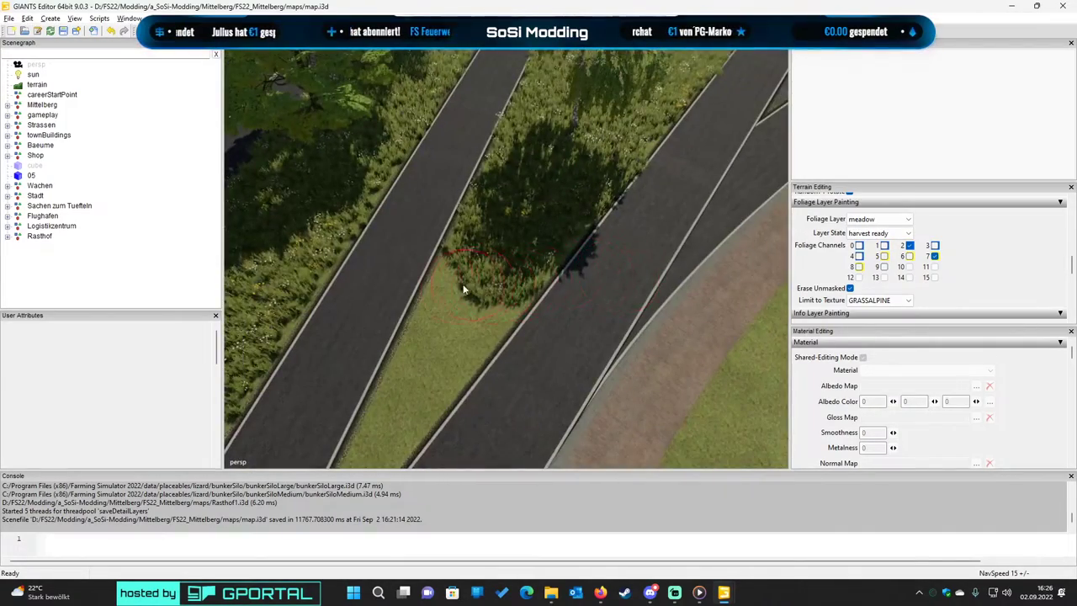
mouse_move(463, 290)
right_down()
mouse_move(489, 216)
mouse_move(527, 279)
mouse_move(559, 287)
mouse_move(520, 285)
right_up()
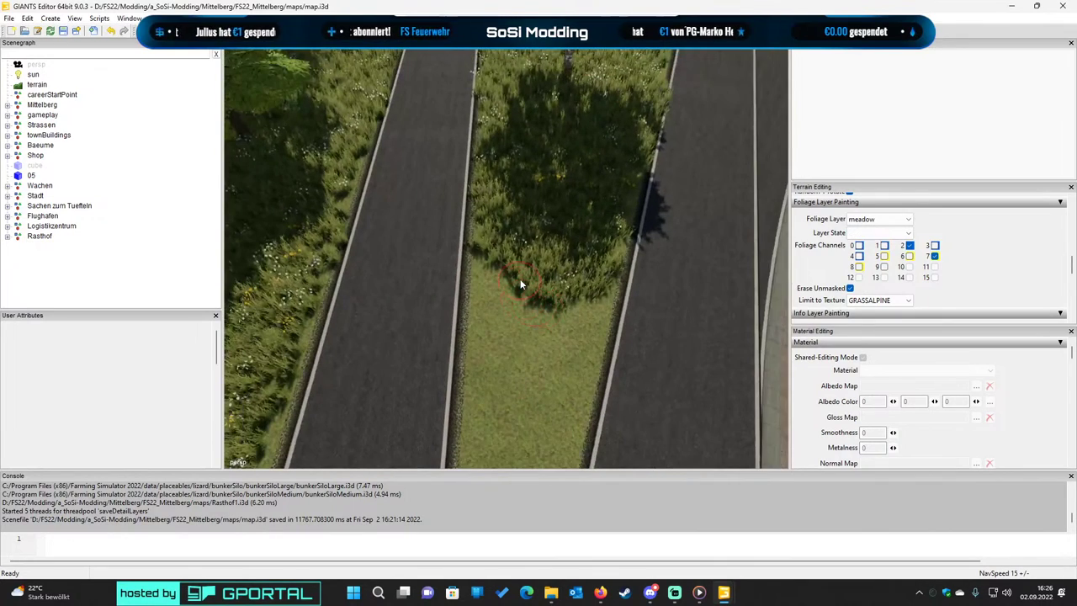
mouse_move(520, 285)
mouse_down()
mouse_move(516, 271)
mouse_move(524, 317)
mouse_move(567, 289)
mouse_up()
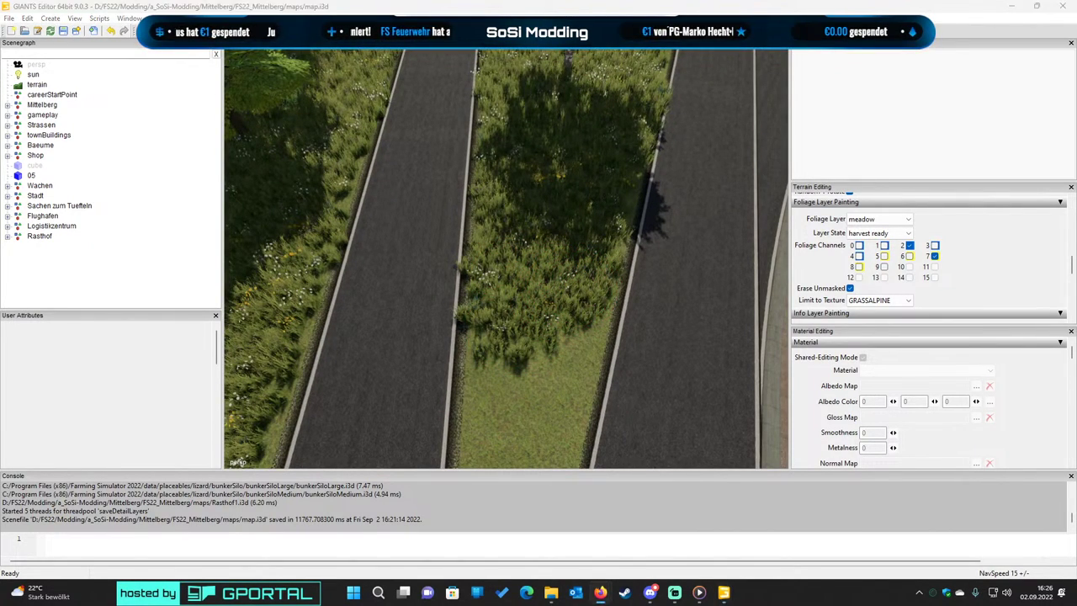
click(648, 5)
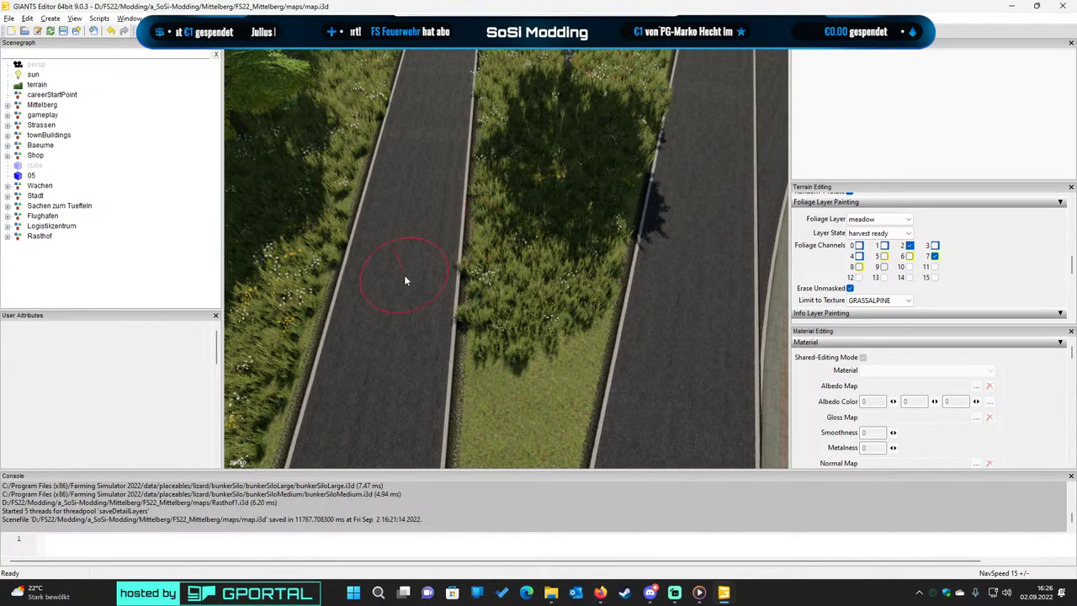
right_drag(404, 274, 484, 276)
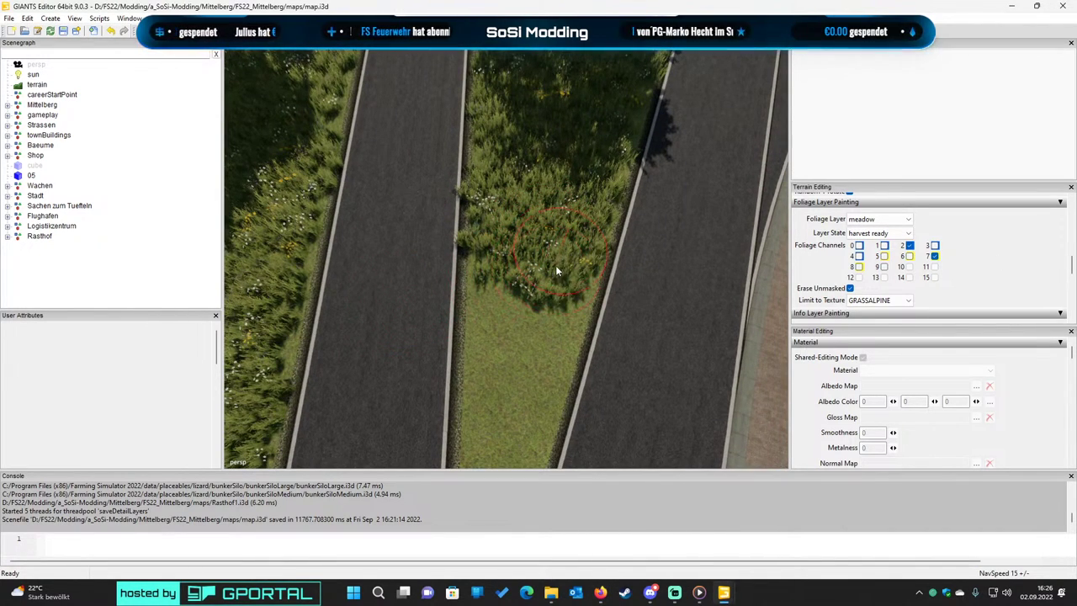
drag(555, 266, 515, 370)
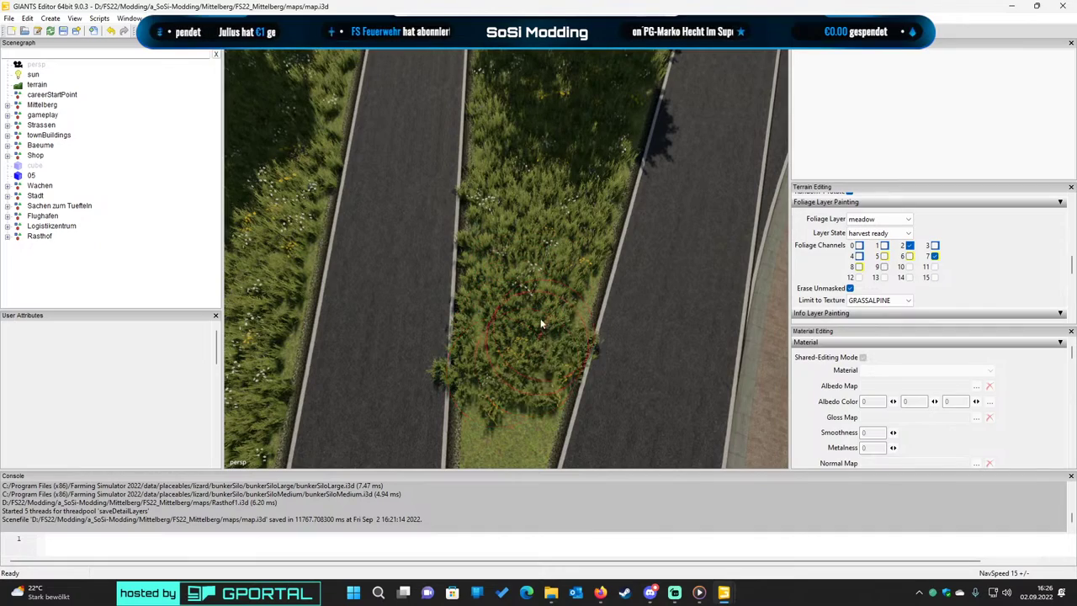
Step: Fill the narrow strip between the diverging roads with meadow grass down to its tip
mouse_move(540, 318)
right_down()
mouse_move(480, 292)
mouse_move(636, 304)
right_up()
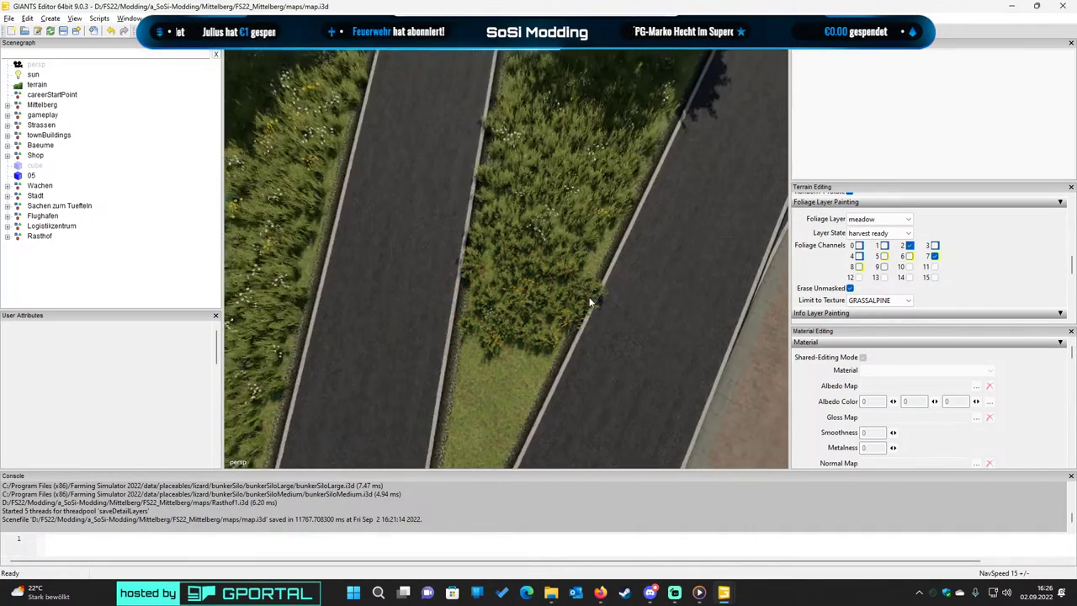
right_drag(585, 347, 505, 289)
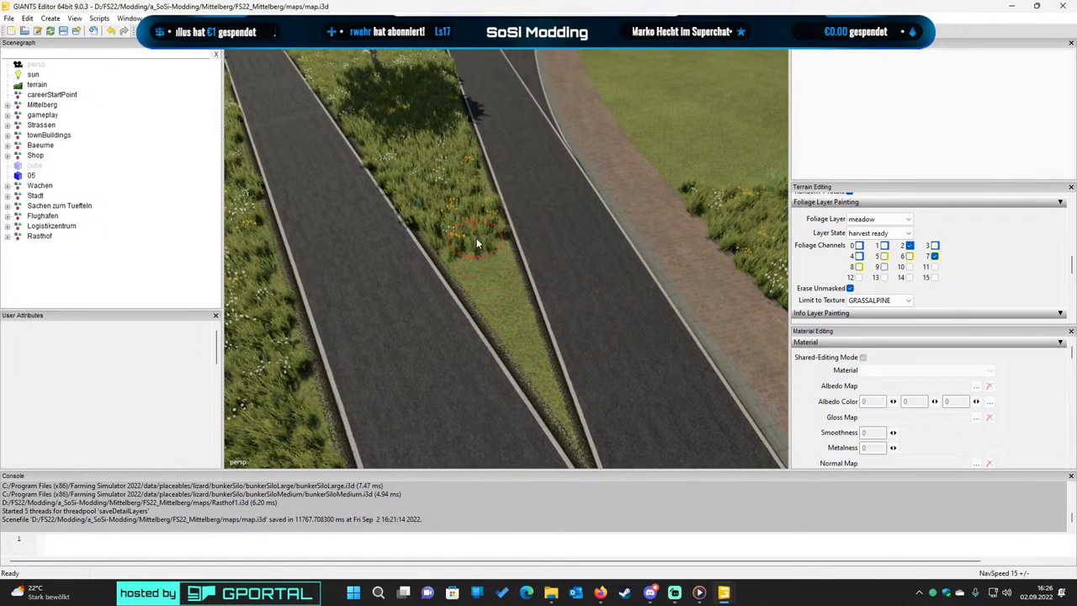
drag(477, 238, 546, 390)
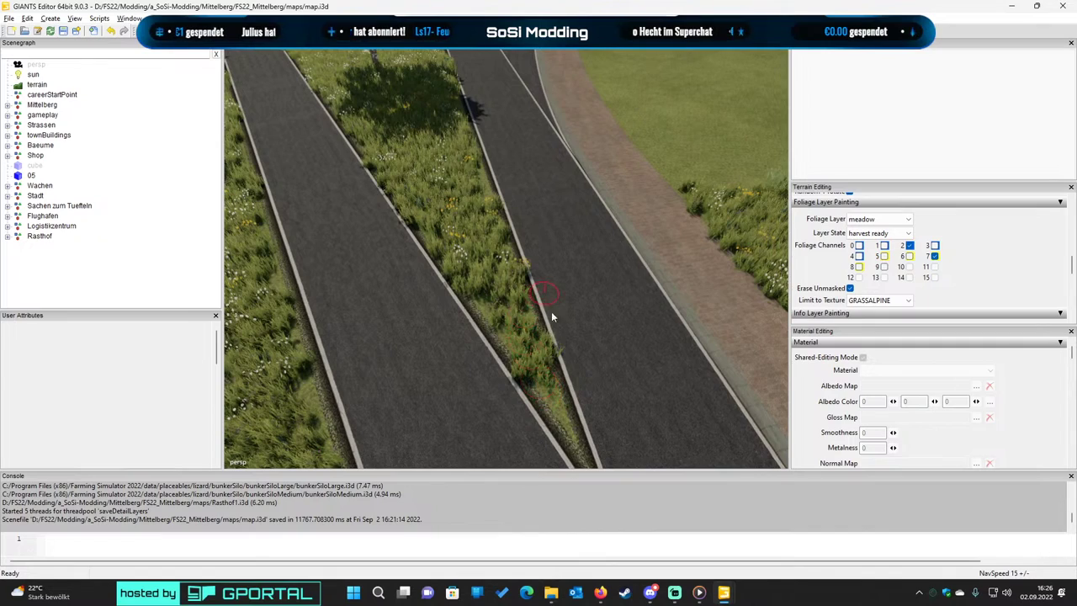
right_drag(552, 317, 539, 325)
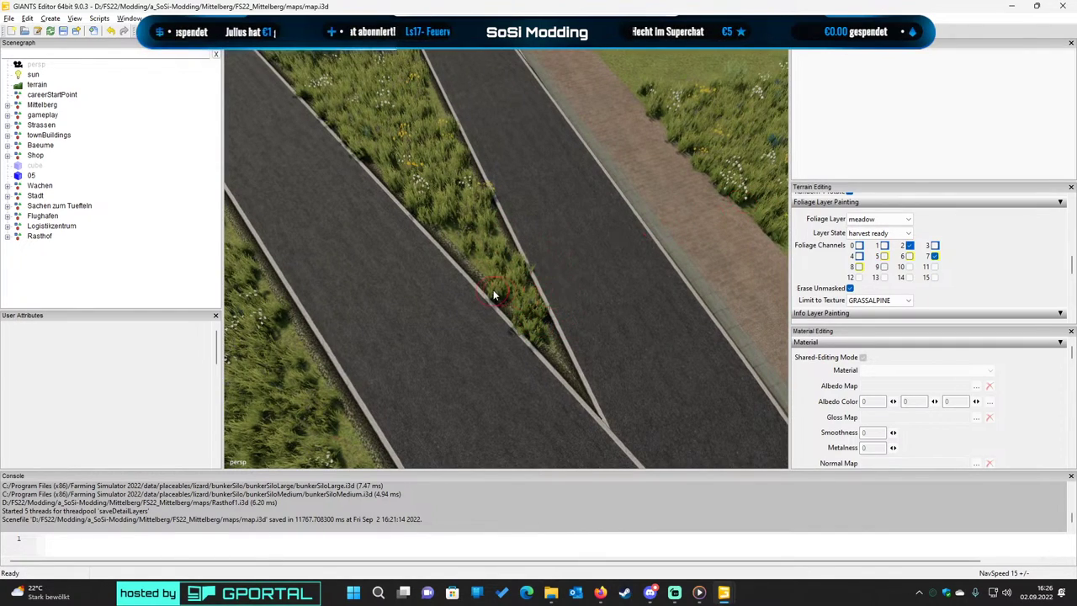
right_drag(494, 295, 493, 200)
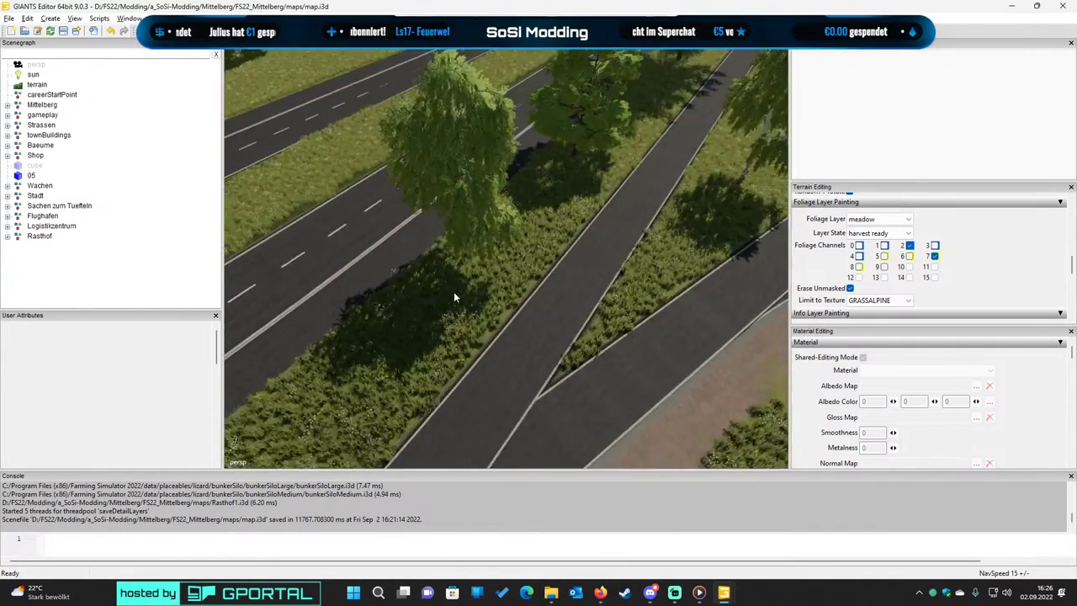
right_drag(453, 297, 543, 244)
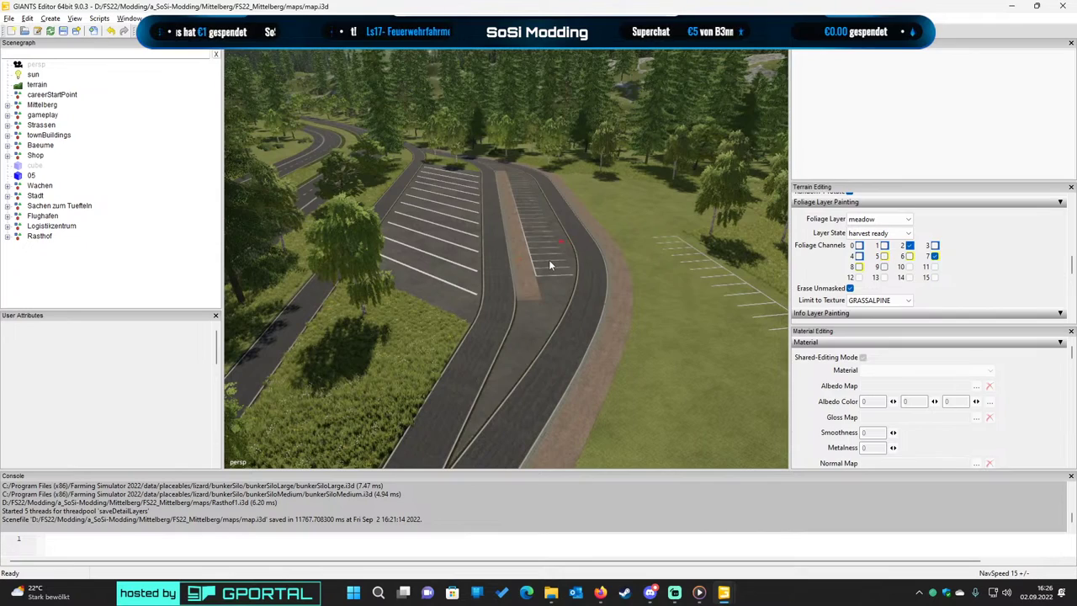
Step: Fly over the grassy field by the parking area and save map.i3d
mouse_move(480, 340)
right_down()
mouse_move(418, 267)
mouse_move(189, 95)
right_up()
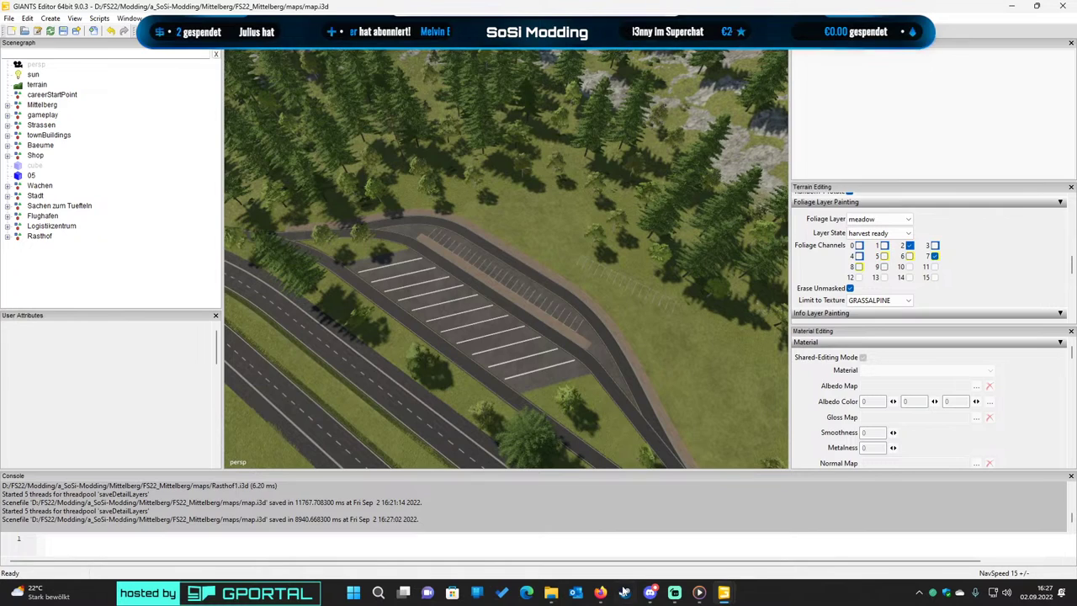
mouse_move(600, 592)
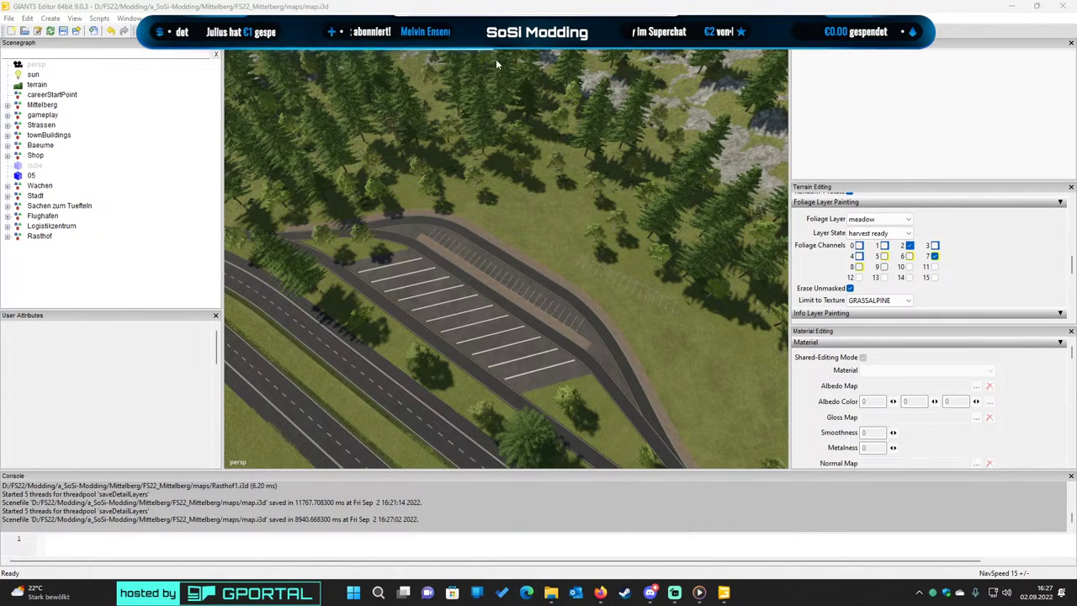
Step: Run a Bing search for 'srf' in Edge, then close the browser
text(srf)
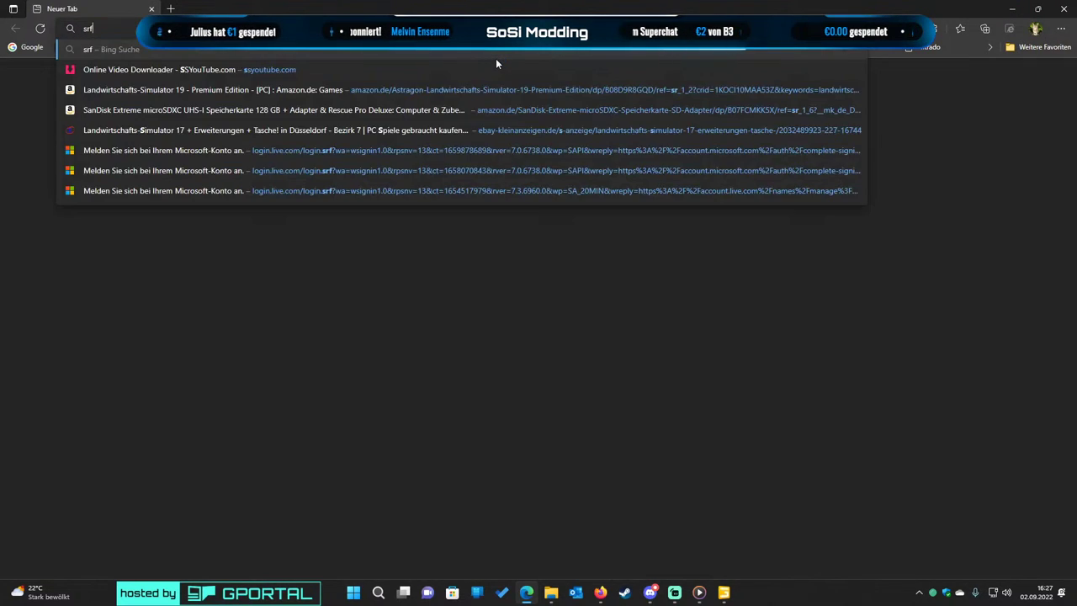
key(Return)
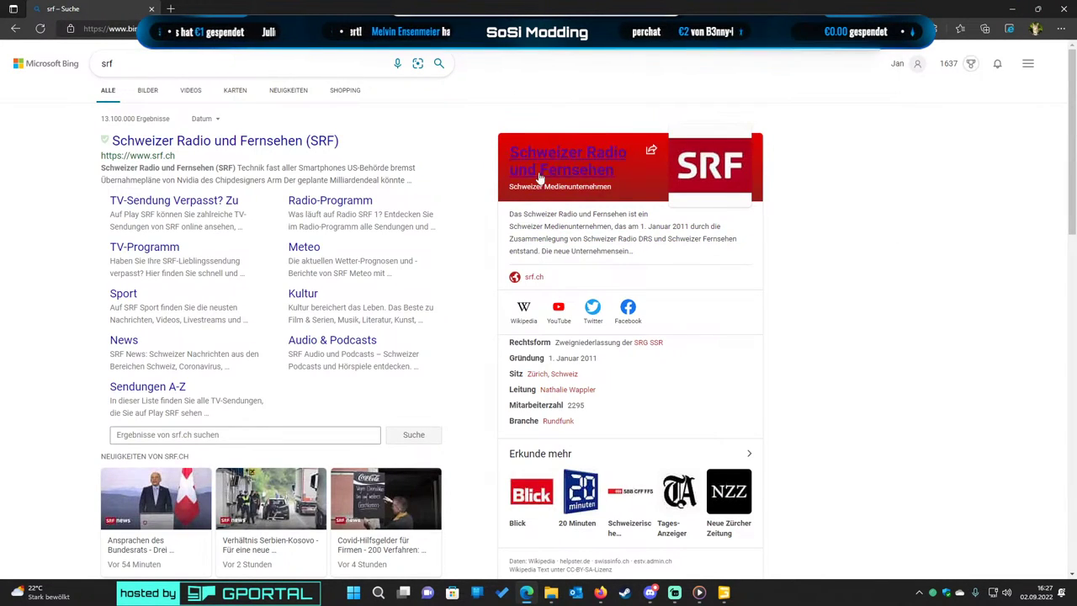
key(ctrl+w)
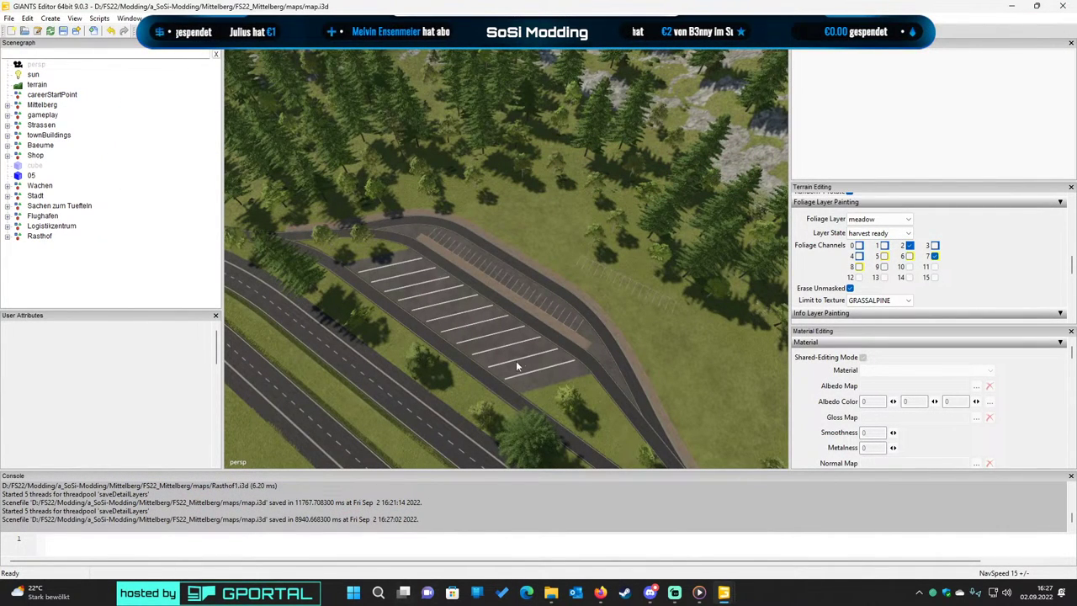
Step: Select the Logistikzentrum group in the Scenegraph to show its transform and user attributes
middle_drag(499, 334, 489, 276)
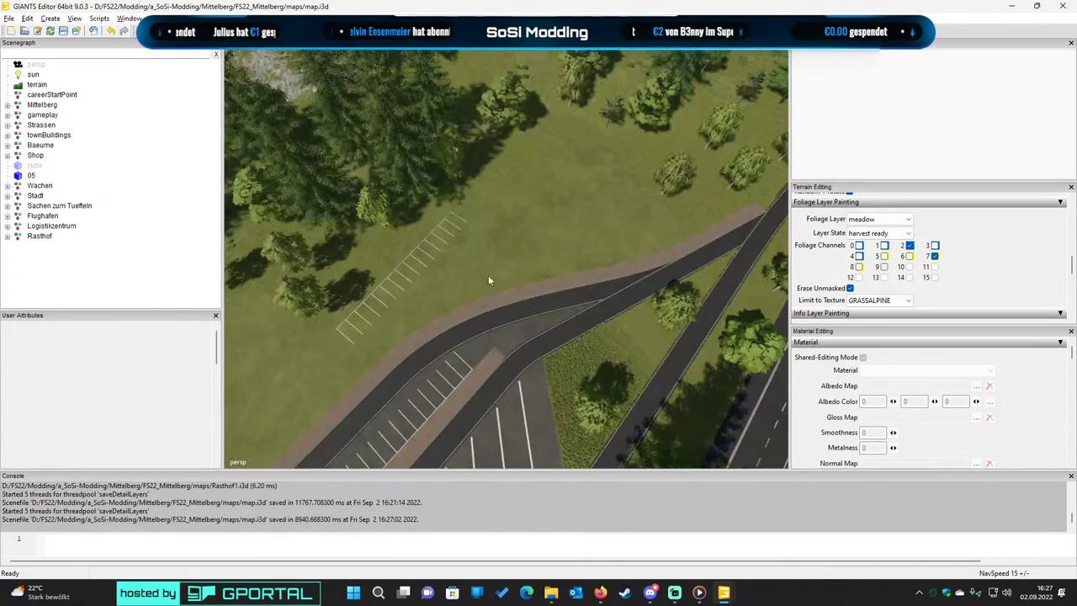
click(38, 228)
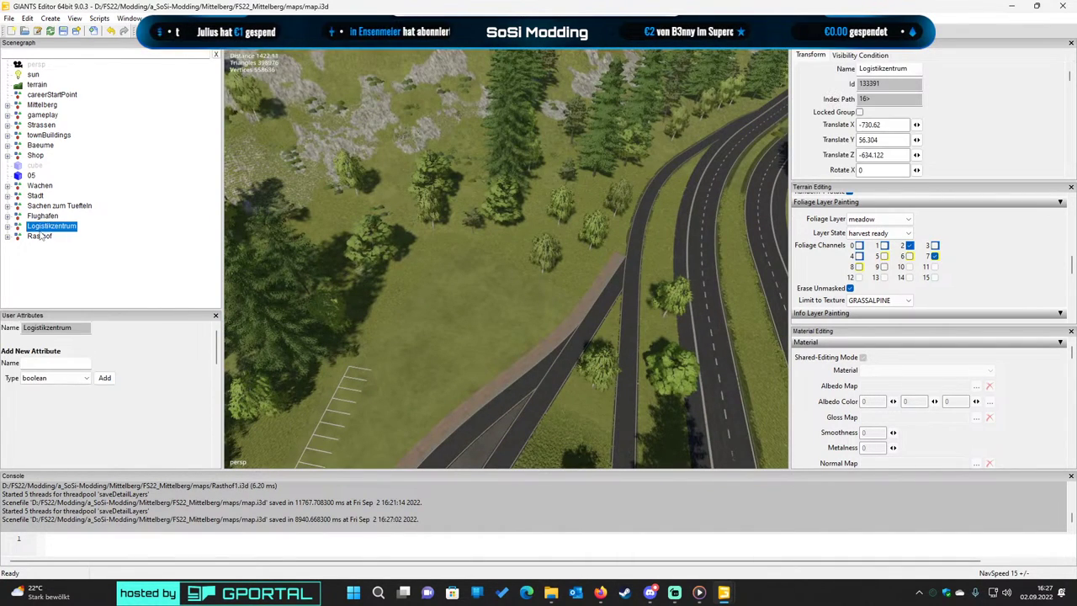
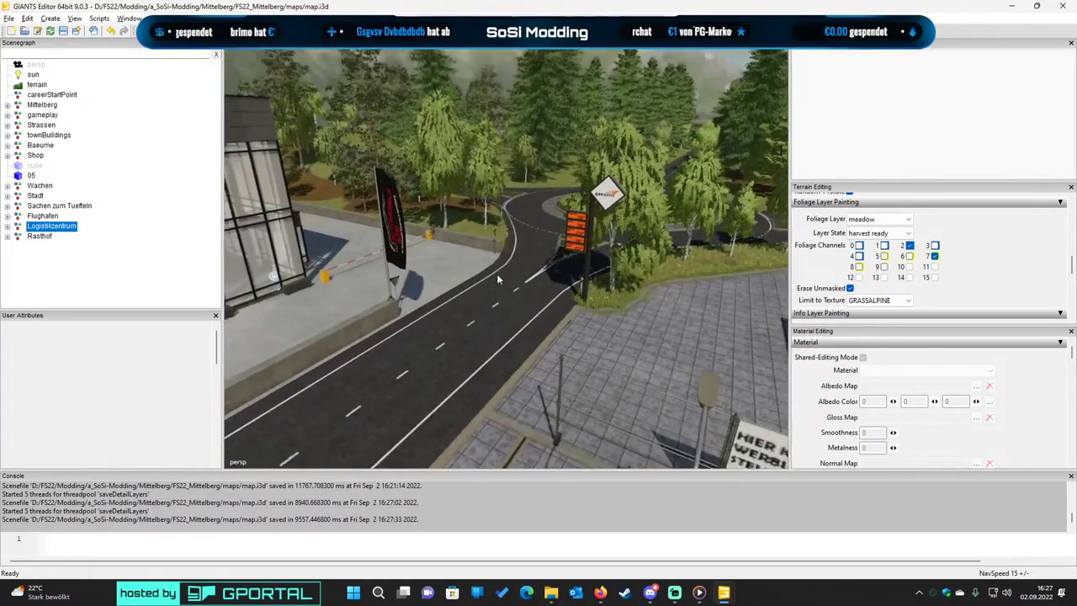
Step: Fly the view over to the gas station and pick a part of its building
mouse_move(488, 317)
right_down()
mouse_move(512, 311)
mouse_move(531, 329)
mouse_move(497, 322)
mouse_move(574, 291)
right_up()
click(505, 305)
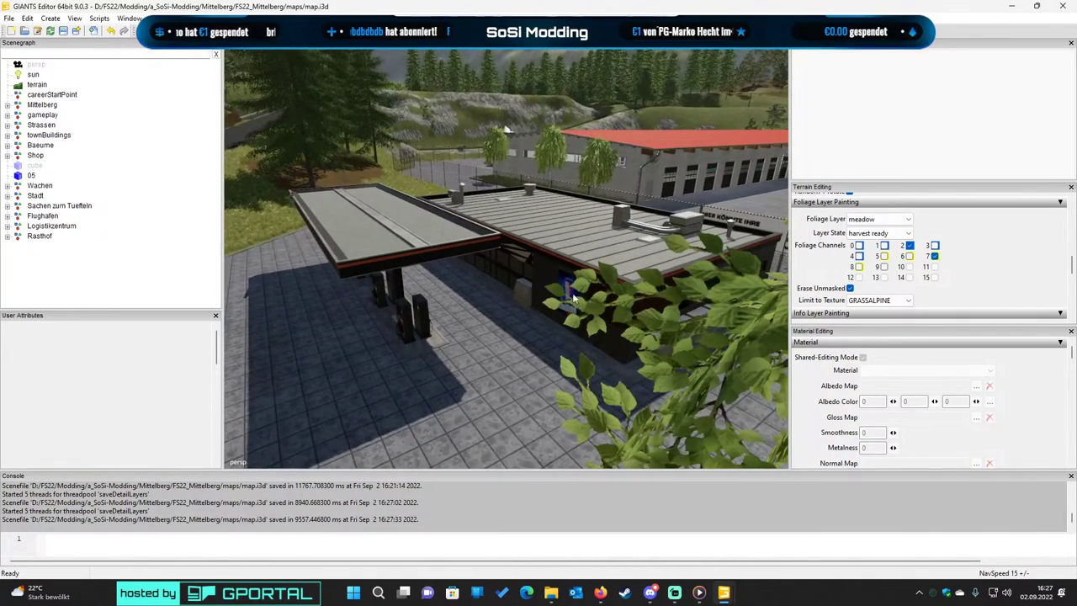
click(574, 291)
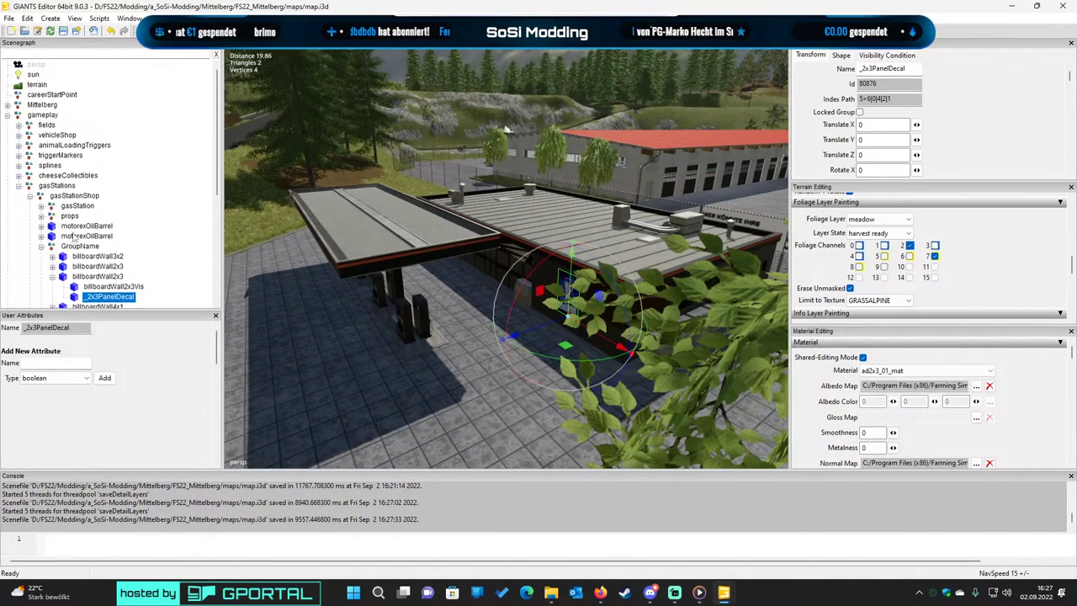
Step: Collapse the billboard wall group and select the whole gasStationShop group
scroll(57, 247, down, 1)
click(52, 245)
click(78, 216)
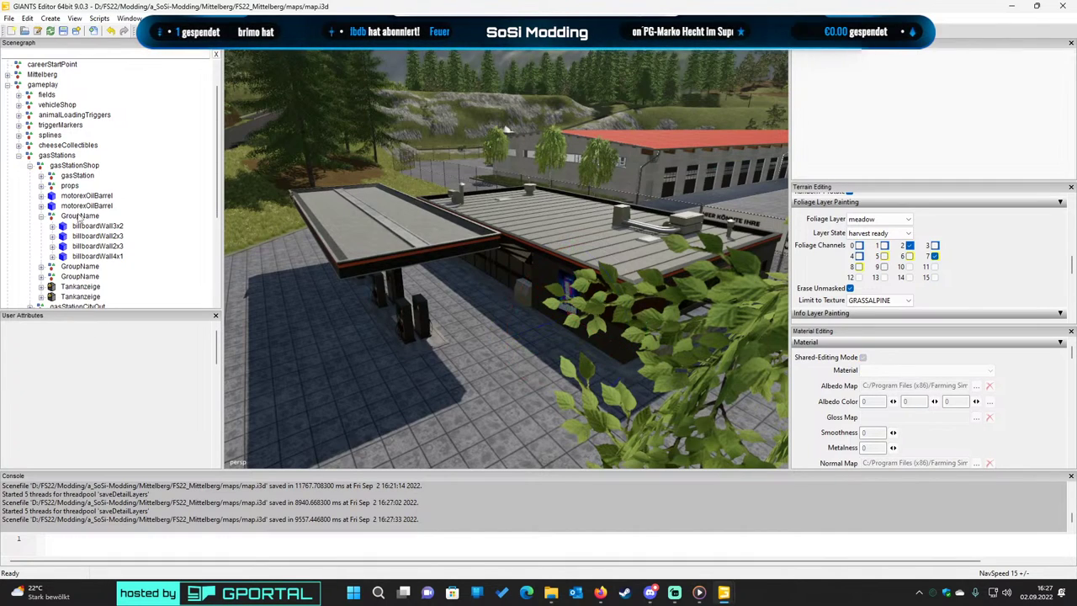
click(42, 216)
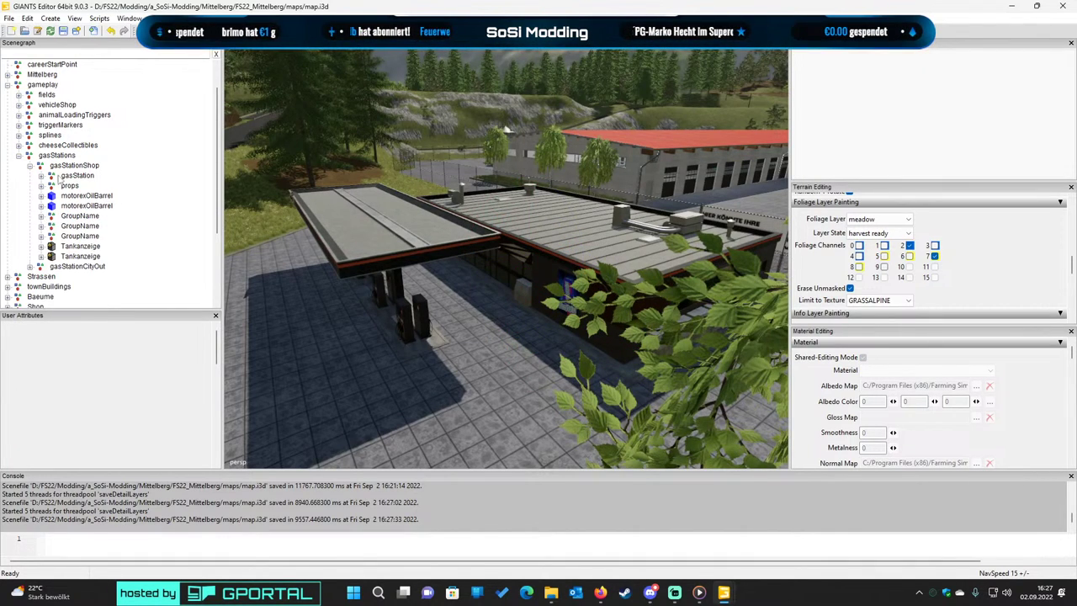
click(65, 168)
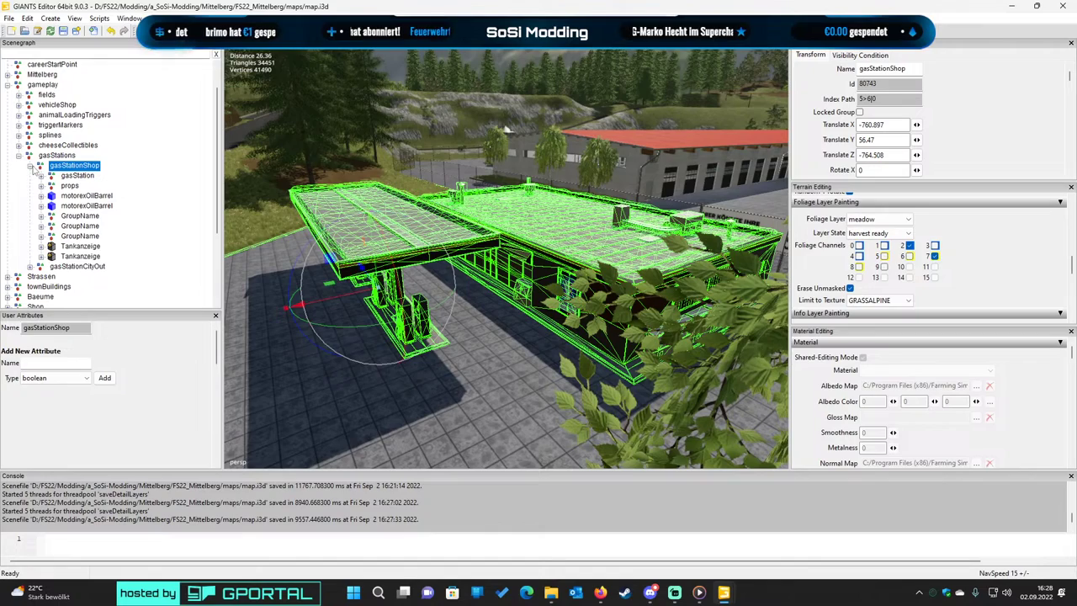
Step: Compare gasStationShop with gasStationCityOut in the view, then reselect gasStationShop
click(31, 166)
key(f)
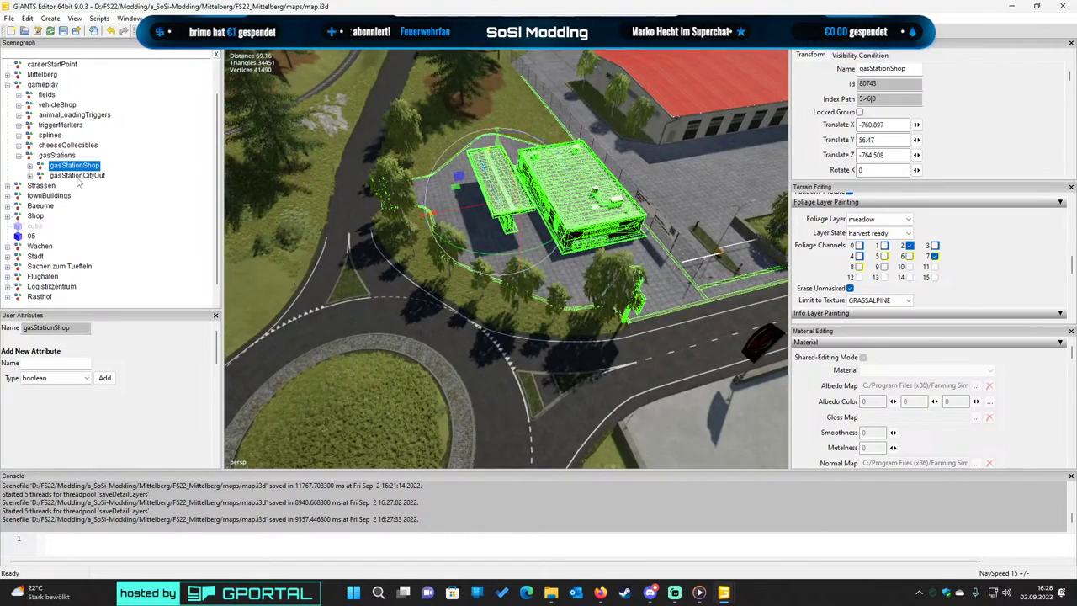
click(77, 175)
key(f)
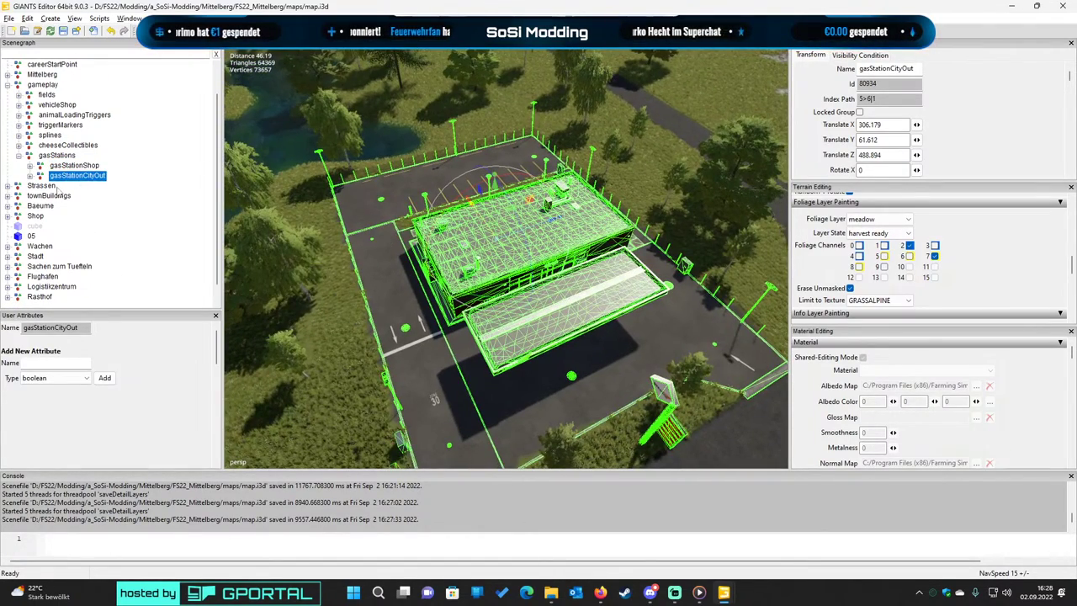
click(76, 166)
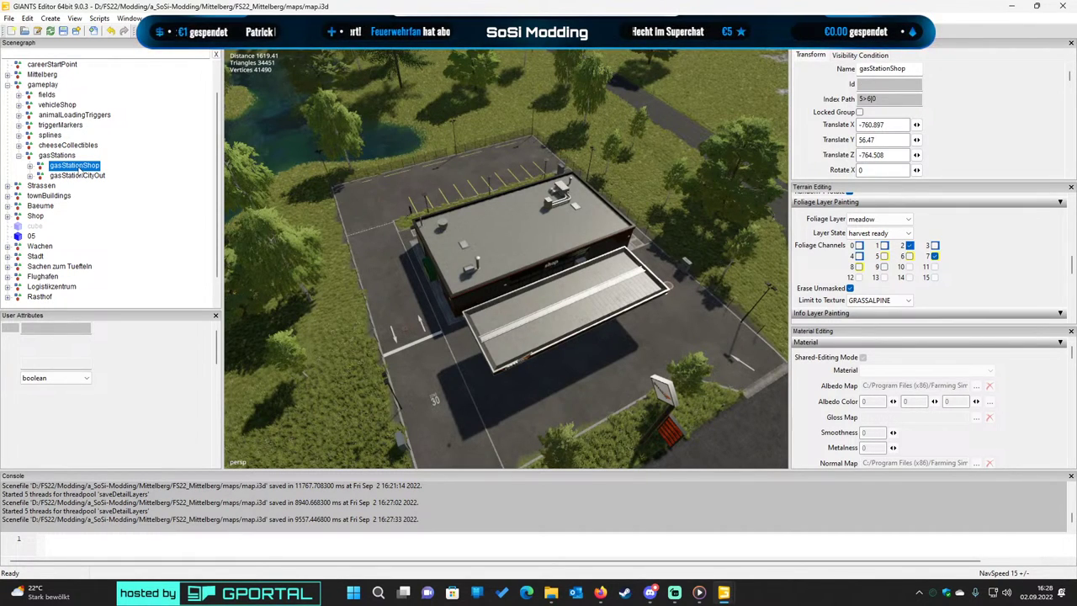
Step: Duplicate gasStationShop and rename the copy to gasStationRasthof1
key(ctrl+d)
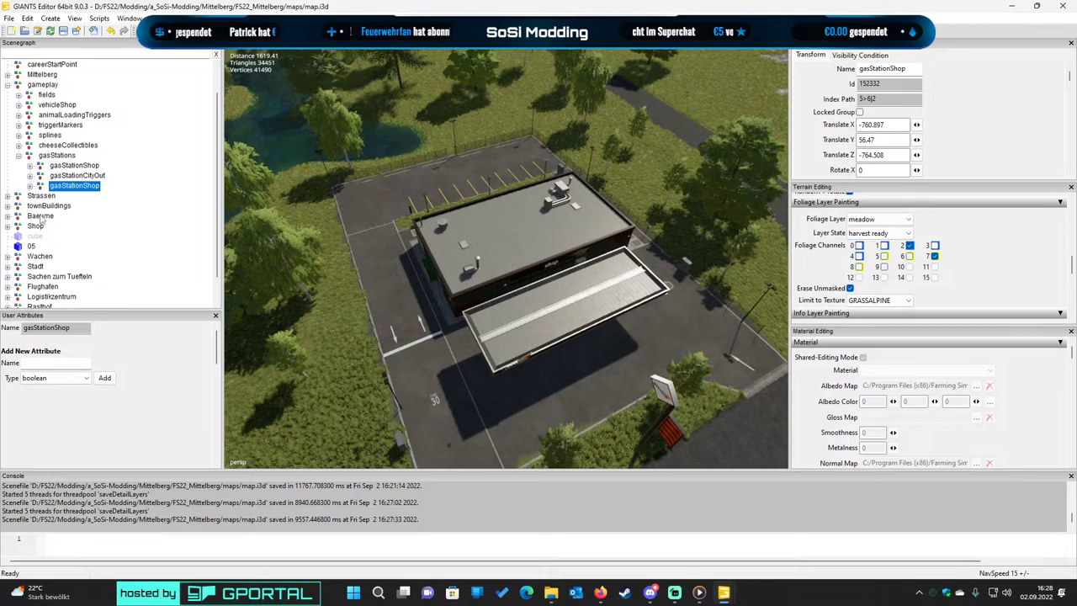
drag(911, 72, 893, 69)
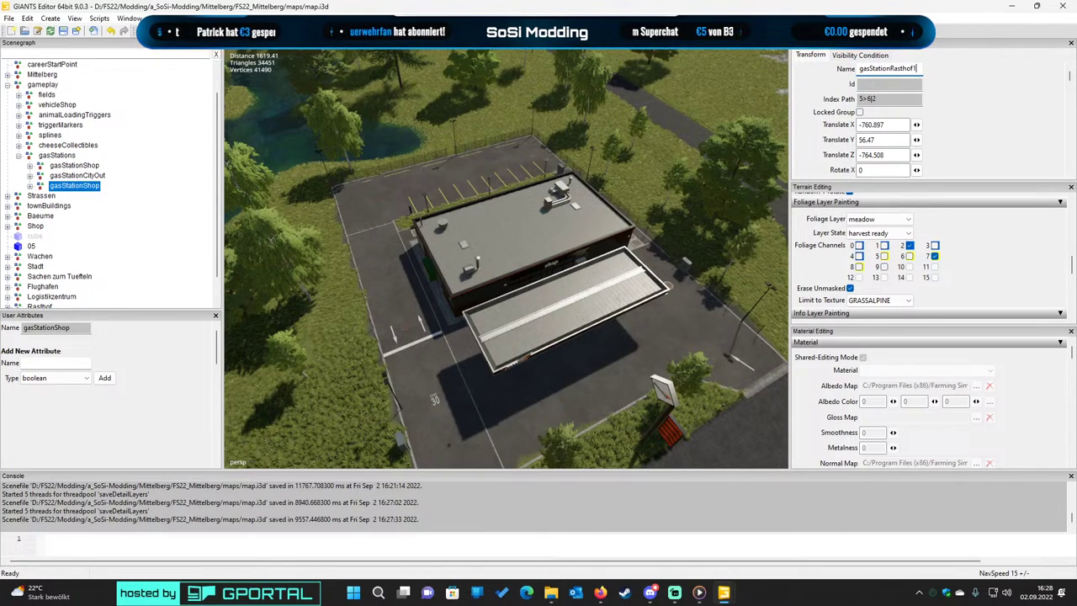
scroll(434, 181, down, 5)
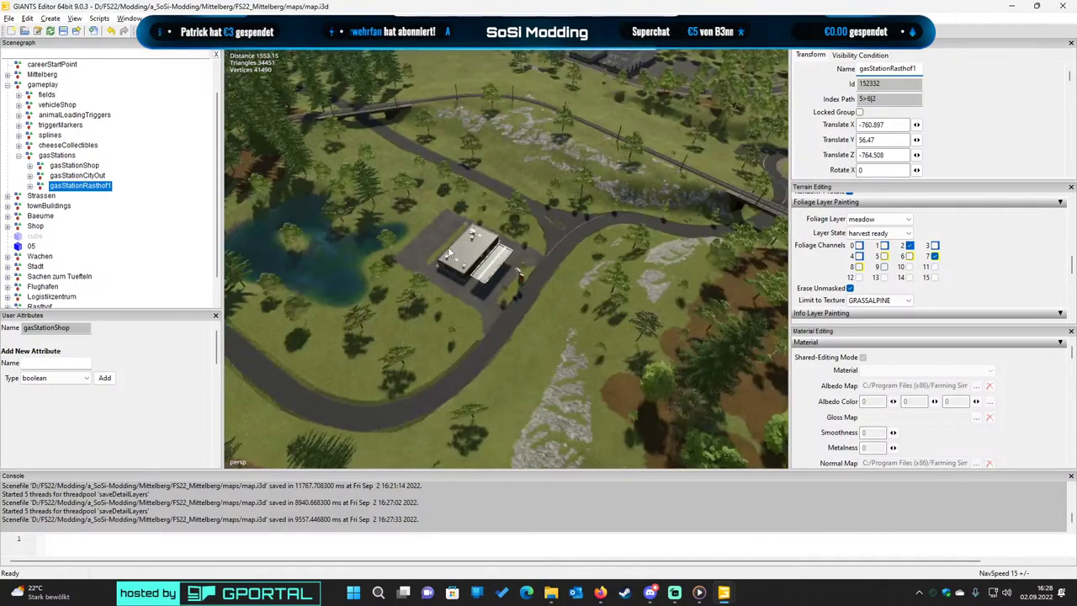
middle_drag(468, 298, 497, 335)
click(503, 363)
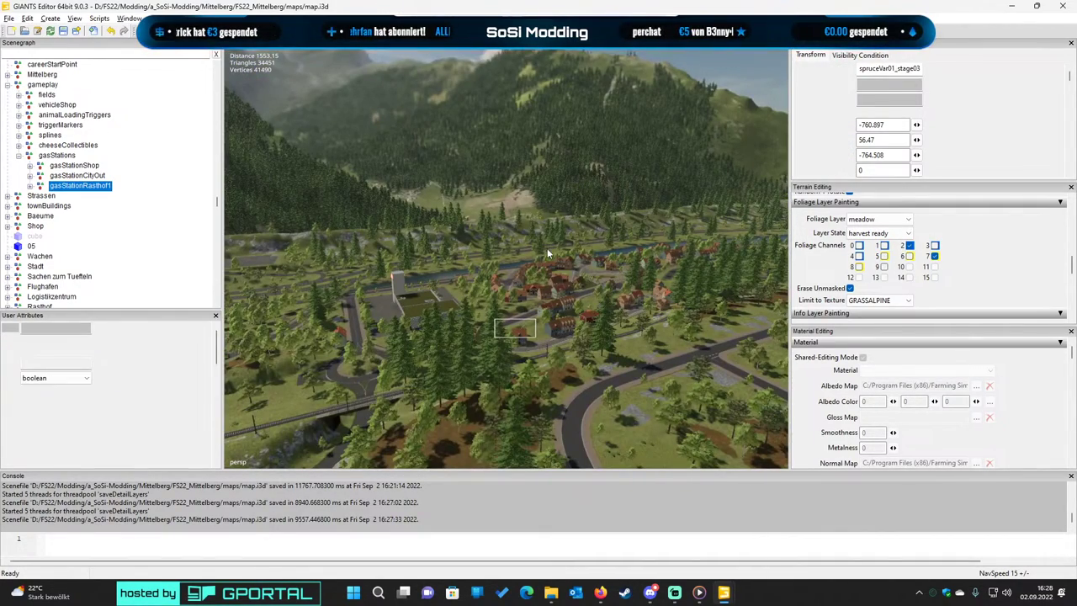
Step: Bring the view down close over the gas station and the road
middle_drag(570, 198, 243, 228)
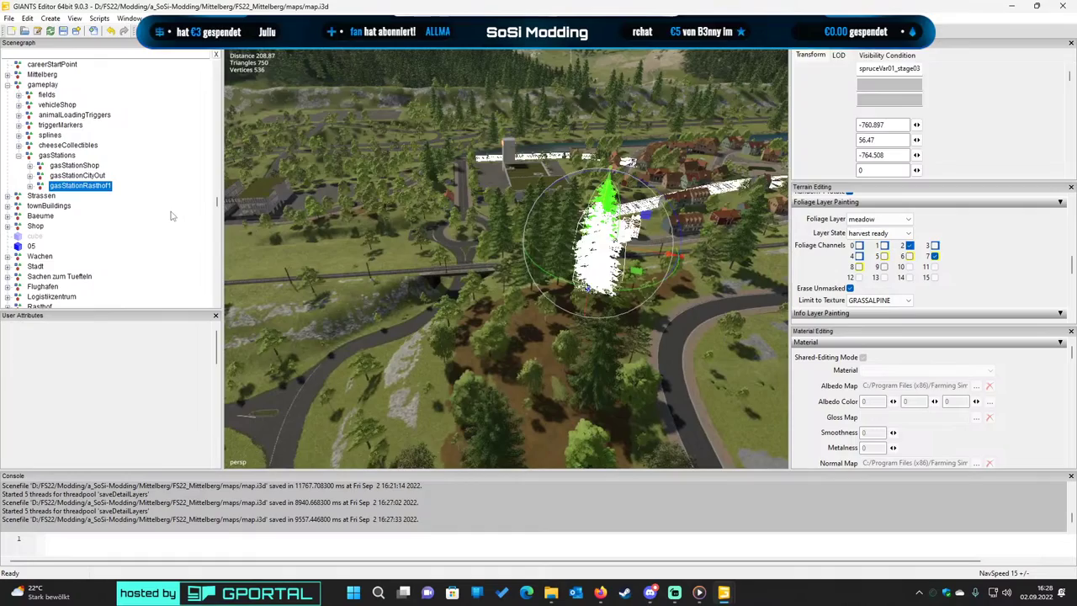
middle_drag(384, 240, 533, 181)
scroll(534, 180, up, 5)
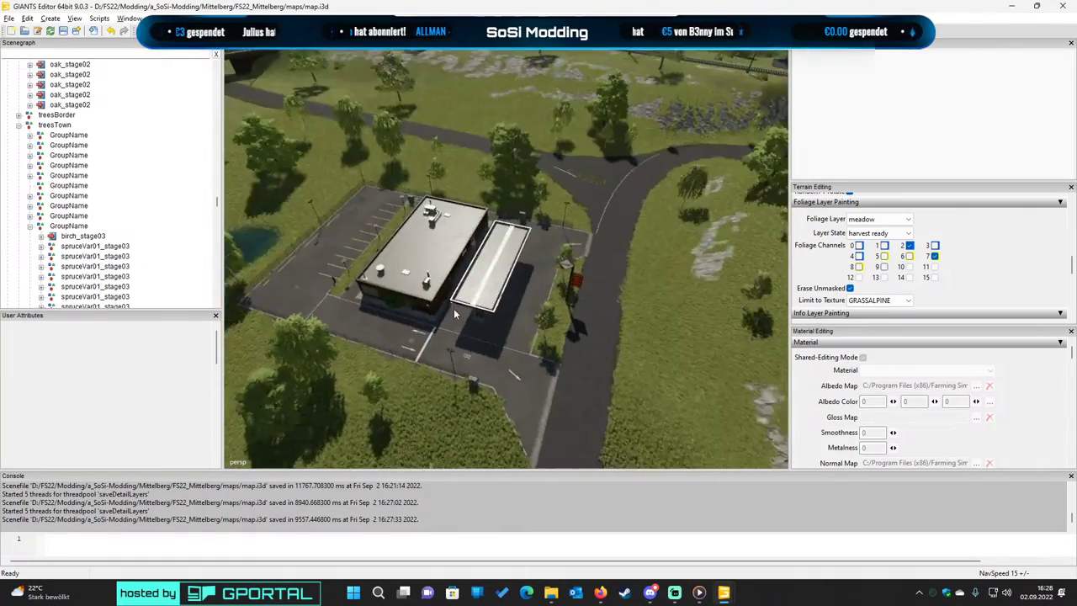
mouse_move(496, 256)
middle_down()
mouse_move(600, 186)
mouse_move(565, 173)
mouse_move(509, 224)
mouse_move(562, 49)
middle_up()
scroll(599, 186, up, 5)
scroll(585, 154, down, 3)
scroll(584, 154, down, 2)
scroll(579, 156, down, 5)
drag(217, 204, 217, 74)
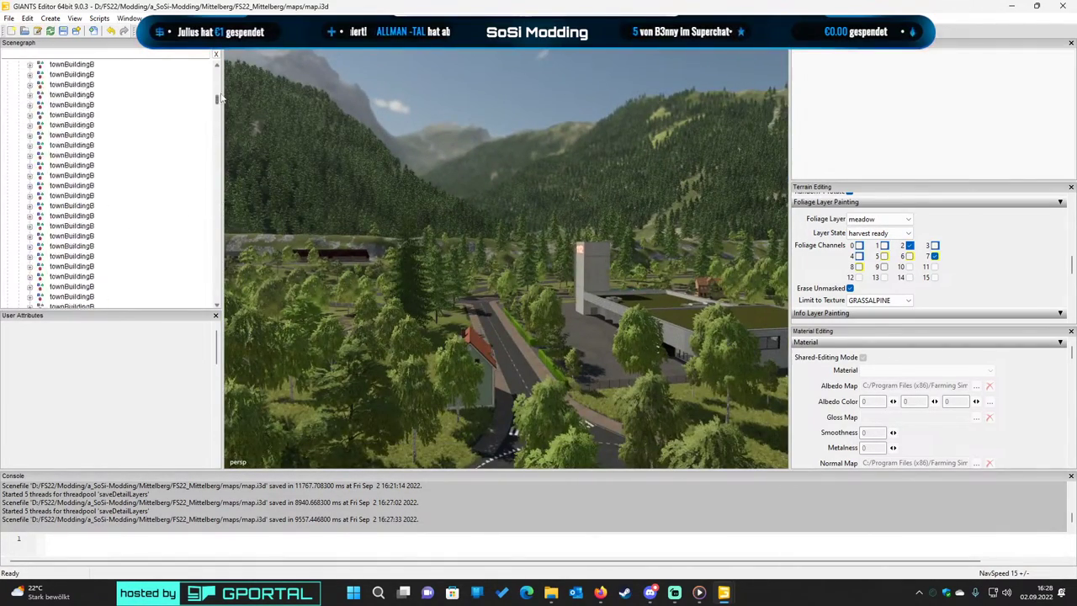
Step: Collapse all branches under Strassen, townBuildings, Baeume and gameplay
right_click(44, 228)
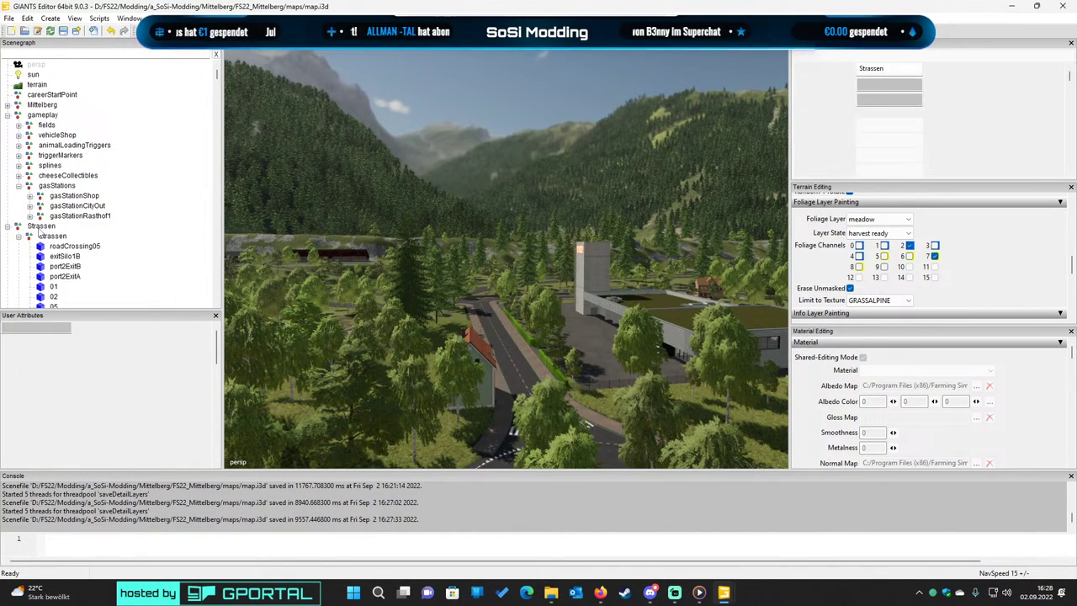
click(60, 254)
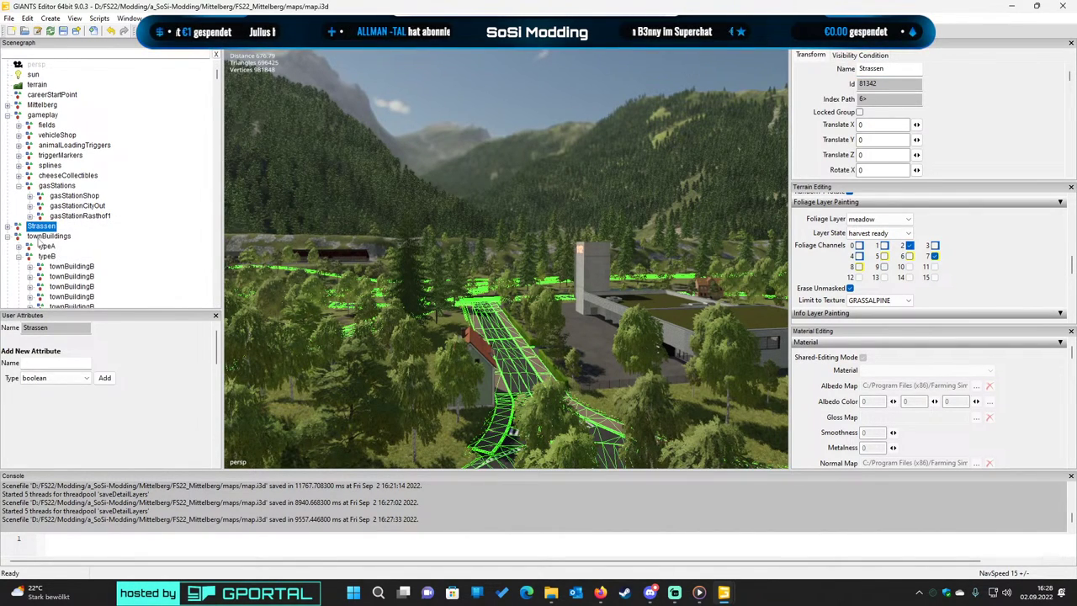
right_click(44, 237)
click(57, 264)
right_click(39, 246)
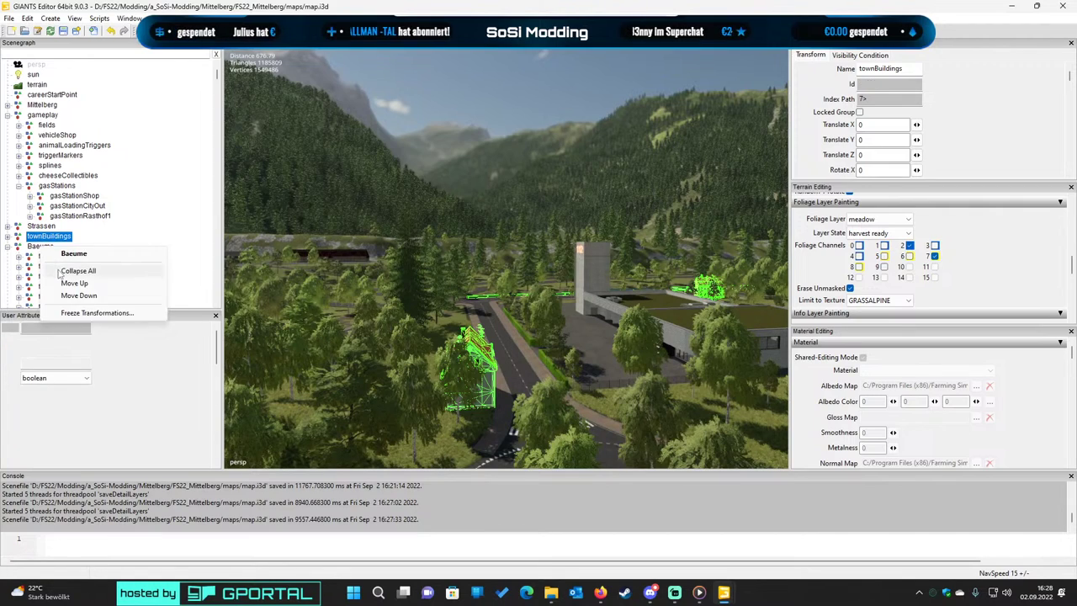
click(59, 272)
right_click(51, 115)
click(70, 138)
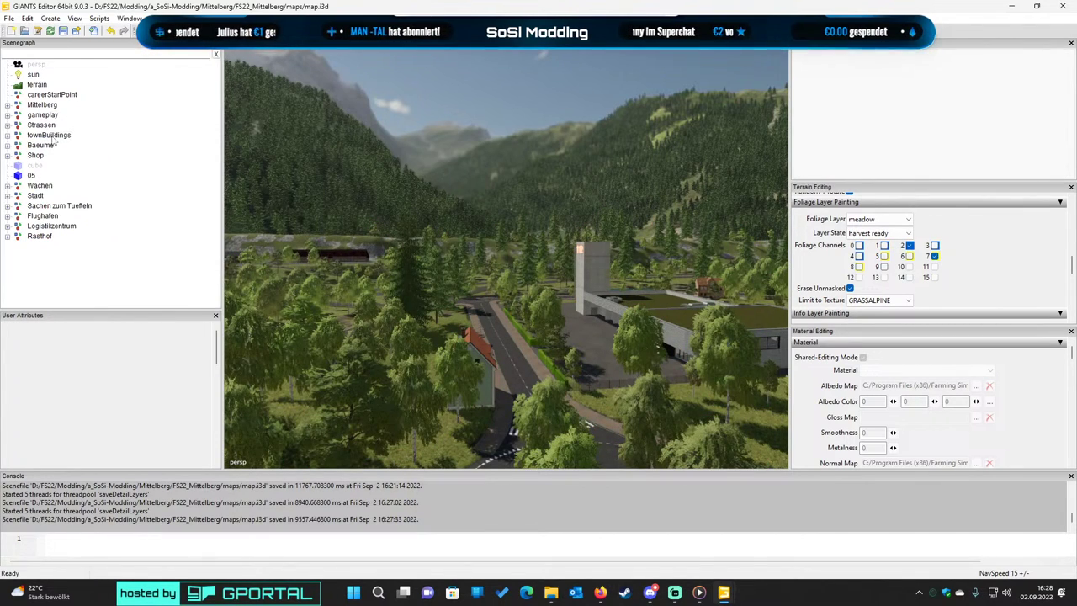
Step: Expand gameplay > gasStations and select gasStationRasthof1
click(6, 226)
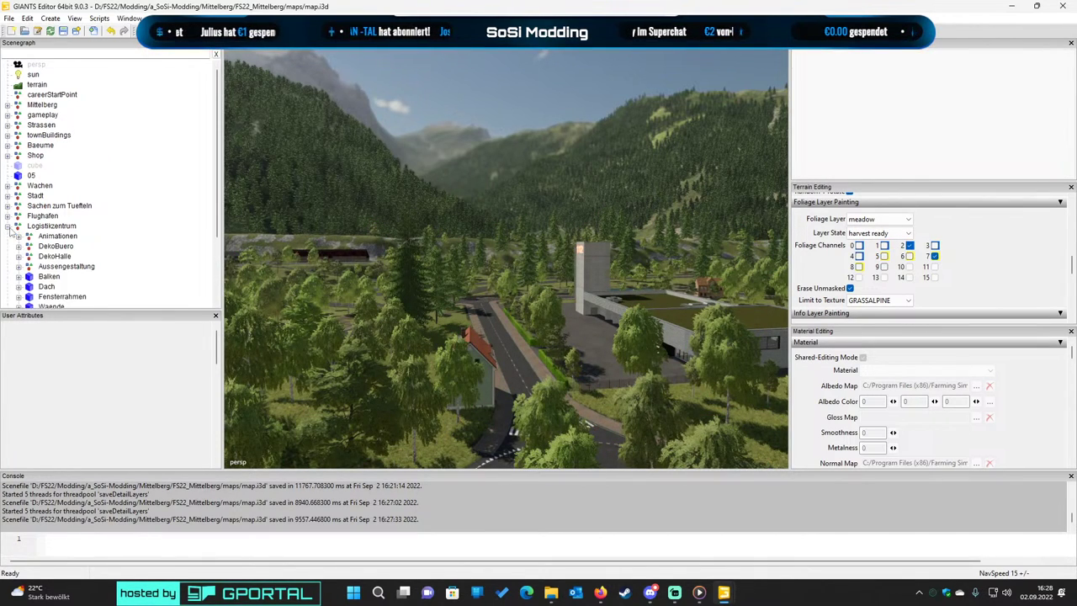
scroll(74, 250, down, 1)
scroll(74, 250, down, 2)
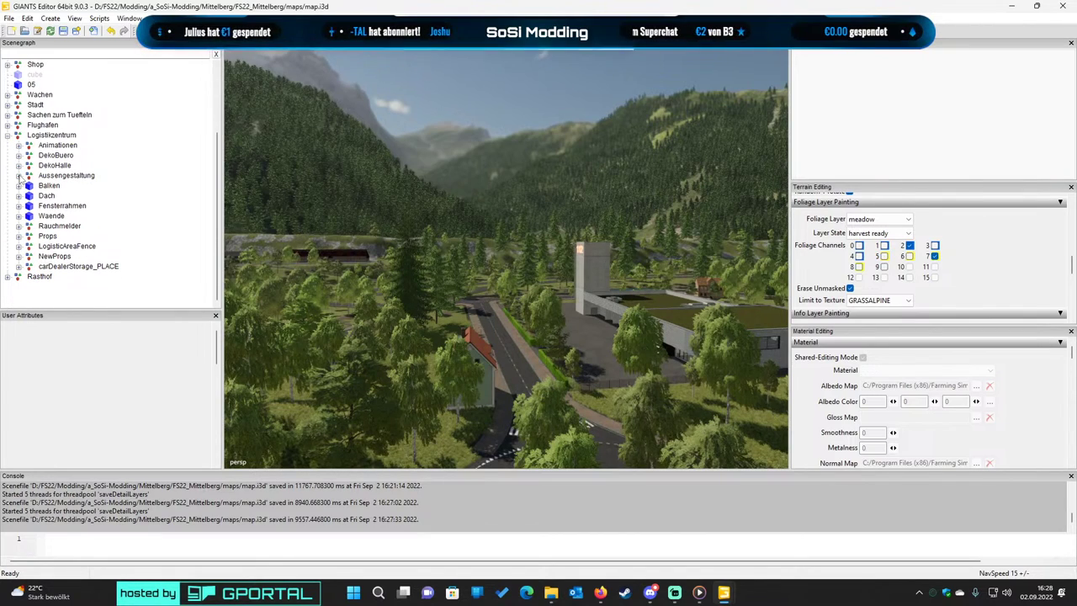
click(7, 136)
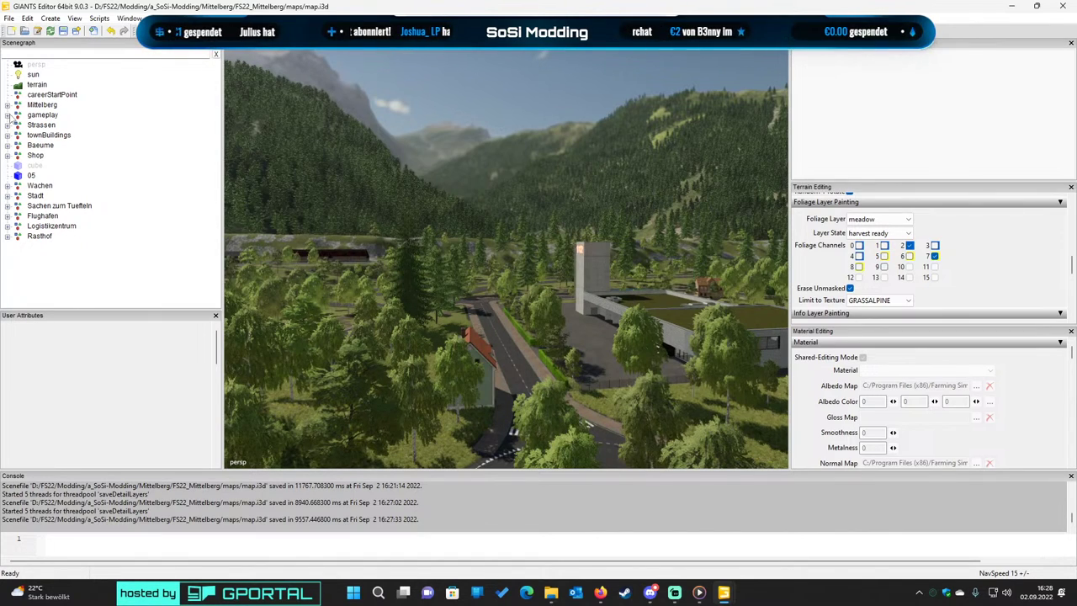
click(8, 116)
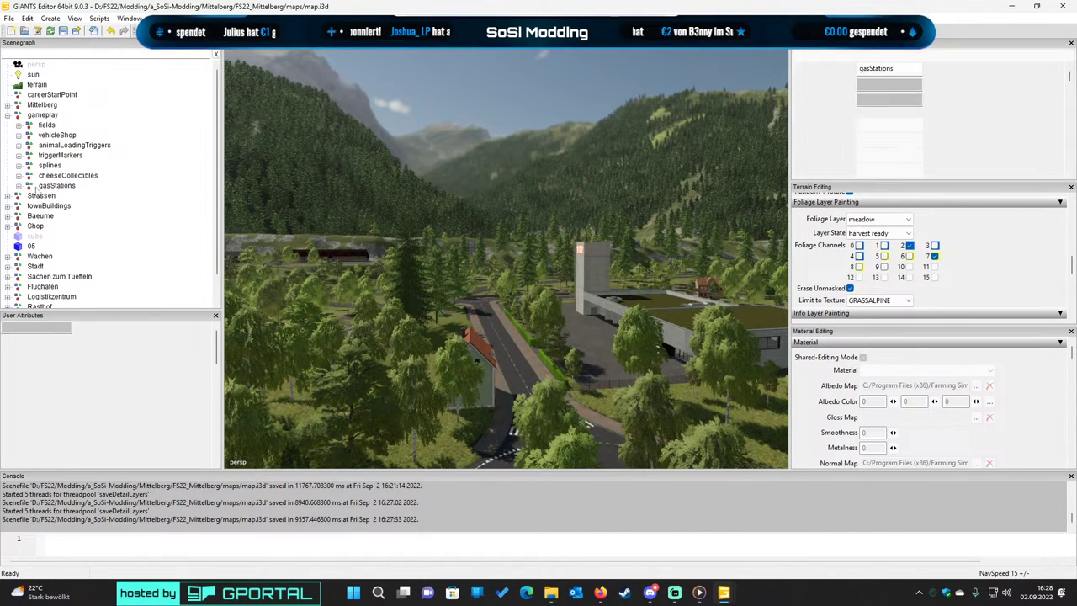
click(19, 186)
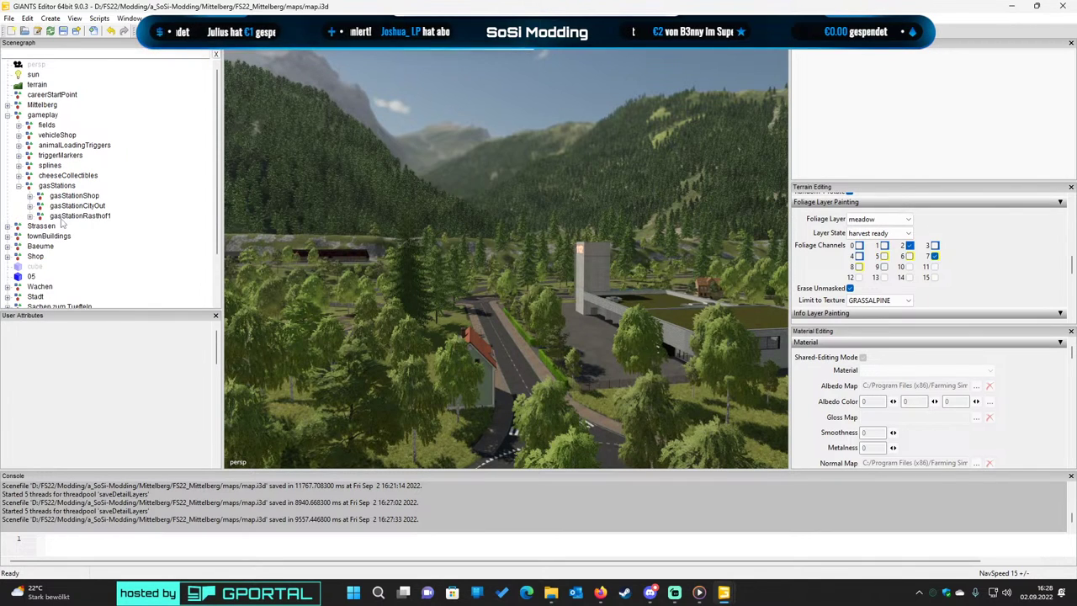
click(80, 215)
Step: Fly from gasStationRasthof1 to the empty grass plot beside the rest stop parking lot
key(f)
mouse_move(470, 340)
middle_down()
mouse_move(465, 235)
mouse_move(481, 158)
mouse_move(410, 247)
mouse_move(486, 163)
mouse_move(618, 282)
mouse_move(617, 217)
middle_up()
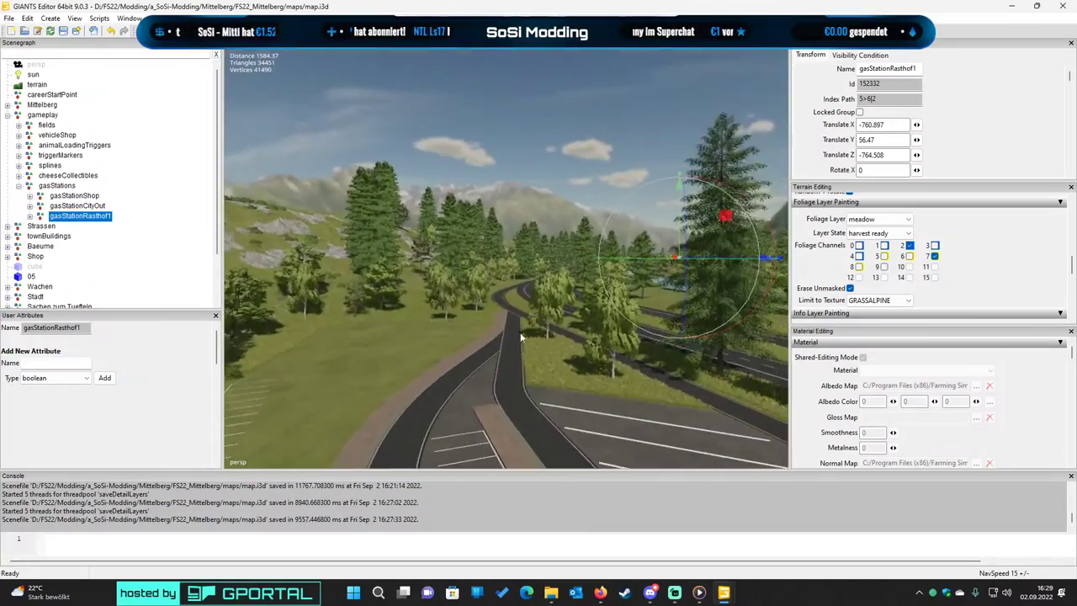
mouse_move(543, 171)
right_down()
mouse_move(504, 364)
mouse_move(468, 260)
mouse_move(320, 293)
mouse_move(436, 288)
mouse_move(478, 103)
right_up()
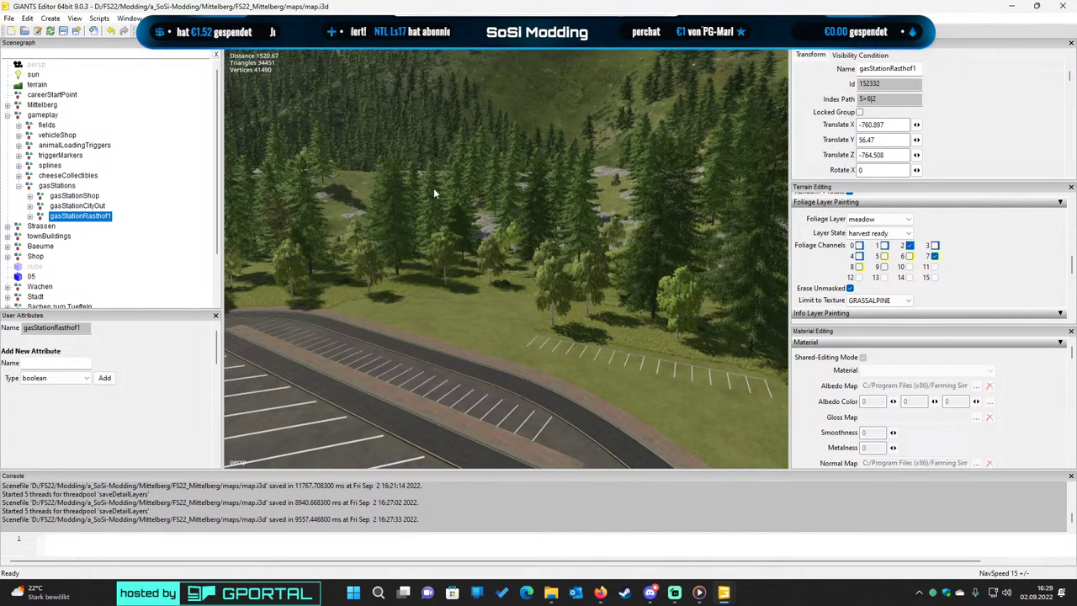
mouse_move(433, 187)
right_down()
mouse_move(578, 253)
mouse_move(559, 248)
mouse_move(491, 337)
right_up()
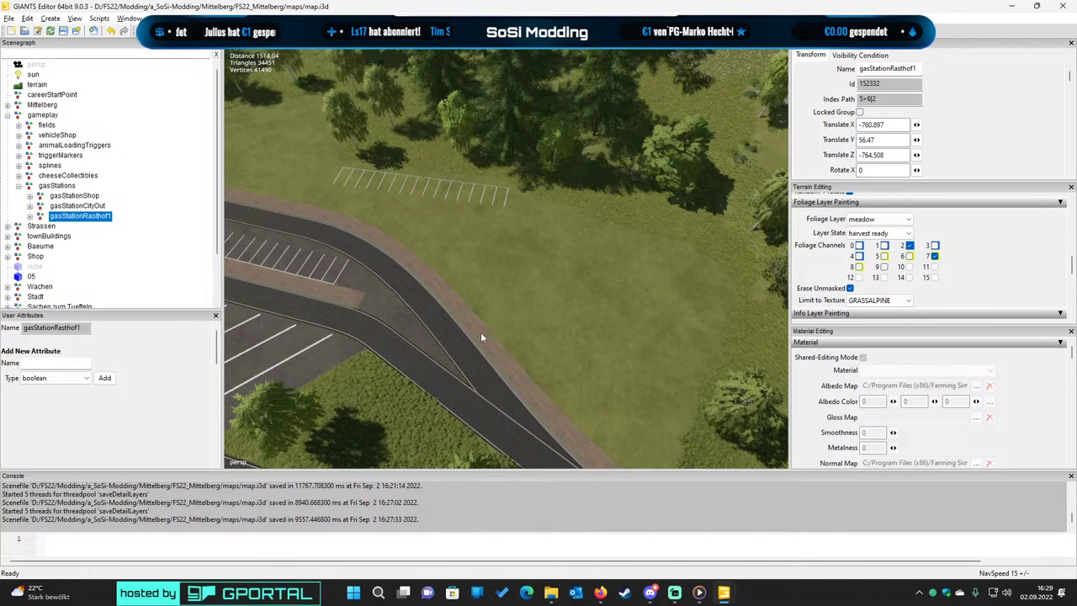
mouse_move(396, 284)
right_down()
mouse_move(420, 338)
mouse_move(247, 302)
right_up()
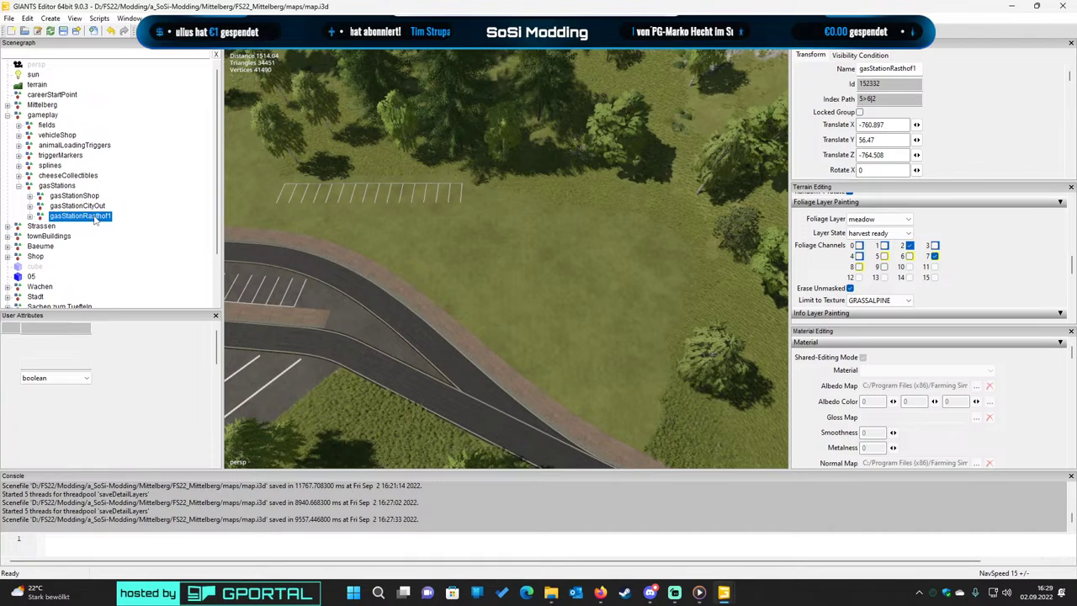
Step: Expand gasStationRasthof1 to show its gasStation, props, barrel, GroupName and Tankanzeige children
key(f)
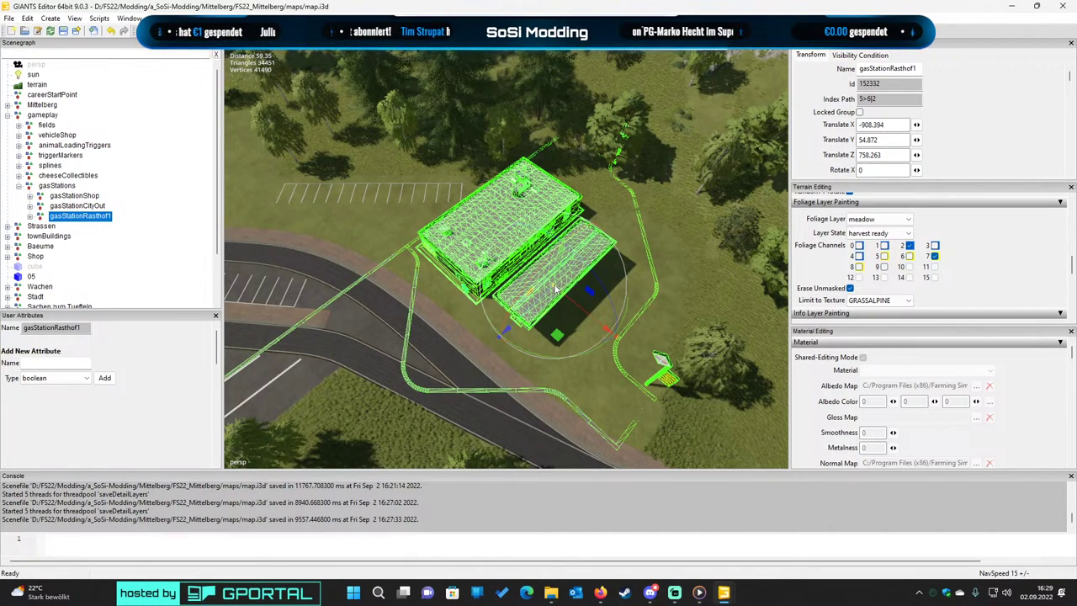
click(29, 216)
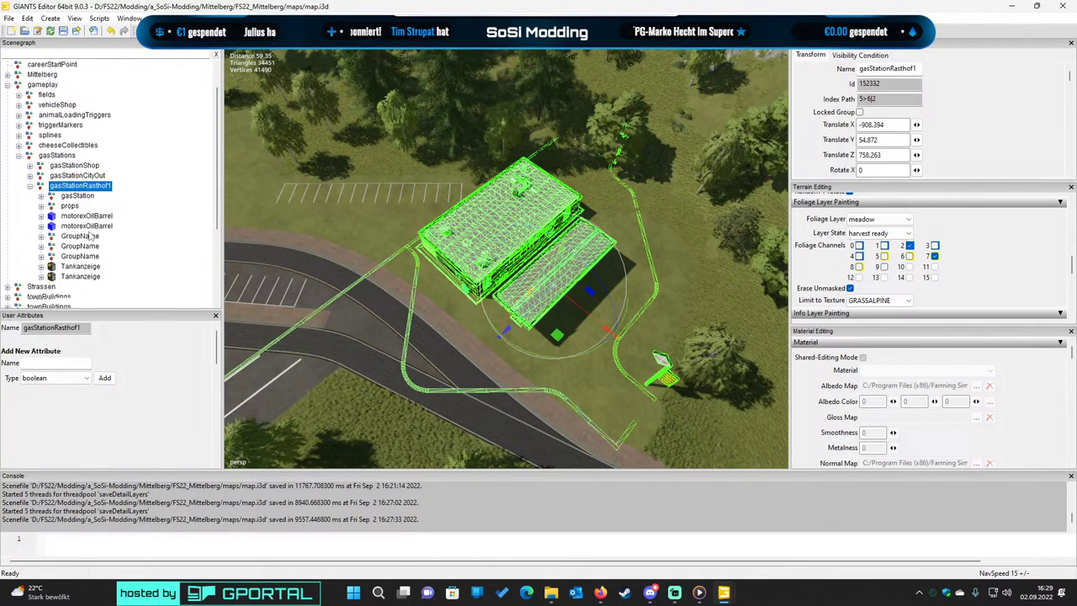
scroll(131, 228, down, 3)
middle_drag(244, 220, 284, 217)
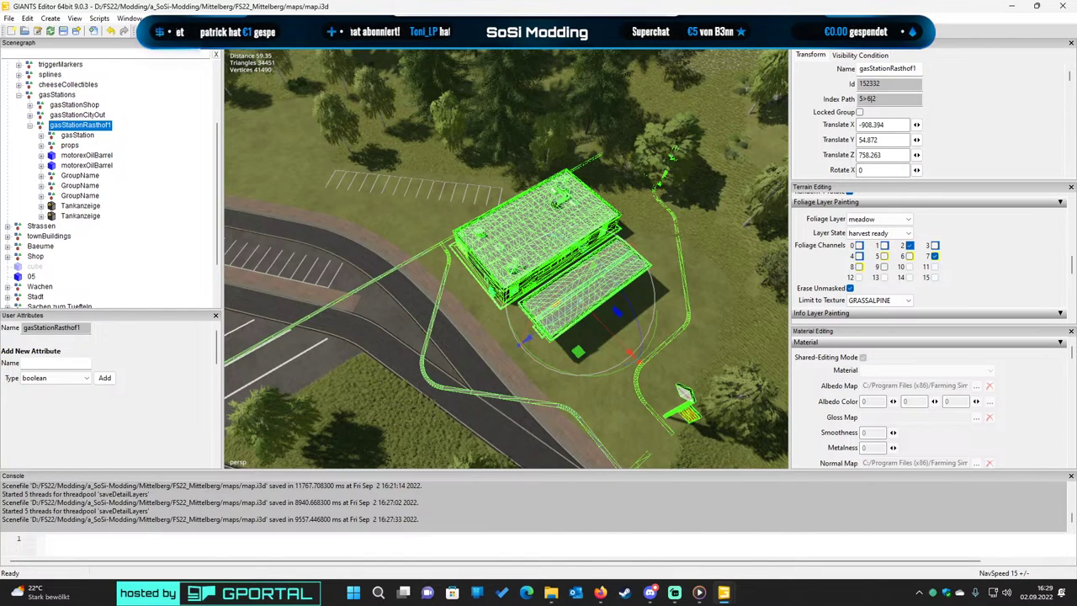
Step: Inspect the station's children and delete the extra GroupName road-border group
click(71, 136)
click(69, 147)
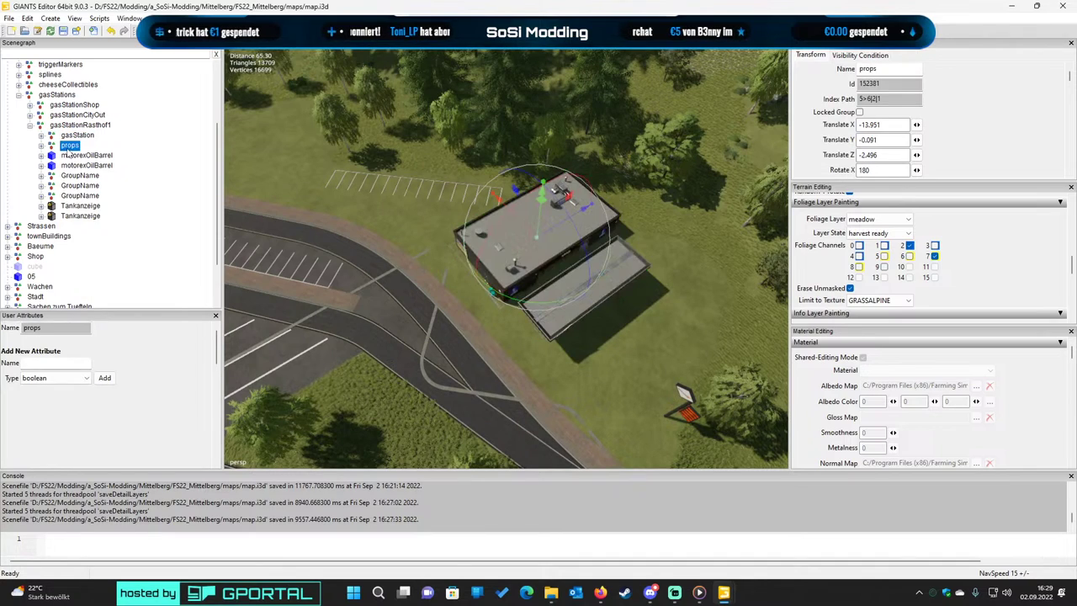
click(94, 184)
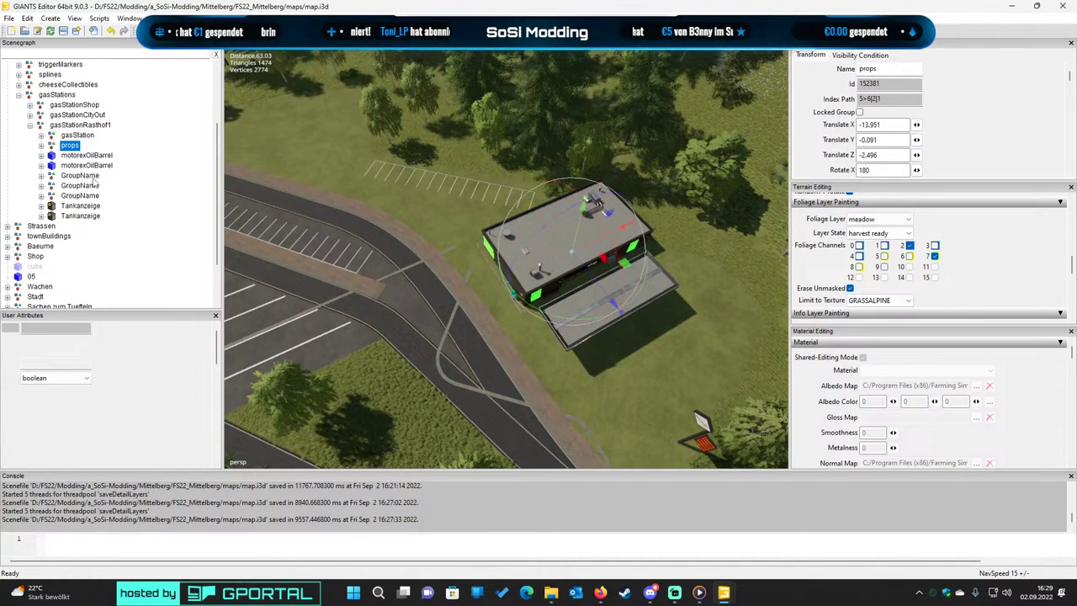
right_drag(426, 220, 275, 251)
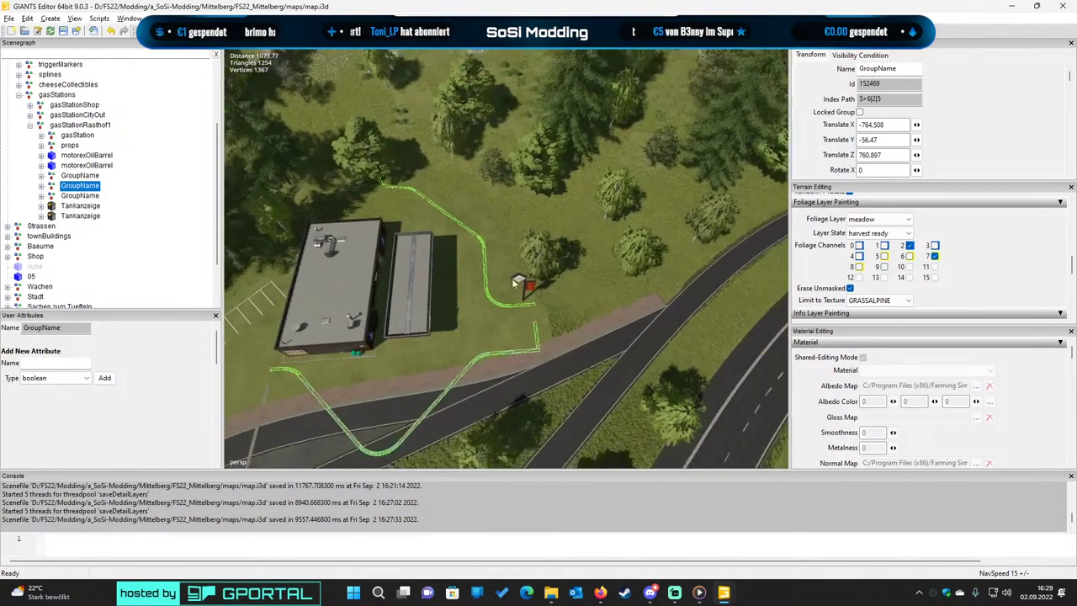
click(41, 186)
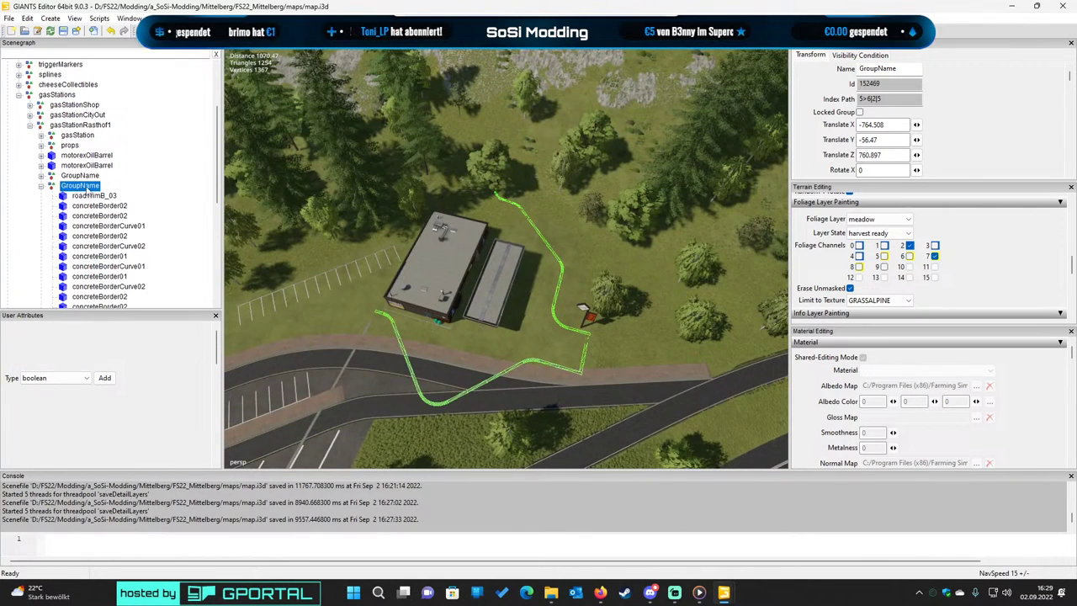
click(40, 186)
click(80, 185)
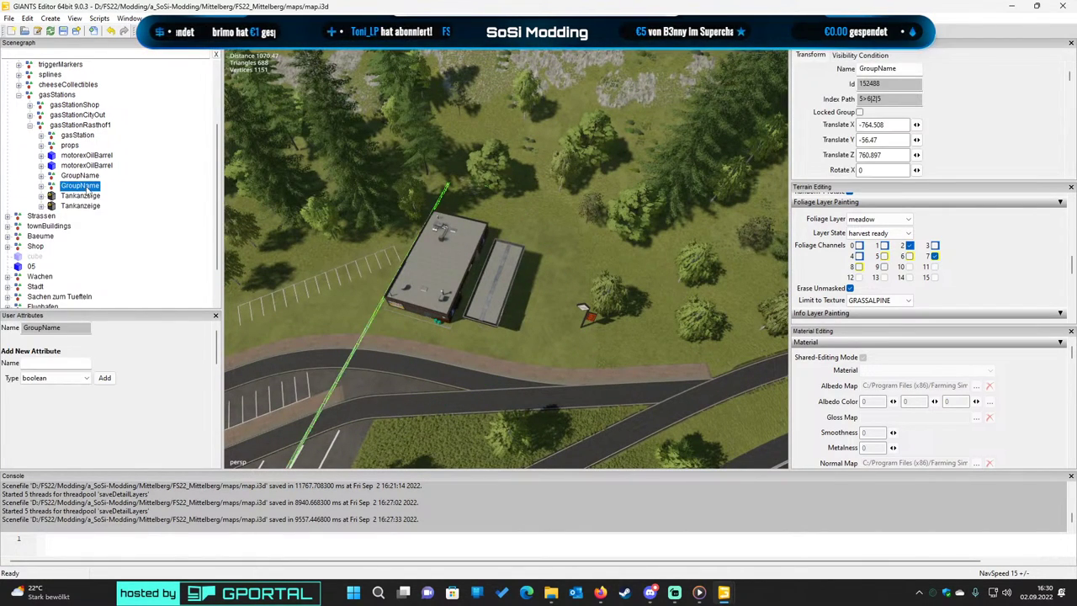
right_drag(337, 270, 394, 267)
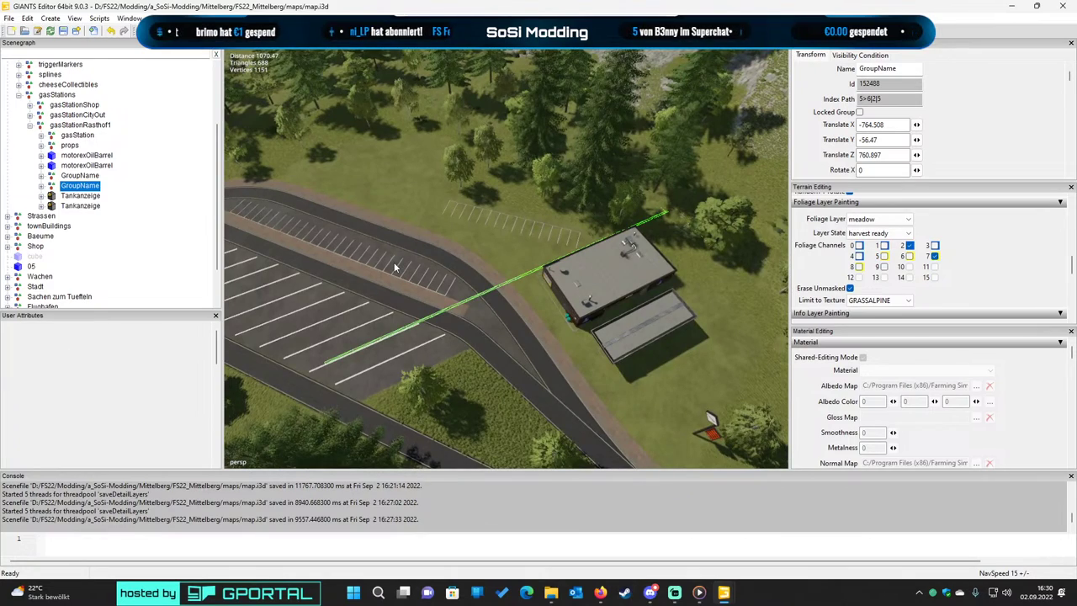
key(Delete)
scroll(365, 262, up, 5)
scroll(485, 249, down, 5)
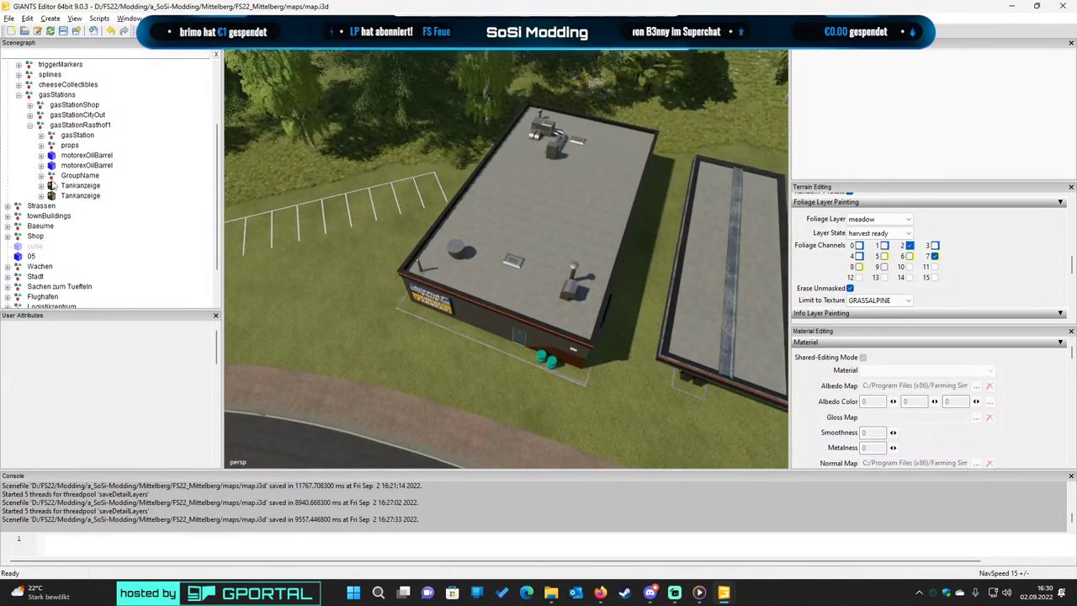
Step: Lower the whole gasStationRasthof1 group to Y 54.917 so it rests on the ground
click(79, 125)
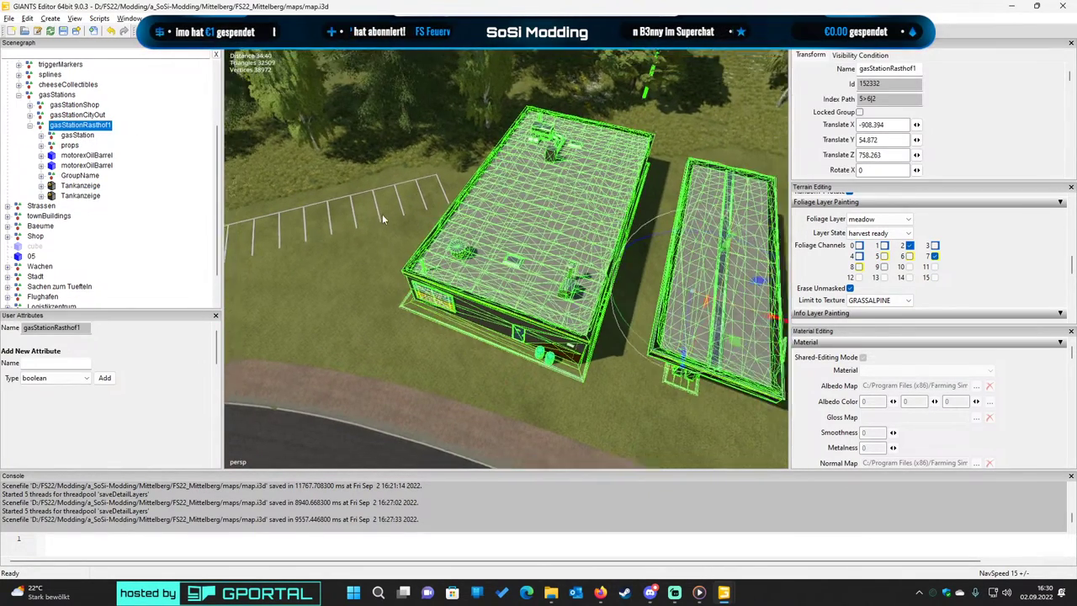
scroll(537, 237, down, 2)
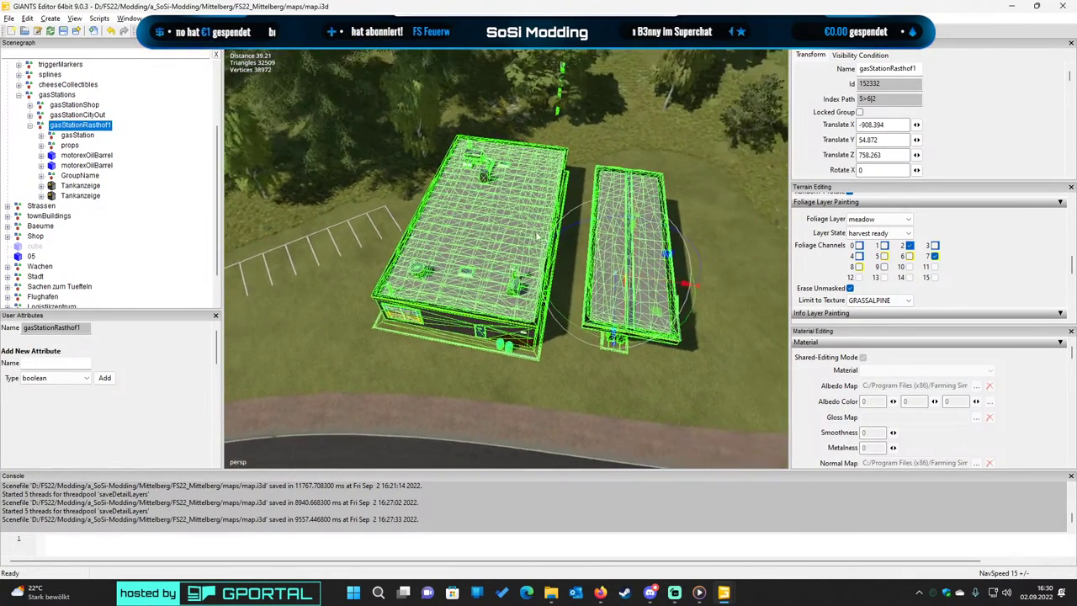
scroll(647, 303, up, 2)
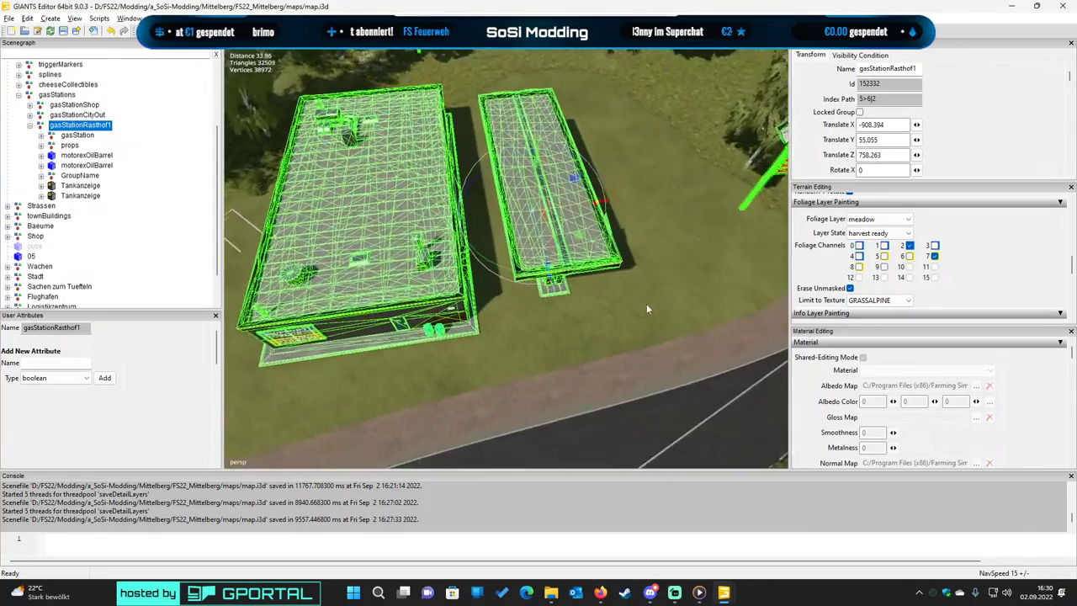
scroll(575, 348, up, 2)
scroll(570, 353, up, 2)
middle_drag(569, 356, 633, 131)
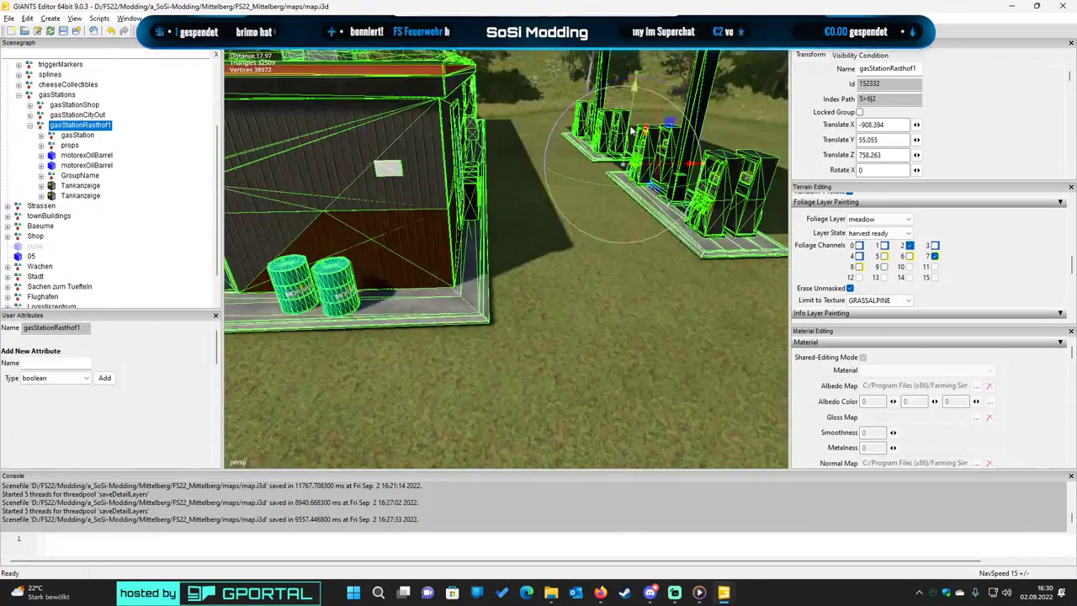
drag(632, 126, 628, 130)
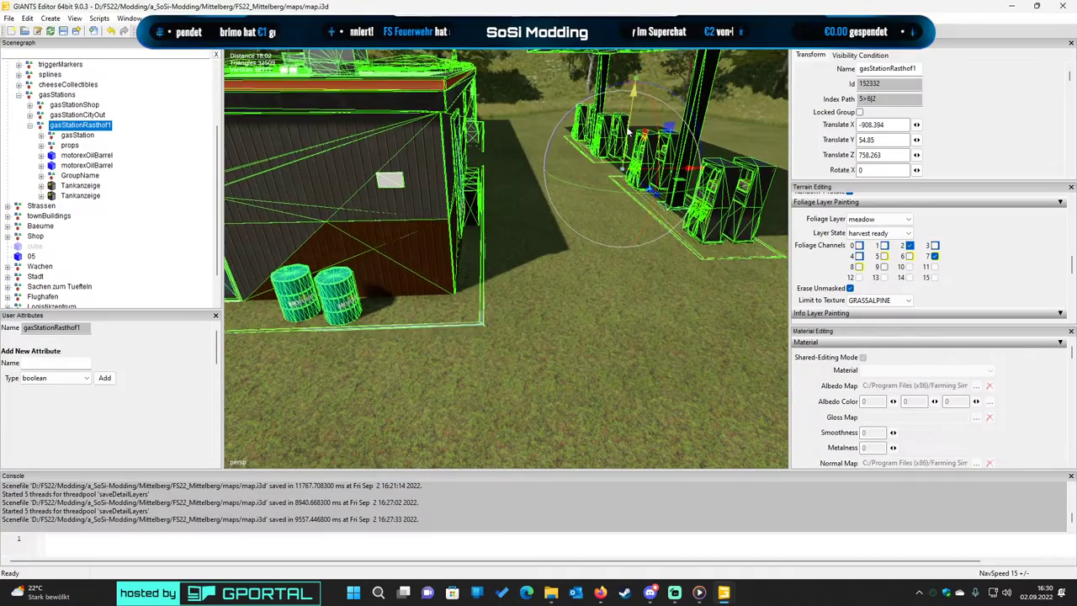
scroll(486, 287, down, 3)
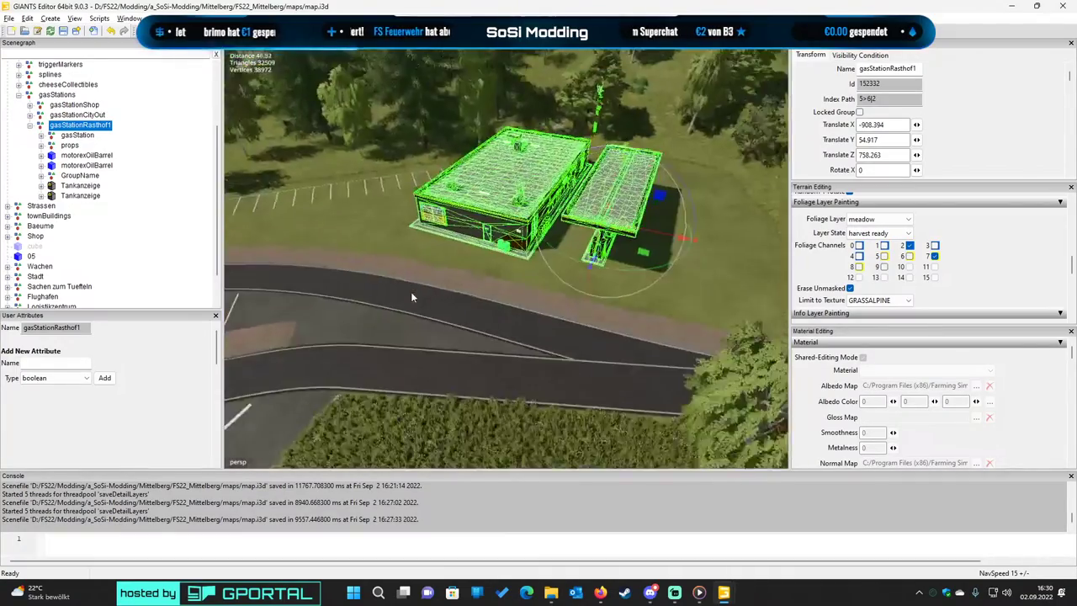
middle_drag(410, 291, 471, 253)
scroll(876, 86, down, 2)
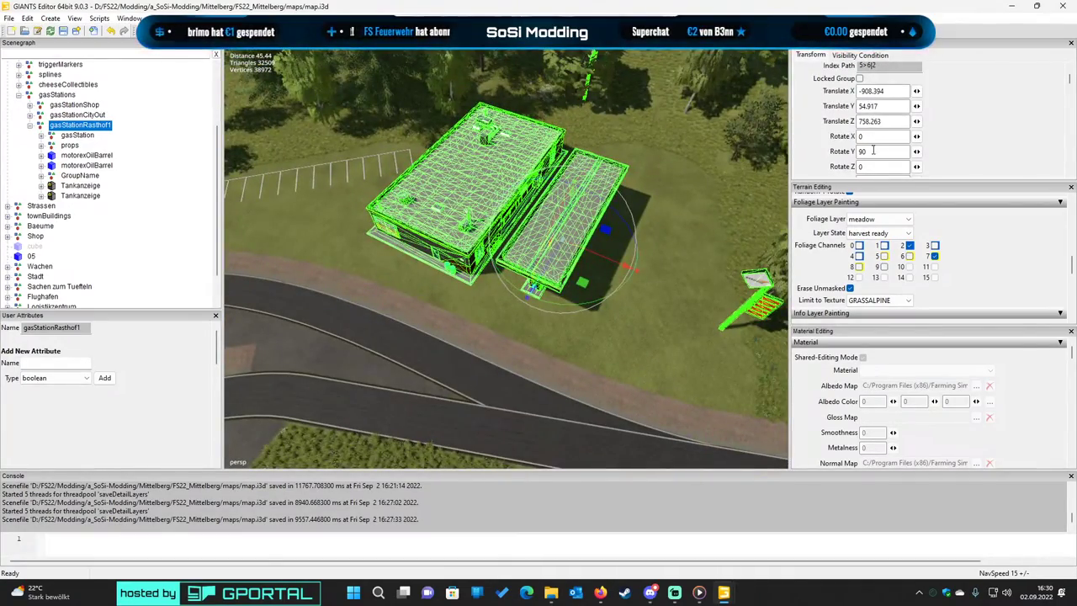
Step: Try Y rotations of 45 and -45 on the station, then reset to 0
text(45)
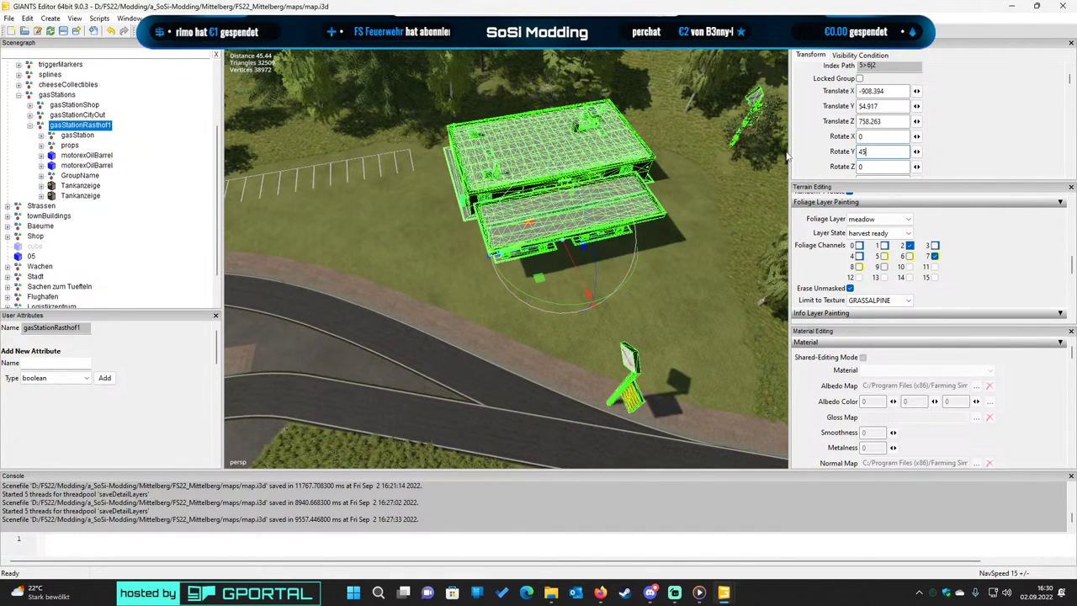
text(-45)
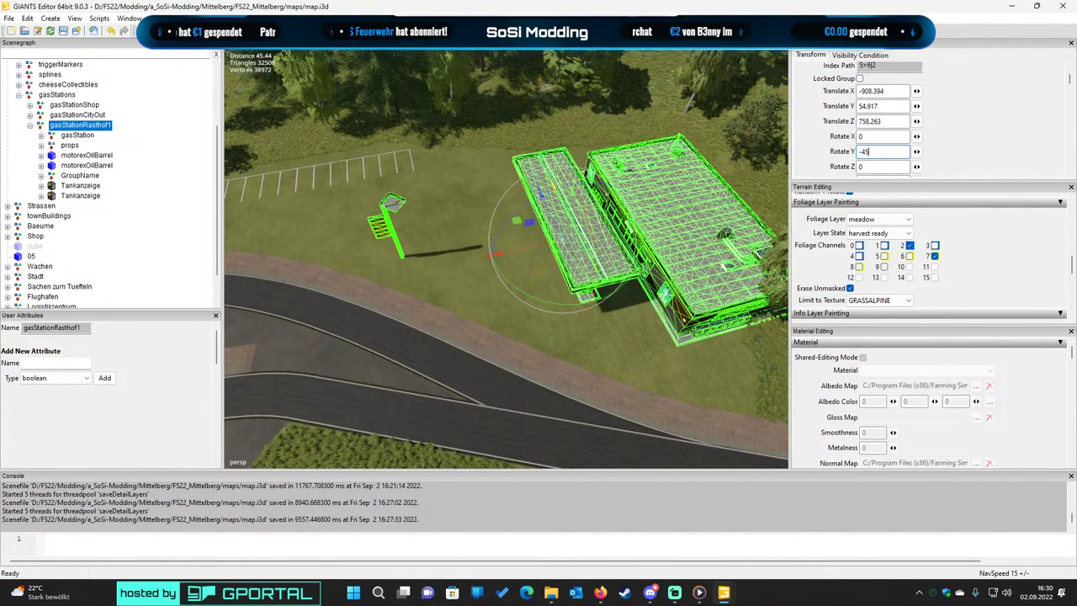
text(0)
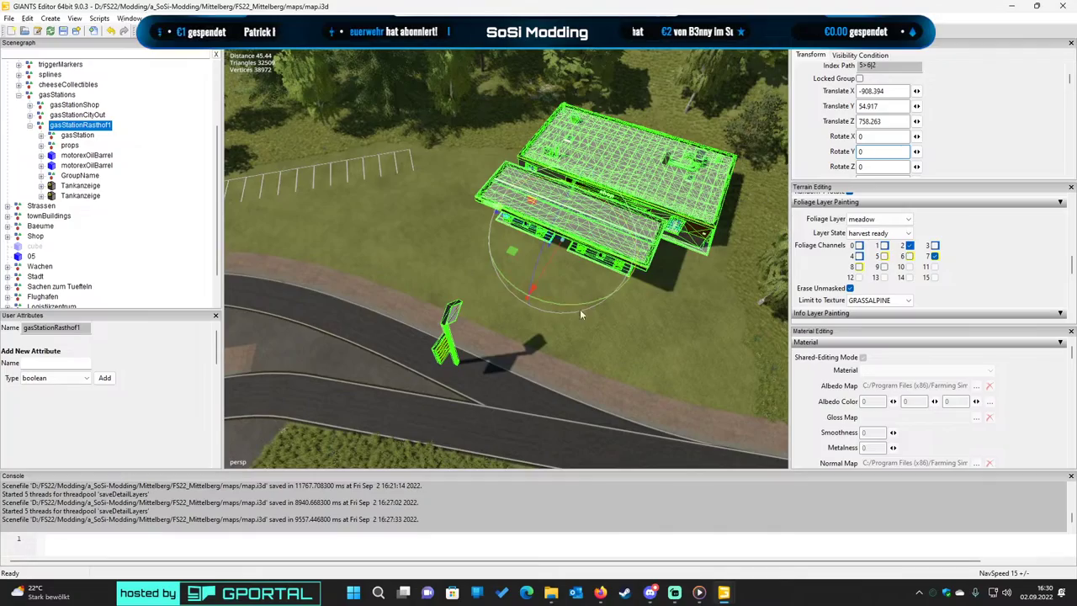
scroll(612, 345, up, 5)
mouse_move(611, 346)
right_down()
mouse_move(464, 181)
mouse_move(502, 249)
right_up()
scroll(514, 295, down, 5)
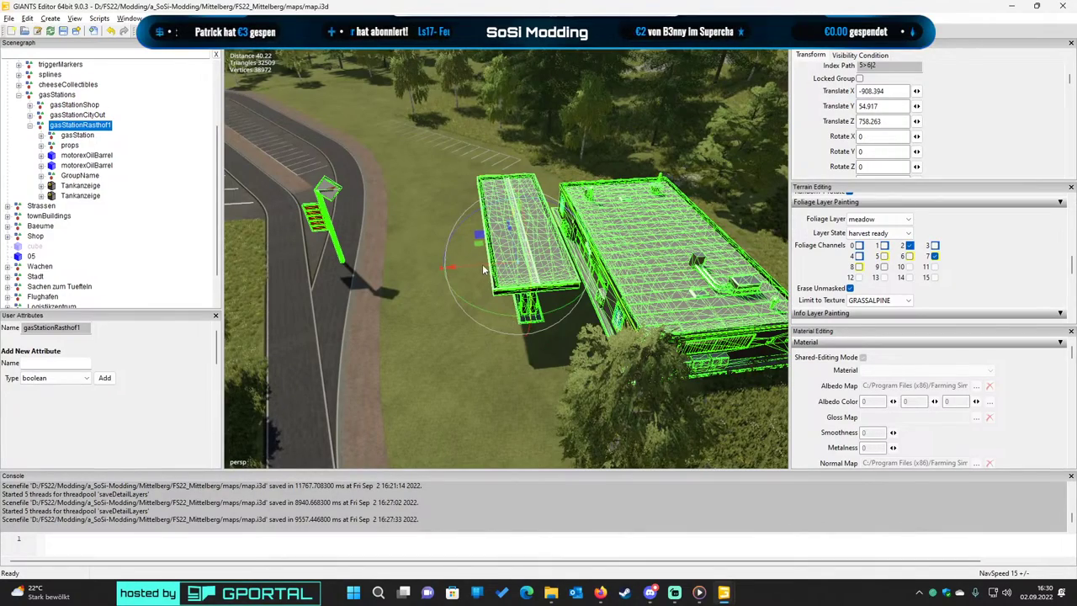
Step: Shift the station to Translate X -903.613 and Z 760.148
drag(484, 269, 420, 354)
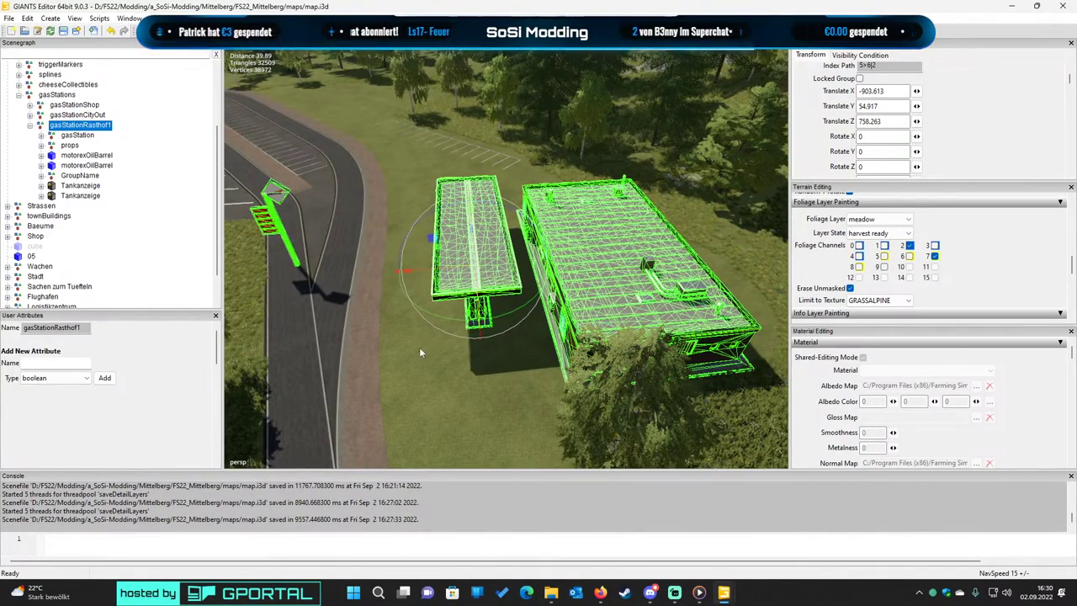
right_drag(421, 353, 425, 278)
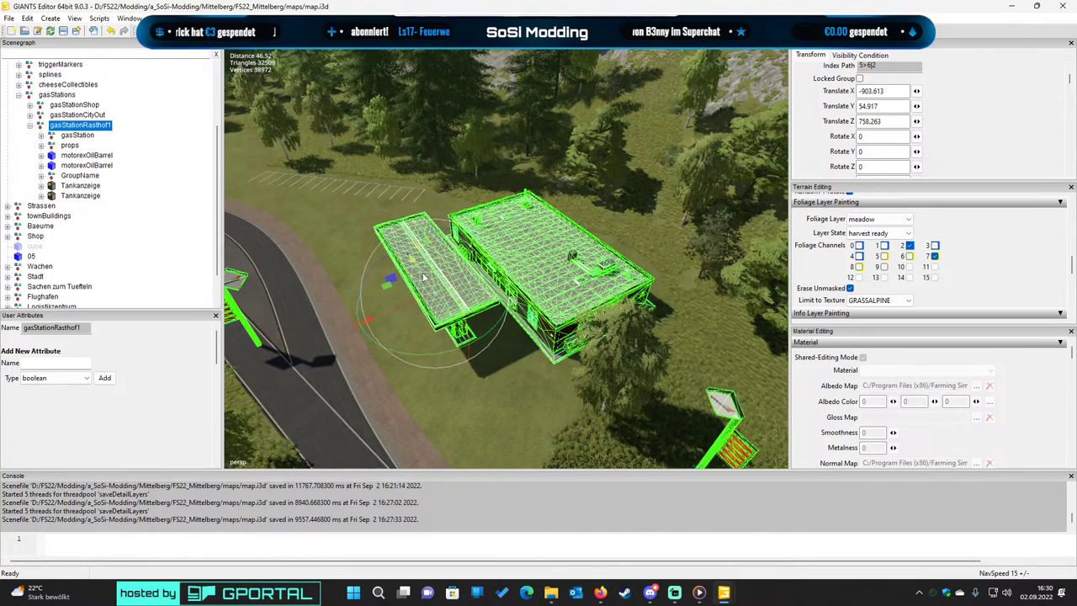
drag(425, 278, 422, 274)
right_drag(422, 274, 412, 318)
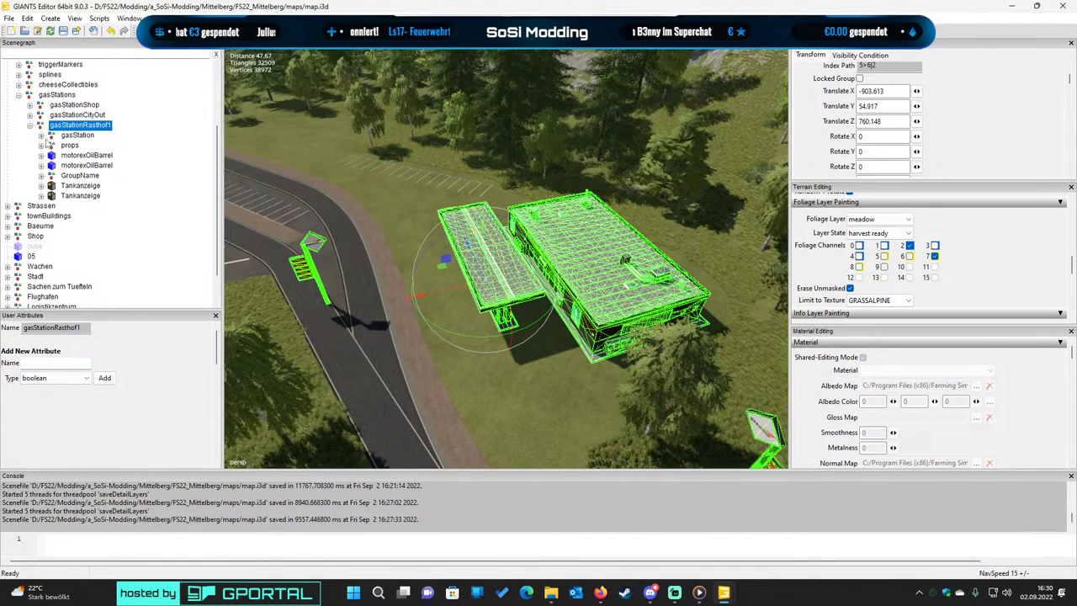
click(388, 194)
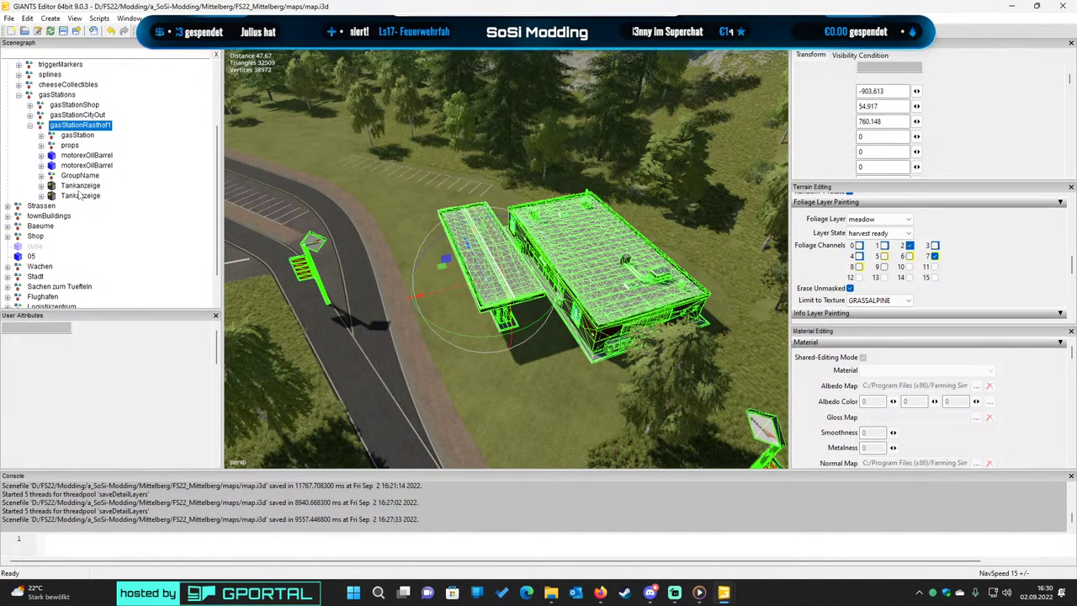
Step: Delete the second Tankanzeige price sign, keeping only one
right_drag(388, 195, 396, 160)
click(80, 186)
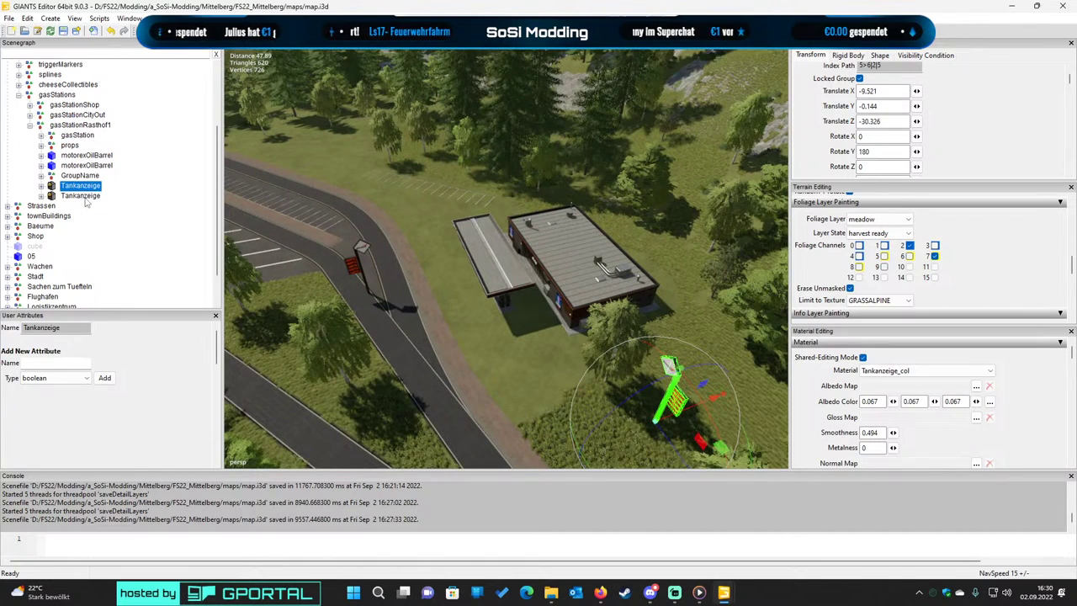
click(81, 195)
key(Delete)
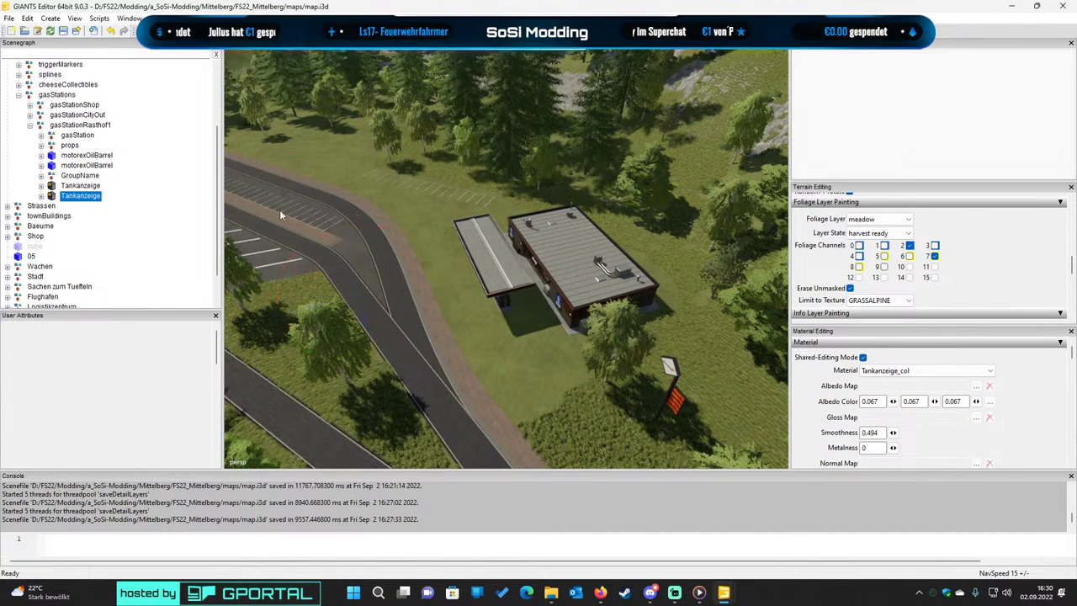
mouse_move(361, 179)
right_down()
mouse_move(377, 341)
mouse_move(160, 271)
right_up()
click(81, 185)
Step: Move the Tankanzeige sign onto the grass beside the path near the restaurant
mouse_move(353, 330)
right_down()
mouse_move(364, 320)
mouse_move(473, 330)
mouse_move(620, 299)
mouse_move(574, 262)
mouse_move(575, 237)
mouse_move(553, 237)
mouse_move(494, 163)
right_up()
right_drag(556, 210, 525, 203)
drag(530, 180, 460, 405)
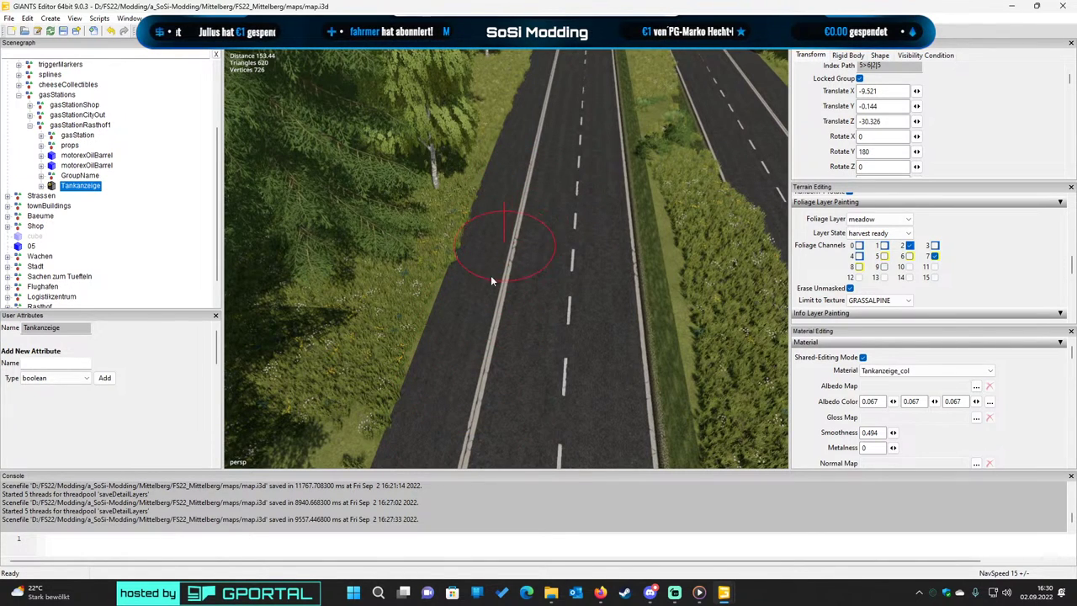
key(f)
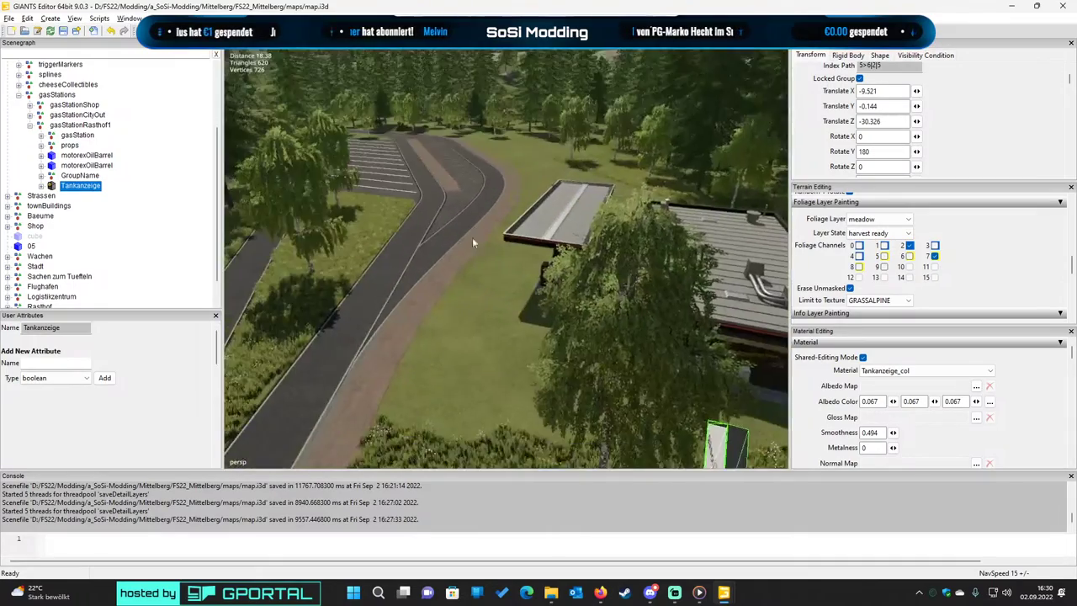
mouse_move(482, 305)
right_down()
mouse_move(430, 126)
mouse_move(580, 279)
right_up()
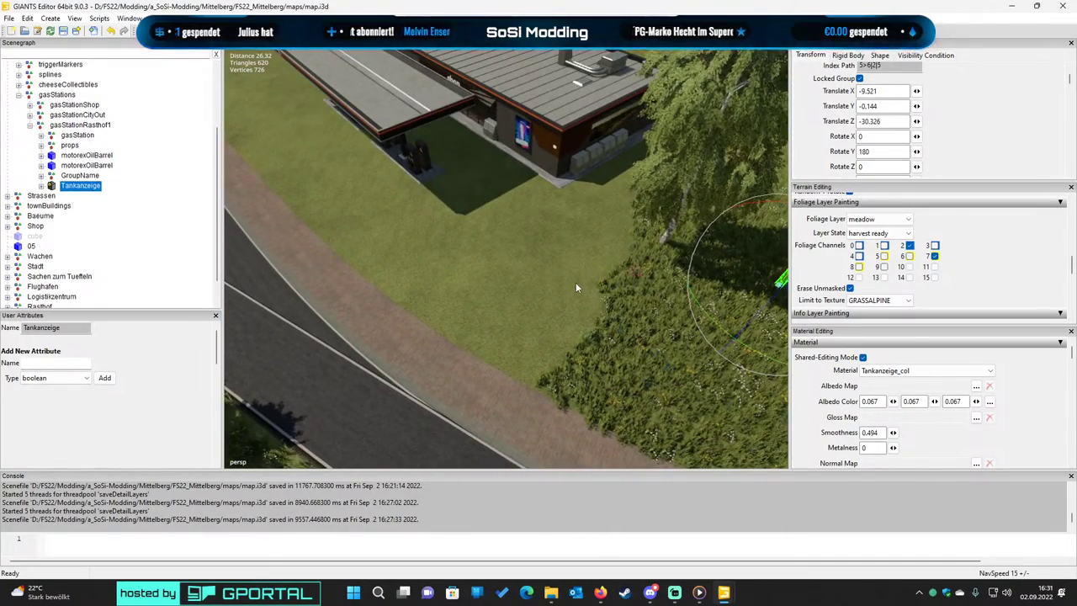
right_drag(576, 287, 537, 292)
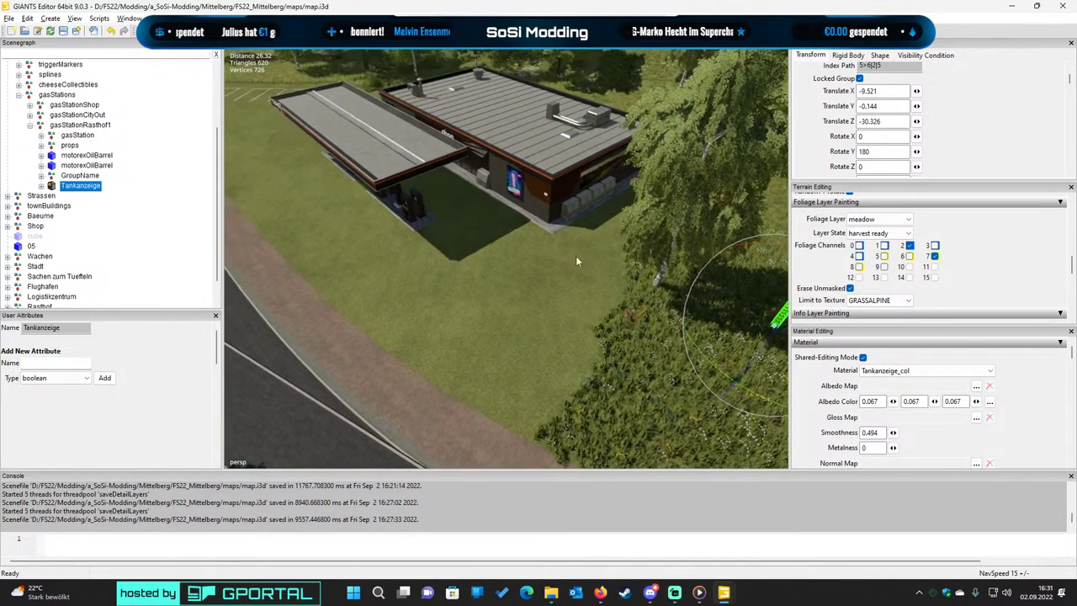
drag(549, 388, 556, 365)
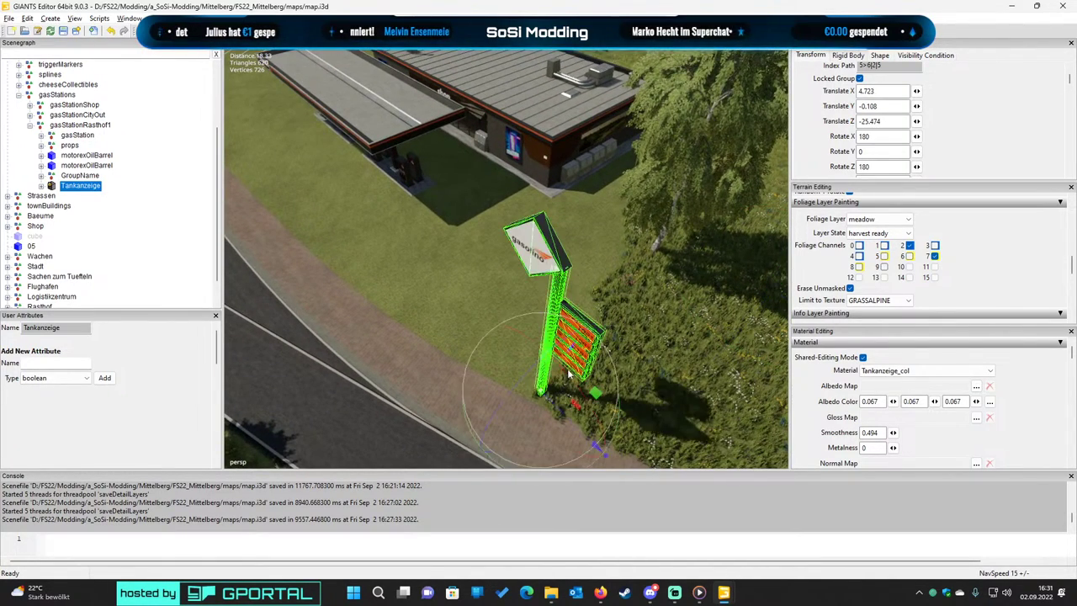
right_drag(557, 364, 511, 331)
scroll(512, 330, down, 3)
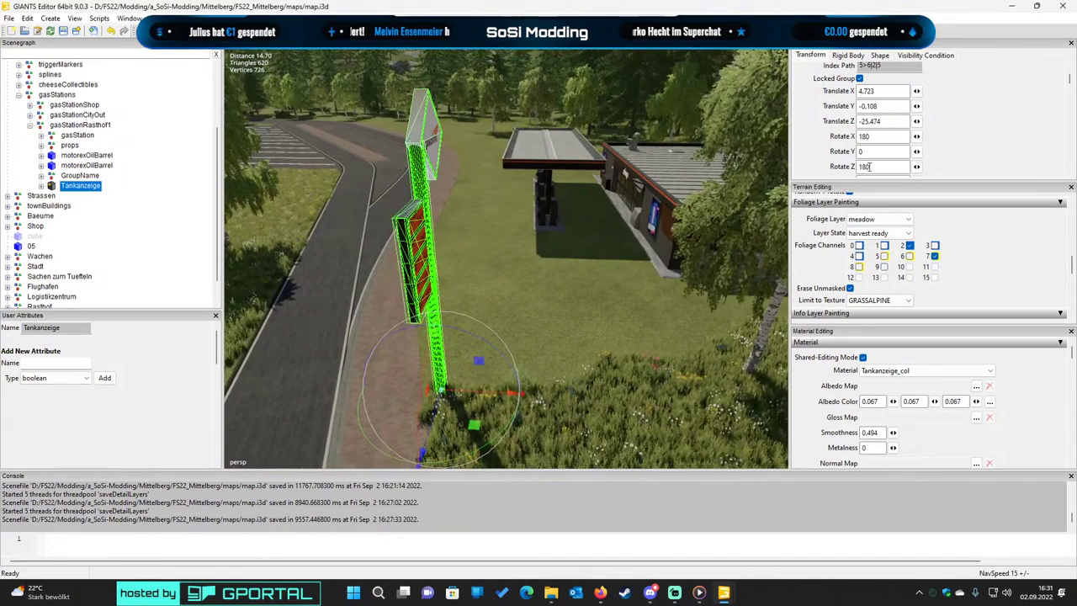
Step: Set the sign's rotation to X 0, Y -75, Z 0 and deselect it
click(867, 166)
text(0)
click(883, 136)
text(0)
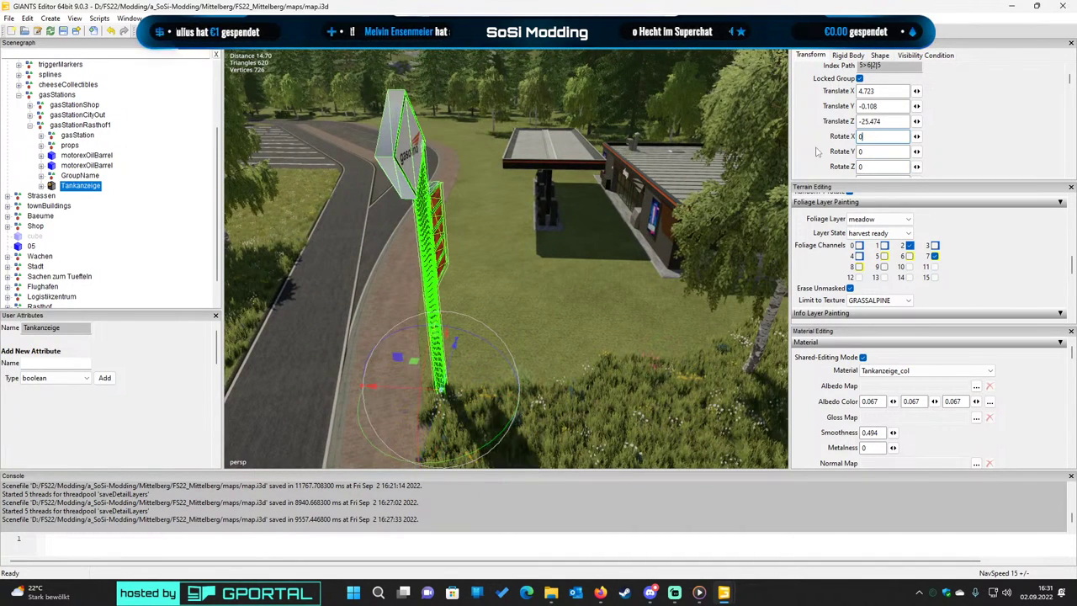
key(Tab)
text(4)
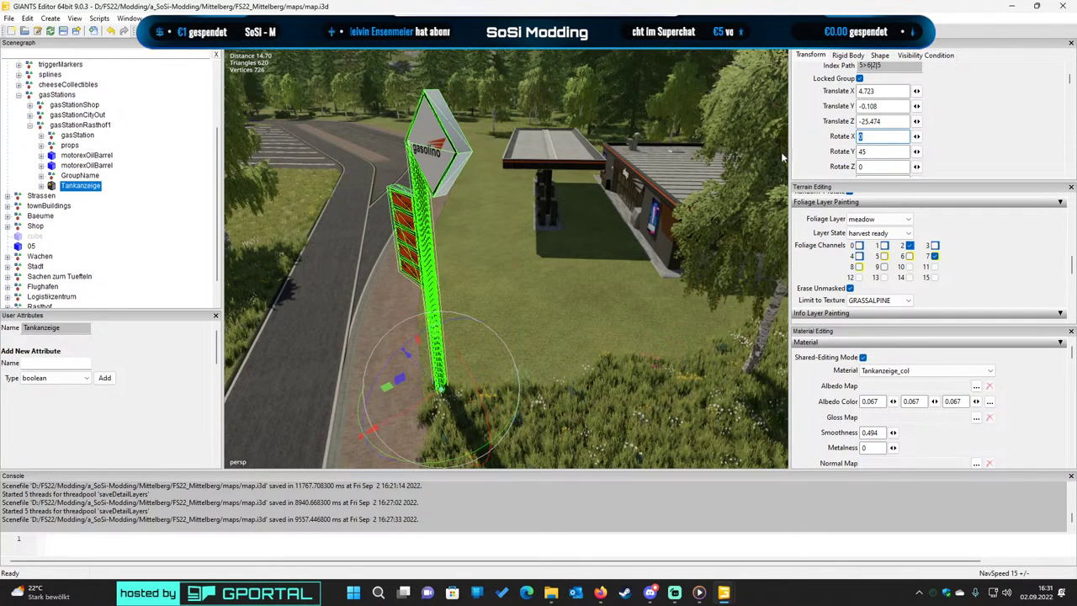
text(-45)
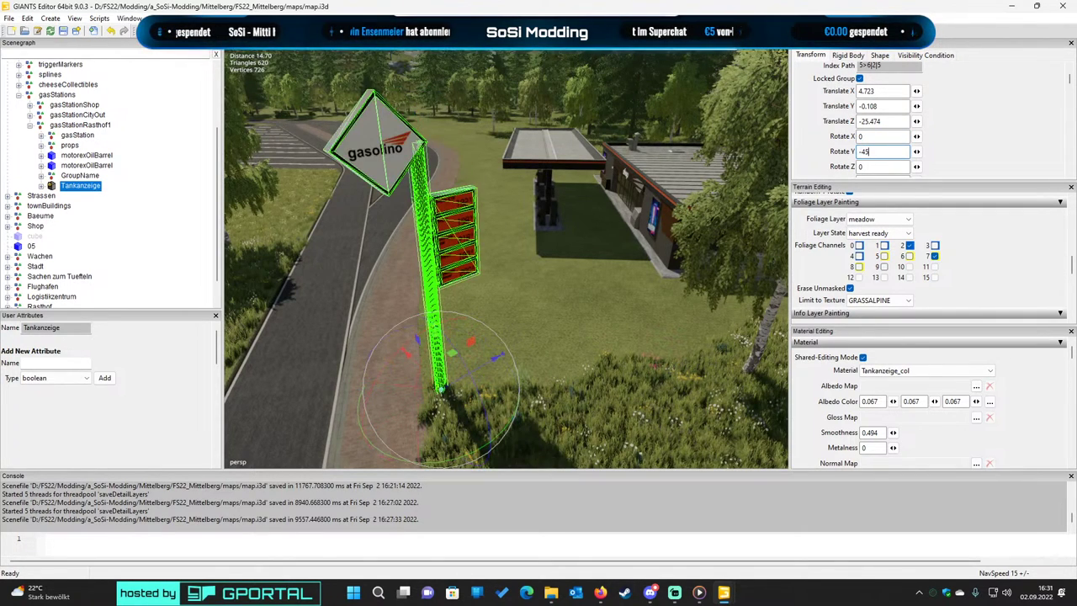
scroll(451, 196, up, 3)
scroll(451, 195, down, 3)
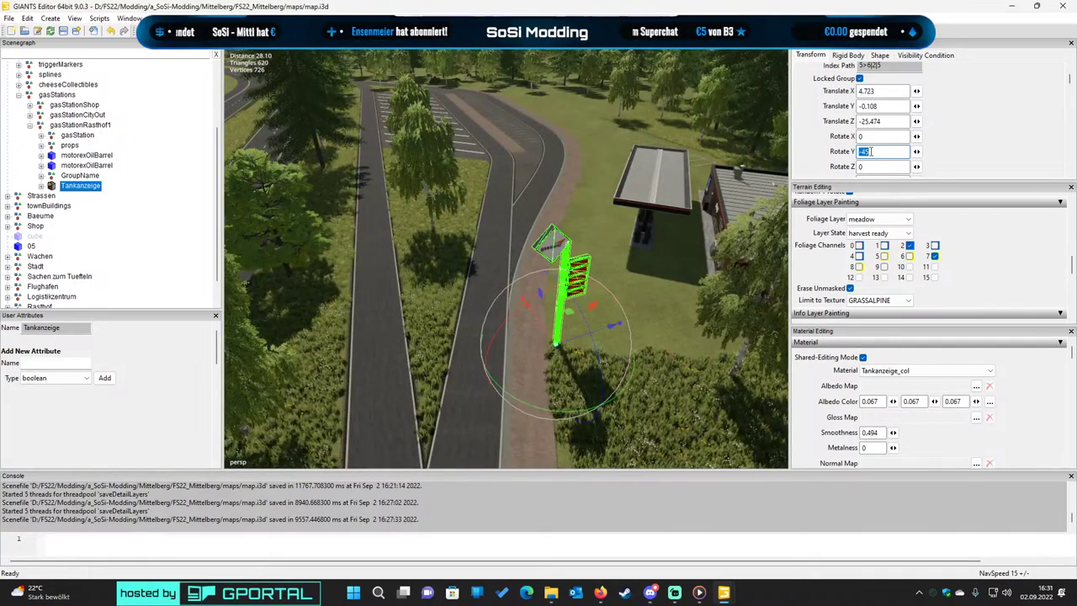
text(-70)
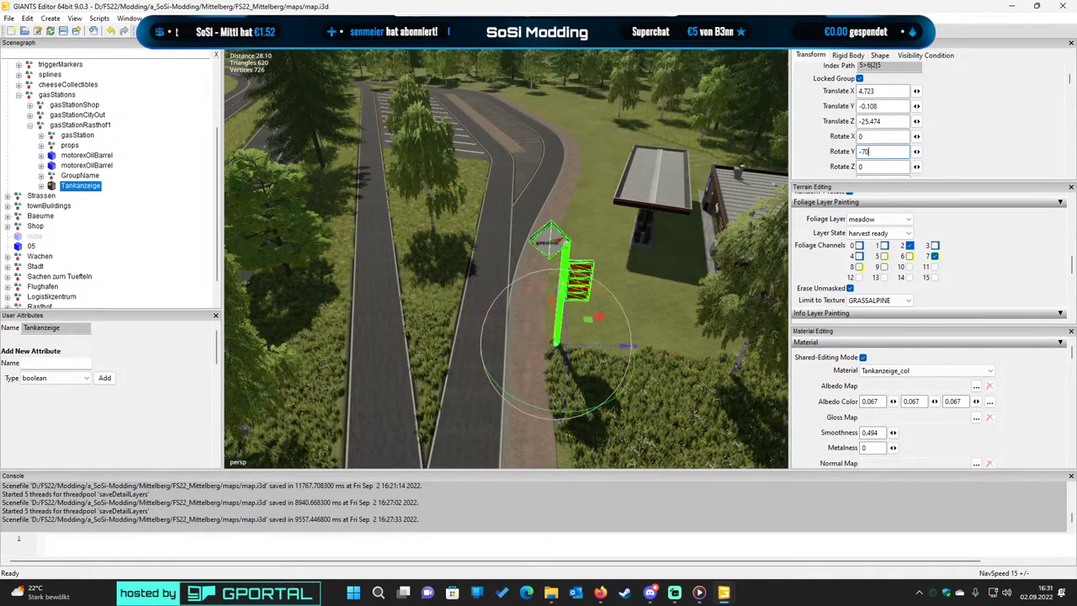
right_drag(552, 195, 754, 244)
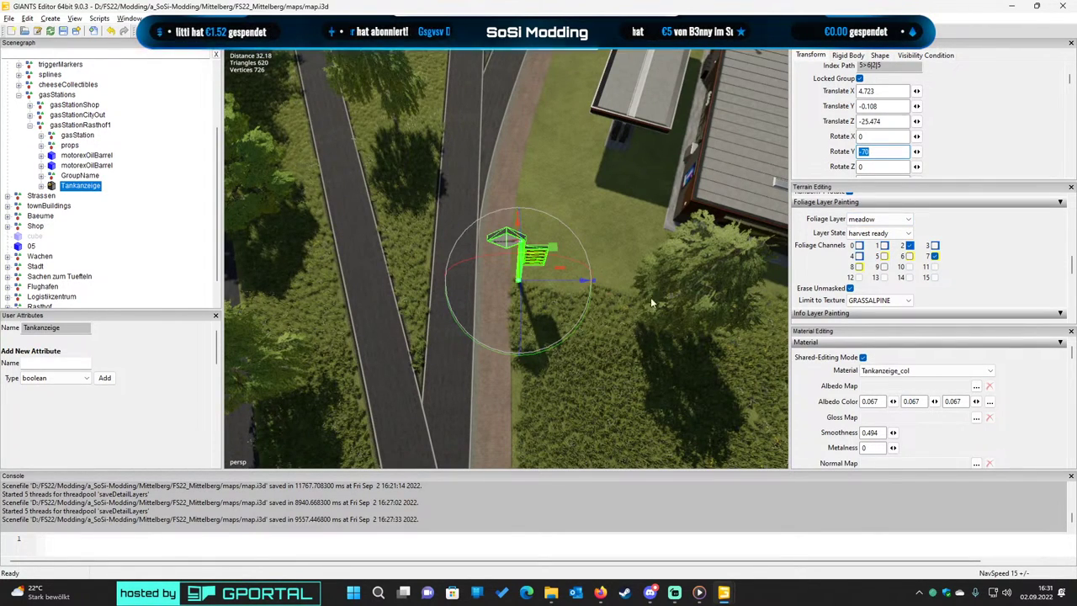
scroll(661, 301, up, 2)
click(883, 151)
key(BackSpace)
text(5)
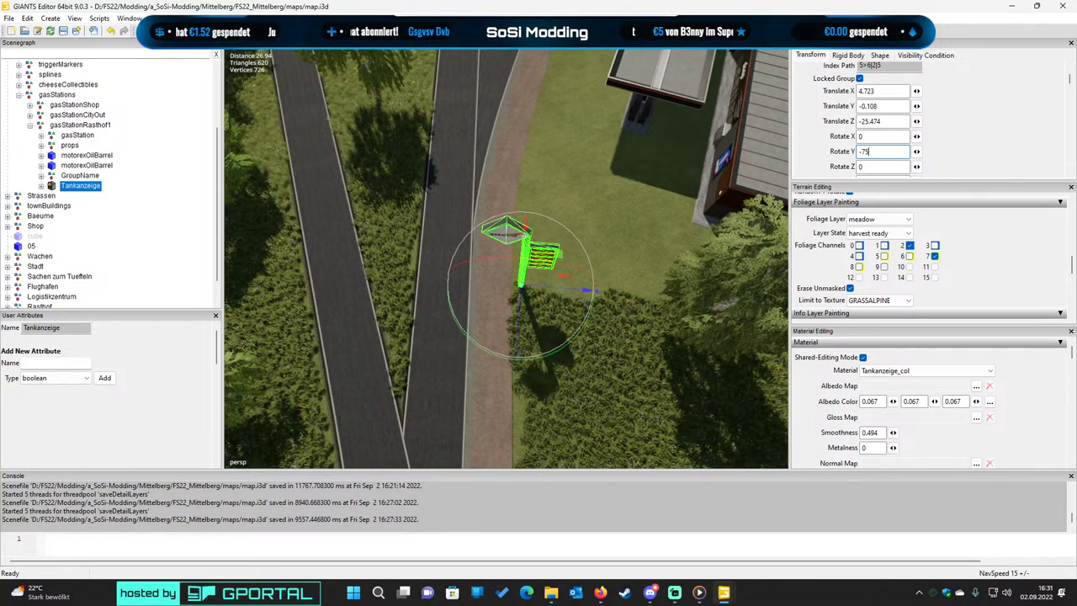
click(179, 181)
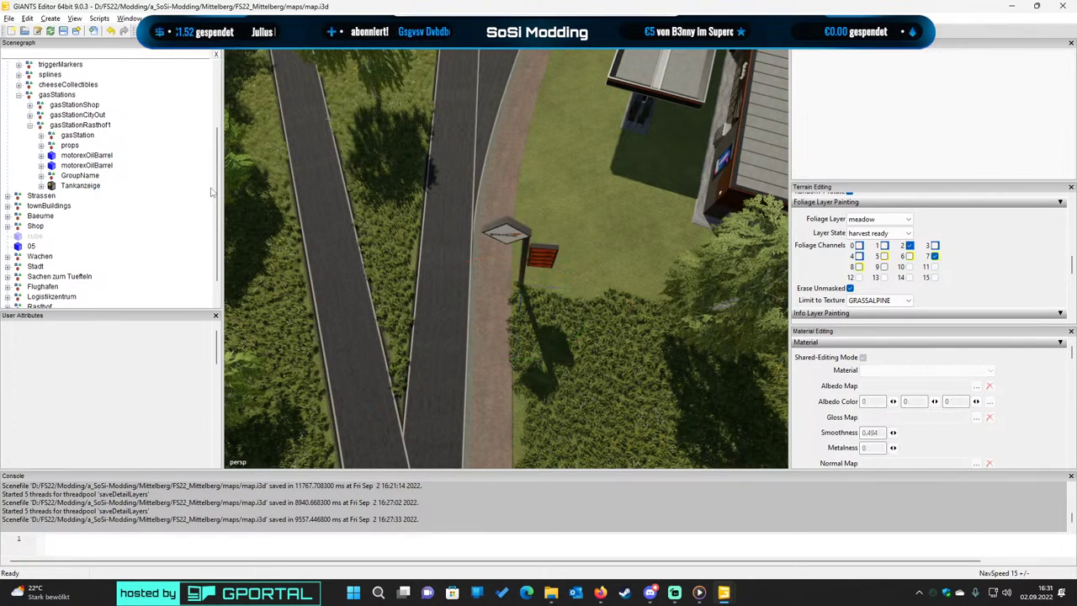
mouse_move(457, 243)
right_down()
mouse_move(471, 194)
mouse_move(572, 206)
mouse_move(483, 278)
right_up()
right_drag(517, 243, 329, 296)
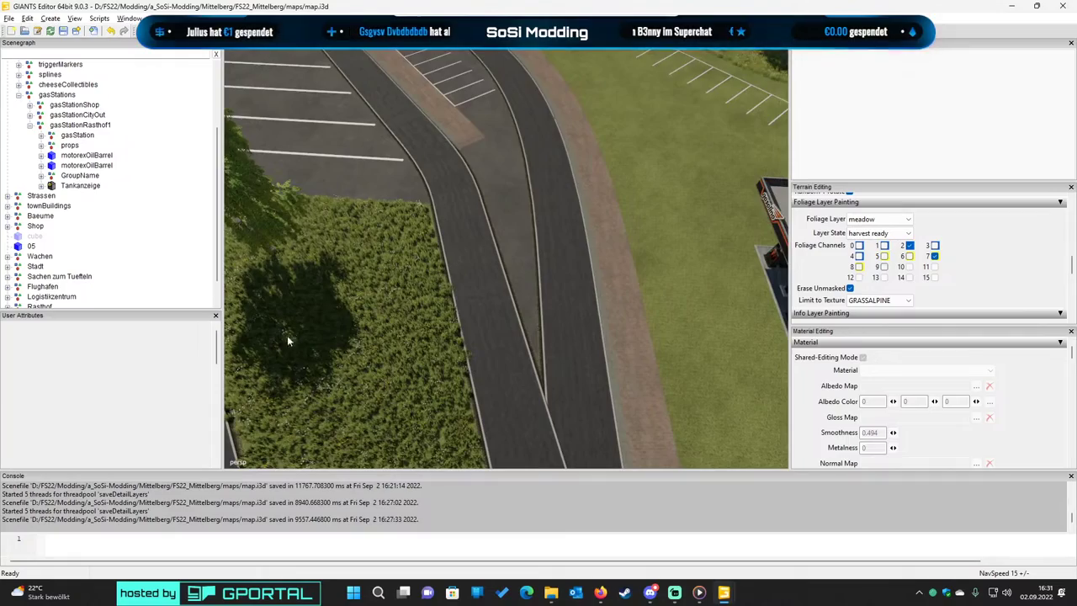
mouse_move(287, 335)
right_down()
mouse_move(668, 261)
mouse_move(509, 205)
mouse_move(419, 219)
mouse_move(526, 174)
mouse_move(374, 212)
right_up()
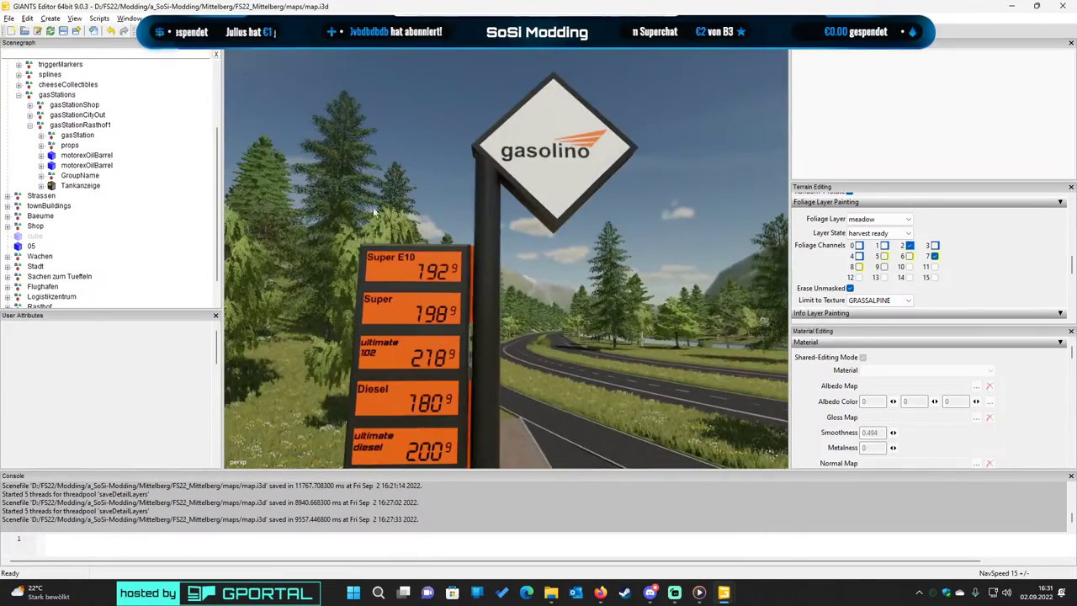
right_drag(548, 216, 542, 225)
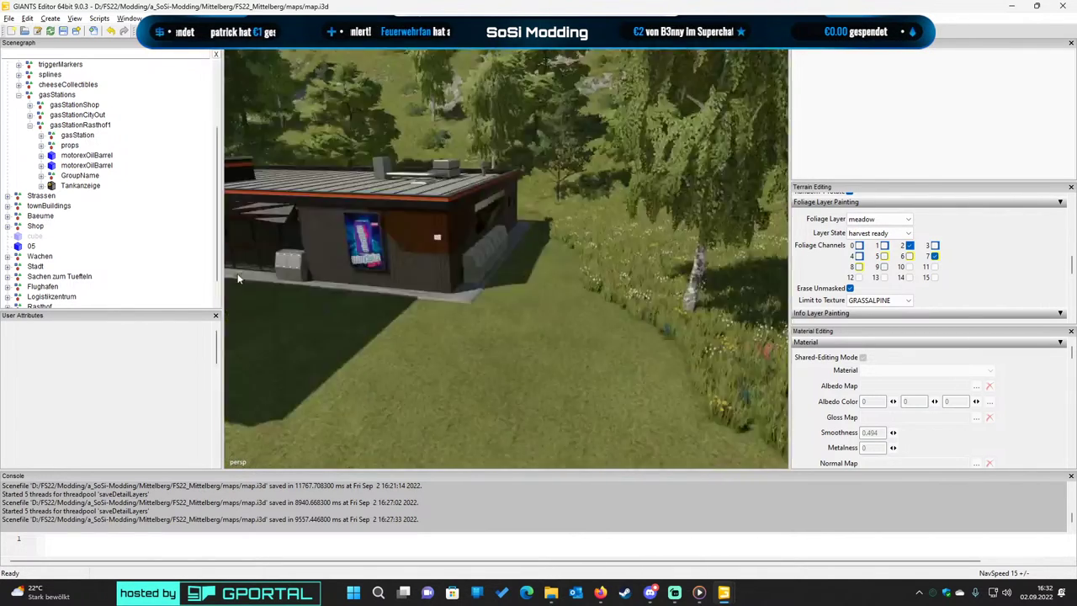
right_drag(537, 203, 528, 274)
scroll(610, 266, down, 3)
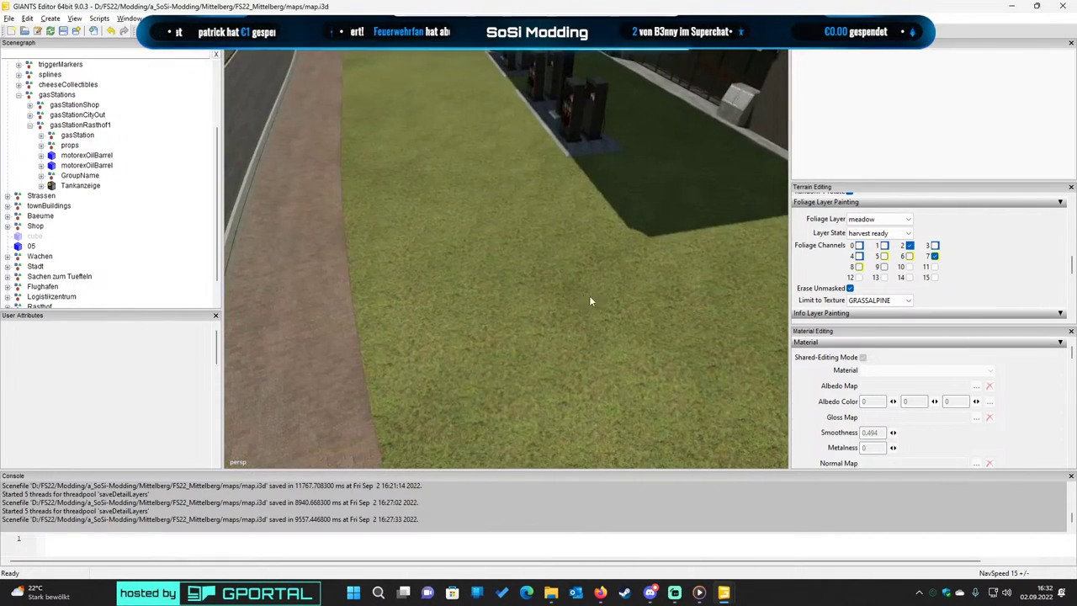
scroll(590, 296, up, 5)
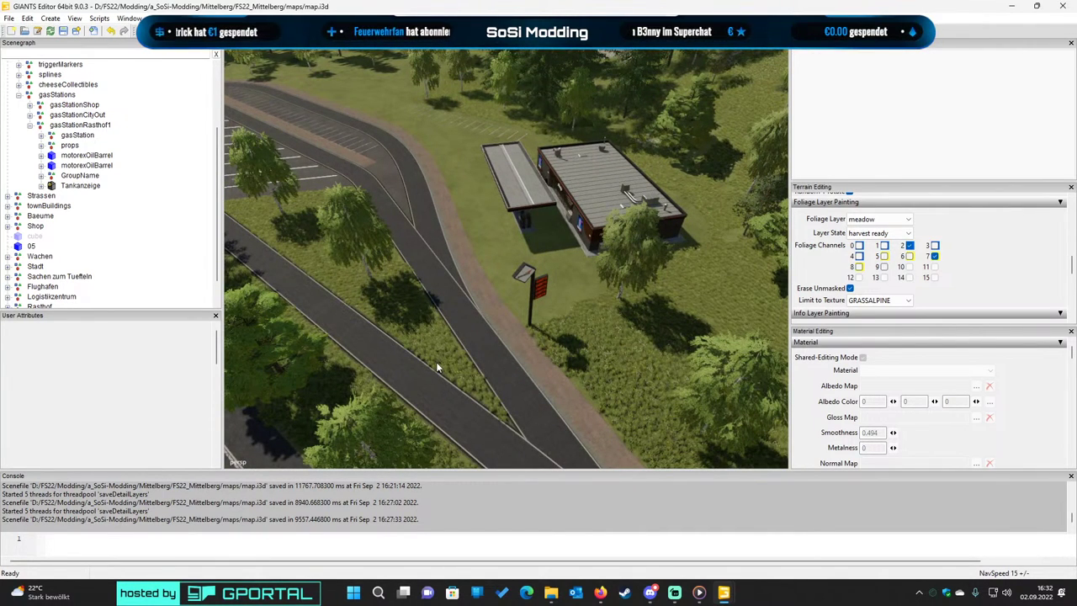
scroll(492, 177, down, 3)
scroll(623, 246, down, 3)
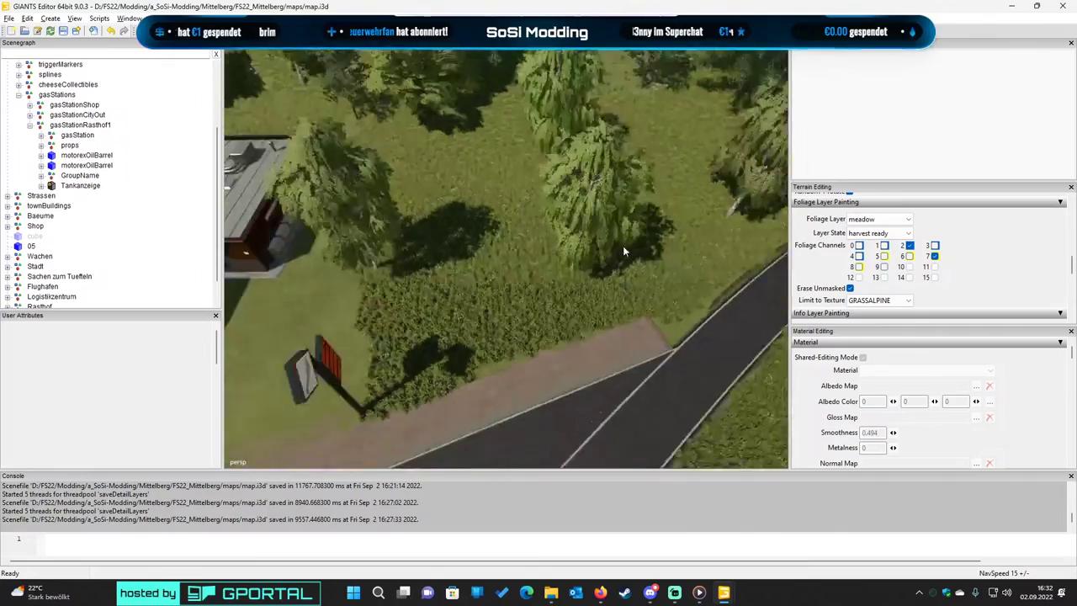
right_drag(623, 245, 303, 53)
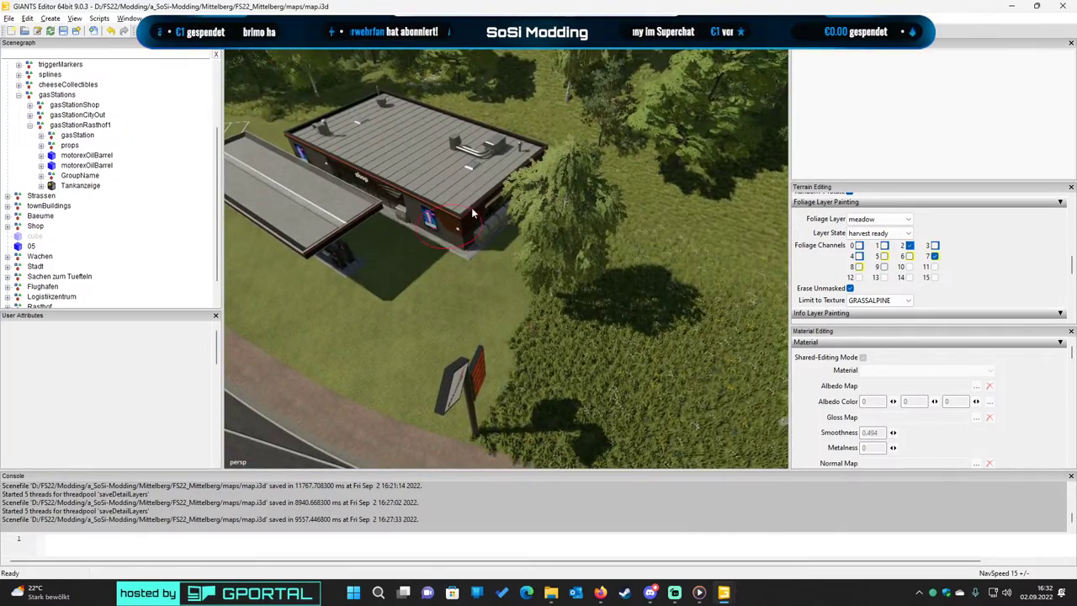
scroll(471, 207, down, 3)
right_drag(443, 167, 558, 180)
scroll(484, 264, up, 3)
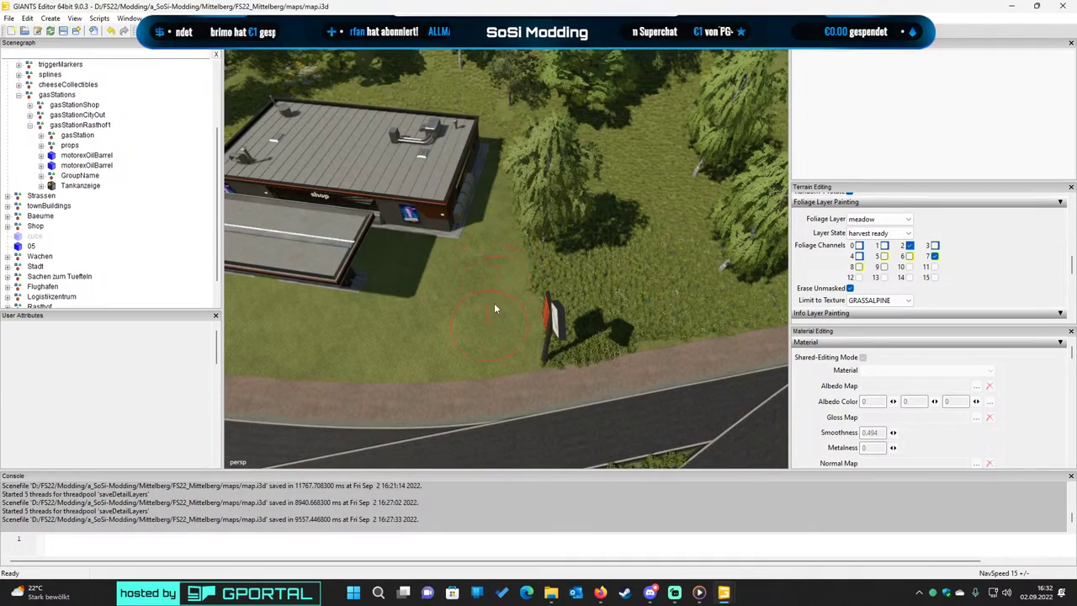
mouse_move(523, 373)
right_down()
mouse_move(595, 174)
mouse_move(404, 295)
mouse_move(518, 227)
right_up()
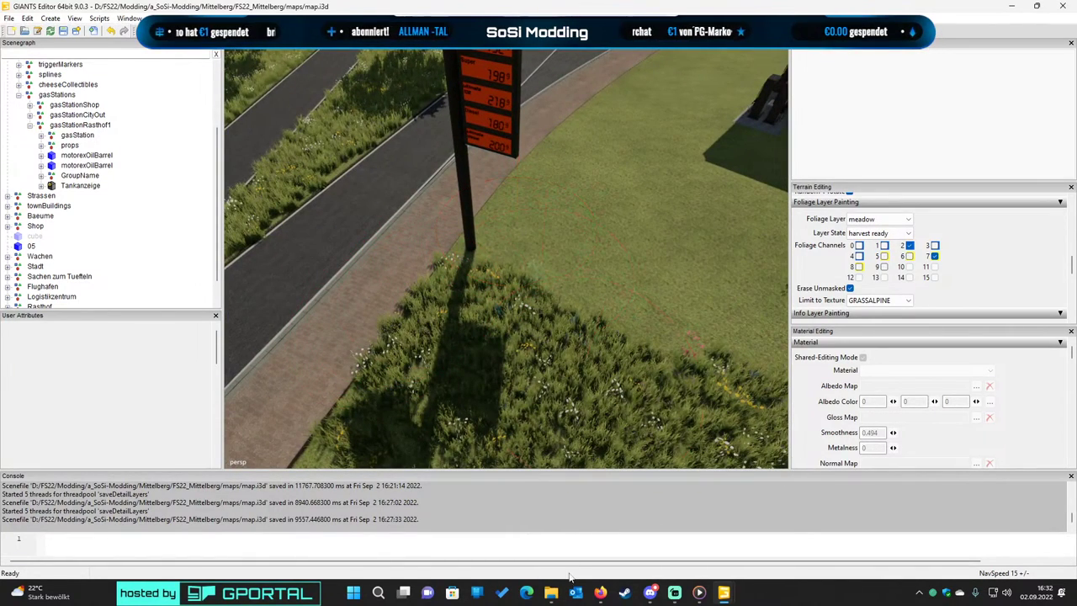
click(551, 593)
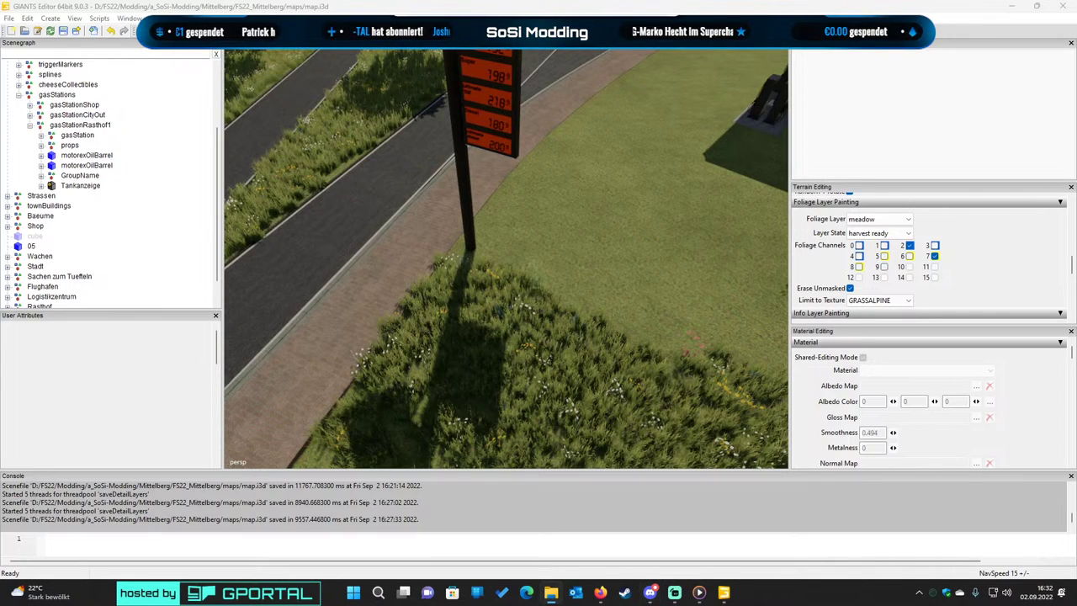
key(alt+Tab)
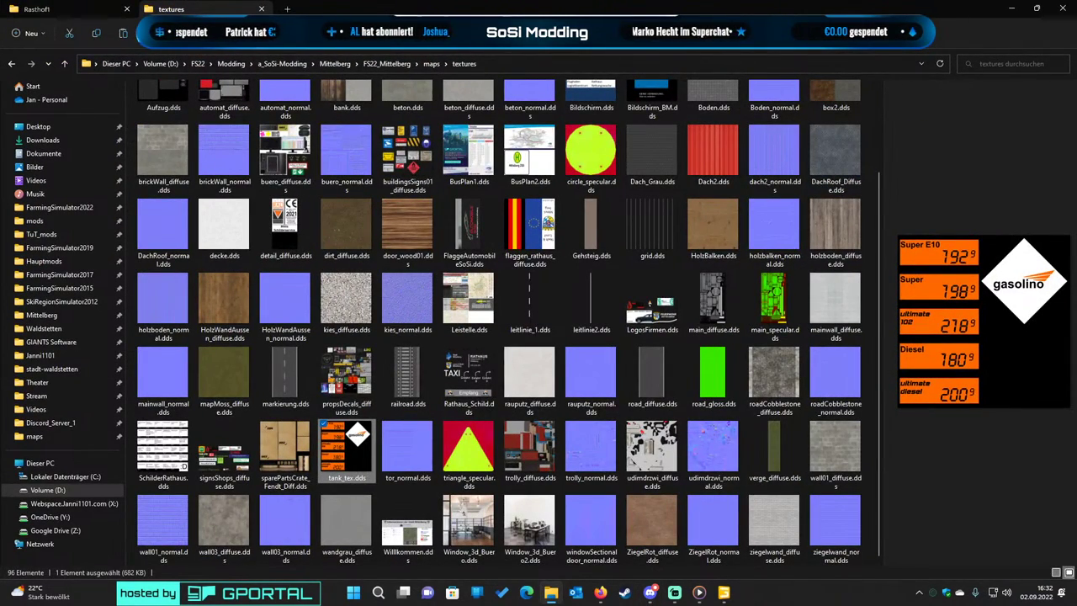
click(651, 593)
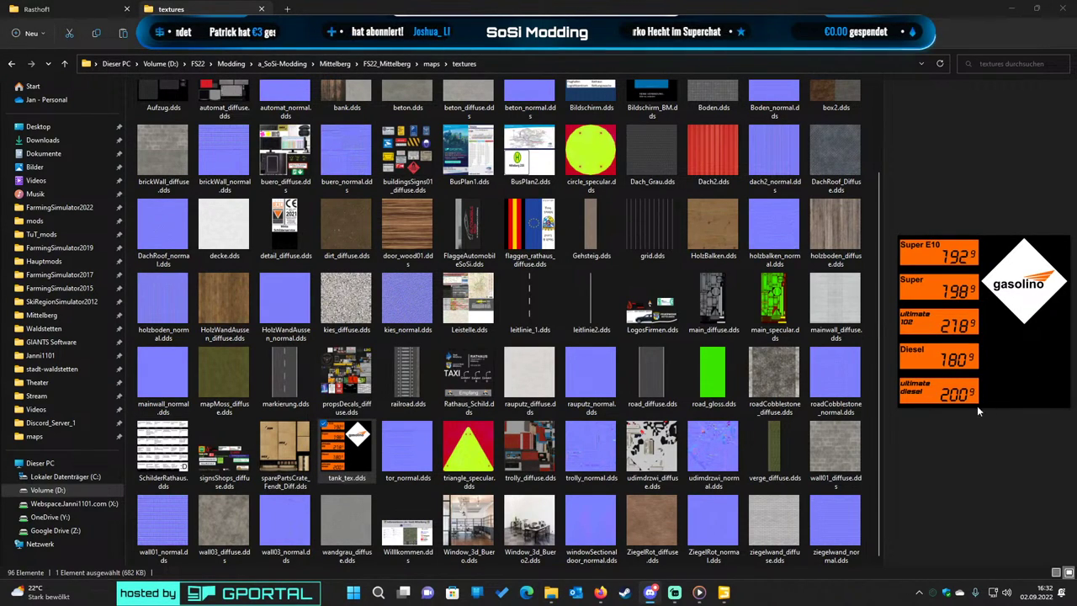
key(super+shift+Right)
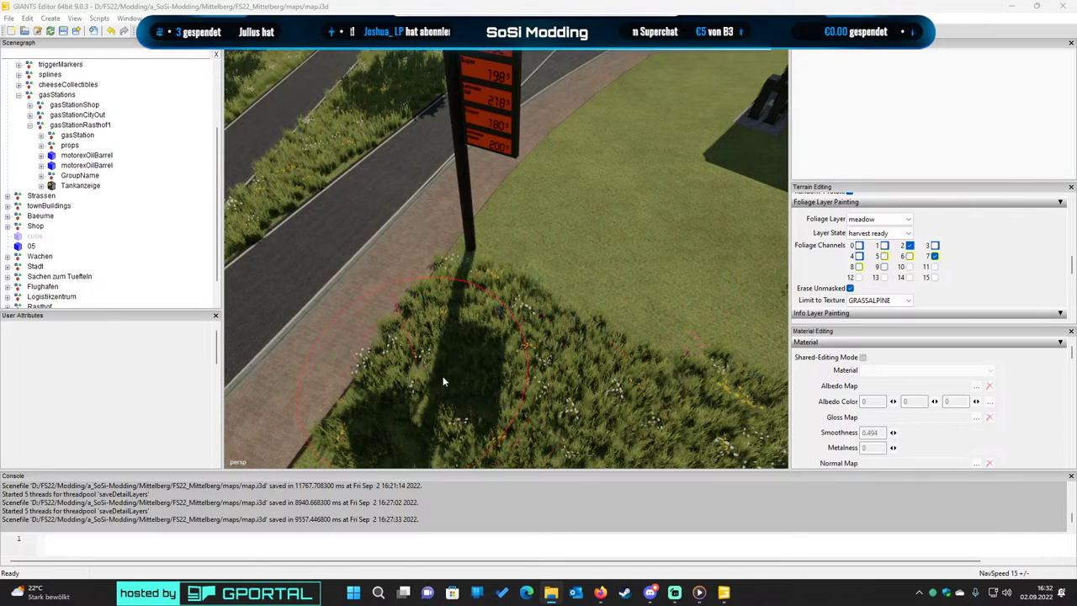
Step: Select CONCRETE as the terrain texture layer to paint near the price sign
mouse_move(443, 380)
right_down()
mouse_move(751, 319)
mouse_move(629, 354)
mouse_move(494, 337)
right_up()
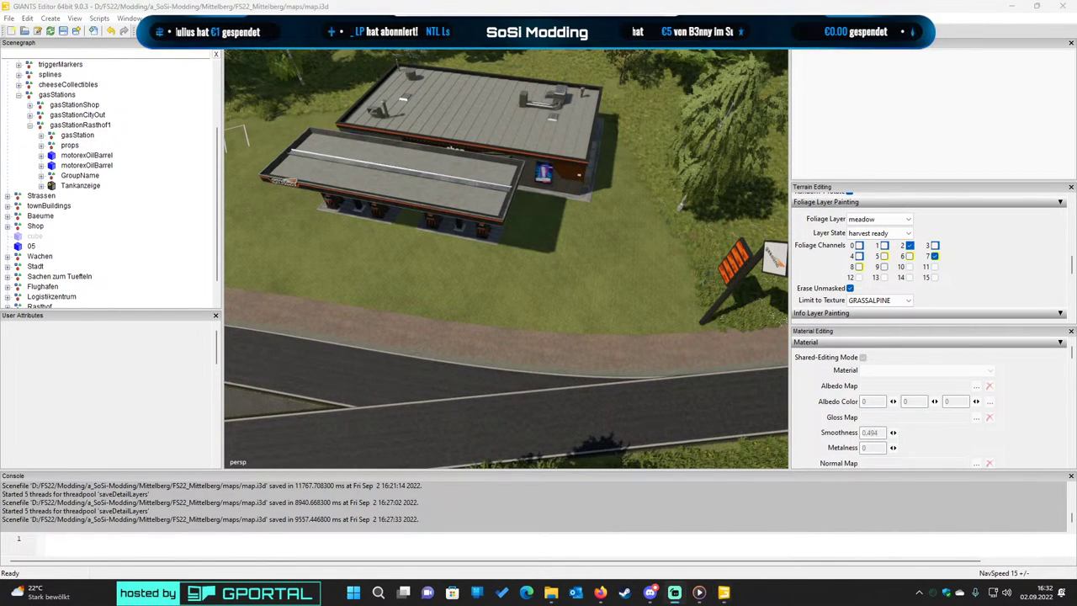
scroll(833, 240, up, 1)
scroll(833, 241, up, 1)
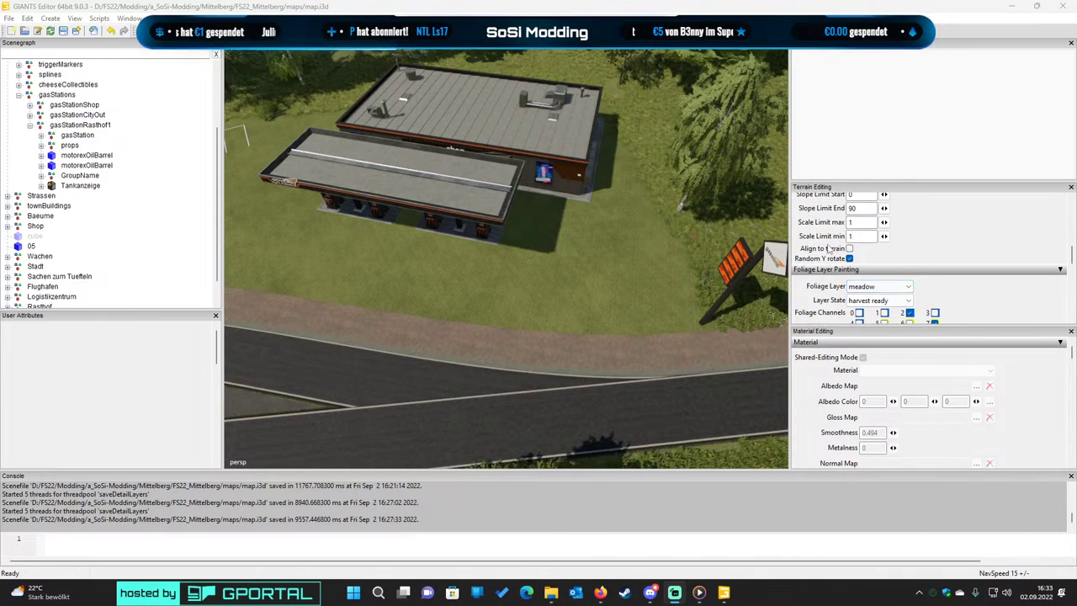
scroll(836, 242, up, 2)
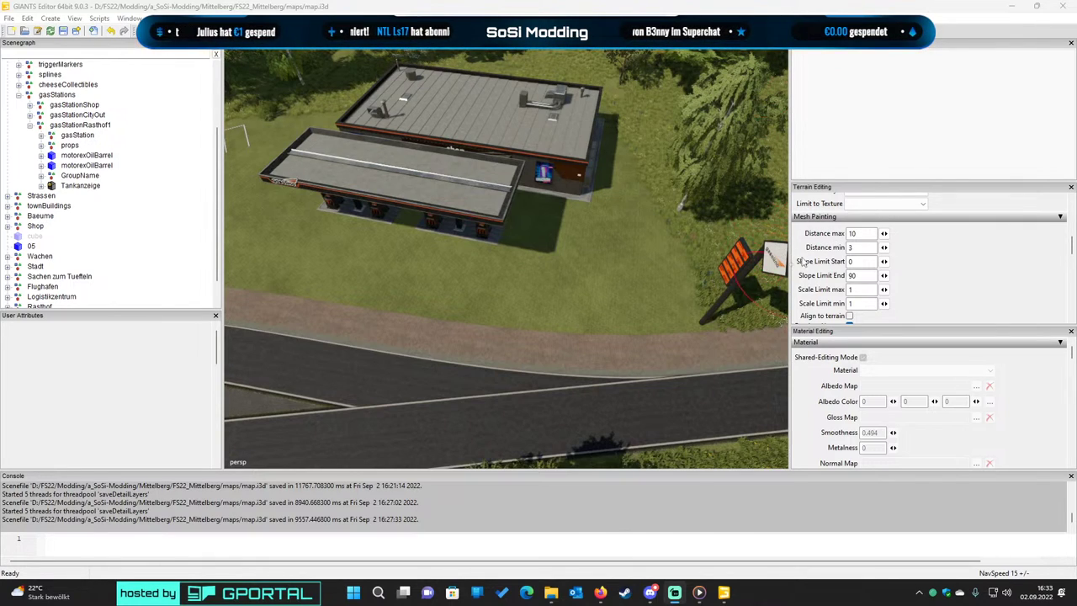
scroll(829, 261, up, 1)
click(871, 224)
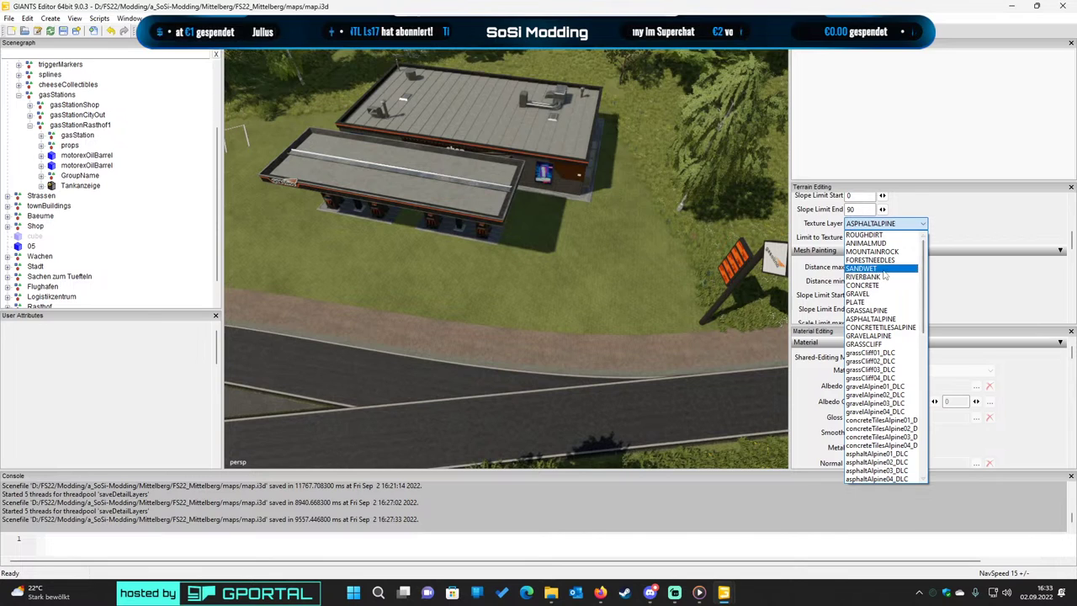
click(867, 286)
Step: Paint concrete over the grass beside the shop, extending it up toward the building
right_drag(533, 304, 505, 270)
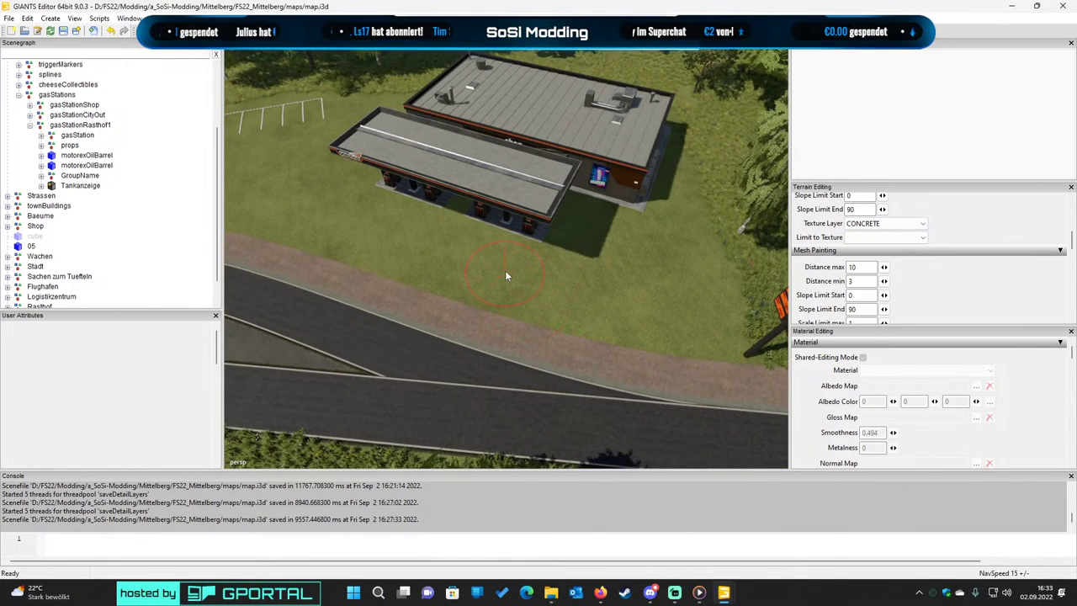
drag(507, 276, 608, 296)
scroll(621, 291, up, 5)
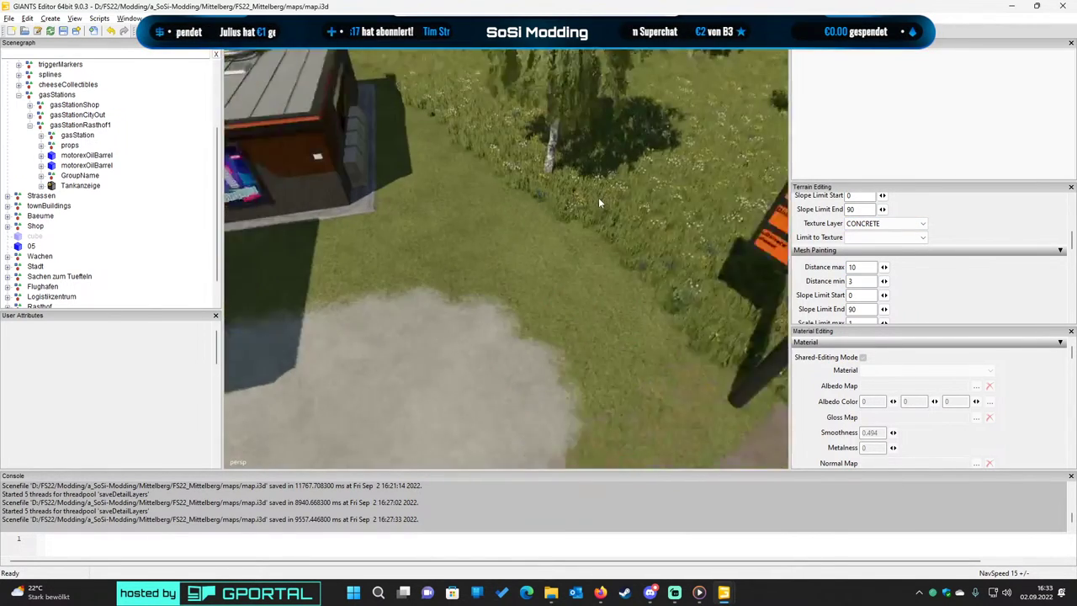
right_drag(598, 197, 584, 233)
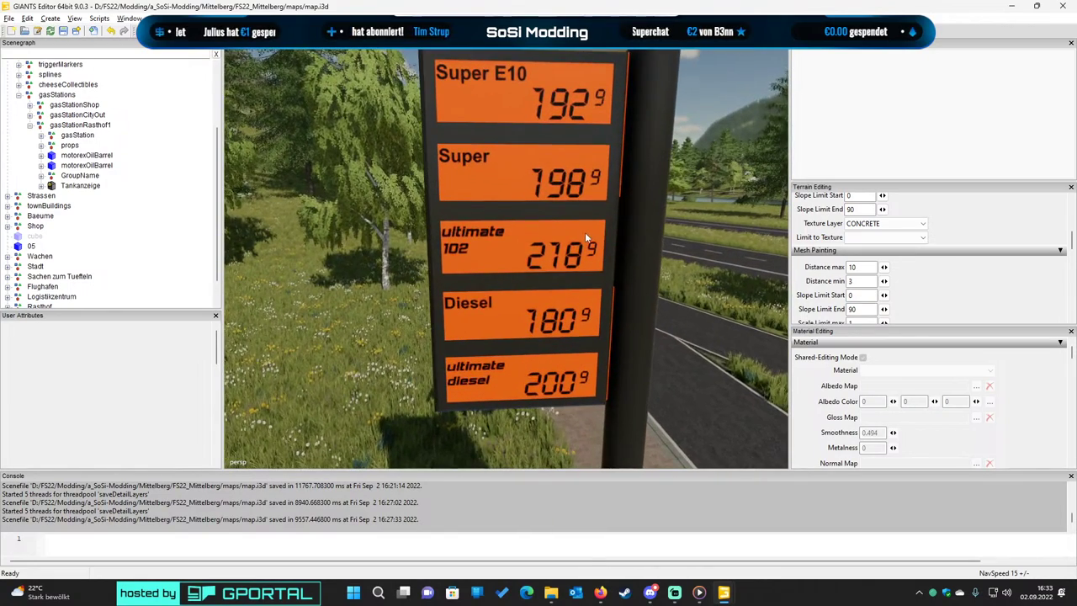
right_drag(559, 229, 493, 317)
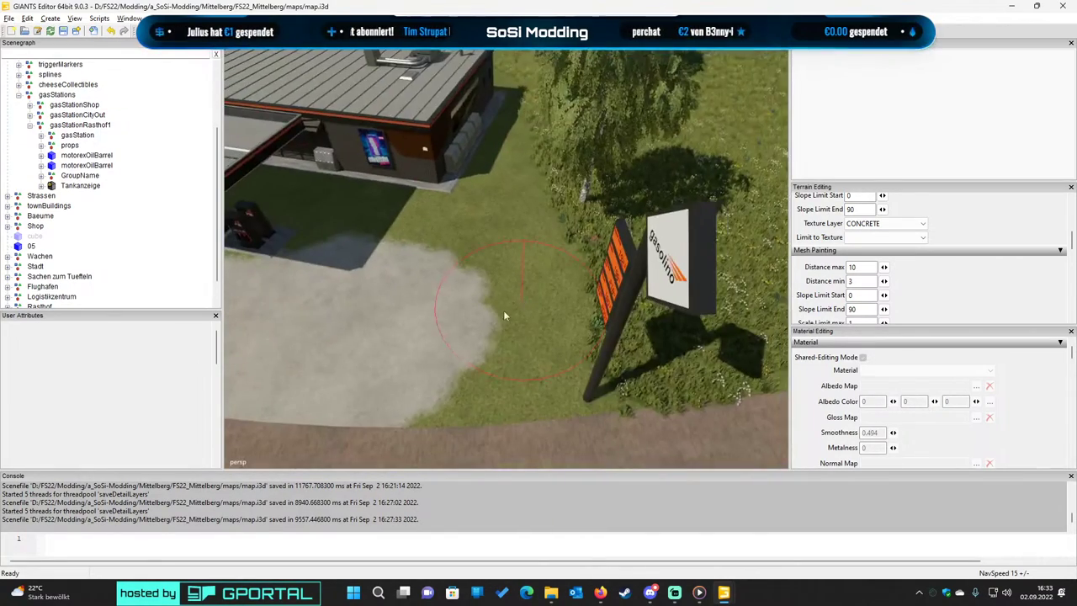
drag(494, 320, 524, 321)
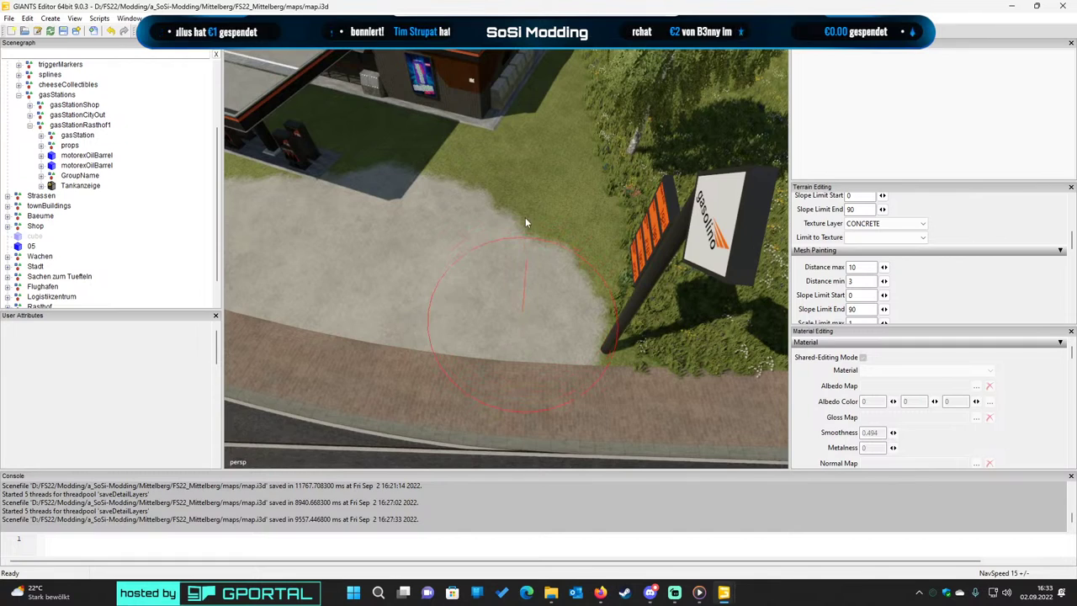
drag(525, 221, 523, 140)
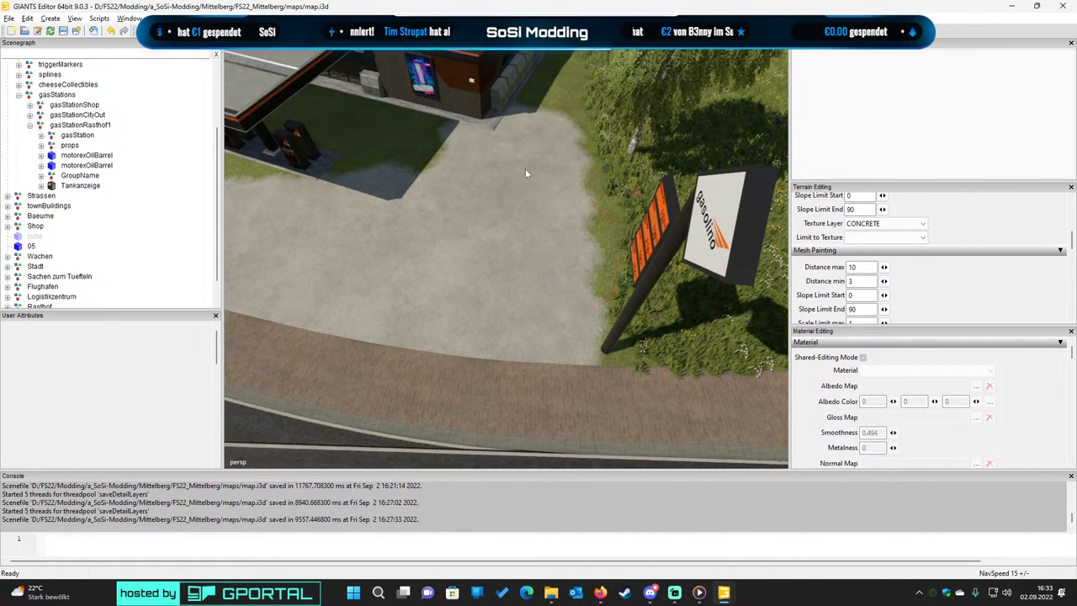
drag(529, 183, 548, 209)
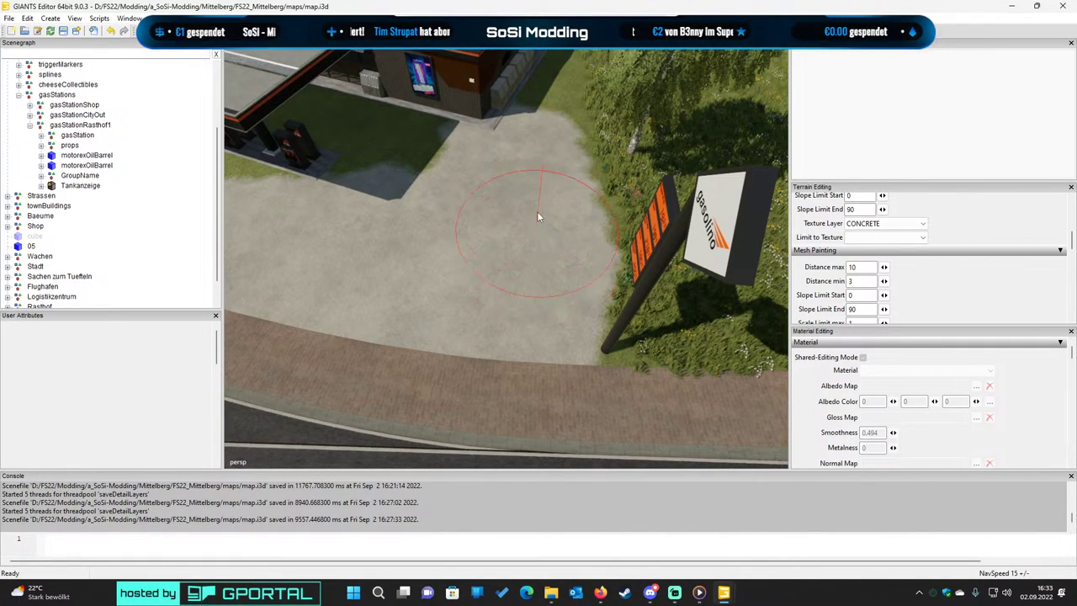
scroll(535, 227, up, 3)
scroll(571, 185, up, 3)
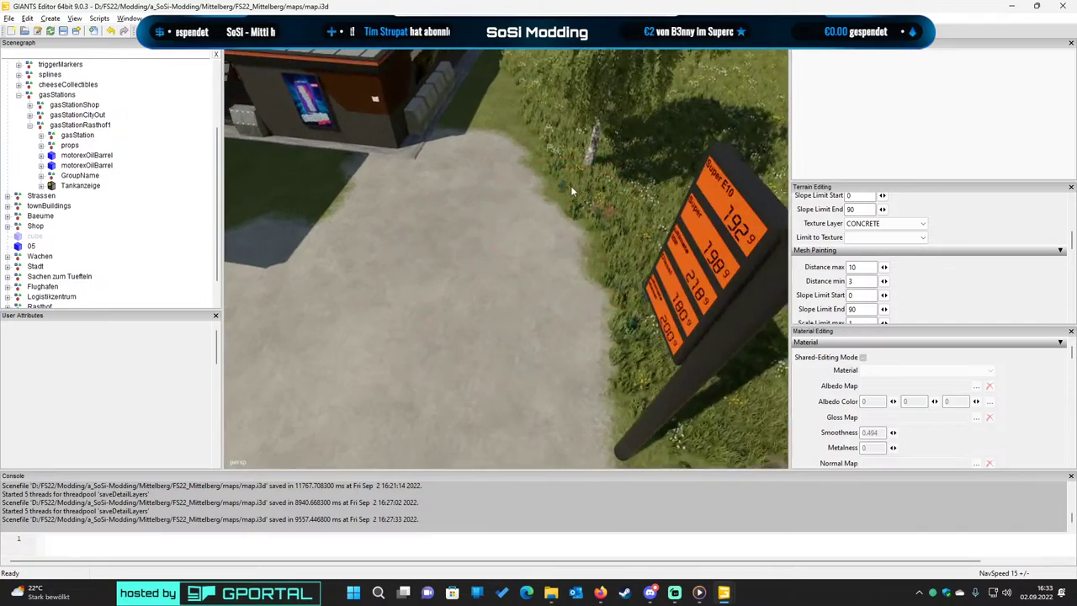
scroll(590, 190, up, 3)
scroll(613, 195, up, 3)
scroll(677, 147, up, 3)
scroll(676, 148, down, 3)
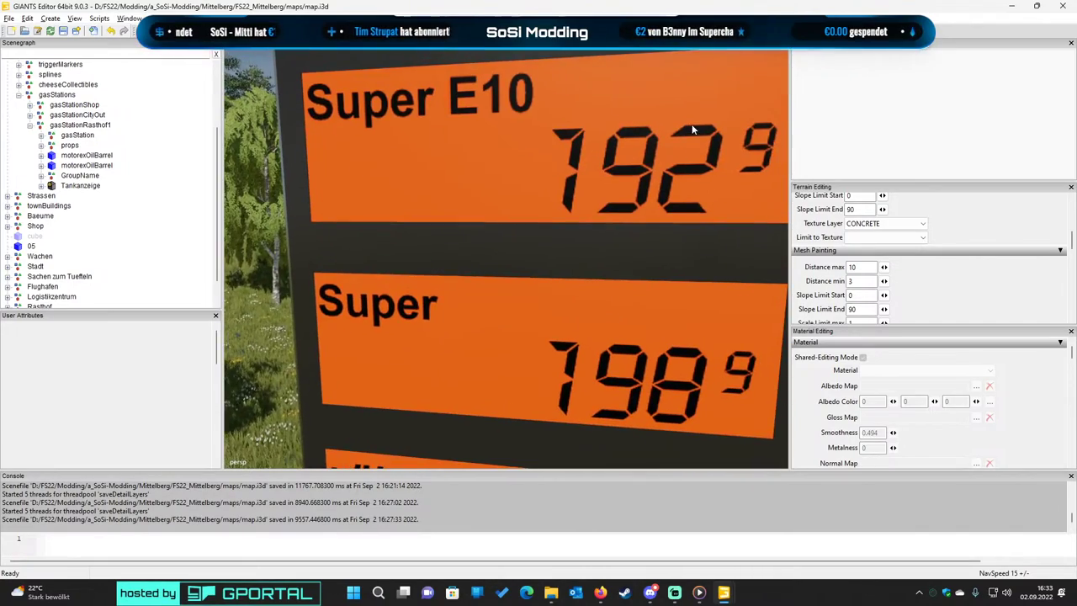
scroll(566, 199, down, 5)
scroll(557, 229, down, 3)
scroll(538, 245, up, 3)
scroll(524, 258, down, 6)
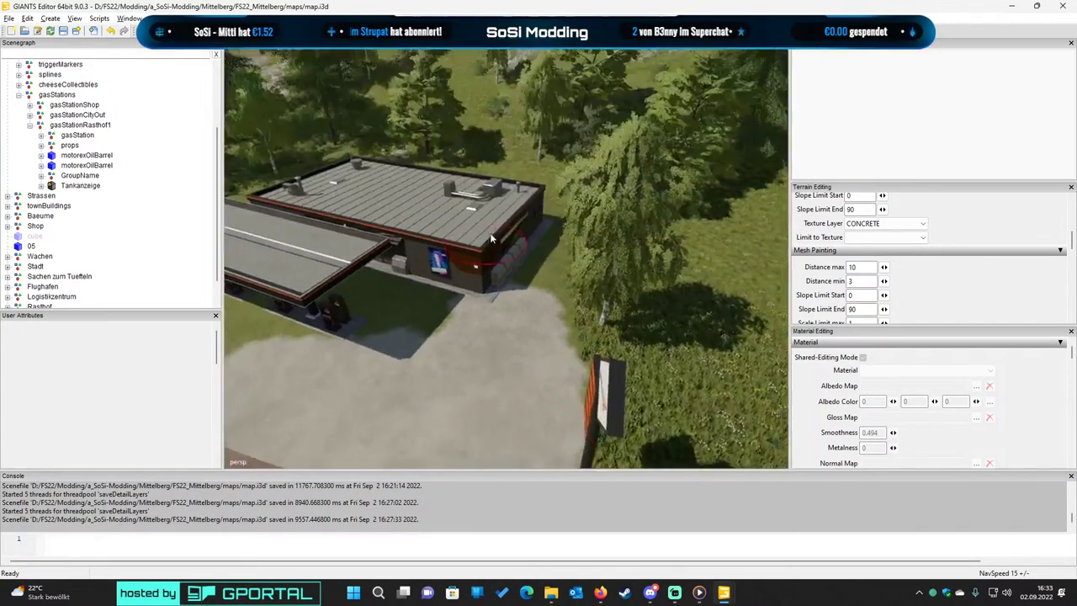
scroll(537, 196, up, 2)
scroll(545, 246, up, 3)
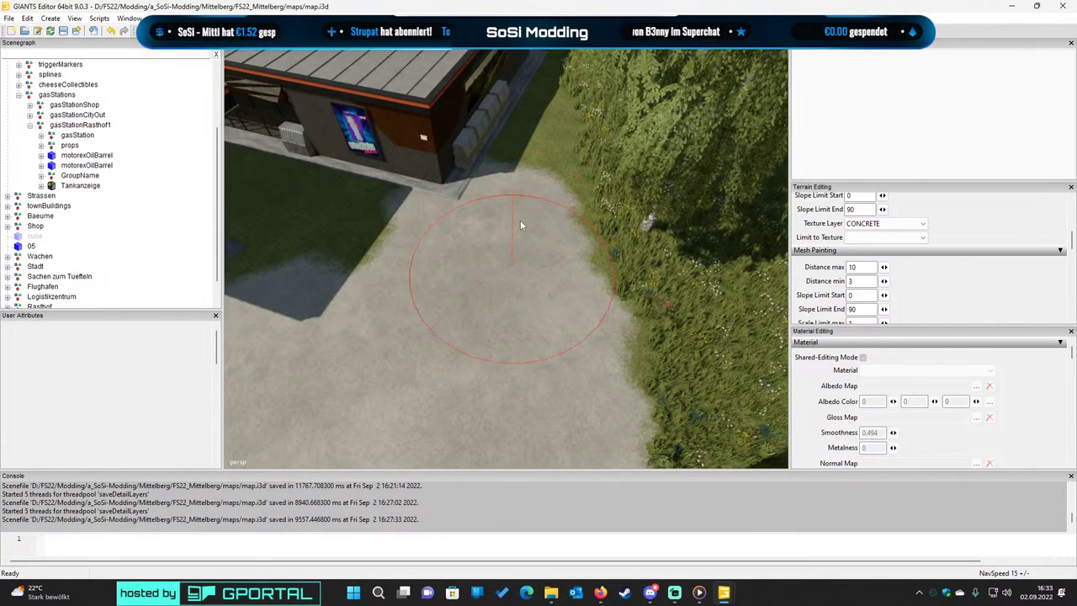
scroll(413, 221, down, 3)
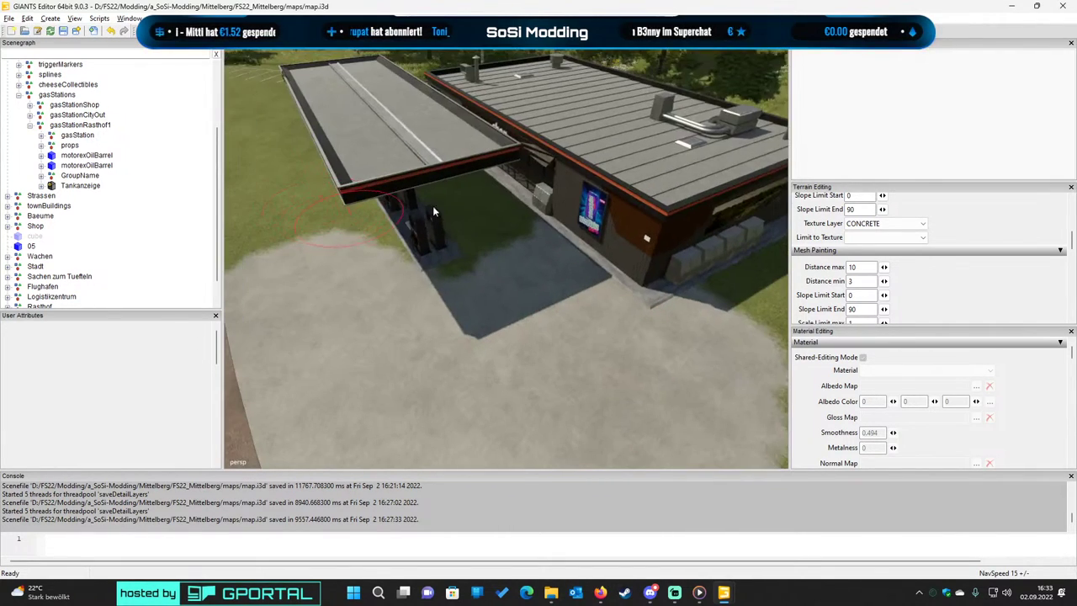
scroll(422, 197, up, 3)
scroll(429, 193, down, 3)
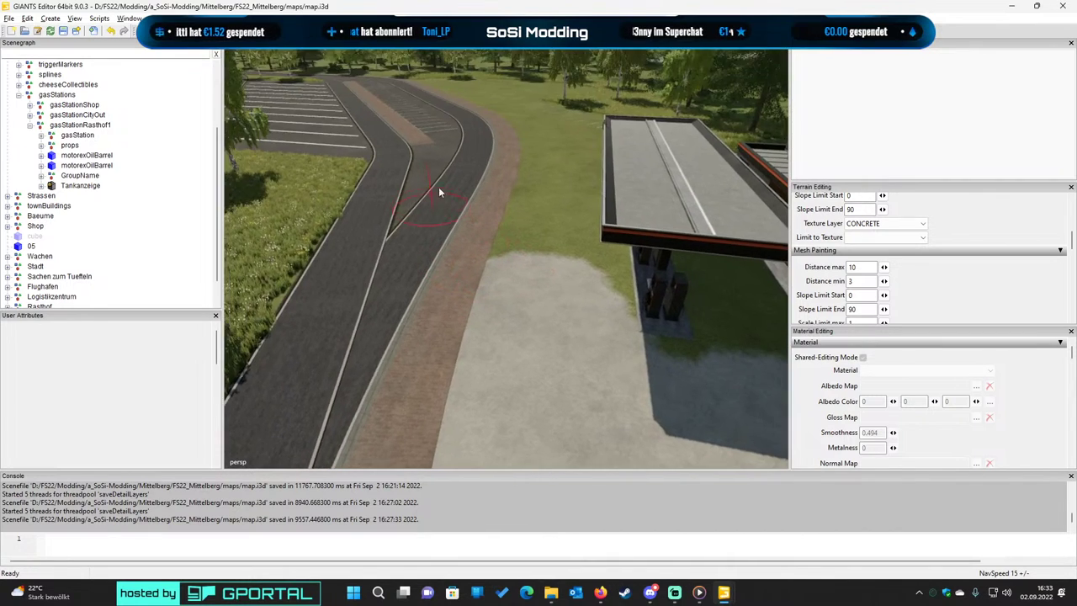
scroll(508, 224, up, 3)
Step: Paint a concrete strip from the canopy down to the road, redoing one undone stroke
mouse_move(543, 343)
middle_down()
mouse_move(605, 317)
mouse_move(599, 365)
middle_up()
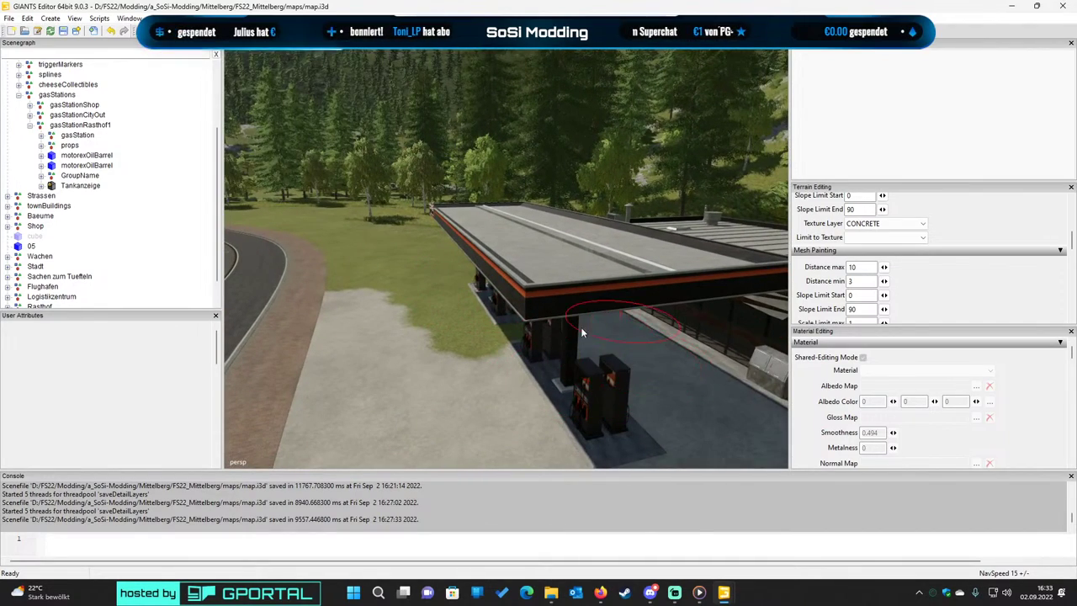
mouse_move(599, 365)
middle_down()
mouse_move(532, 226)
mouse_move(513, 320)
mouse_move(491, 201)
middle_up()
drag(491, 202, 558, 224)
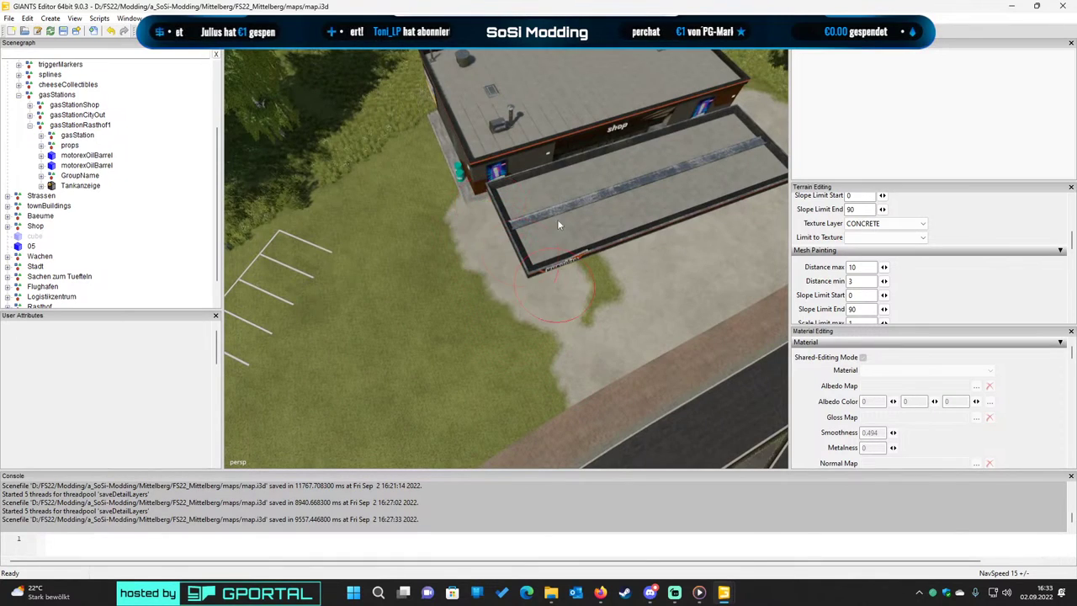
mouse_move(606, 287)
middle_down()
mouse_move(501, 328)
mouse_move(499, 308)
mouse_move(540, 327)
mouse_move(540, 299)
middle_up()
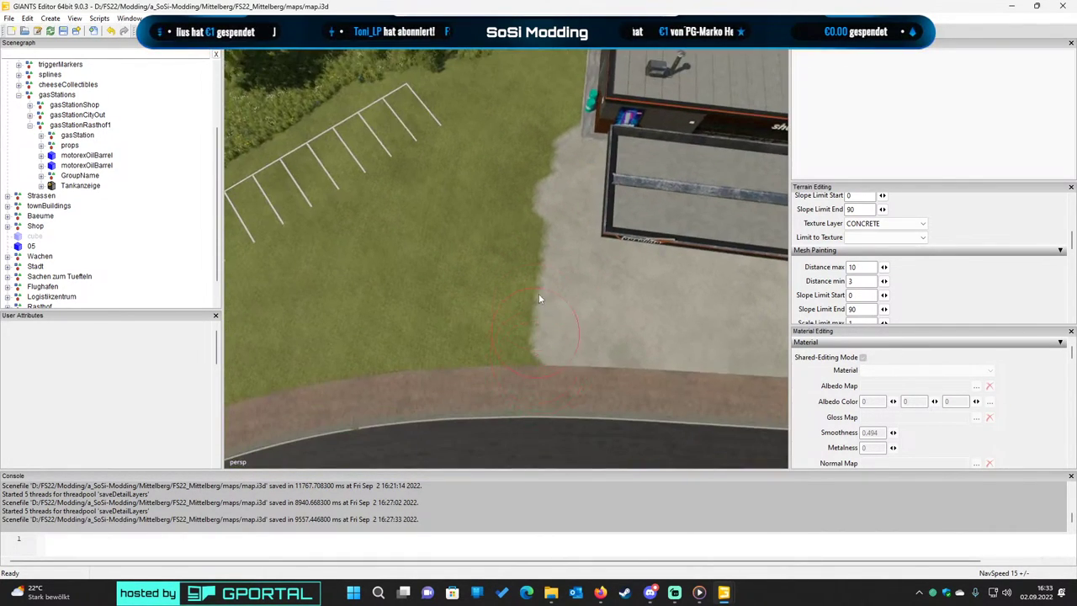
drag(527, 208, 505, 345)
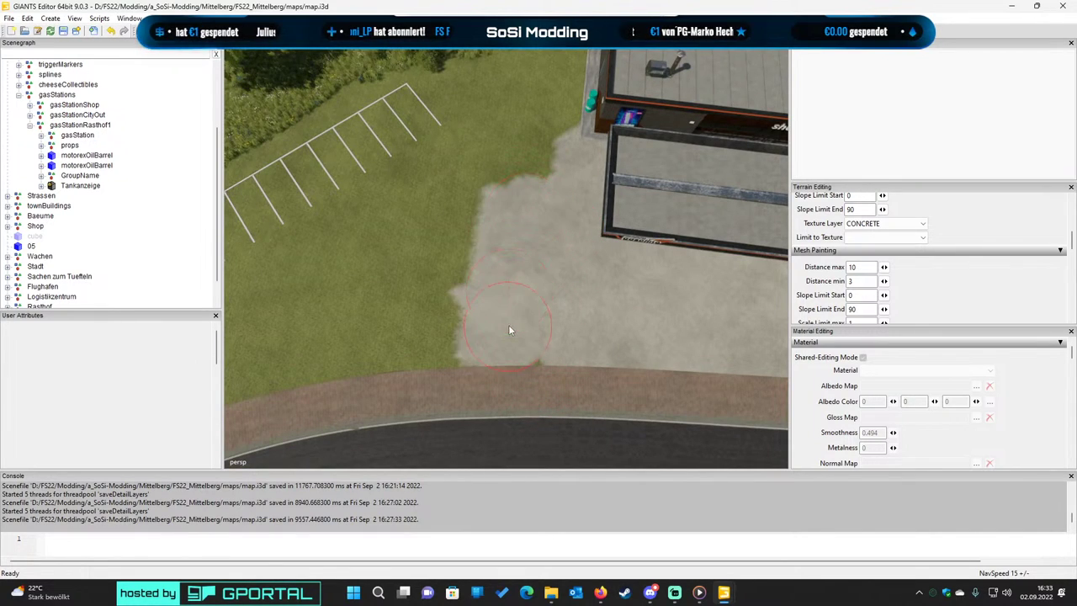
click(110, 32)
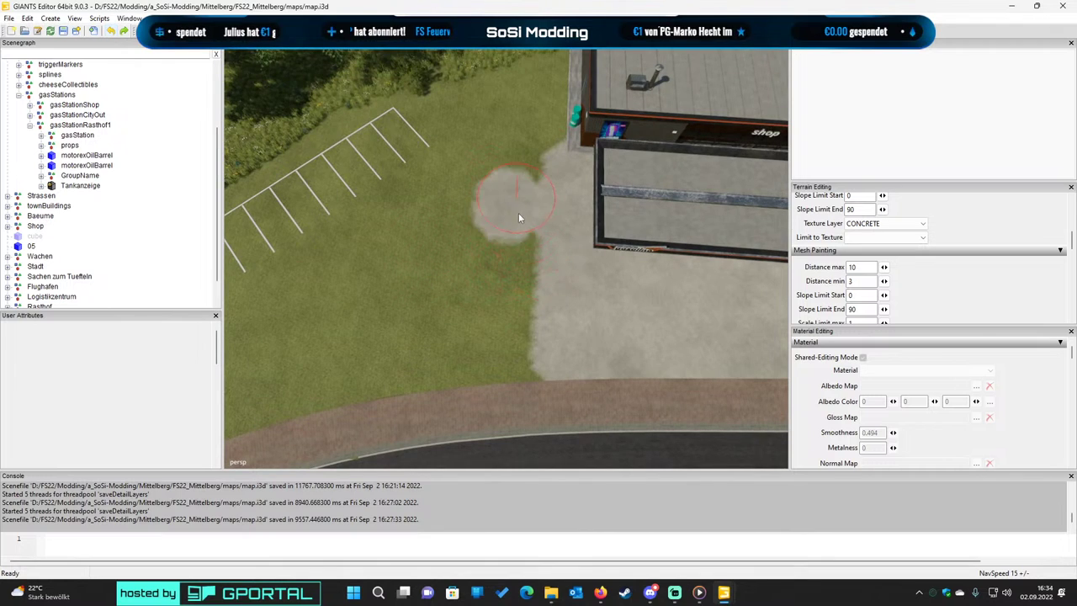
drag(519, 198, 517, 340)
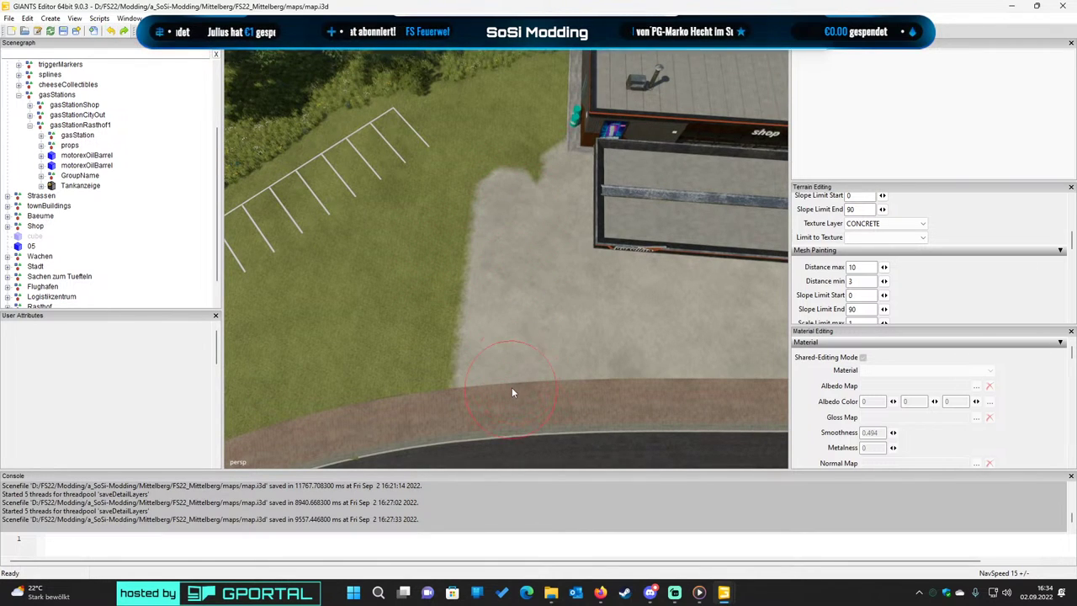
mouse_move(512, 388)
right_down()
mouse_move(518, 176)
mouse_move(605, 262)
mouse_move(536, 318)
mouse_move(690, 357)
mouse_move(578, 304)
mouse_move(525, 303)
right_up()
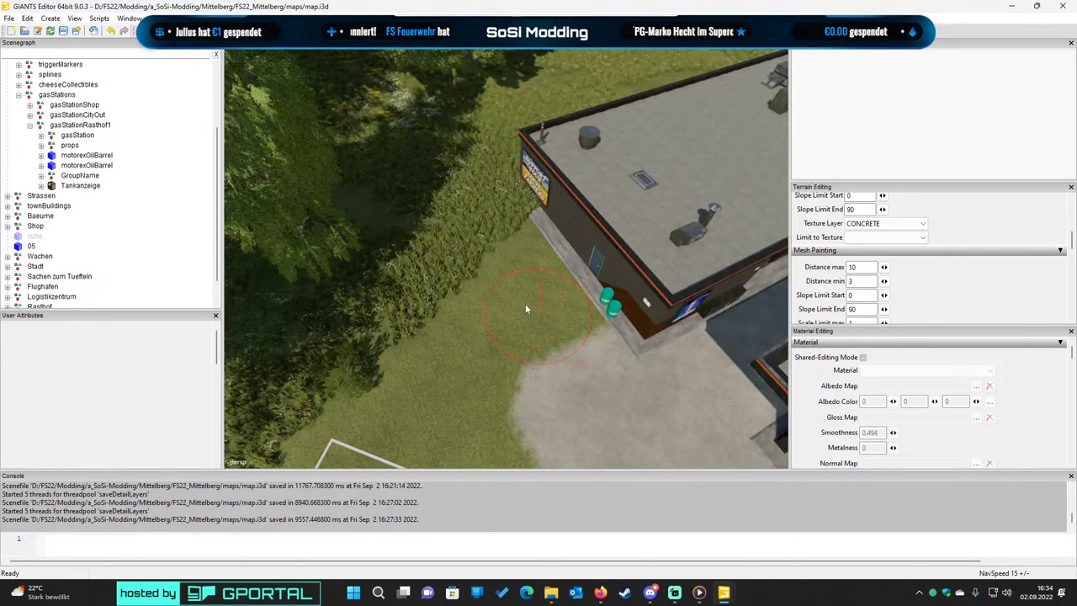
Step: Try concrete patches on the grass beside the building, undoing the unwanted strokes
drag(525, 303, 533, 343)
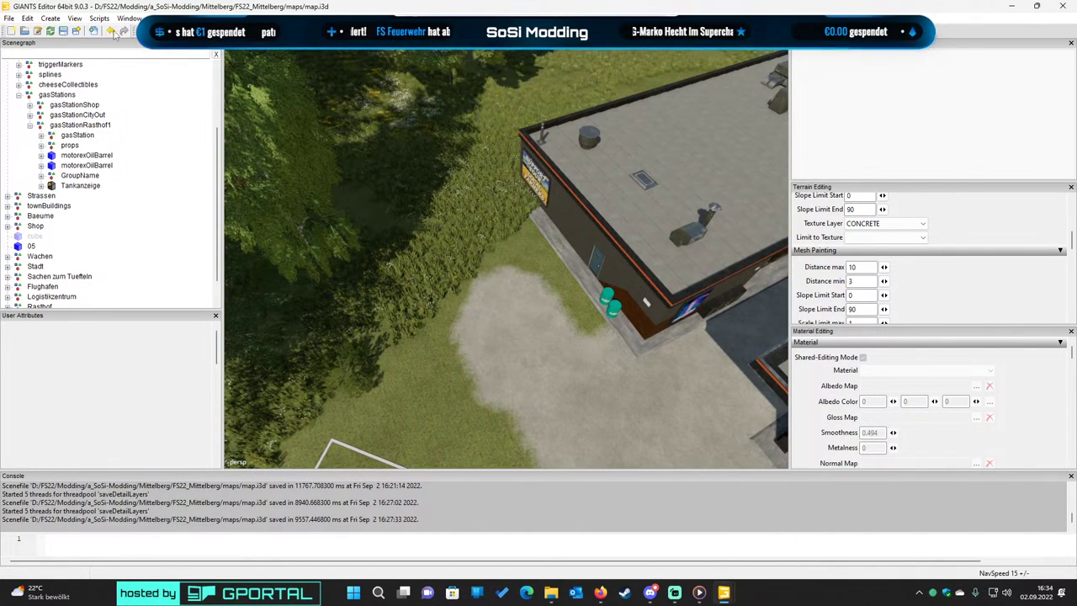
key(ctrl+z)
mouse_move(587, 317)
mouse_down()
mouse_move(489, 264)
mouse_move(518, 336)
mouse_move(472, 387)
mouse_move(499, 271)
mouse_up()
click(110, 32)
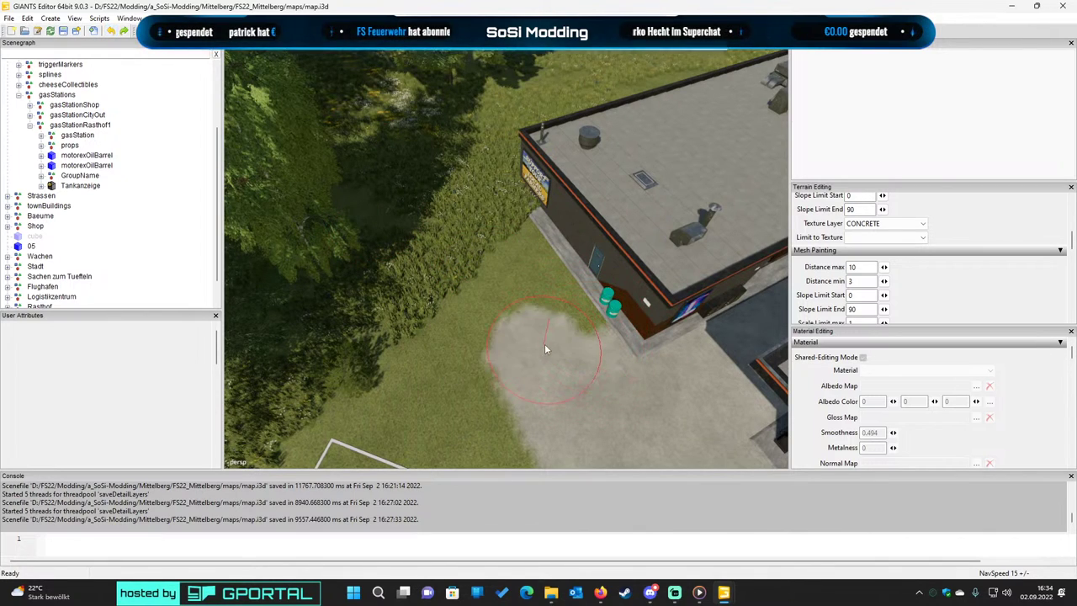
key(ctrl+z)
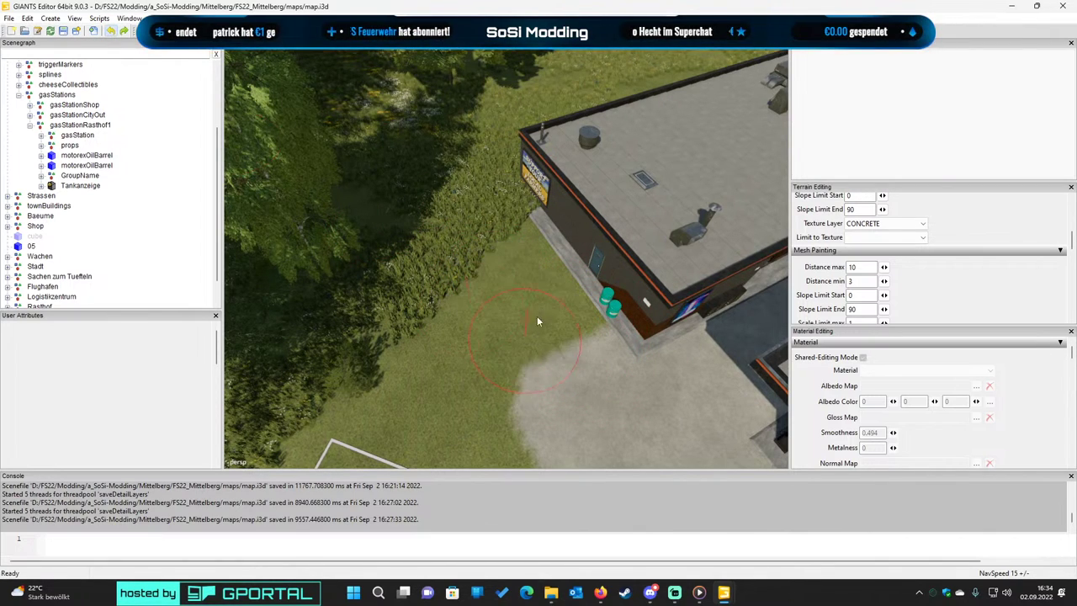
drag(537, 316, 528, 329)
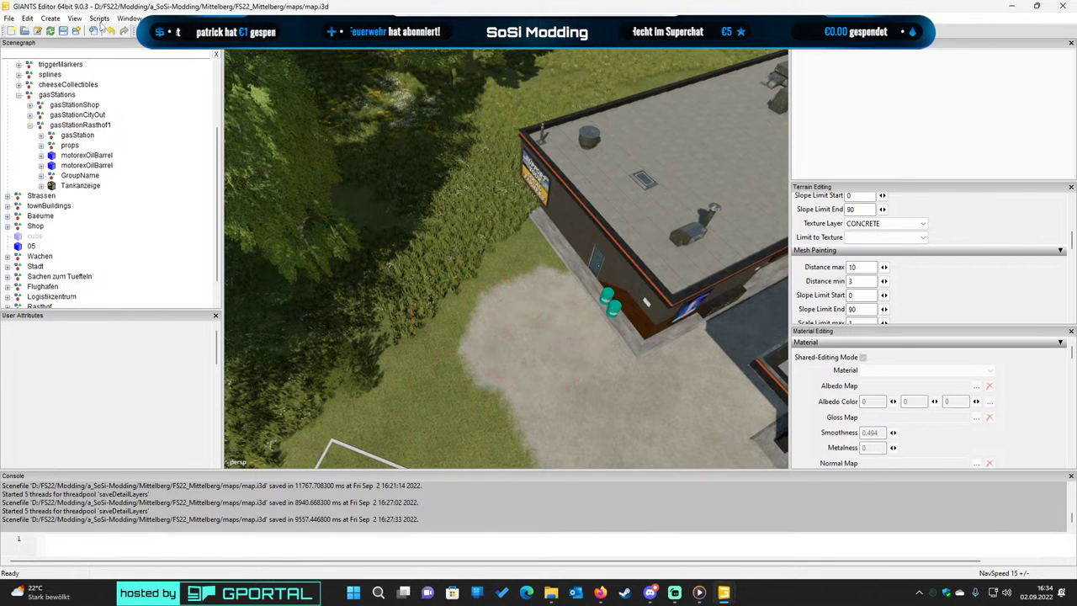
click(111, 32)
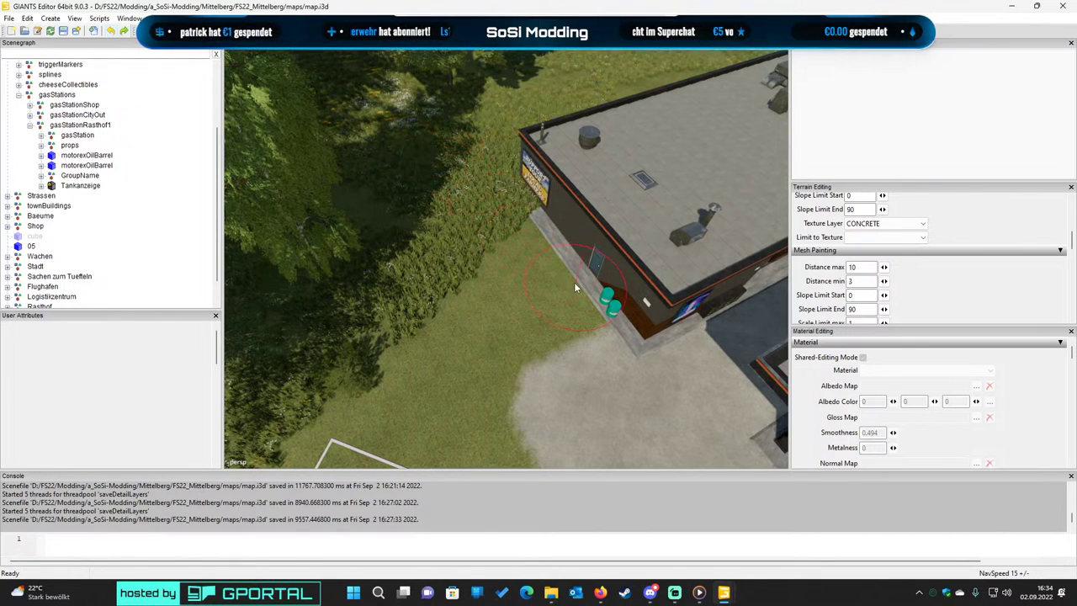
scroll(581, 316, up, 3)
Step: Extend concrete over the grass below the shop and around its farmers-sign wall
drag(604, 334, 569, 320)
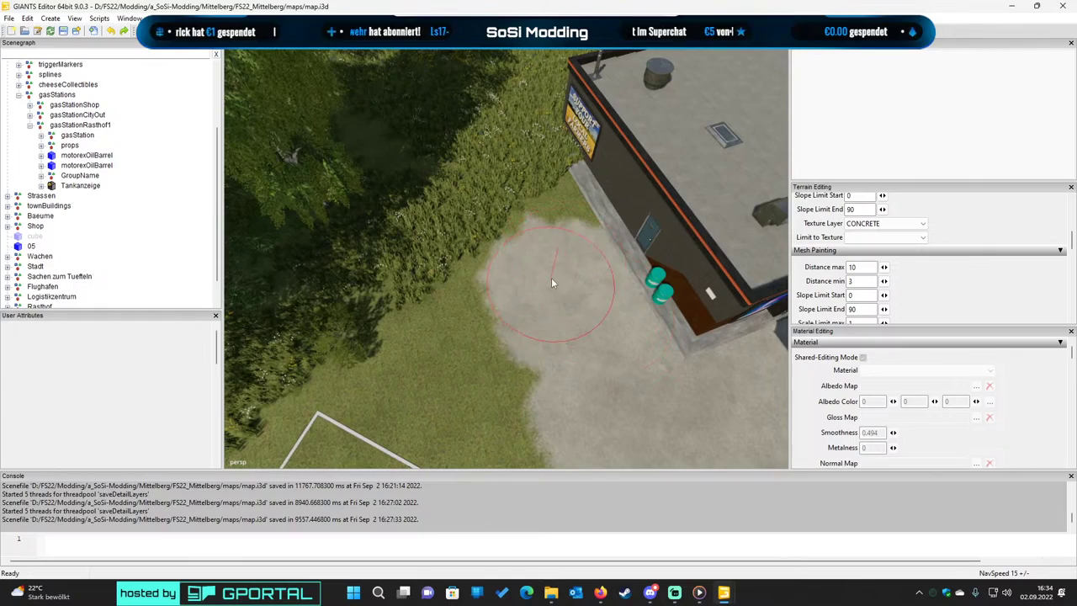
right_drag(569, 318, 180, 74)
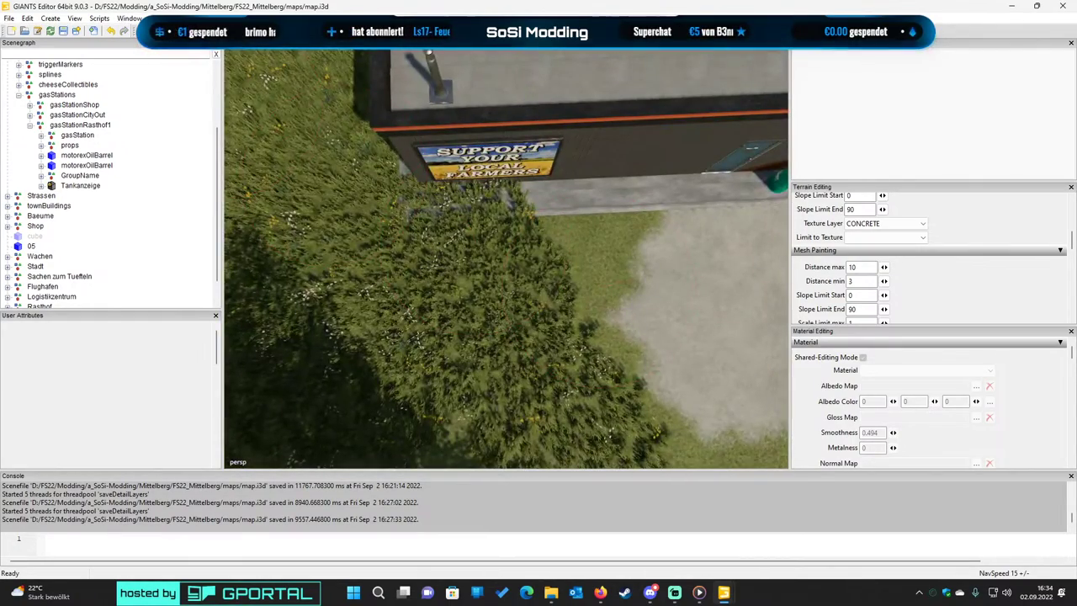
right_drag(529, 200, 485, 231)
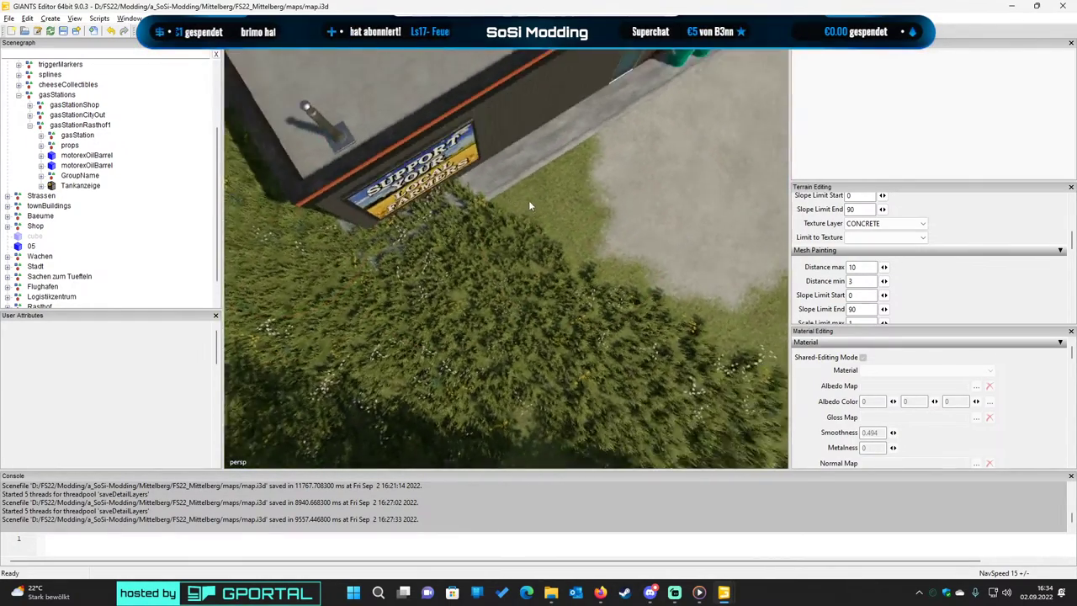
drag(484, 278, 580, 328)
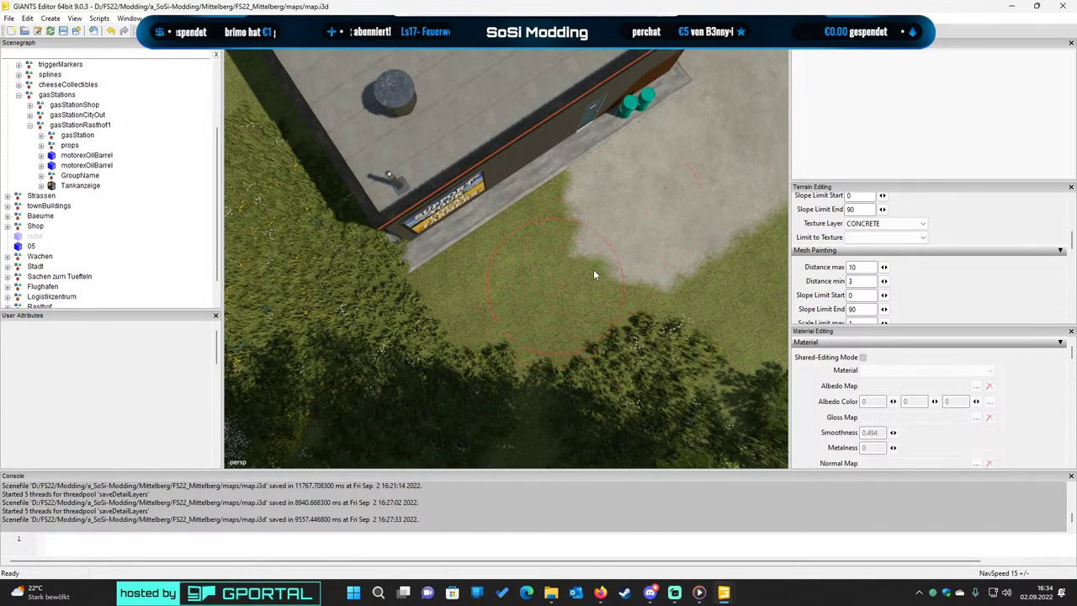
right_drag(594, 270, 536, 282)
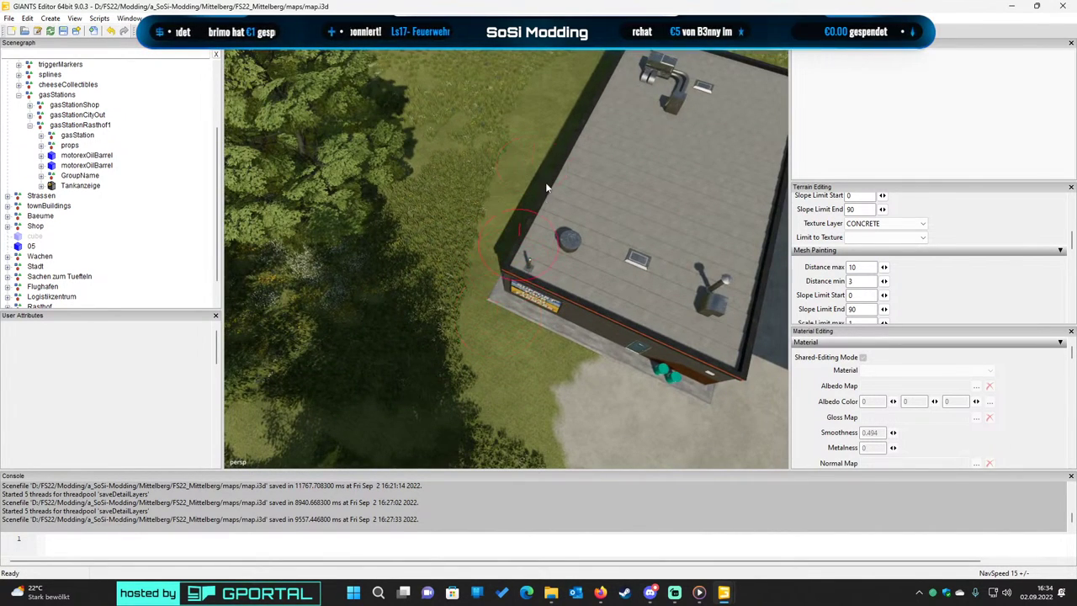
right_drag(503, 354, 532, 295)
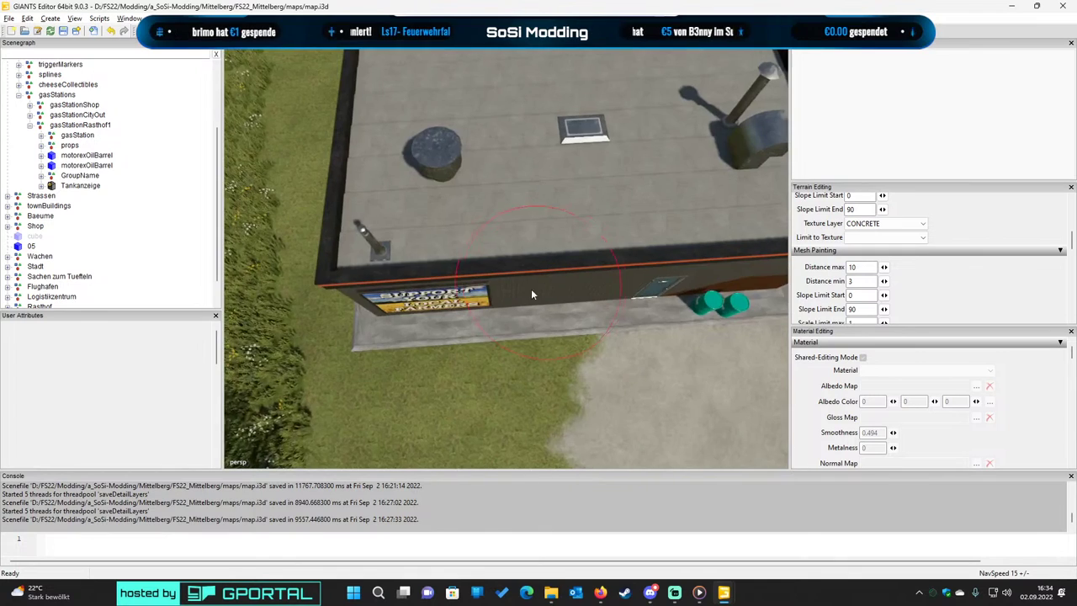
mouse_move(531, 153)
right_down()
mouse_move(510, 232)
mouse_move(478, 254)
right_up()
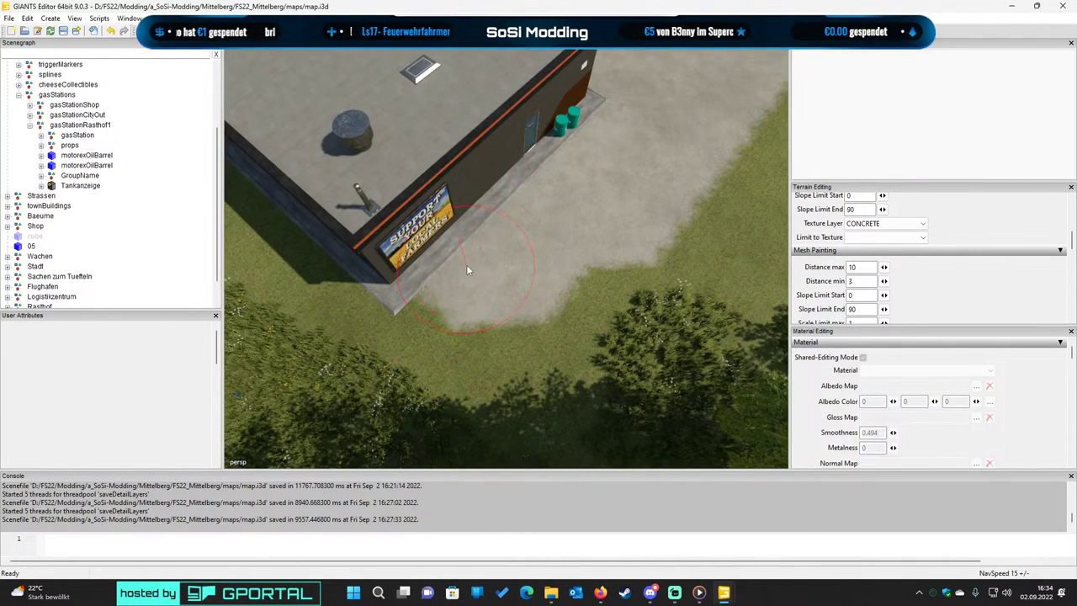
mouse_move(520, 290)
mouse_down()
mouse_move(460, 280)
mouse_move(513, 308)
mouse_up()
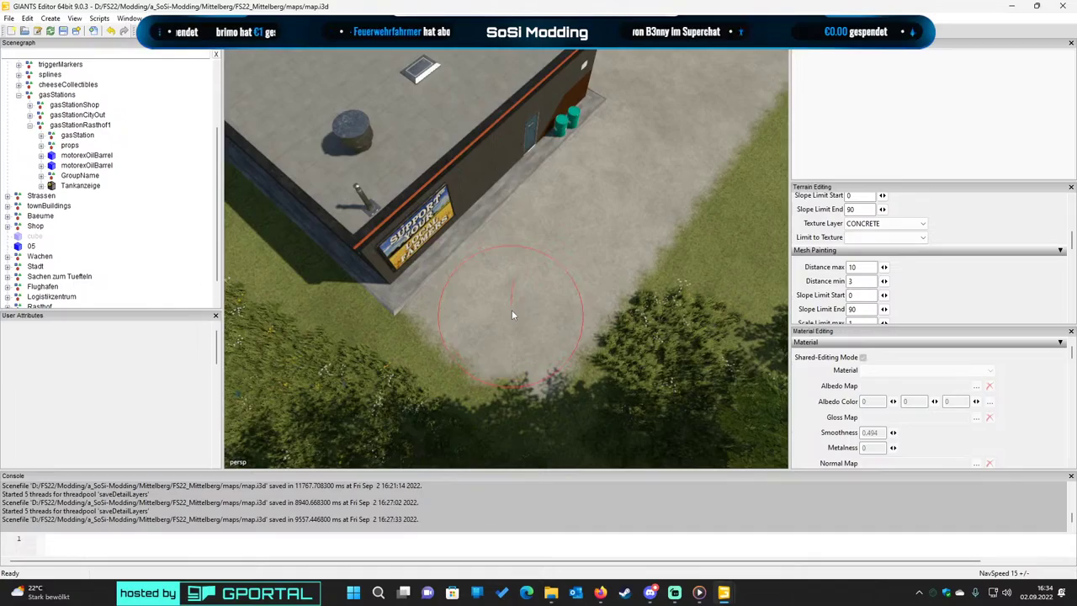
mouse_move(511, 310)
right_down()
mouse_move(581, 246)
mouse_move(485, 358)
mouse_move(505, 280)
right_up()
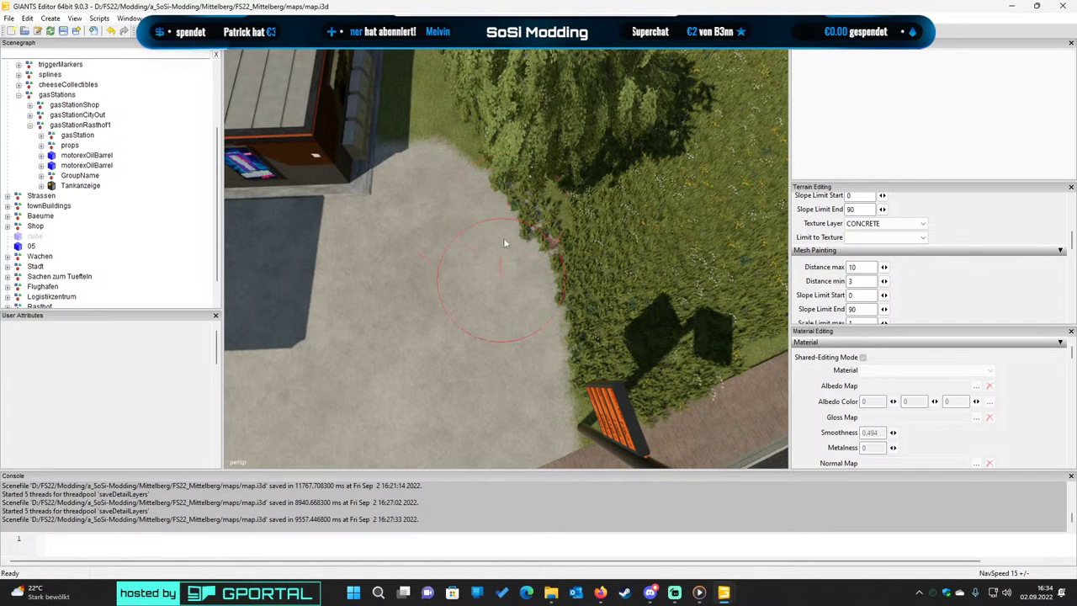
Step: Set the foliage Limit to Texture option to the blank entry
scroll(826, 249, down, 3)
scroll(827, 249, down, 3)
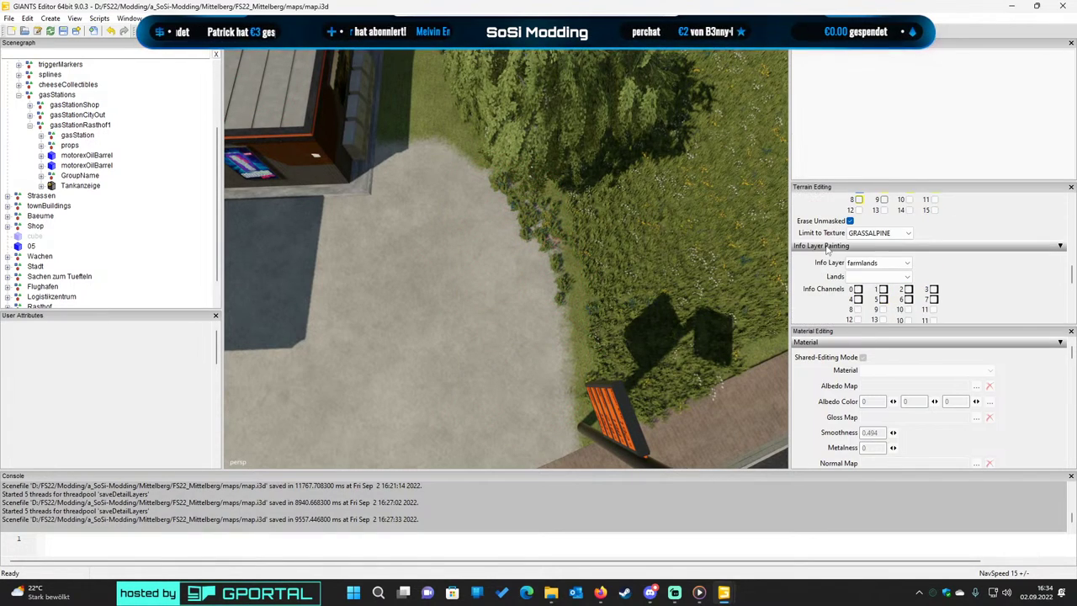
scroll(826, 236, up, 3)
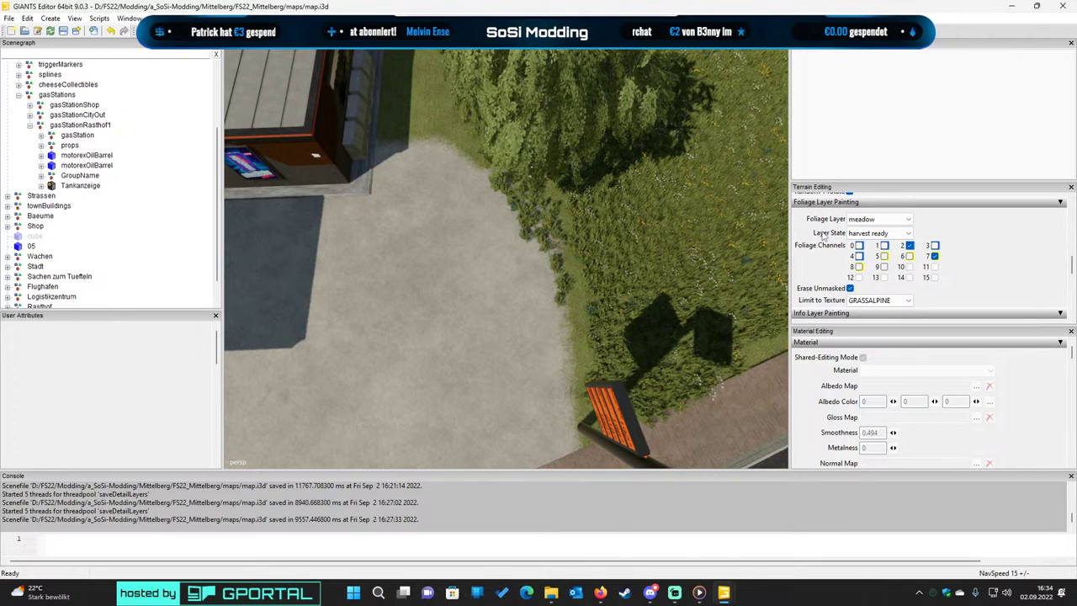
click(876, 301)
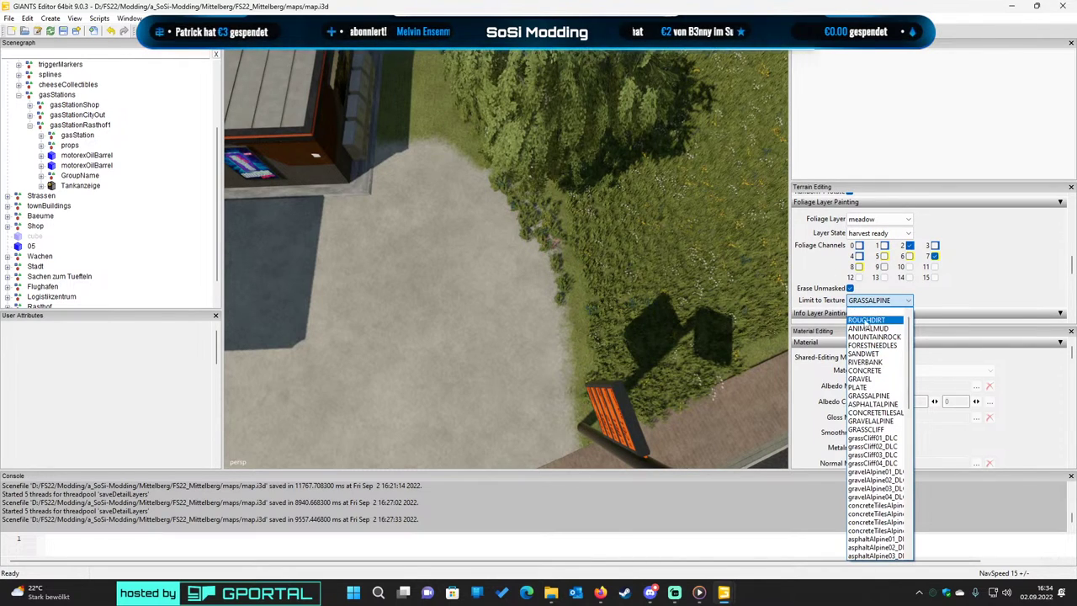
click(867, 303)
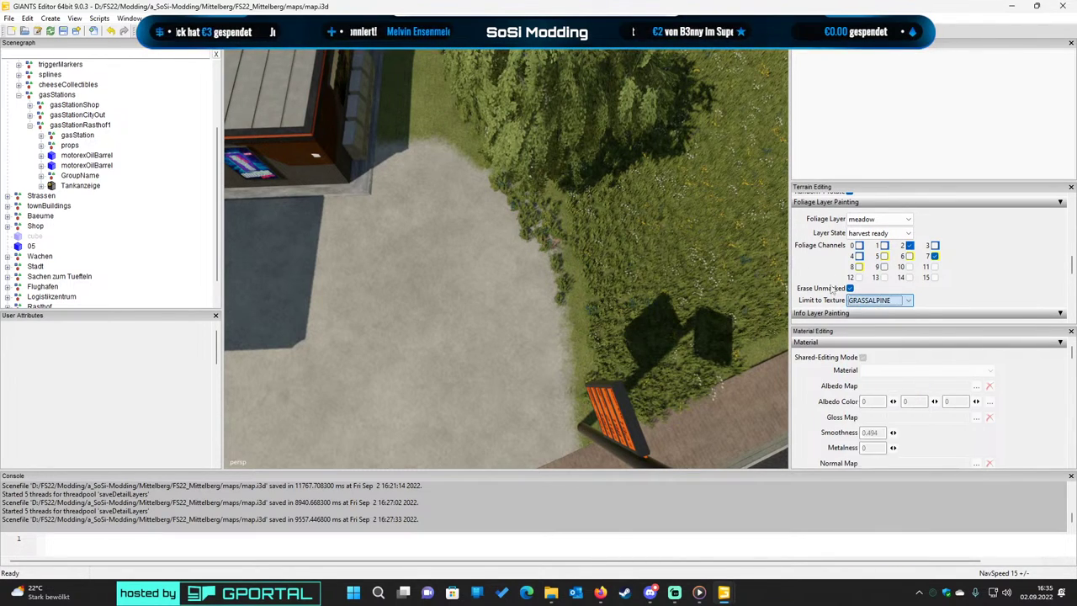
click(867, 303)
click(866, 314)
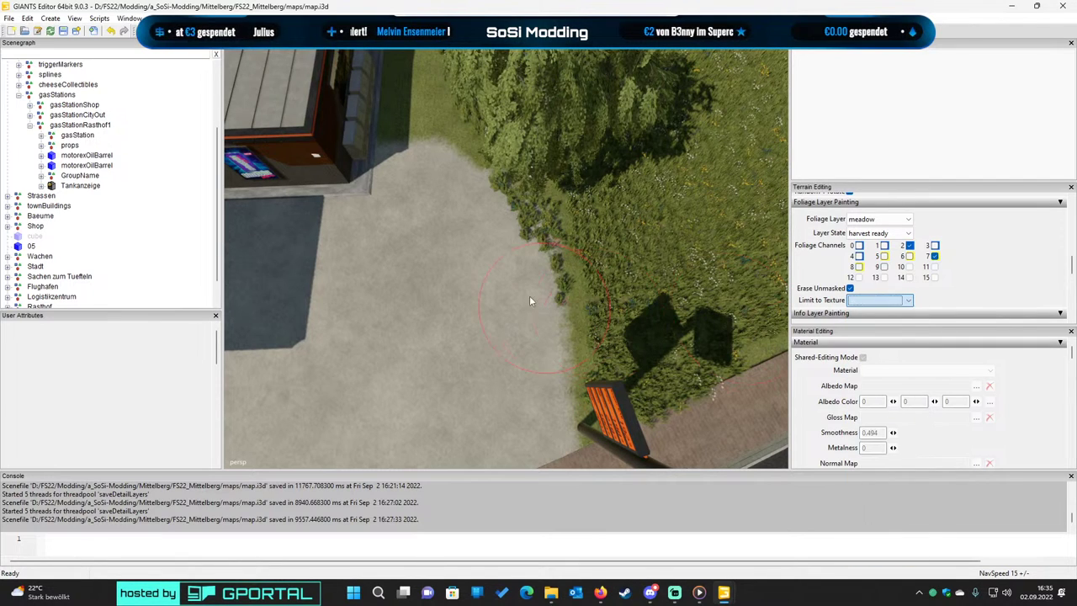
Step: Undo a test meadow patch, clear grass beside the birch to gravel, then switch to Firefox
middle_drag(508, 168, 480, 240)
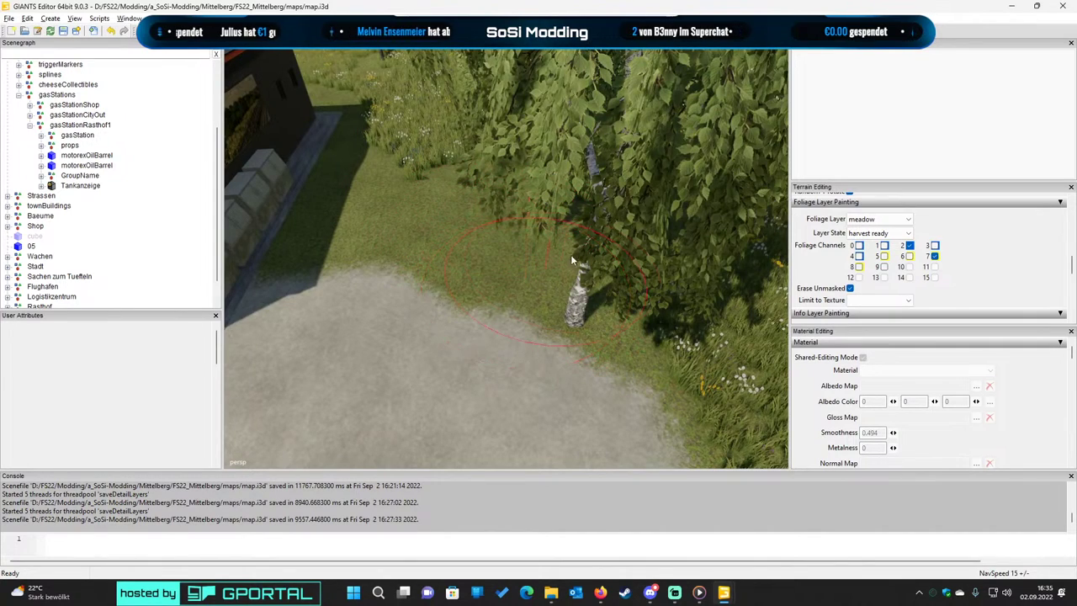
middle_drag(571, 254, 566, 309)
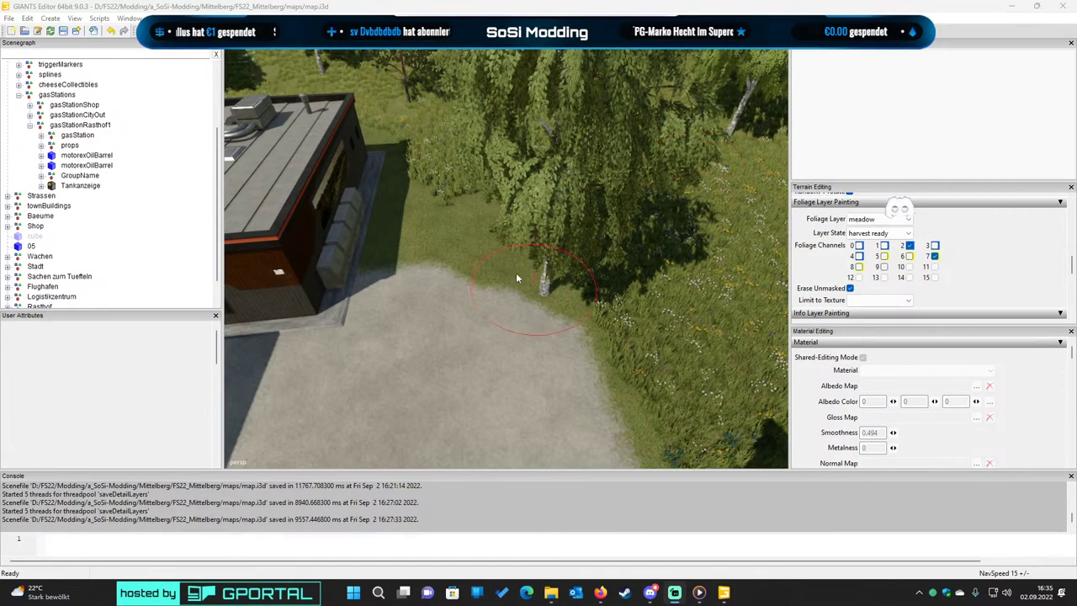
mouse_move(517, 278)
right_down()
mouse_move(558, 288)
mouse_move(545, 281)
right_up()
click(583, 304)
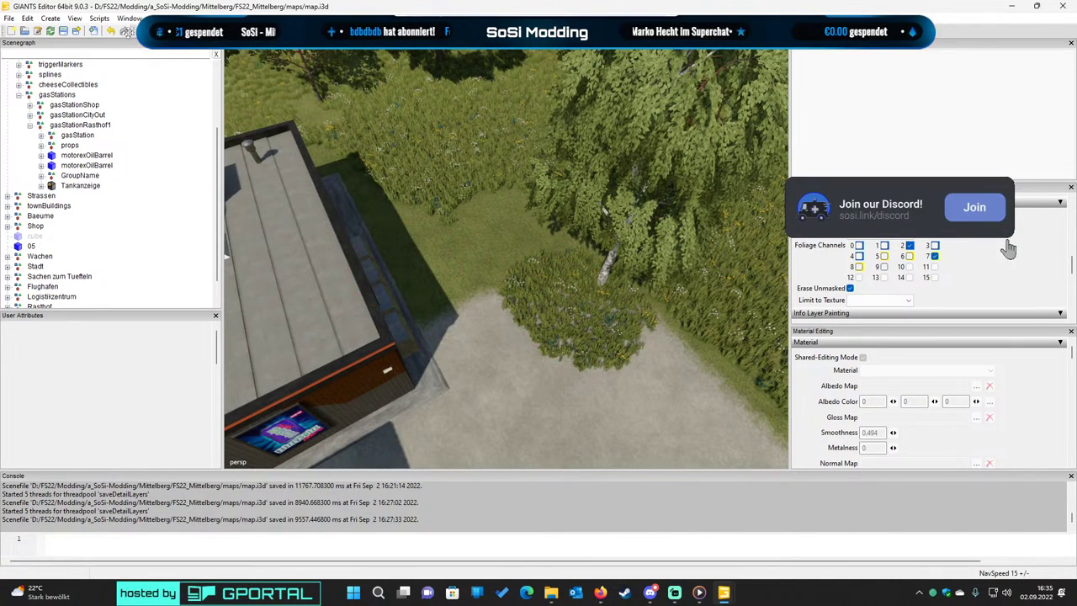
click(121, 31)
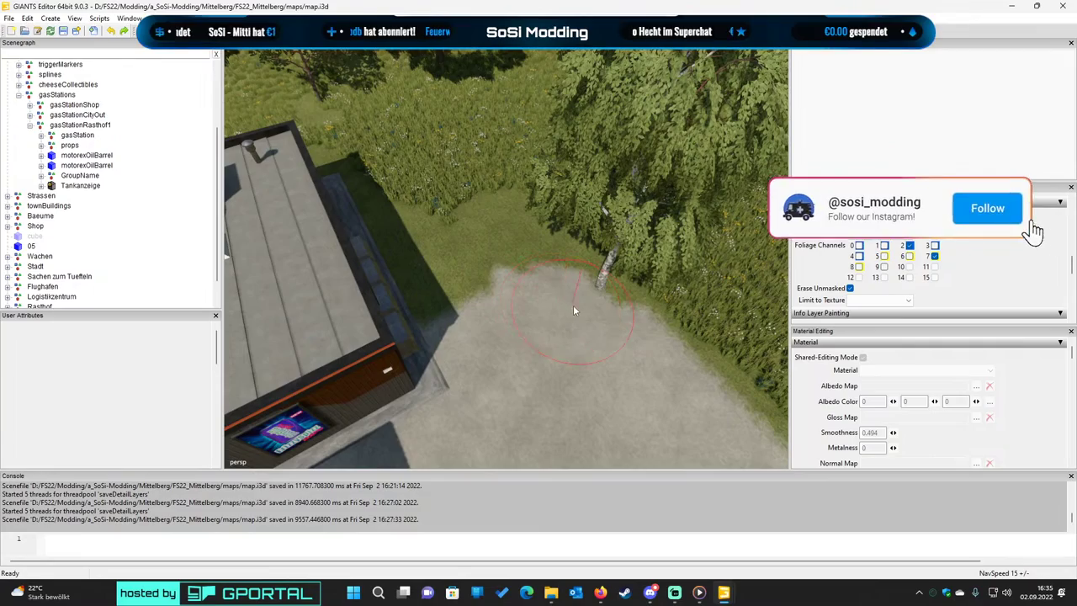
drag(584, 304, 525, 238)
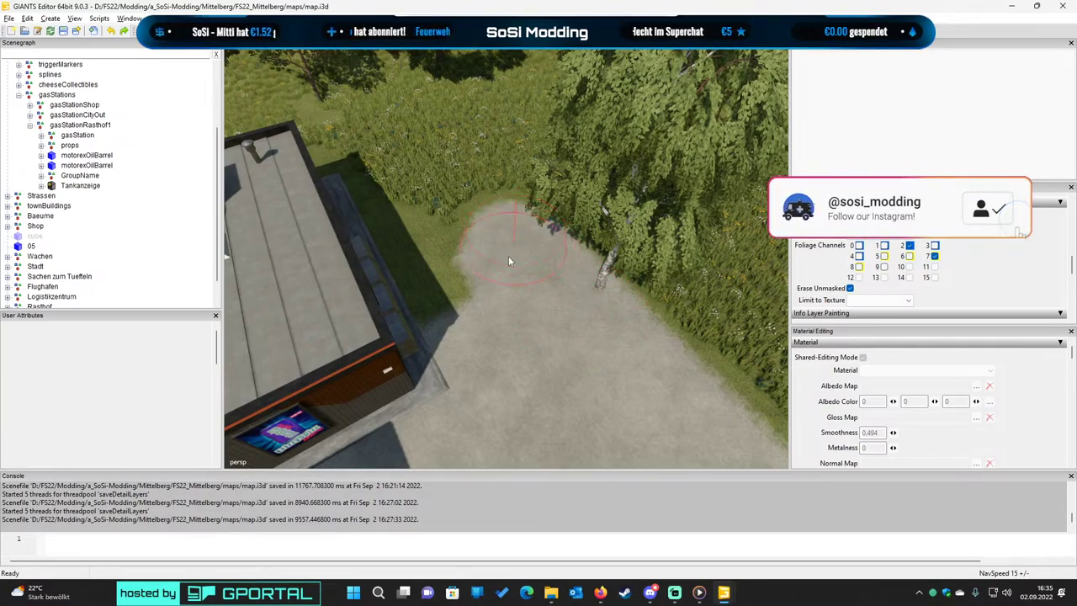
scroll(510, 257, up, 10)
scroll(701, 259, down, 10)
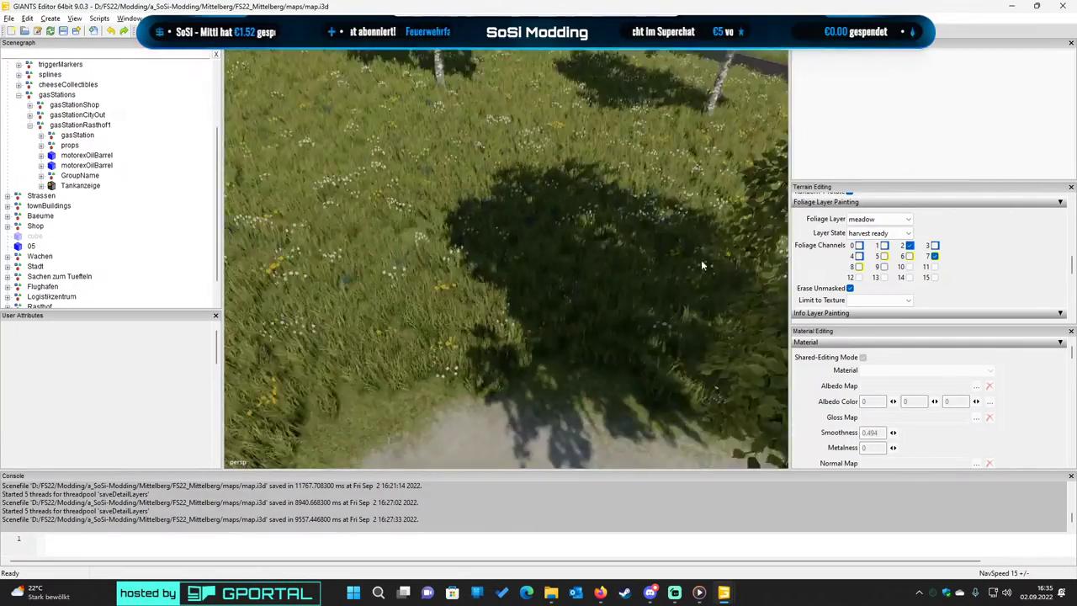
scroll(617, 292, down, 3)
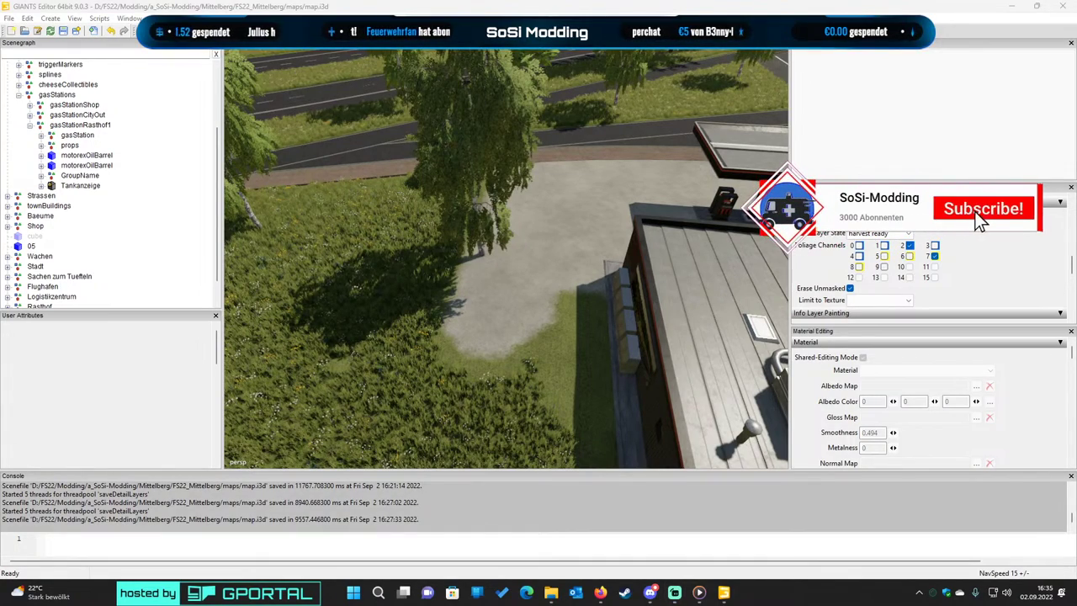
key(alt+Tab)
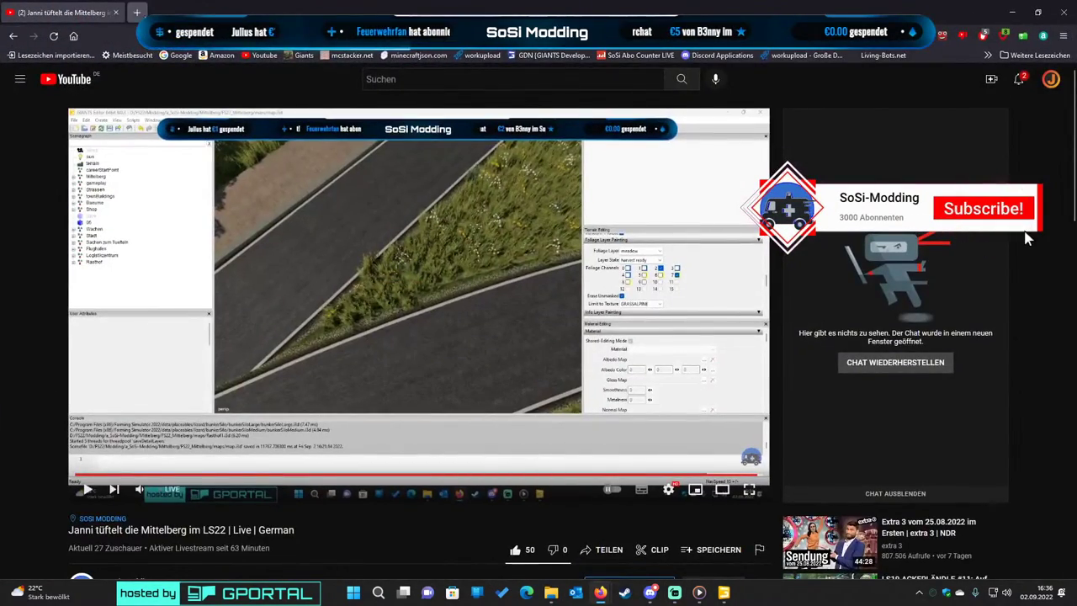
Step: Open sosi-modding.com and sosi.link in new tabs, then close them and the Waldstetten tab
key(ctrl+t)
text(sosi)
key(Return)
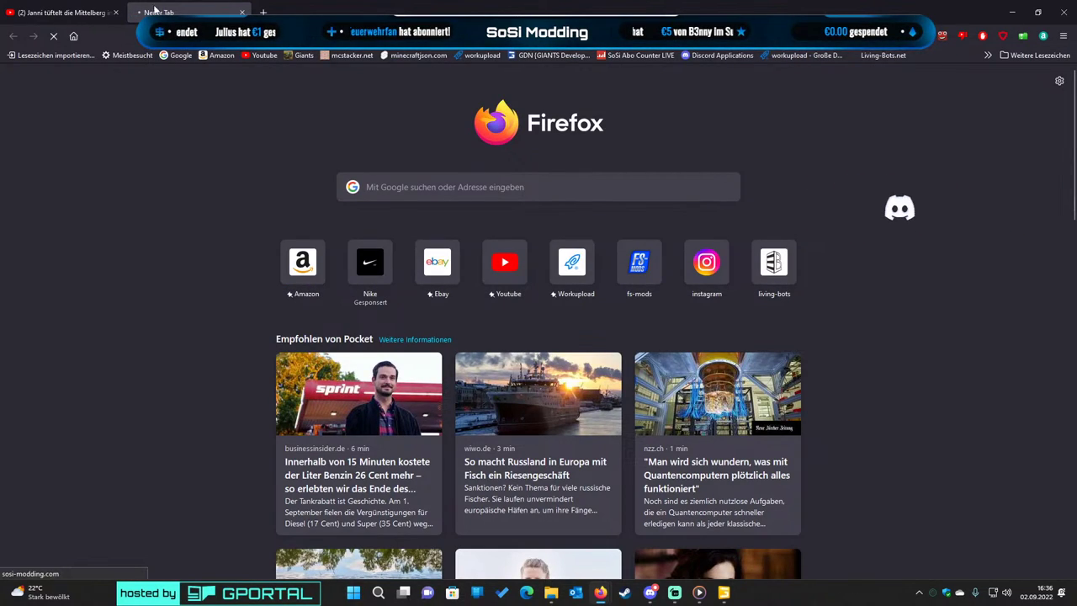
key(ctrl+t)
text(sosi)
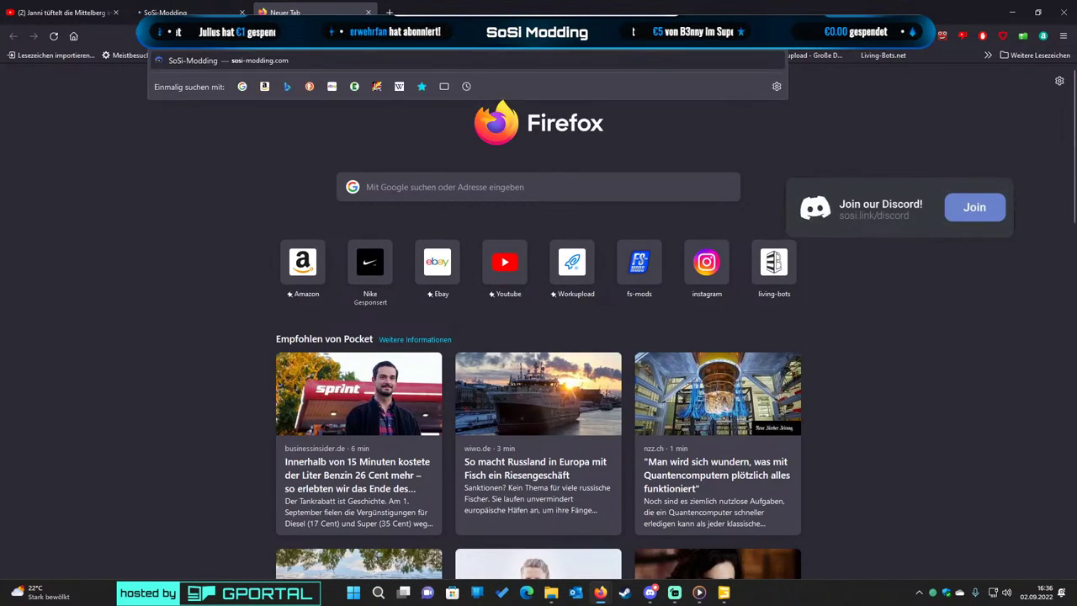
text(.link)
key(Return)
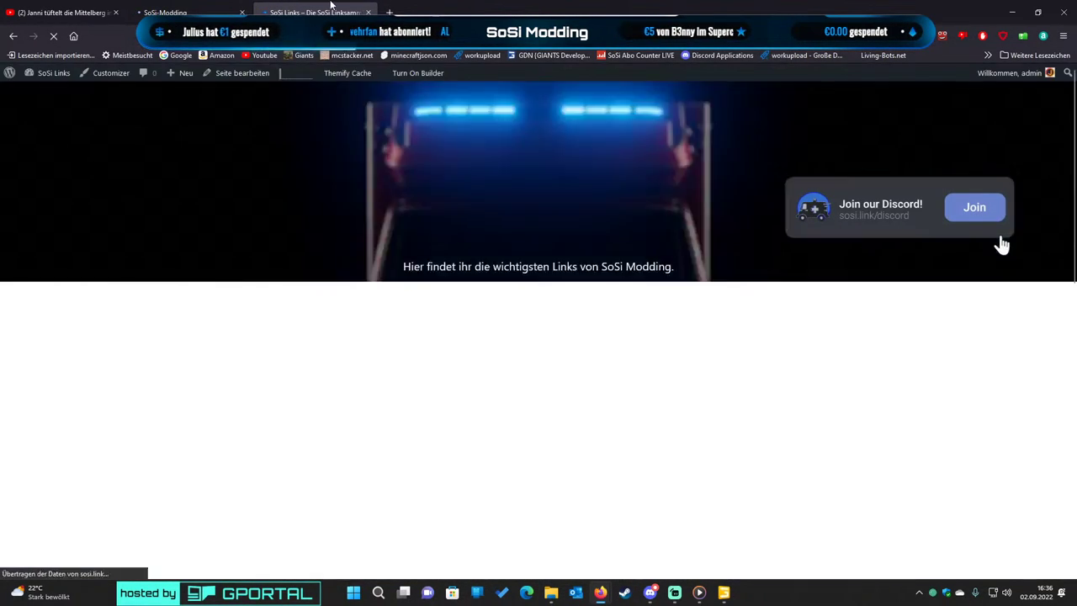
click(154, 5)
click(241, 12)
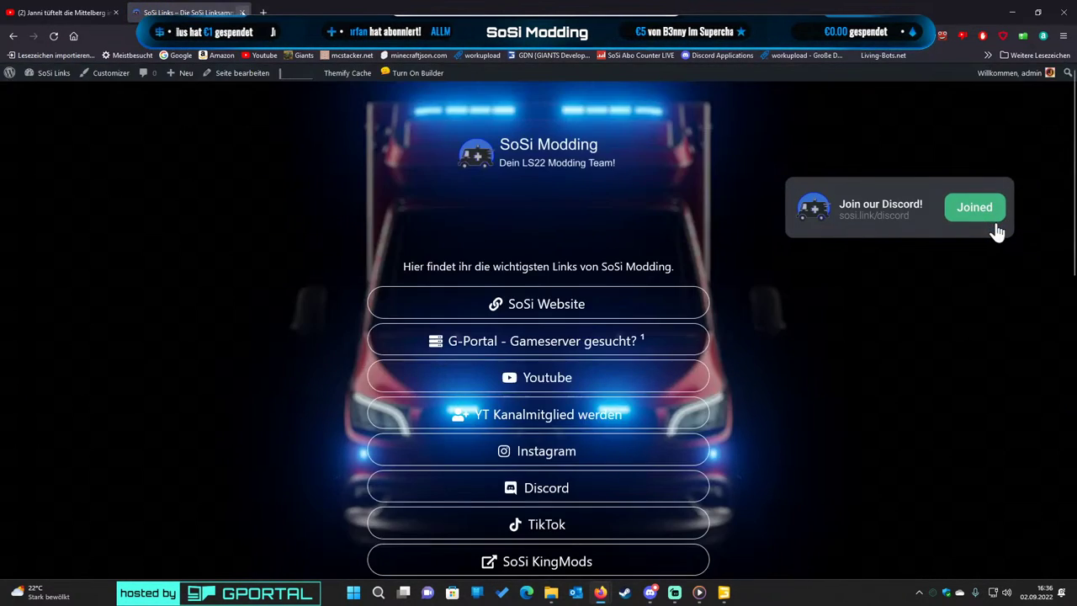
click(241, 12)
click(137, 13)
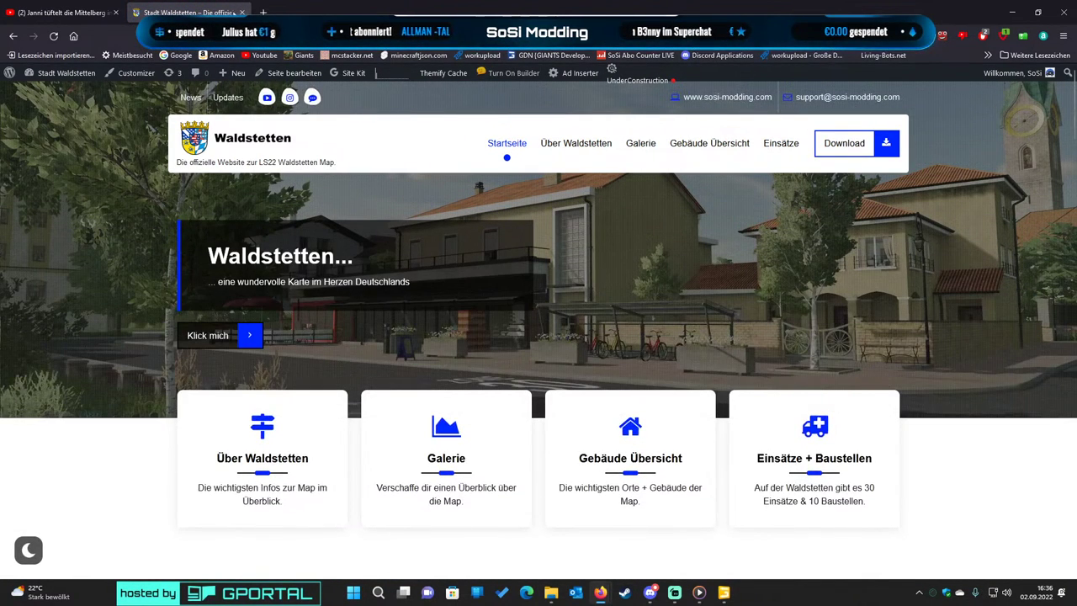
click(240, 13)
Step: Load sosi-modding.de in a new tab and return to GIANTS Editor
key(ctrl+t)
text(sosi-m)
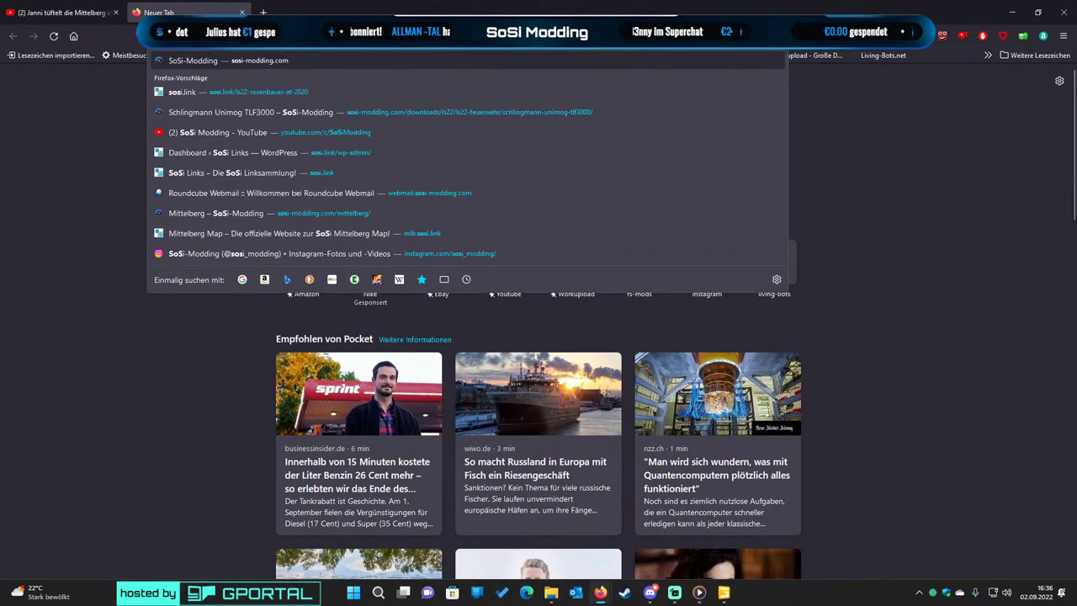
text(odding.de)
key(Return)
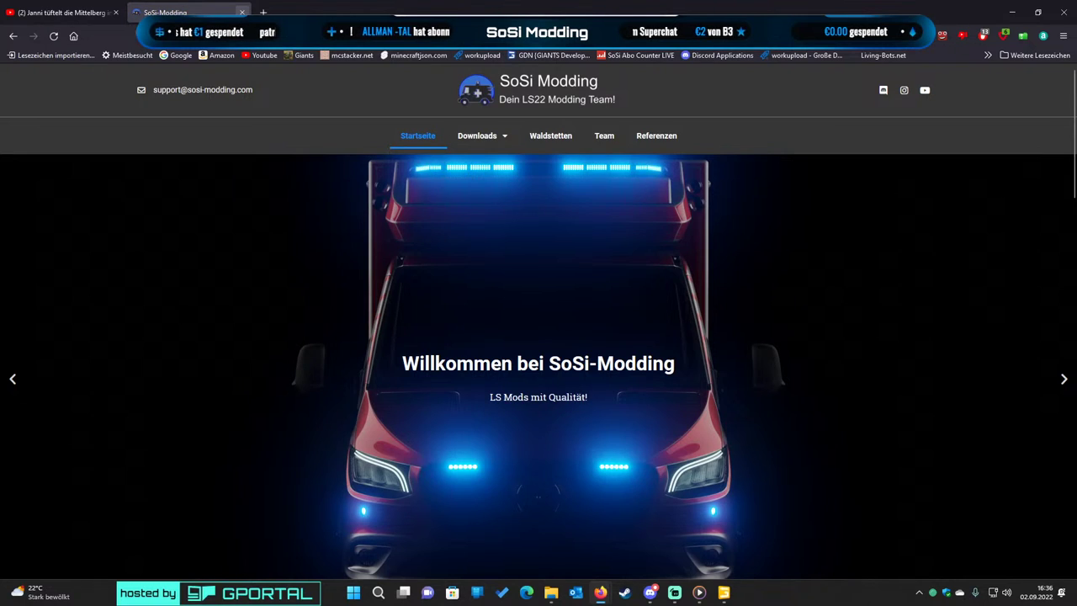
key(ctrl+w)
key(alt+Tab)
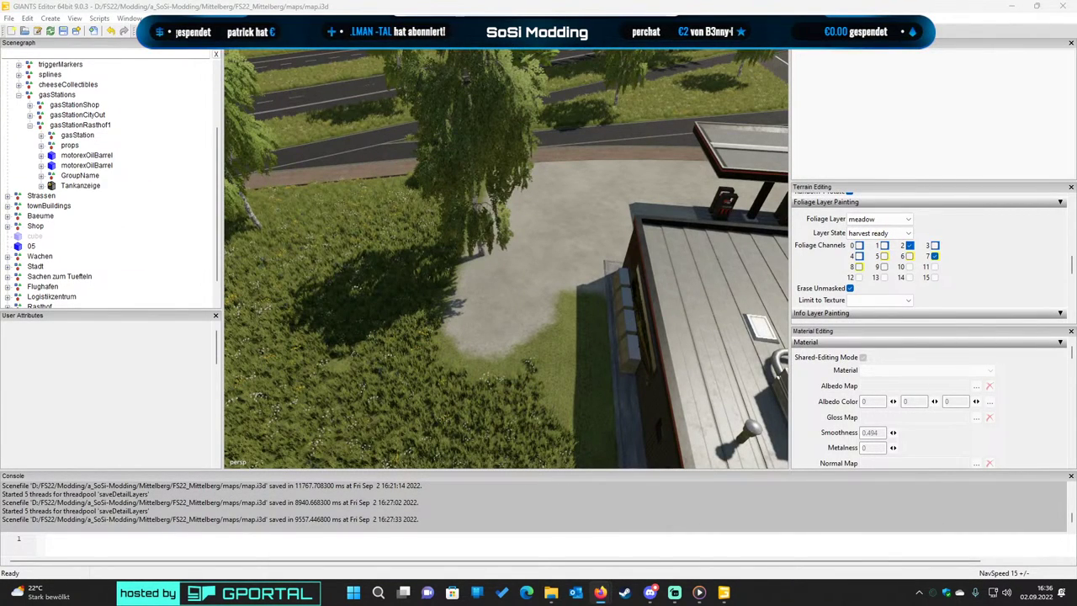
Step: Erase the grass around the edges of the gravel plaza near the building
right_drag(472, 335, 481, 314)
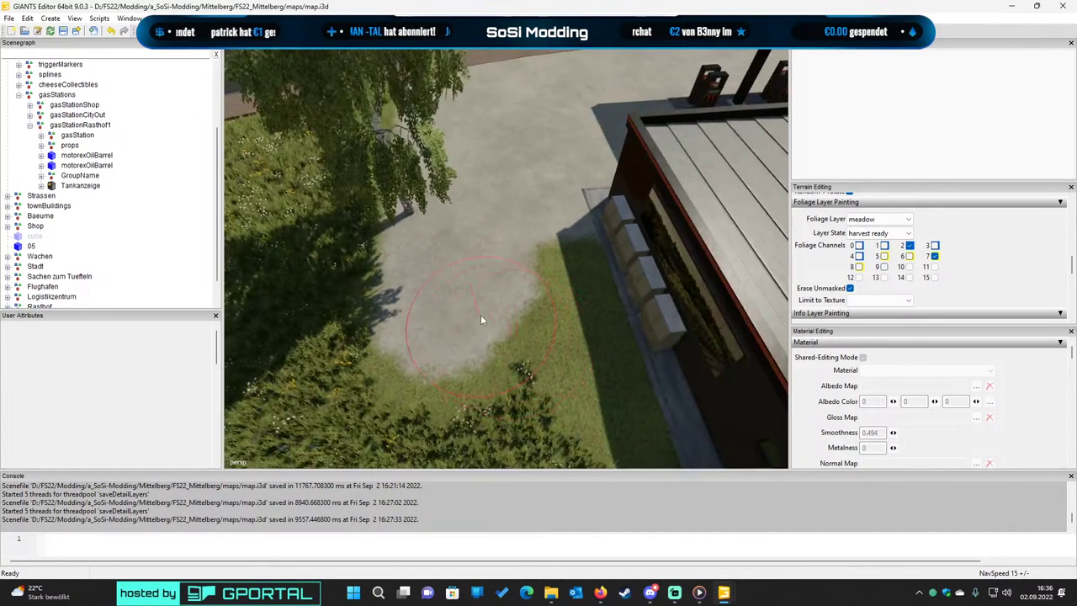
drag(480, 315, 462, 341)
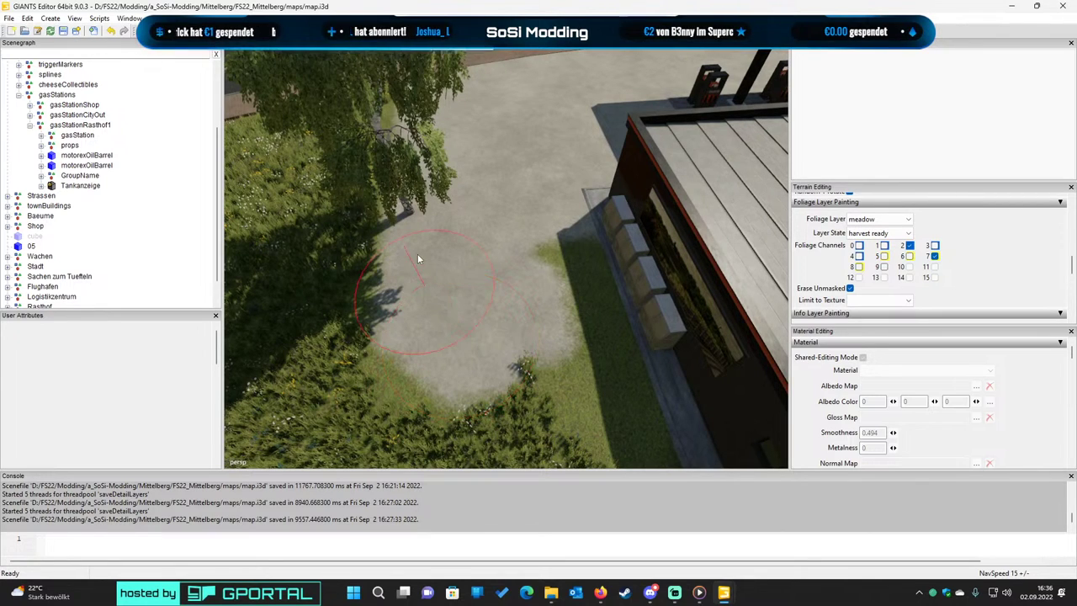
drag(526, 278, 599, 278)
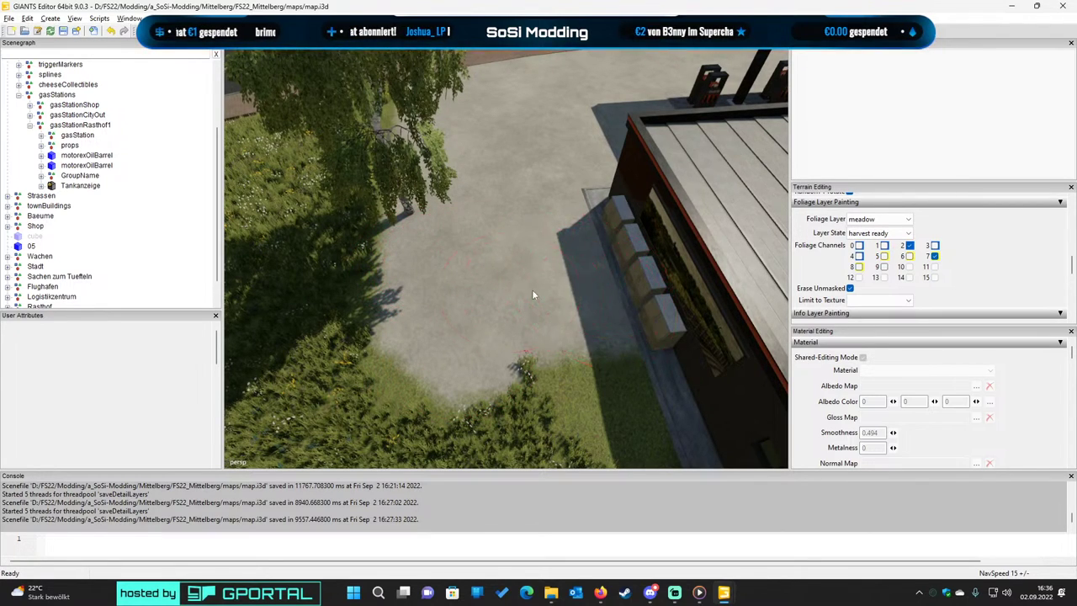
right_drag(532, 290, 454, 268)
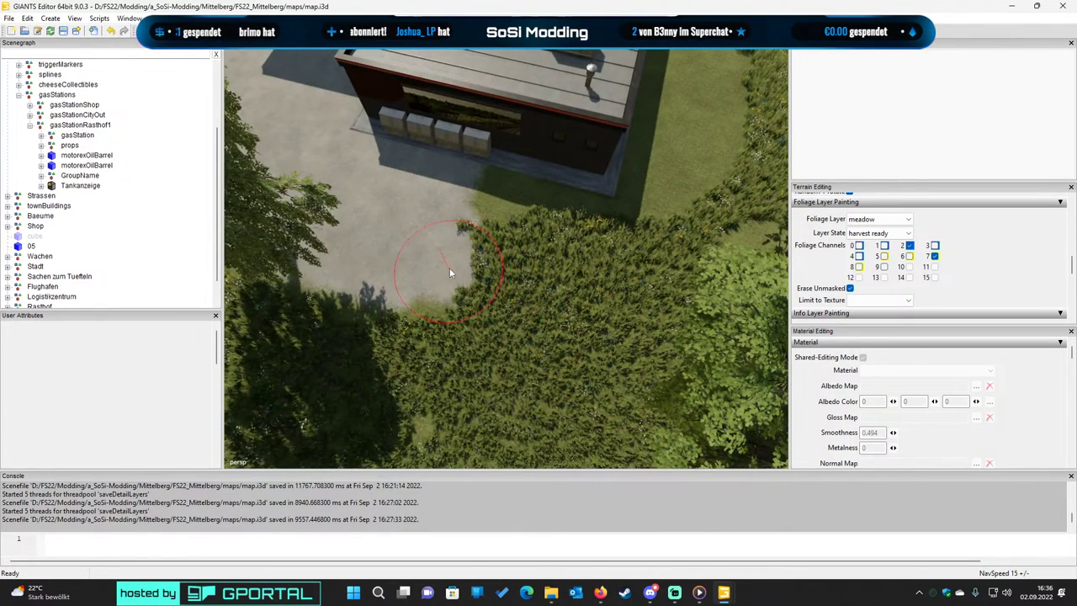
ctrl+scroll(446, 260, up, 3)
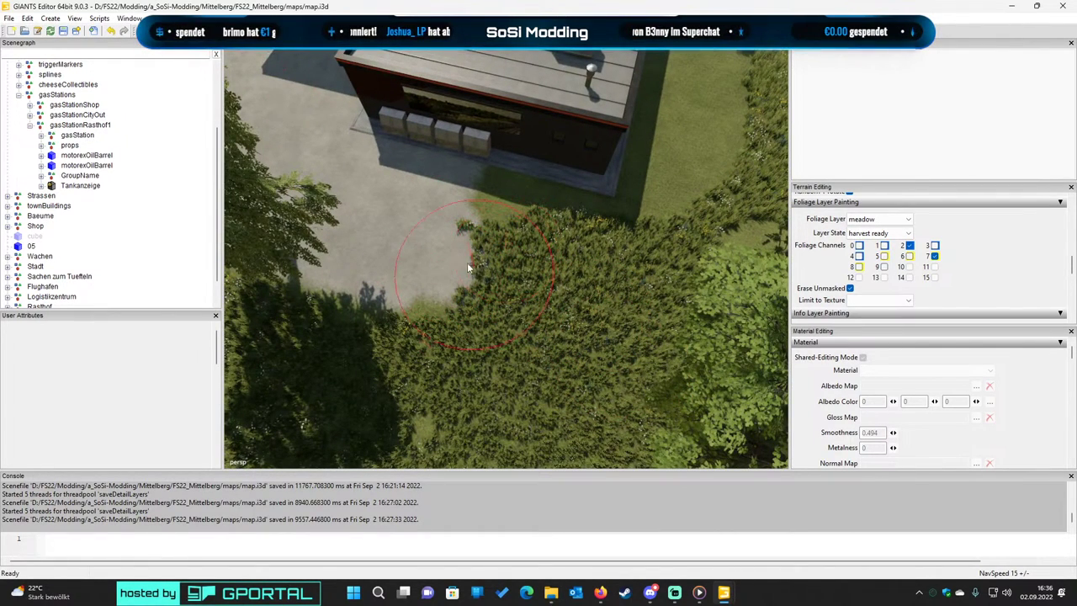
drag(467, 266, 427, 270)
click(659, 596)
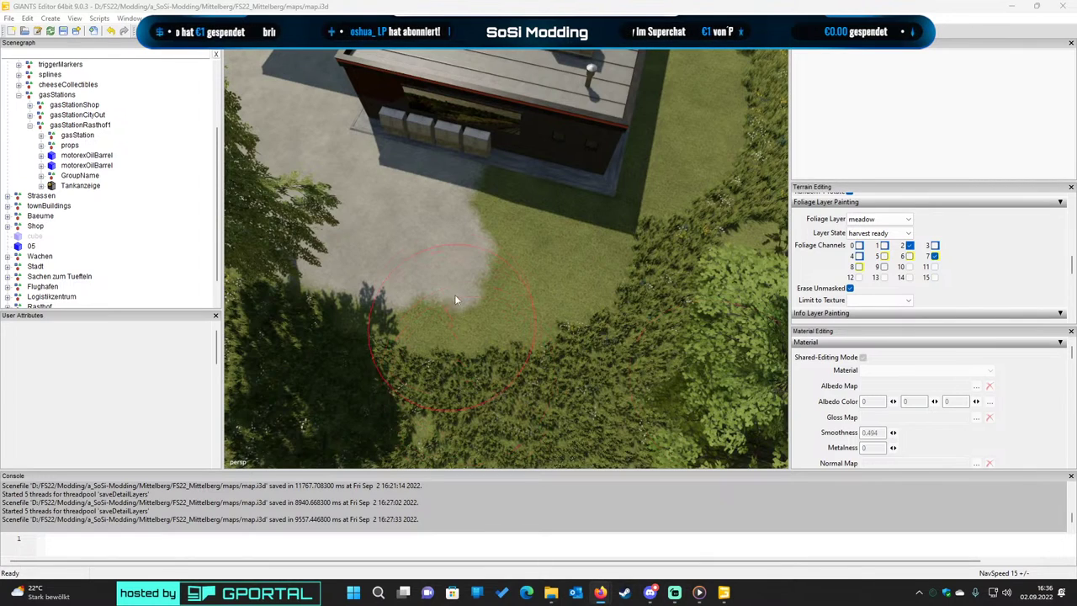
click(557, 221)
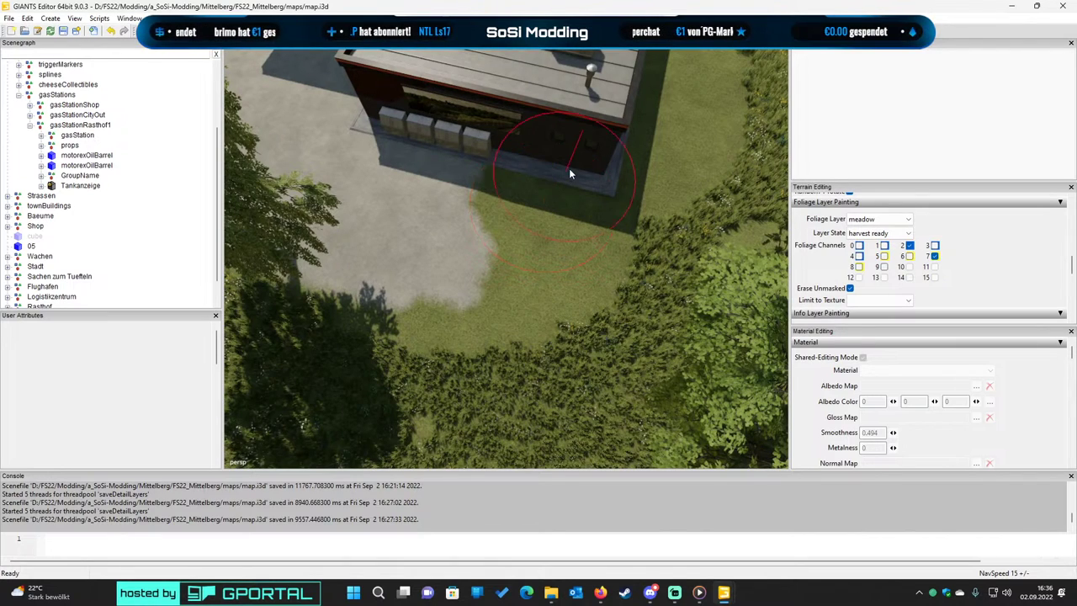
Step: Undo two stray strokes and paint gravel near the building's shadow
drag(508, 308, 543, 310)
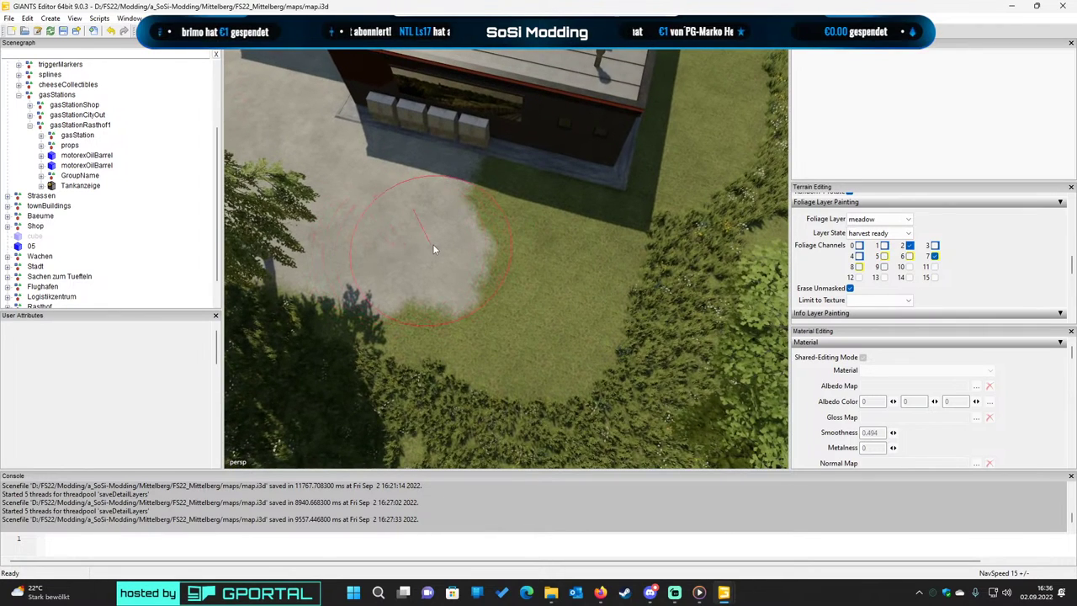
mouse_move(388, 254)
mouse_down()
mouse_move(469, 261)
mouse_move(543, 199)
mouse_up()
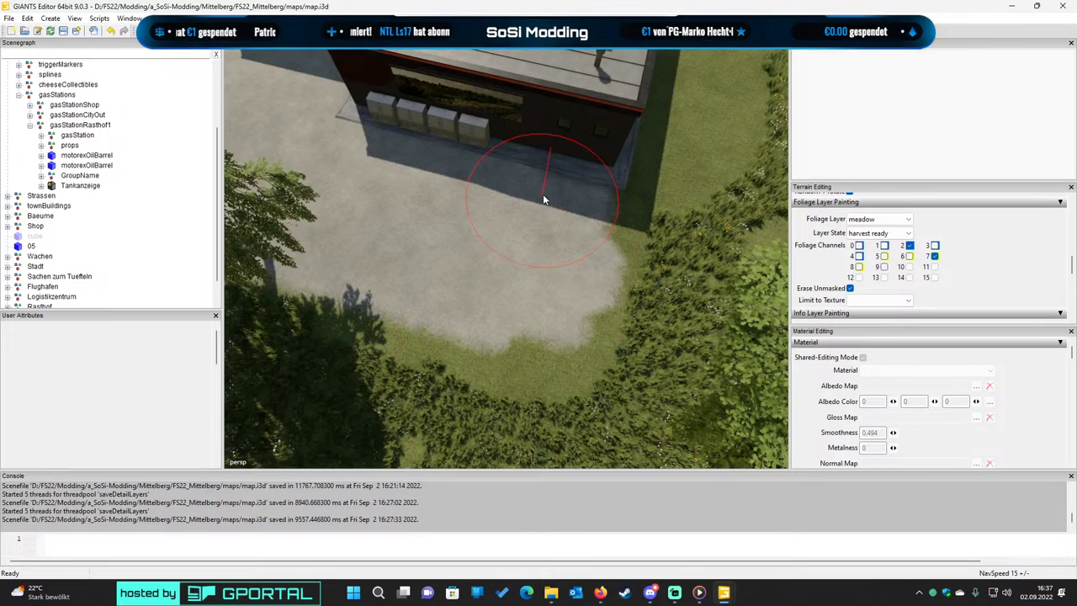
click(112, 31)
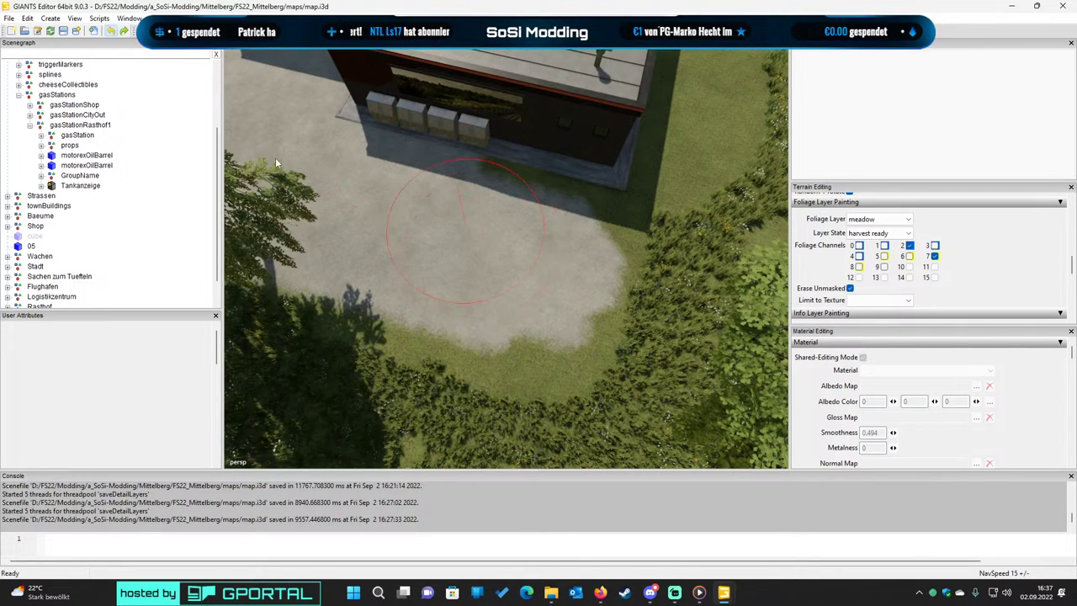
click(112, 31)
mouse_move(499, 199)
mouse_down()
mouse_move(544, 201)
mouse_move(438, 285)
mouse_move(505, 304)
mouse_move(556, 264)
mouse_move(541, 320)
mouse_move(550, 327)
mouse_up()
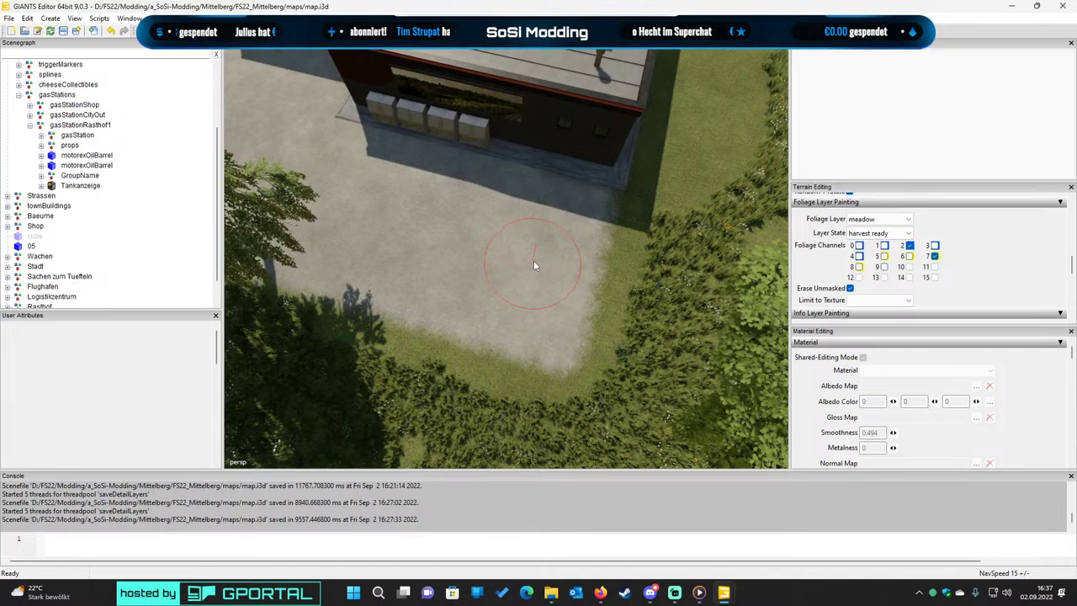
mouse_move(549, 368)
right_down()
mouse_move(463, 345)
mouse_move(238, 101)
right_up()
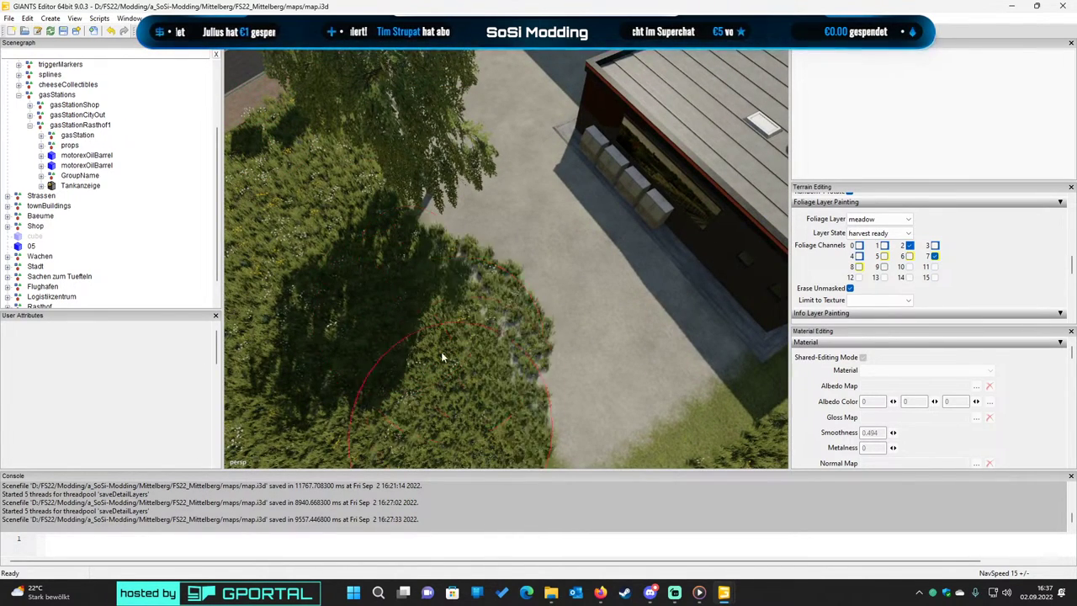
right_drag(408, 314, 414, 336)
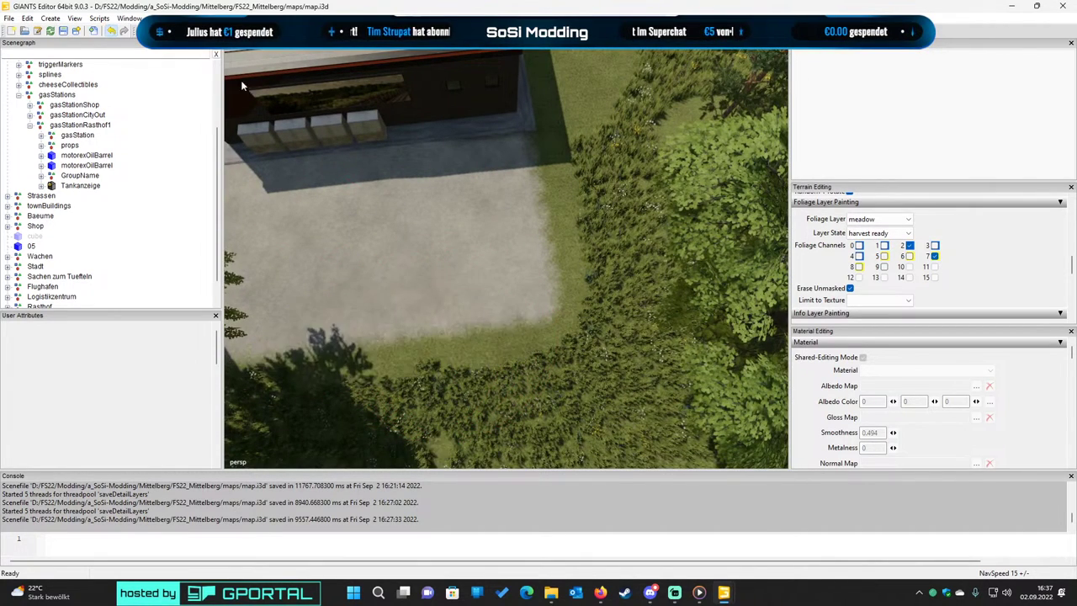
right_drag(124, 48, 909, 328)
Step: Limit foliage painting to GRASSALPINE and paint meadow grass beside the building
click(886, 300)
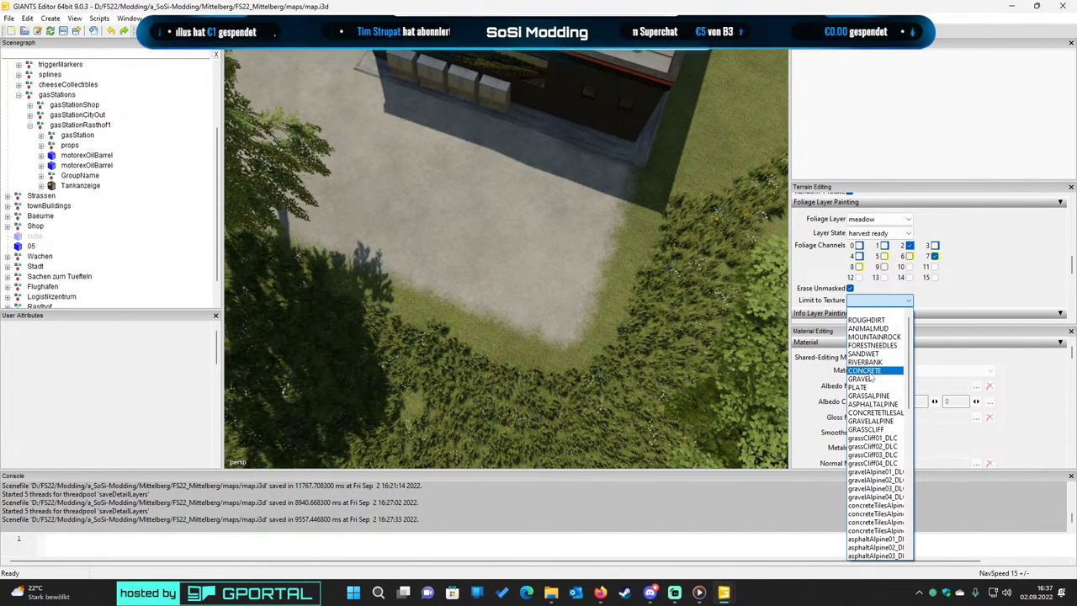
click(867, 397)
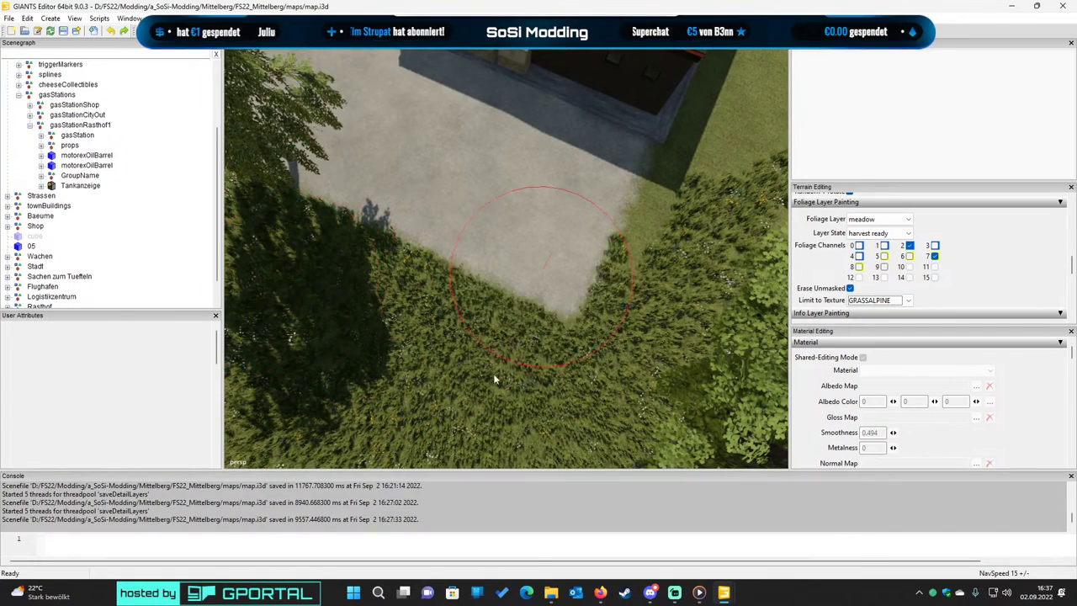
mouse_move(650, 254)
right_down()
mouse_move(611, 250)
mouse_move(540, 300)
mouse_move(570, 256)
right_up()
scroll(490, 342, up, 3)
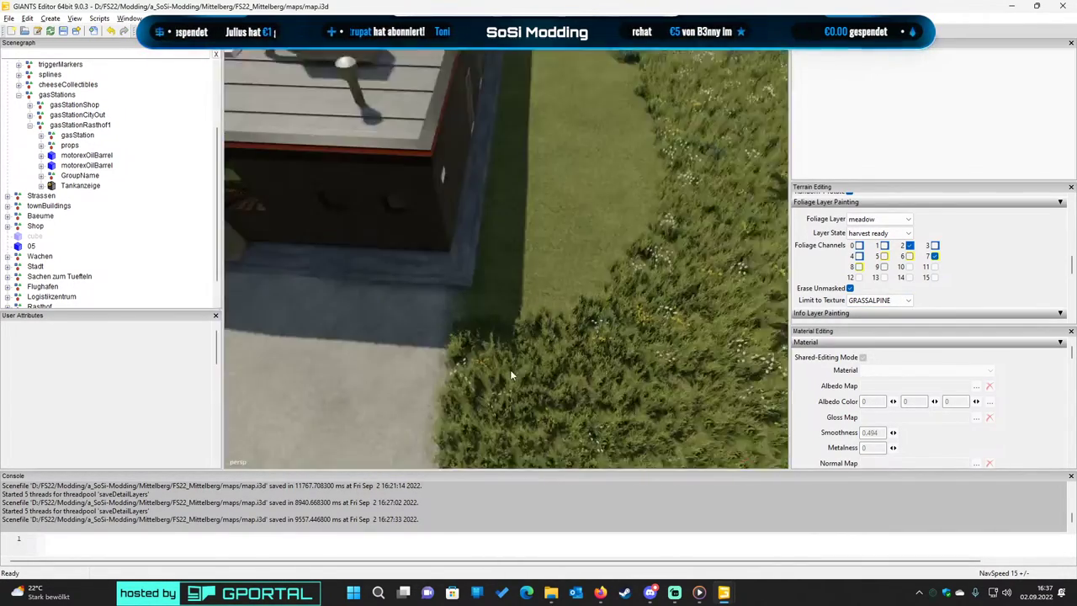
drag(586, 255, 609, 213)
right_drag(608, 213, 528, 264)
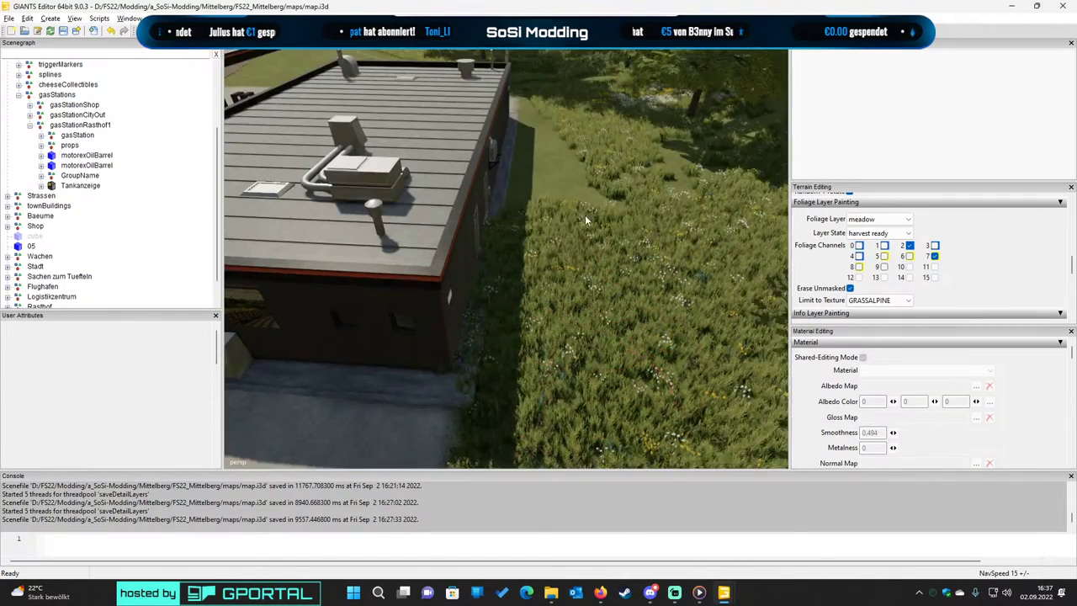
Step: Fill the bare path patch with meadow grass, then review the concrete pad and sign
scroll(505, 252, down, 3)
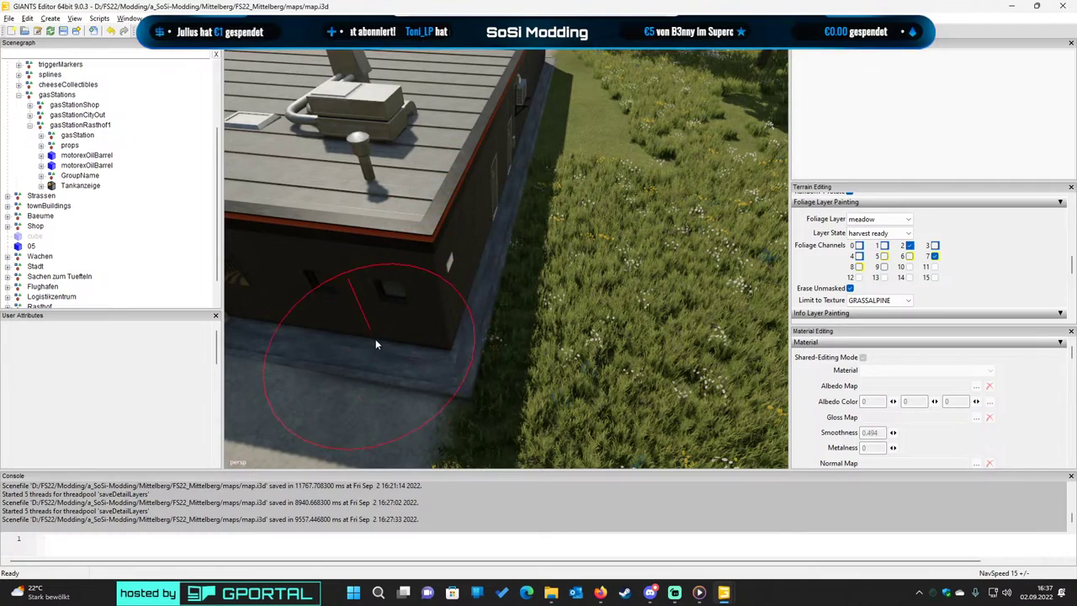
scroll(502, 298, up, 2)
scroll(414, 312, up, 1)
scroll(414, 313, down, 3)
scroll(471, 292, up, 2)
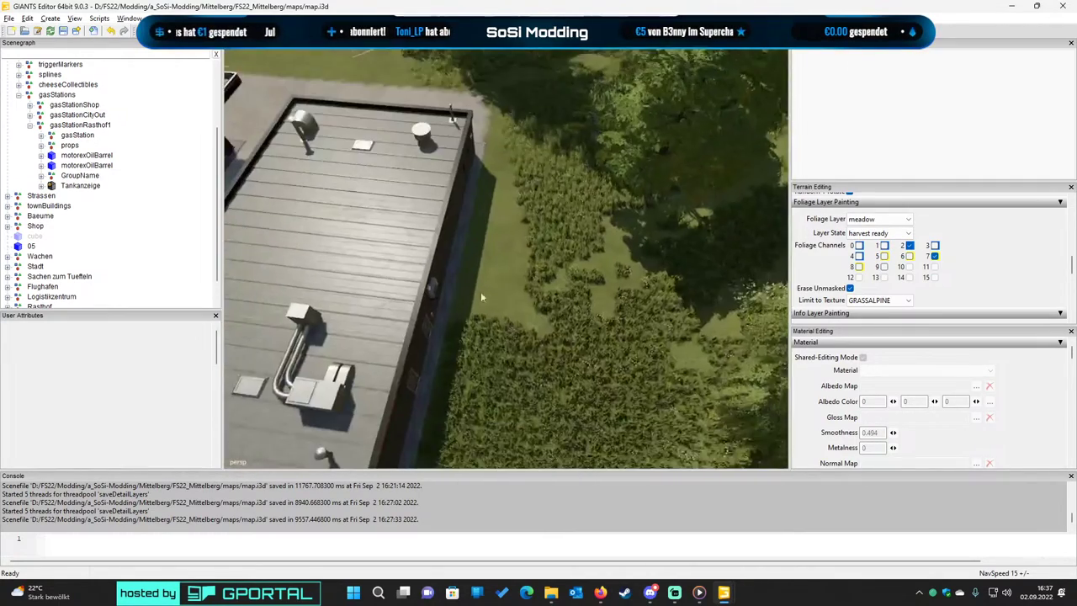
scroll(505, 312, up, 1)
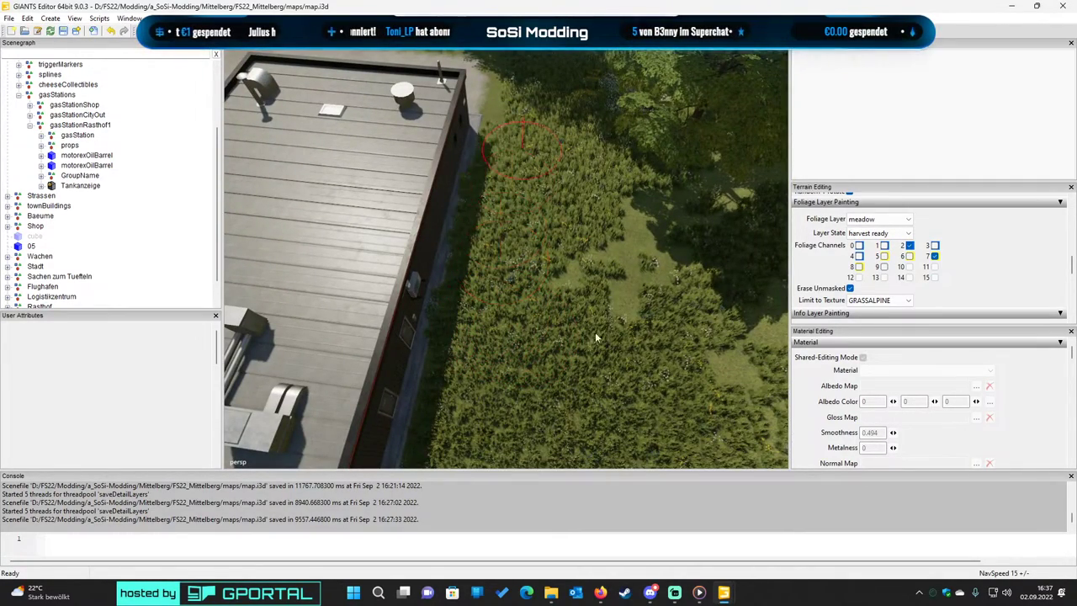
scroll(629, 300, up, 2)
drag(631, 300, 686, 196)
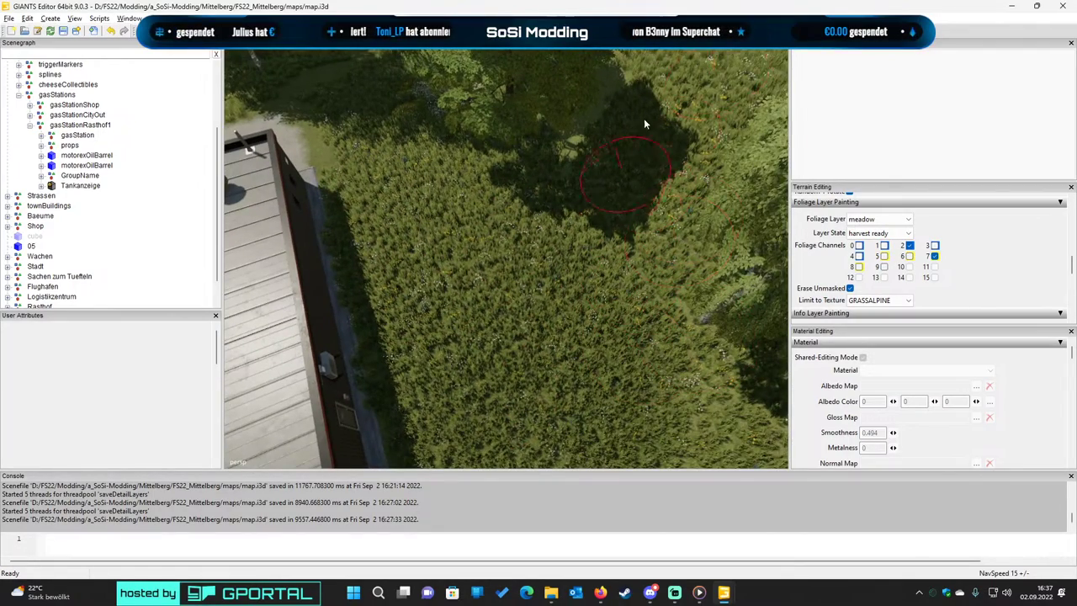
scroll(568, 197, up, 2)
scroll(623, 185, up, 1)
scroll(558, 228, up, 1)
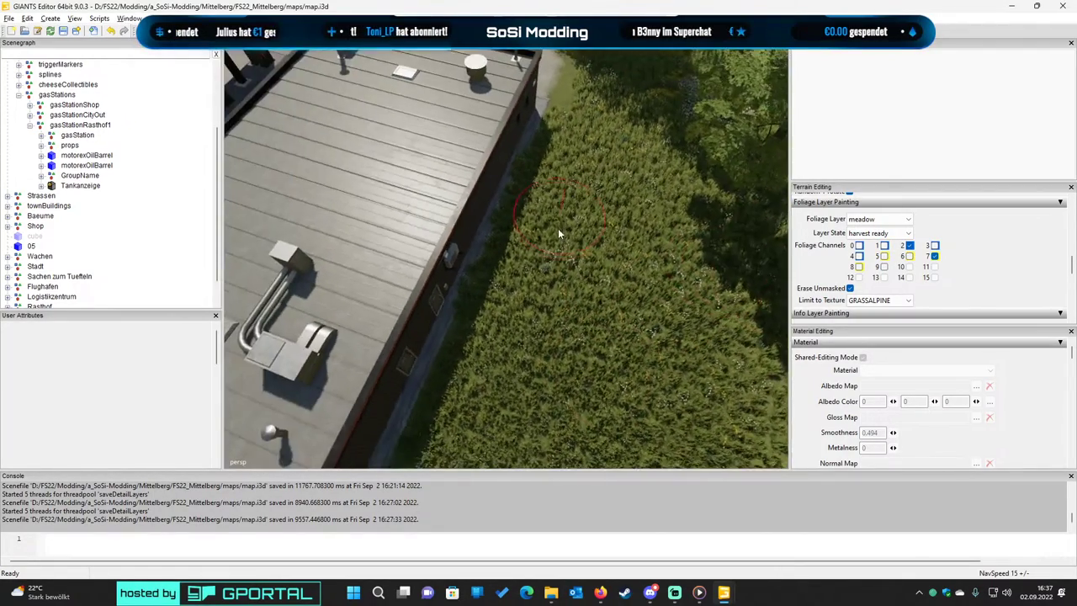
scroll(558, 229, up, 2)
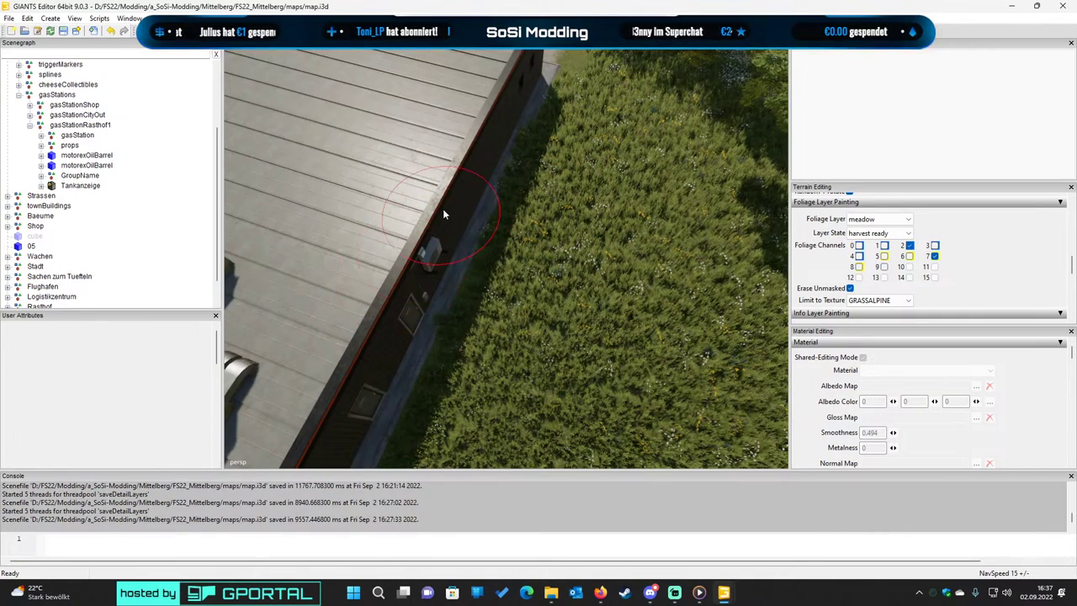
scroll(484, 123, down, 3)
right_drag(484, 123, 368, 170)
scroll(462, 242, up, 3)
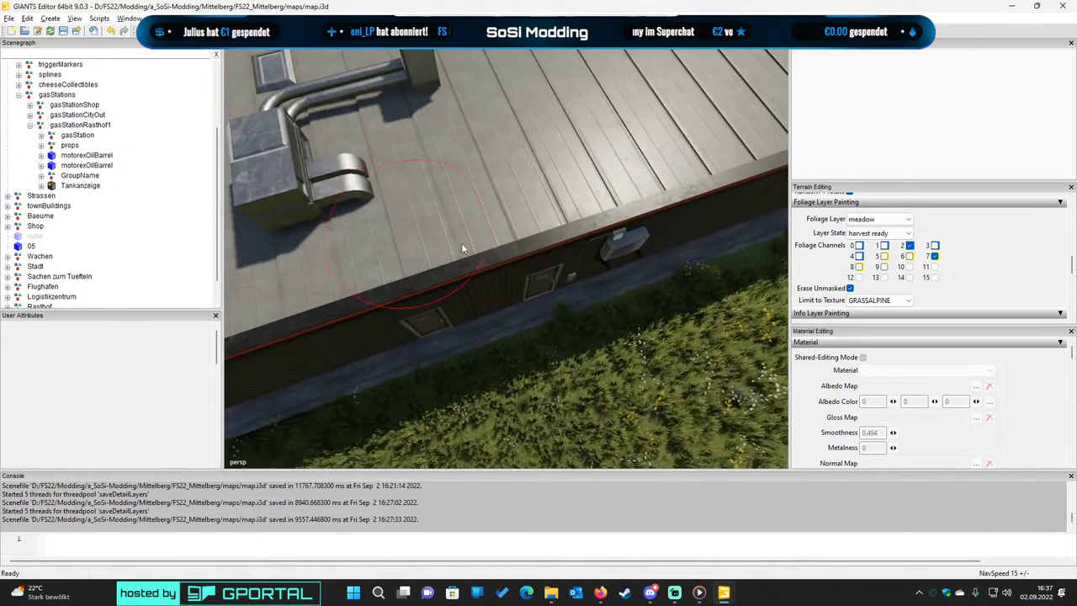
mouse_move(548, 241)
right_down()
mouse_move(531, 342)
mouse_move(574, 347)
mouse_move(548, 293)
right_up()
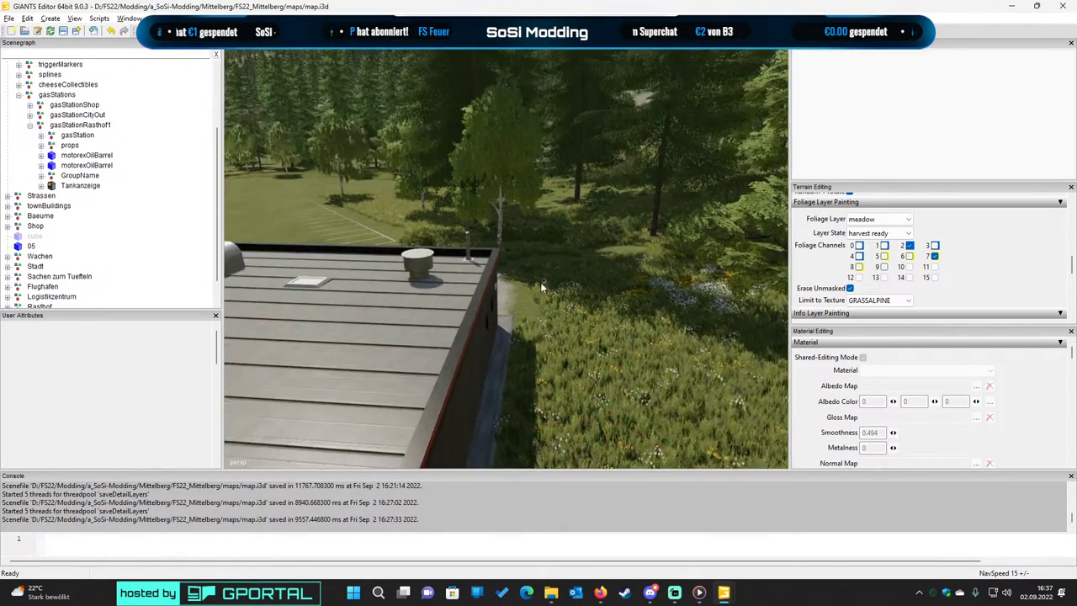
scroll(547, 287, down, 3)
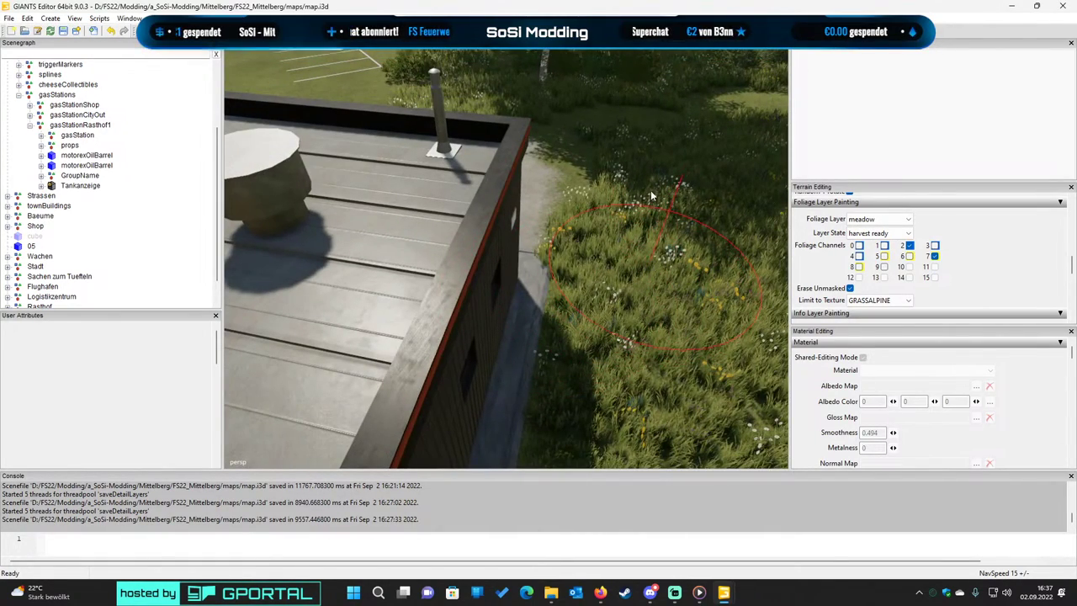
mouse_move(619, 150)
right_down()
mouse_move(575, 273)
mouse_move(567, 247)
mouse_move(522, 292)
right_up()
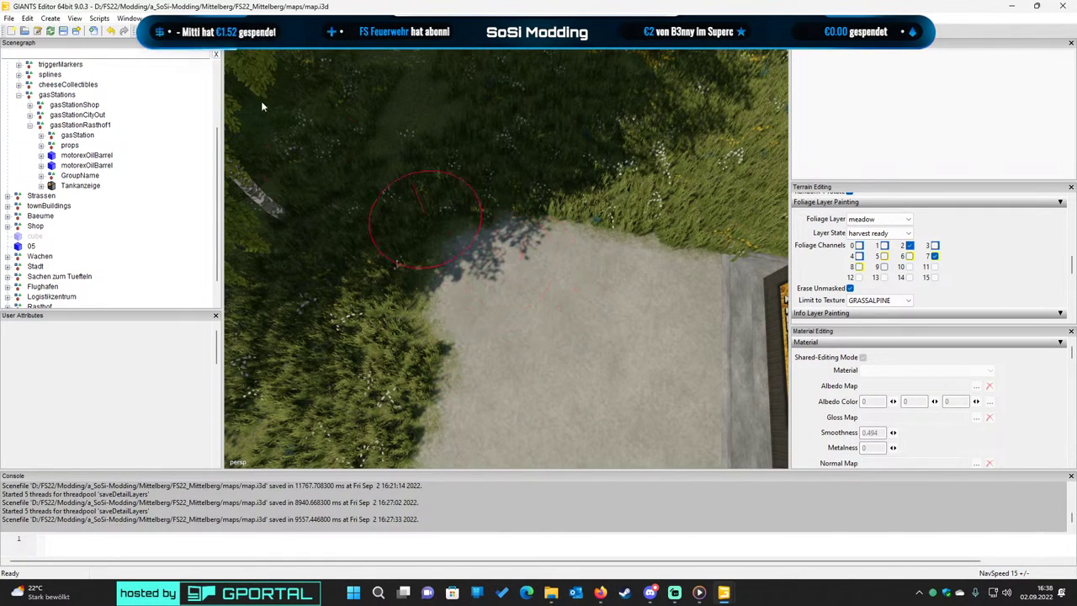
right_drag(341, 223, 544, 273)
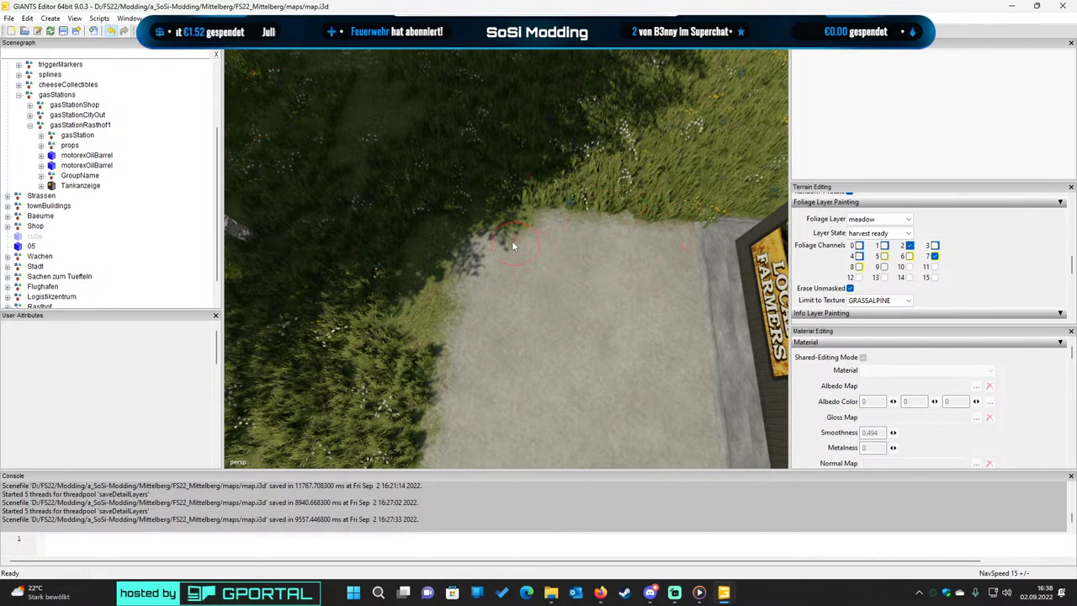
scroll(494, 259, up, 2)
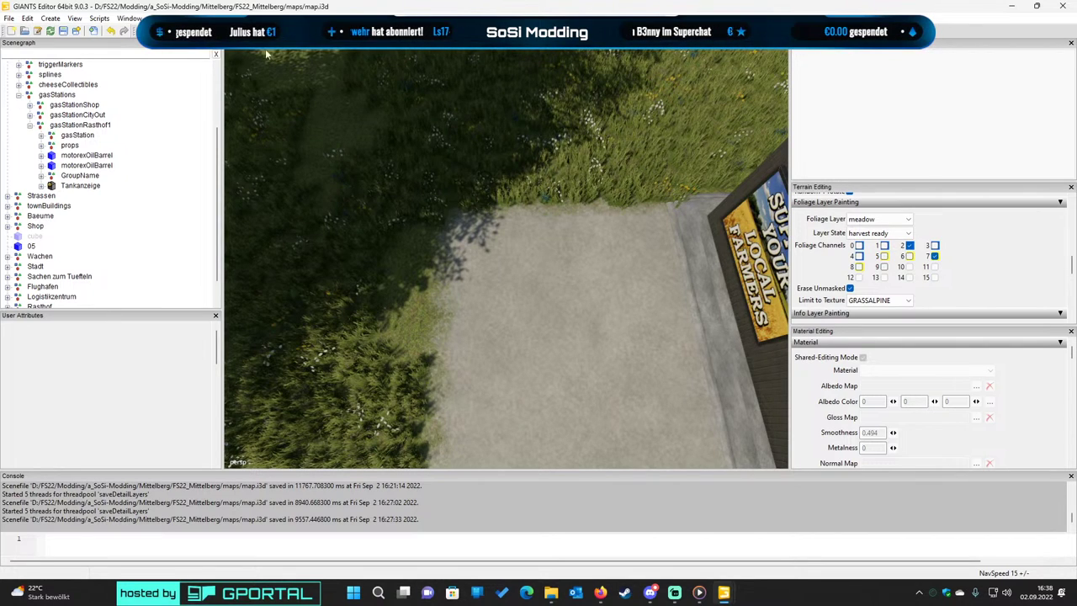
scroll(246, 293, down, 3)
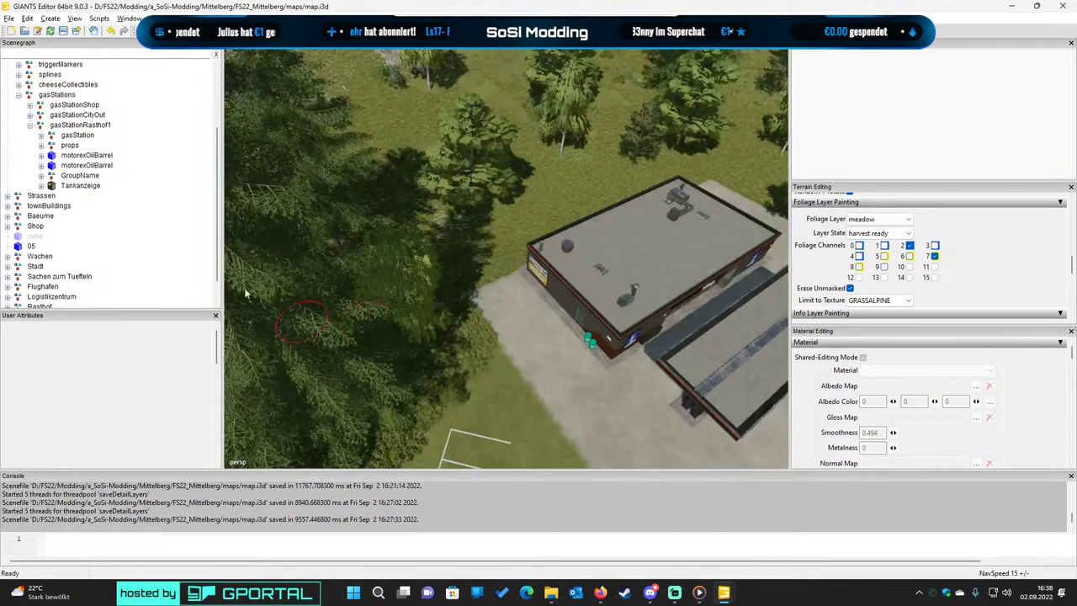
Step: Save the map and fly the camera down over the parking area
click(51, 32)
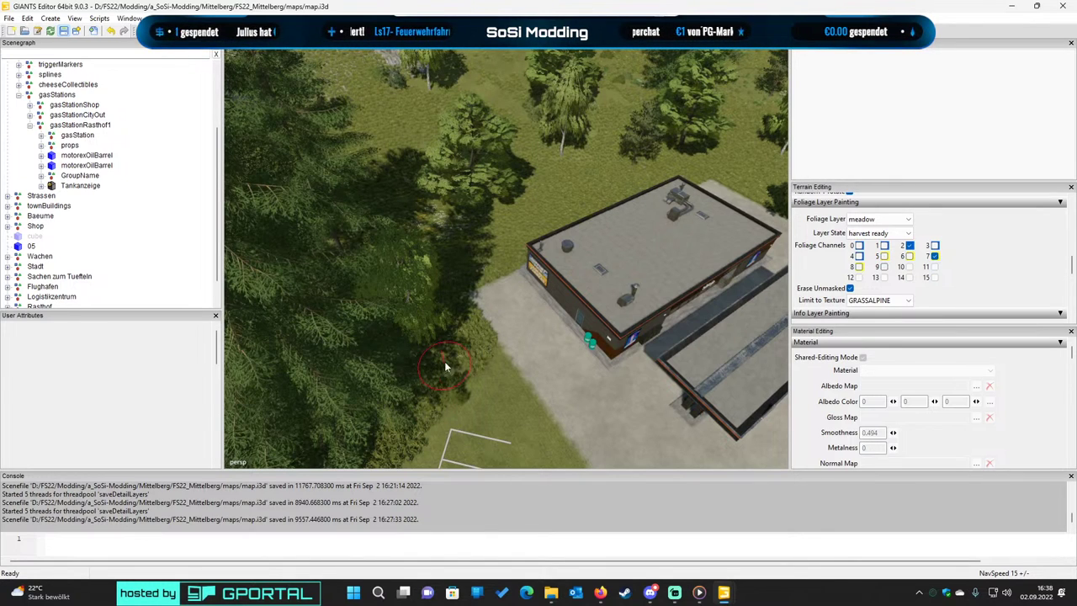
scroll(485, 333, up, 10)
right_drag(579, 211, 369, 158)
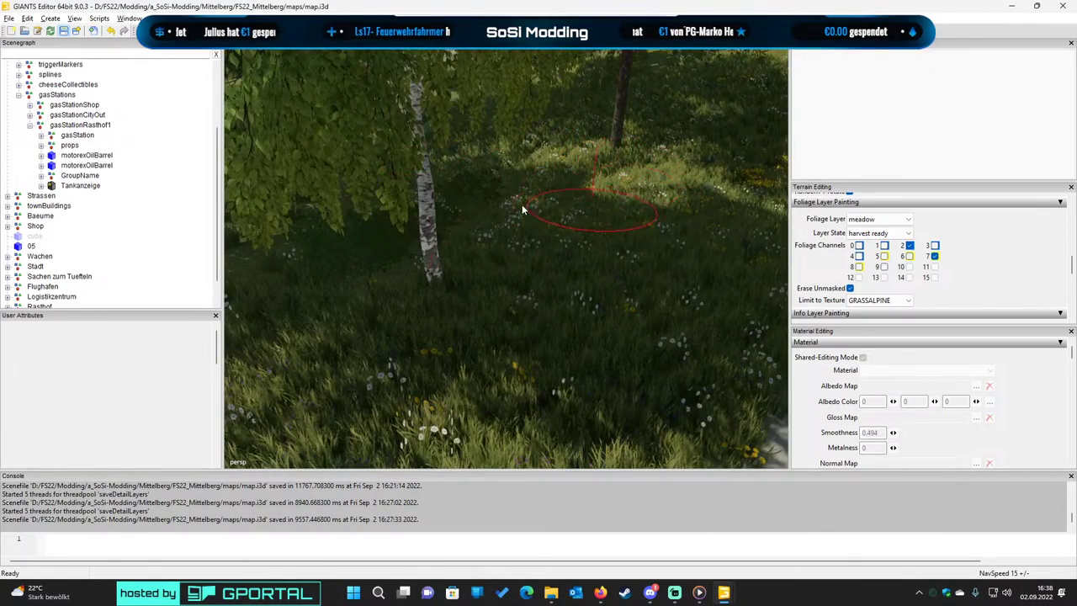
key(a)
right_drag(520, 218, 382, 167)
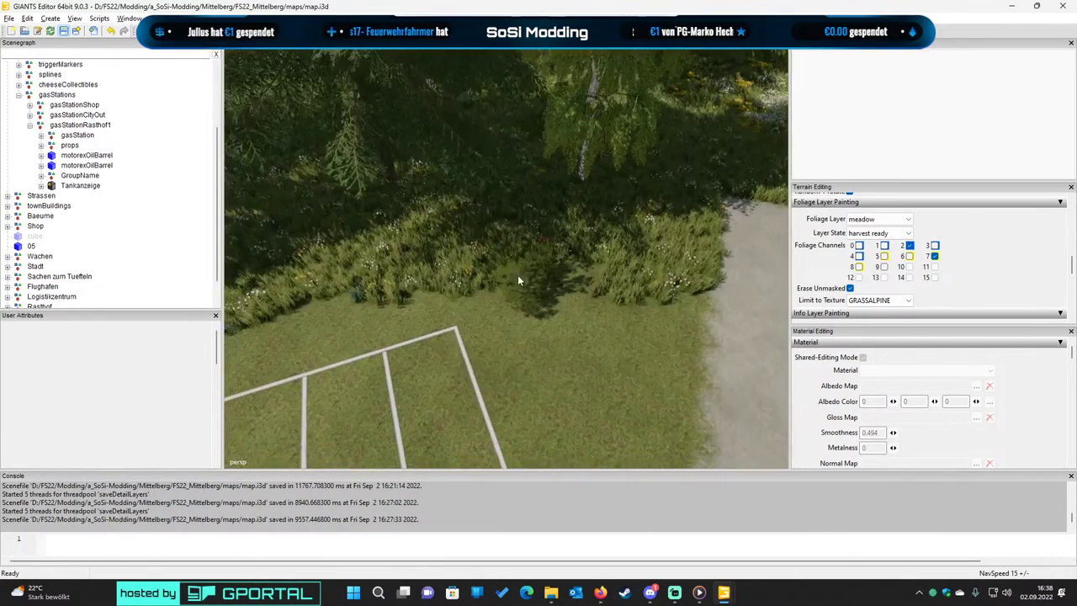
Step: Erase the grass beside the road next to the parking bays, leaving grey ground
scroll(517, 275, down, 5)
right_drag(512, 256, 543, 209)
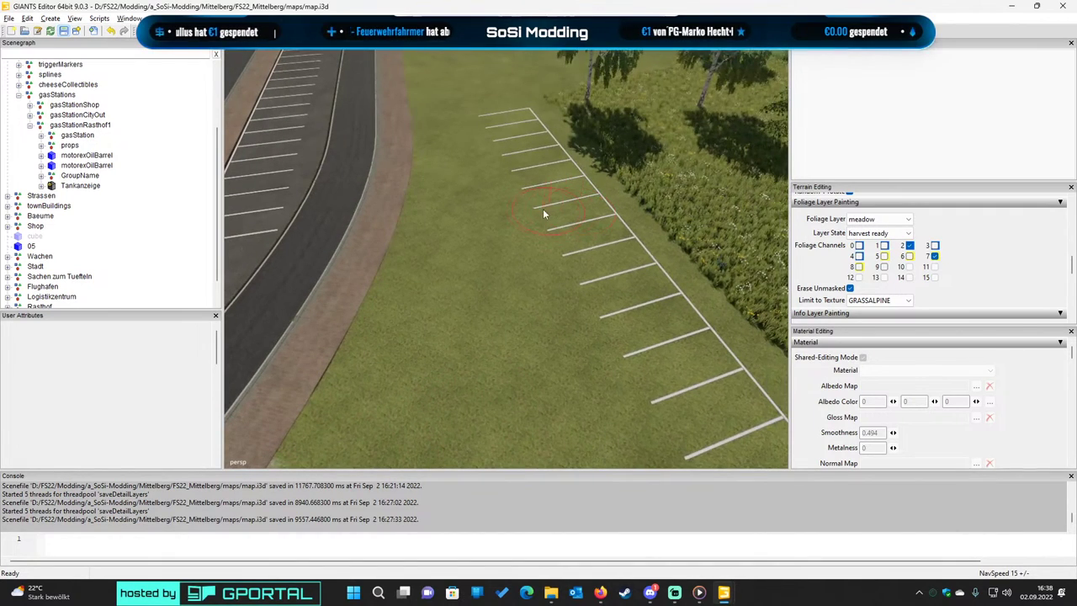
drag(381, 246, 522, 257)
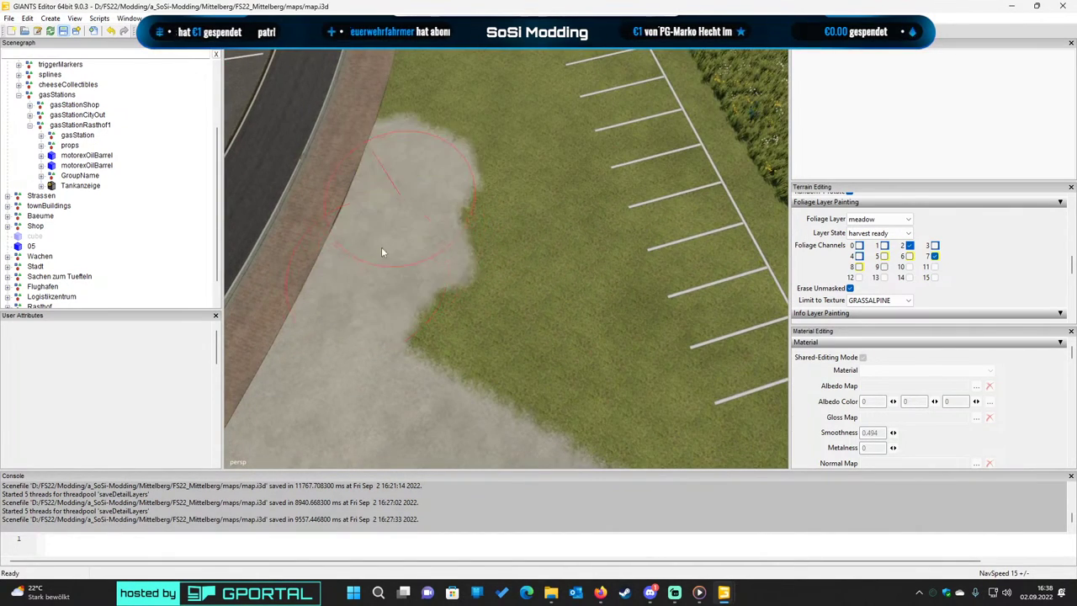
right_drag(522, 257, 589, 202)
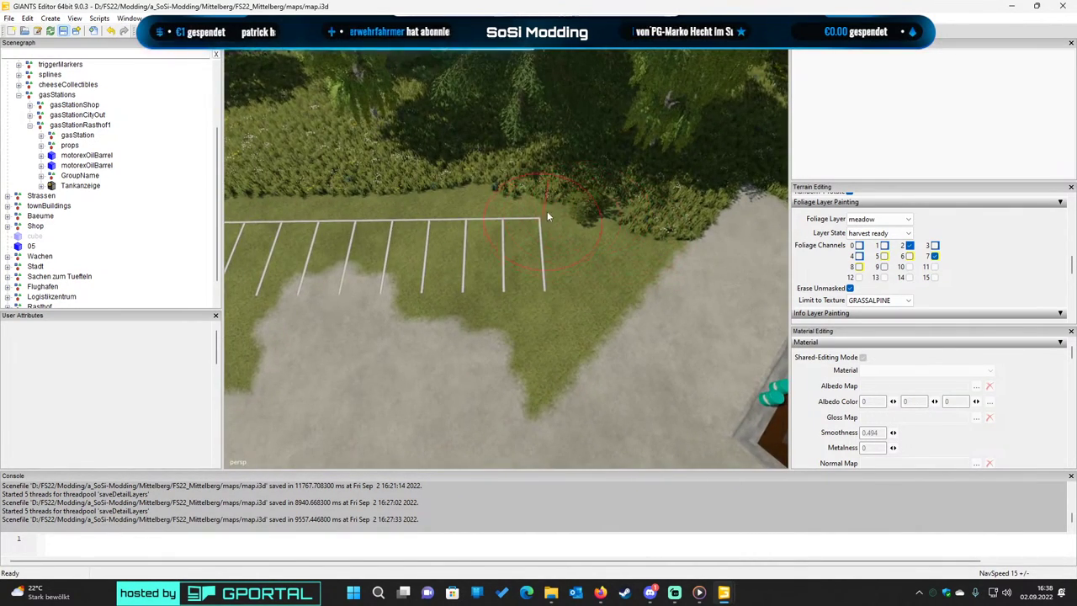
Step: Zoom in and try a square brush shape before returning to a round brush
scroll(811, 260, up, 2)
scroll(810, 260, up, 2)
scroll(811, 260, up, 2)
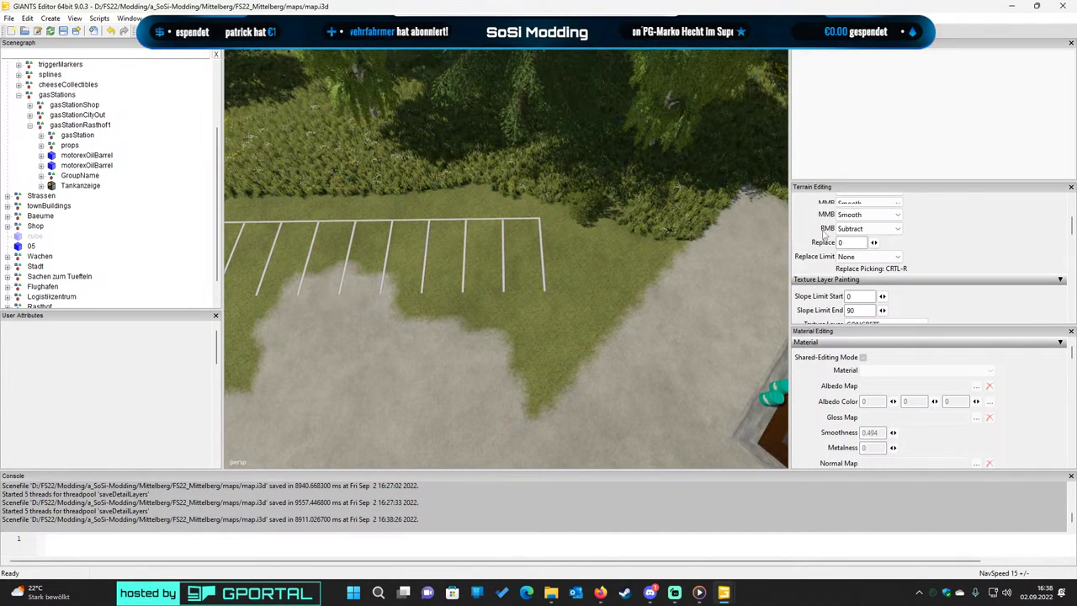
scroll(811, 260, up, 2)
click(848, 254)
click(848, 269)
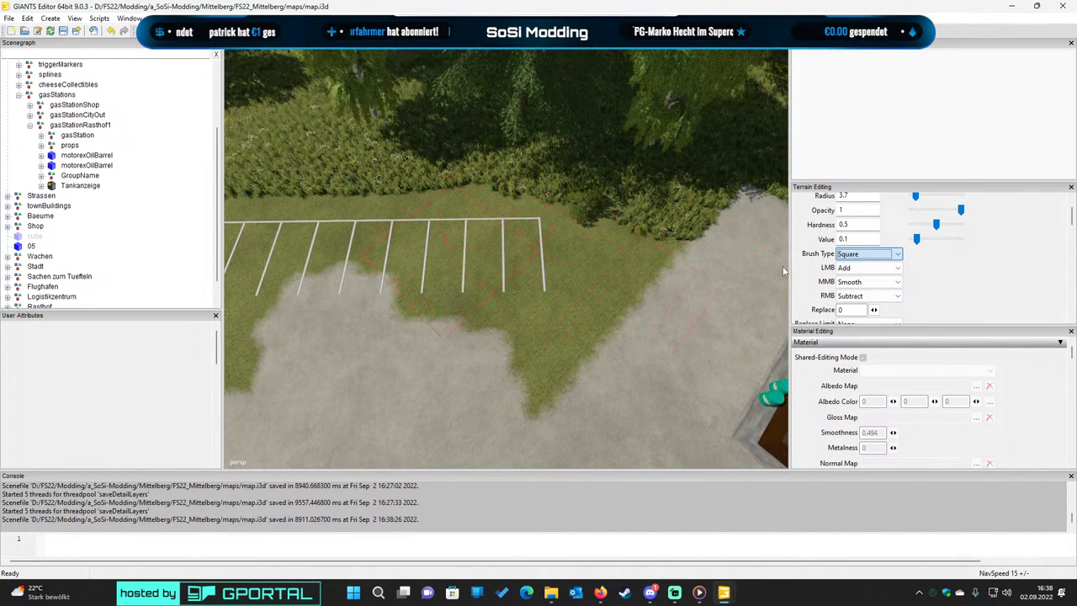
click(867, 254)
click(847, 262)
Step: Paint concrete over the grass between the parking lines, undoing one misplaced stroke
mouse_move(409, 291)
right_down()
mouse_move(682, 288)
mouse_move(568, 288)
right_up()
click(559, 276)
drag(562, 283, 579, 343)
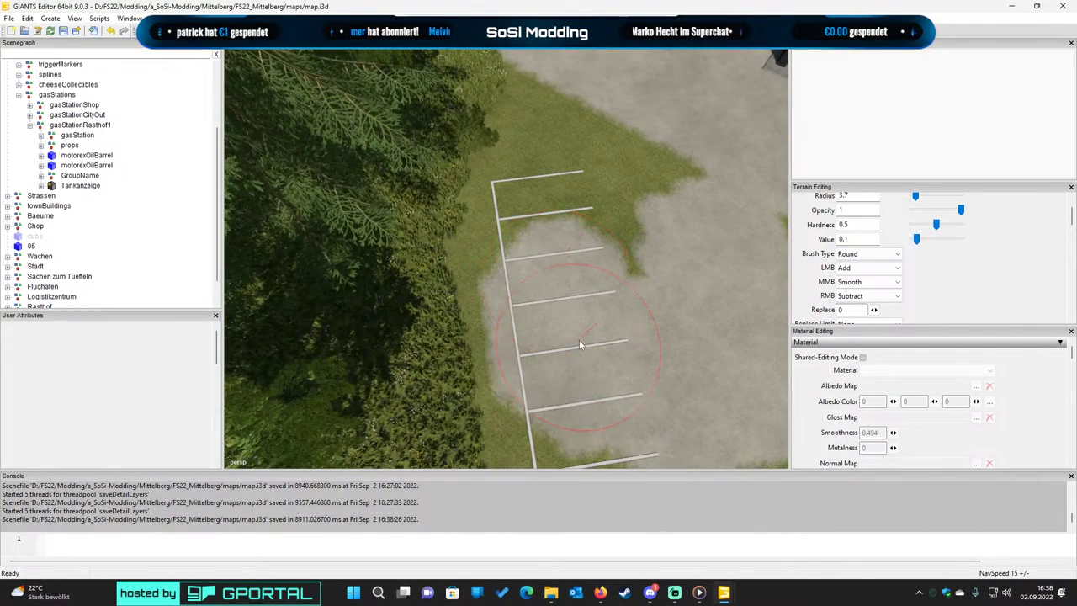
click(111, 31)
mouse_move(573, 244)
mouse_down()
mouse_move(606, 355)
mouse_move(556, 199)
mouse_move(544, 92)
mouse_move(620, 282)
mouse_up()
mouse_move(620, 283)
right_down()
mouse_move(591, 211)
mouse_move(548, 244)
right_up()
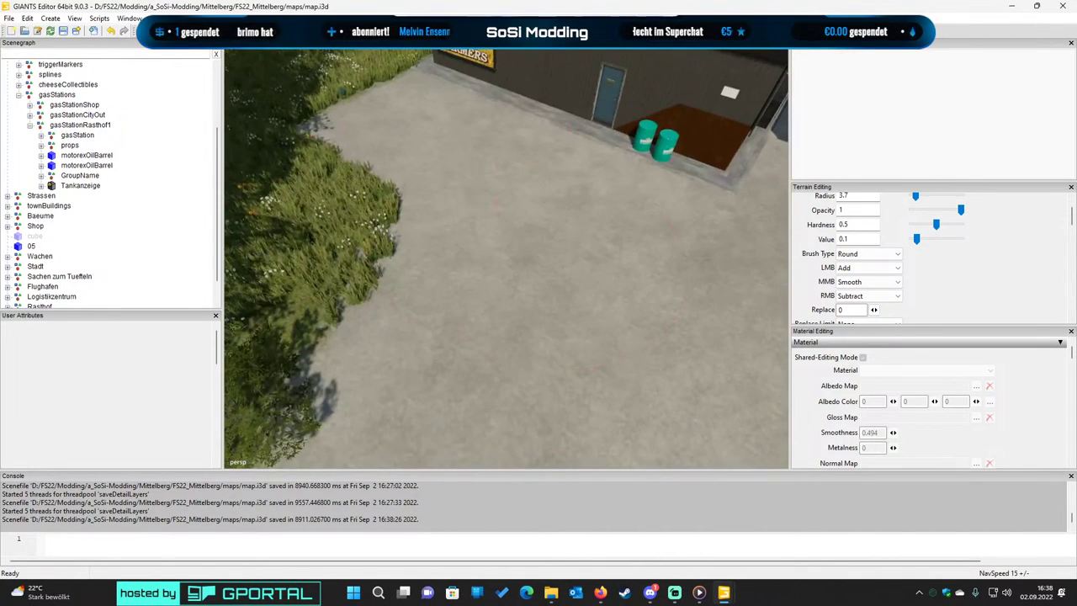
right_drag(276, 49, 440, 180)
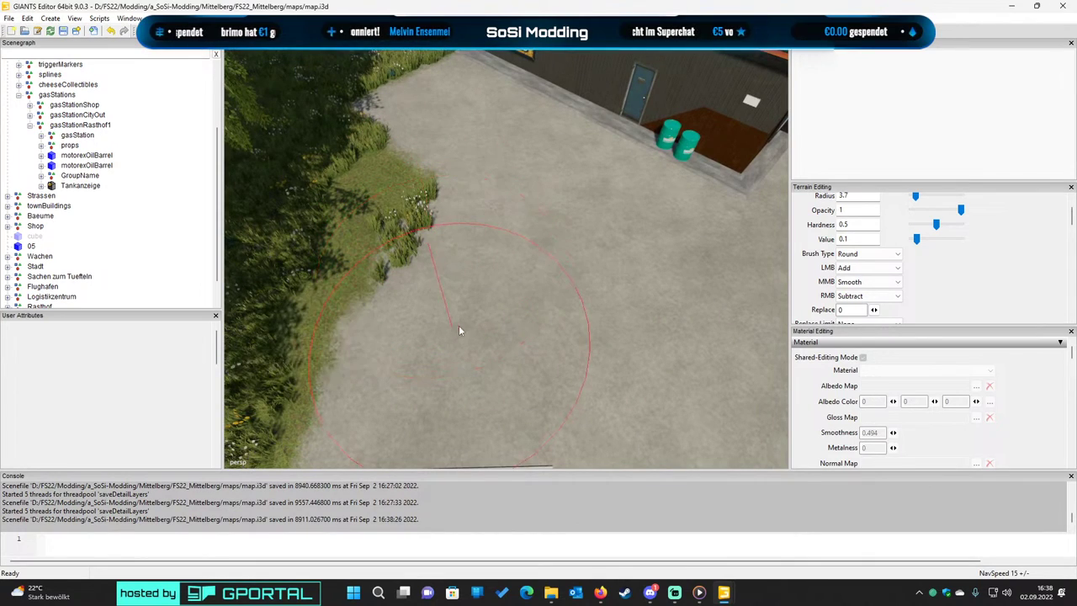
scroll(804, 247, down, 3)
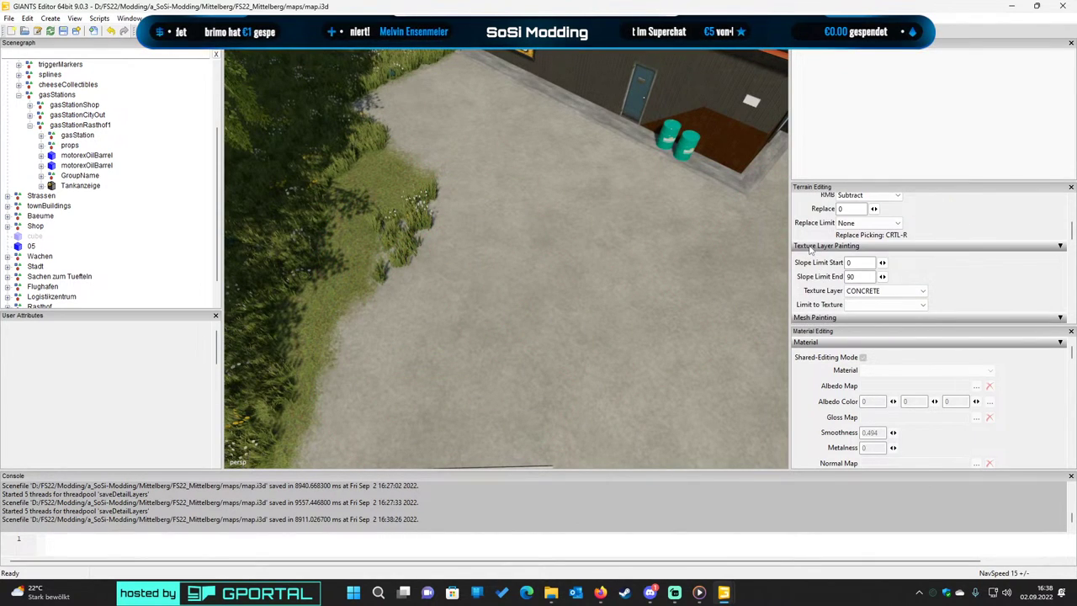
scroll(813, 250, down, 2)
scroll(820, 214, down, 2)
scroll(801, 242, down, 2)
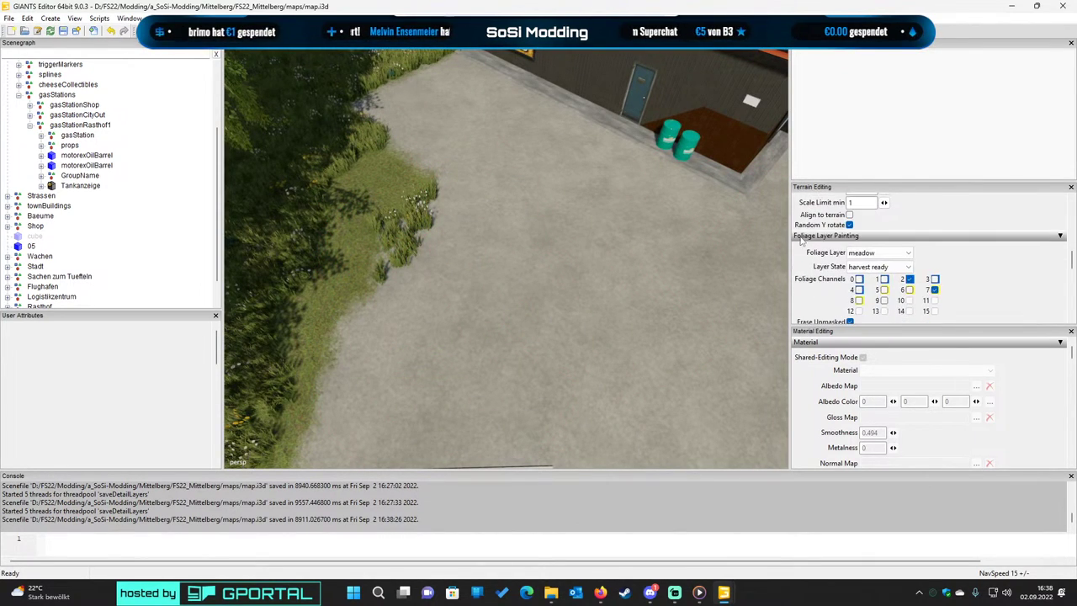
Step: Remove the painting restriction by choosing the blank Limit to Texture entry
scroll(829, 238, up, 5)
click(879, 199)
scroll(867, 252, up, 5)
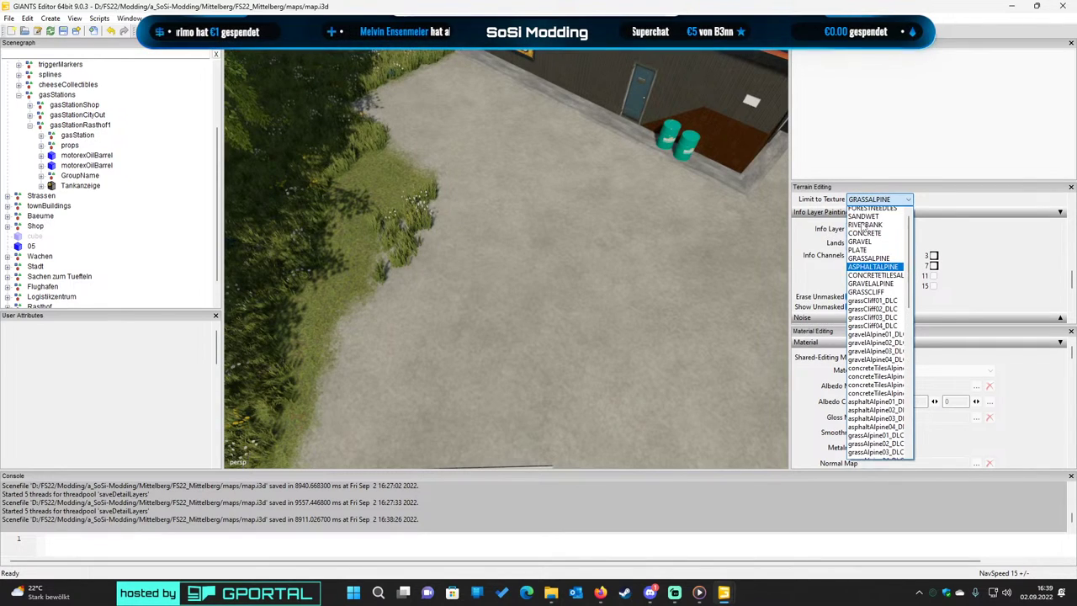
click(862, 212)
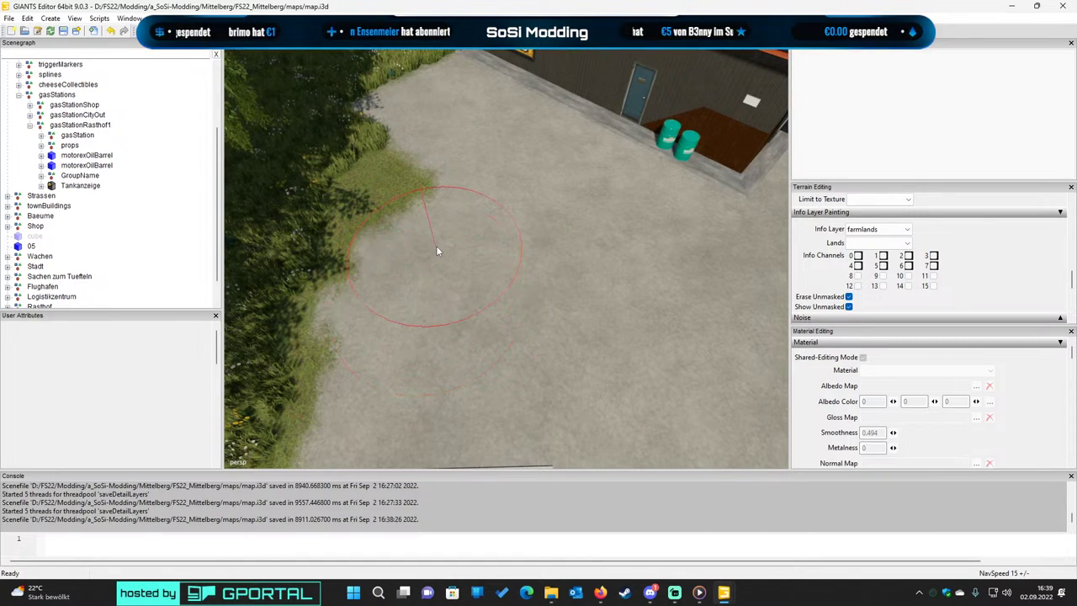
Step: Erase the grass along the edge and the parking rows to leave bare paved ground
mouse_move(385, 250)
middle_down()
mouse_move(332, 233)
mouse_move(457, 273)
mouse_move(542, 329)
middle_up()
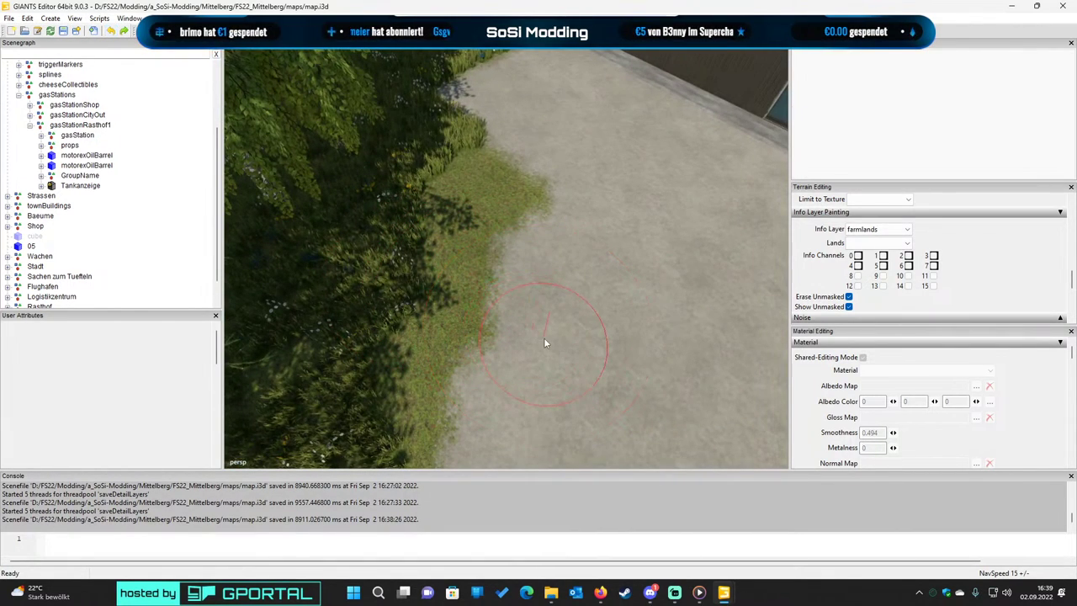
drag(543, 343, 522, 169)
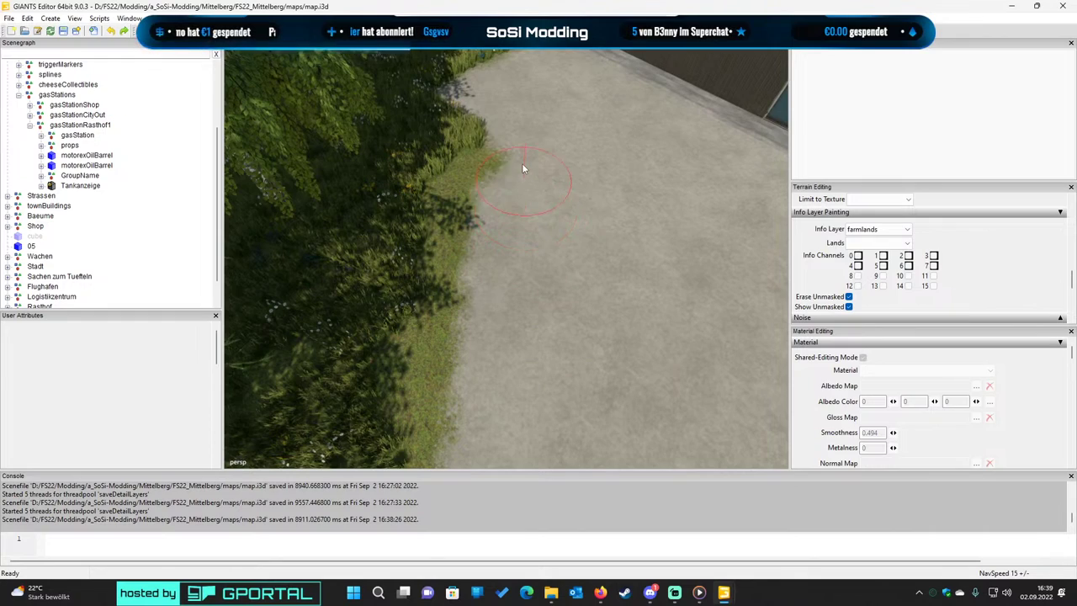
mouse_move(568, 201)
middle_down()
mouse_move(586, 230)
mouse_move(512, 364)
middle_up()
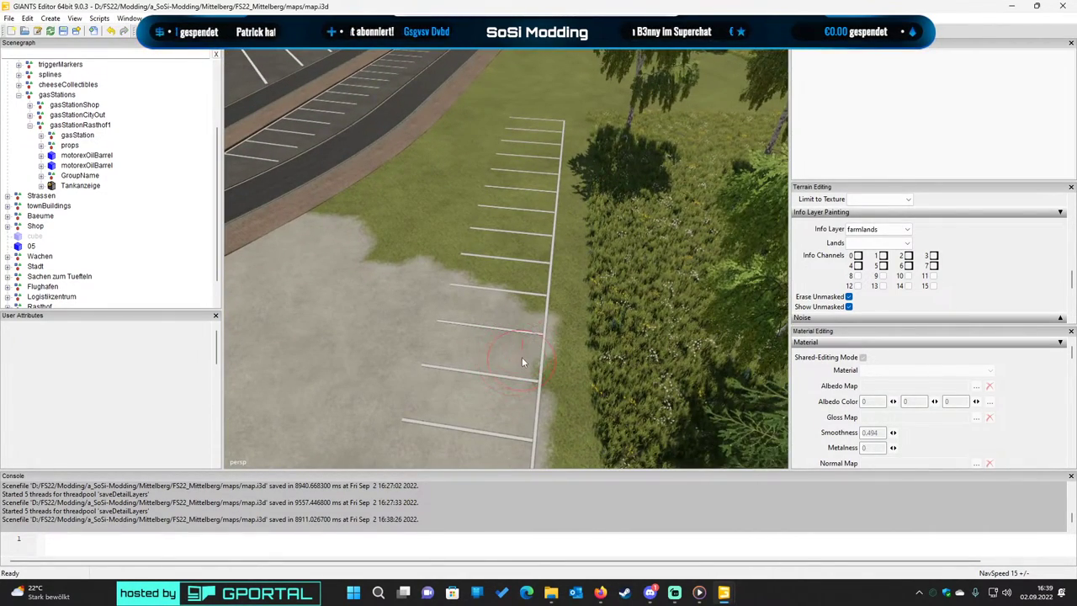
drag(529, 278, 526, 151)
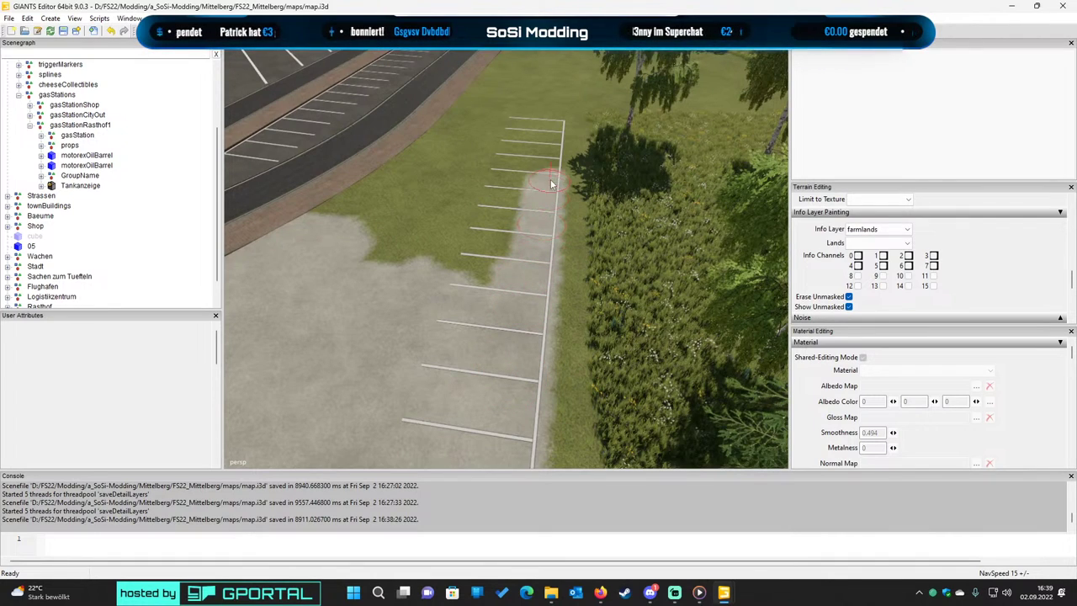
drag(472, 226, 414, 241)
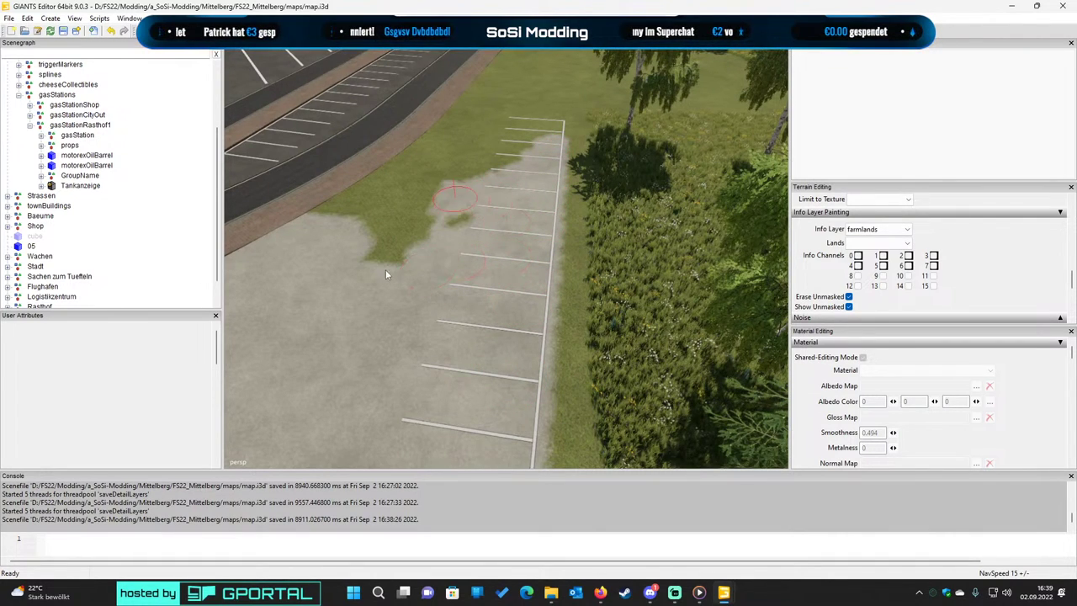
mouse_move(433, 251)
middle_down()
mouse_move(445, 195)
mouse_move(598, 325)
middle_up()
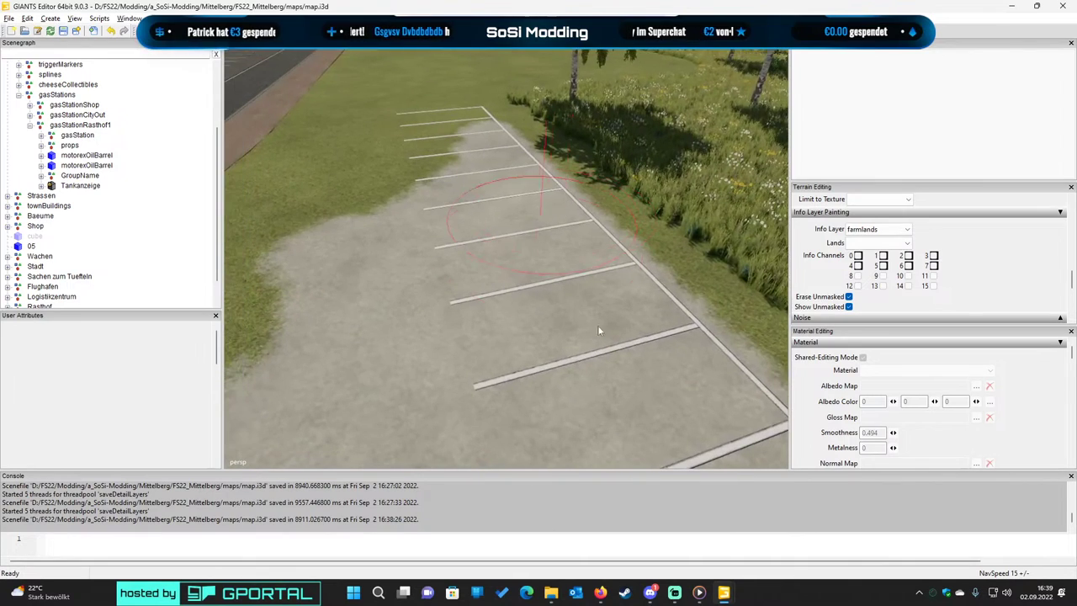
click(657, 593)
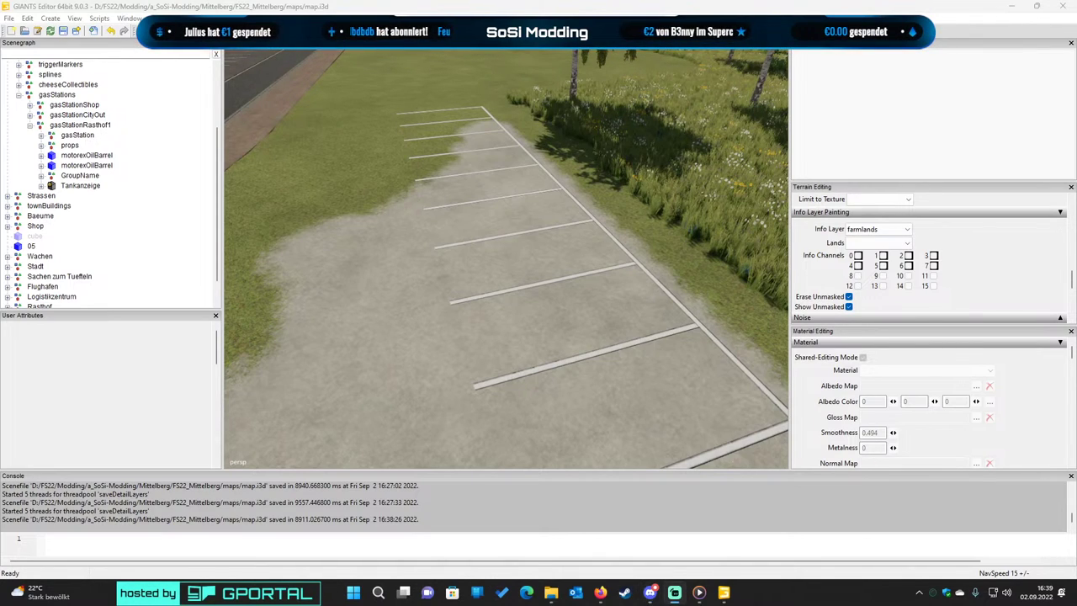
Step: Pave the leftover grass around the lot, near the road and inside the parking lines
click(282, 209)
mouse_move(282, 208)
middle_down()
mouse_move(528, 251)
mouse_move(464, 182)
middle_up()
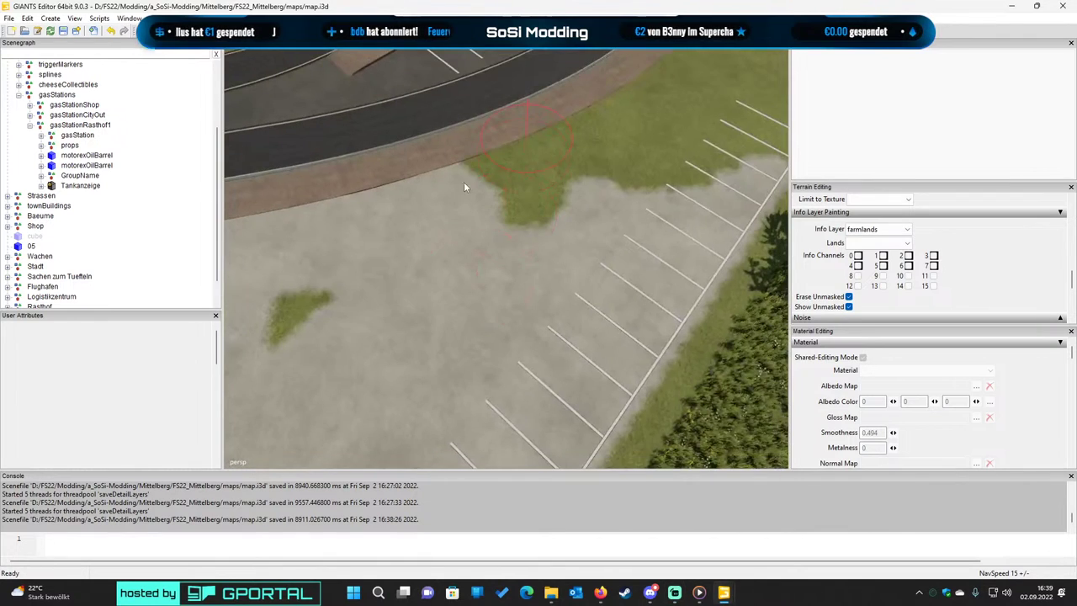
mouse_move(463, 182)
mouse_down()
mouse_move(361, 276)
mouse_move(610, 107)
mouse_move(530, 252)
mouse_up()
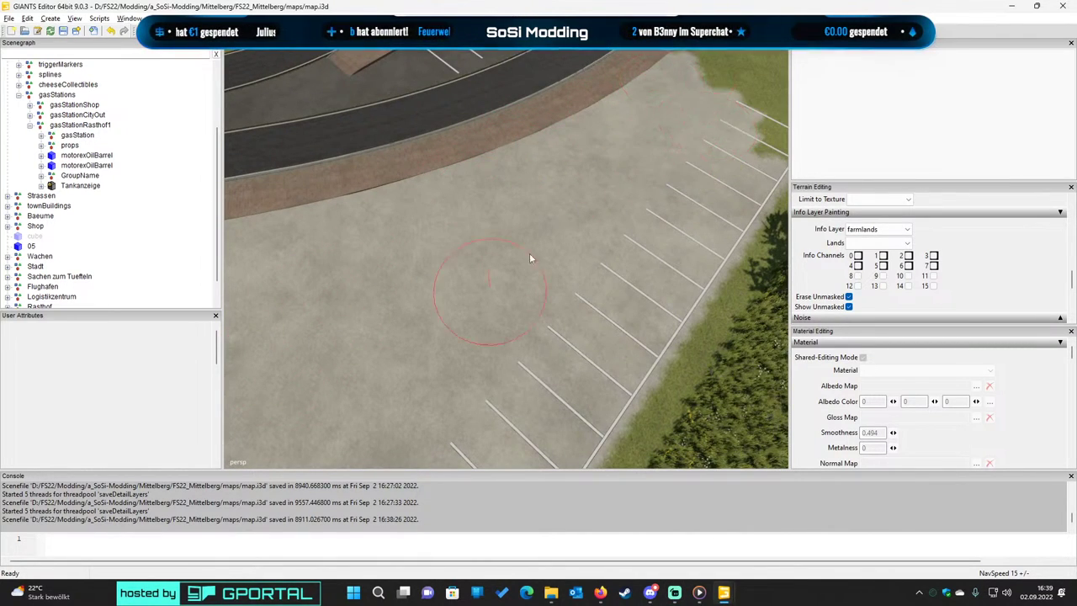
mouse_move(530, 253)
right_down()
mouse_move(580, 192)
mouse_move(434, 282)
right_up()
mouse_move(434, 282)
mouse_down()
mouse_move(455, 272)
mouse_move(491, 312)
mouse_up()
Step: Undo a stray grass stroke painted over the parking area
right_drag(491, 312, 517, 144)
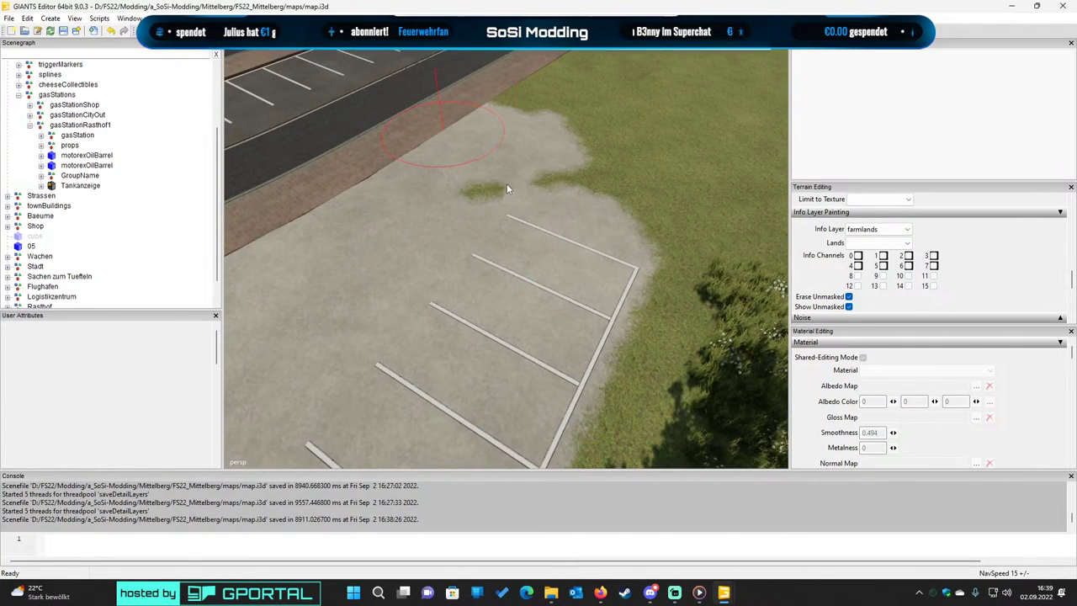
scroll(510, 182, up, 3)
right_drag(510, 181, 546, 205)
scroll(546, 206, down, 5)
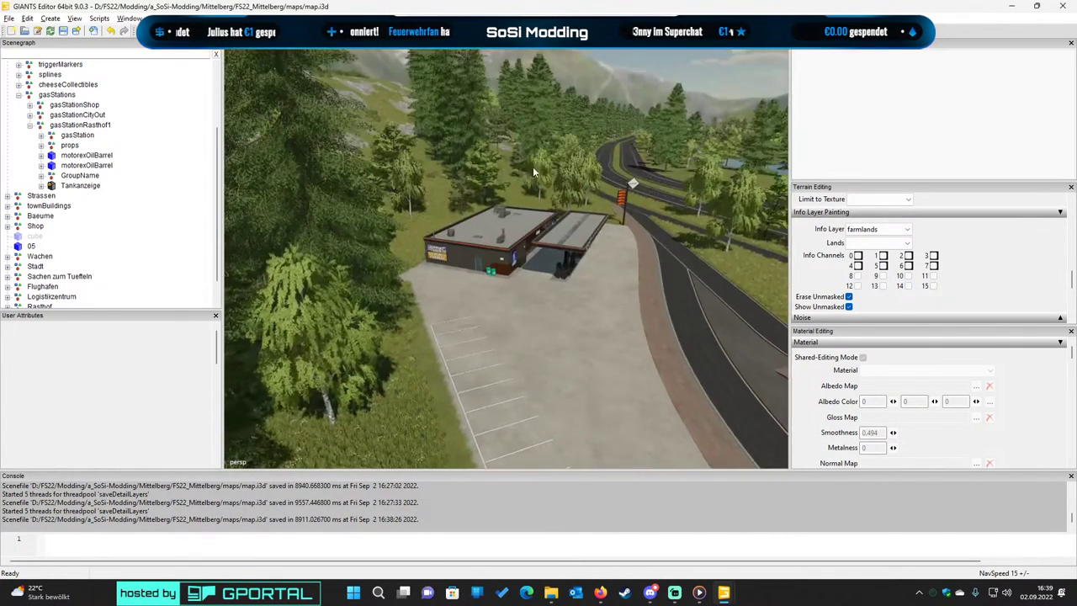
right_drag(533, 166, 562, 114)
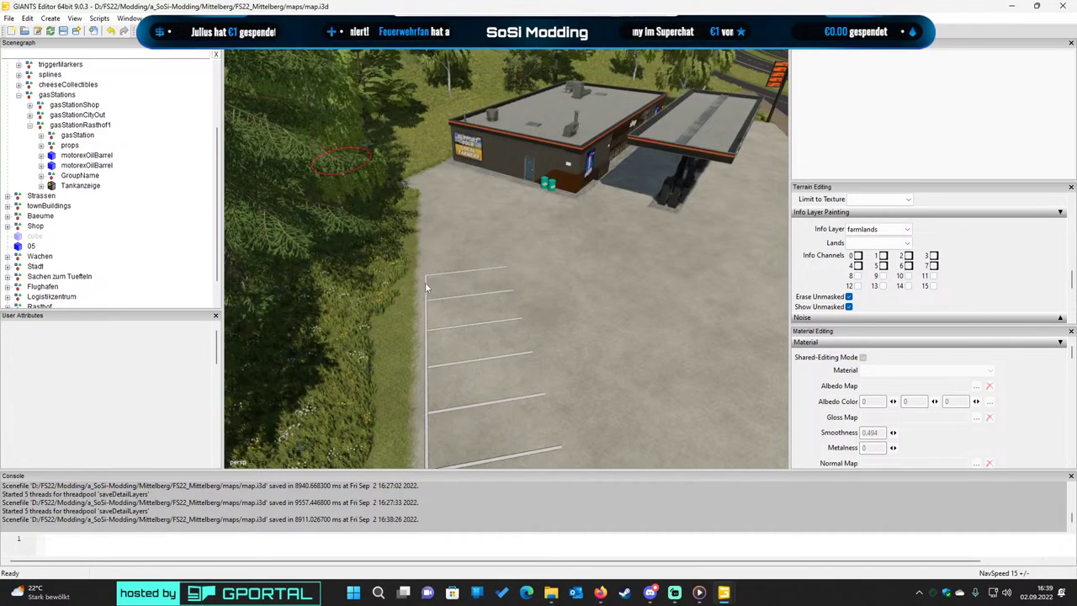
drag(446, 186, 392, 262)
key(ctrl+z)
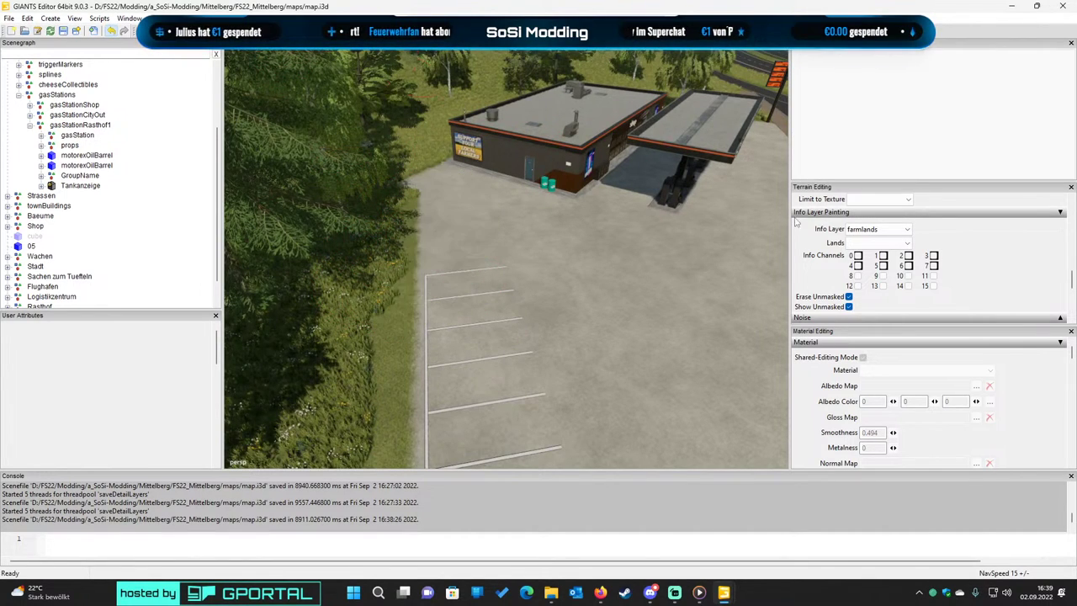
scroll(834, 253, up, 5)
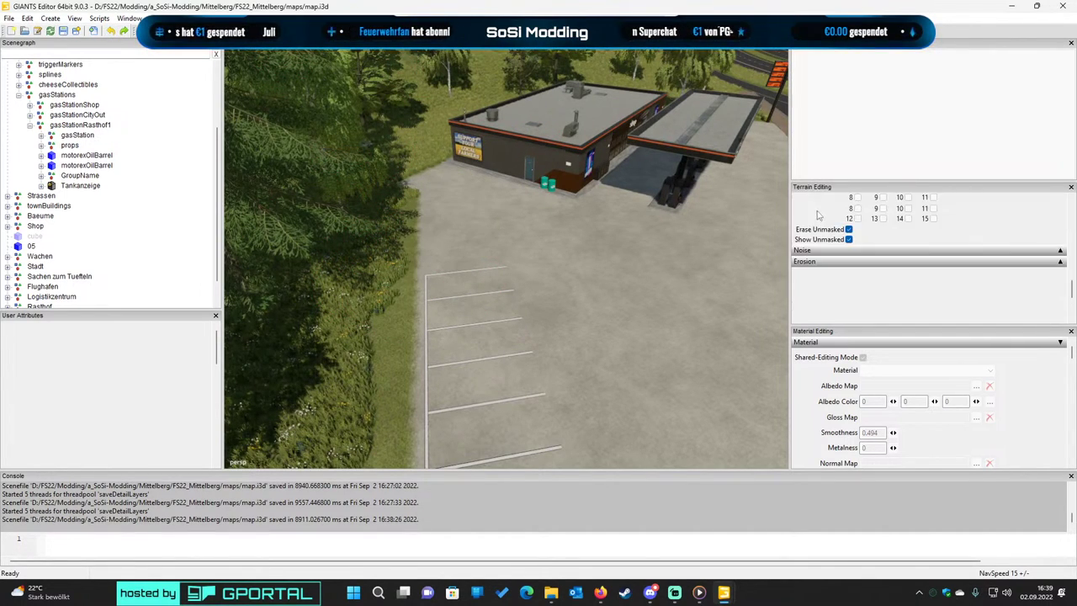
Step: Restrict foliage painting to the GRASSALPINE texture
click(872, 300)
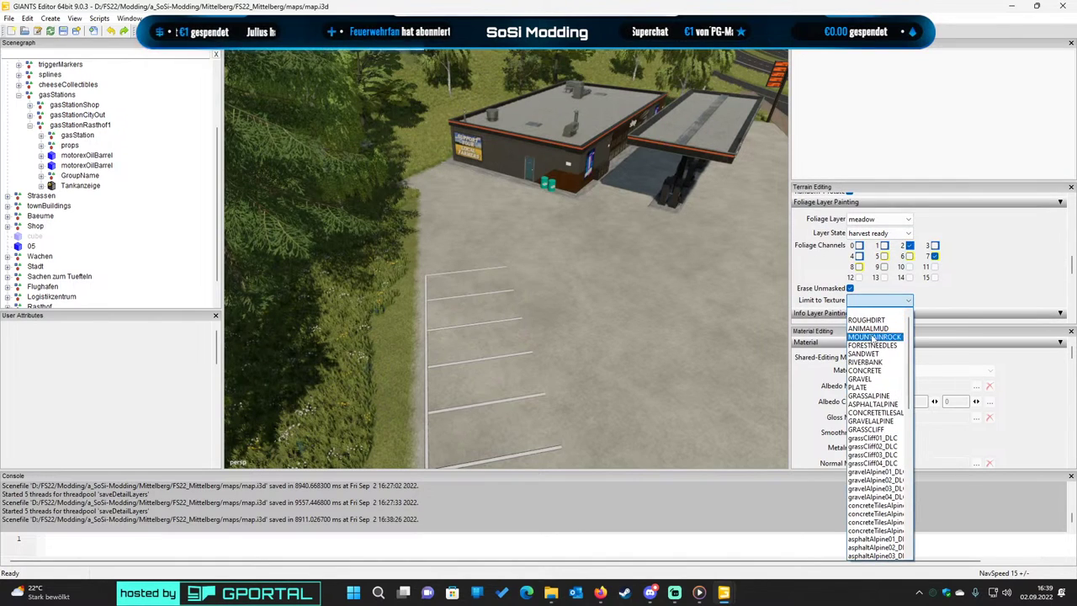
click(869, 396)
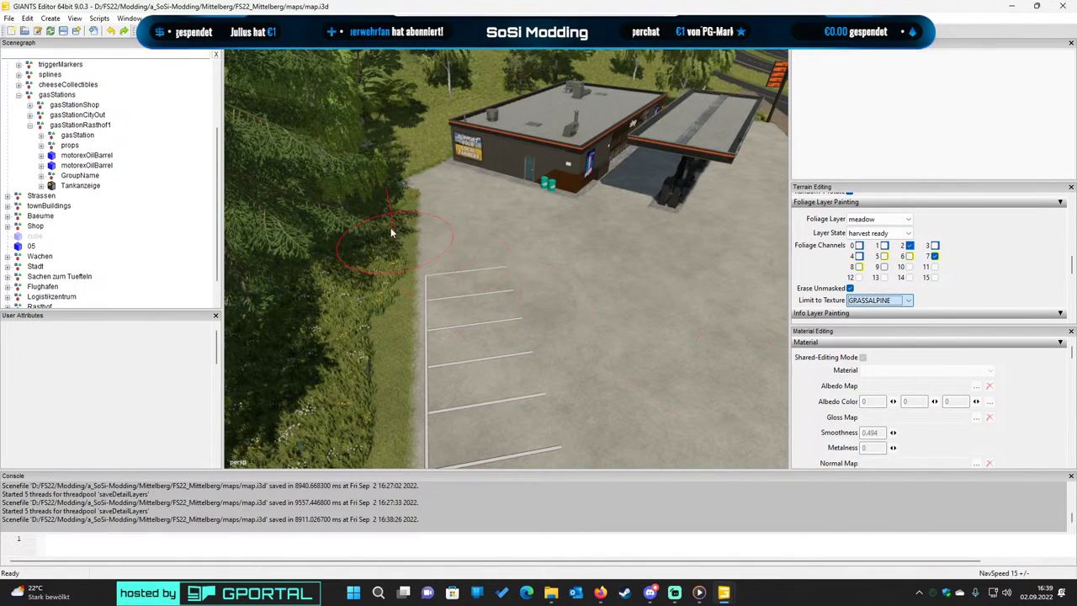
mouse_move(448, 299)
right_down()
mouse_move(422, 202)
mouse_move(609, 220)
right_up()
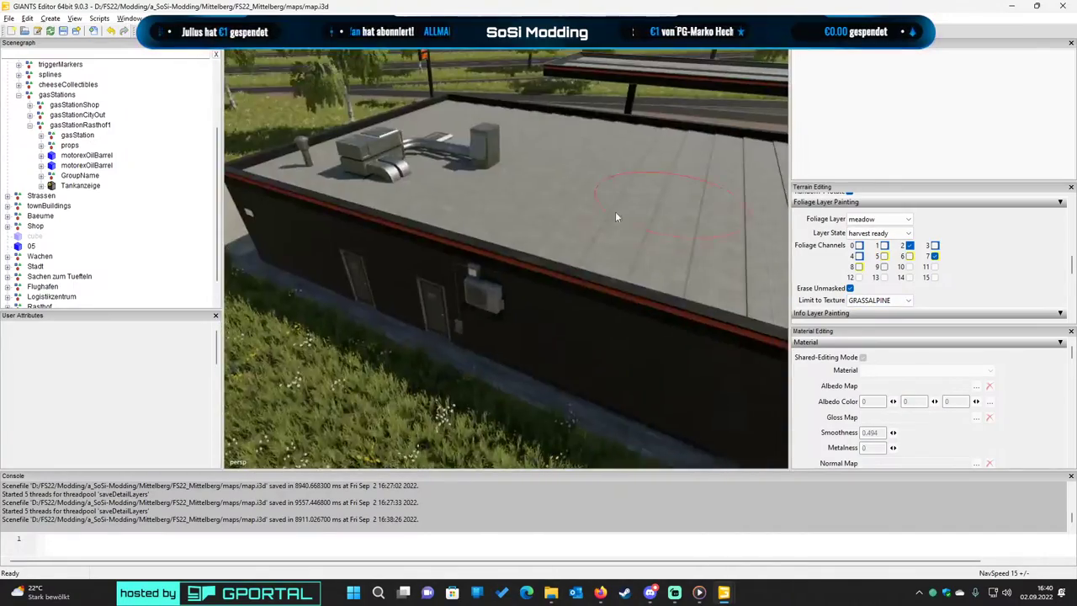
Step: Orbit over the station roof and parking lot to inspect the grass edges
mouse_move(609, 220)
right_down()
mouse_move(637, 286)
mouse_move(584, 293)
mouse_move(594, 313)
mouse_move(574, 234)
right_up()
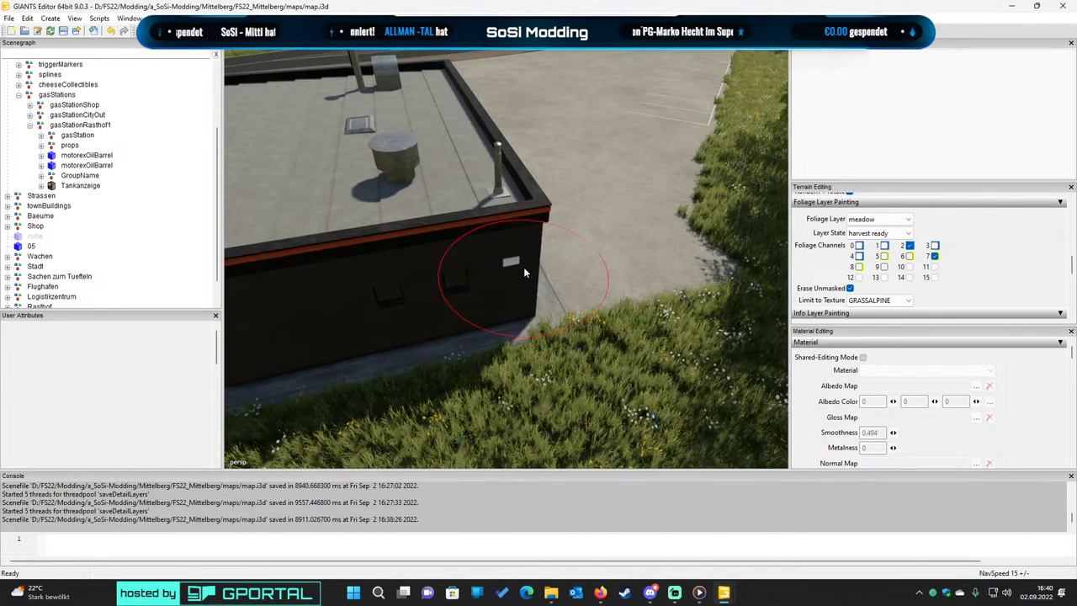
mouse_move(523, 267)
right_down()
mouse_move(254, 328)
mouse_move(373, 313)
mouse_move(405, 281)
mouse_move(363, 262)
mouse_move(502, 215)
mouse_move(374, 247)
right_up()
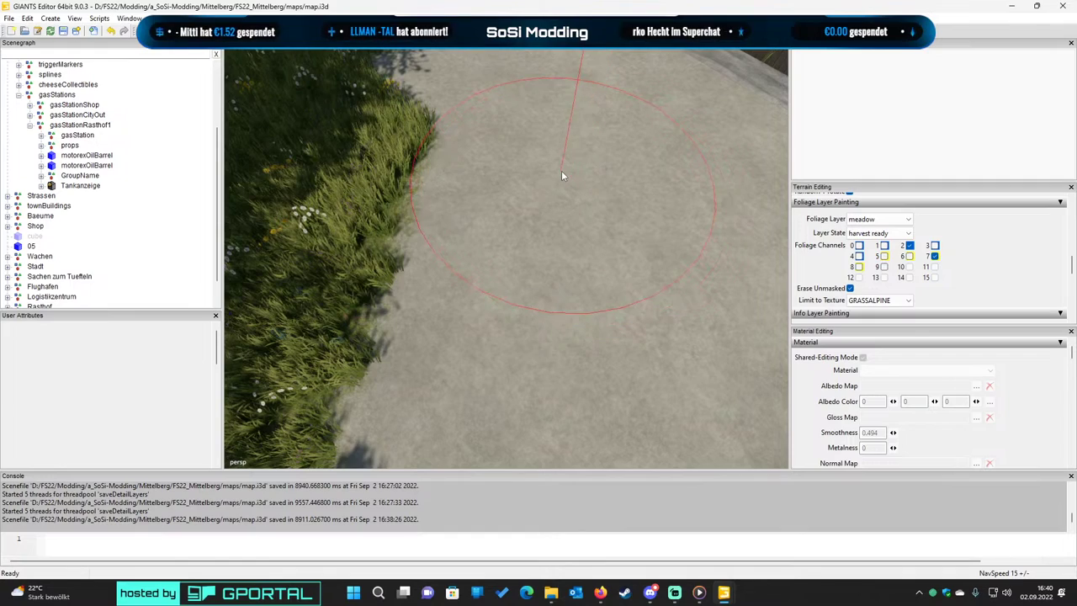
mouse_move(505, 197)
right_down()
mouse_move(410, 237)
mouse_move(437, 174)
right_up()
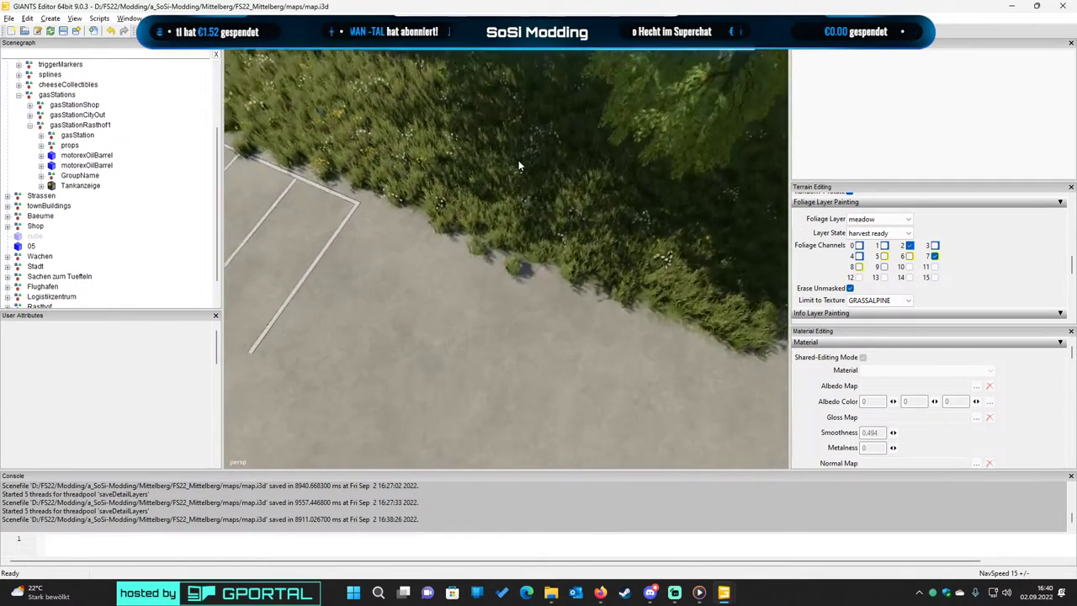
right_drag(466, 270, 413, 231)
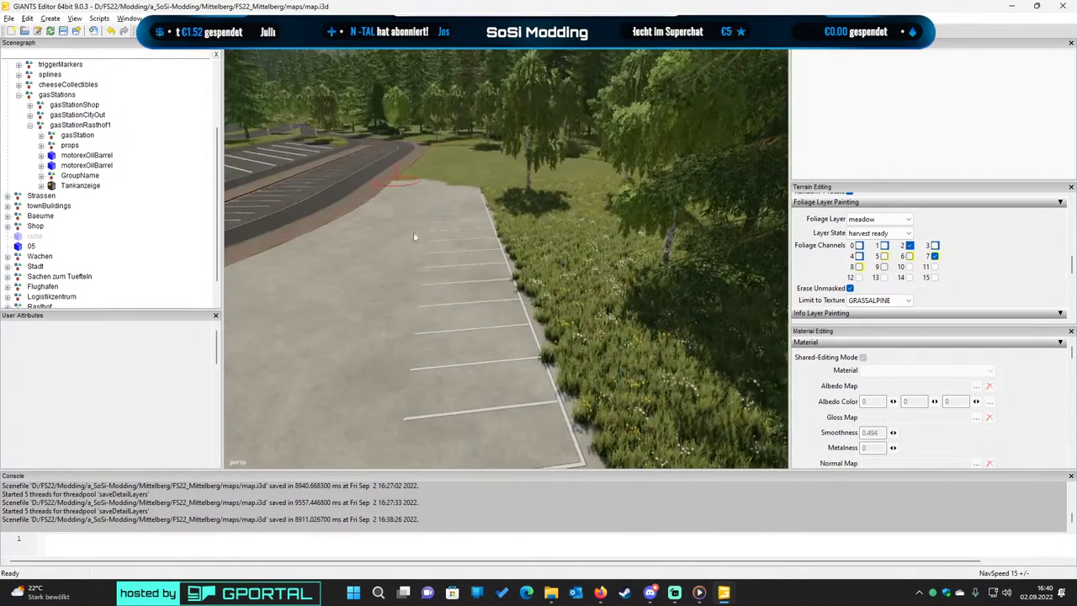
mouse_move(519, 306)
right_down()
mouse_move(461, 312)
mouse_move(527, 225)
mouse_move(257, 268)
right_up()
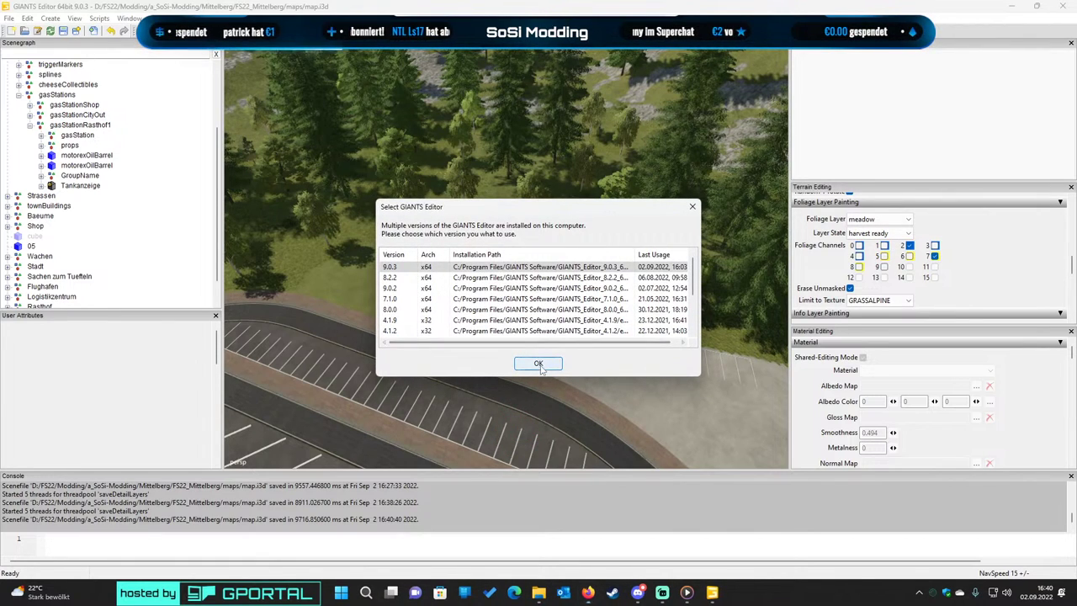
Step: Confirm GIANTS Editor 9.0.3 to load Waldstetten's waldstetten.i3d
click(543, 361)
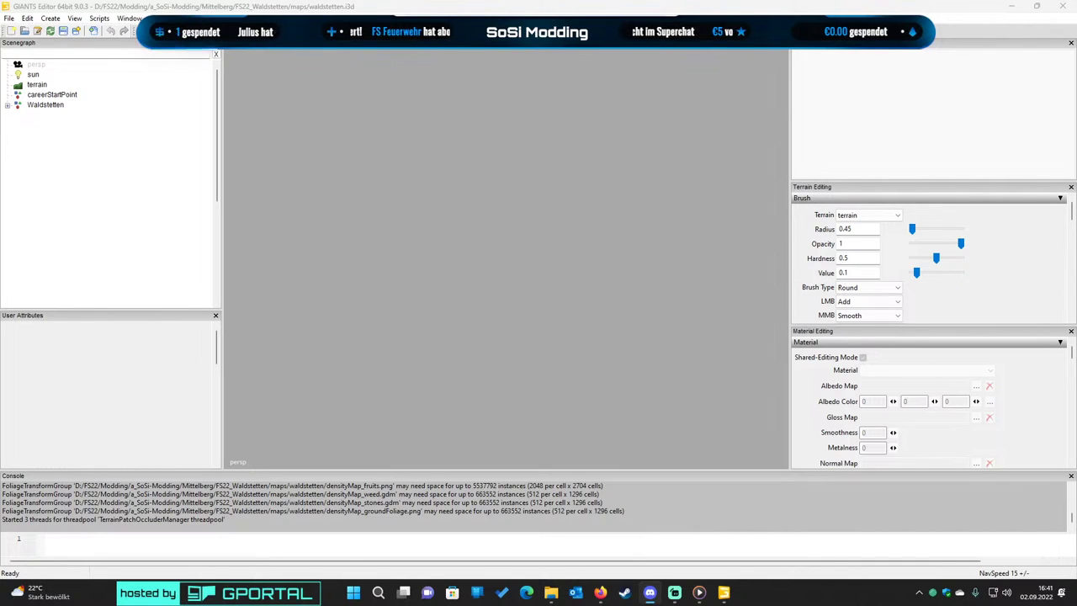
Step: Add a new camera node to the Waldstetten scene
click(315, 137)
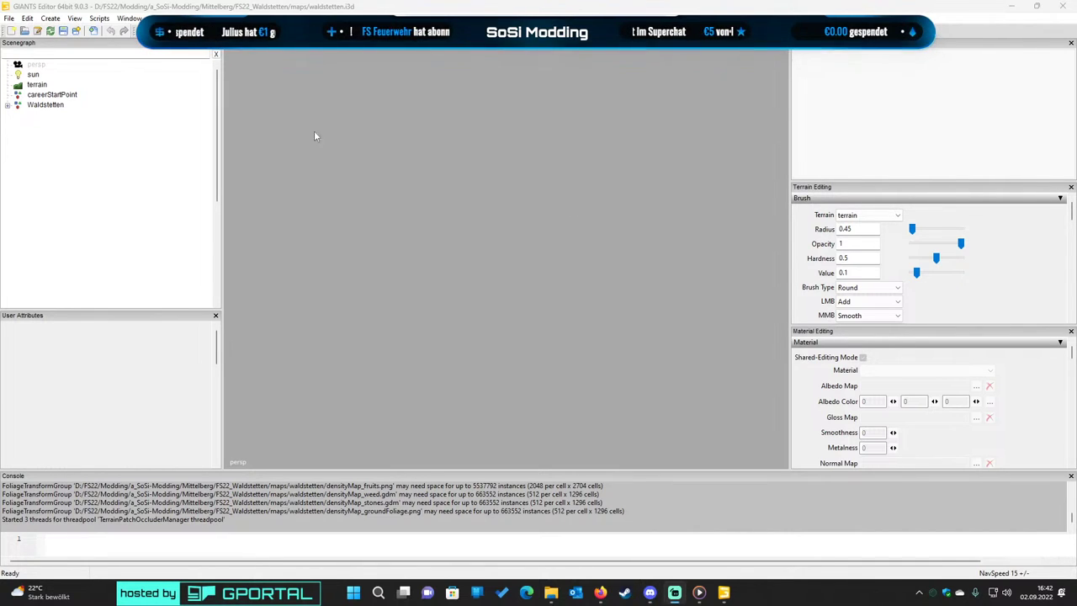
click(53, 18)
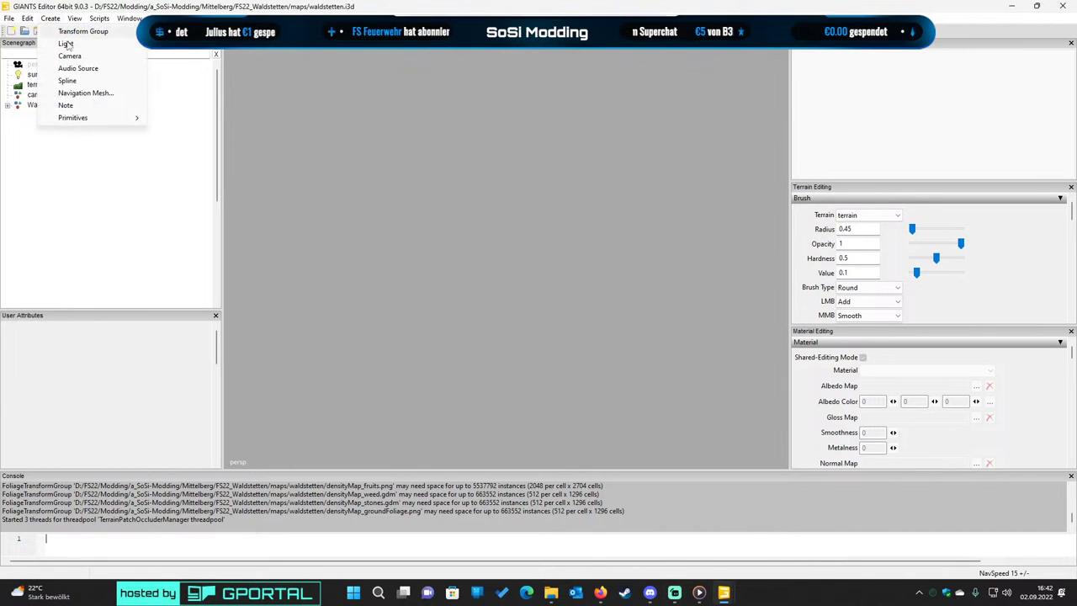
click(84, 55)
Step: Switch the viewport to look through the new camera
click(72, 21)
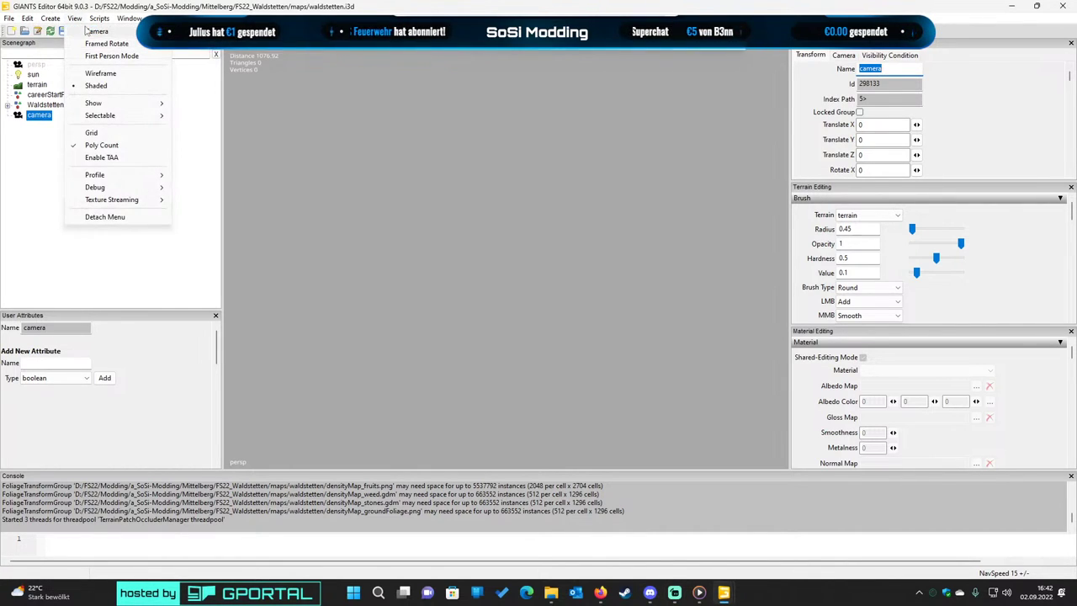
click(75, 18)
click(76, 18)
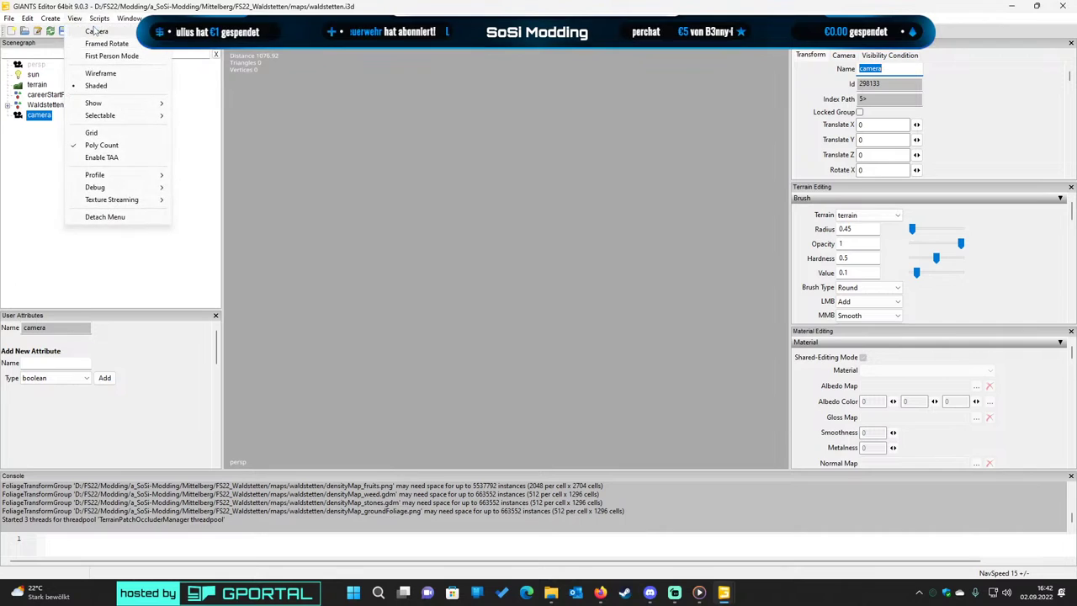
click(153, 88)
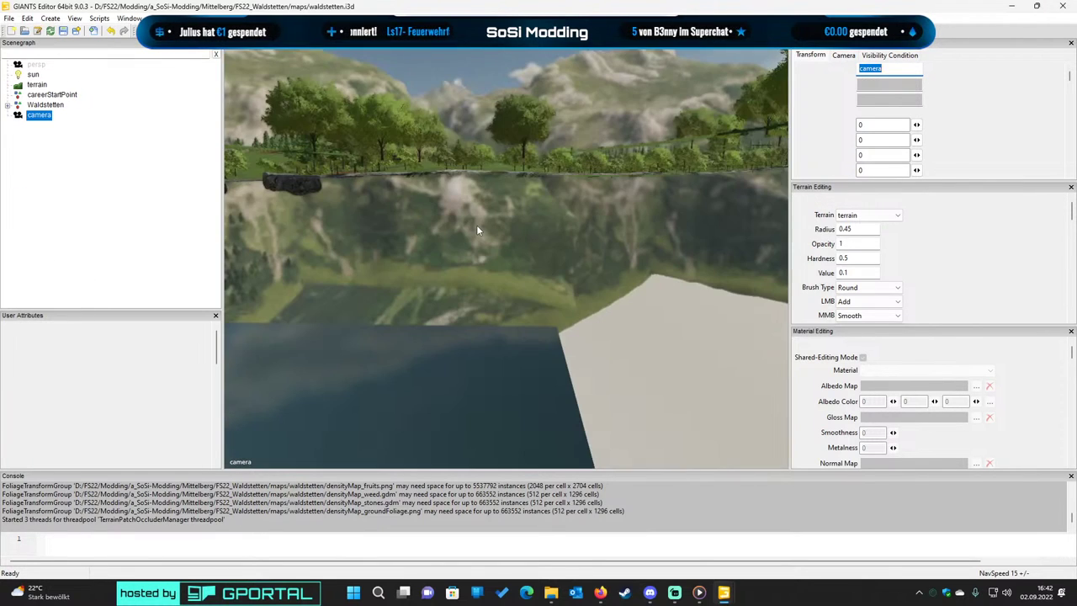
Step: Deselect the camera and tilt the view over the curving road and forested terrain
click(477, 224)
mouse_move(479, 219)
right_down()
mouse_move(668, 197)
mouse_move(408, 322)
right_up()
scroll(254, 350, down, 5)
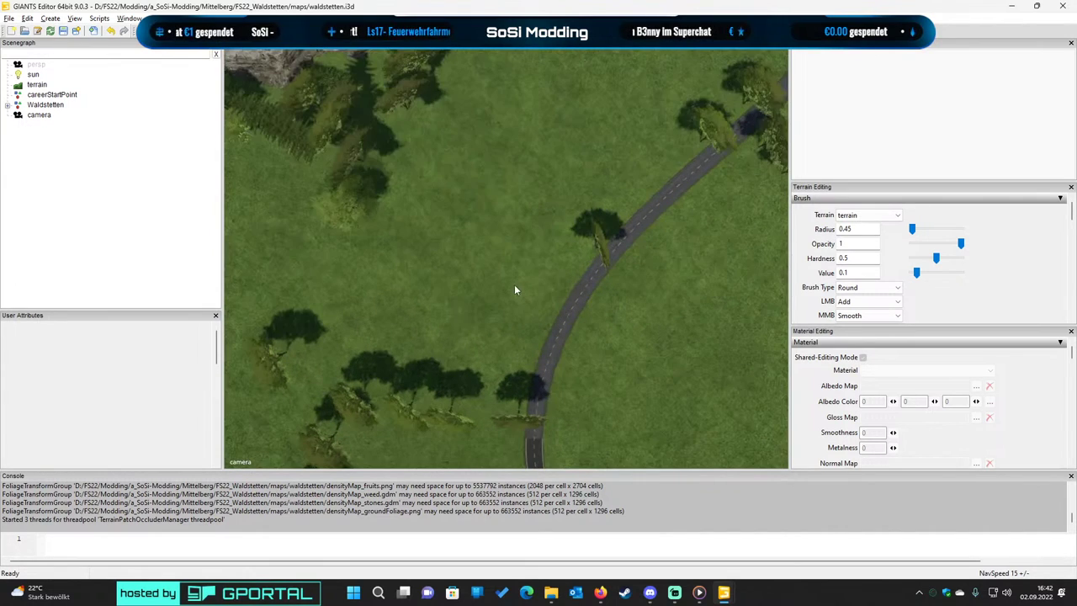
right_drag(514, 284, 191, 565)
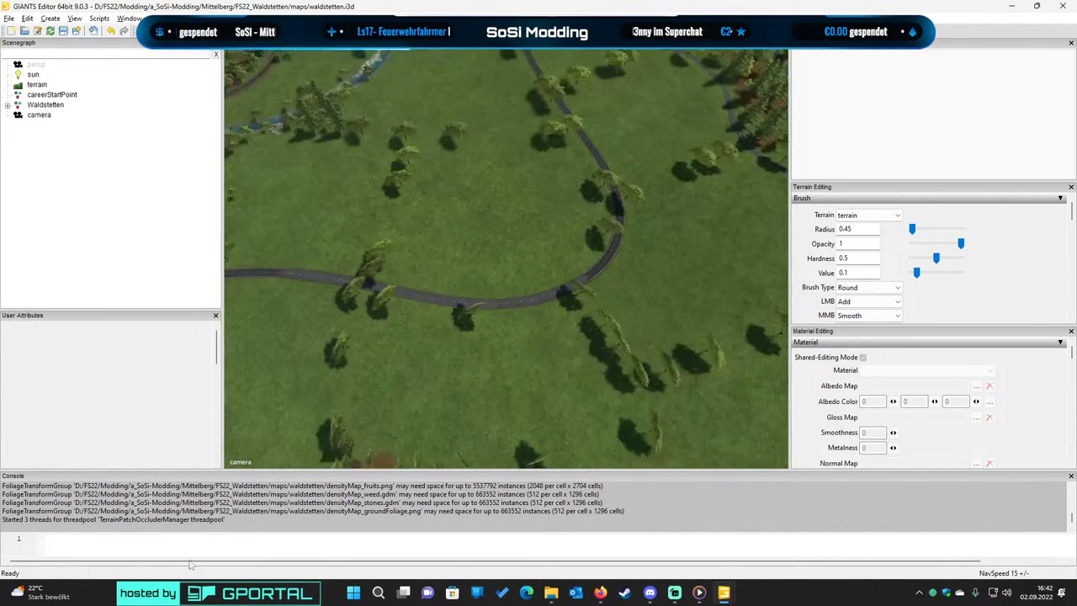
scroll(319, 414, down, 5)
right_drag(389, 317, 462, 337)
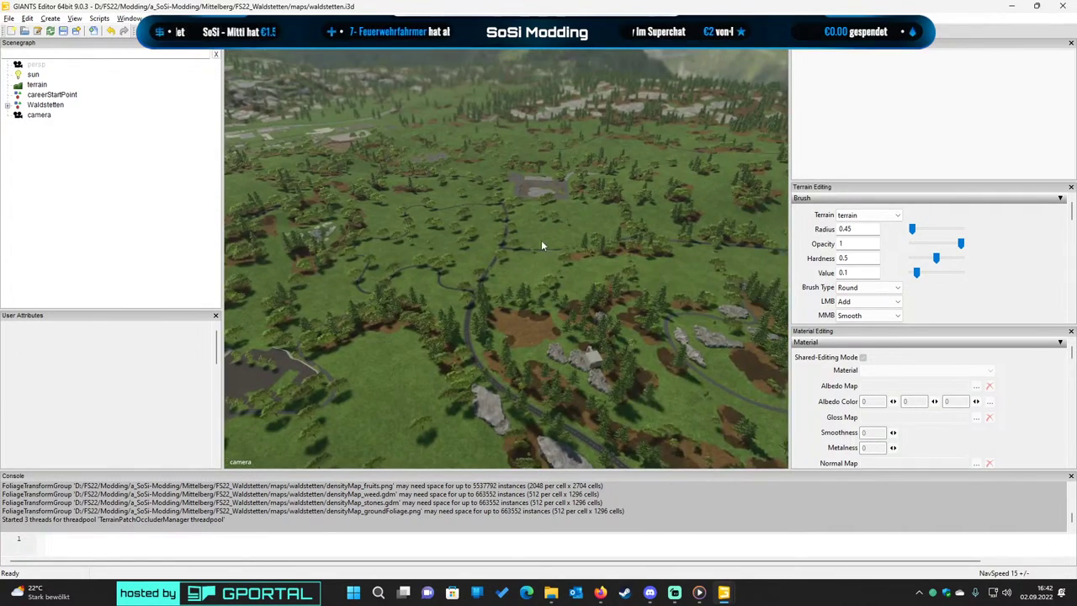
right_drag(515, 306, 190, 476)
scroll(460, 290, down, 3)
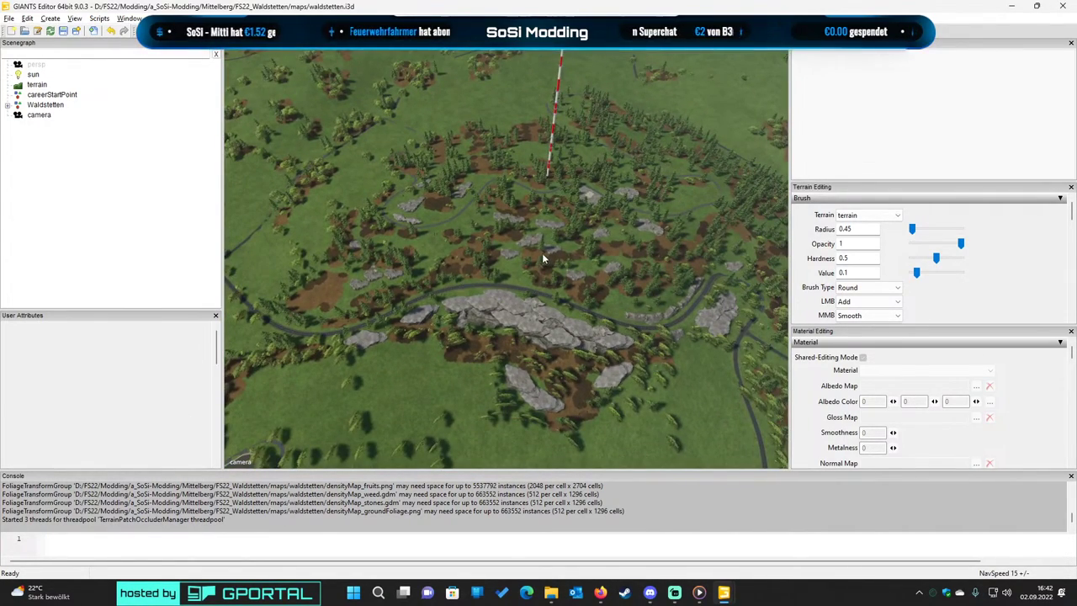
Step: Fly down to the gravel rest-stop clearing, then close the Waldstetten scene
mouse_move(542, 256)
right_down()
mouse_move(686, 240)
mouse_move(253, 478)
mouse_move(546, 260)
mouse_move(381, 332)
mouse_move(318, 341)
mouse_move(479, 338)
mouse_move(261, 333)
mouse_move(483, 314)
mouse_move(530, 119)
mouse_move(432, 97)
mouse_move(451, 324)
mouse_move(570, 117)
right_up()
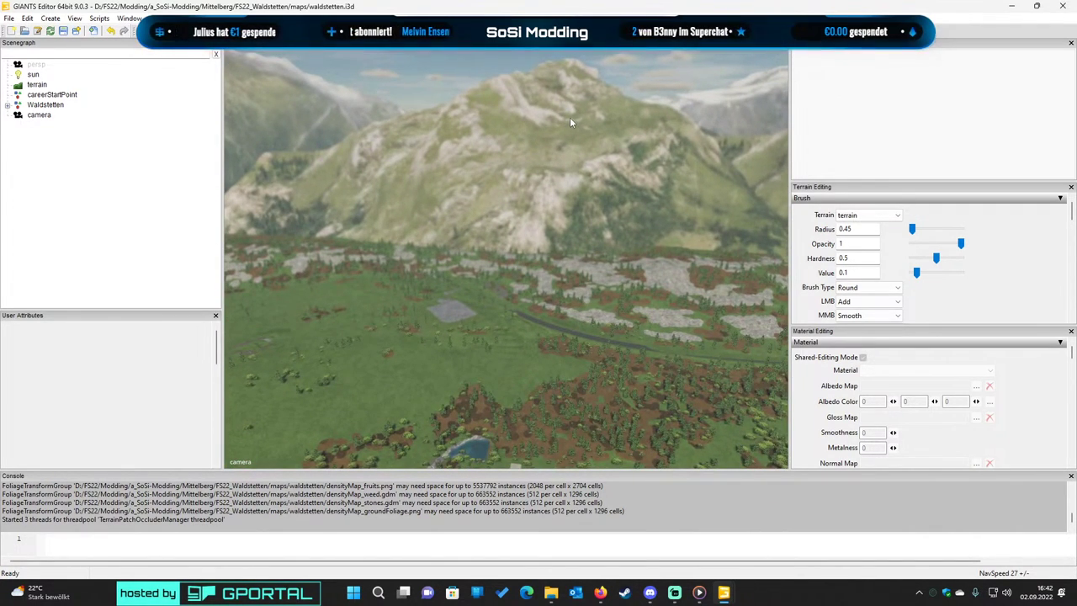
mouse_move(570, 117)
right_down()
mouse_move(509, 176)
mouse_move(574, 136)
mouse_move(621, 207)
mouse_move(616, 11)
mouse_move(432, 330)
mouse_move(588, 195)
mouse_move(544, 112)
mouse_move(666, 112)
mouse_move(591, 179)
right_up()
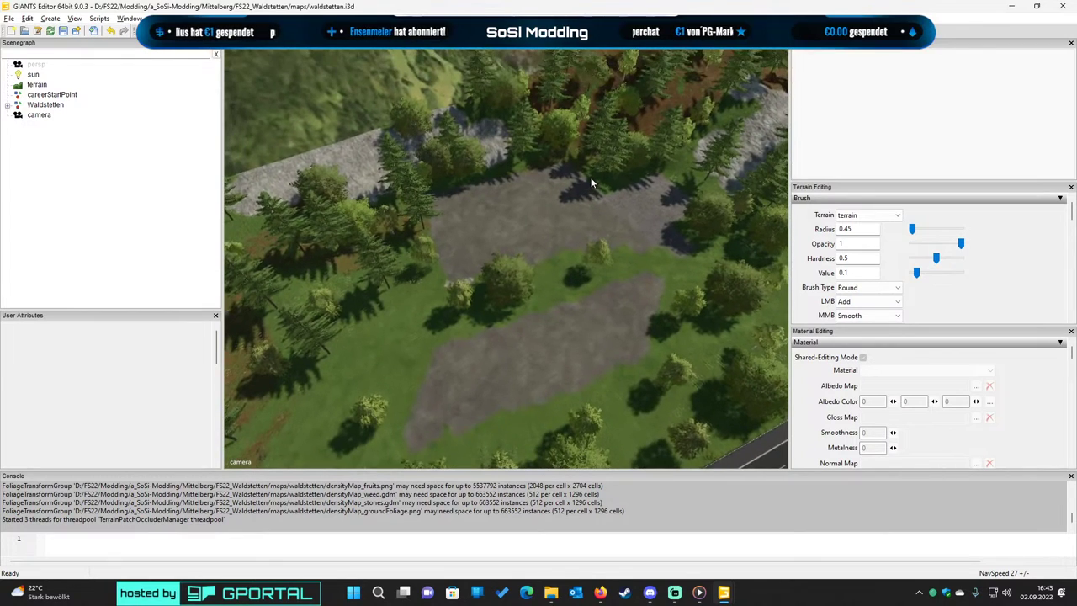
scroll(591, 182, down, 3)
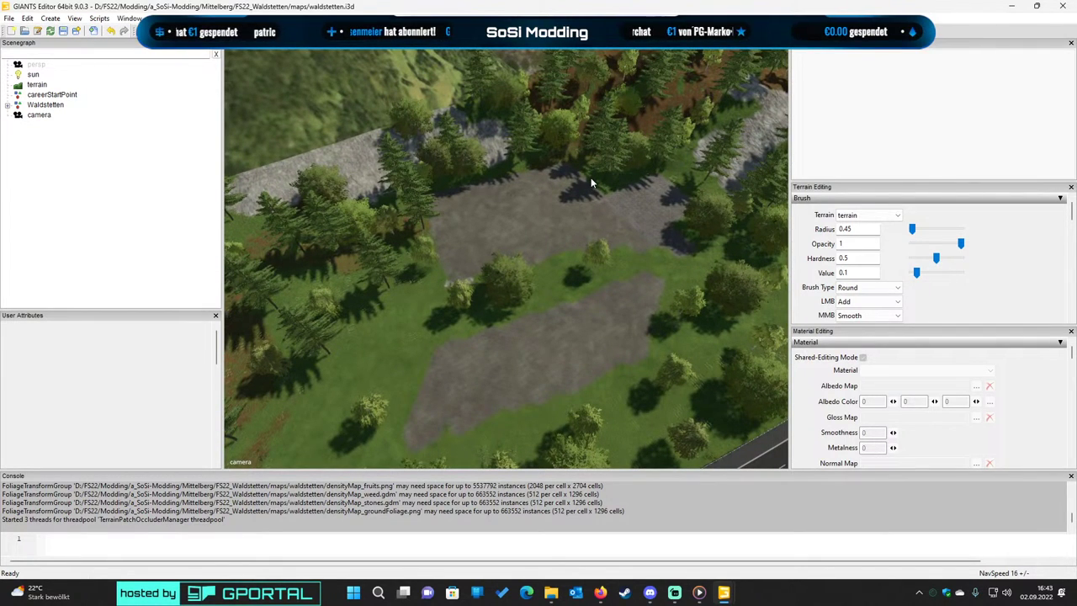
mouse_move(591, 182)
right_down()
mouse_move(562, 270)
mouse_move(569, 339)
mouse_move(469, 348)
right_up()
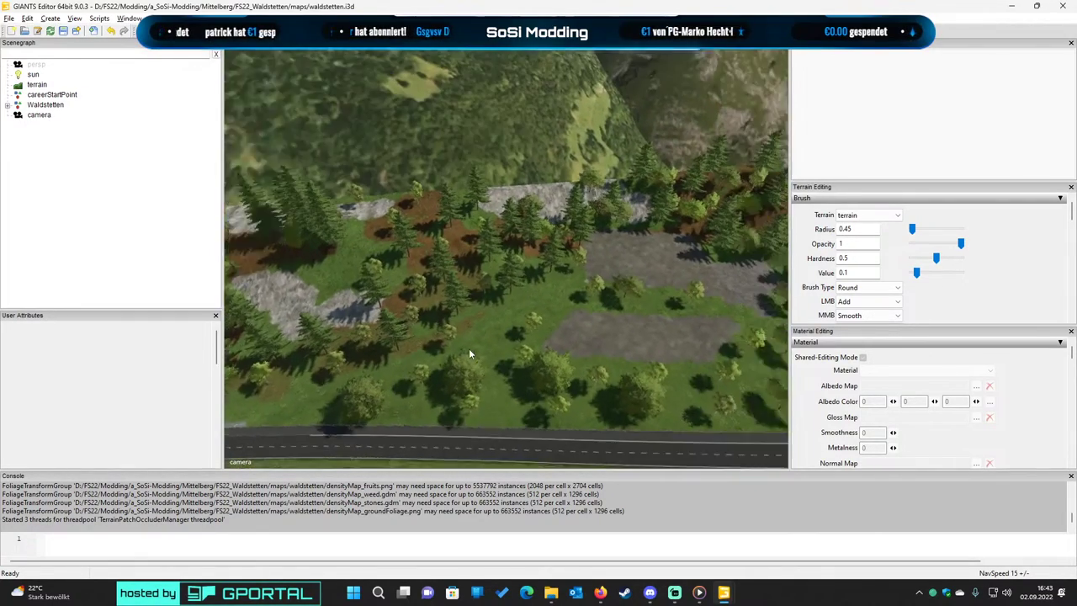
click(1057, 9)
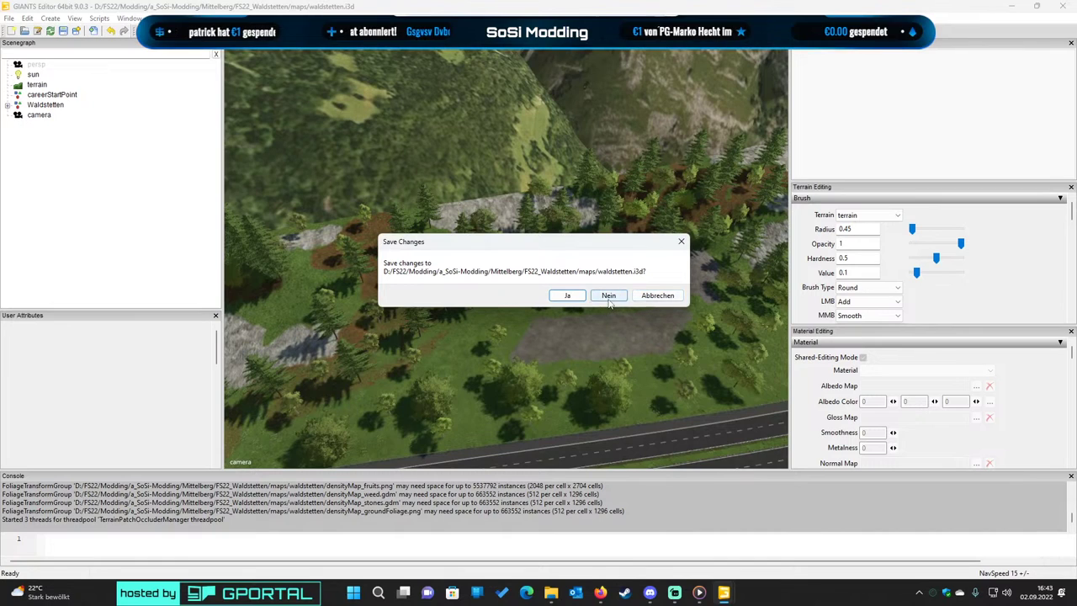
Step: Close waldstetten.i3d without saving and switch to File Explorer
click(608, 298)
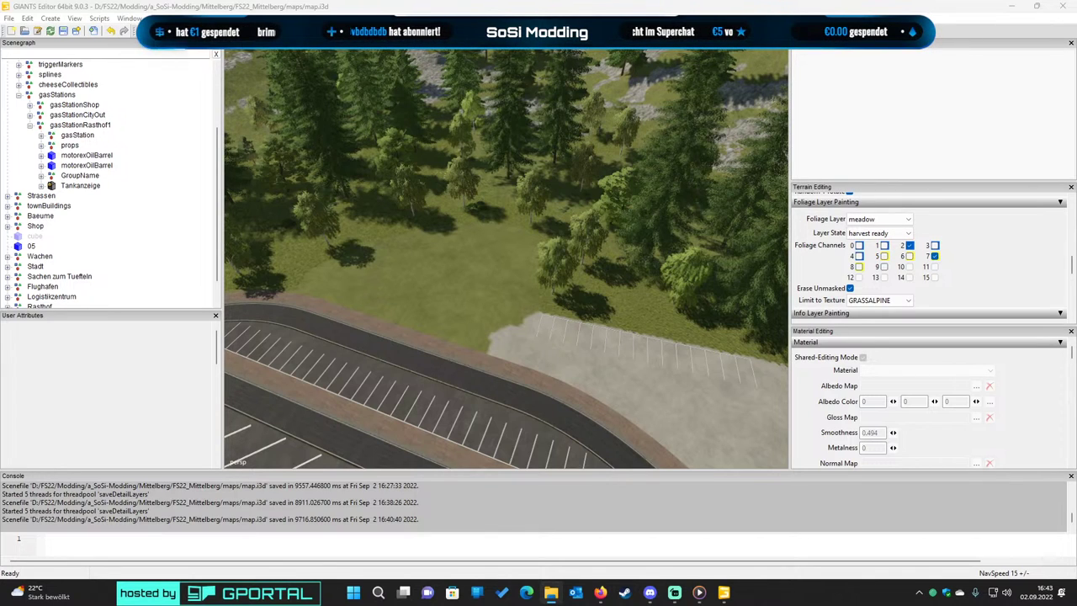
key(alt+Tab)
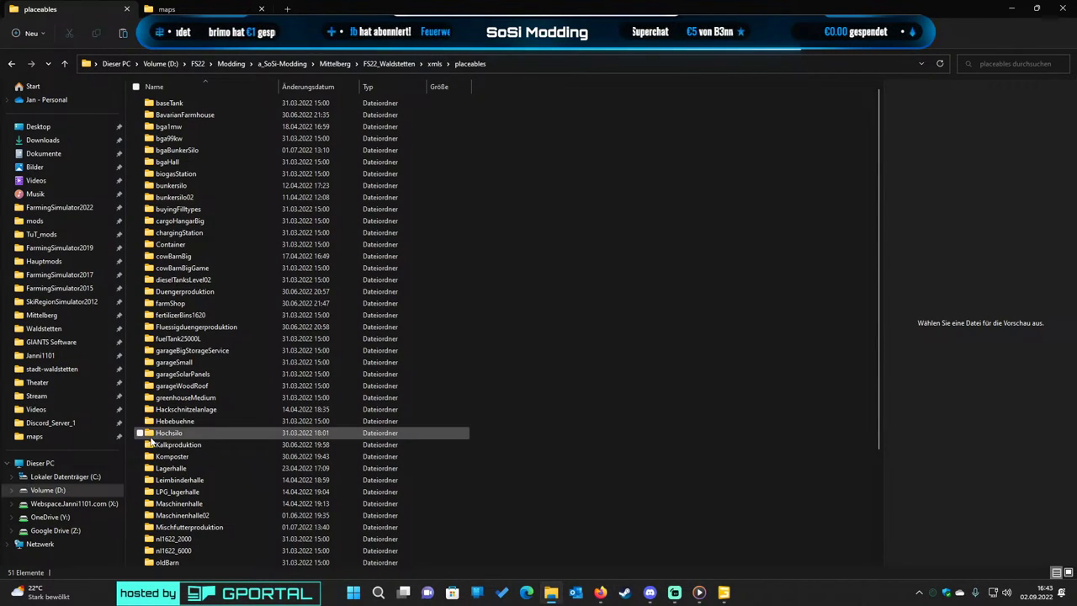
Step: Remove Discord_Server_1, Test1 and Modding from Quick Access and open xmls/locations
right_click(87, 423)
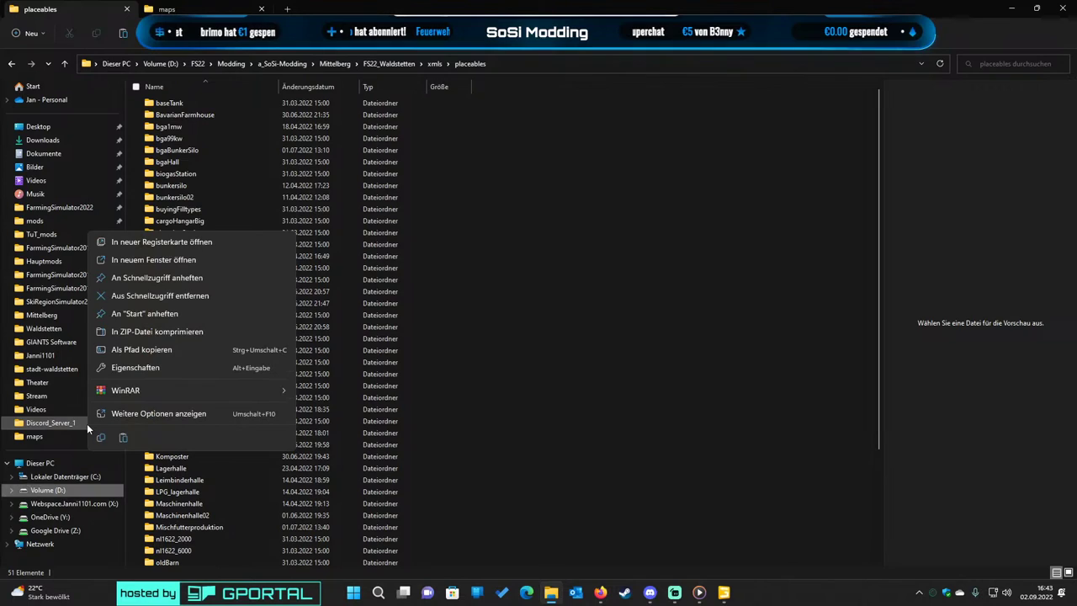
click(124, 297)
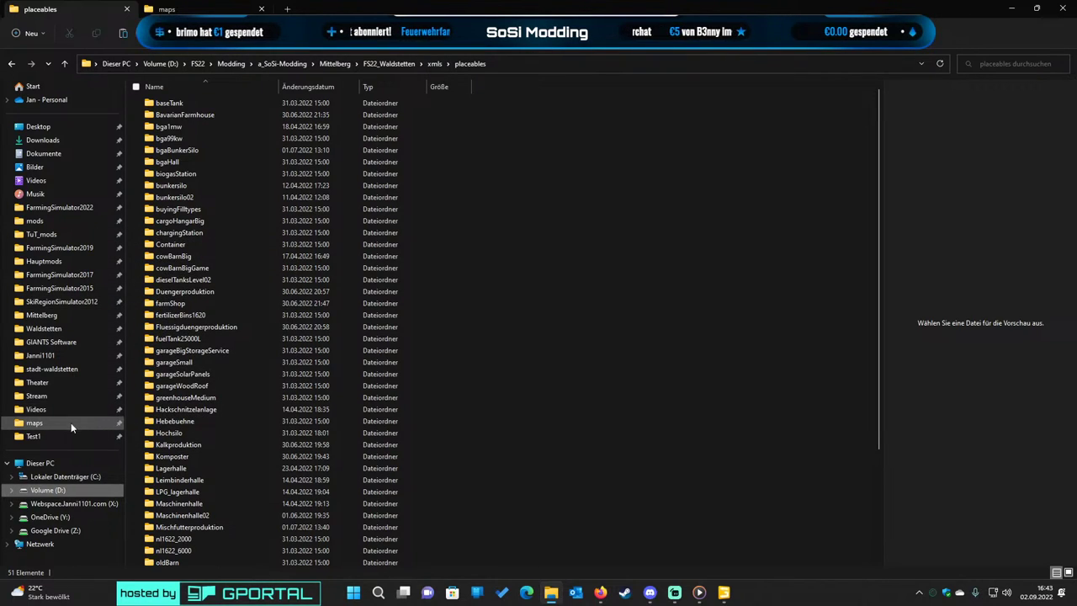
right_click(52, 434)
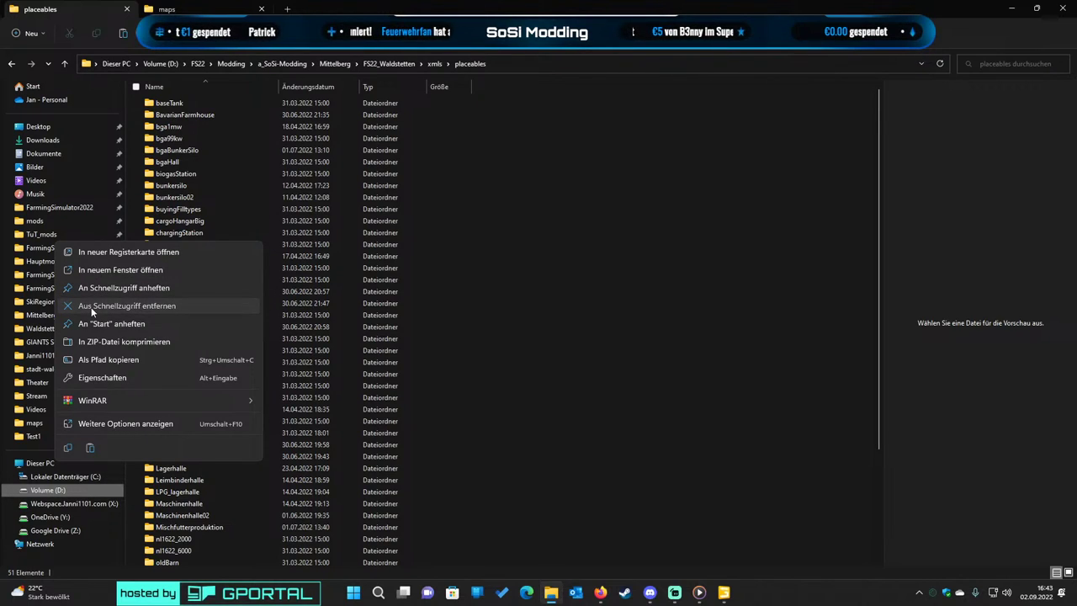
click(91, 307)
right_click(63, 436)
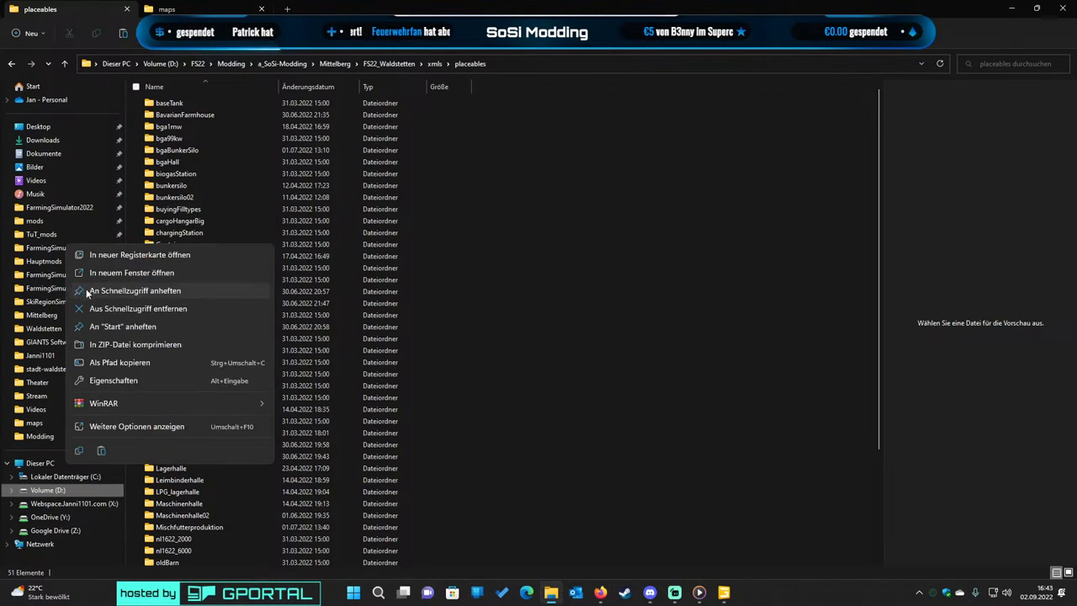
click(100, 302)
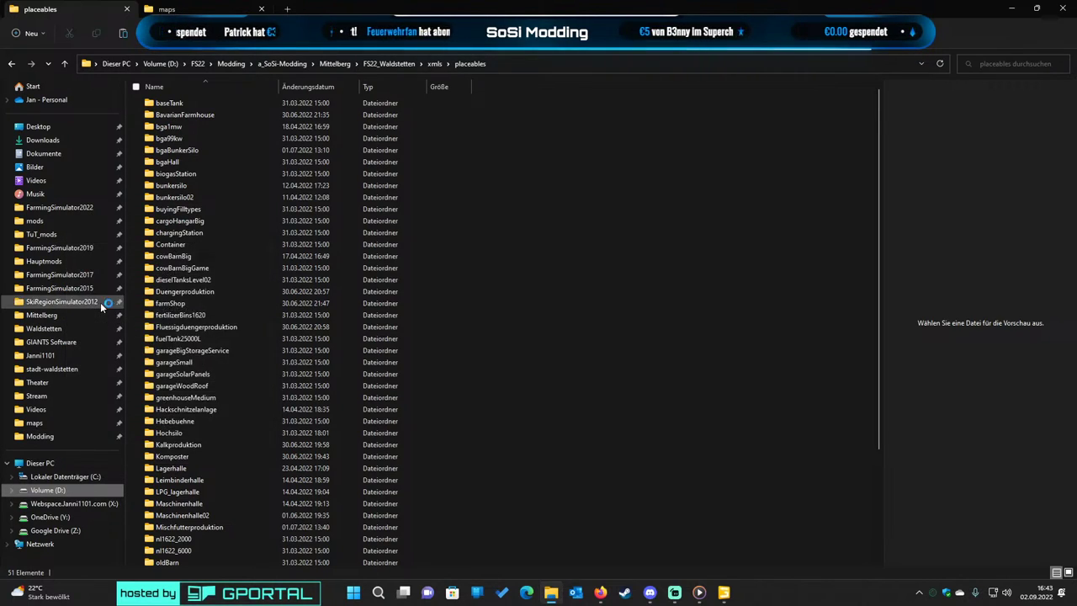
click(433, 64)
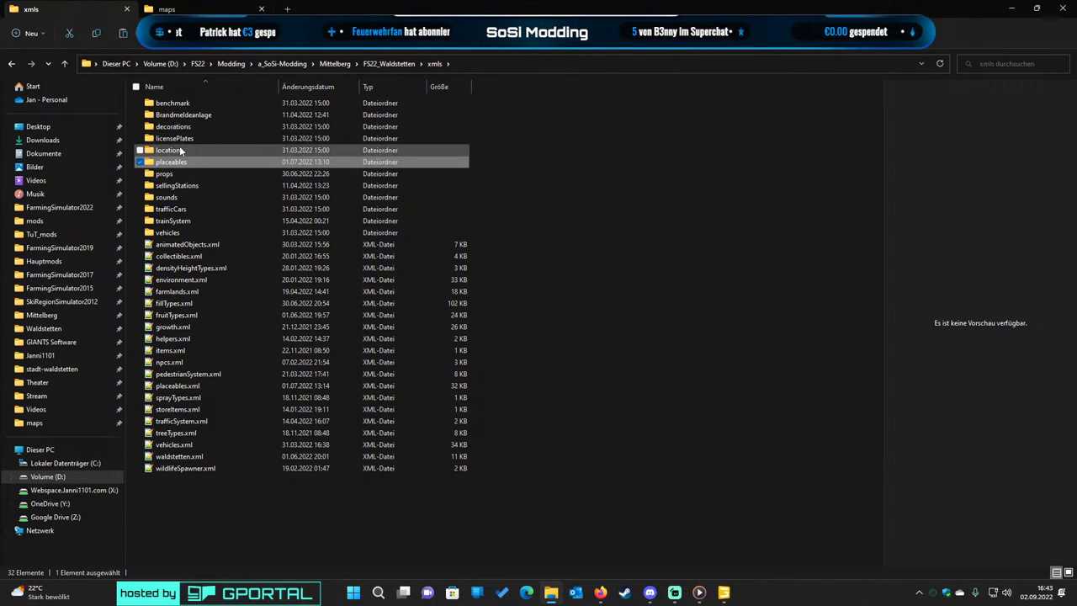
double_click(172, 150)
Step: Remove the maps, Videos and Theater shortcuts from Quick Access
right_click(34, 425)
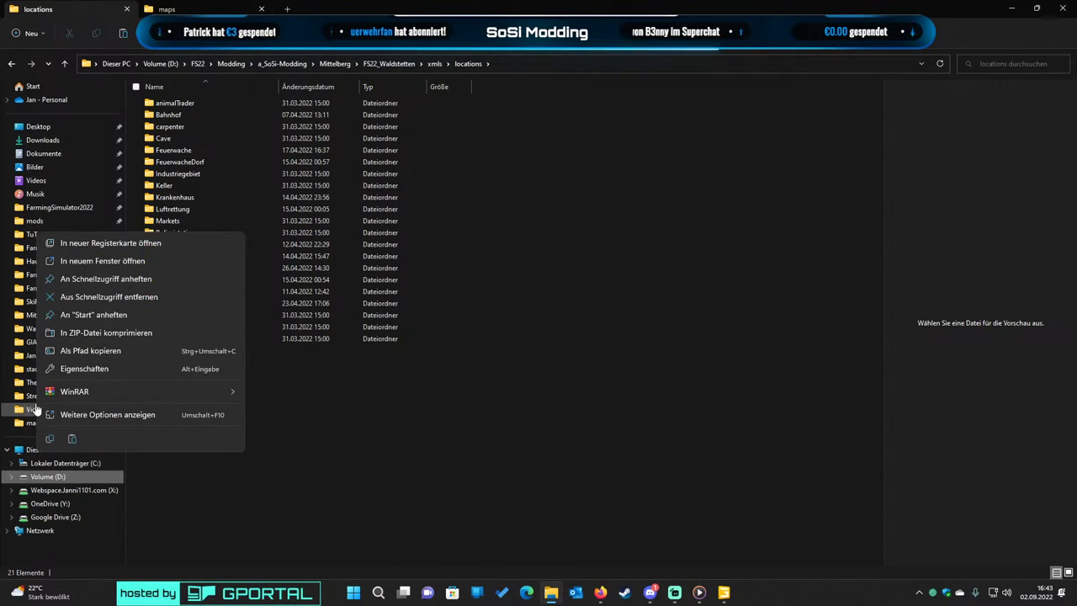
click(100, 299)
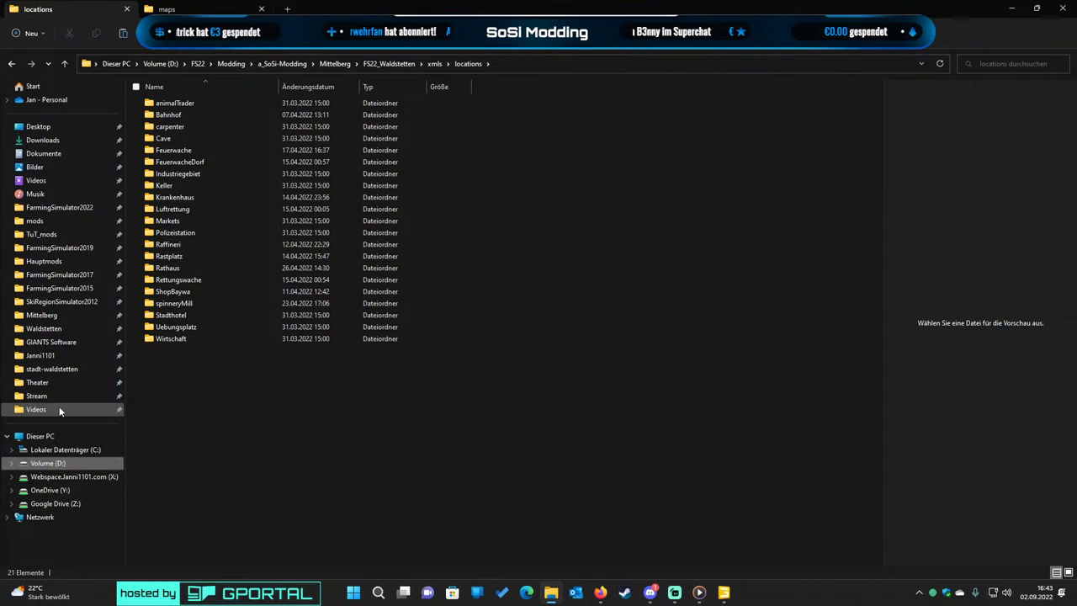
right_click(59, 410)
click(101, 278)
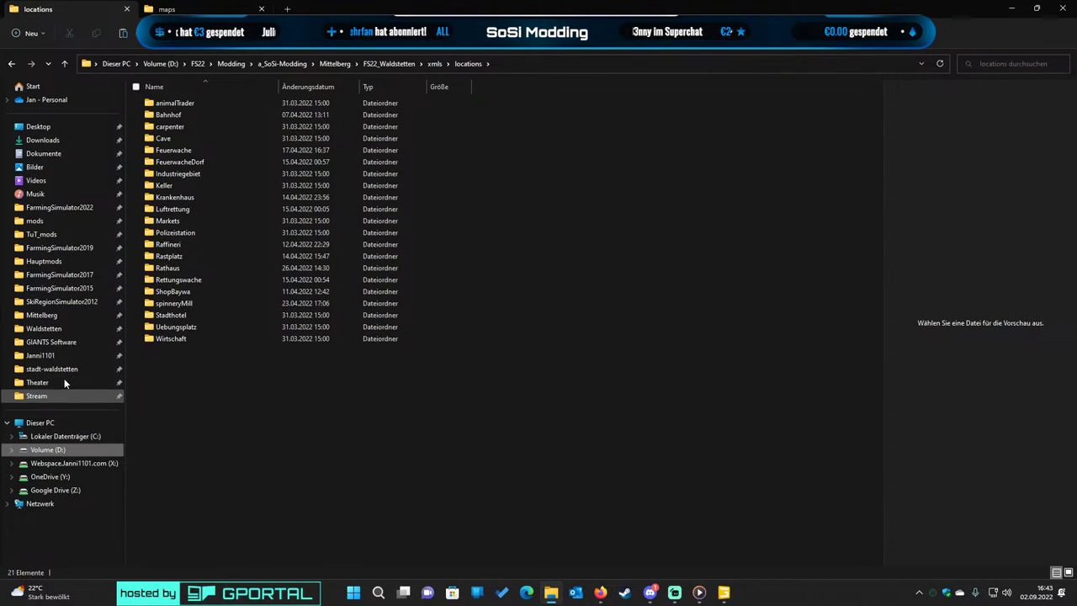
right_click(64, 379)
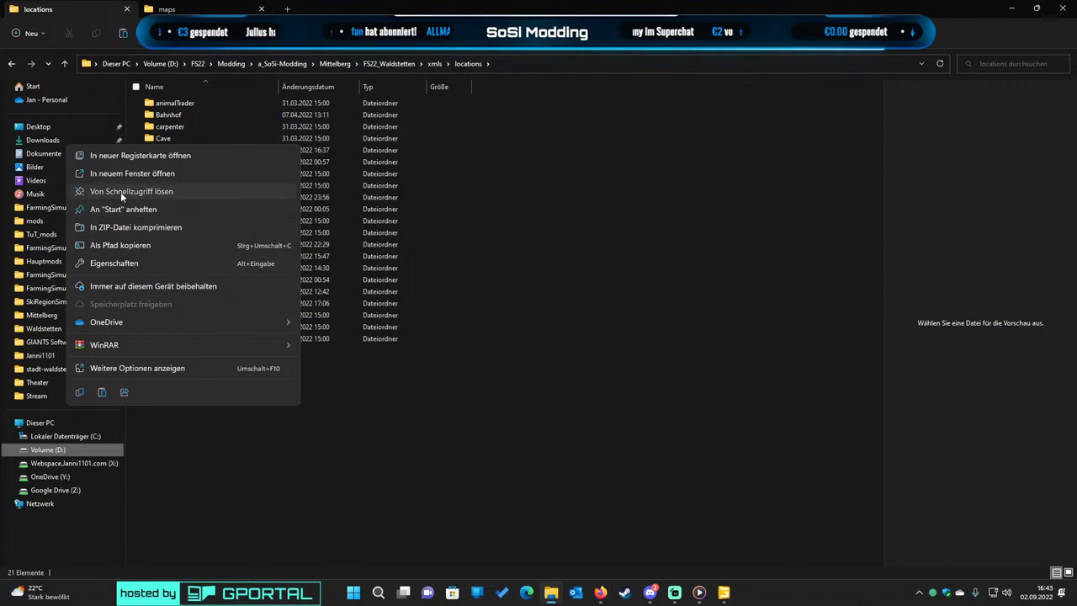
click(120, 192)
right_click(64, 382)
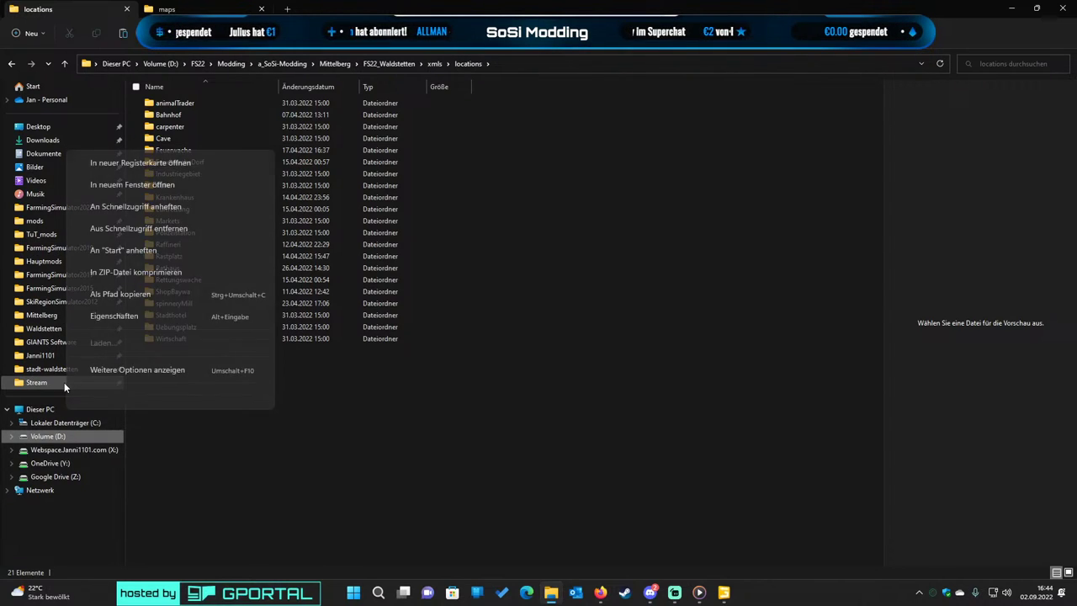
click(339, 481)
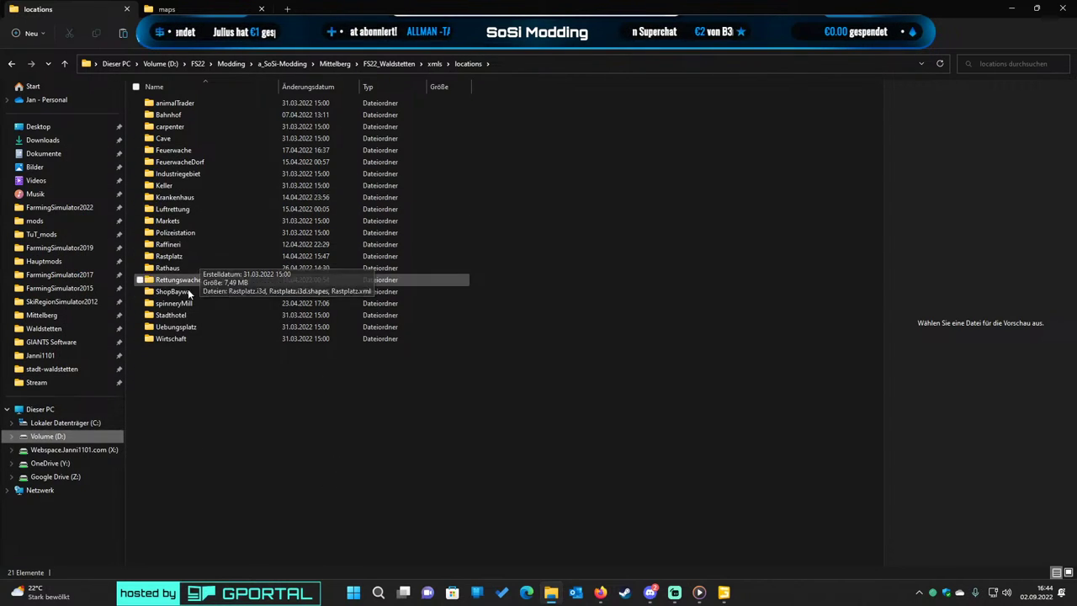
Step: Open Rastplatz.i3d from the Rastplatz folder in GIANTS Editor
click(168, 267)
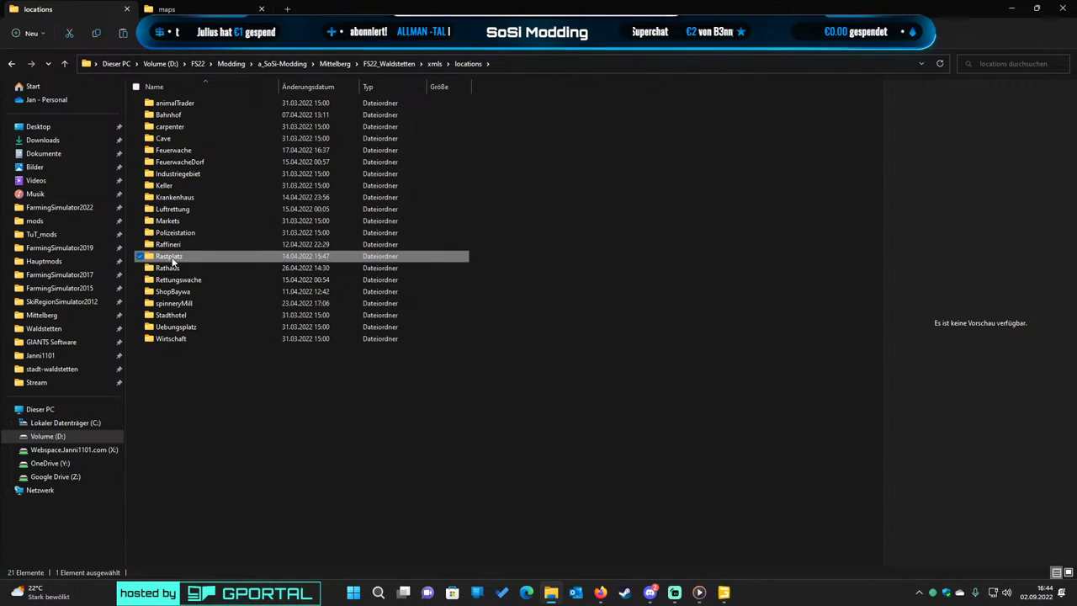
double_click(170, 256)
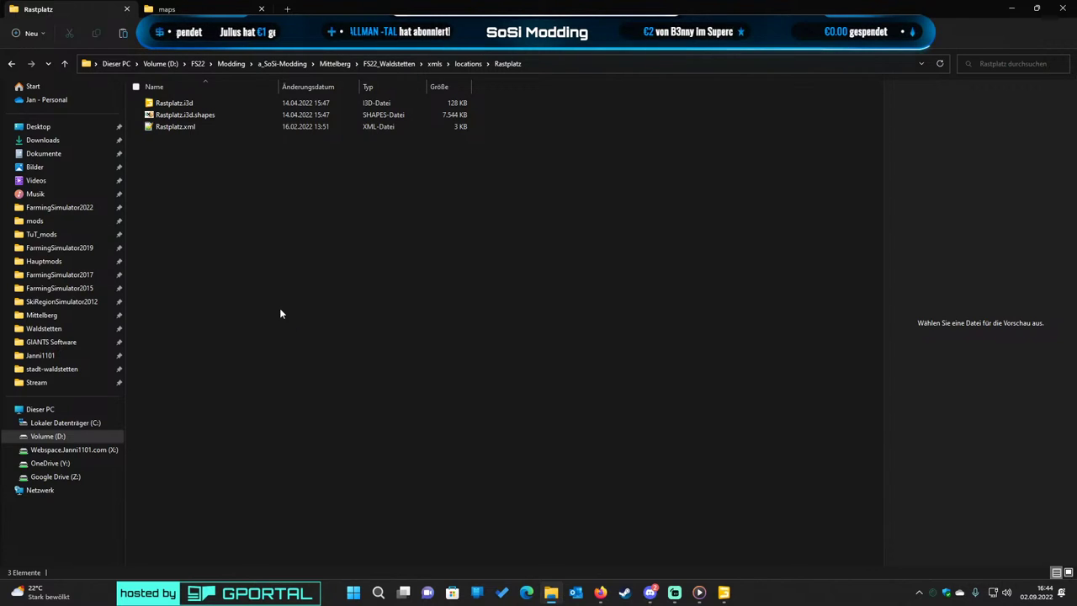
double_click(177, 104)
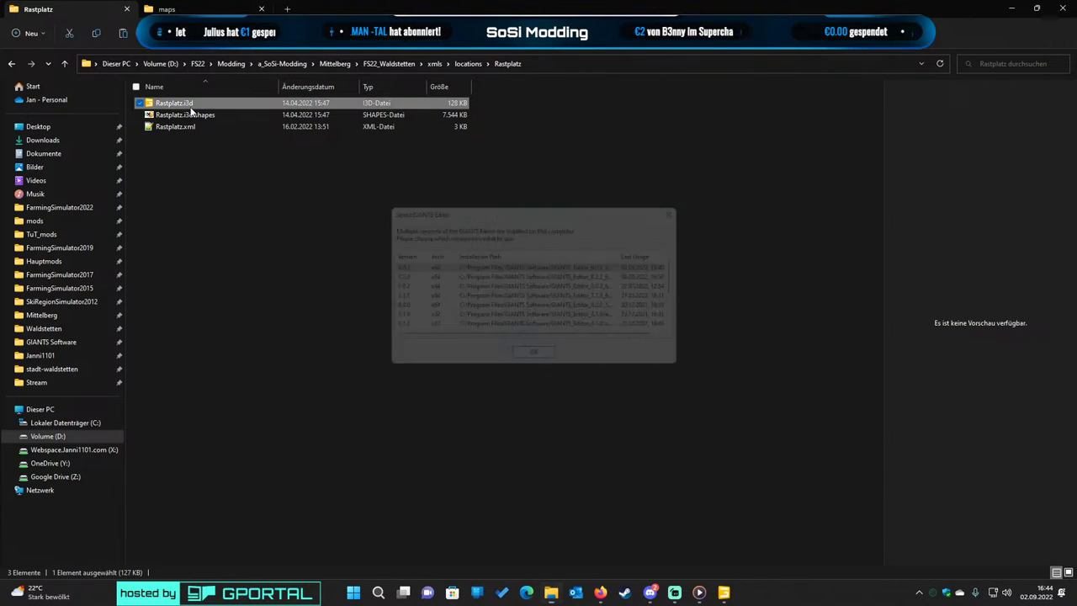
Step: Open Rastplatz.i3d in the chosen editor version and orbit the view over the rest stop buildings
click(539, 363)
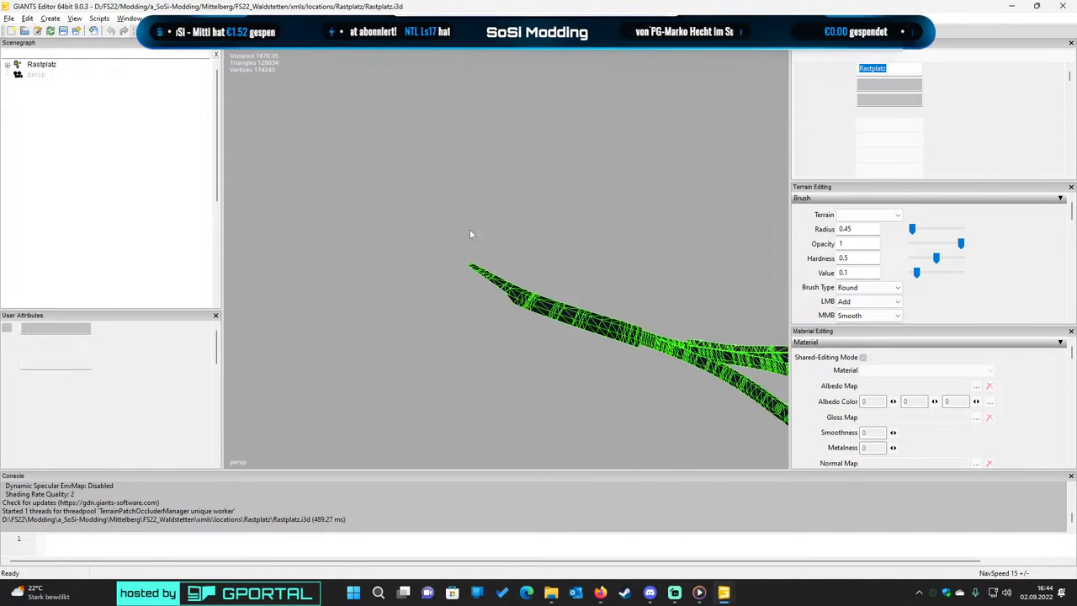
scroll(505, 177, up, 2)
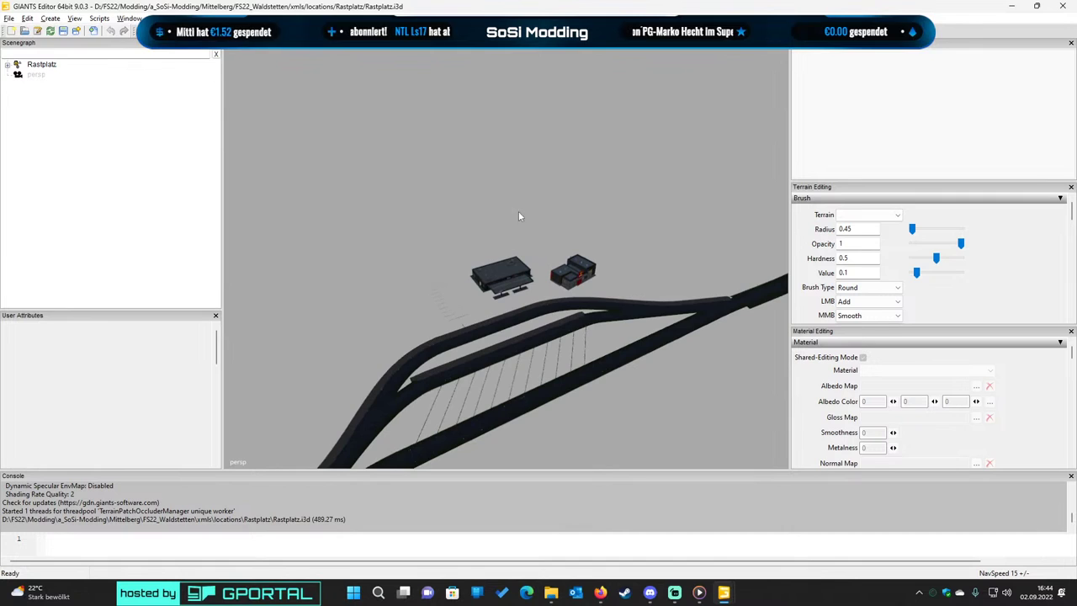
scroll(539, 176, up, 2)
scroll(490, 250, up, 3)
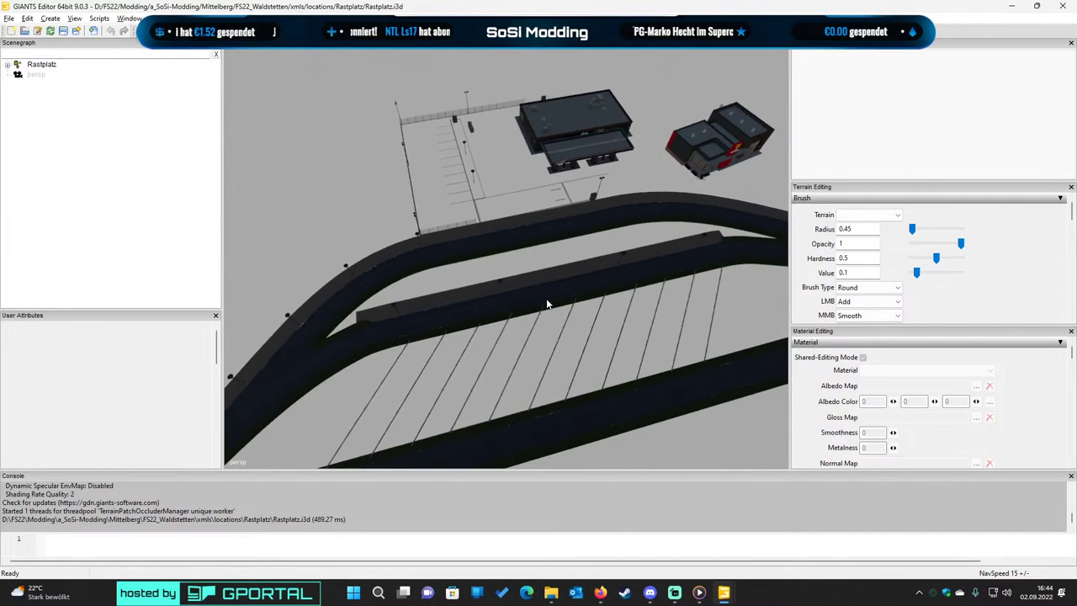
mouse_move(454, 275)
right_down()
mouse_move(595, 295)
mouse_move(543, 243)
mouse_move(574, 218)
mouse_move(501, 249)
mouse_move(558, 277)
mouse_move(430, 355)
mouse_move(614, 313)
mouse_move(481, 250)
right_up()
click(482, 250)
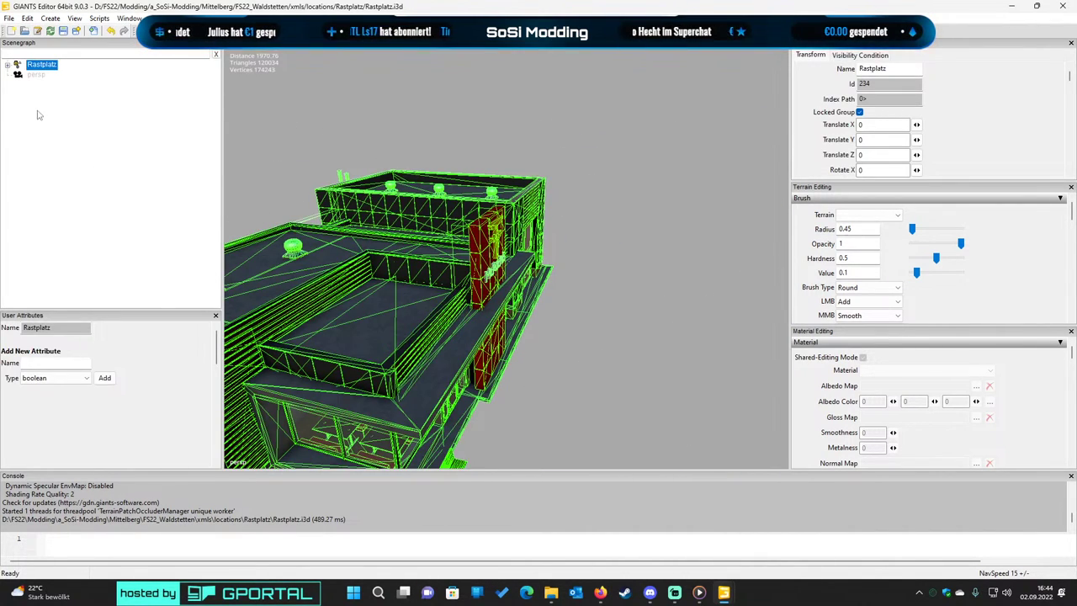
right_drag(430, 168, 57, 52)
Step: Expand Rastplatz in the Scenegraph, select the McFuchsi group, and bring up the File menu
click(10, 73)
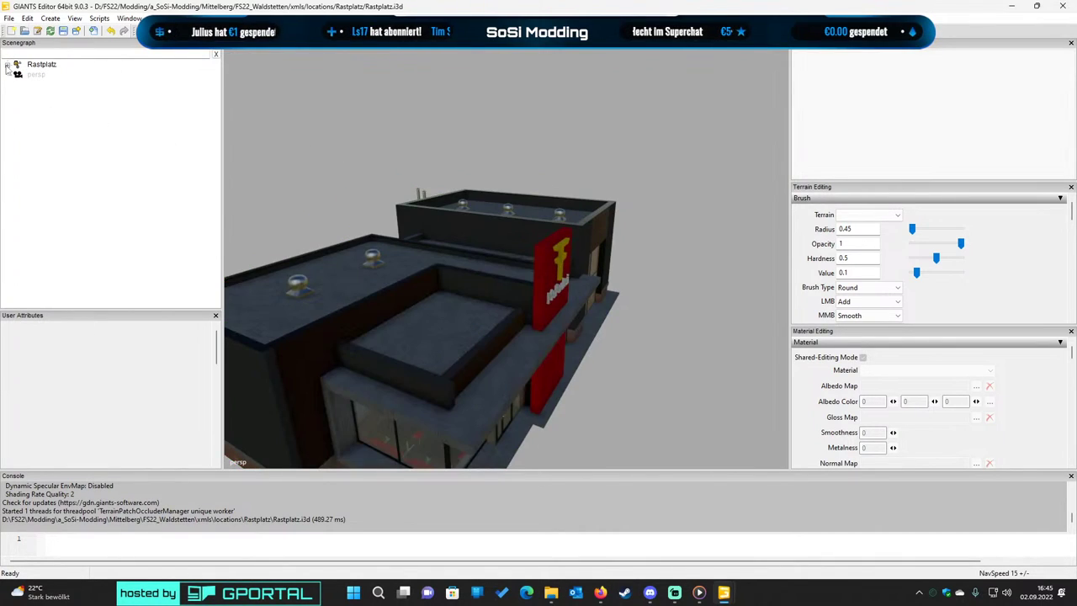
click(6, 65)
click(50, 85)
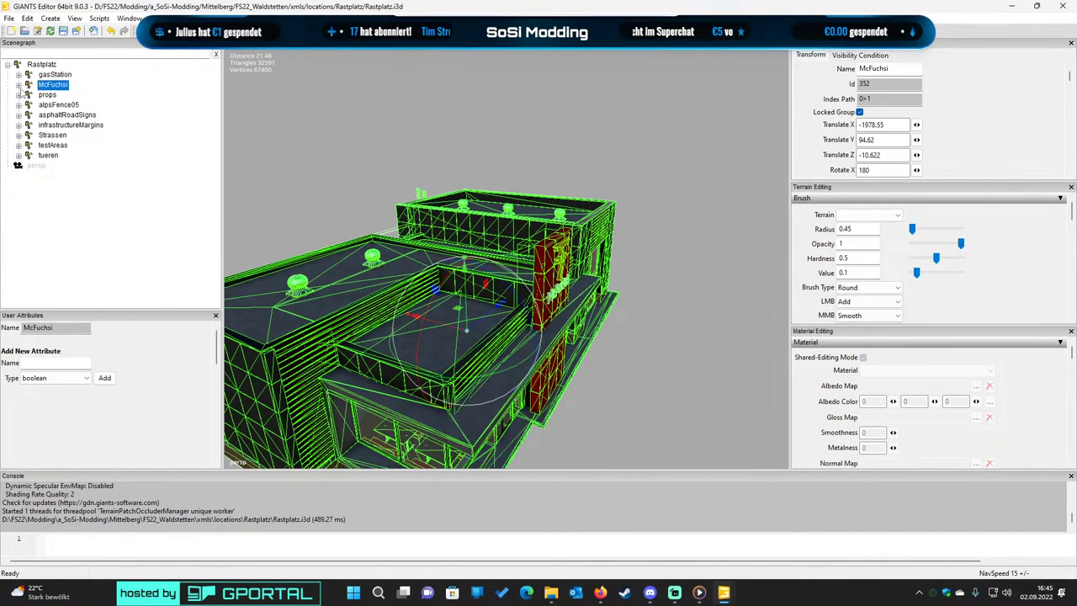
click(19, 84)
scroll(100, 169, down, 3)
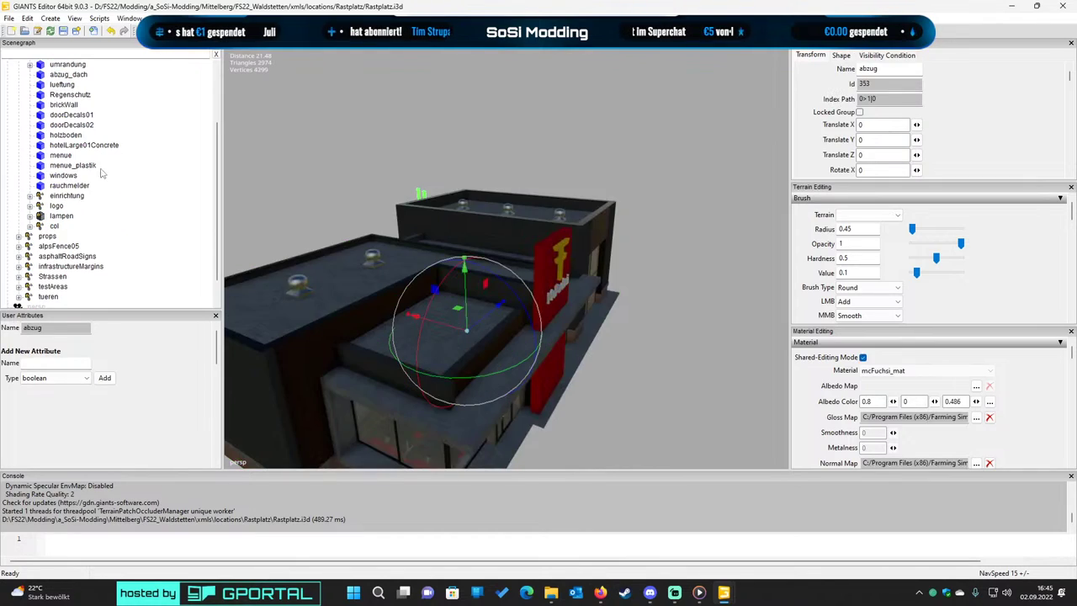
scroll(48, 218, up, 3)
click(52, 84)
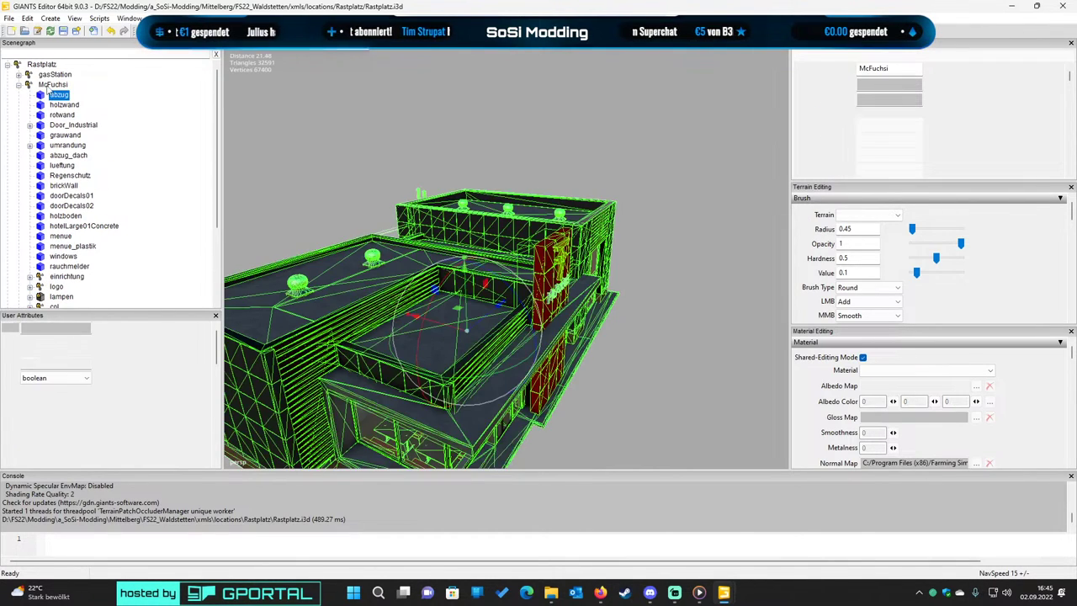
click(8, 18)
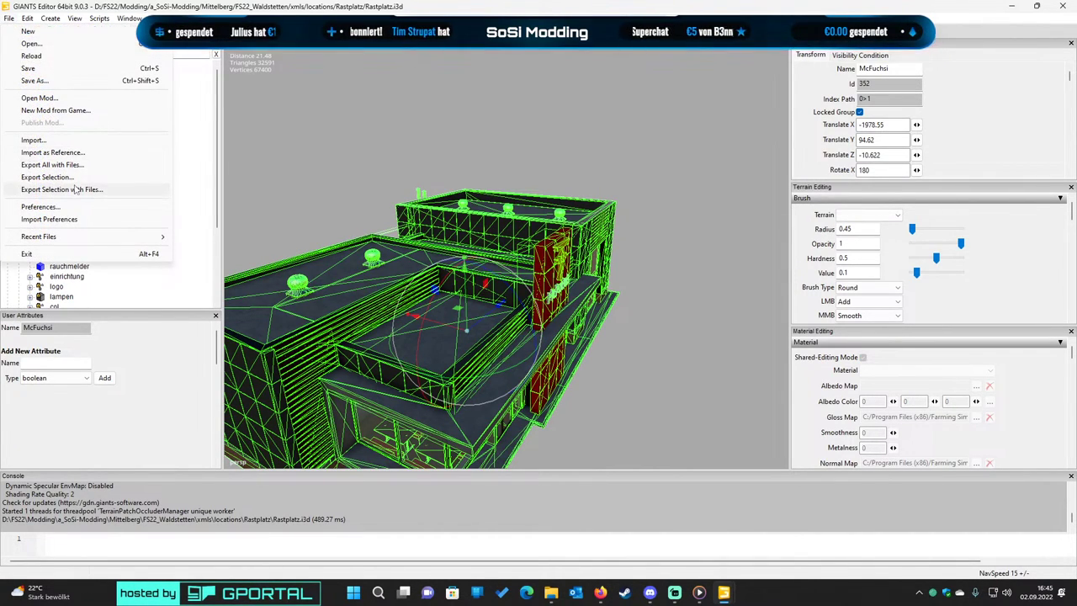
Step: Export the selection with its files as mcfuchsi.i3d into FS22_Mittelberg\maps
click(72, 192)
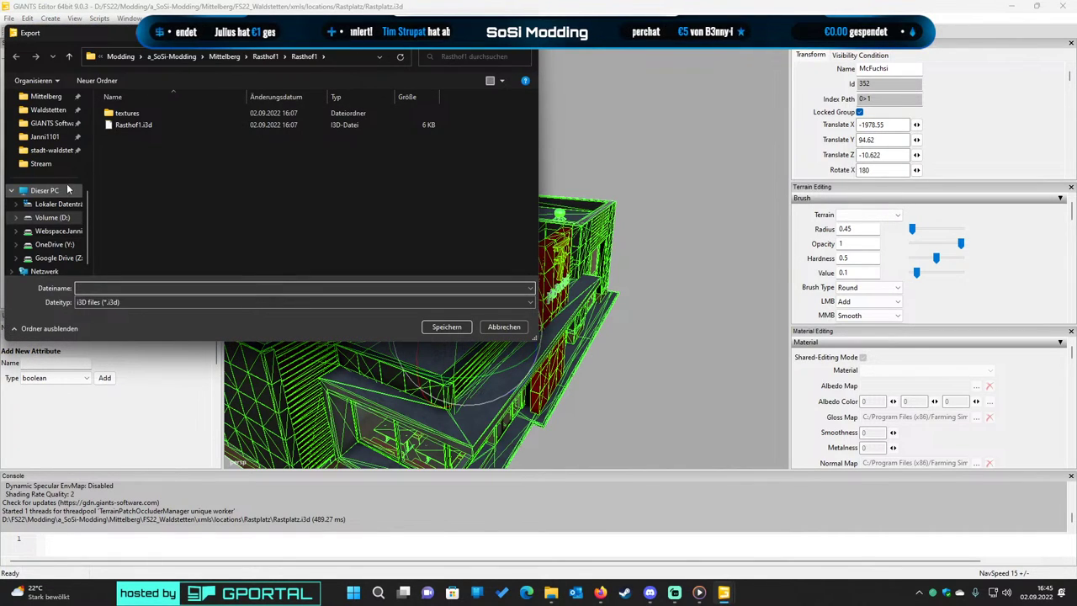
click(225, 56)
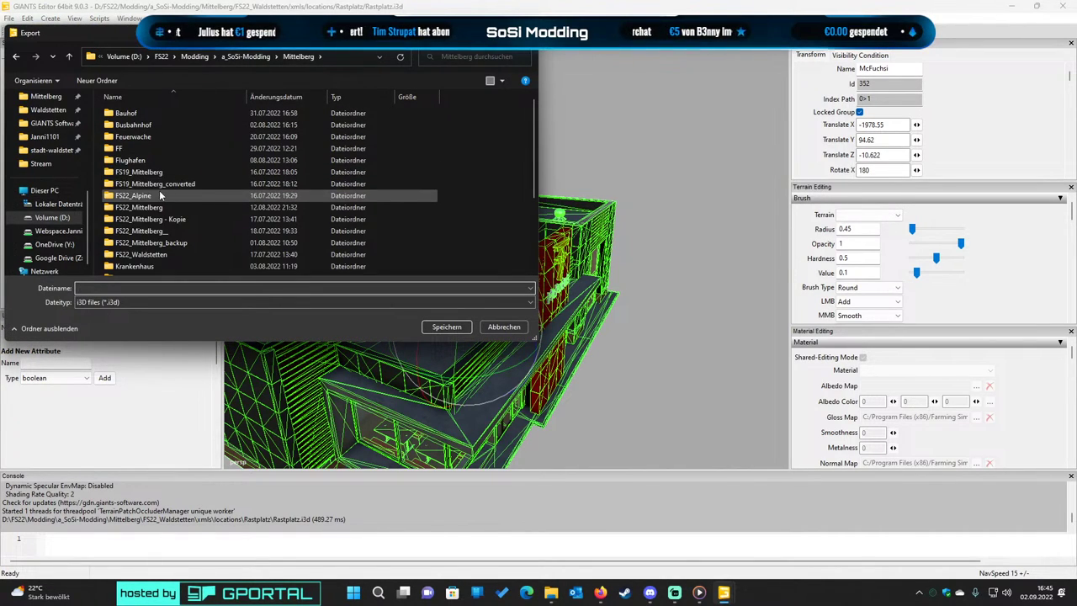
double_click(158, 208)
double_click(128, 125)
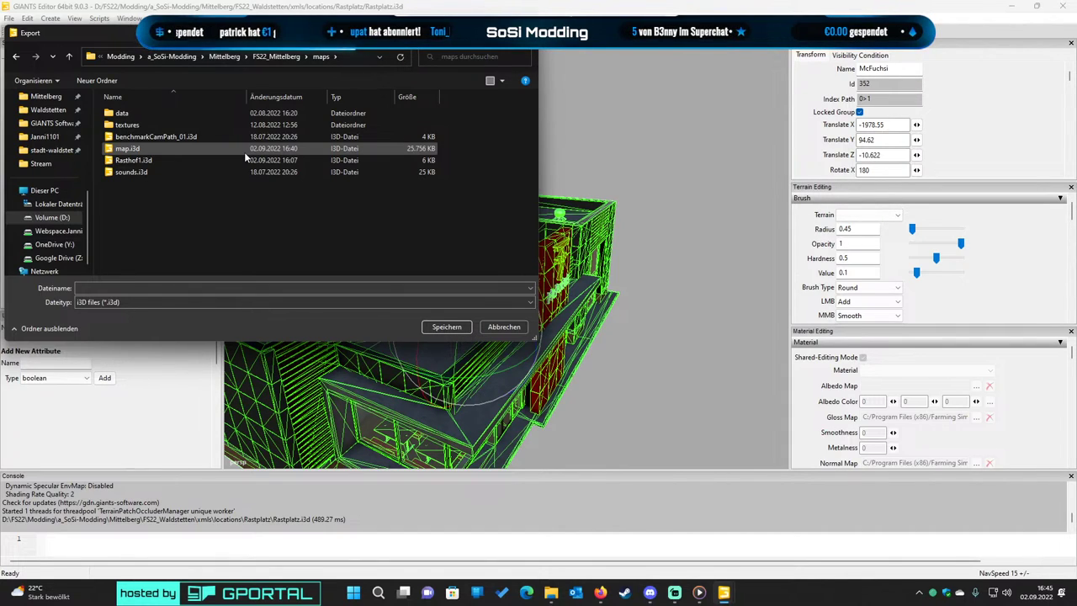
click(155, 286)
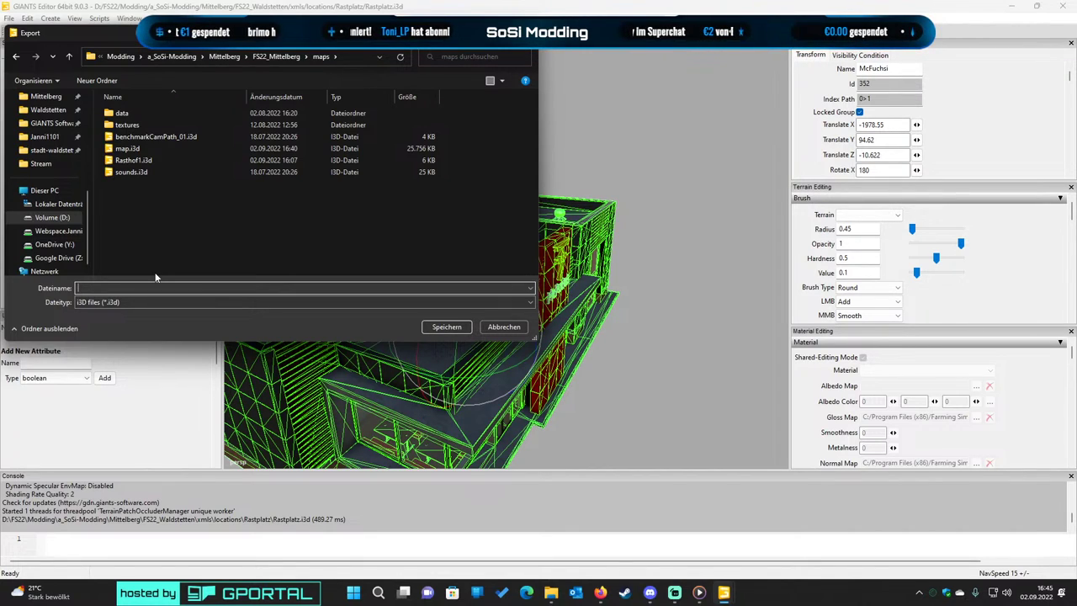
key(Return)
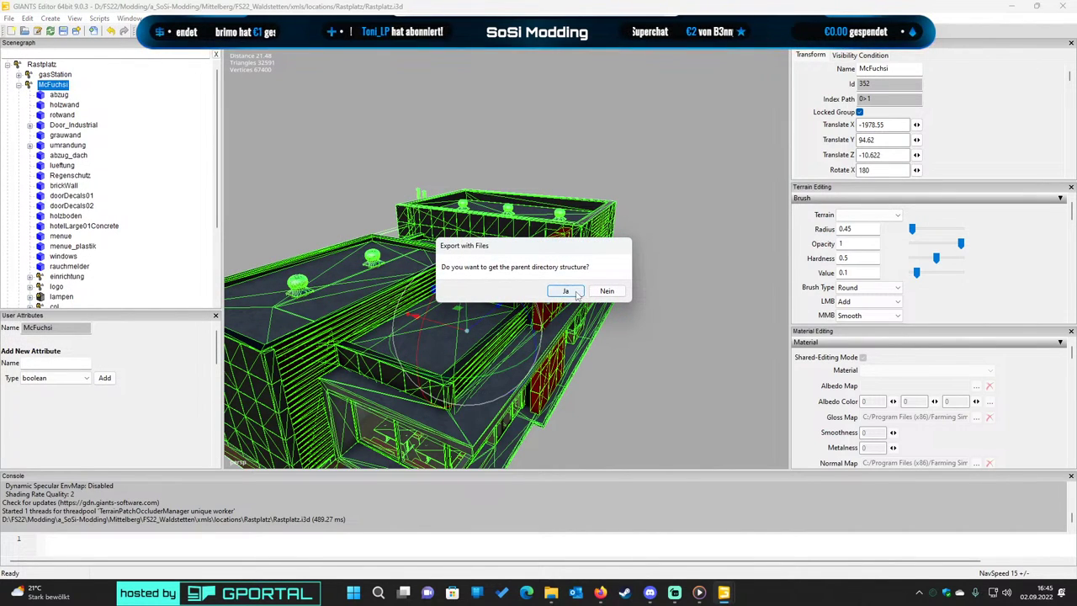
Step: Answer Ja to both export prompts and close the Rastplatz scene window
click(577, 294)
click(577, 294)
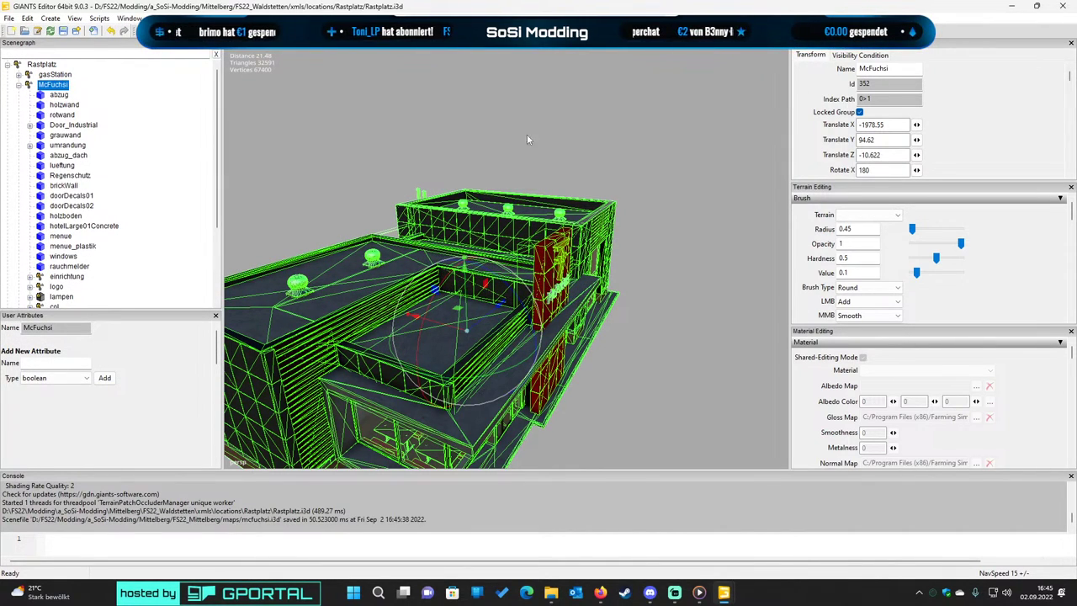
click(1059, 6)
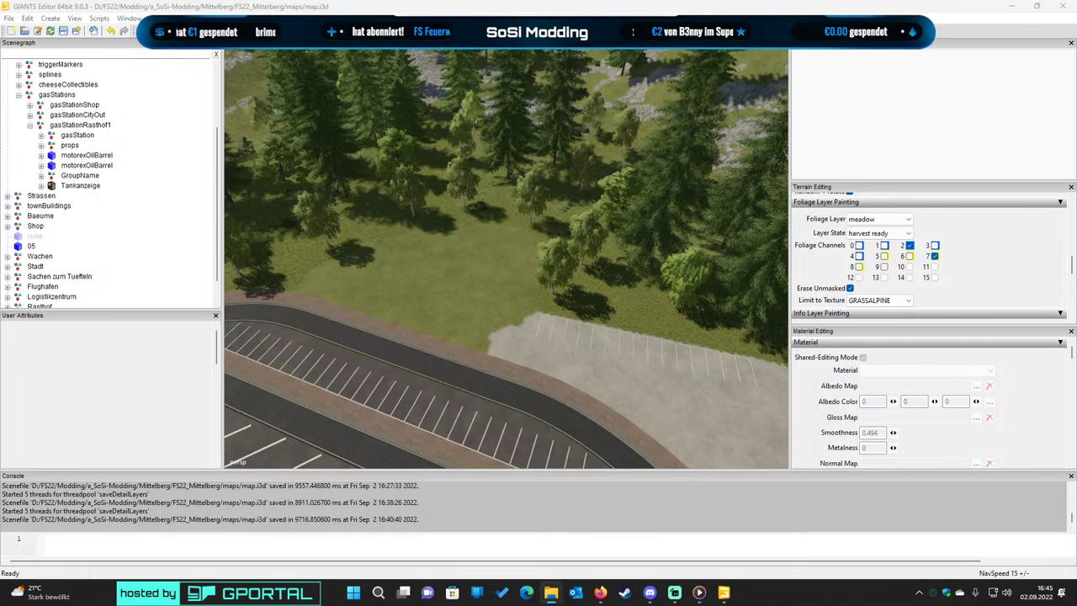
Step: Drag mcfuchsi.i3d from File Explorer into the map.i3d viewport to import the McFuchsi group
drag(868, 255, 627, 324)
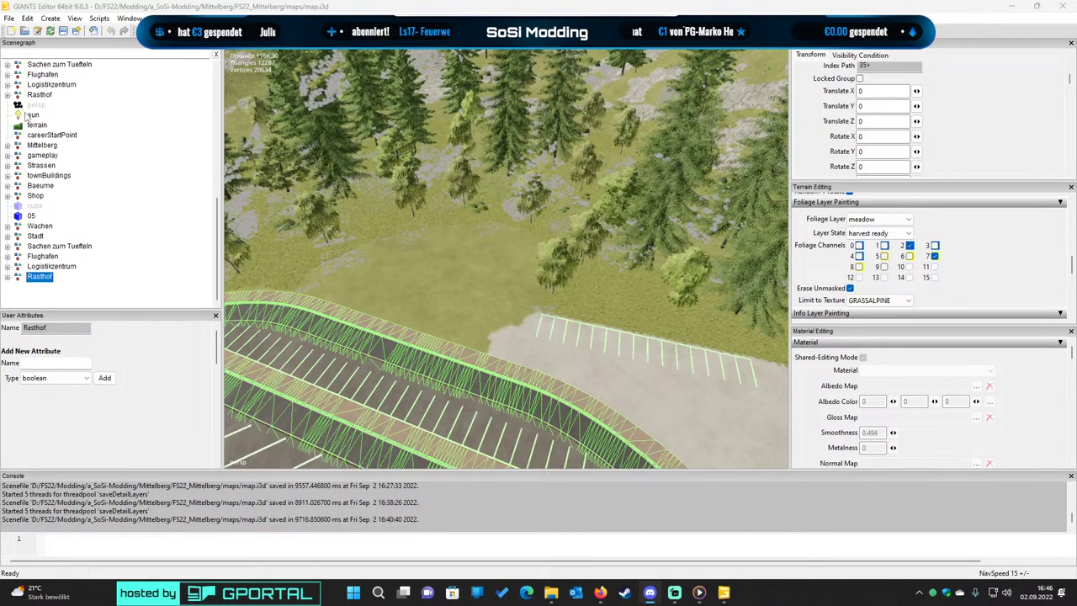
click(35, 104)
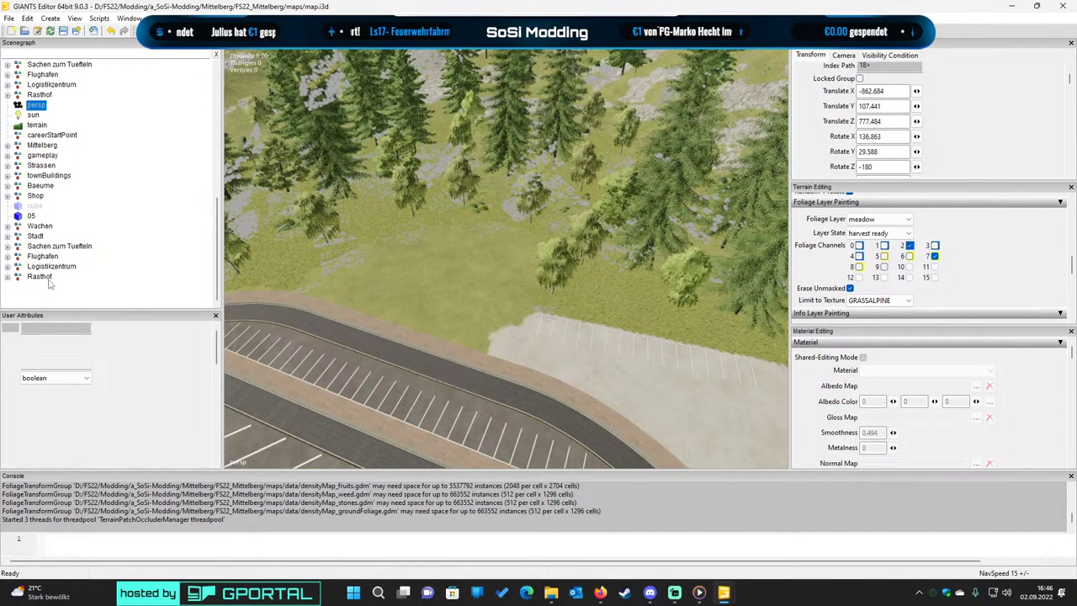
shift+click(48, 281)
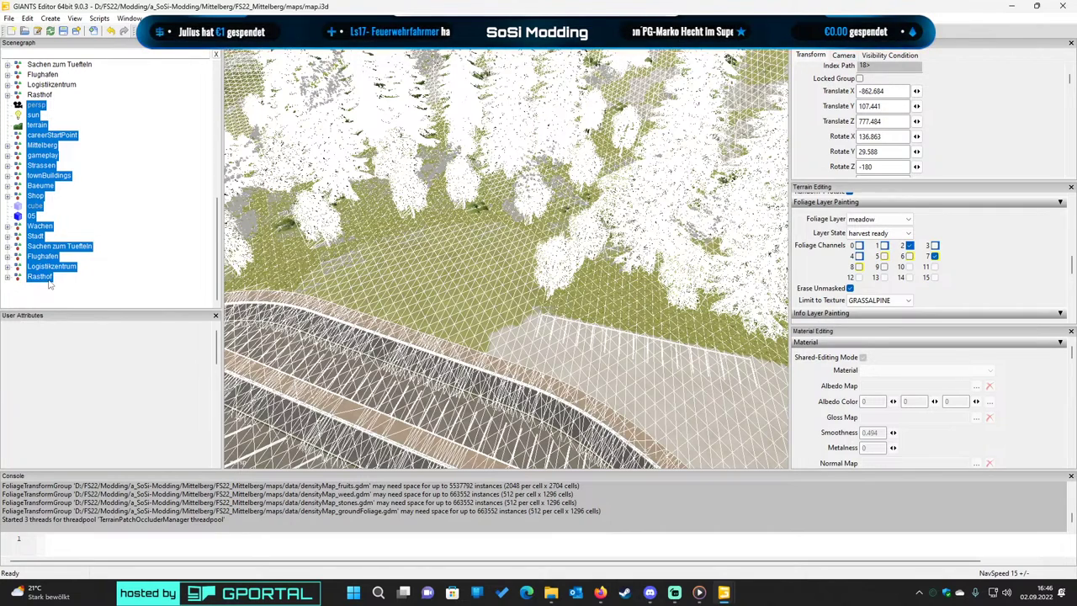
click(50, 290)
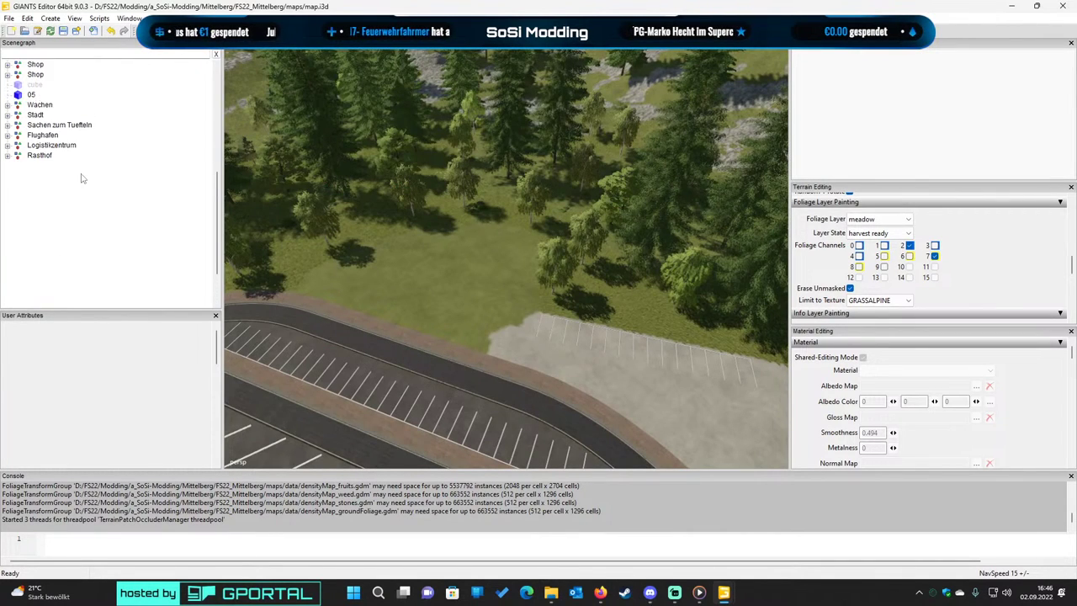
scroll(101, 202, up, 3)
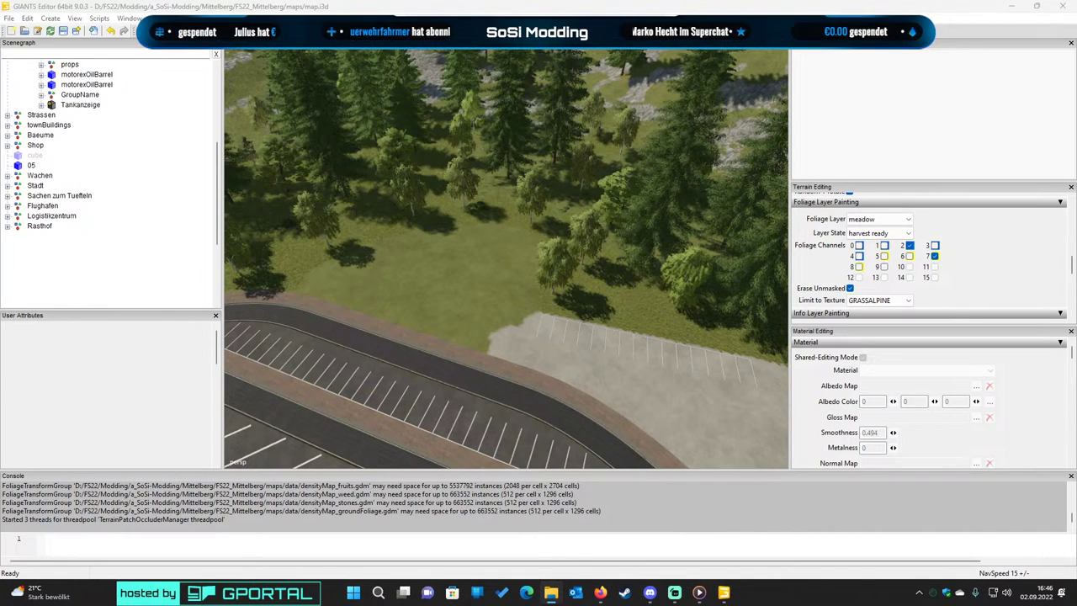
drag(1076, 303, 636, 330)
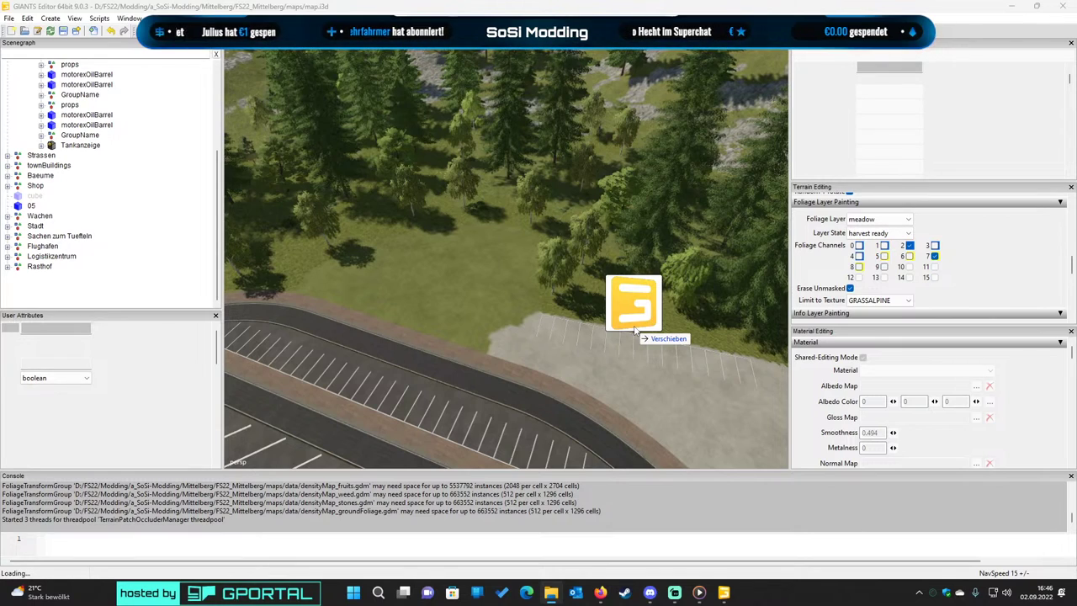
drag(635, 330, 634, 328)
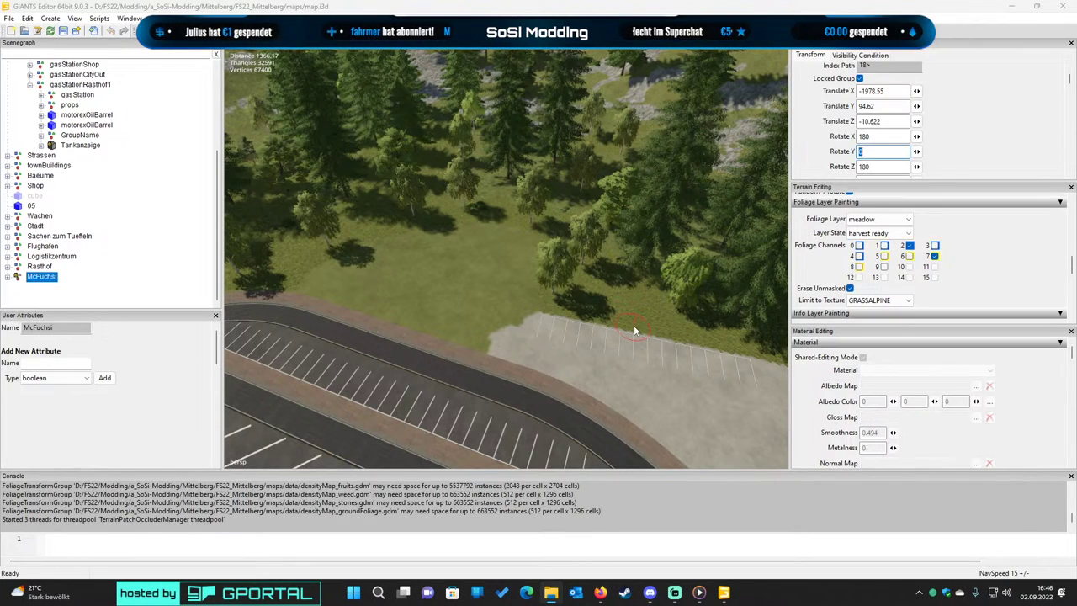
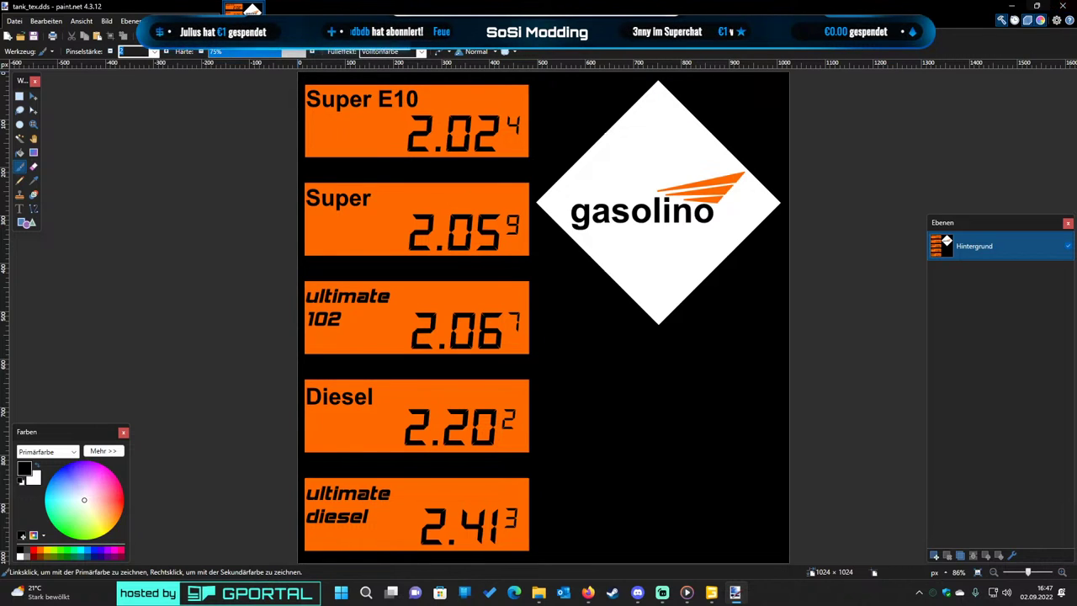
Step: Minimise the paint.net window showing the tank_tex.dds fuel-price texture
click(1062, 8)
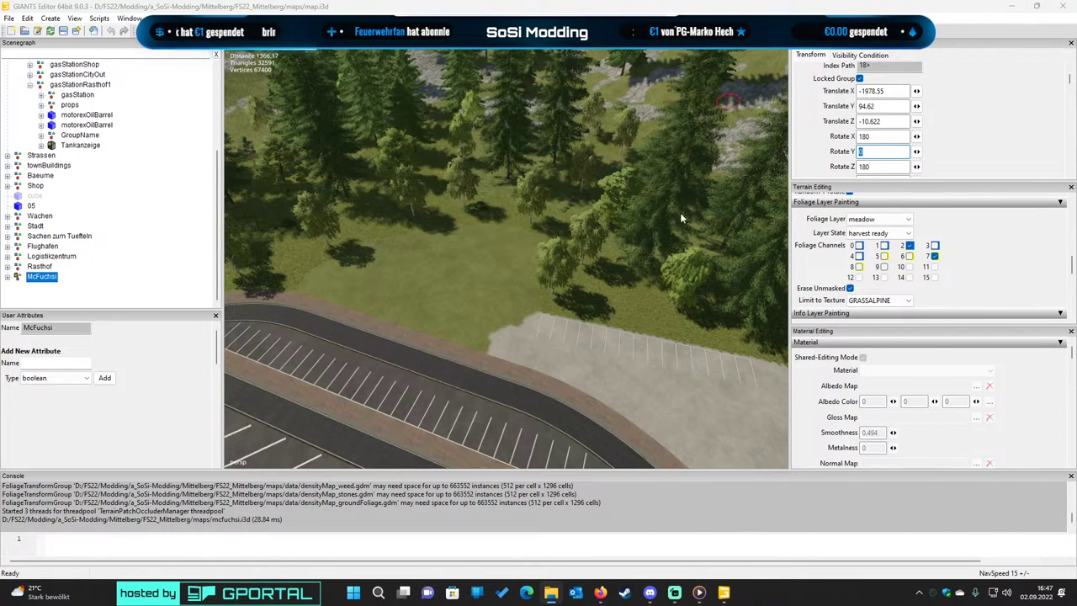
Step: Drop the McFuchsi building onto the grass field above the parking lot
right_drag(542, 276, 315, 134)
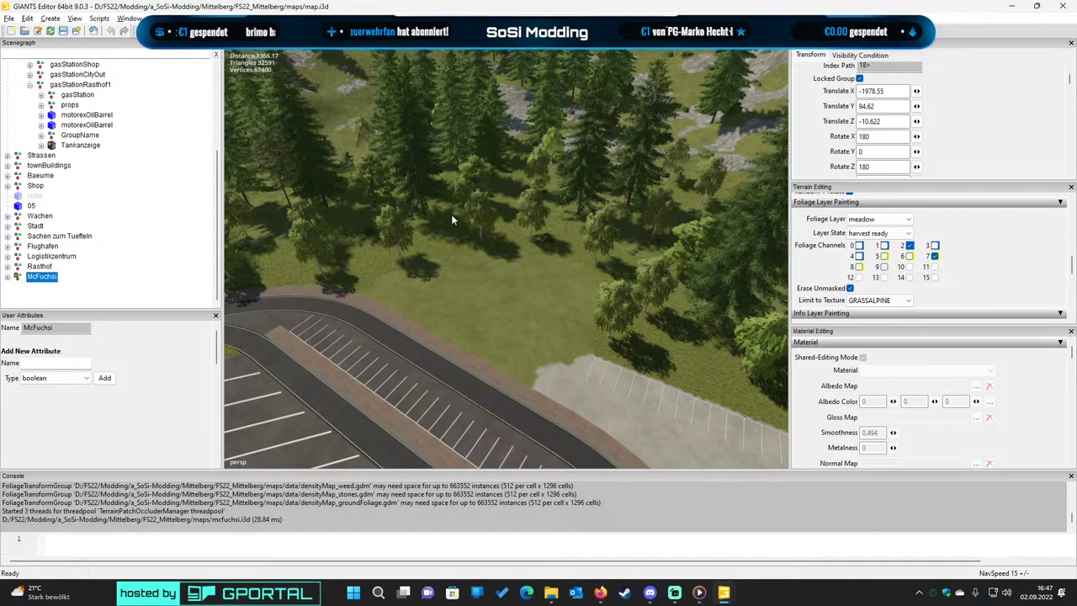
right_drag(451, 219, 515, 286)
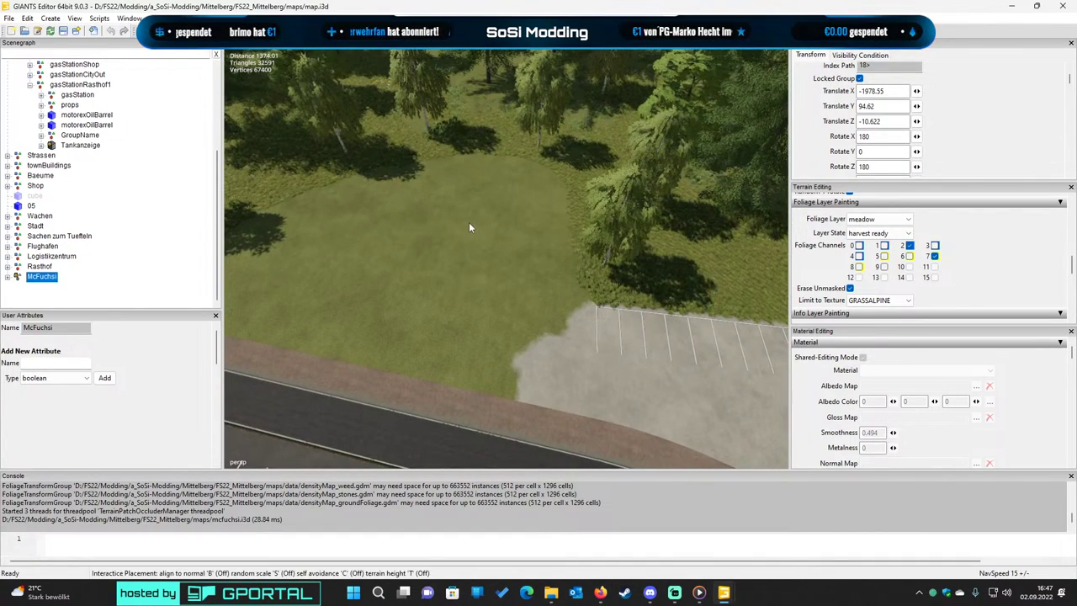
key(ctrl+shift+m)
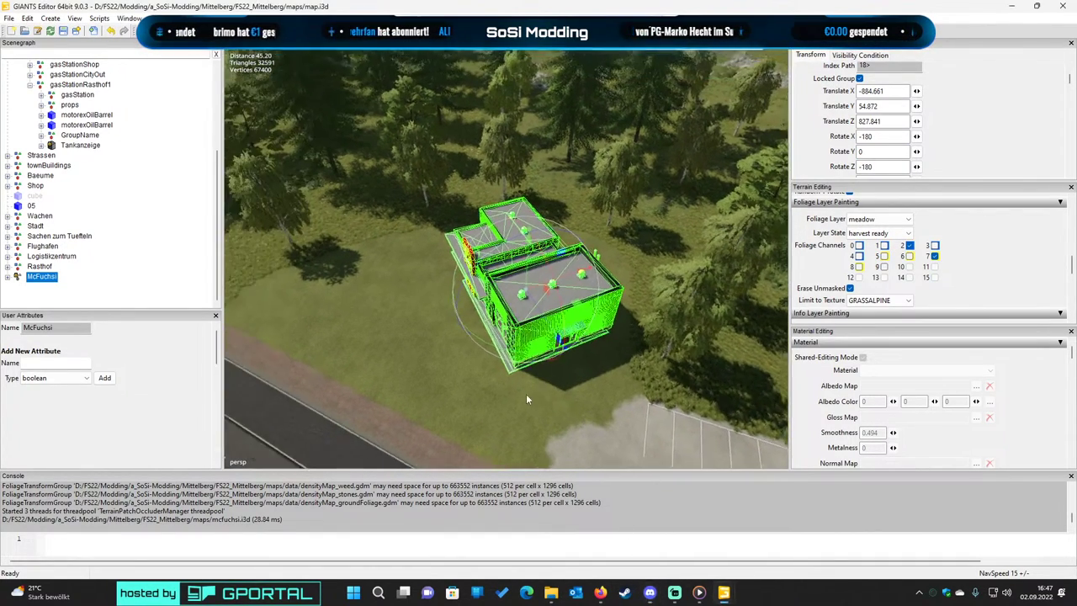
right_drag(592, 457, 552, 333)
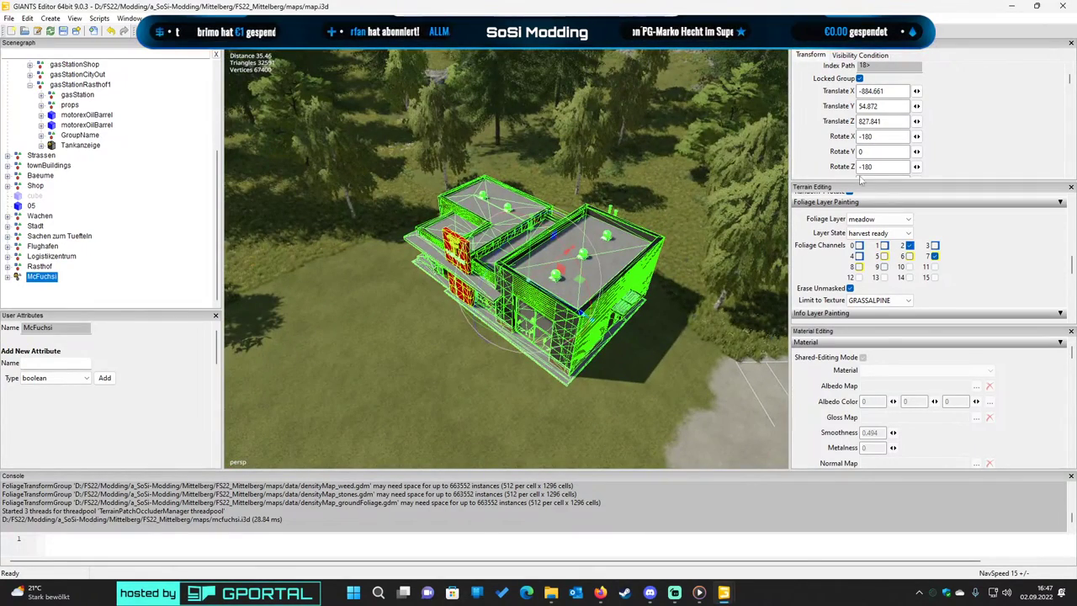
Step: Set the building's Rotate Z and Rotate X values to 0
key(Return)
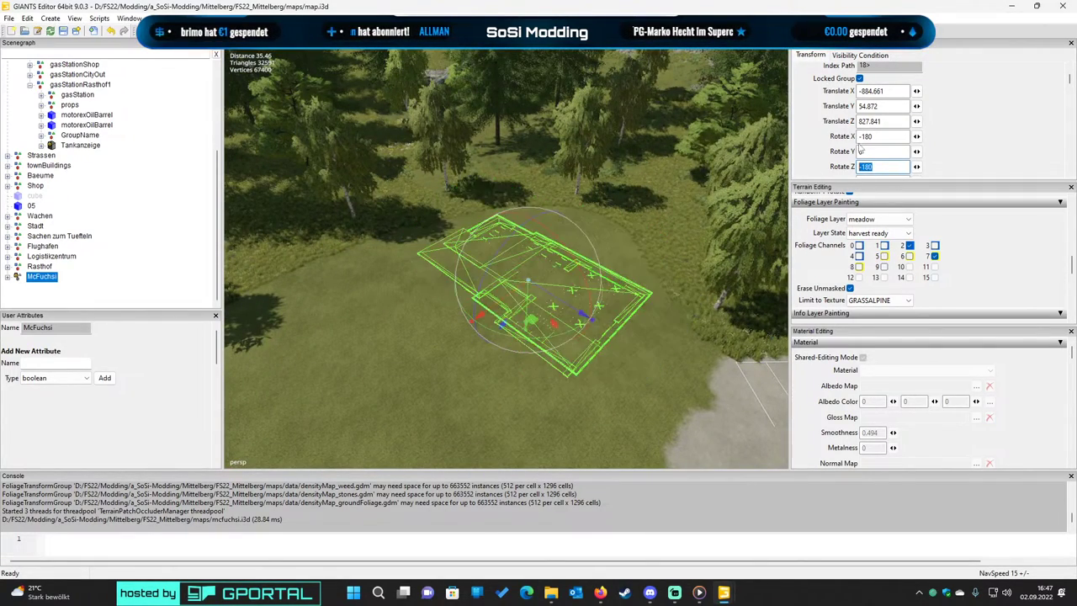
click(882, 136)
text(0)
key(Return)
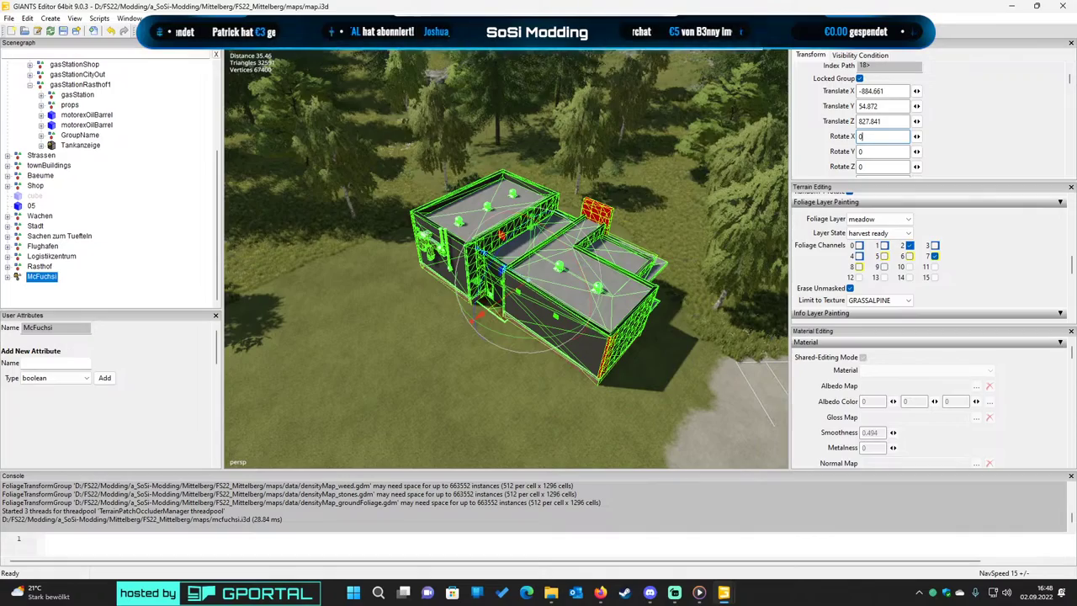
Step: Try Y rotations of 180 and then 45 on the McFuchsi building
mouse_move(260, 309)
middle_down()
mouse_move(318, 309)
mouse_move(458, 345)
middle_up()
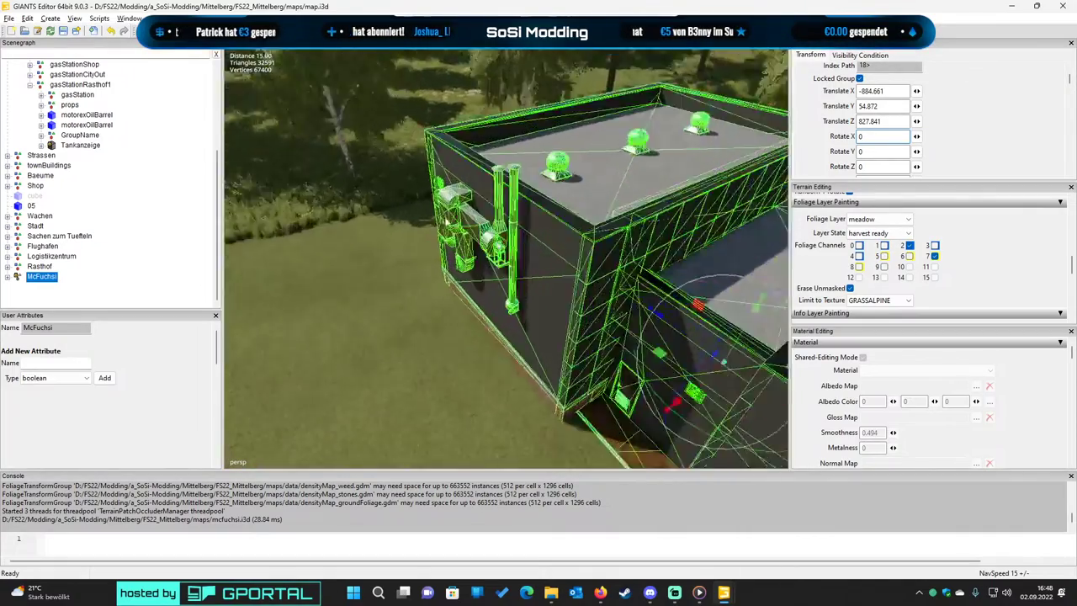
click(879, 150)
text(180)
key(Return)
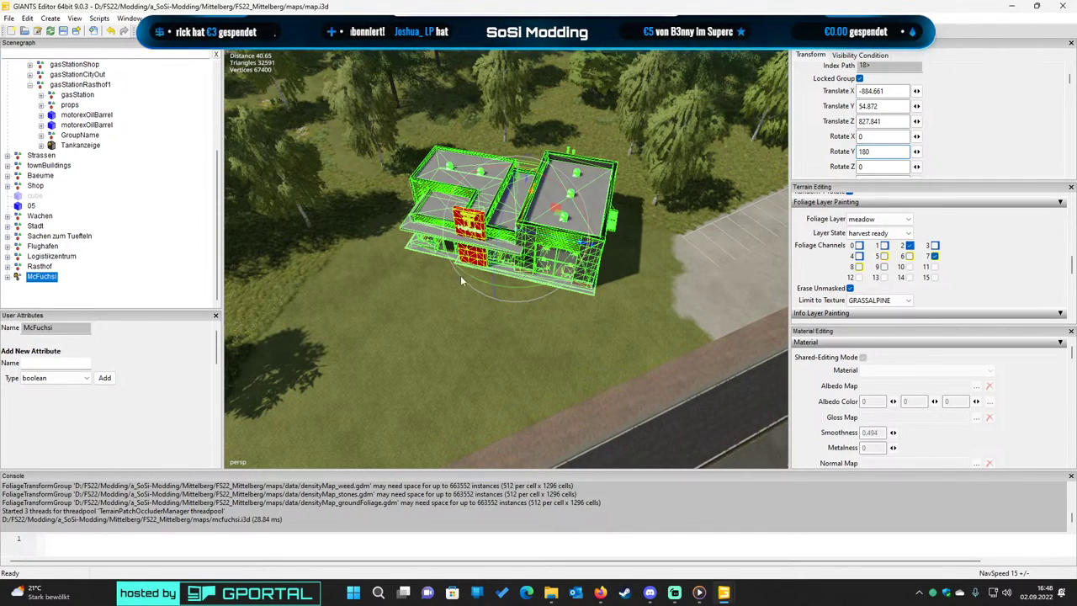
middle_drag(461, 277, 628, 298)
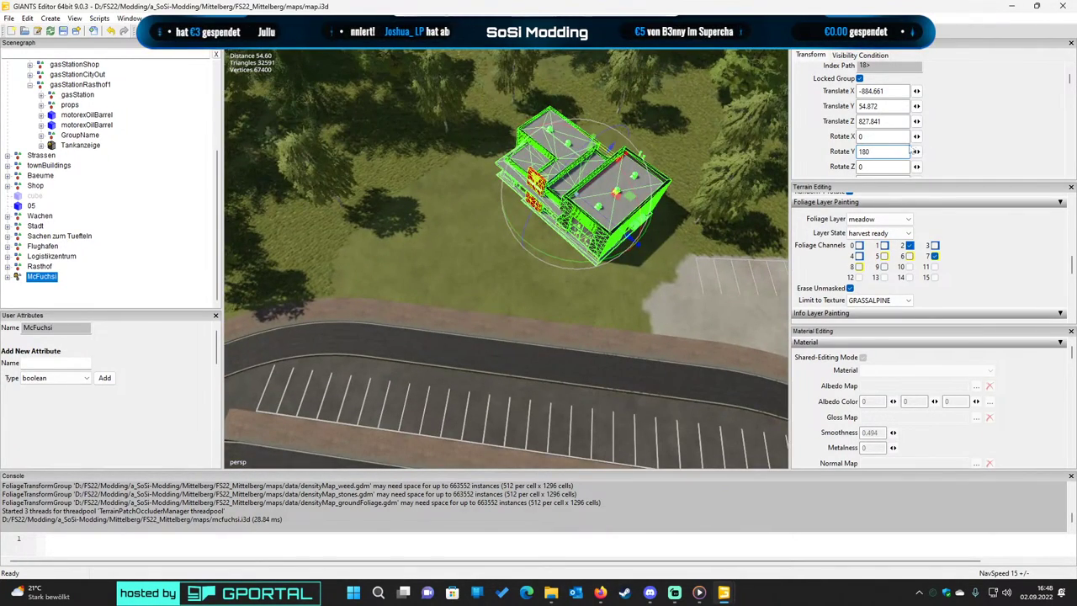
text(45)
key(Return)
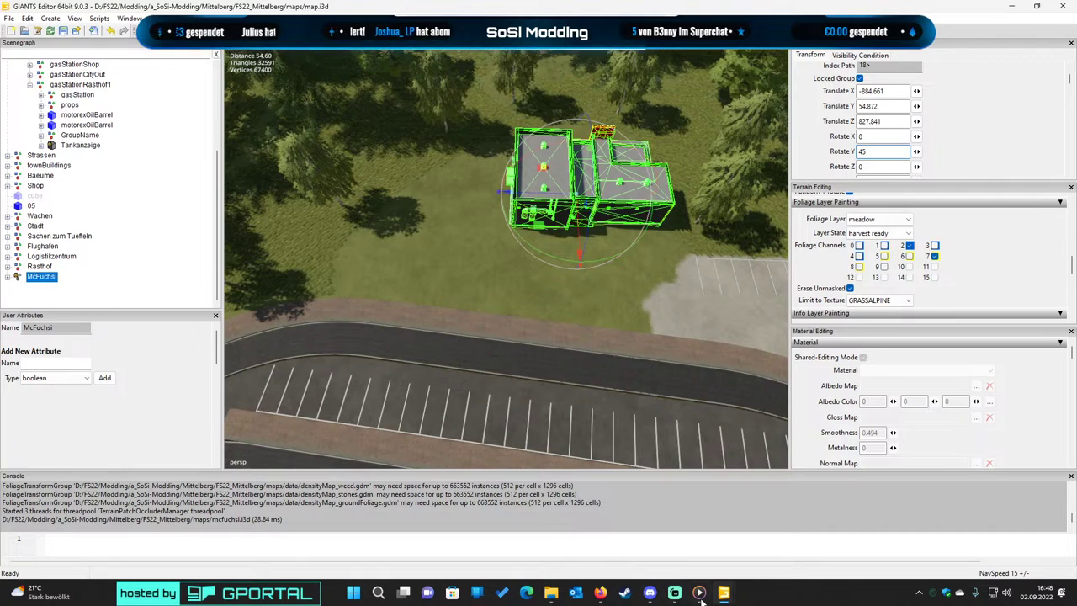
Step: Test Y rotations of -45 and 135, then settle on -135
text(-45)
key(Return)
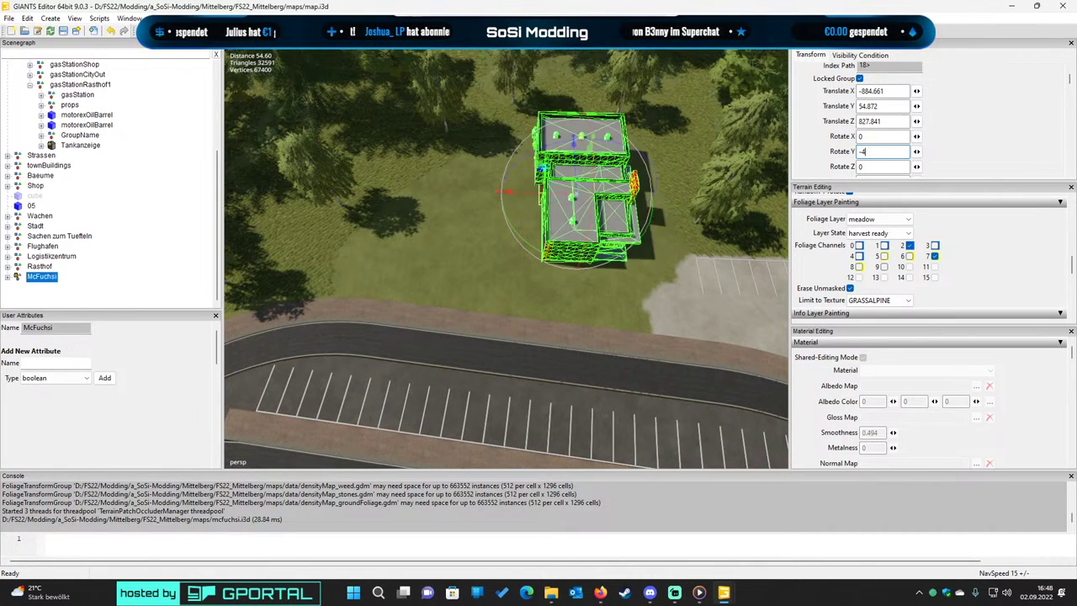
middle_drag(579, 217, 640, 202)
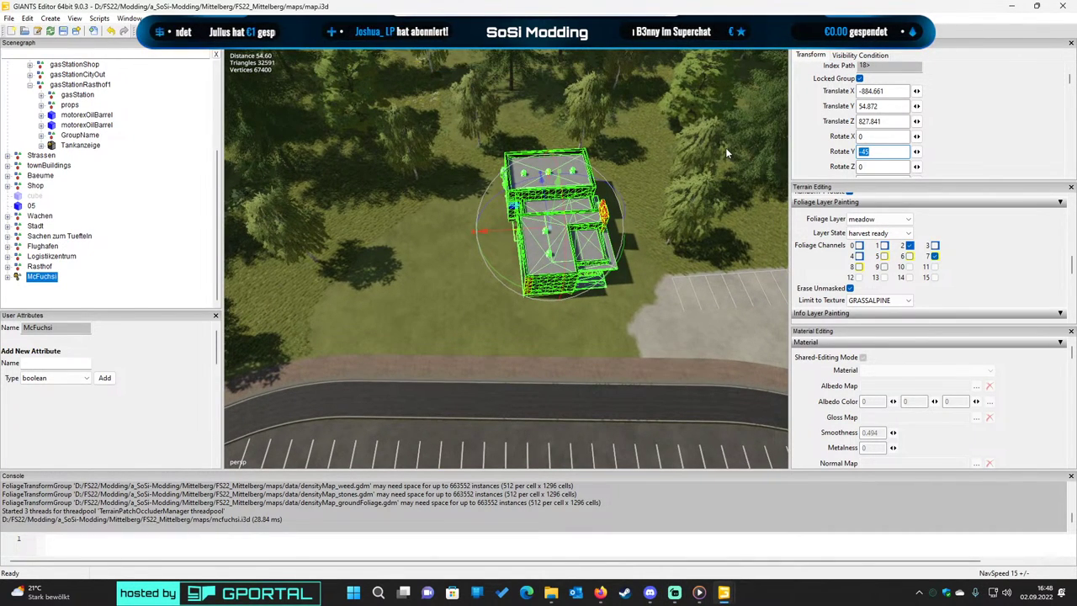
text(135)
key(Return)
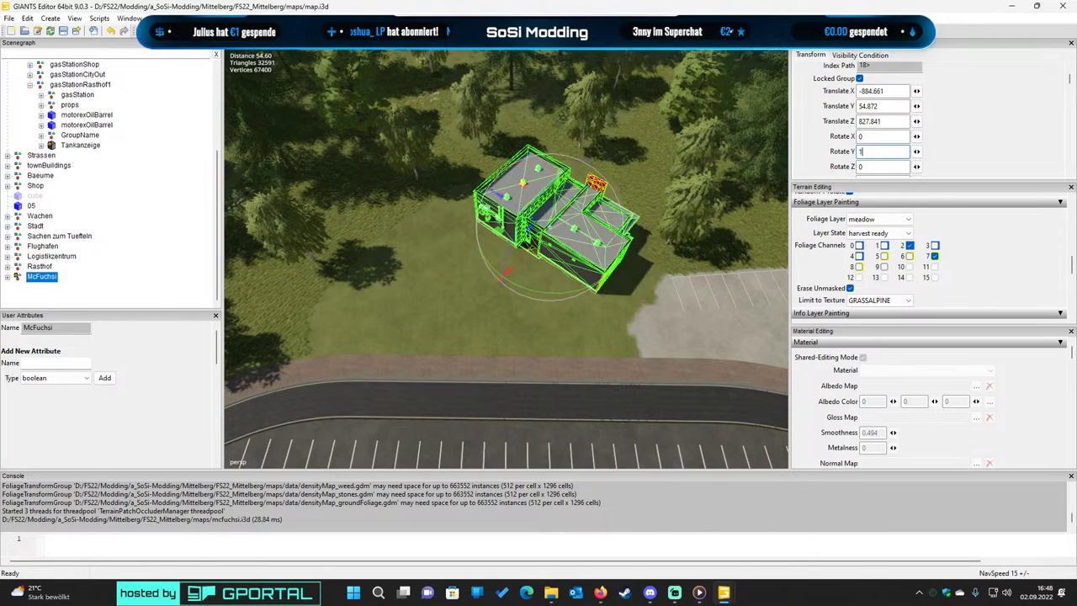
middle_drag(601, 212, 846, 143)
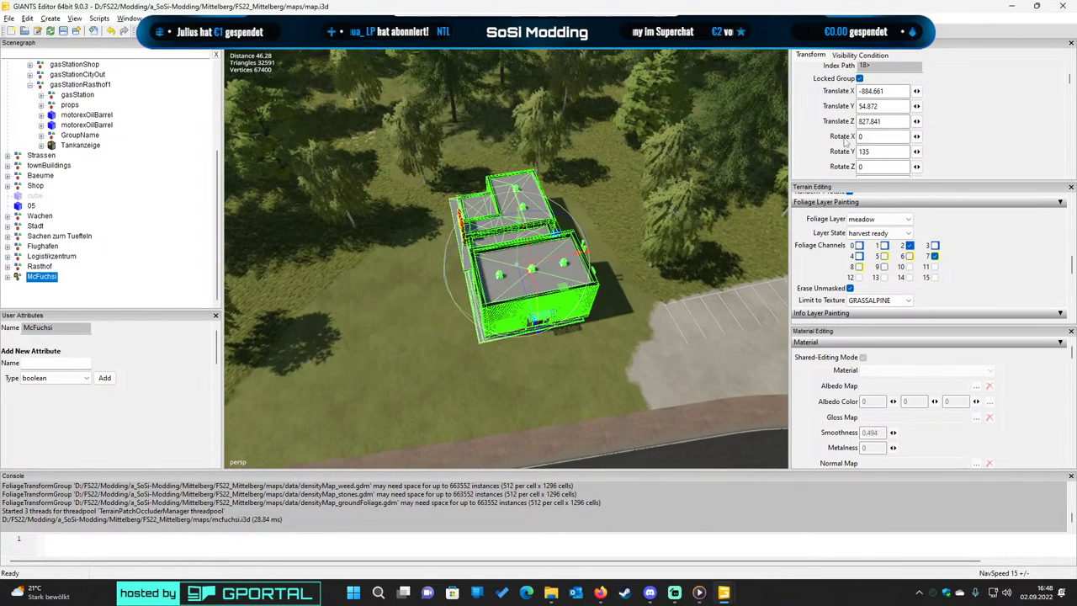
click(859, 152)
text(-)
key(Return)
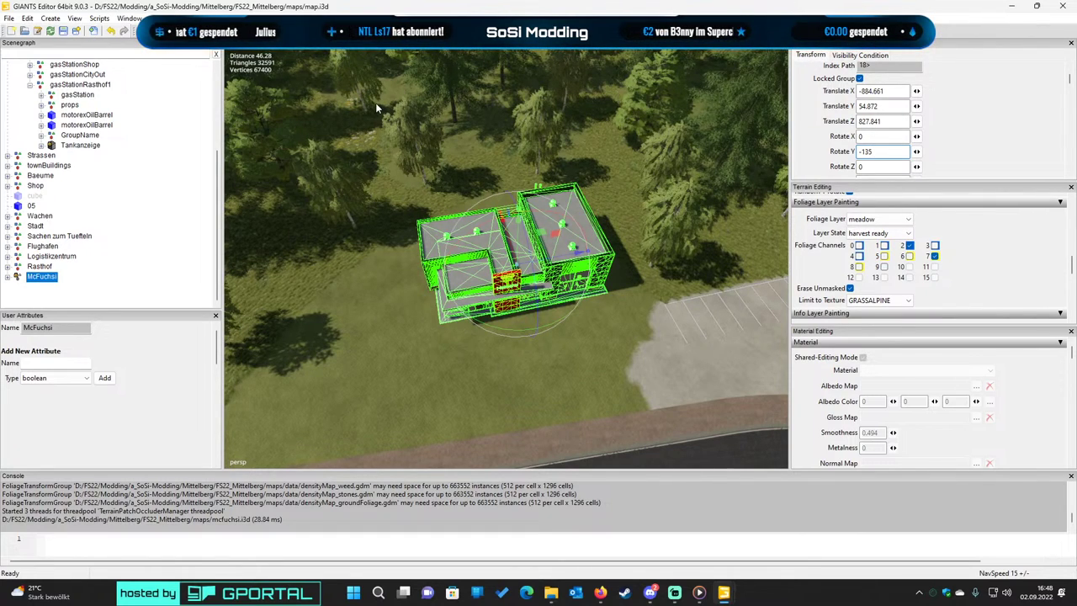
scroll(581, 387, up, 2)
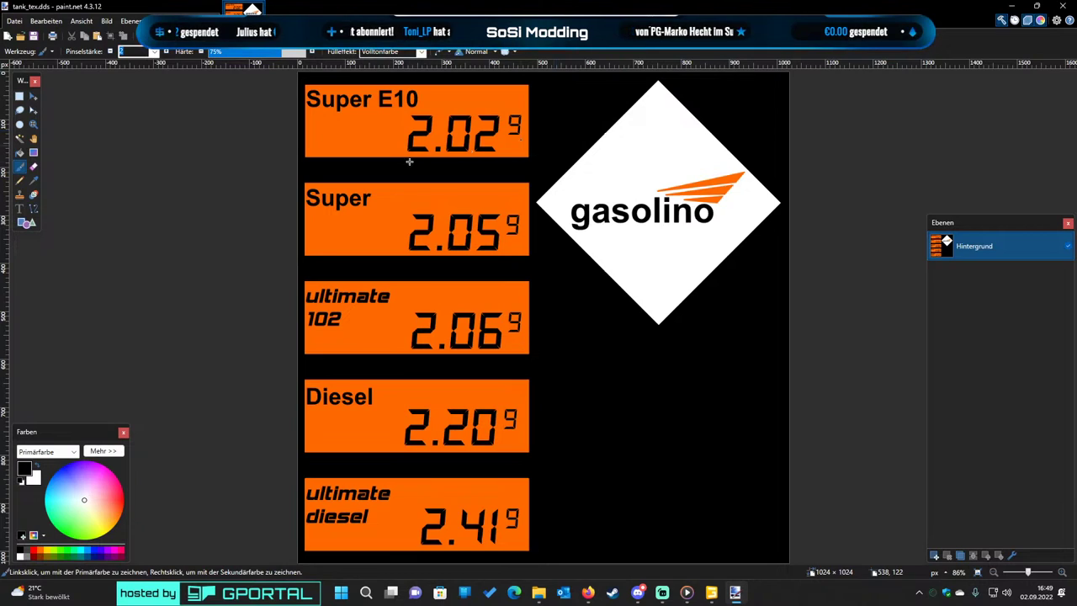
Step: Pick the Magic Wand in paint.net, zoom the fuel-price texture, then return to GIANTS Editor
click(18, 140)
ctrl+scroll(505, 261, down, 3)
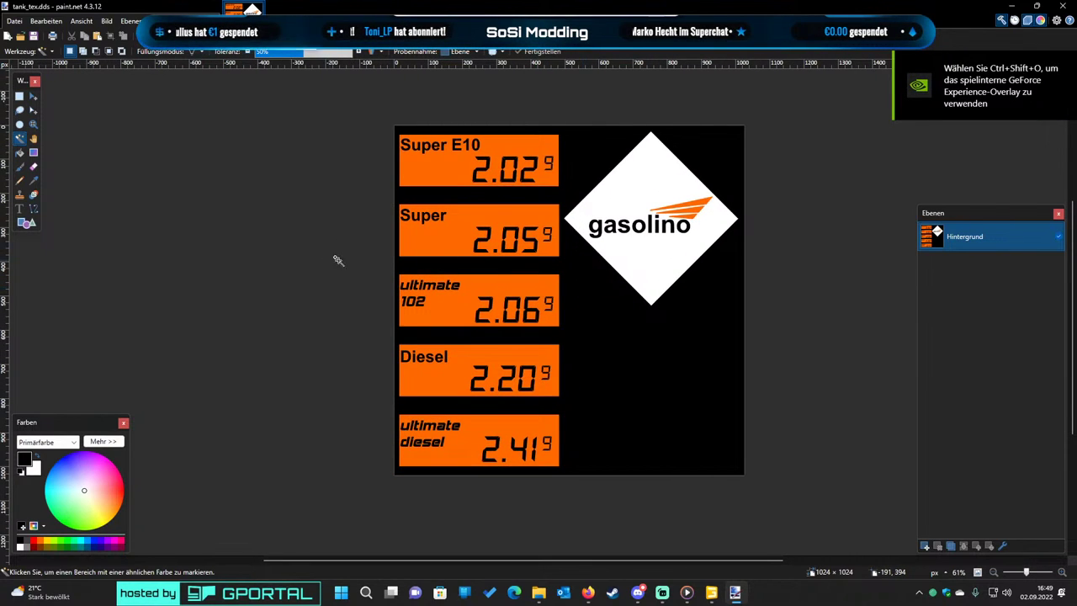
ctrl+scroll(337, 260, up, 1)
ctrl+scroll(505, 337, up, 1)
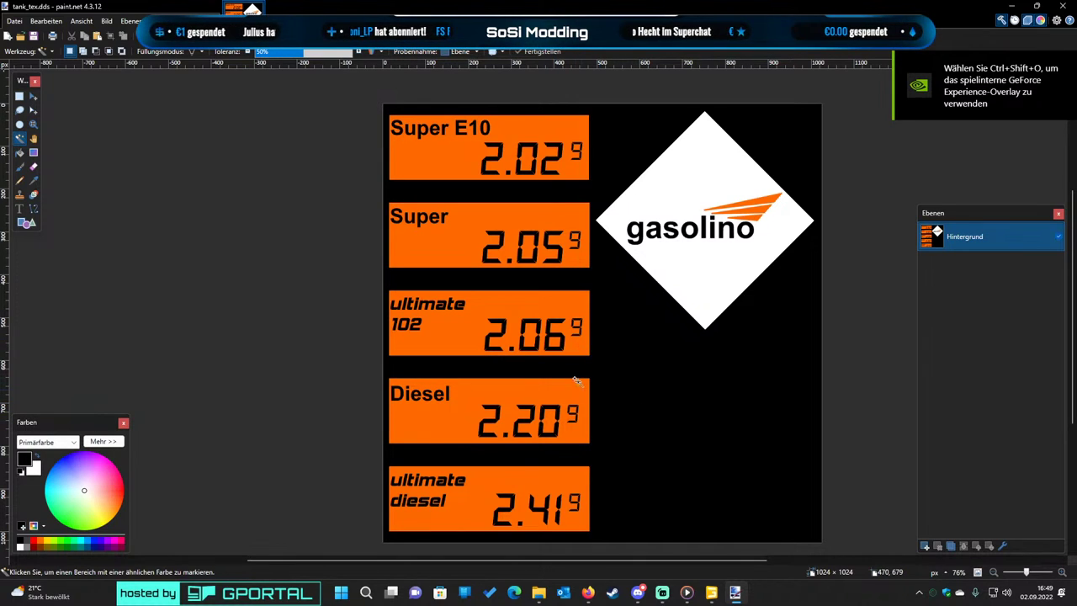
key(alt+Tab)
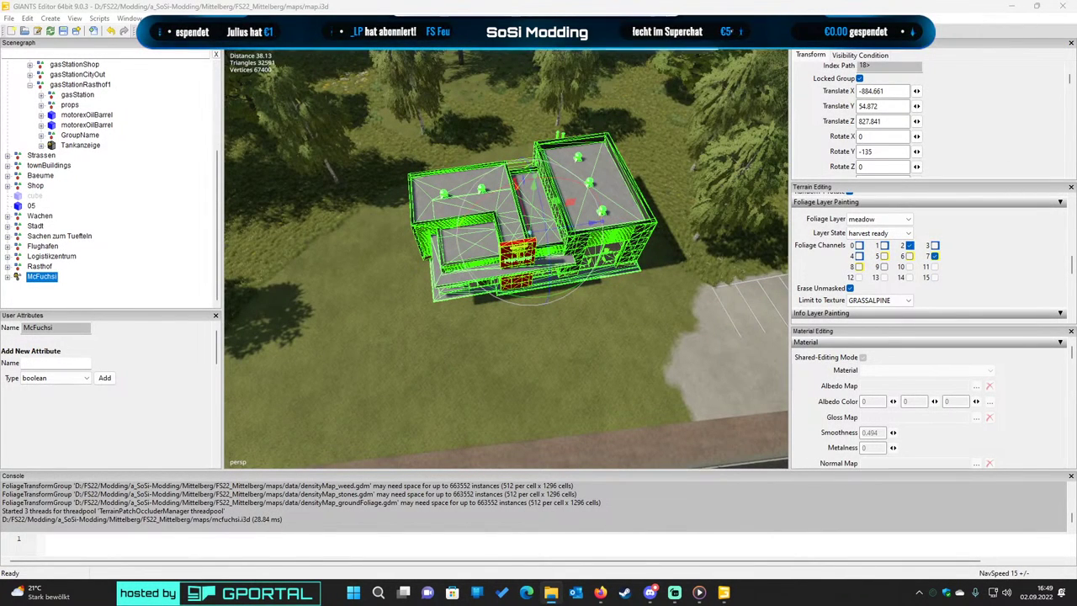
click(659, 583)
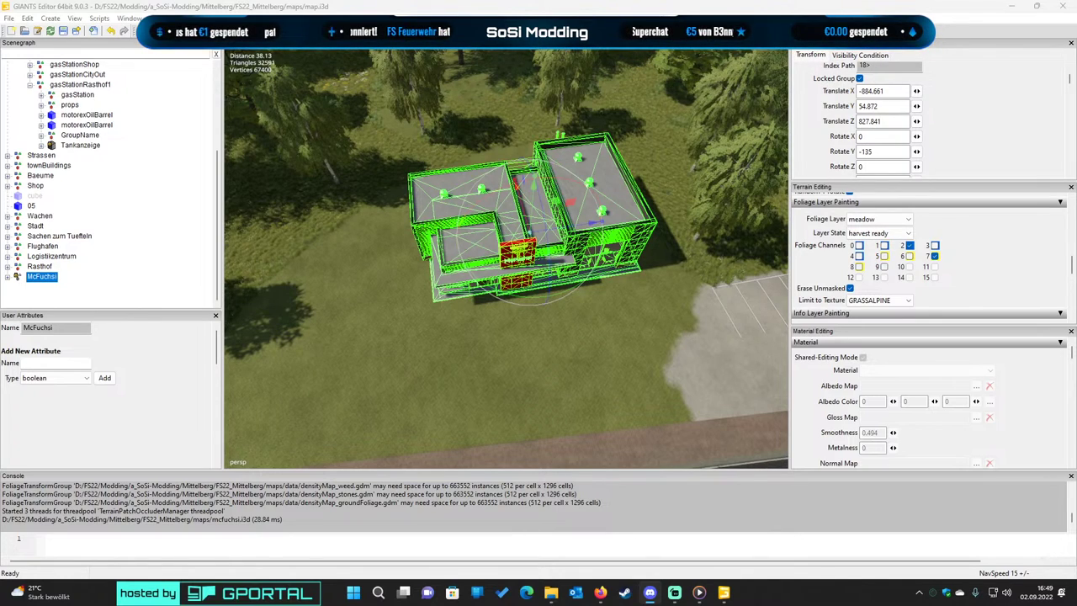
key(alt+Tab)
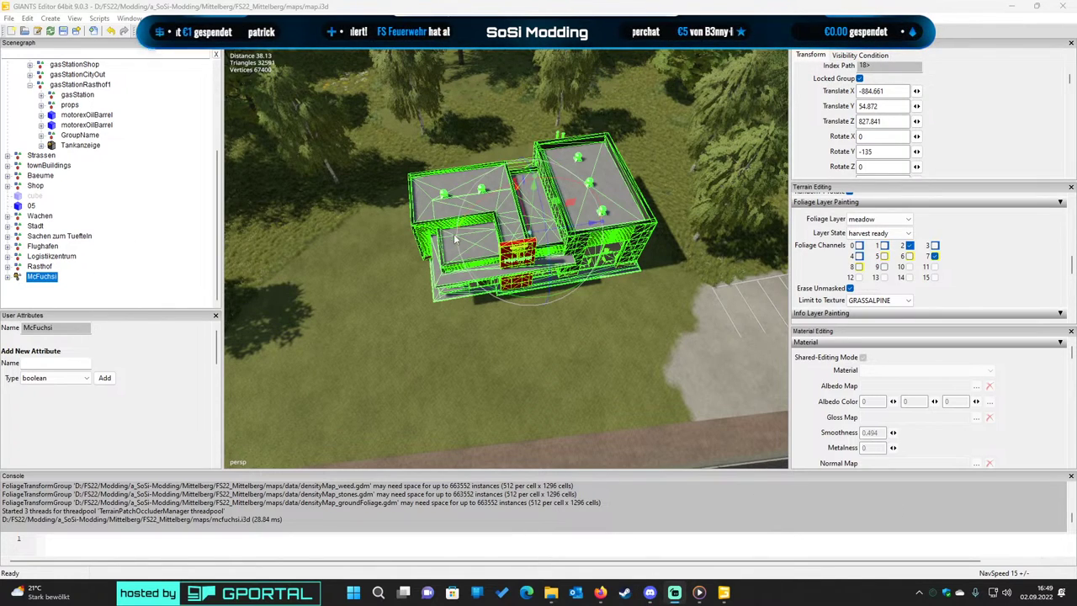
mouse_move(401, 282)
right_down()
mouse_move(458, 308)
mouse_move(692, 191)
mouse_move(364, 203)
mouse_move(507, 328)
mouse_move(673, 6)
mouse_move(478, 252)
mouse_move(510, 240)
right_up()
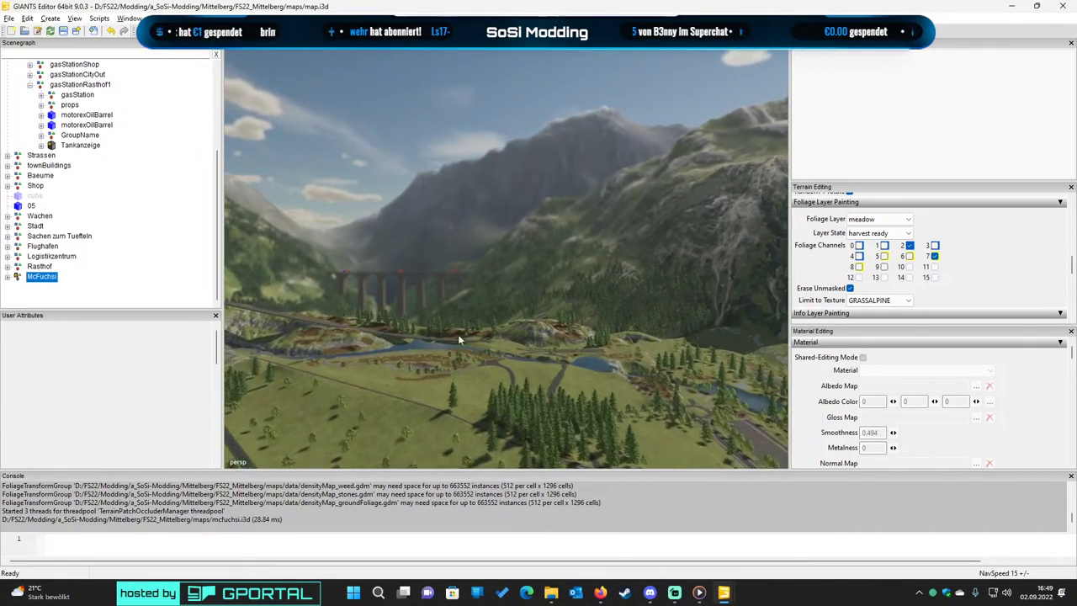
mouse_move(455, 360)
right_down()
mouse_move(632, 128)
mouse_move(535, 322)
right_up()
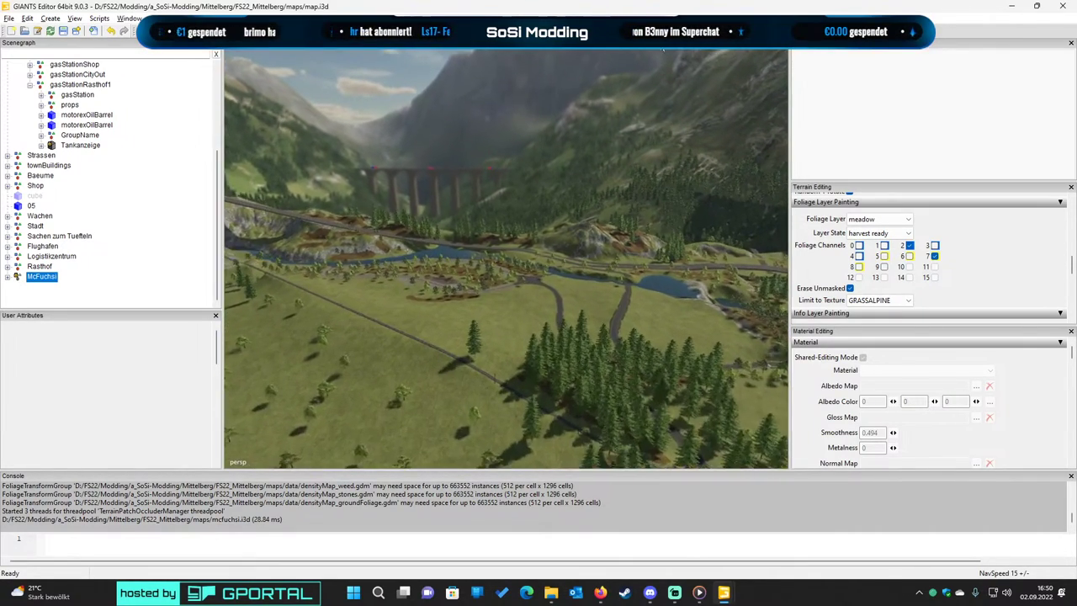
mouse_move(613, 208)
right_down()
mouse_move(574, 177)
mouse_move(624, 137)
mouse_move(581, 293)
mouse_move(566, 237)
mouse_move(604, 74)
mouse_move(512, 294)
mouse_move(556, 203)
mouse_move(578, 226)
right_up()
click(511, 295)
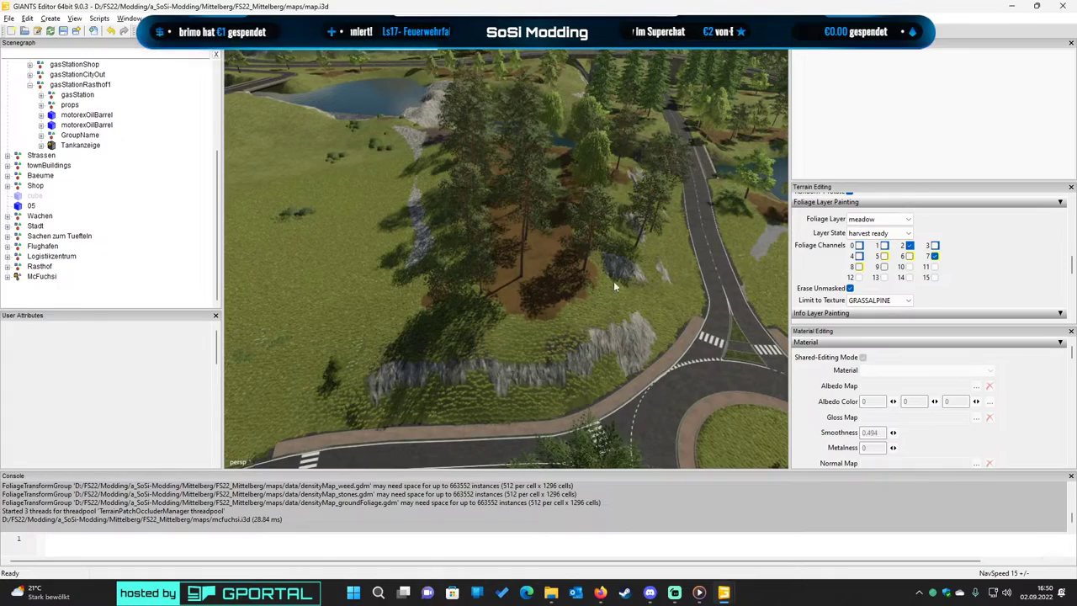
mouse_move(614, 281)
right_down()
mouse_move(653, 219)
mouse_move(586, 284)
mouse_move(648, 151)
mouse_move(572, 224)
mouse_move(523, 249)
right_up()
scroll(572, 224, down, 5)
scroll(524, 249, up, 5)
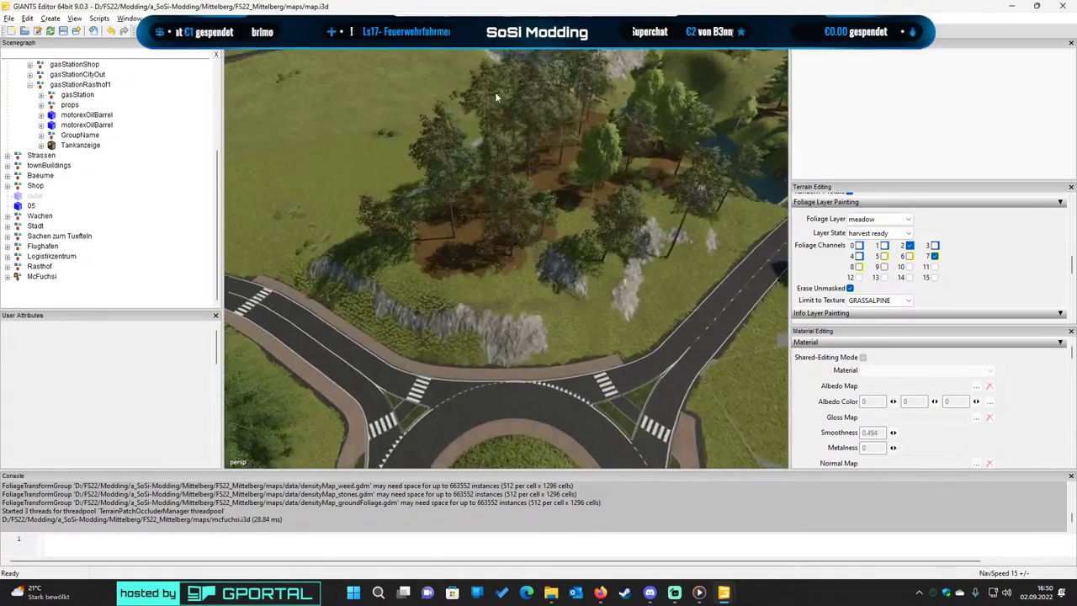
right_drag(494, 91, 592, 217)
scroll(592, 217, down, 3)
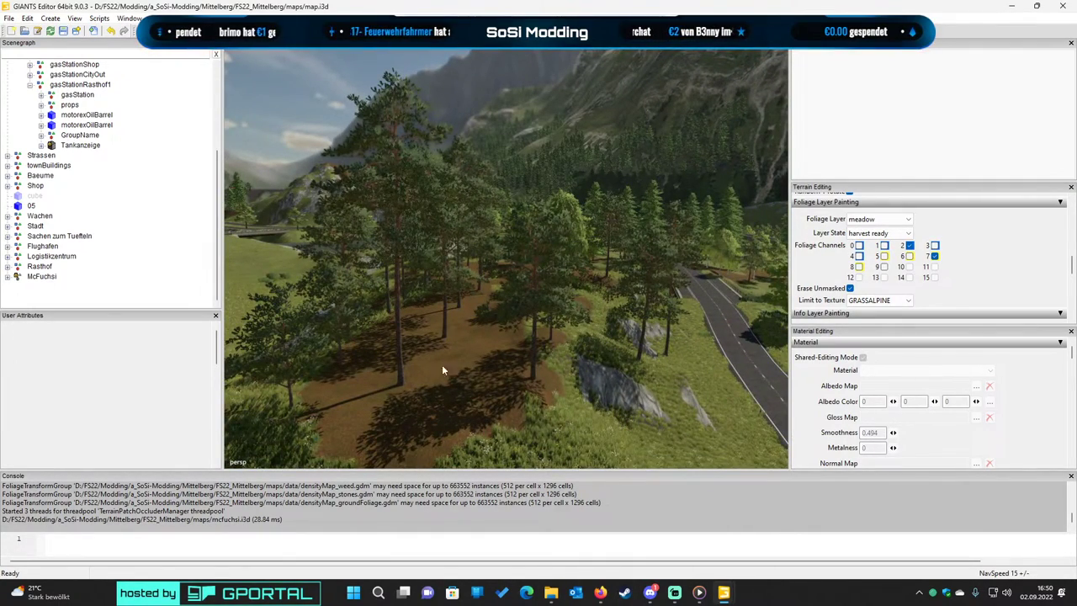
scroll(491, 401, down, 5)
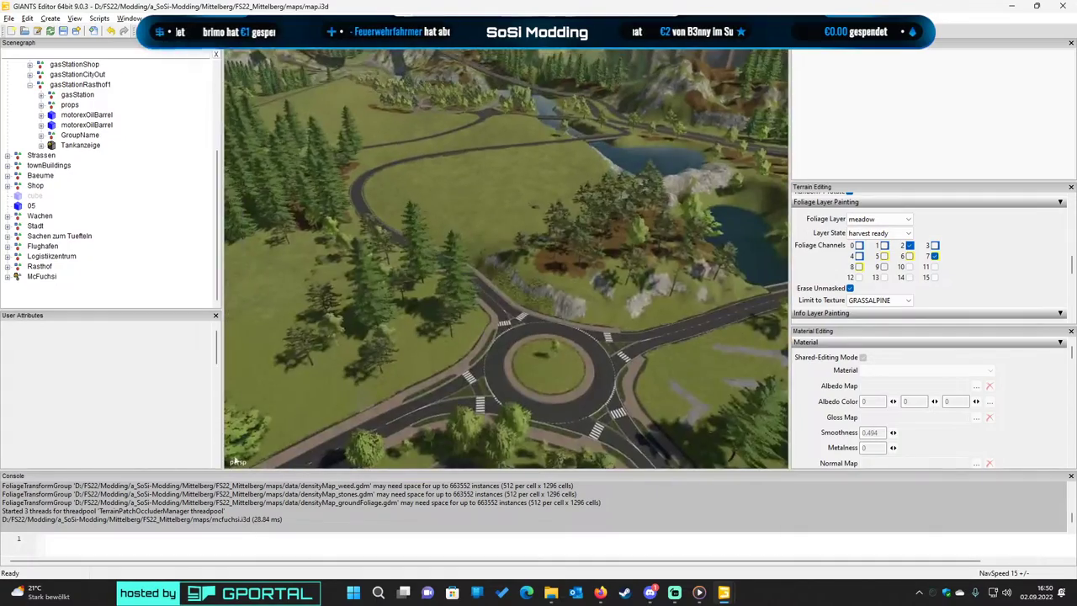
mouse_move(388, 444)
right_down()
mouse_move(452, 295)
mouse_move(626, 110)
mouse_move(556, 79)
mouse_move(451, 317)
right_up()
scroll(508, 209, up, 5)
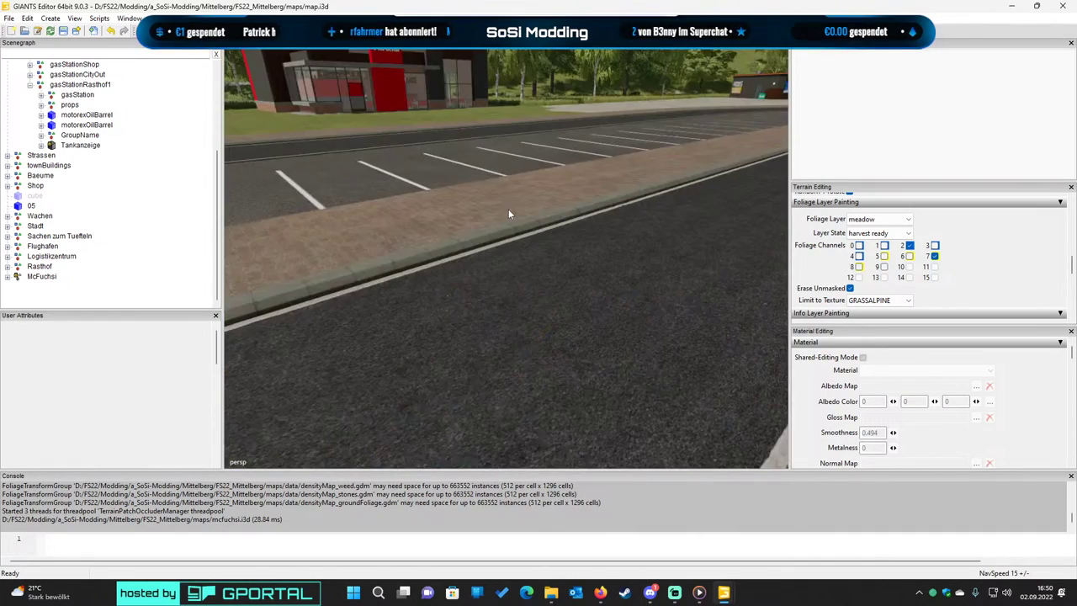
mouse_move(508, 209)
right_down()
mouse_move(492, 275)
mouse_move(471, 210)
right_up()
scroll(492, 280, down, 5)
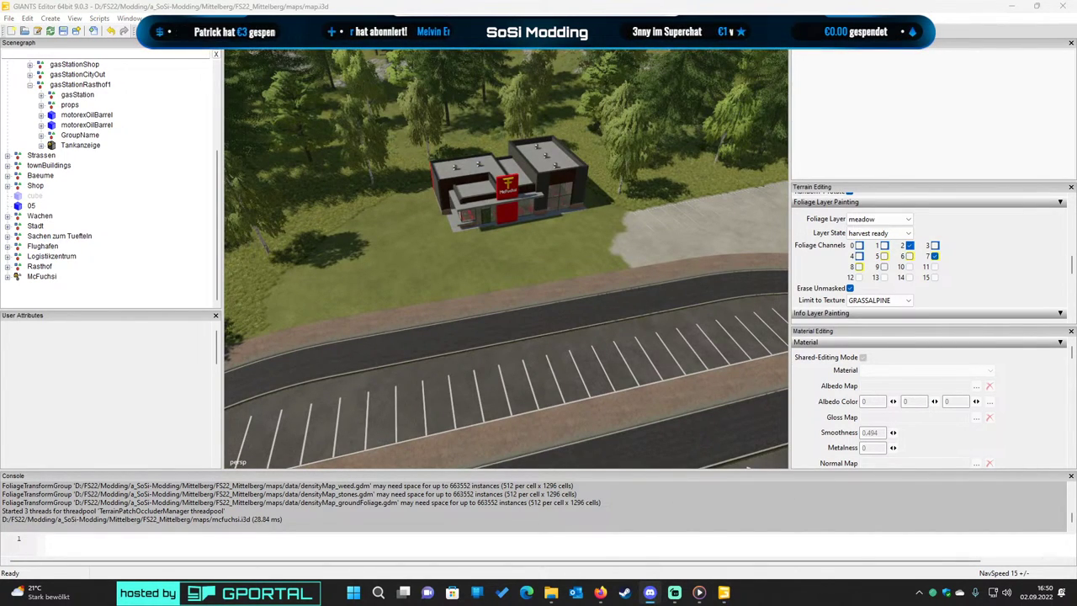
Step: View the fuel-price sign photo enlarged in Firefox, then return to GIANTS Editor
click(600, 592)
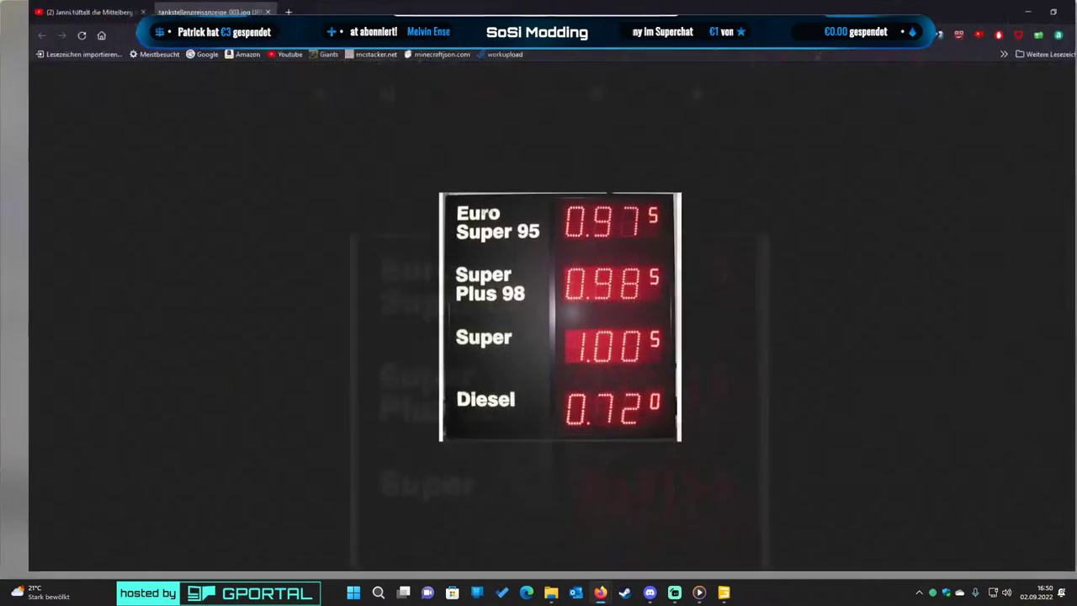
ctrl+scroll(691, 324, up, 3)
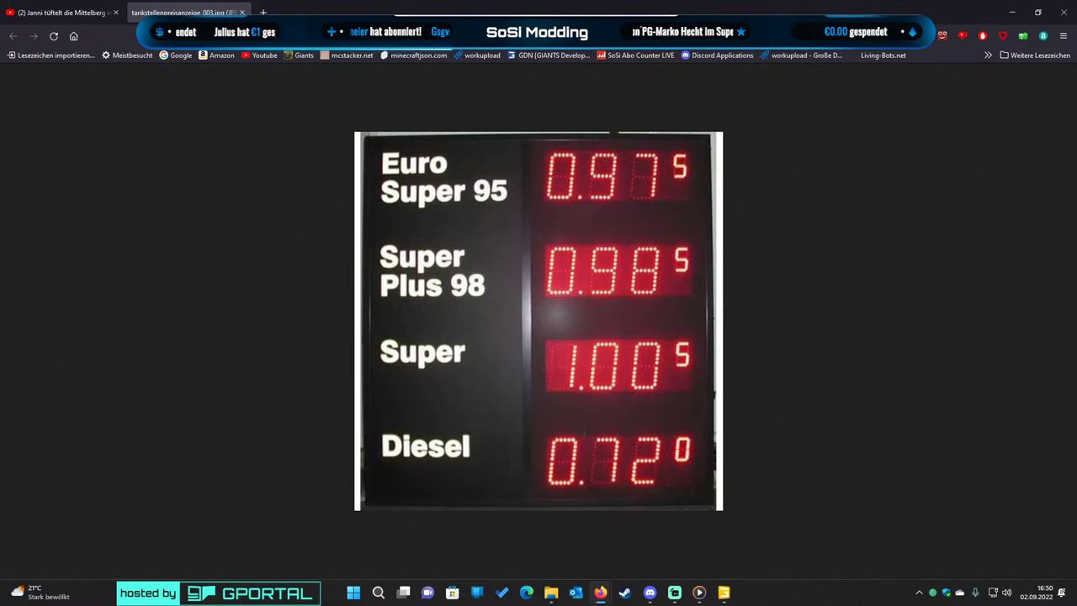
key(alt+Tab)
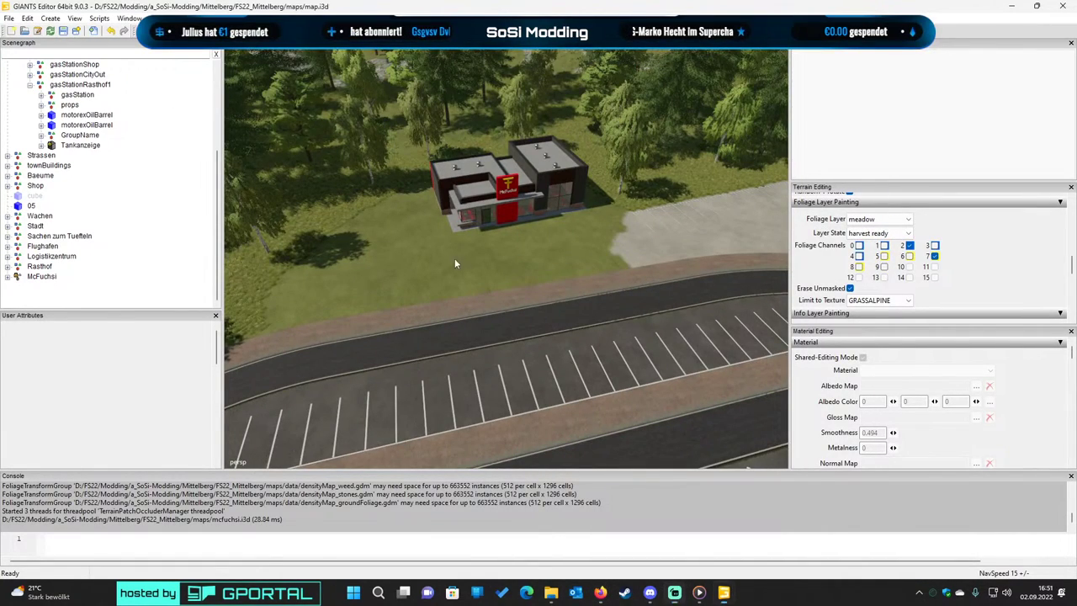
Step: Erase the tall grass from the lawn up to the building and right of its door
right_drag(455, 263, 321, 135)
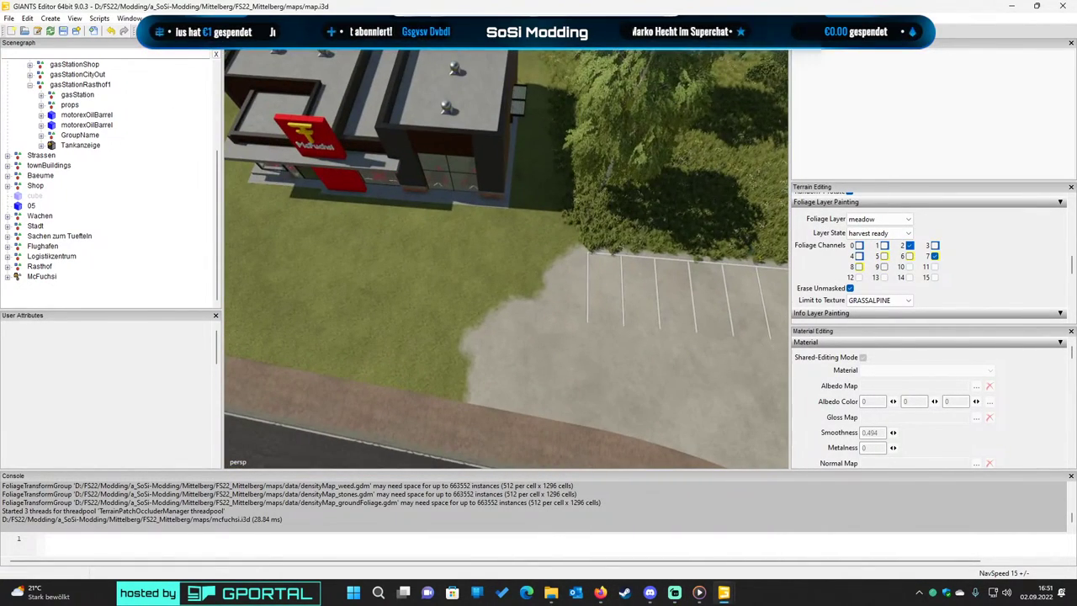
mouse_move(448, 328)
mouse_down()
mouse_move(473, 216)
mouse_move(511, 241)
mouse_up()
mouse_move(502, 383)
right_down()
mouse_move(535, 267)
mouse_move(356, 141)
right_up()
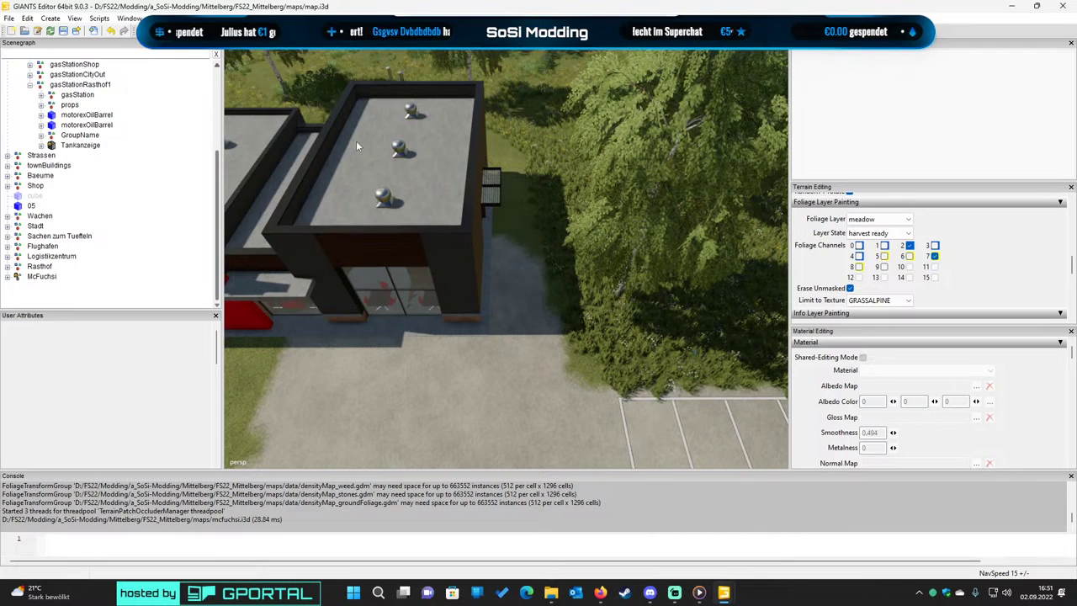
drag(493, 252, 571, 305)
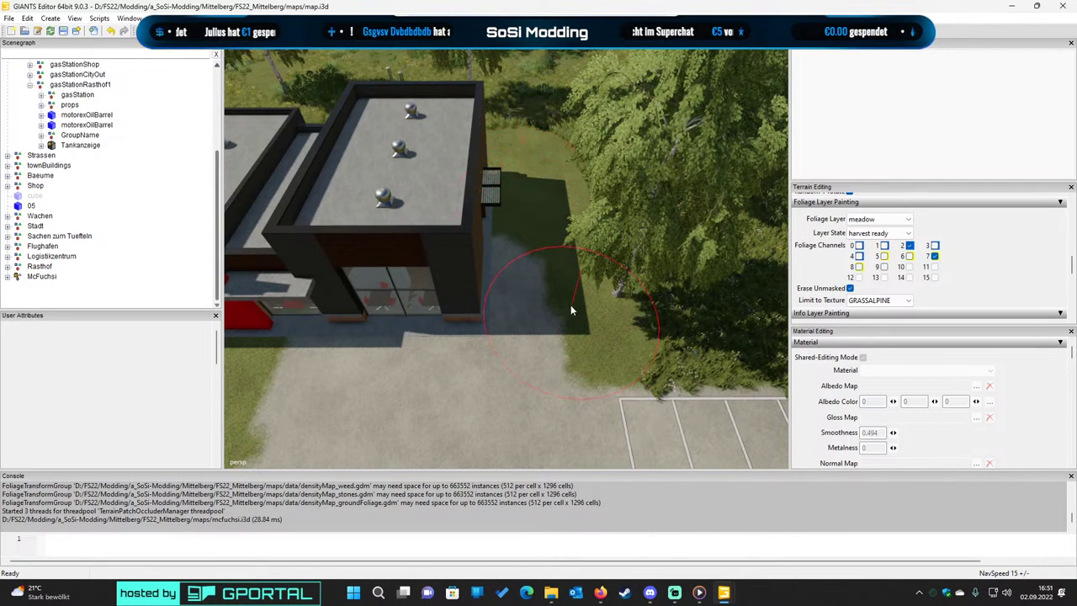
Step: Orbit the camera back to the building sign to inspect the grass edge
right_drag(572, 370, 541, 416)
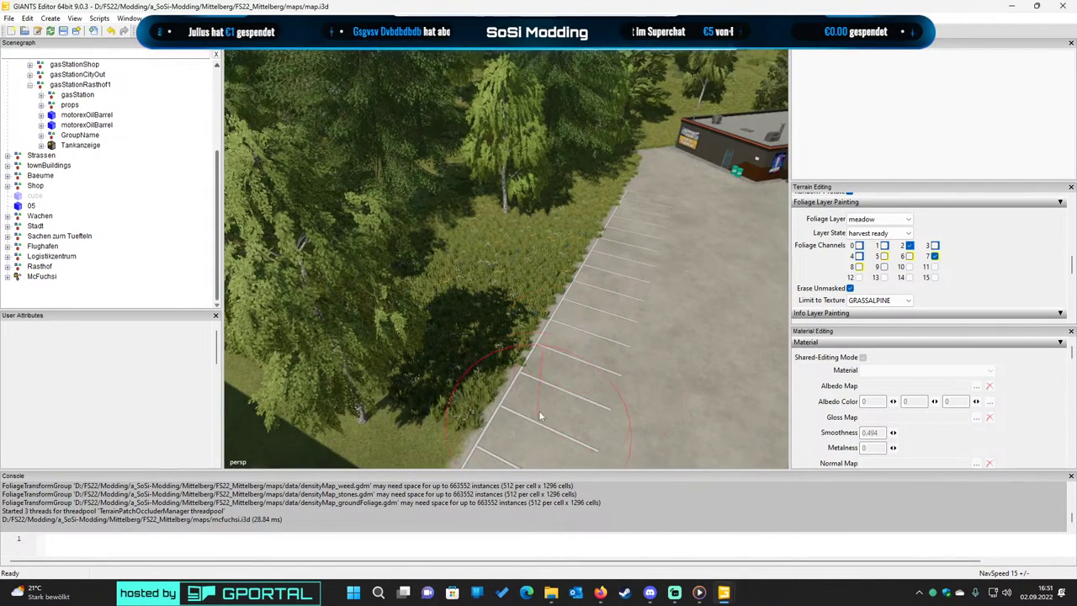
mouse_move(612, 207)
right_down()
mouse_move(589, 313)
mouse_move(499, 356)
right_up()
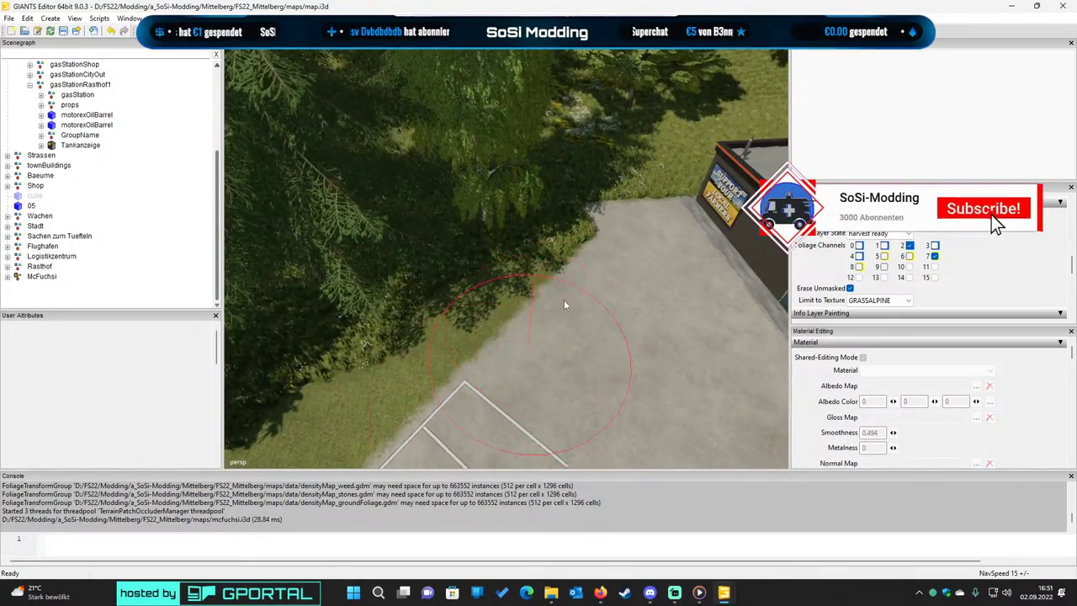
right_drag(582, 262, 547, 277)
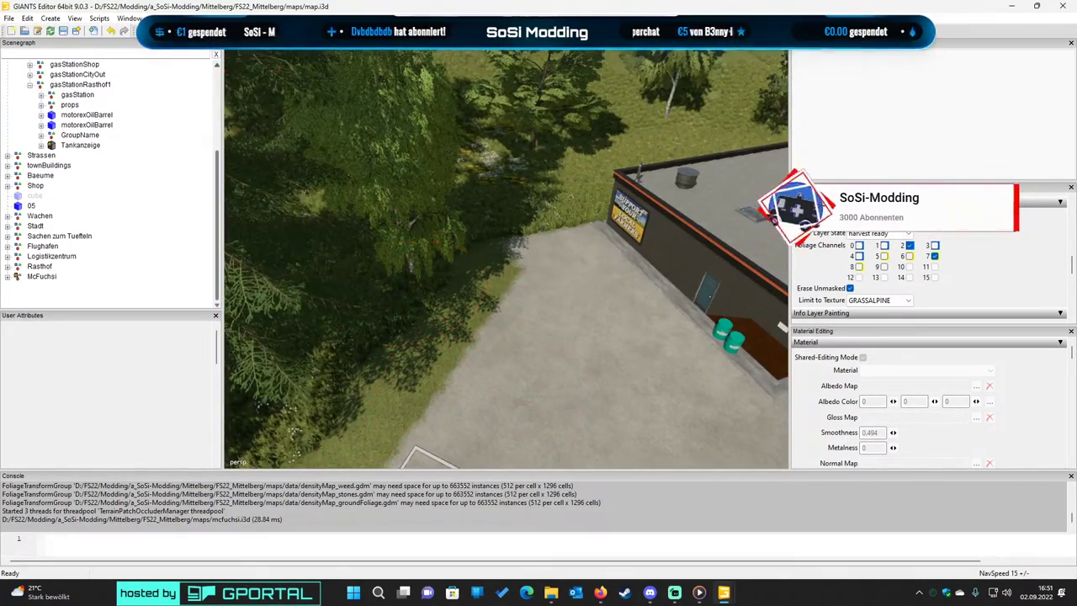
right_drag(452, 256, 474, 253)
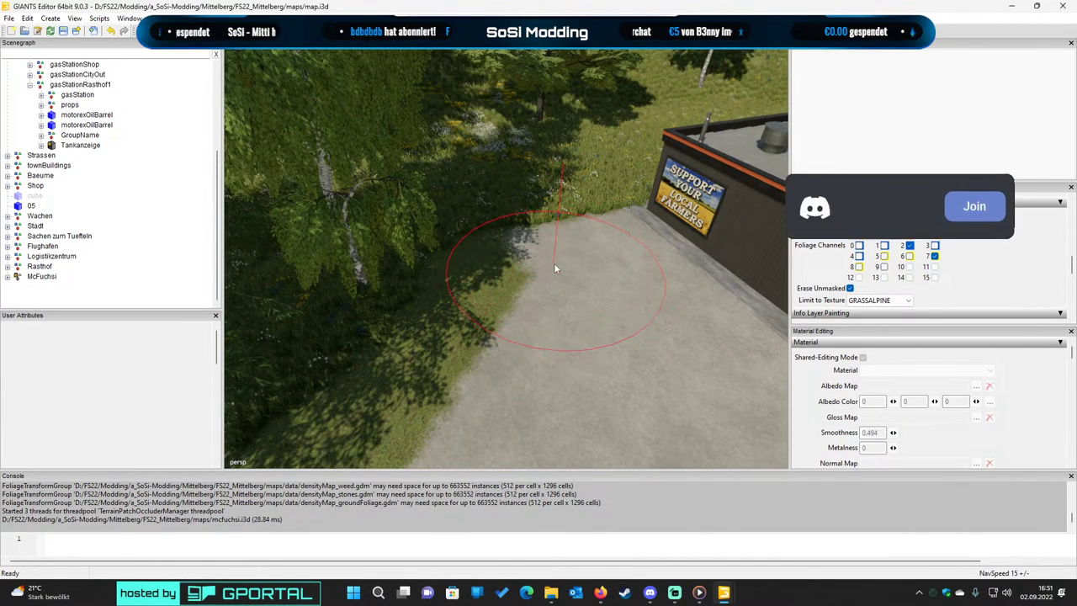
mouse_move(554, 268)
right_down()
mouse_move(558, 212)
mouse_move(644, 284)
right_up()
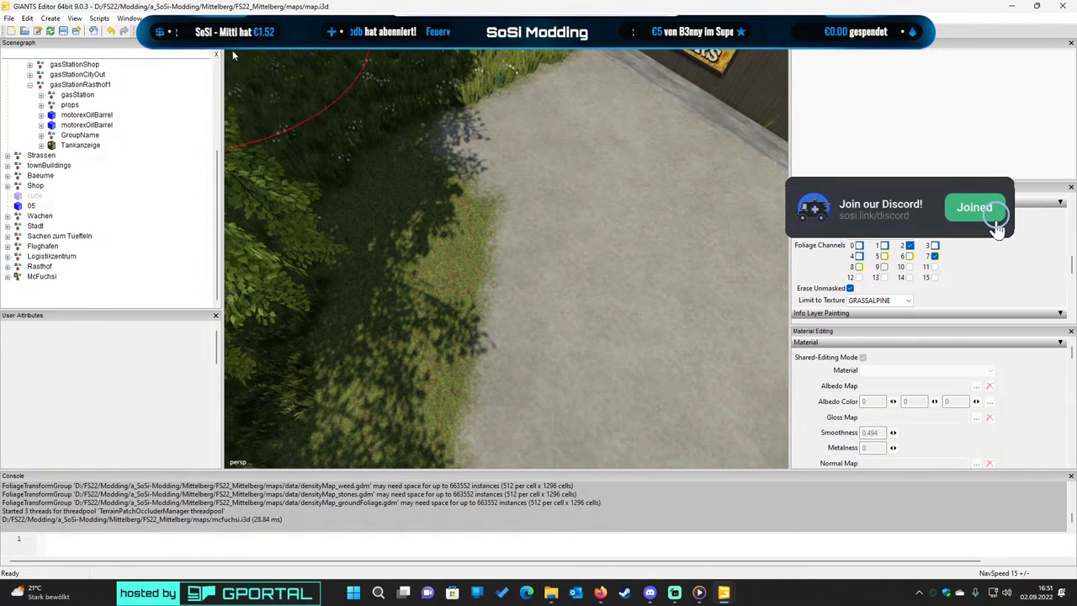
scroll(809, 253, down, 5)
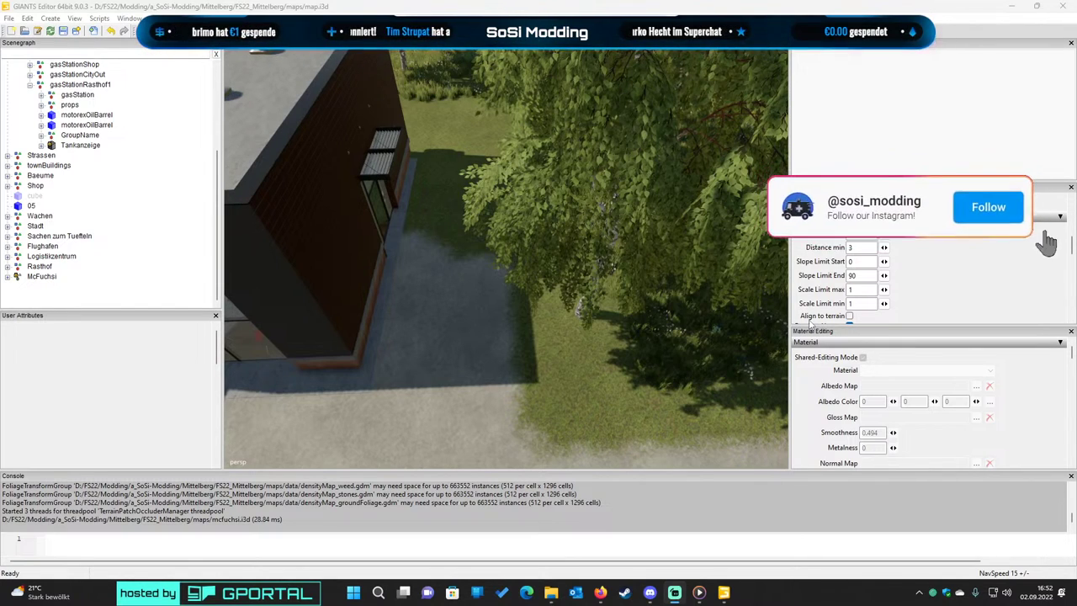
Step: Paint grey gravel over the lawn beside the gas-station building
mouse_move(549, 317)
middle_down()
mouse_move(555, 290)
mouse_move(608, 323)
middle_up()
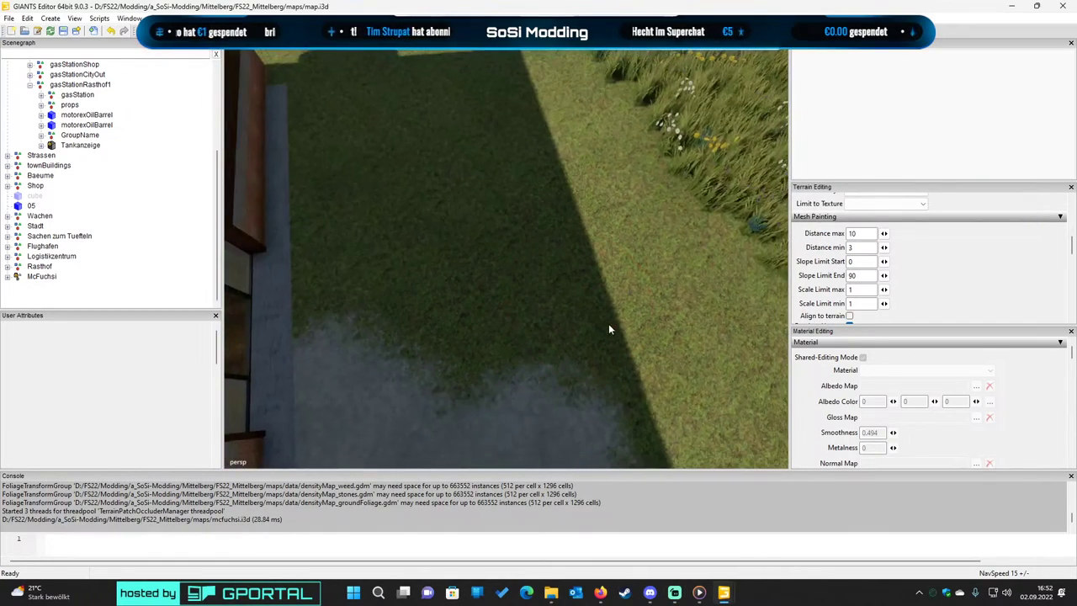
drag(387, 280, 537, 356)
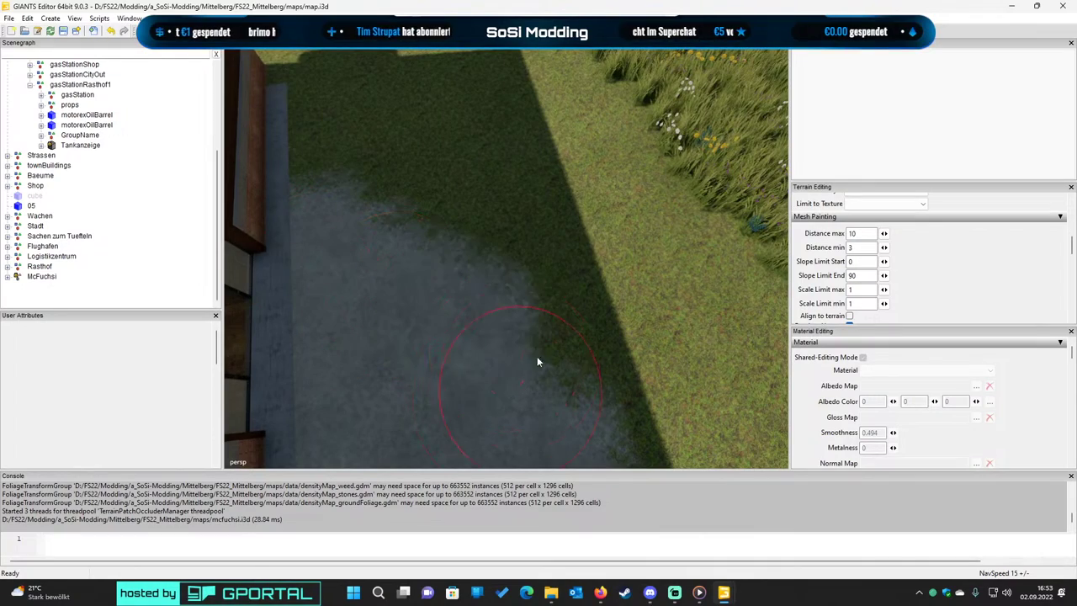
mouse_move(537, 356)
middle_down()
mouse_move(488, 248)
mouse_move(511, 263)
middle_up()
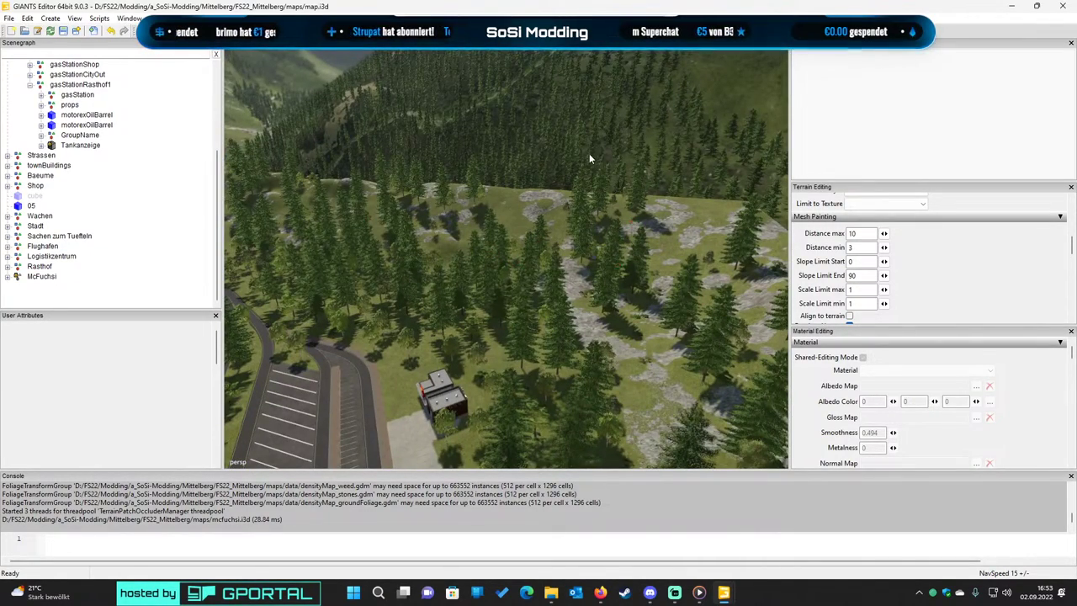
mouse_move(486, 316)
middle_down()
mouse_move(549, 235)
mouse_move(442, 235)
mouse_move(541, 254)
middle_up()
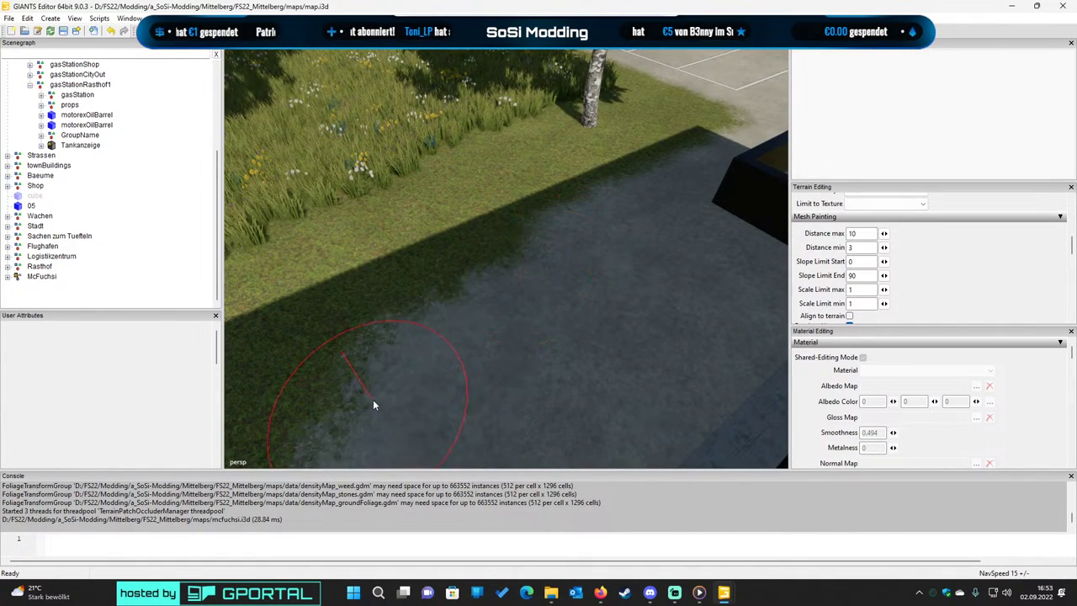
mouse_move(373, 399)
middle_down()
mouse_move(559, 329)
mouse_move(445, 307)
mouse_move(556, 322)
middle_up()
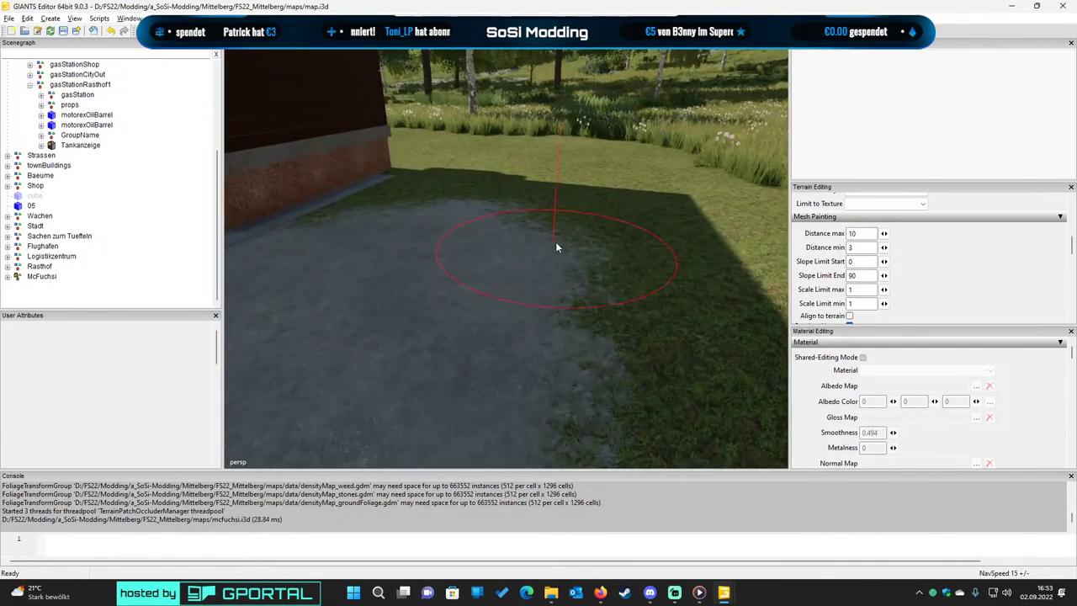
drag(556, 322, 535, 163)
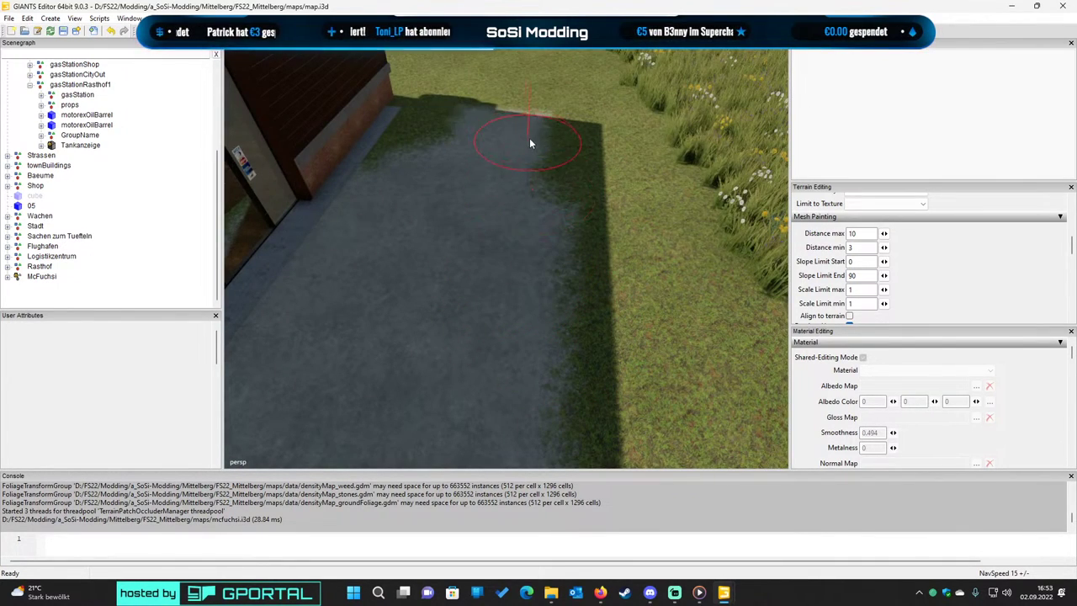
mouse_move(535, 162)
middle_down()
mouse_move(565, 228)
mouse_move(482, 275)
middle_up()
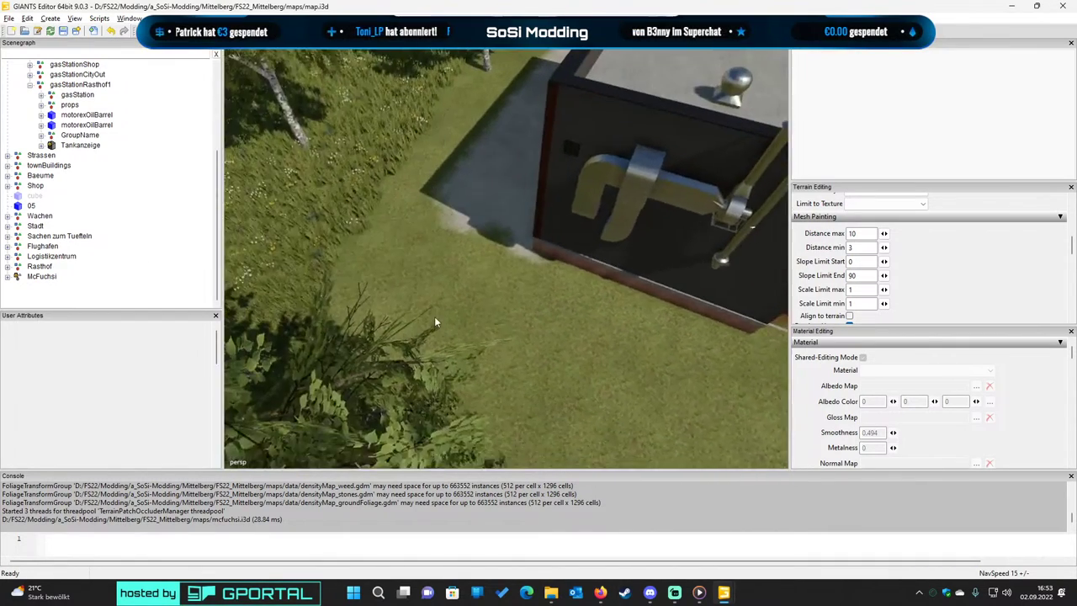
mouse_move(470, 254)
mouse_down()
mouse_move(419, 289)
mouse_move(521, 299)
mouse_up()
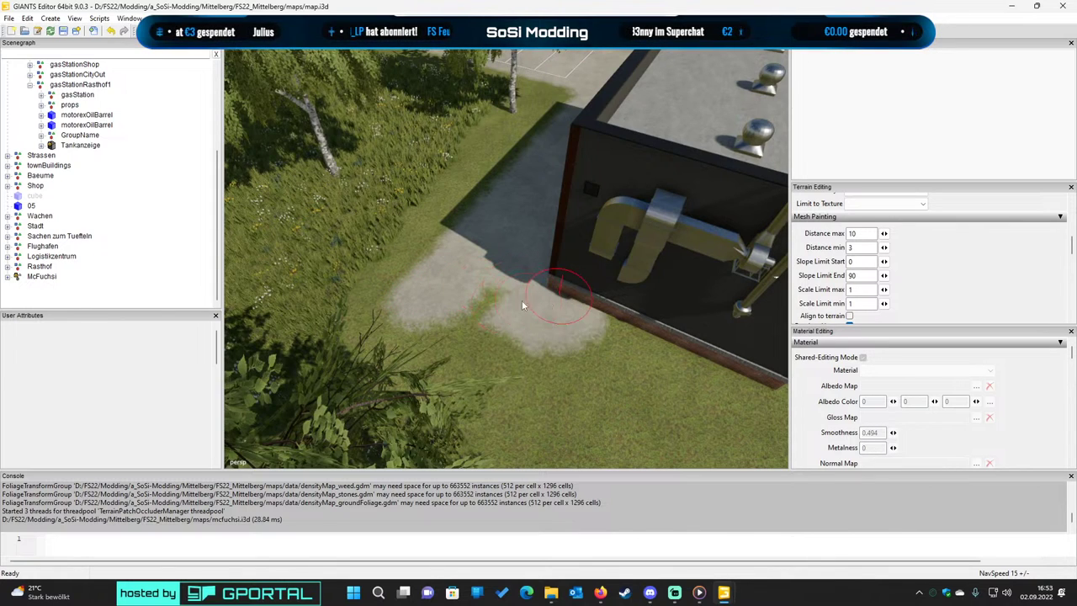
middle_drag(522, 300, 378, 287)
drag(378, 292, 617, 274)
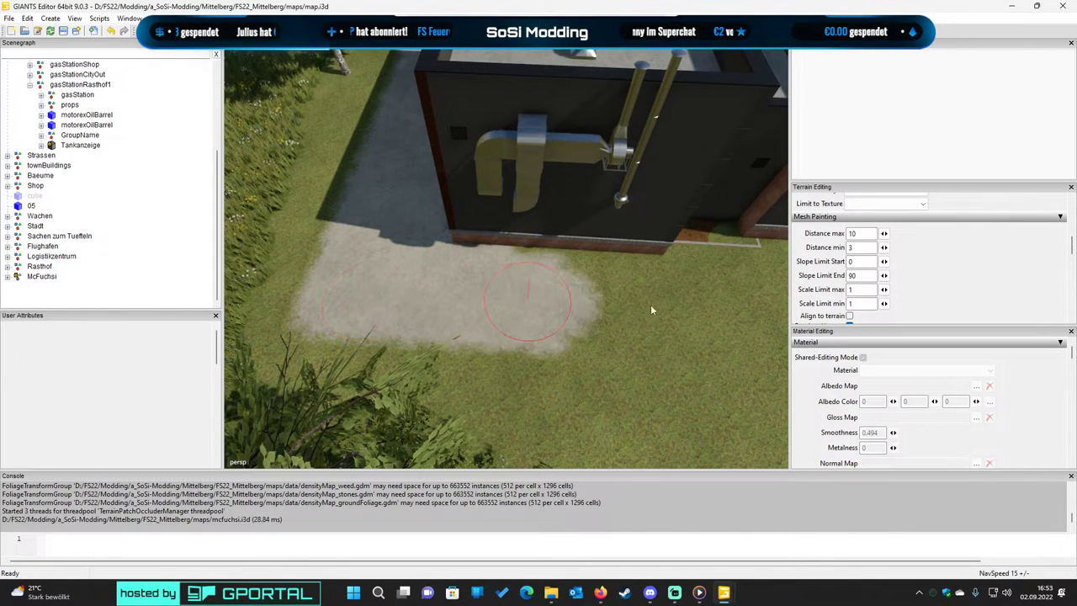
Step: Extend the gravel over the lawn along and below the building's side wall
middle_drag(617, 269, 394, 271)
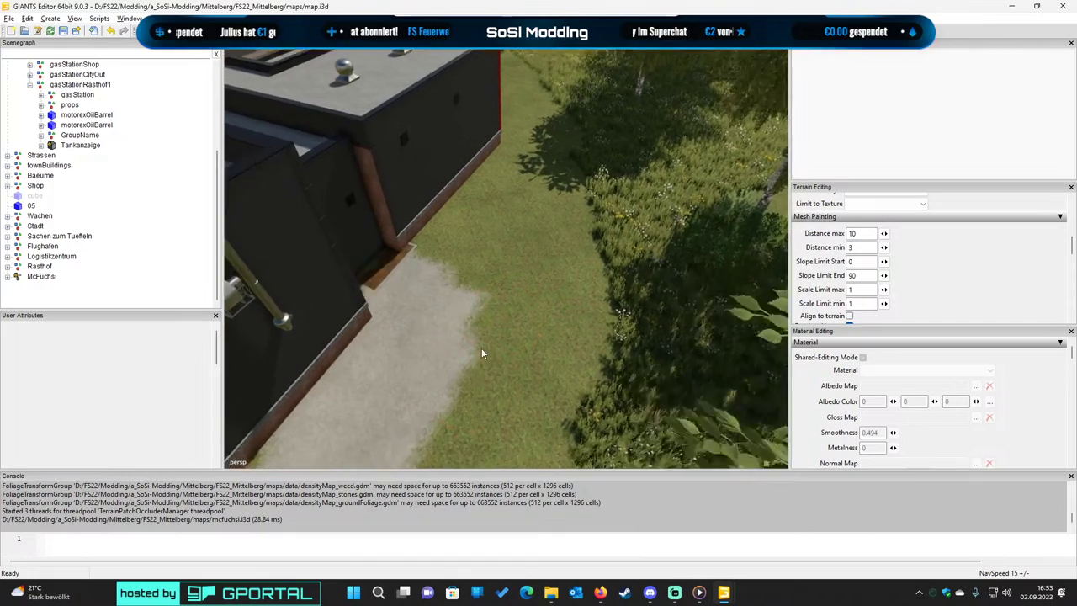
drag(405, 243, 432, 350)
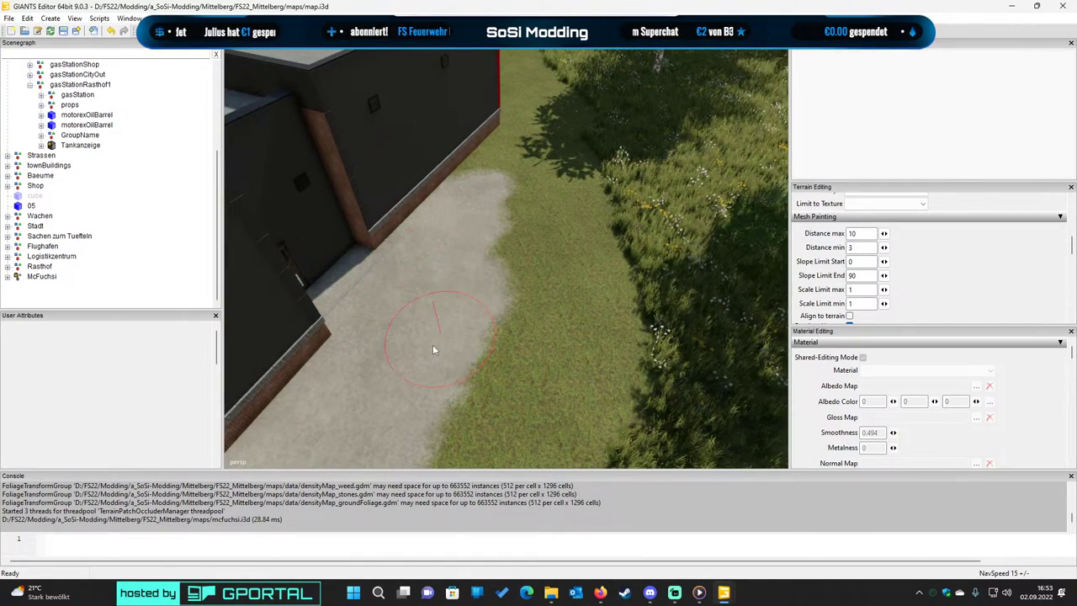
mouse_move(439, 353)
middle_down()
mouse_move(465, 296)
mouse_move(423, 197)
middle_up()
mouse_move(422, 197)
mouse_down()
mouse_move(597, 252)
mouse_move(468, 218)
mouse_up()
drag(589, 264, 436, 252)
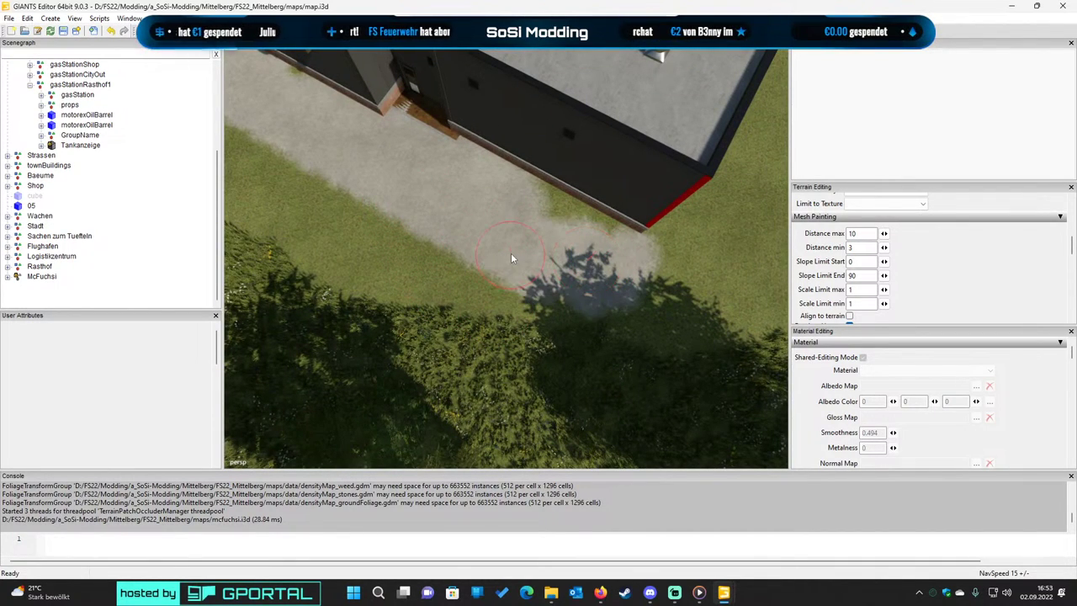
mouse_move(436, 251)
middle_down()
mouse_move(410, 204)
mouse_move(564, 303)
mouse_move(544, 277)
mouse_move(554, 295)
mouse_move(551, 212)
mouse_move(528, 326)
mouse_move(457, 363)
mouse_move(319, 334)
mouse_move(540, 307)
mouse_move(507, 318)
middle_up()
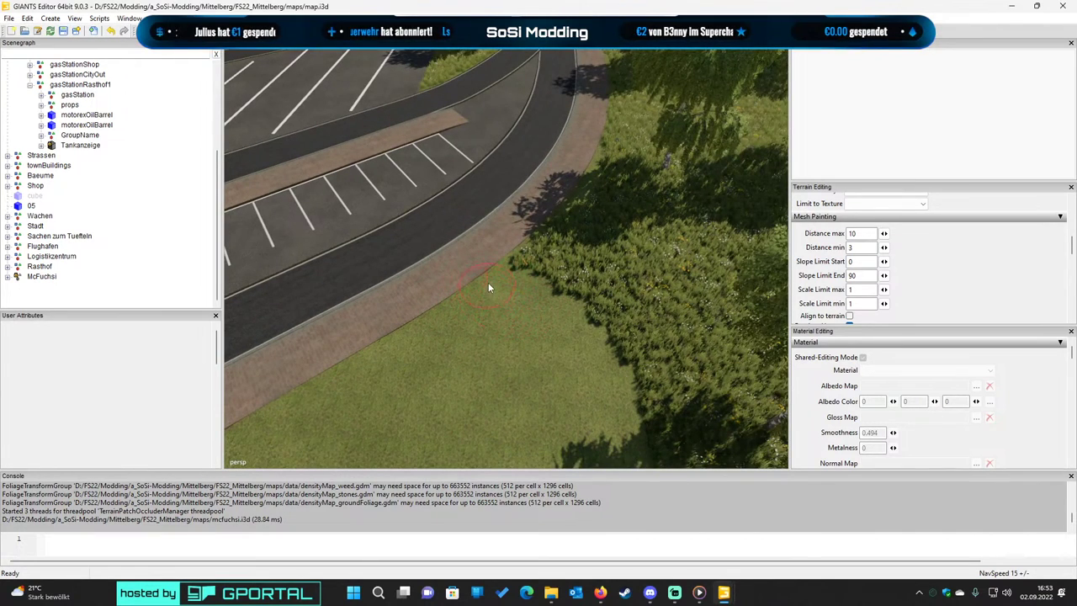
Step: Paint a gravel patch beside the road and clear the tall foliage above it
drag(488, 288, 548, 347)
middle_drag(548, 347, 539, 303)
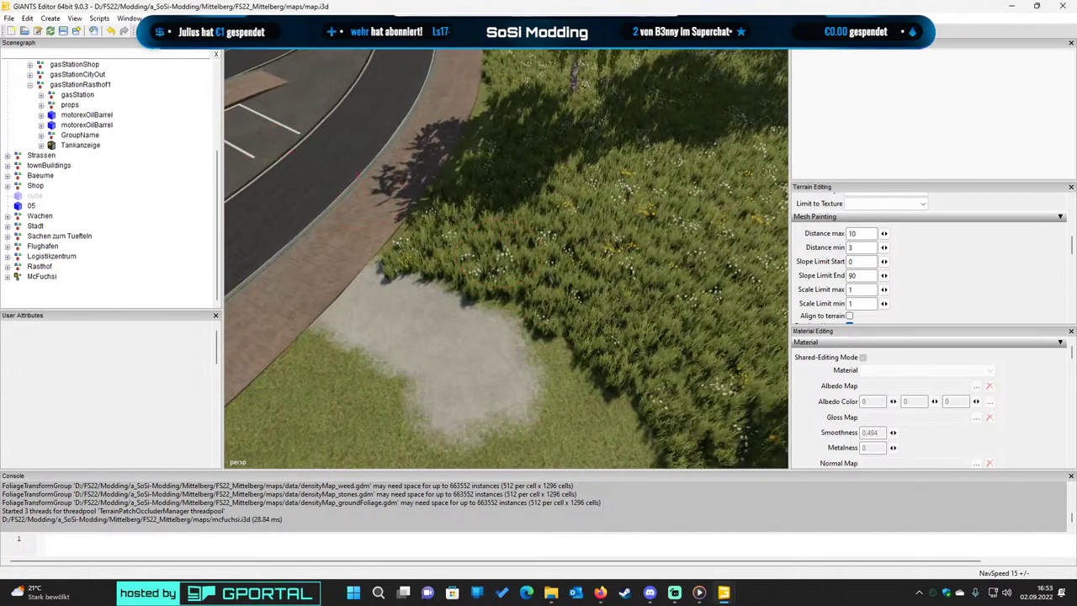
drag(391, 289, 436, 333)
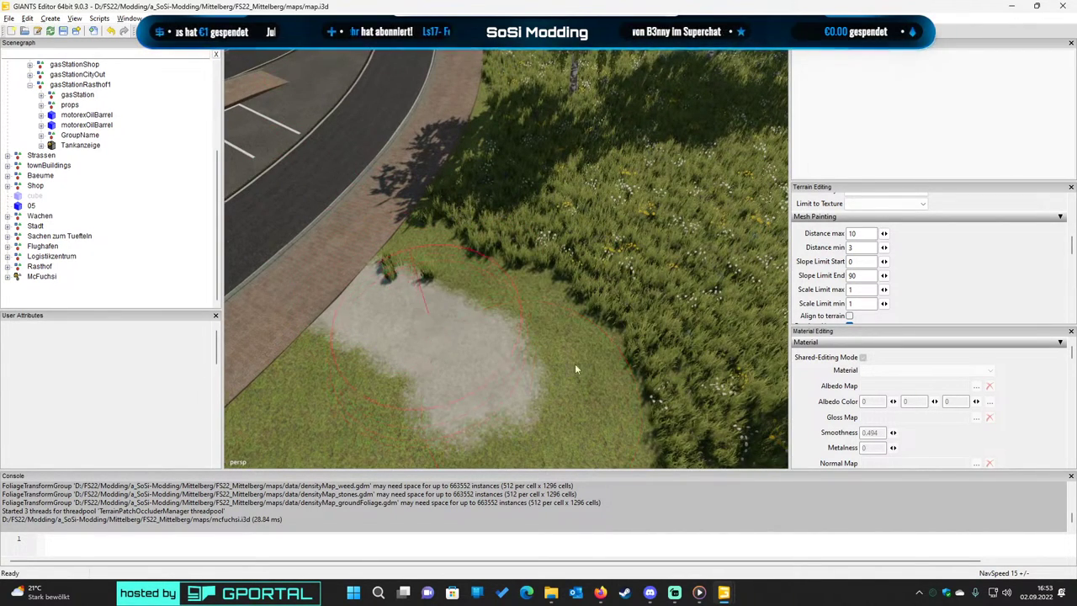
mouse_move(575, 364)
middle_down()
mouse_move(645, 342)
mouse_move(452, 325)
middle_up()
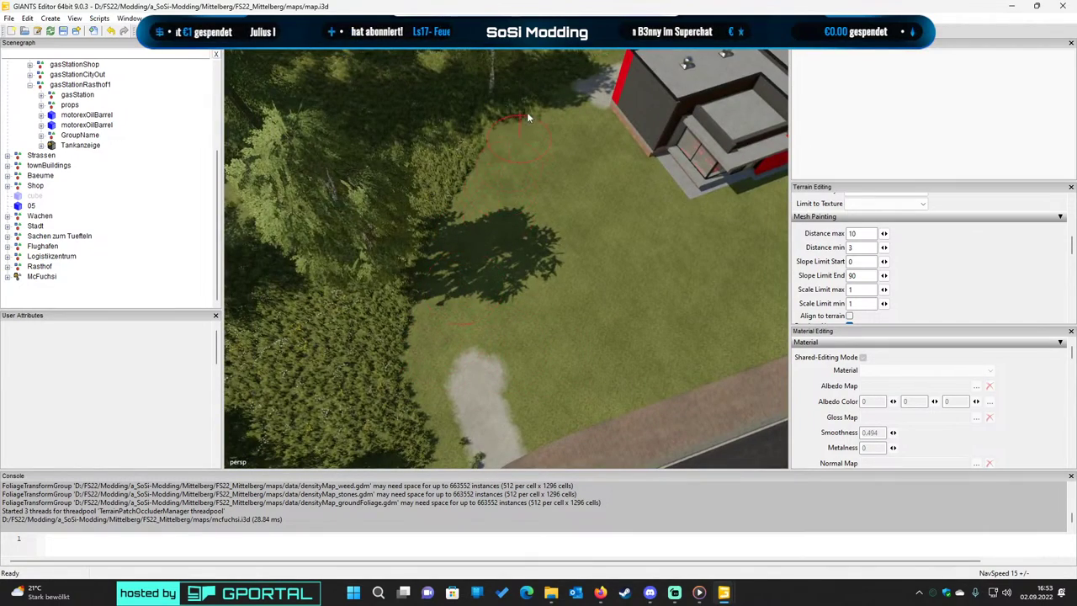
middle_drag(539, 287, 548, 264)
Step: Clear the texture limit setting for foliage painting
scroll(816, 262, up, 3)
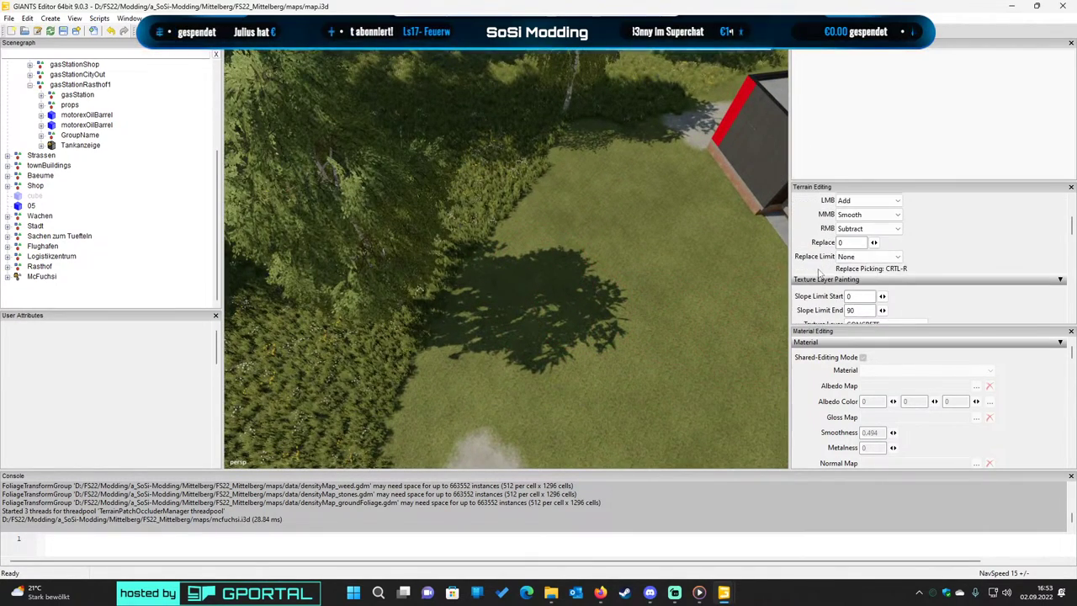
scroll(816, 262, up, 2)
scroll(817, 263, down, 2)
scroll(817, 263, down, 2)
scroll(816, 263, down, 2)
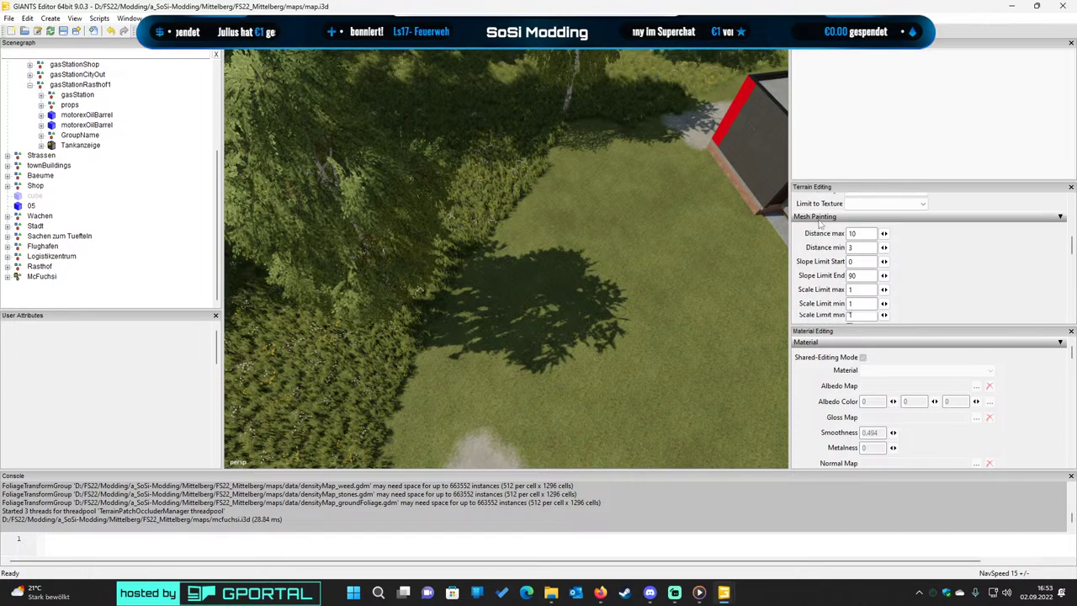
scroll(819, 257, down, 2)
click(880, 300)
click(876, 303)
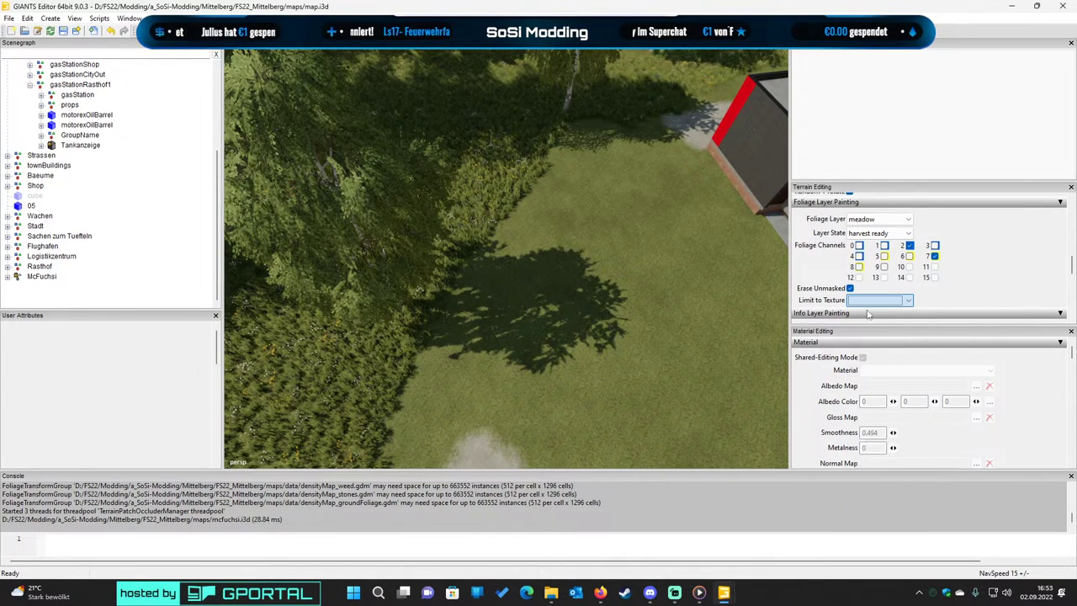
Step: Erase meadow foliage to extend the gravel patch upward, undoing one stray stroke
mouse_move(387, 404)
middle_down()
mouse_move(383, 339)
mouse_move(440, 331)
middle_up()
mouse_move(493, 366)
middle_down()
mouse_move(468, 353)
mouse_move(459, 246)
middle_up()
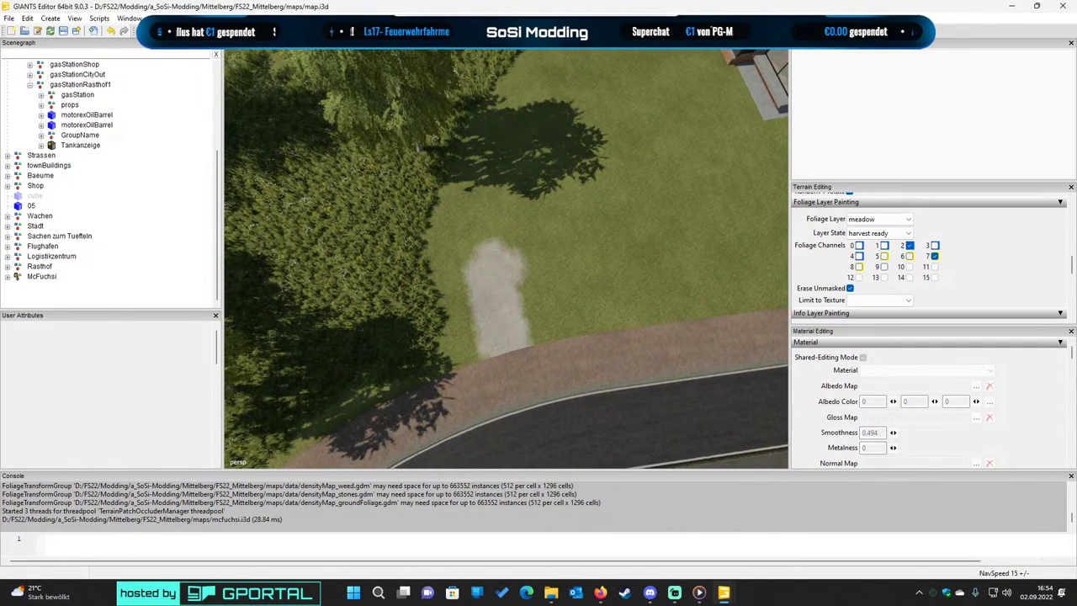
mouse_move(515, 264)
middle_down()
mouse_move(536, 197)
mouse_move(512, 245)
middle_up()
click(494, 276)
drag(493, 282, 500, 211)
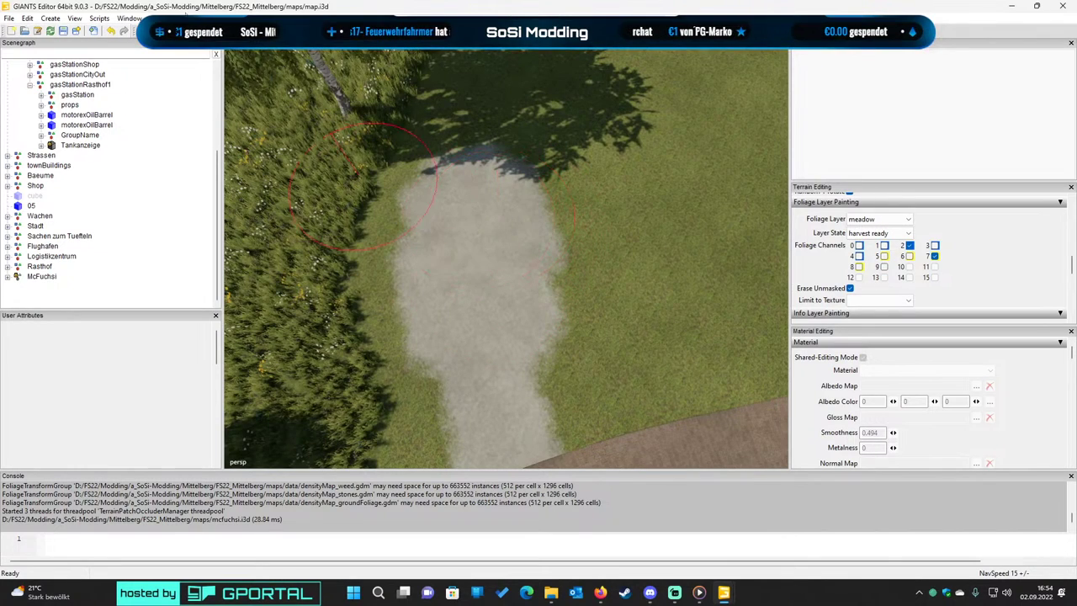
key(ctrl+z)
key(ctrl+z)
scroll(444, 253, down, 3)
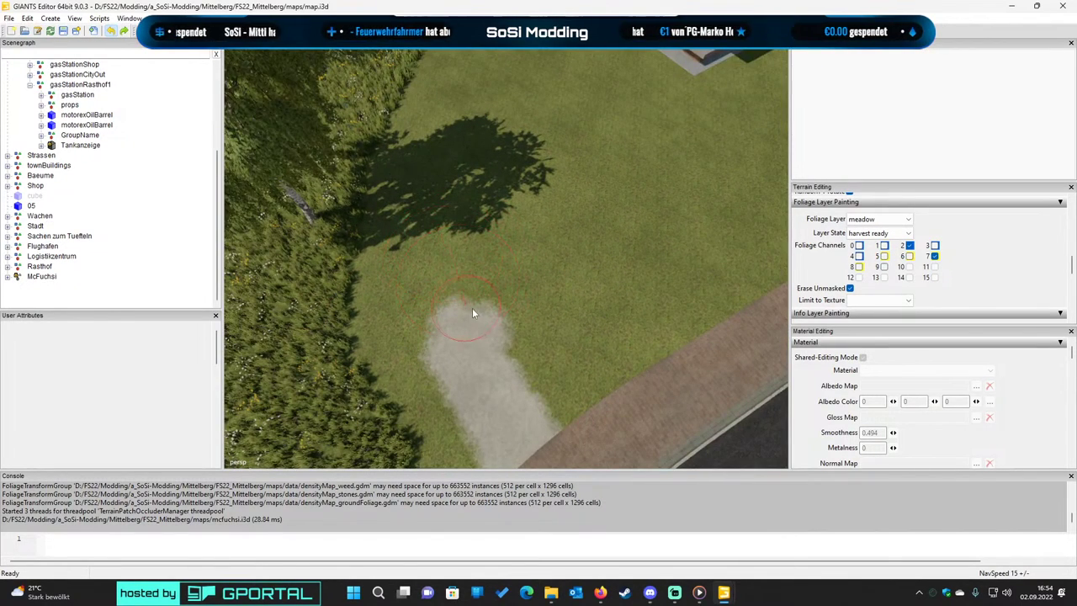
mouse_move(473, 308)
mouse_down()
mouse_move(482, 195)
mouse_move(485, 243)
mouse_up()
scroll(471, 185, up, 3)
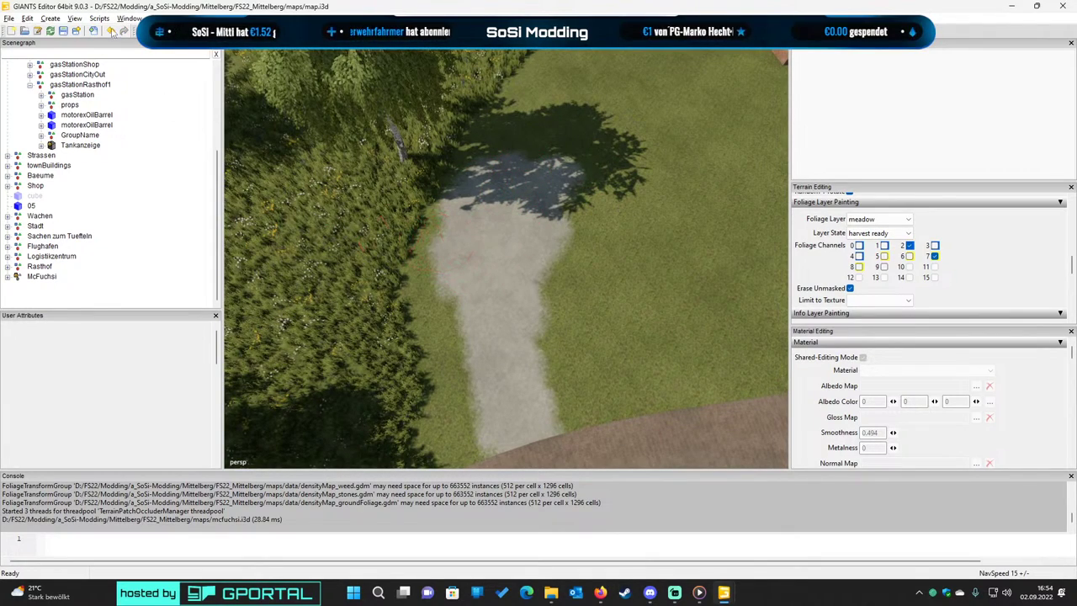
scroll(484, 235, up, 5)
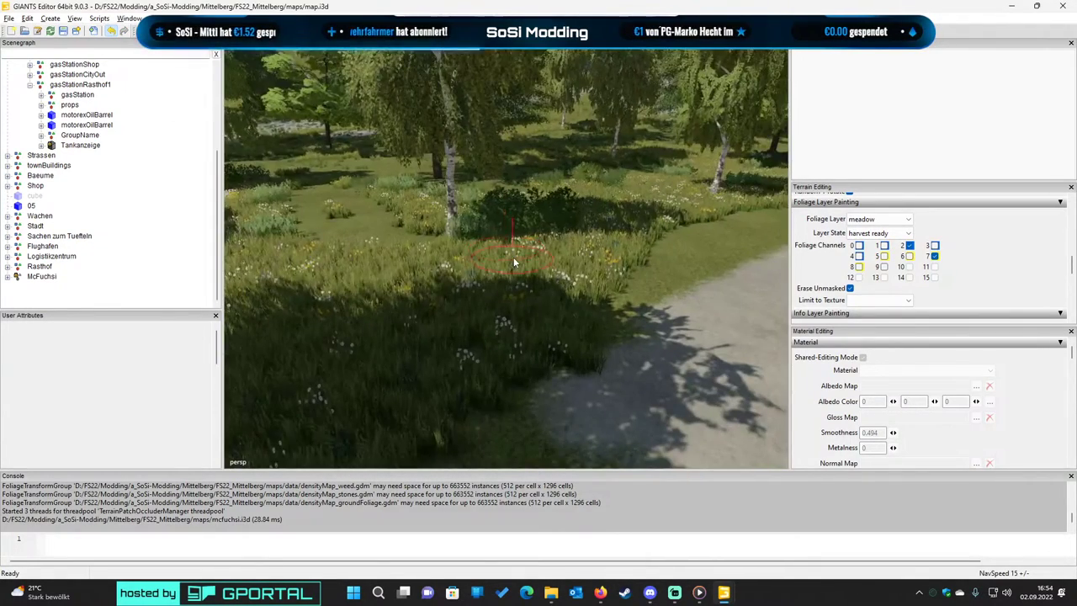
Step: Widen the gravel under the tree, then undo the last painted stroke
right_drag(478, 176, 574, 337)
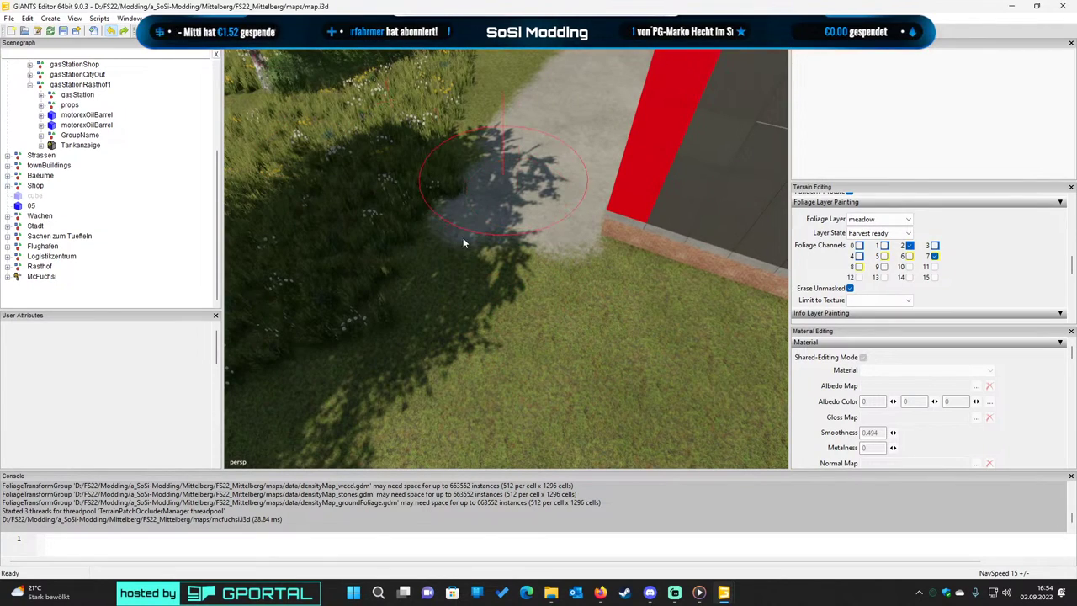
scroll(506, 281, up, 3)
scroll(505, 280, down, 3)
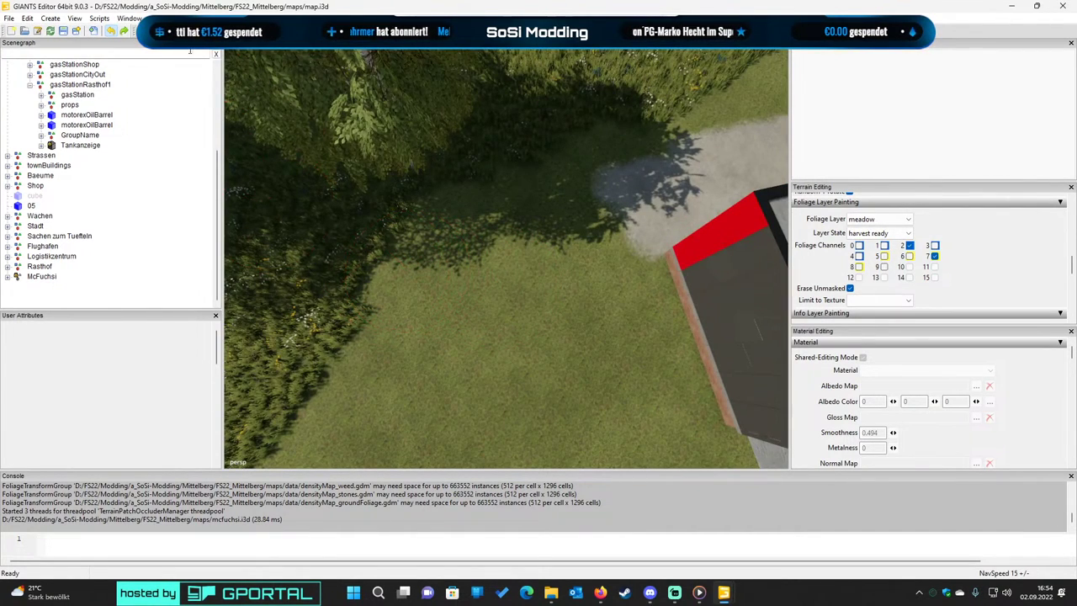
scroll(507, 183, up, 2)
scroll(555, 309, up, 2)
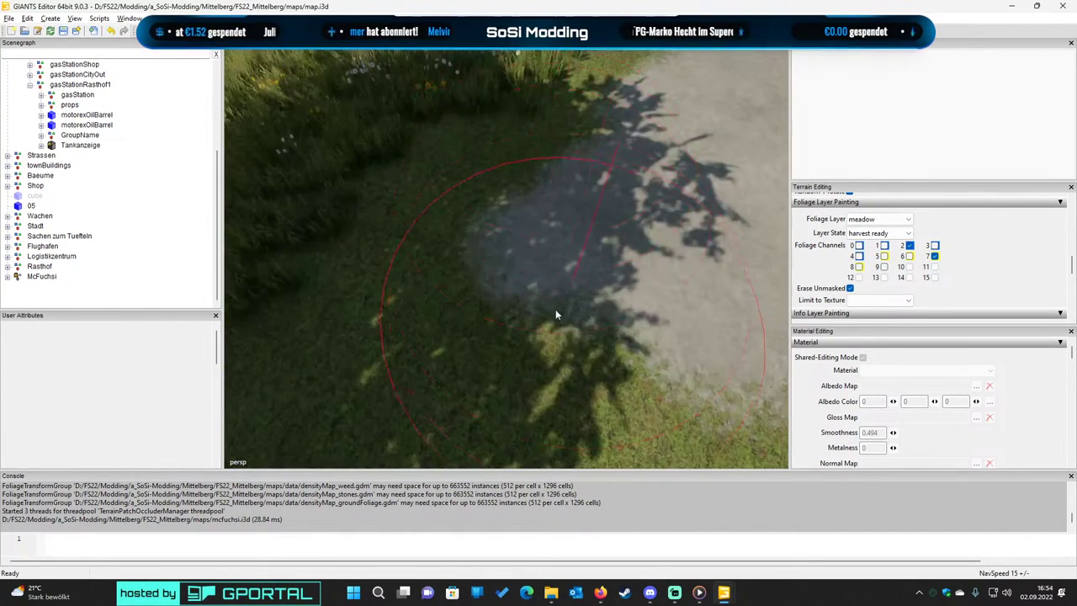
scroll(508, 332, down, 3)
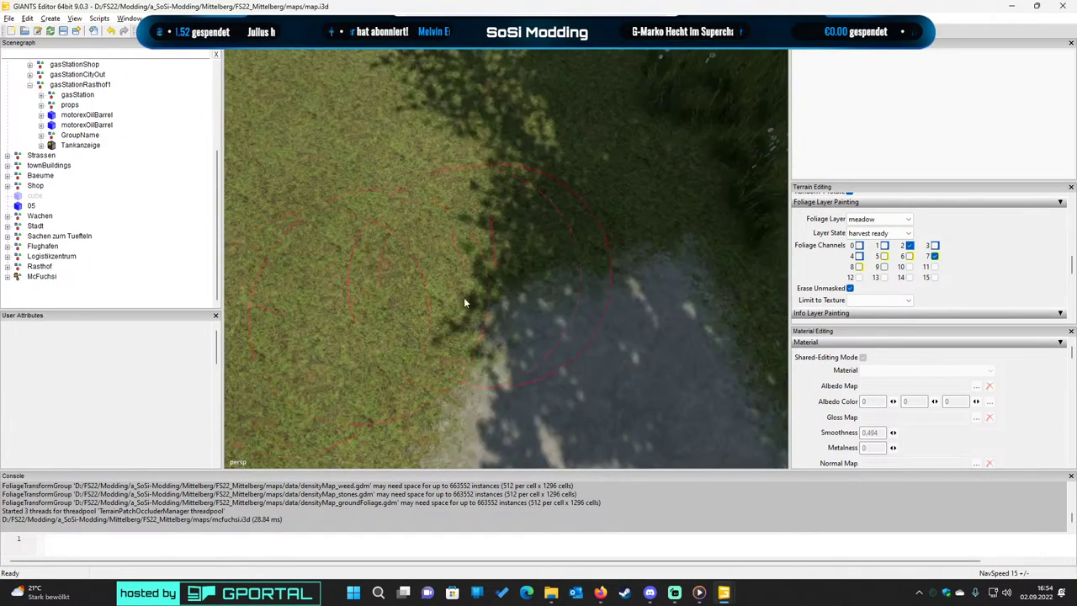
drag(520, 253, 395, 196)
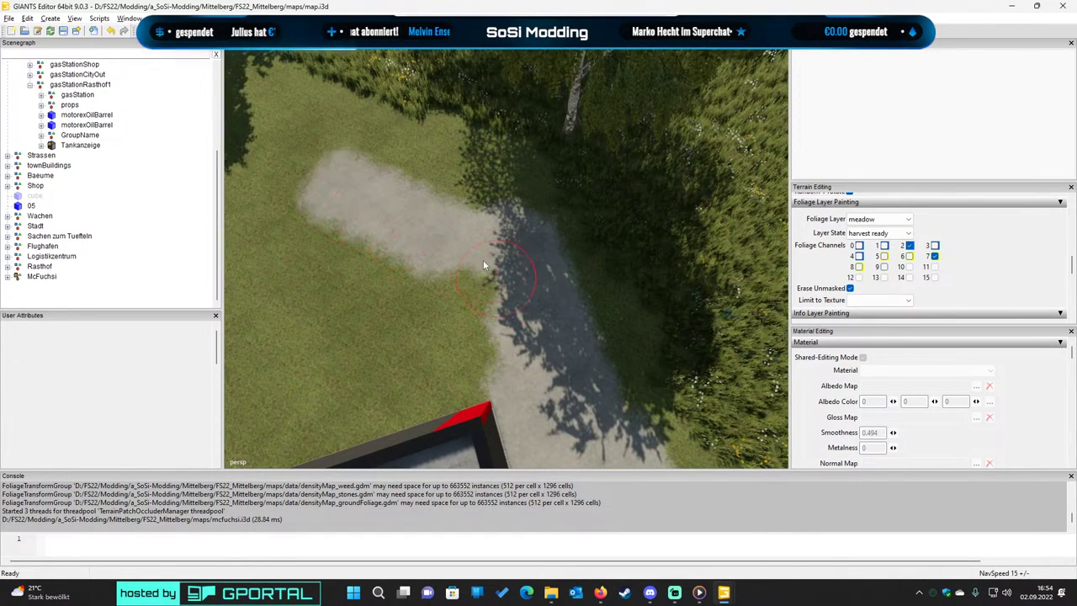
scroll(442, 217, up, 3)
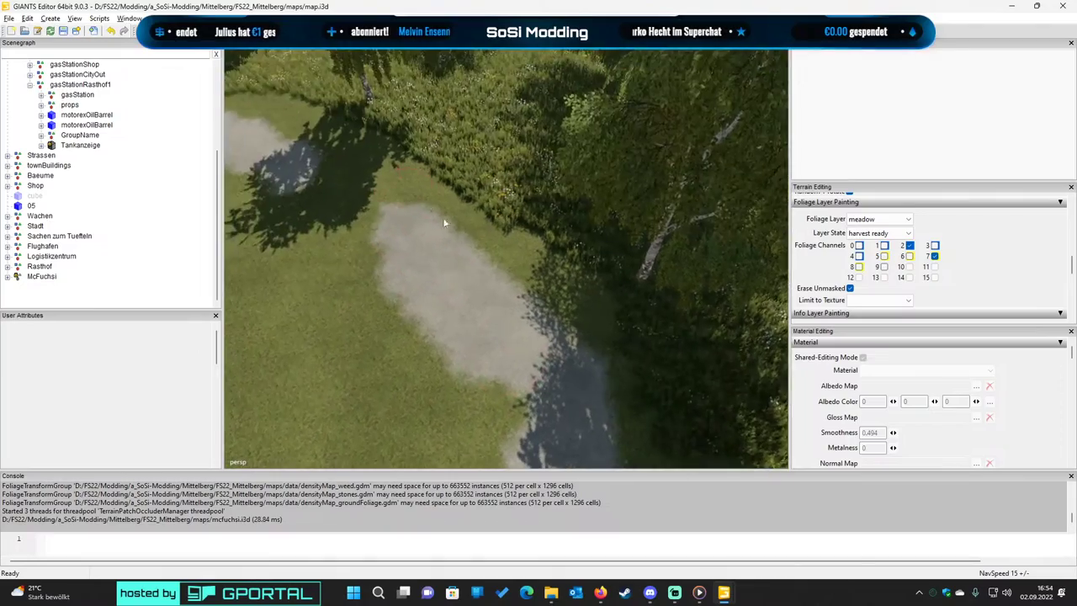
scroll(499, 252, up, 3)
scroll(500, 253, down, 3)
scroll(392, 325, down, 2)
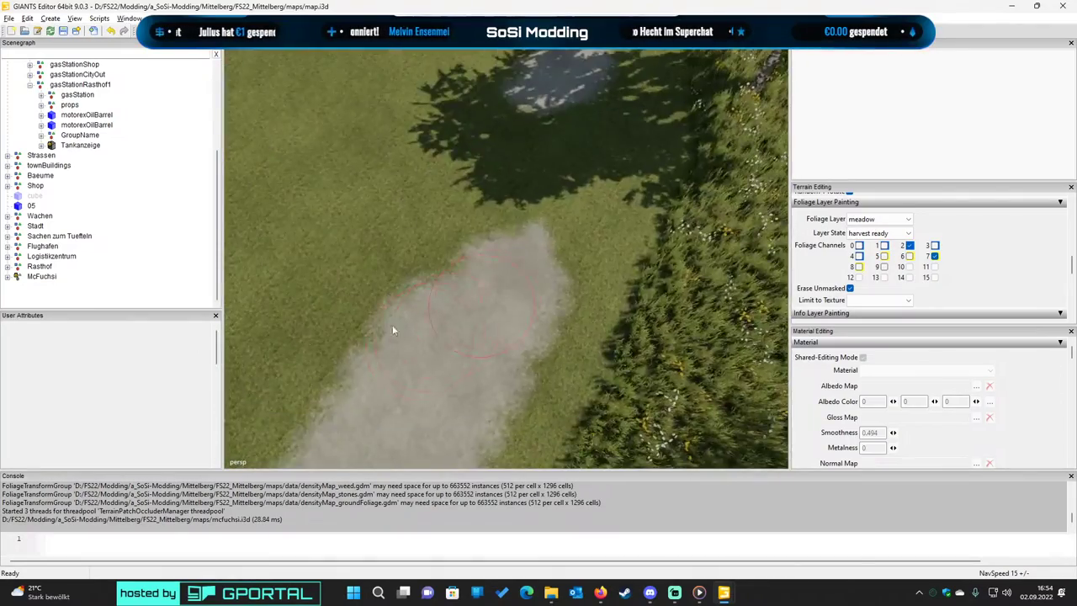
scroll(480, 356, down, 3)
scroll(653, 338, up, 2)
scroll(520, 292, up, 2)
scroll(520, 292, up, 2)
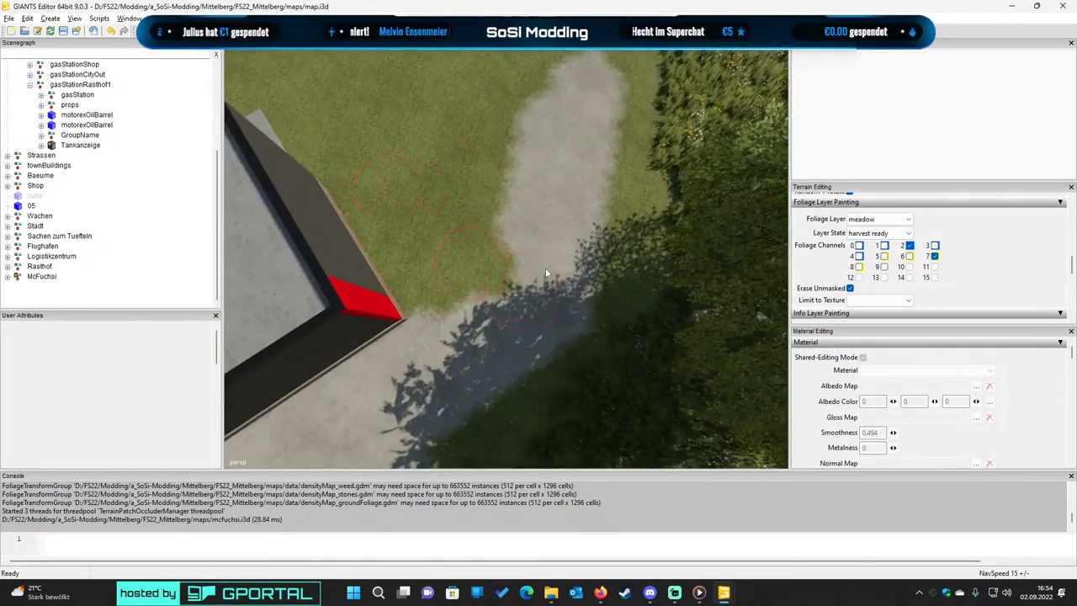
scroll(545, 268, up, 2)
click(110, 32)
Step: Undo one more stroke, then clear a gravel strip across the lawn toward the road
click(110, 32)
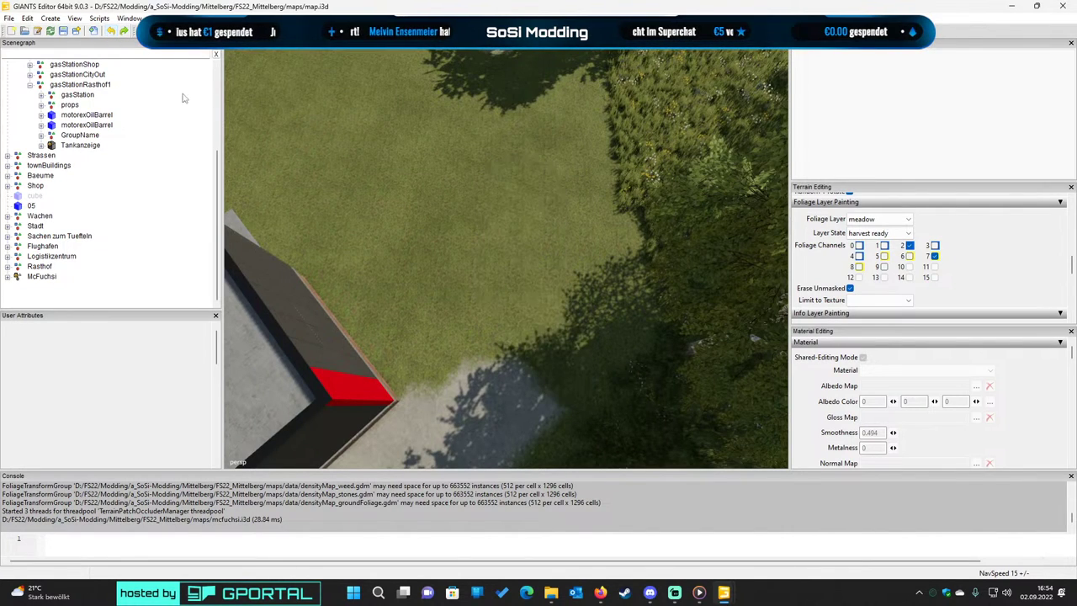
scroll(402, 254, down, 3)
scroll(476, 327, up, 3)
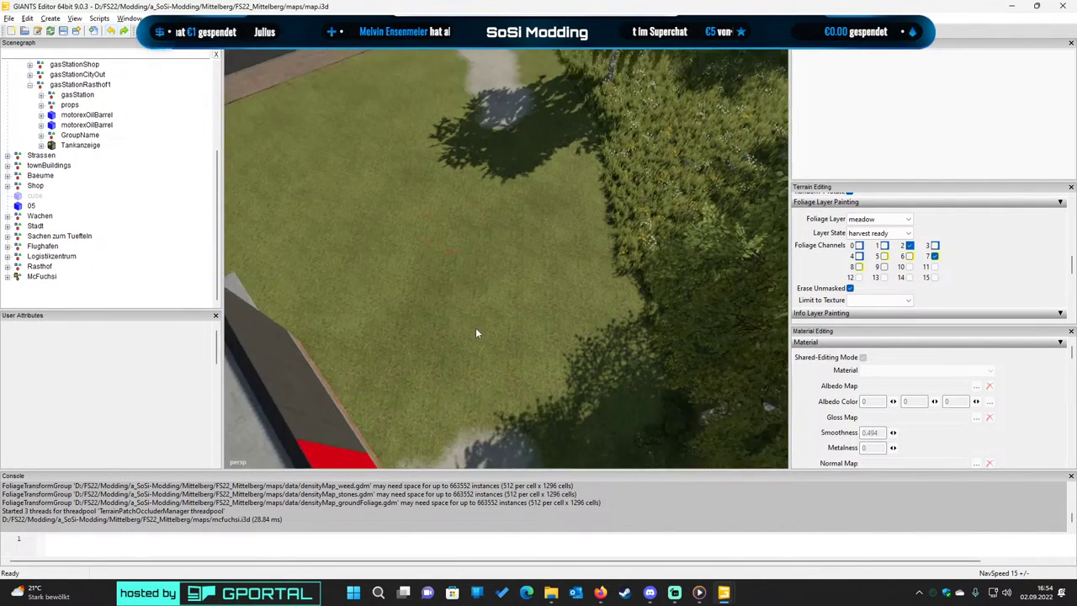
scroll(471, 329, up, 2)
click(478, 370)
drag(484, 331, 477, 218)
mouse_move(483, 160)
mouse_down()
mouse_move(484, 177)
mouse_move(488, 96)
mouse_up()
click(488, 95)
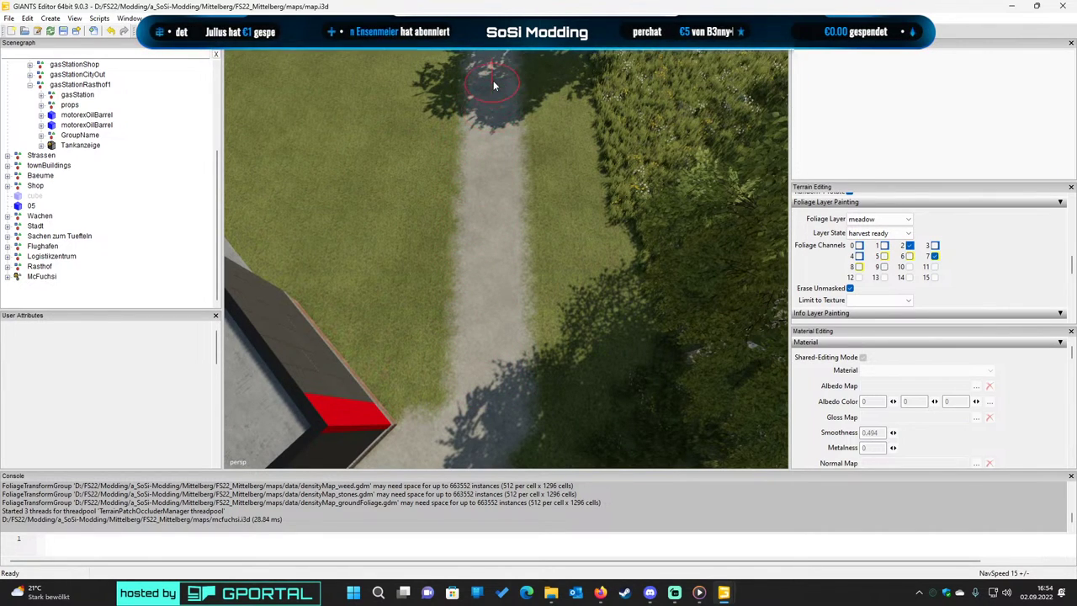
Step: Clear foliage beside and inside the gravel path up to the road
mouse_move(493, 80)
right_down()
mouse_move(491, 216)
mouse_move(513, 173)
mouse_move(499, 276)
right_up()
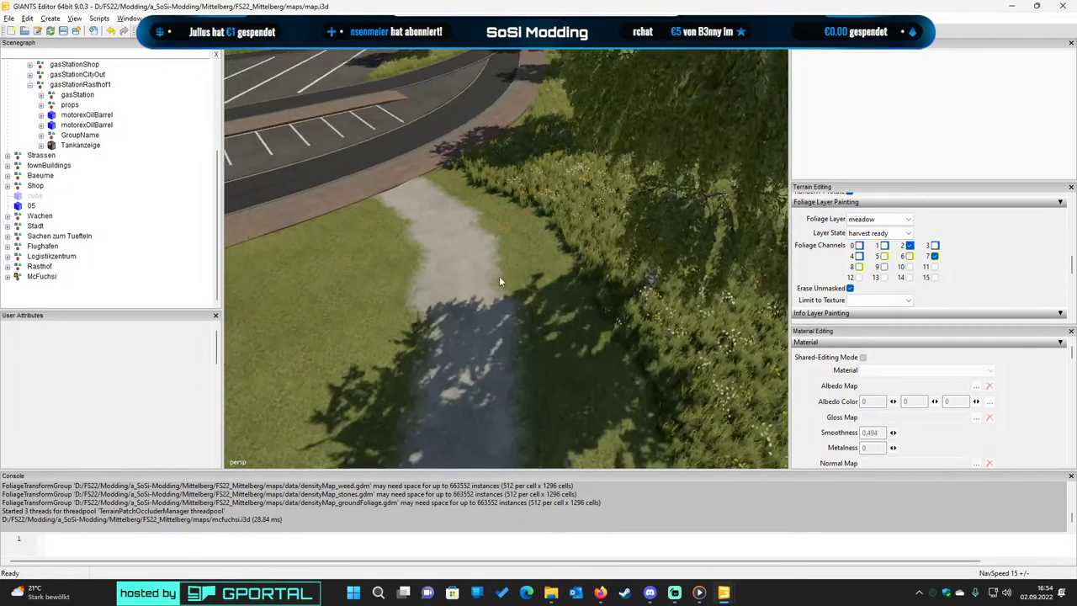
drag(488, 170, 493, 214)
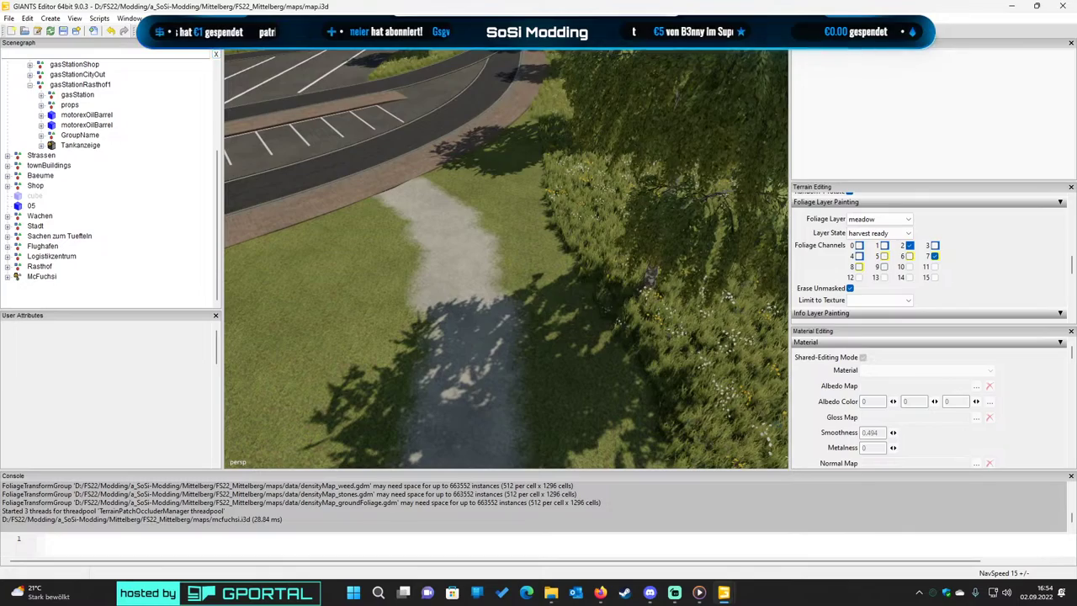
scroll(468, 270, down, 5)
mouse_move(470, 273)
right_down()
mouse_move(494, 252)
mouse_move(505, 309)
mouse_move(475, 354)
right_up()
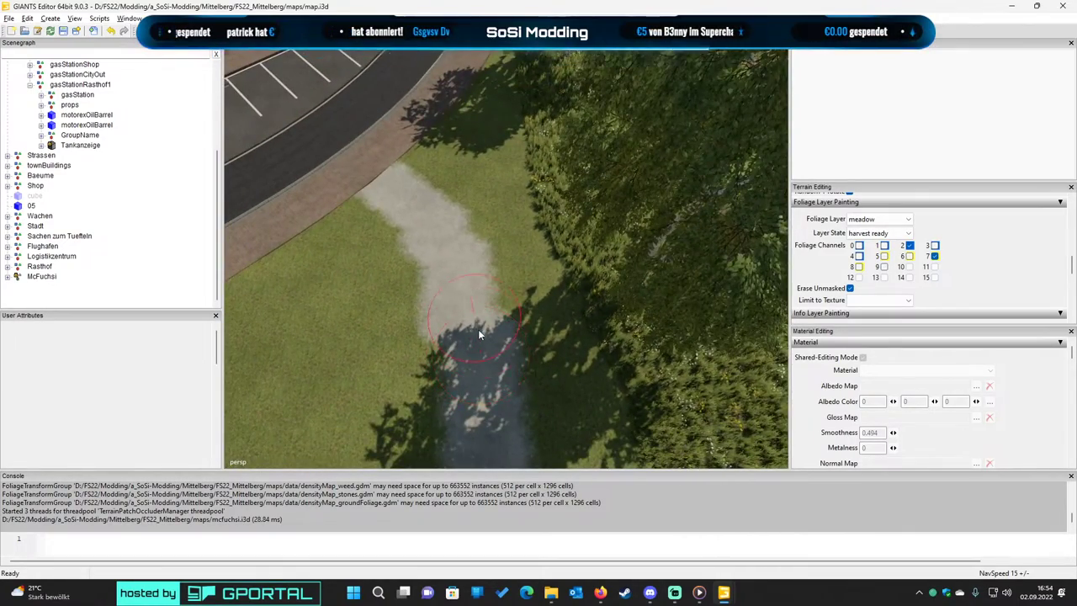
scroll(478, 329, up, 3)
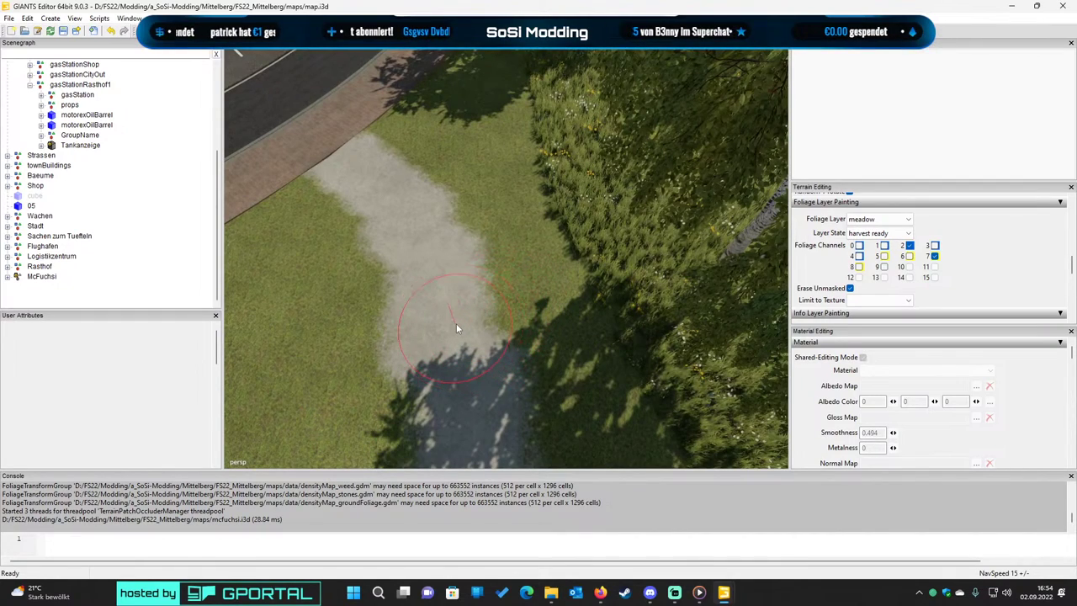
drag(456, 323, 459, 133)
mouse_move(459, 133)
right_down()
mouse_move(473, 226)
mouse_move(479, 182)
mouse_move(429, 330)
mouse_move(439, 313)
right_up()
drag(440, 313, 413, 234)
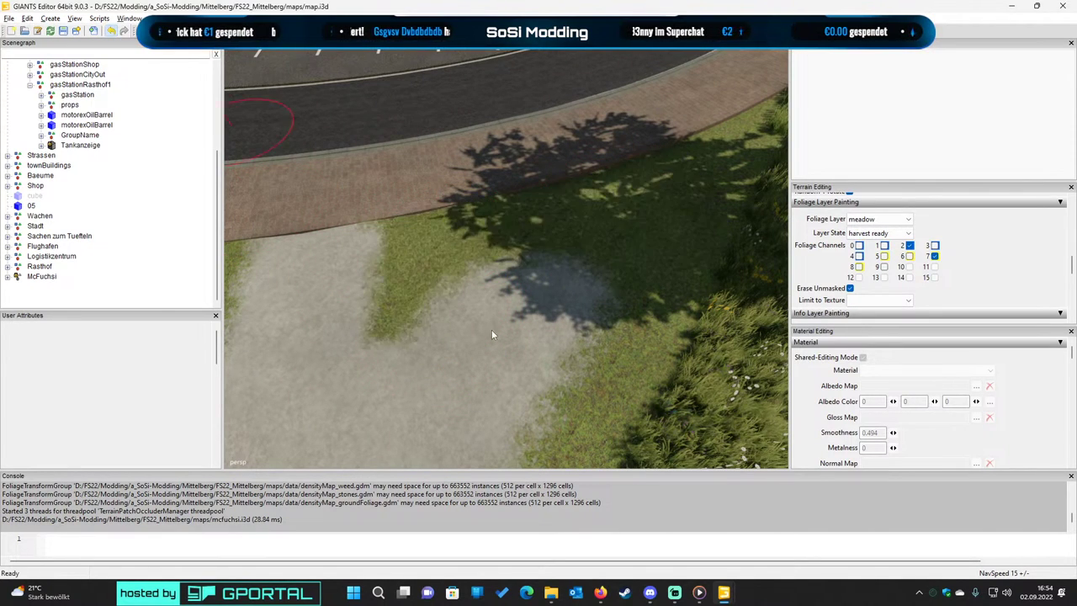
Step: Clear the grass verge along the pavement and between the path and pavement
mouse_move(492, 329)
right_down()
mouse_move(584, 261)
mouse_move(393, 337)
mouse_move(461, 237)
right_up()
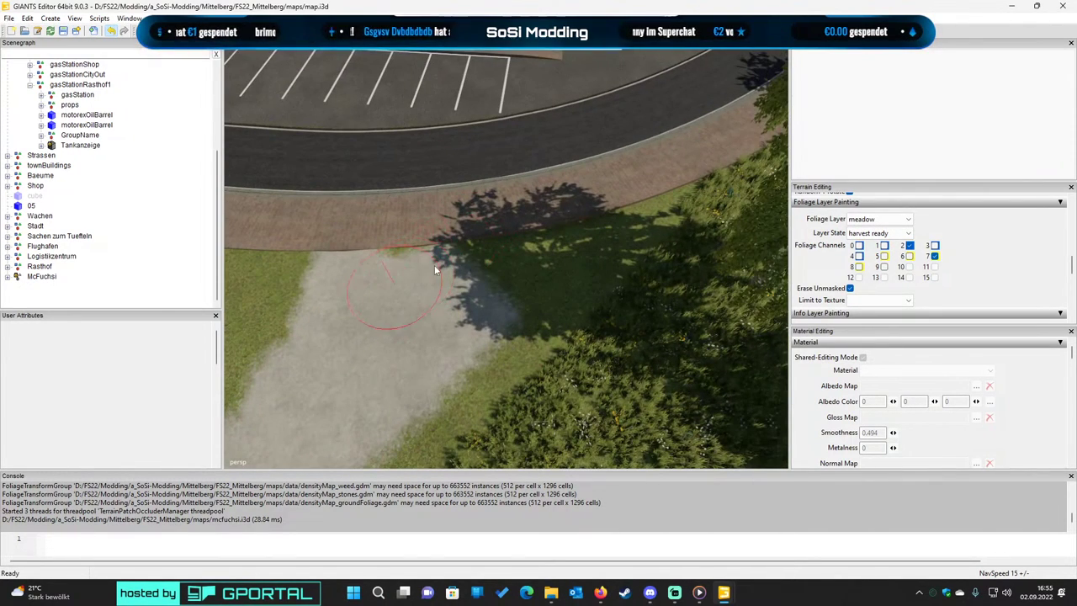
drag(516, 261, 613, 198)
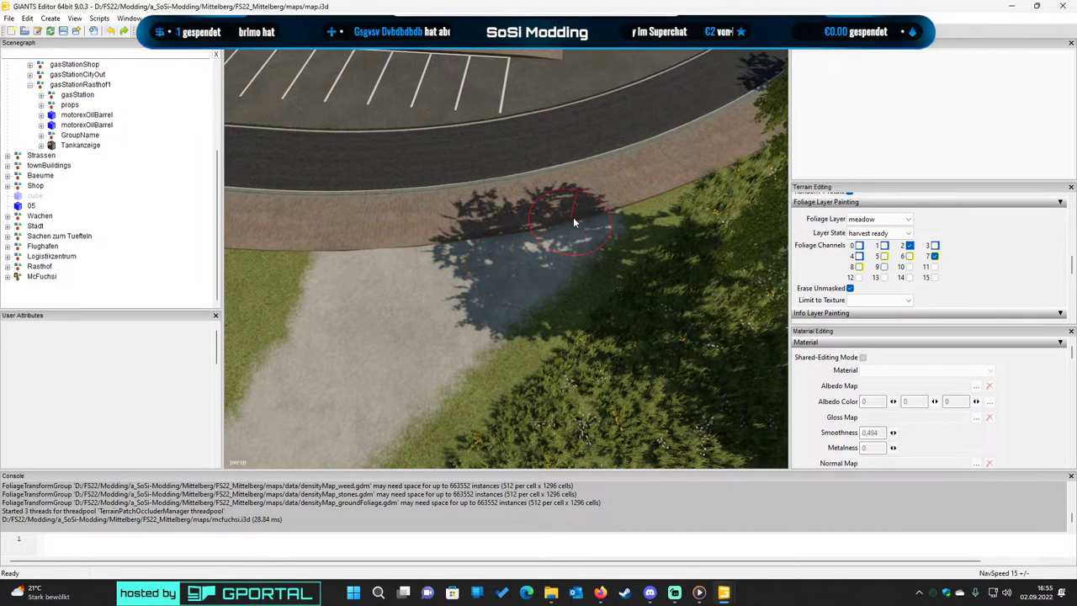
mouse_move(392, 234)
right_down()
mouse_move(505, 257)
mouse_move(505, 303)
right_up()
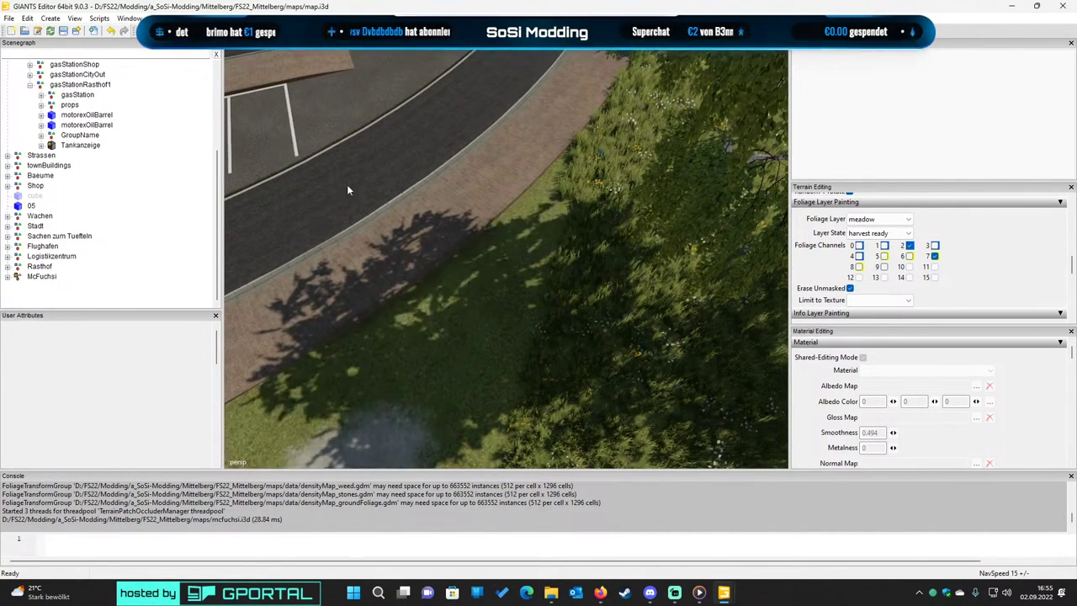
right_drag(347, 184, 295, 360)
mouse_move(295, 355)
mouse_down()
mouse_move(287, 314)
mouse_move(411, 286)
mouse_move(407, 320)
mouse_move(516, 167)
mouse_up()
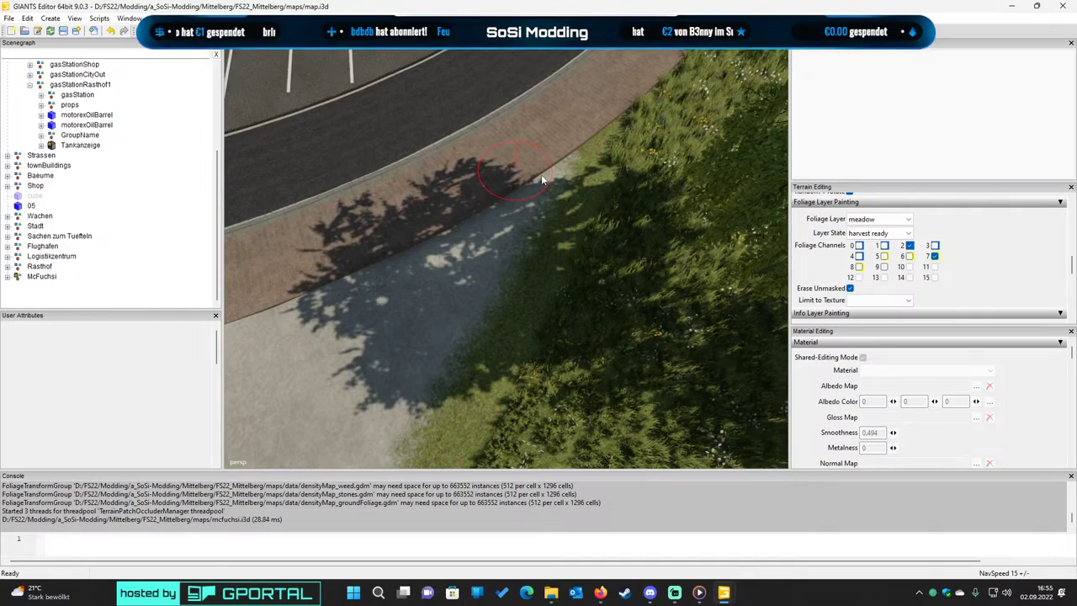
mouse_move(502, 354)
right_down()
mouse_move(626, 327)
mouse_move(631, 395)
mouse_move(503, 298)
mouse_move(644, 261)
mouse_move(592, 290)
right_up()
mouse_move(593, 290)
mouse_down()
mouse_move(614, 175)
mouse_move(538, 244)
mouse_move(497, 193)
mouse_move(372, 132)
mouse_up()
Step: Erase the grass patch in front of the McFuchsi building, leaving an all-gravel forecourt
right_drag(373, 133, 360, 272)
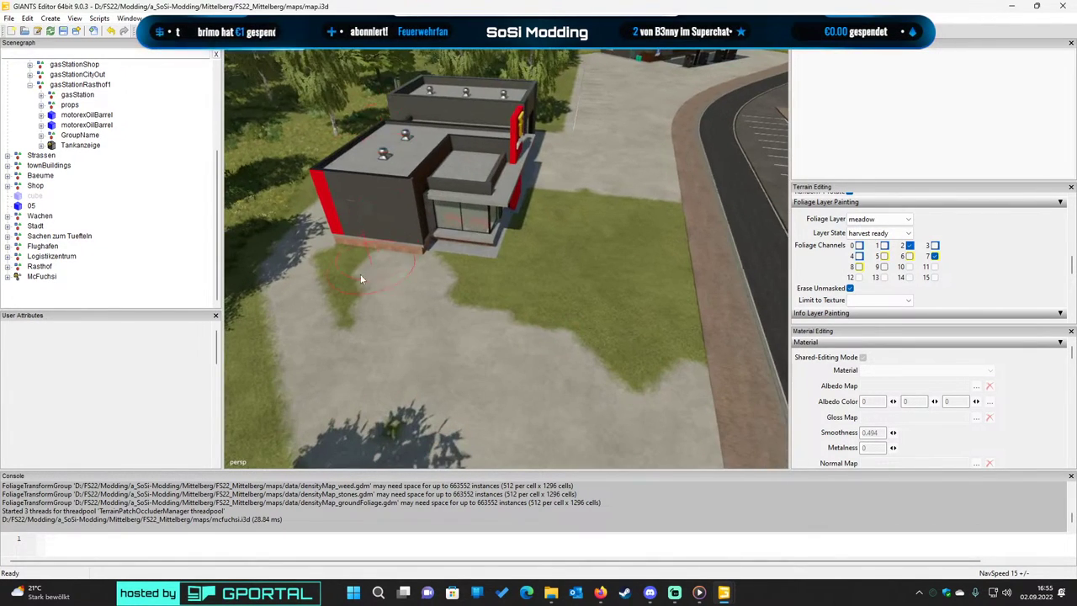
mouse_move(462, 245)
mouse_down()
mouse_move(509, 269)
mouse_move(552, 197)
mouse_move(580, 216)
mouse_move(657, 233)
mouse_move(665, 205)
mouse_move(667, 310)
mouse_move(534, 331)
mouse_up()
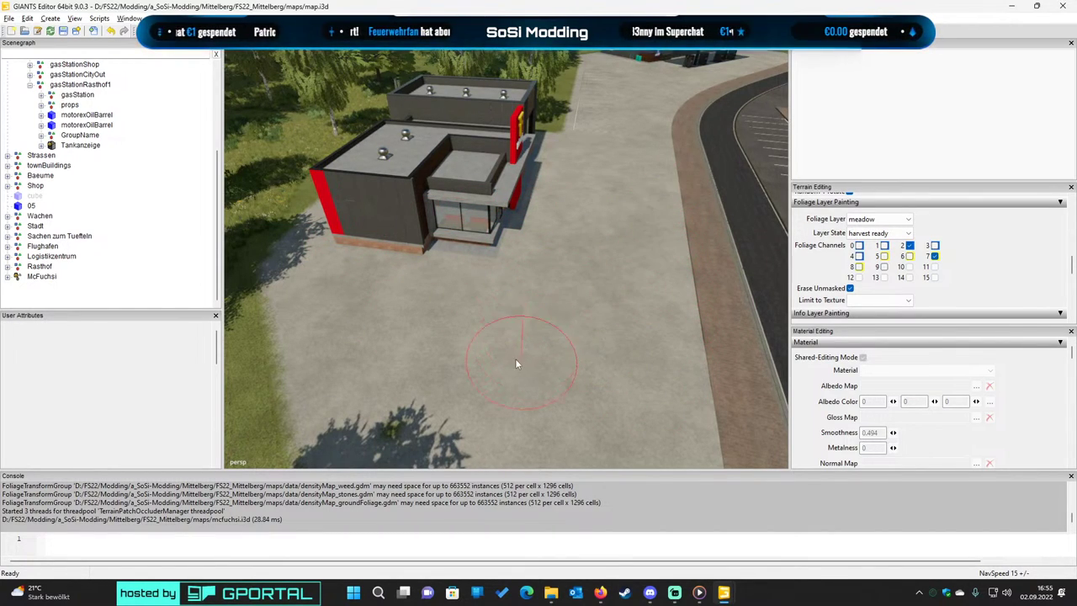
right_drag(505, 352, 526, 317)
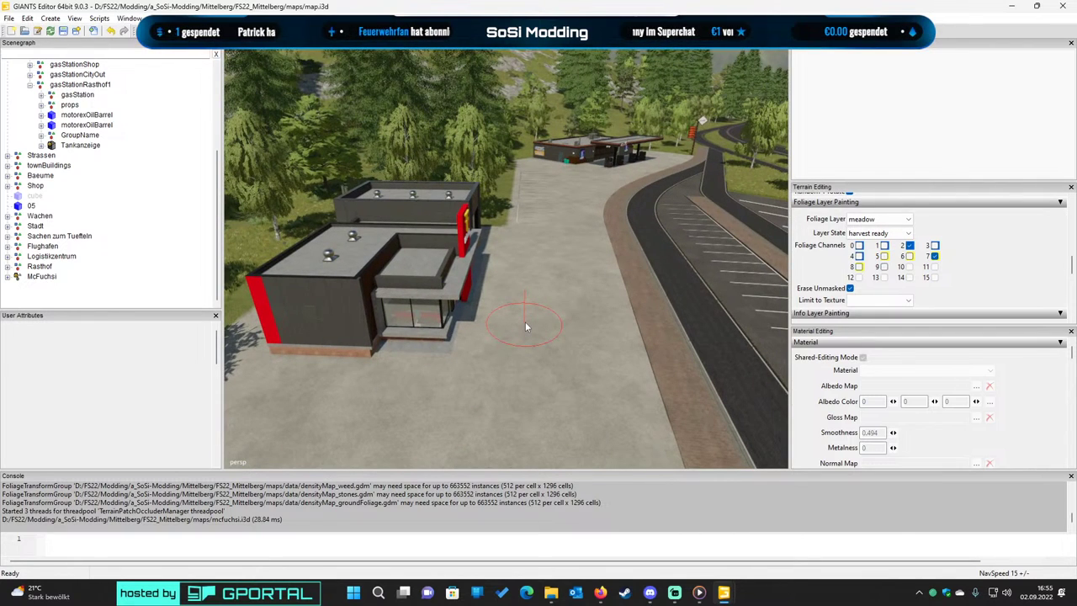
scroll(480, 310, up, 5)
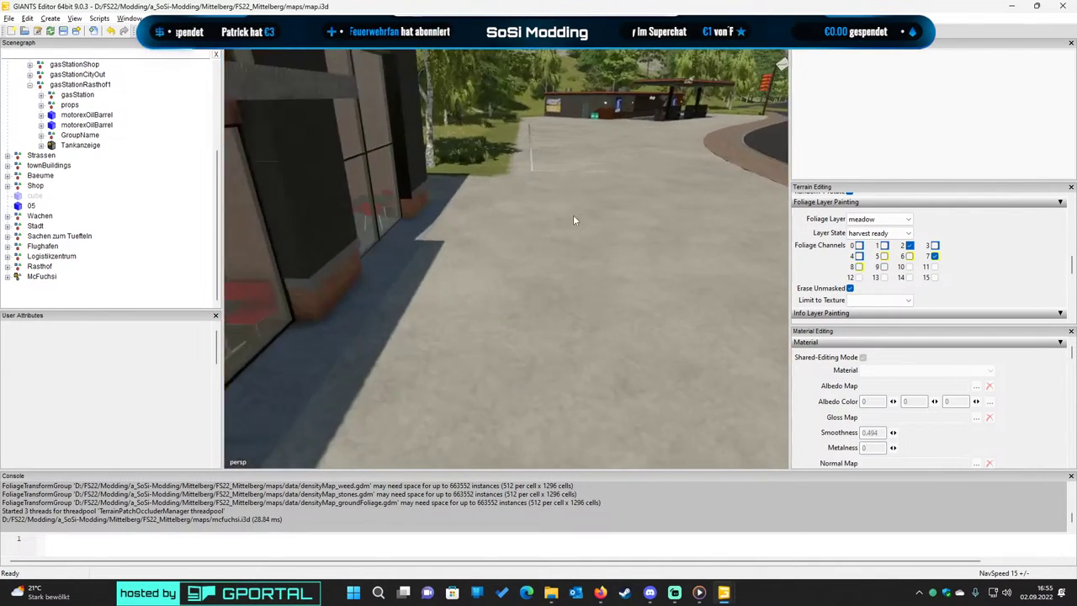
right_drag(505, 220, 283, 123)
Step: Centre the view on the McFuchsi building and fly into its interior
double_click(43, 277)
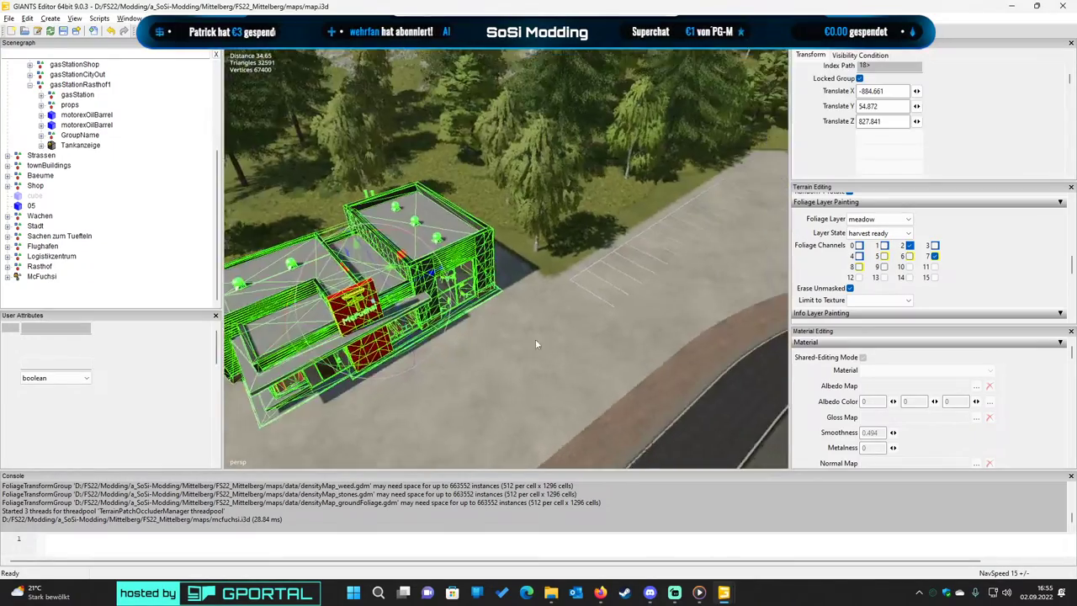
scroll(536, 339, up, 5)
scroll(607, 259, up, 3)
scroll(529, 255, up, 5)
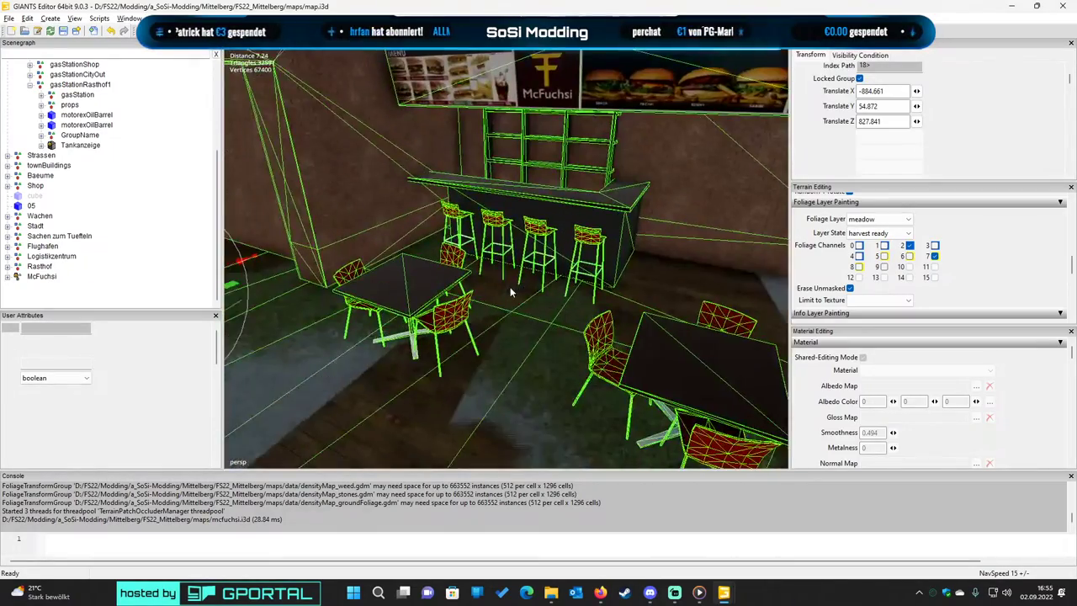
right_drag(584, 292, 387, 291)
Step: Raise McFuchsi slightly along Y to 54.925, then view it from above and deselect
click(514, 358)
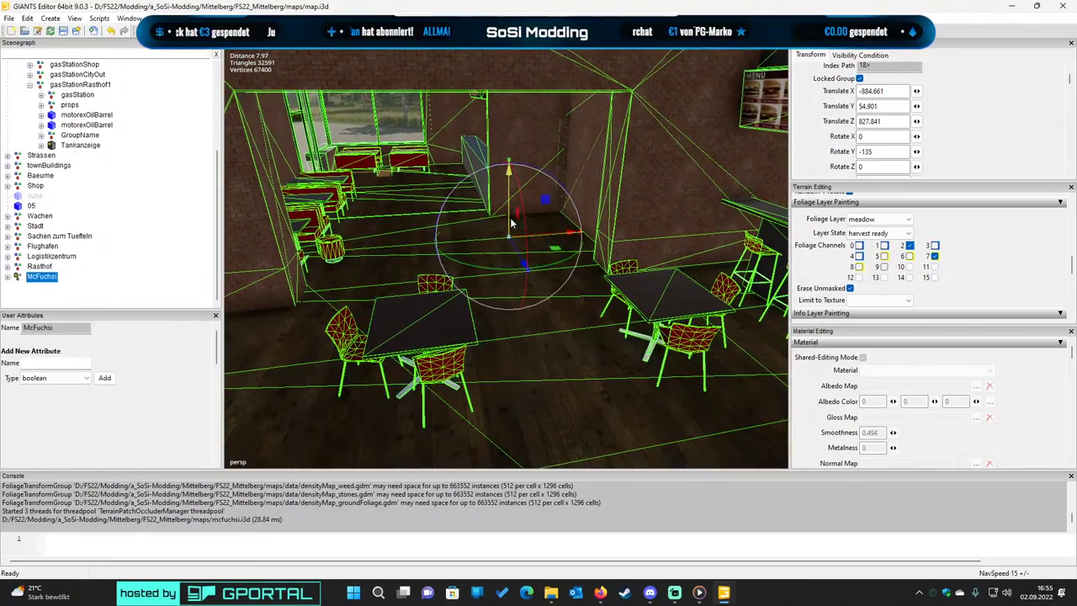
scroll(513, 358, down, 3)
scroll(514, 358, down, 3)
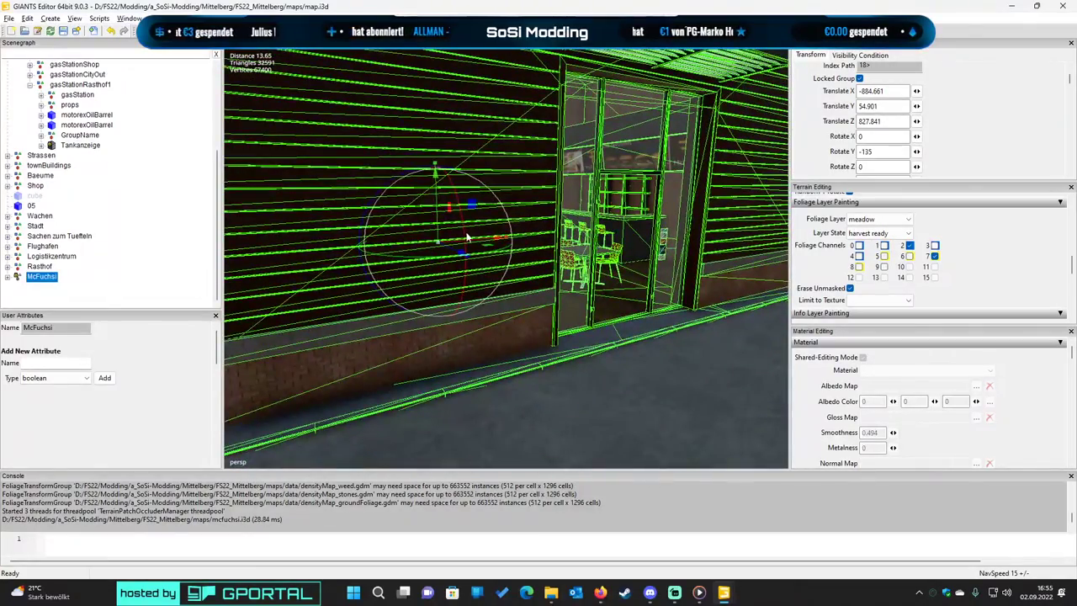
drag(436, 221, 447, 207)
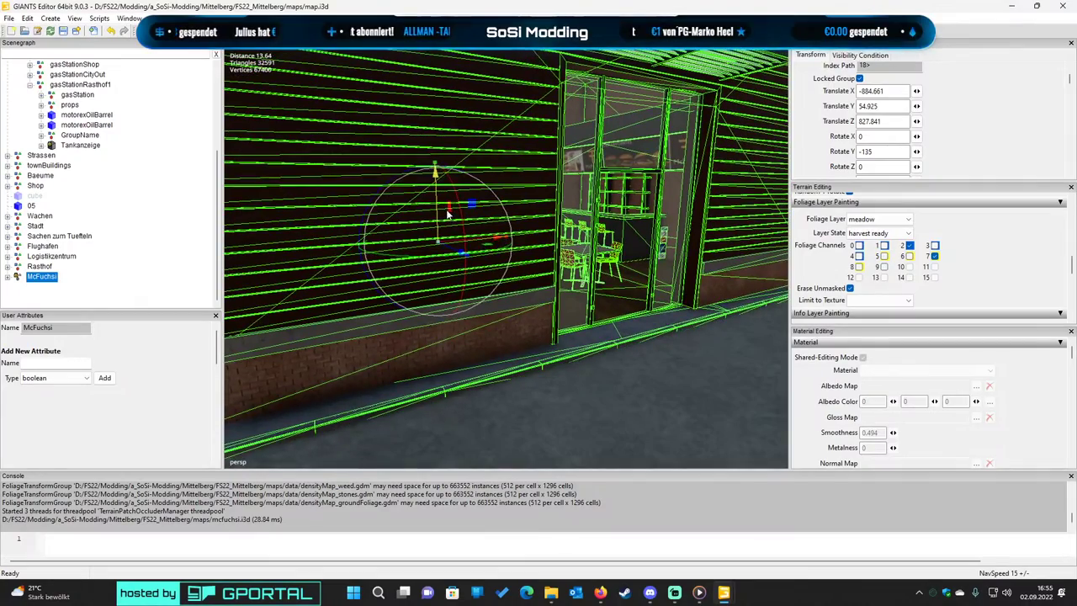
scroll(485, 205, up, 5)
right_drag(505, 271, 518, 380)
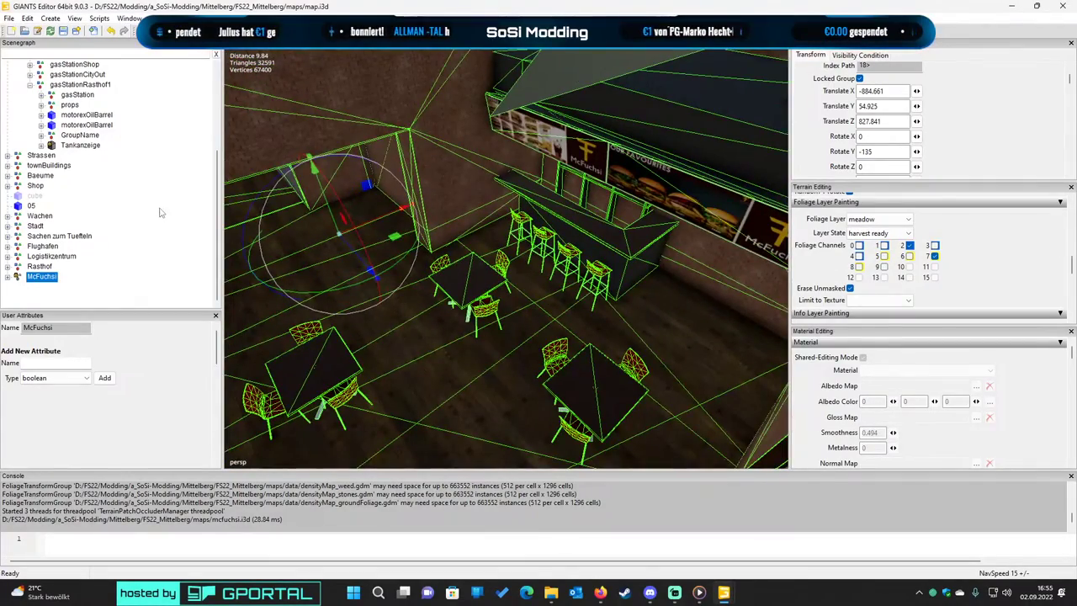
click(581, 215)
scroll(580, 214, down, 10)
Step: Hide the McFuchsi building with H and clear the selection
click(42, 277)
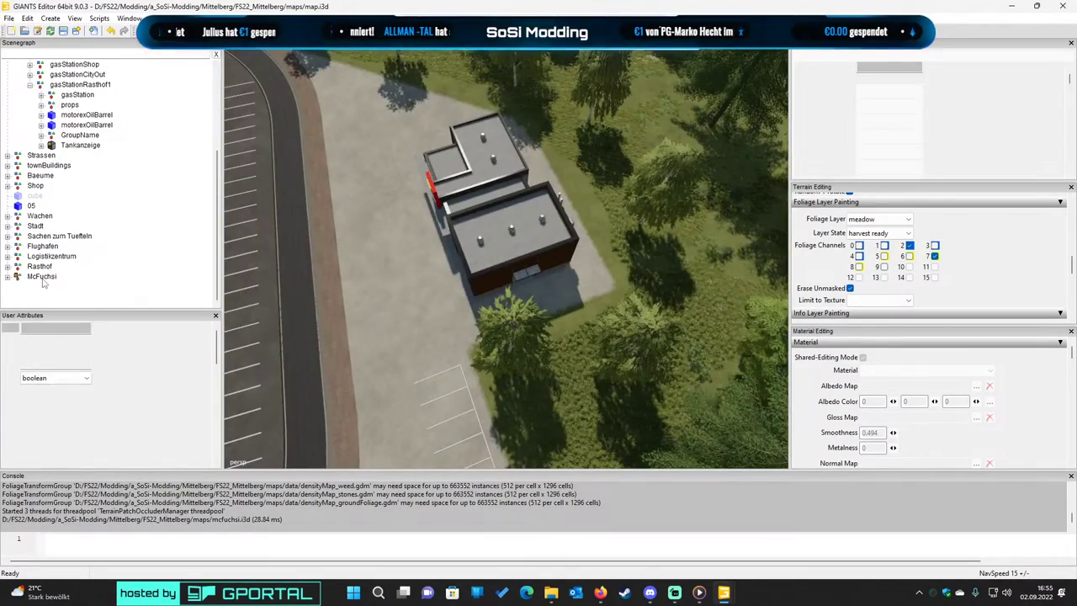
key(h)
key(Escape)
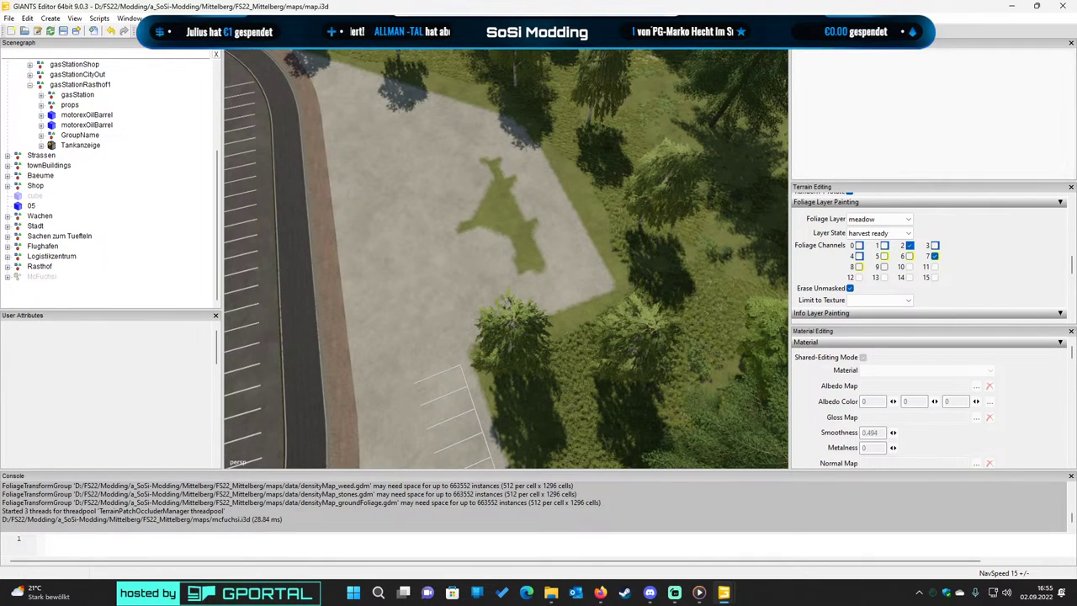
Step: Paint meadow foliage over the building's footprint, erase it, then reselect the McFuchsi node
drag(481, 161, 503, 246)
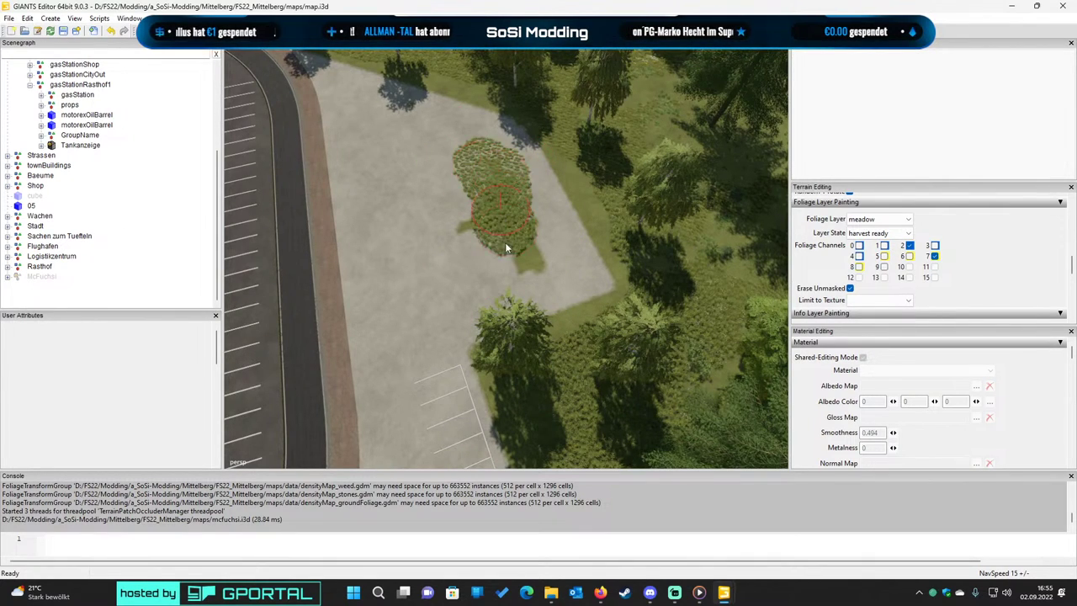
ctrl+drag(460, 207, 474, 146)
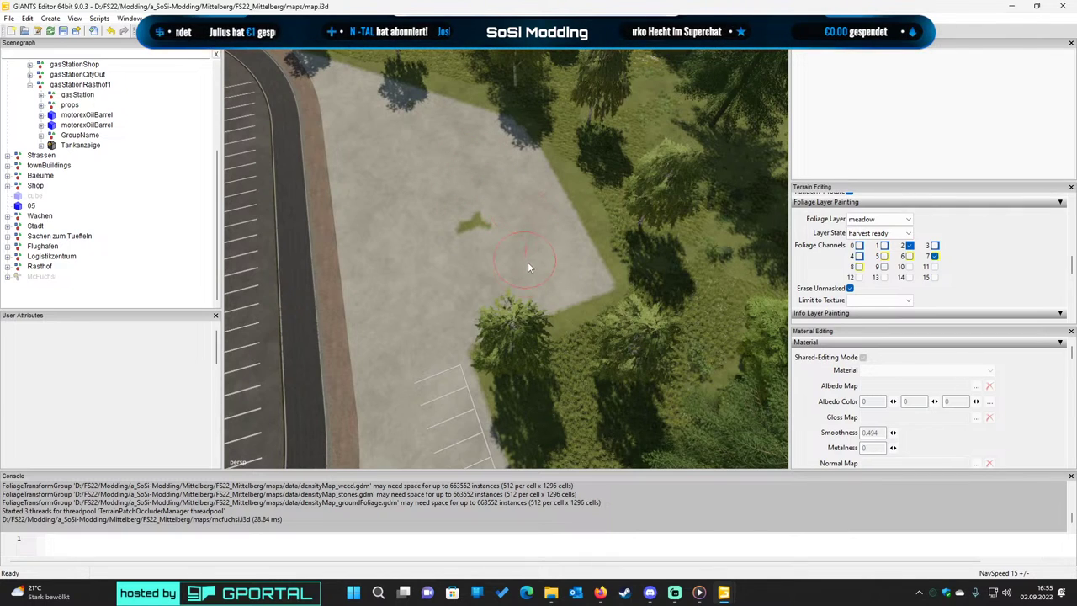
mouse_move(477, 254)
right_down()
mouse_move(478, 150)
mouse_move(497, 301)
right_up()
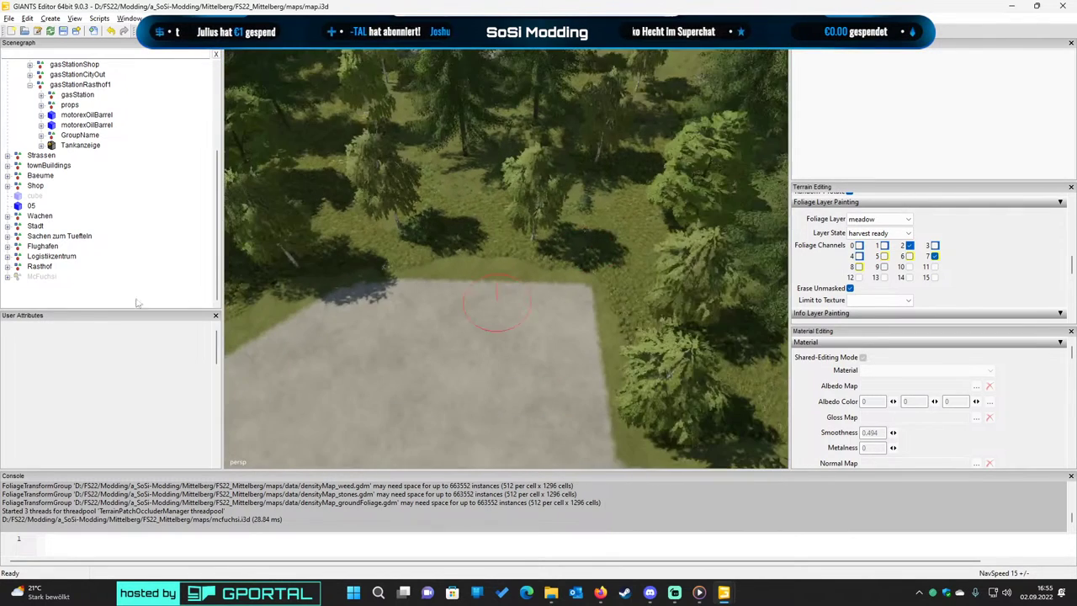
click(37, 278)
Step: Unhide McFuchsi, return to an overview of the building and save map.i3d
key(h)
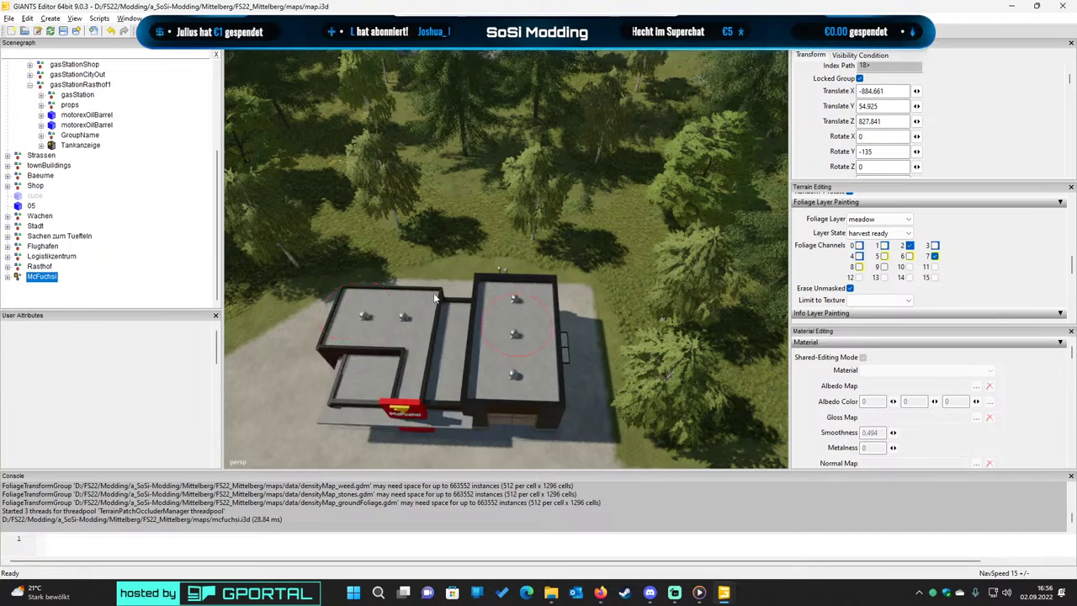
right_drag(435, 298, 269, 278)
right_drag(353, 278, 284, 164)
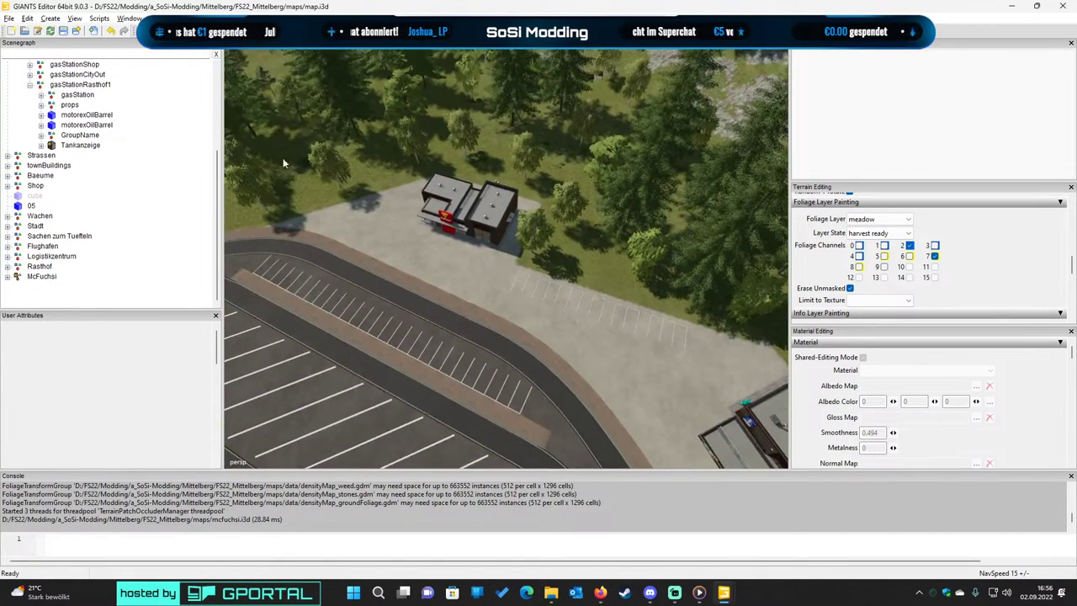
right_drag(287, 214, 543, 315)
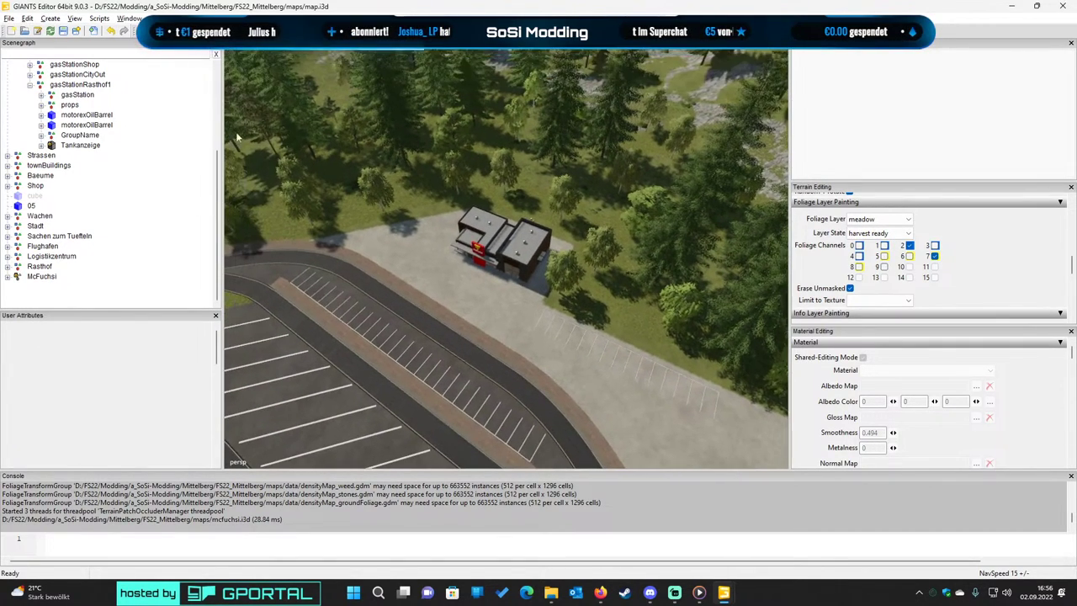
key(ctrl+s)
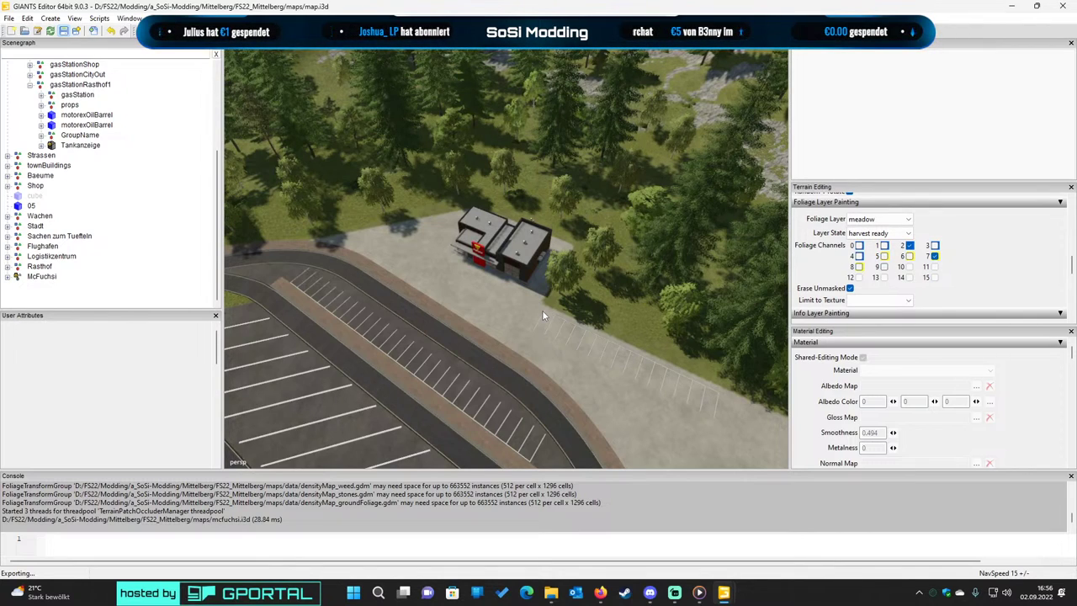
click(652, 593)
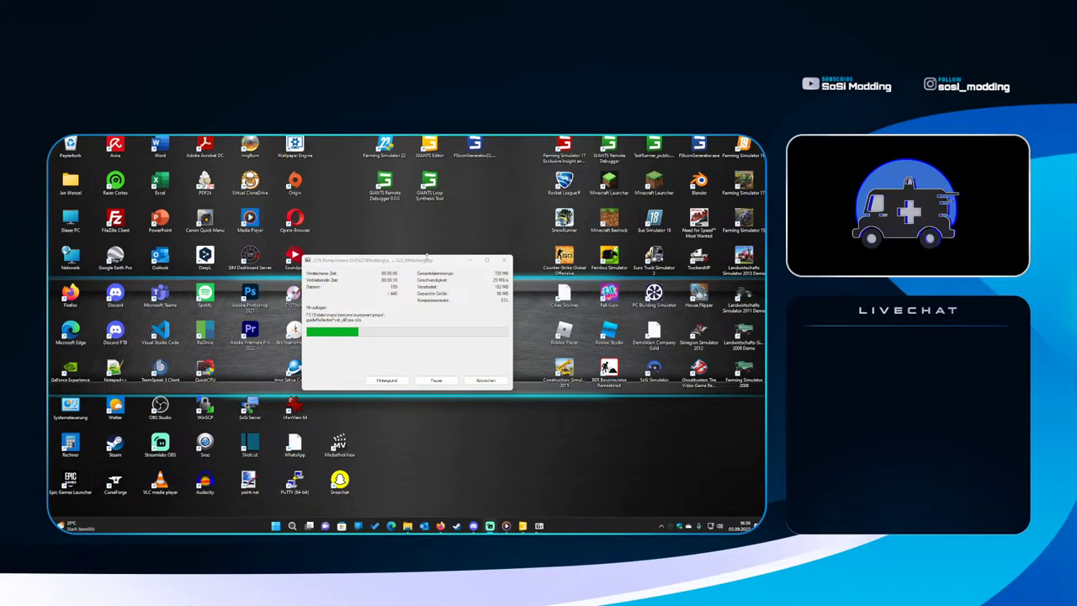
Step: Move the FS22_Mittelberg compression progress window aside while the archive builds
drag(428, 256, 426, 252)
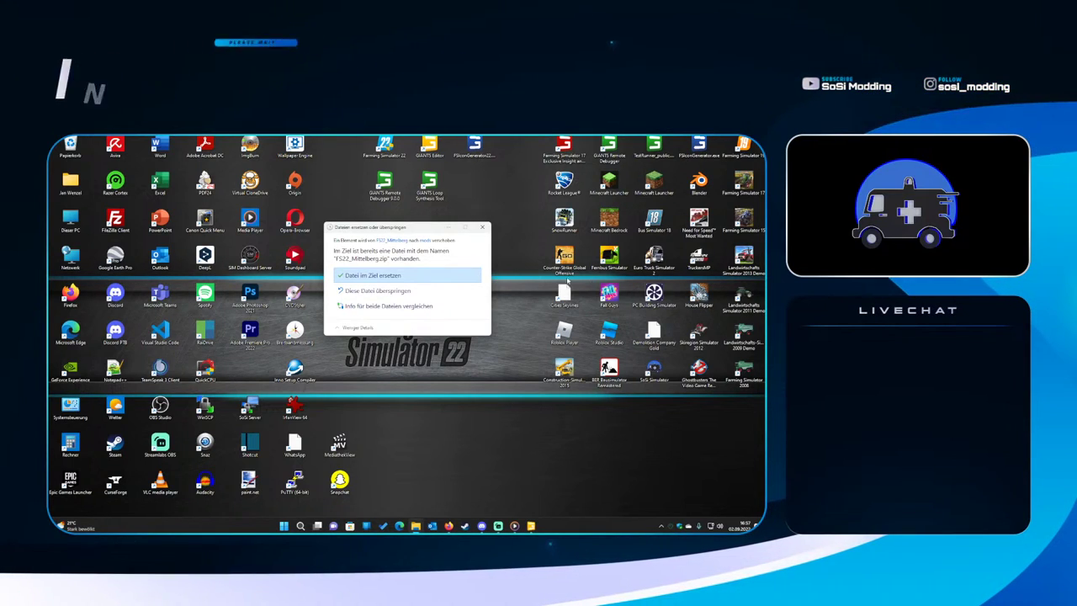
Step: Replace the existing FS22_Mittelberg.zip in the destination with the new archive
key(Return)
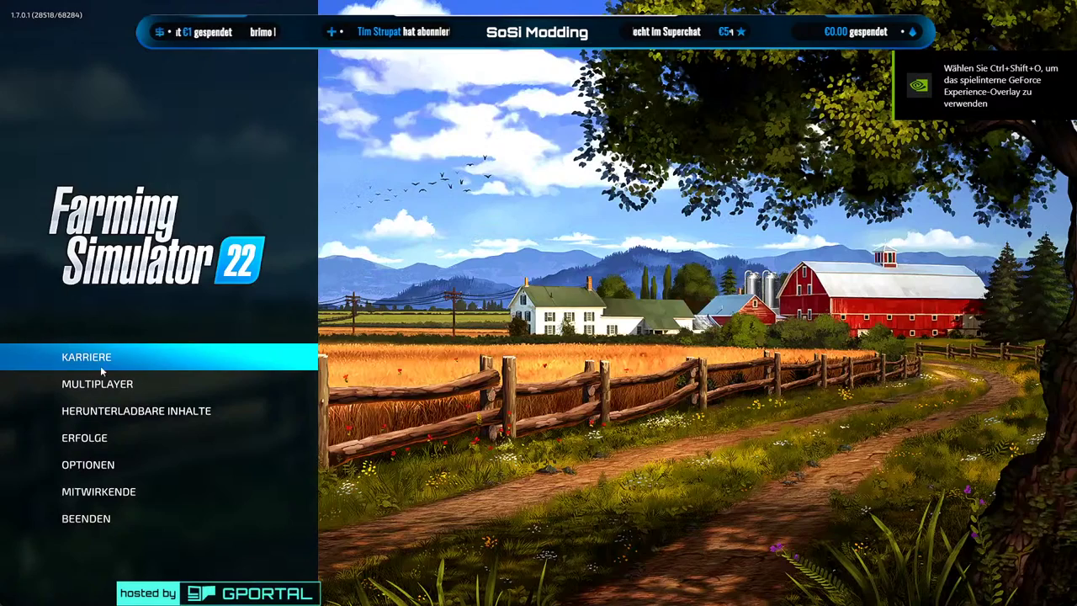
Step: Delete career savegame slot 3
click(104, 359)
click(684, 282)
key(BackSpace)
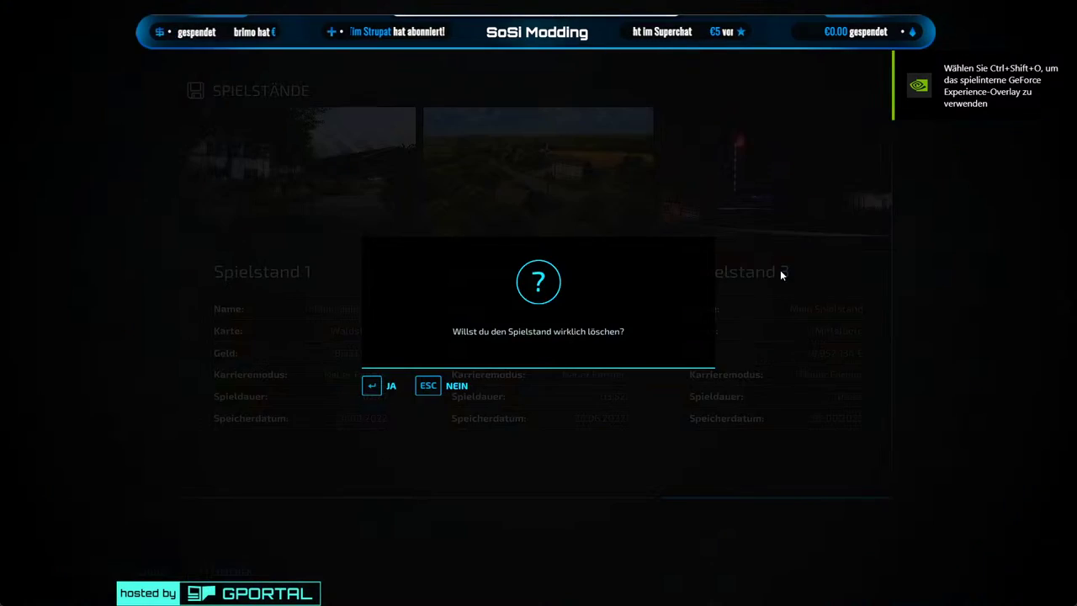
key(Return)
Step: Start a new Neuer Farmer career on the Mittelberg map and proceed to mod selection
key(Return)
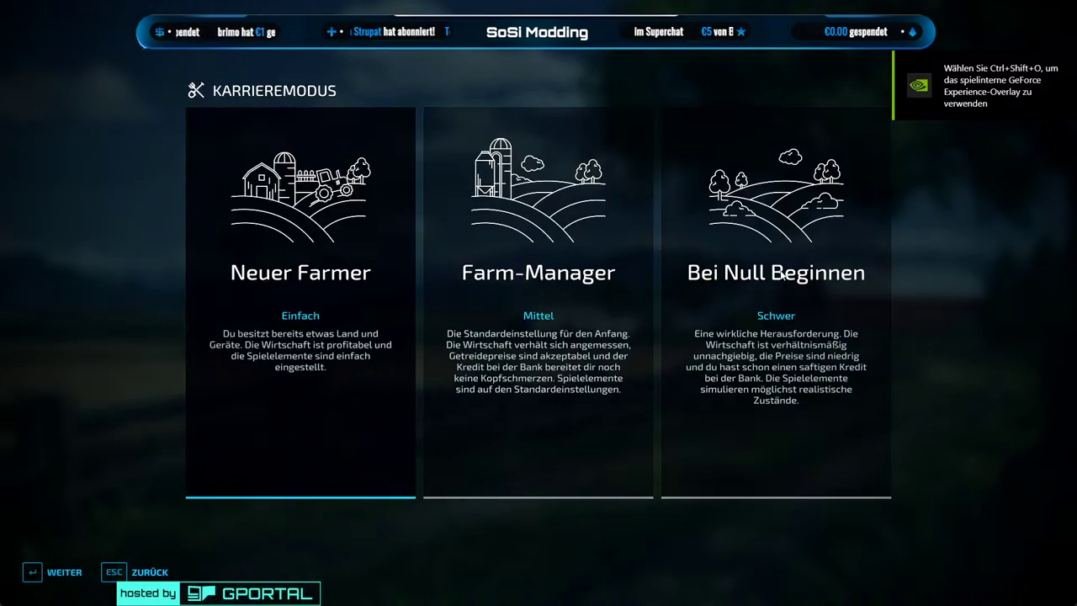
key(Return)
key(Right)
key(Right)
key(Right)
key(Return)
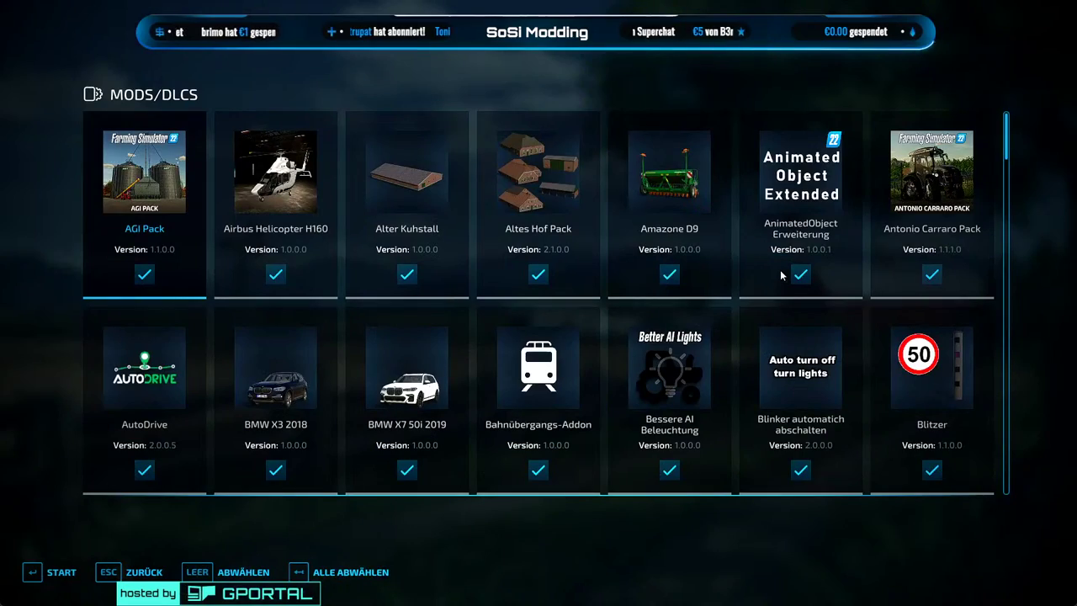
key(Return)
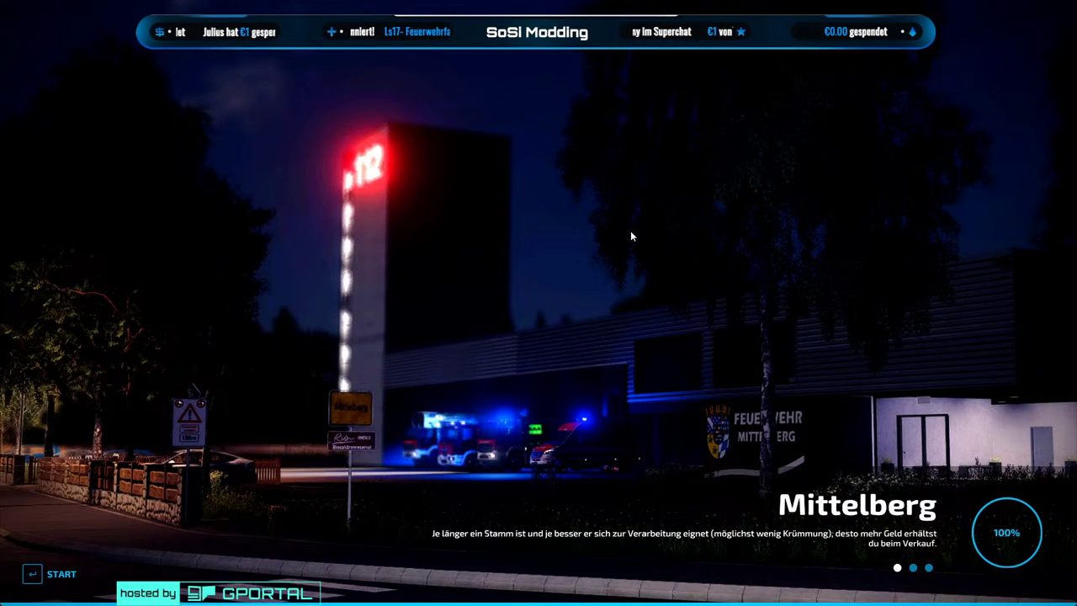
Step: Start the game with the enabled mods and dismiss the AutoDrive route-generation prompt
key(Return)
key(Escape)
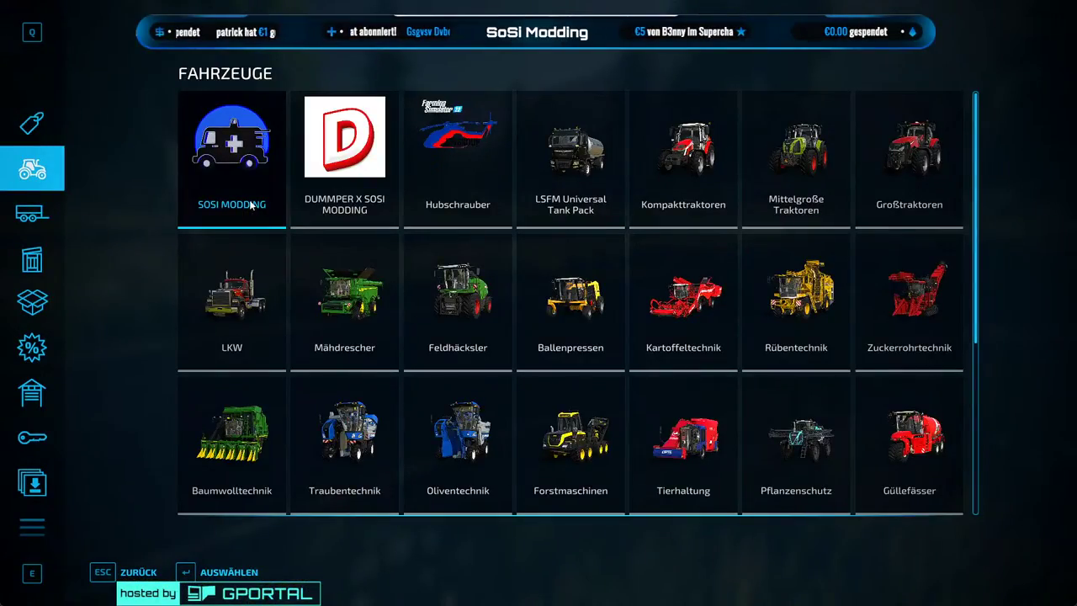
Step: Browse the SoSi Modding category and try buying the DRK Ahnatal Fahrtec 2019
click(251, 204)
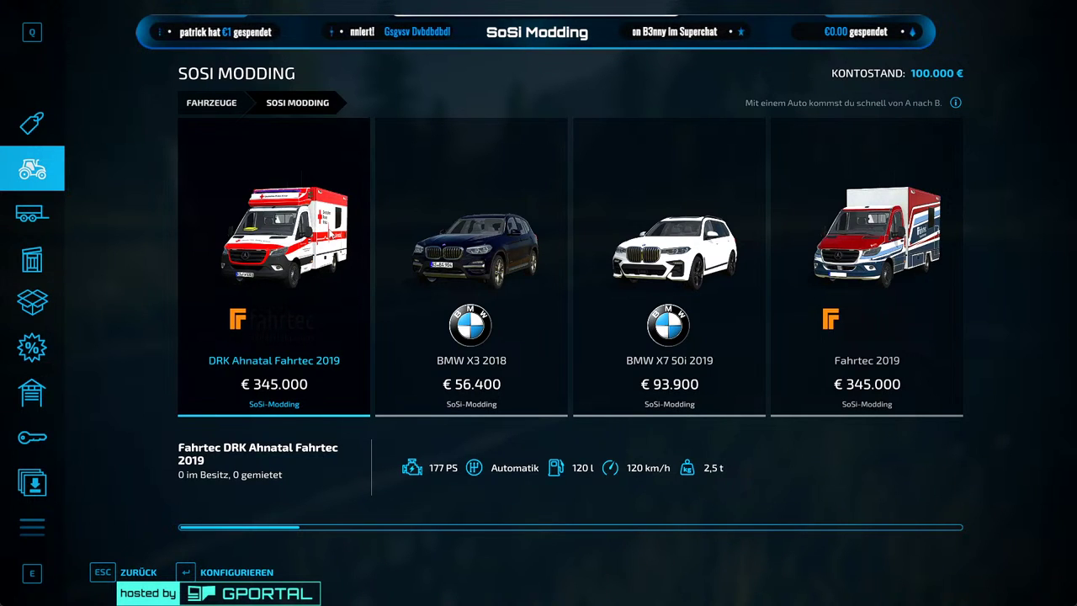
scroll(408, 280, down, 1)
scroll(301, 304, up, 1)
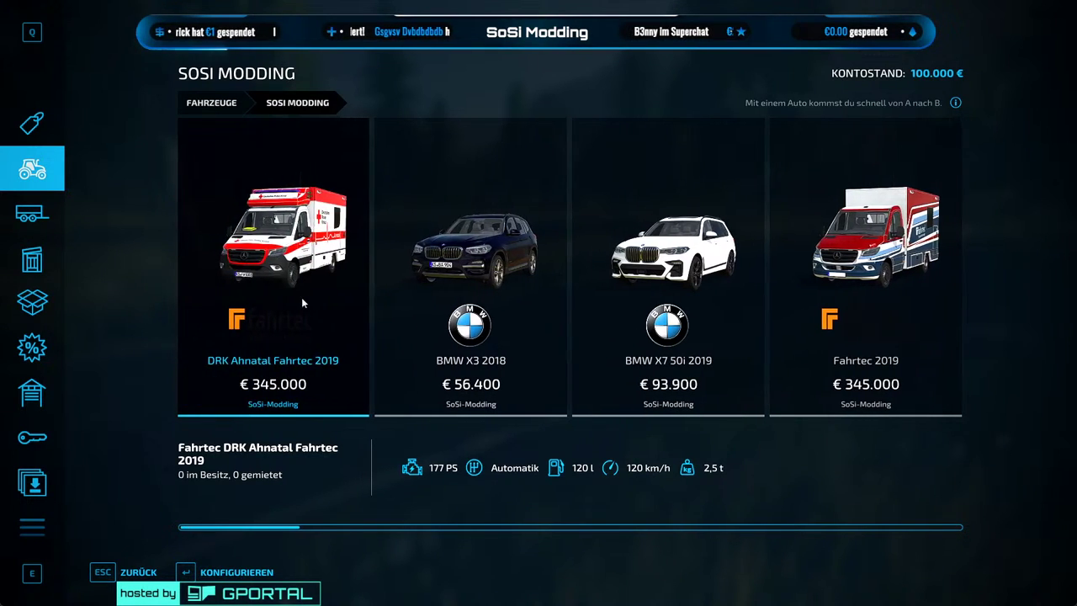
click(315, 279)
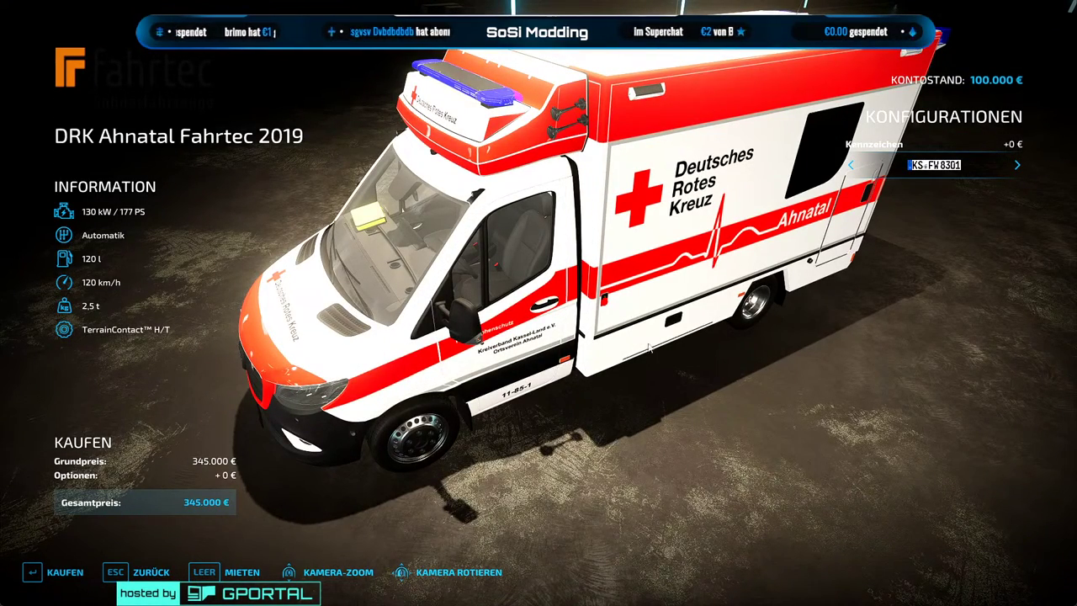
drag(650, 348, 718, 327)
key(Return)
Step: Add 10.000.000 € with the gsMoneyAdd console command
key(Return)
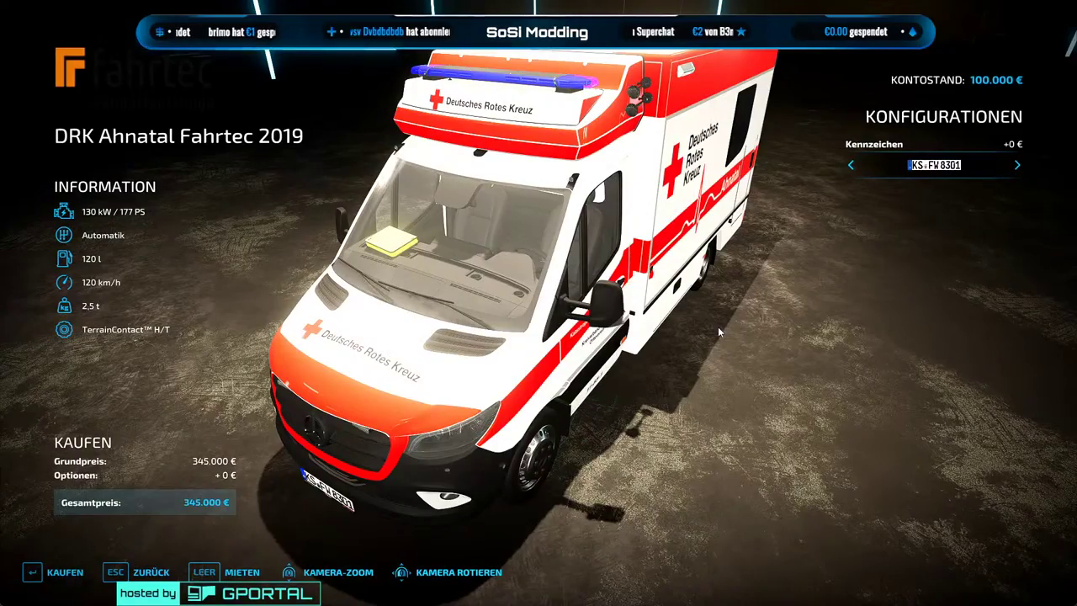
key(grave)
text(gsMoneyAdd)
key(Return)
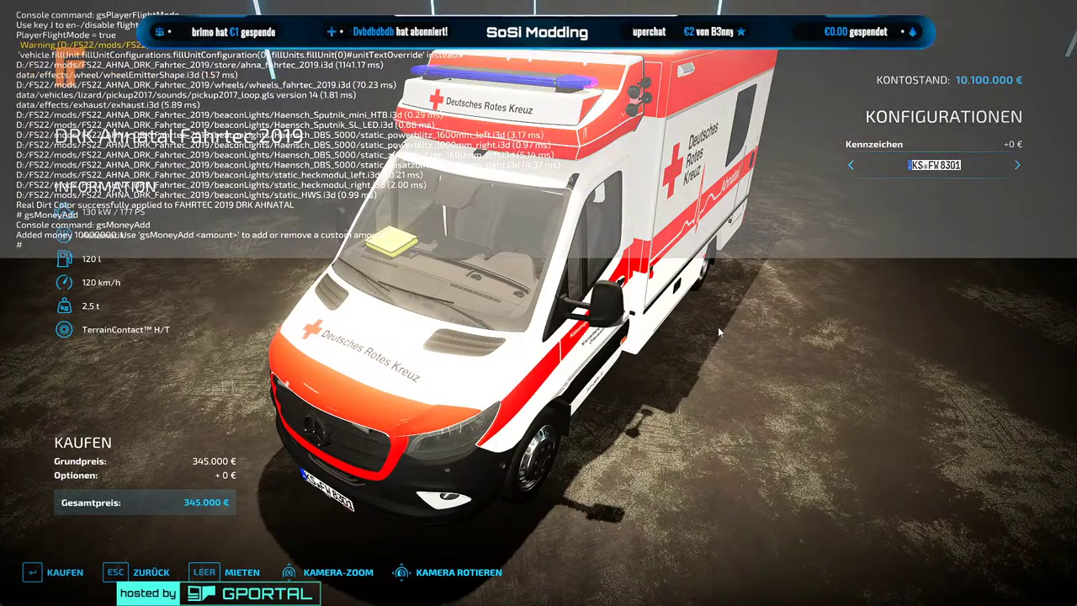
key(grave)
key(Escape)
Step: Buy the Feuerwehr Kassel Fahrtec 2019 for 345.000 €
scroll(517, 317, down, 3)
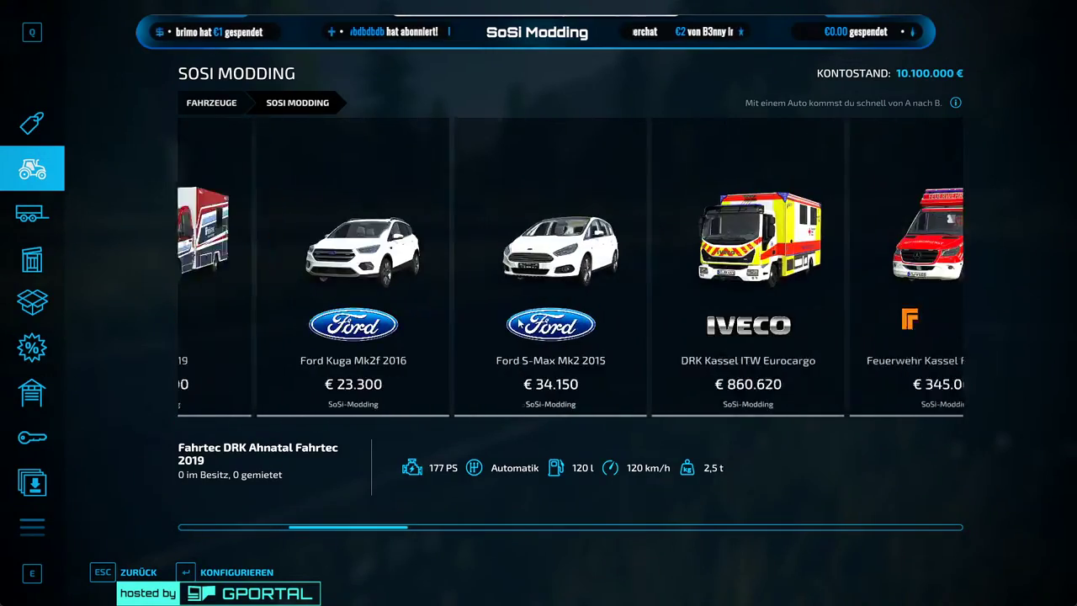
scroll(518, 317, down, 3)
click(439, 299)
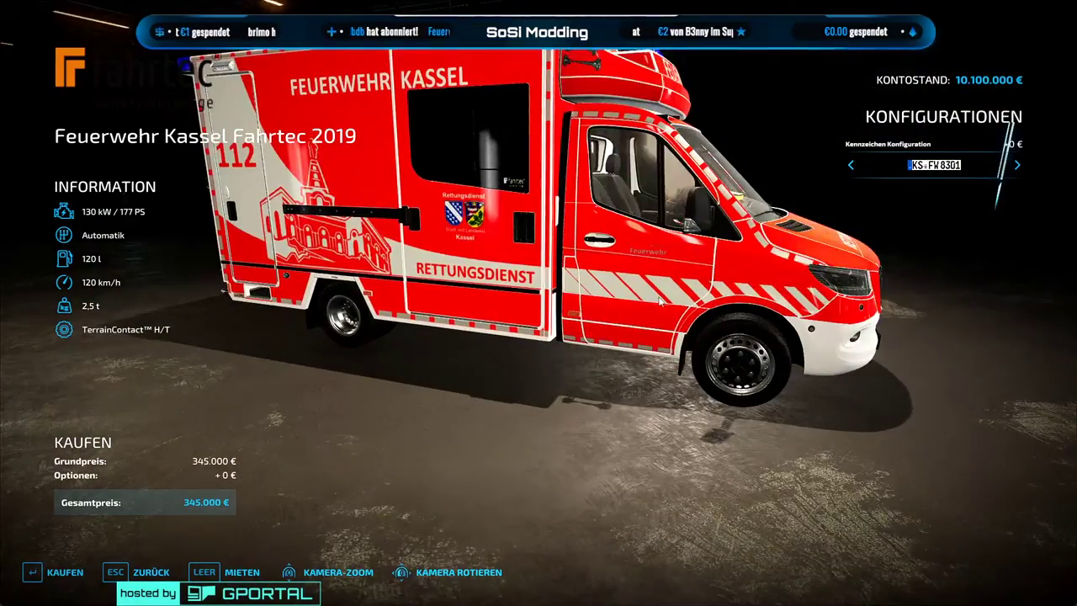
key(Return)
key(Return)
Step: Leave the shop, board the new ambulance and drive it out of the hall
key(Escape)
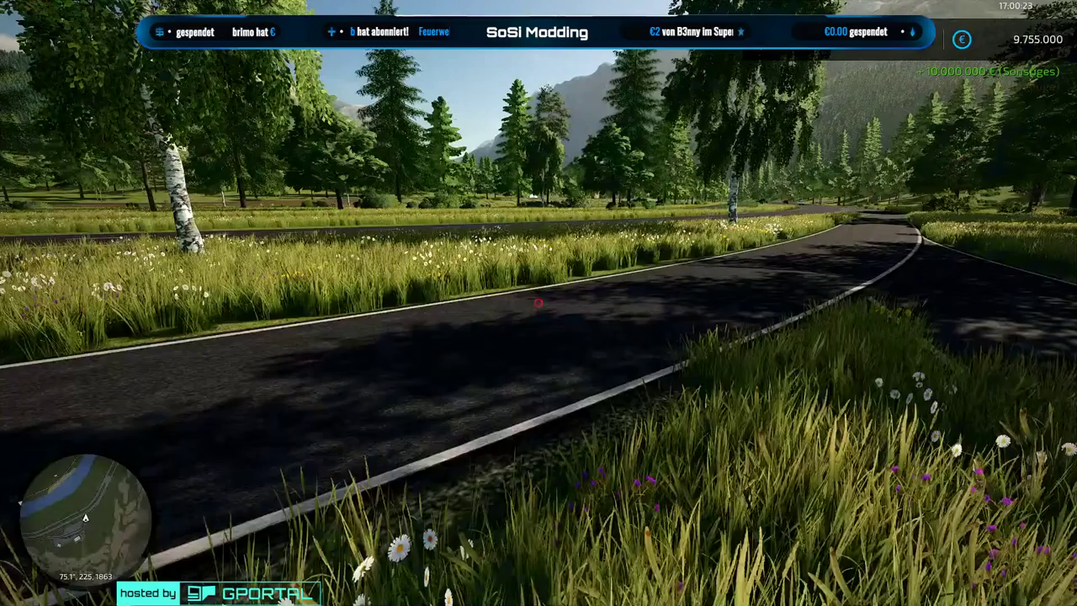
key(Tab)
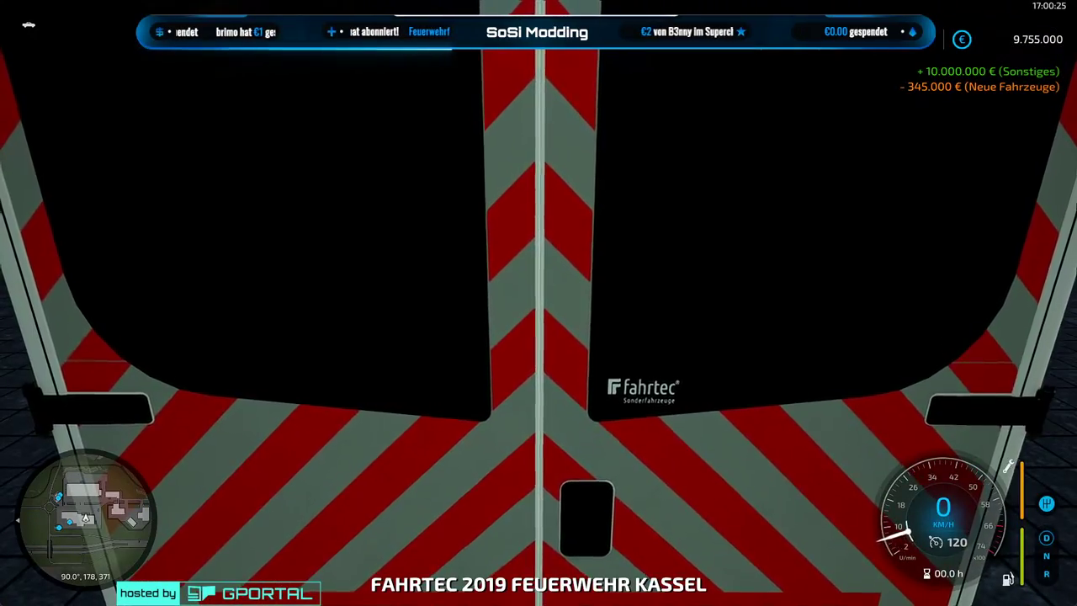
scroll(539, 303, down, 5)
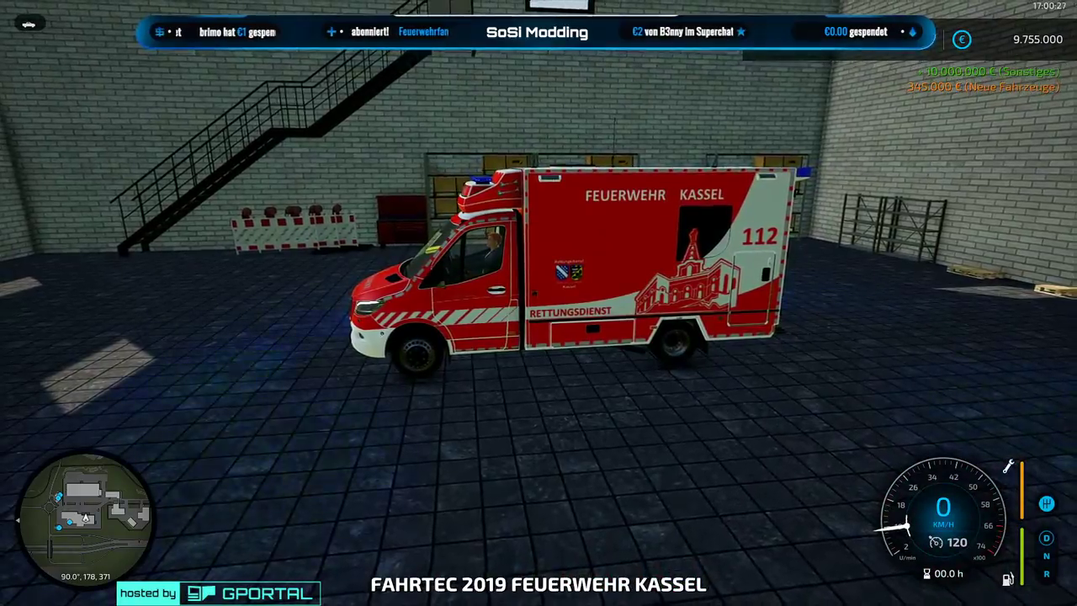
key(w)
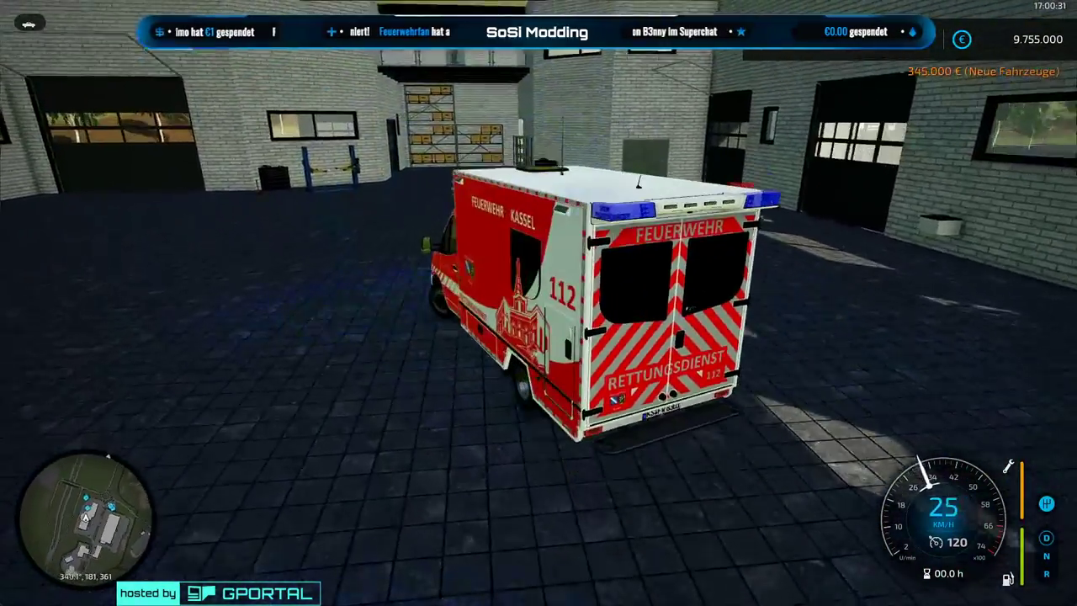
key(F1)
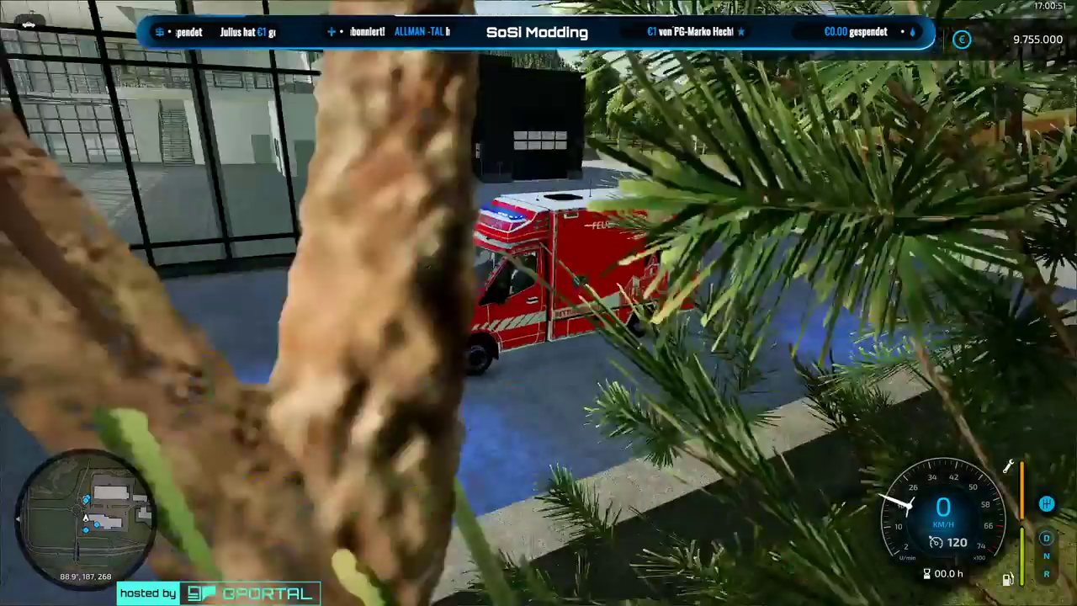
Step: Get out on foot and open, then close, the ambulance's driver door
key(e)
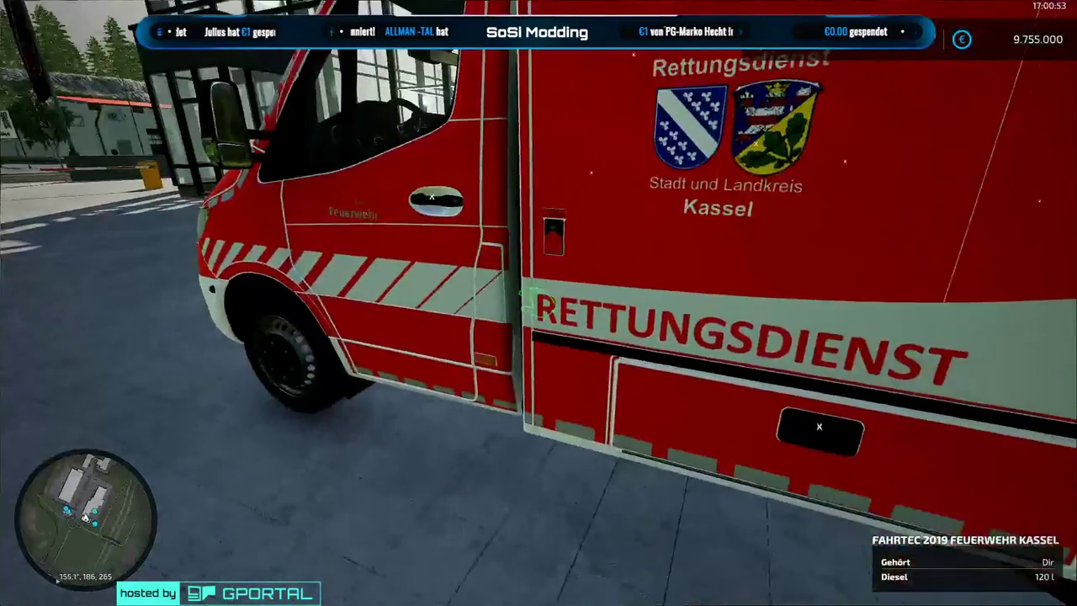
key(w)
click(560, 310)
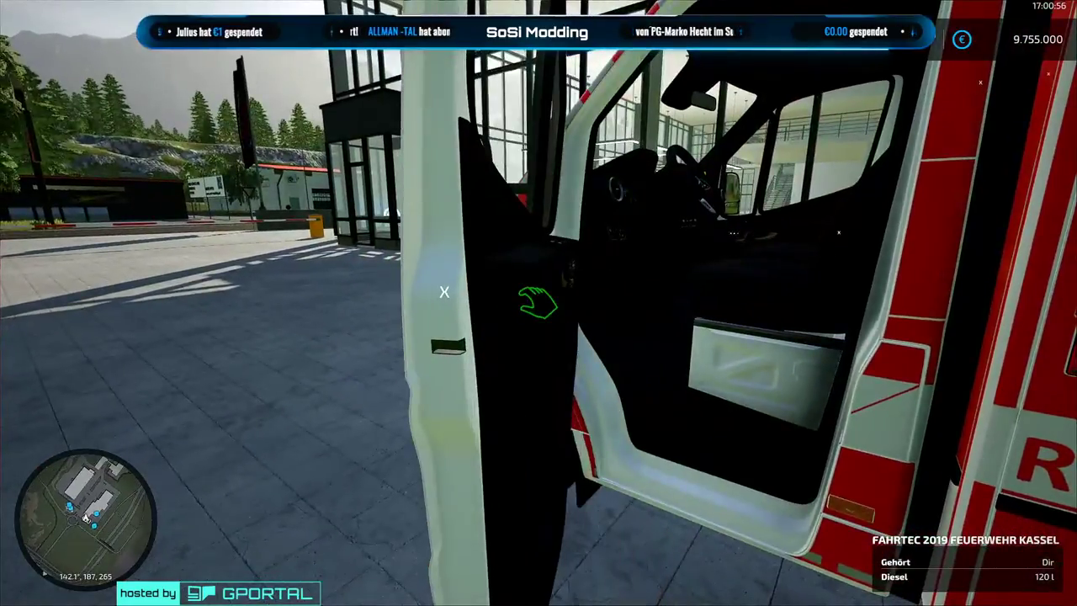
click(538, 303)
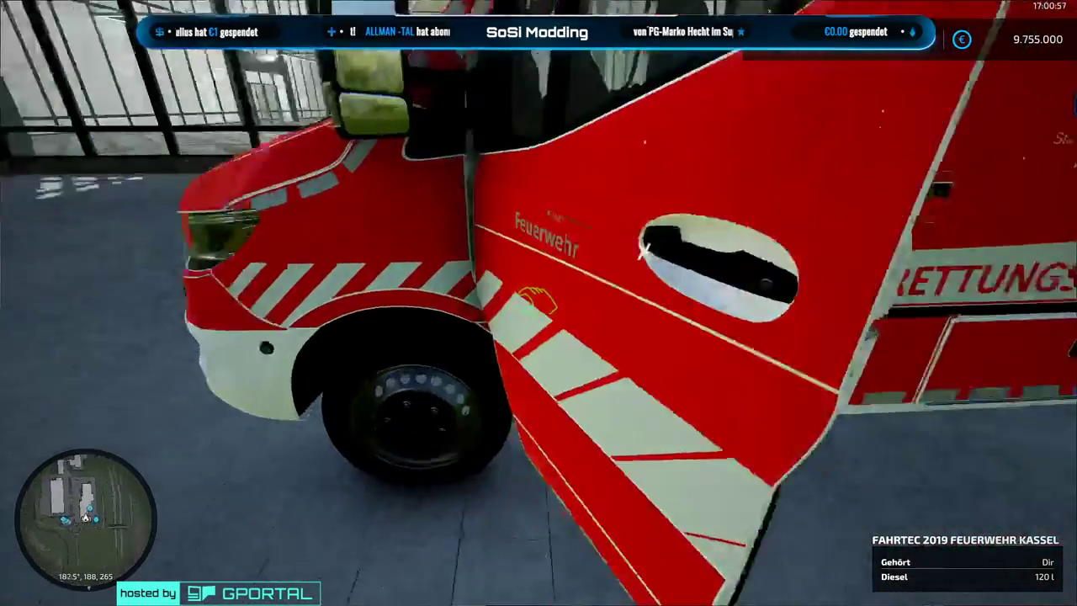
Step: Open the RETTUNGSDIENST side locker, lowering its step, and inspect it
key(d)
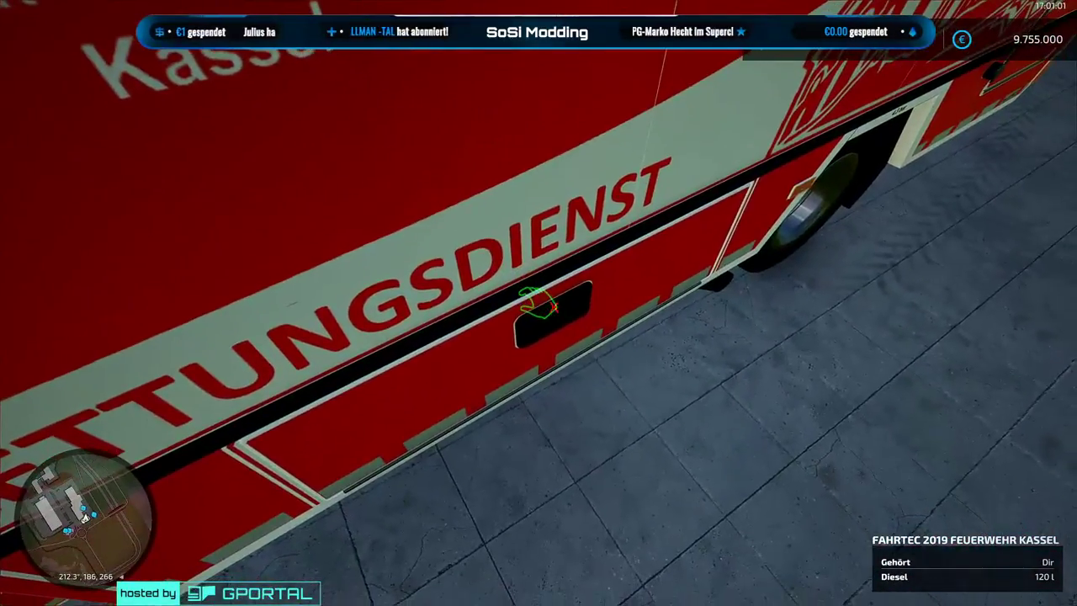
click(536, 301)
key(w)
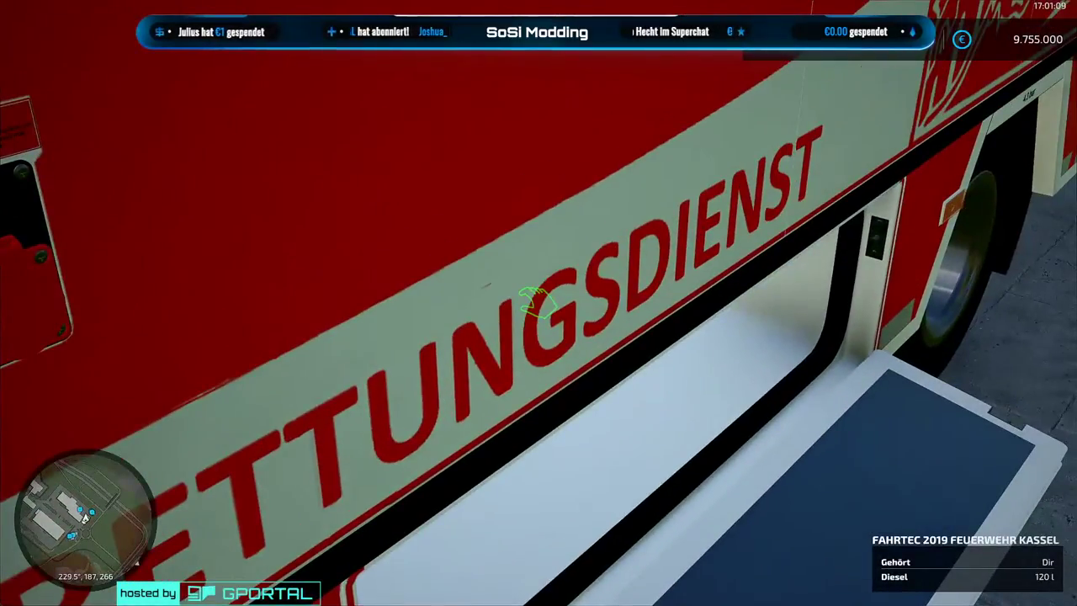
key(a)
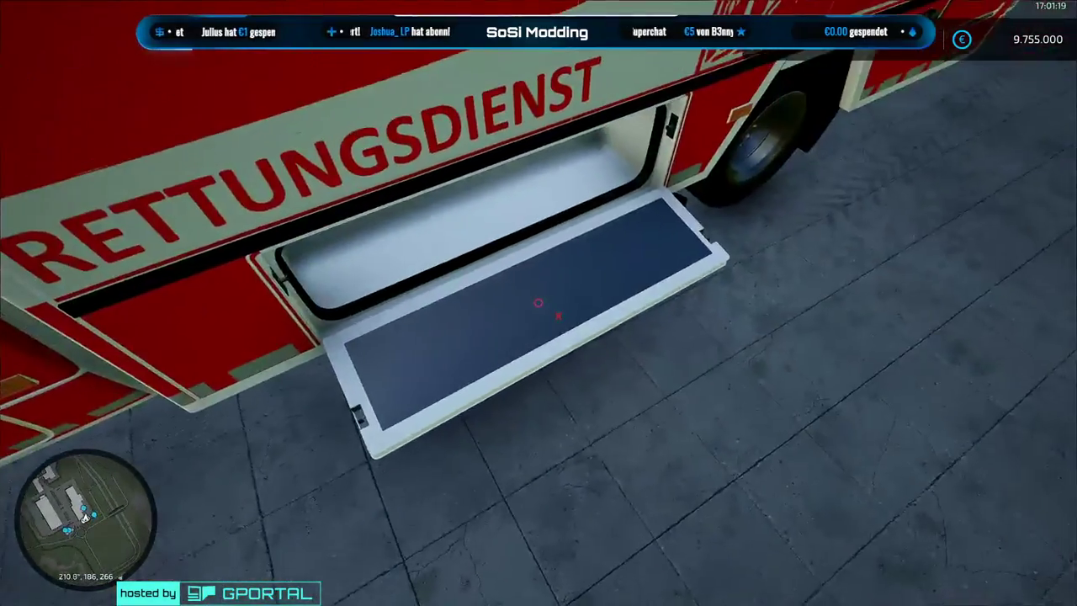
Step: Open the oxygen-cylinder compartment and the ambulance's rear doors
key(d)
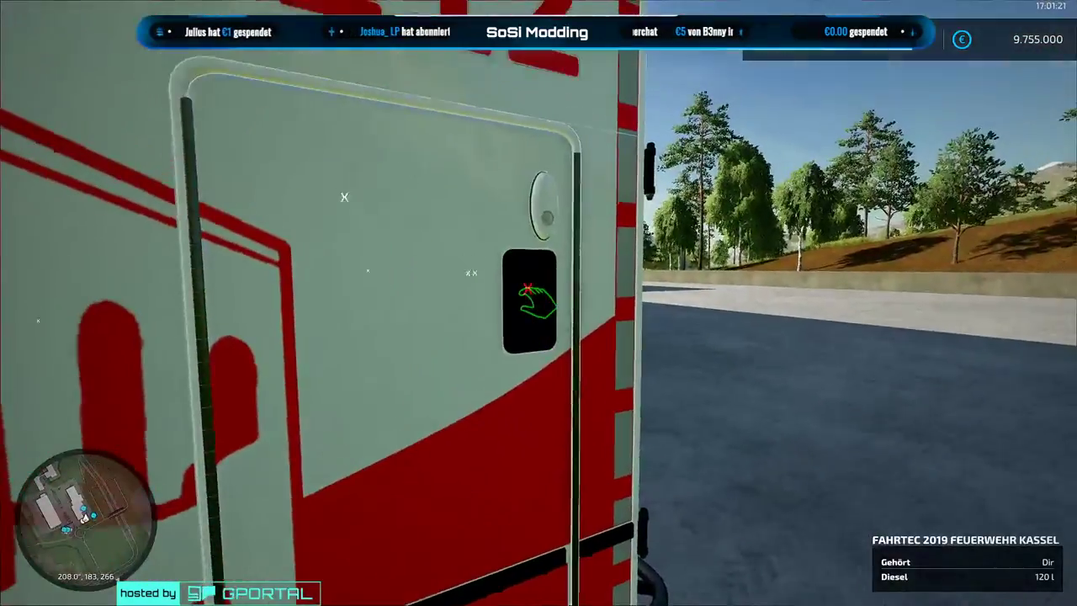
click(539, 303)
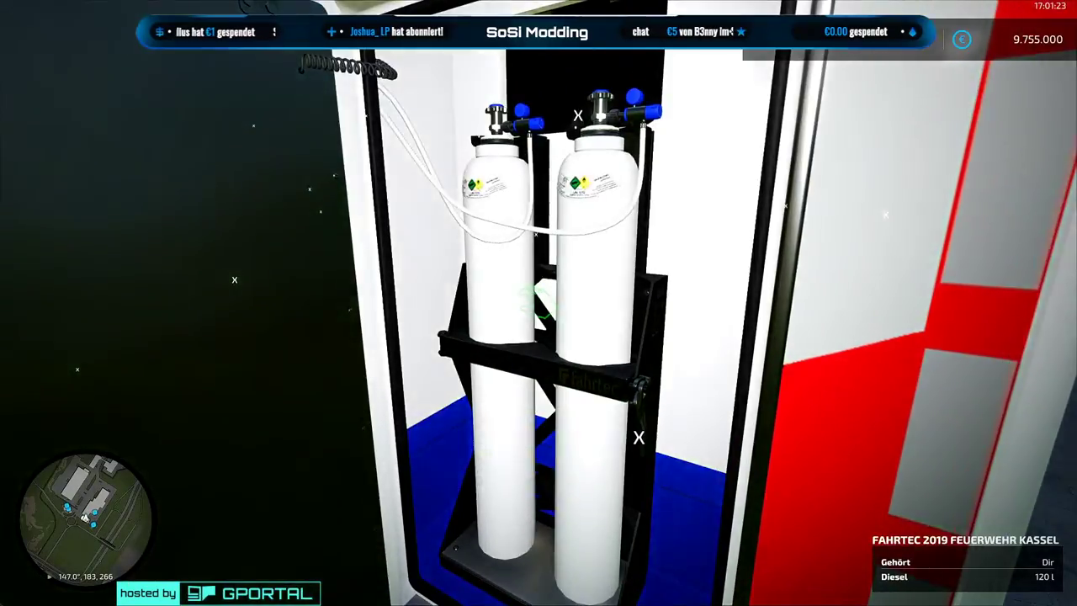
key(s)
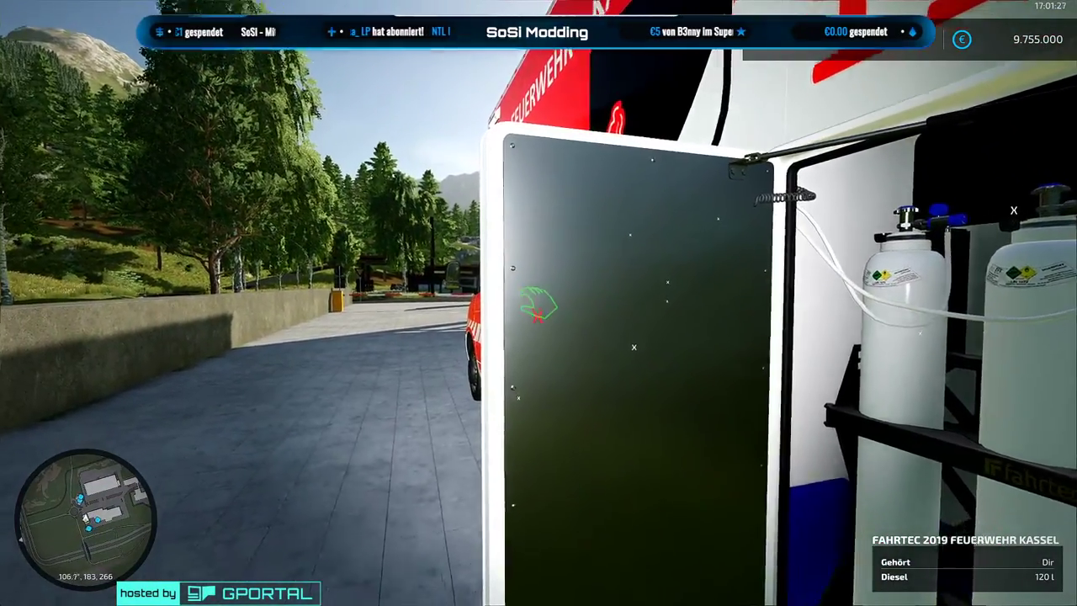
key(a)
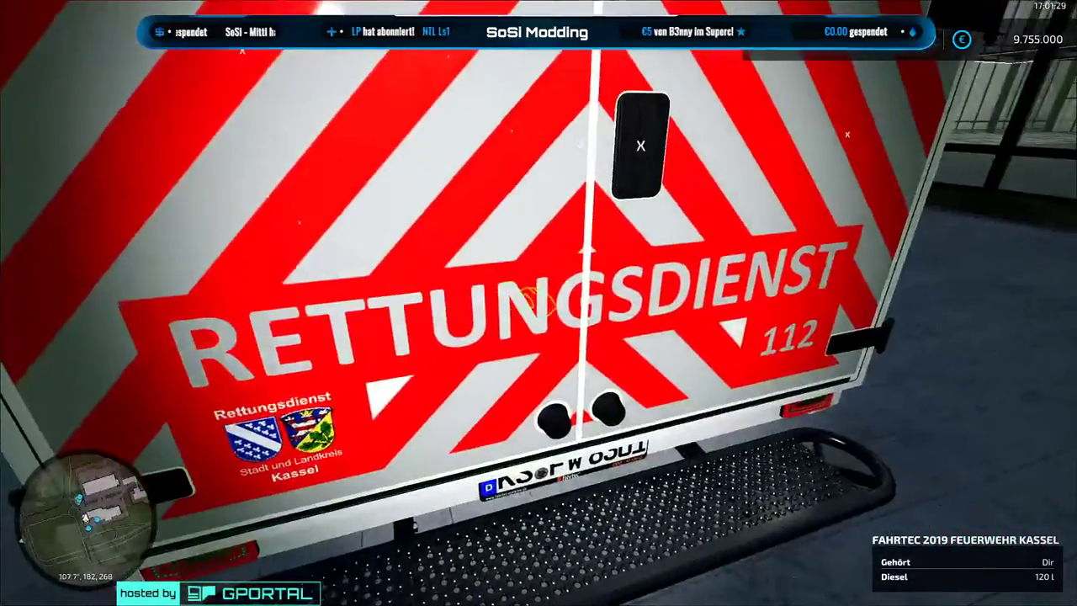
click(535, 298)
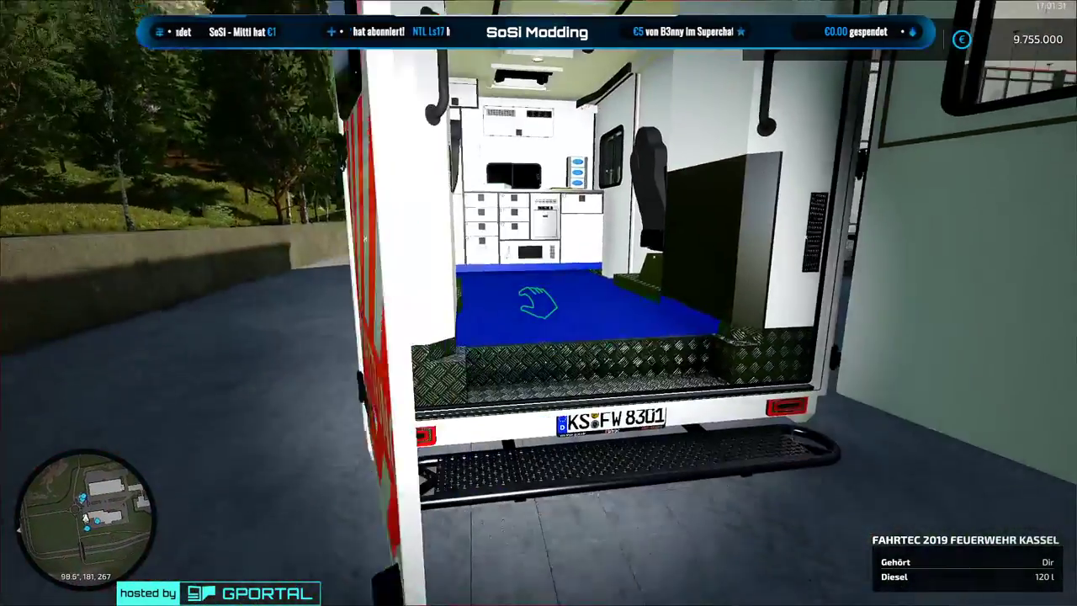
key(d)
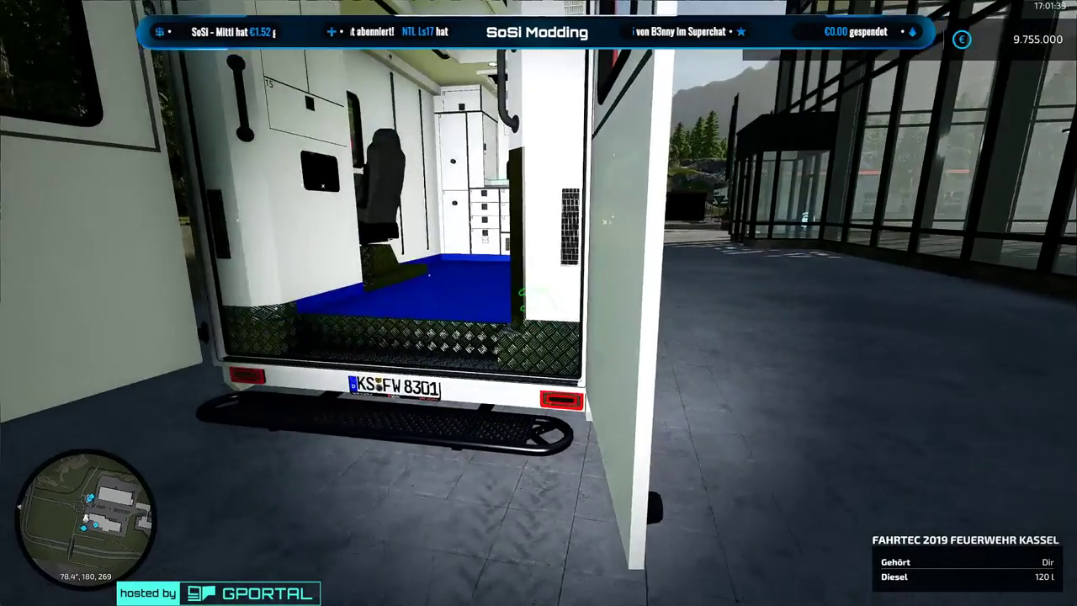
Step: Walk into the patient compartment and pull open a cabinet drawer
key(w)
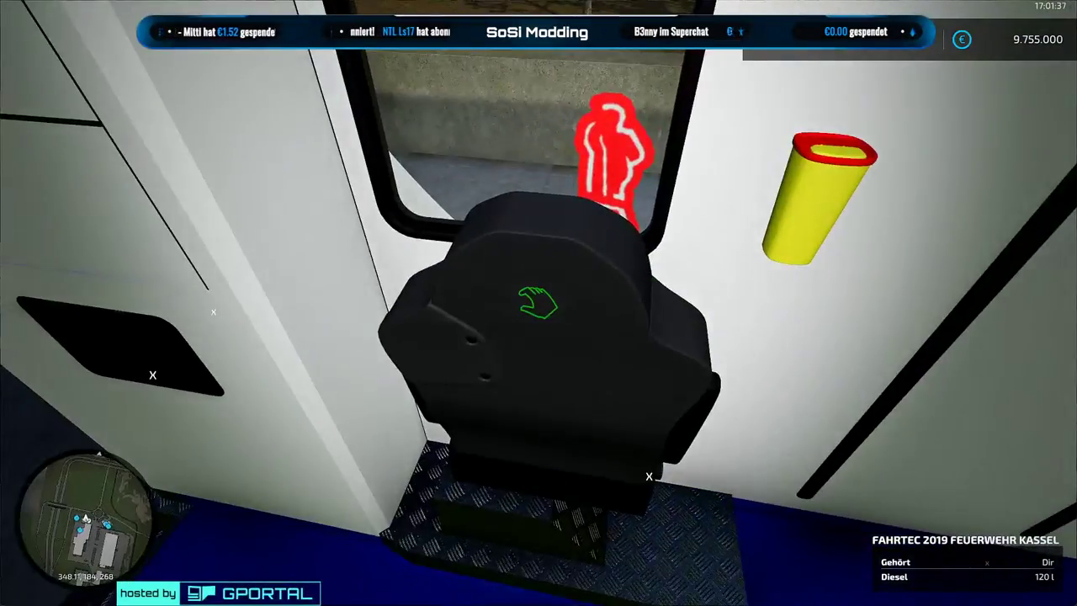
key(w)
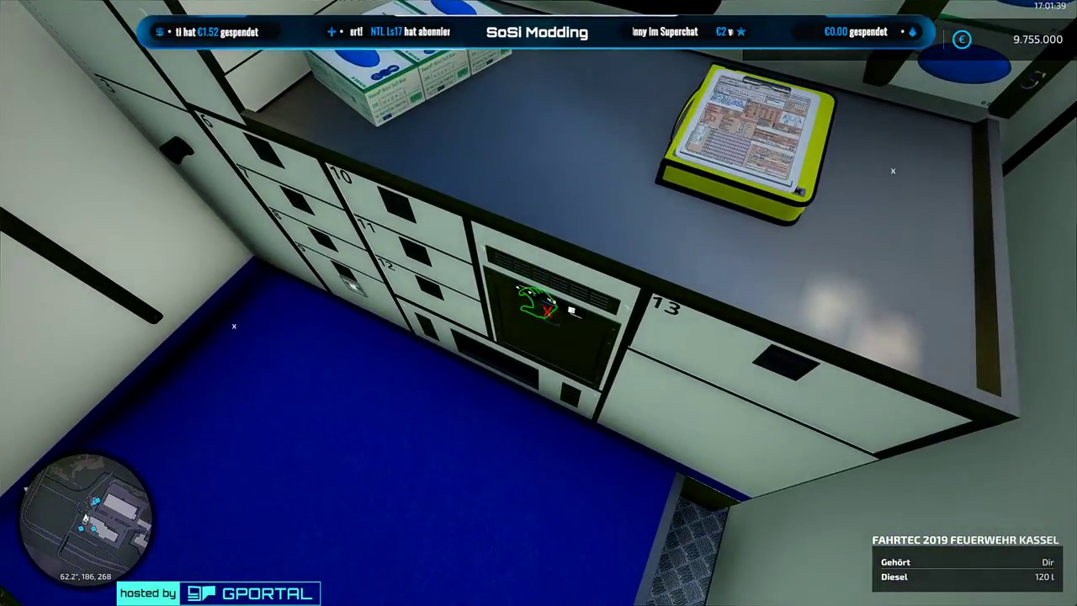
click(538, 305)
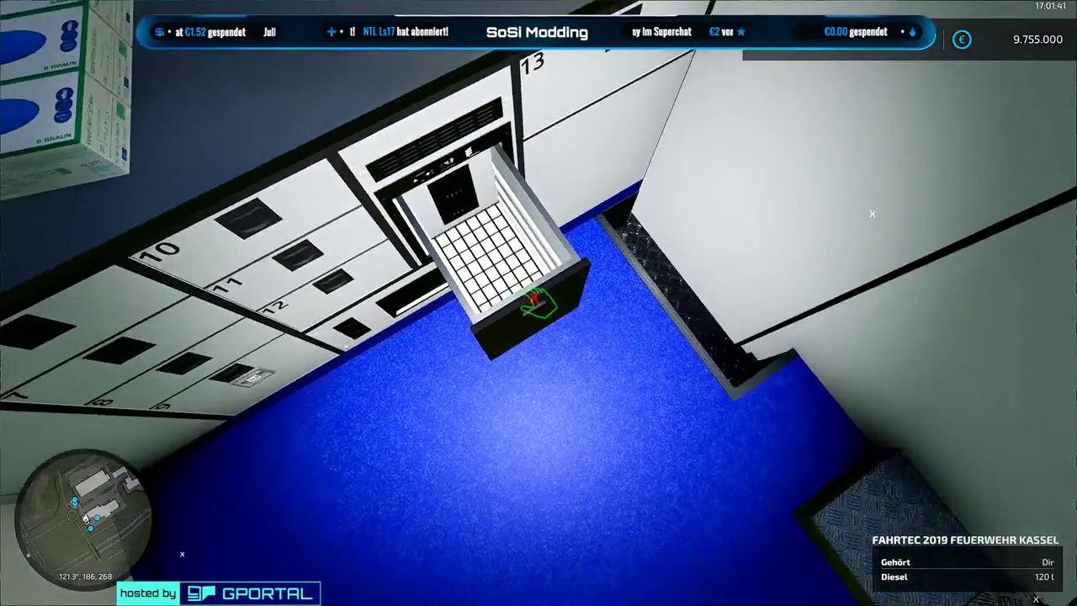
key(s)
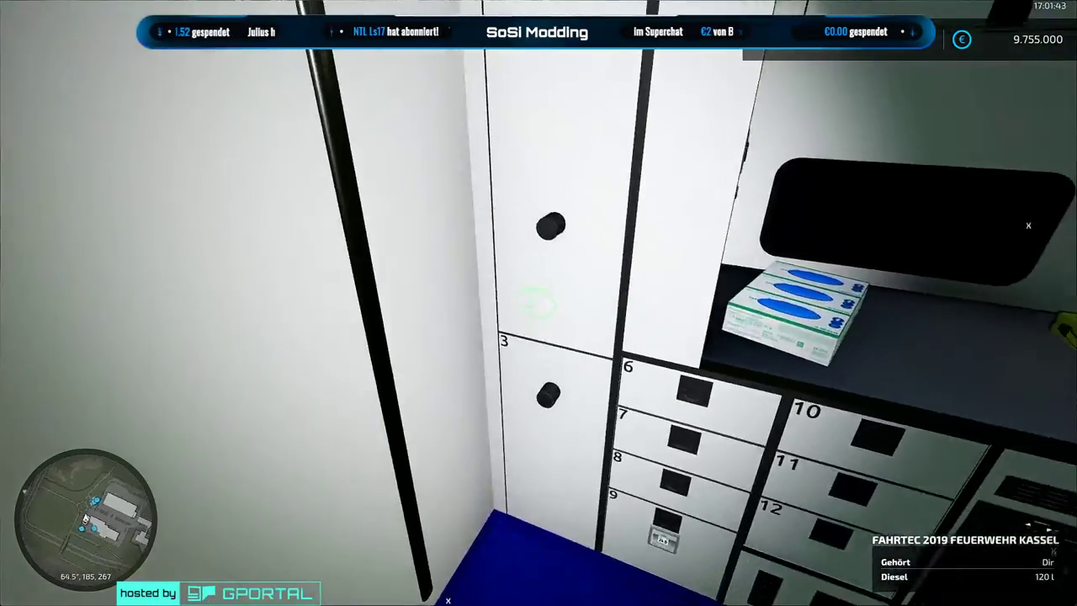
key(s)
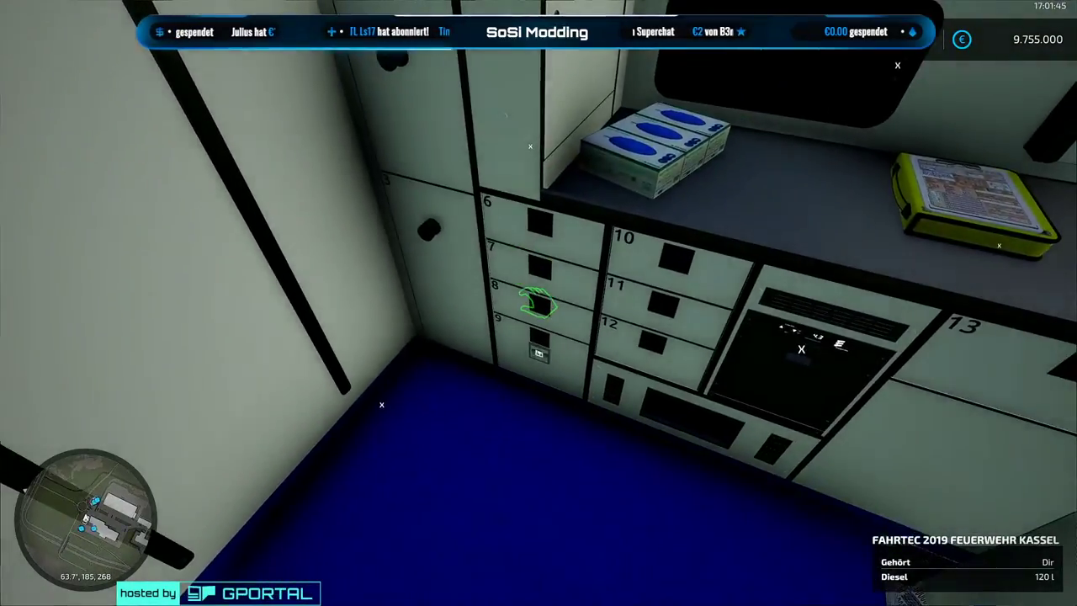
key(w)
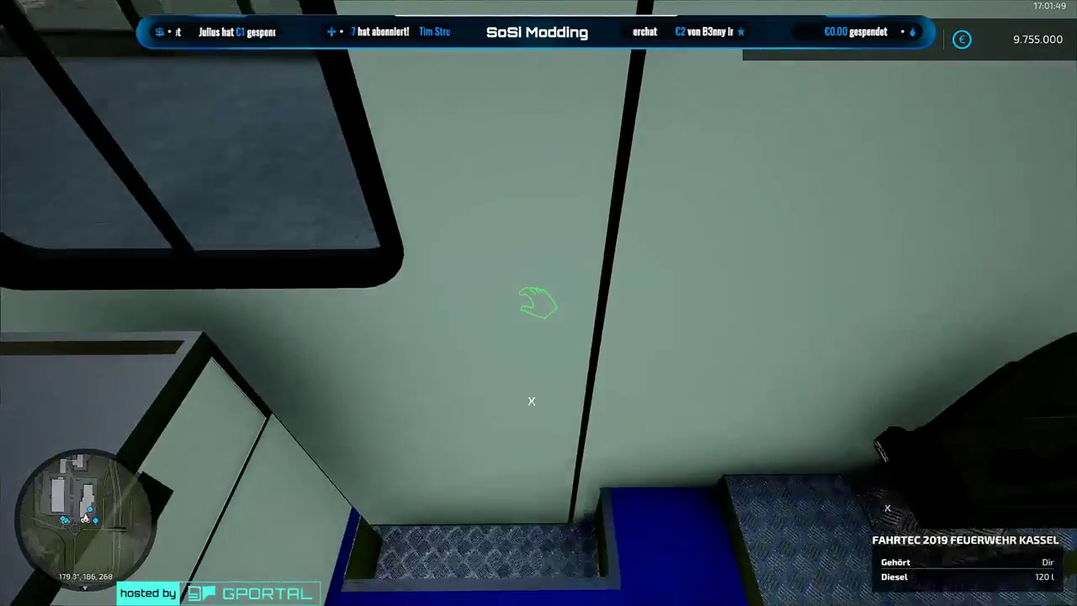
Step: Walk back outside and open the side compartment holding the oxygen bottles
key(w)
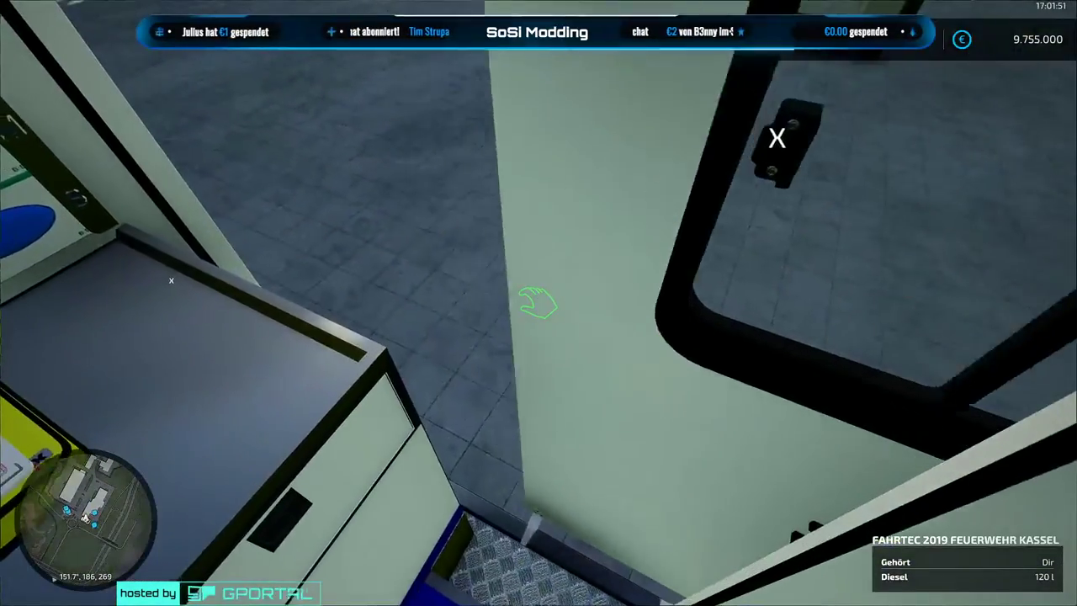
key(w)
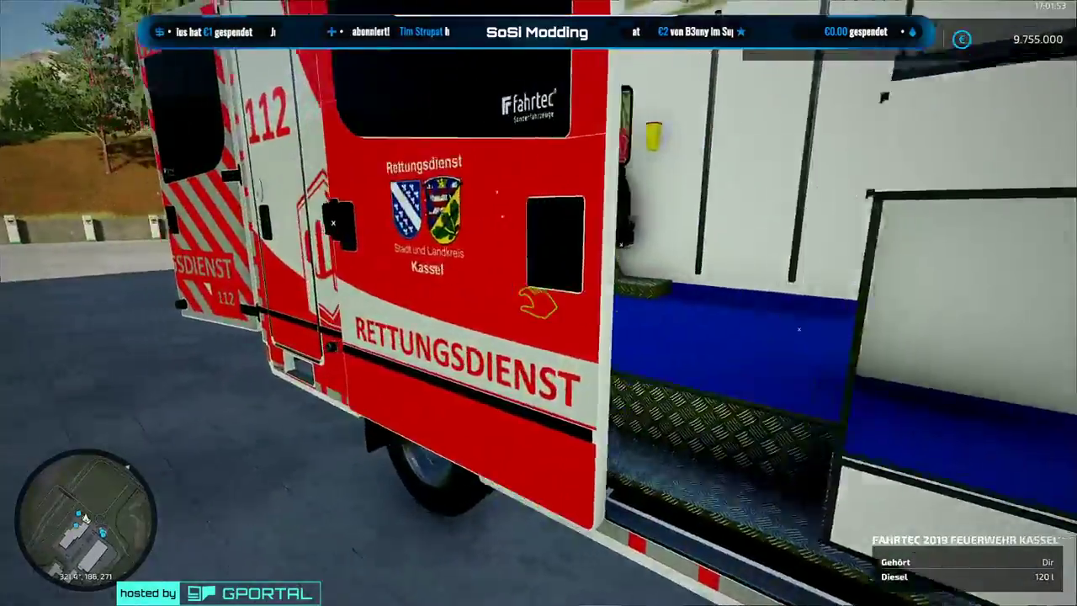
key(w)
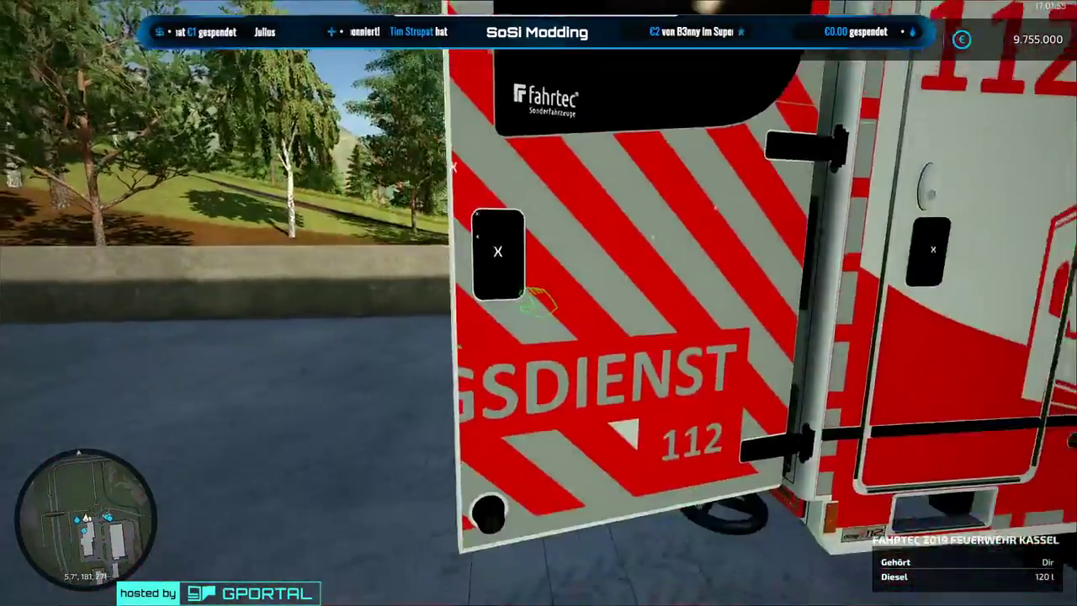
key(w)
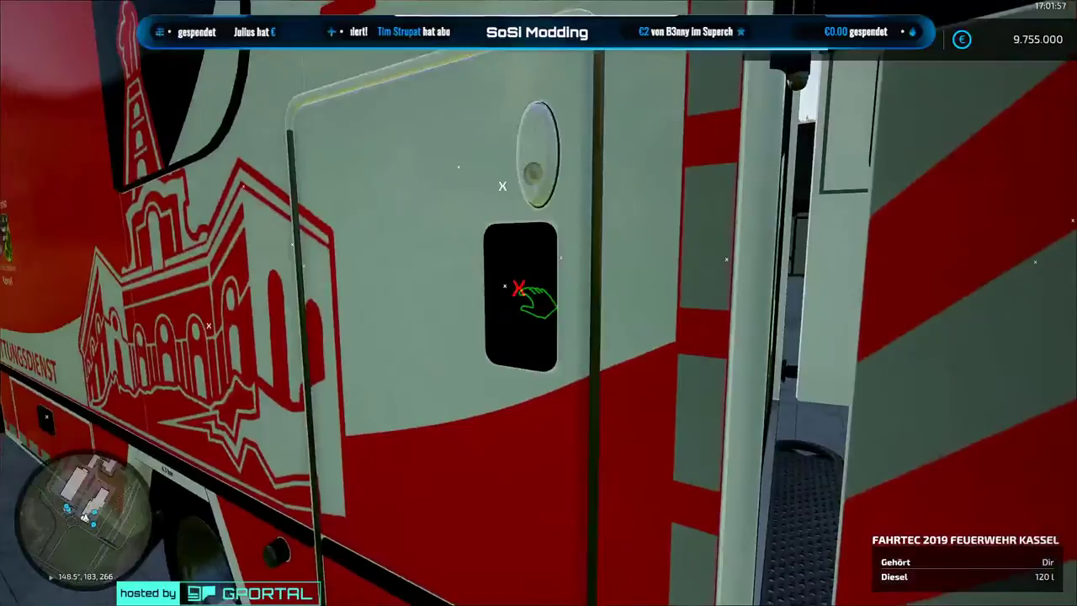
click(518, 288)
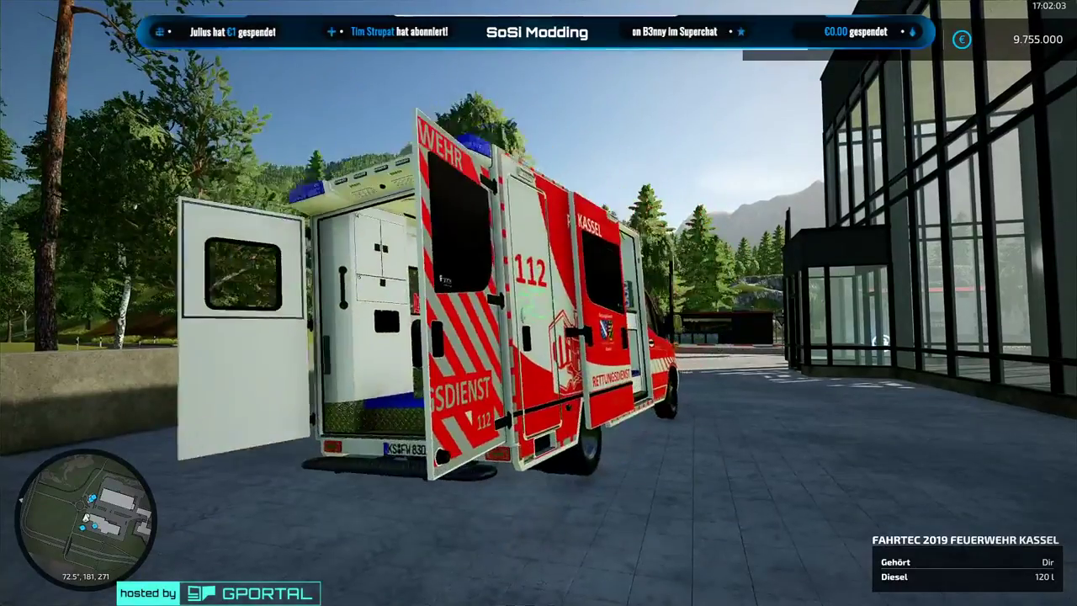
Step: Circle the ambulance's rear and re-enter the patient compartment toward the monitor case
key(w)
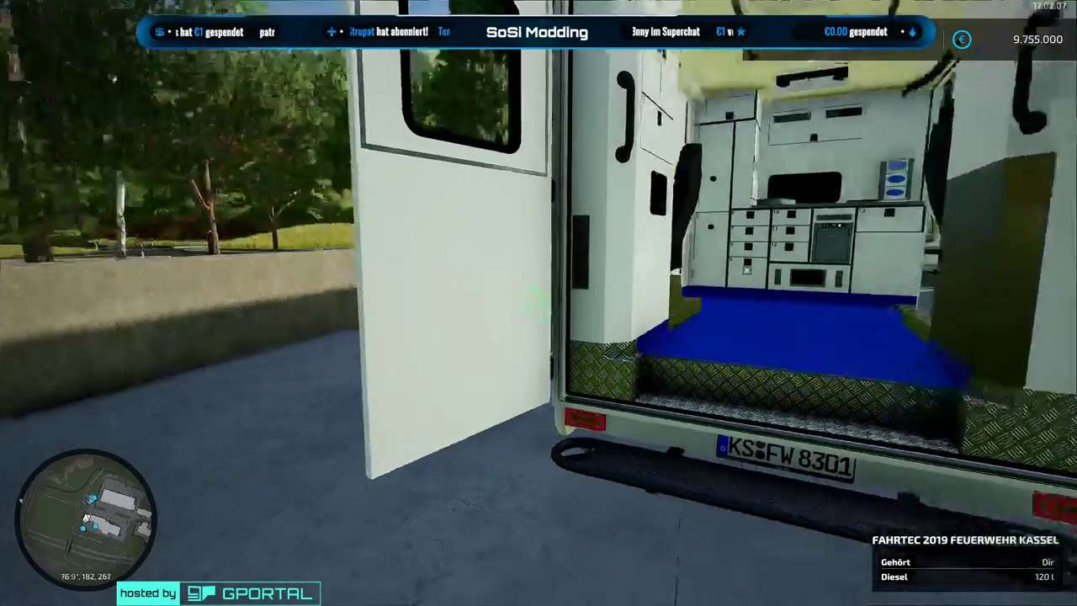
key(w)
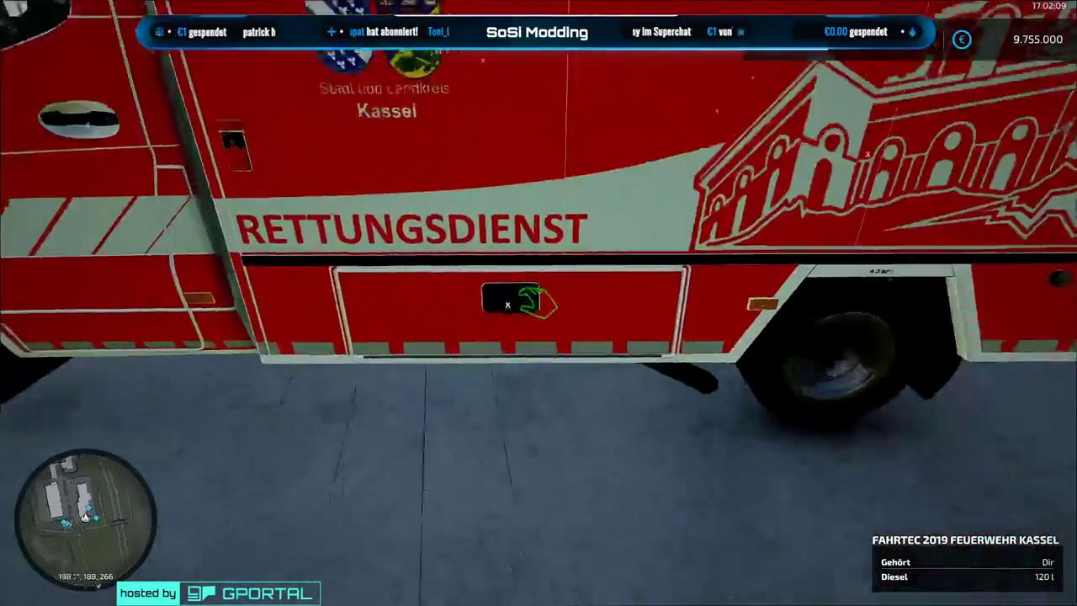
key(w)
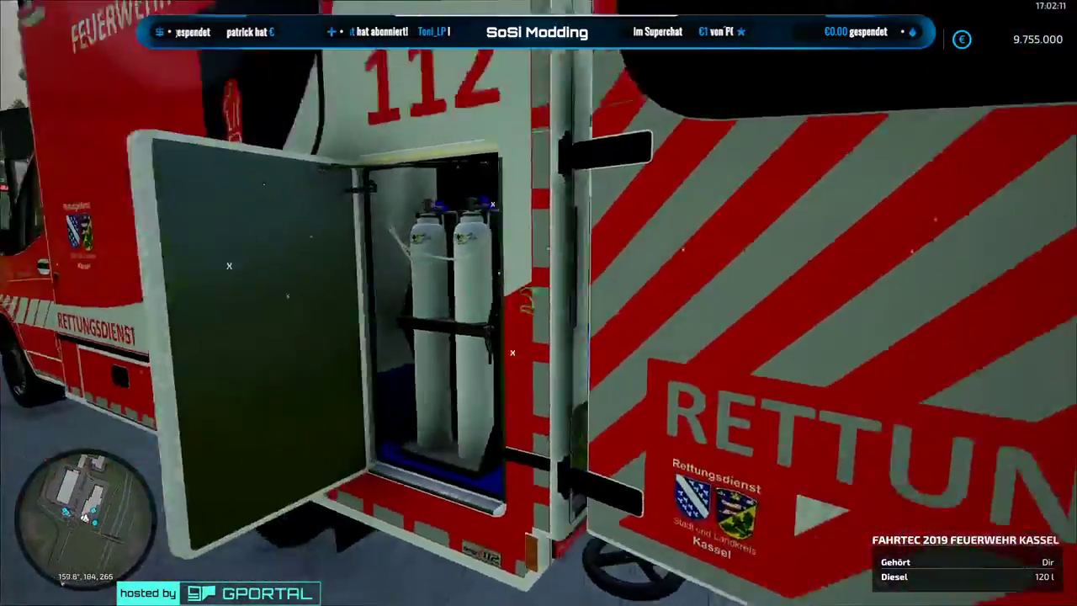
key(w)
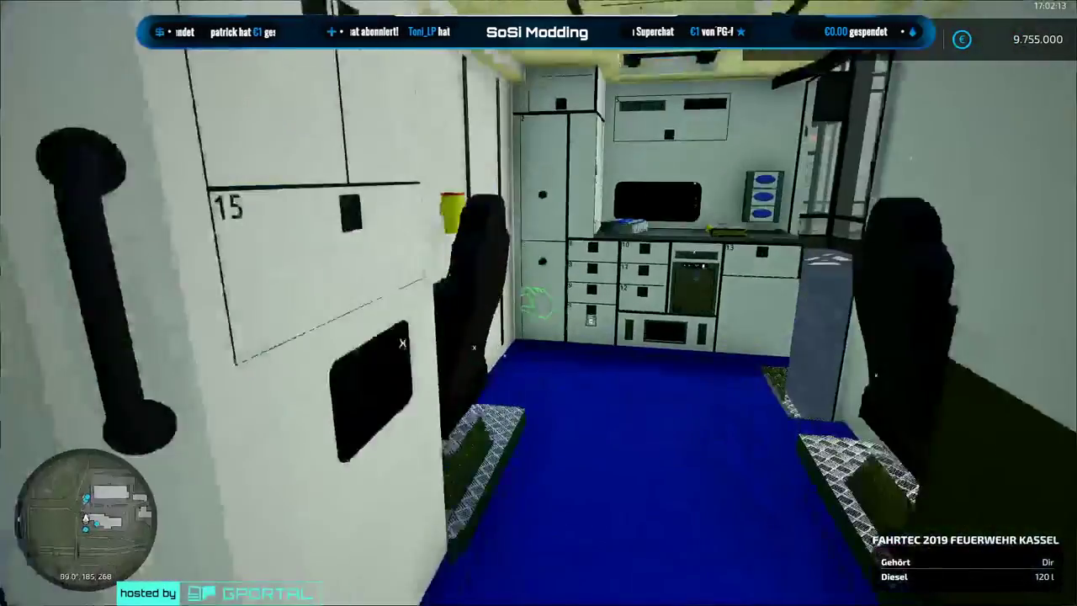
key(w)
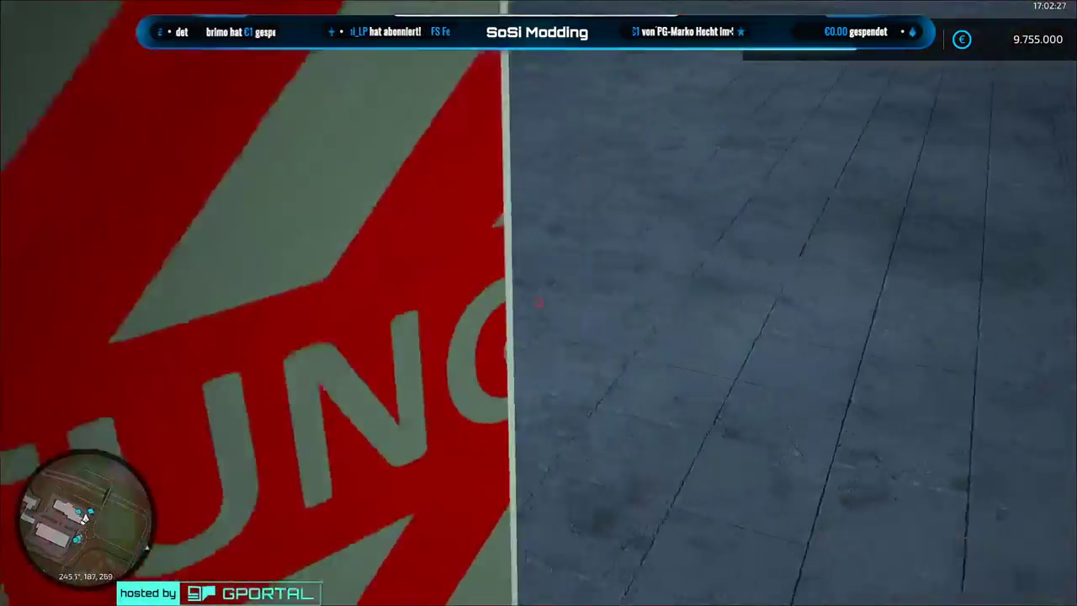
Step: Walk around the ambulance interior and flip the folded seat down
key(w)
key(s)
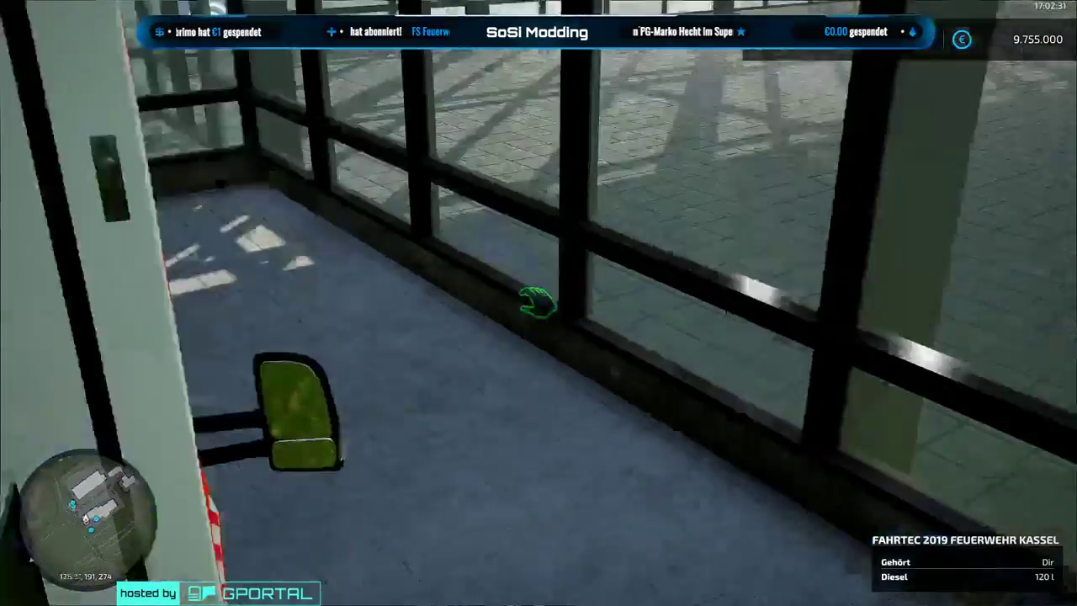
key(s)
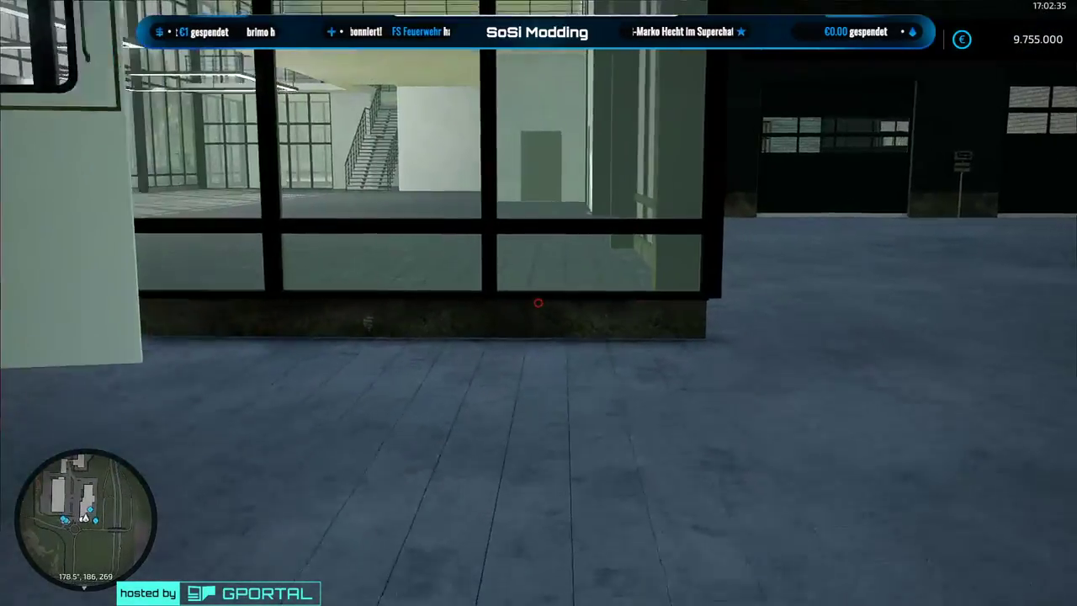
key(w)
key(w)
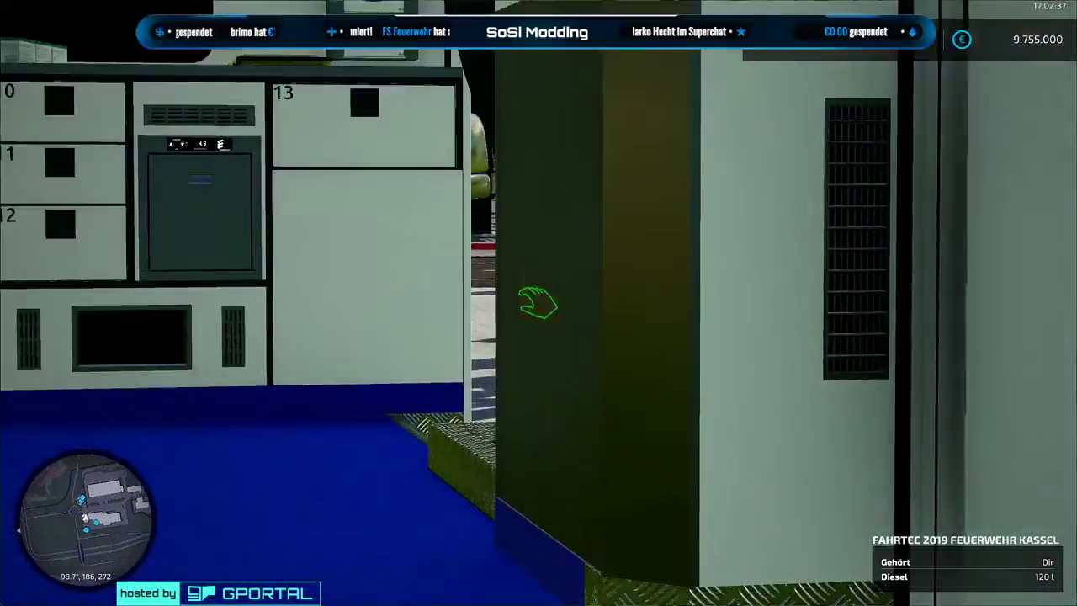
key(w)
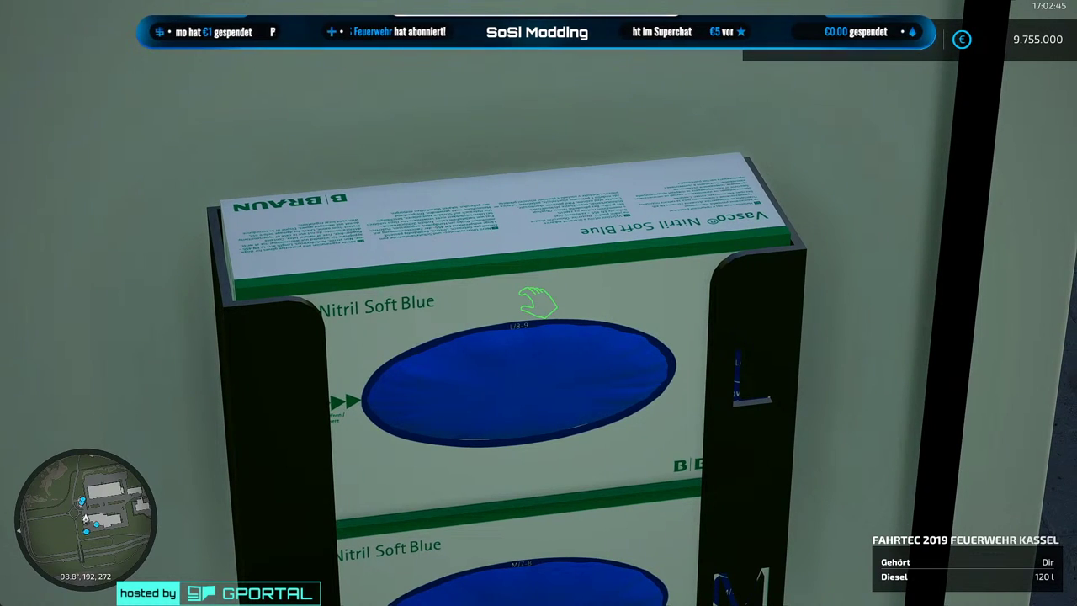
mouse_move(538, 301)
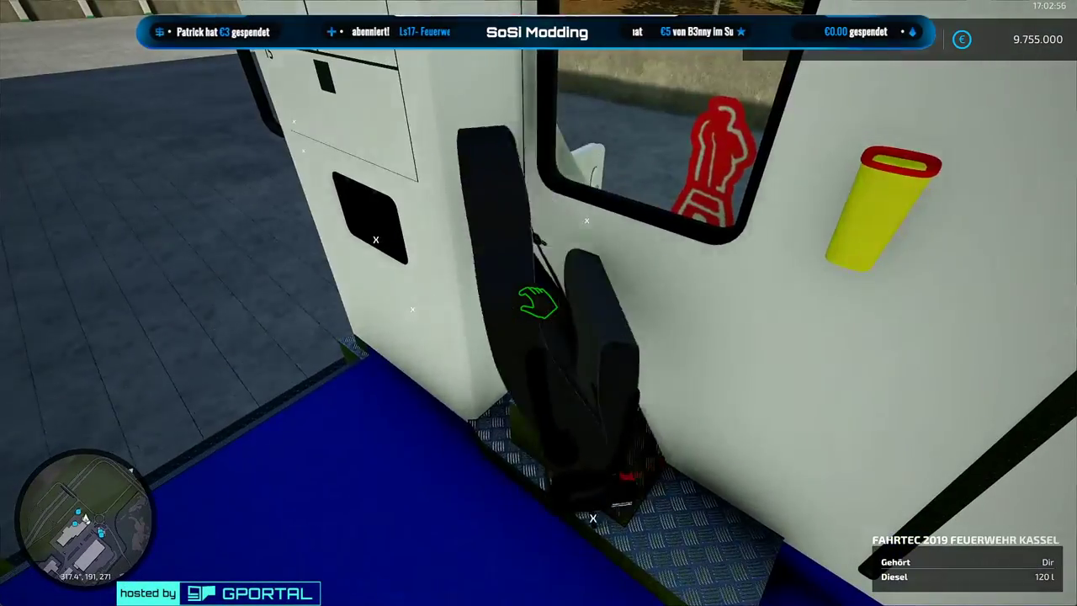
click(538, 303)
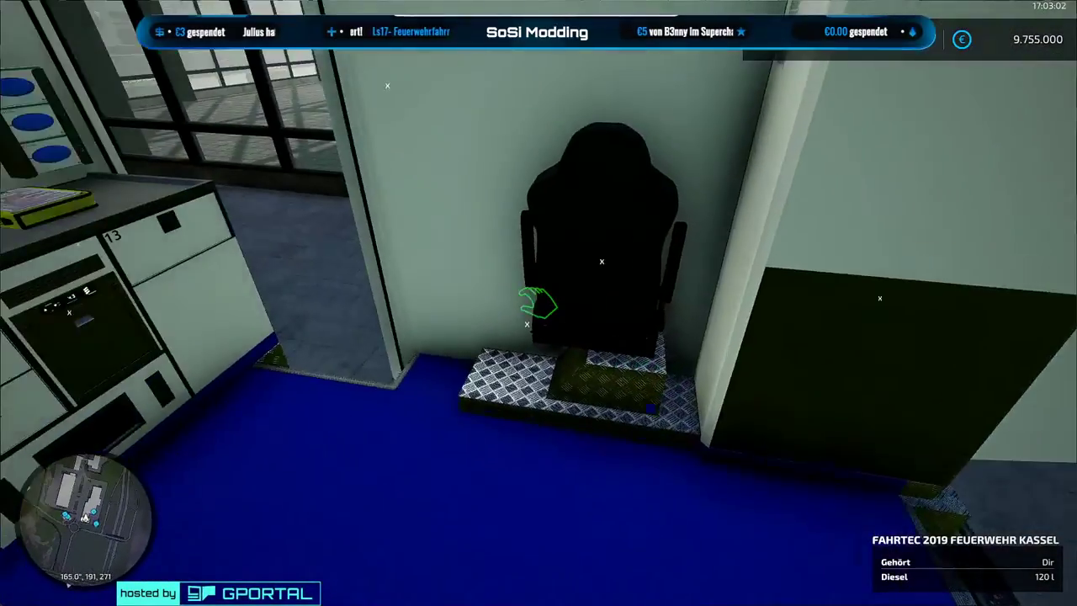
click(537, 303)
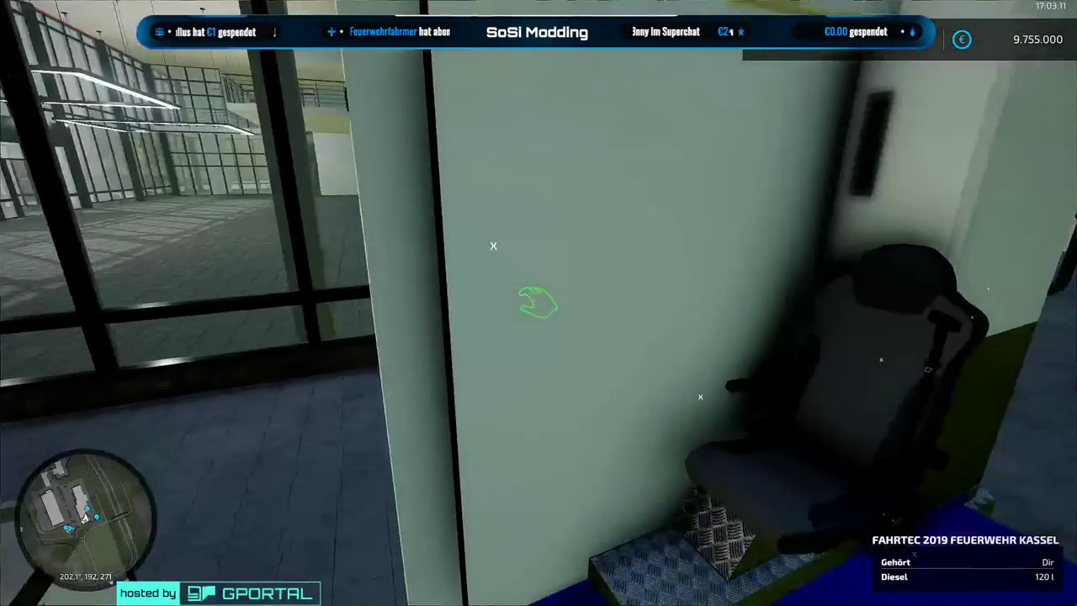
Step: Exit through the rear, slide the side door open and get back into the driver's seat
key(w)
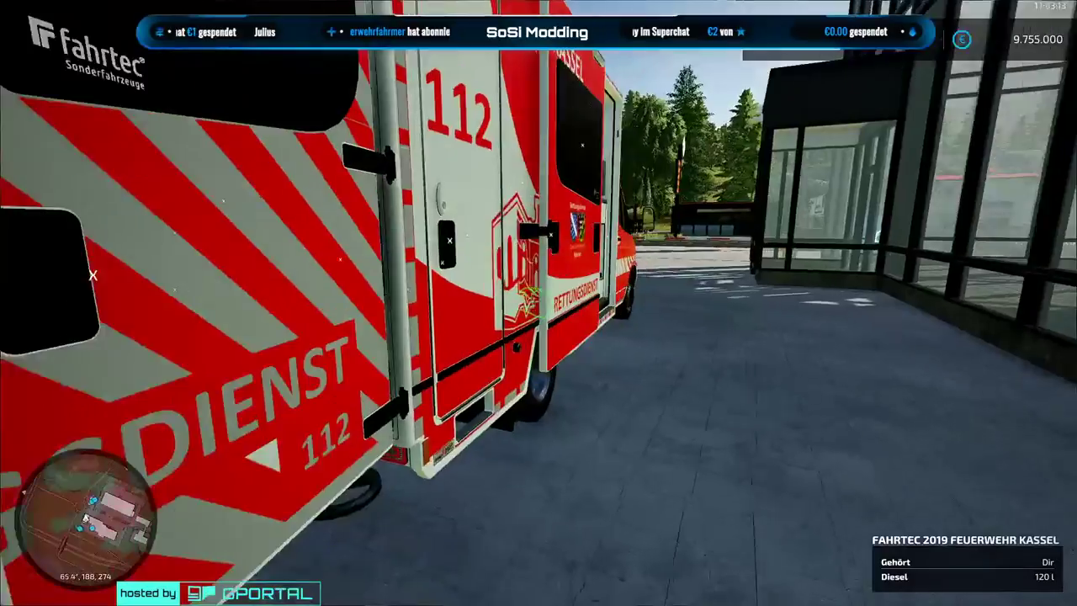
key(w)
click(539, 303)
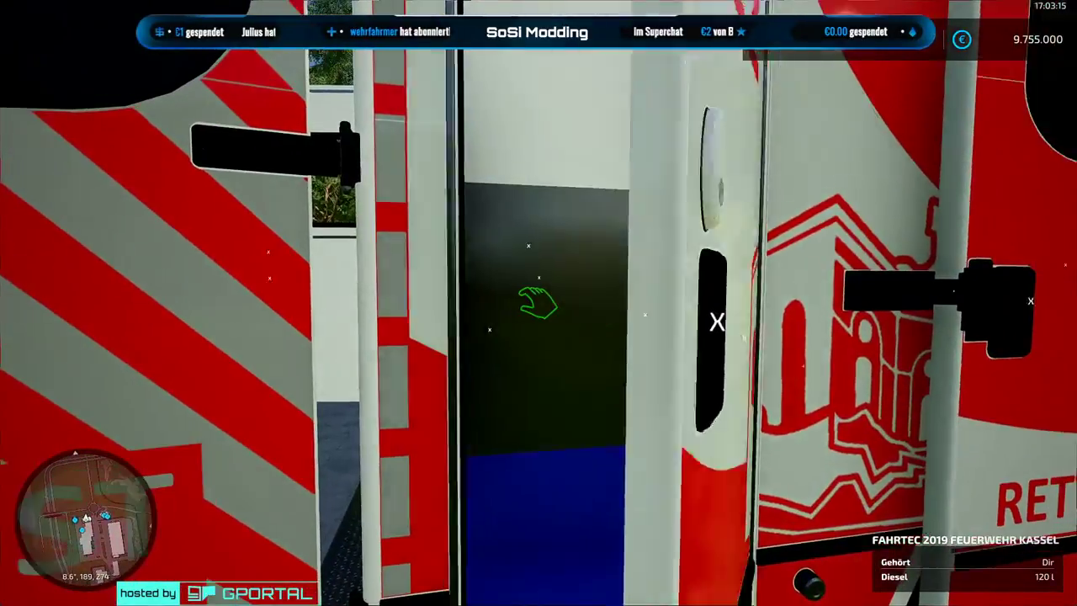
key(s)
mouse_move(539, 303)
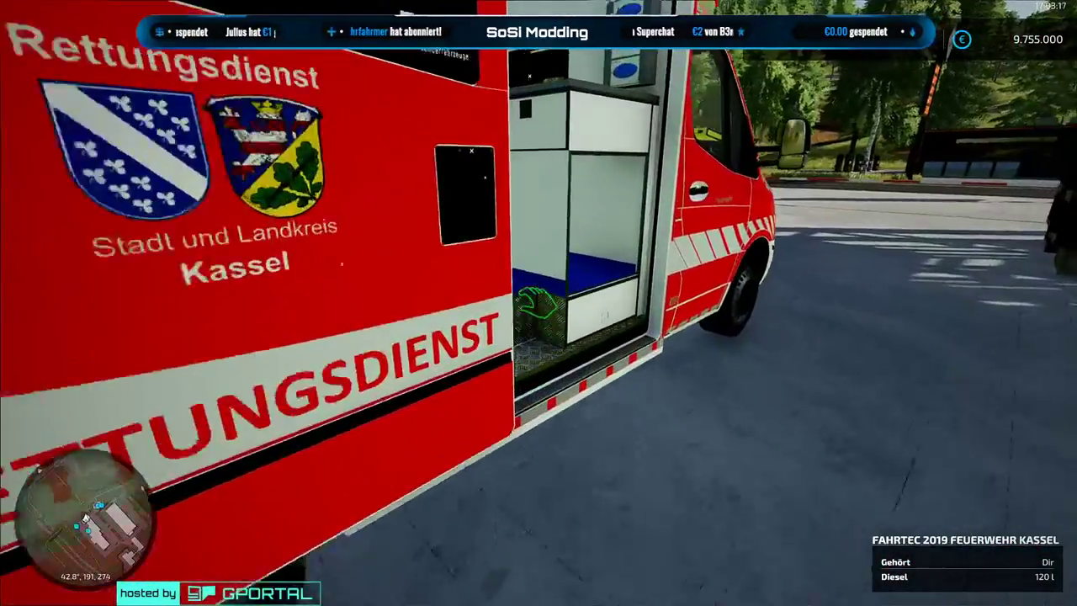
key(s)
key(e)
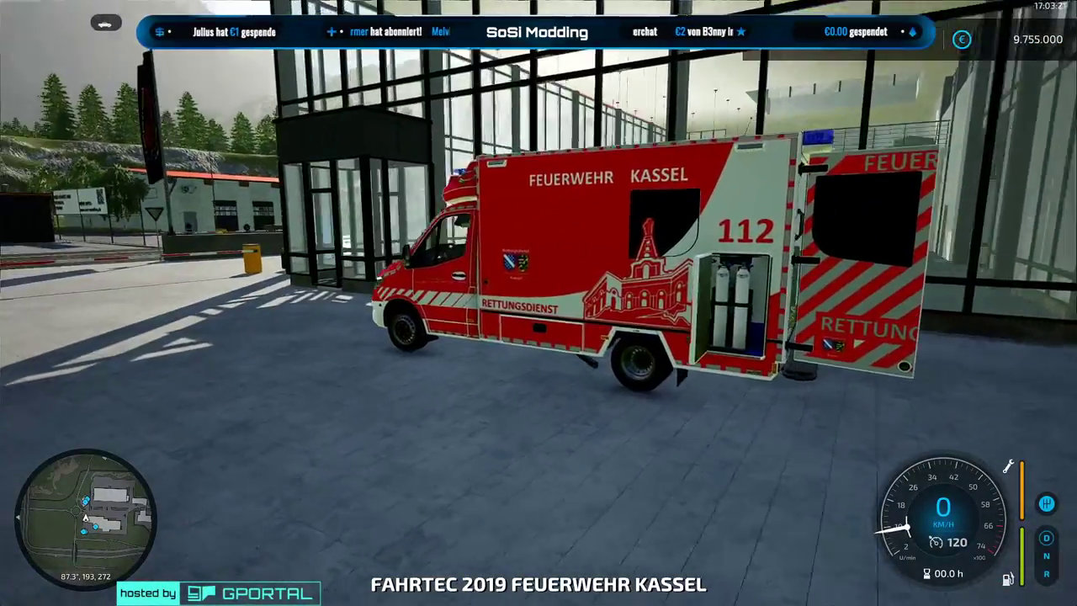
Step: Get out of the ambulance and back in, drive it a short way forward, and brake to a stop
key(e)
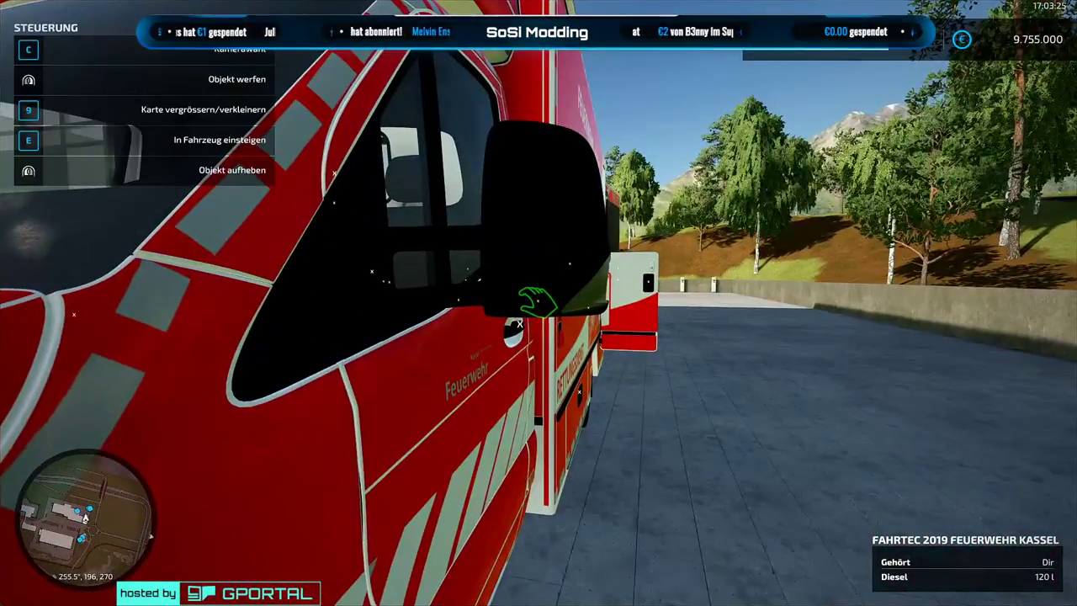
key(e)
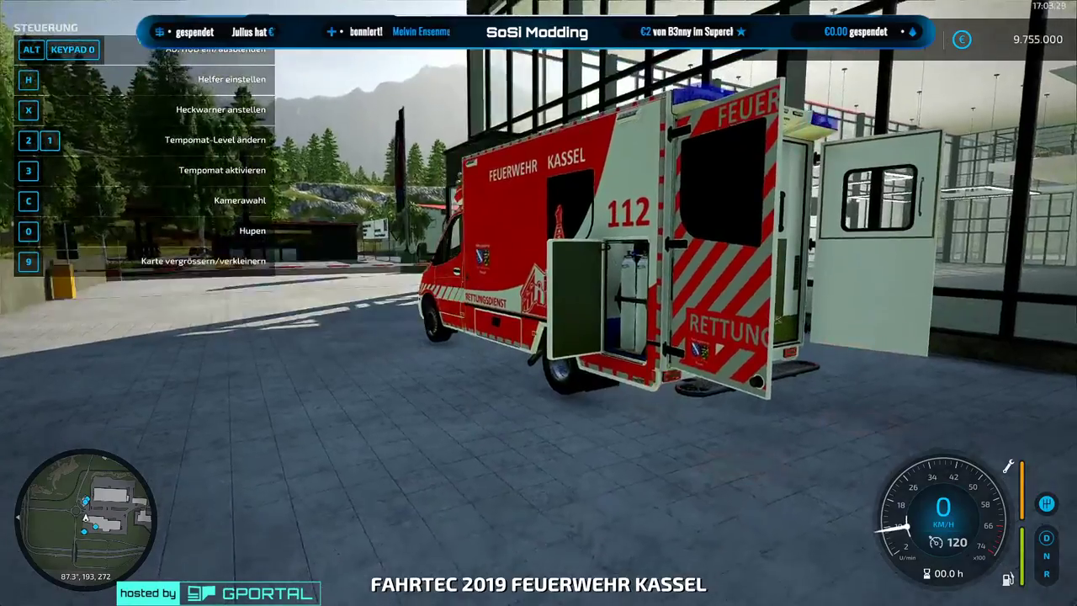
key(w)
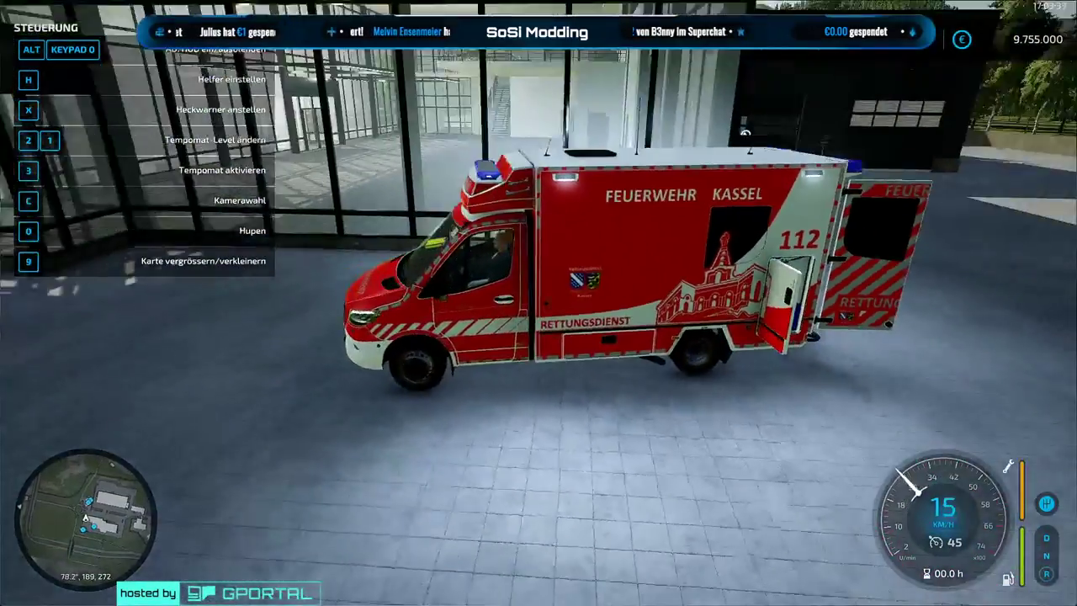
key(F1)
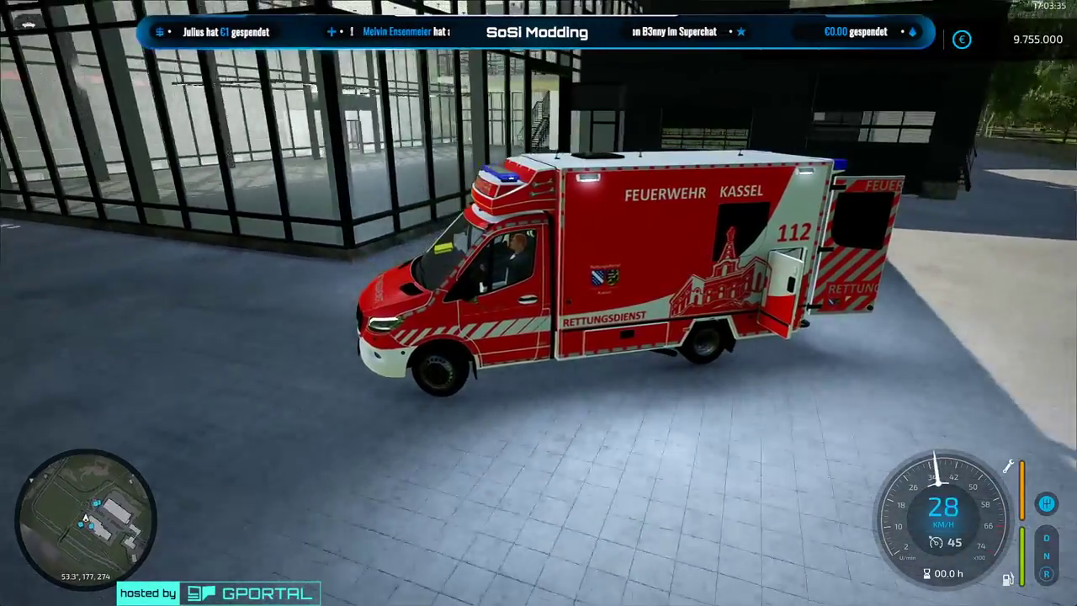
key(s)
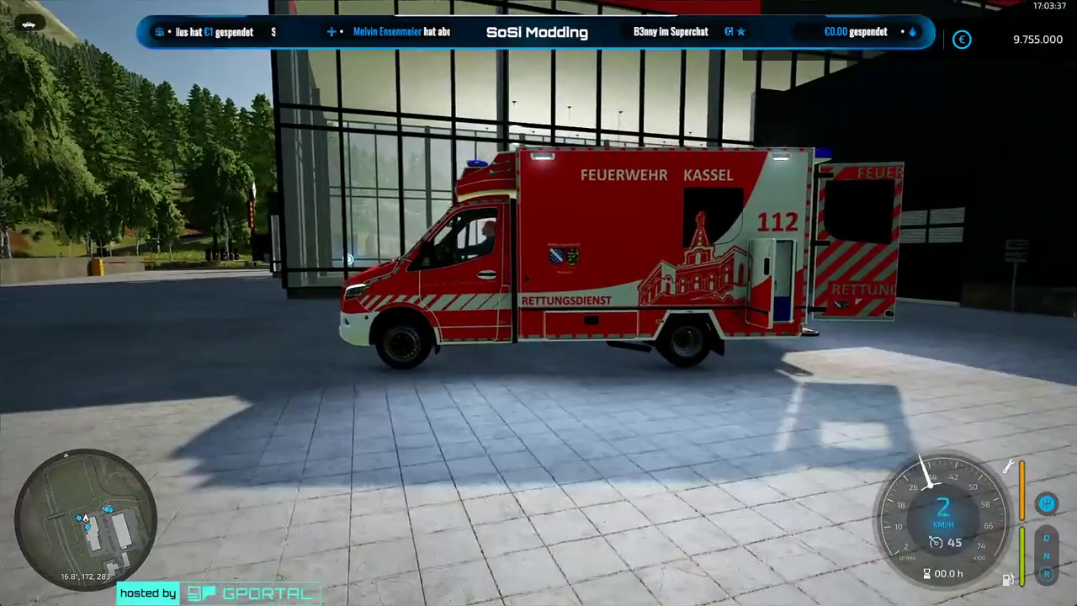
Step: Leave the parked ambulance and sell the owned Fahrtec 2019 Feuerwehr Kassel in the shop
key(e)
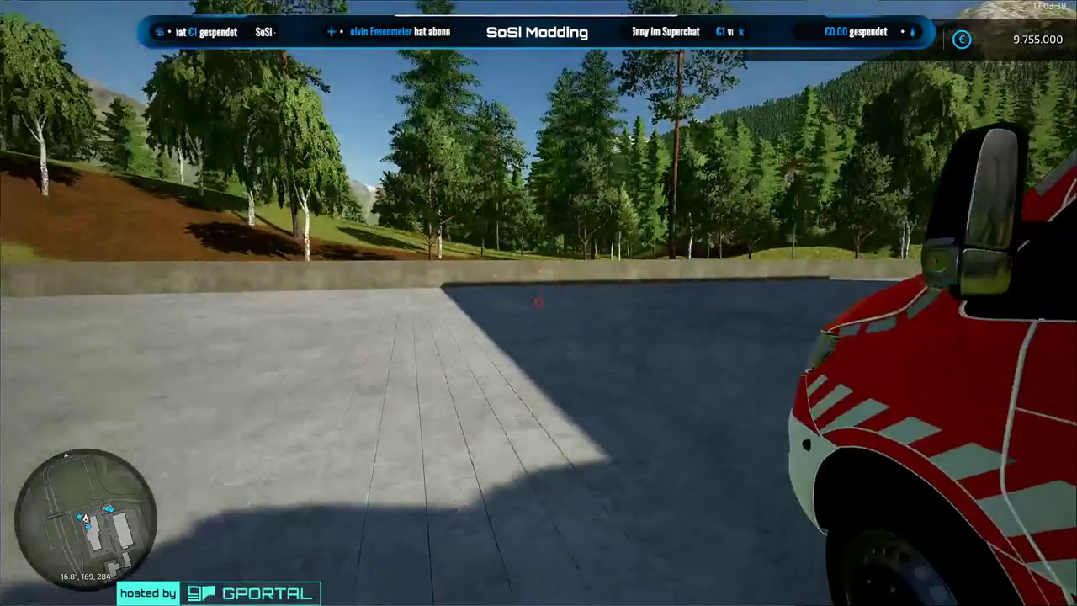
key(p)
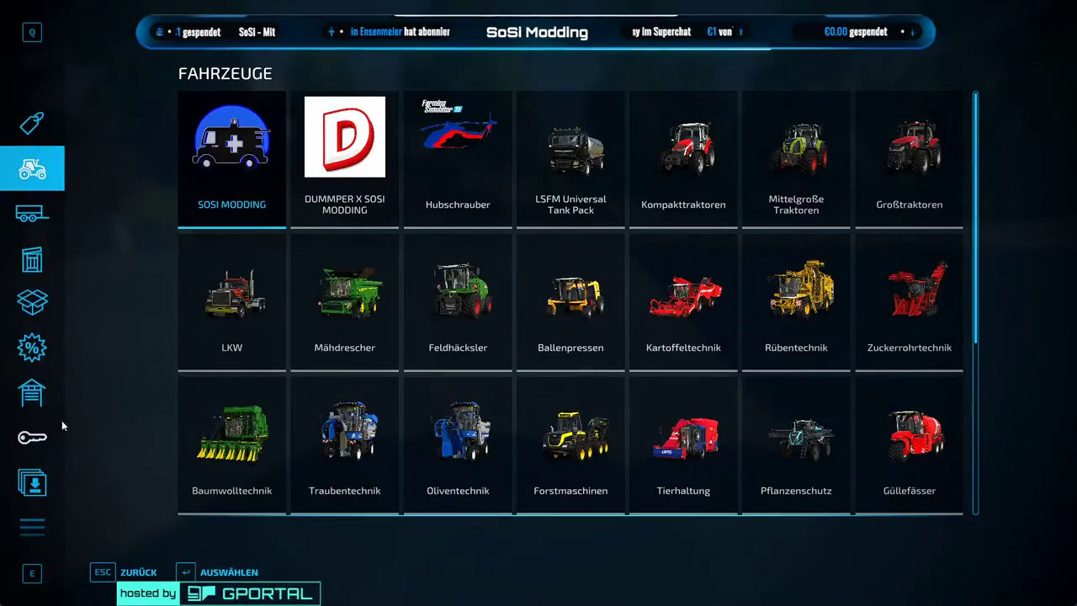
click(268, 186)
click(268, 186)
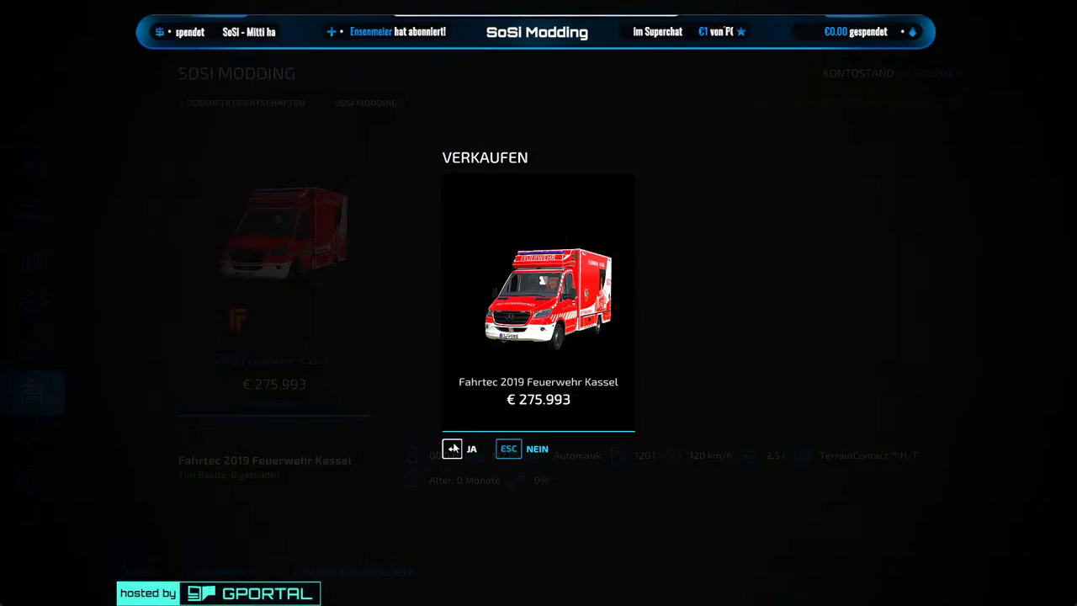
click(389, 385)
Step: Open the BMW X3 2018 from SOSI MODDING and preview another design livery
click(32, 167)
click(225, 159)
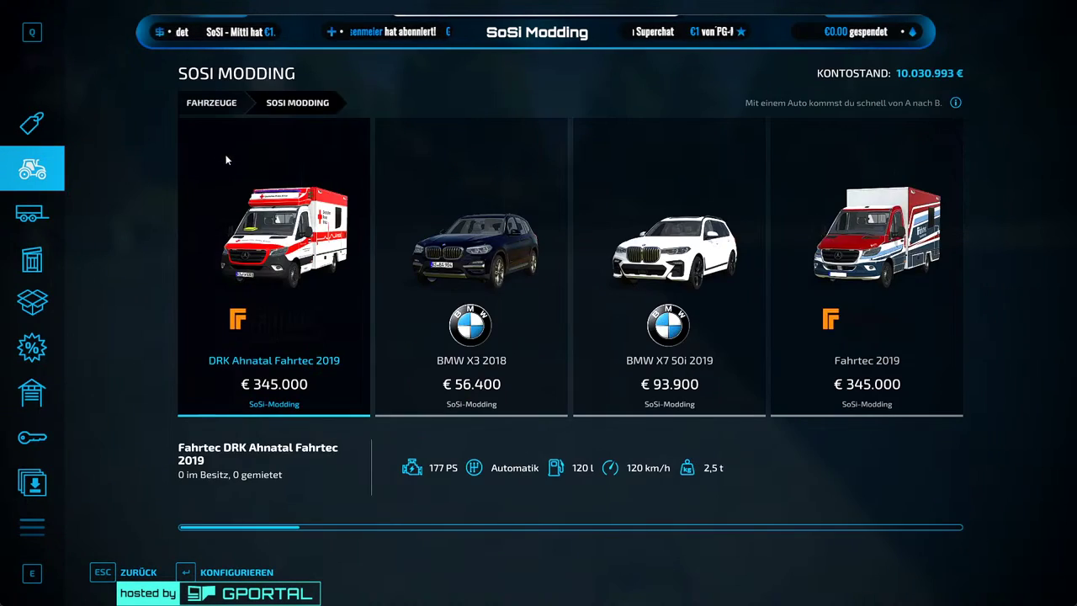
double_click(472, 259)
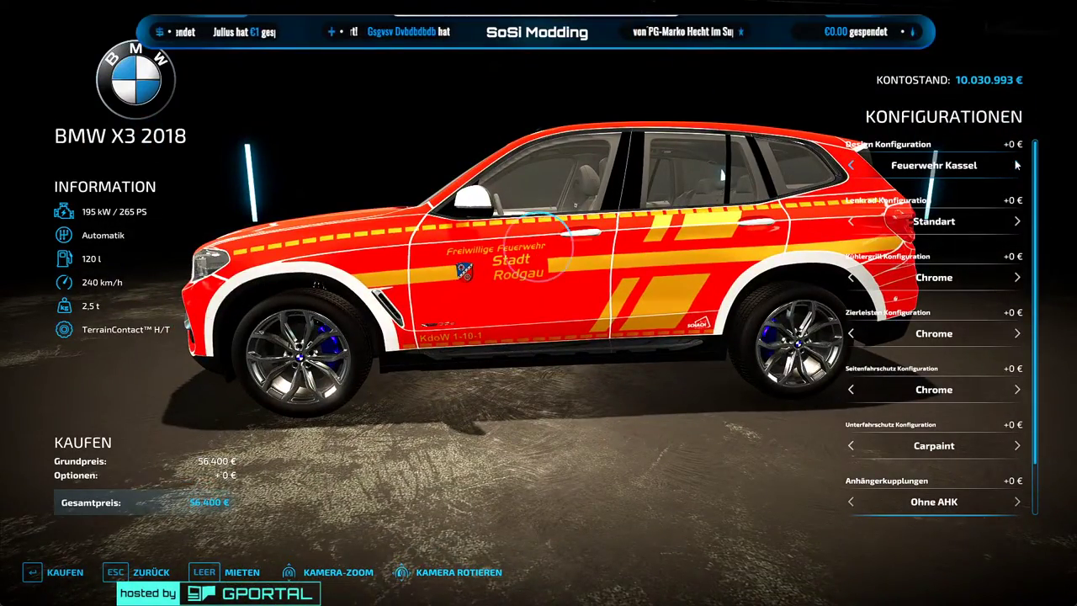
click(1016, 165)
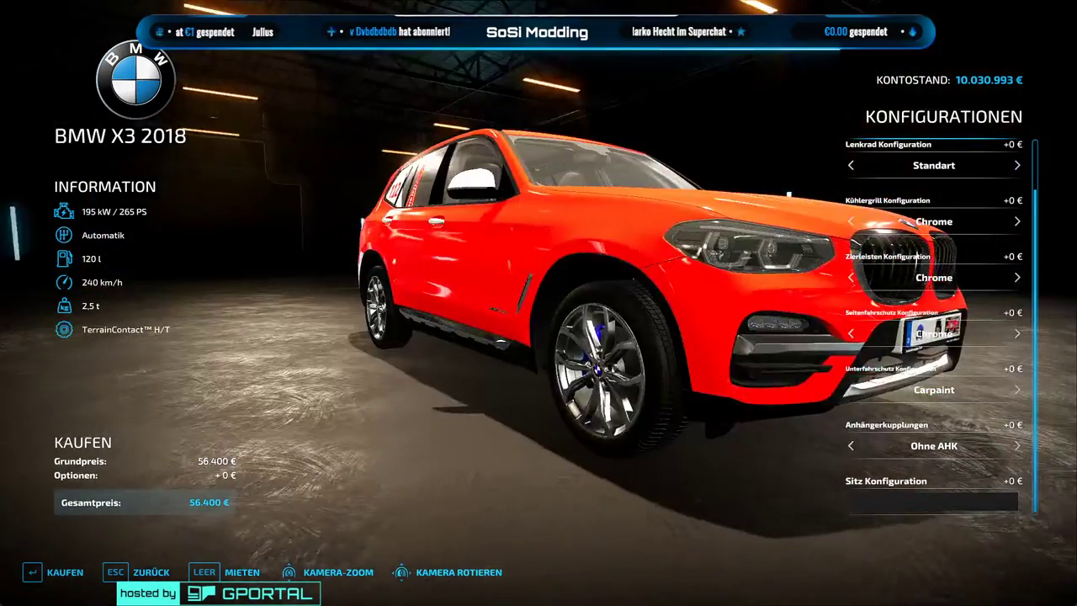
Step: Buy the BMW X7 50i 2019 for 94.150 € and get into it
key(Escape)
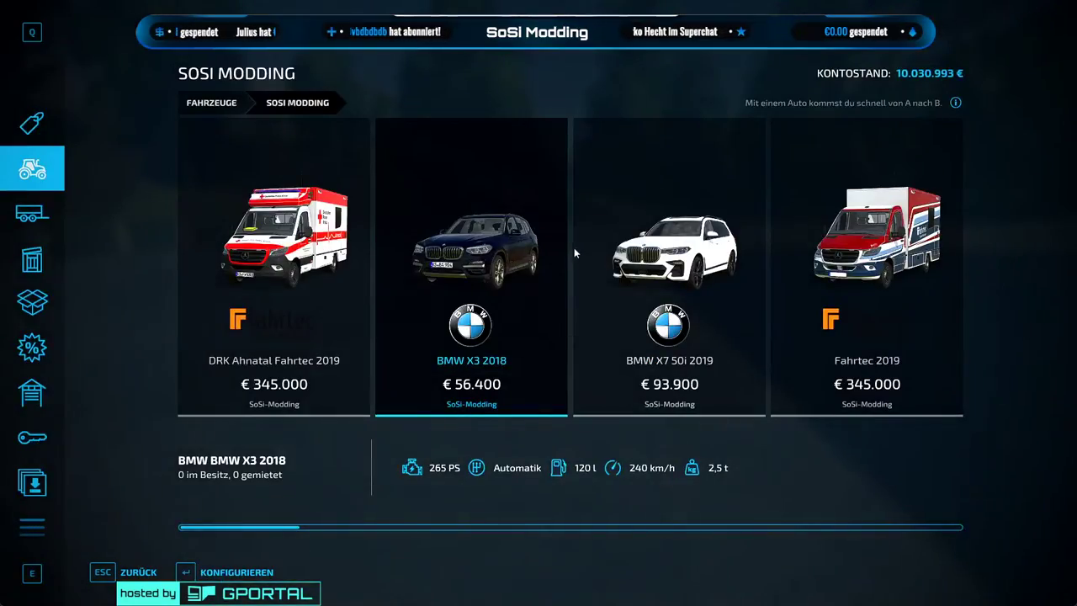
click(680, 288)
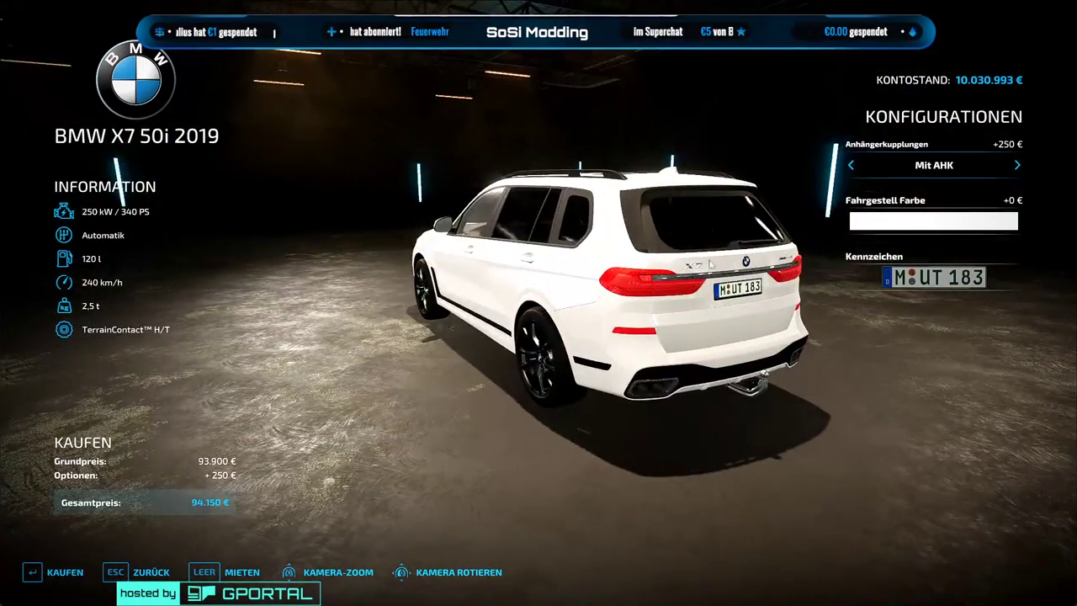
right_drag(928, 306, 928, 306)
key(Return)
key(Return)
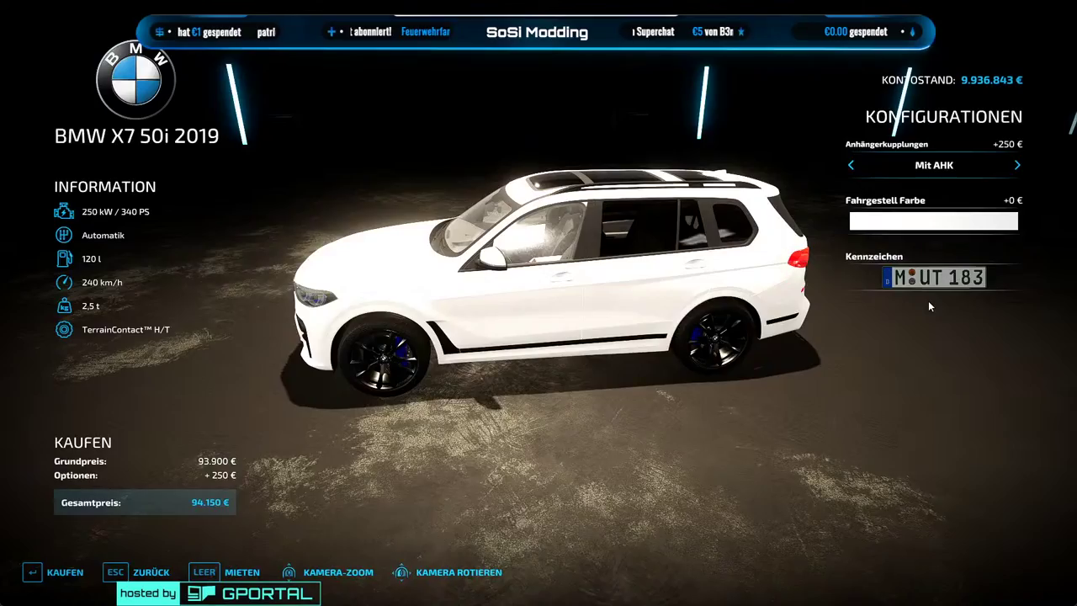
key(Escape)
key(Tab)
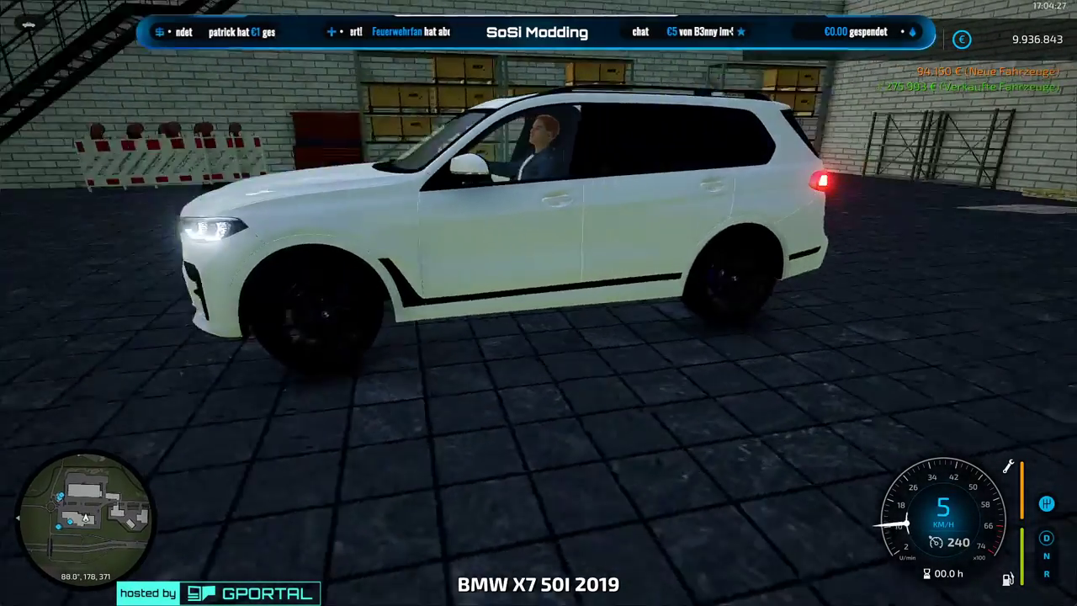
Step: Buy the Böckmann KK 3018/27 H Polizei trailer from Diverses for 12.000 €, then drive forward
key(p)
key(e)
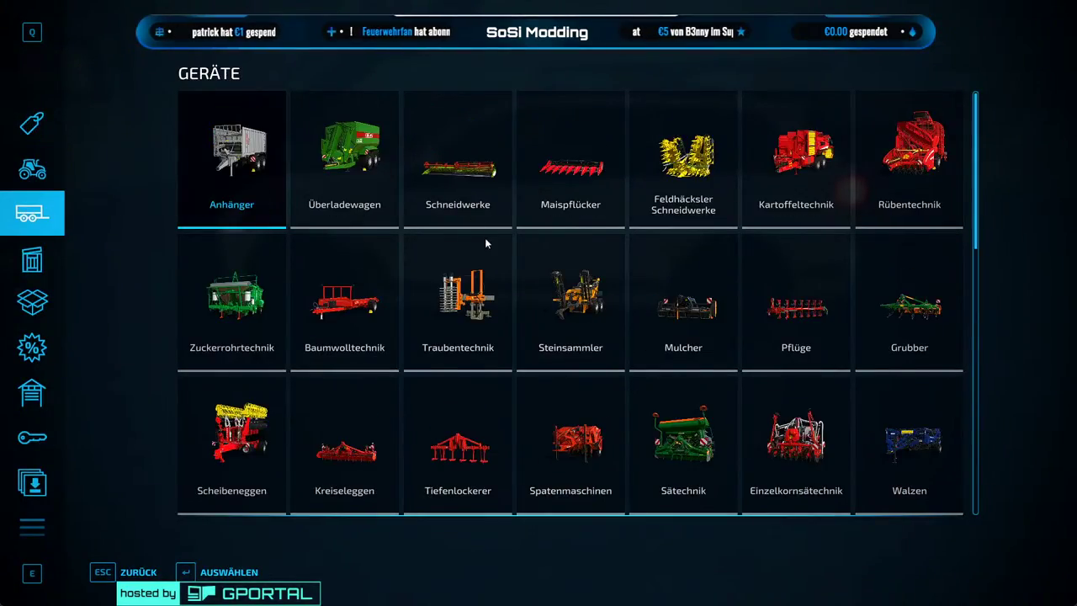
scroll(624, 410, down, 5)
click(480, 472)
scroll(485, 311, down, 3)
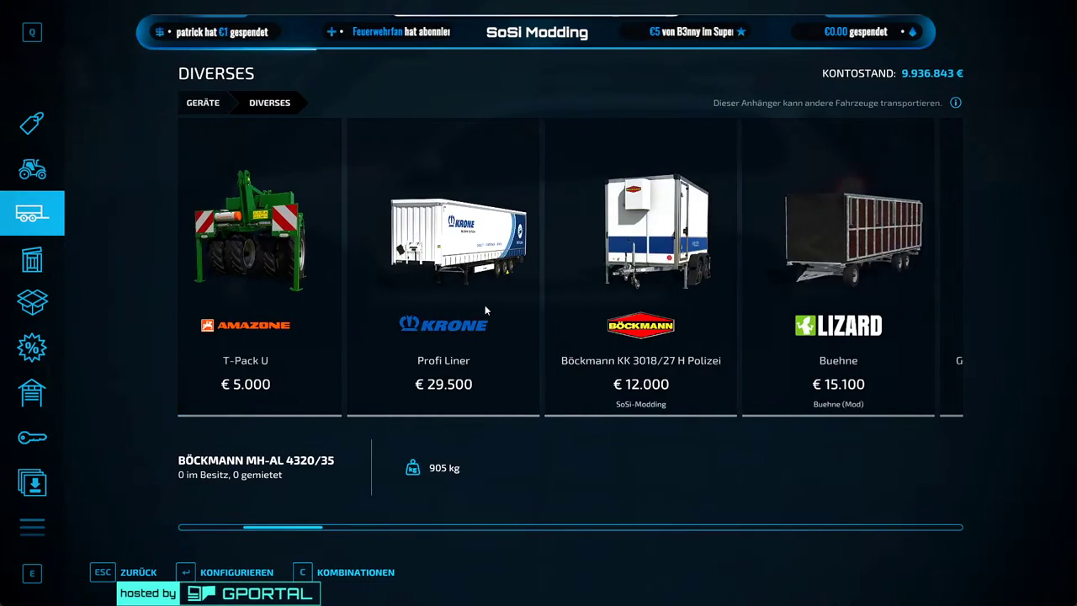
double_click(611, 299)
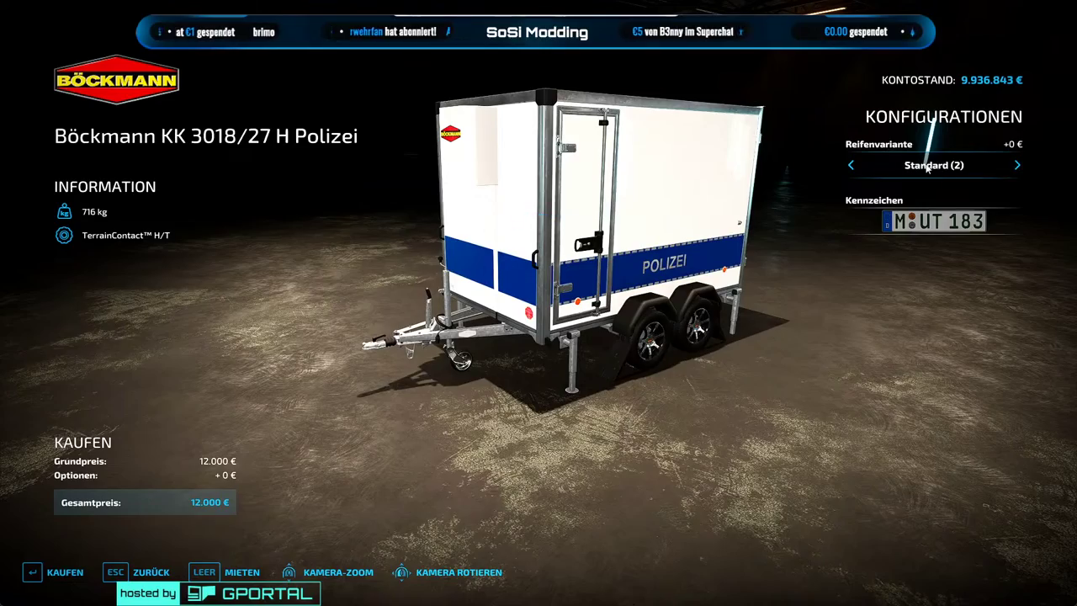
key(Return)
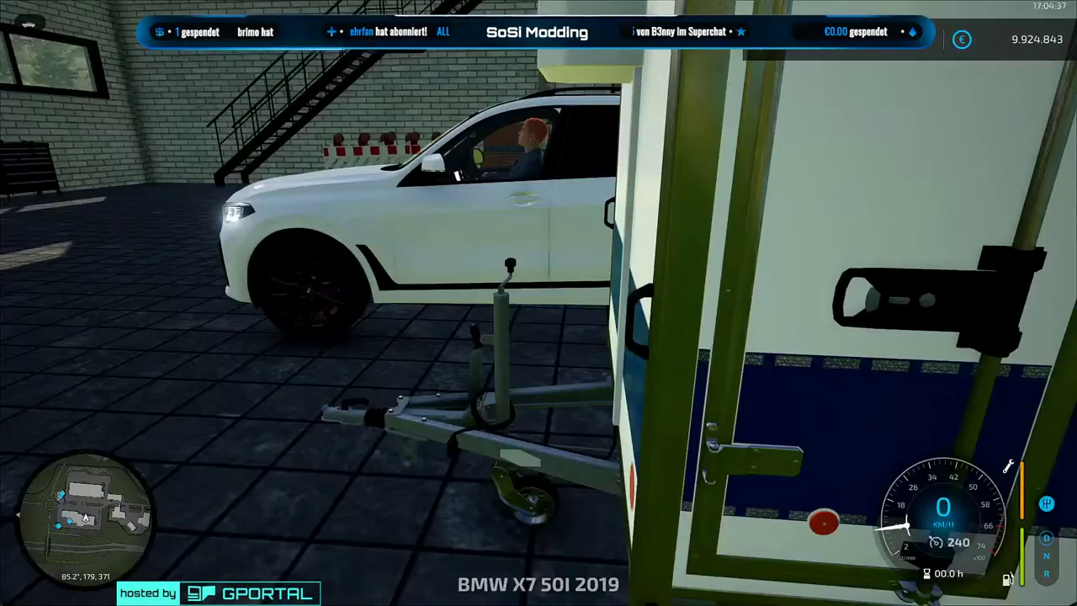
key(w)
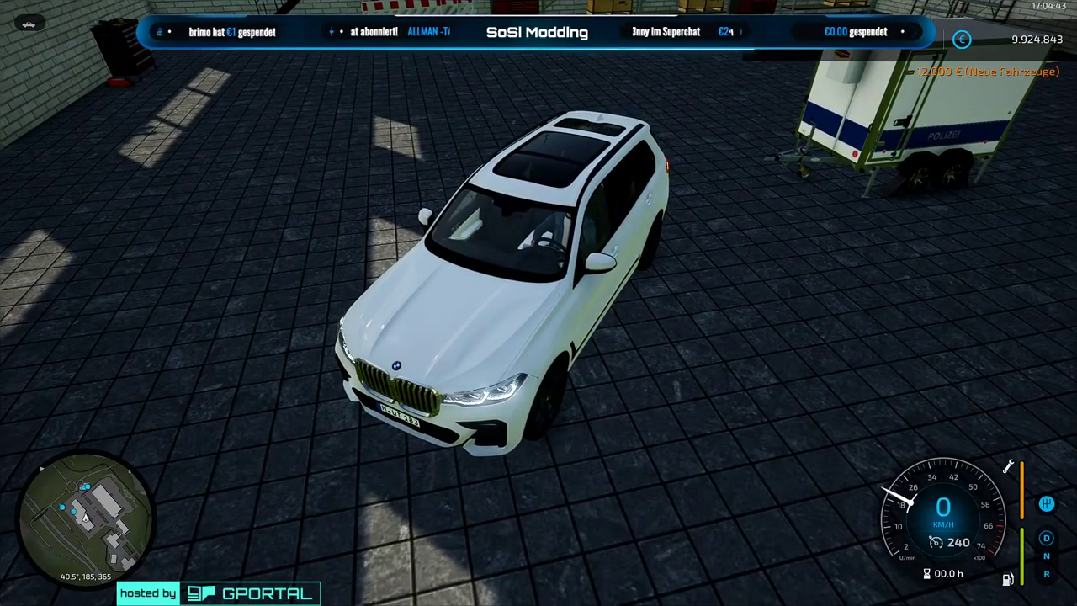
Step: Hitch the Polizei trailer to the BMW X7, then browse the SOSI MODDING vehicle list
key(s)
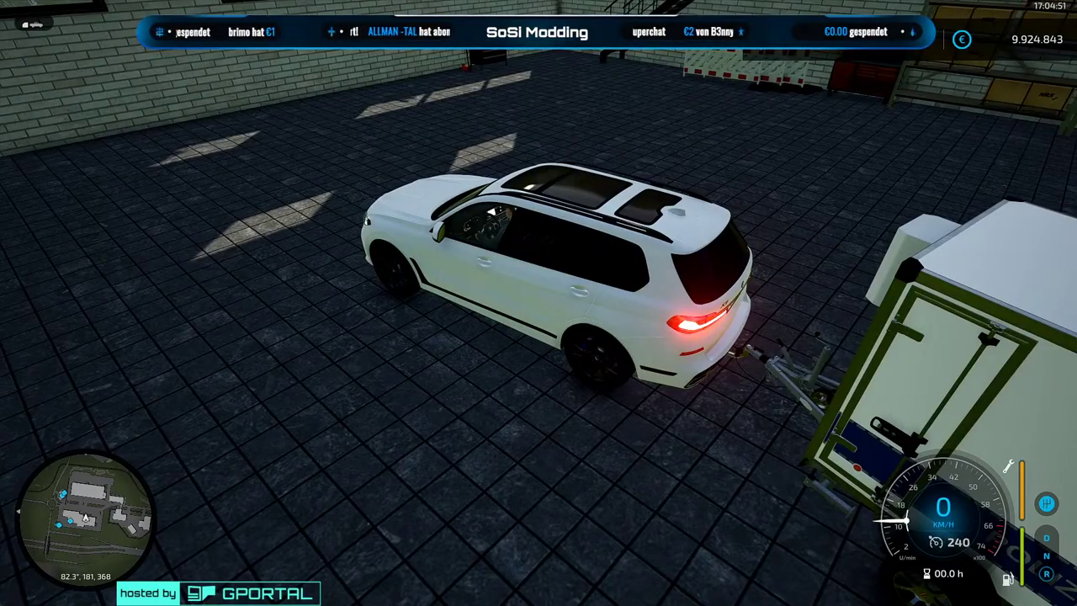
key(w)
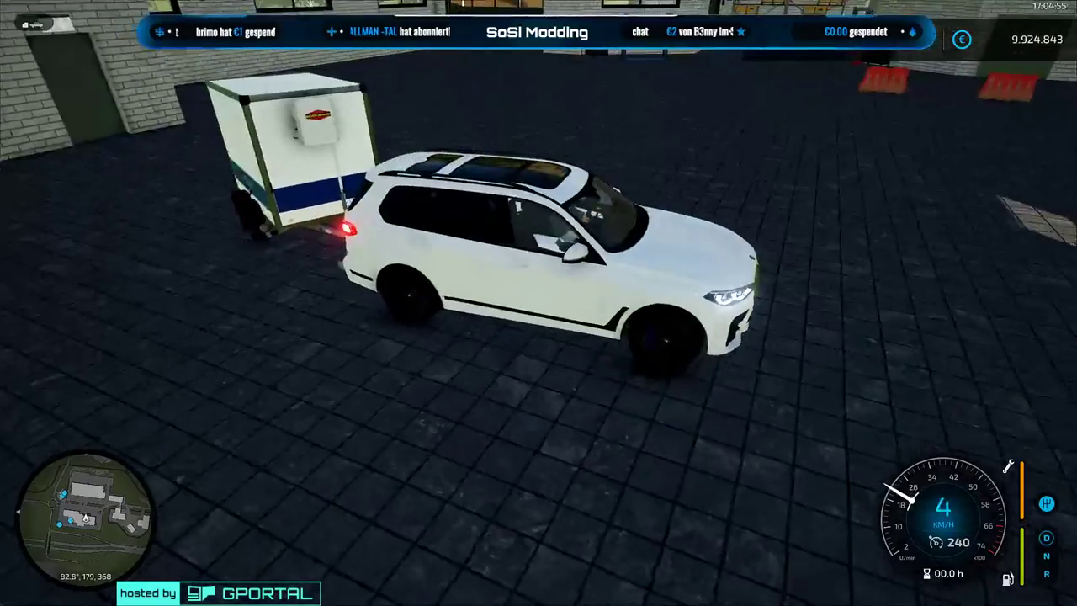
key(p)
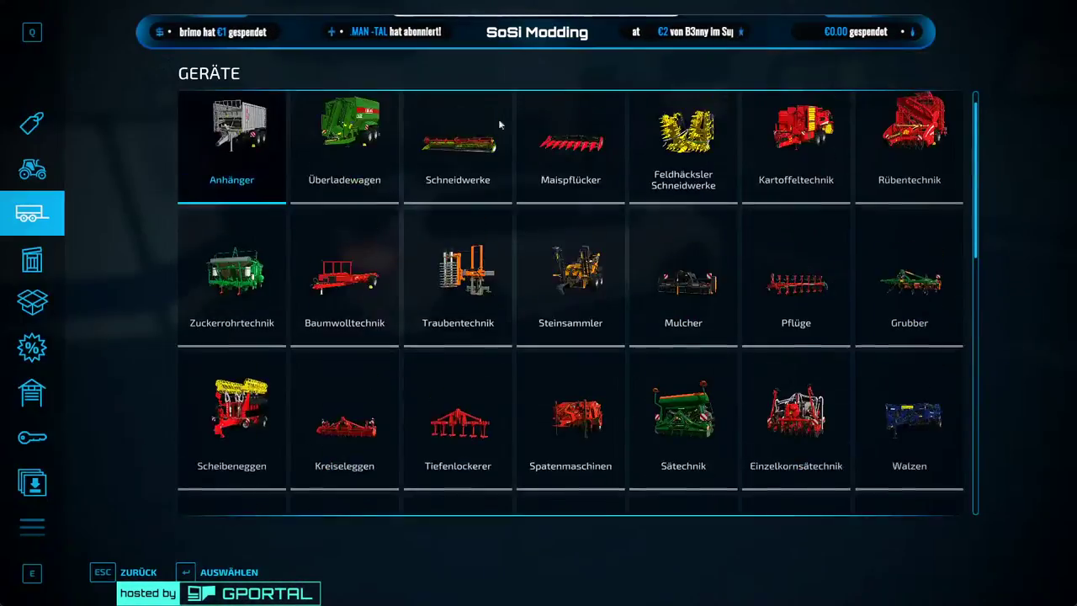
click(51, 166)
click(217, 166)
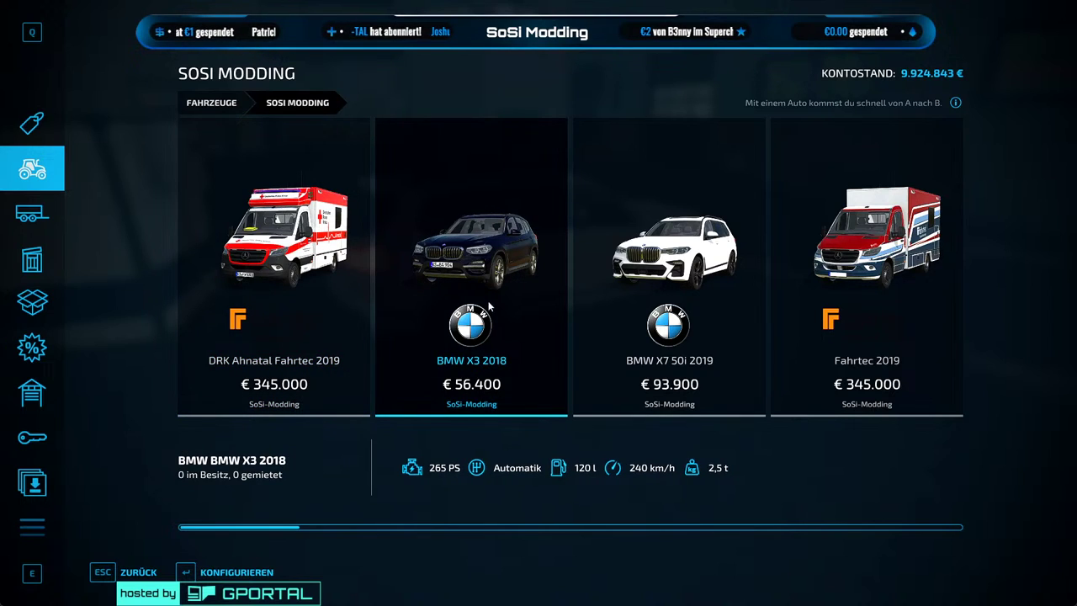
scroll(206, 270, down, 1)
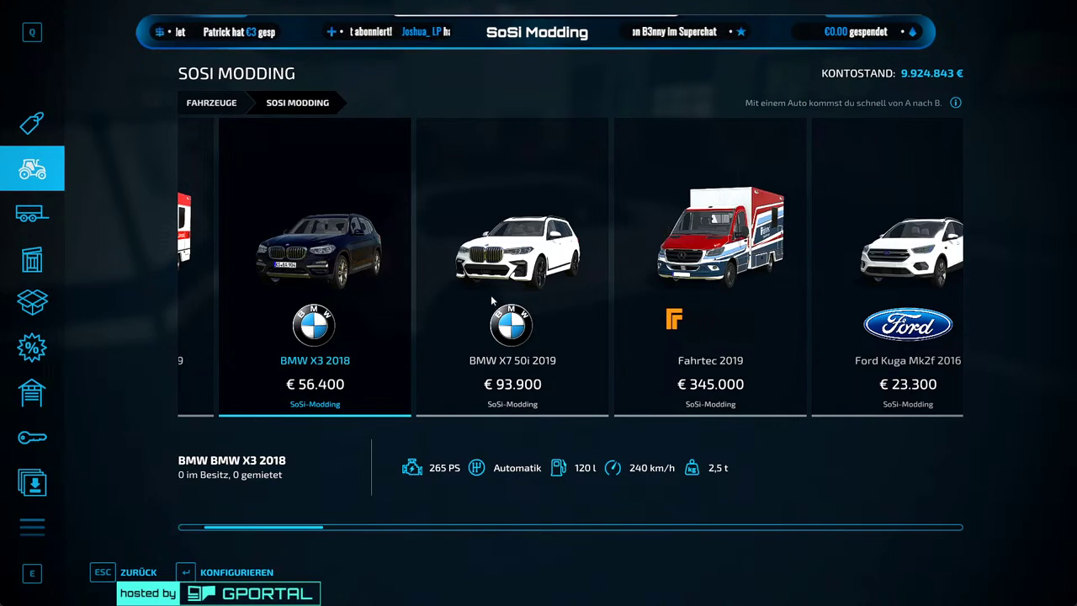
key(Escape)
key(Escape)
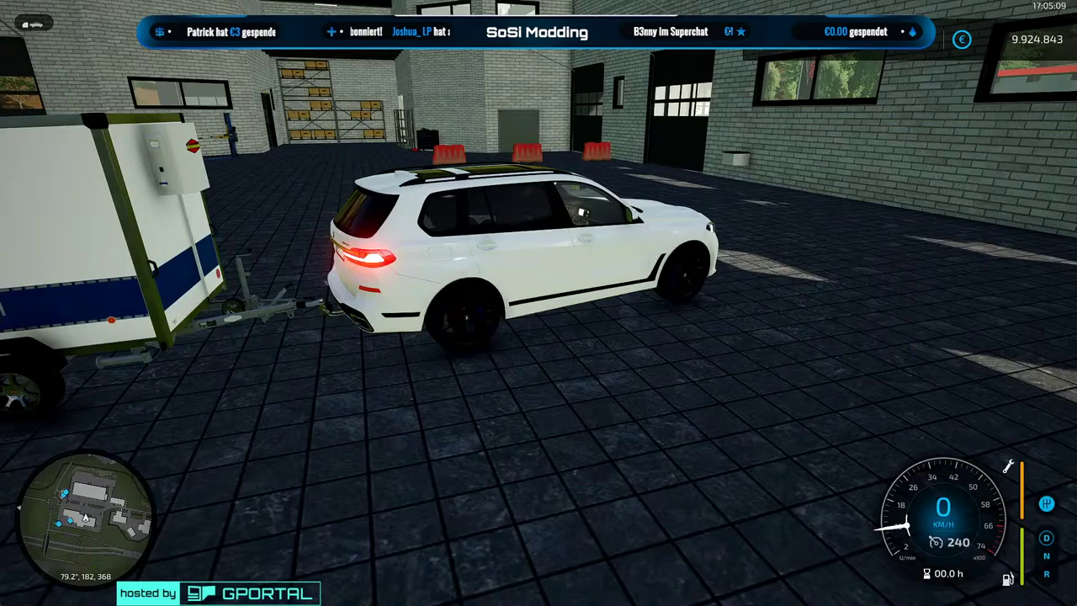
Step: Drive the X7 with trailer out of the hall into the yard and switch to cockpit view
key(w)
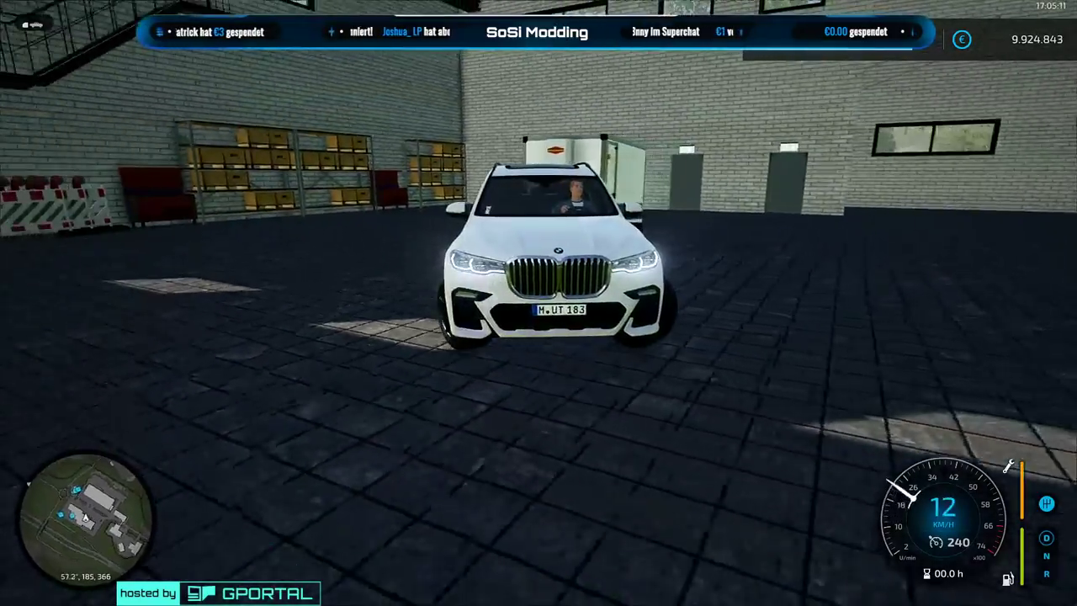
key(a)
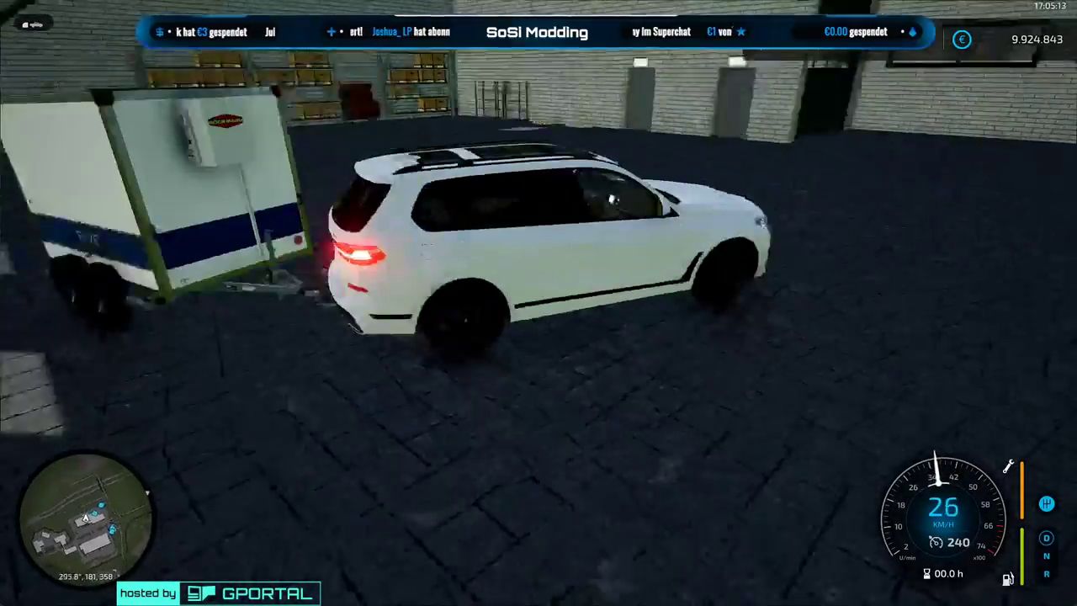
key(F1)
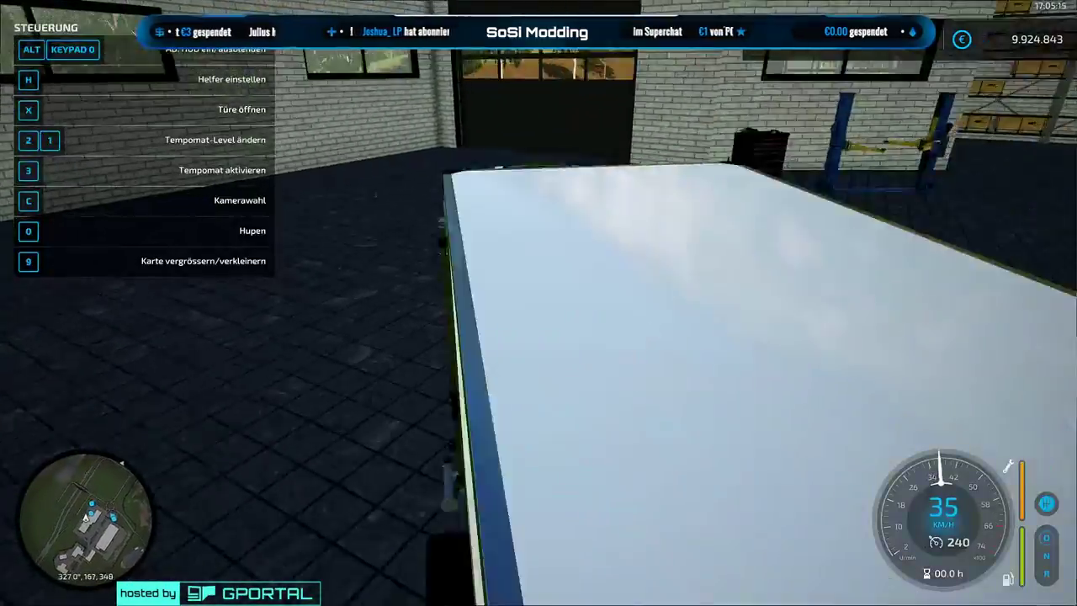
key(F1)
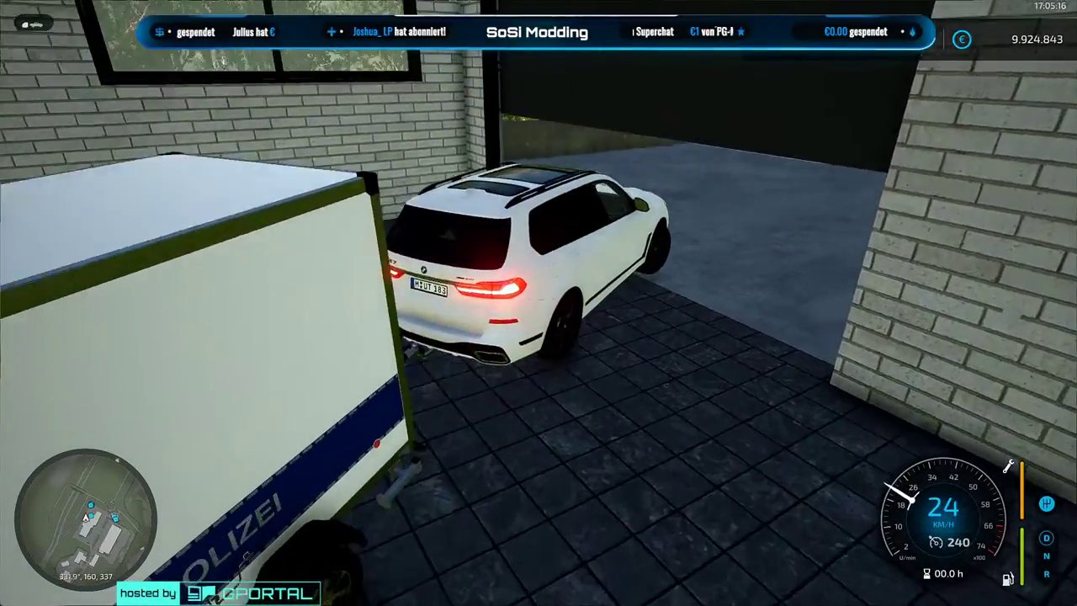
key(w)
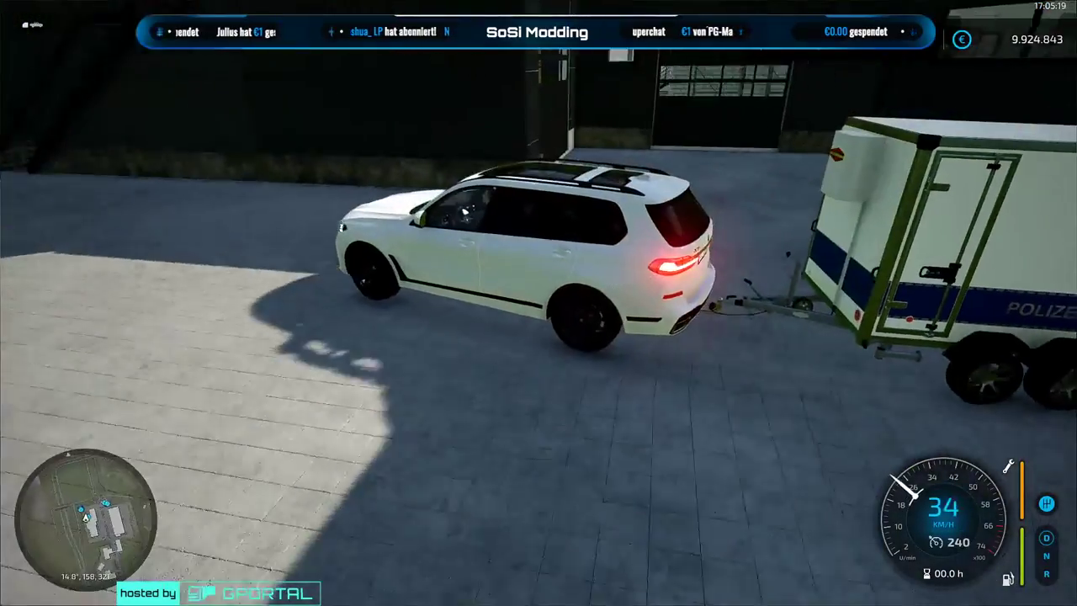
key(s)
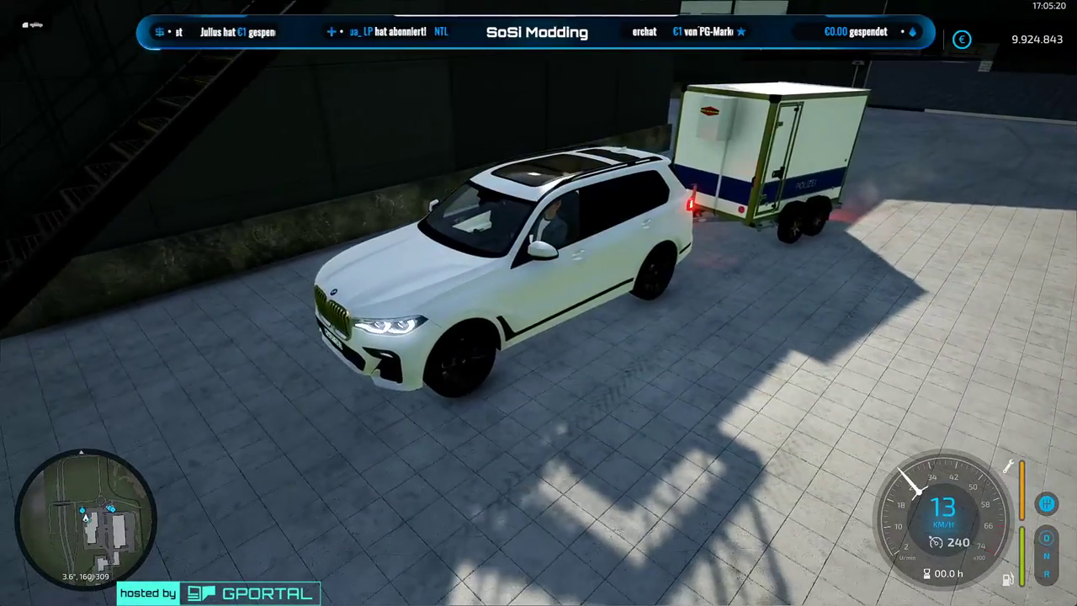
key(c)
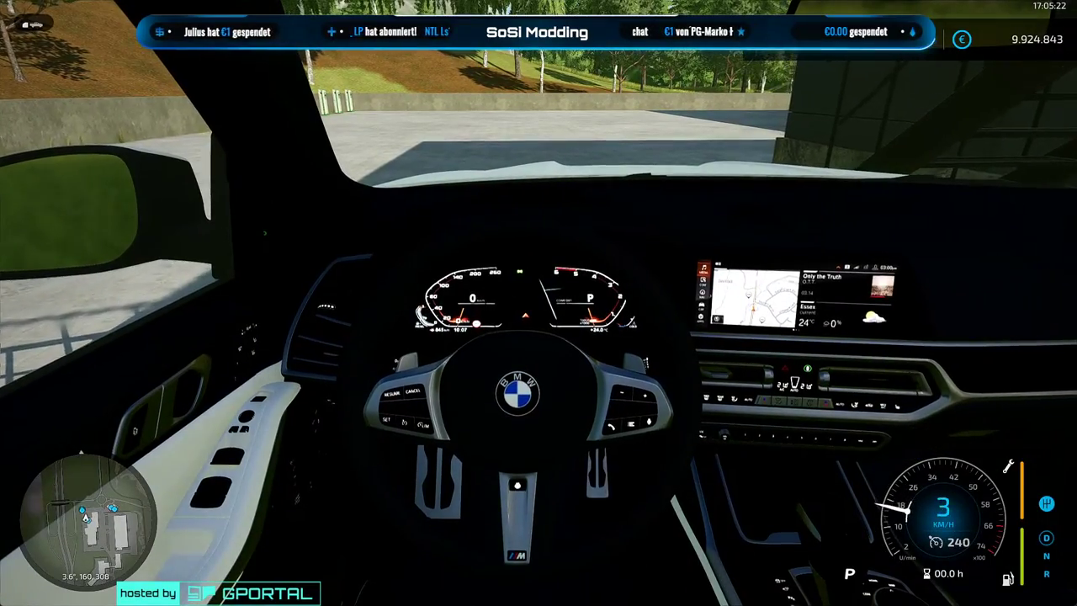
Step: Leave the BMW, open the Polizei trailer's rear door and step into its cargo box
key(e)
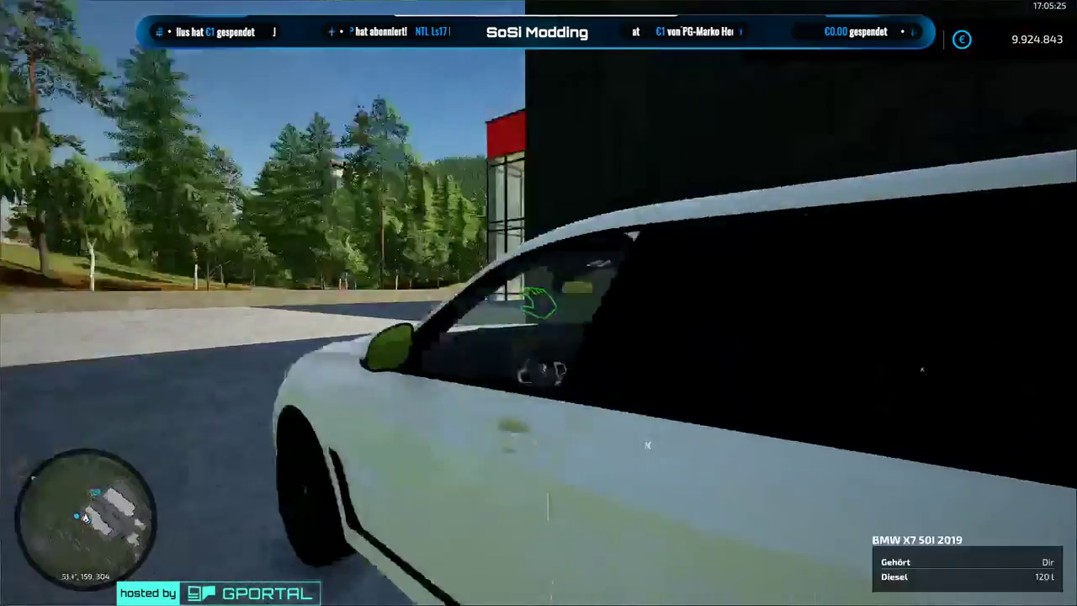
key(w)
key(w)
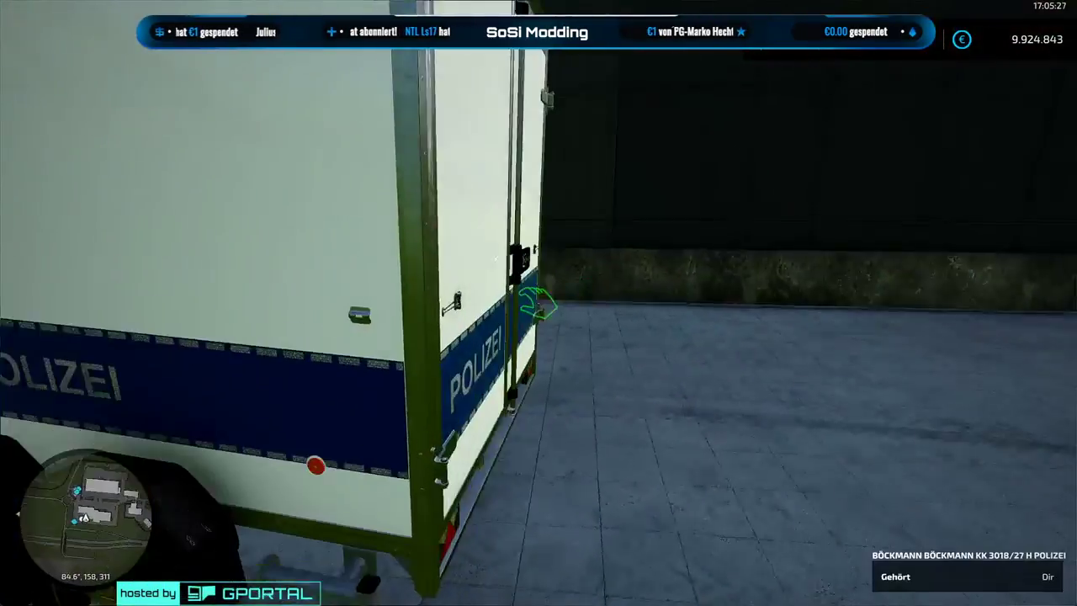
key(e)
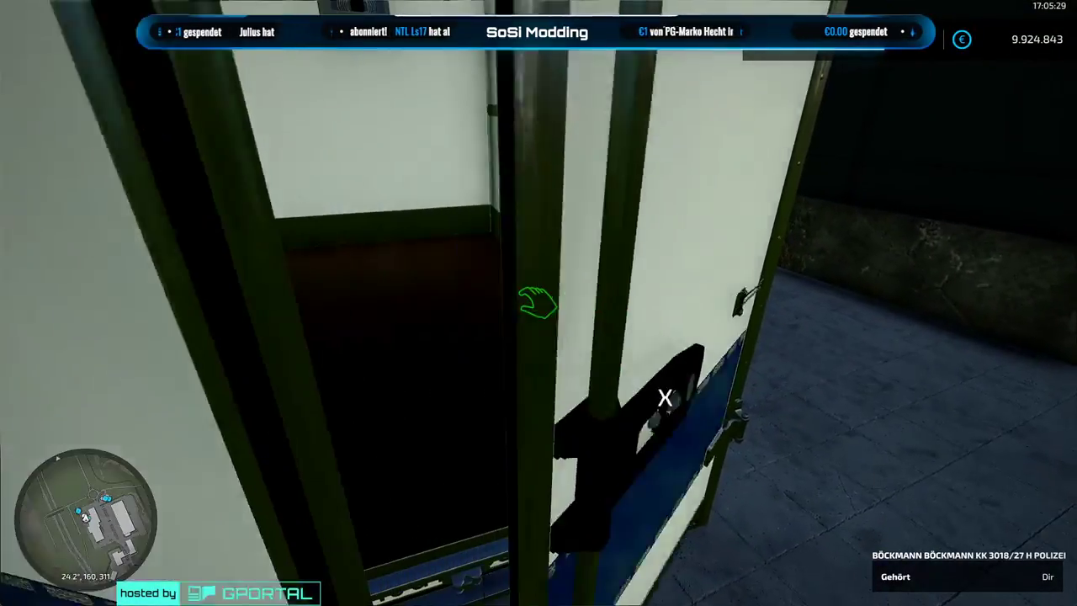
key(w)
key(s)
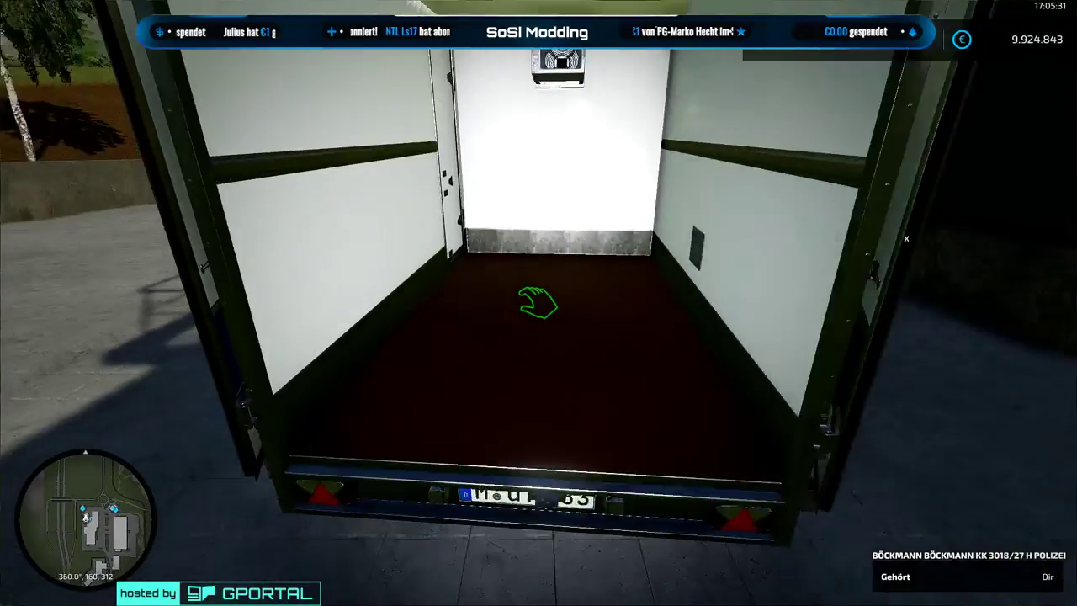
Step: Walk along the trailer's Polizei side, climb into the cargo area again, then head to the hitch
key(w)
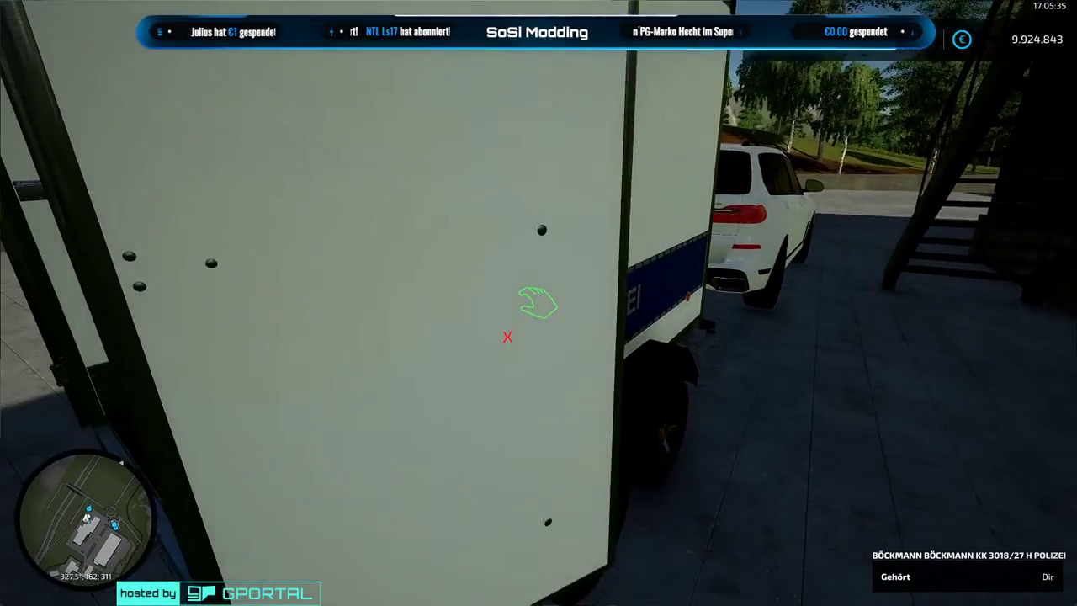
key(s)
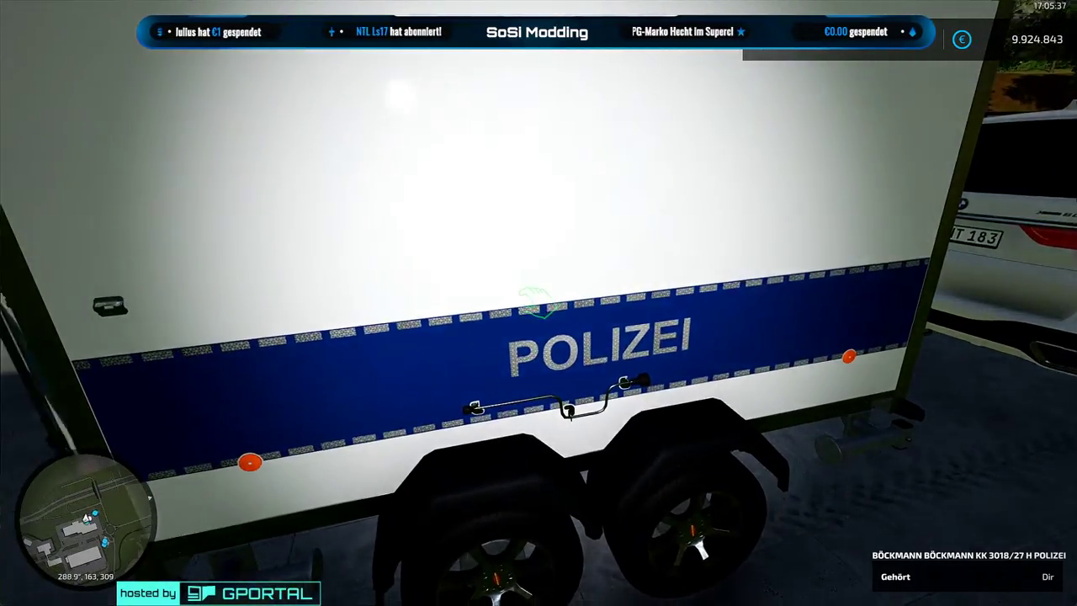
key(w)
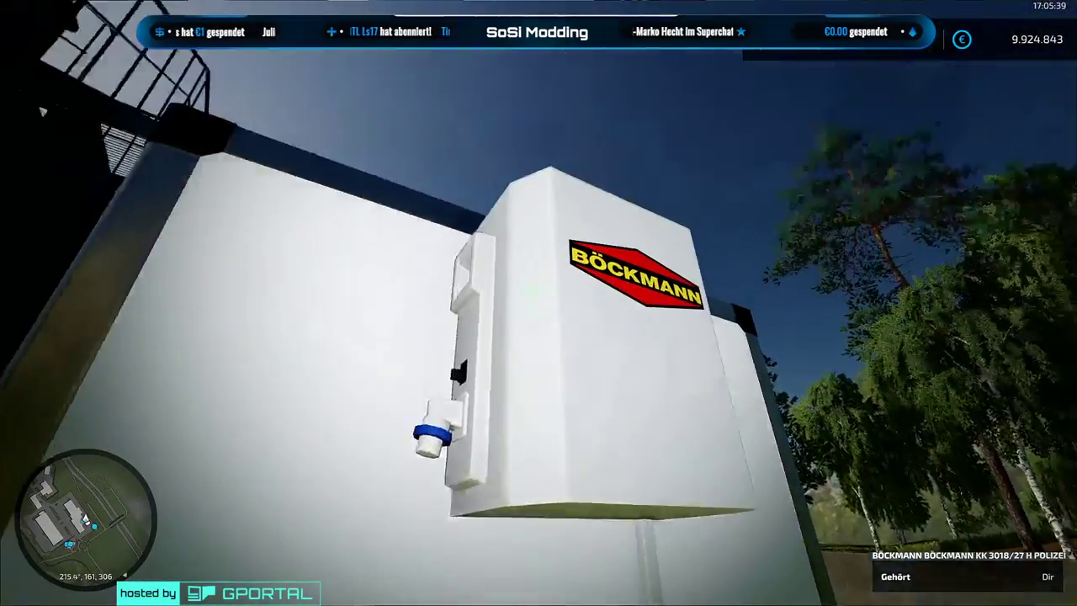
key(s)
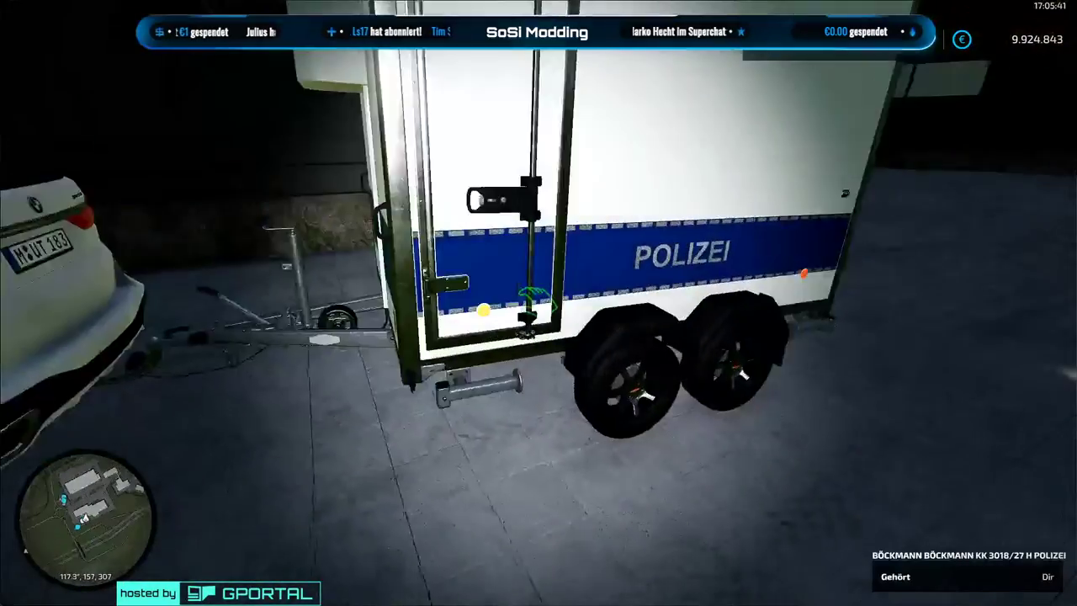
key(d)
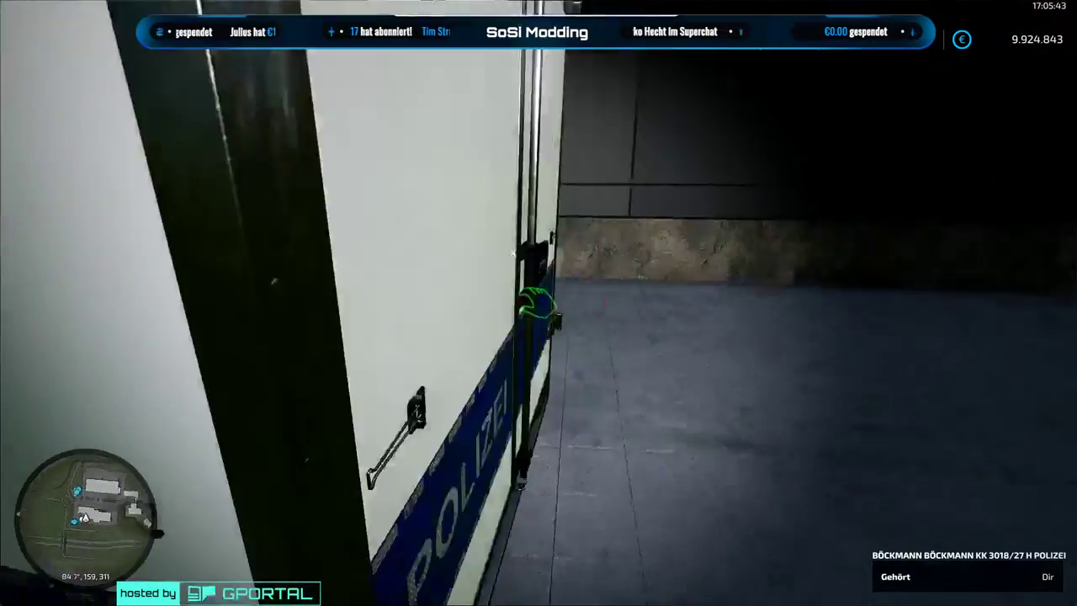
key(w)
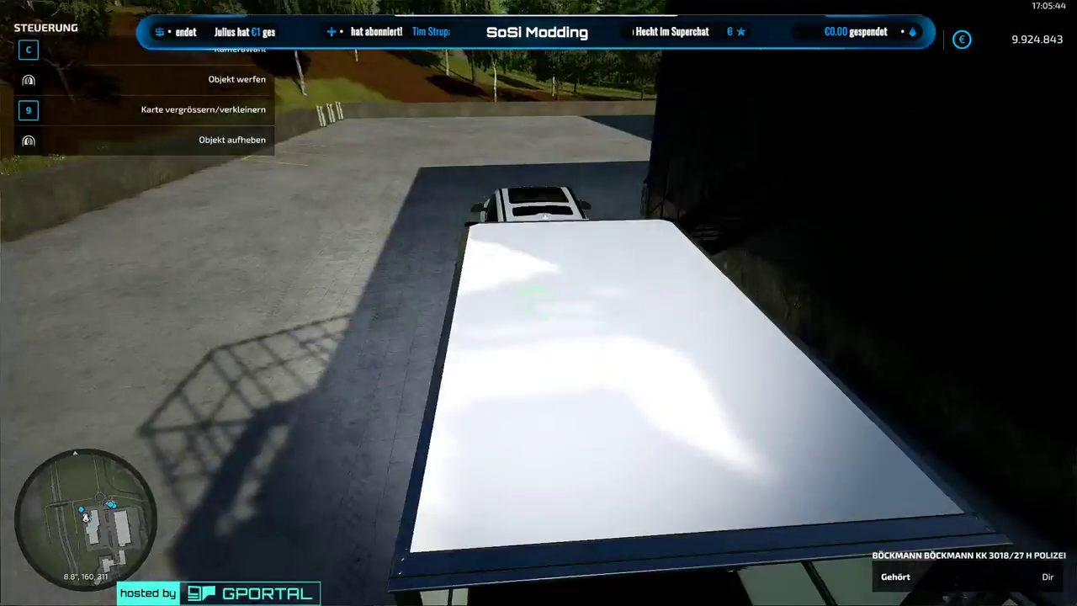
key(s)
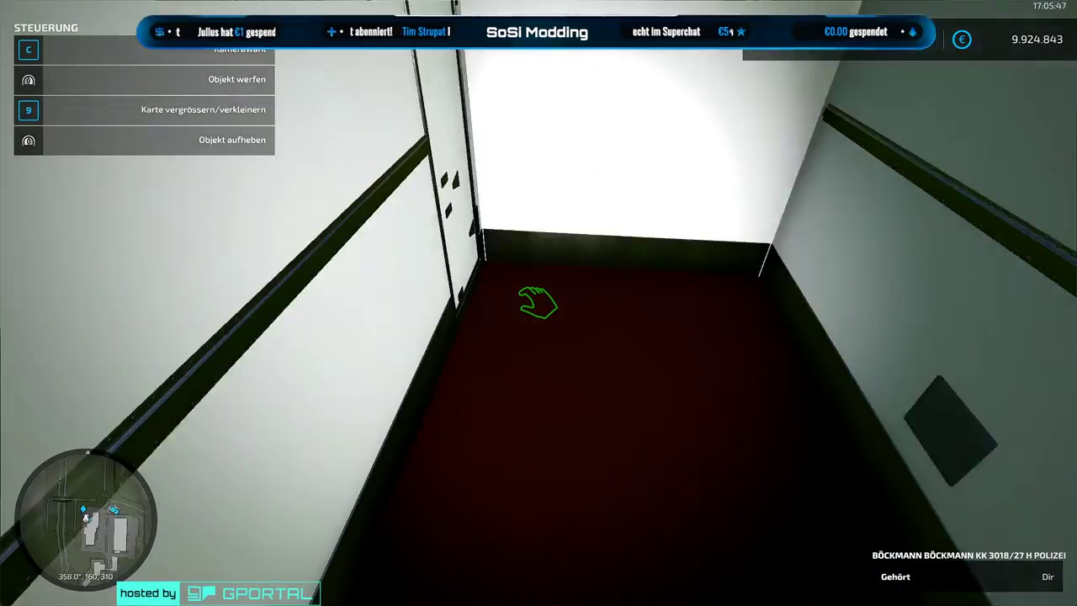
key(w)
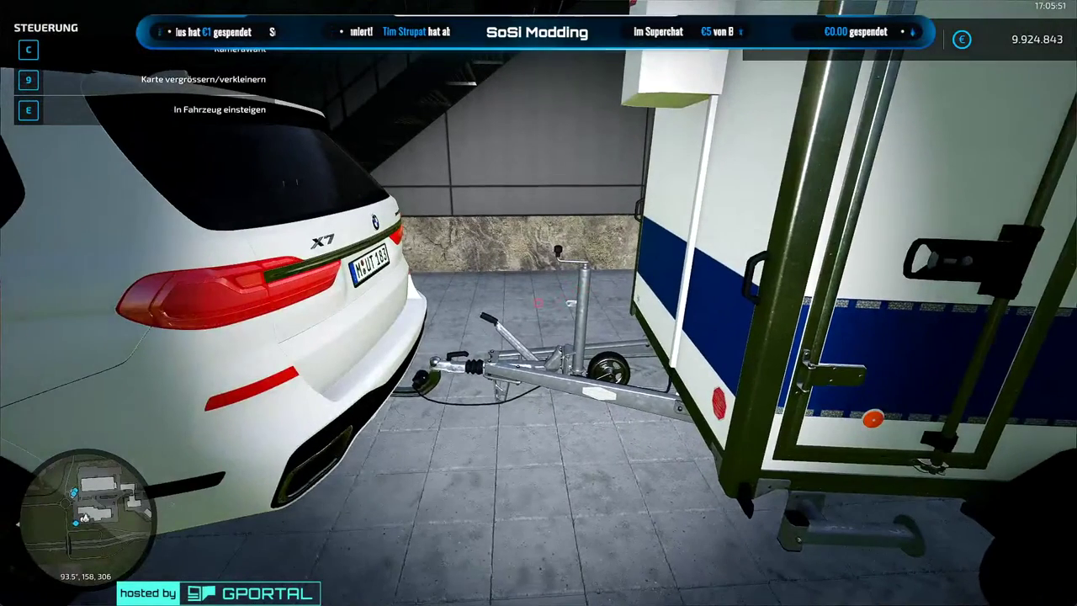
Step: Sell the Böckmann Polizei trailer and the BMW X7 from the owned vehicle lists
key(p)
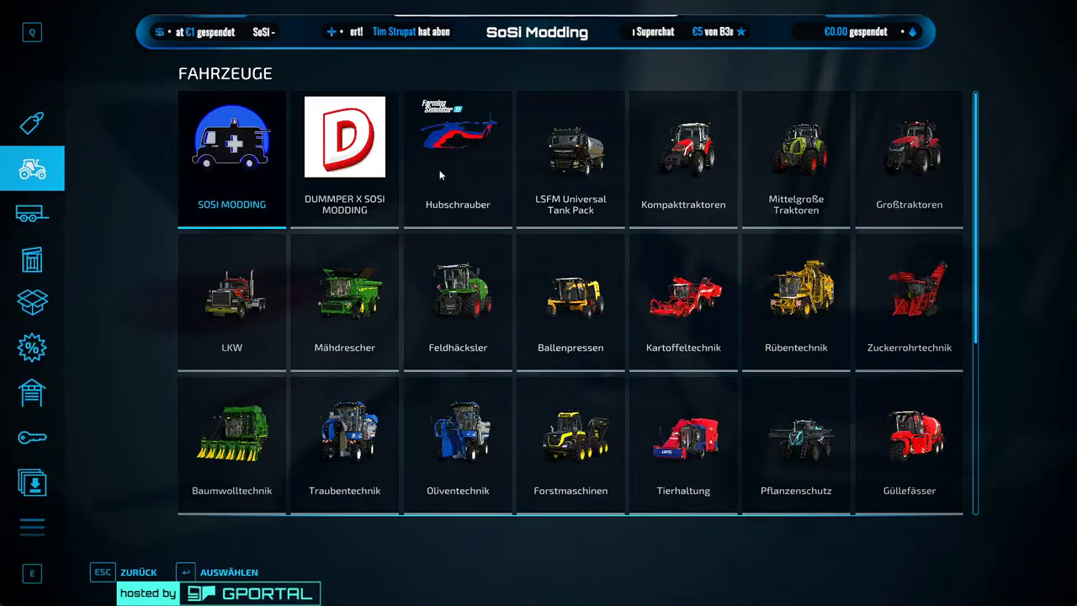
click(42, 389)
click(337, 162)
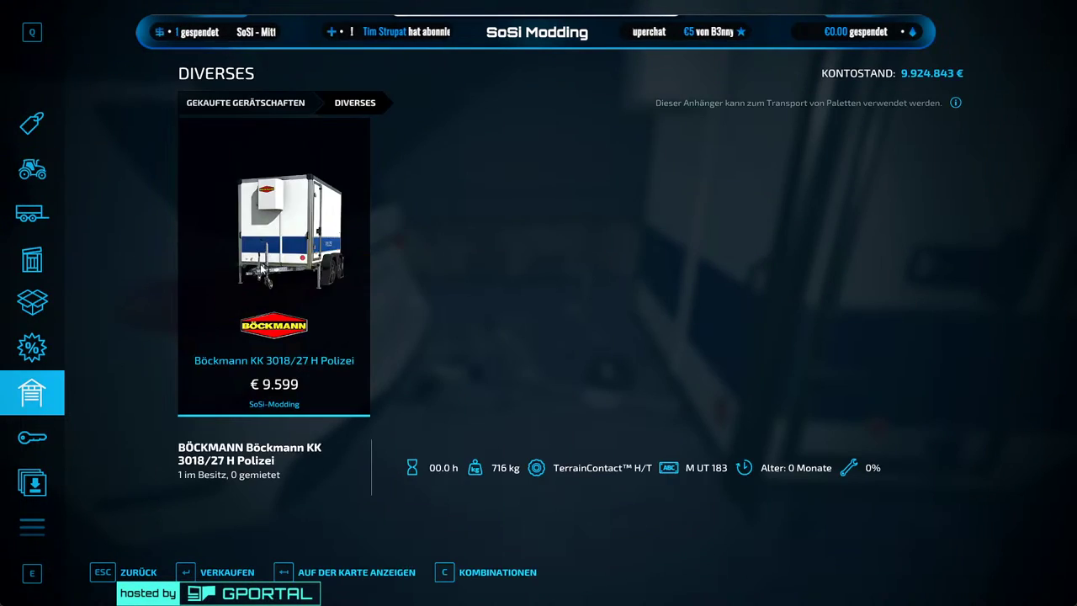
key(Return)
click(403, 389)
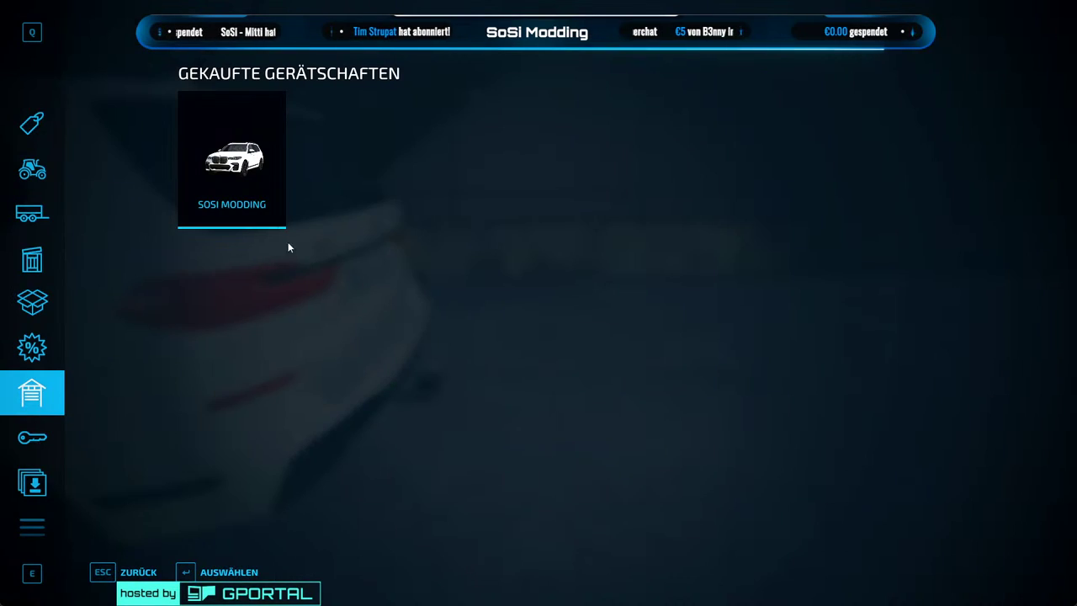
click(268, 216)
key(Return)
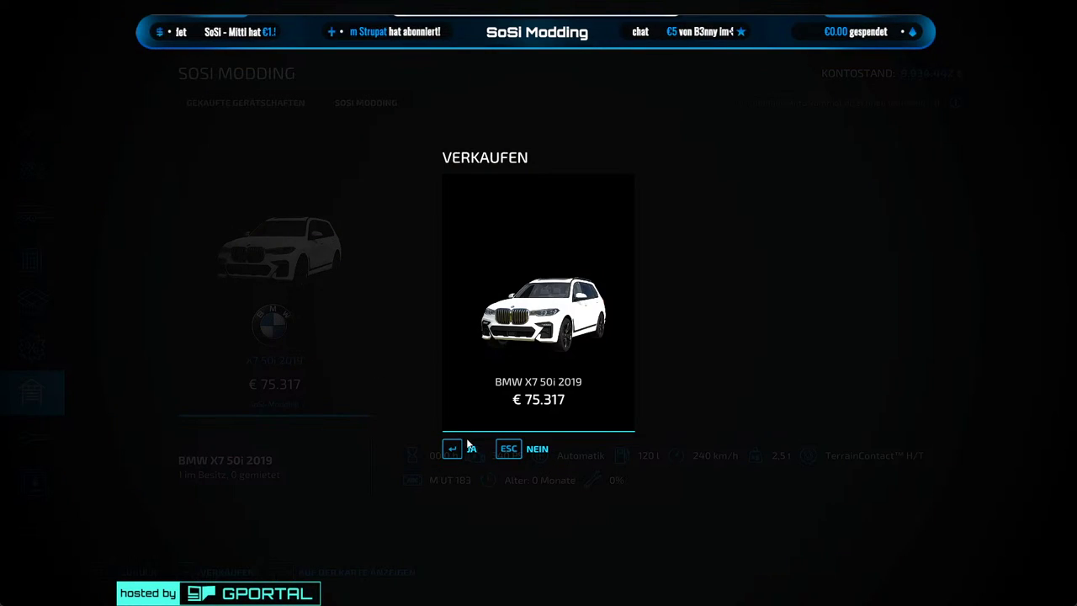
click(475, 446)
Step: Preview the 345.000 € Fahrtec 2019 from SOSI MODDING, orbiting around its side livery
click(34, 171)
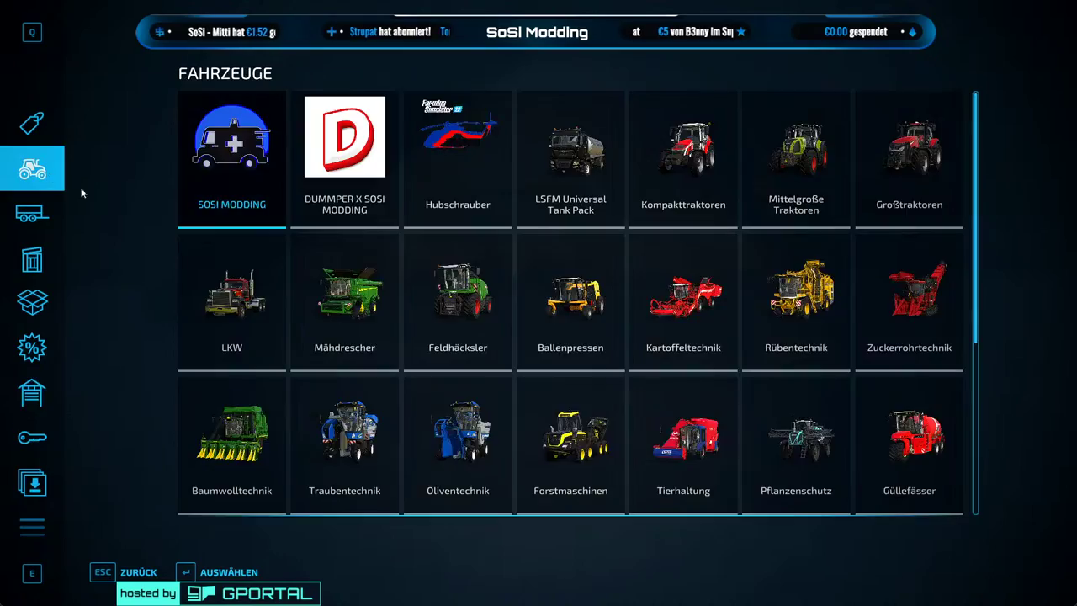
click(190, 191)
scroll(697, 342, down, 3)
click(559, 343)
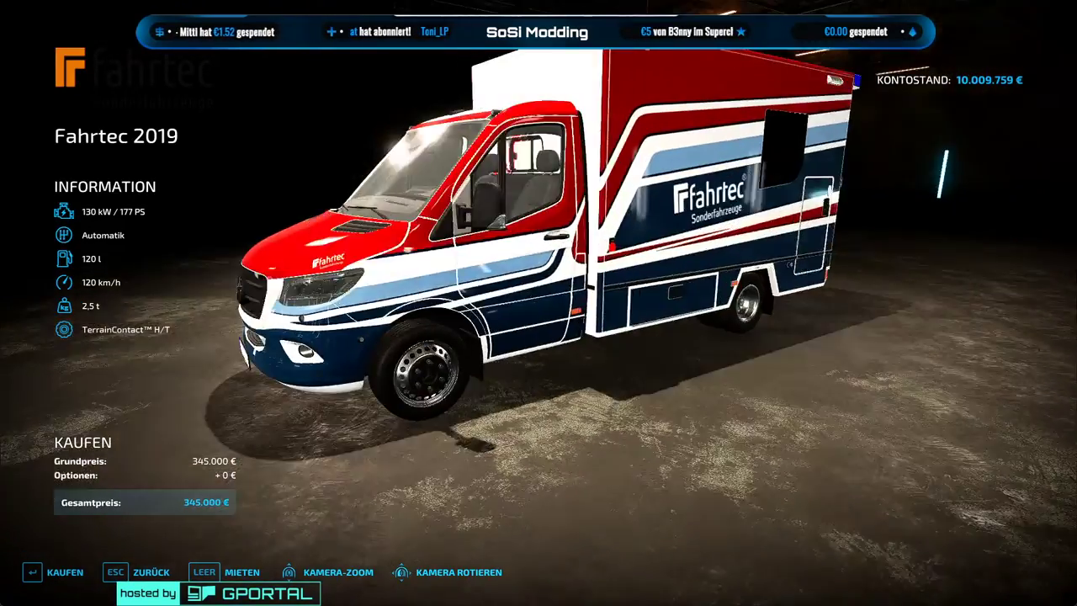
mouse_move(589, 269)
mouse_down()
mouse_move(505, 337)
mouse_move(403, 291)
mouse_up()
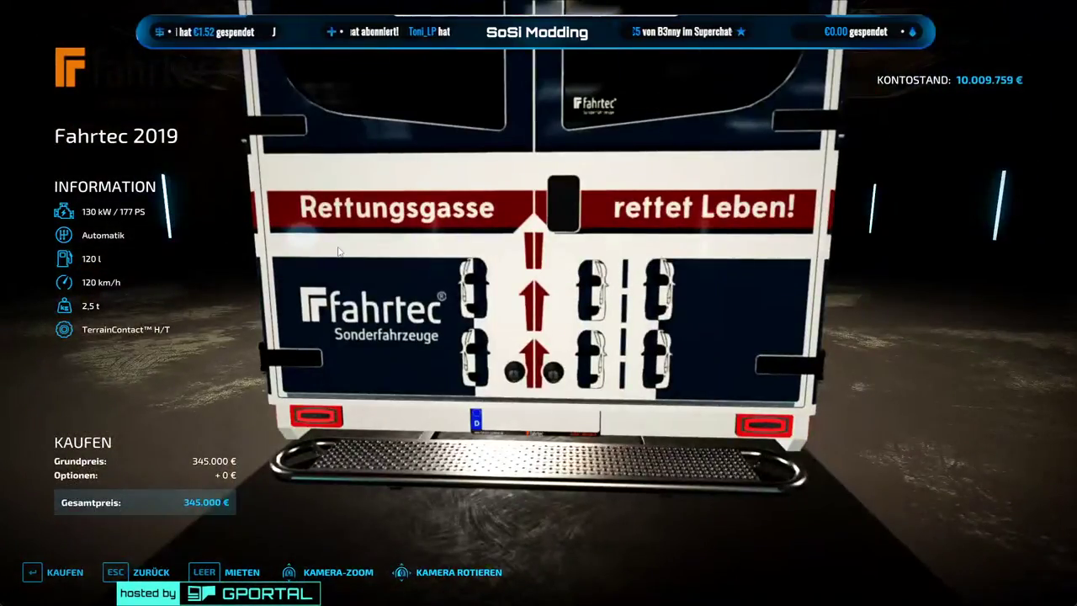
scroll(402, 291, up, 3)
scroll(411, 281, down, 5)
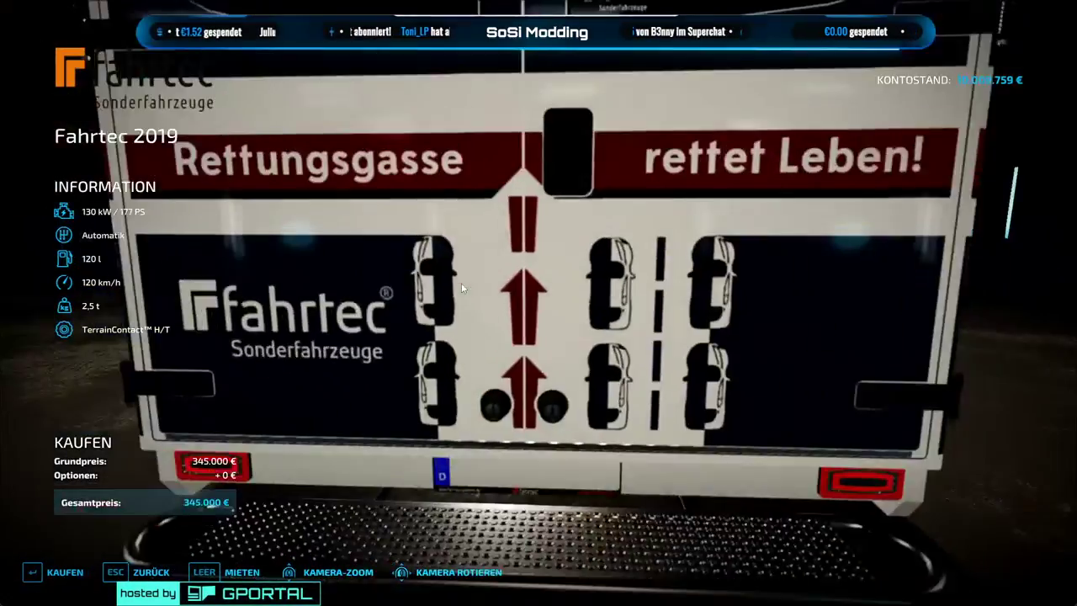
scroll(461, 282, up, 5)
scroll(539, 303, up, 3)
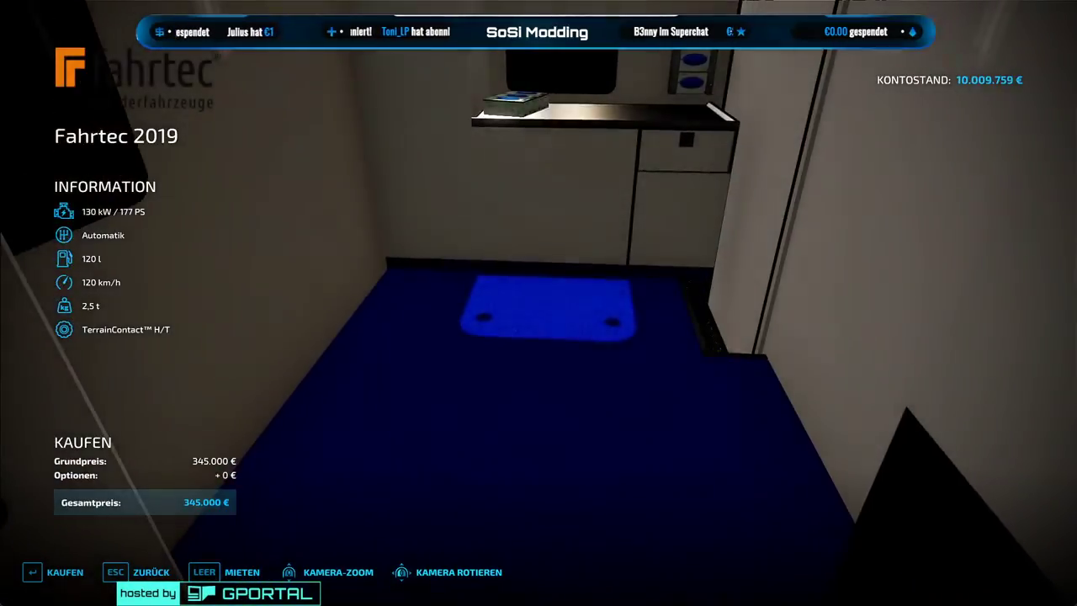
drag(471, 252, 593, 244)
key(Escape)
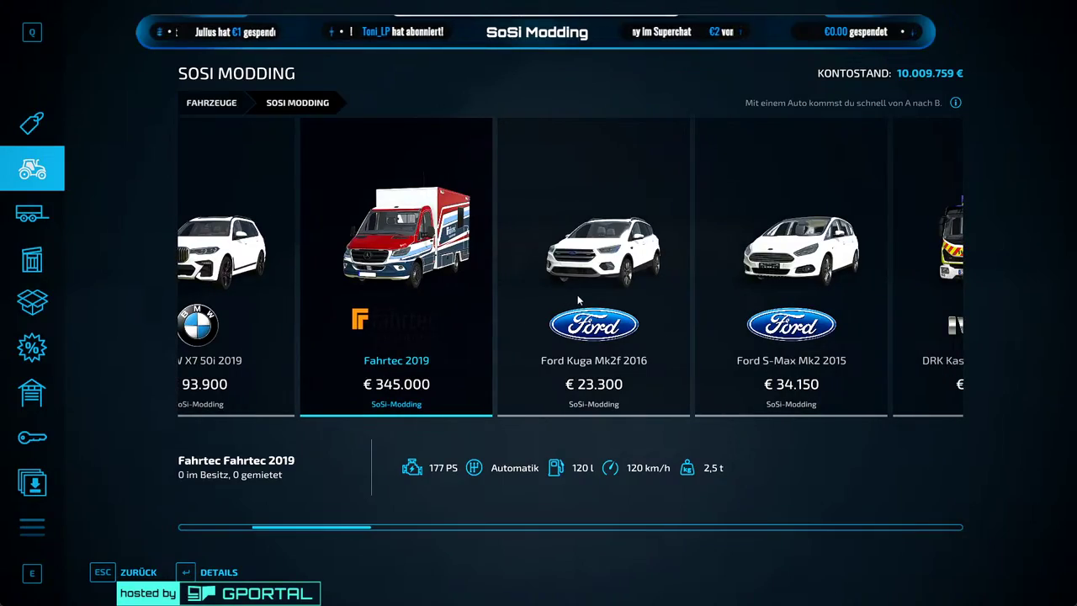
Step: Preview the Ford Kuga Mk2f 2016 in Notarzt and Feuerwehr liveries, then revert to Carpaint
double_click(578, 295)
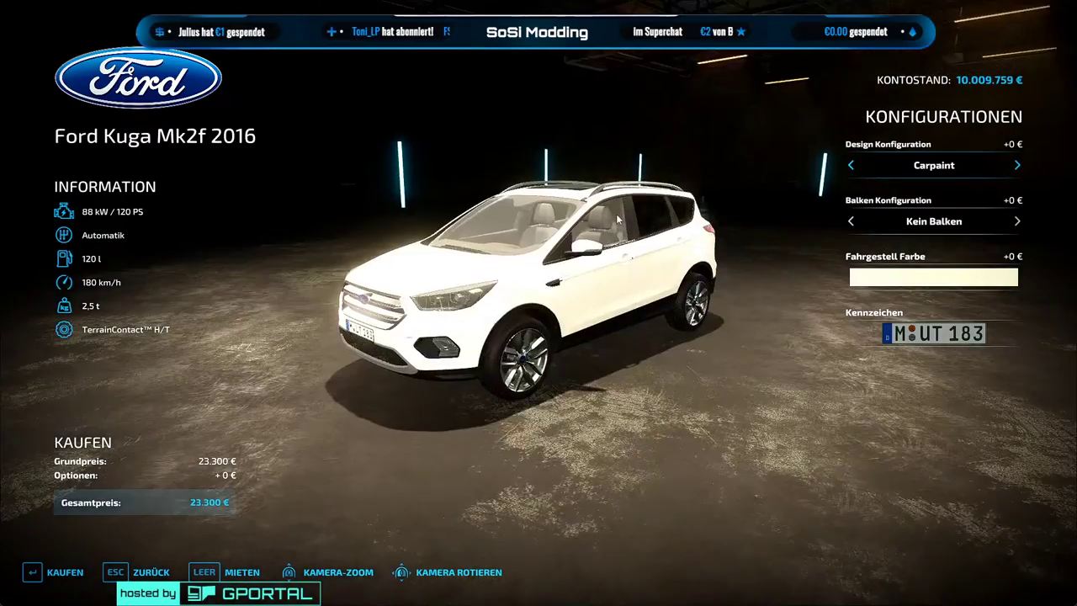
drag(616, 214, 539, 252)
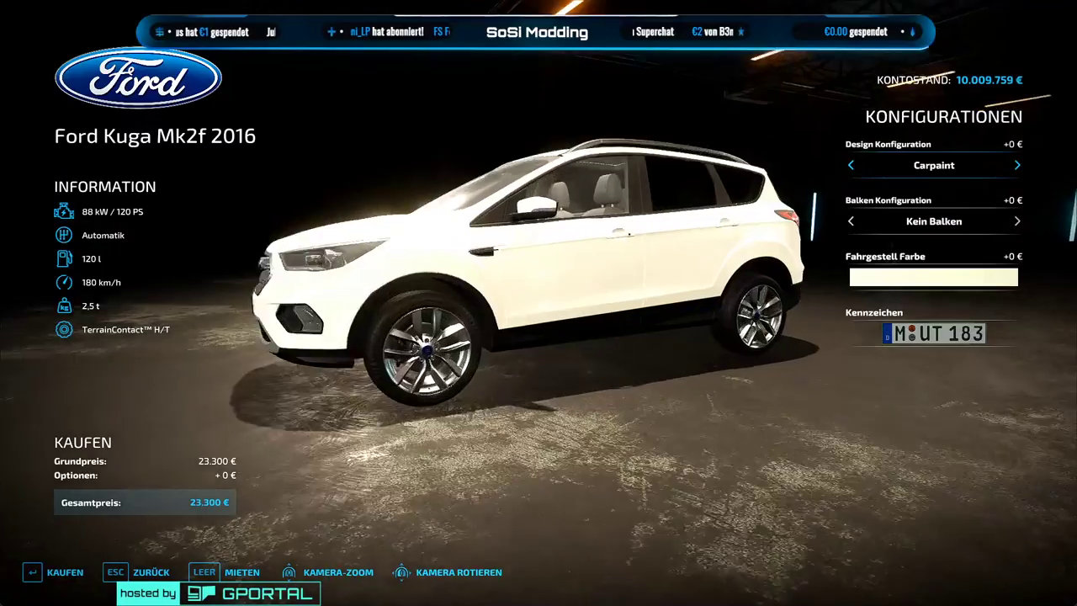
click(1016, 165)
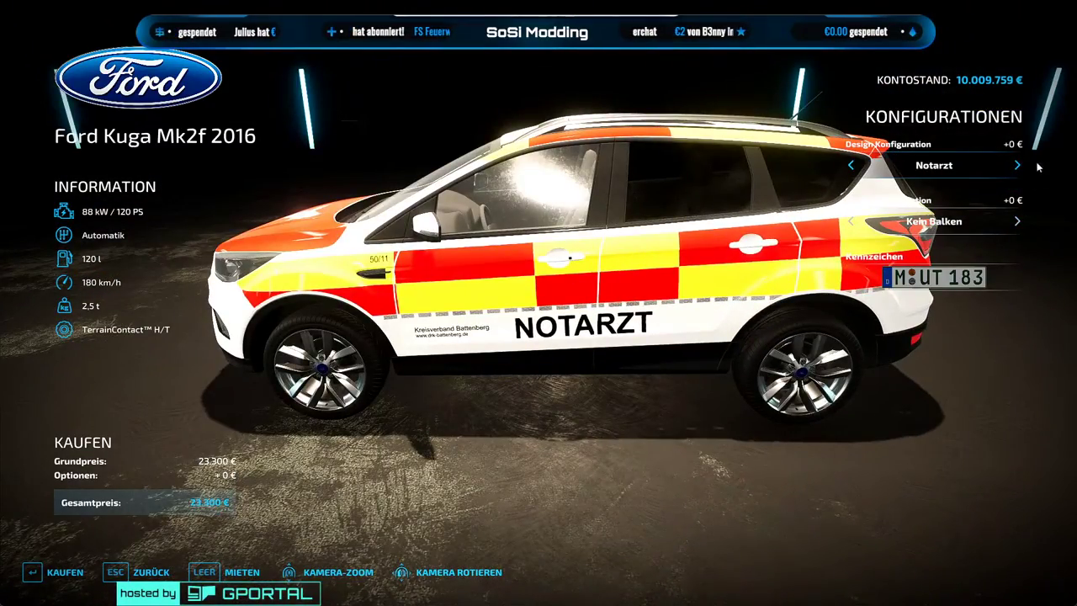
click(1018, 166)
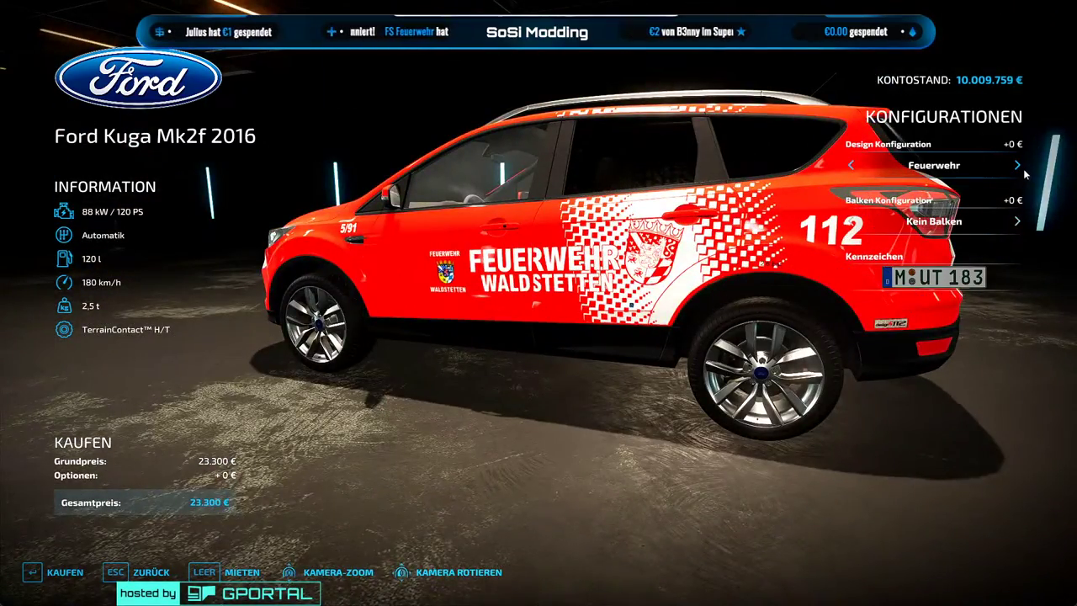
click(1018, 166)
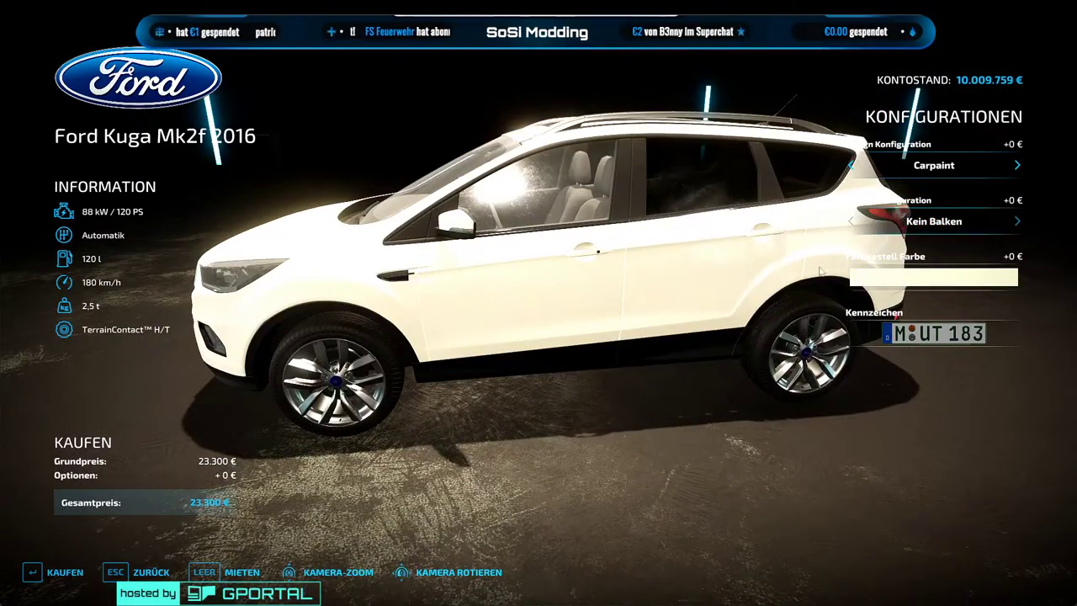
key(Escape)
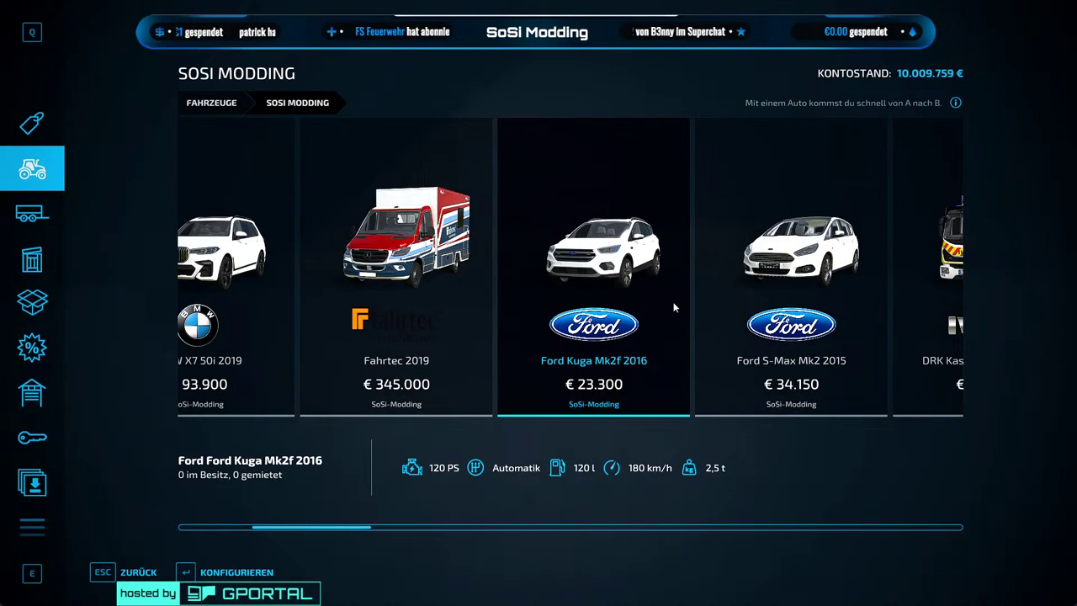
Step: Open the Ford S-Max Mk2 2015 and apply the Polizei NRW livery
scroll(636, 283, down, 1)
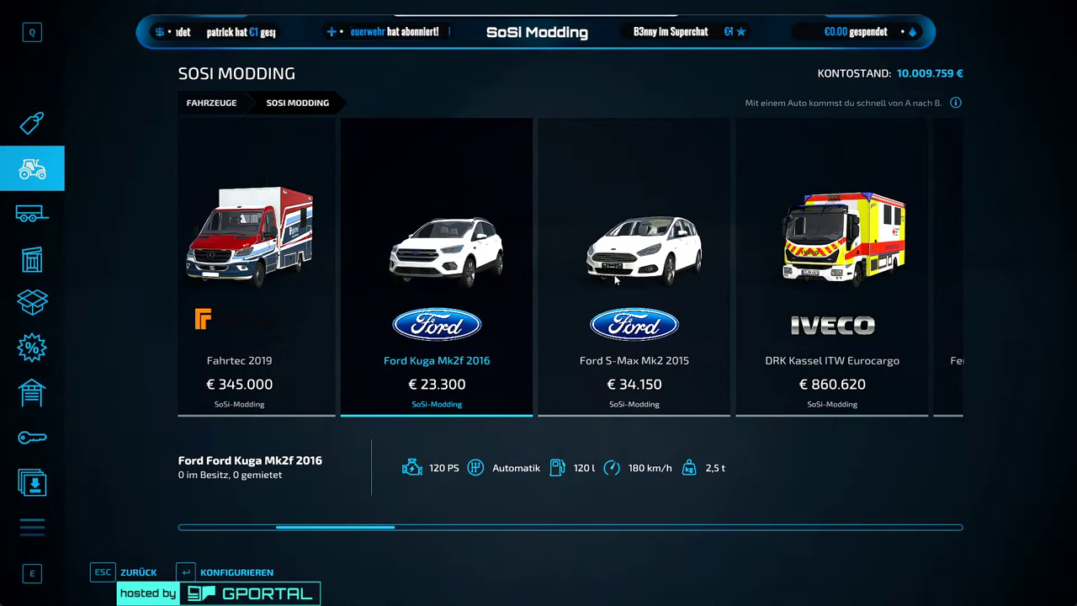
click(615, 280)
click(615, 280)
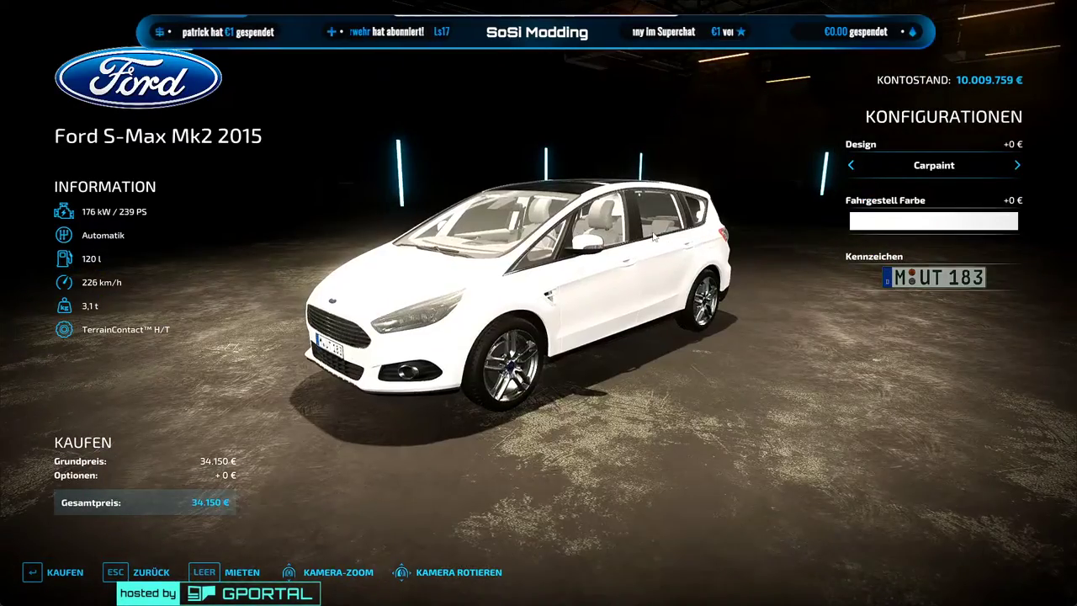
drag(615, 281, 947, 183)
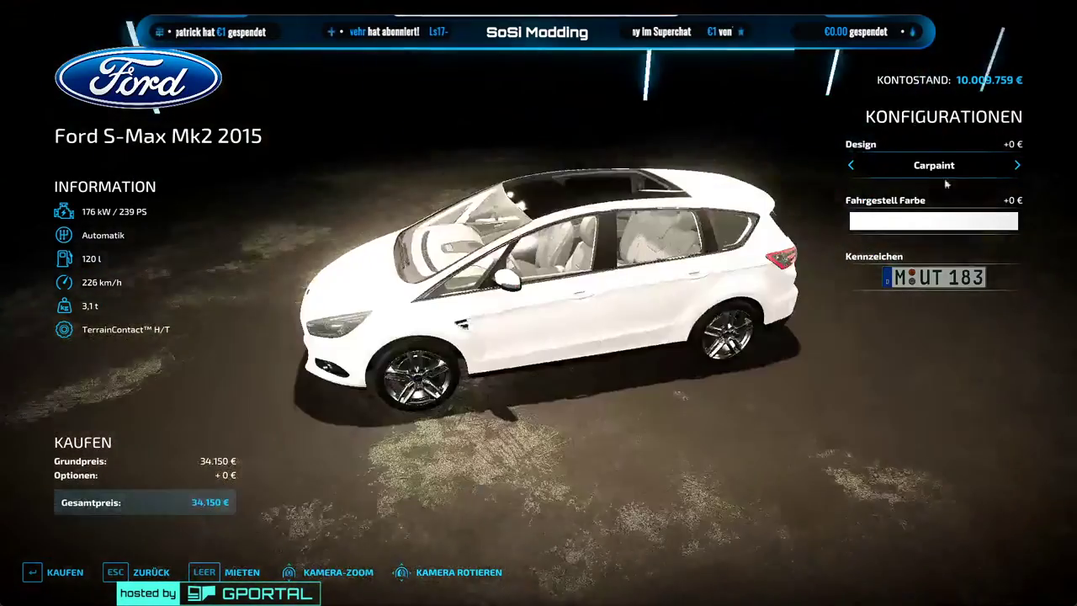
click(1016, 166)
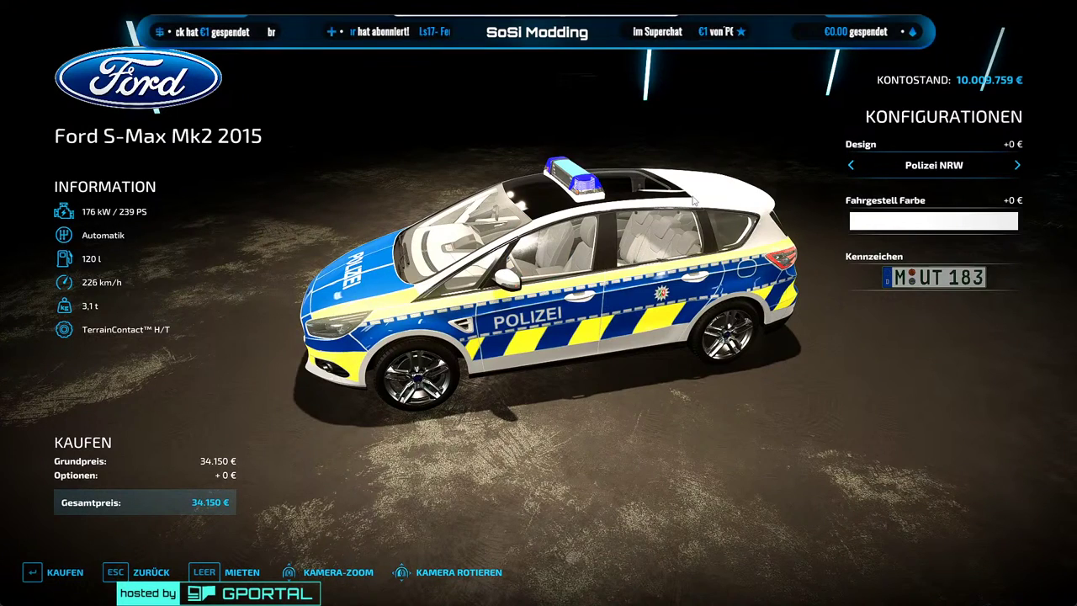
key(Escape)
scroll(720, 286, down, 1)
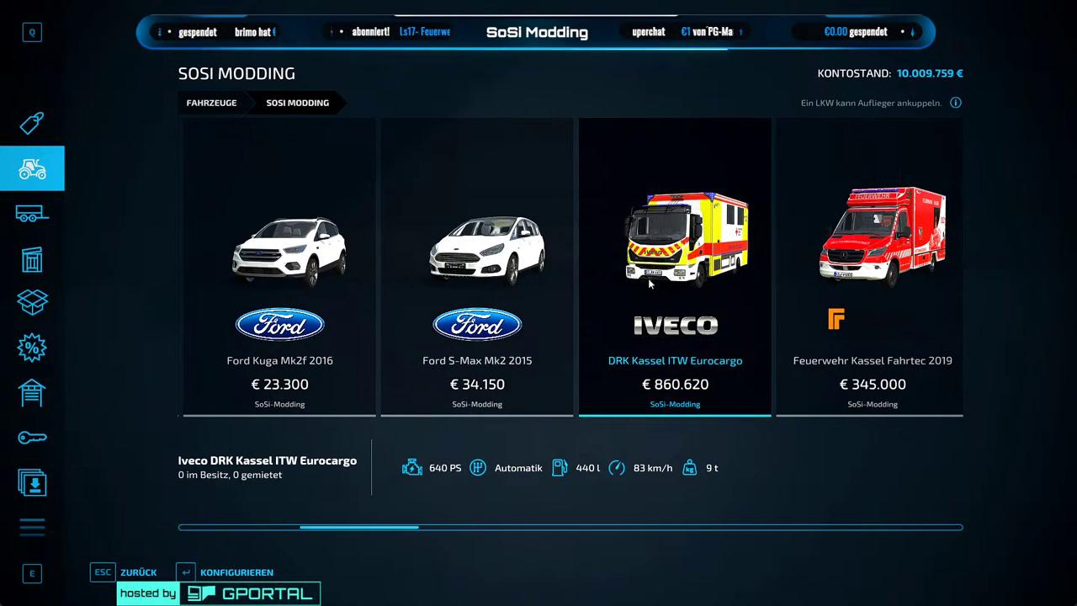
Step: Try the DRK Kassel ITW Eurocargo's design options, then buy it for 860.620 €
click(649, 282)
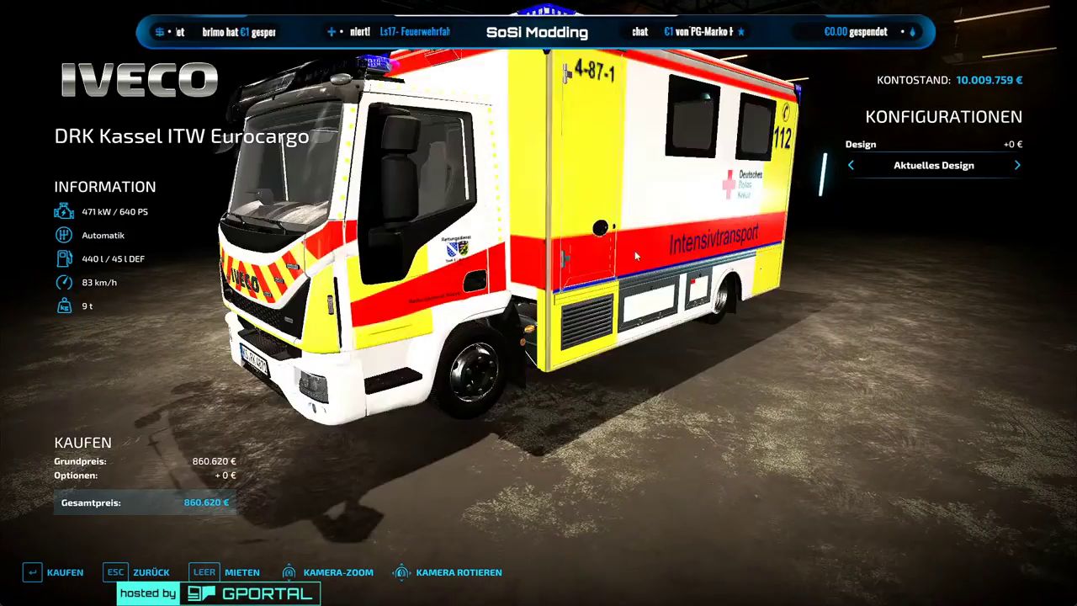
click(1019, 166)
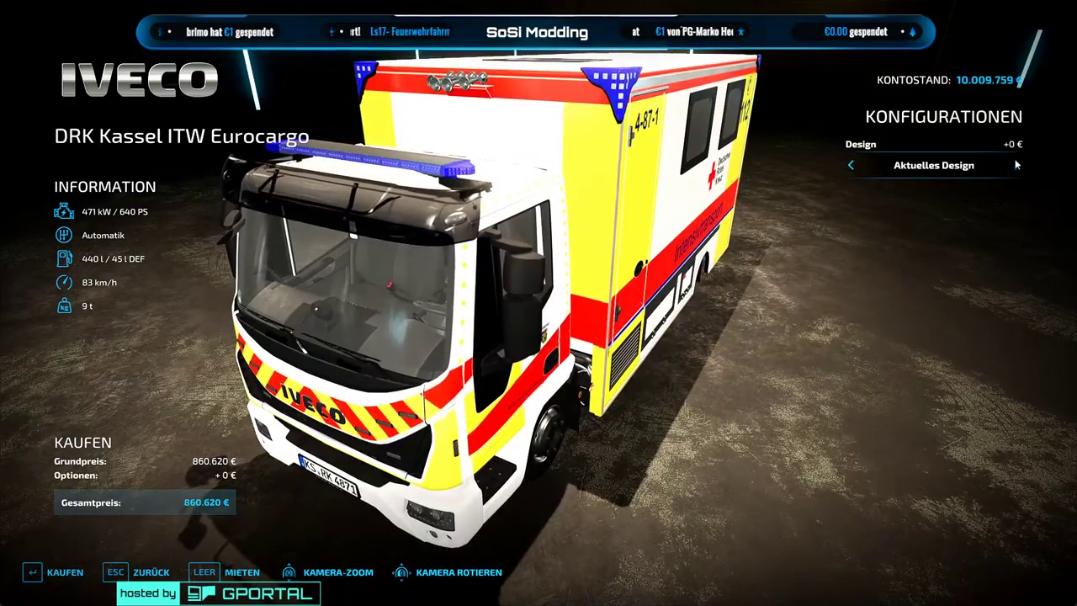
click(1016, 165)
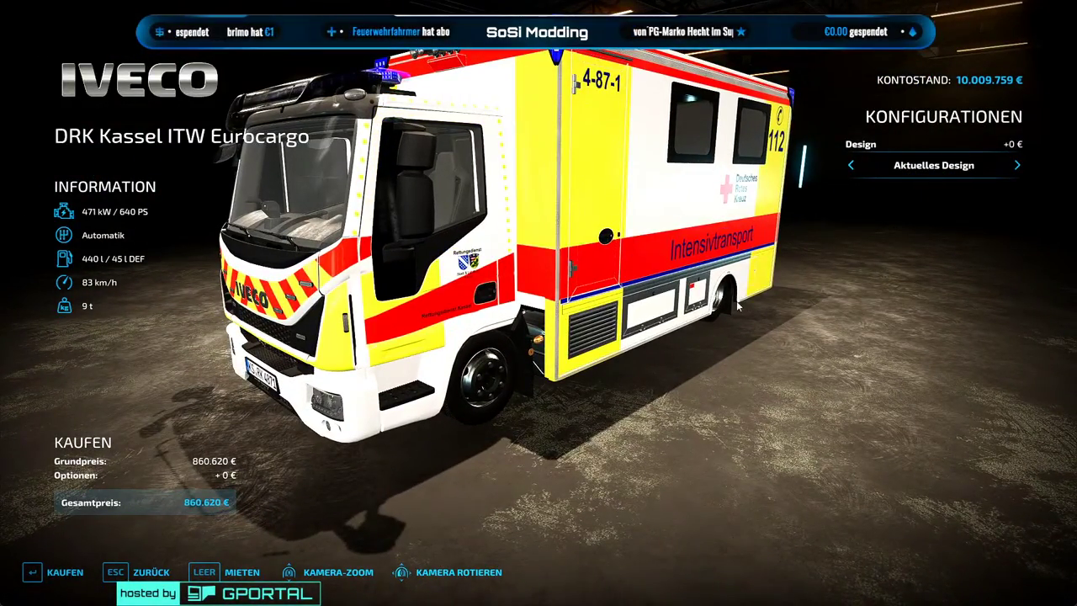
key(Return)
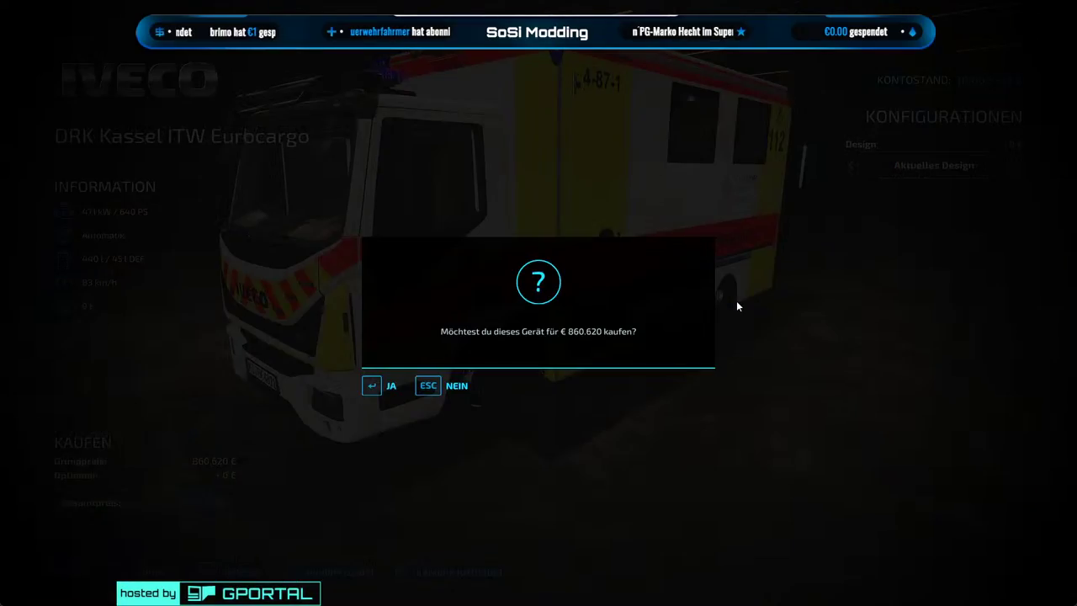
key(Return)
key(Return)
Step: Board the new IVECO ambulance and drive slowly with blue lights, rear warners and rear beacons on
key(Escape)
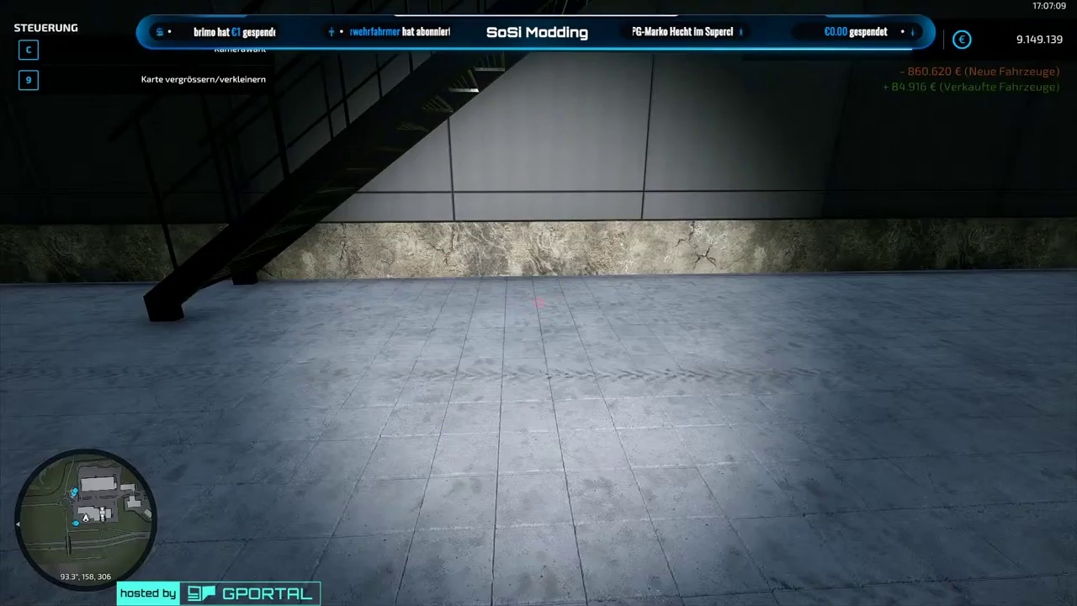
key(Tab)
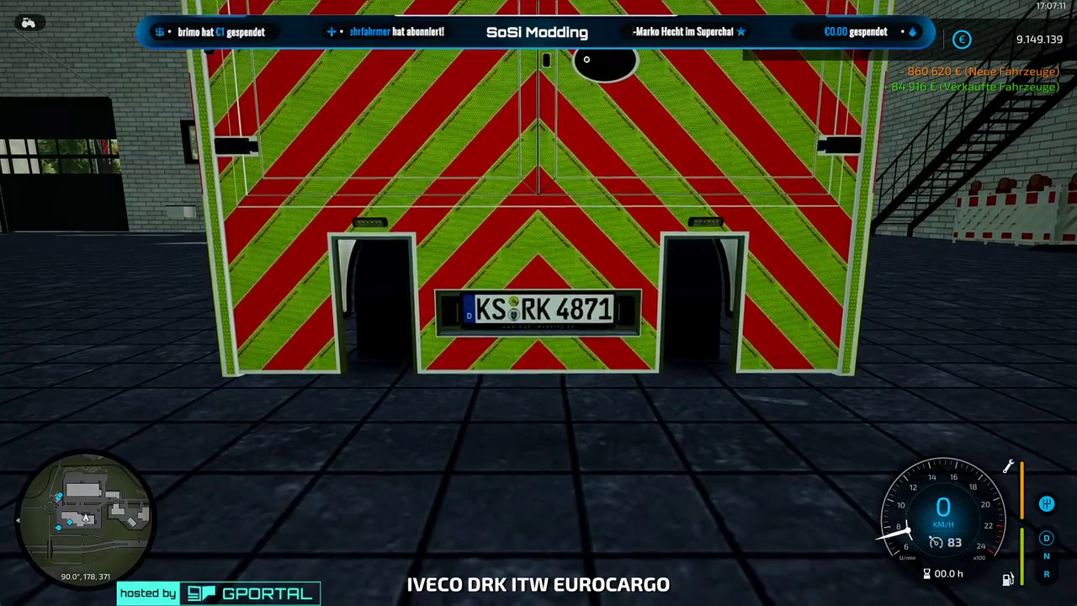
key(w)
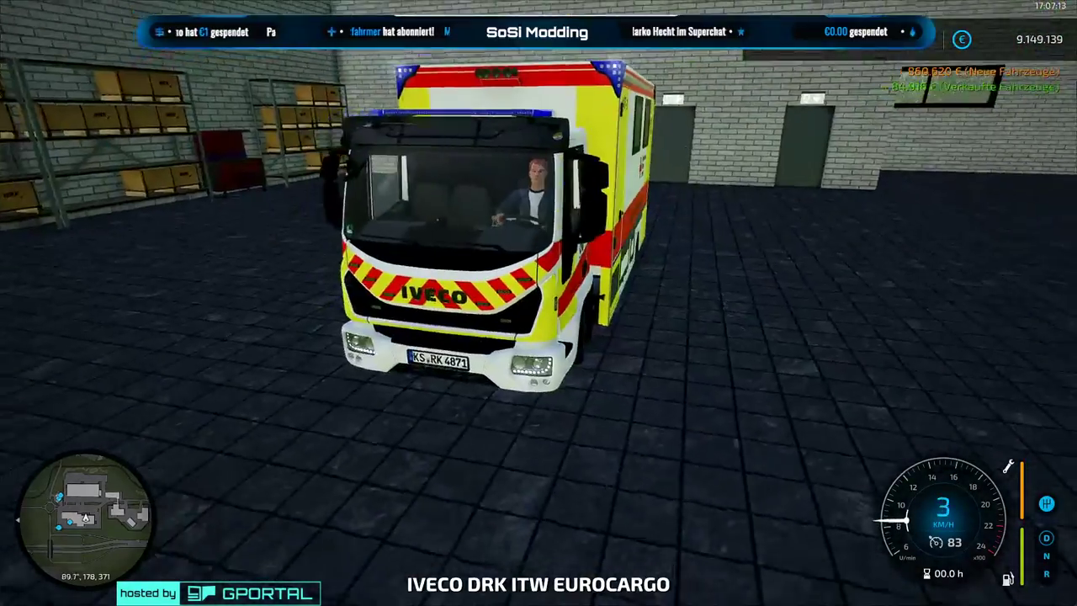
key(b)
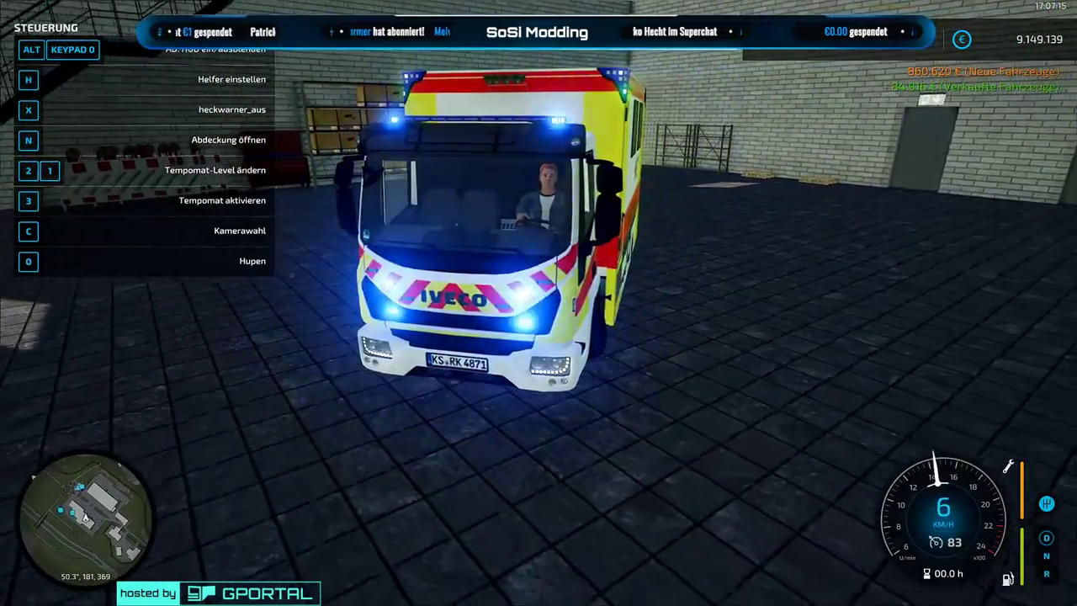
key(x)
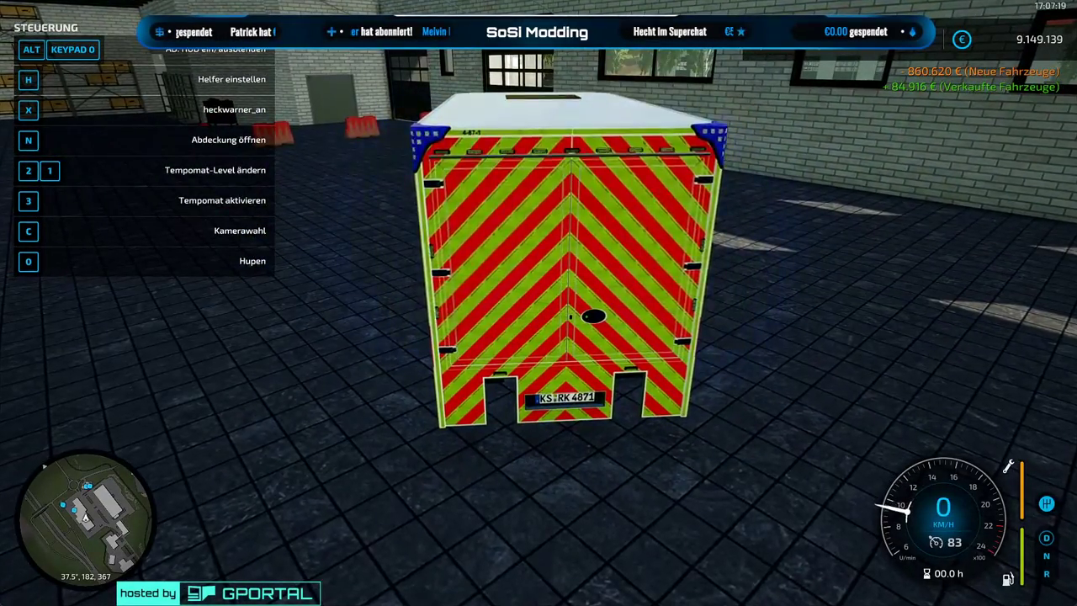
key(w)
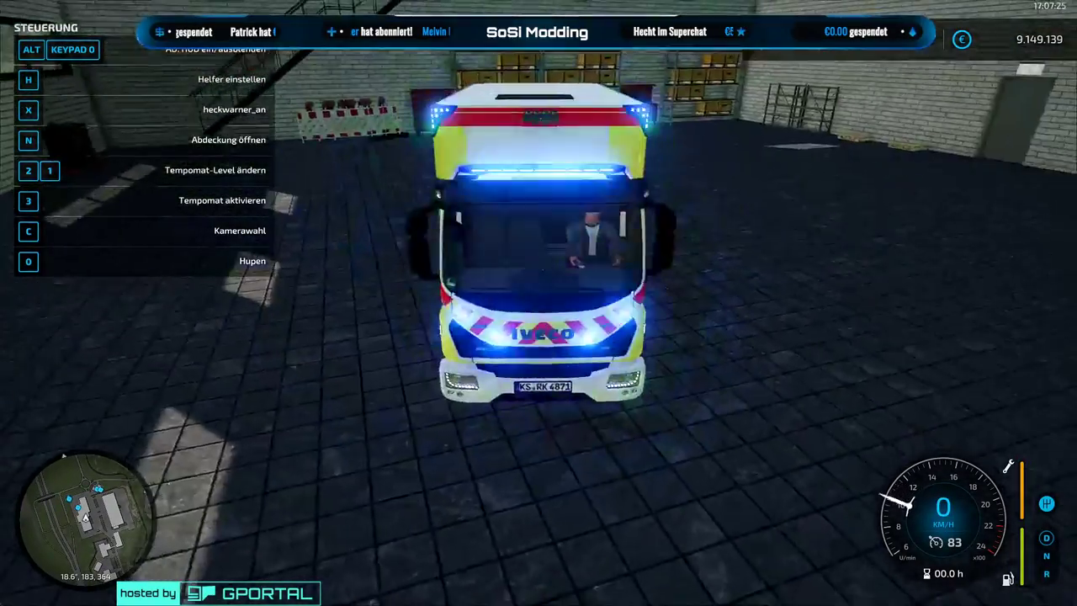
key(F1)
key(h)
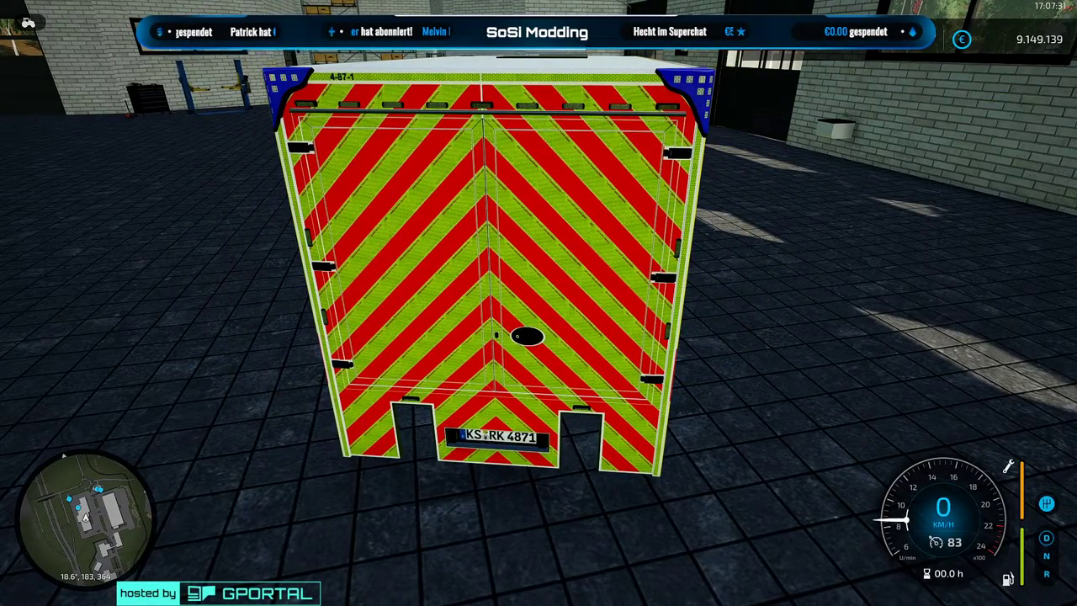
Step: Exit the ambulance and open its cab door and side compartment door
key(e)
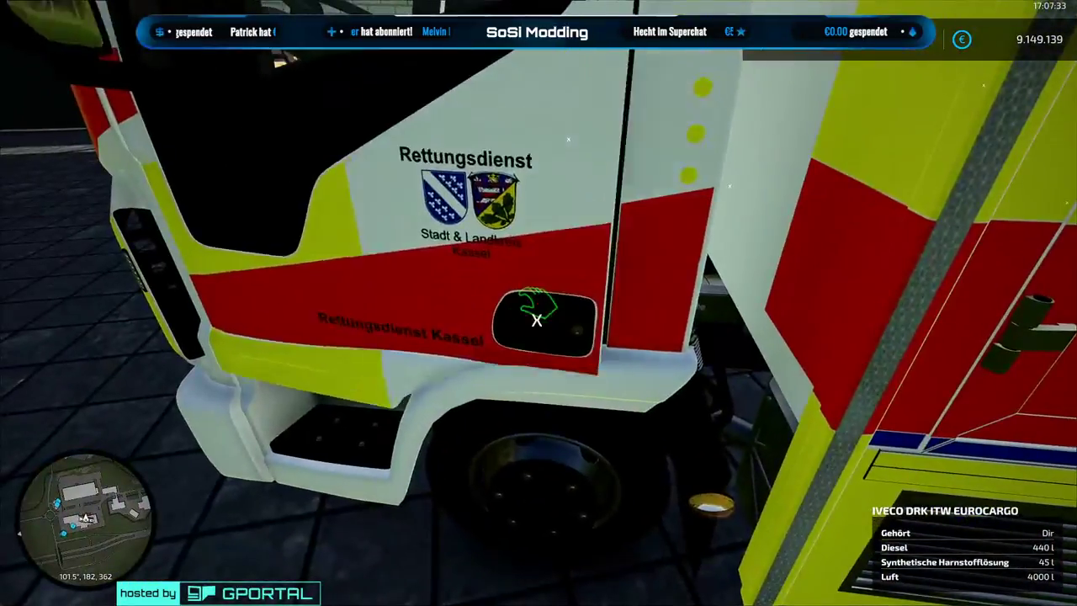
click(537, 319)
key(c)
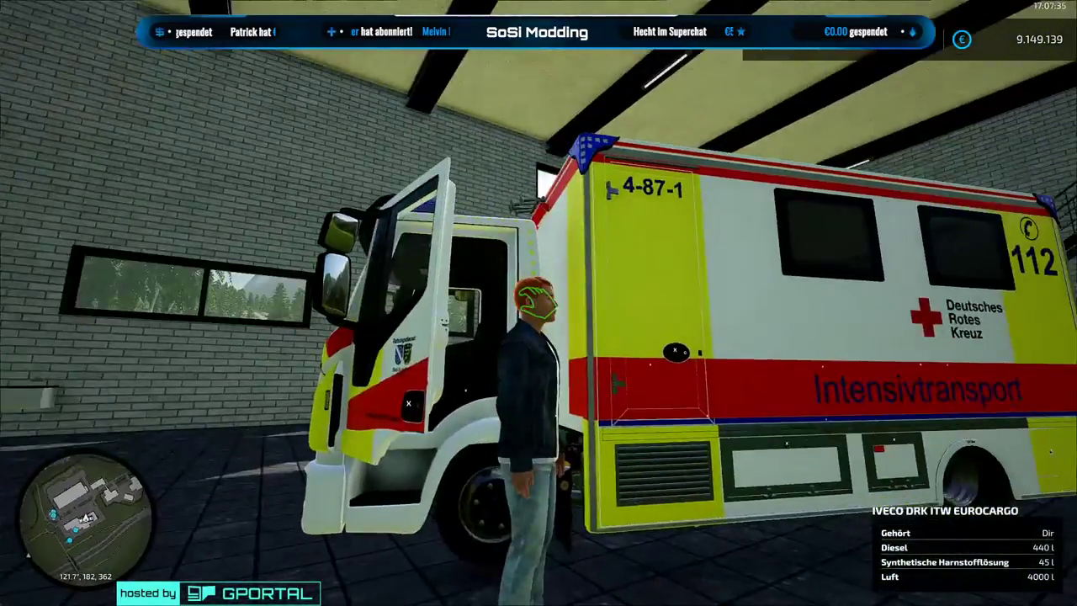
key(w)
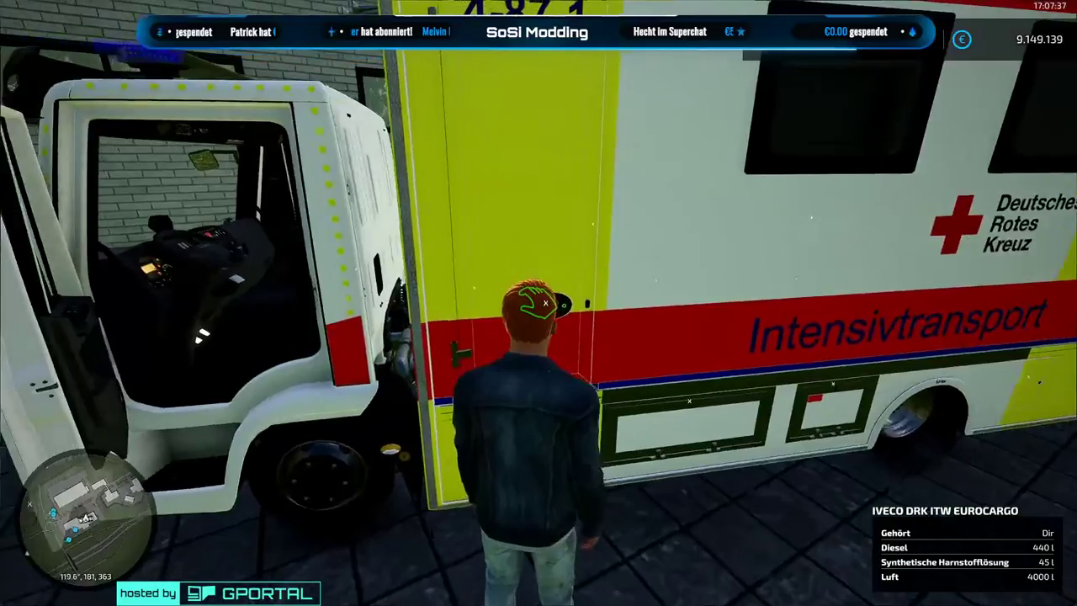
key(c)
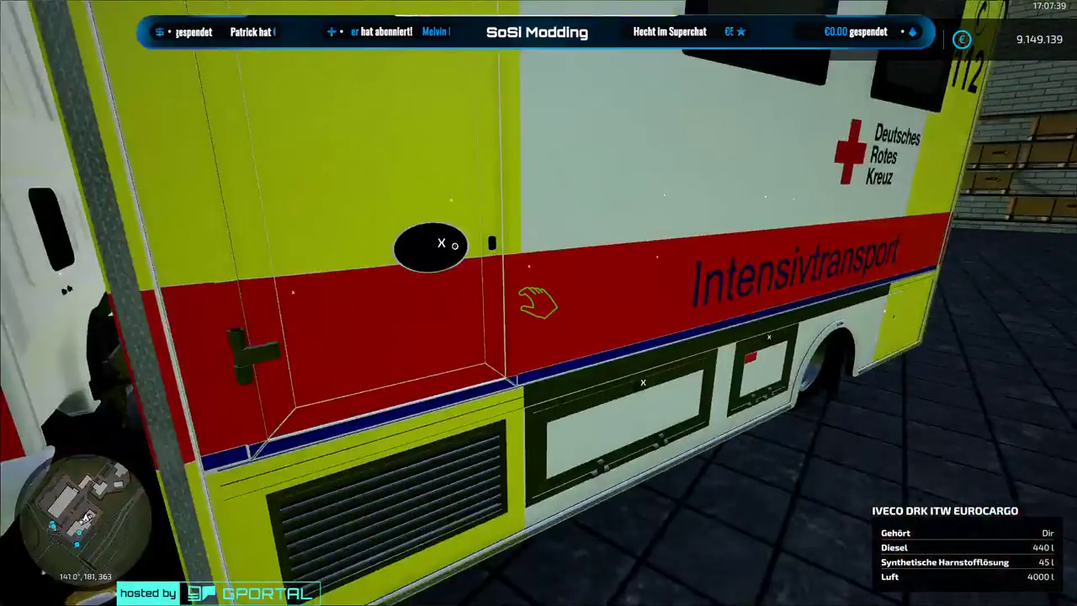
key(w)
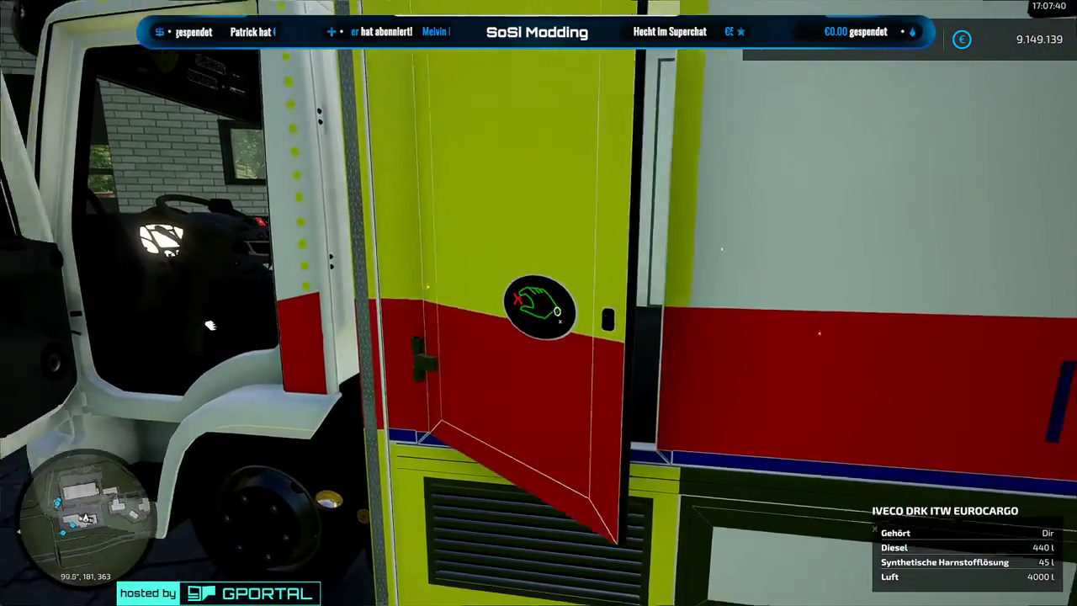
click(539, 307)
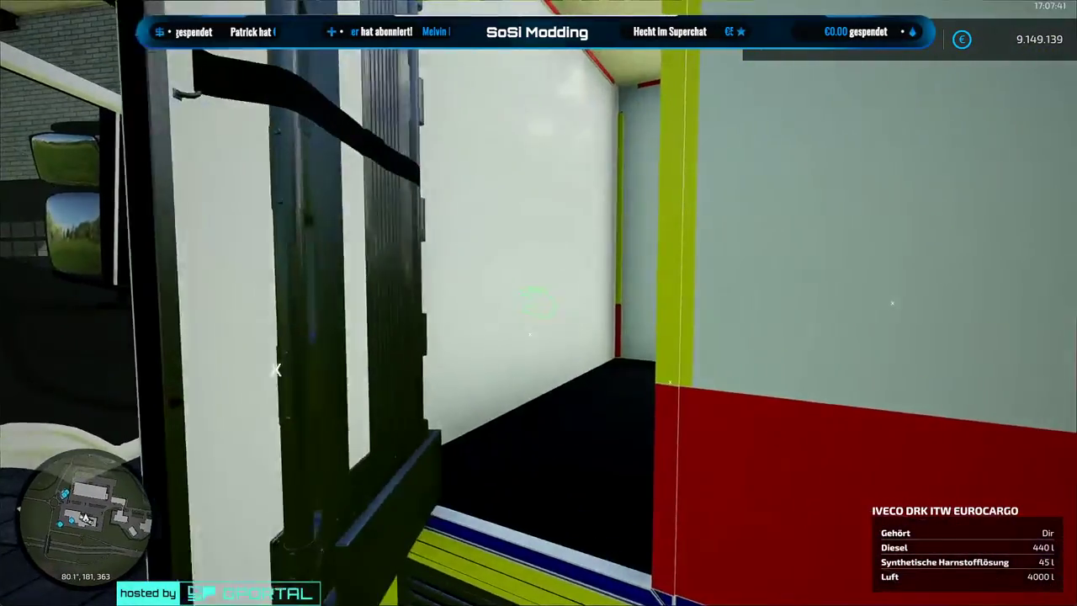
key(s)
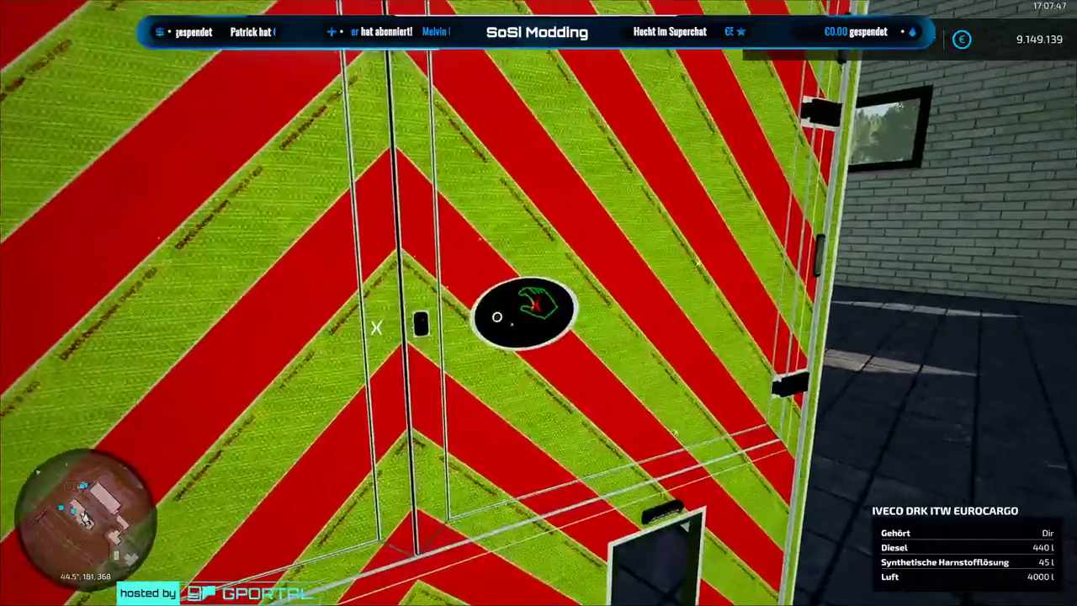
Step: Open the Eurocargo's rear door, then walk along its side and open the side door
click(524, 311)
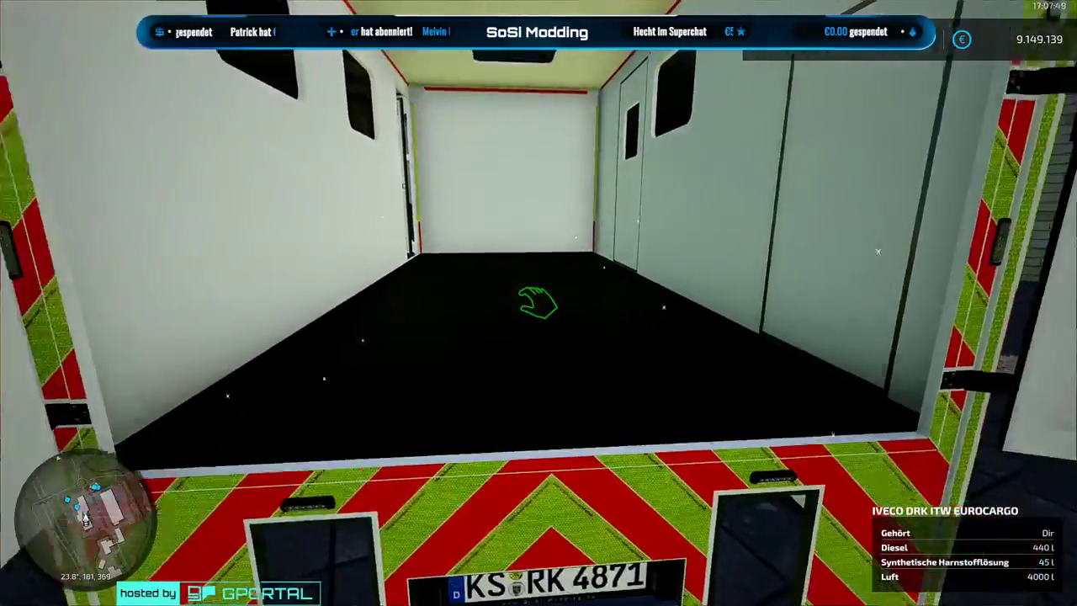
key(w)
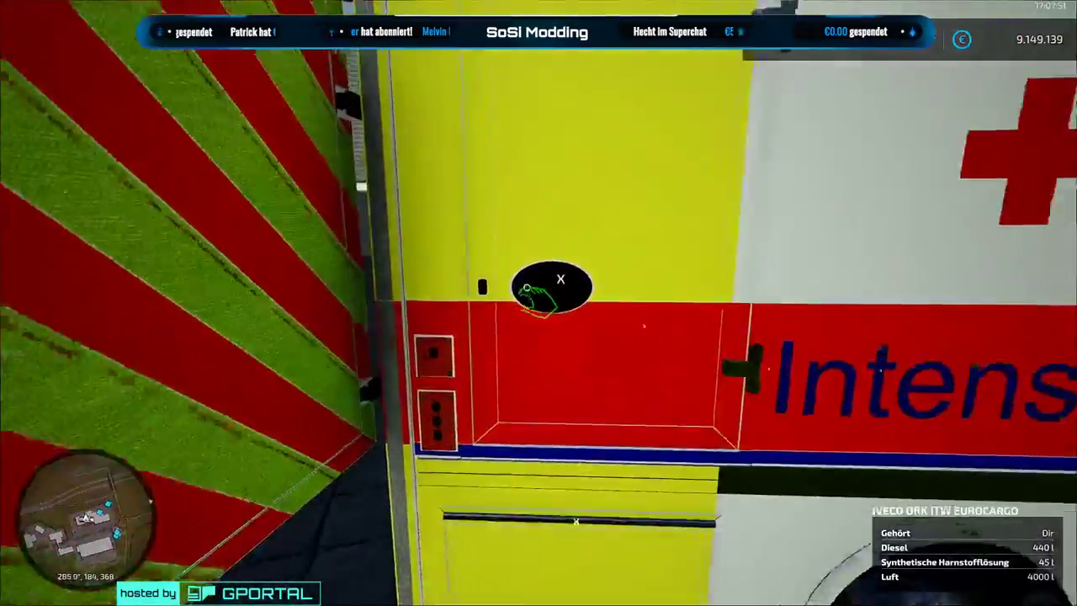
key(w)
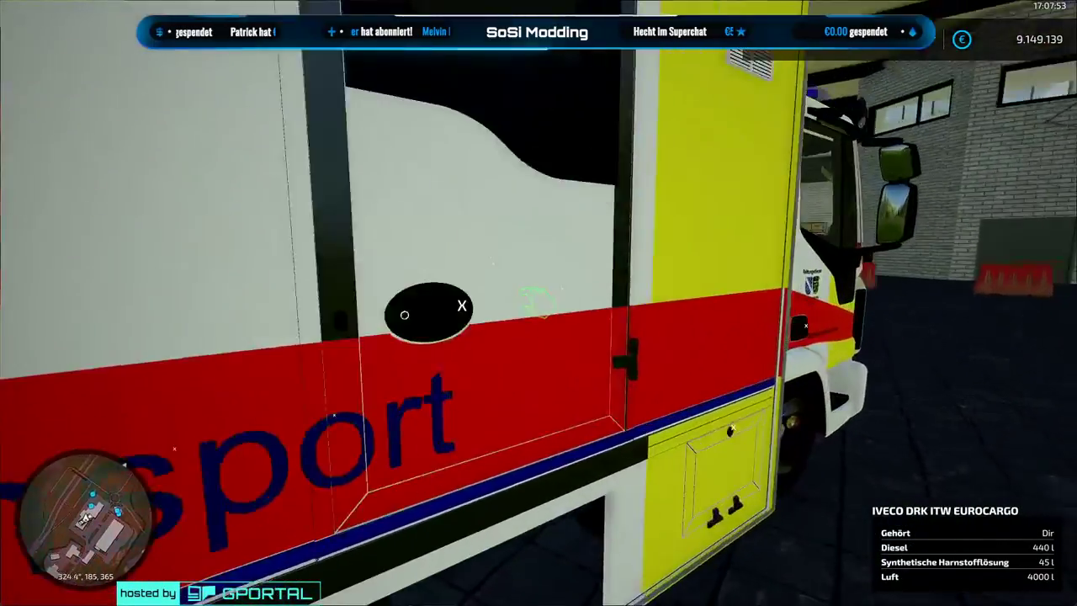
key(s)
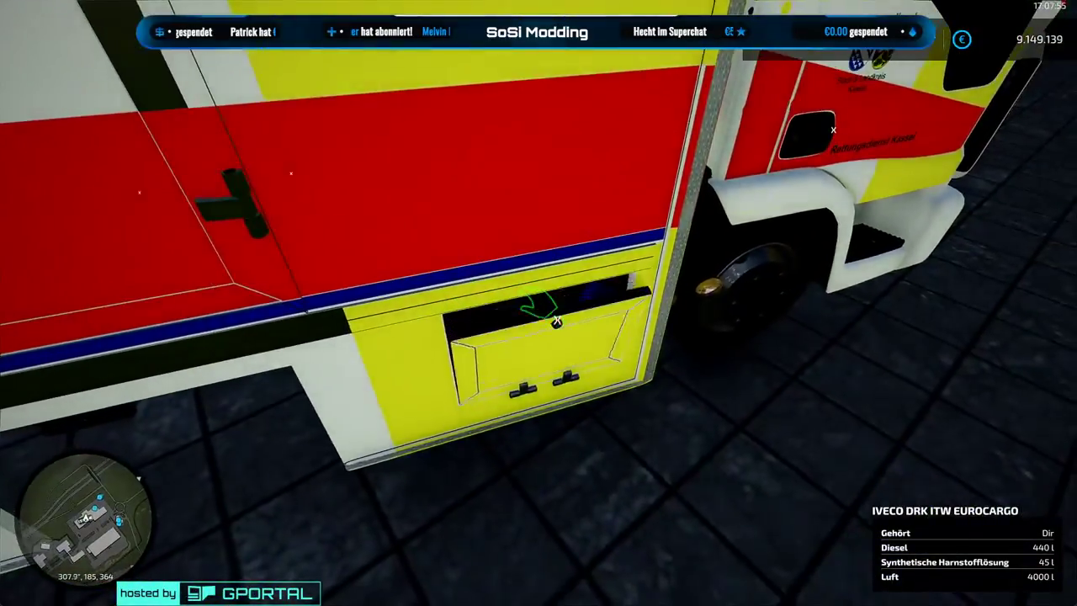
key(a)
click(539, 300)
Step: Walk around the DRK ITW ambulance, into its rear cargo box and back out
key(s)
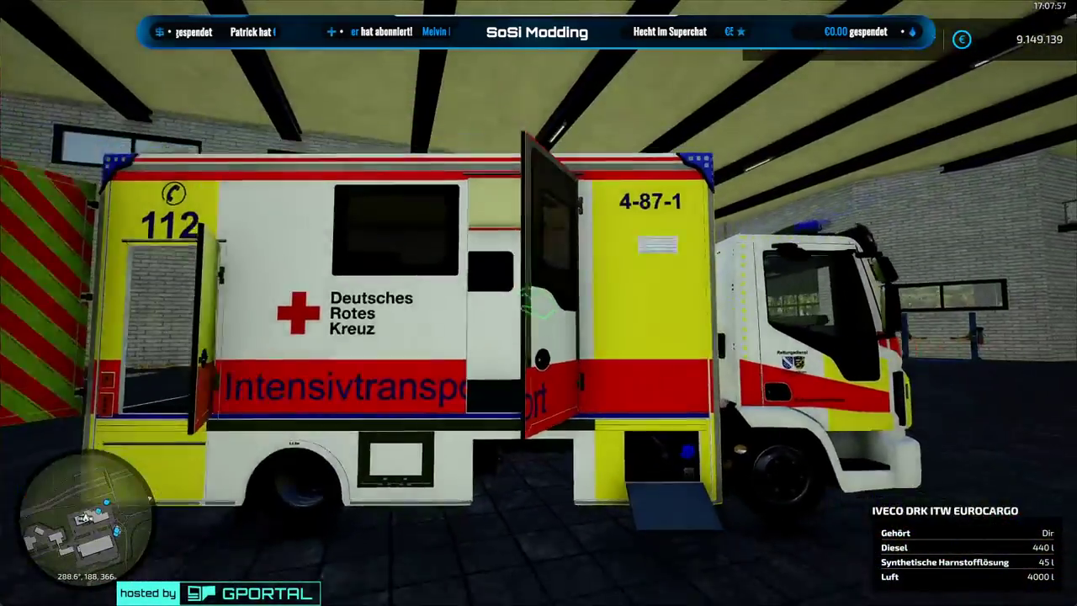
key(w)
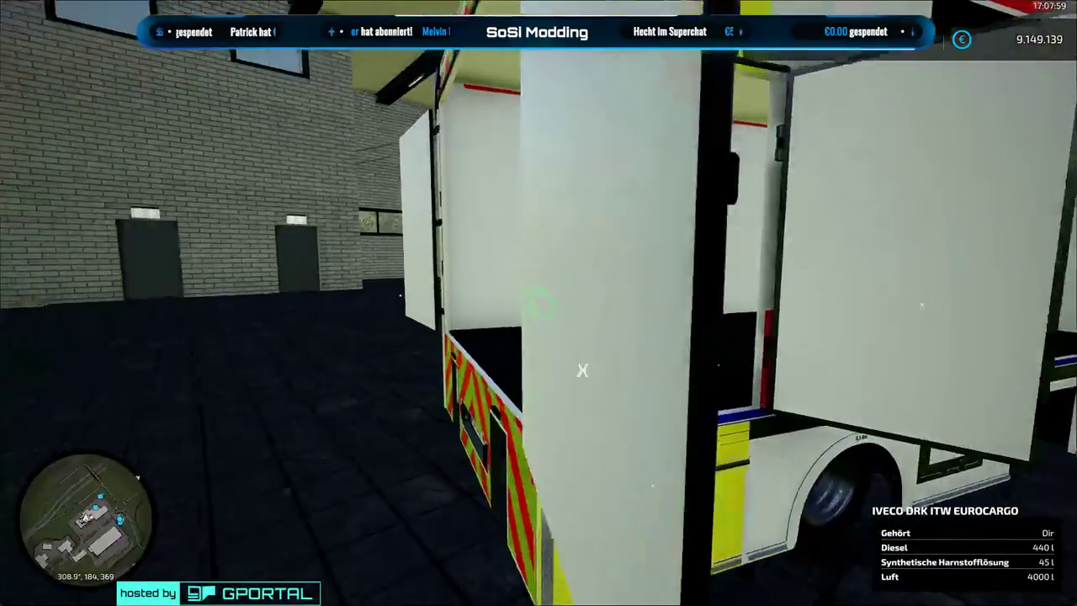
key(w)
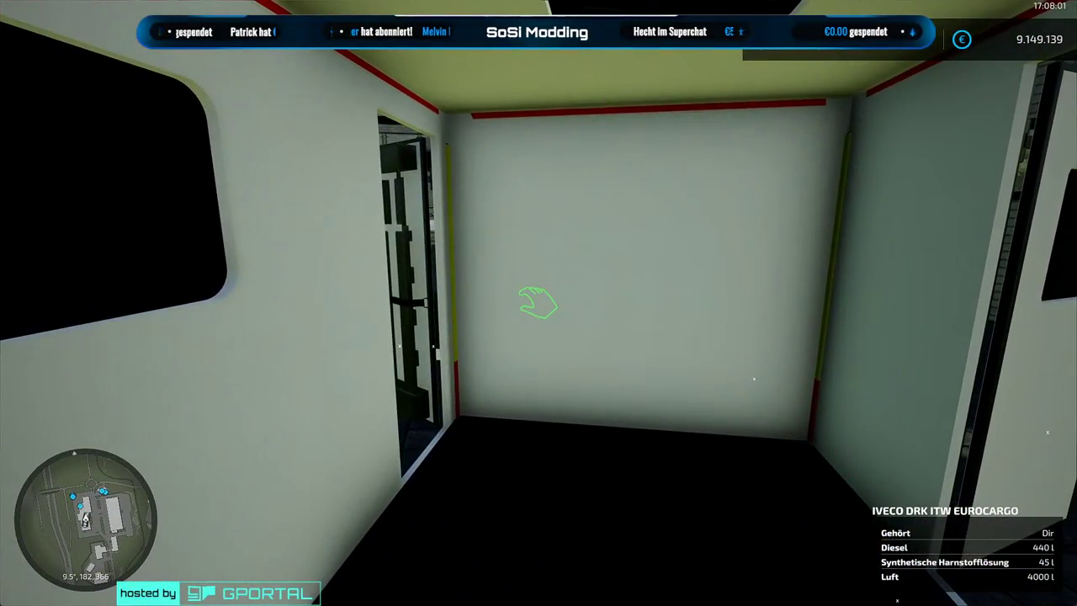
key(s)
Step: Sell the owned Iveco DRK ITW ambulance from the shop's garage list
key(p)
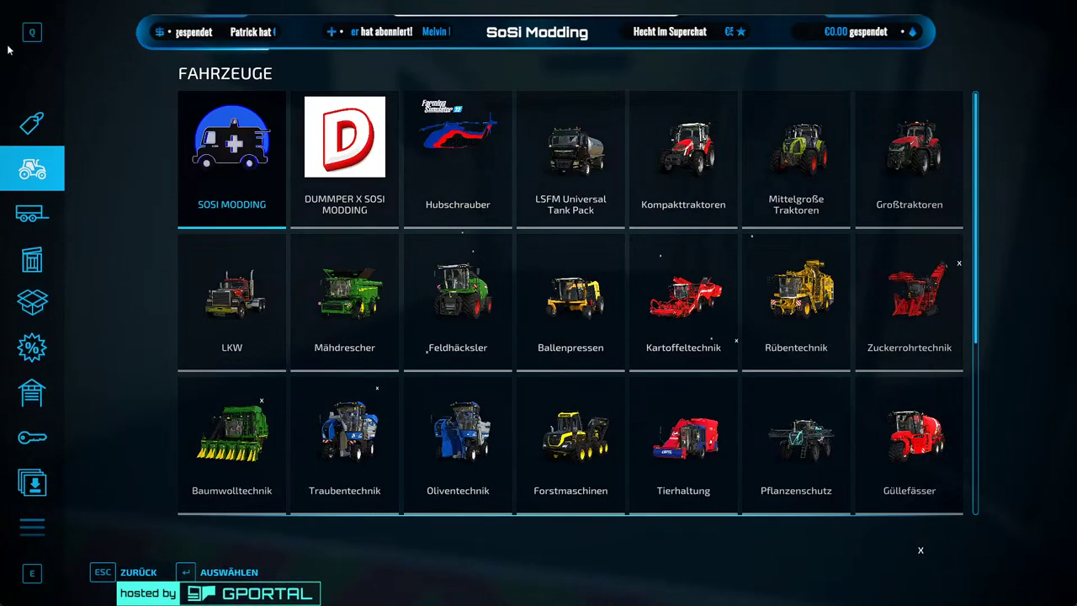
click(32, 392)
click(292, 133)
click(274, 253)
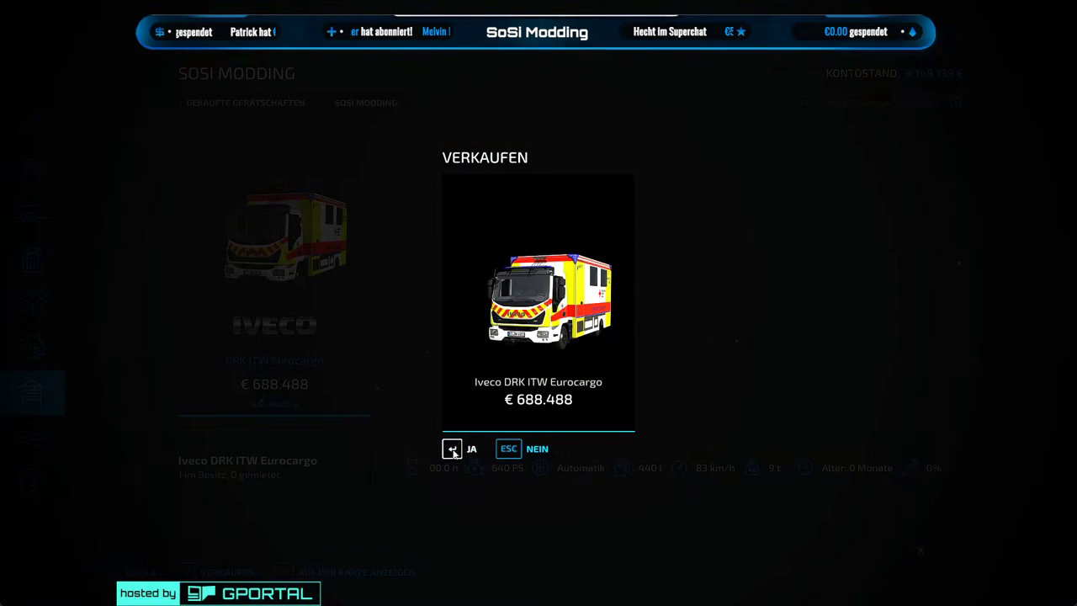
click(394, 397)
Step: Browse the SOSI MODDING category and preview the Feuerwehr Kassel Vito NEF without buying
click(32, 168)
click(244, 160)
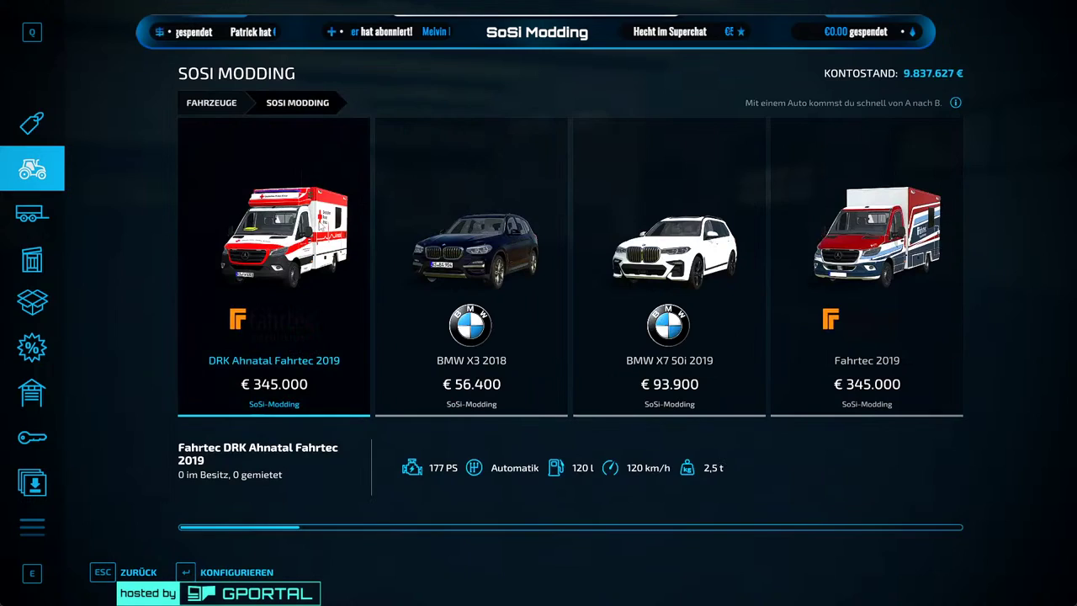
scroll(659, 333, down, 2)
scroll(752, 298, down, 2)
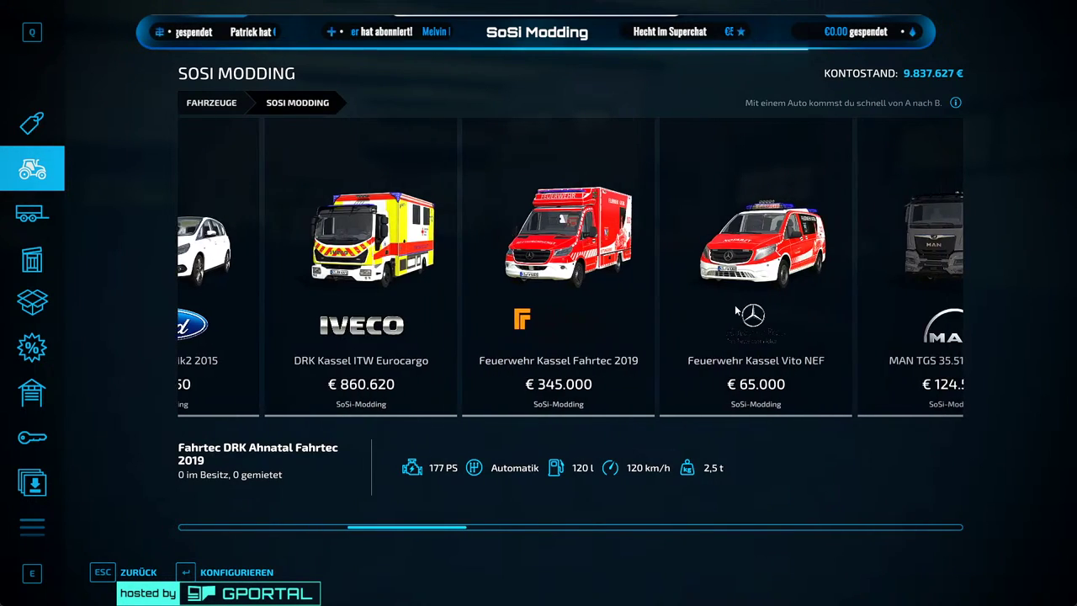
click(436, 334)
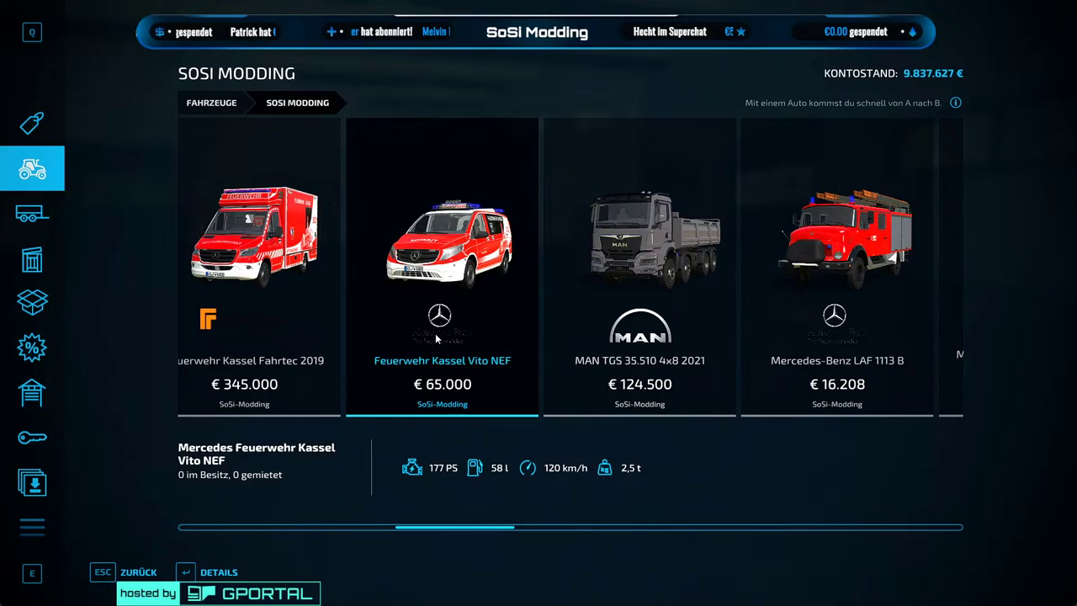
double_click(435, 334)
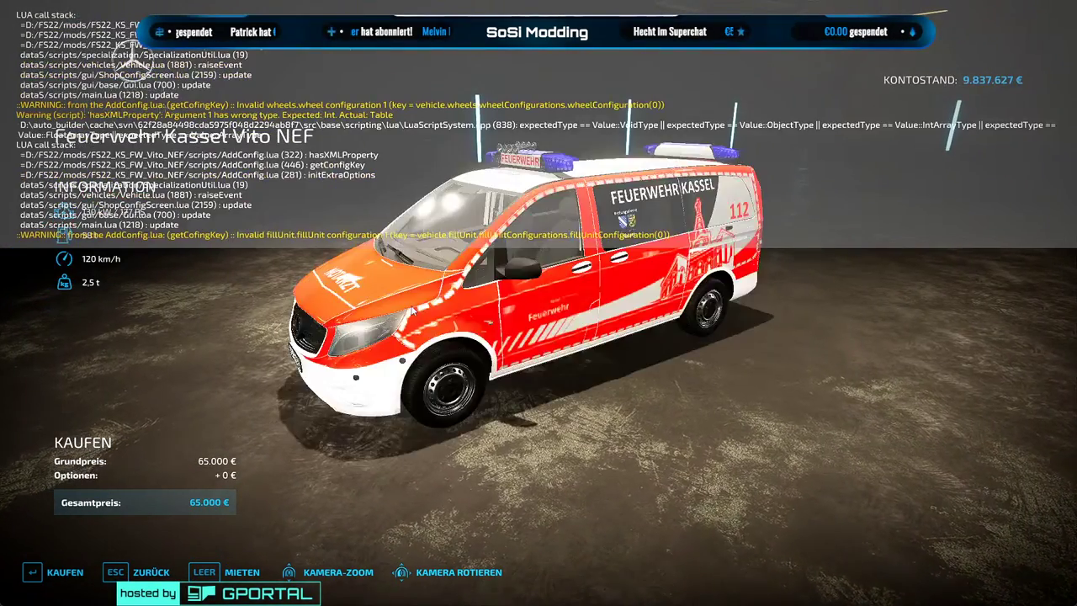
key(Escape)
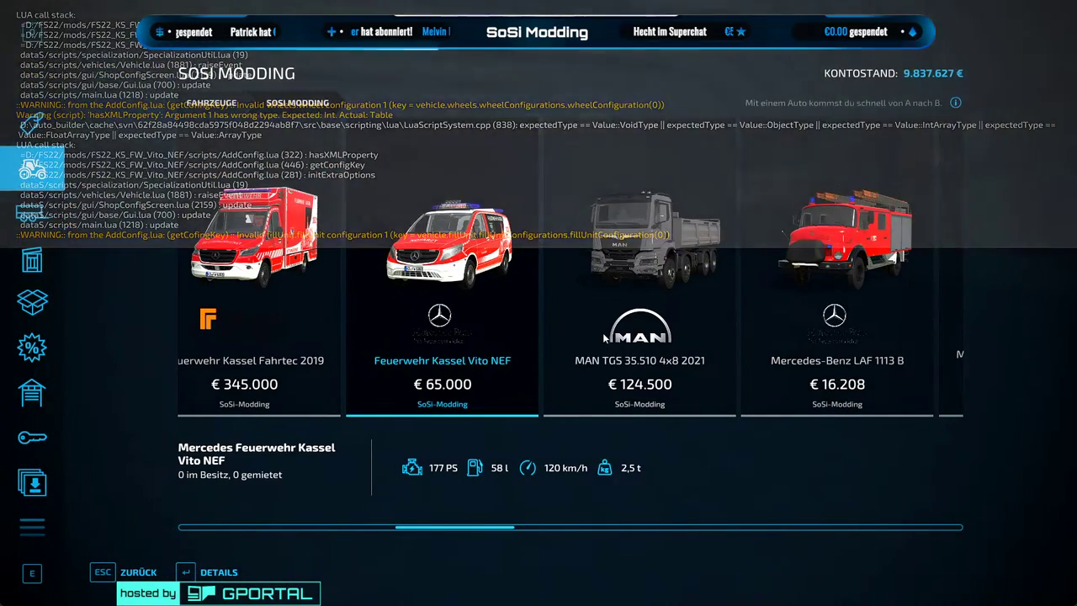
Step: Buy the MAN TGS 35.510 4x8 2021 with Comet S set to Ja for 124.500 €
scroll(588, 315, down, 1)
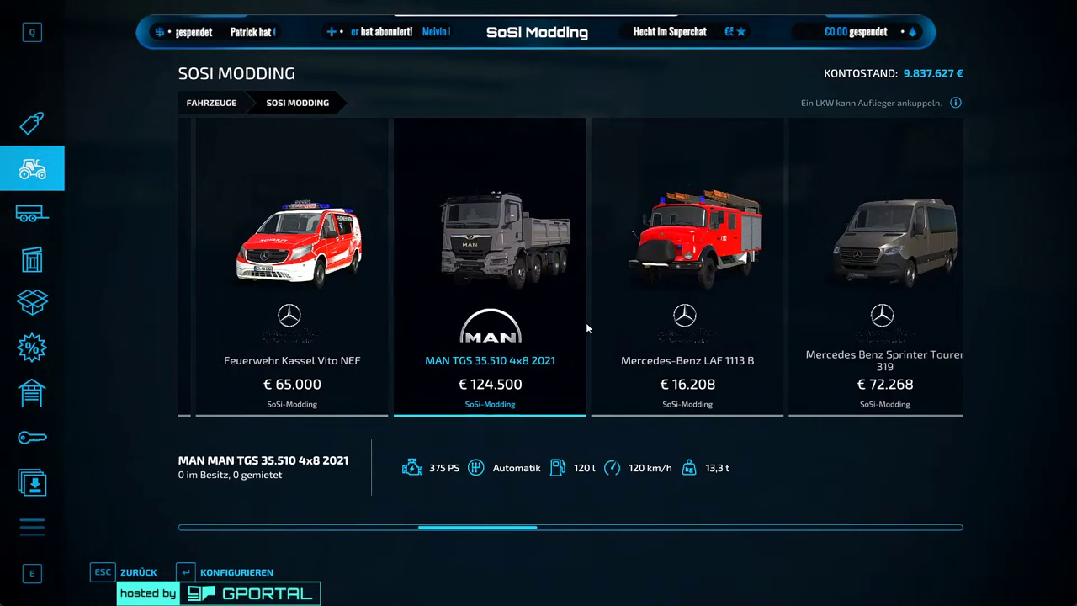
click(482, 278)
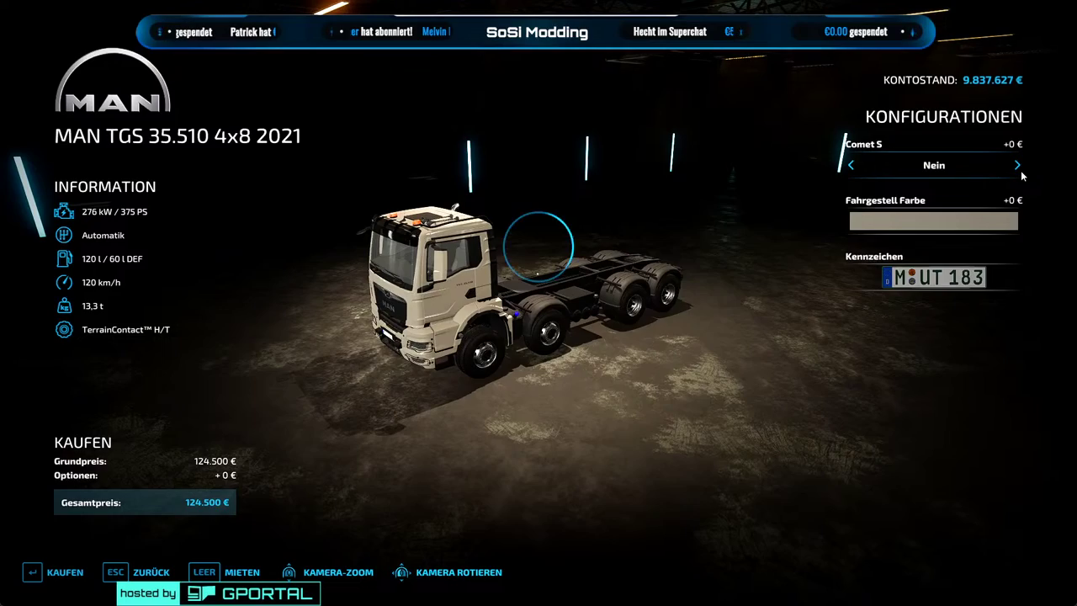
click(1018, 165)
click(1018, 165)
mouse_move(590, 241)
mouse_down()
mouse_move(657, 244)
mouse_move(665, 310)
mouse_move(660, 270)
mouse_up()
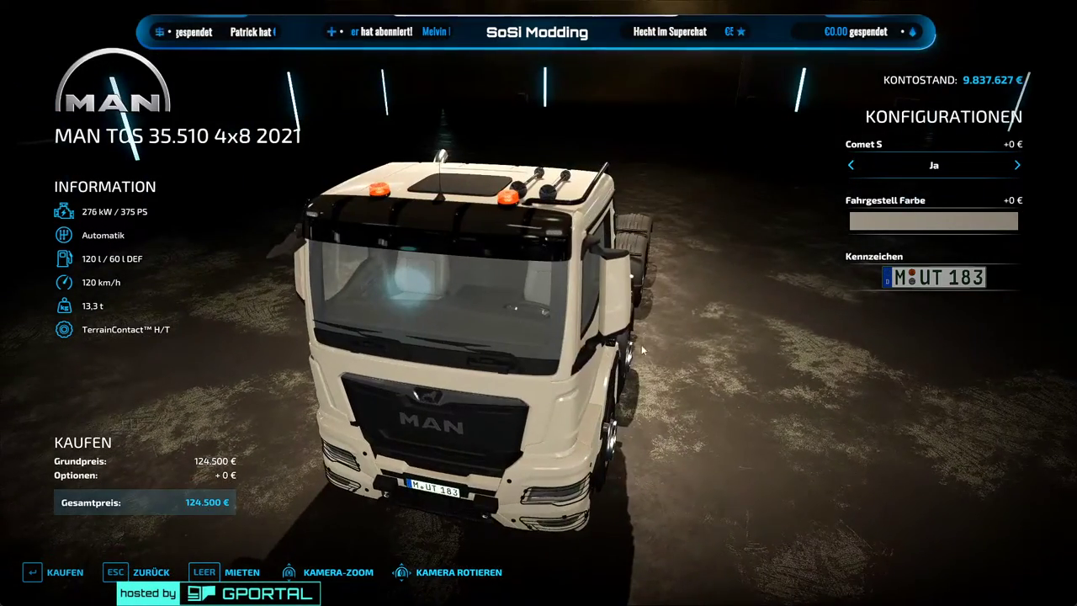
drag(590, 376, 476, 377)
key(Return)
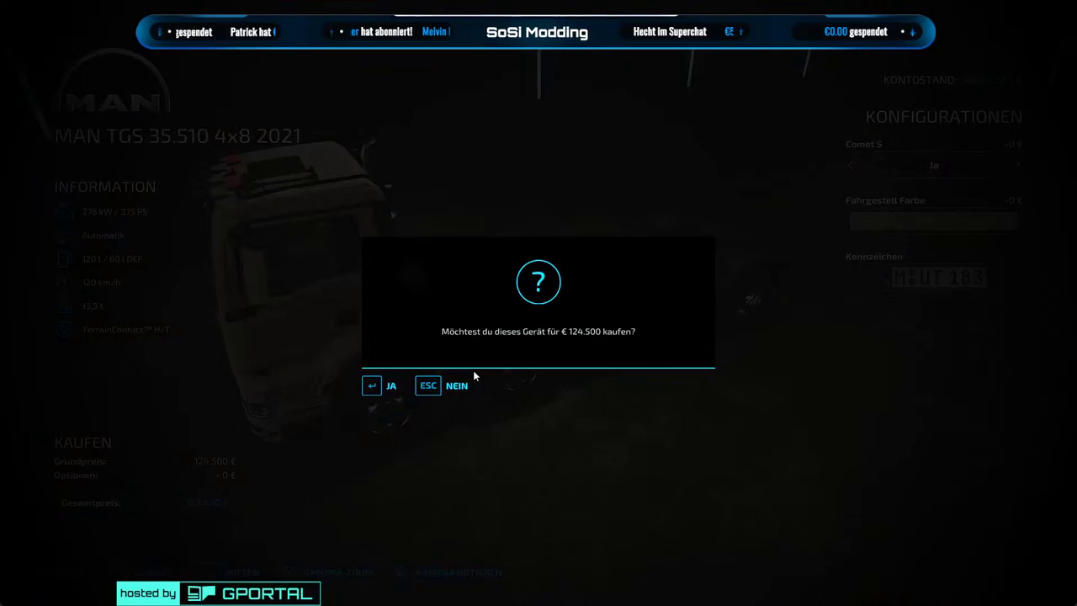
key(Return)
key(Return)
Step: Get into the new MAN truck, drive off and switch on its orange roof beacons
key(Escape)
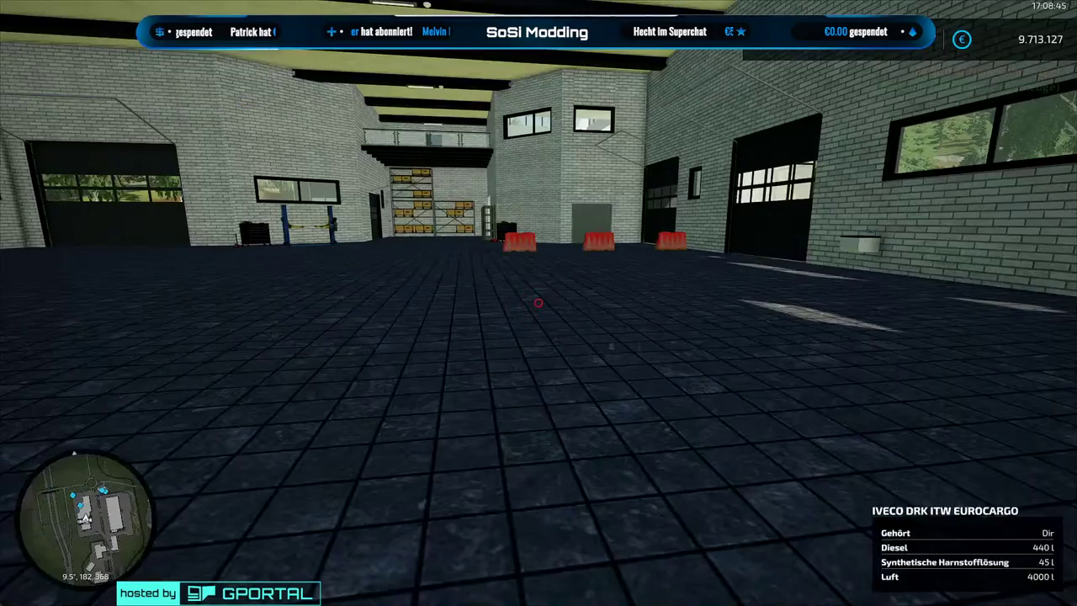
key(Tab)
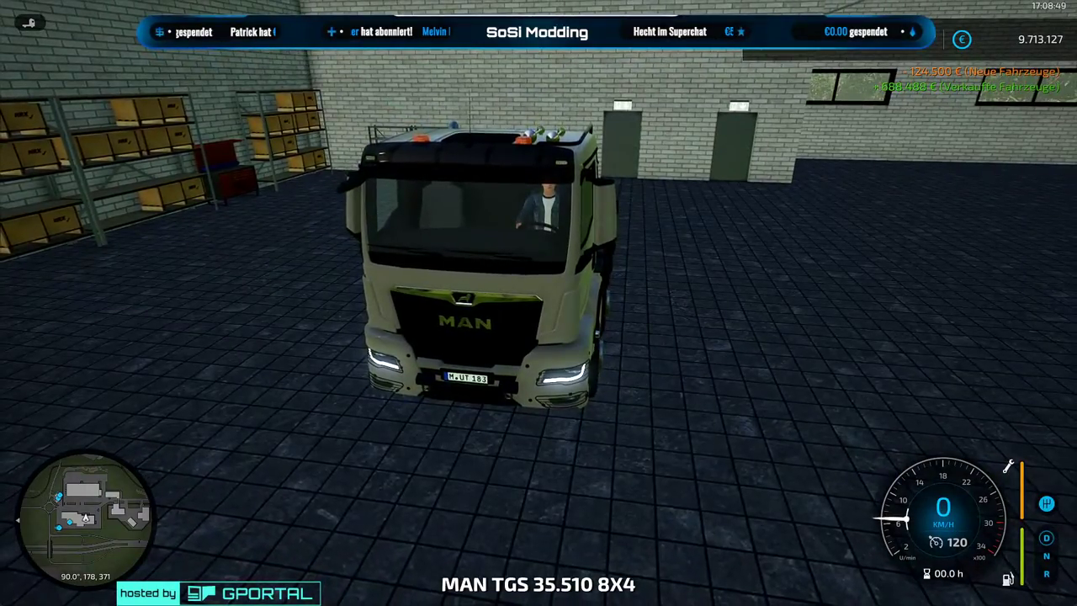
key(w)
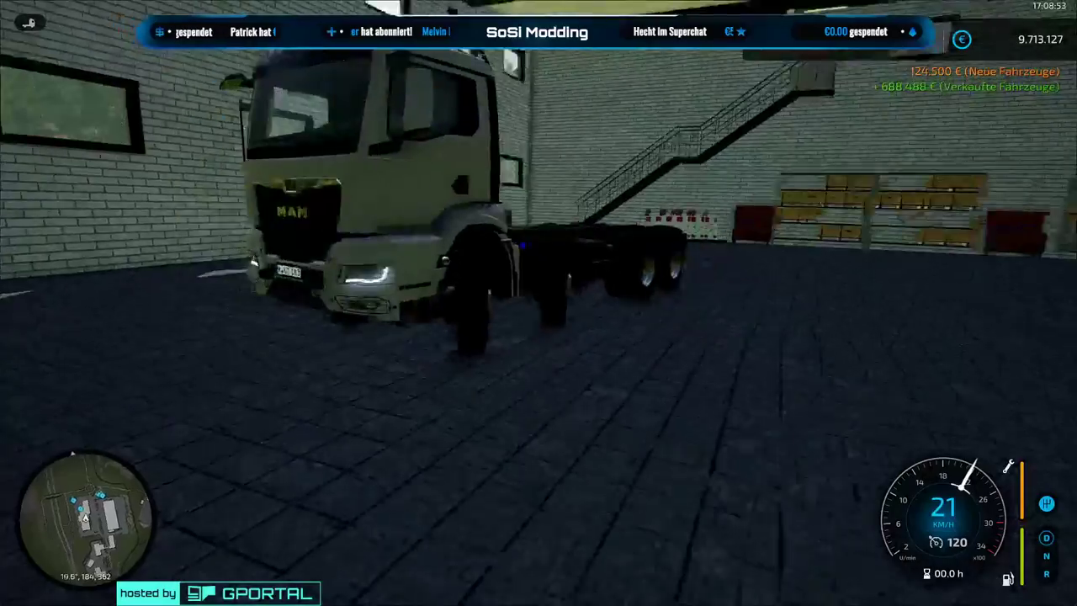
key(h)
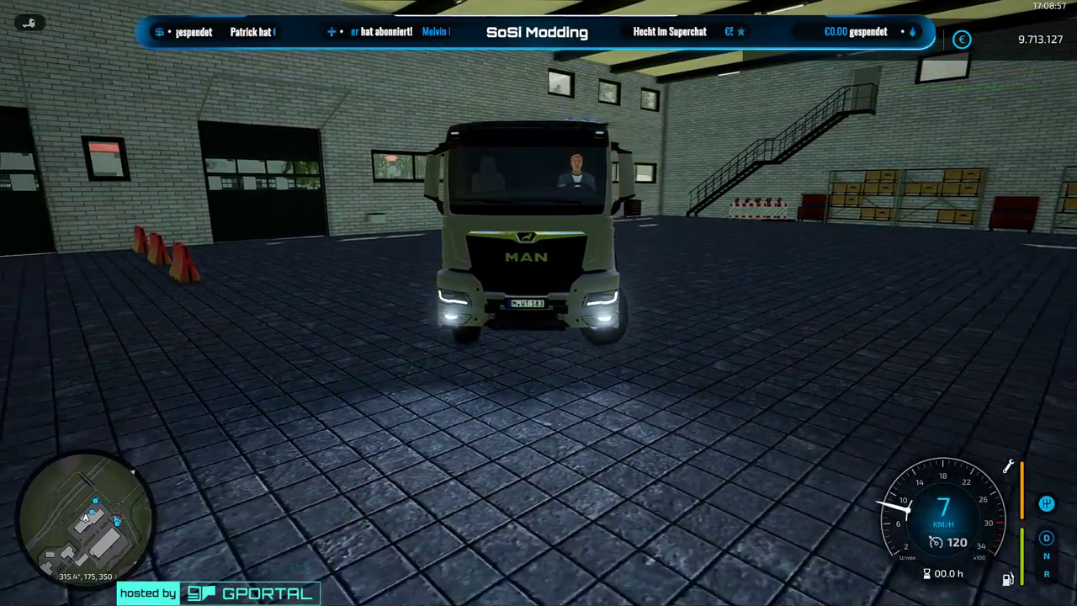
Step: Glance at the shop's LKW truck list, resume driving with beacons on, and switch to a high camera
key(p)
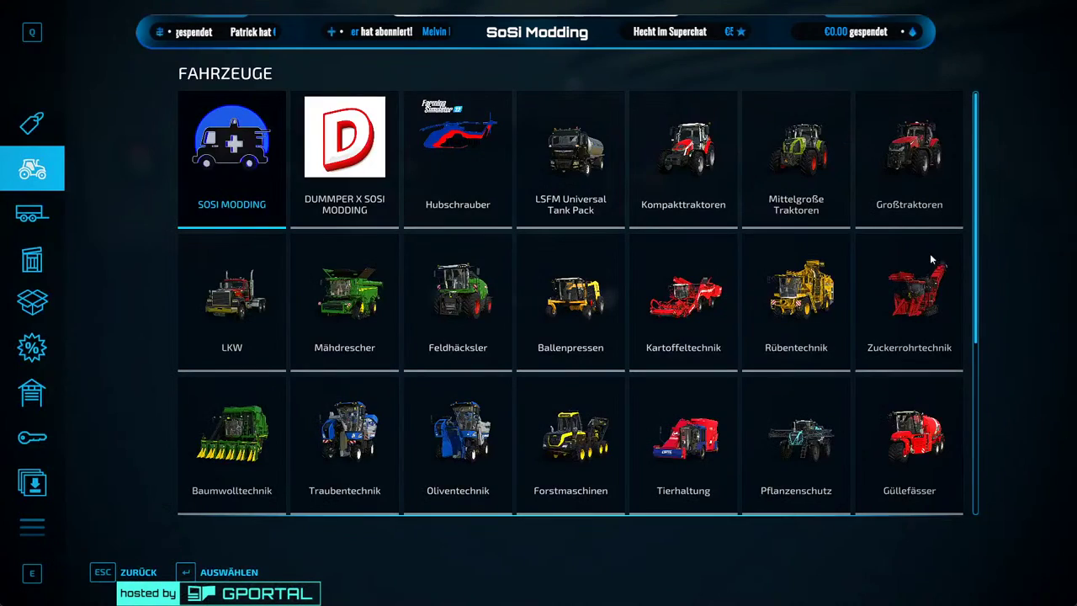
click(242, 352)
scroll(568, 270, down, 2)
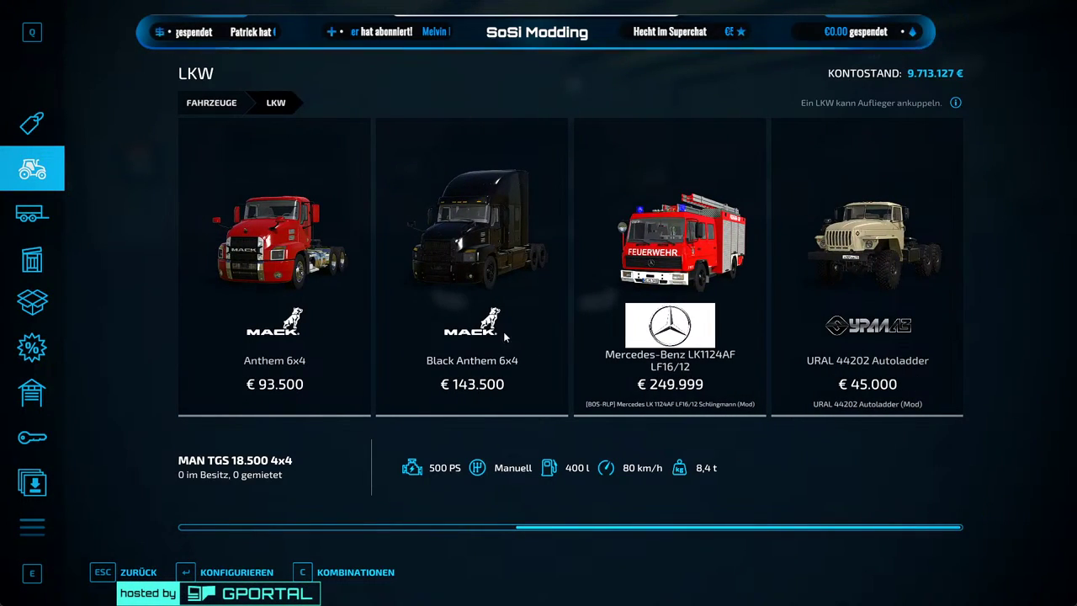
key(p)
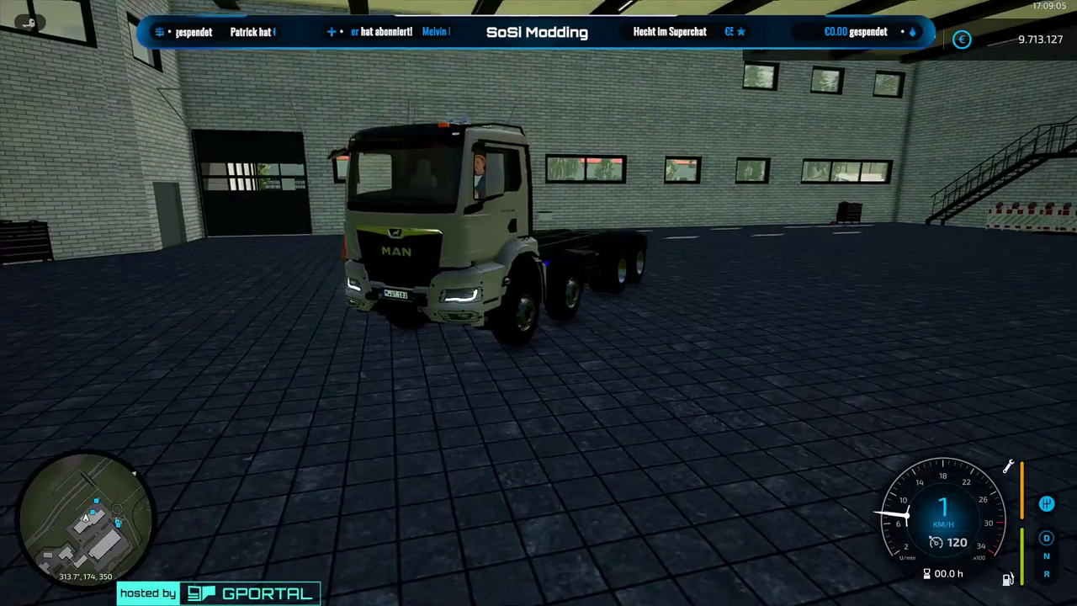
key(b)
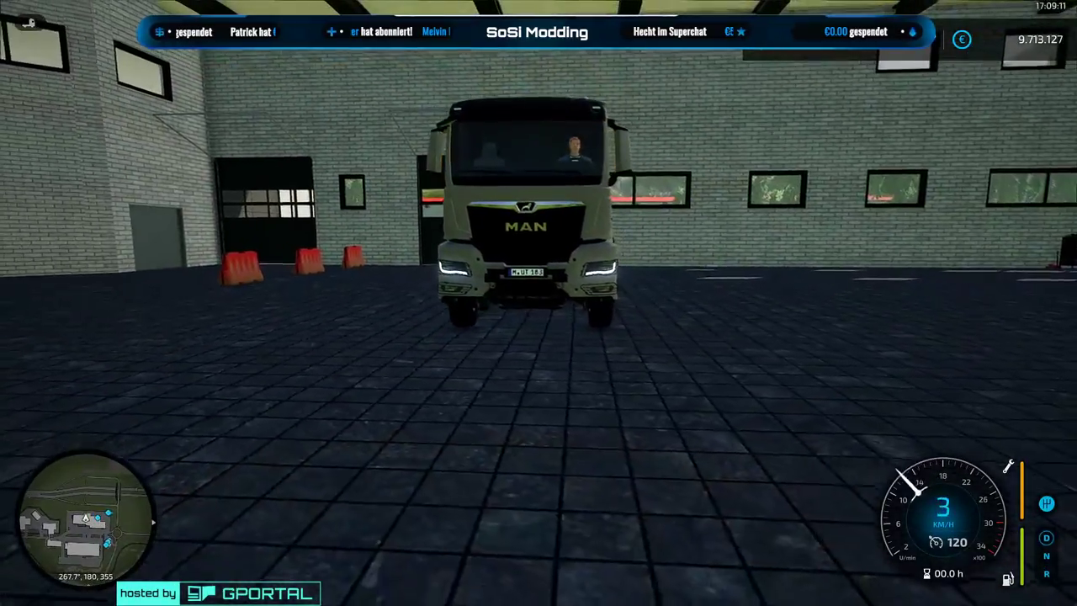
key(Tab)
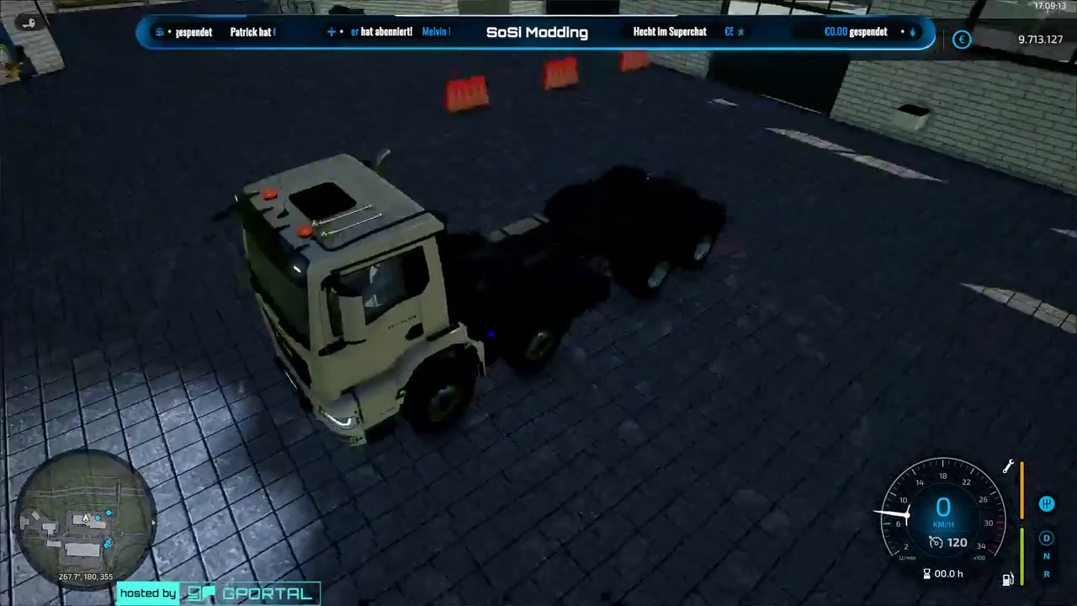
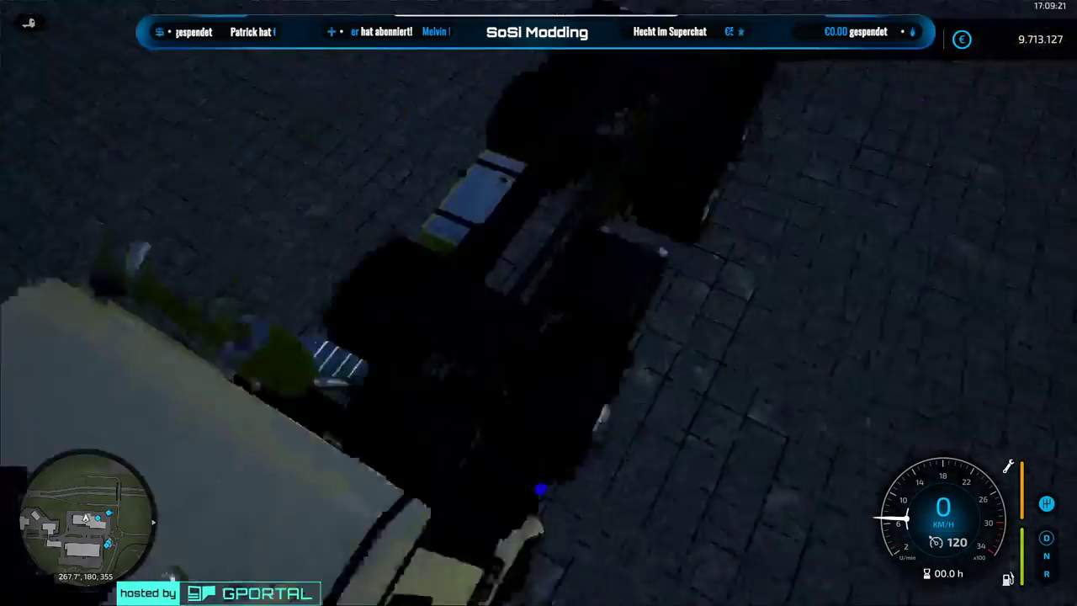
Step: Walk up to the MAN TGS 35.510 truck, climb into the cab and drive it briefly forward
key(e)
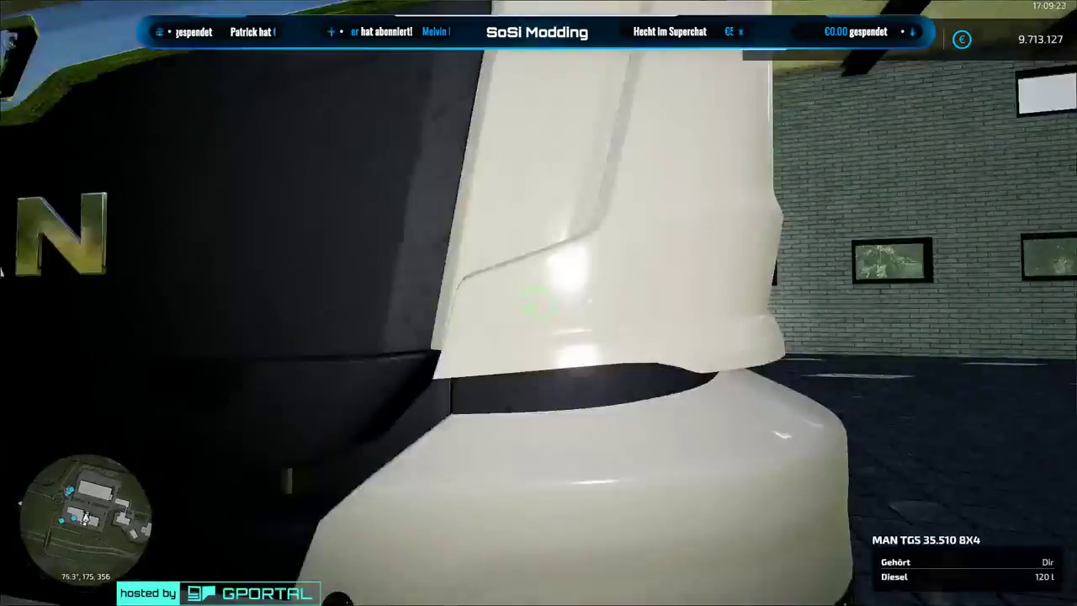
key(s)
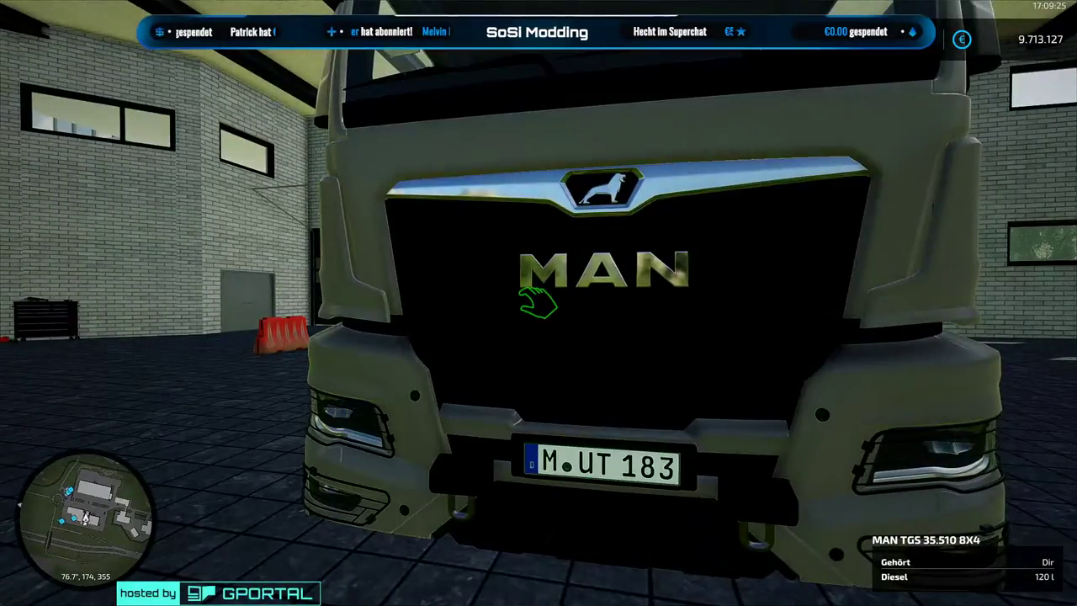
key(w)
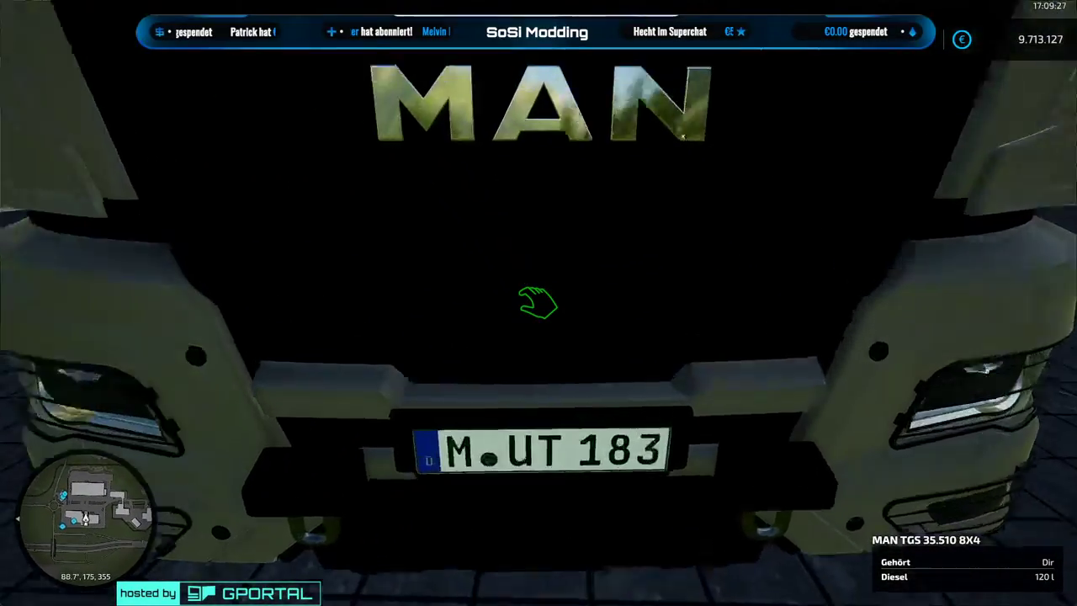
key(e)
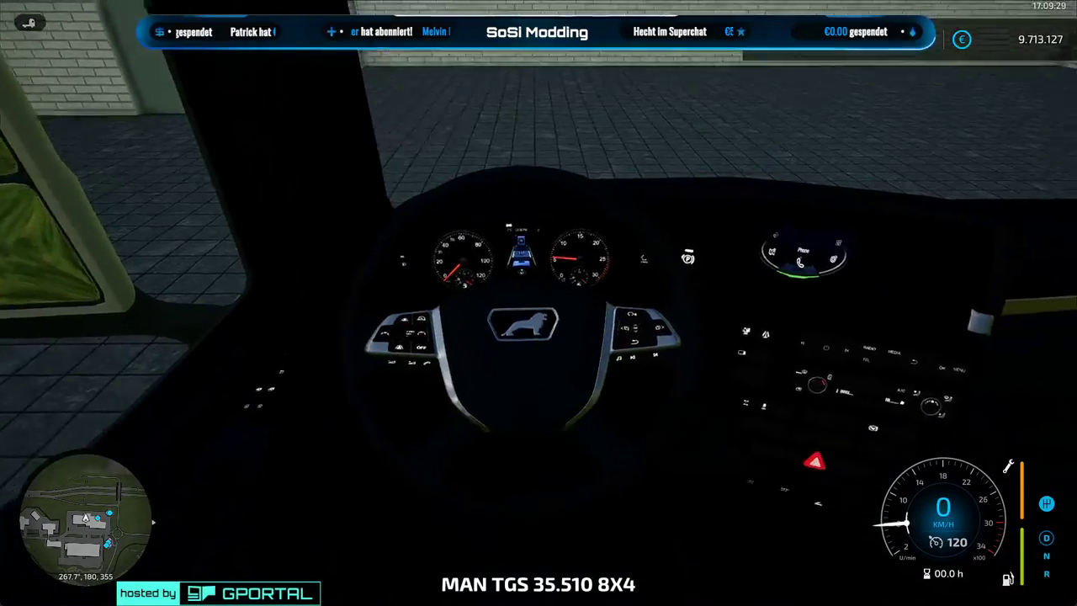
key(w)
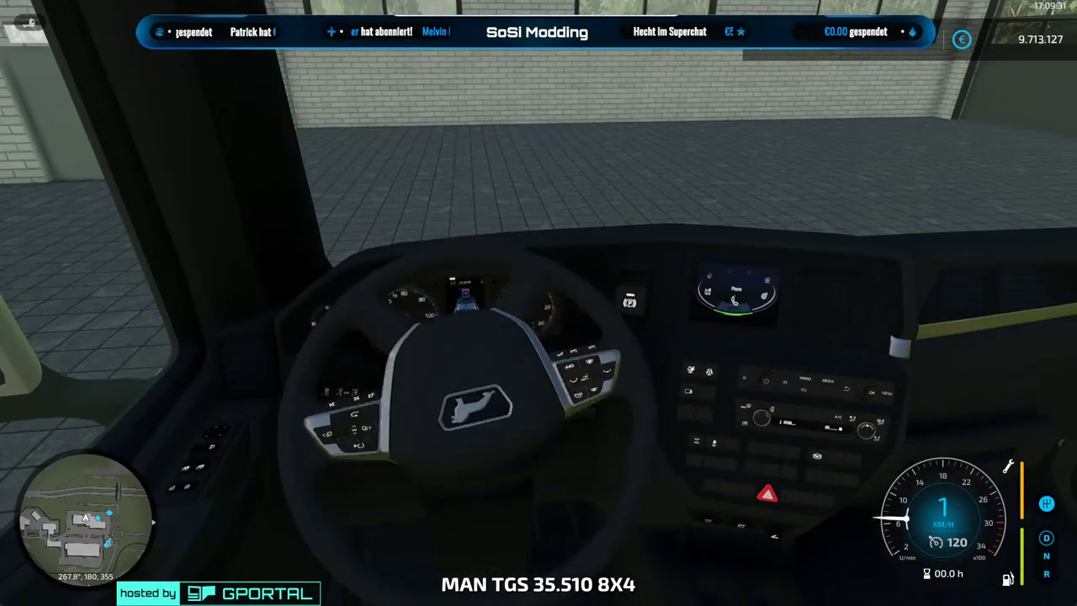
key(d)
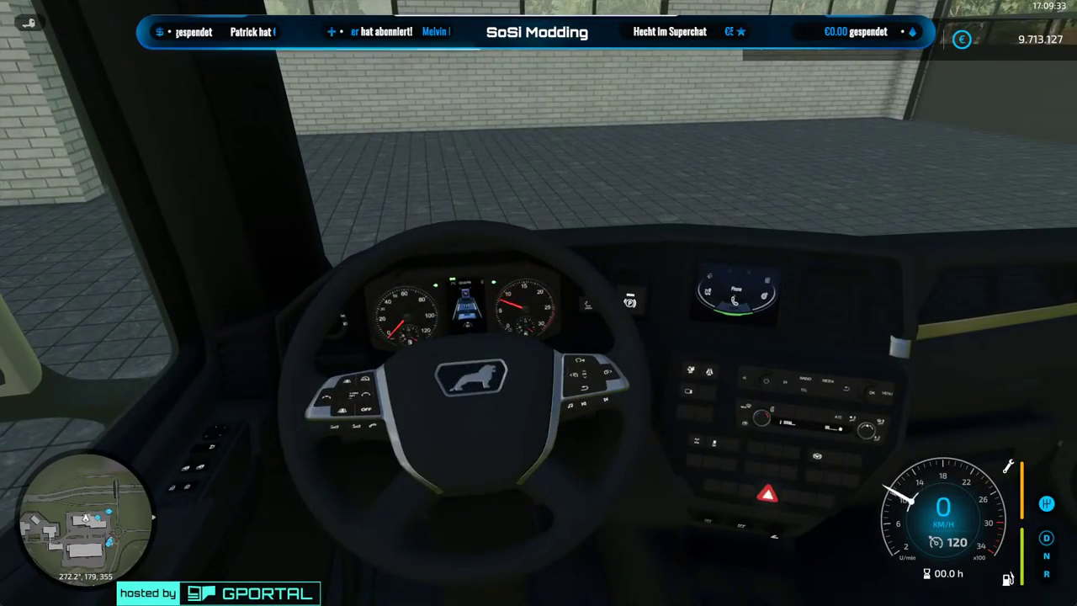
Step: Get out of the truck and sell the owned MAN TGS from the shop
key(e)
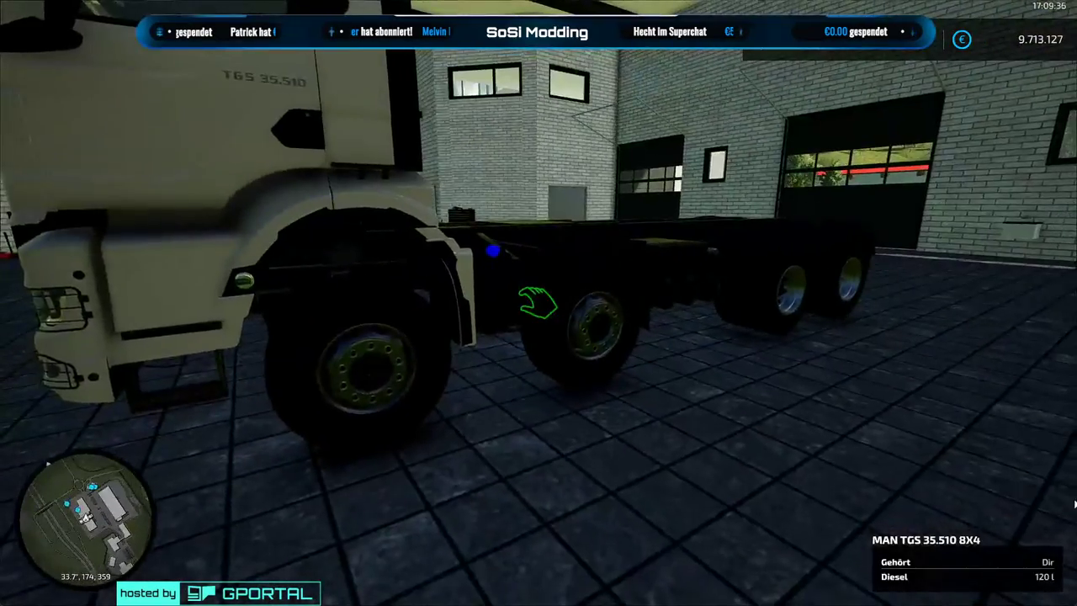
key(p)
click(31, 392)
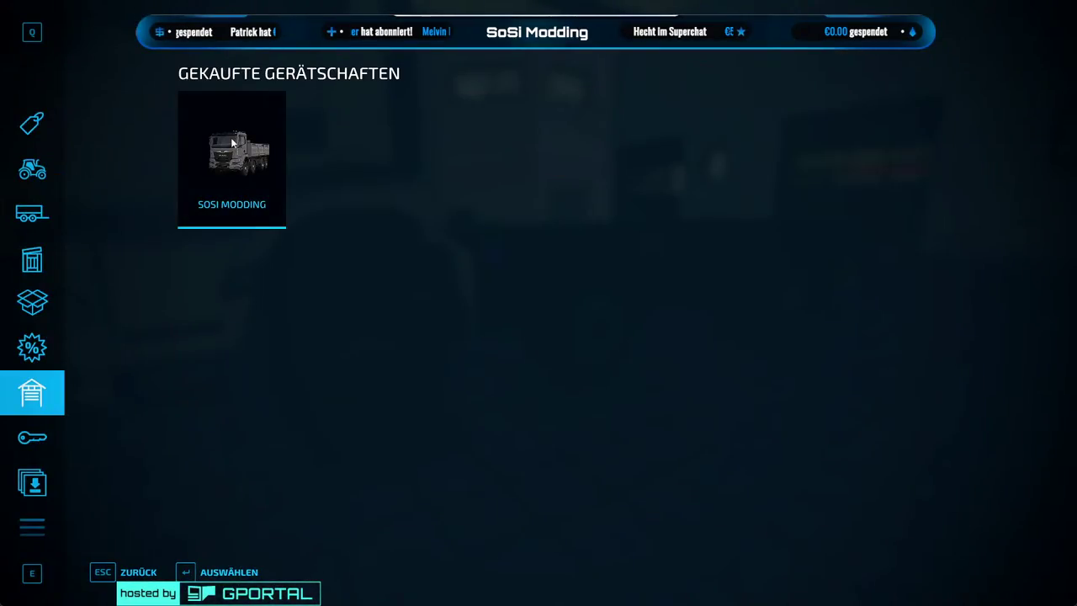
click(231, 155)
click(222, 573)
key(Return)
key(Return)
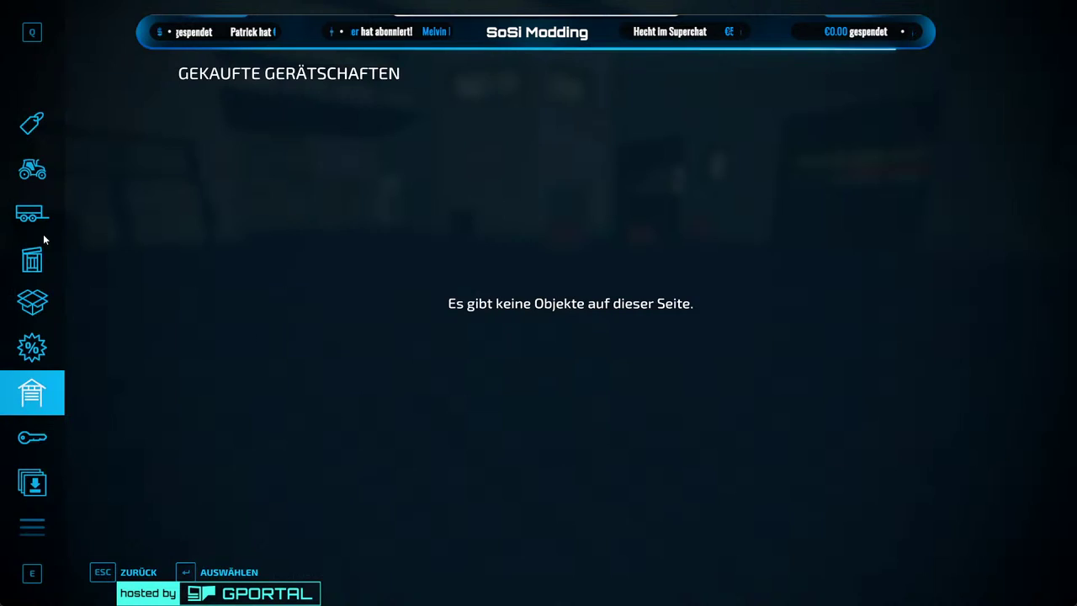
Step: In the SoSi Modding vehicle category, preview the Mercedes-Benz LAF 1113 B fire engine at 16.208 €
click(32, 169)
click(220, 171)
scroll(612, 323, down, 2)
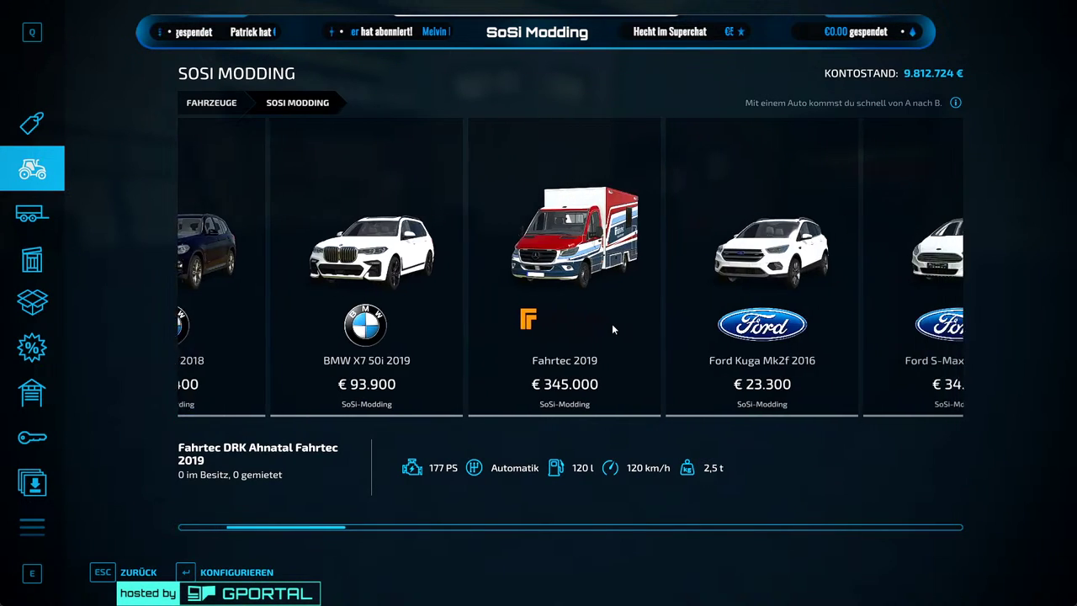
scroll(612, 323, down, 4)
scroll(612, 322, down, 3)
scroll(612, 322, down, 1)
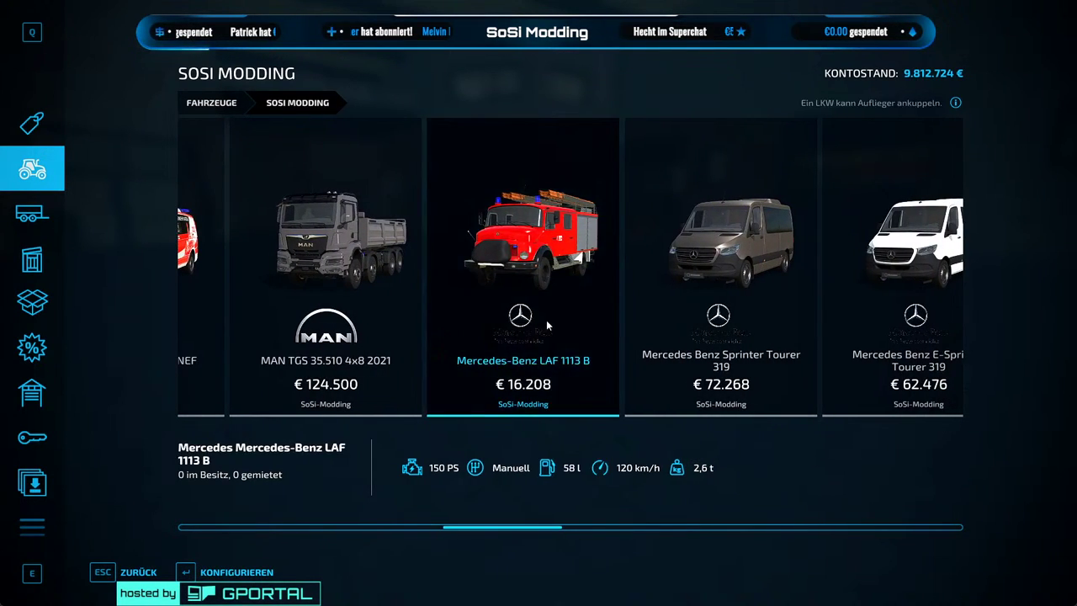
click(546, 320)
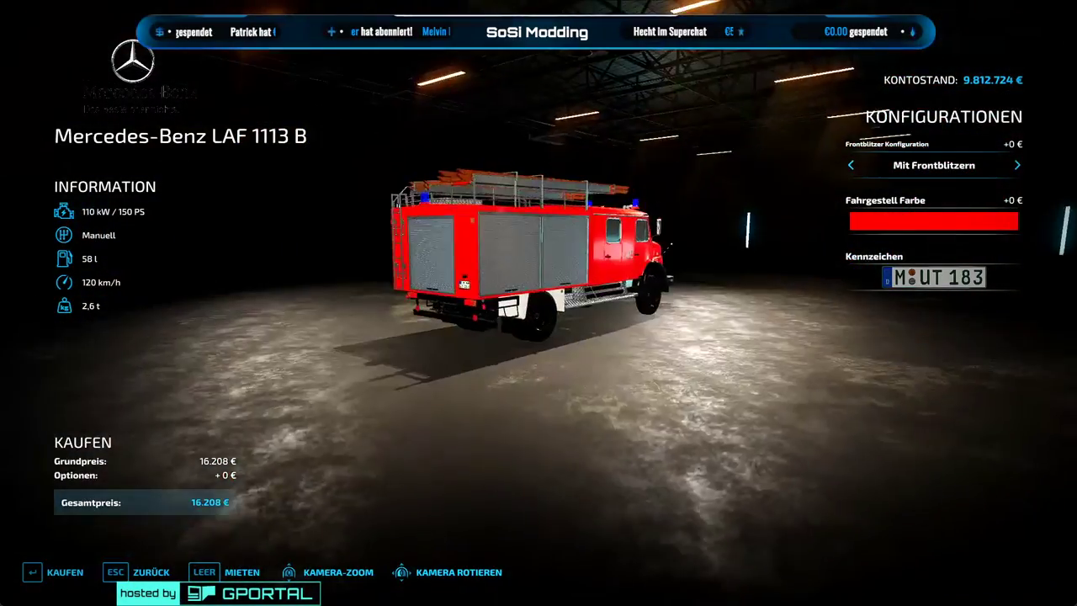
key(Escape)
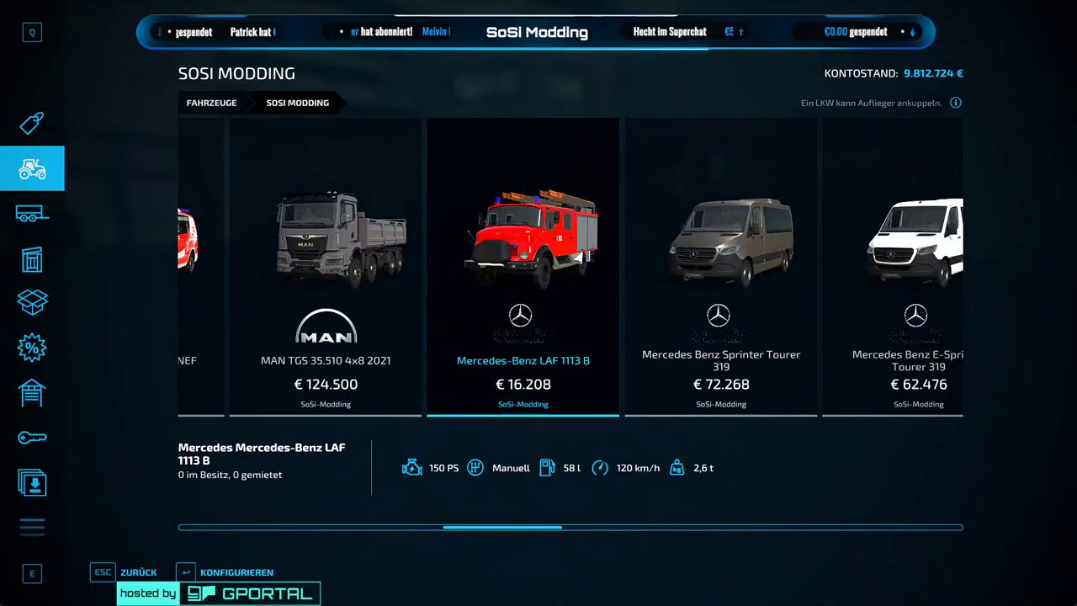
Step: Select the Mercedes Benz Sprinter Tourer 319 in the SoSi Modding list
scroll(686, 274, down, 1)
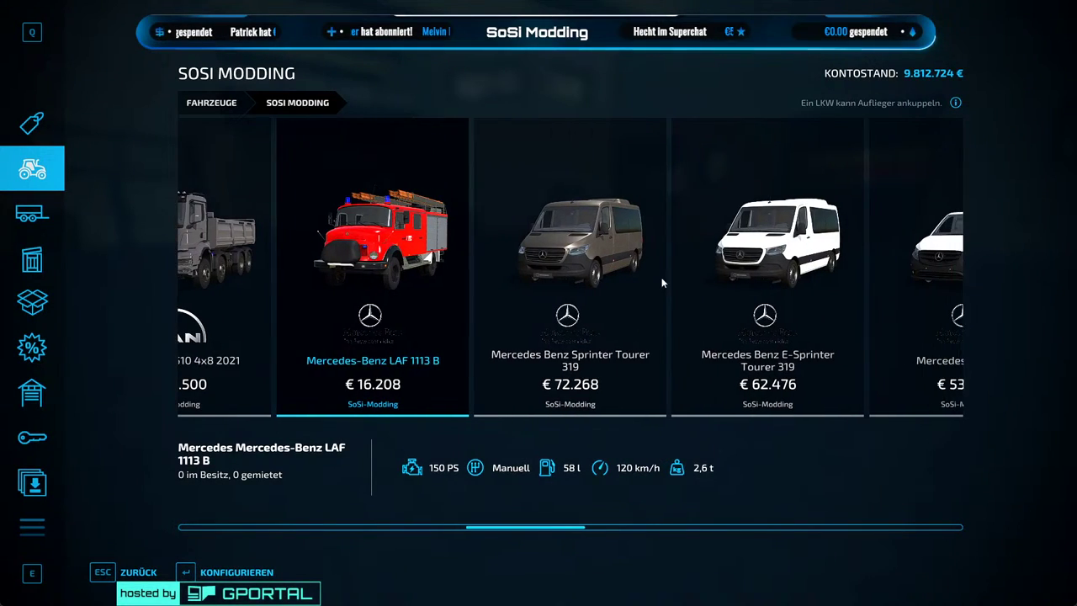
click(601, 323)
scroll(766, 312, down, 1)
scroll(741, 307, down, 1)
scroll(673, 299, up, 1)
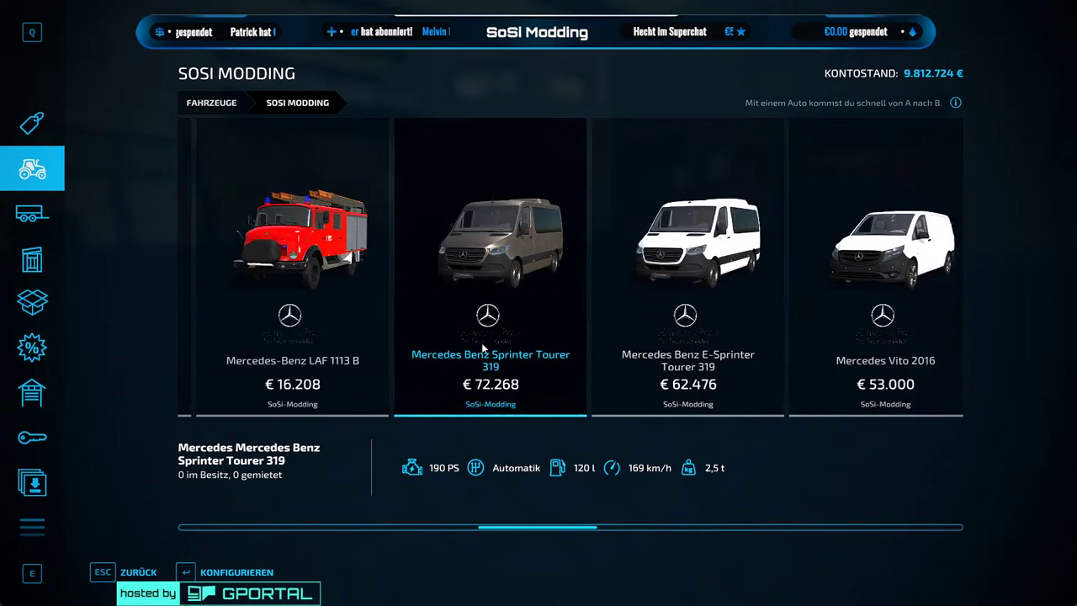
scroll(651, 293, up, 1)
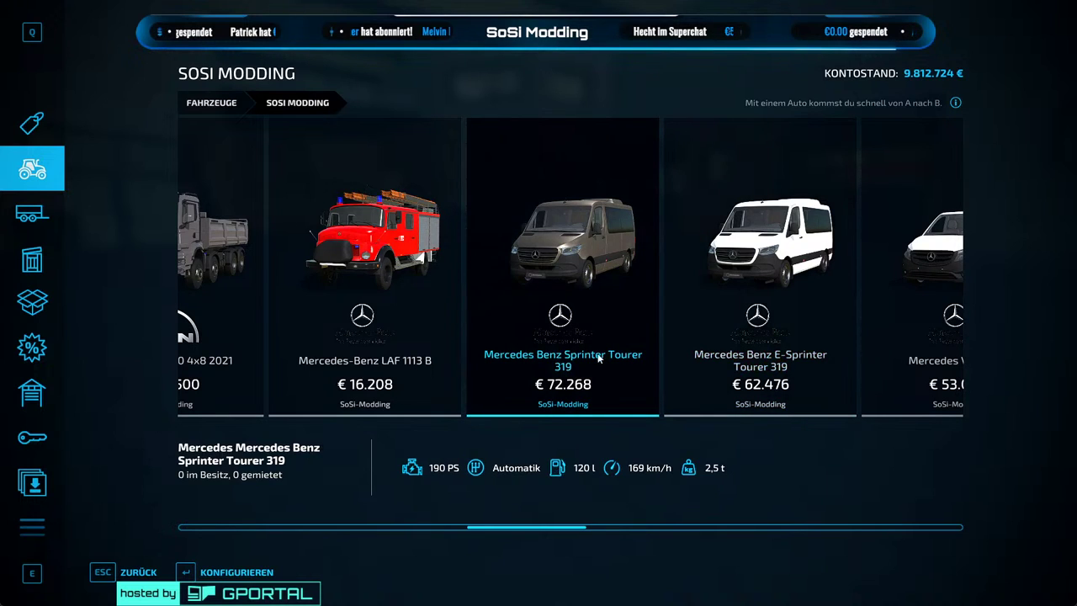
Step: Set the Sprinter Tourer 319's Fahrgestell Farbe to silver, then change it to beige
click(621, 310)
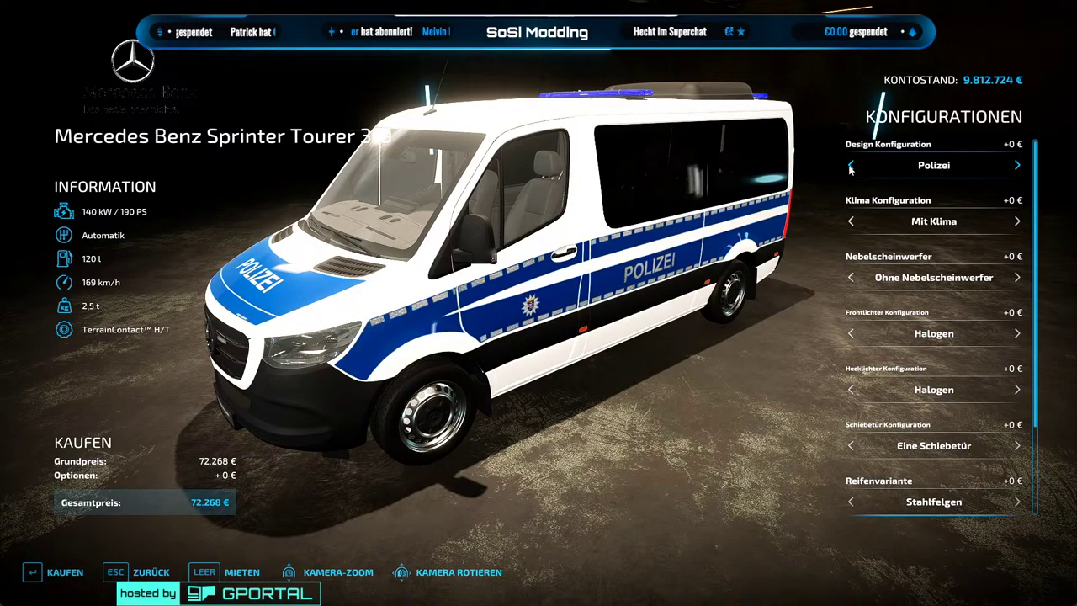
scroll(775, 367, down, 5)
scroll(934, 454, down, 2)
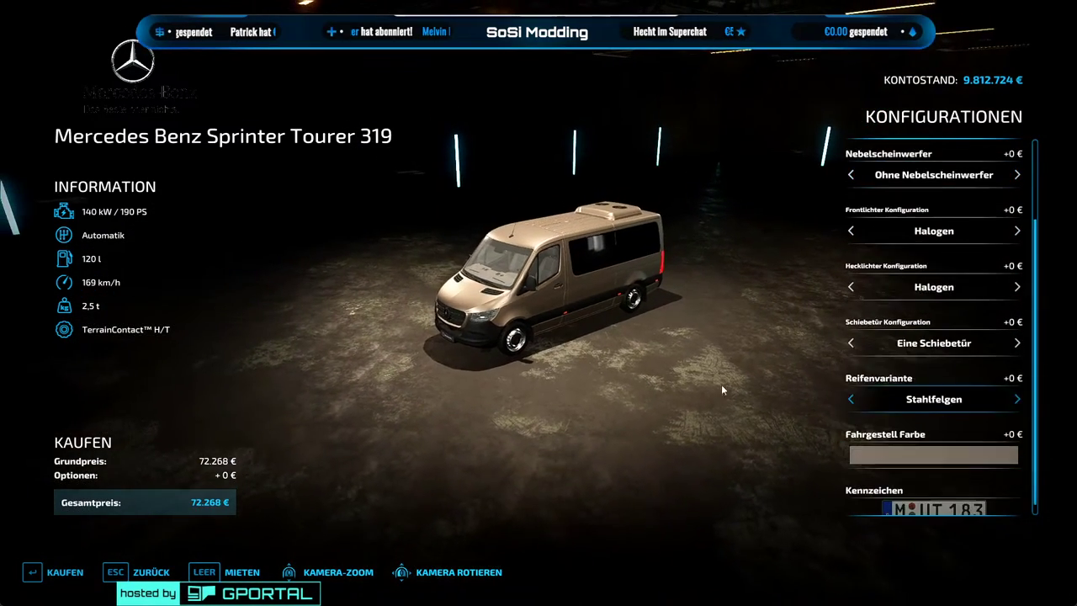
click(934, 454)
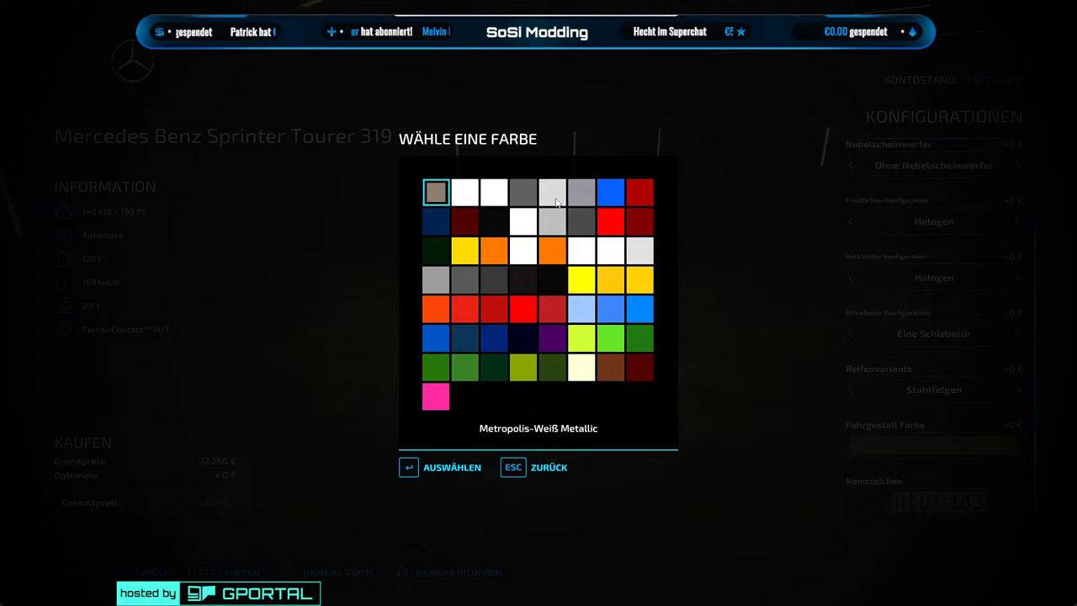
click(462, 202)
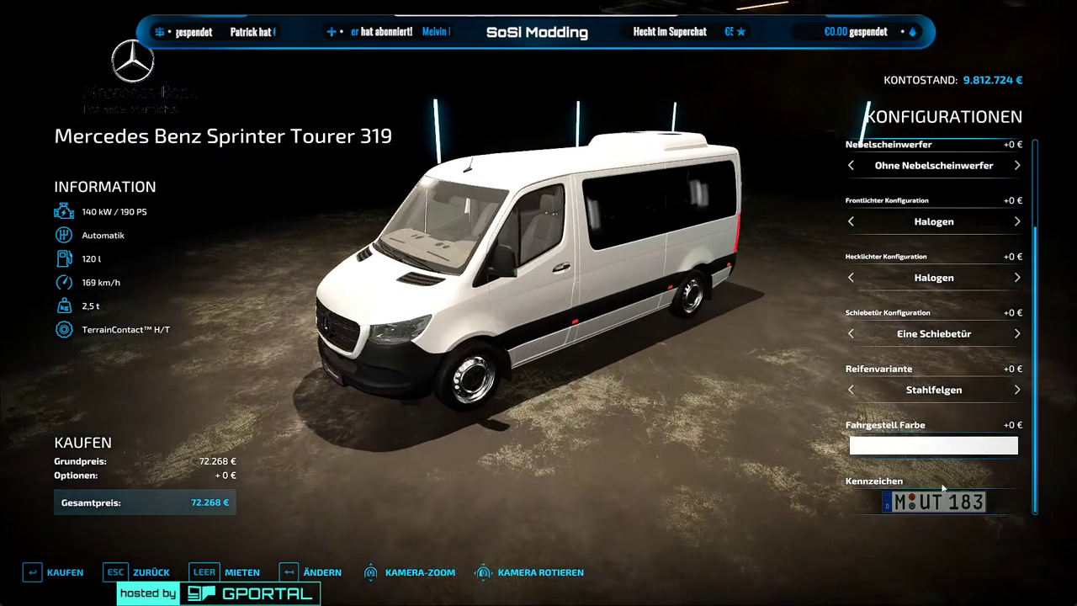
click(918, 451)
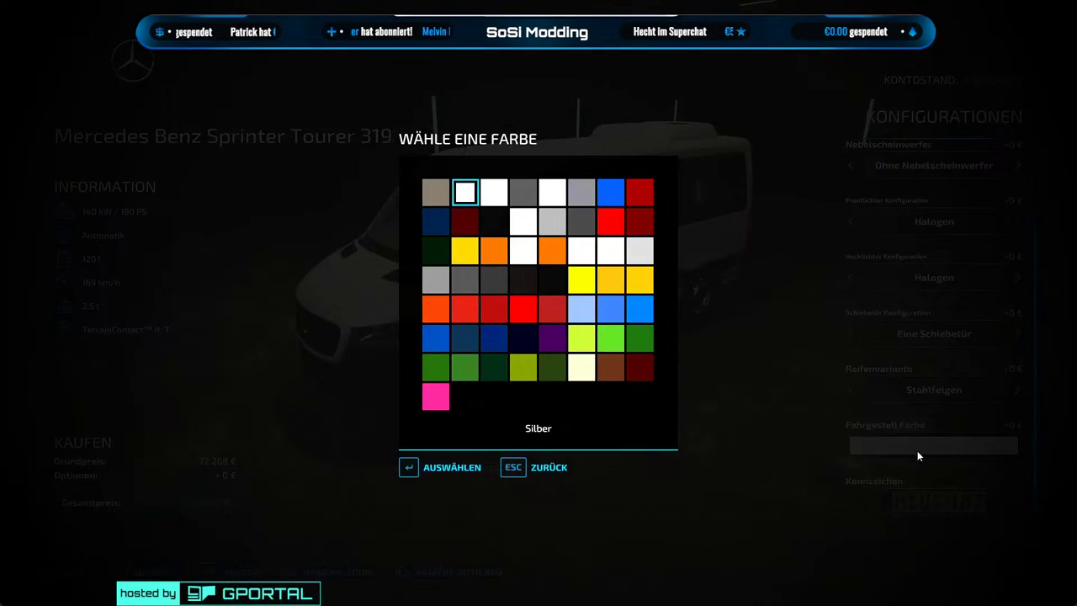
click(435, 193)
Step: Choose the Polizei design and Mit Klima for the Sprinter, bringing the price to 72.268 €
scroll(515, 336, up, 5)
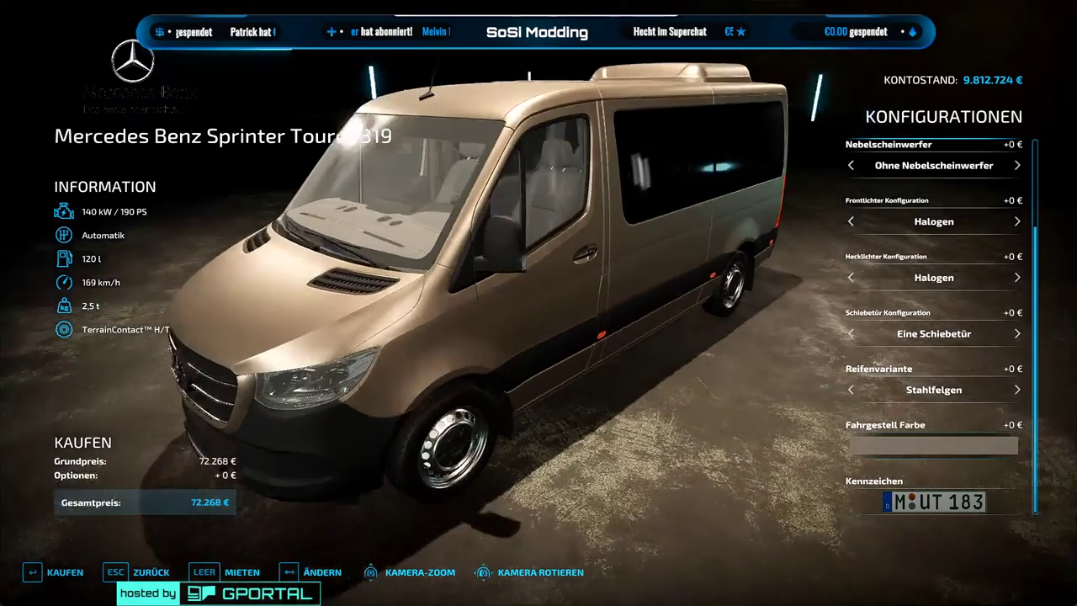
scroll(935, 253, up, 3)
click(1019, 164)
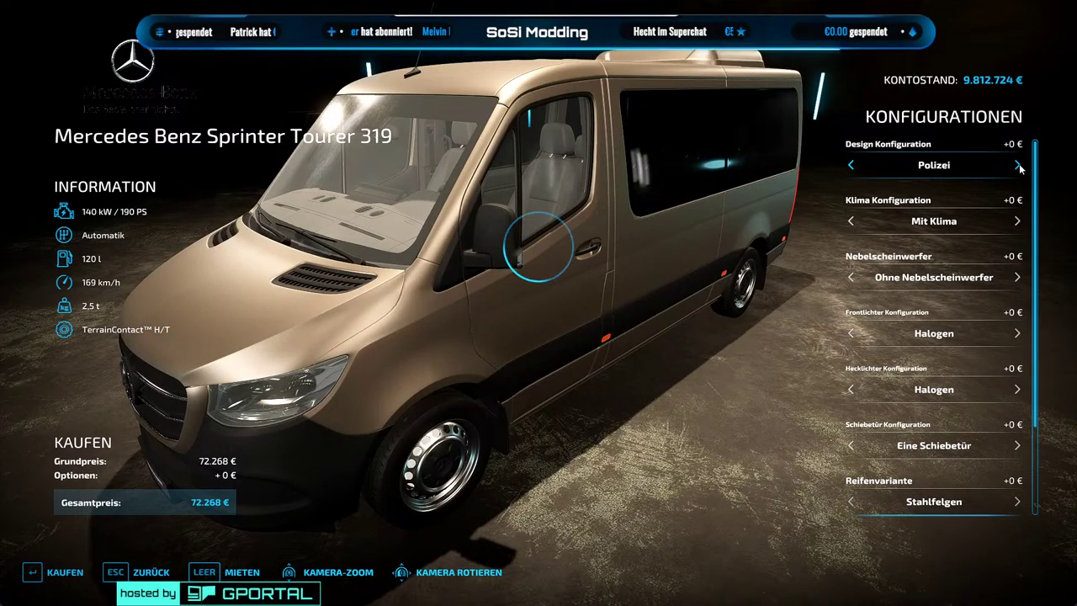
drag(531, 260, 1017, 236)
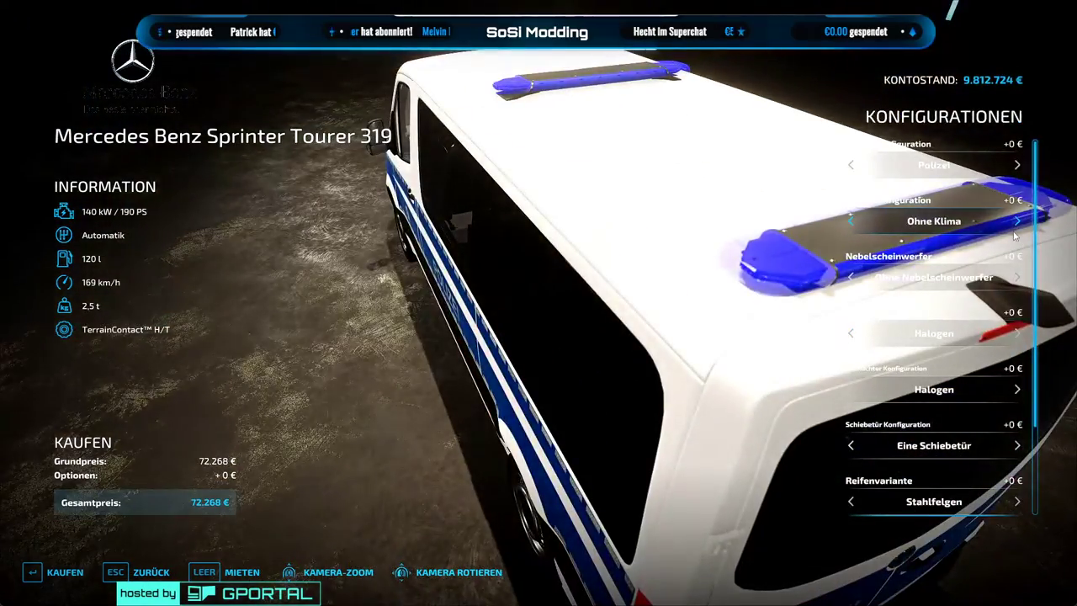
click(852, 221)
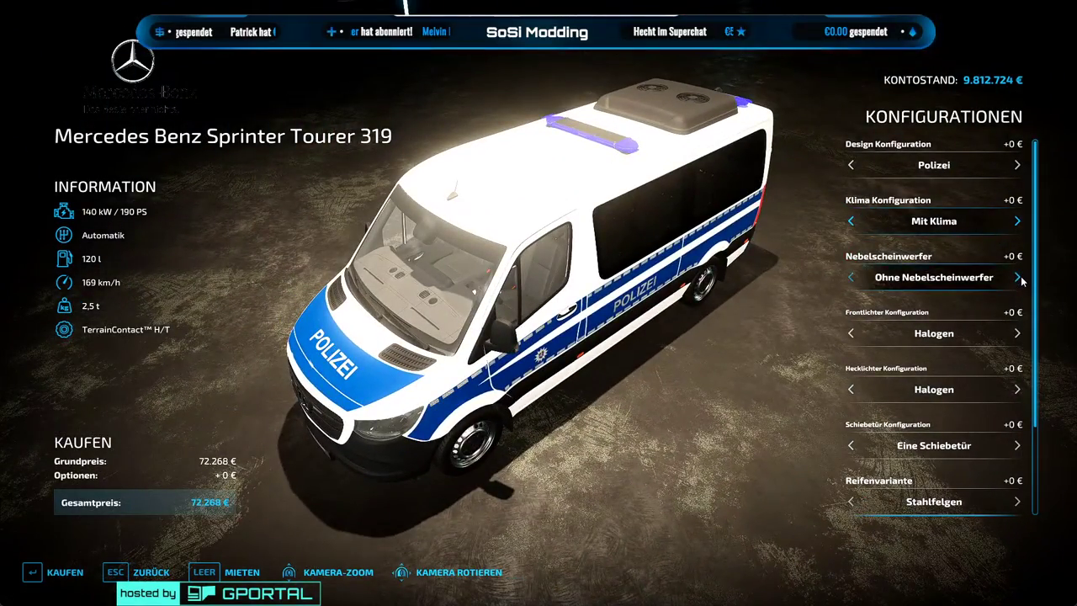
click(1018, 277)
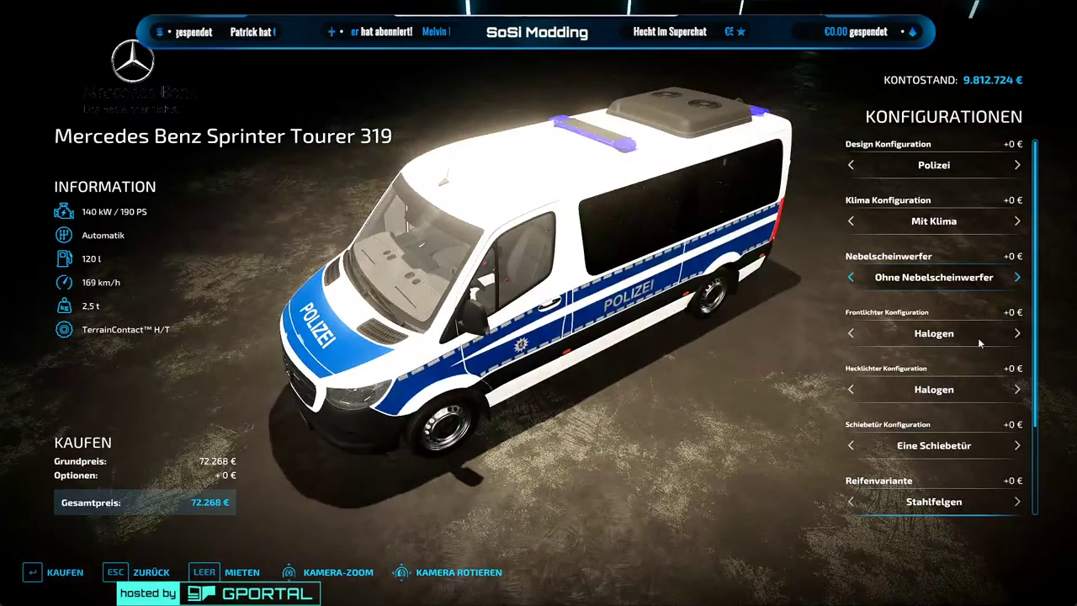
Step: Give the police Sprinter LED front lights and LED rear lights
click(1018, 334)
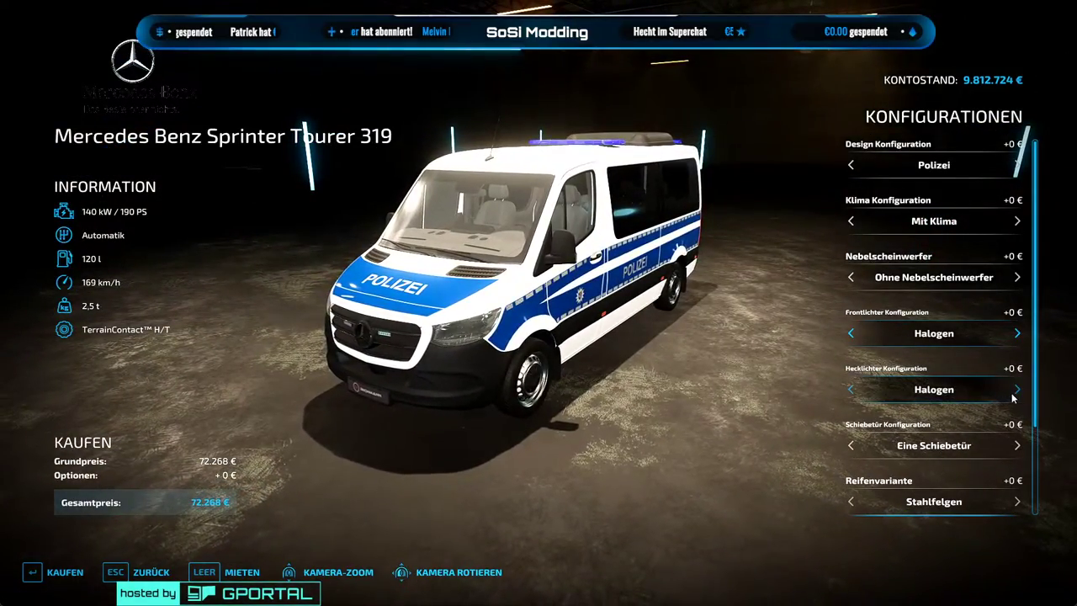
click(1015, 390)
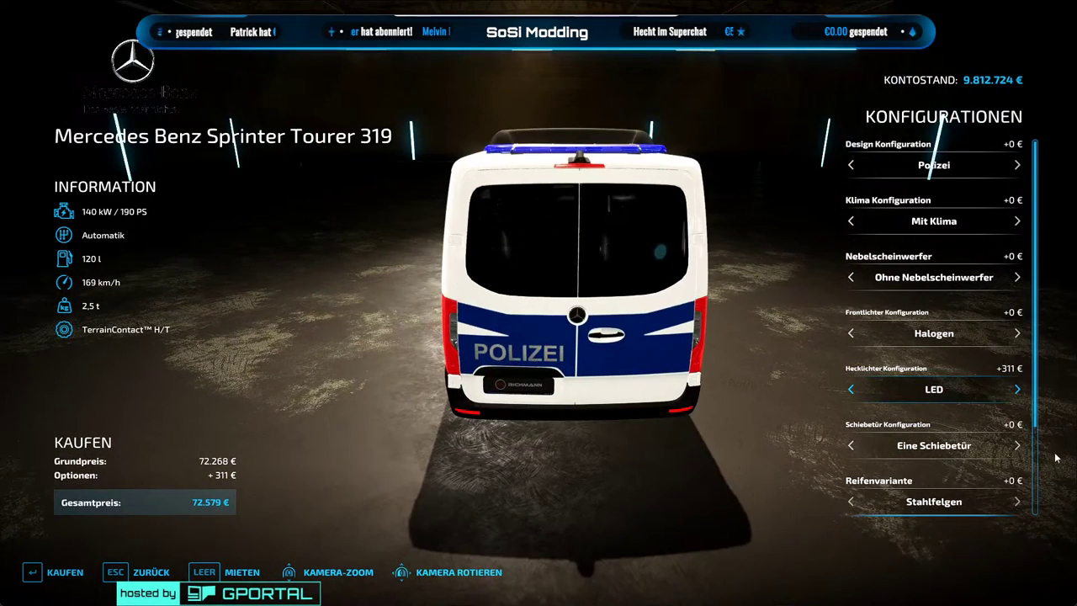
click(1013, 392)
click(1012, 392)
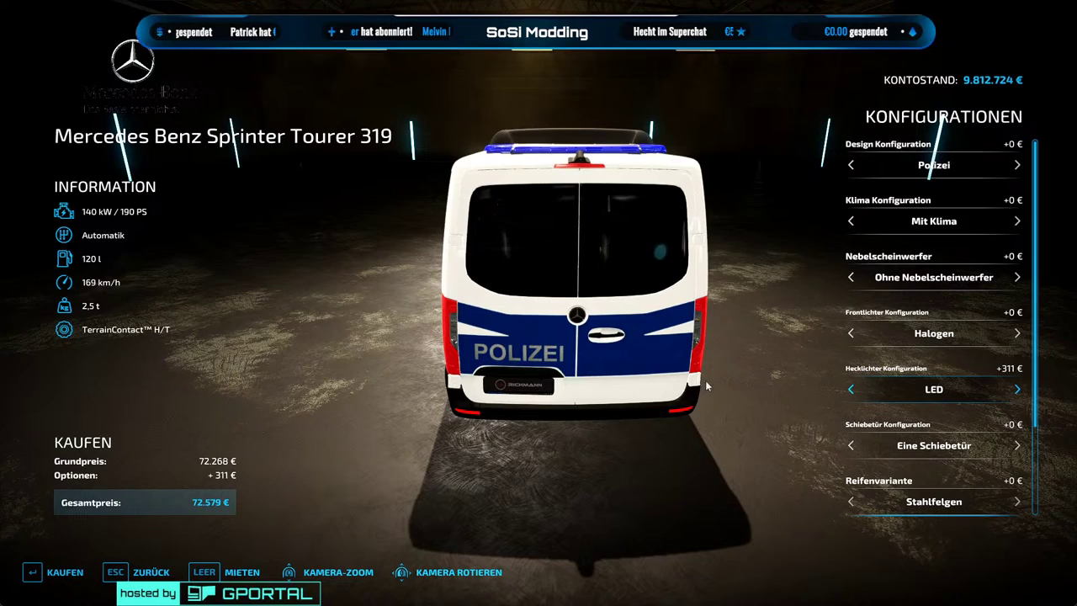
mouse_move(975, 446)
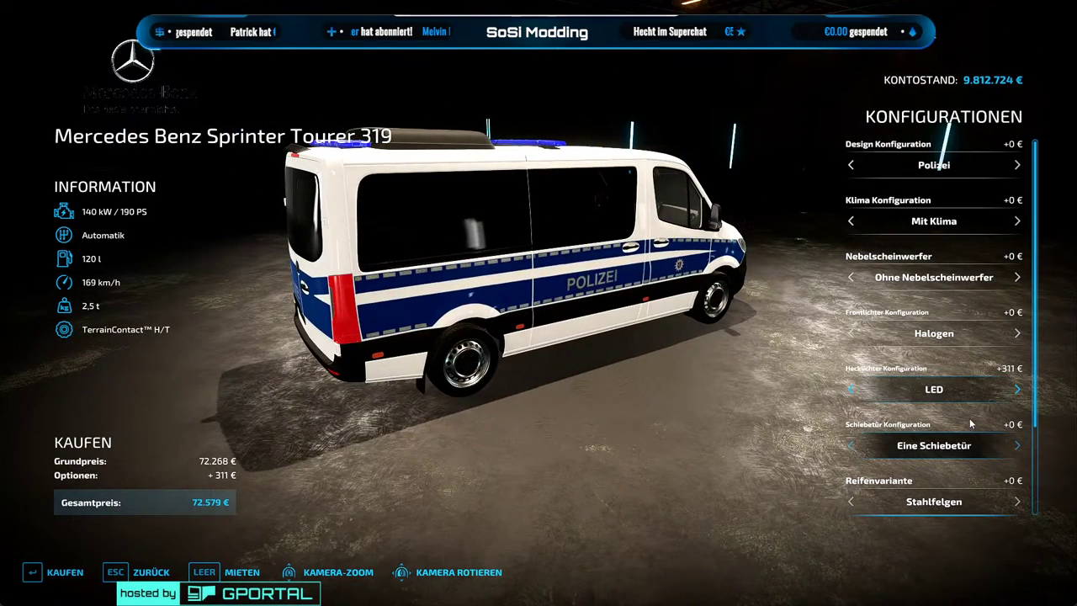
Step: Set Schiebetür to Zwei Schiebetüren and Reifenvariante to Designfelgen
scroll(970, 419, down, 1)
scroll(972, 420, down, 1)
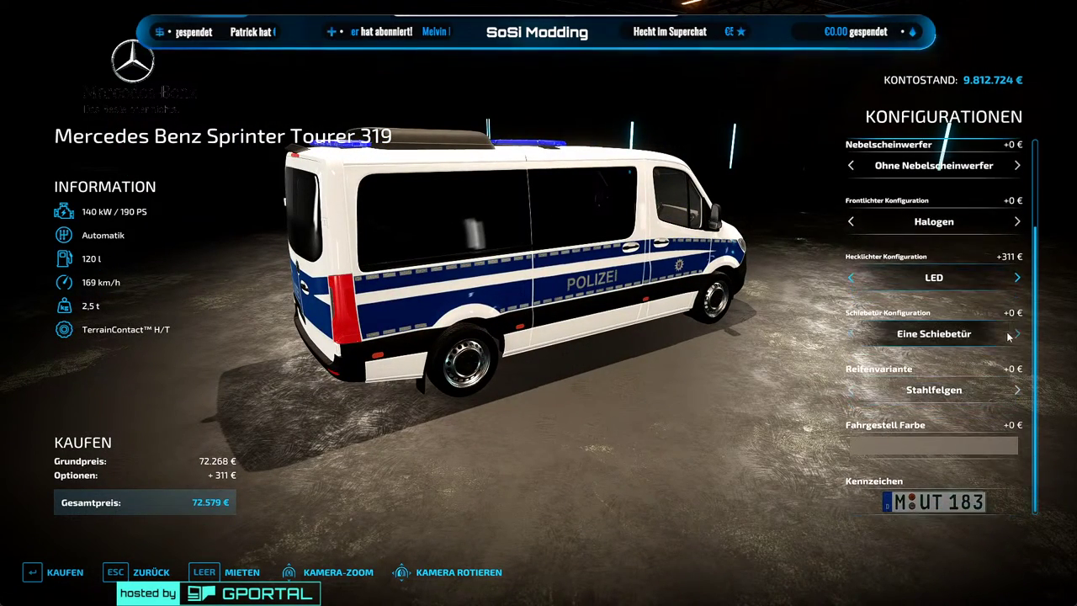
click(1016, 333)
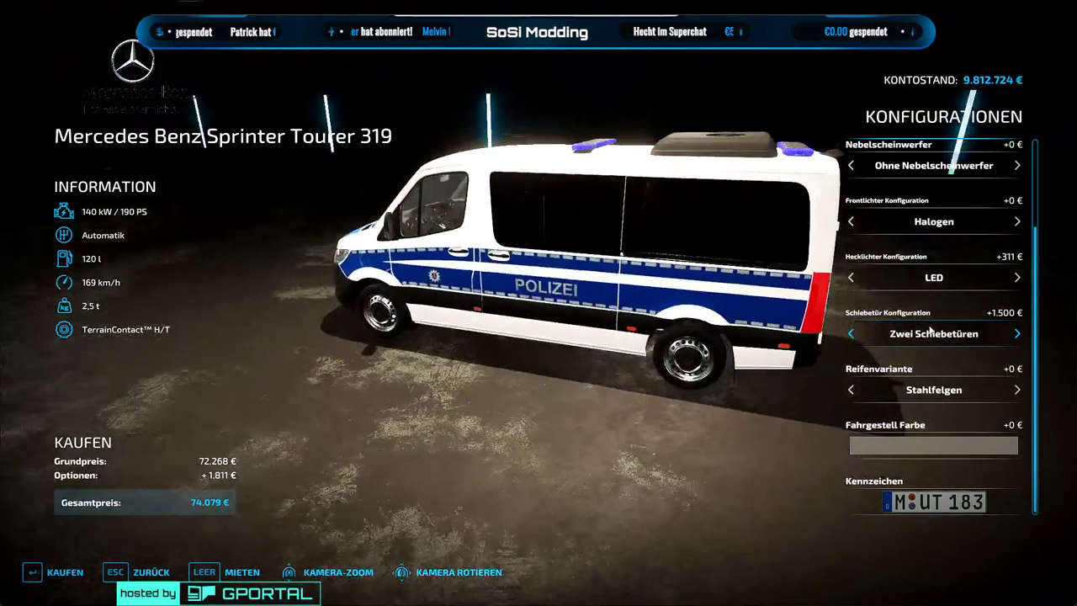
click(1022, 391)
click(1022, 392)
click(1020, 391)
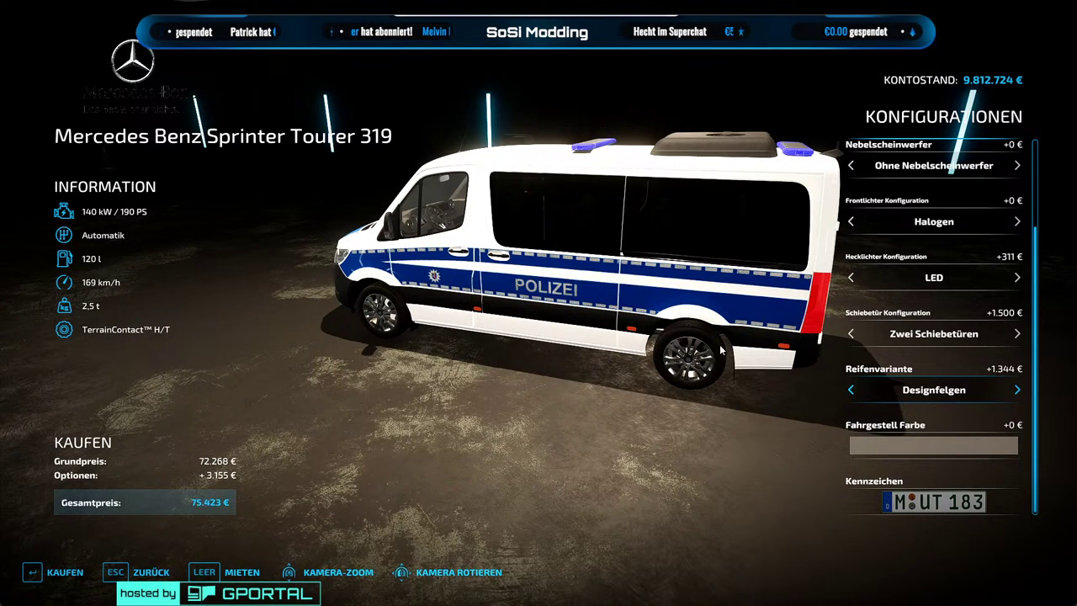
Step: Add fog lights and buy the police Sprinter for 77.812 €
drag(721, 350, 922, 303)
click(1016, 166)
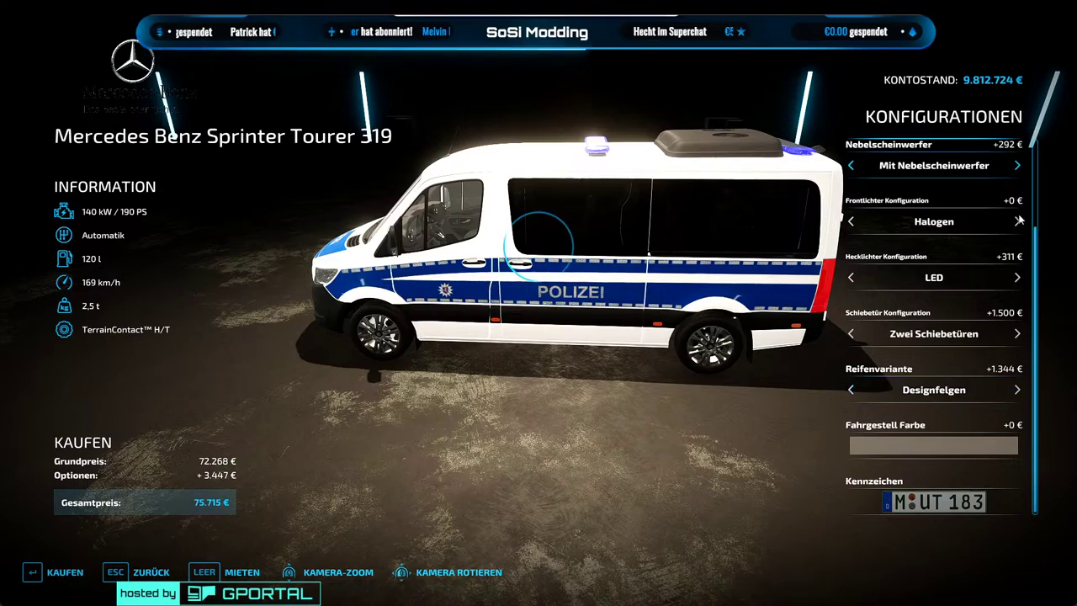
scroll(976, 240, up, 2)
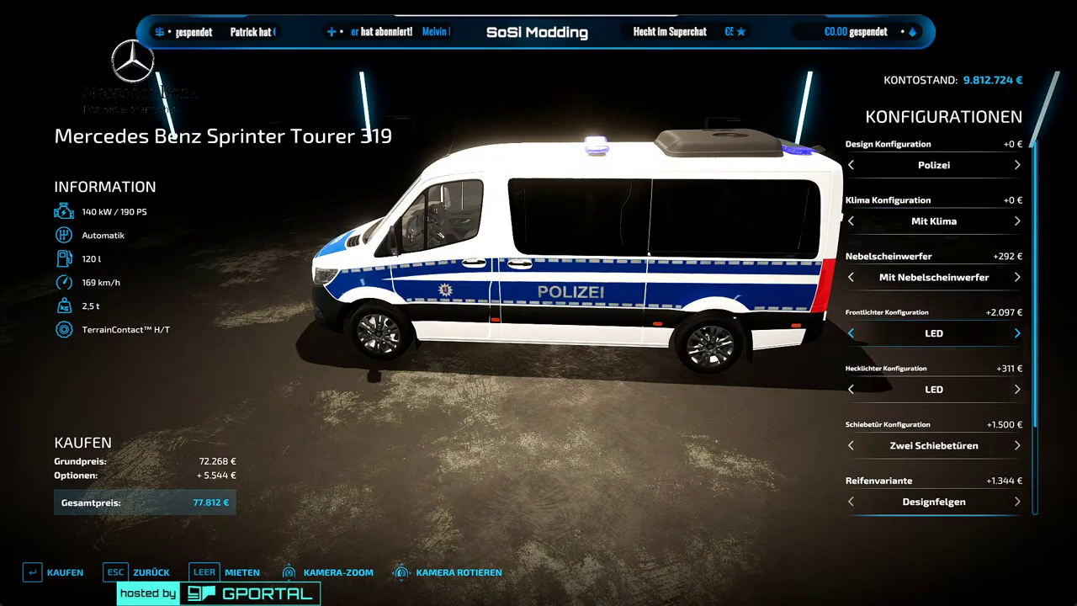
key(Return)
key(Return)
key(Return)
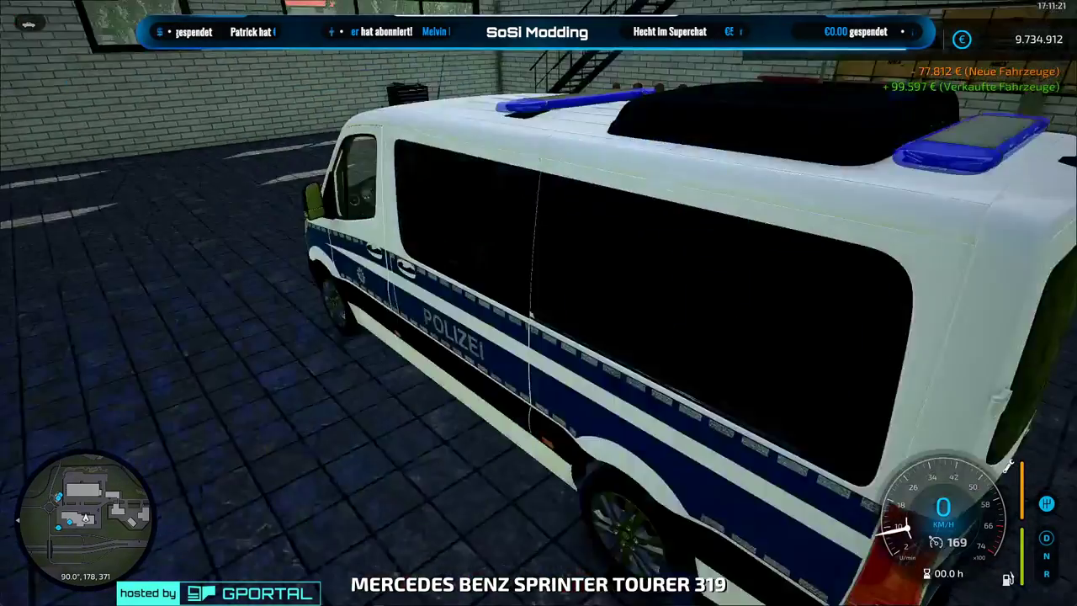
Step: Drive the new police Sprinter a short way to the left and bring it to a stop
key(c)
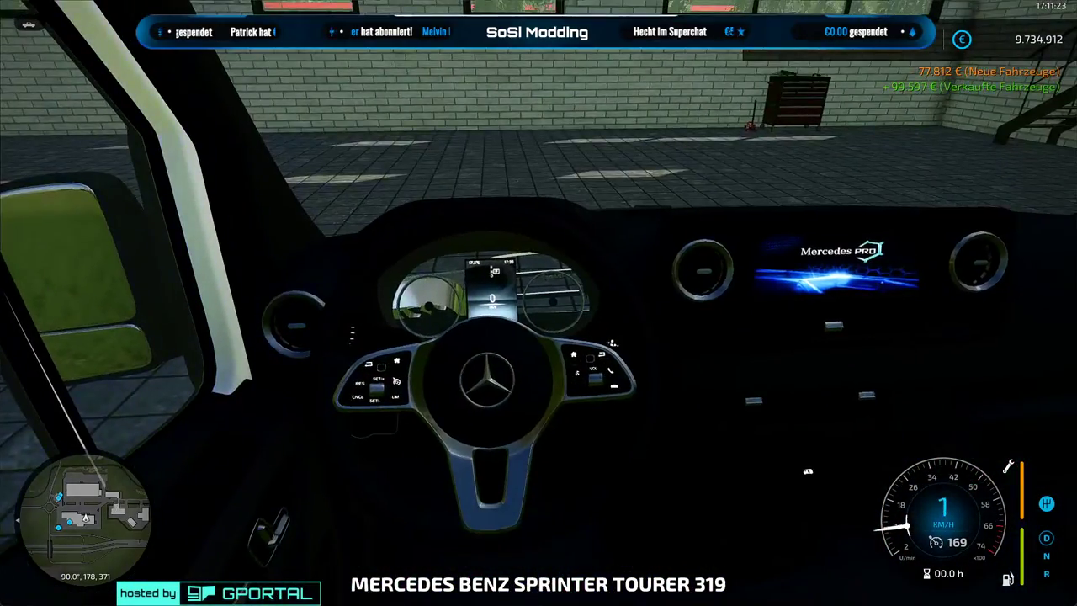
key(w)
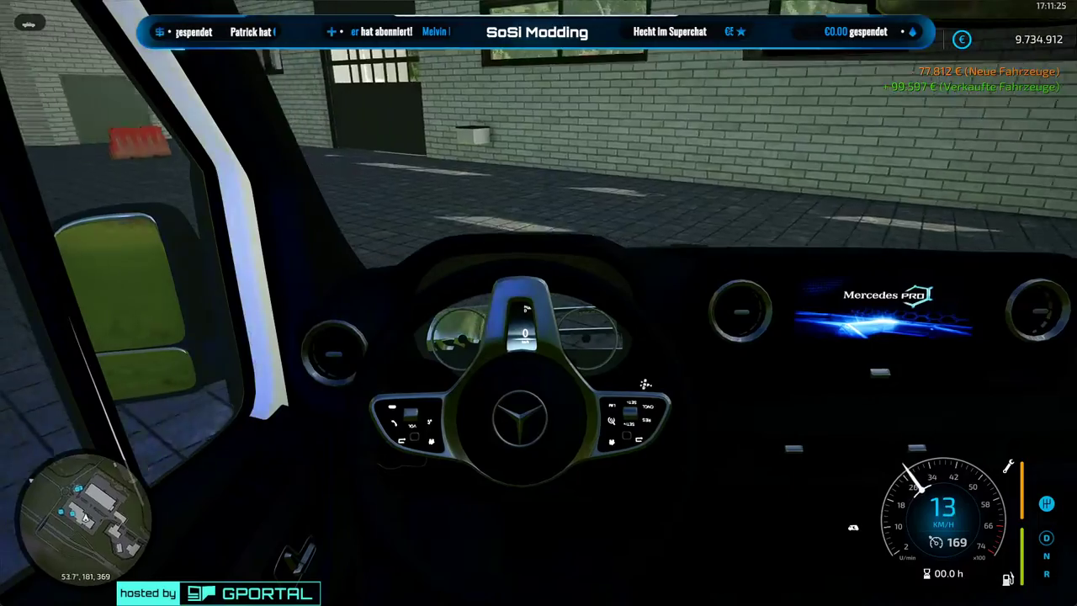
key(a)
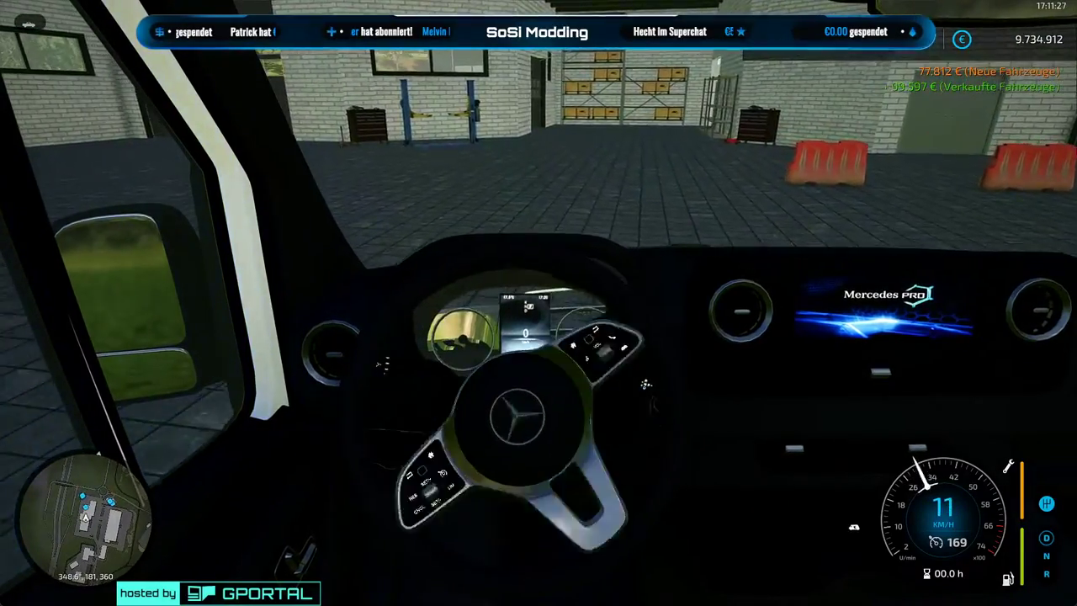
key(s)
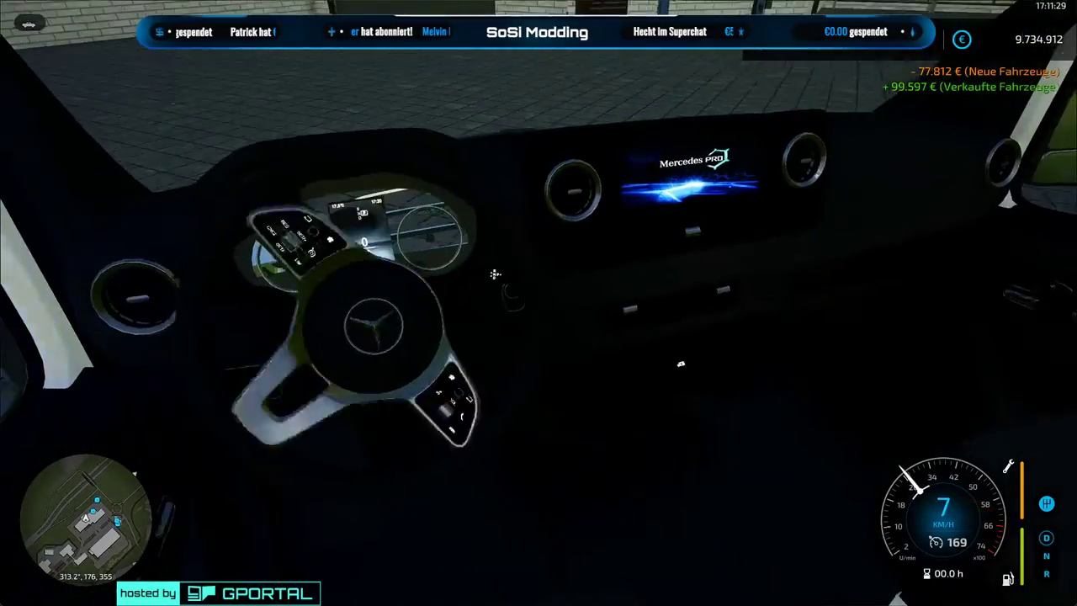
key(s)
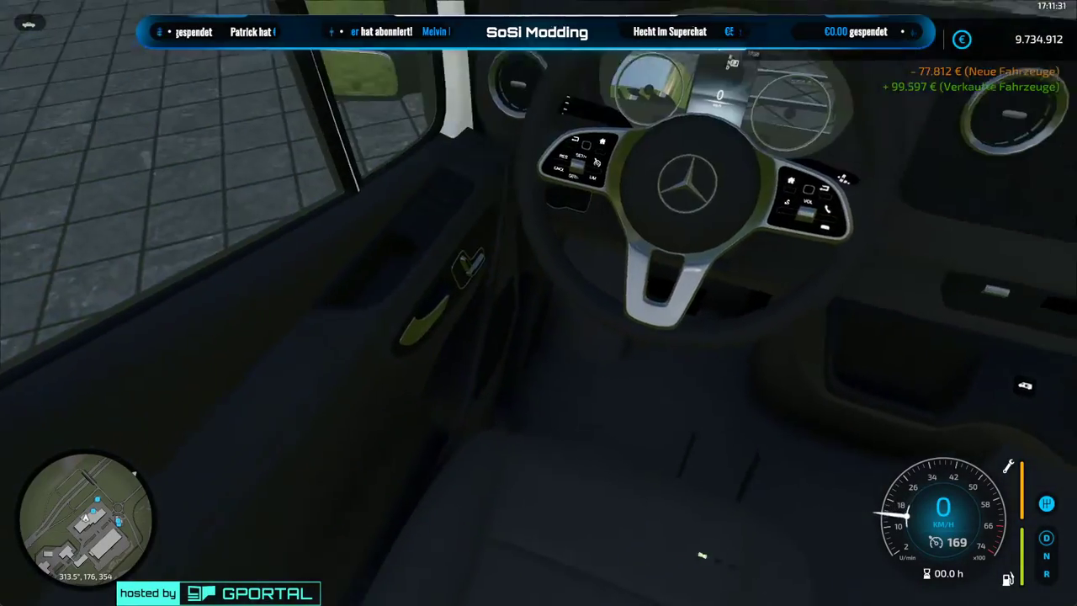
key(w)
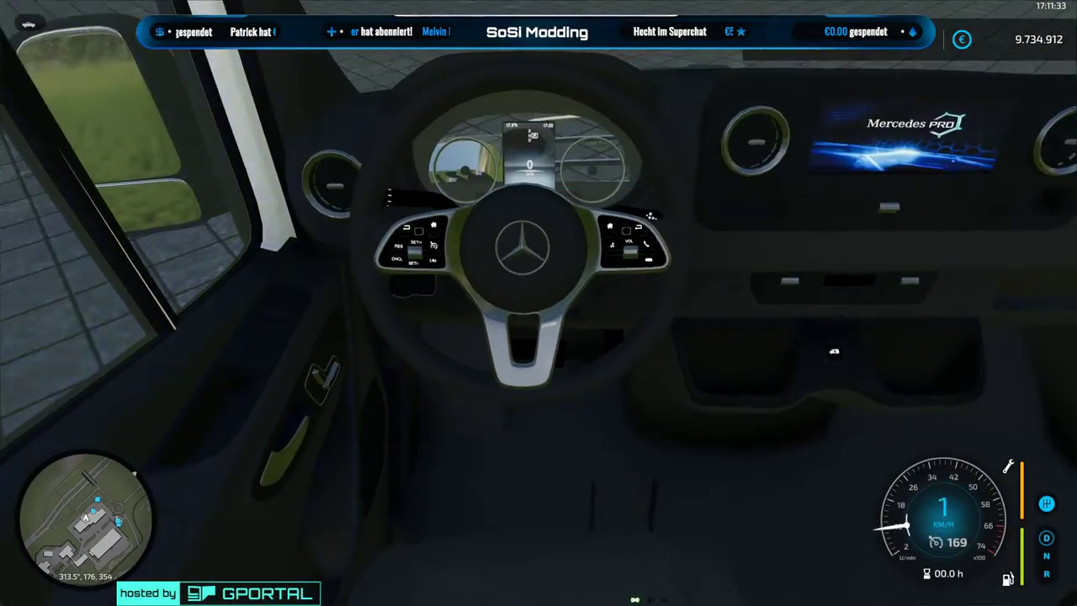
Step: Exit the van and open its sliding side door to view the interior
key(e)
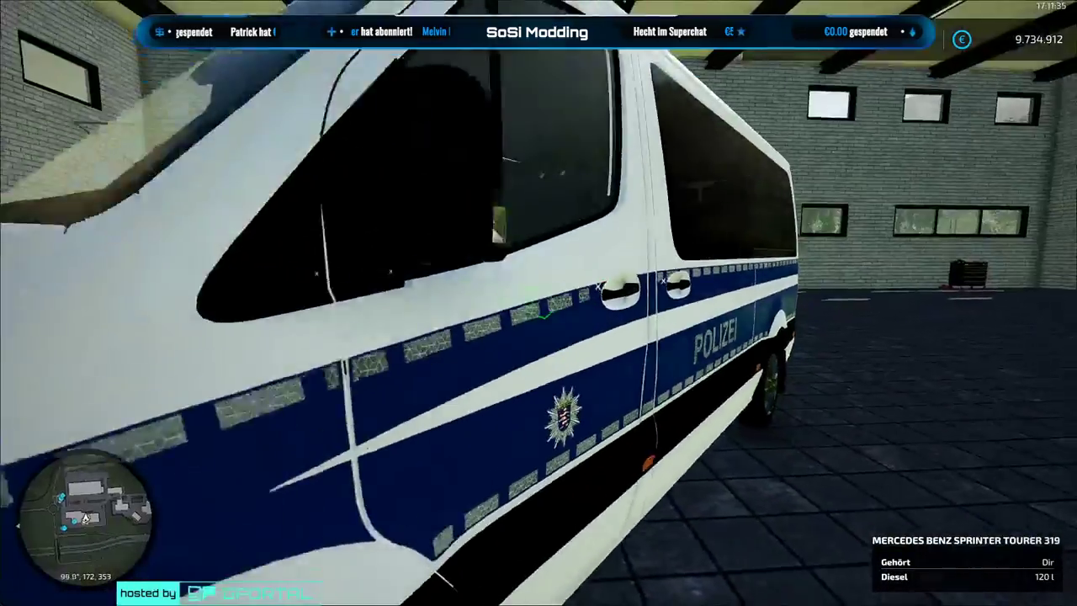
key(w)
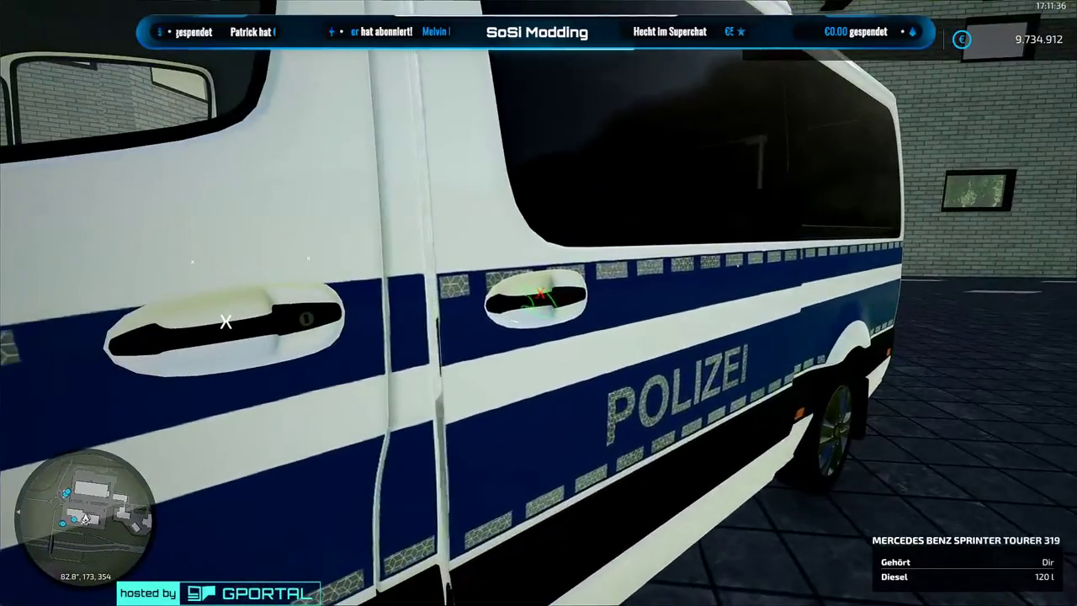
click(537, 303)
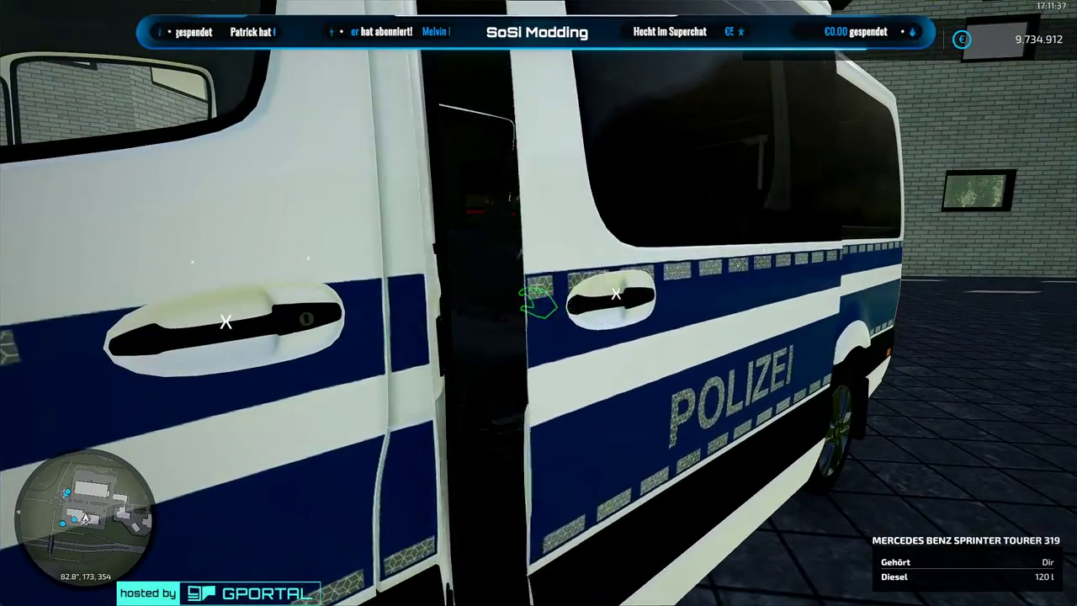
key(w)
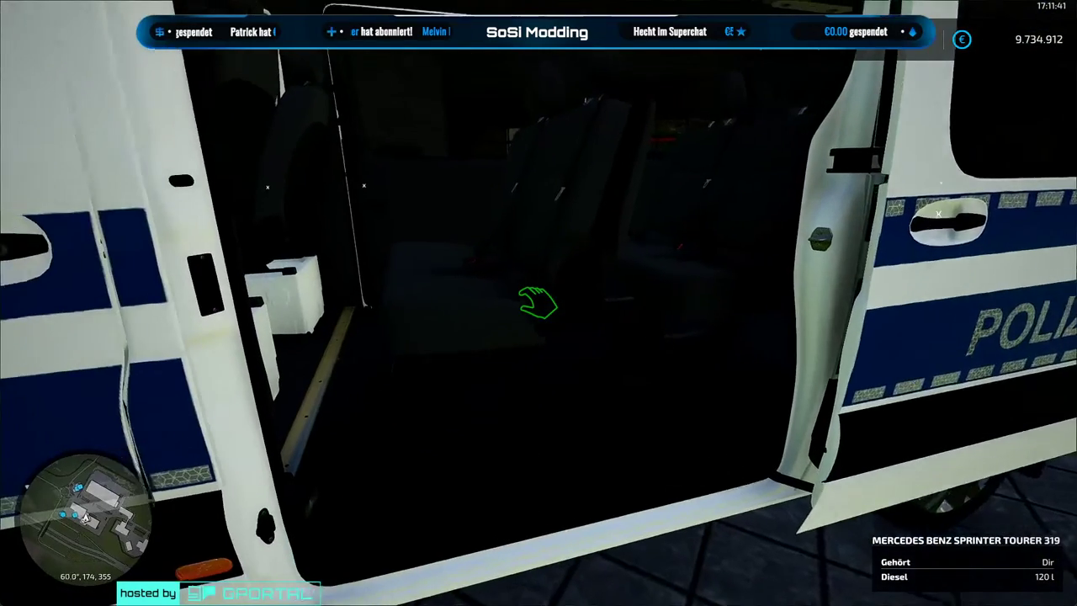
Step: Sell the police Sprinter from the owned-vehicles list and dismiss the sold notice
key(p)
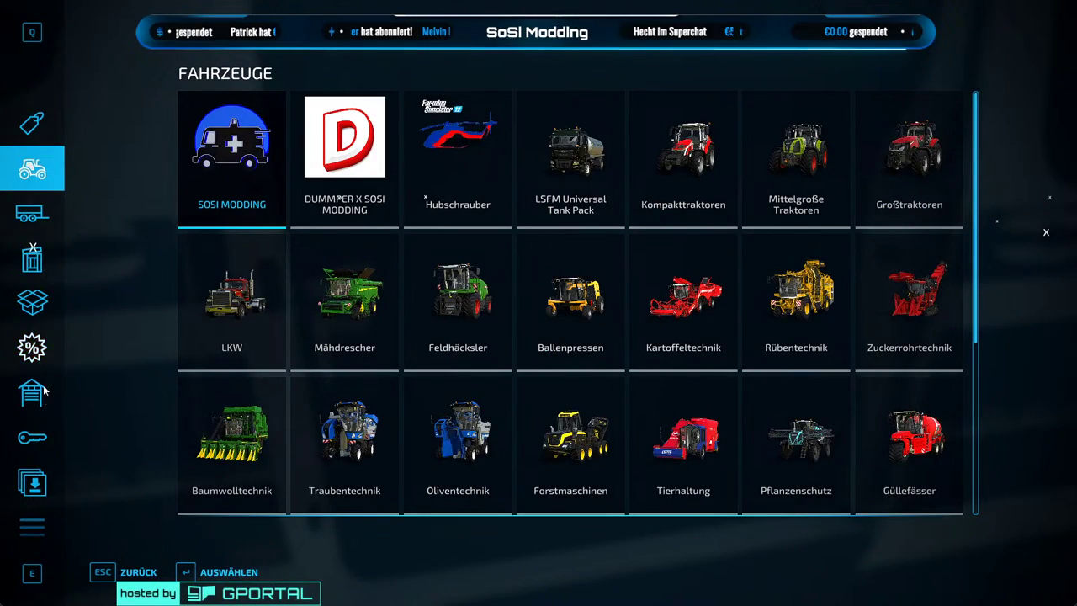
click(43, 389)
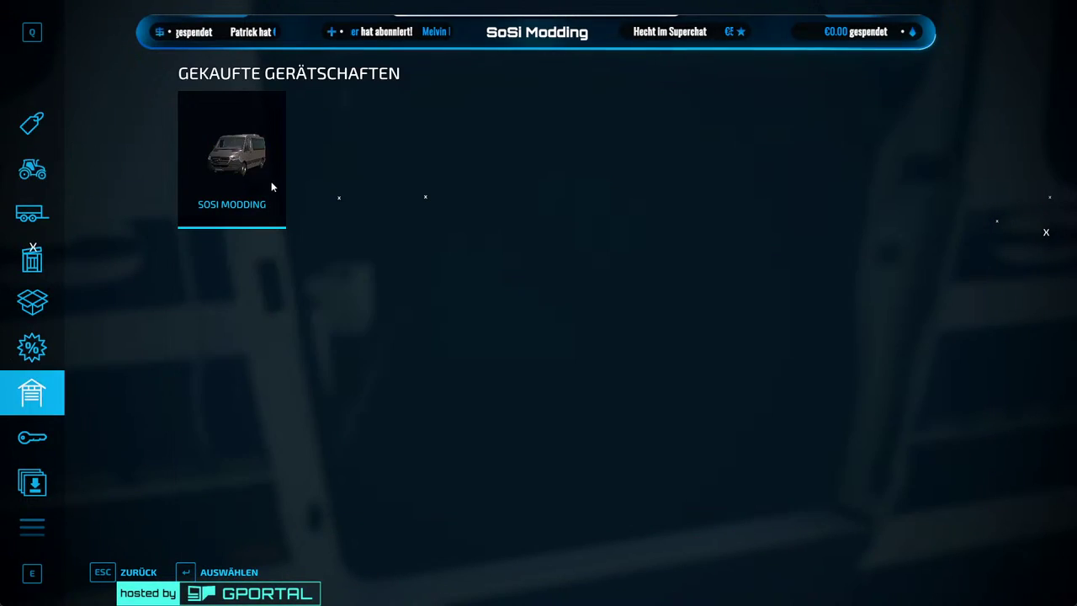
click(271, 181)
click(276, 290)
click(448, 454)
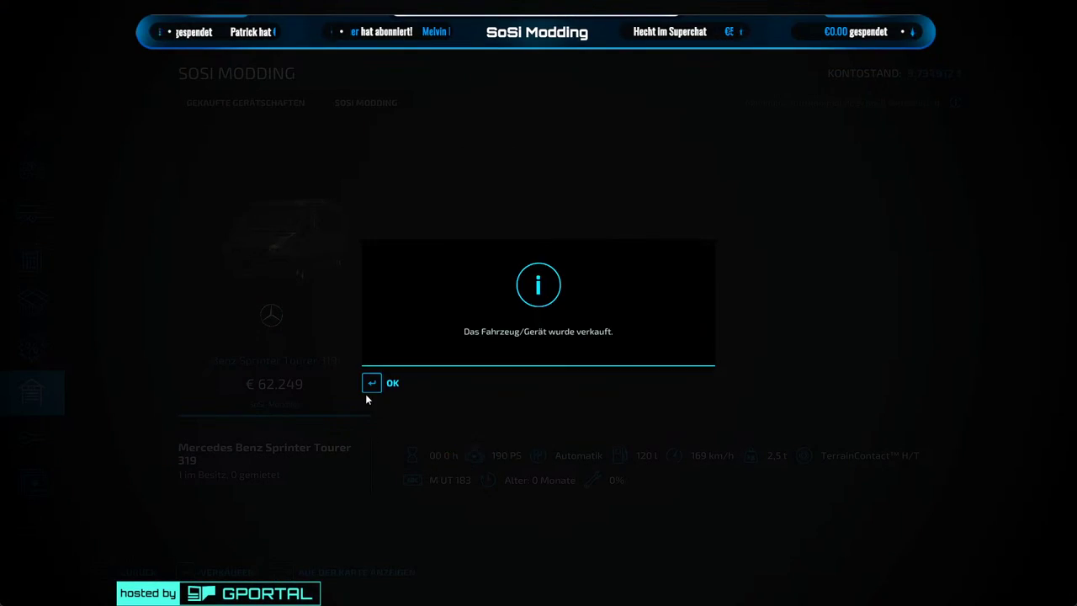
click(369, 383)
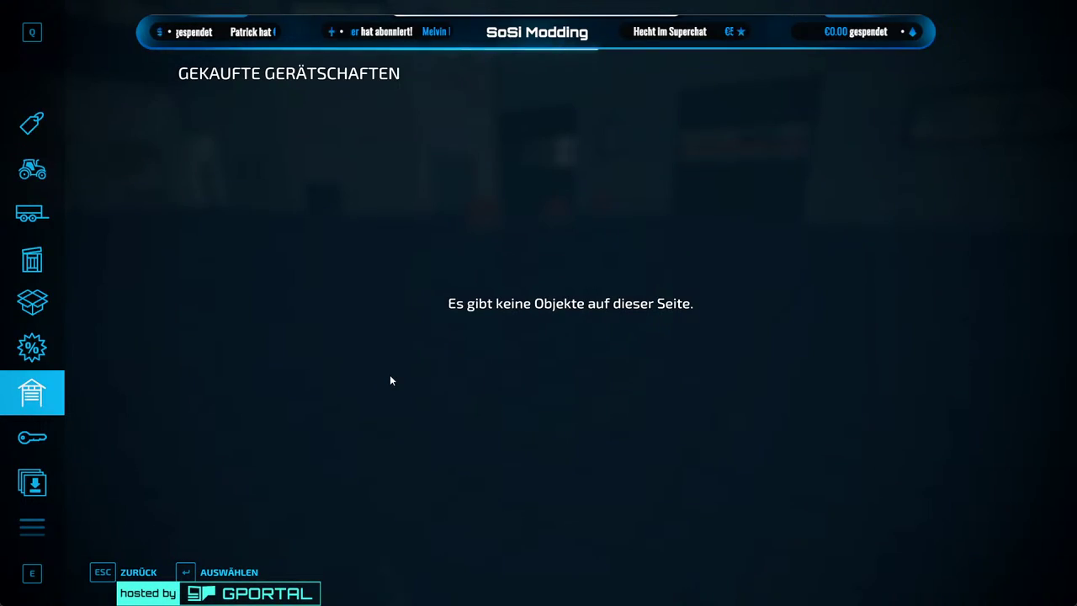
Step: Reopen the shop on the SoSi Modding vehicle catalogue
key(Escape)
key(p)
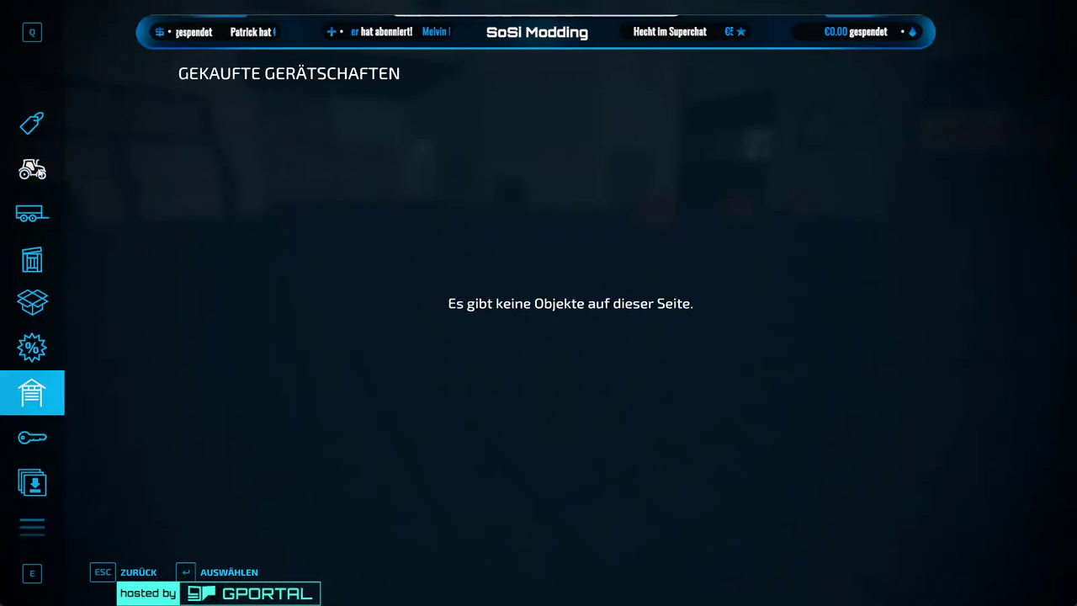
click(32, 169)
click(224, 156)
scroll(444, 258, down, 5)
Step: Preview the E-Sprinter Tourer 319 and the Sprinter Tourer 319 configurations
scroll(443, 258, down, 3)
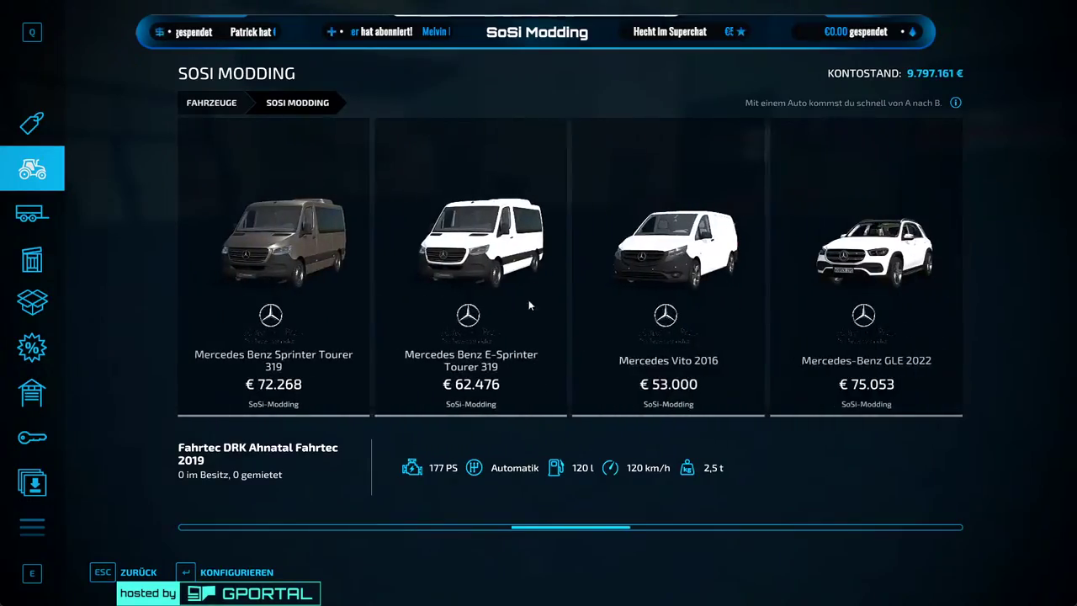
click(472, 300)
click(455, 299)
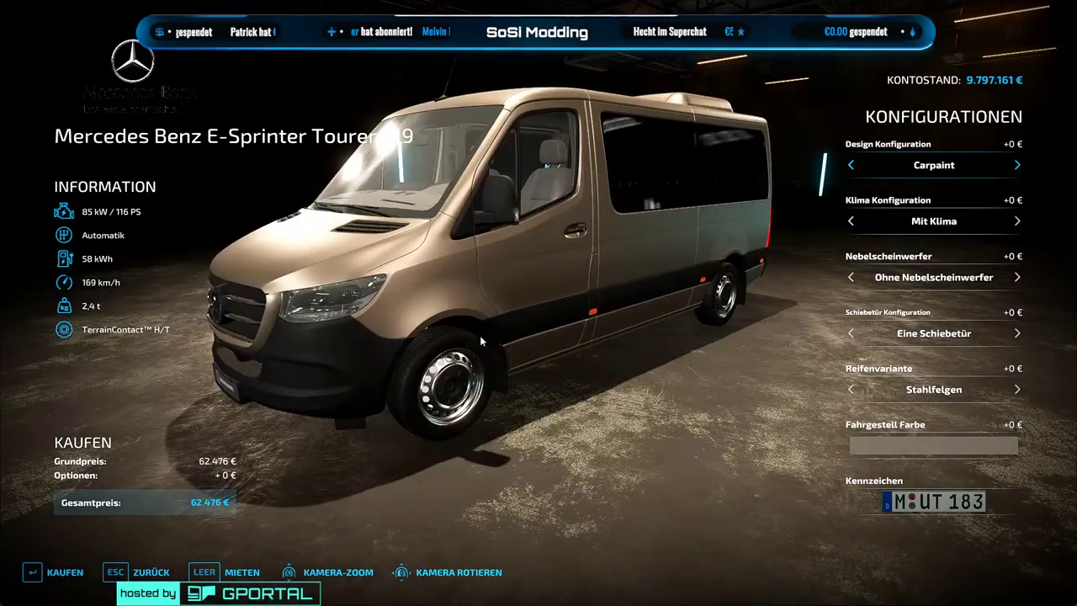
mouse_move(480, 335)
mouse_down()
mouse_move(472, 253)
mouse_move(454, 394)
mouse_up()
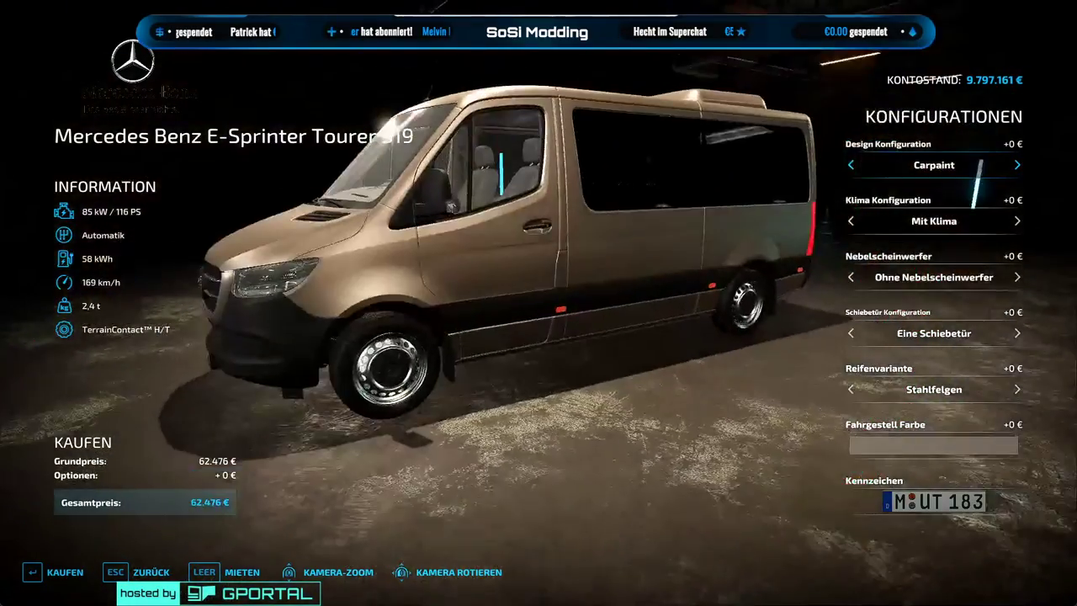
key(Escape)
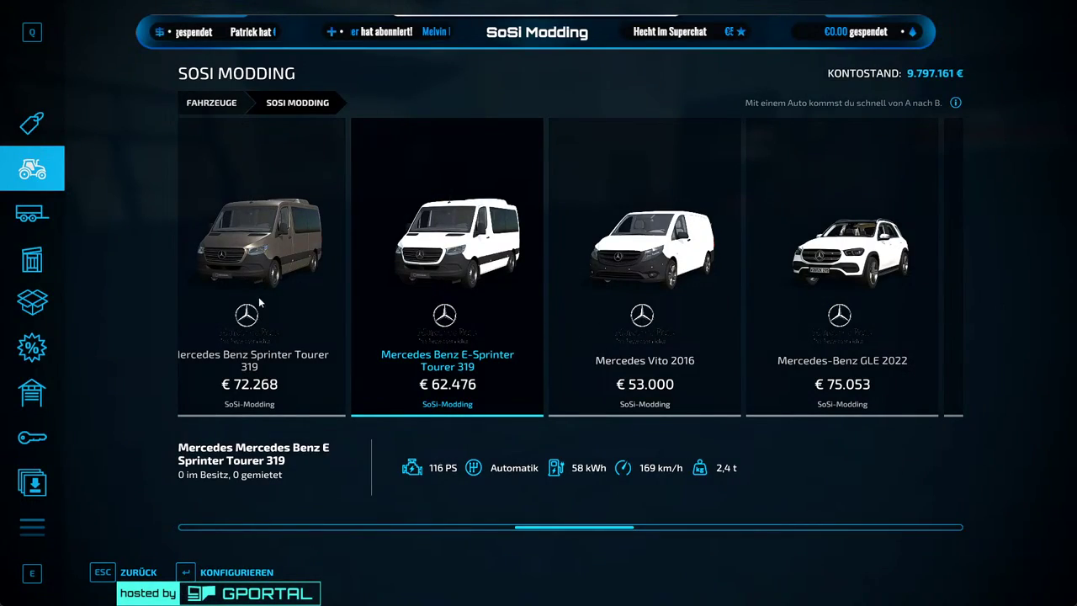
click(260, 303)
click(334, 306)
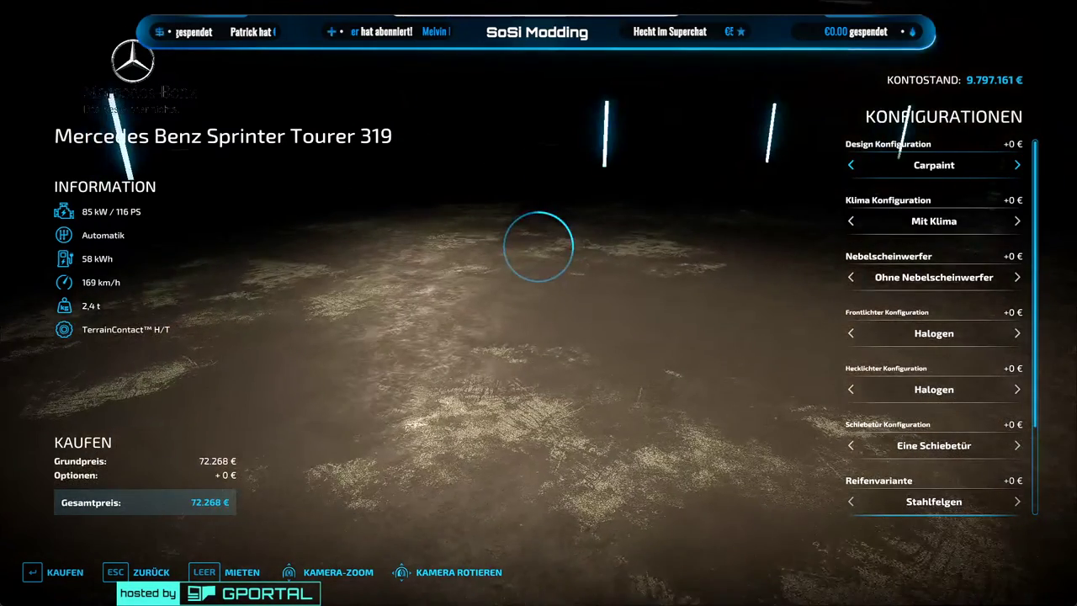
key(Escape)
Step: Preview the Mercedes Vito 2016, orbiting around the van
scroll(563, 327, down, 1)
click(561, 325)
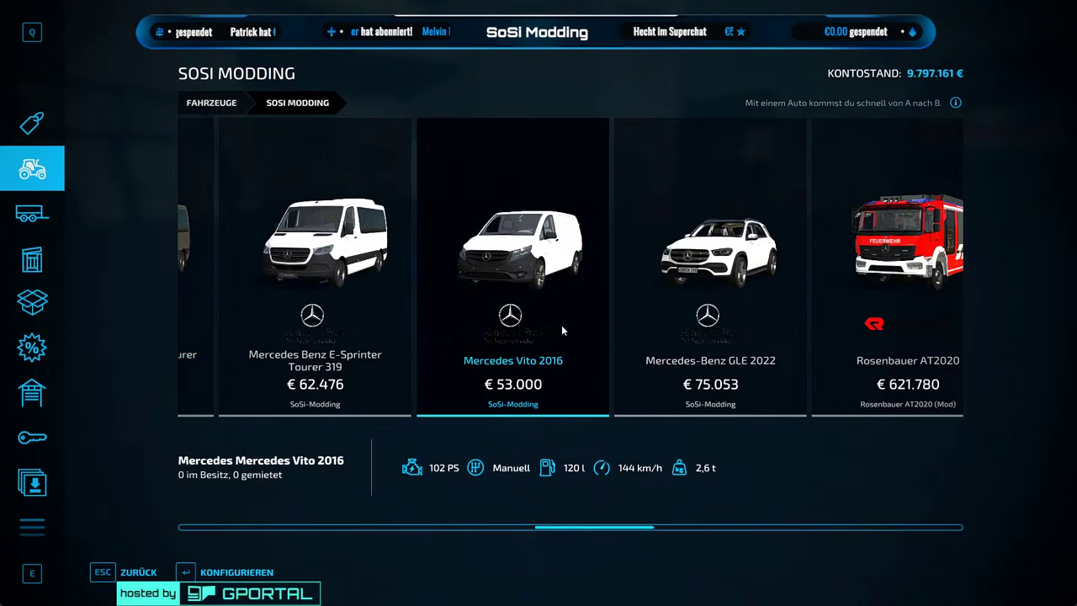
click(561, 325)
drag(718, 255, 622, 358)
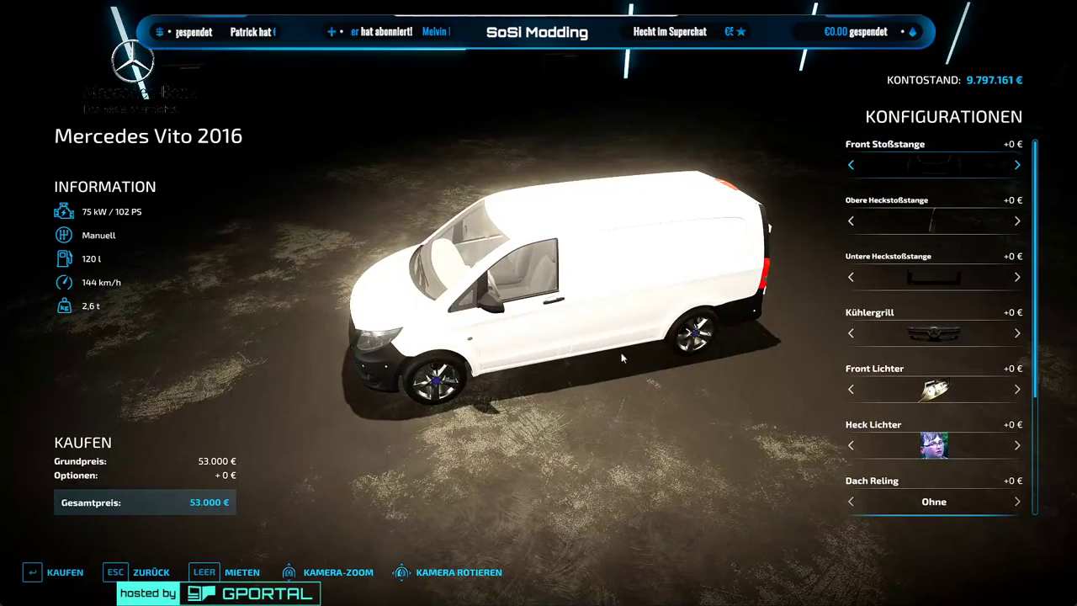
key(Escape)
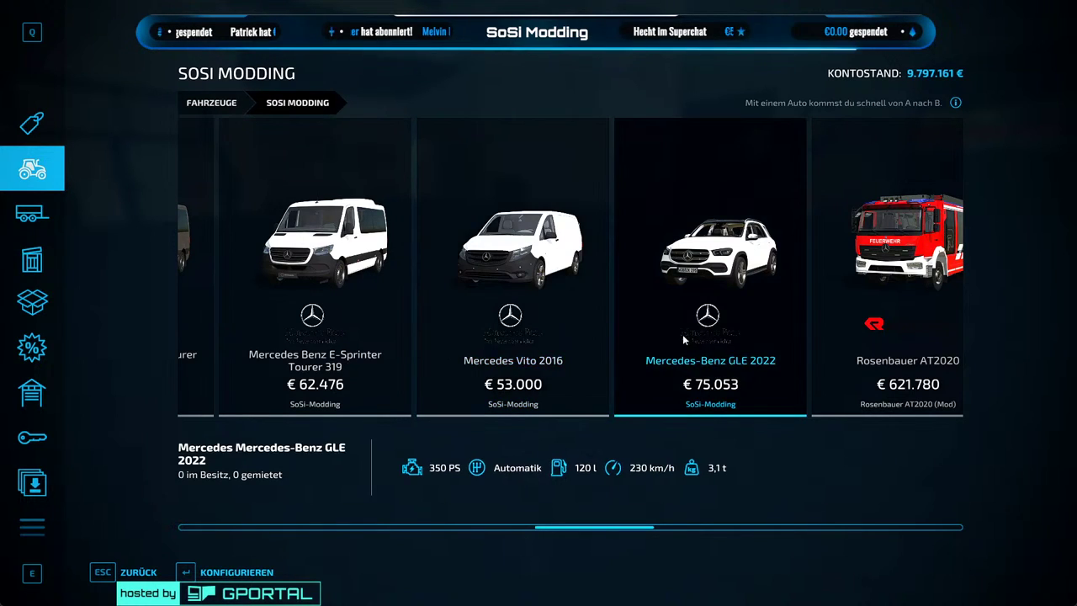
Step: Preview the Mercedes-Benz GLE 2022, viewing its front and side
double_click(751, 283)
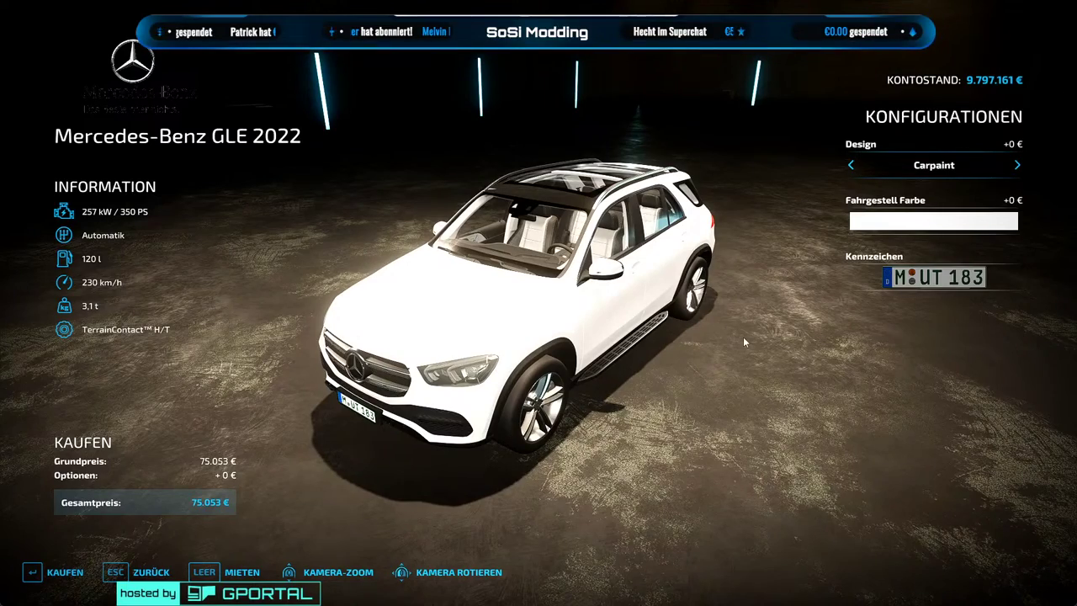
mouse_move(743, 337)
right_down()
mouse_move(774, 295)
mouse_move(741, 295)
mouse_move(667, 355)
right_up()
scroll(538, 337, up, 3)
scroll(667, 355, down, 5)
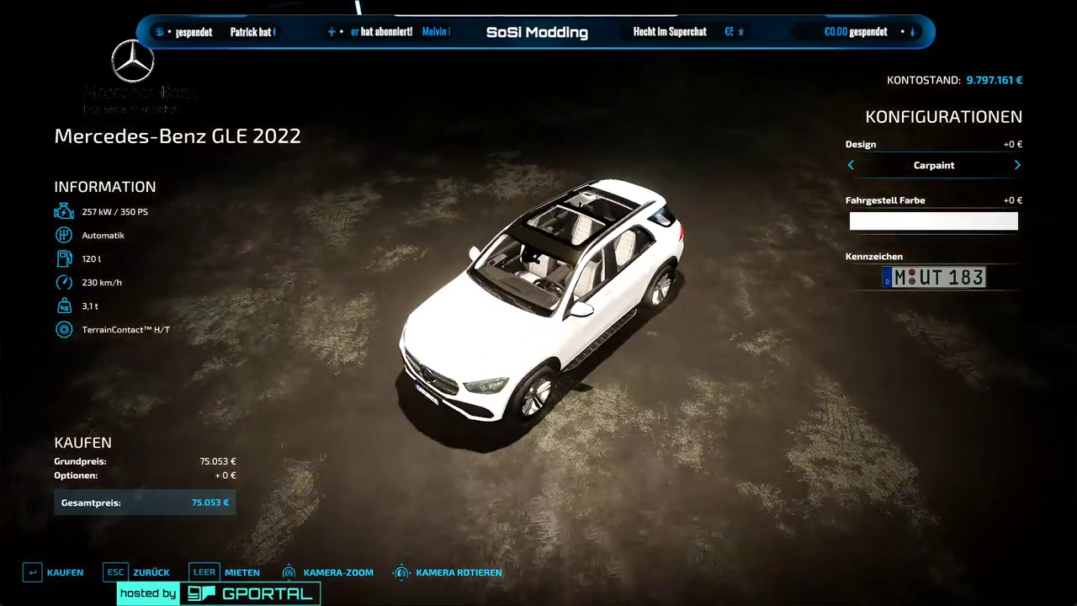
scroll(684, 350, up, 4)
right_drag(684, 351, 867, 226)
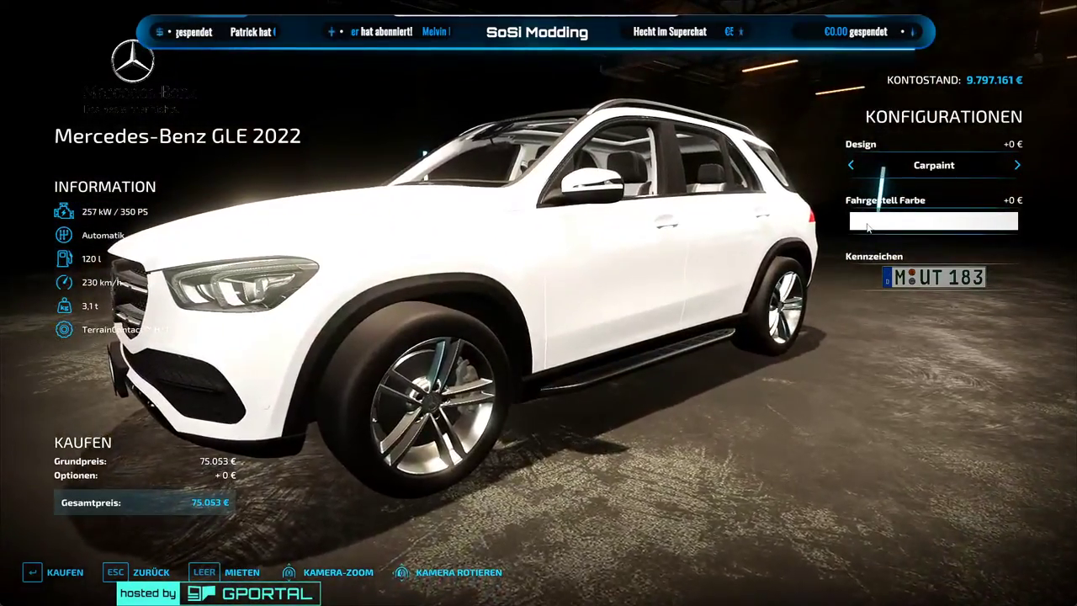
key(Escape)
Step: Scroll the SoSi Modding carousel to the Rosenbauer AT2020 fire engine at 621.780 €
scroll(567, 296, up, 3)
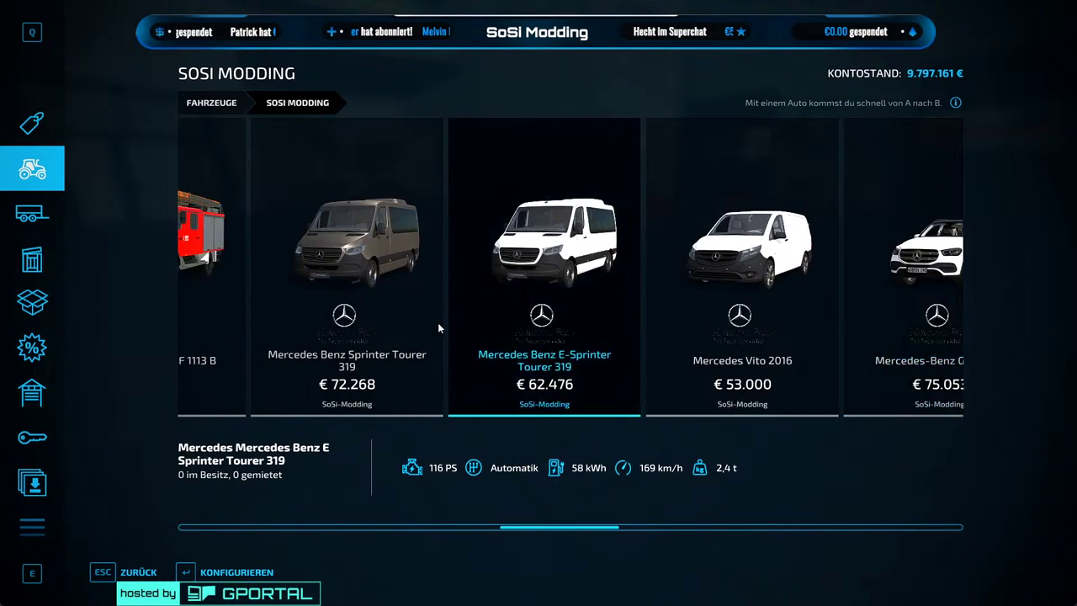
scroll(476, 286, down, 2)
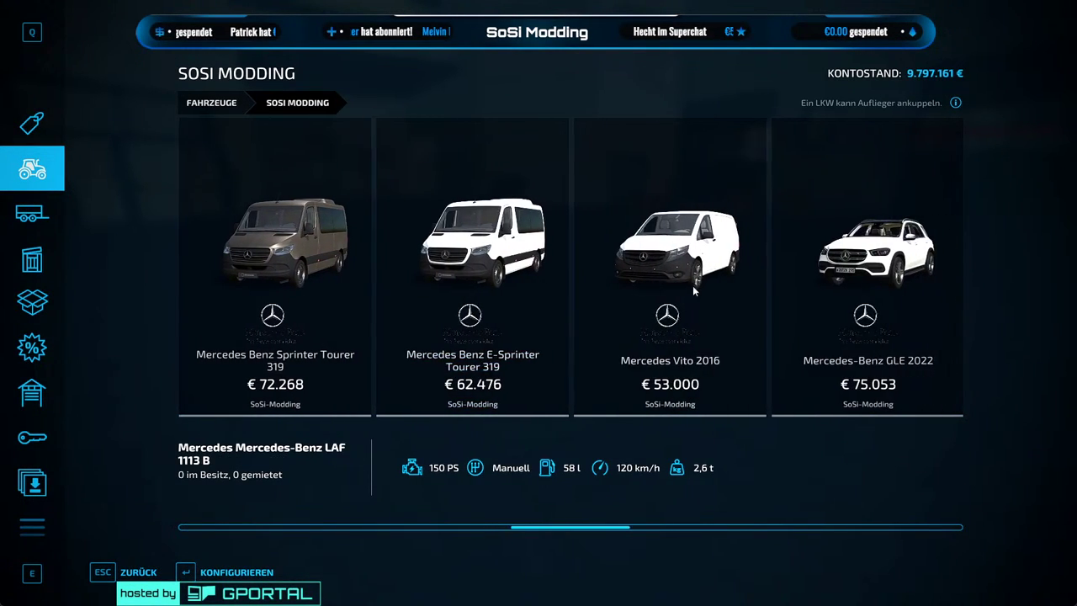
scroll(437, 278, up, 2)
scroll(440, 271, up, 2)
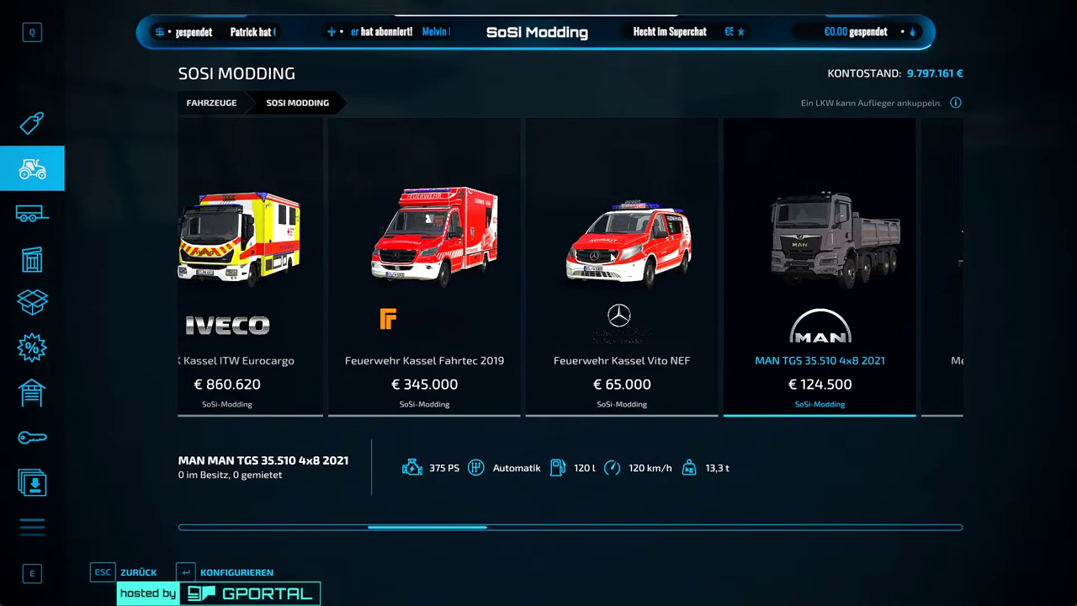
scroll(505, 377, up, 1)
scroll(546, 427, up, 1)
scroll(760, 290, down, 4)
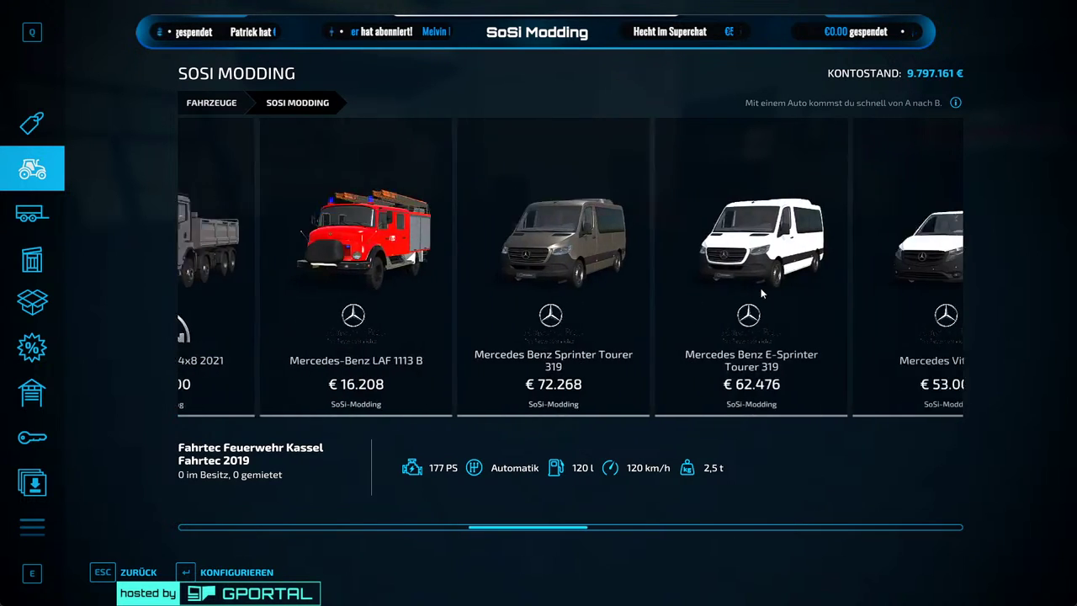
scroll(724, 255, down, 2)
scroll(538, 330, up, 1)
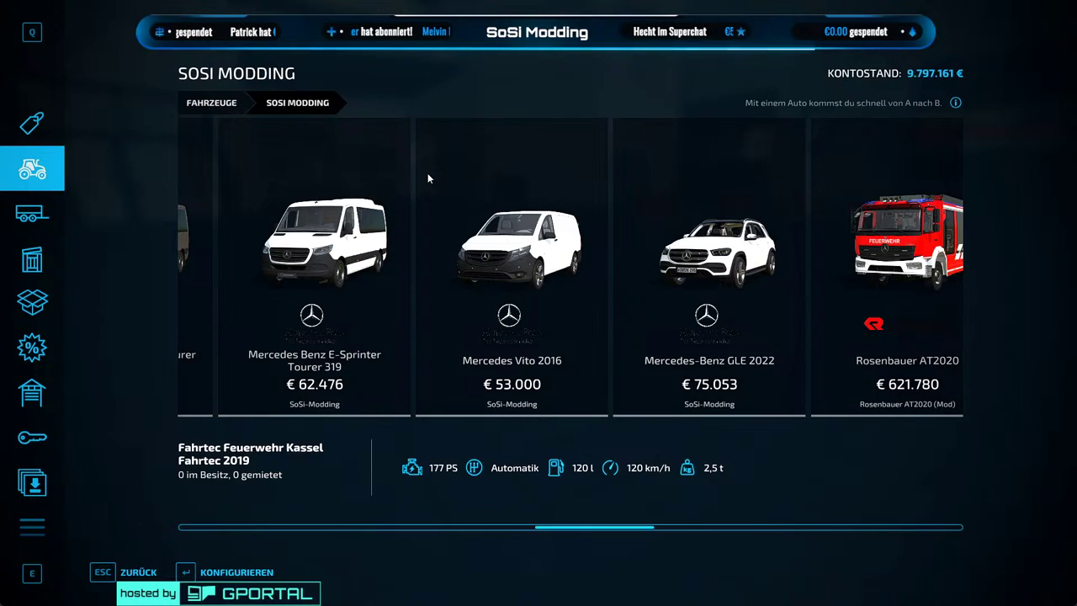
scroll(485, 296, down, 2)
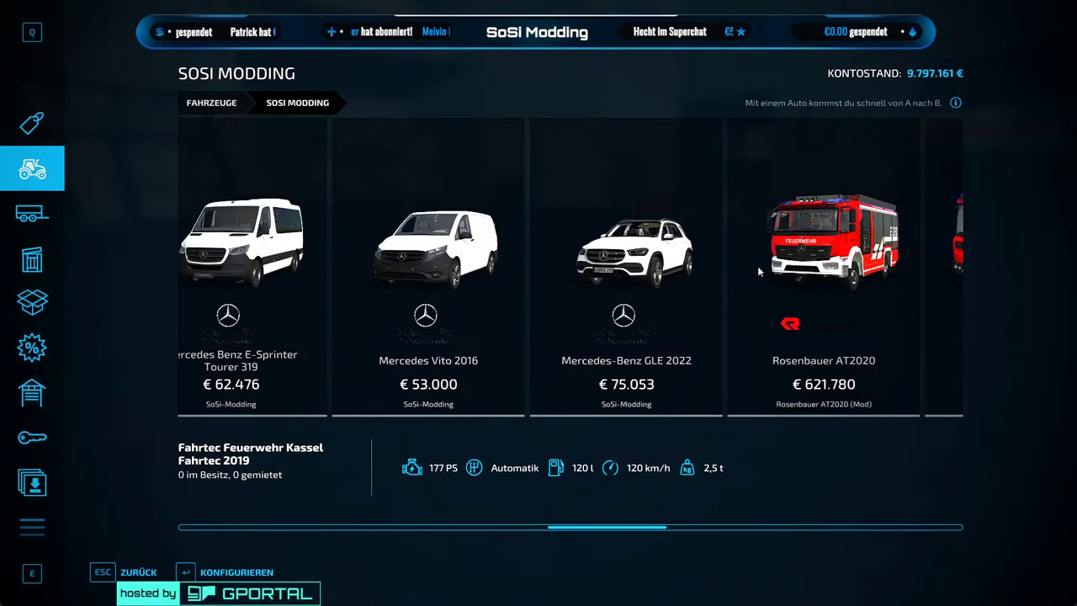
Step: Try the GLE 2022's DB Notfallmanagement, BRK NEF and THW liveries, then buy it in Carpaint for 75.053 €
click(484, 296)
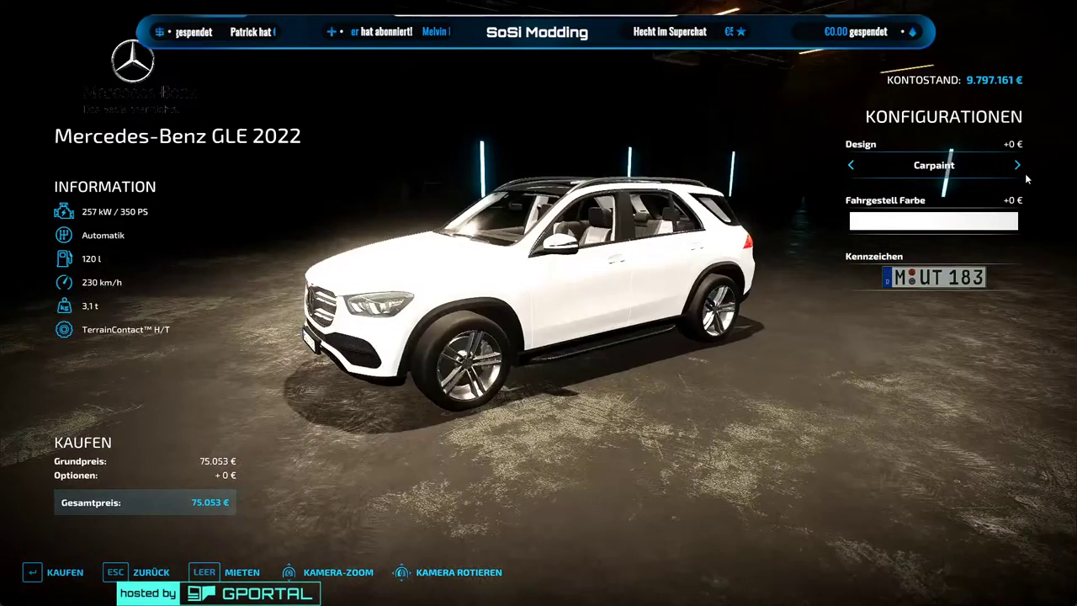
click(1015, 170)
click(1015, 168)
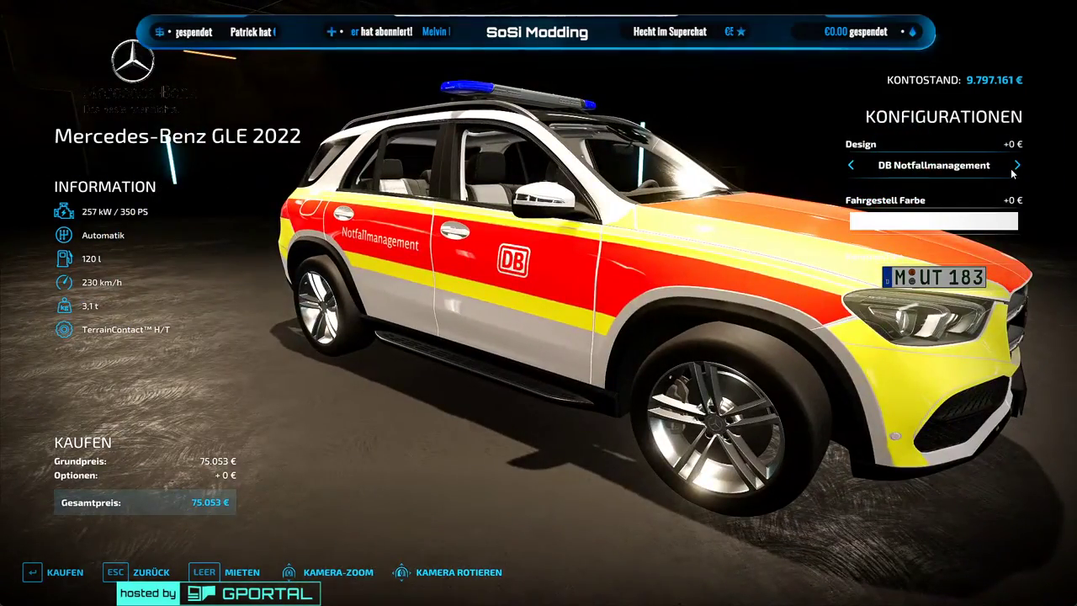
click(1014, 167)
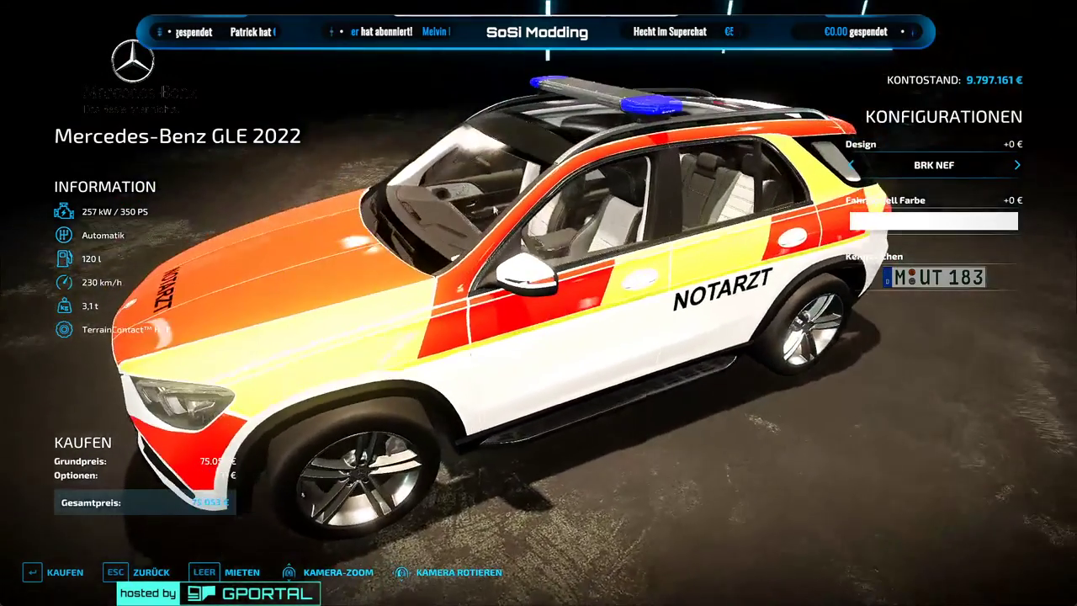
click(1025, 167)
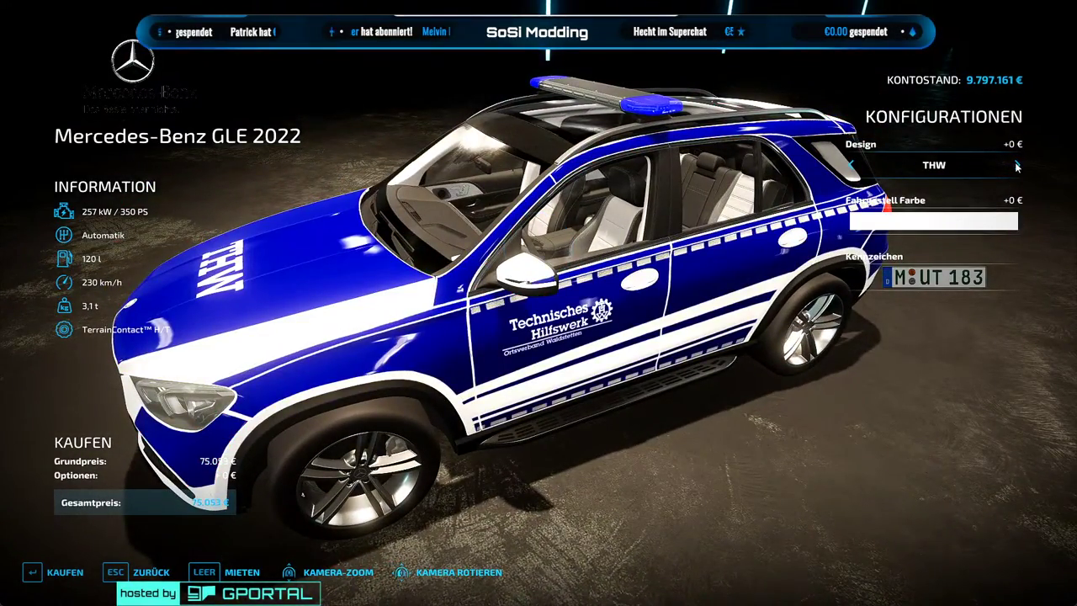
click(1017, 167)
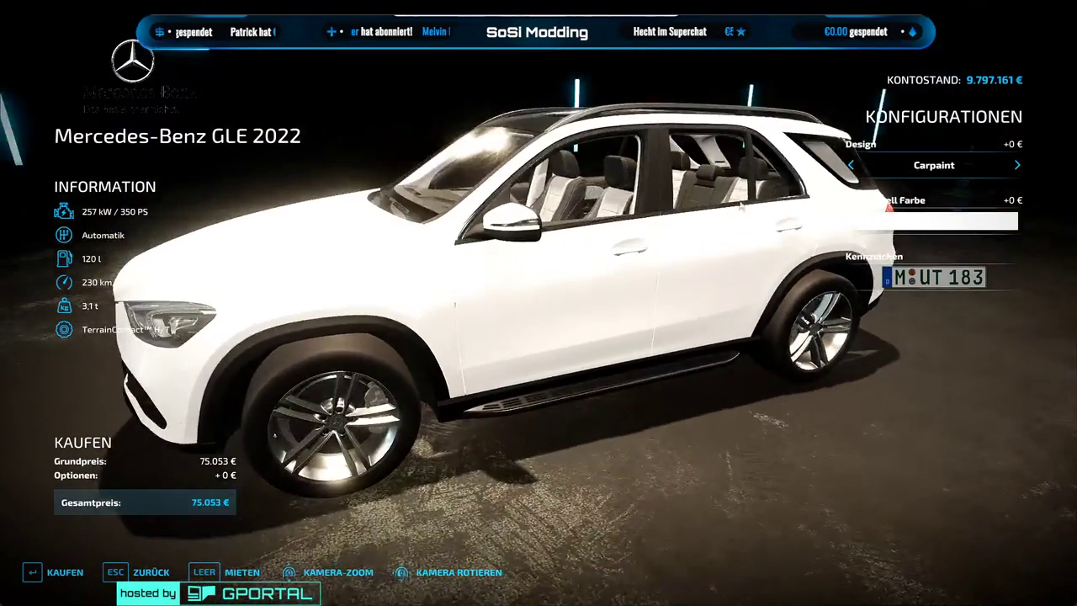
key(Return)
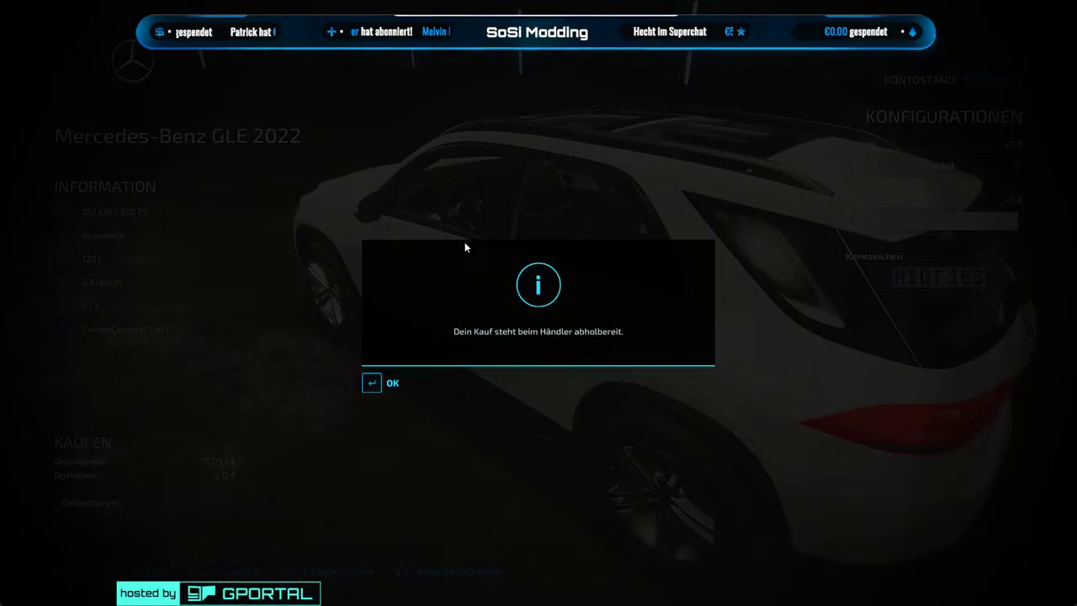
key(Return)
Step: Get into the new GLE, switch to cockpit view and drive it slowly around the workshop
key(Escape)
key(Escape)
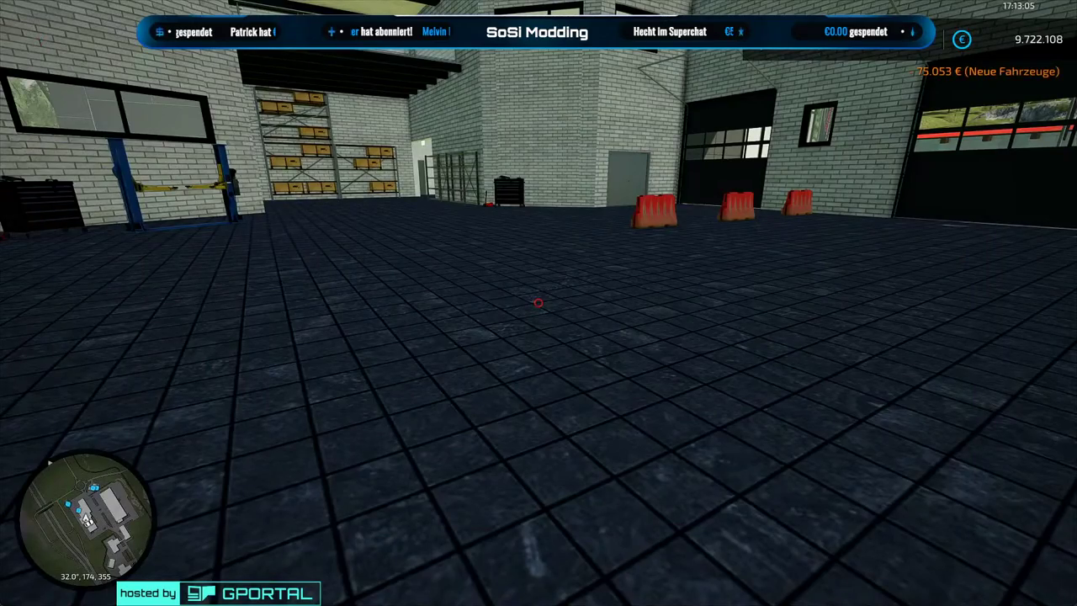
key(Tab)
key(c)
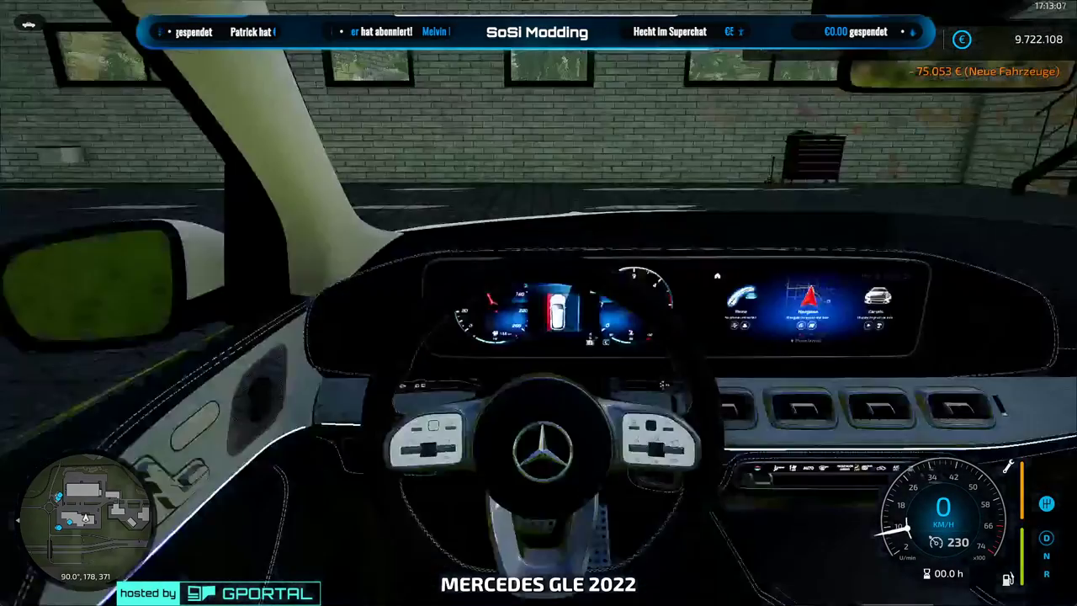
key(w)
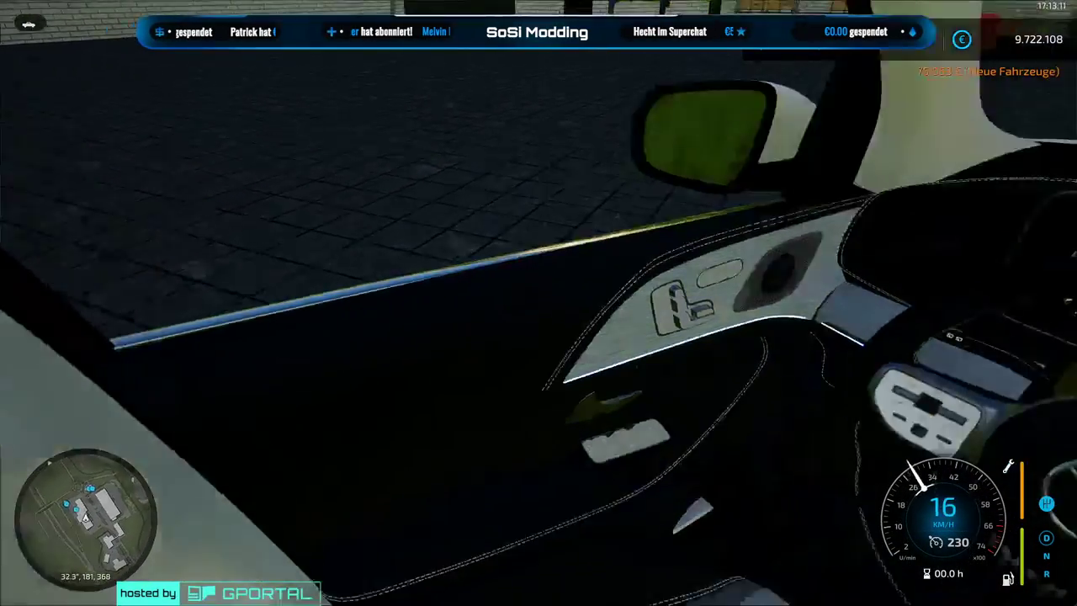
key(a)
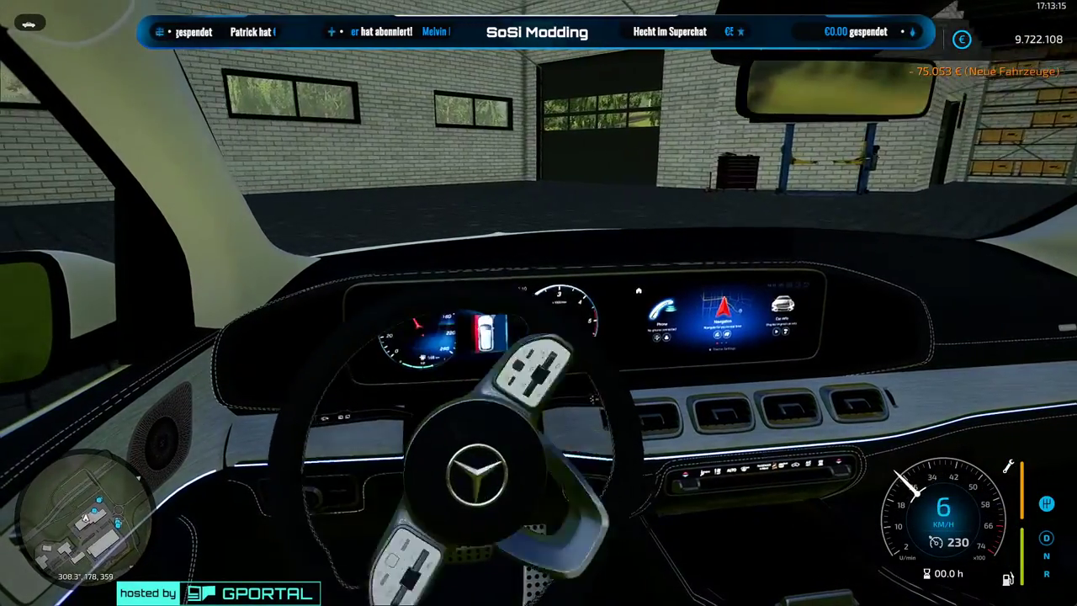
key(w)
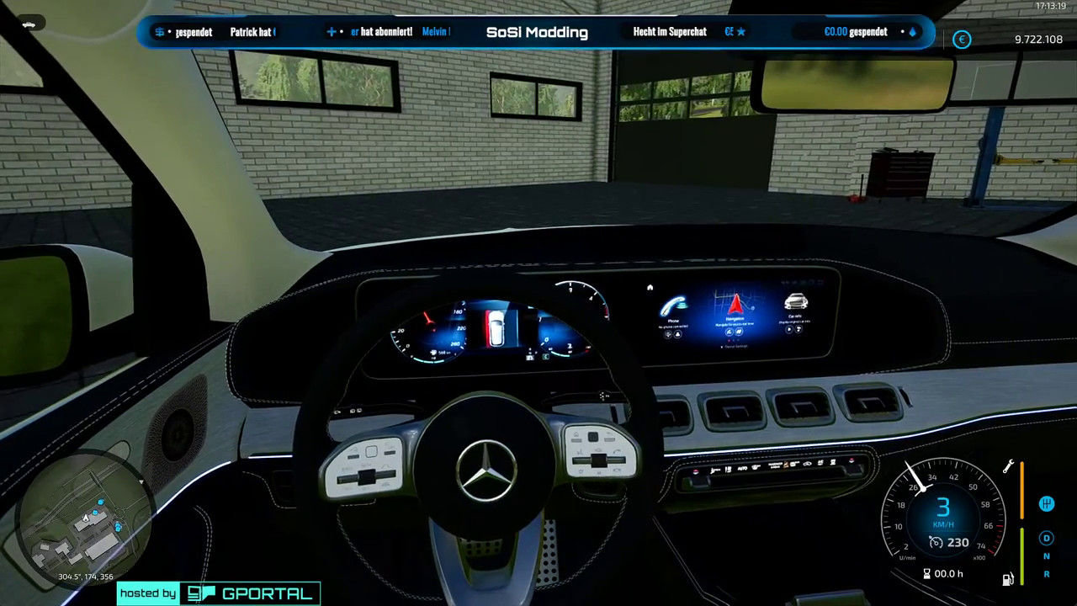
Step: Sell the Mercedes GLE 2022 for 60.041 €, raising the balance to 9.782.149 €
key(e)
key(p)
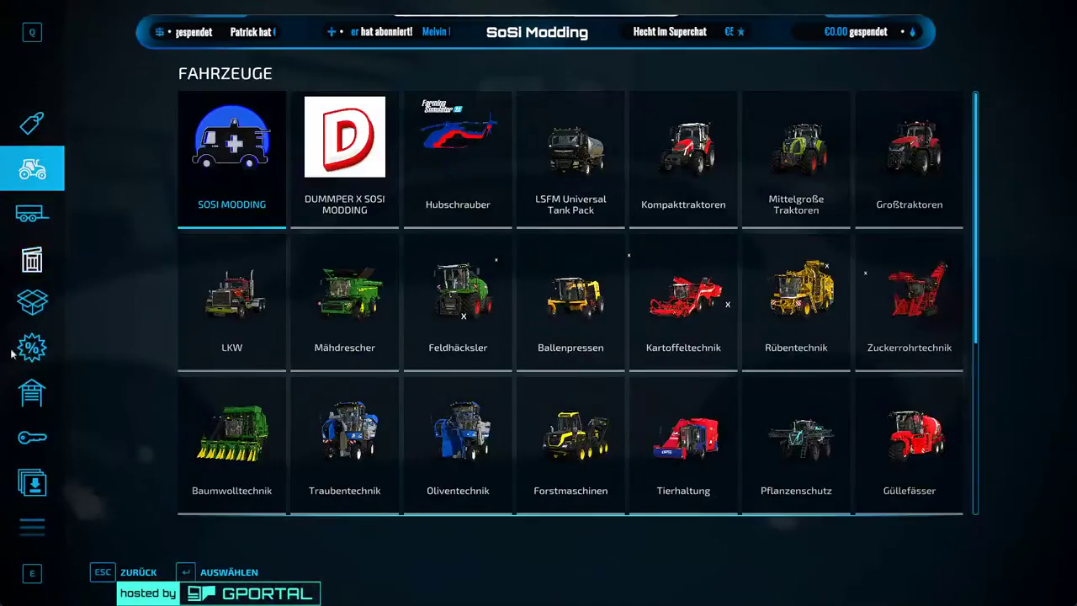
click(32, 393)
click(261, 143)
key(Return)
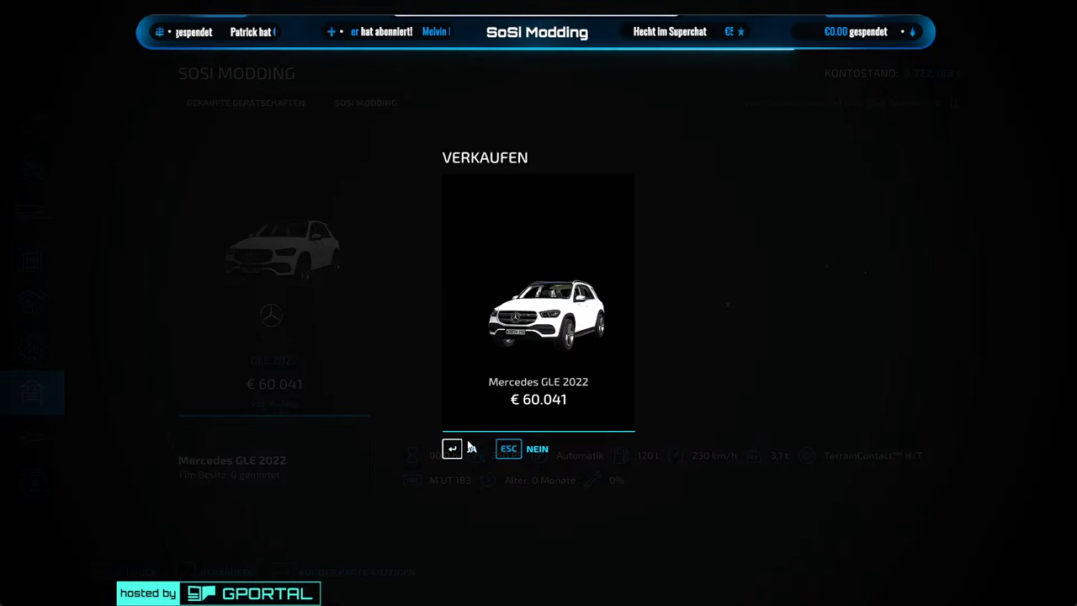
key(Return)
Step: Preview the Rosenbauer AT2020 fire engine twice in the SoSi Modding catalogue
click(32, 170)
click(211, 143)
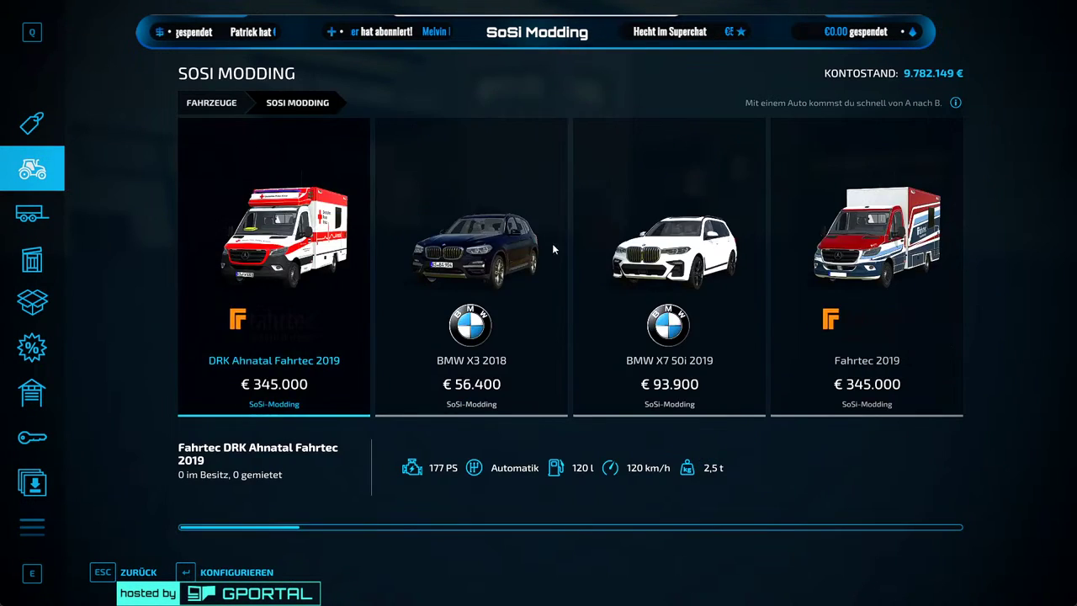
scroll(532, 257, down, 4)
scroll(532, 257, down, 4)
scroll(594, 288, up, 2)
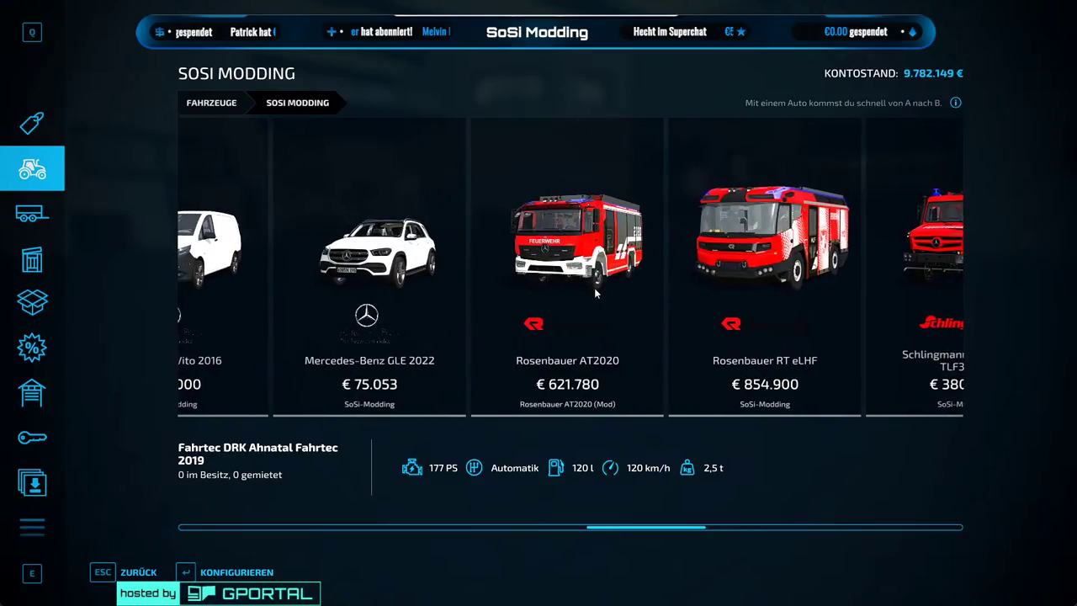
click(594, 293)
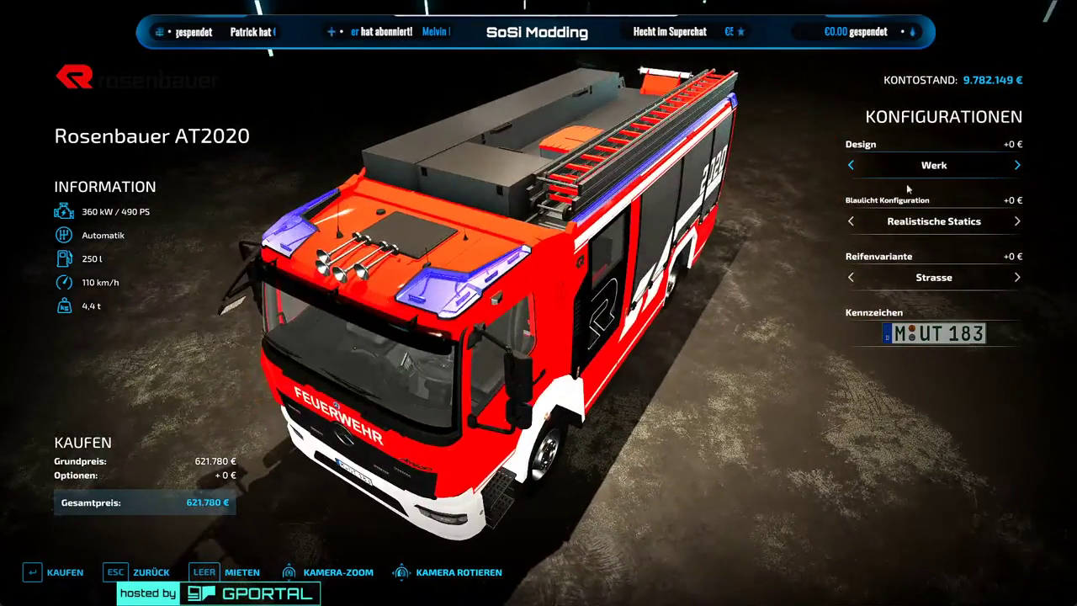
key(Escape)
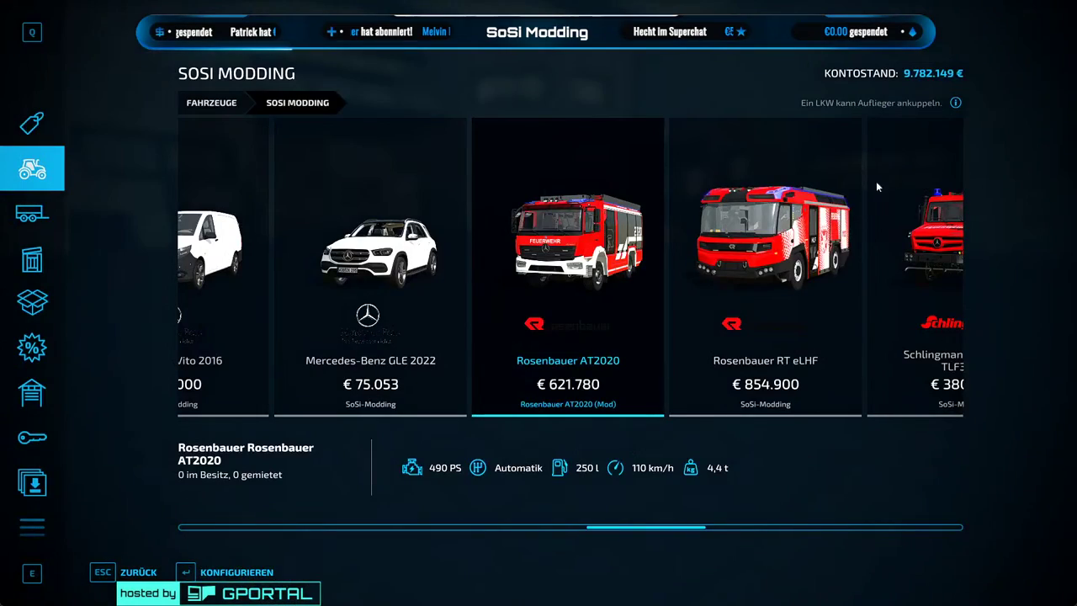
key(Return)
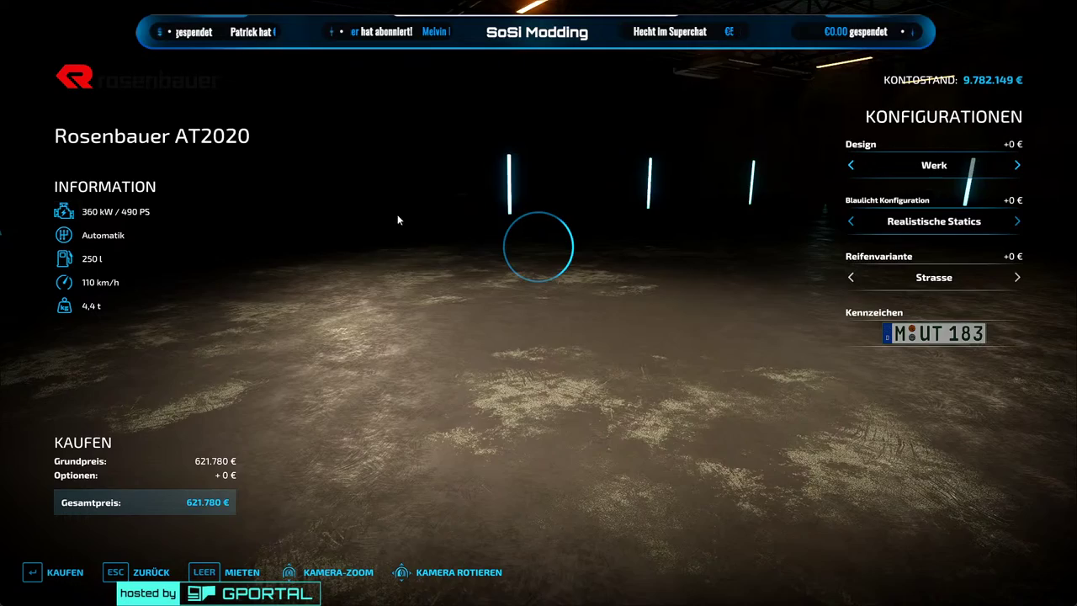
key(Escape)
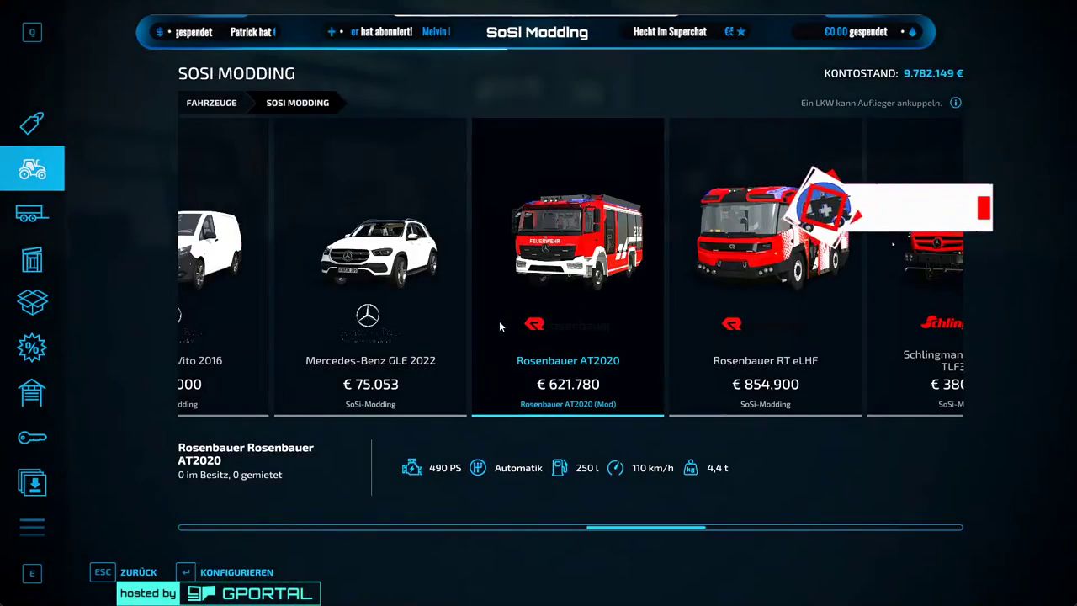
Step: Preview the Rosenbauer RT eLHF, trying the Werk and Waldstetten skins and viewing its roof
click(601, 292)
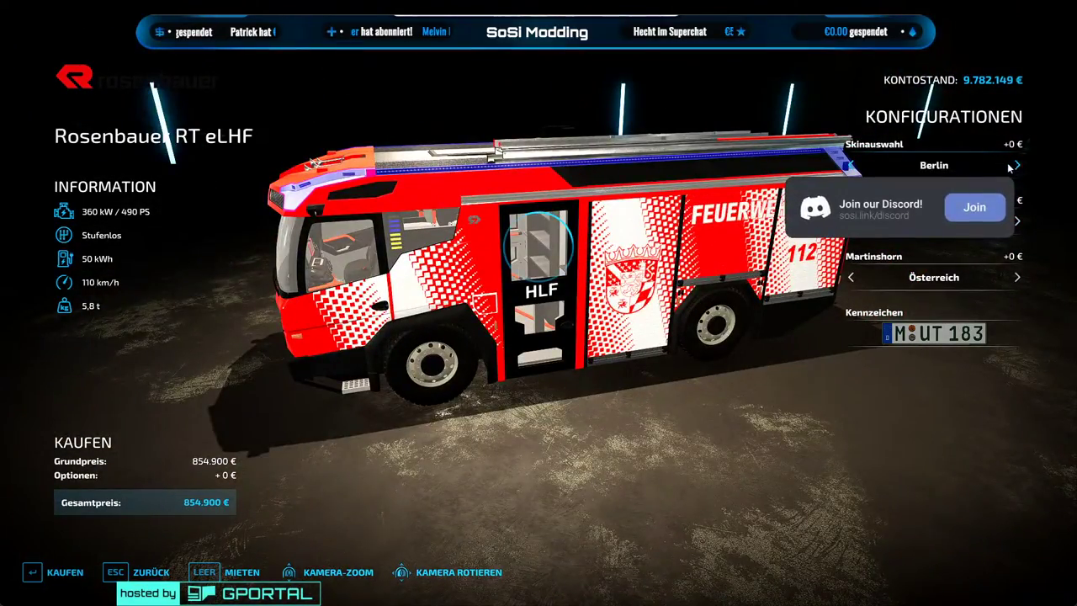
click(1010, 167)
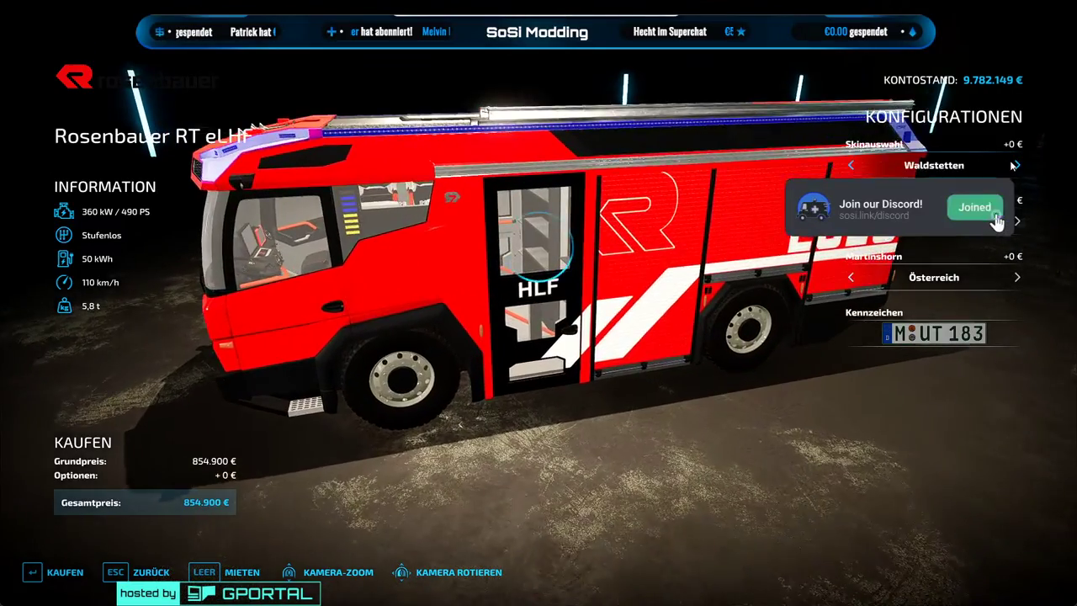
click(1006, 167)
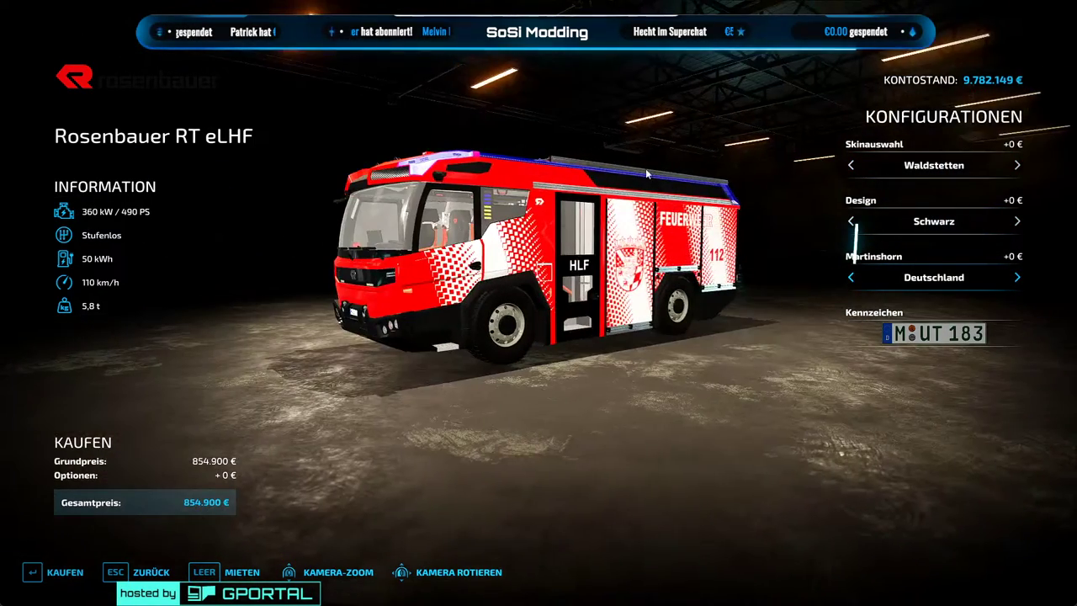
mouse_move(659, 173)
mouse_down()
mouse_move(547, 272)
mouse_move(859, 271)
mouse_move(858, 169)
mouse_up()
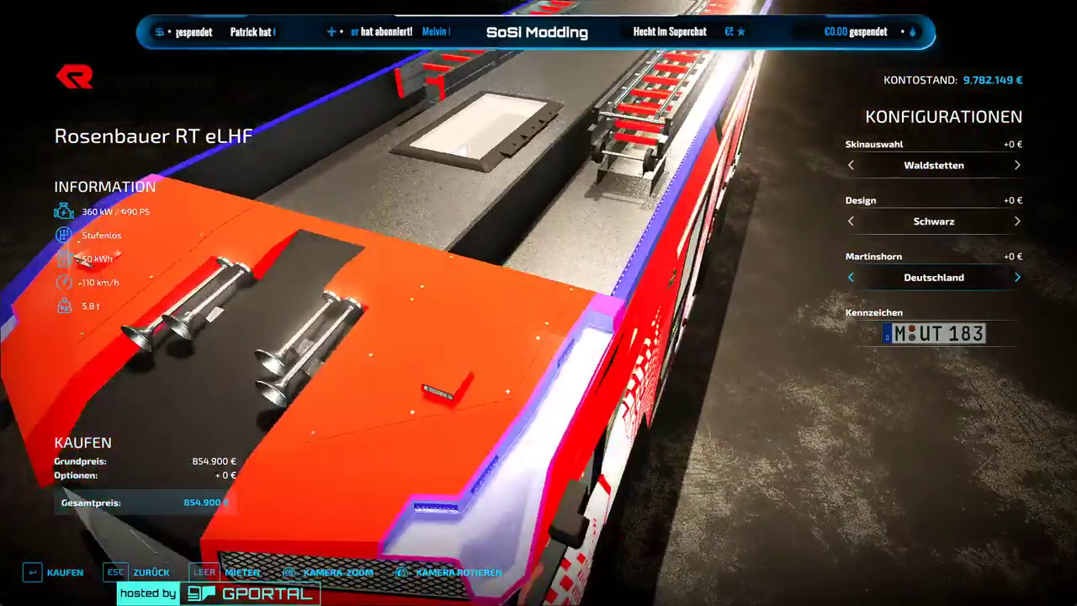
key(Escape)
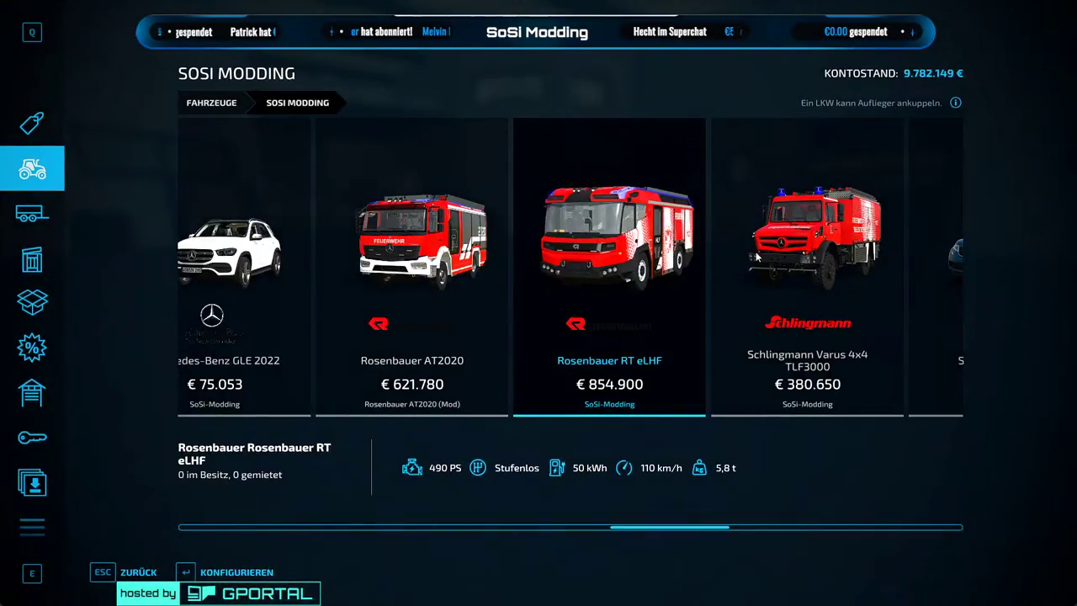
Step: Preview the Schlingmann Varus 4x4 TLF3000 from above and a three-quarter front angle
click(616, 245)
click(616, 245)
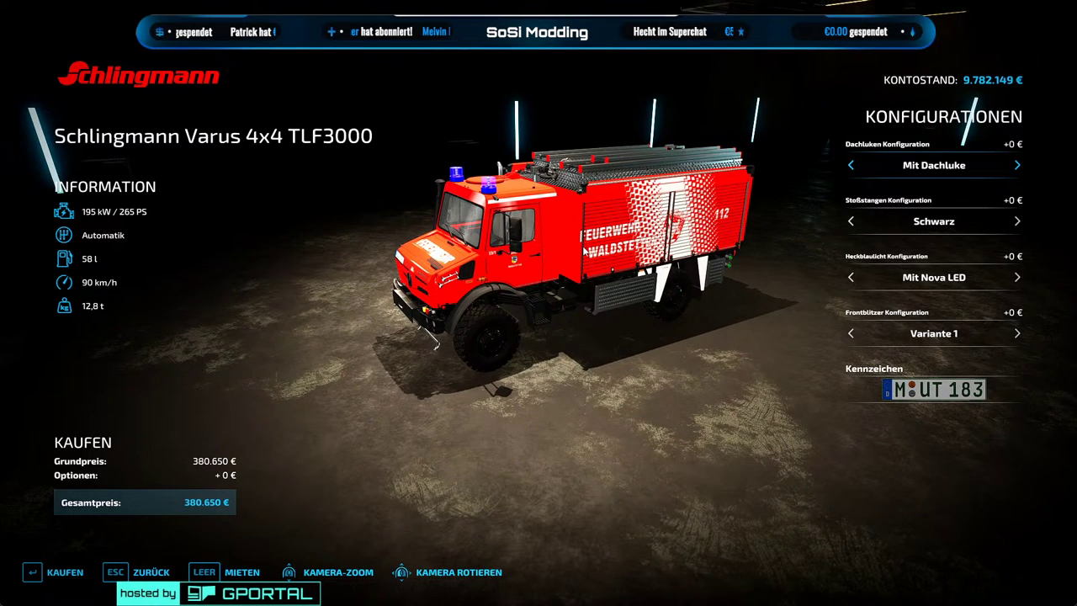
mouse_move(663, 117)
mouse_down()
mouse_move(584, 191)
mouse_move(676, 214)
mouse_up()
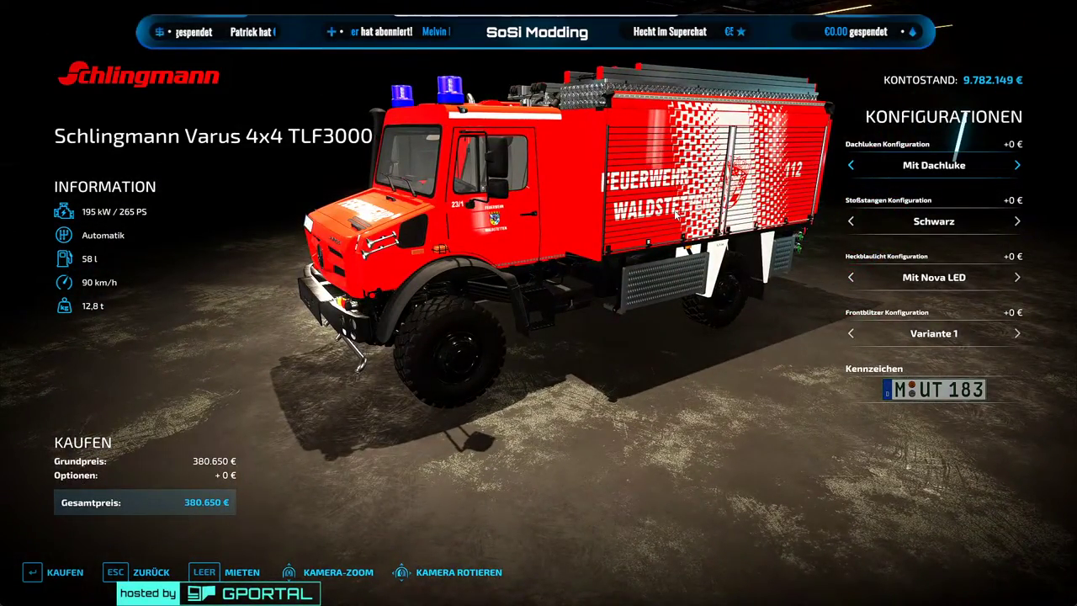
drag(667, 215, 623, 258)
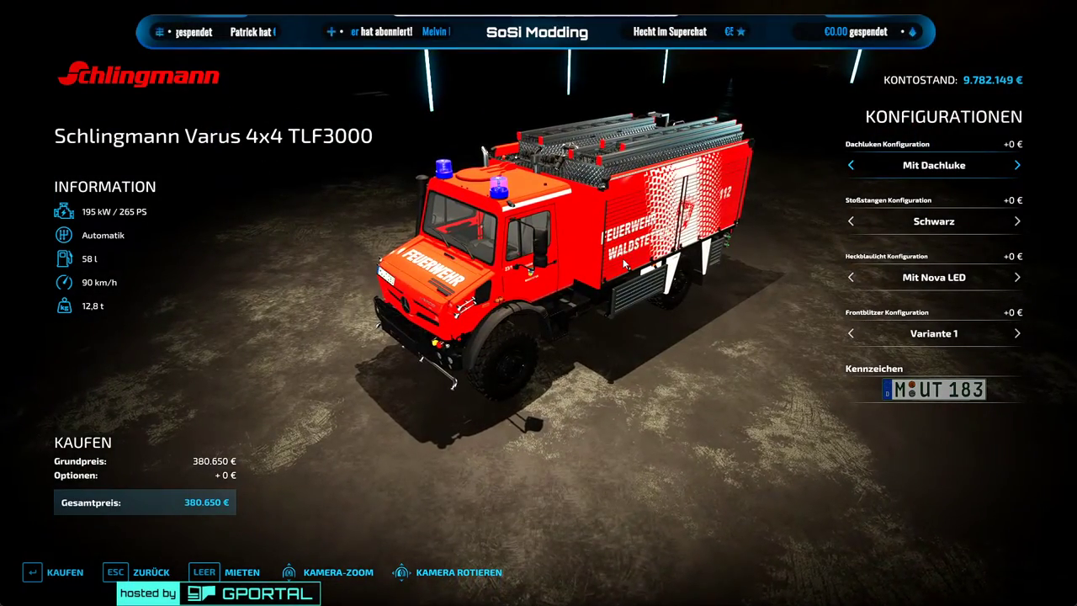
key(Escape)
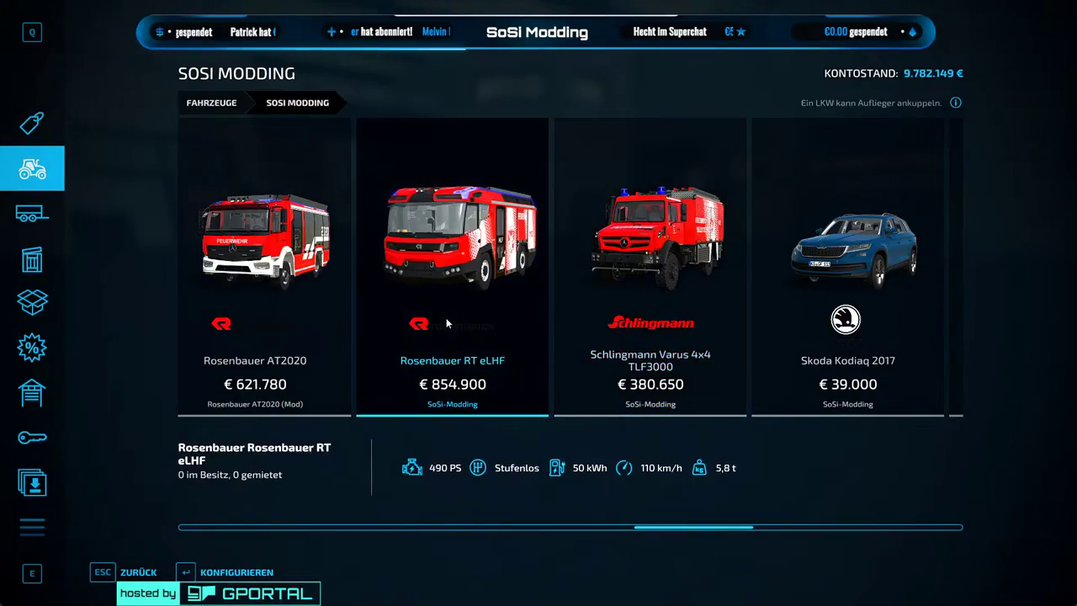
Step: Briefly reopen the Rosenbauer RT eLHF and Schlingmann Varus configurations, returning to the list each time
click(447, 317)
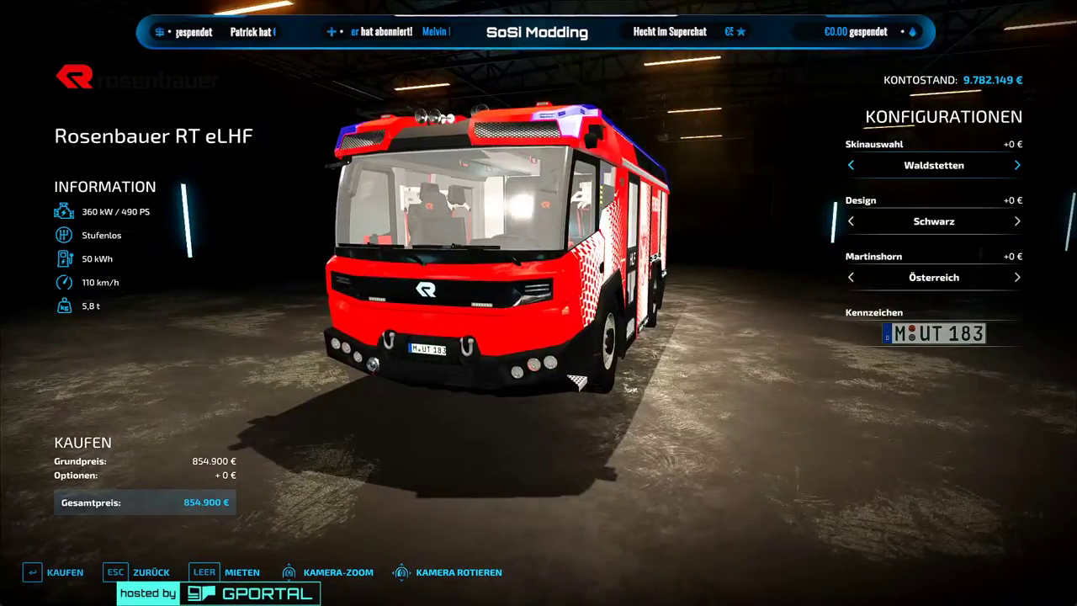
key(Escape)
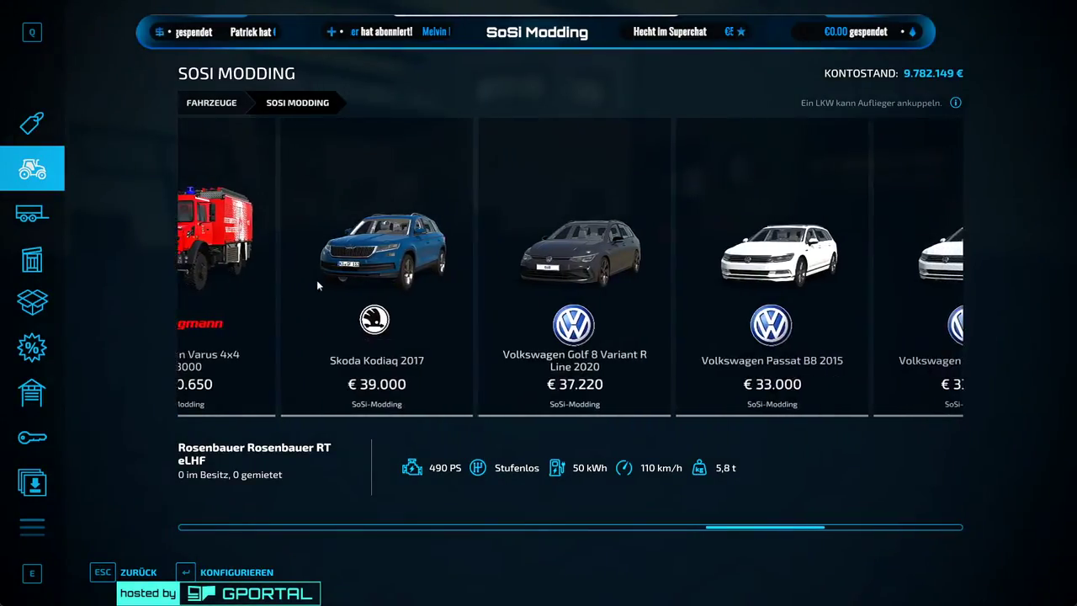
click(316, 280)
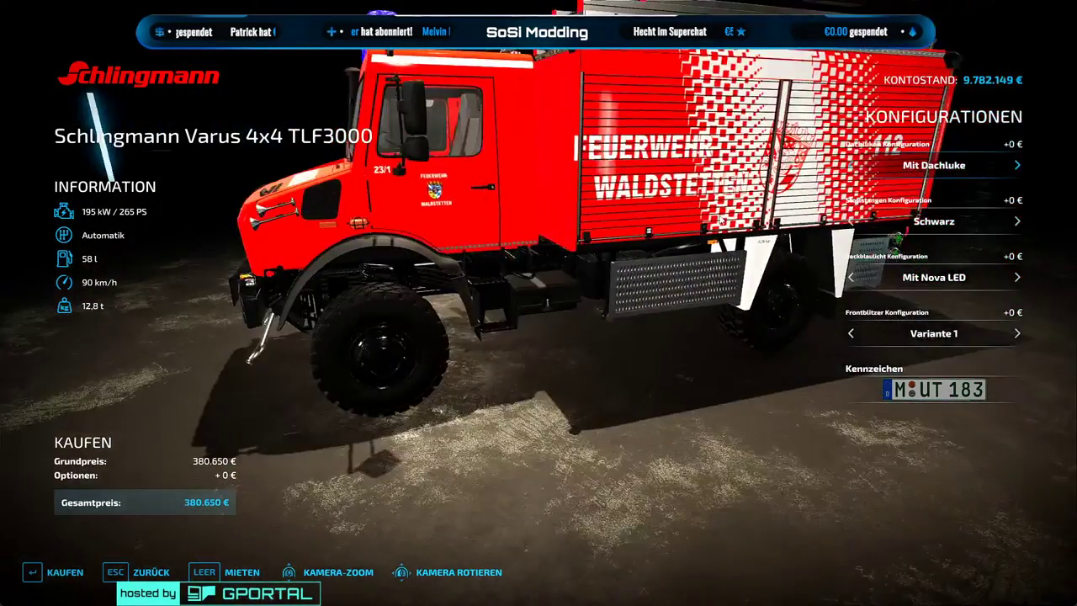
key(Escape)
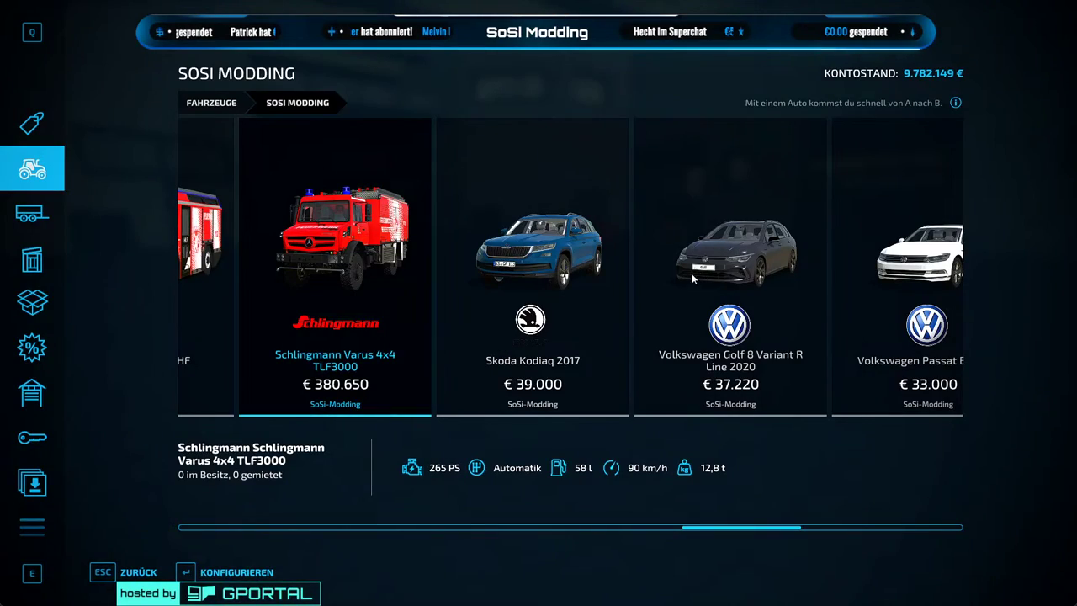
Step: Buy a Skoda Kodiaq 2017 in the Police design for 39.000 €
click(538, 302)
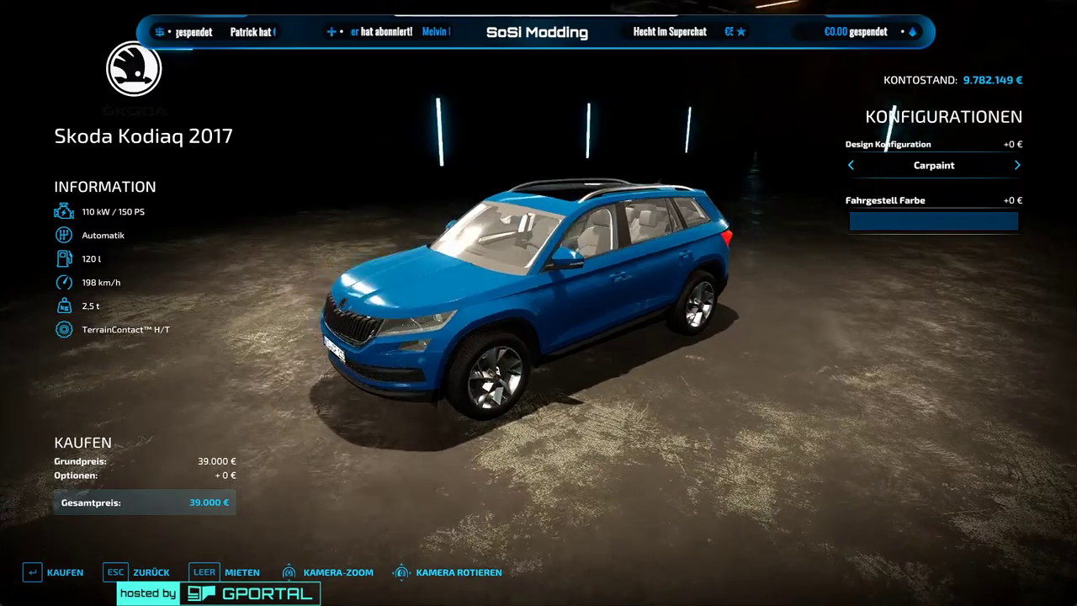
drag(589, 270, 700, 249)
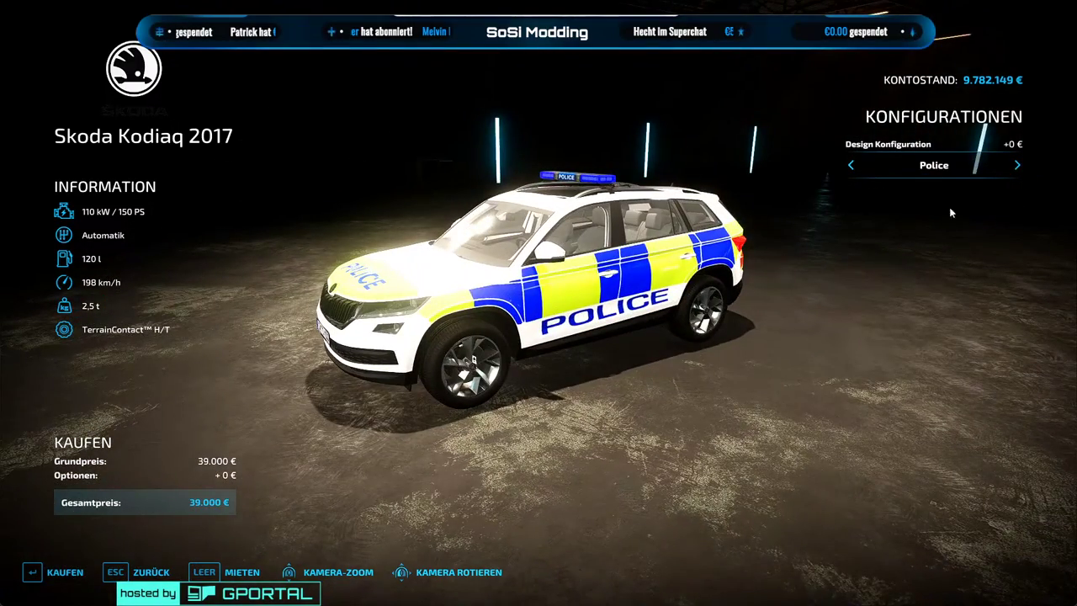
click(1016, 164)
click(1016, 164)
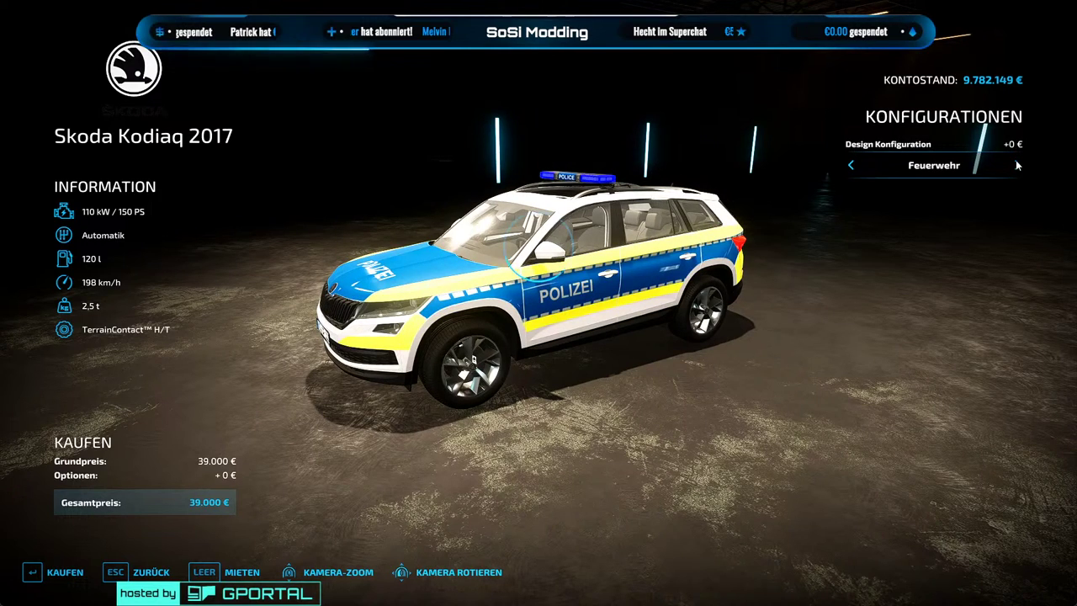
click(1017, 165)
click(1016, 164)
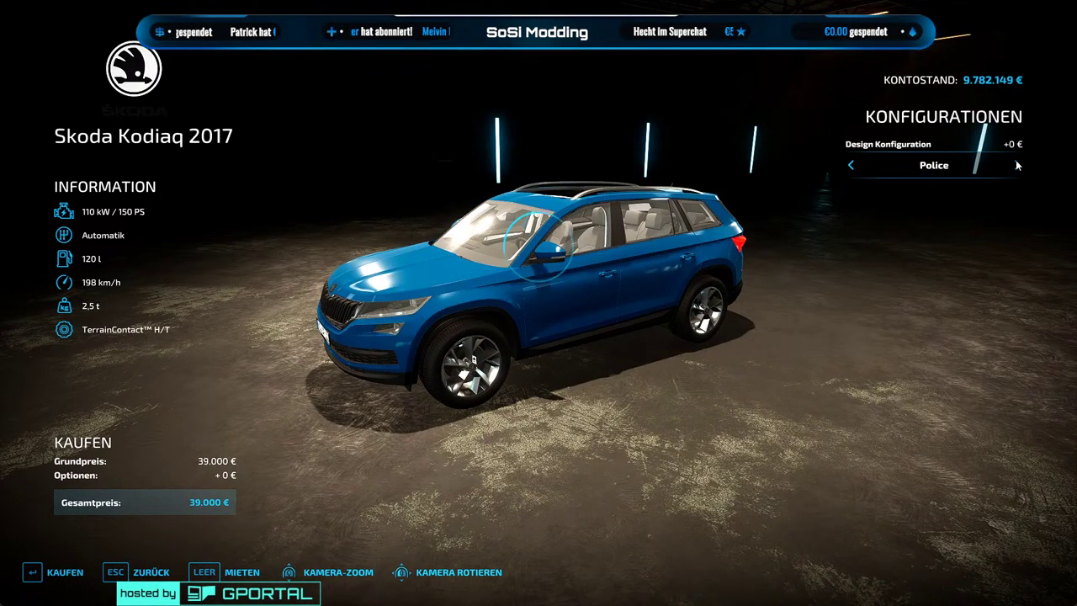
key(Return)
key(Return)
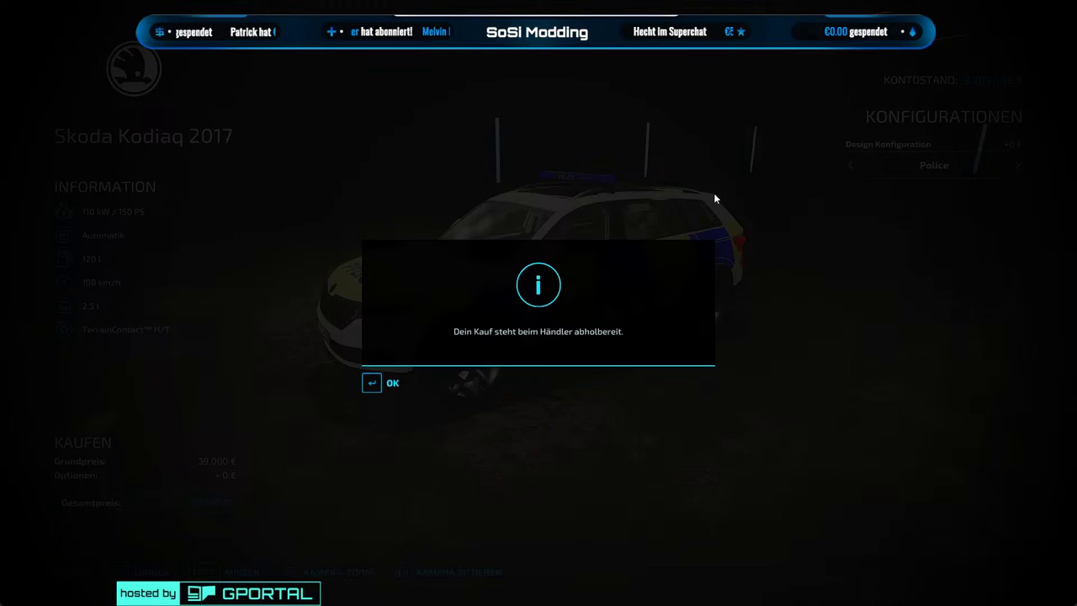
key(Return)
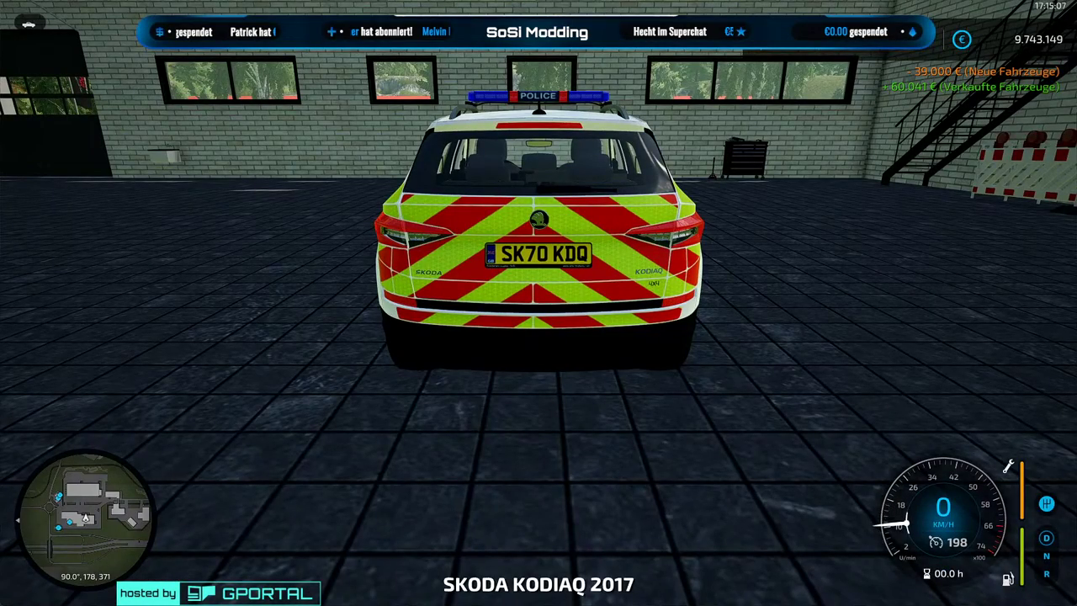
Step: Orbit around the police Skoda and start driving it slowly forward
scroll(539, 303, up, 5)
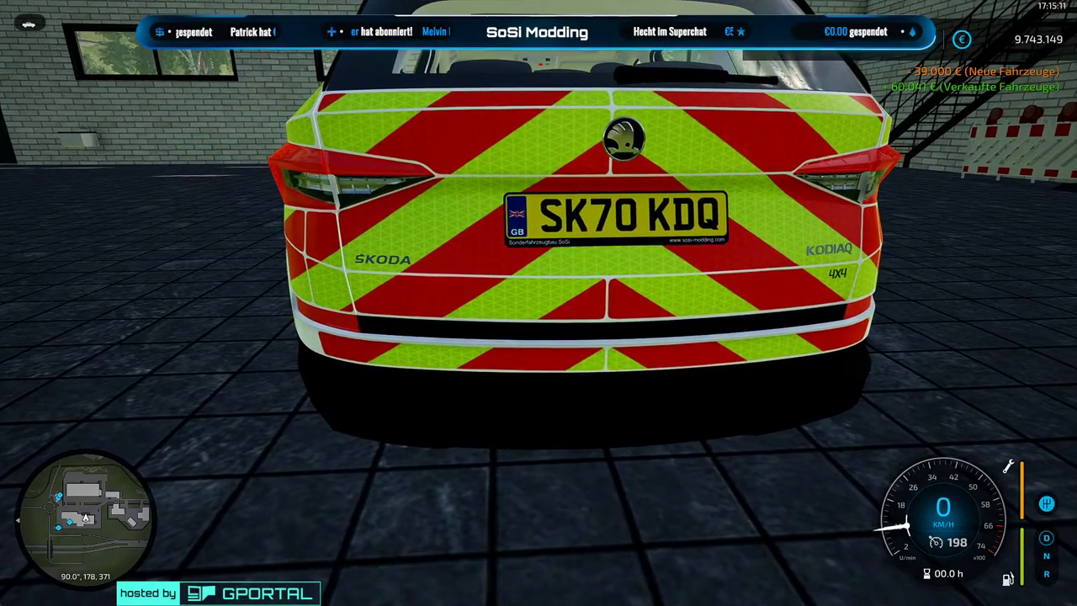
right_drag(538, 303, 252, 303)
mouse_move(539, 303)
right_down()
mouse_move(286, 302)
mouse_move(252, 277)
mouse_move(455, 302)
mouse_move(253, 303)
right_up()
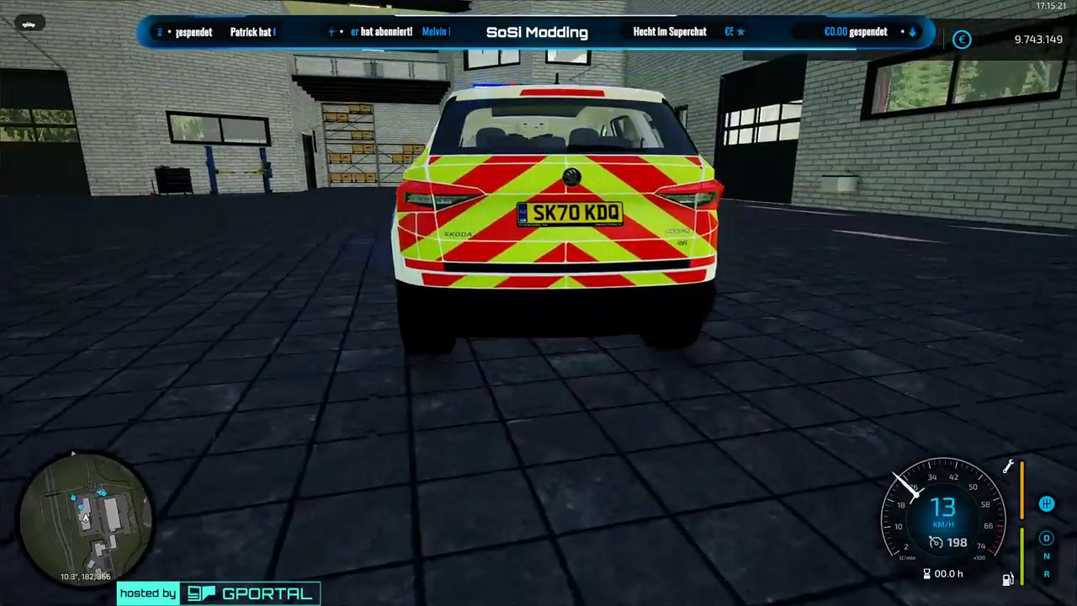
scroll(538, 303, up, 5)
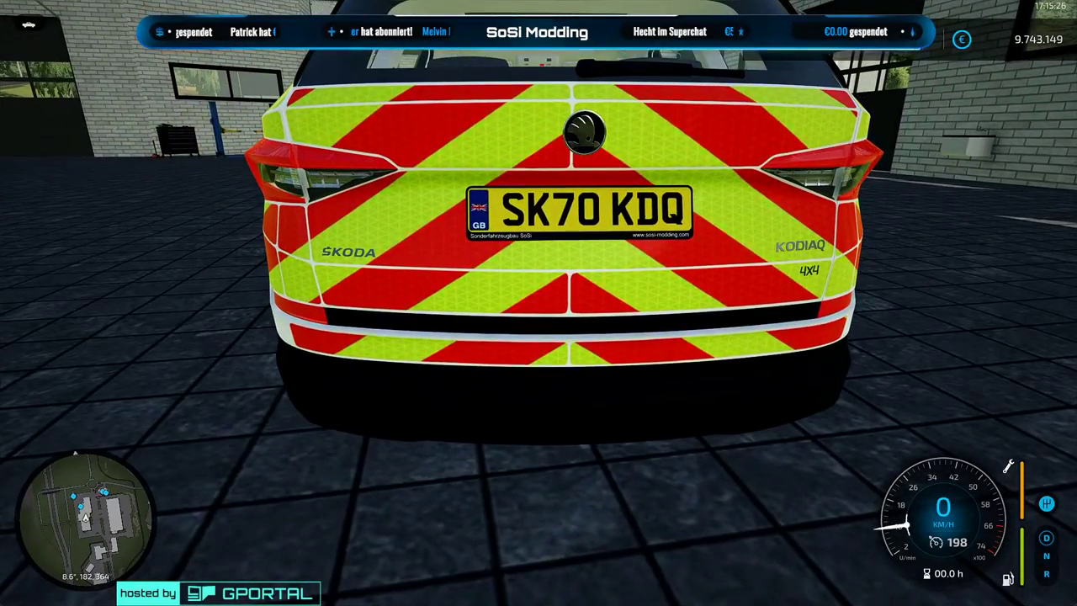
scroll(539, 303, down, 5)
right_drag(538, 303, 320, 303)
key(w)
right_drag(538, 303, 455, 303)
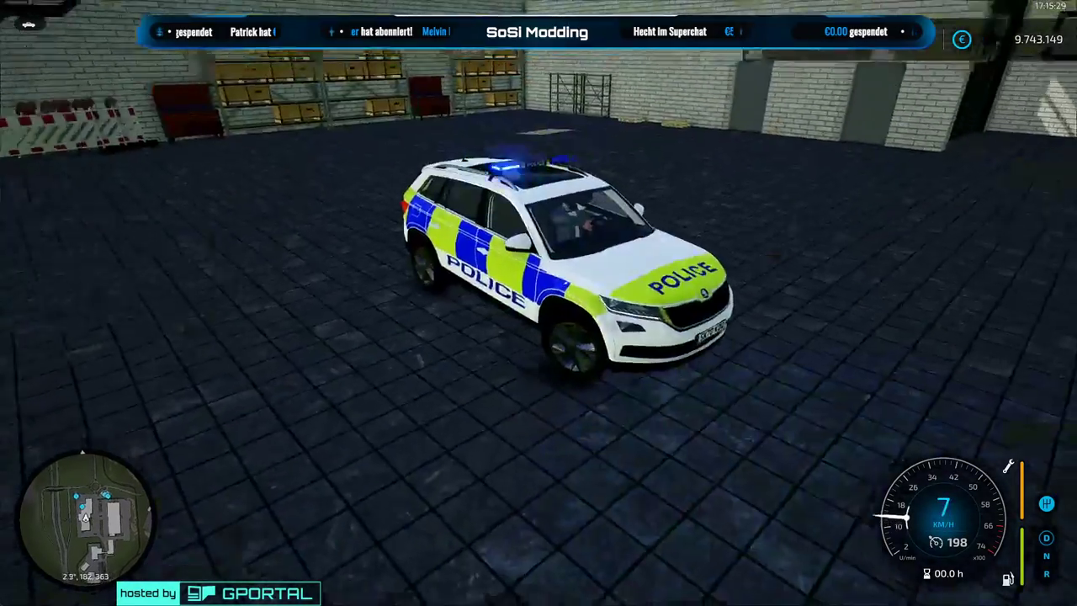
Step: Check the Skoda's cockpit view and the F1 controls help, then return outside
key(c)
key(F1)
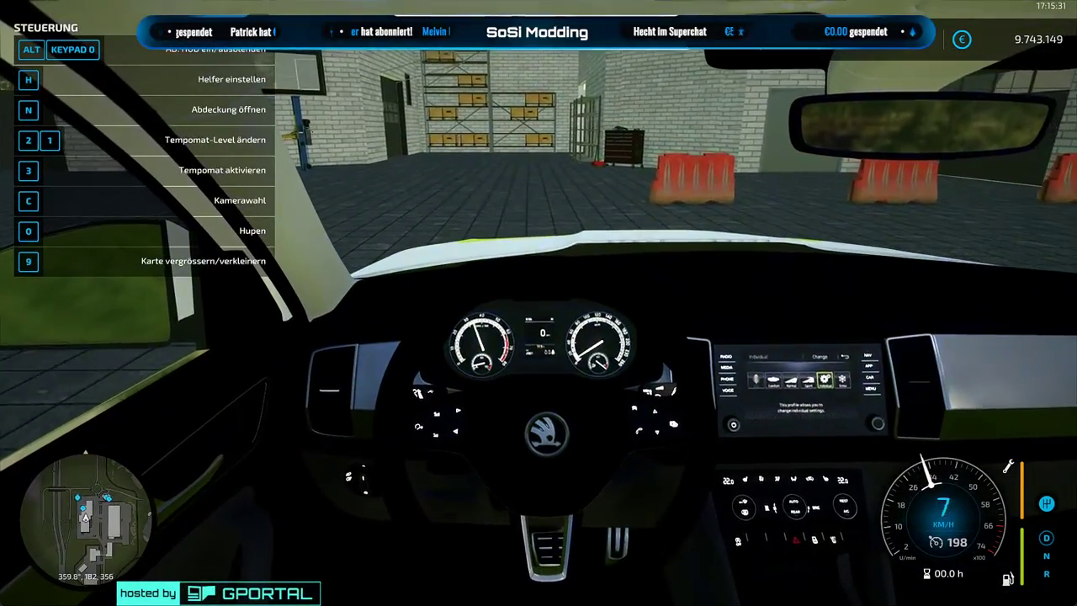
key(c)
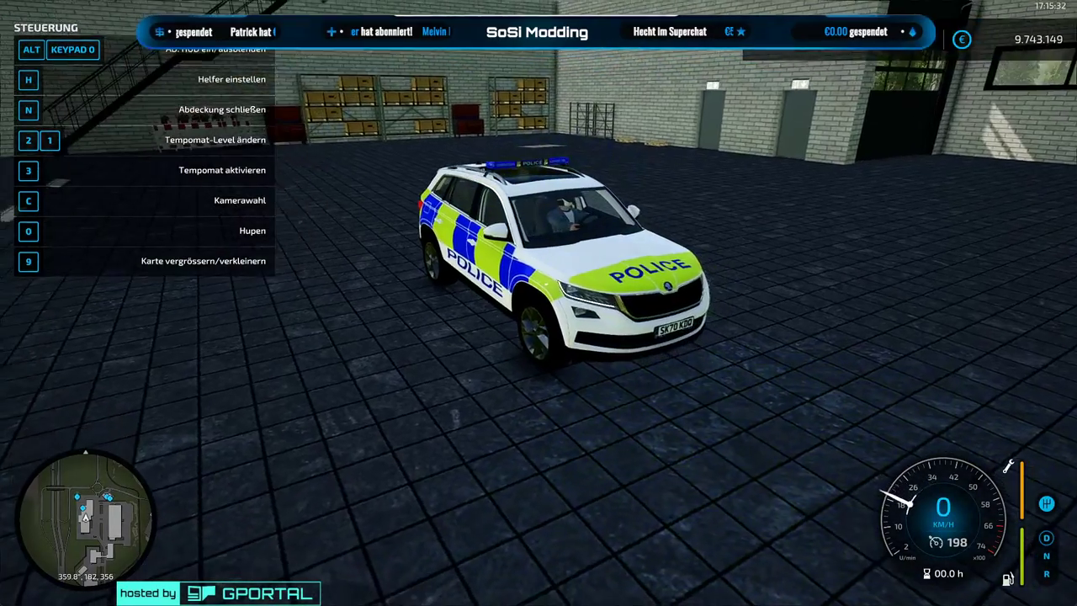
mouse_move(539, 303)
right_down()
mouse_move(455, 303)
mouse_move(472, 303)
right_up()
scroll(539, 303, up, 3)
key(F1)
Step: Turn on the police Skoda's blue beacon lights
mouse_move(539, 303)
right_down()
mouse_move(404, 303)
mouse_move(472, 303)
right_up()
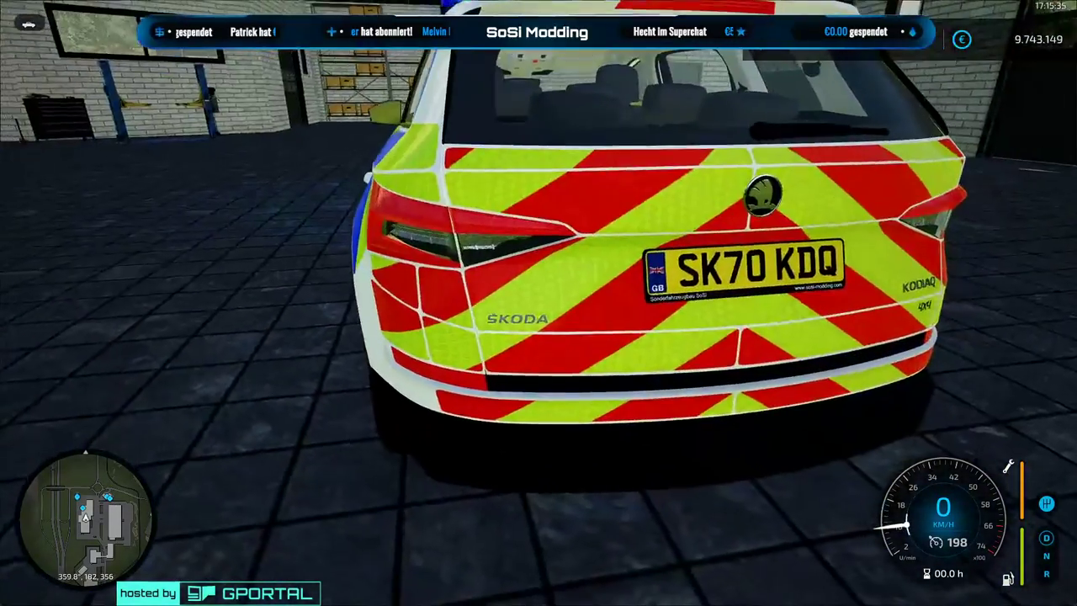
right_drag(539, 303, 438, 303)
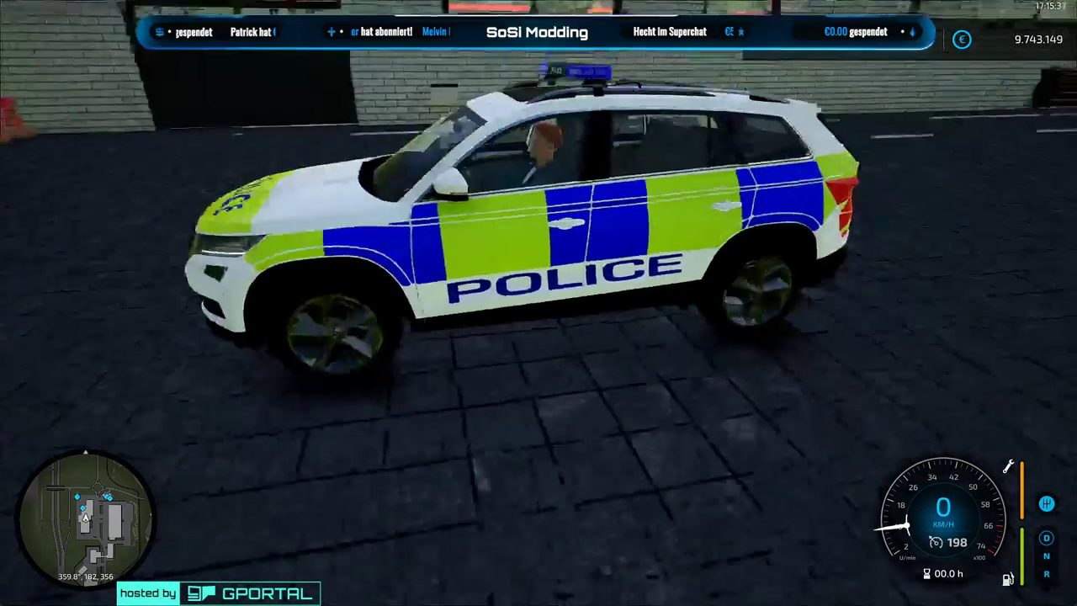
key(F1)
key(b)
key(F1)
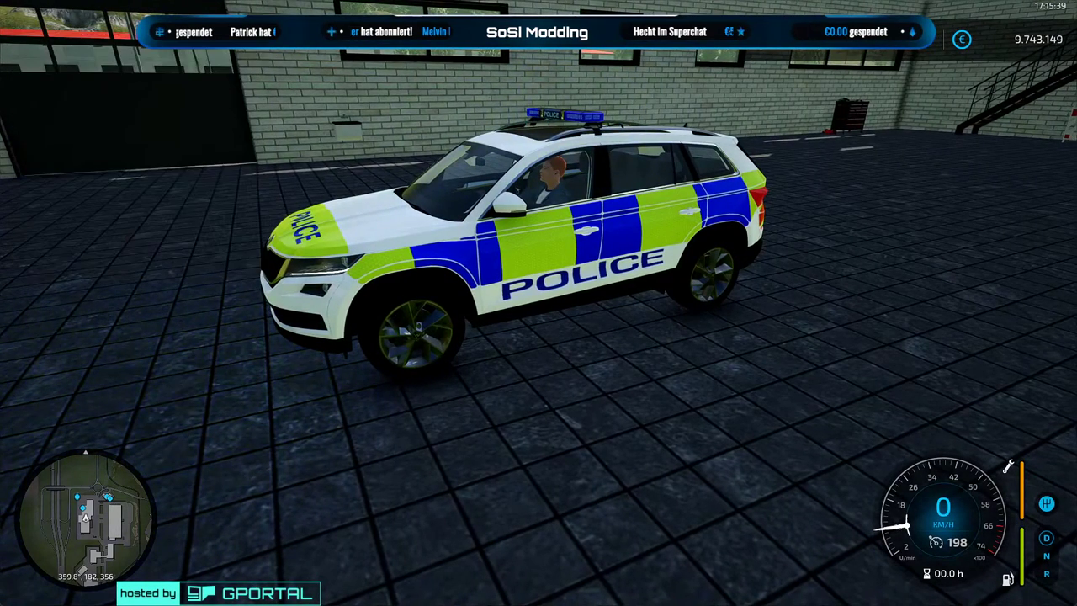
Step: Sell the owned Skoda Kodiaq 2017 from the purchased-equipment page
key(c)
key(p)
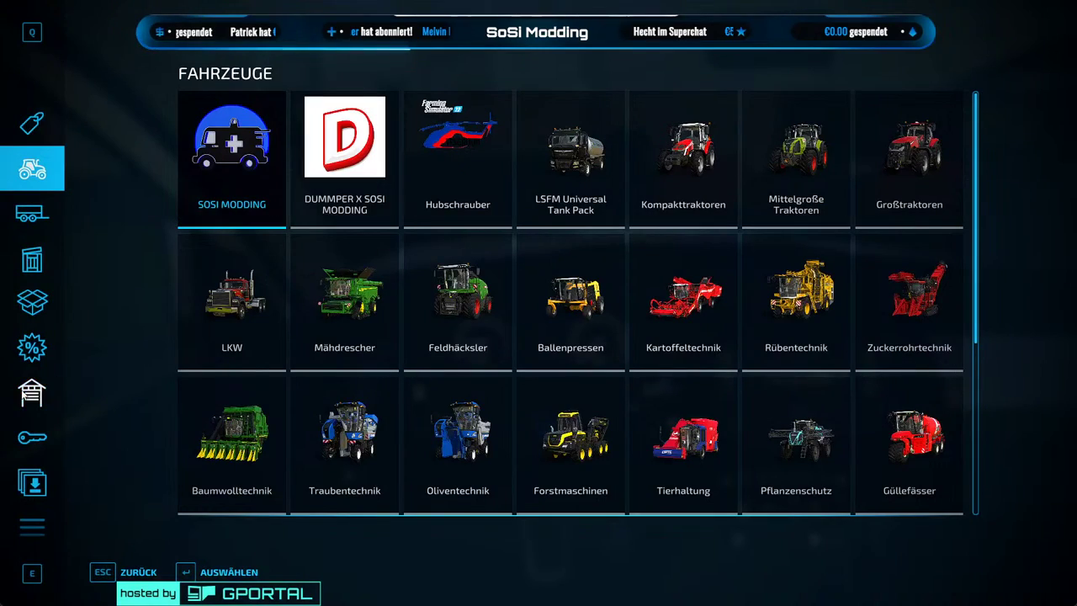
click(32, 393)
click(253, 202)
click(255, 205)
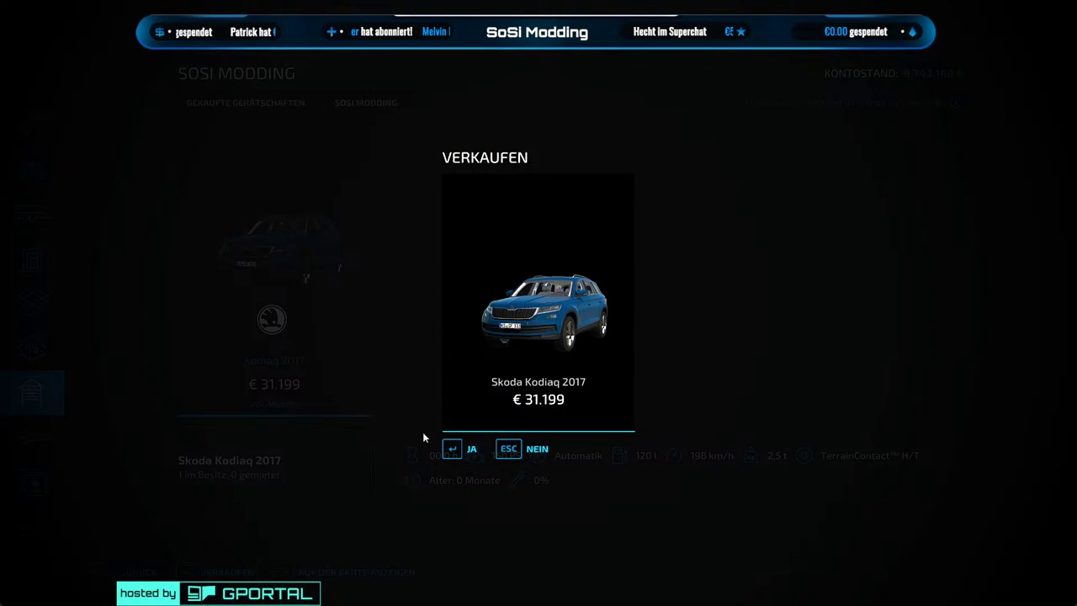
click(383, 384)
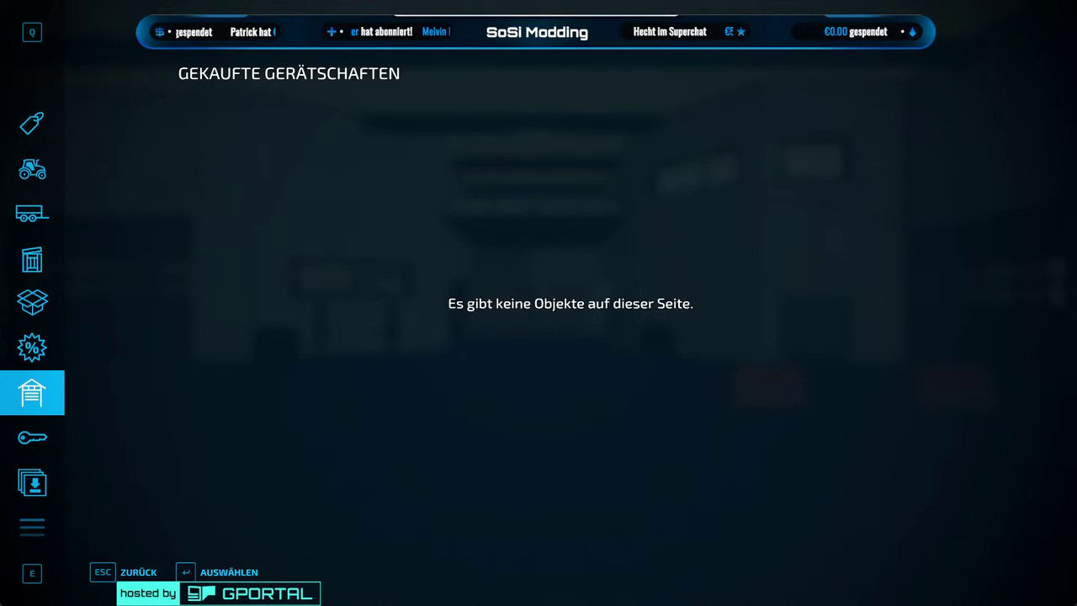
key(Escape)
Step: Open the Golf 8 Variant R-Line 2020 from the SoSi Modding shop category
key(p)
click(198, 160)
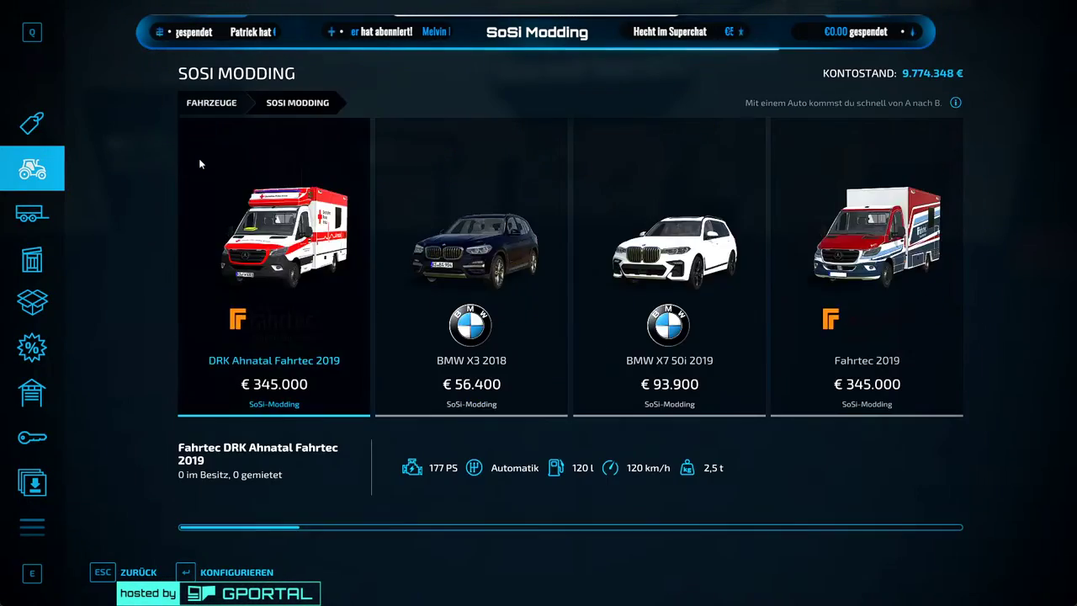
scroll(597, 392, down, 4)
scroll(597, 387, down, 4)
scroll(594, 375, down, 3)
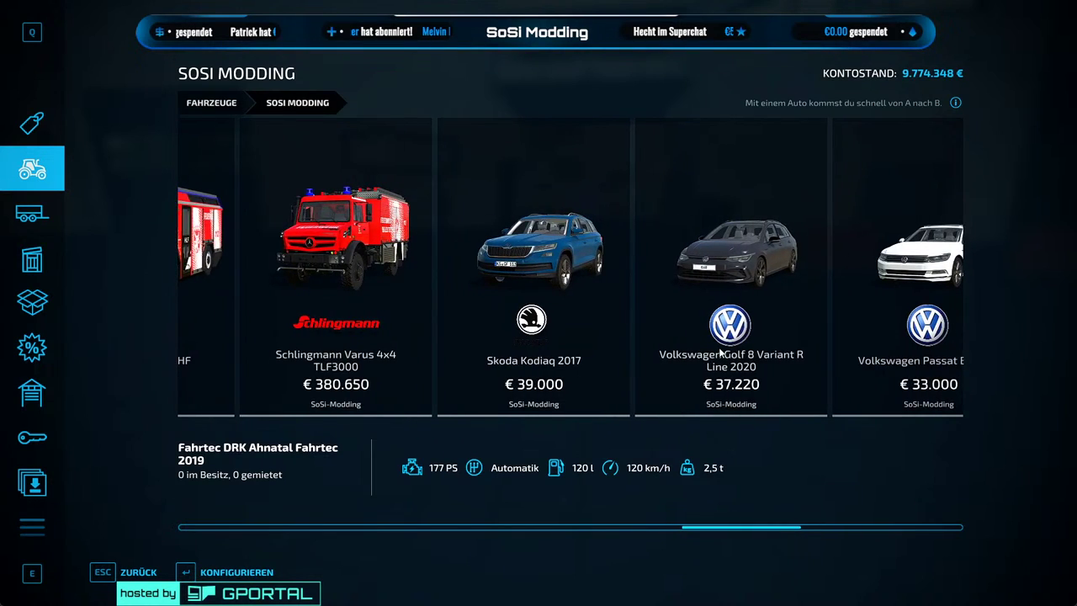
scroll(570, 345, down, 2)
scroll(538, 356, down, 2)
scroll(469, 343, up, 2)
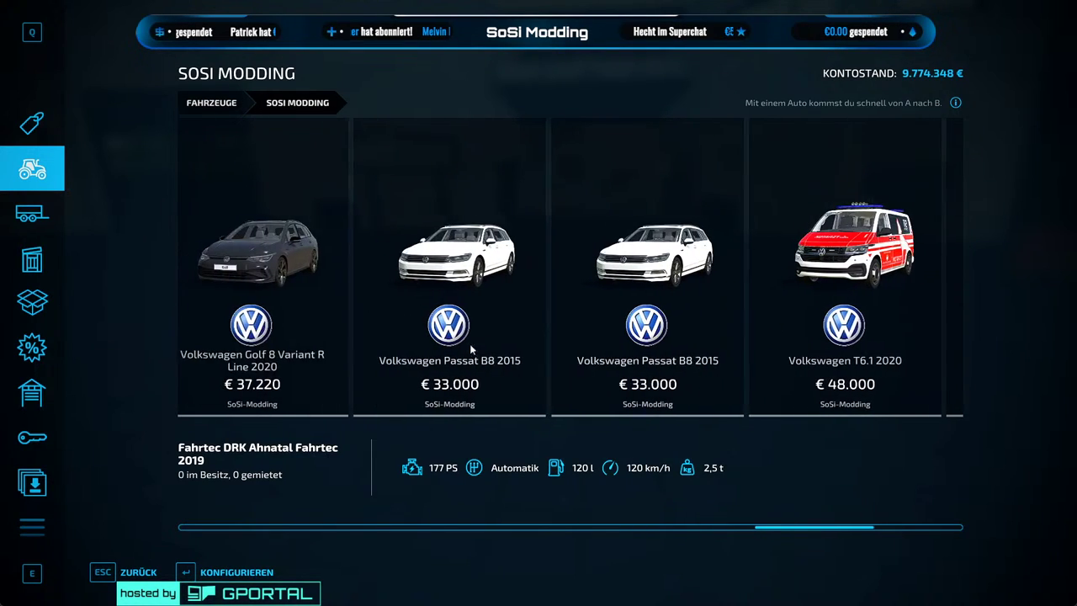
click(310, 268)
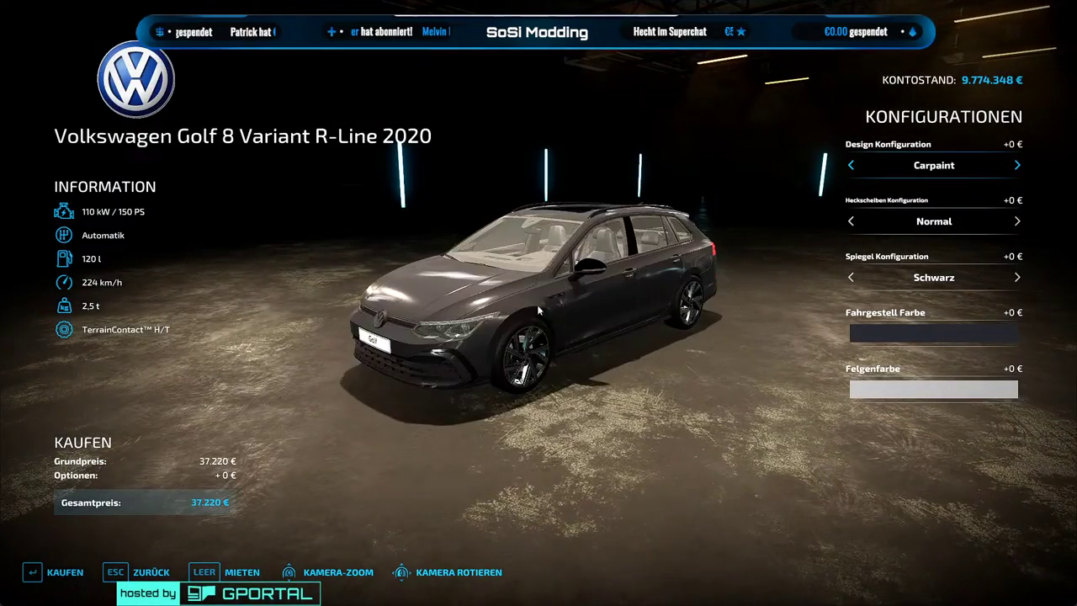
Step: Inspect the Golf from several angles, then move on to the Passat B8 2015 configurator
mouse_move(537, 305)
mouse_down()
mouse_move(587, 367)
mouse_move(625, 321)
mouse_up()
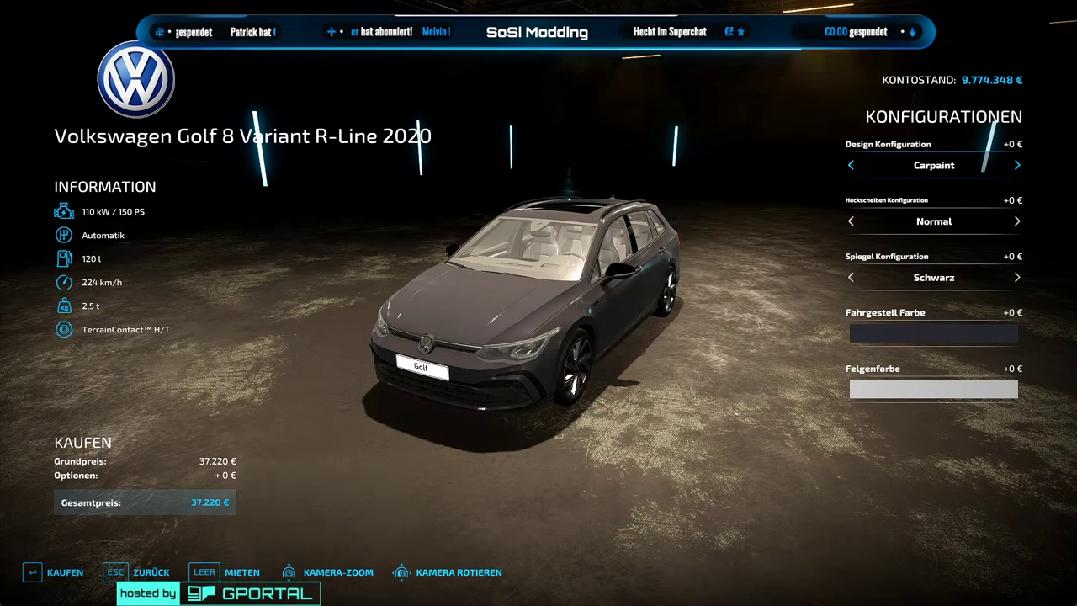
mouse_move(625, 321)
mouse_down()
mouse_move(690, 321)
mouse_move(673, 205)
mouse_up()
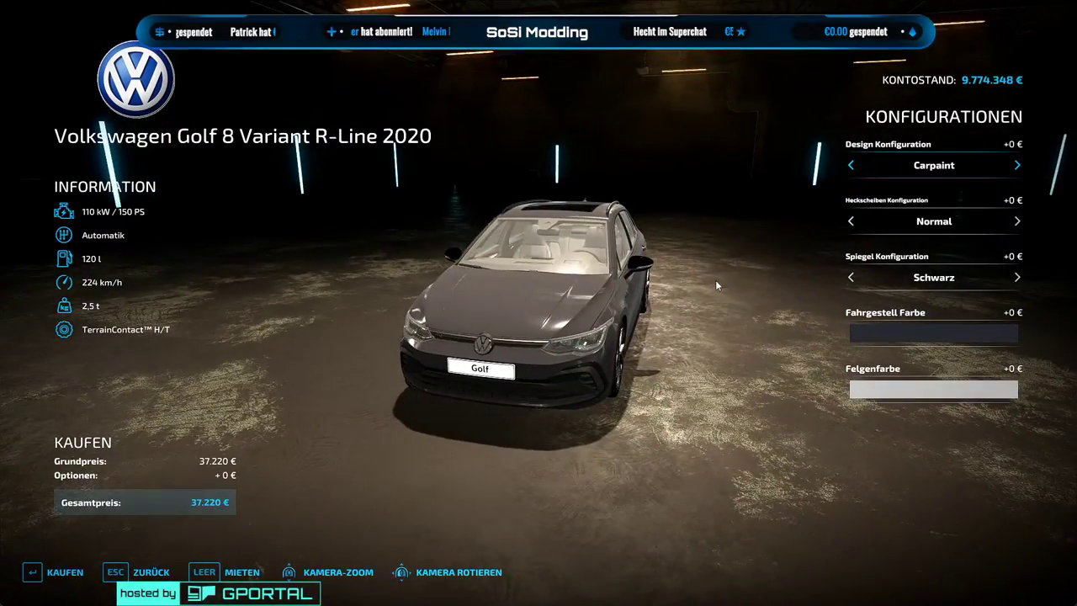
scroll(715, 279, up, 3)
drag(715, 279, 637, 303)
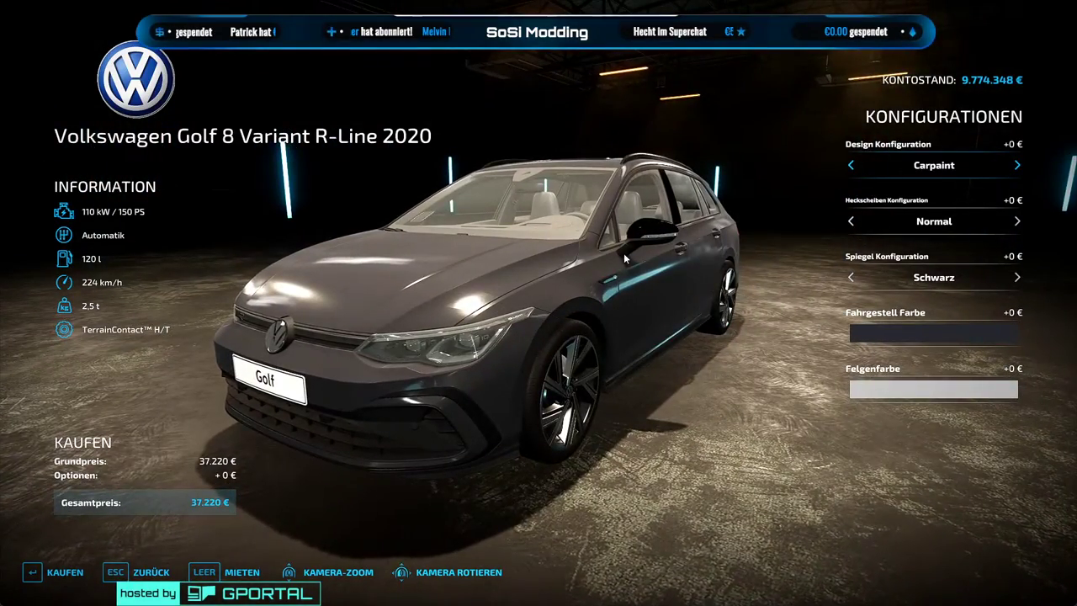
scroll(624, 252, down, 3)
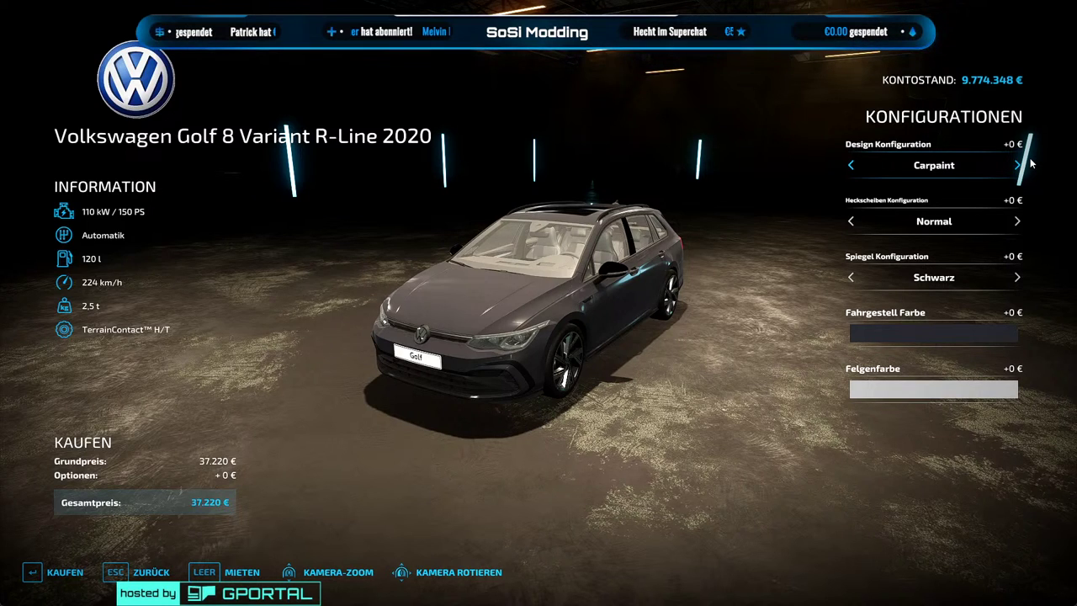
right_drag(740, 200, 707, 199)
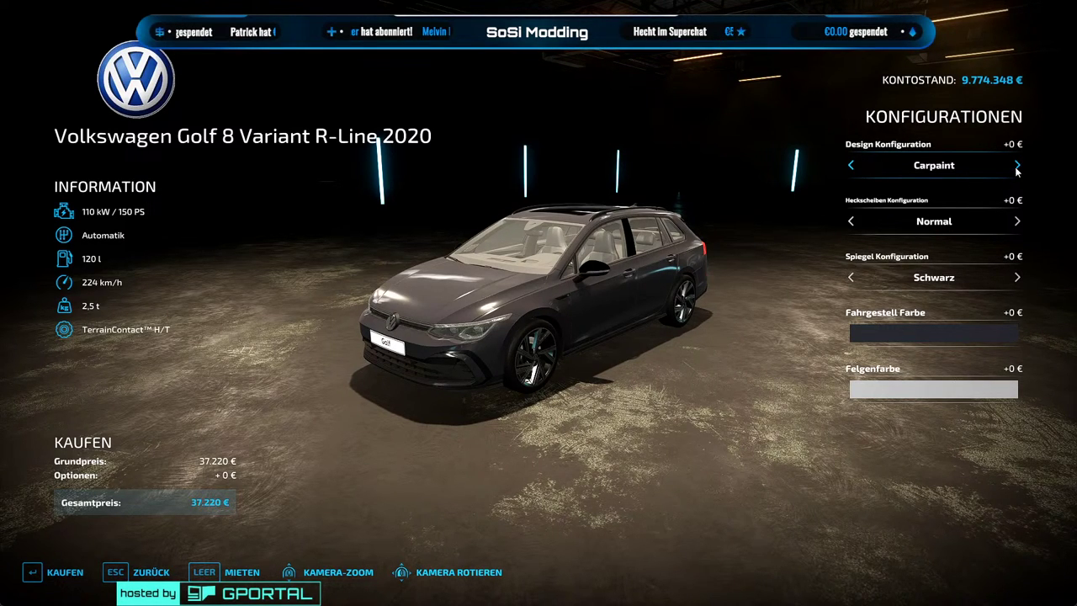
right_drag(1018, 170, 999, 167)
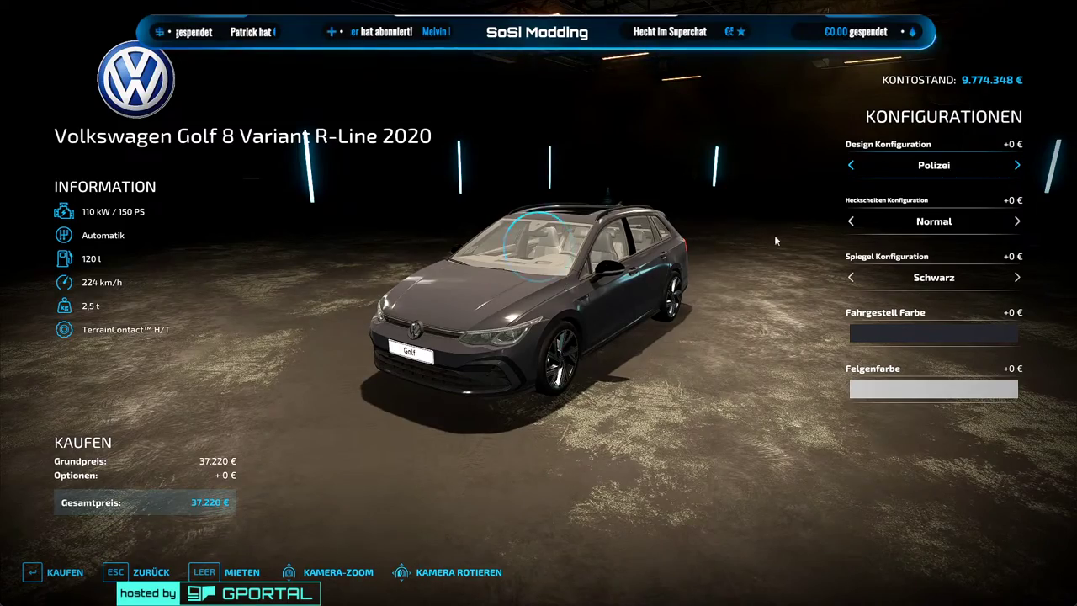
mouse_move(774, 240)
right_down()
mouse_move(354, 237)
mouse_move(1019, 195)
right_up()
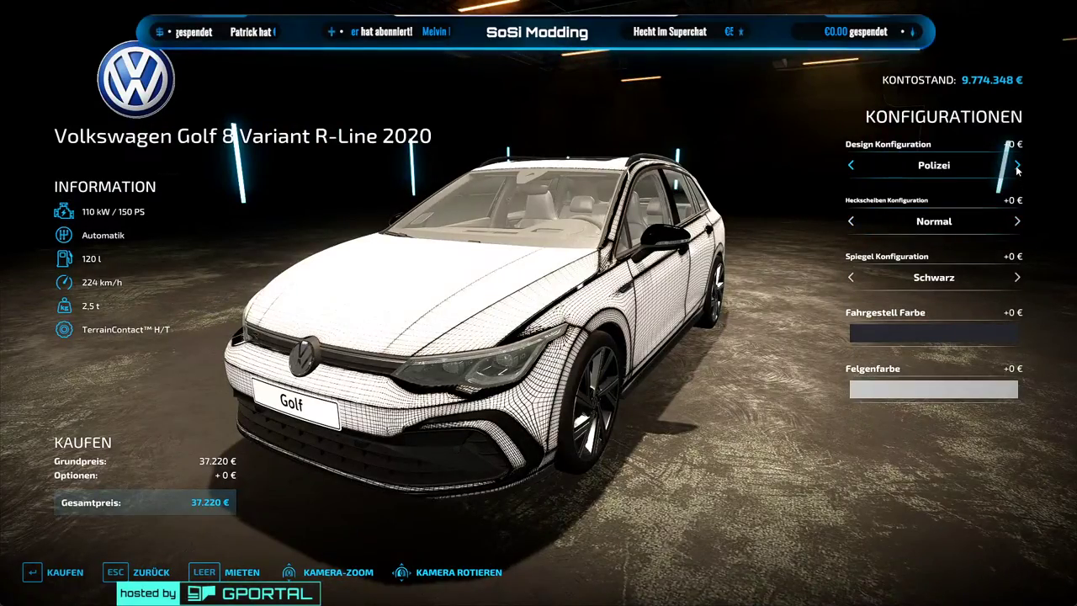
mouse_move(1010, 192)
right_down()
mouse_move(1067, 186)
mouse_move(673, 234)
right_up()
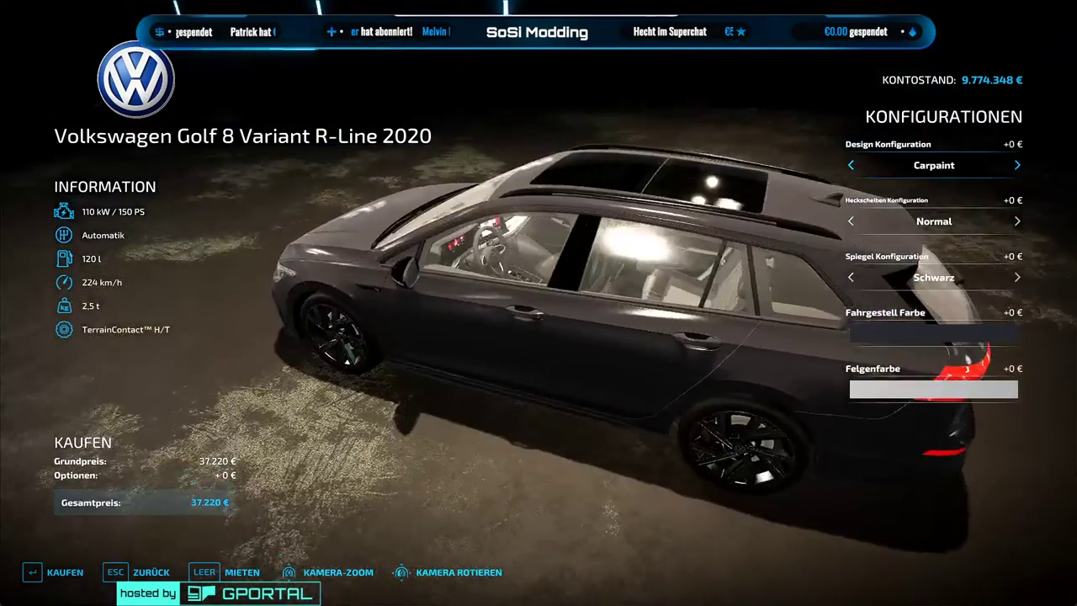
key(Escape)
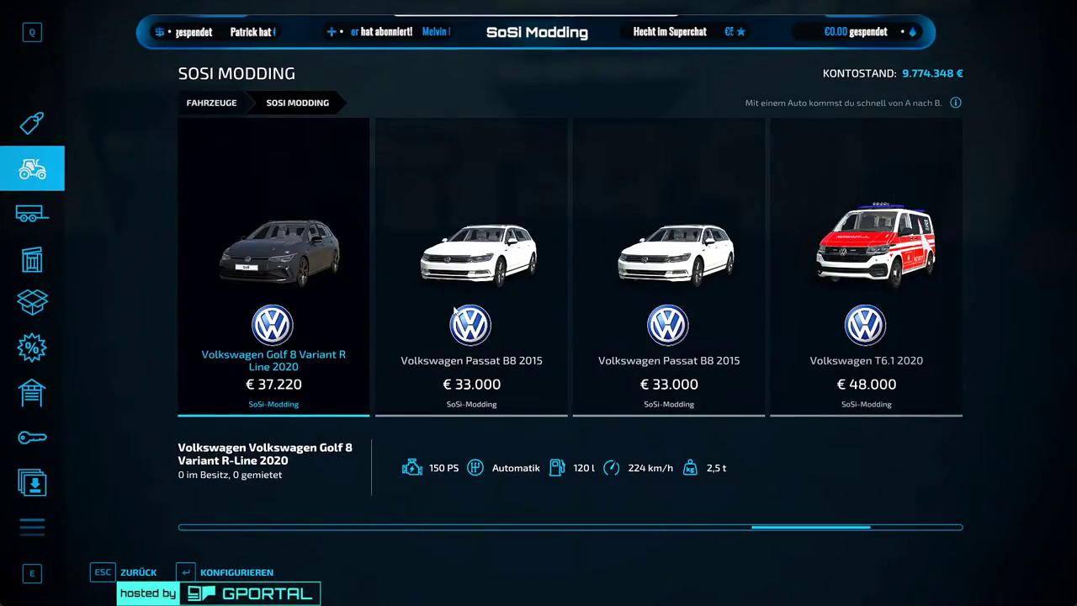
click(454, 304)
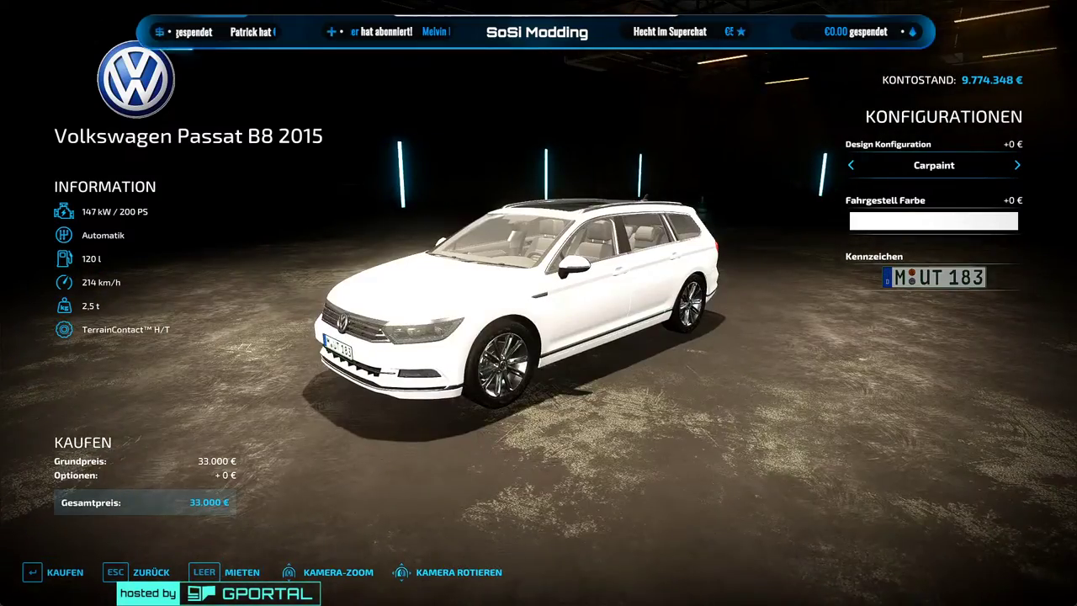
Step: Preview the Passat B8 2015 liveries, from Zivil and Feuerwehr through to Zoll
drag(639, 252, 698, 220)
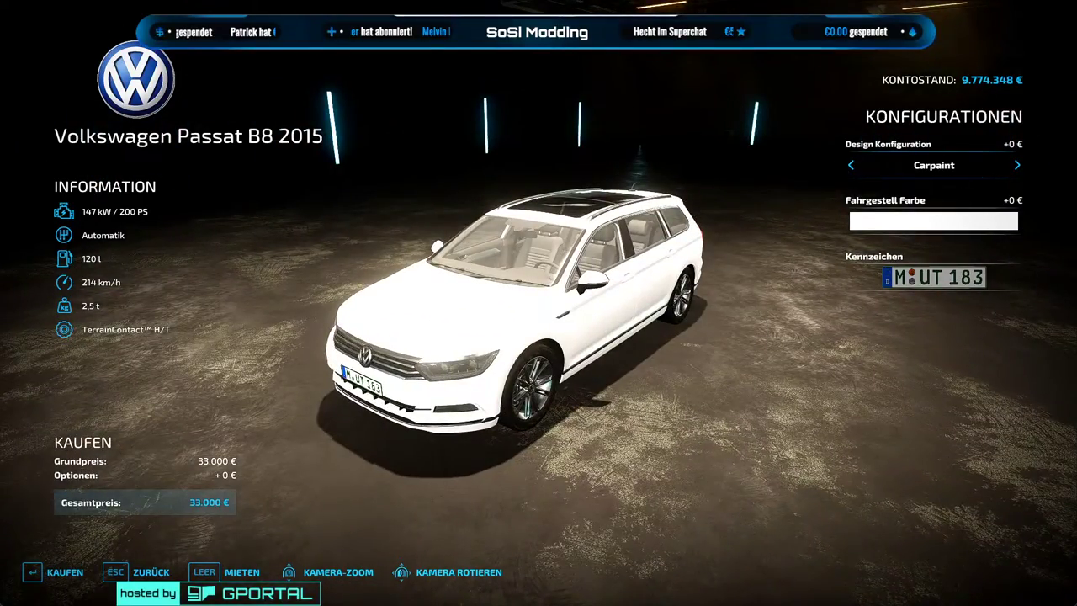
drag(589, 319, 354, 320)
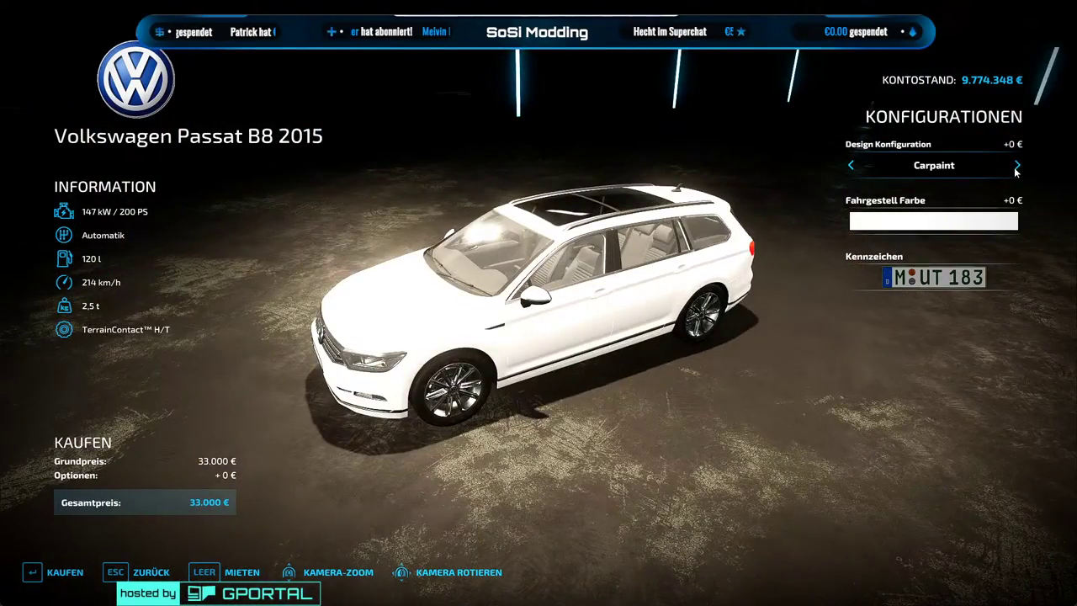
click(1017, 166)
click(1017, 166)
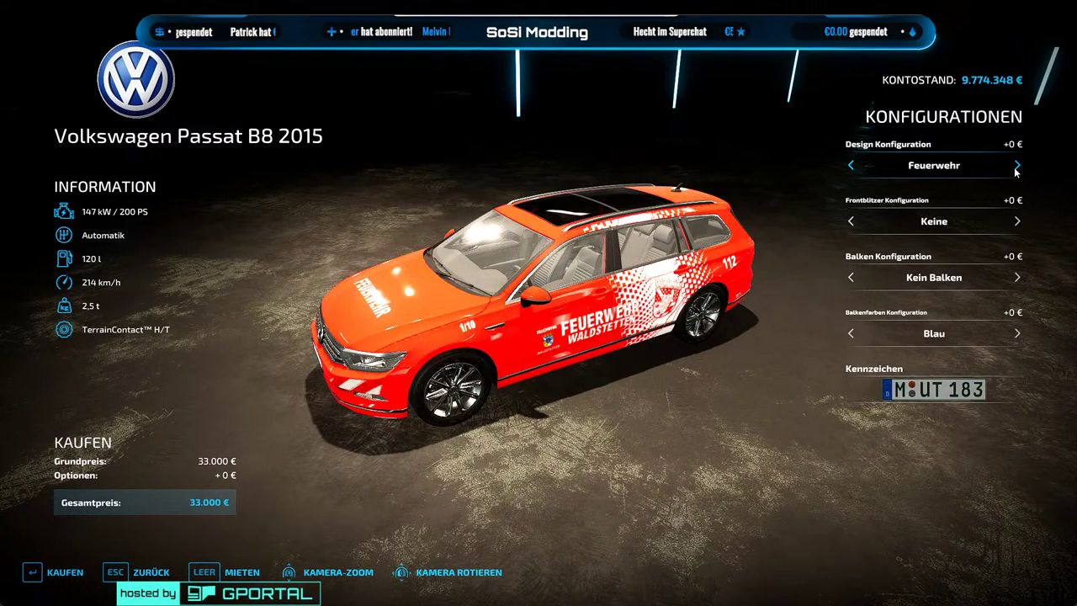
click(1016, 165)
click(1017, 168)
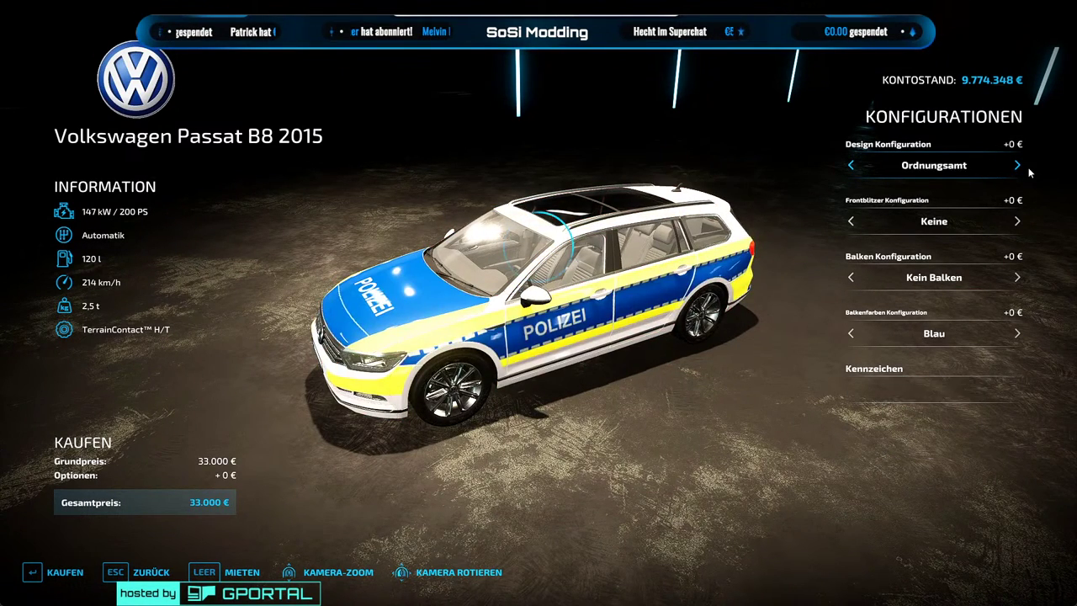
click(1017, 166)
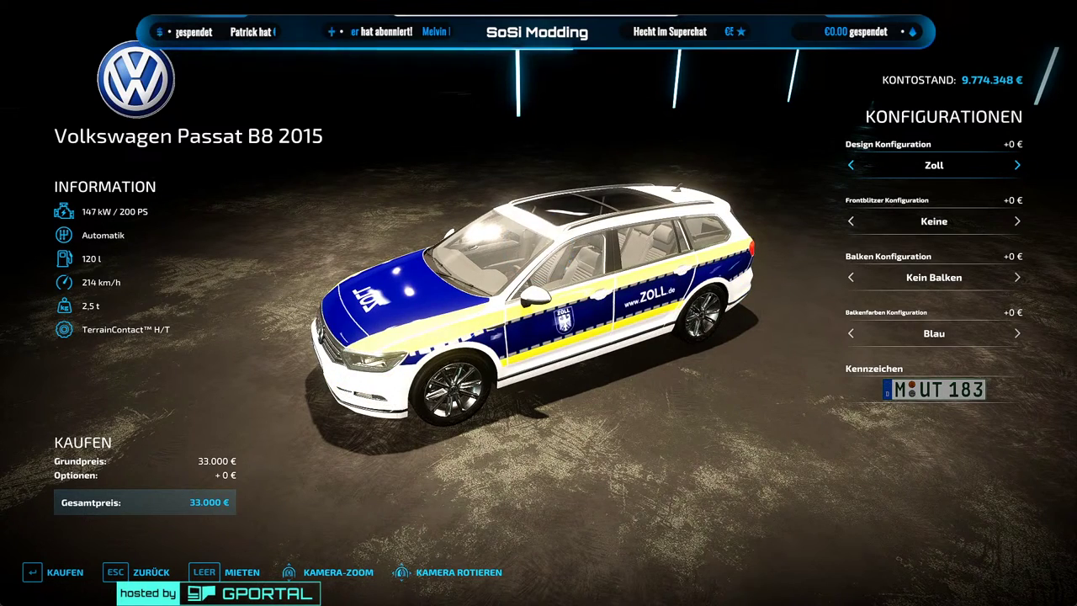
Step: Return to the SoSi Modding list and open the Volkswagen T6.1 2020 configurator
key(Escape)
scroll(618, 277, down, 1)
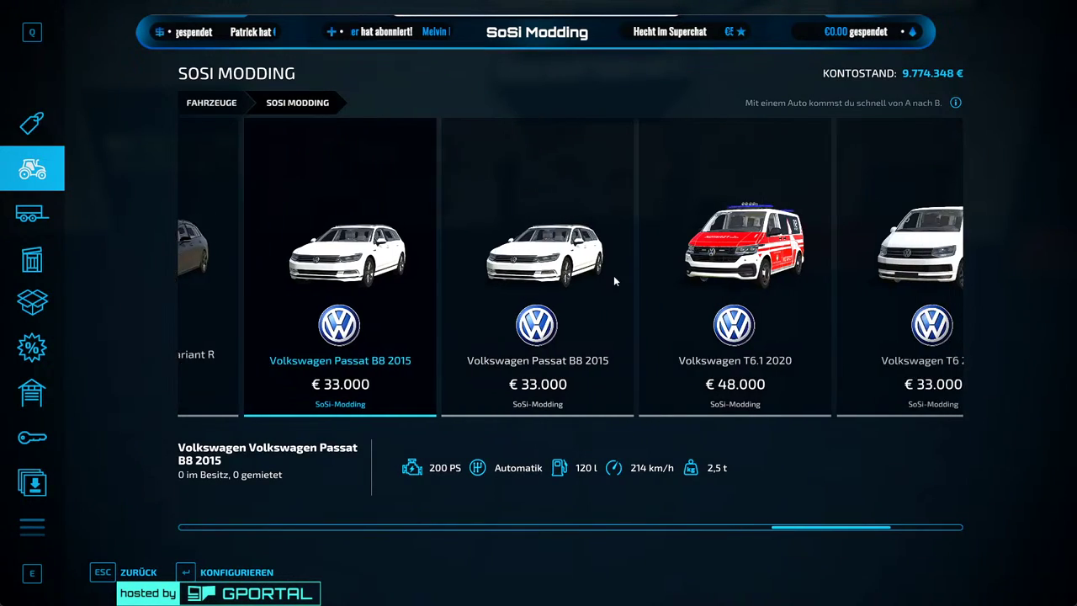
click(500, 290)
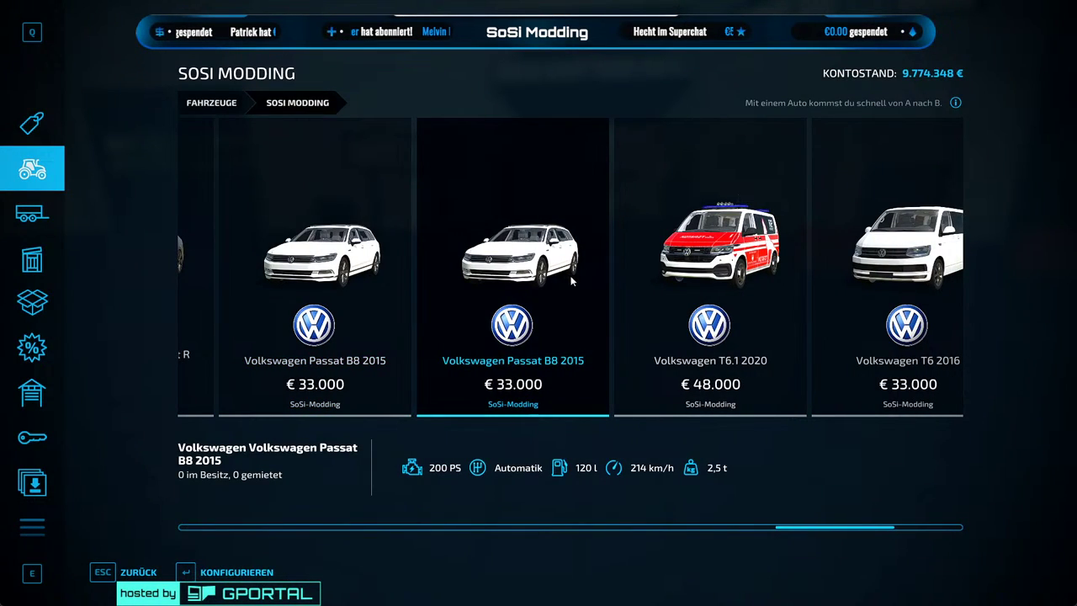
scroll(530, 327, down, 1)
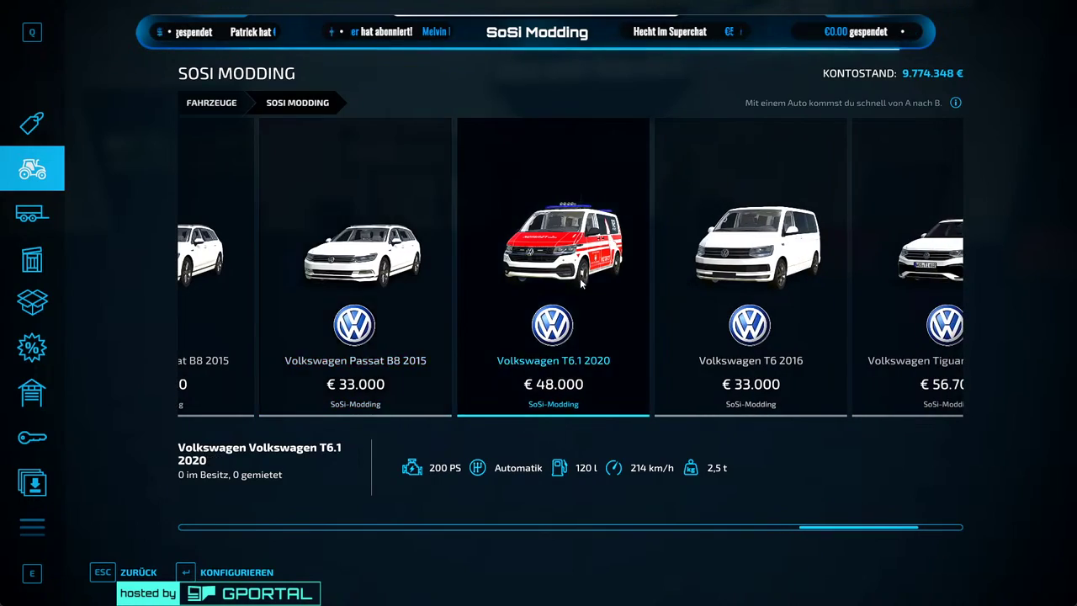
click(581, 284)
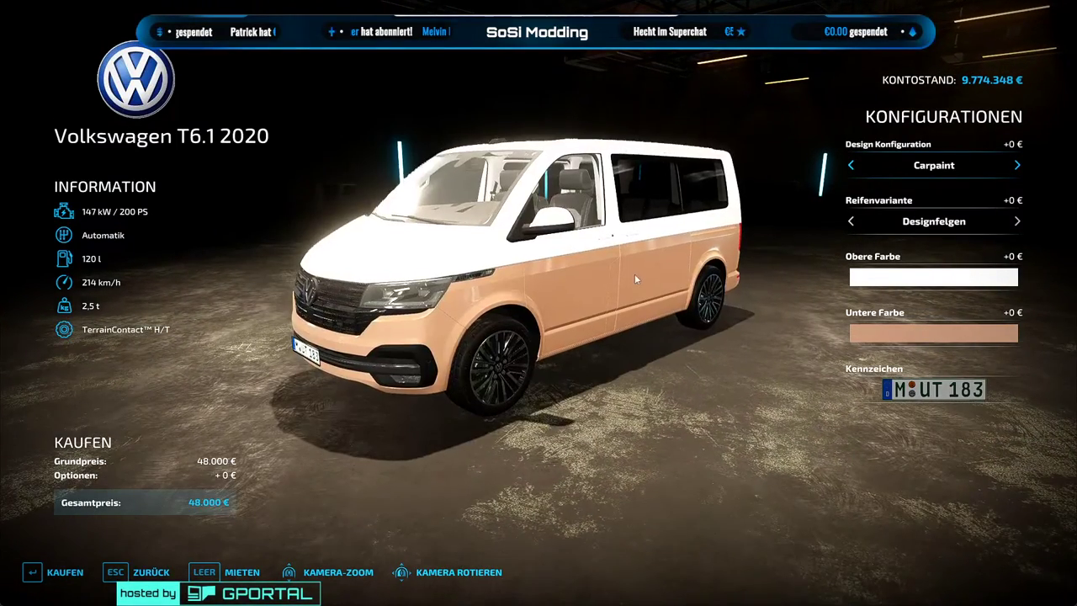
Step: Try the NEF Wolfsburg livery on the T6.1 van and view it from several angles
drag(635, 274, 554, 298)
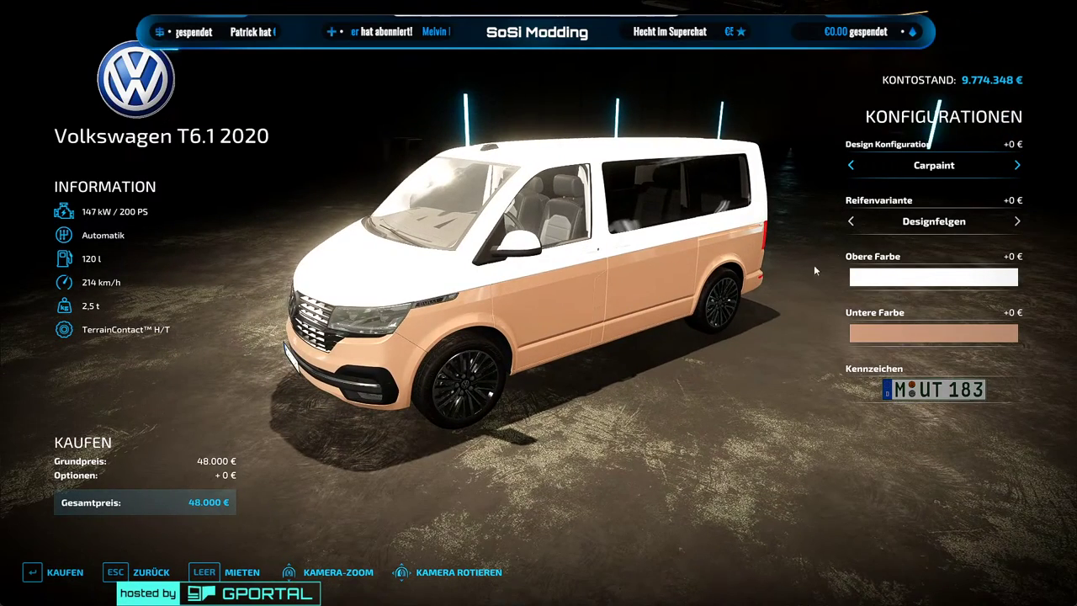
click(1017, 166)
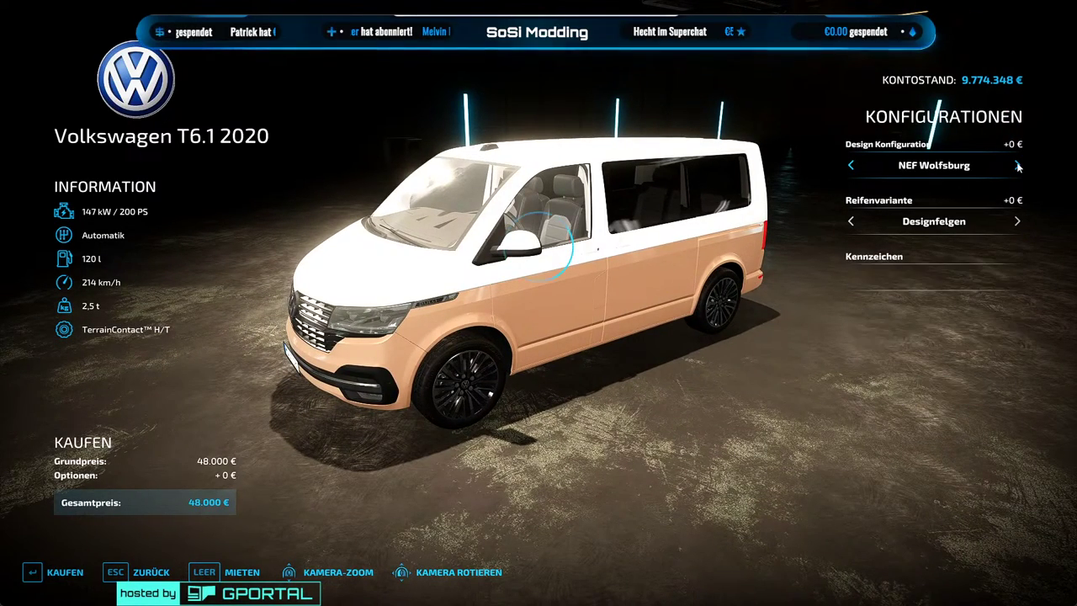
drag(507, 248, 569, 357)
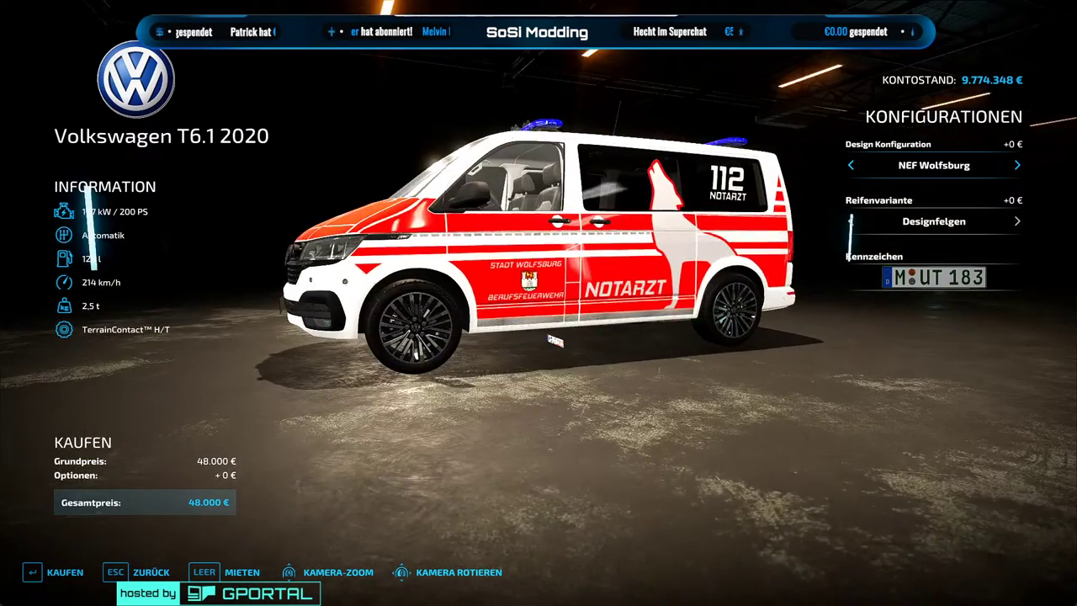
scroll(569, 357, up, 5)
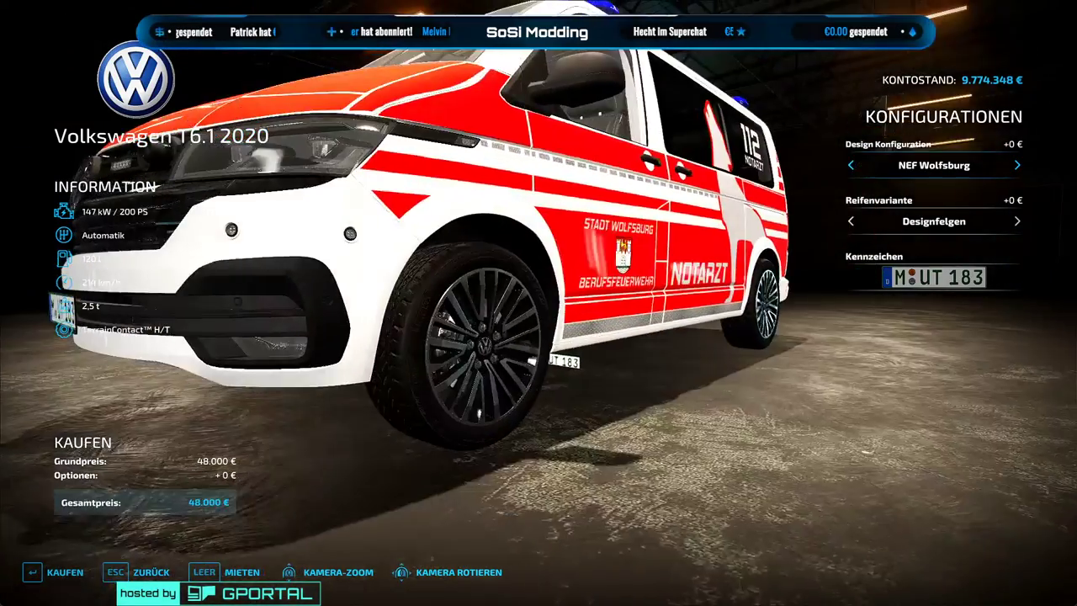
drag(724, 366, 747, 336)
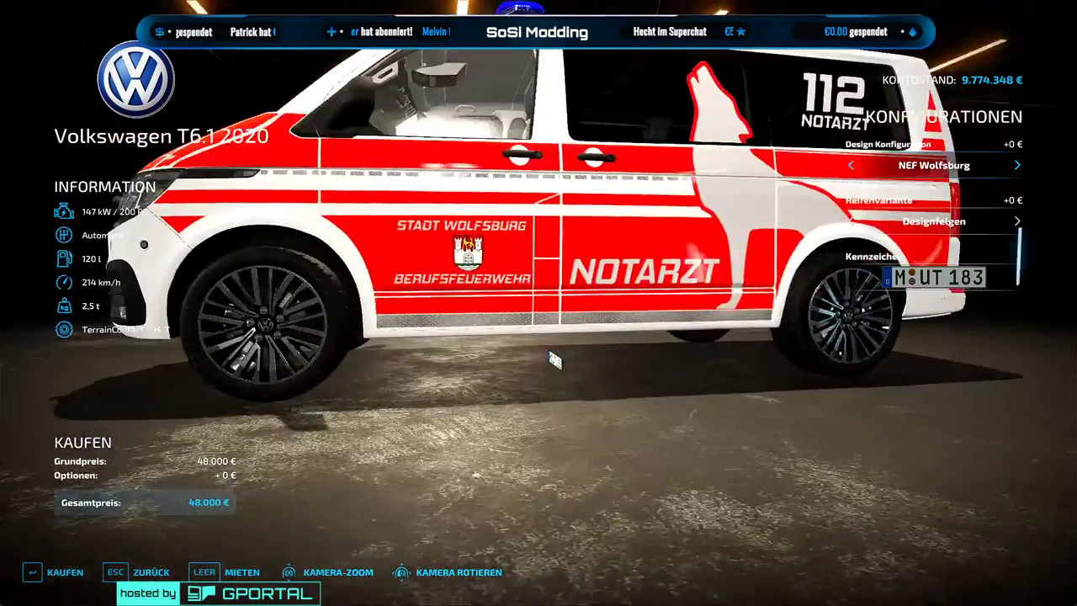
scroll(747, 337, down, 5)
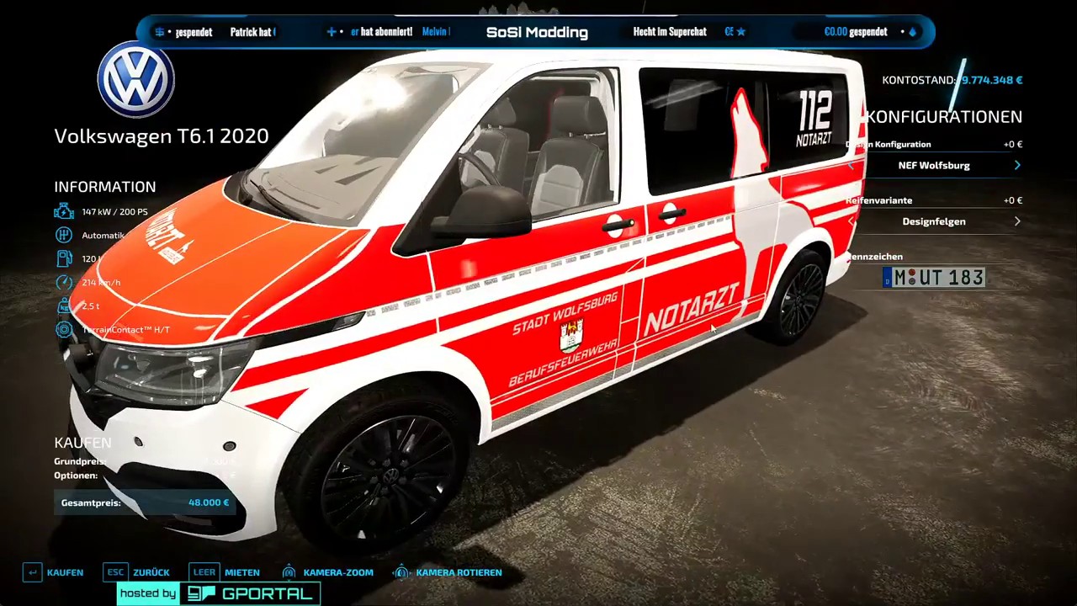
Step: Set the van to NEF Kassel design with Stahlfelge wheels and buy it for 48.000 €
click(1018, 165)
drag(535, 304, 548, 266)
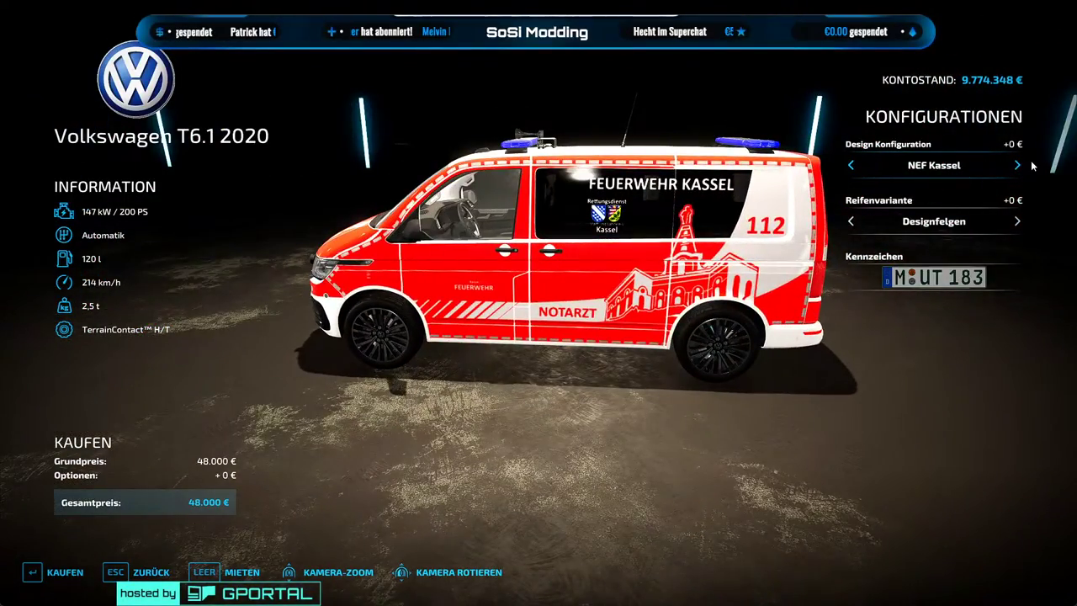
click(1018, 166)
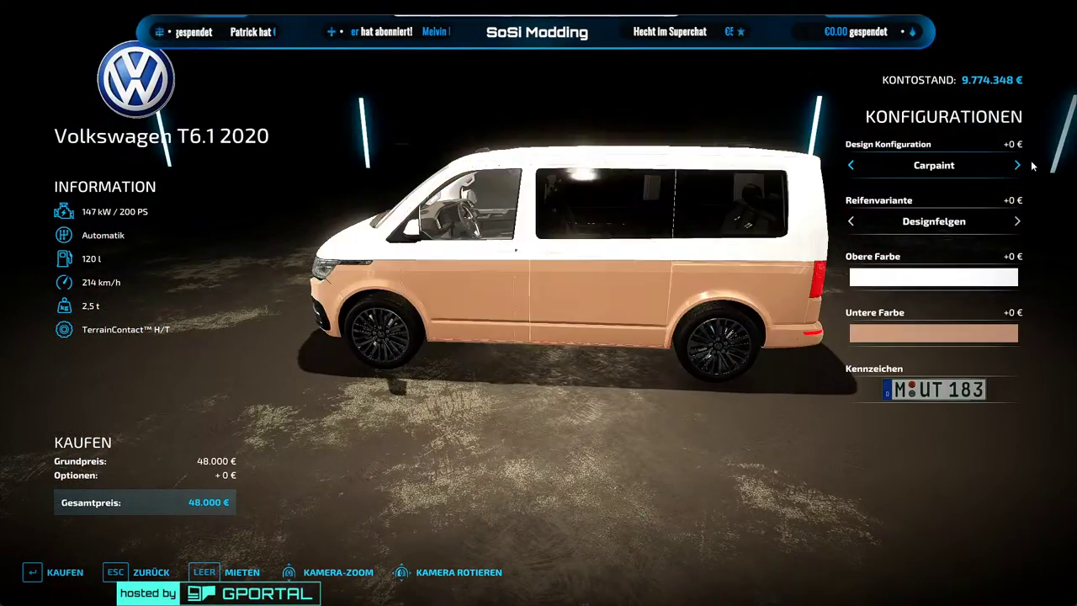
drag(633, 249, 1029, 189)
click(1019, 167)
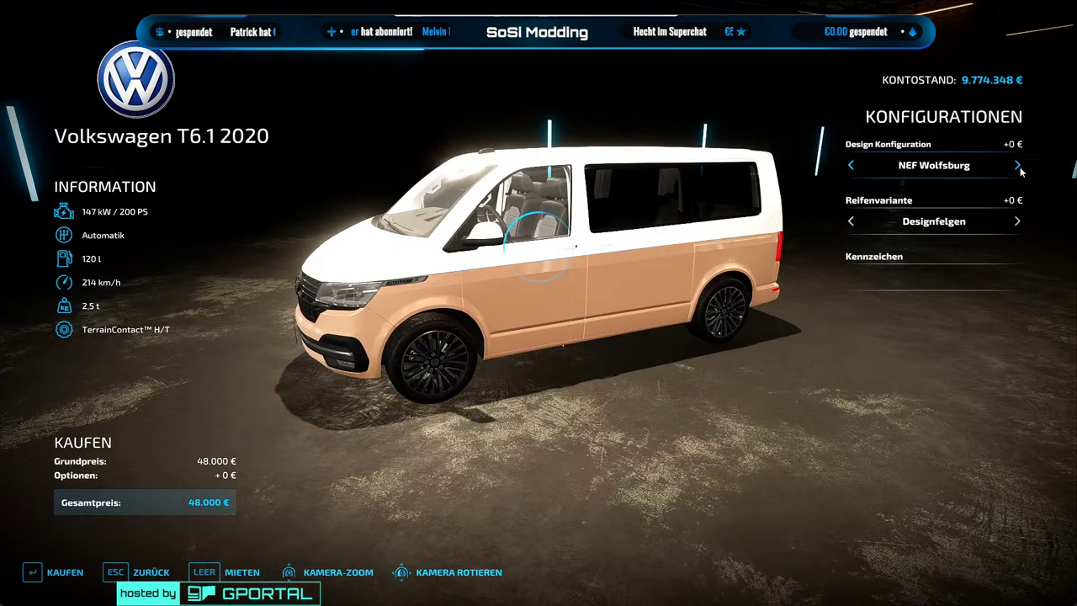
click(1019, 167)
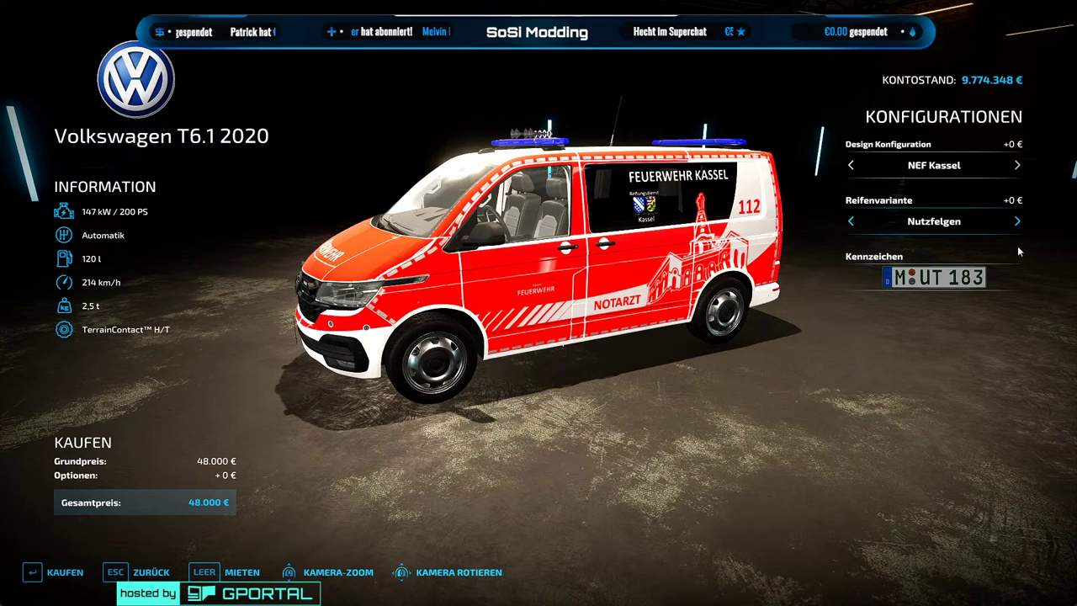
click(1019, 223)
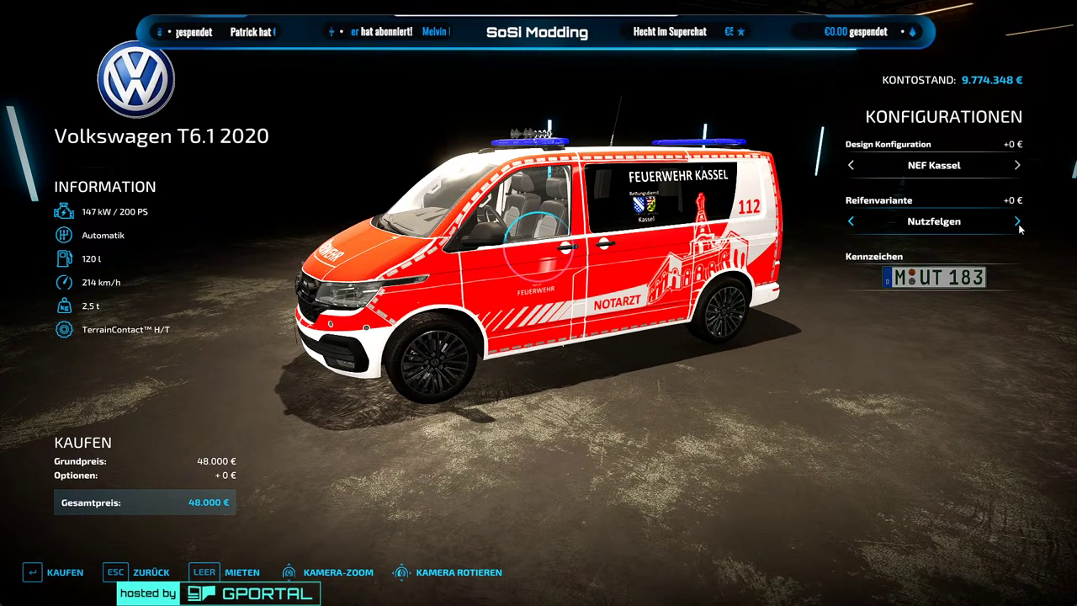
key(Return)
Step: Confirm the purchase, switch to the new fire van and drive it with blue beacons on
key(Return)
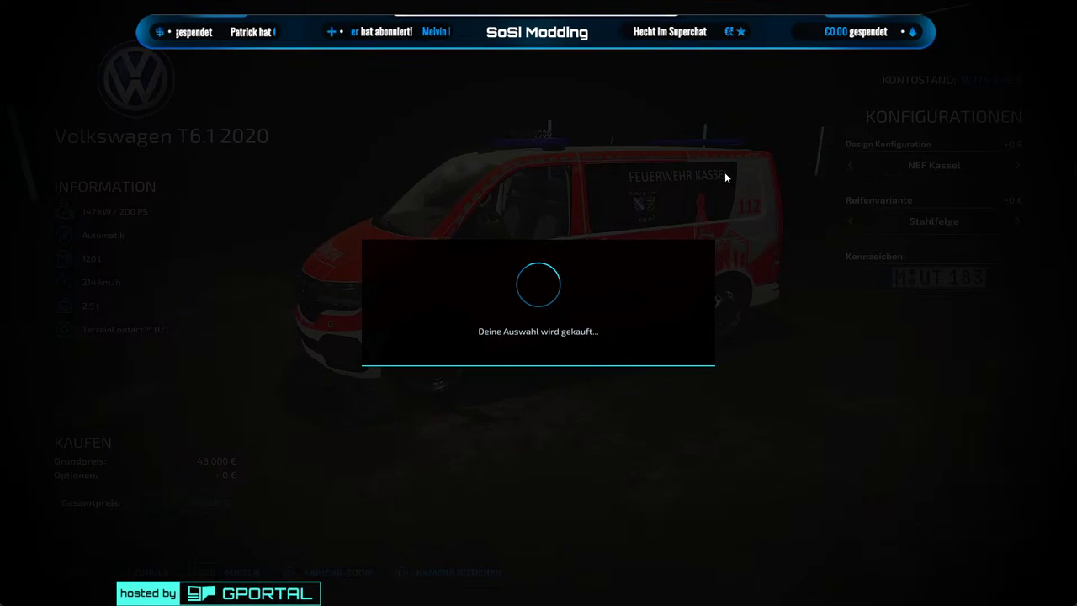
key(Return)
key(Escape)
key(Escape)
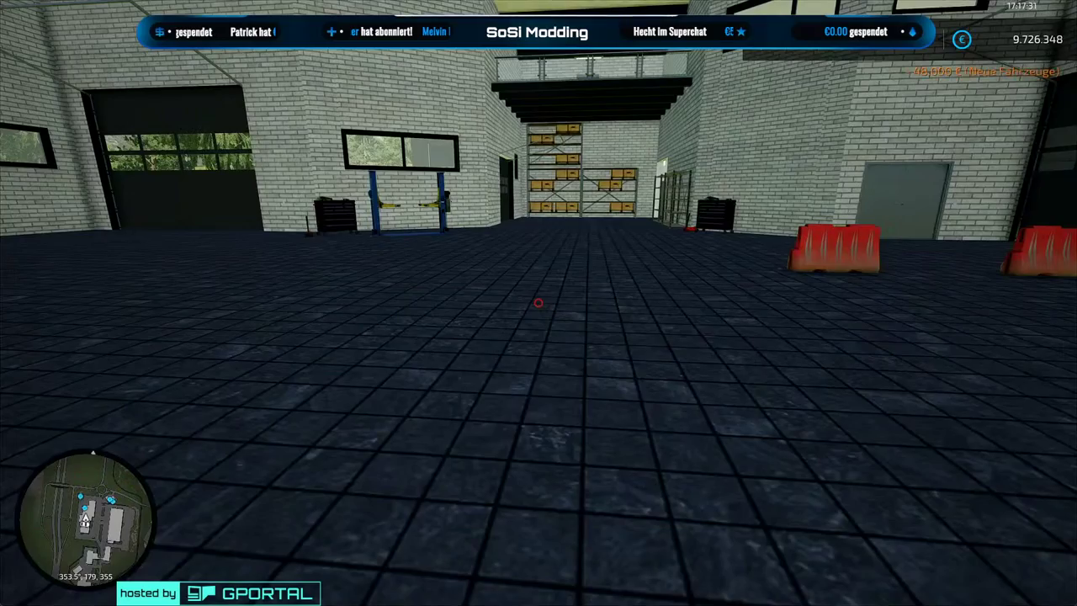
key(Tab)
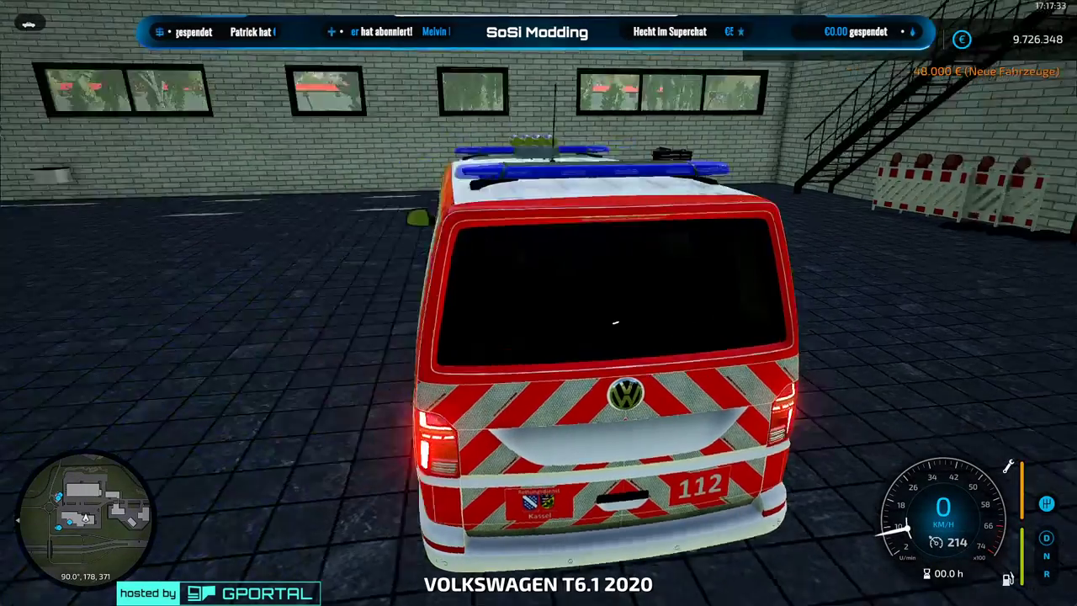
key(w)
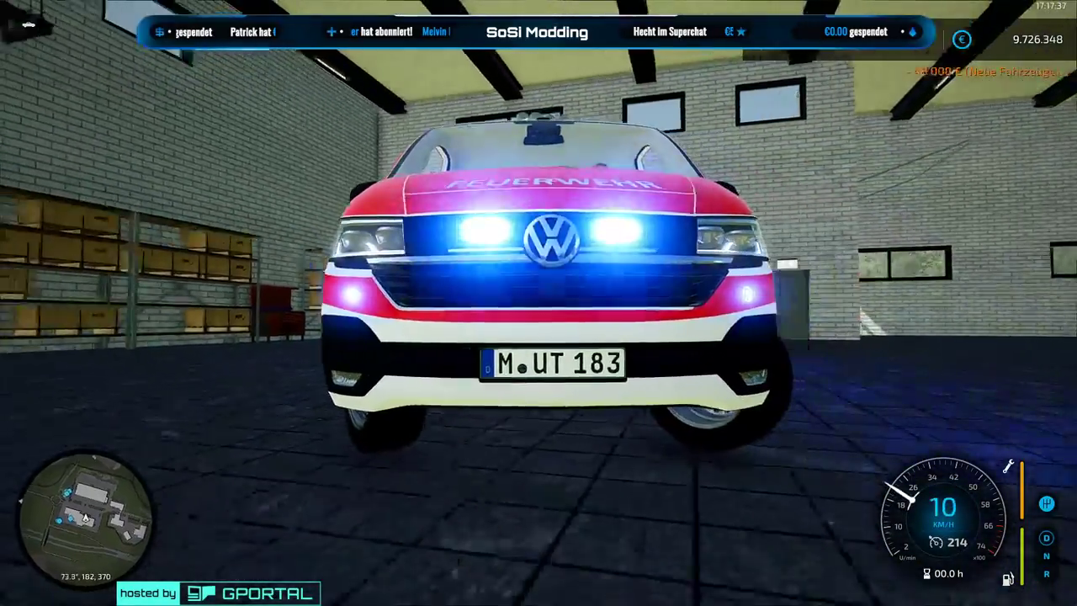
key(d)
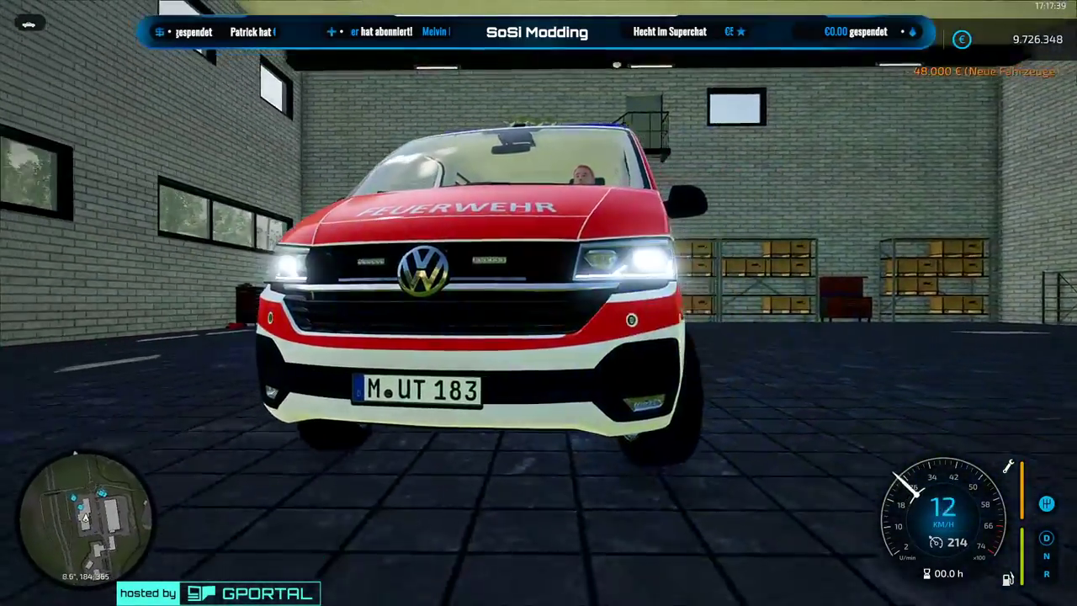
key(h)
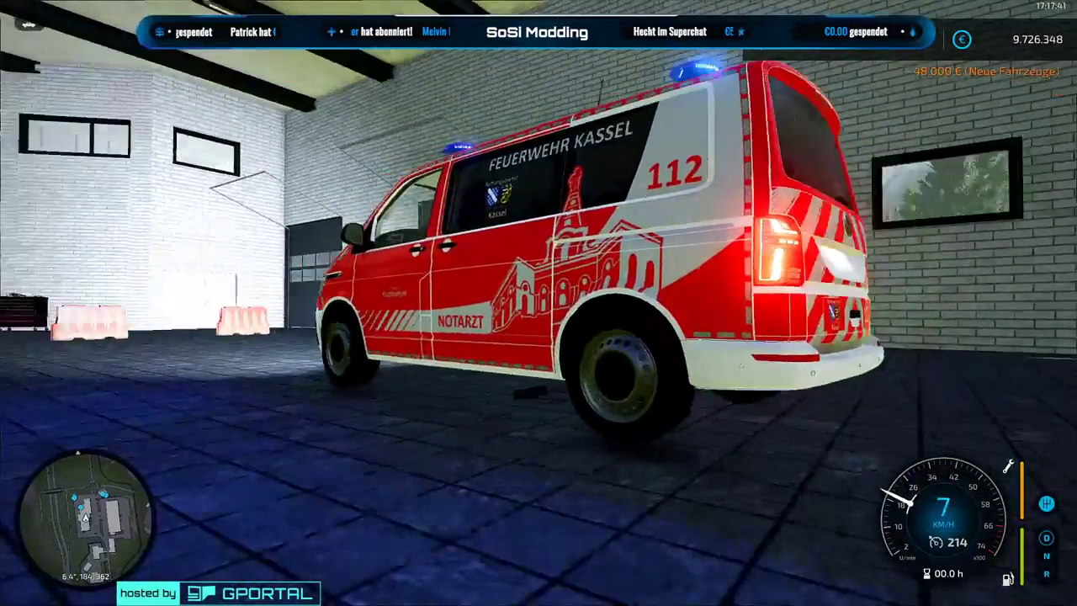
Step: Get out of the van and open its sliding side door and driver door
key(e)
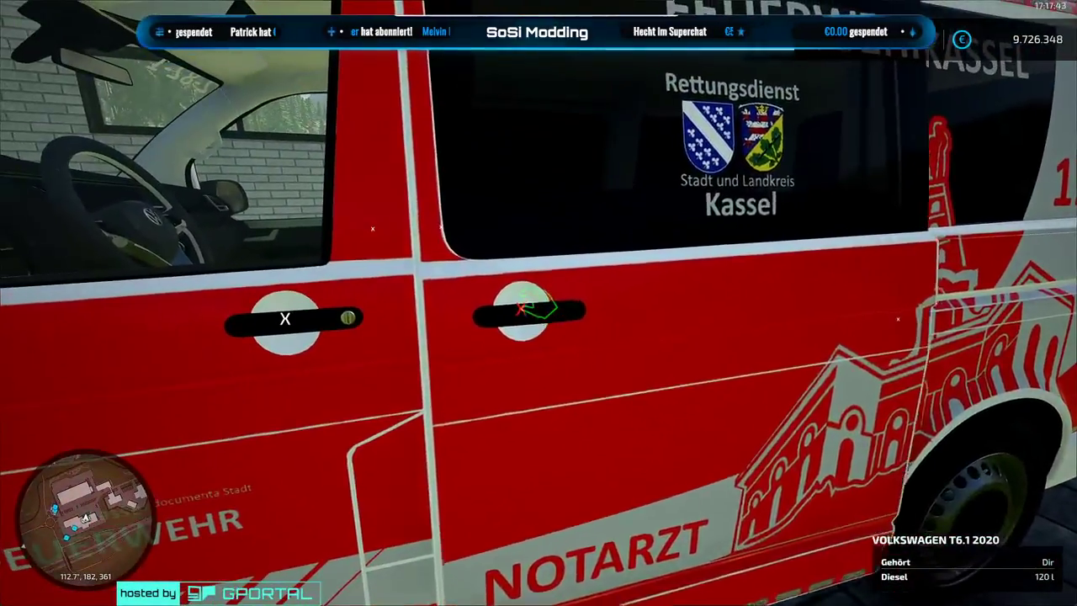
click(538, 303)
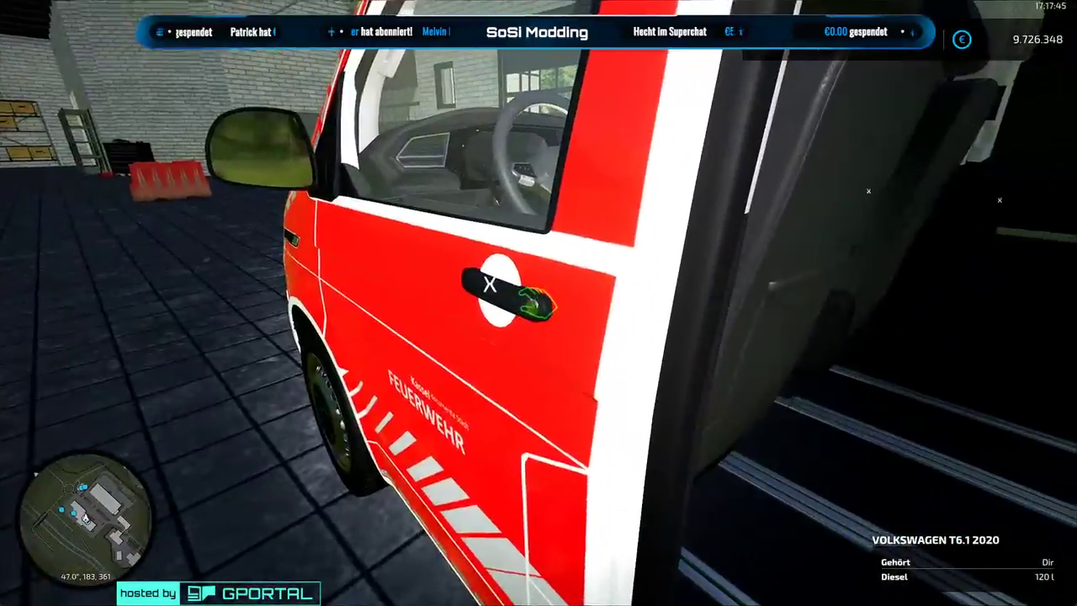
click(538, 303)
Step: Walk around the van and open its rear tailgate and sliding side door
key(w)
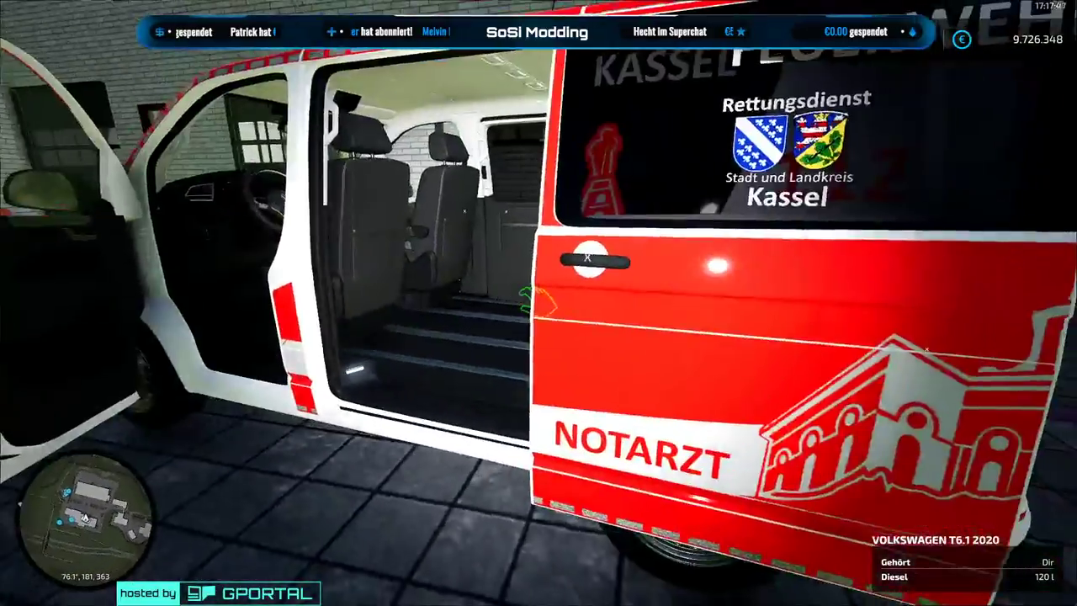
key(w)
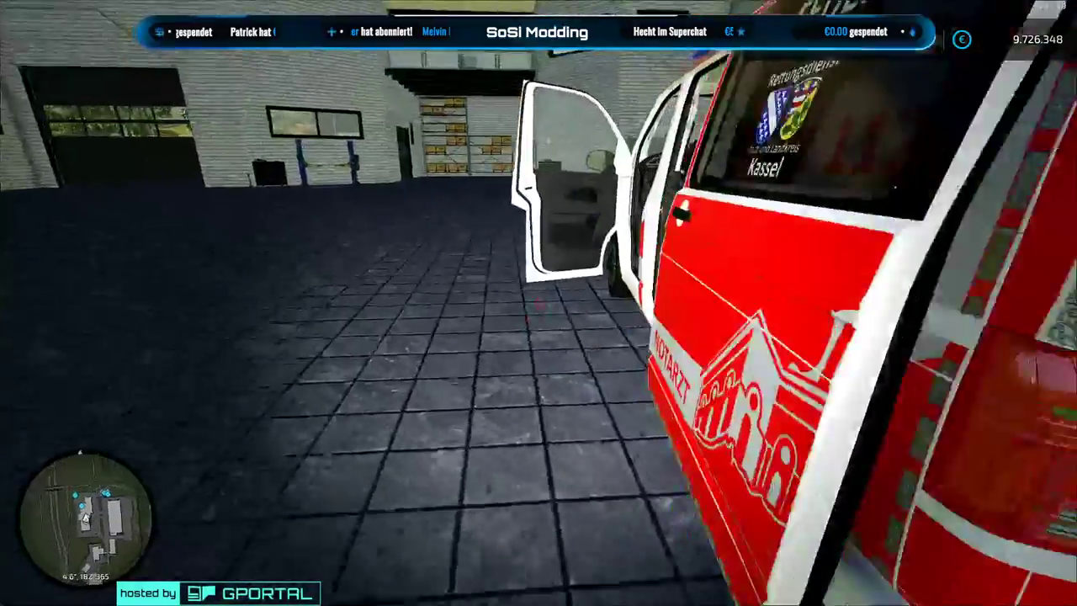
key(w)
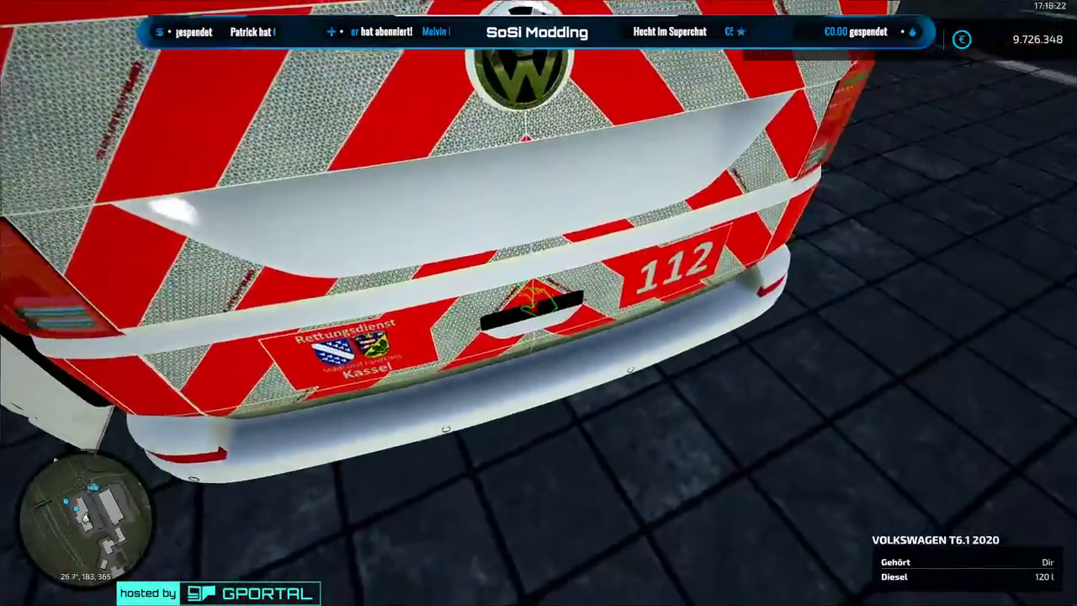
click(532, 305)
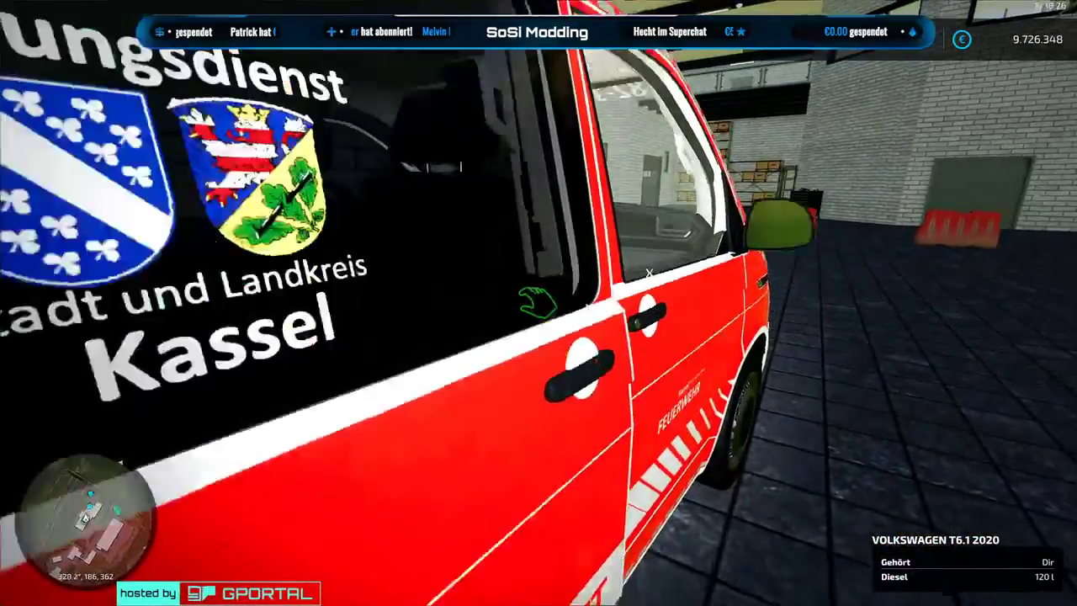
click(535, 304)
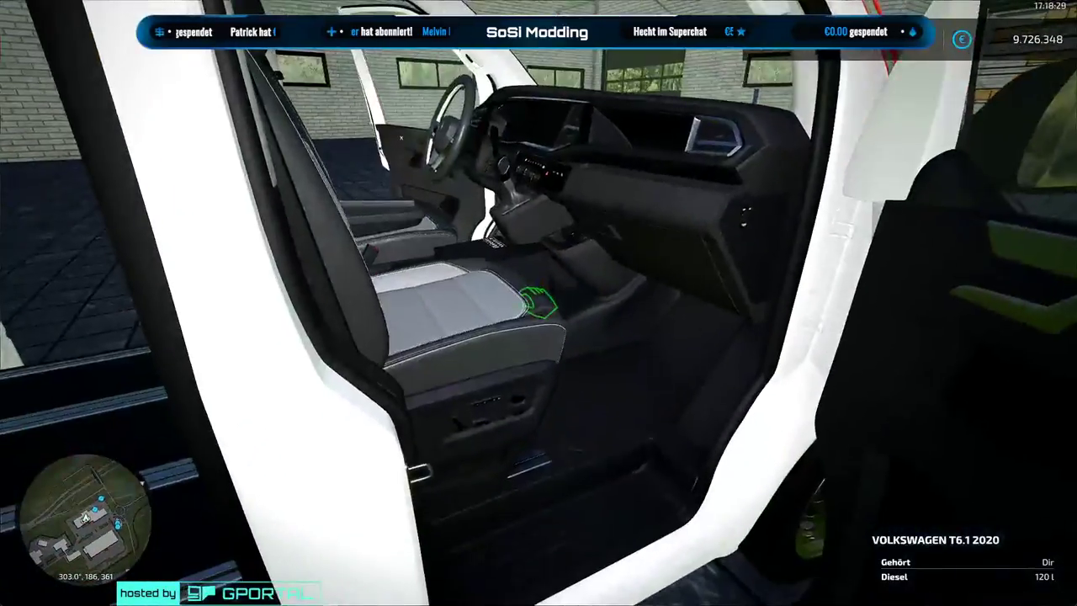
Step: Get into the T6.1 and drive it a short way through the hall in cab view
key(e)
key(c)
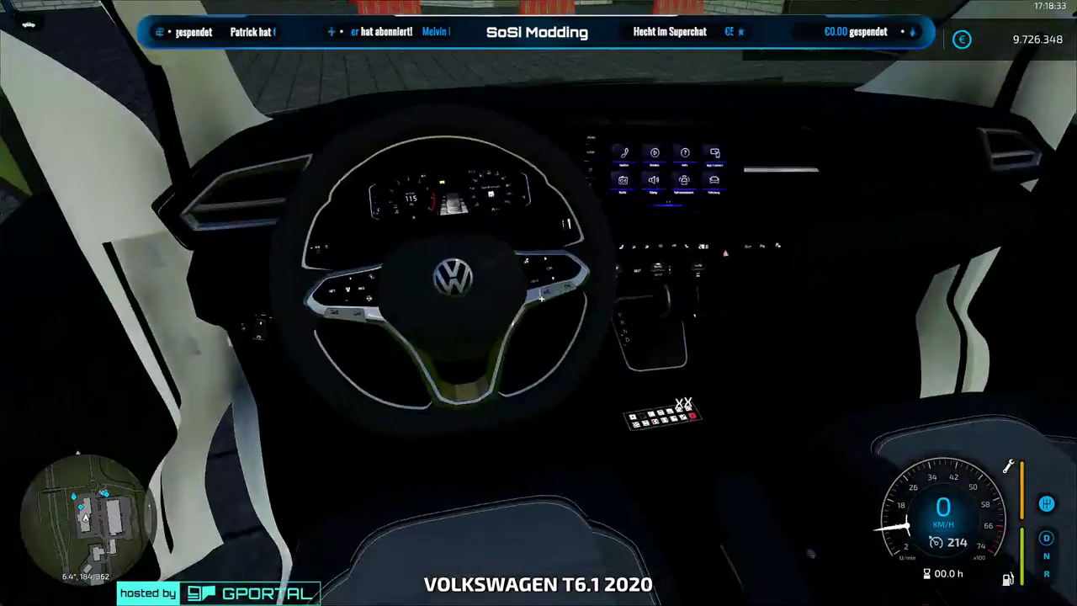
key(w)
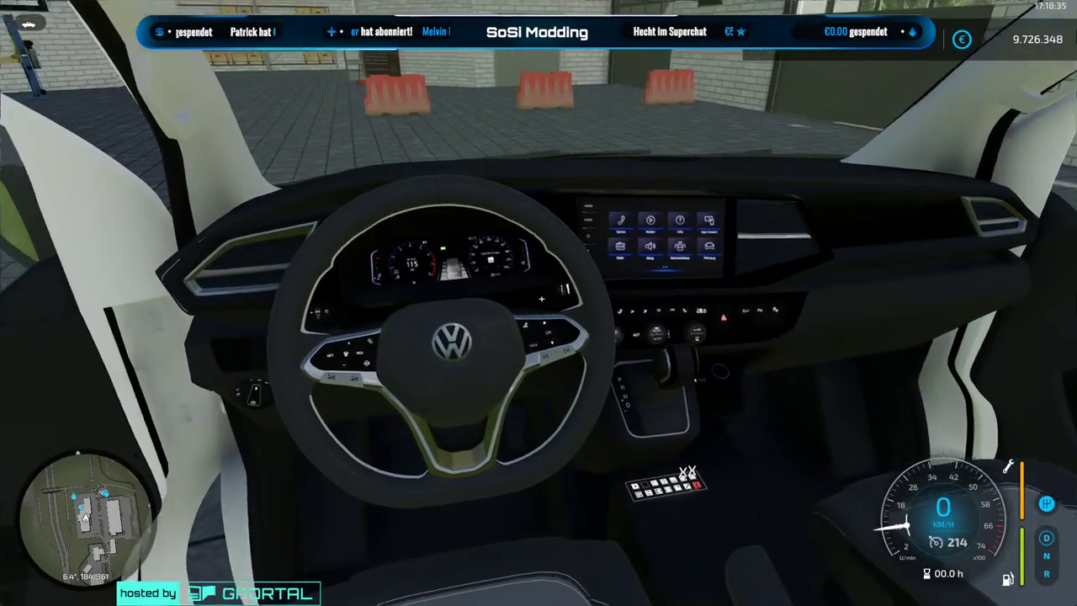
key(a)
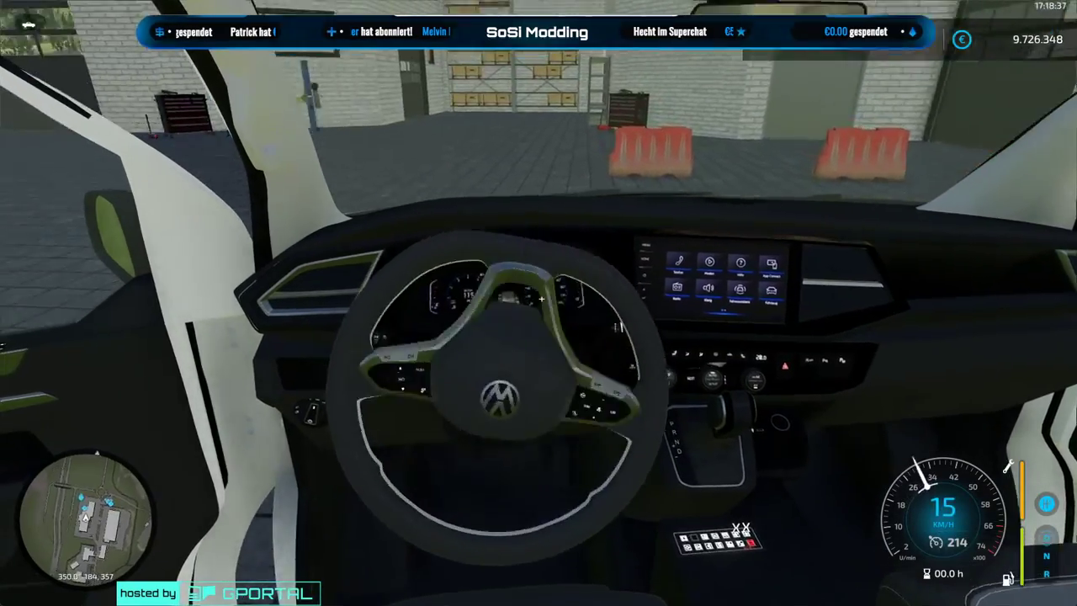
key(w)
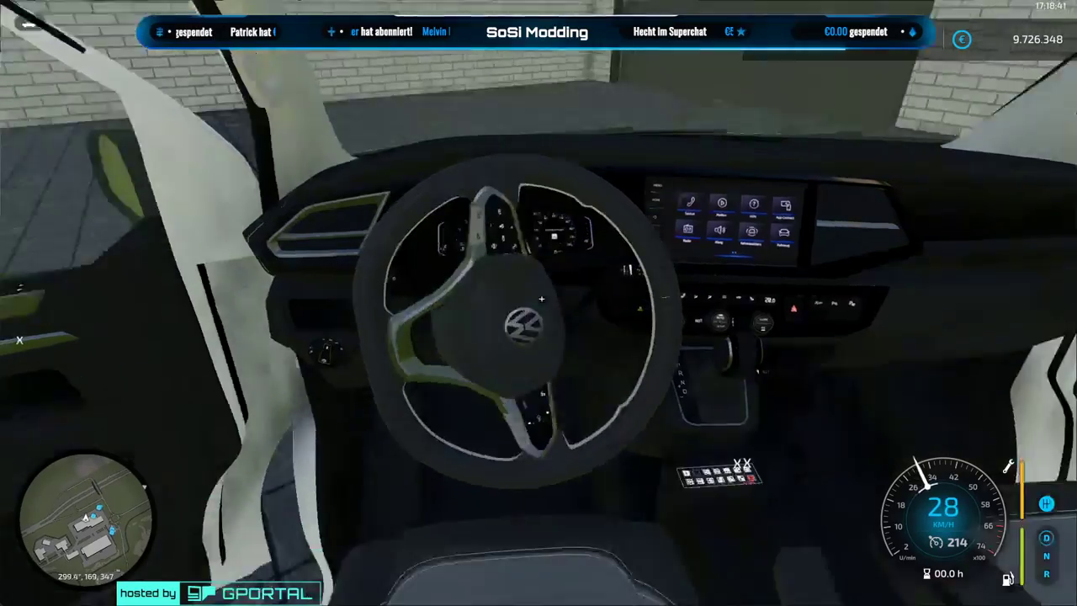
key(s)
key(w)
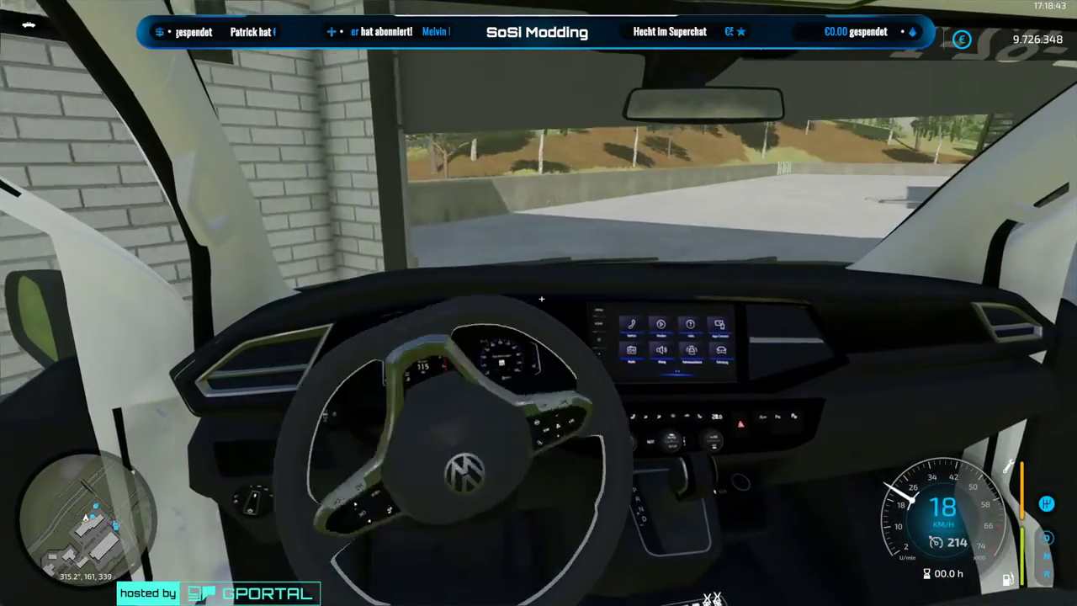
key(s)
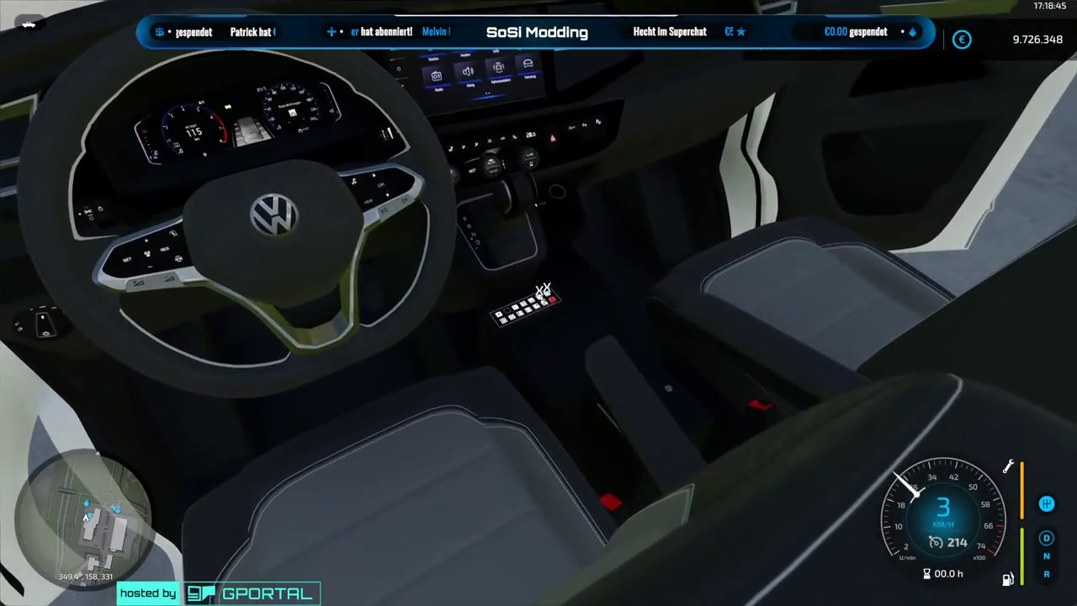
Step: Switch to the outside view, creep the van forward, and return to the cab view
key(c)
key(c)
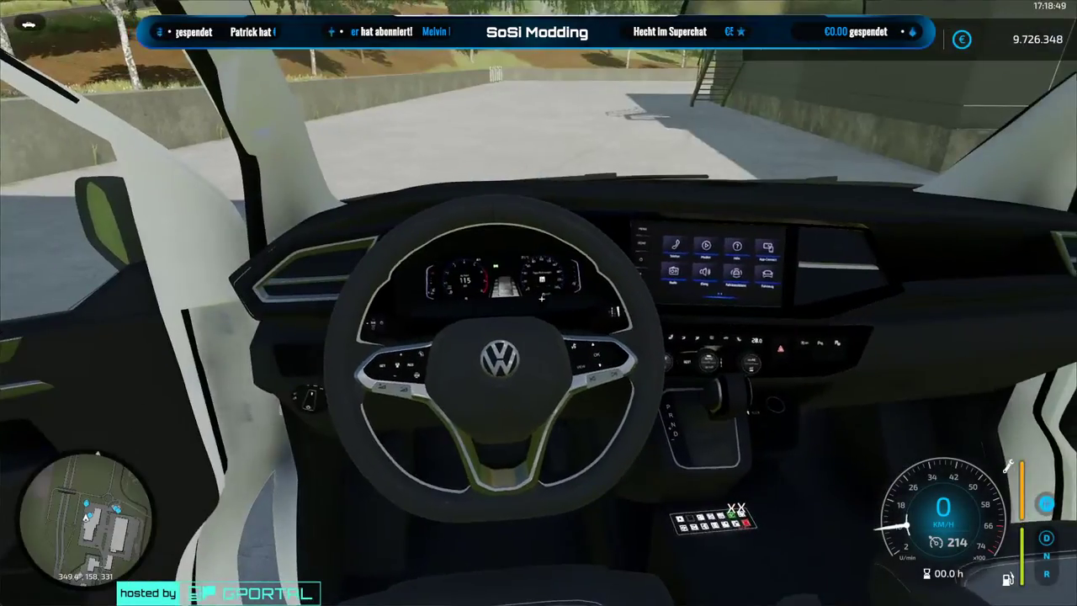
key(c)
key(w)
key(c)
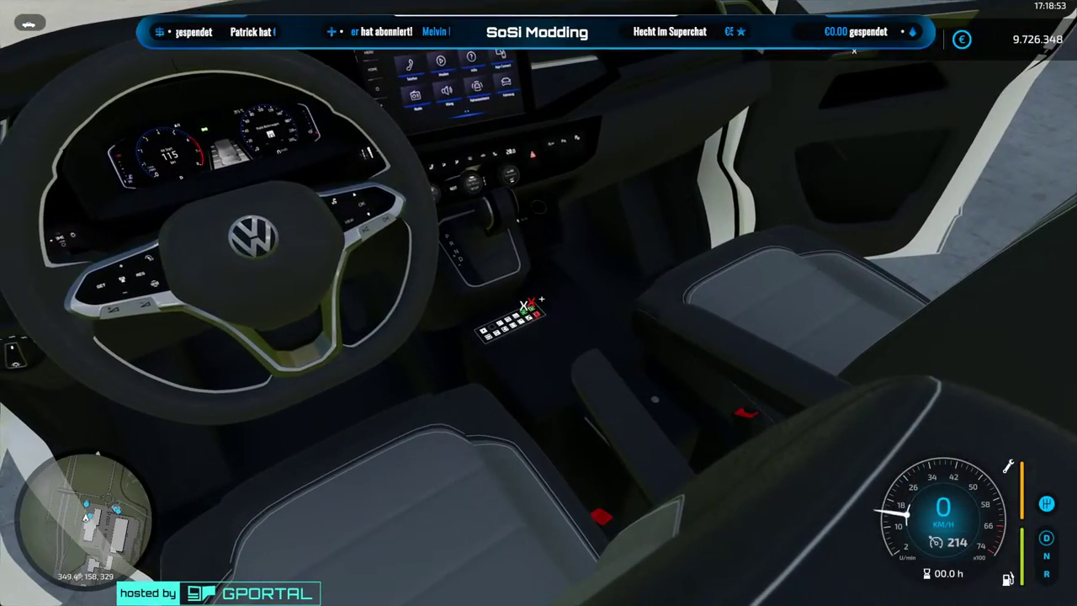
Step: Sell the owned Volkswagen T6.1 2020 from the Gekaufte Gerätschaften page
key(c)
key(p)
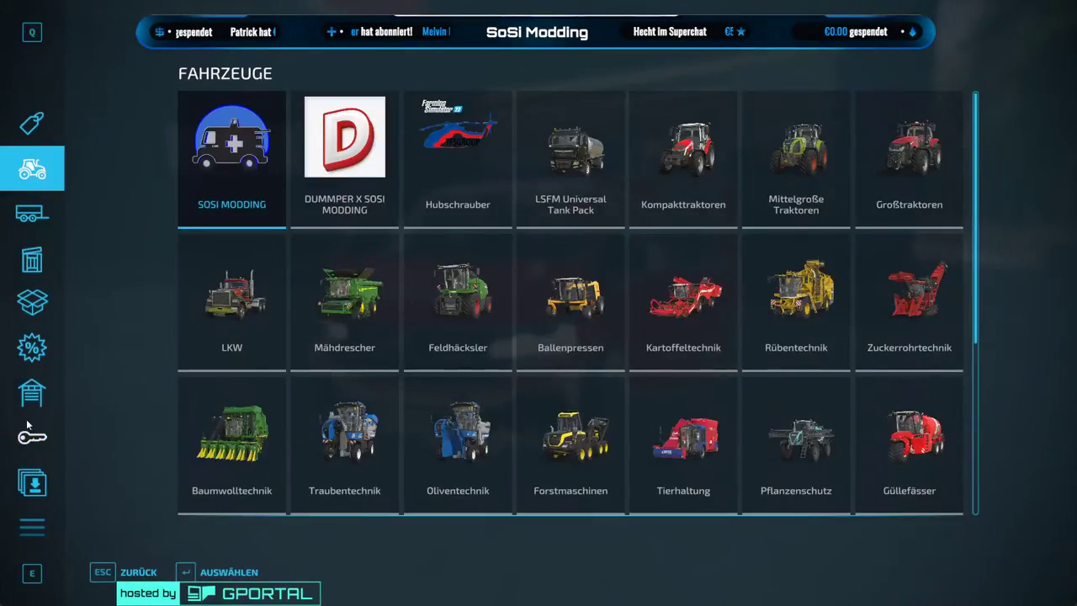
click(30, 412)
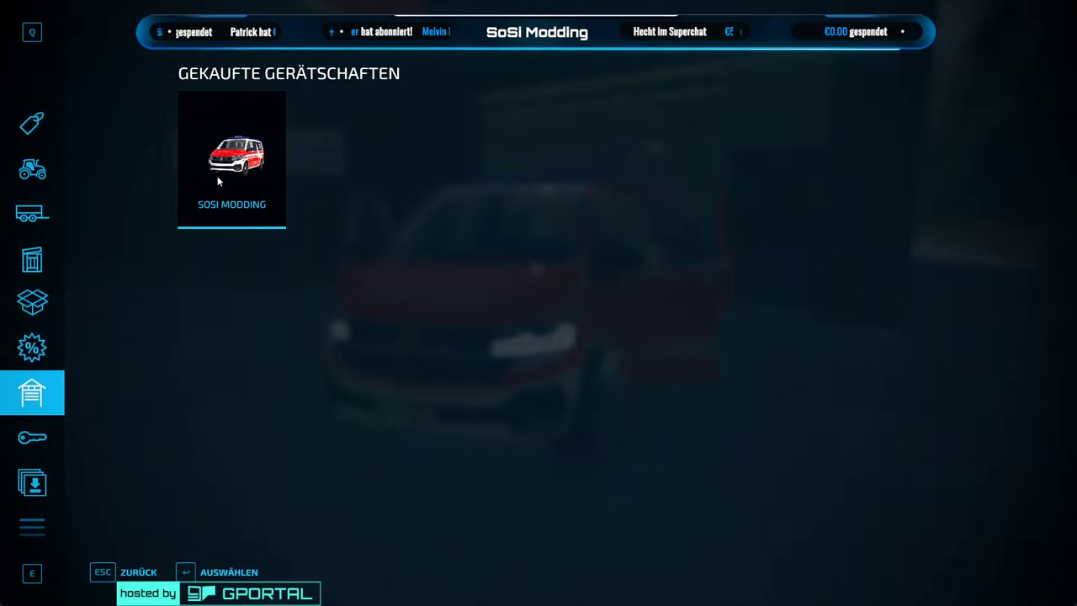
click(221, 175)
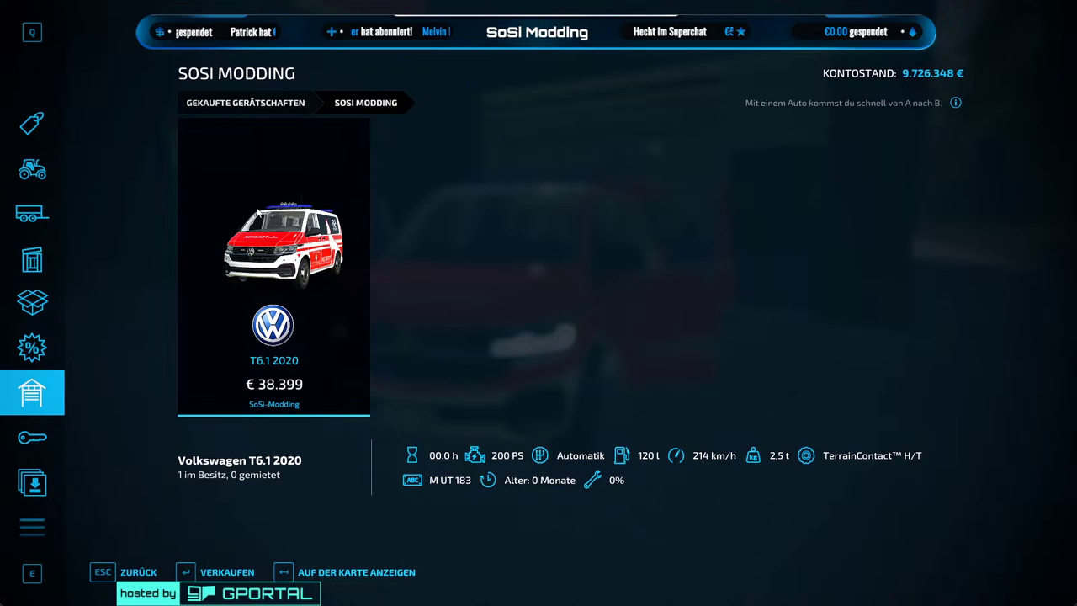
click(259, 213)
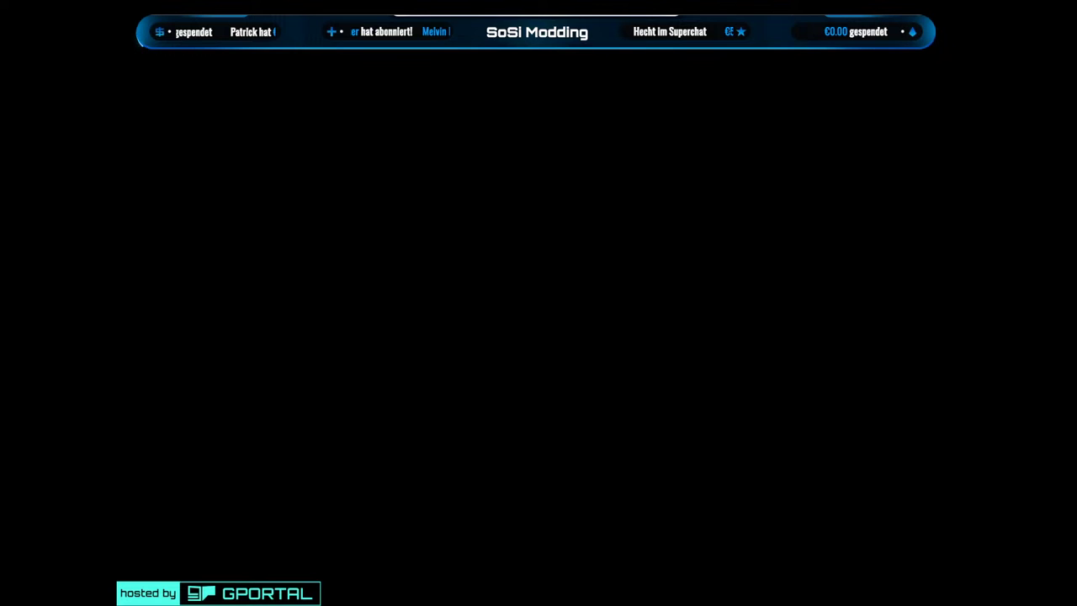
click(459, 454)
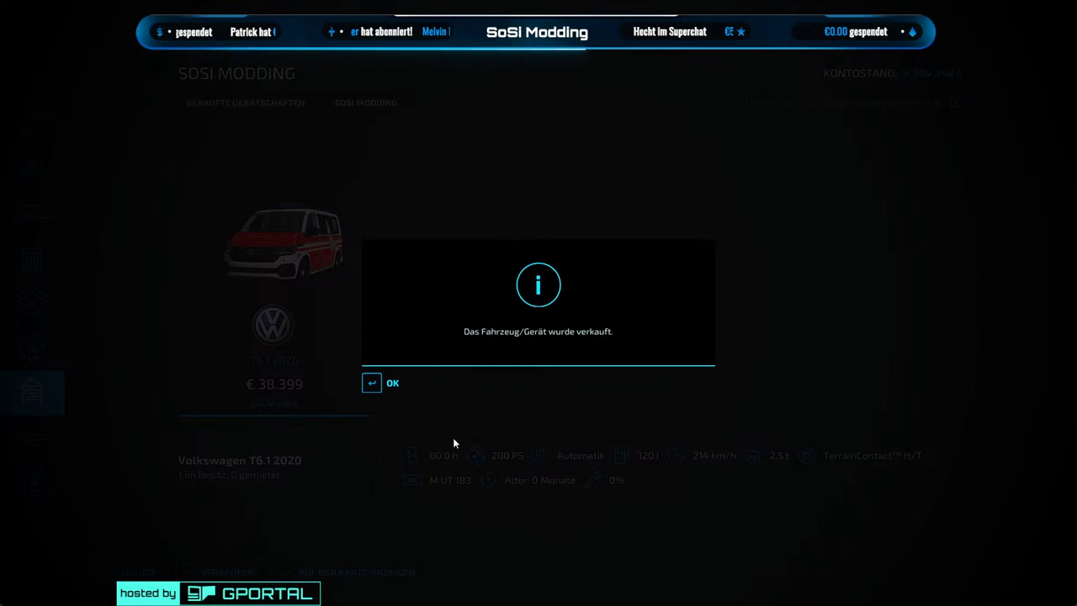
click(392, 384)
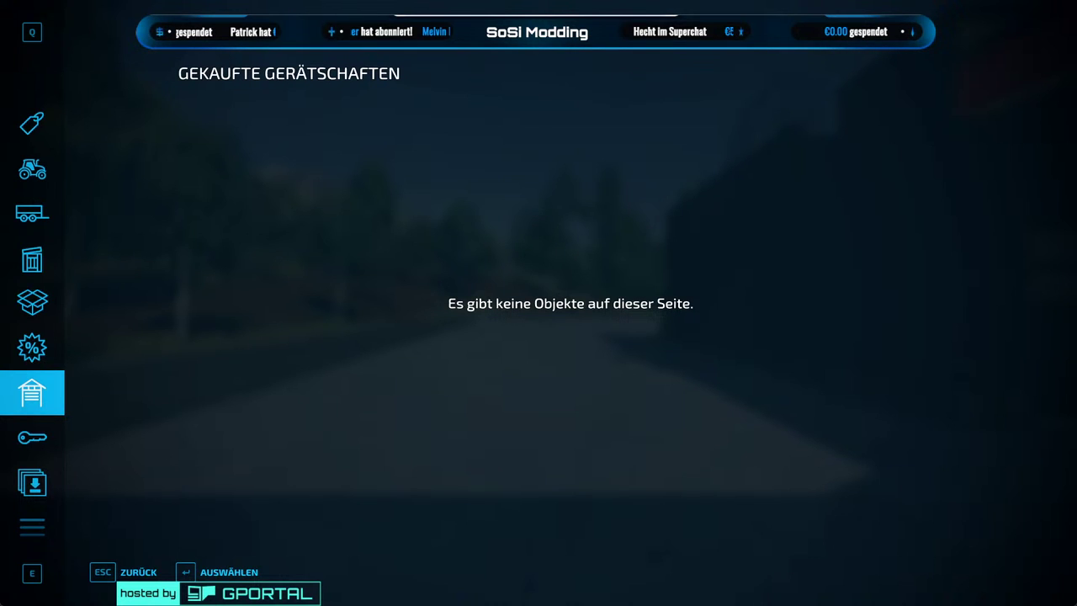
key(Escape)
key(p)
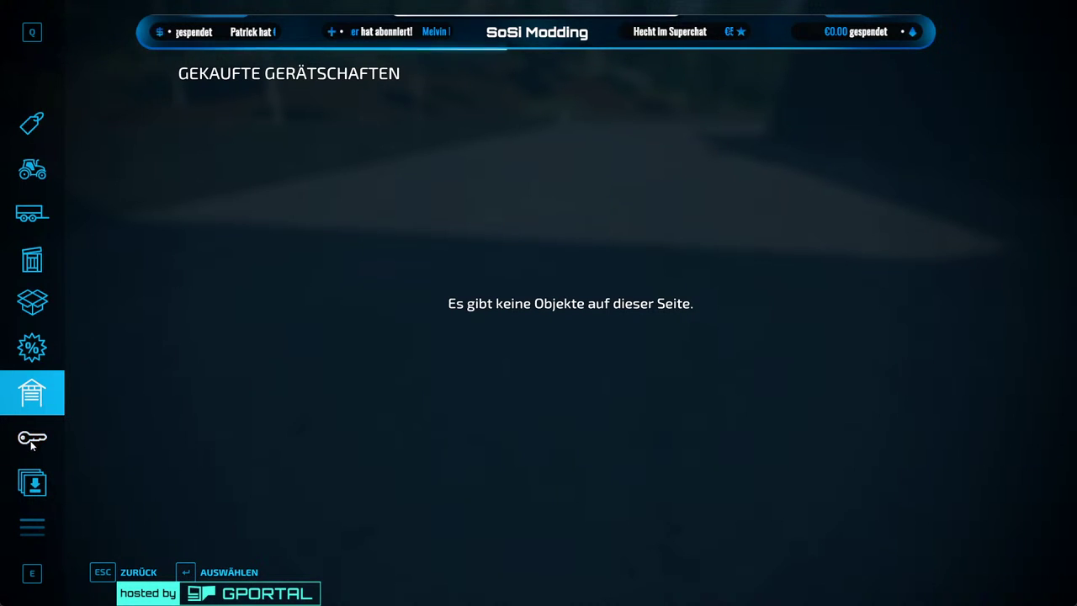
Step: Open the SoSi Modding vehicle range and select the Volkswagen T6 2016
click(32, 169)
click(279, 181)
scroll(556, 321, down, 3)
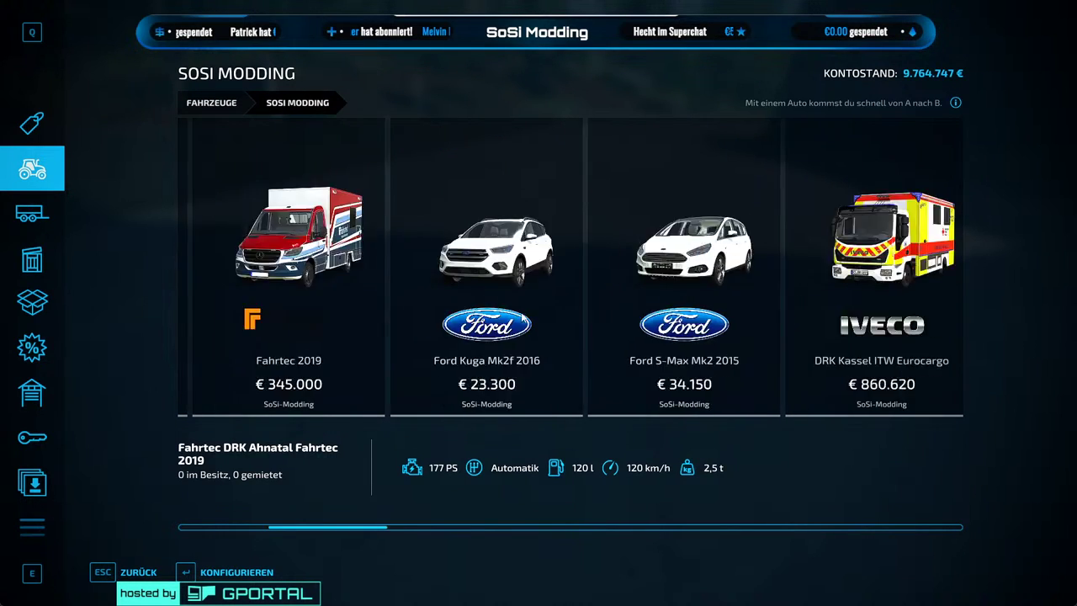
scroll(556, 322, down, 4)
scroll(558, 303, down, 5)
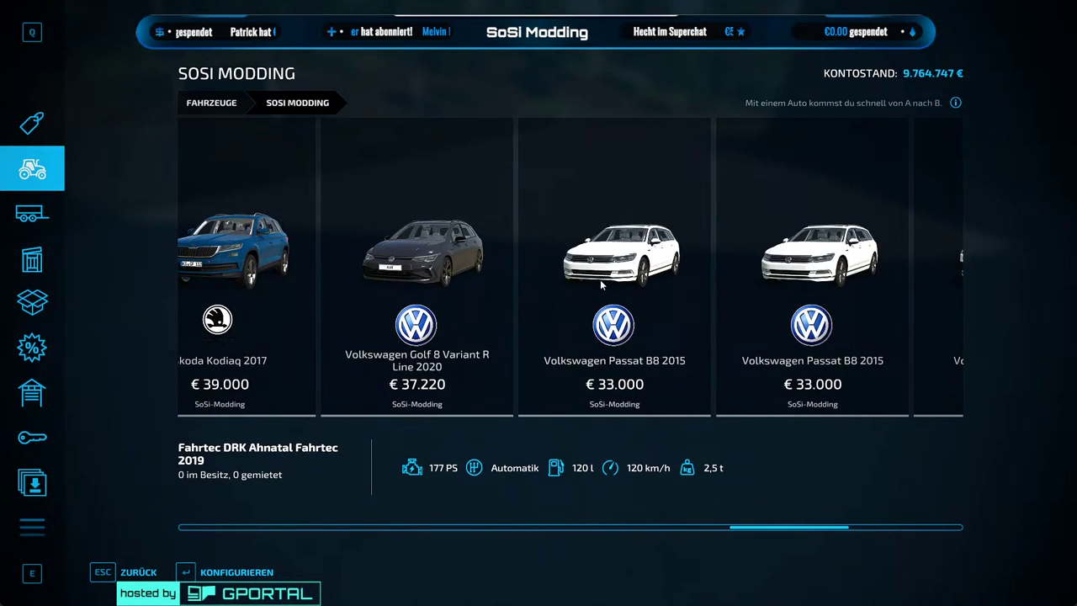
scroll(600, 280, down, 2)
scroll(601, 279, down, 1)
click(599, 294)
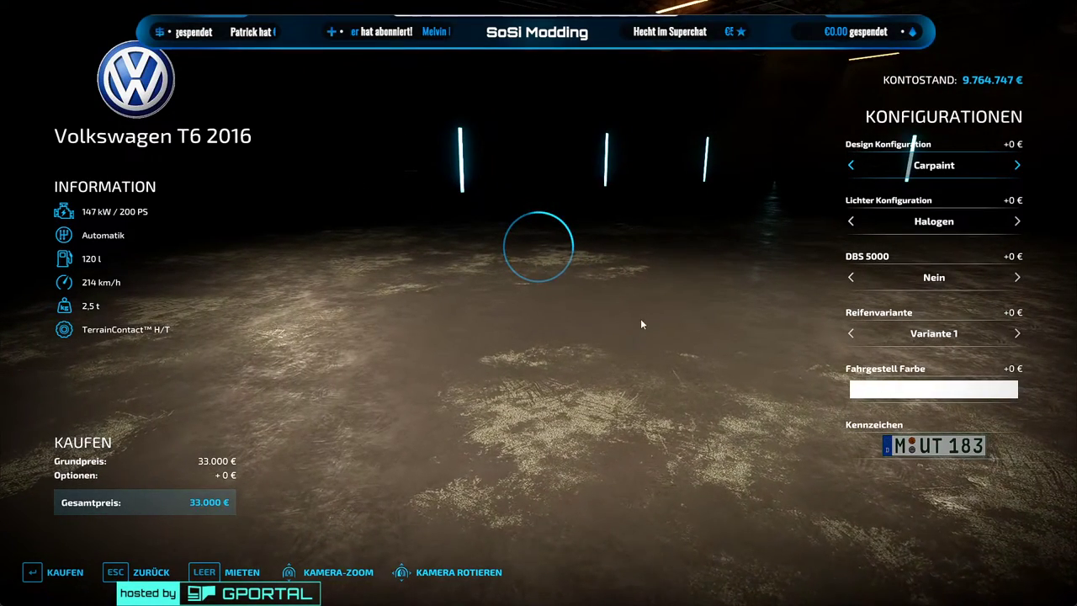
Step: Preview the T6 in the Feuerwehr Waldstetten, Polizei, Bundespolizei, THW and Taxi designs
click(1017, 166)
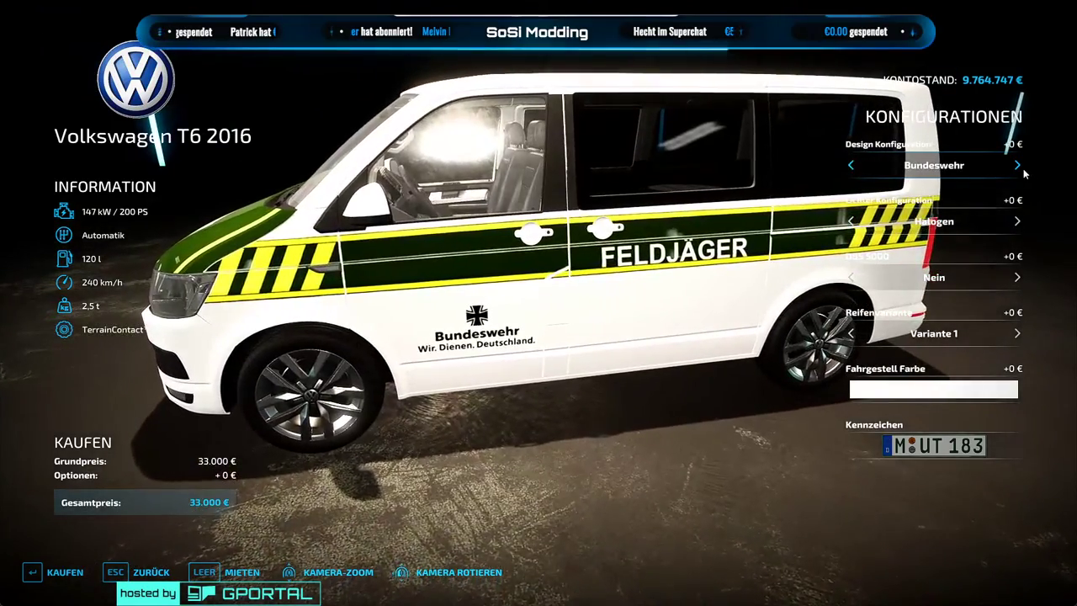
click(1024, 169)
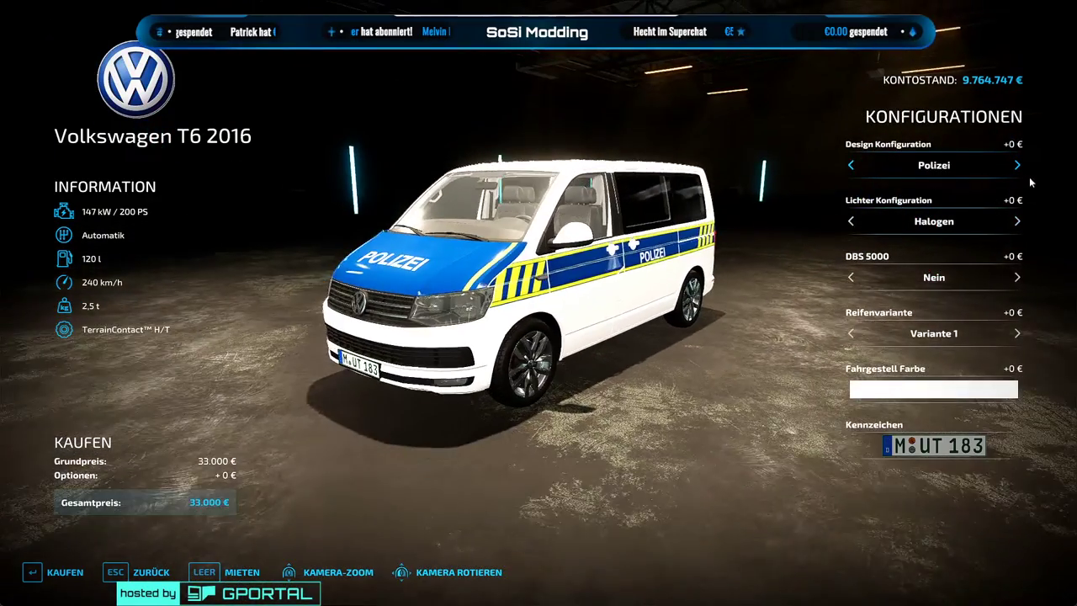
click(1016, 168)
click(1013, 170)
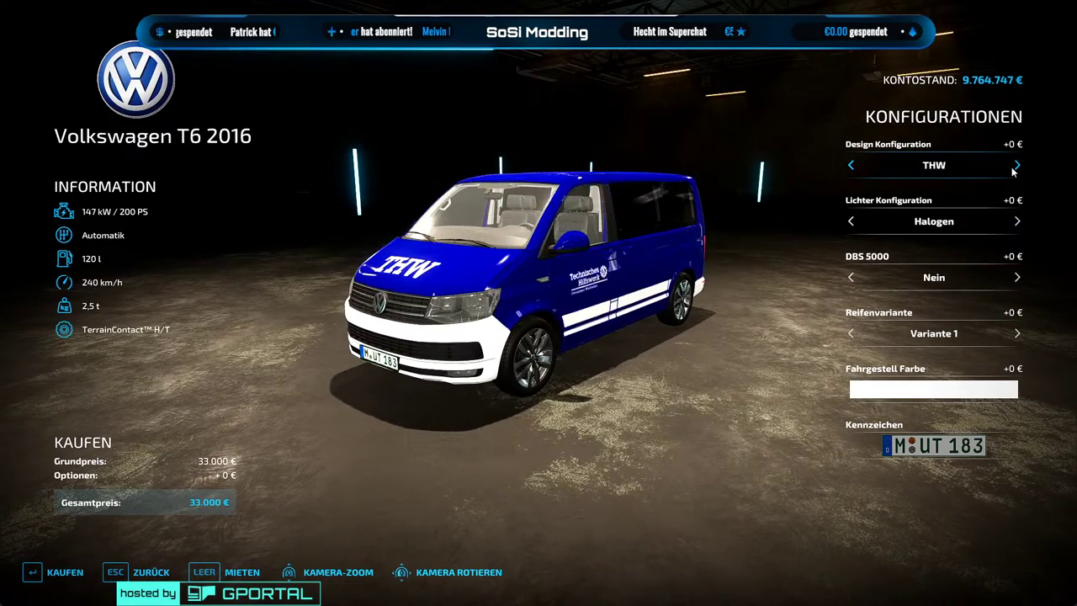
click(1014, 170)
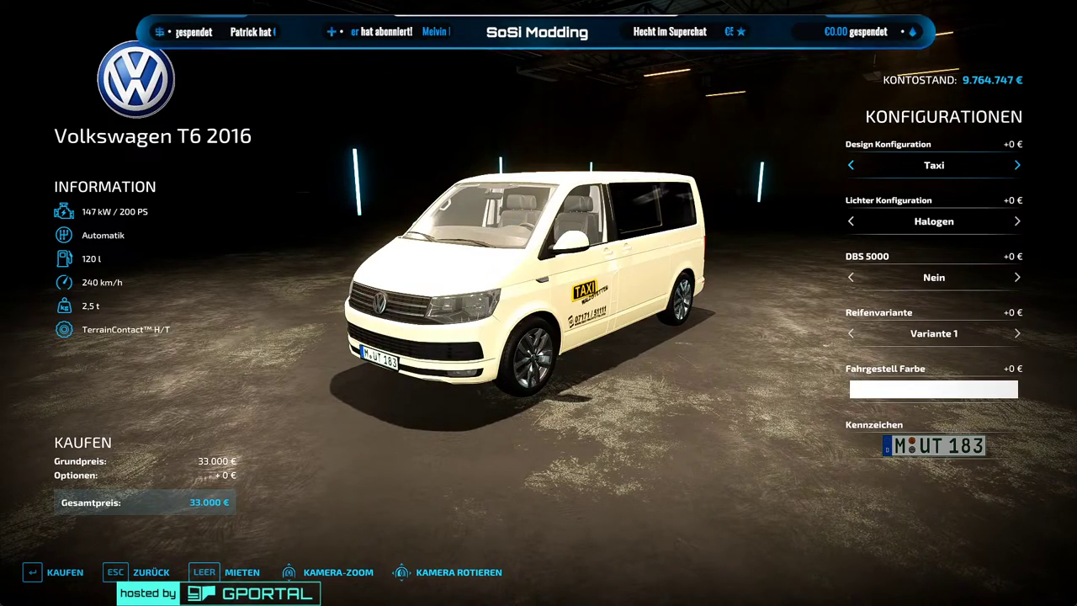
right_drag(1013, 170, 1021, 195)
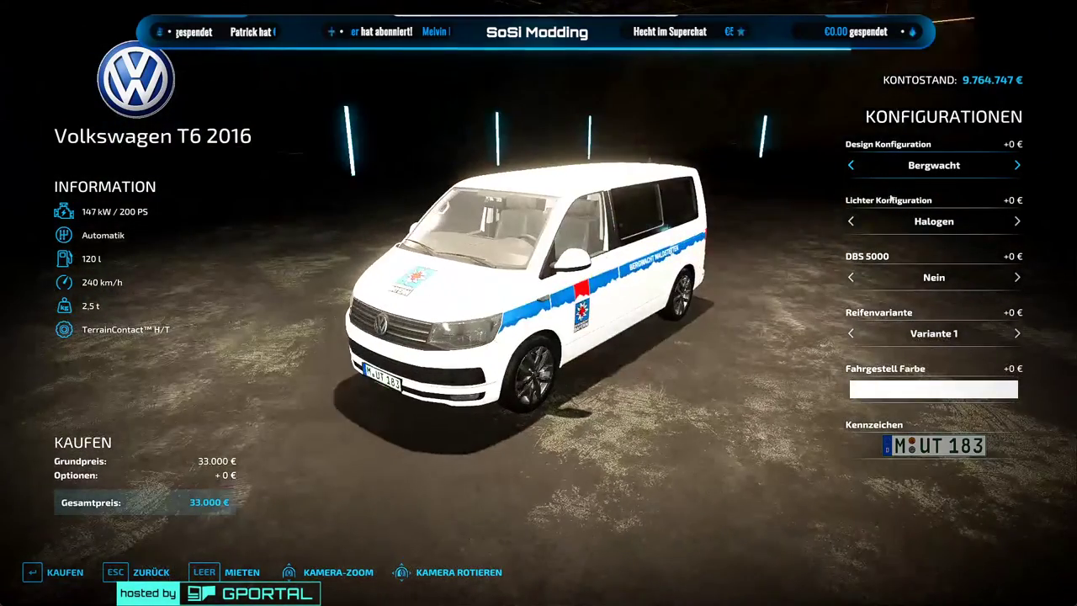
Step: Set the T6 to plain Carpaint with the DBS 5000 light bar and tyre Variante 1, then exit
click(1016, 166)
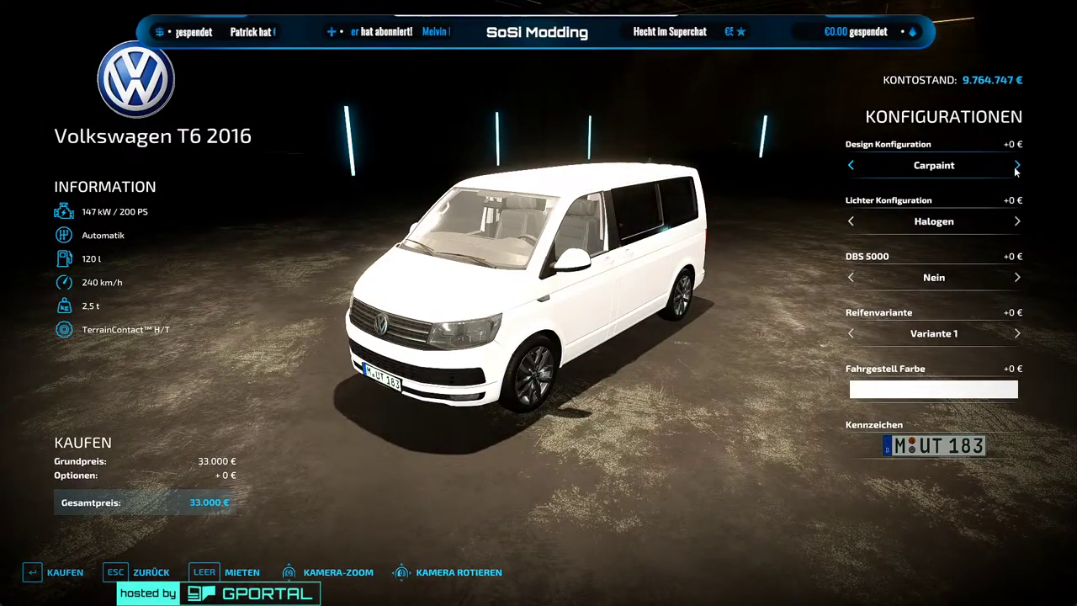
click(1020, 280)
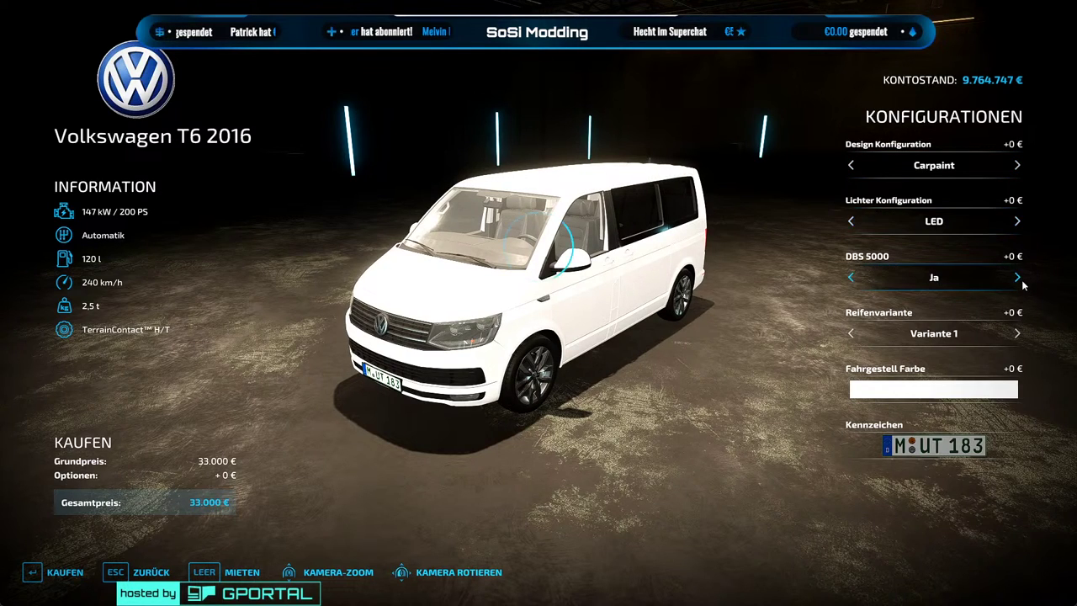
click(1018, 278)
click(1017, 278)
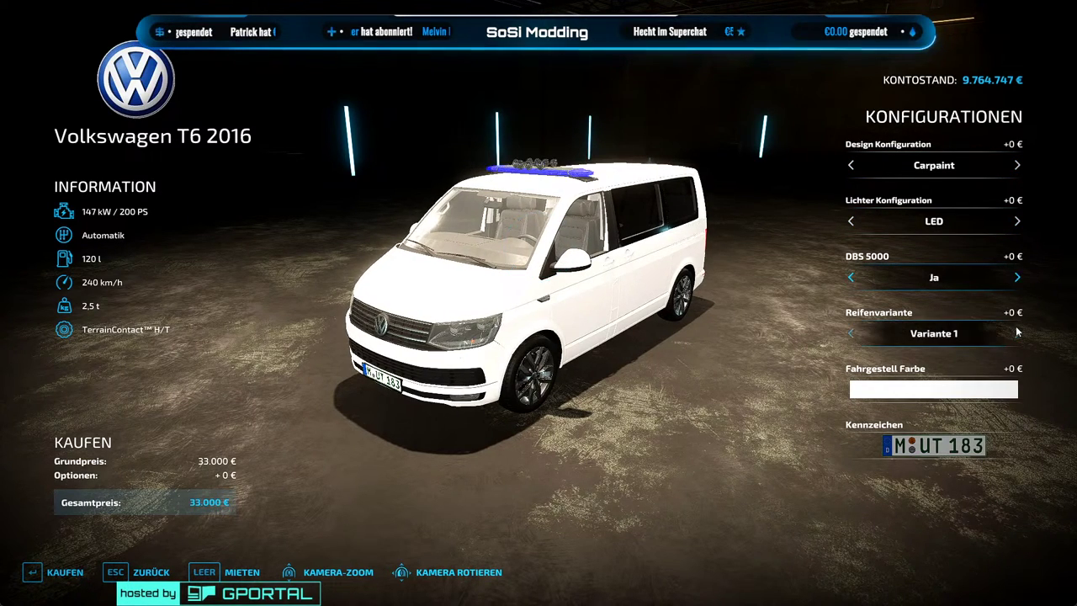
click(1017, 333)
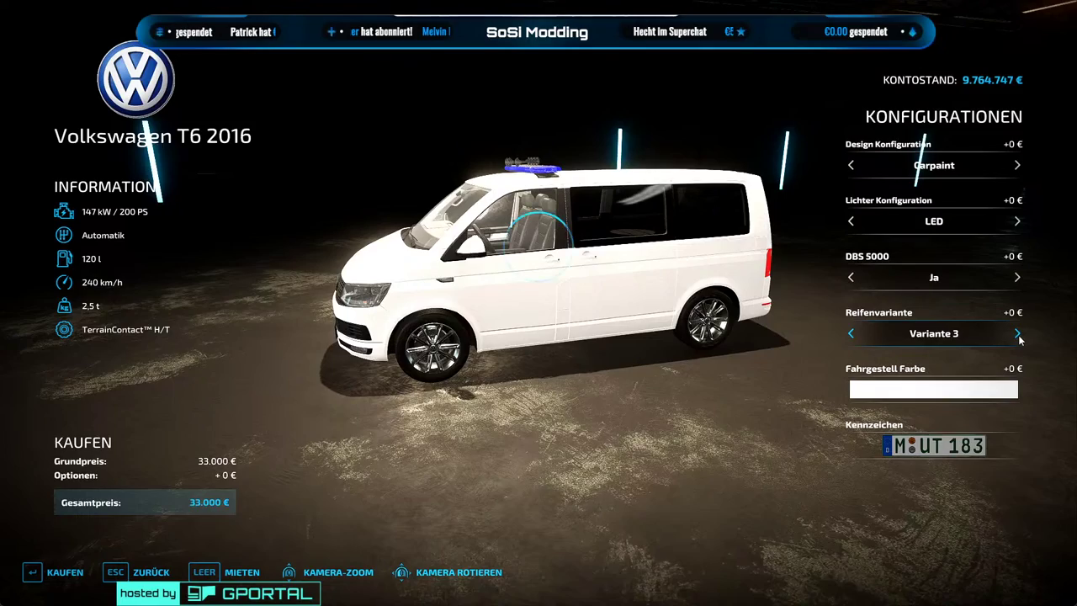
click(1019, 335)
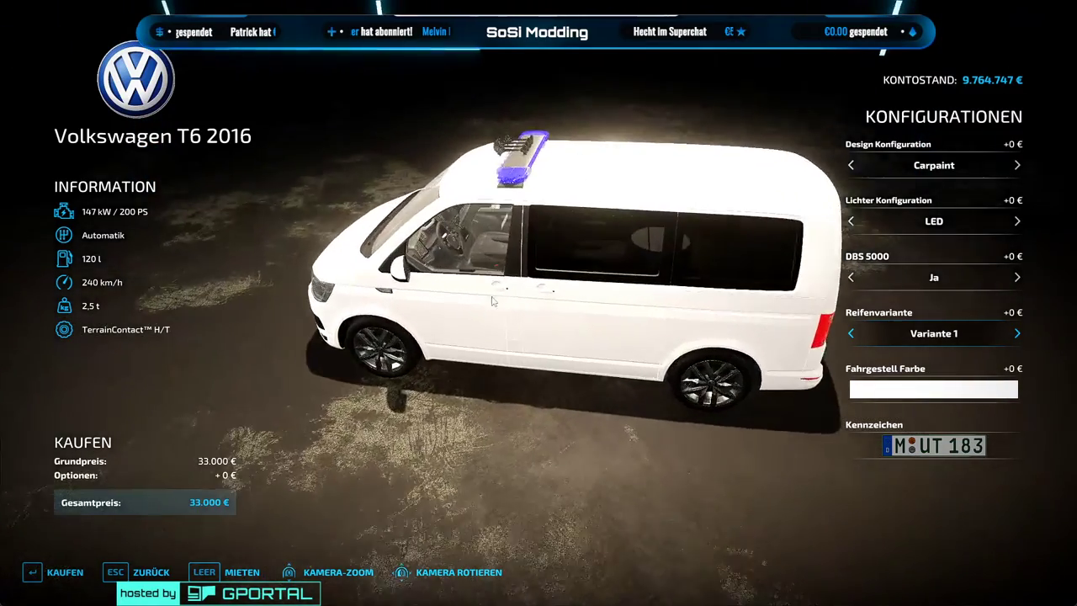
key(Escape)
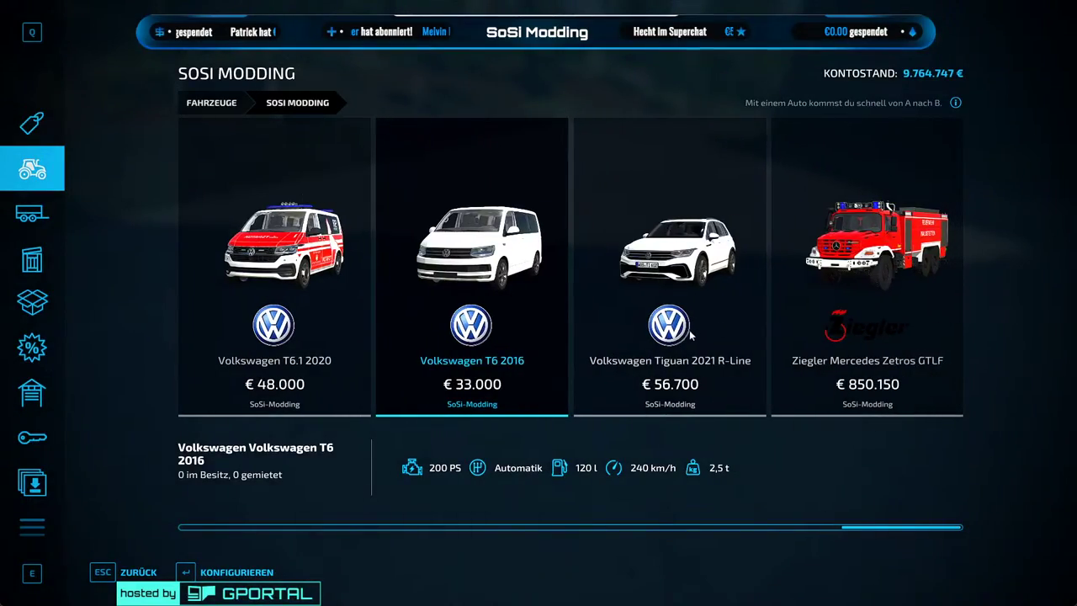
Step: Buy the Volkswagen Tiguan 2021 R-Line for 56.700 €
click(690, 335)
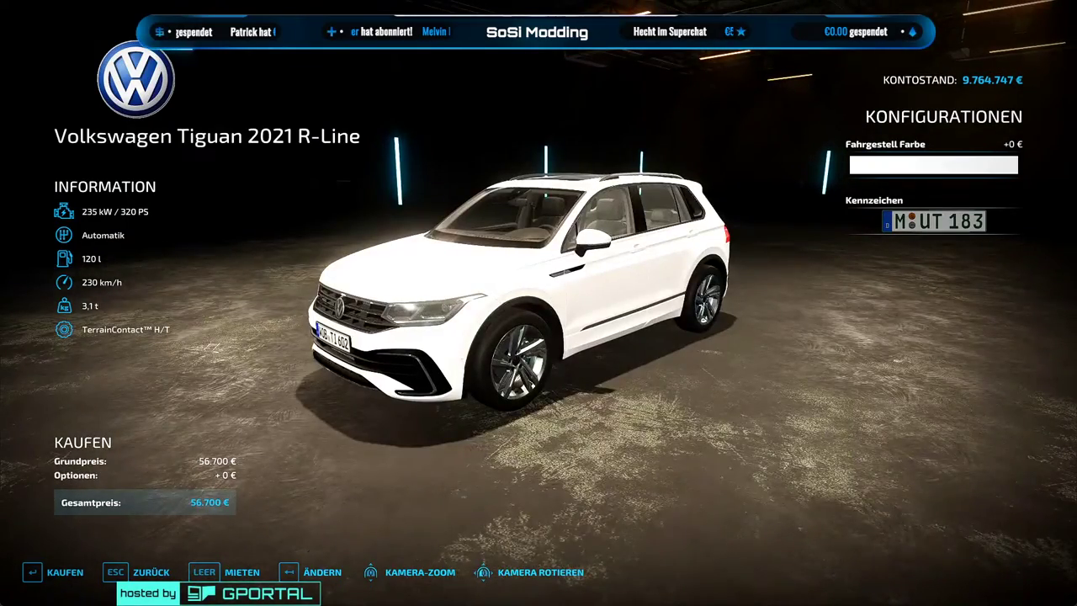
right_drag(379, 362, 378, 362)
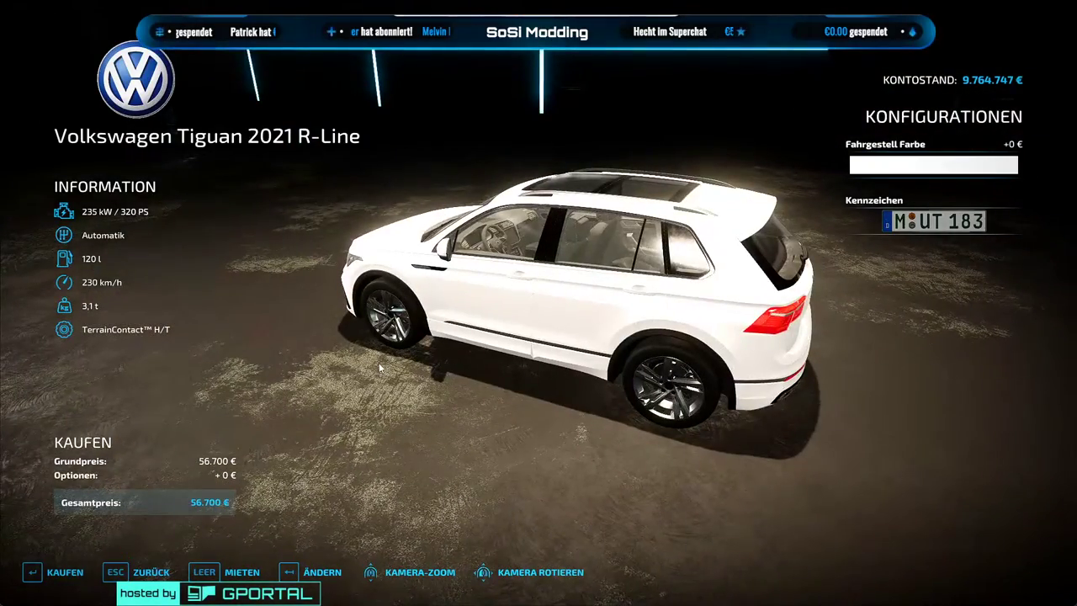
key(Return)
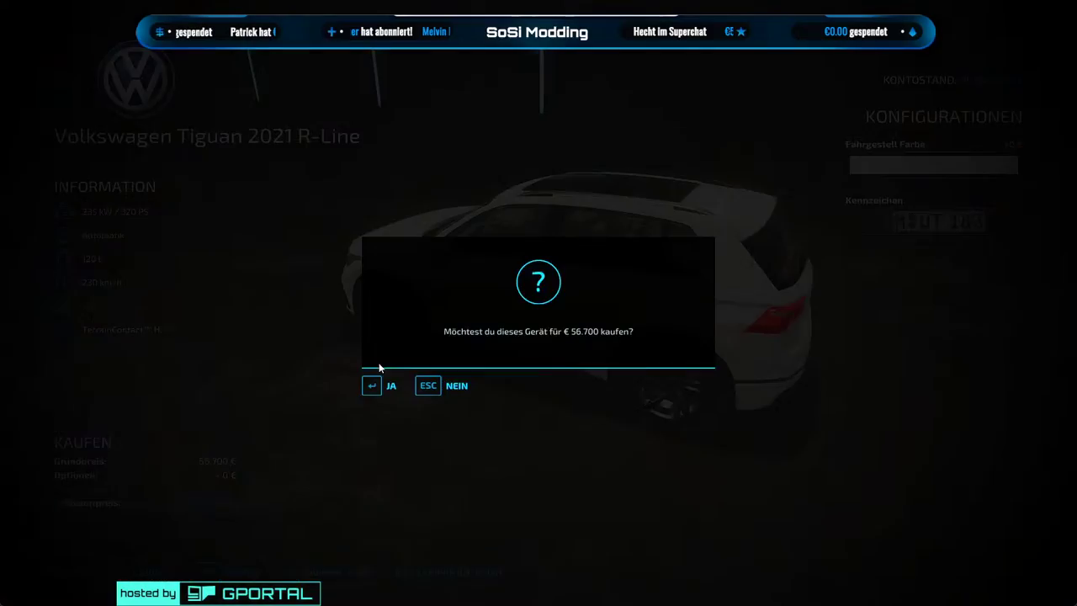
key(Return)
key(Return)
key(Escape)
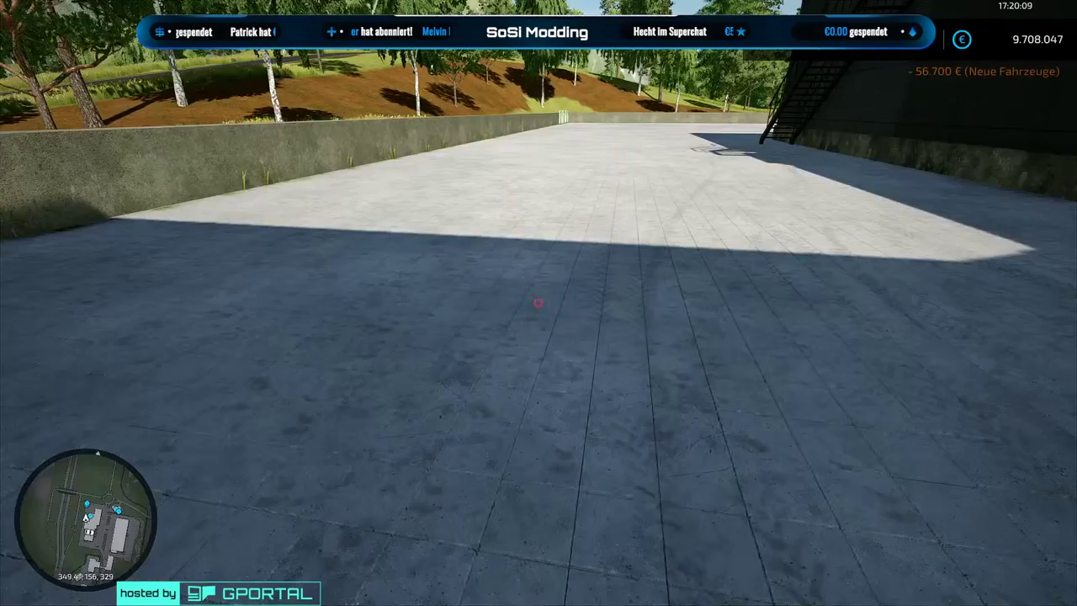
Step: Switch into the new Tiguan and orbit the view round to its front
key(Tab)
right_drag(538, 303, 337, 303)
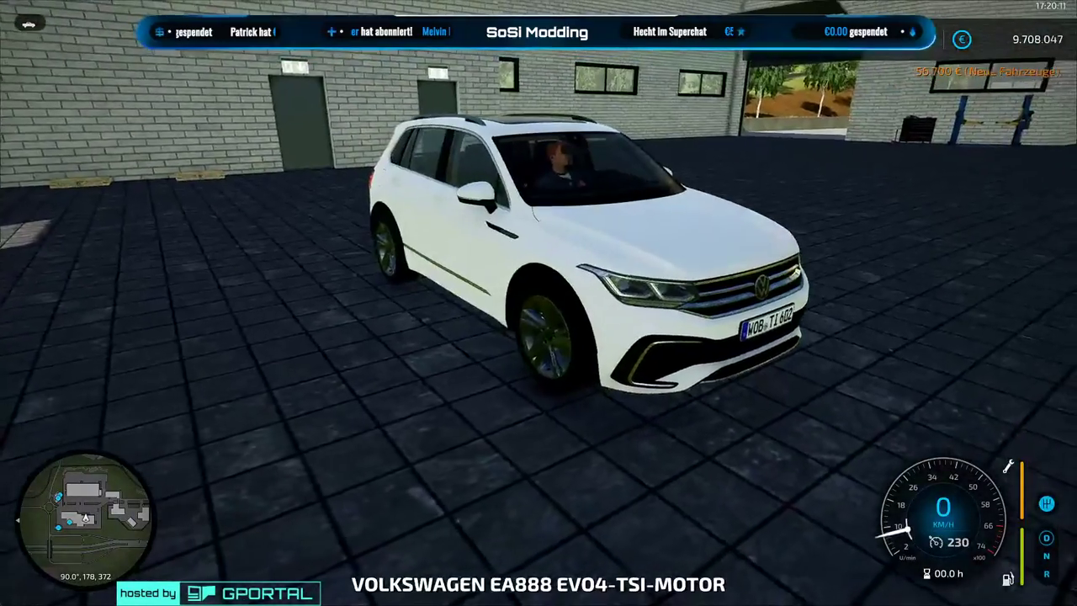
right_drag(539, 303, 336, 303)
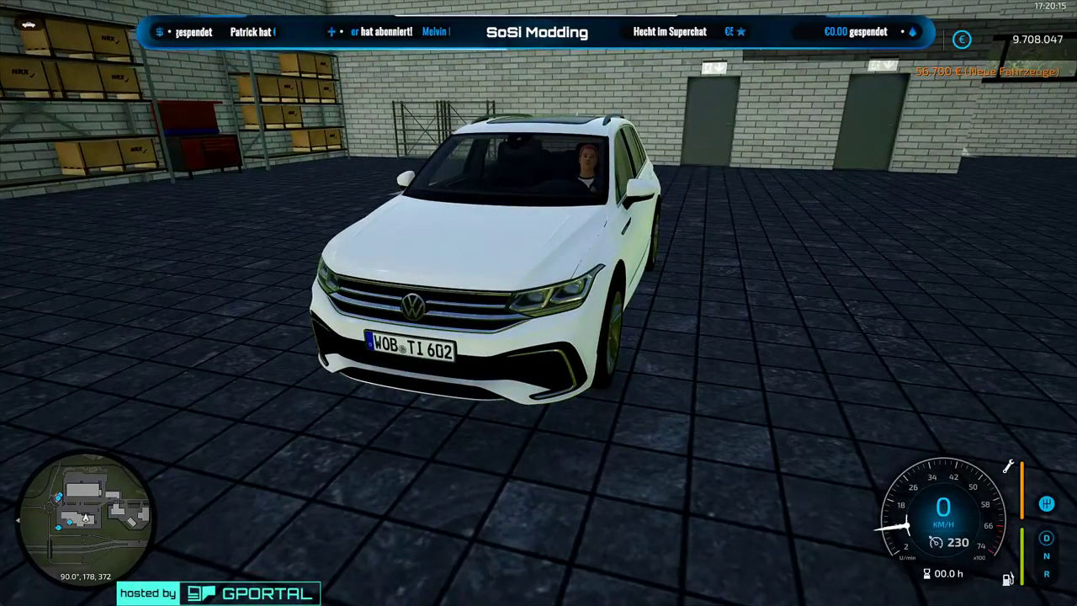
Step: Drive the Tiguan briefly, then open the shop's SOSI MODDING category
key(w)
key(a)
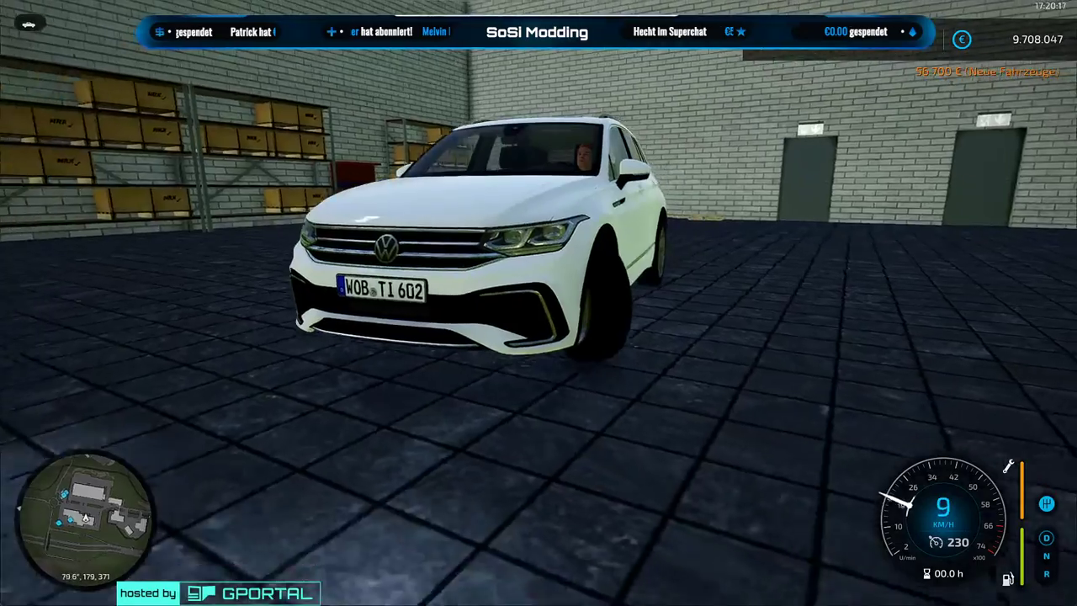
key(p)
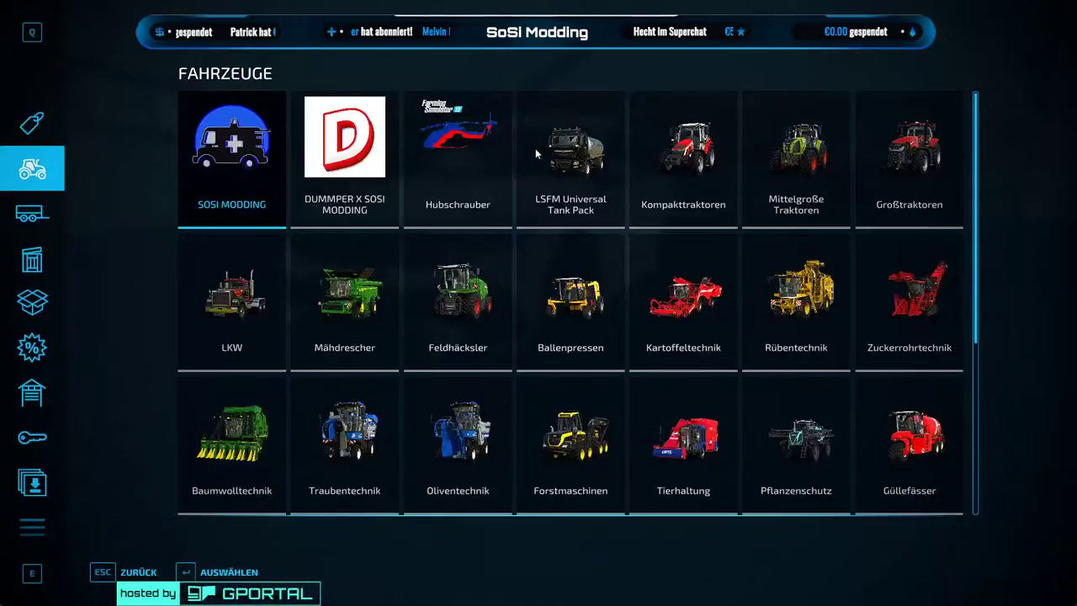
click(257, 224)
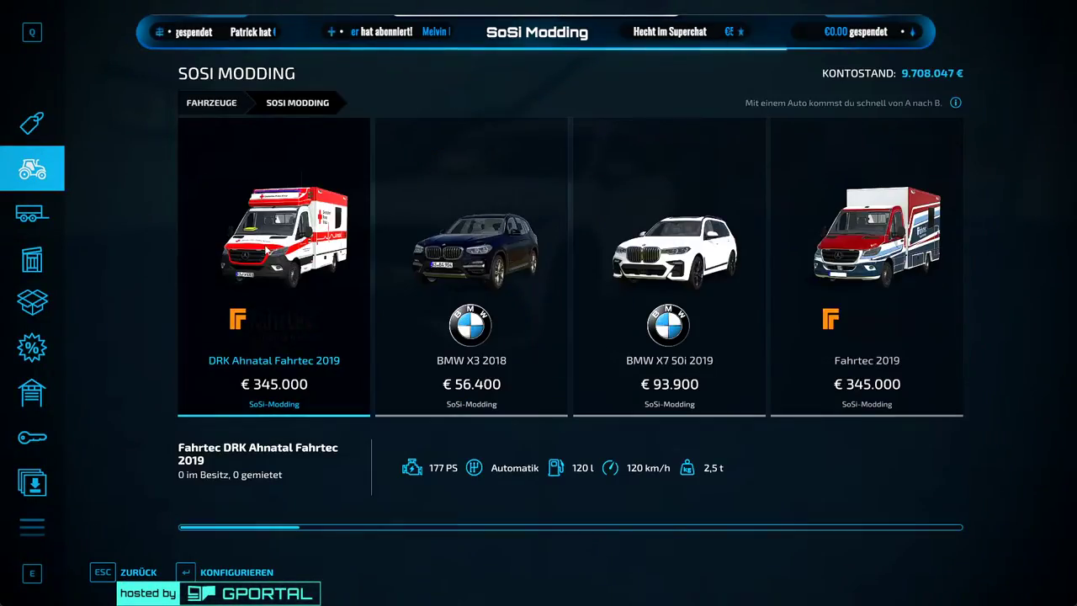
Step: Browse the details of the Ford Kuga Mk2f 2016 and Mercedes-Benz LAF 1113 B
scroll(458, 315, down, 4)
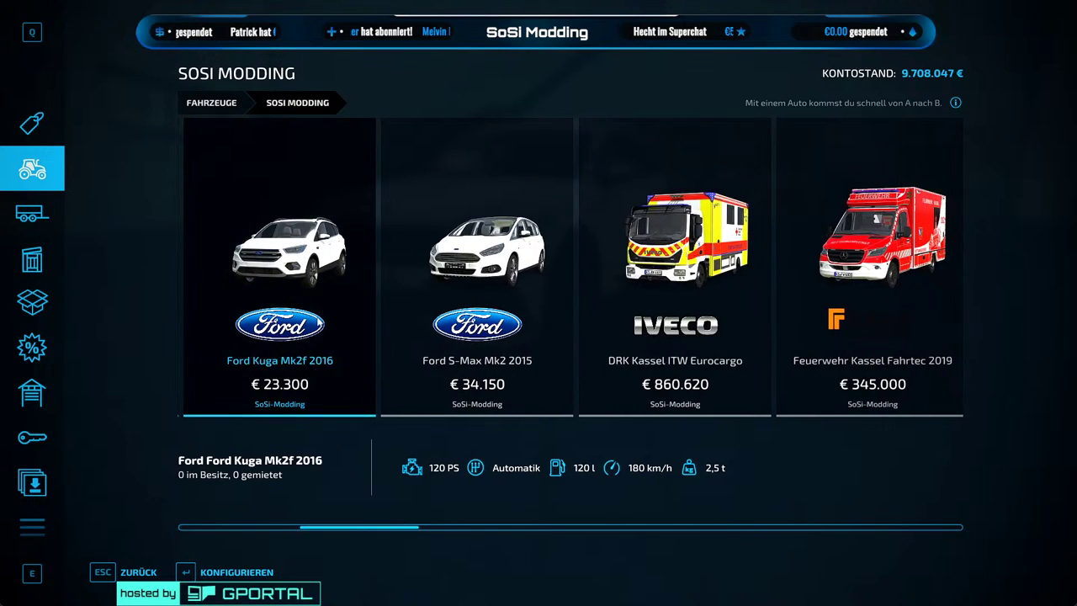
scroll(636, 331, down, 2)
scroll(631, 334, down, 1)
scroll(627, 330, down, 1)
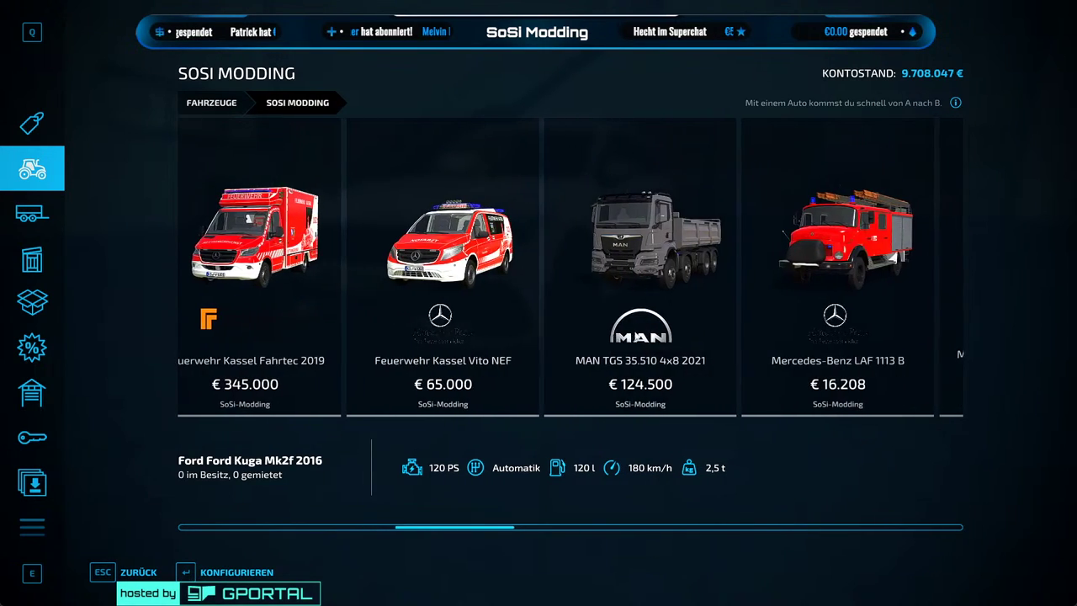
scroll(621, 326, down, 1)
scroll(518, 366, up, 1)
scroll(501, 363, up, 3)
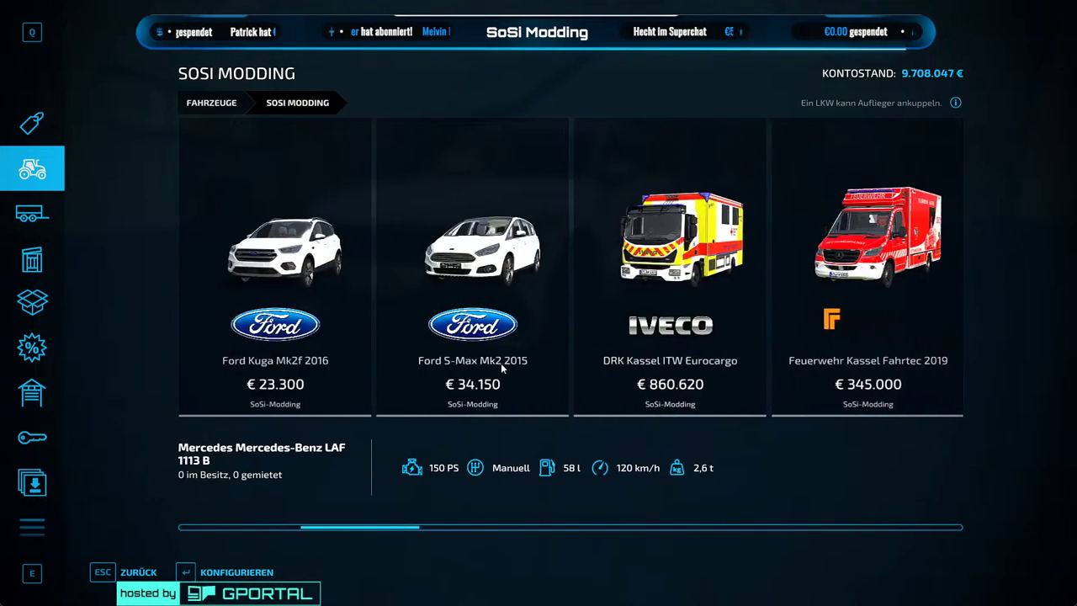
click(314, 333)
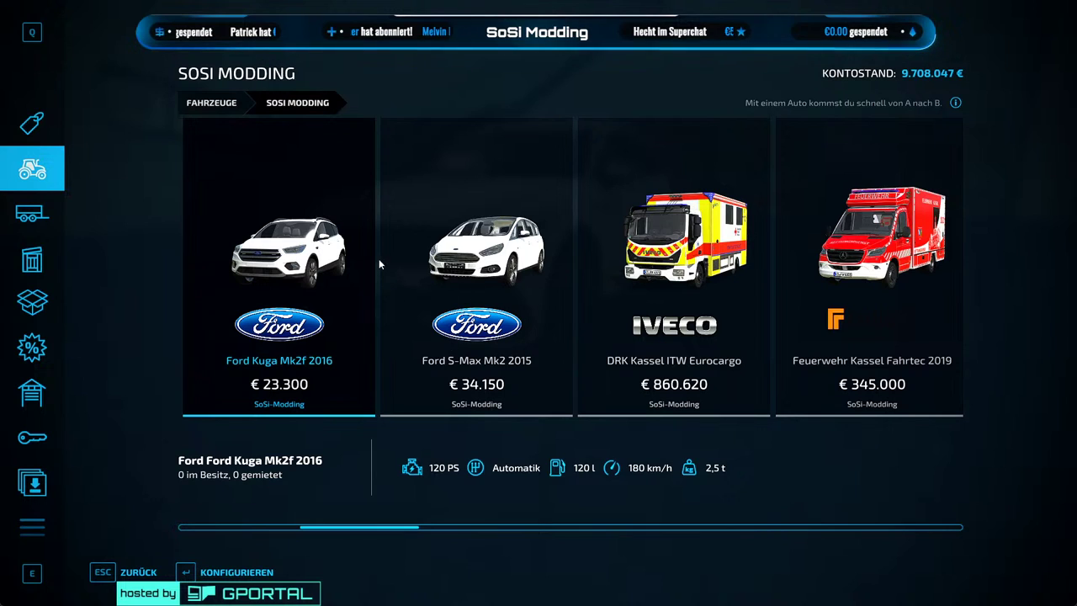
scroll(483, 342, down, 3)
scroll(573, 328, down, 2)
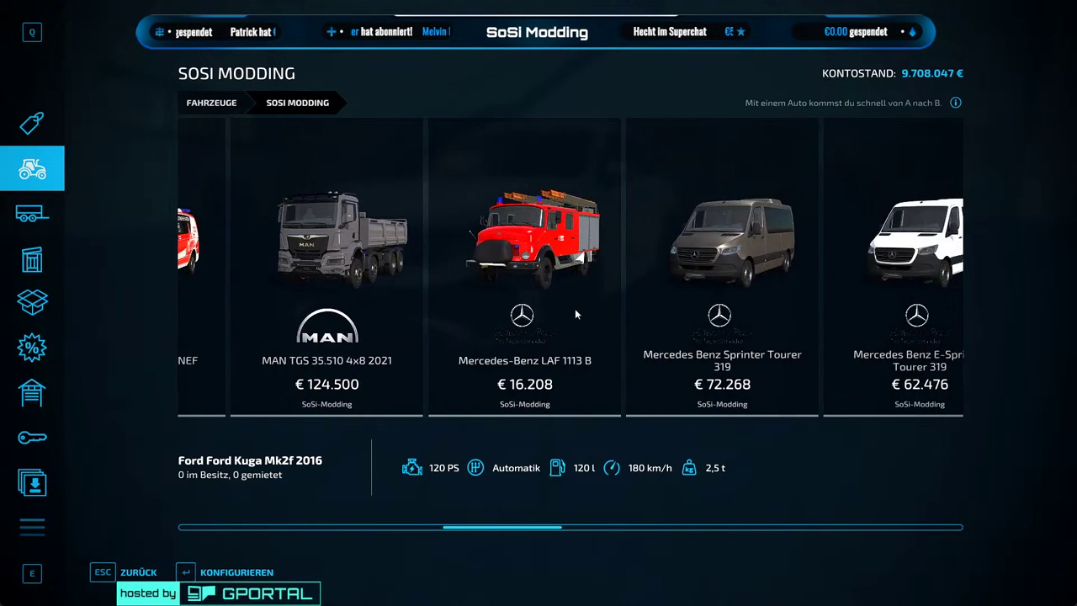
click(577, 311)
Step: Find the Rosenbauer RT eLHF in the carousel and preview it head-on
scroll(575, 313, down, 2)
scroll(421, 336, down, 2)
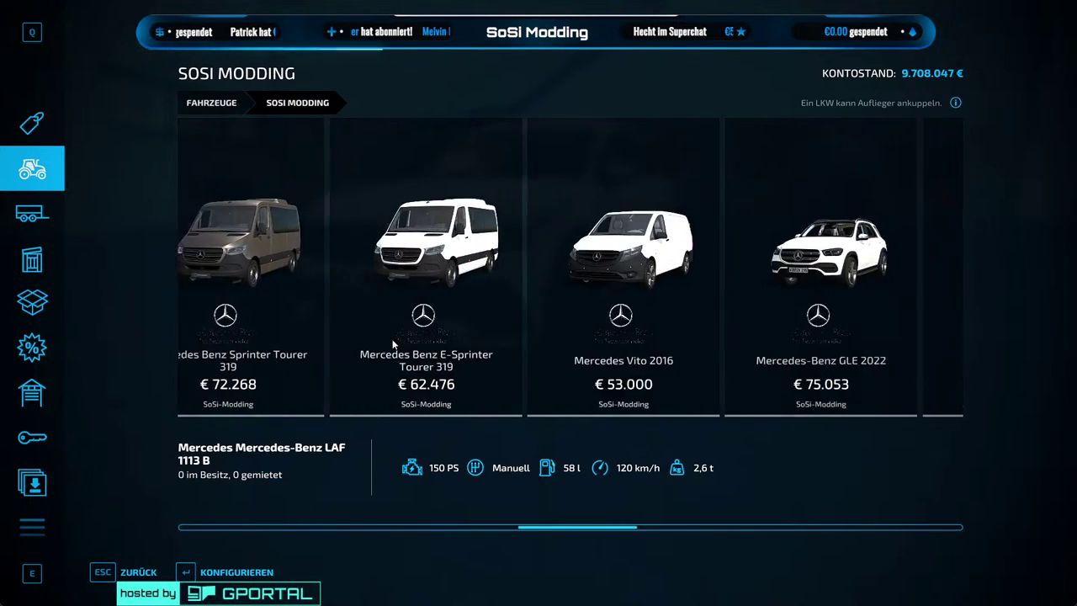
scroll(348, 318, down, 2)
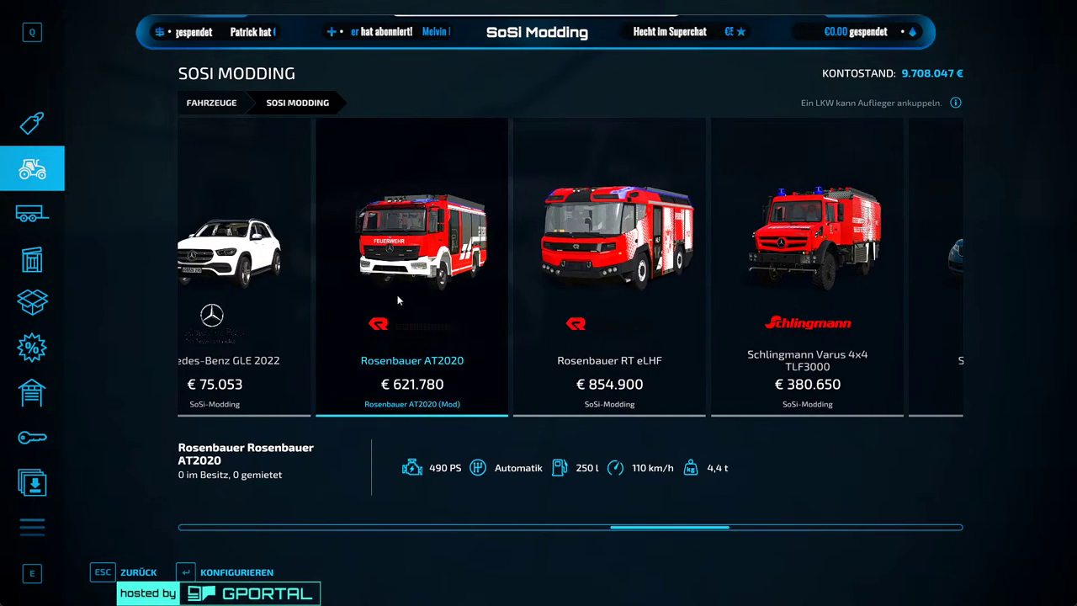
scroll(753, 304, down, 2)
scroll(413, 404, down, 2)
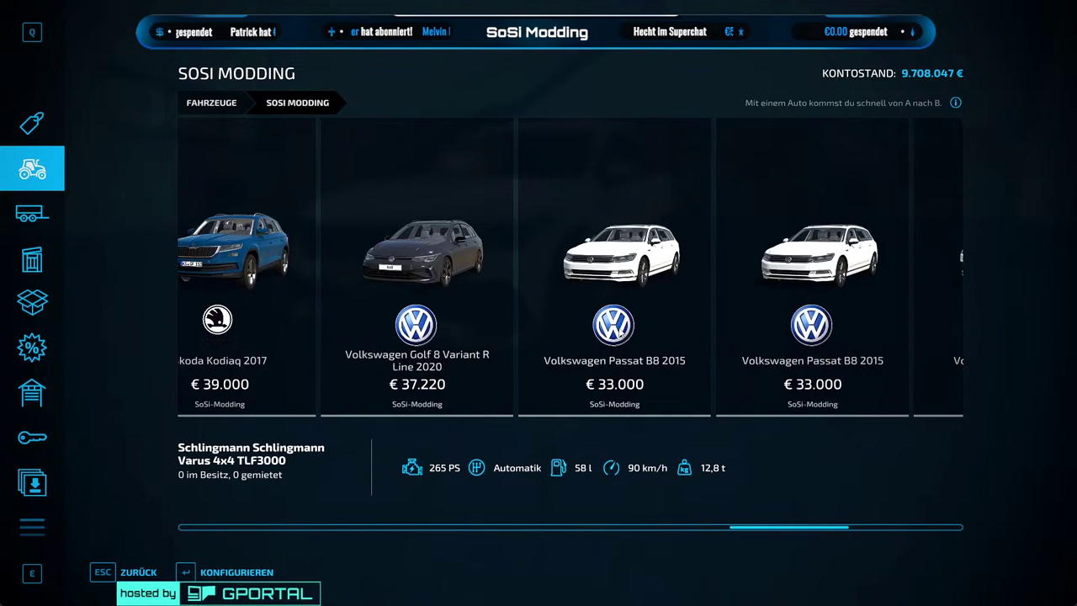
scroll(522, 404, down, 1)
scroll(523, 404, down, 3)
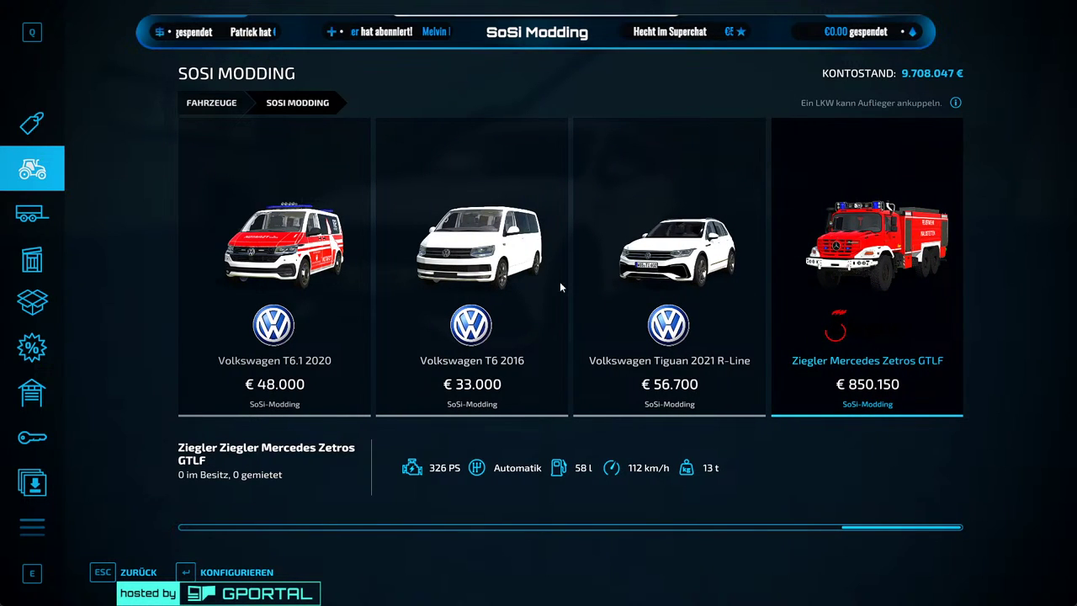
scroll(559, 287, up, 3)
scroll(541, 288, up, 3)
scroll(454, 341, up, 3)
scroll(455, 337, up, 3)
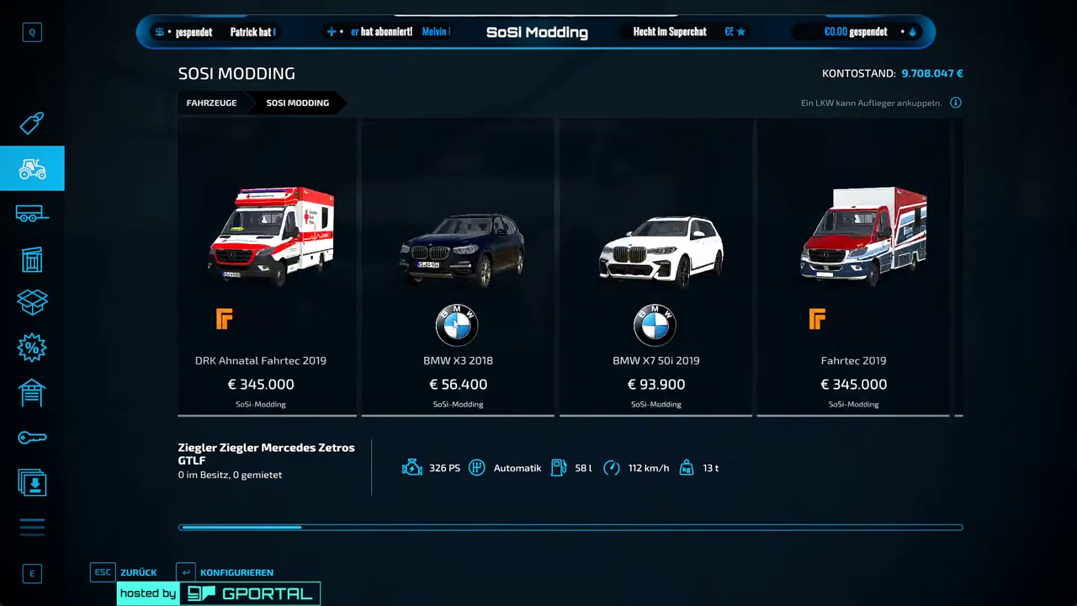
scroll(721, 312, down, 2)
scroll(811, 318, down, 5)
scroll(799, 332, down, 5)
scroll(702, 315, down, 3)
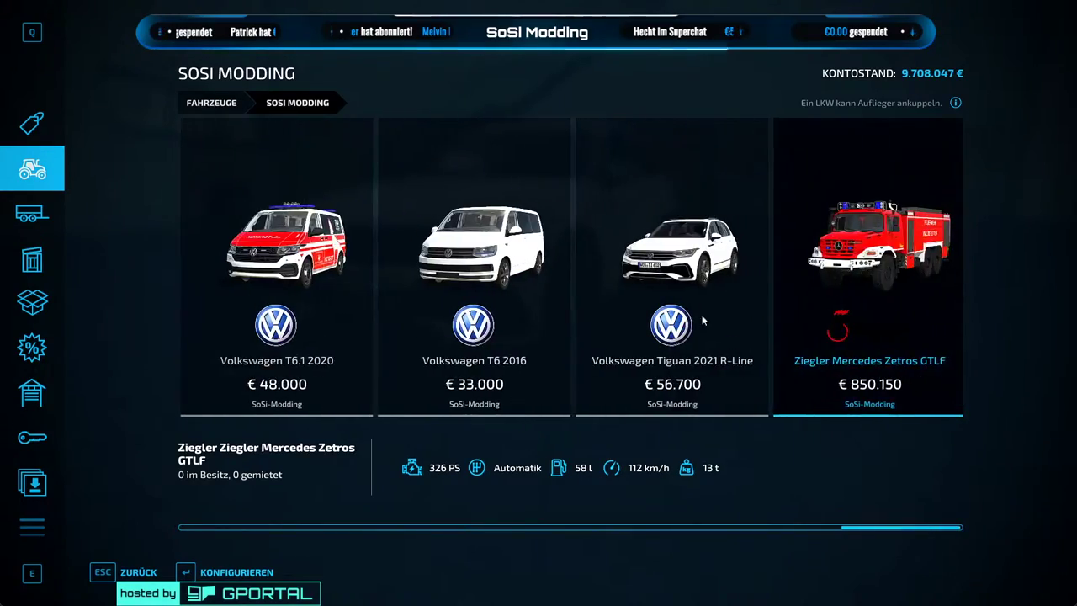
scroll(416, 315, up, 5)
scroll(419, 293, up, 3)
scroll(419, 294, down, 1)
scroll(347, 309, down, 2)
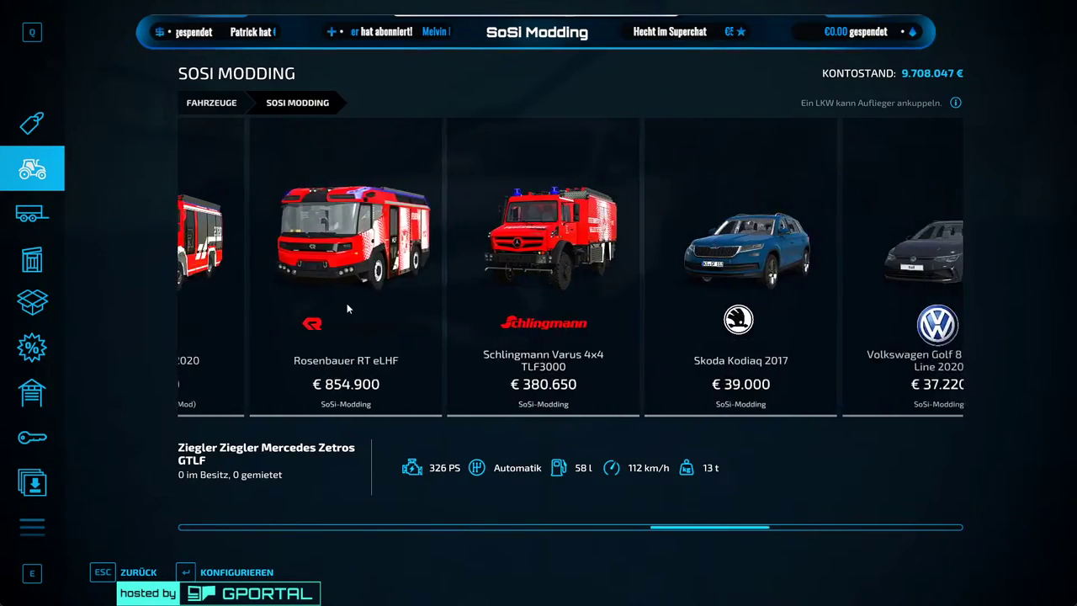
scroll(347, 309, up, 1)
click(516, 293)
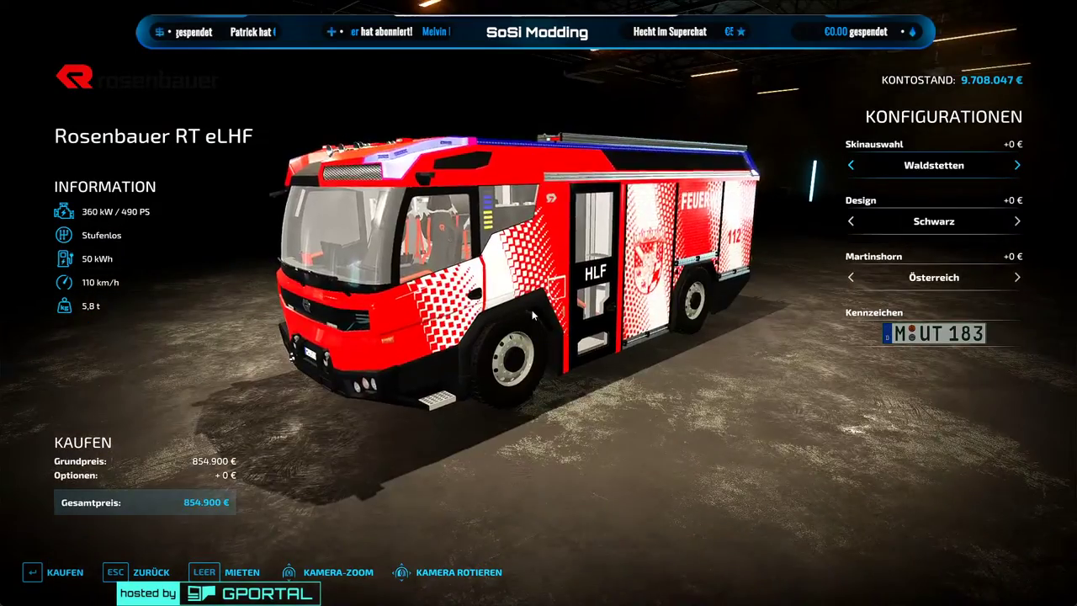
drag(533, 314, 58, 149)
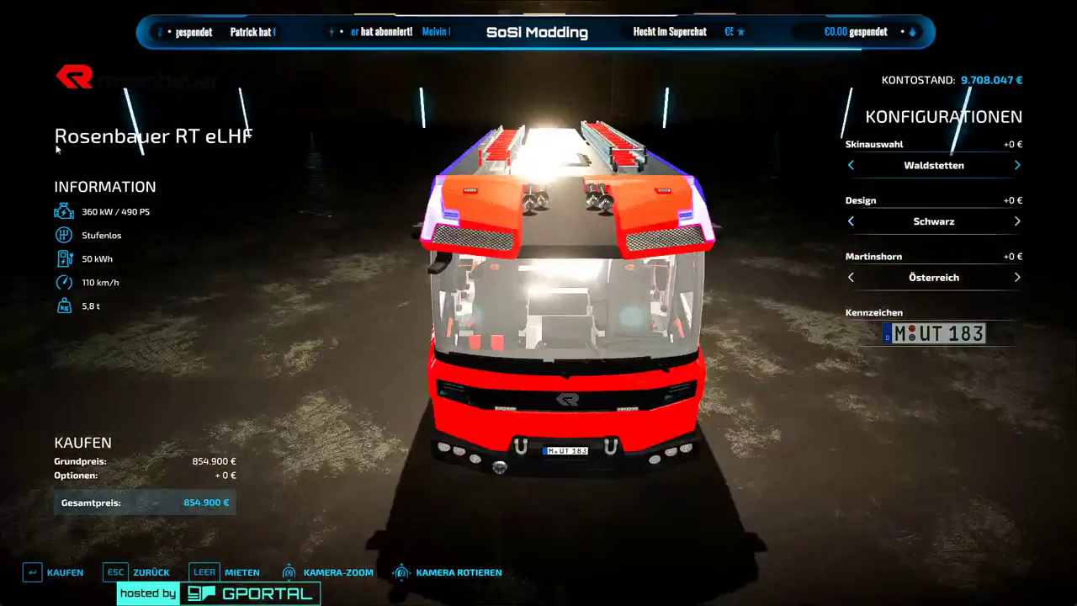
key(Escape)
key(Escape)
Step: Reopen SOSI MODDING, then leave the shop back to the Tiguan
click(247, 179)
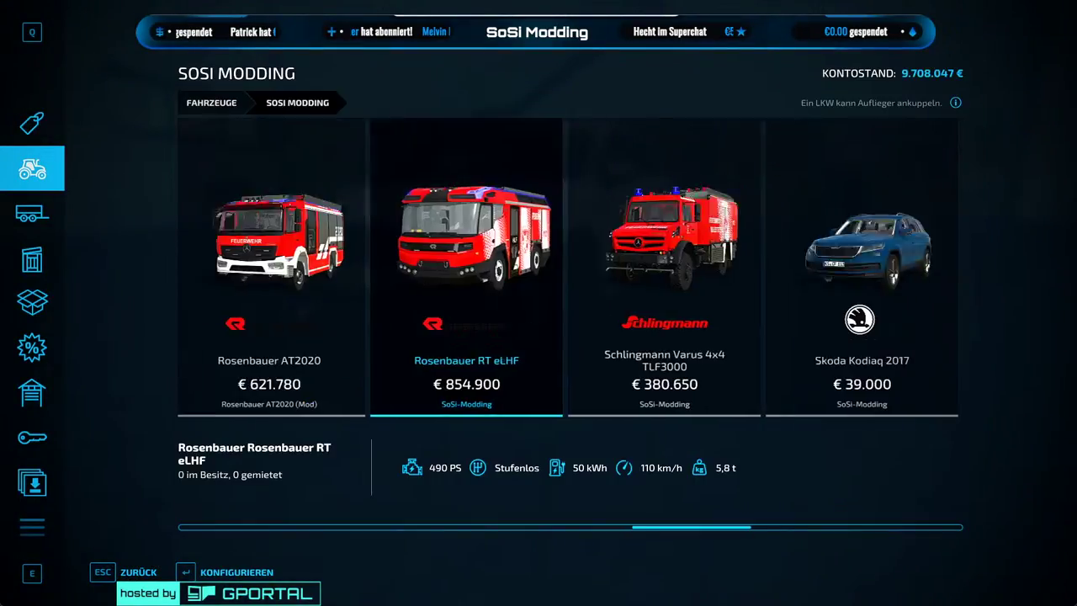
scroll(430, 330, down, 4)
click(735, 232)
Step: Drive the Tiguan out of the garage in chase view and brake beside the glass showroom
key(w)
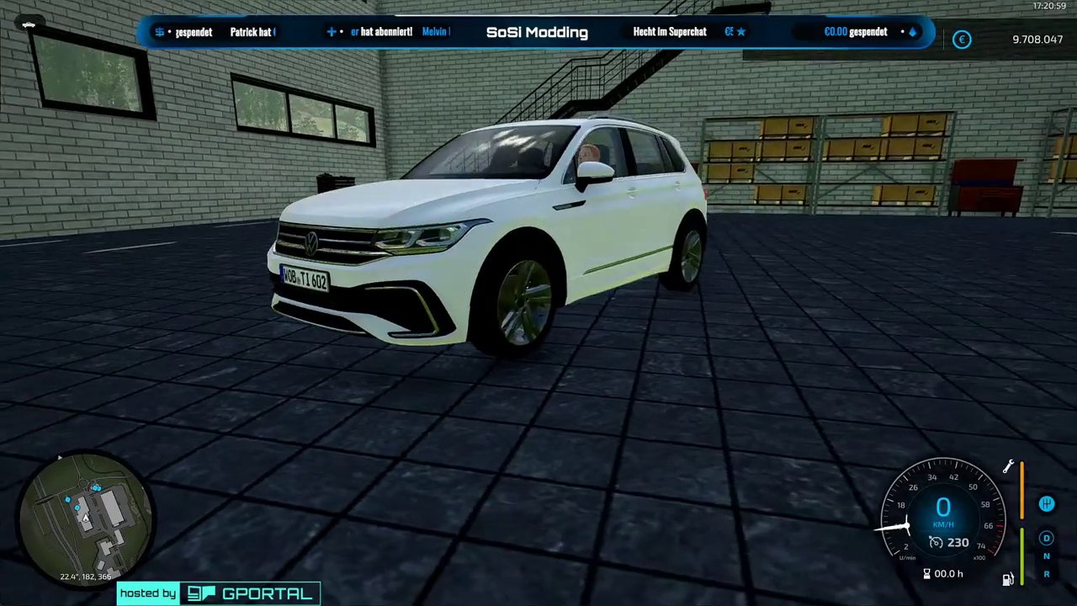
key(c)
key(d)
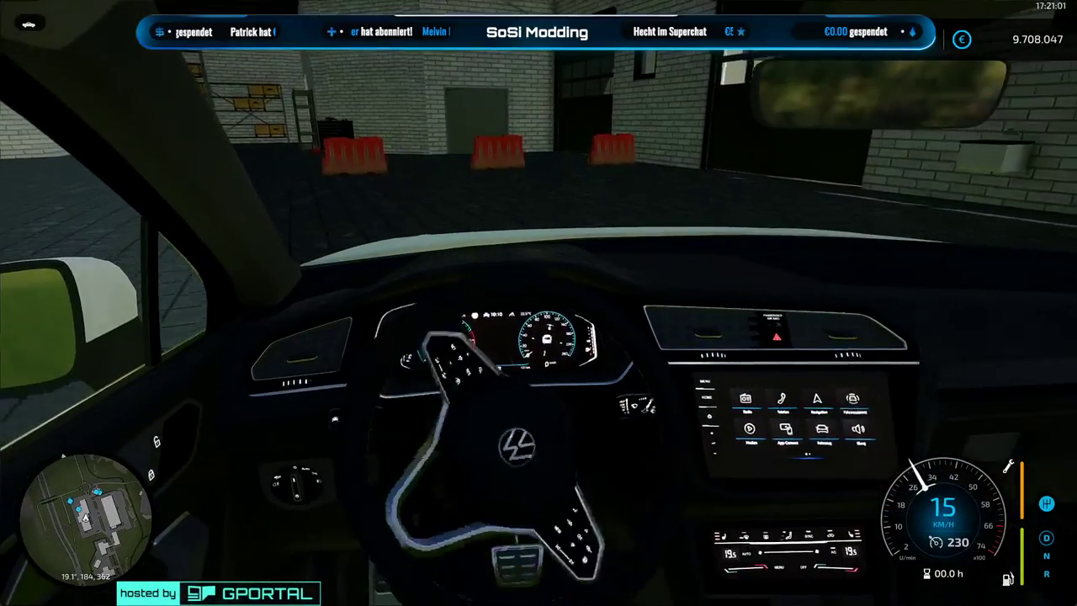
key(s)
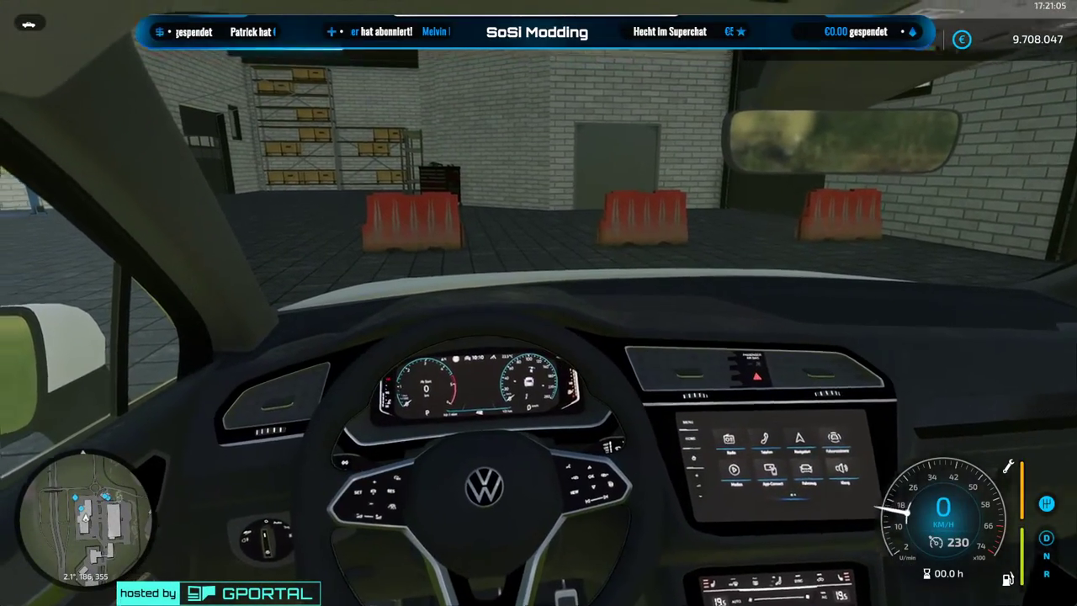
key(a)
key(w)
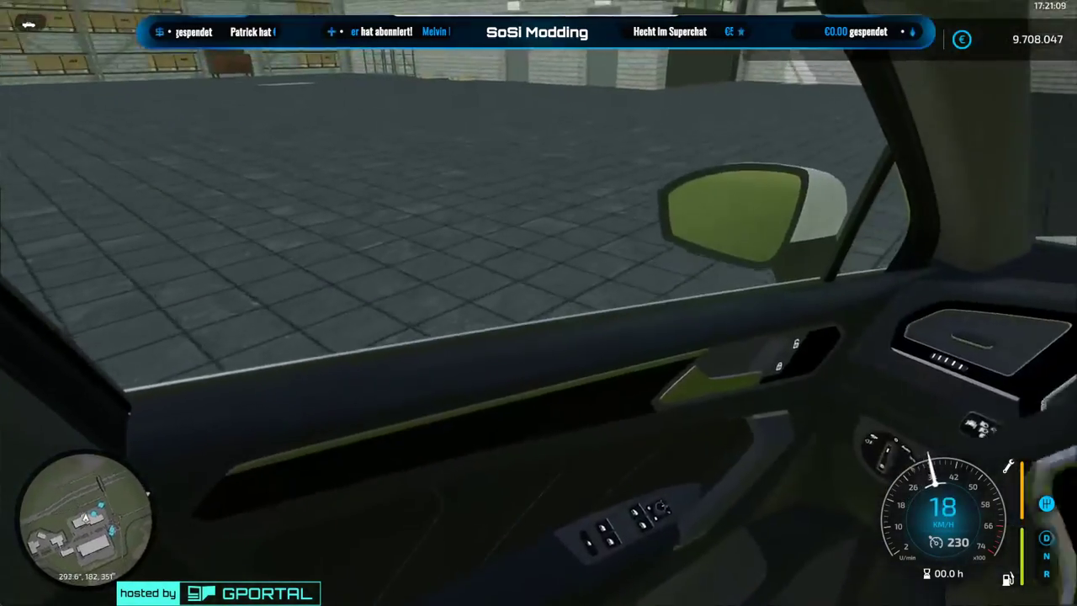
key(d)
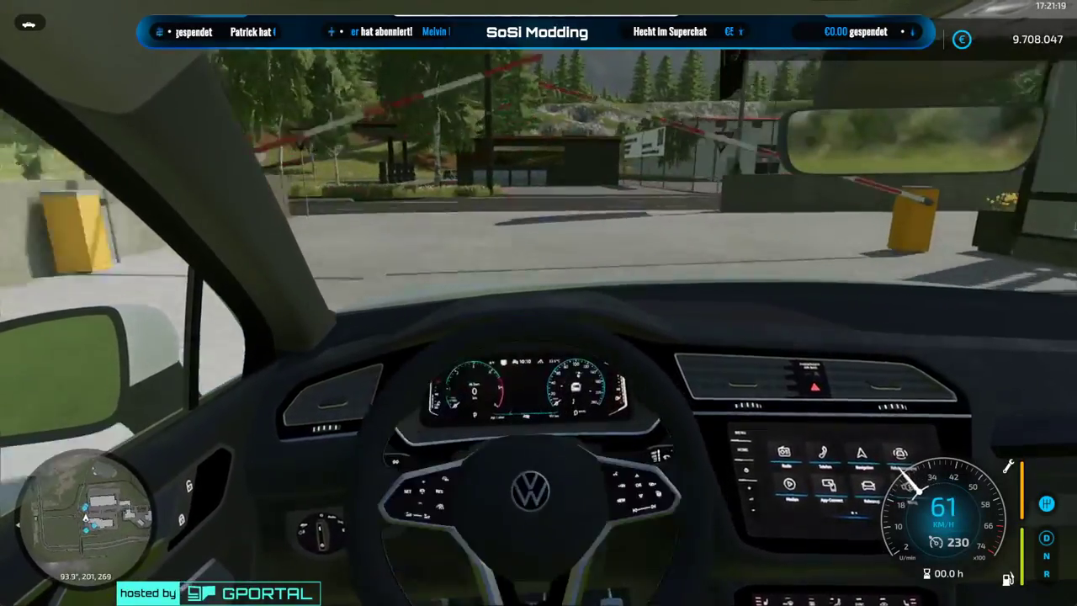
key(c)
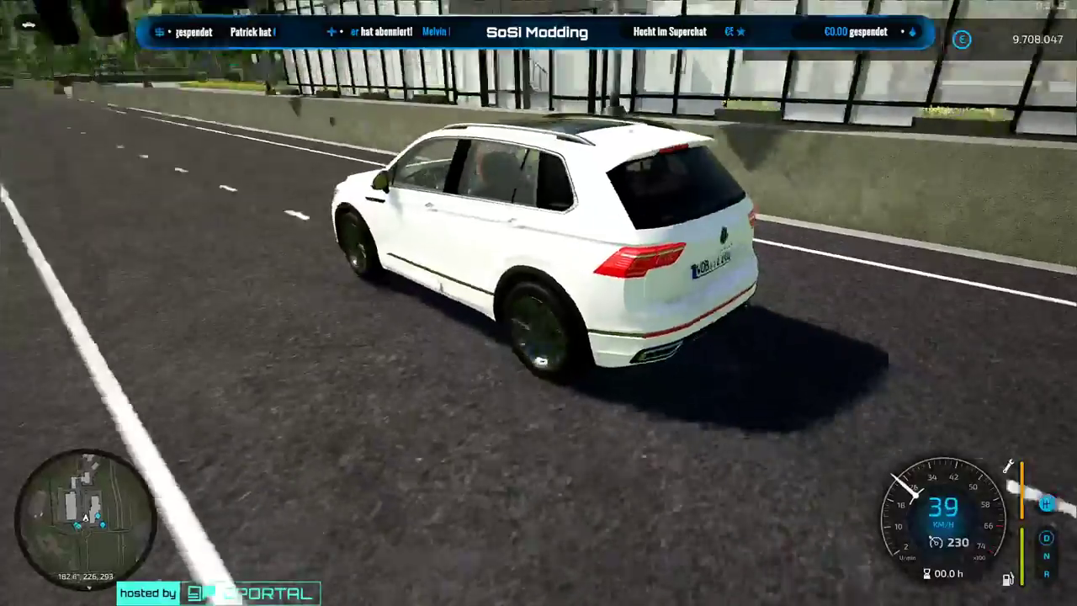
key(s)
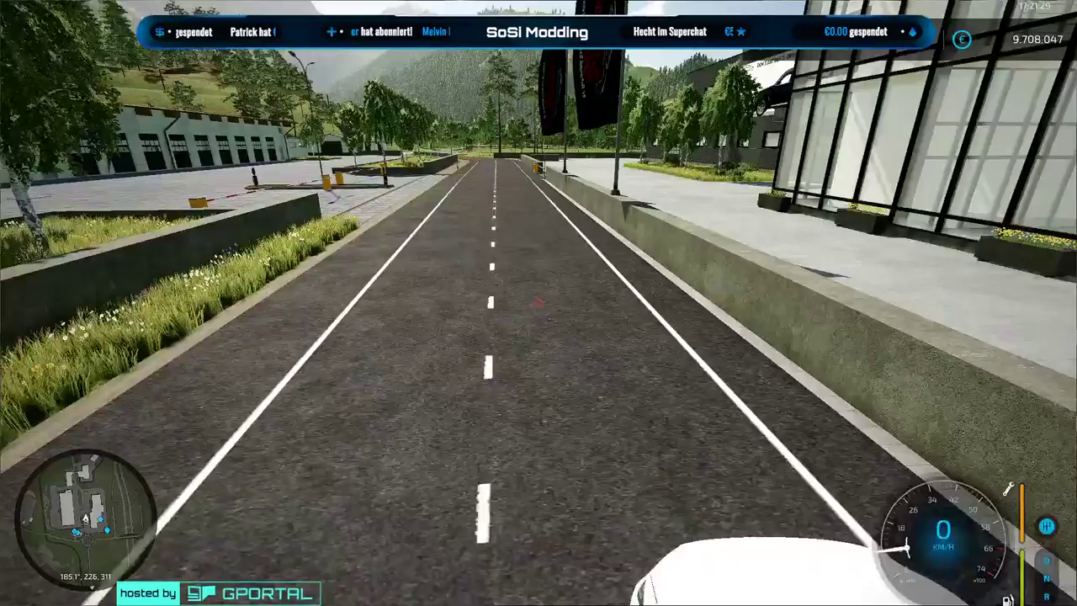
Step: Get out of the Tiguan and open, then close, the driver door
key(e)
click(509, 290)
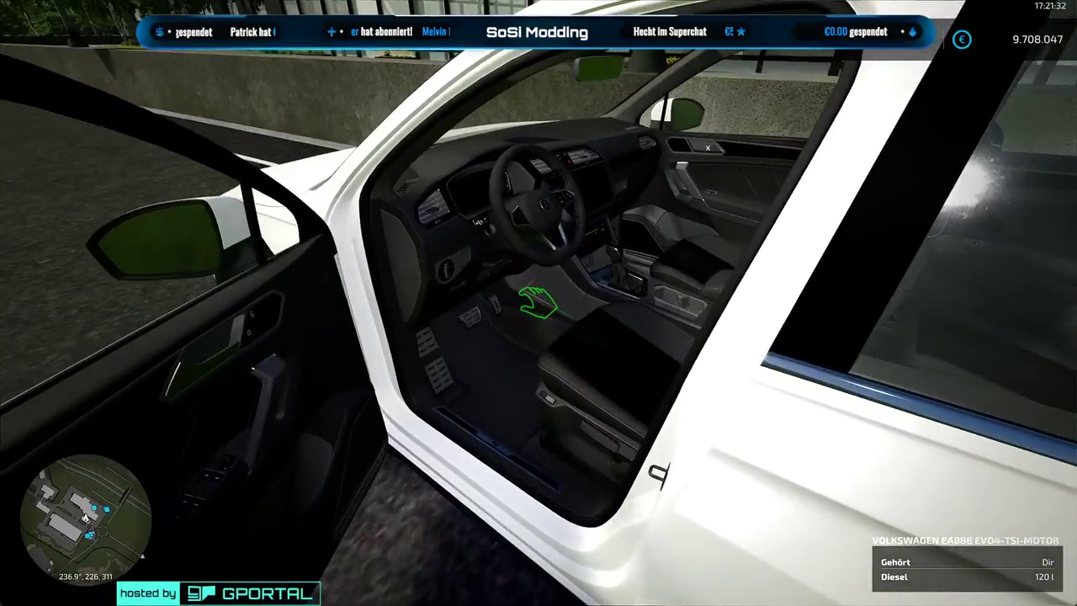
click(537, 301)
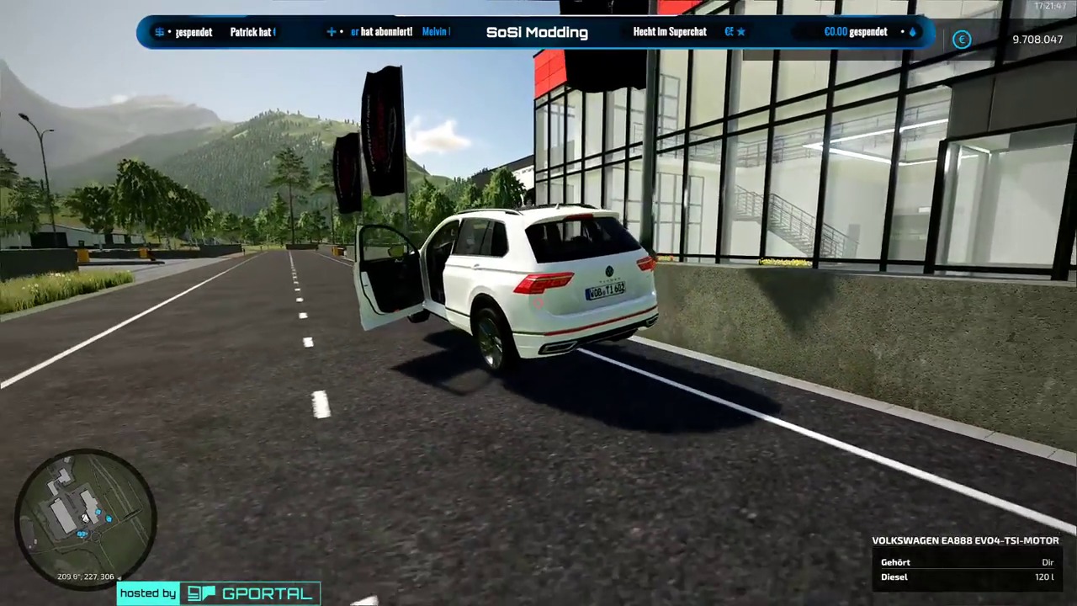
Step: Walk around the Tiguan to open its tailgate and fuel flap
key(w)
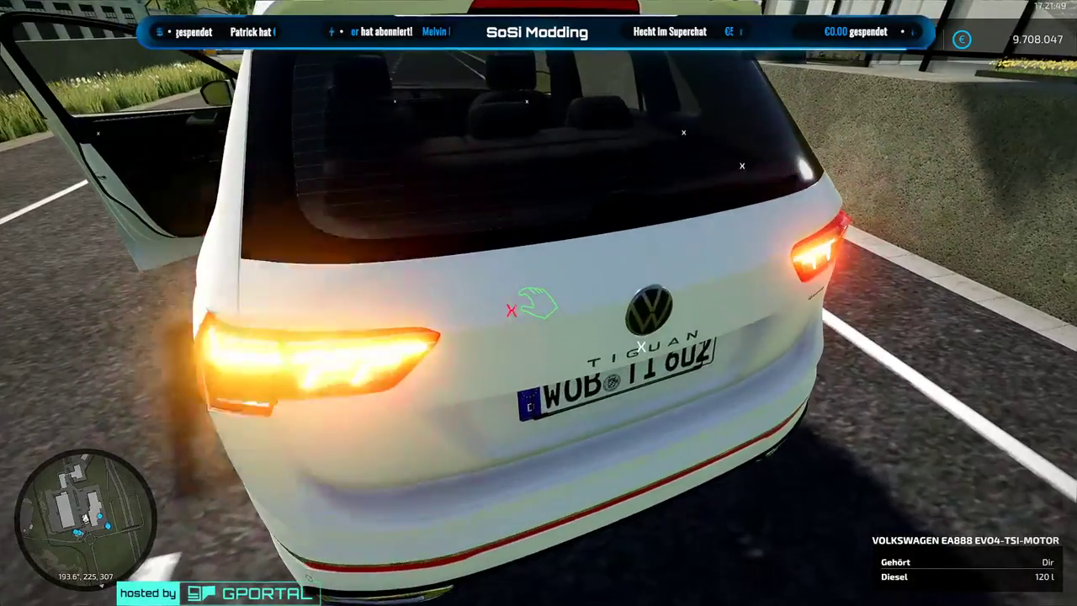
key(s)
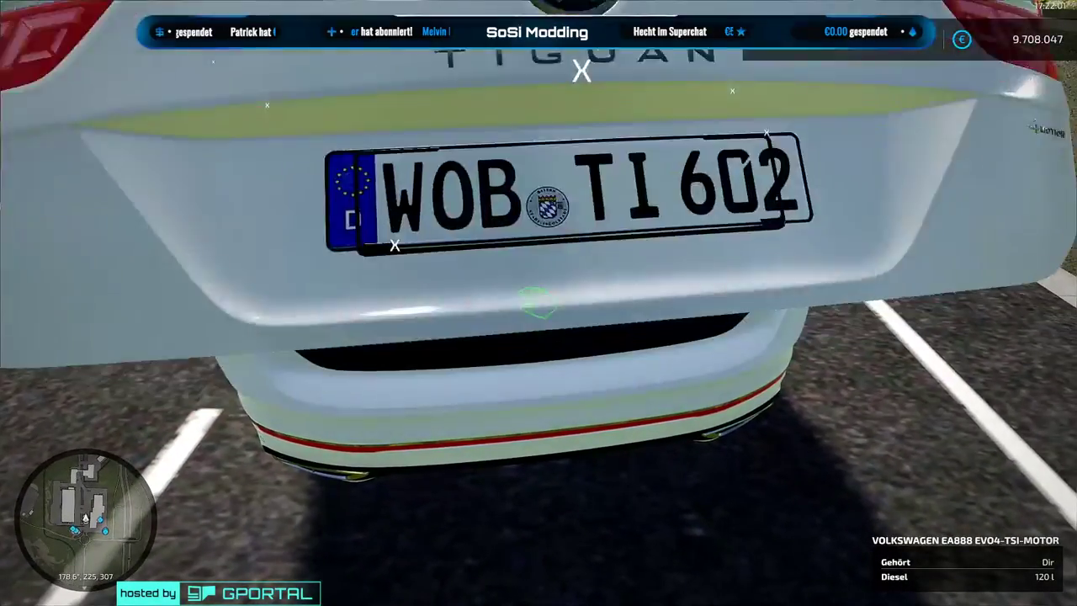
click(537, 301)
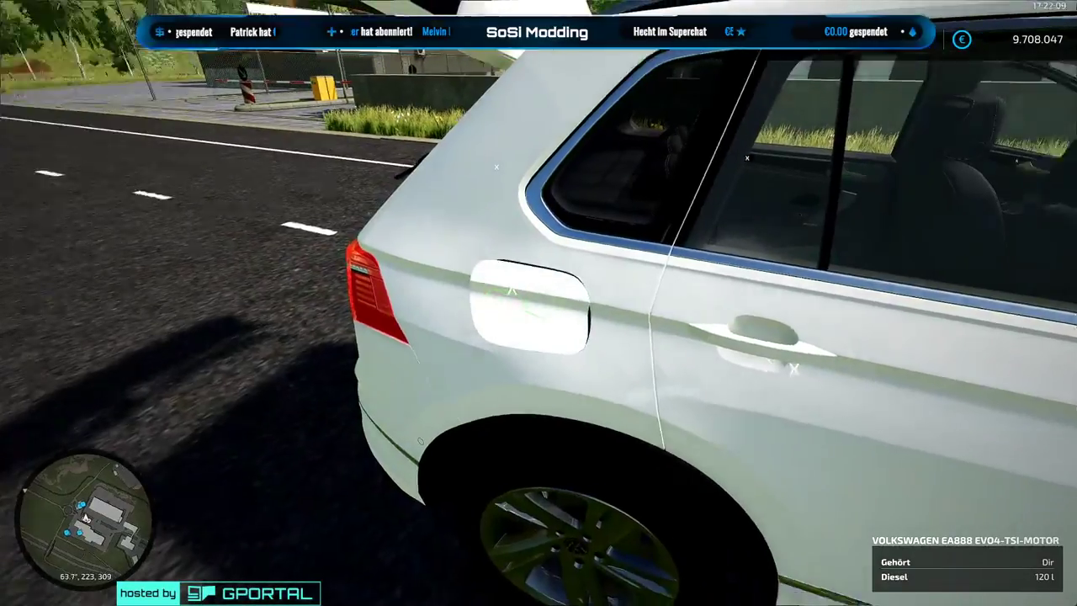
click(511, 295)
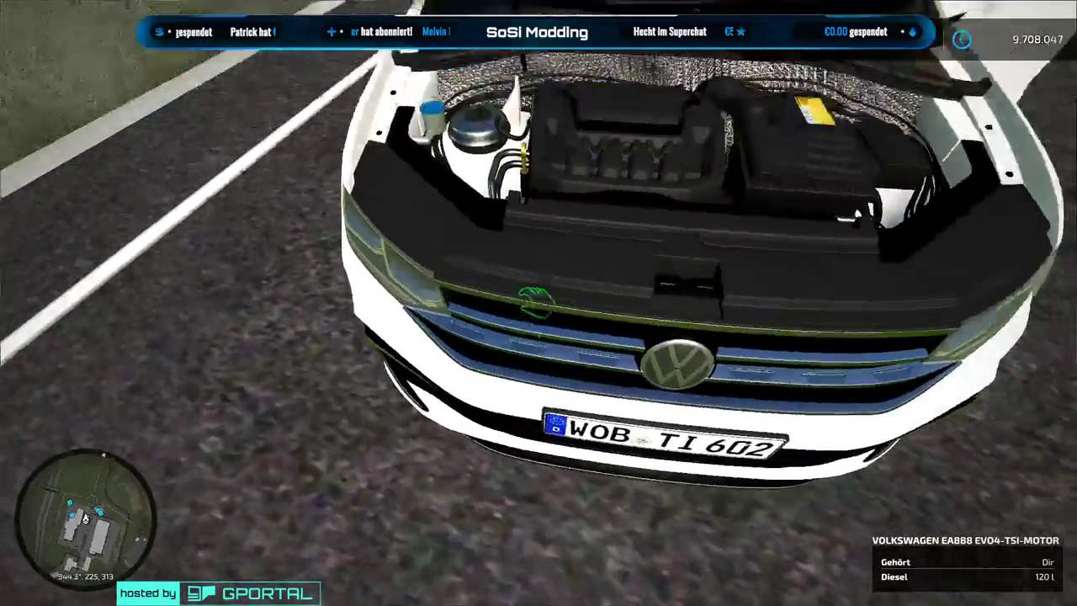
key(w)
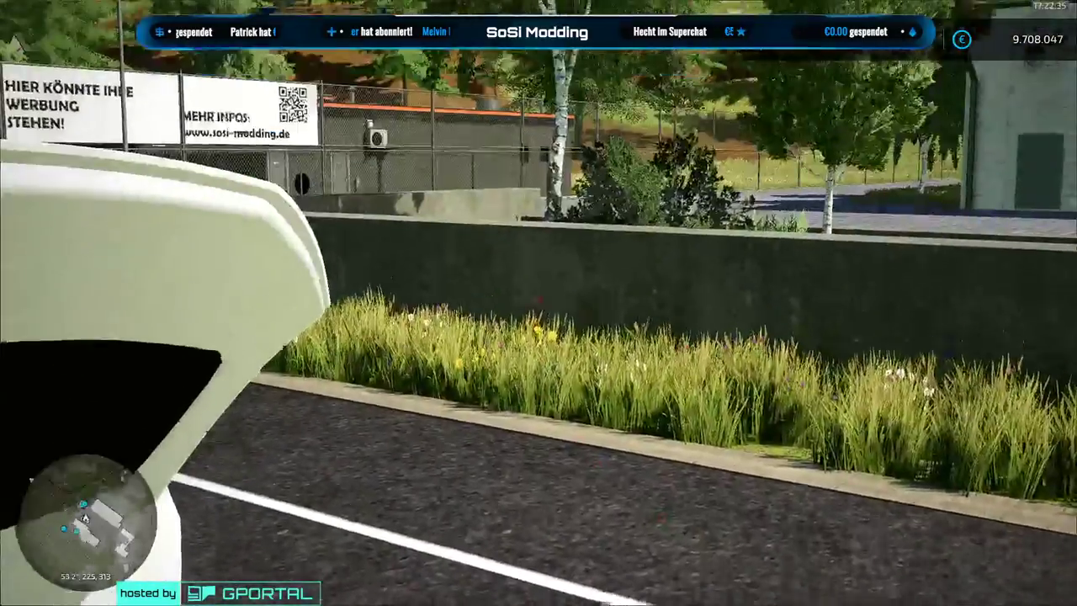
Step: Sell the owned Tiguan for 45.358 €, leaving a 9.753.405 € balance
key(p)
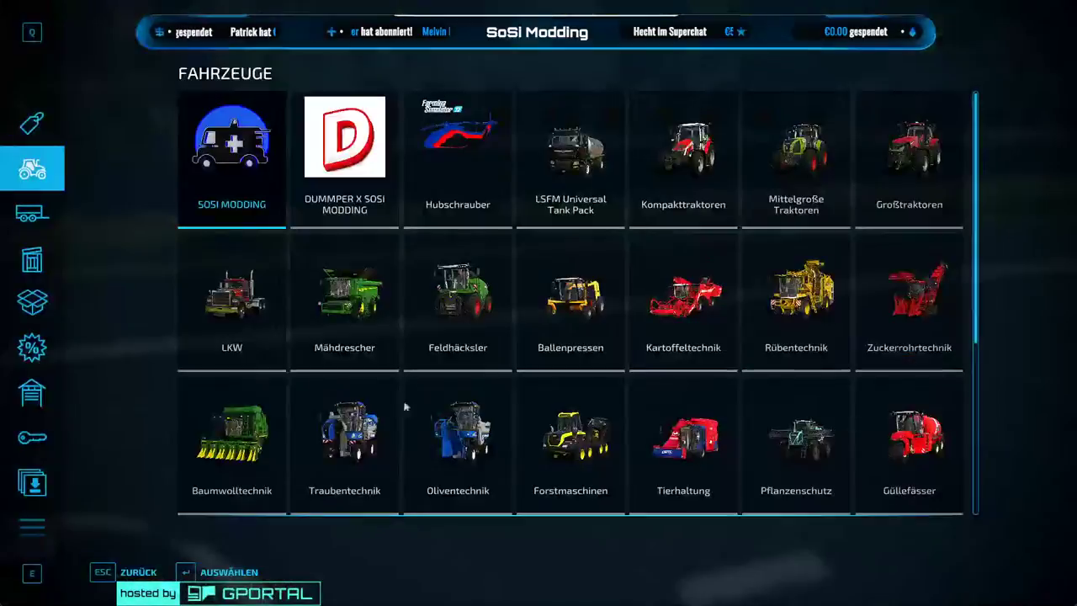
click(31, 390)
click(230, 180)
click(220, 571)
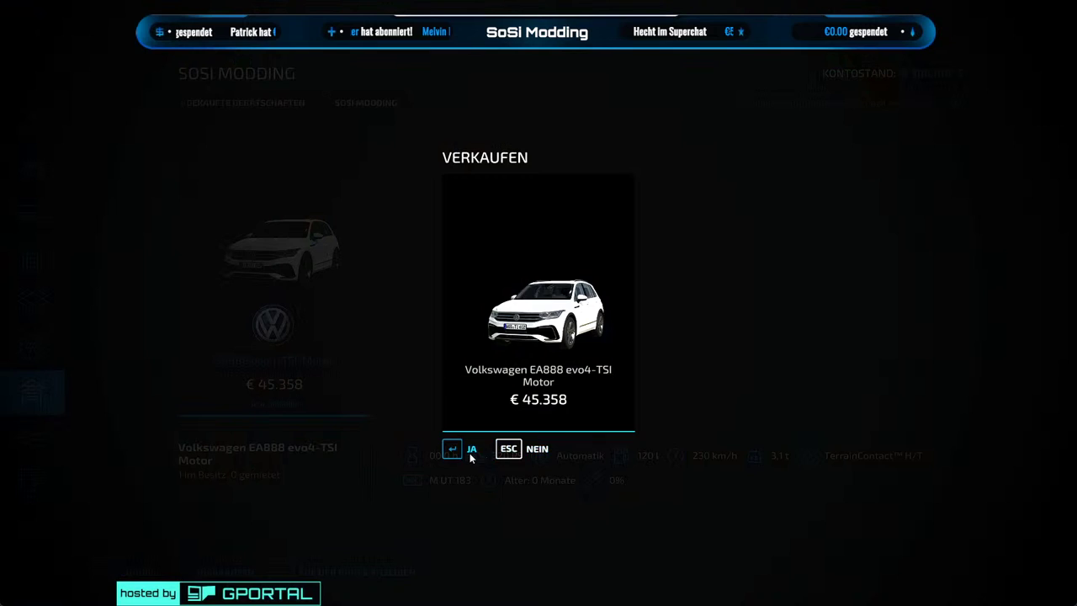
click(468, 451)
click(374, 386)
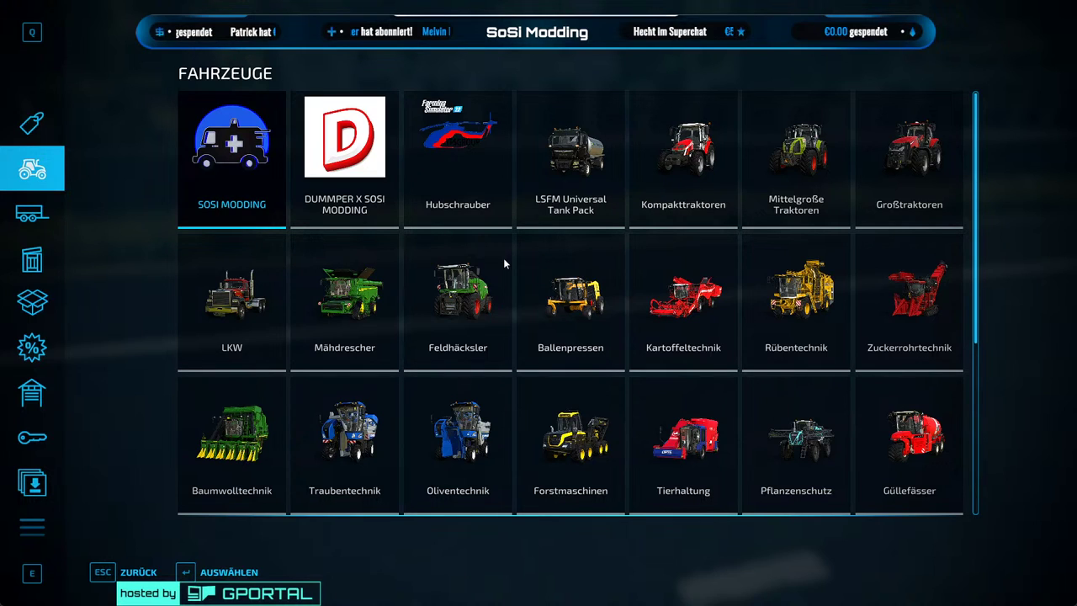
Step: Preview the Ziegler Mercedes Zetros GTLF at 850.150 € from SOSI MODDING, then exit
click(243, 170)
scroll(395, 178, down, 5)
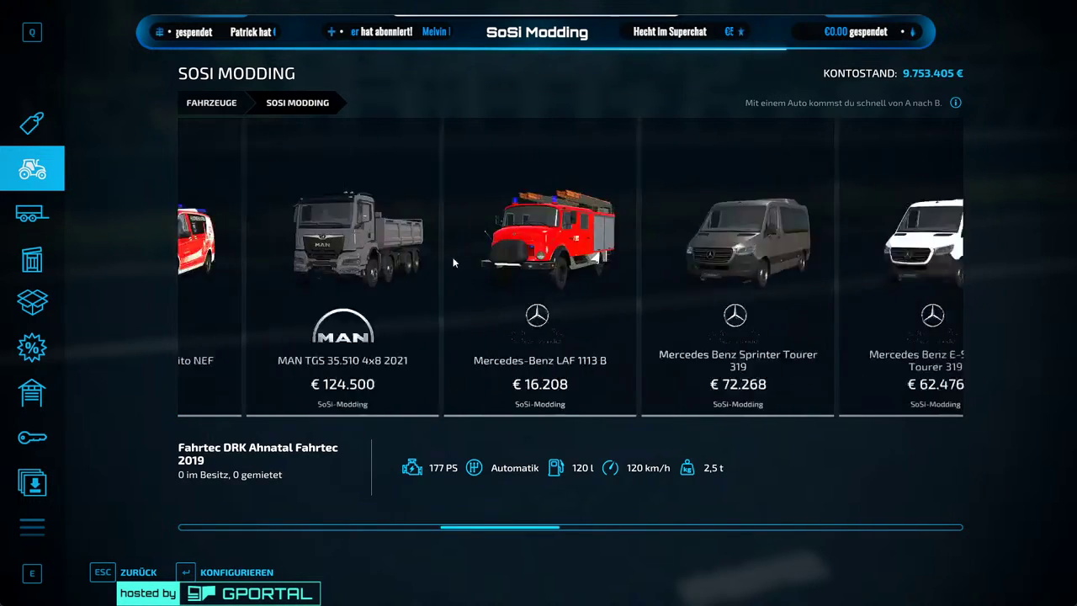
scroll(673, 252, down, 5)
scroll(954, 285, down, 5)
double_click(955, 284)
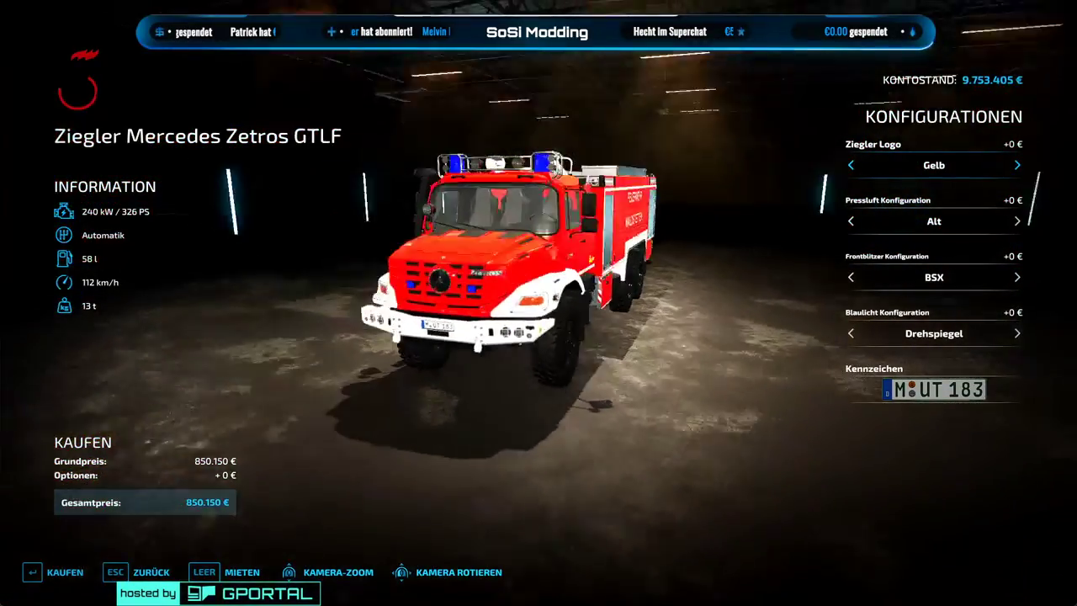
drag(539, 328, 403, 325)
key(Escape)
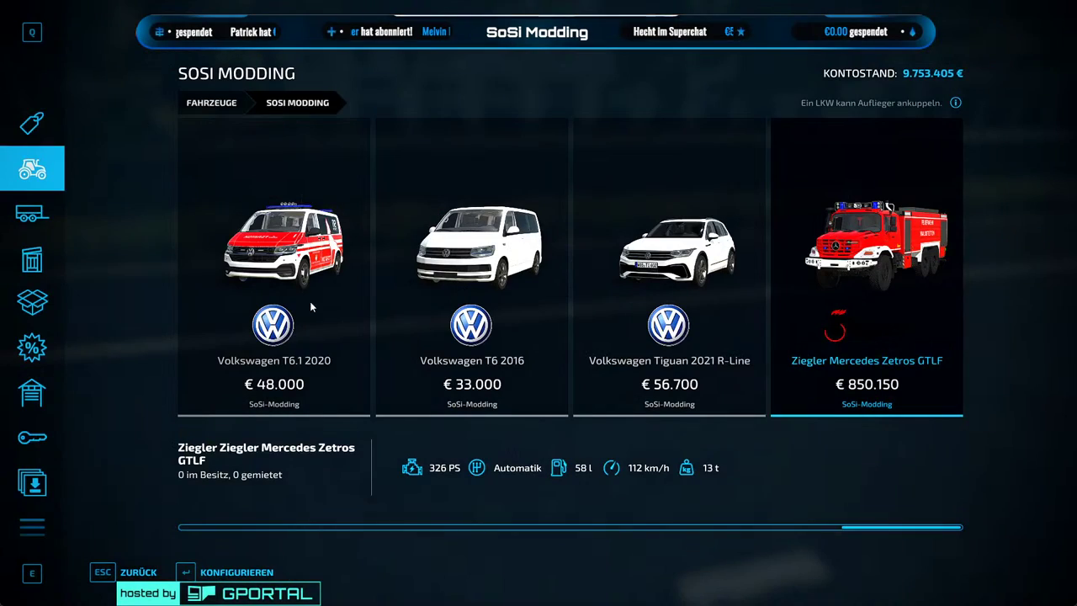
Step: Preview the yellow Suzuki Jimny 2019 Dummper at 17.915 € from DUMMPER X SOSI MODDING
click(46, 397)
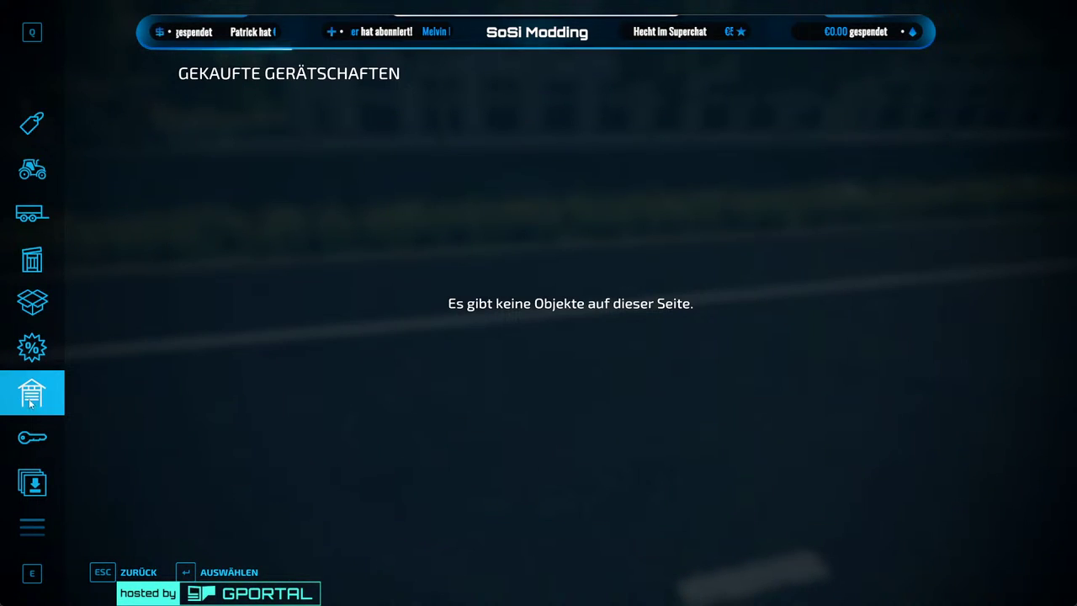
click(32, 170)
click(383, 174)
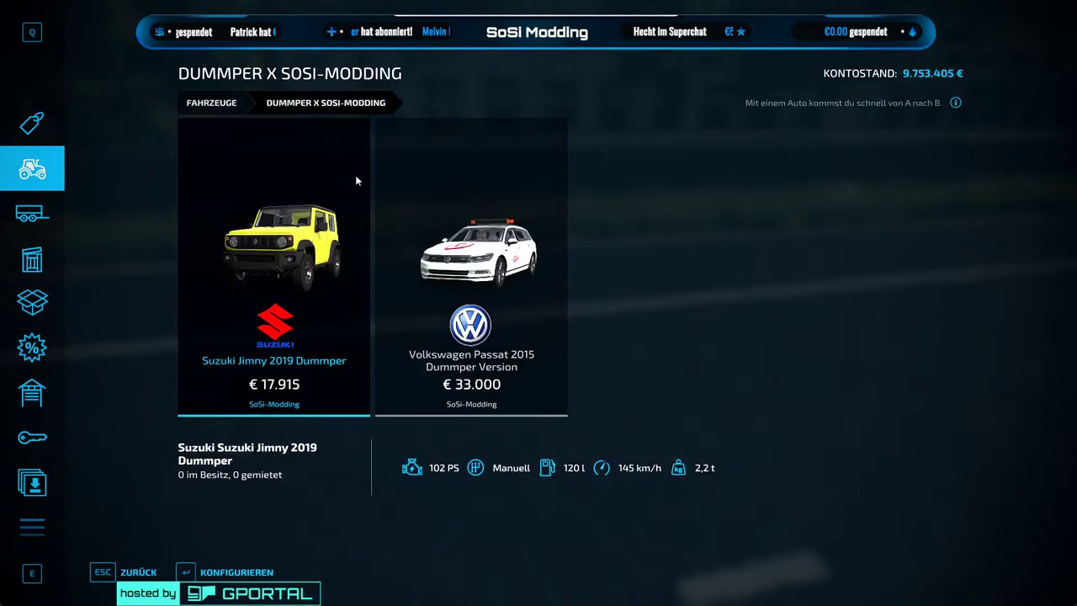
click(295, 250)
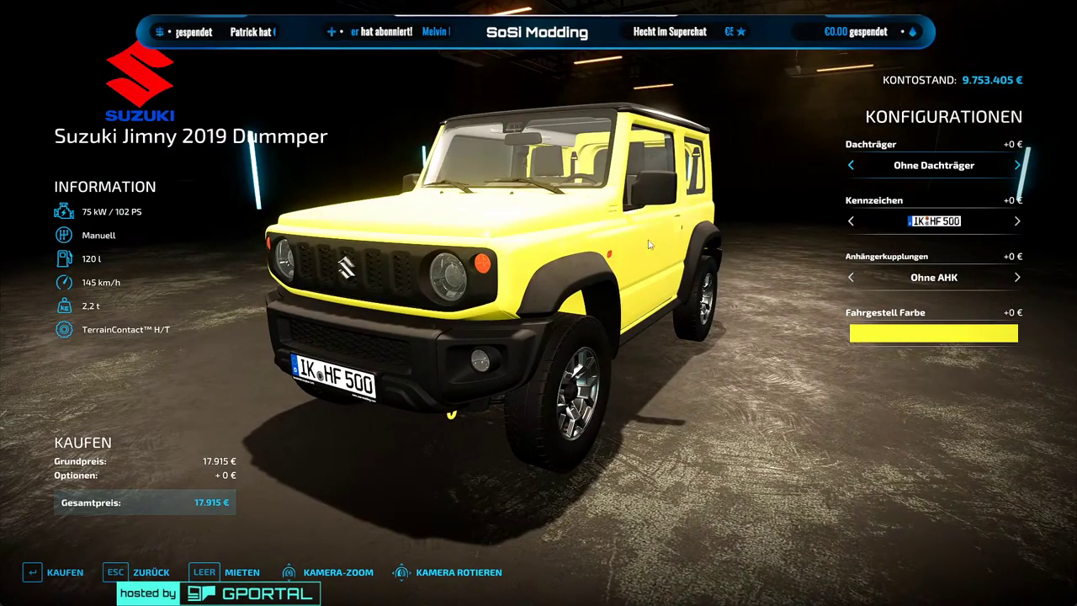
right_drag(671, 243, 590, 244)
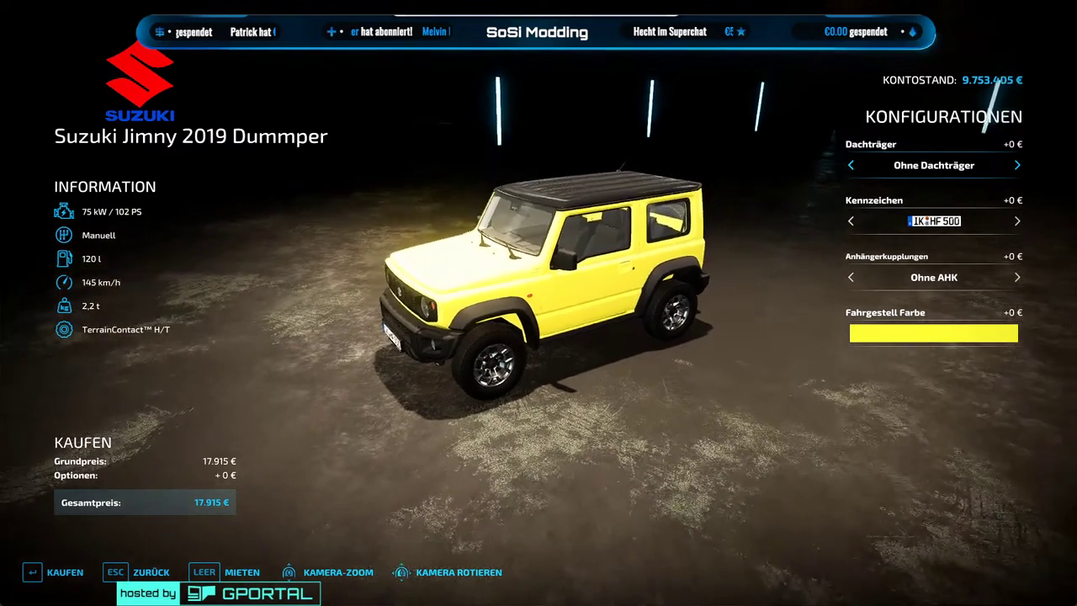
right_drag(801, 239, 842, 219)
key(Escape)
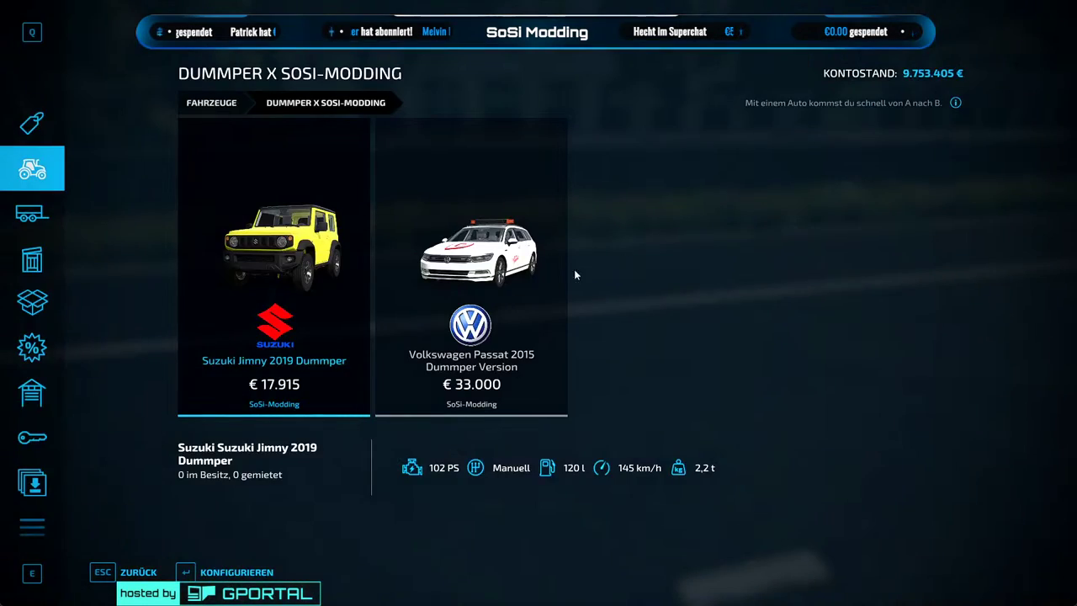
key(Escape)
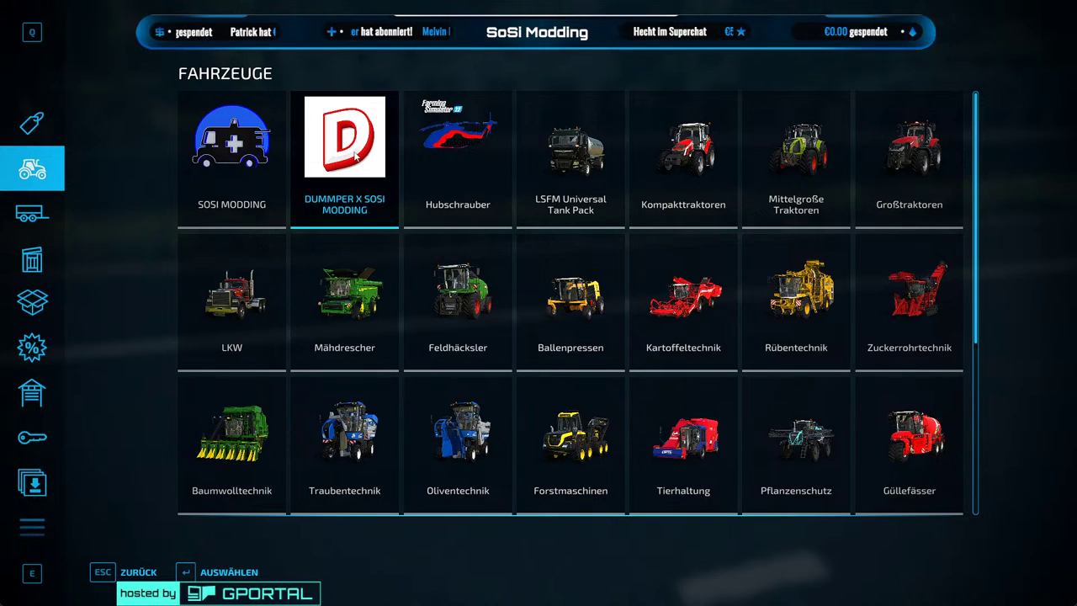
Step: Glance at the Hubschrauber category, then preview the Ford Focus ST 2020 under Autos
scroll(476, 228, down, 3)
scroll(476, 227, up, 3)
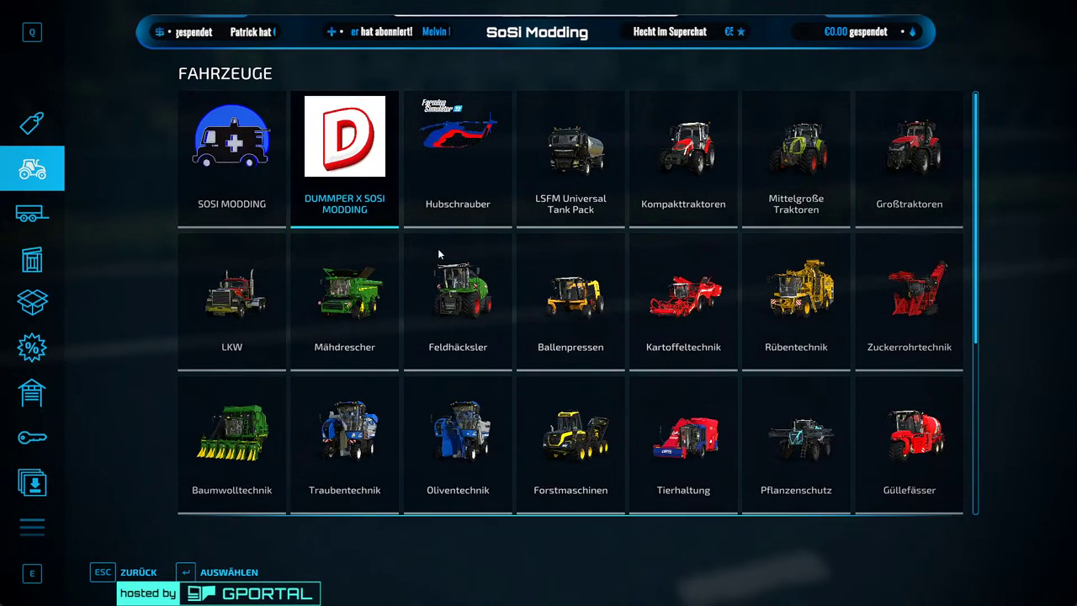
click(415, 156)
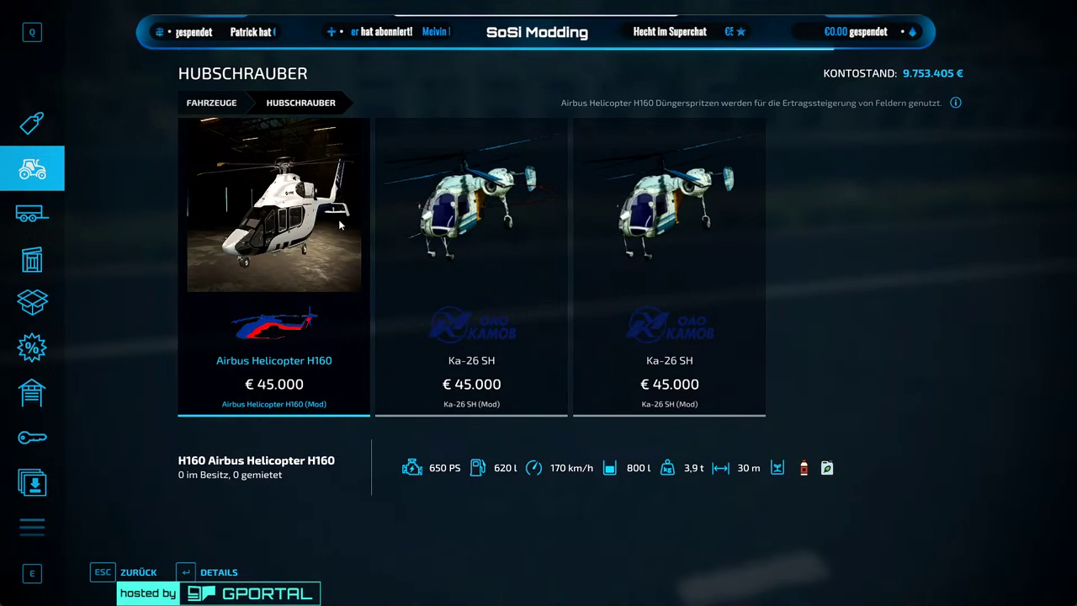
key(Escape)
scroll(686, 385, down, 2)
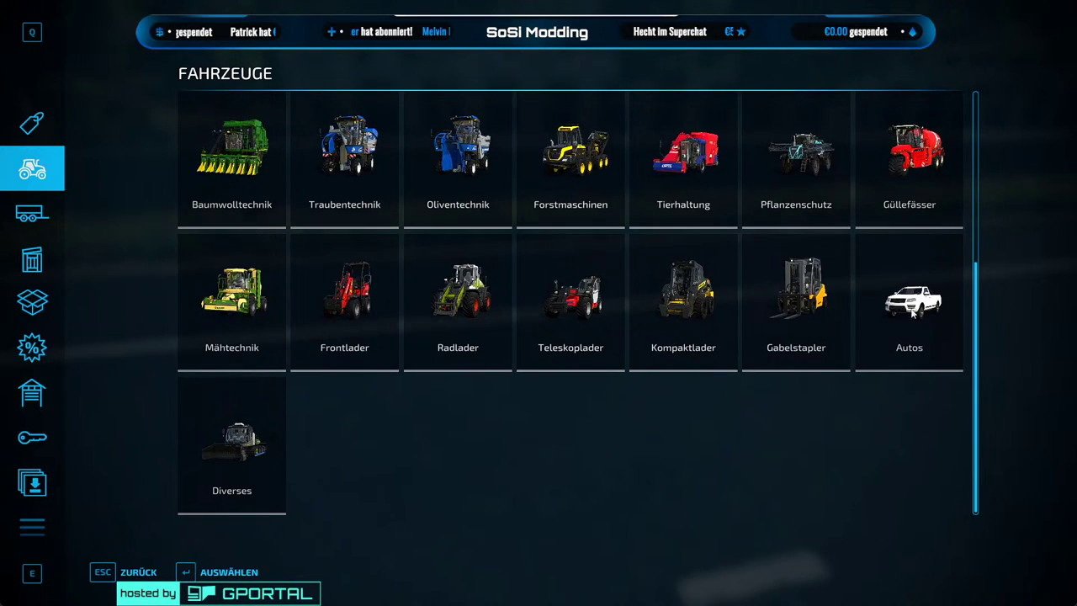
click(897, 333)
scroll(566, 340, down, 3)
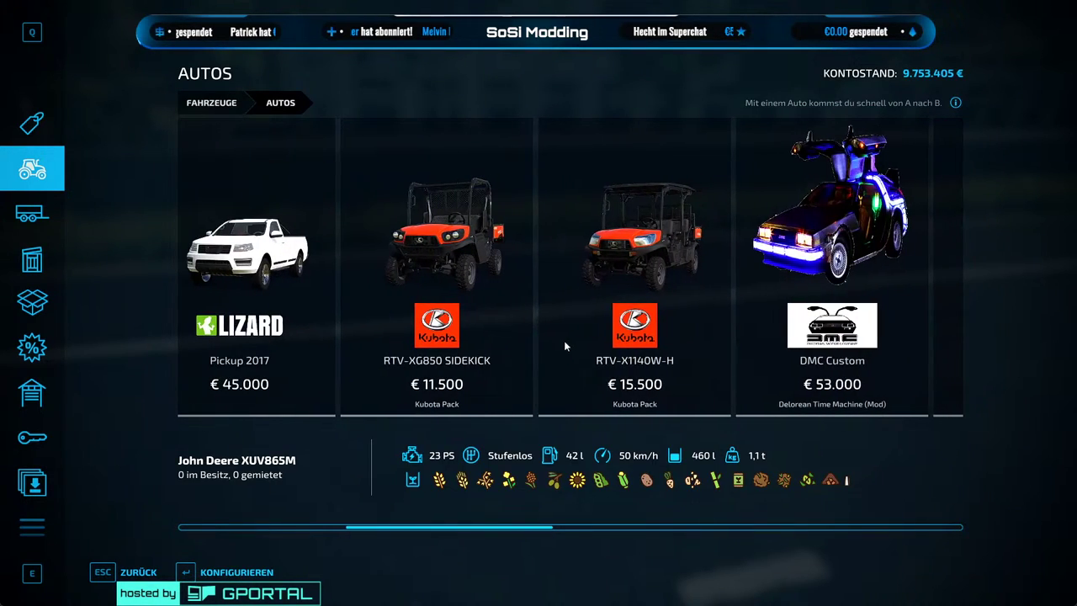
scroll(370, 342, down, 1)
scroll(371, 342, down, 3)
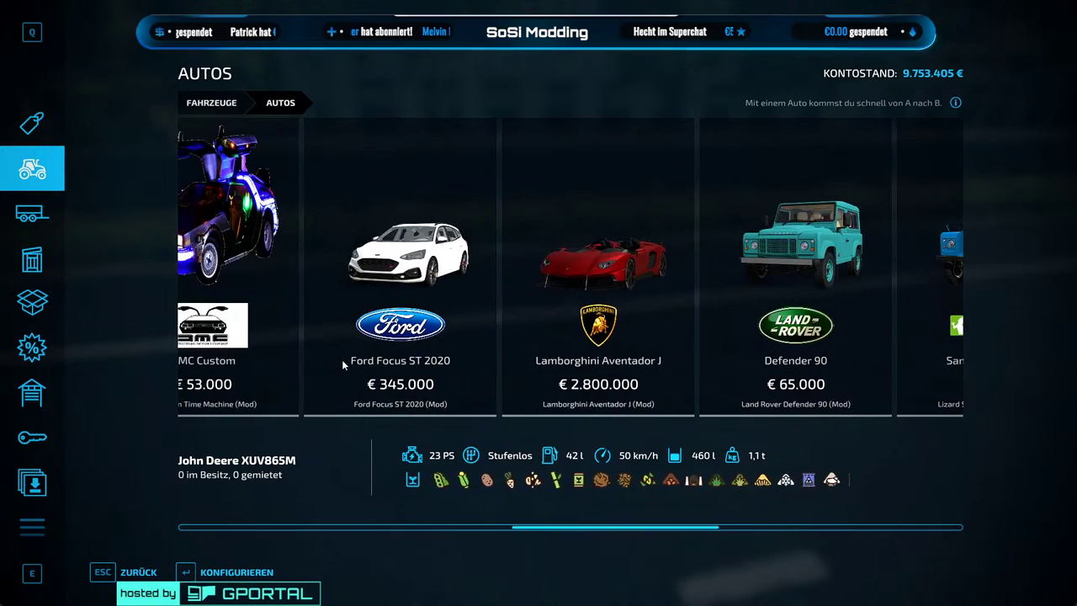
double_click(407, 359)
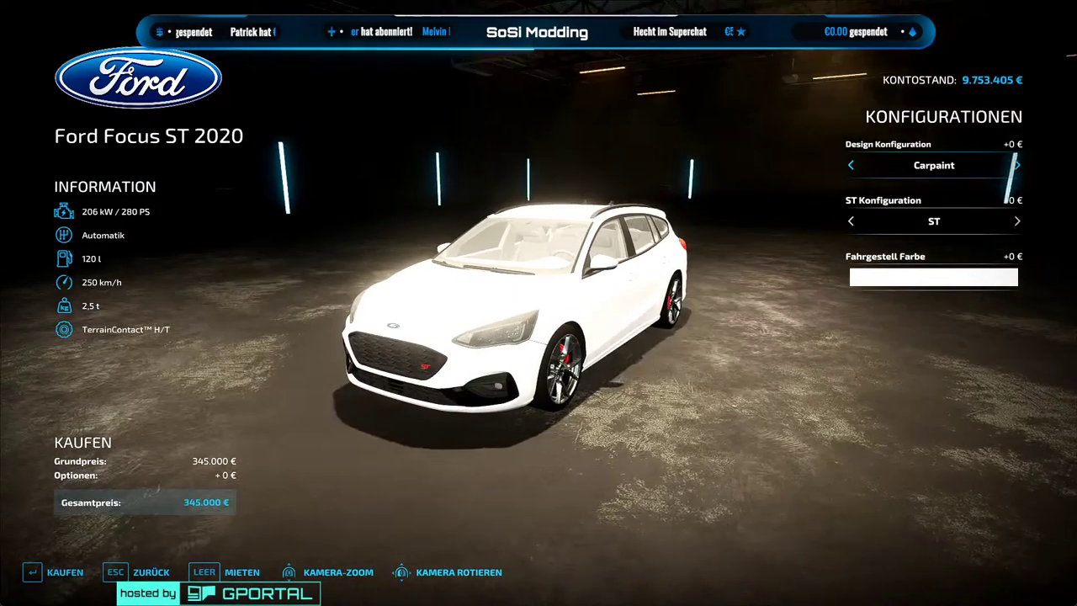
key(Escape)
Step: Preview the VW Crafter RTW in Mixto1 design at 49.922 €, then view Mods und DLCs
scroll(582, 335, down, 2)
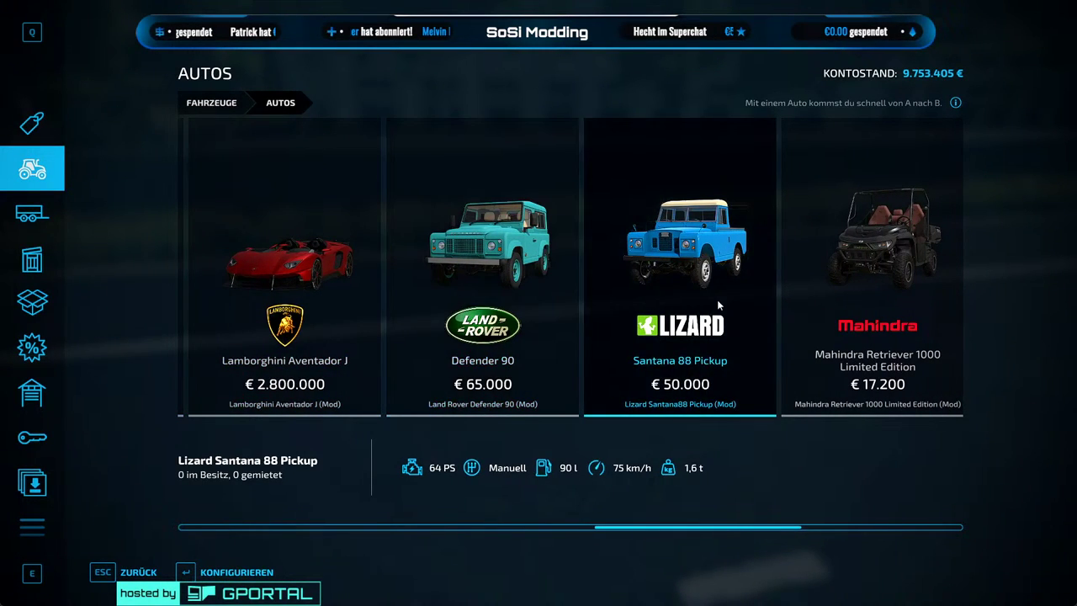
scroll(715, 303, down, 2)
scroll(703, 331, down, 2)
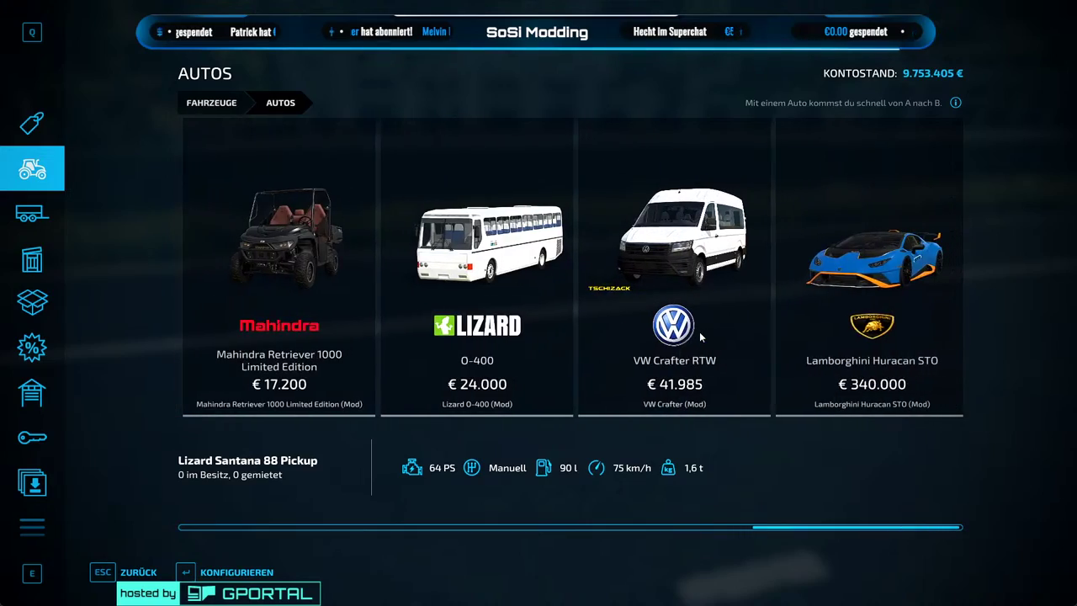
click(646, 249)
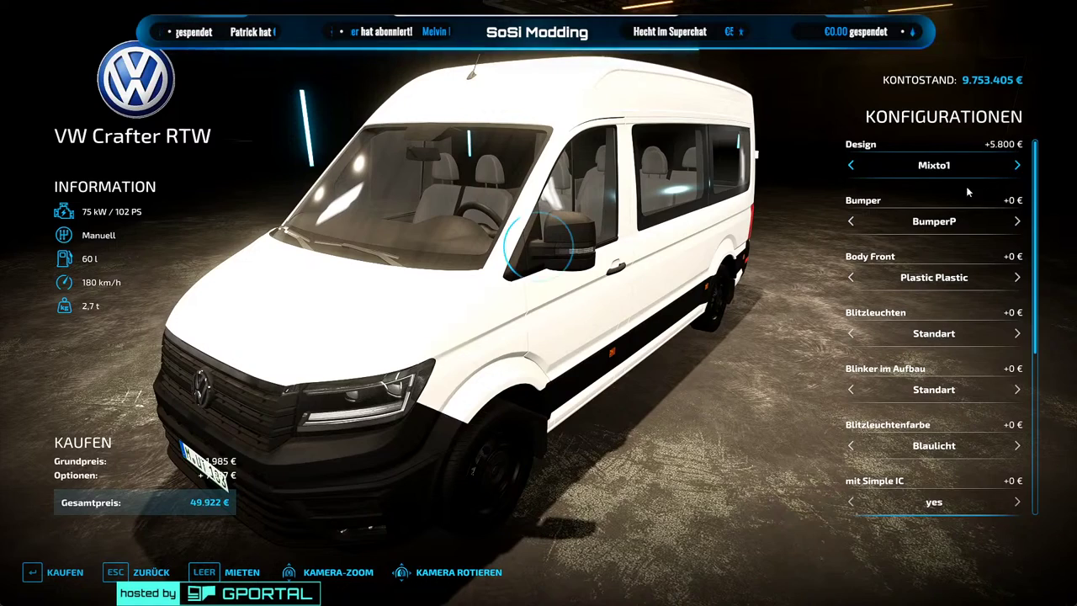
key(Escape)
scroll(836, 302, up, 1)
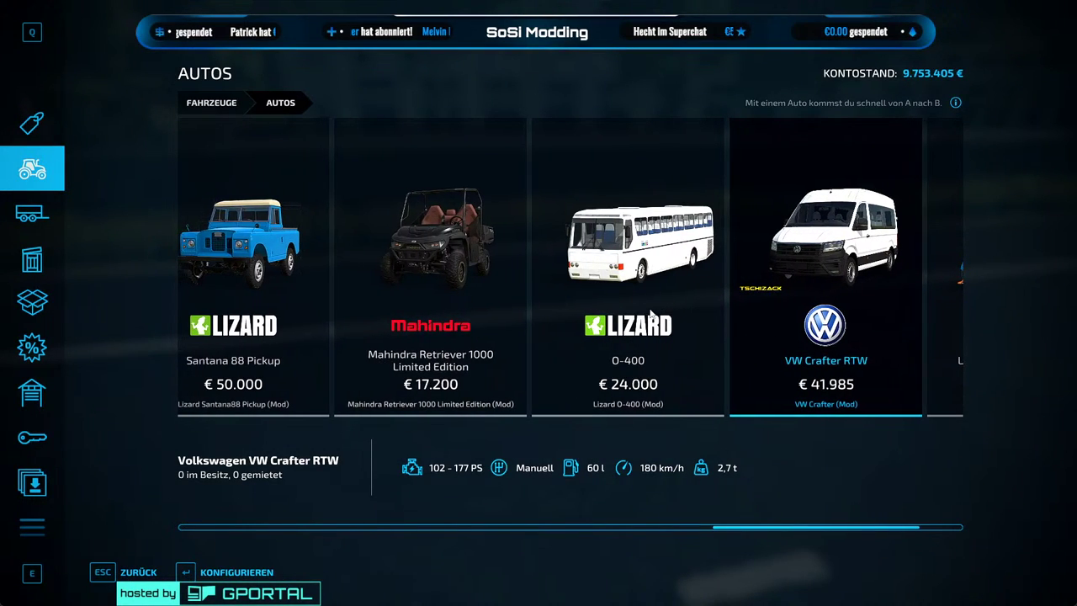
key(Escape)
click(46, 503)
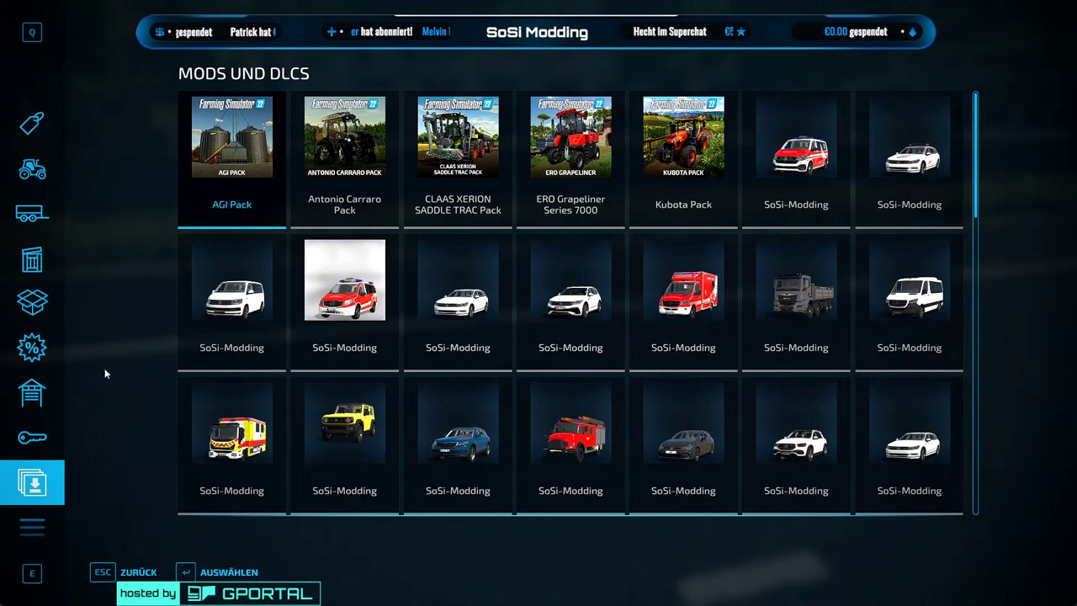
click(17, 171)
Step: Leave the shop and enable flight mode with the gsPlayerFlightMode console command
key(Escape)
text(gsPlayerFlightMode)
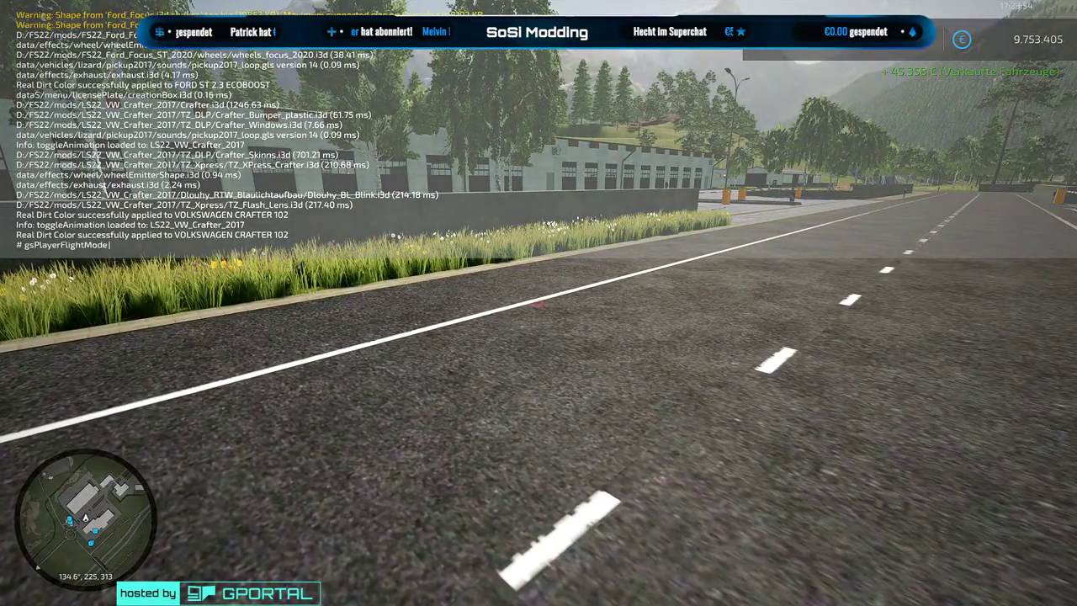
key(Return)
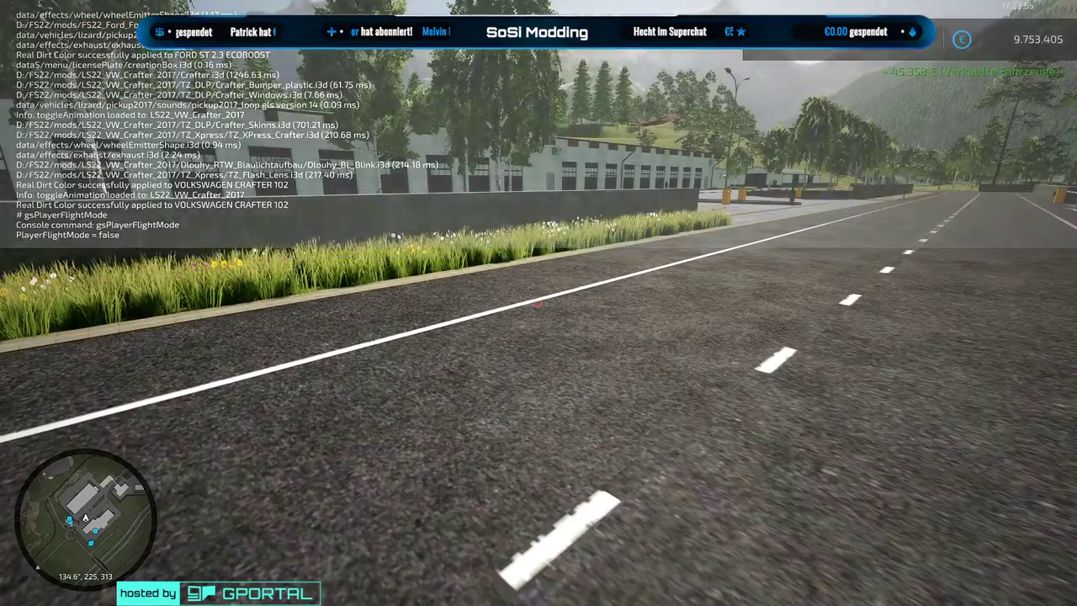
key(grave)
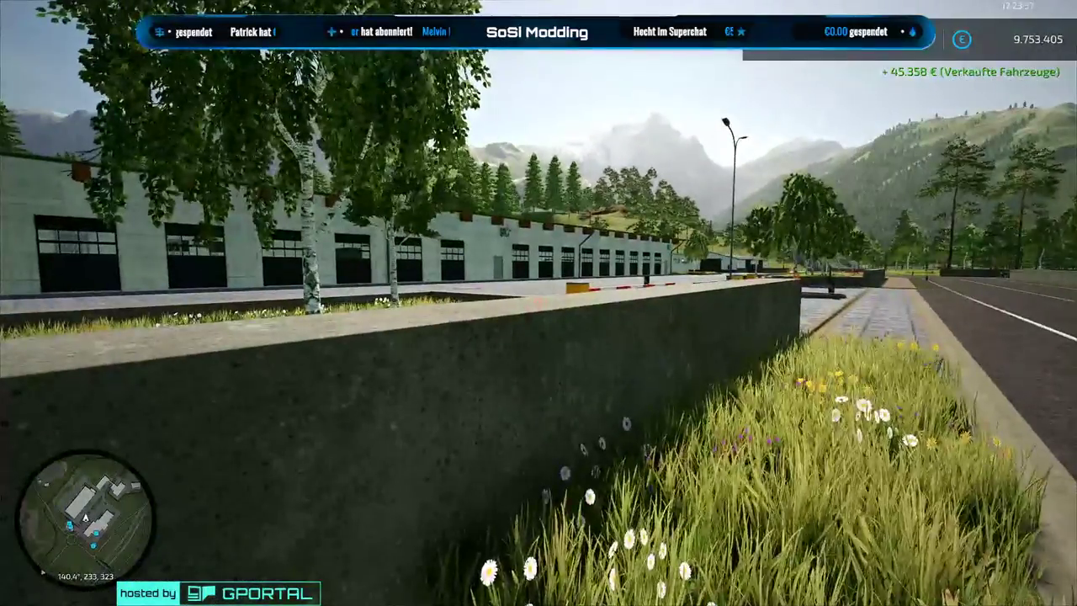
key(grave)
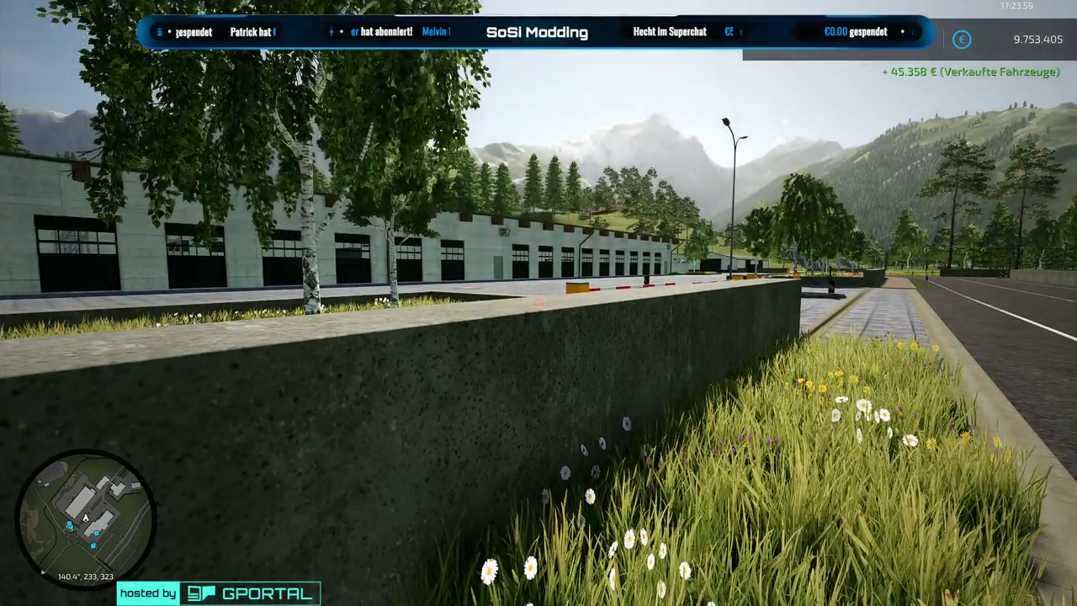
Step: Fly up over the trees and forest to the fire station, landing in front of it
key(e)
key(w)
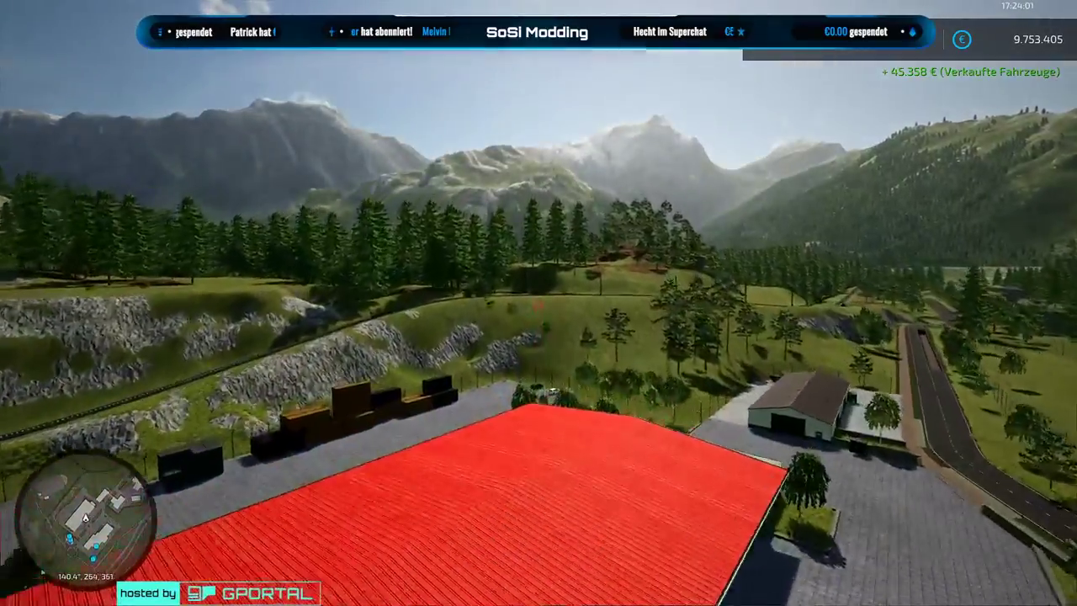
key(a)
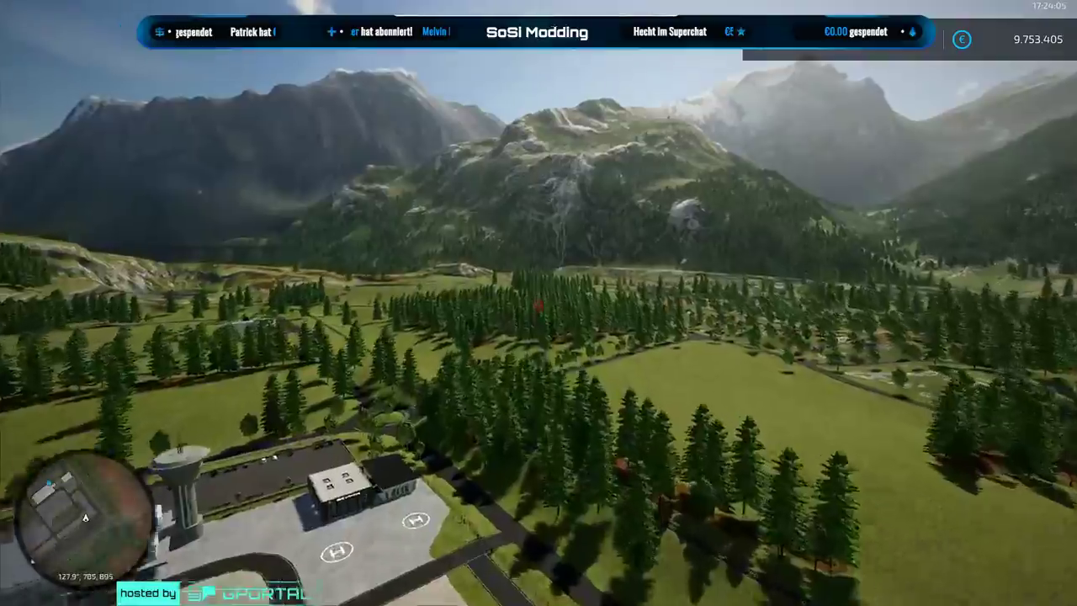
key(w)
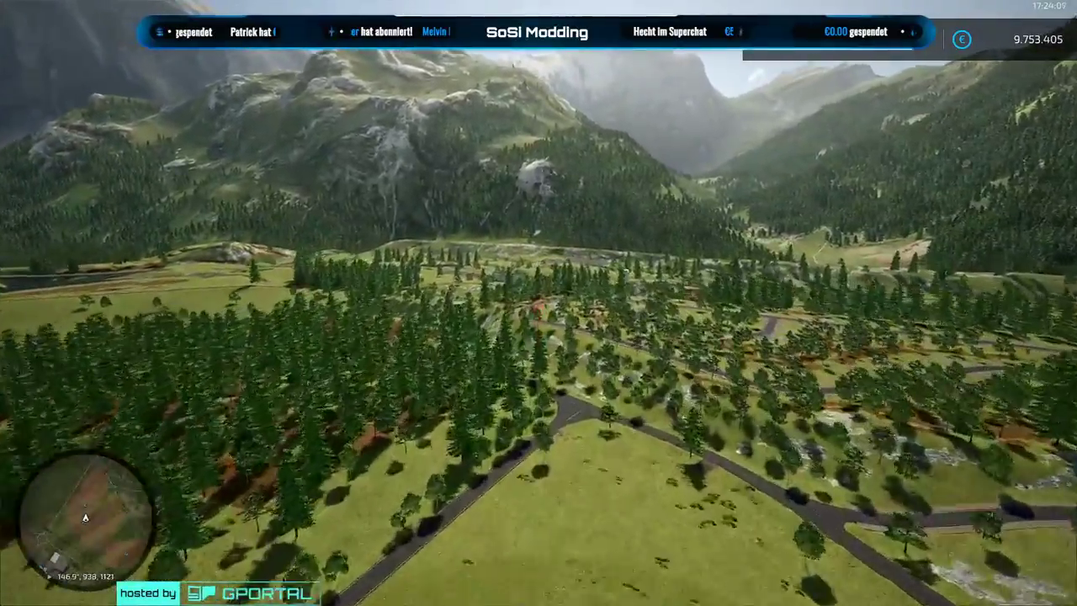
key(w)
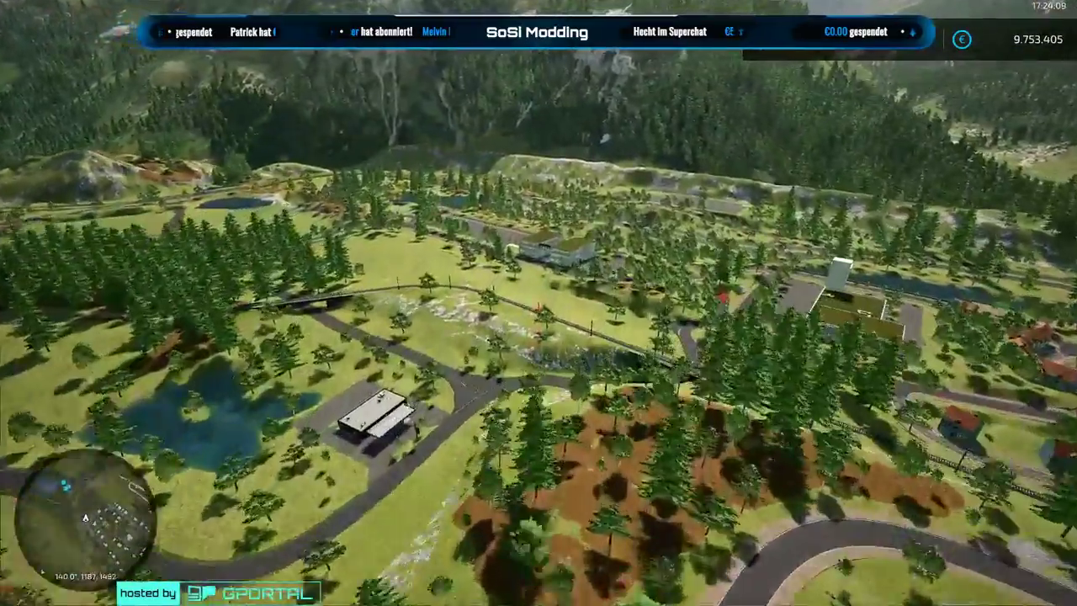
key(w)
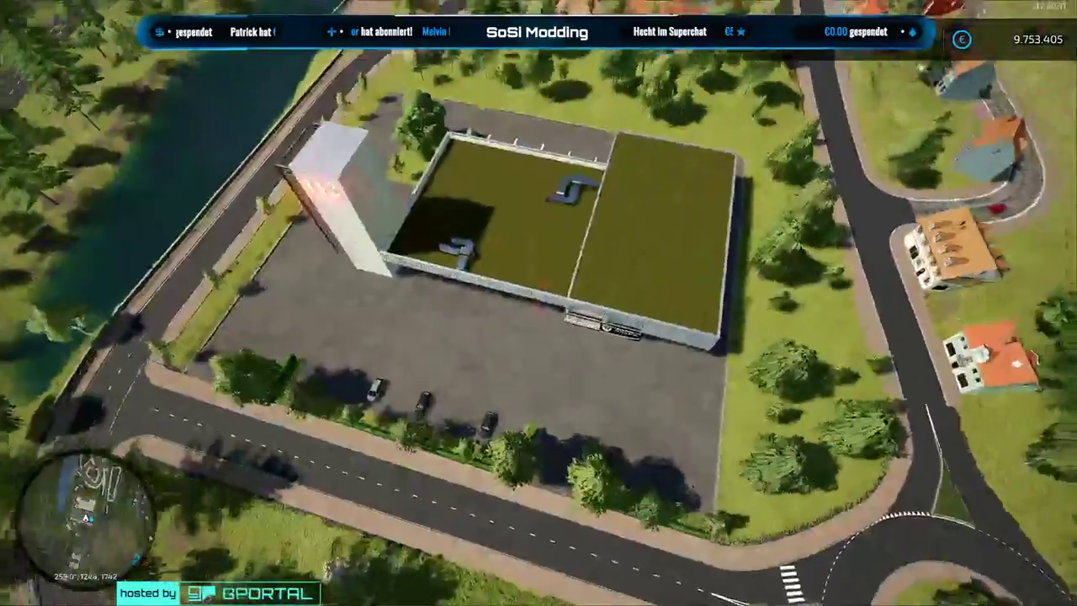
key(q)
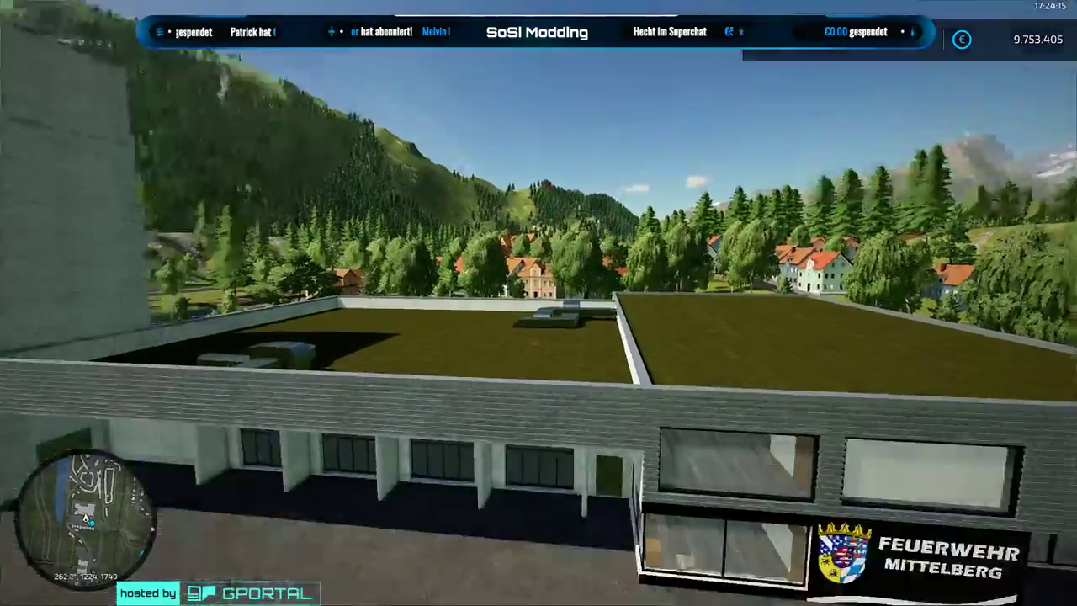
Step: Inspect the Feuerwehr Mittelberg front and side wall, then pass into the hall
key(w)
key(d)
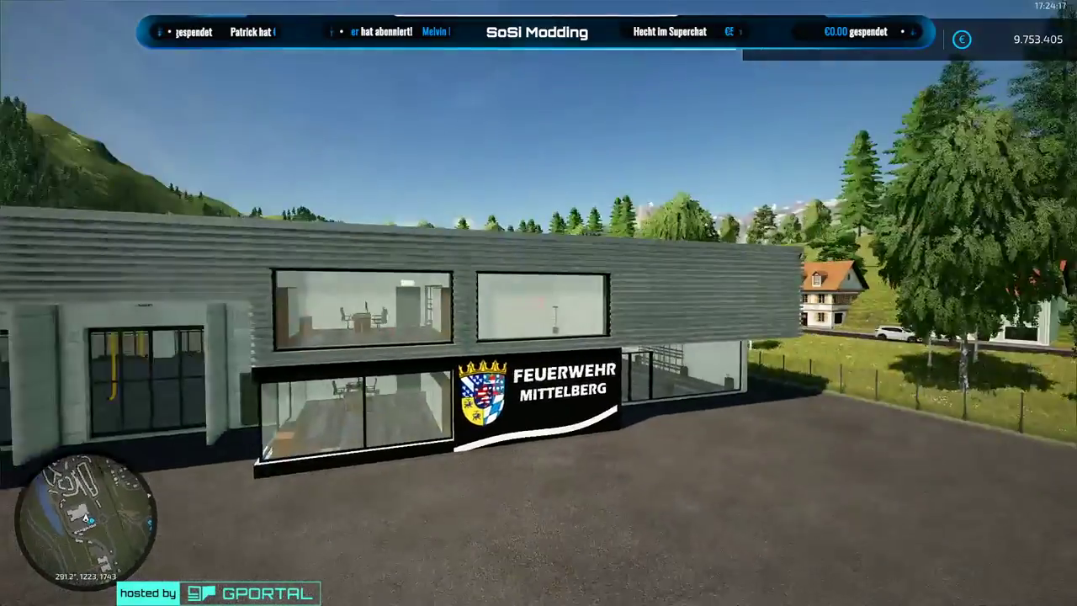
key(w)
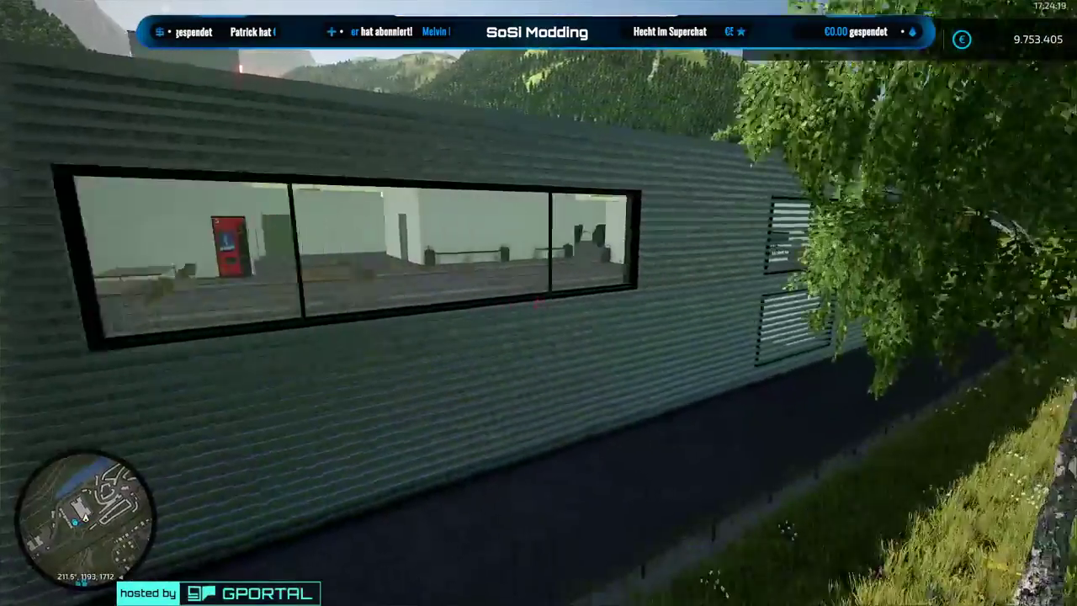
key(w)
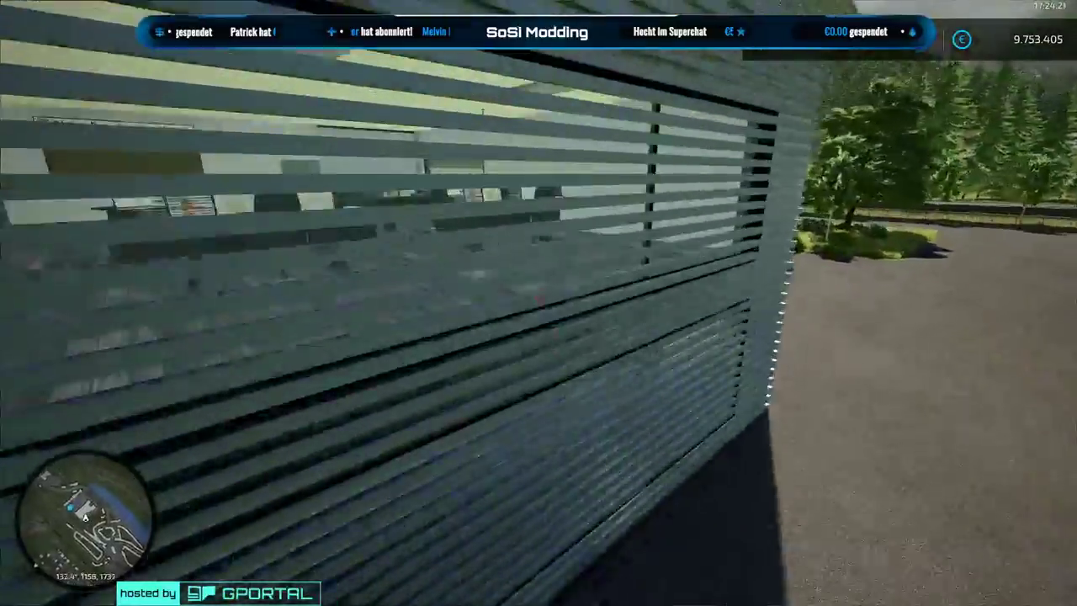
key(w)
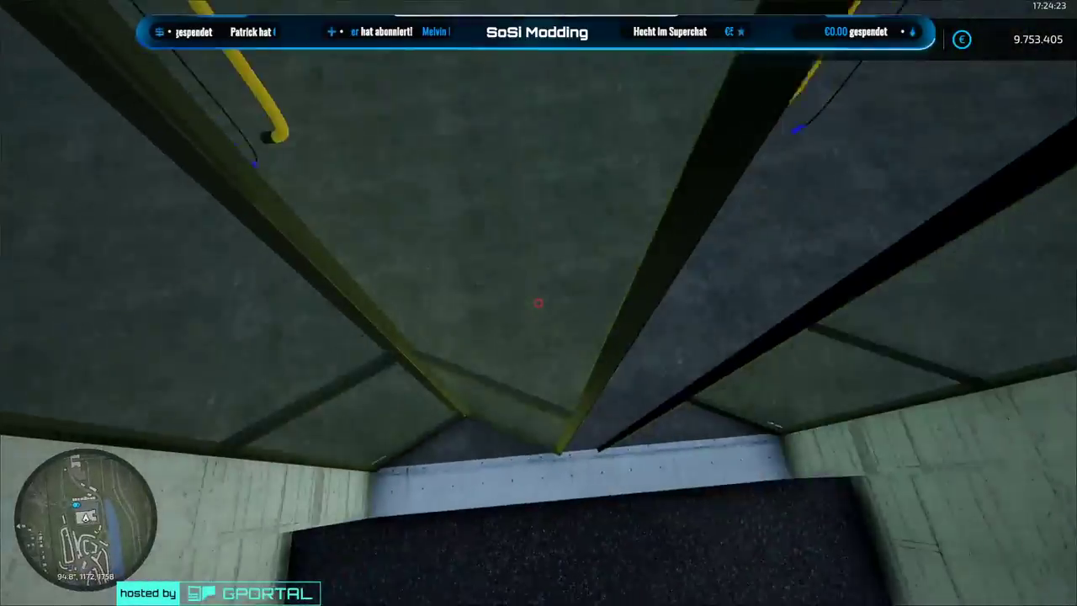
Step: Fly above the rooftops and over the village to the airfield runway
key(w)
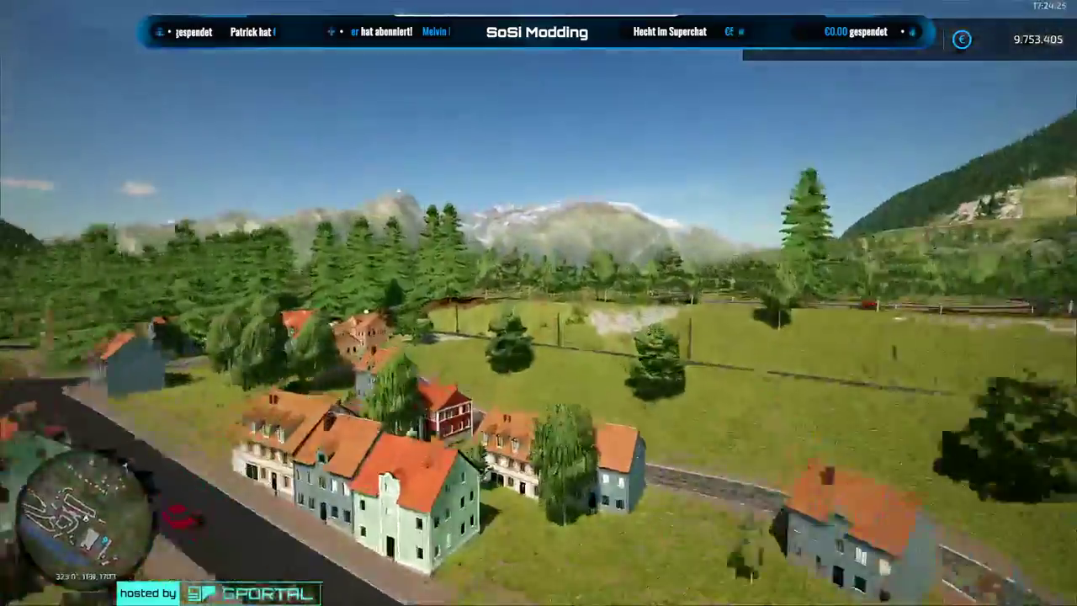
key(w)
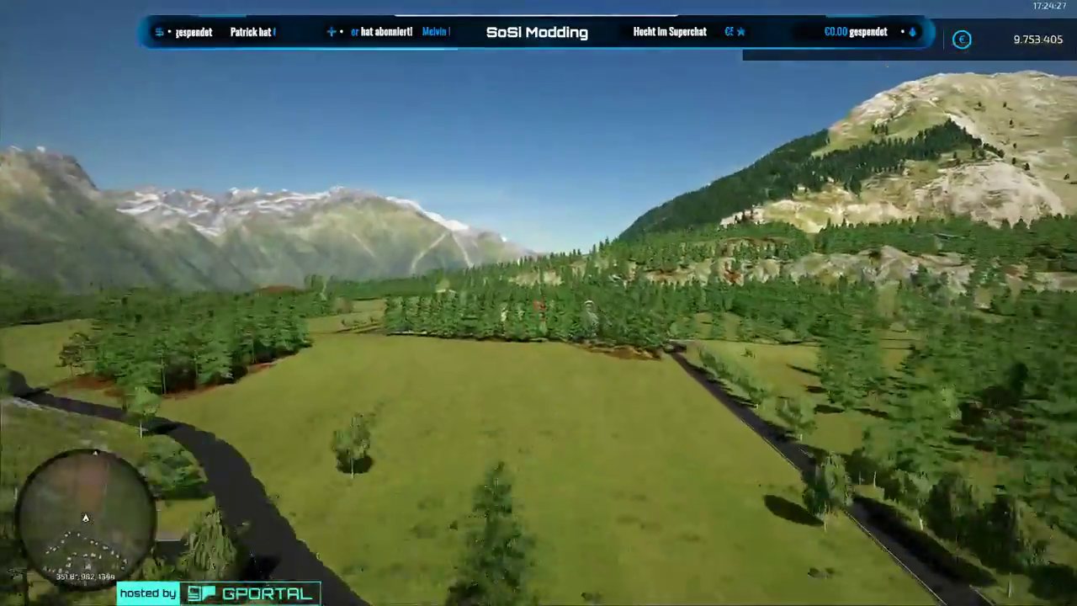
key(w)
key(w)
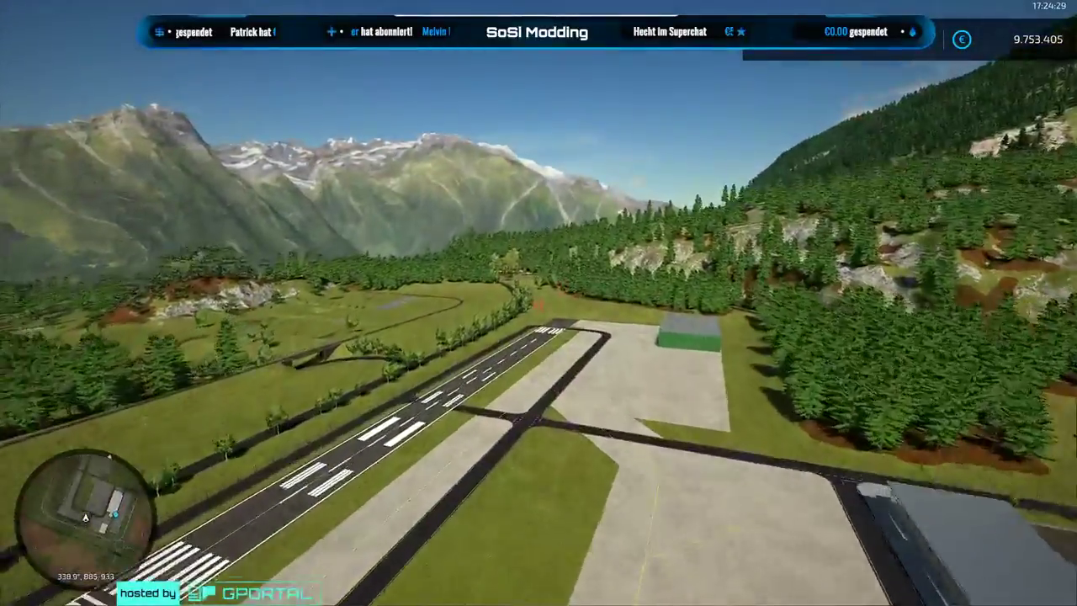
key(w)
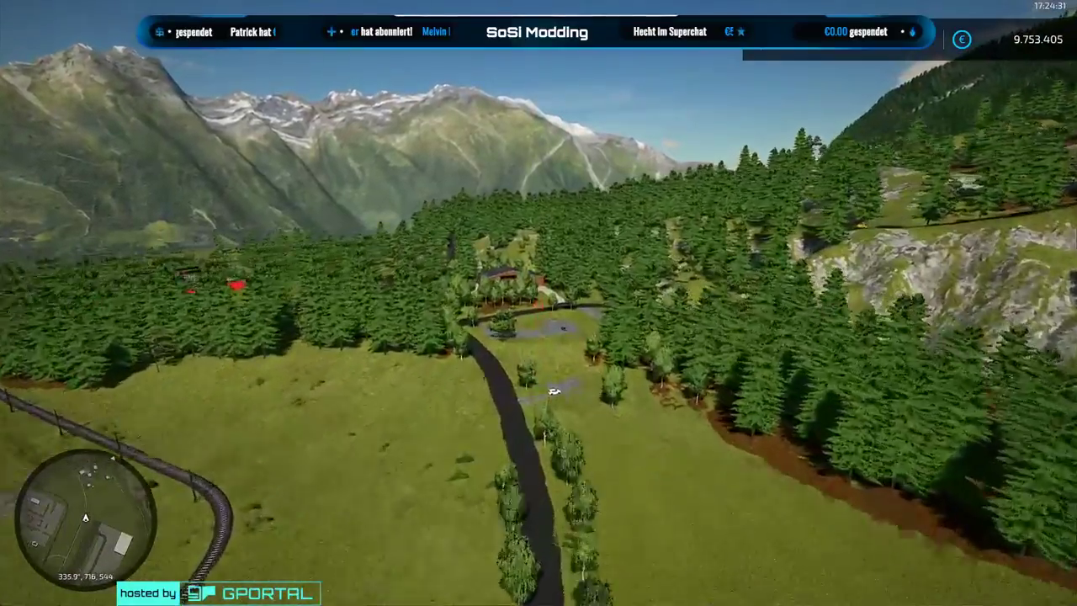